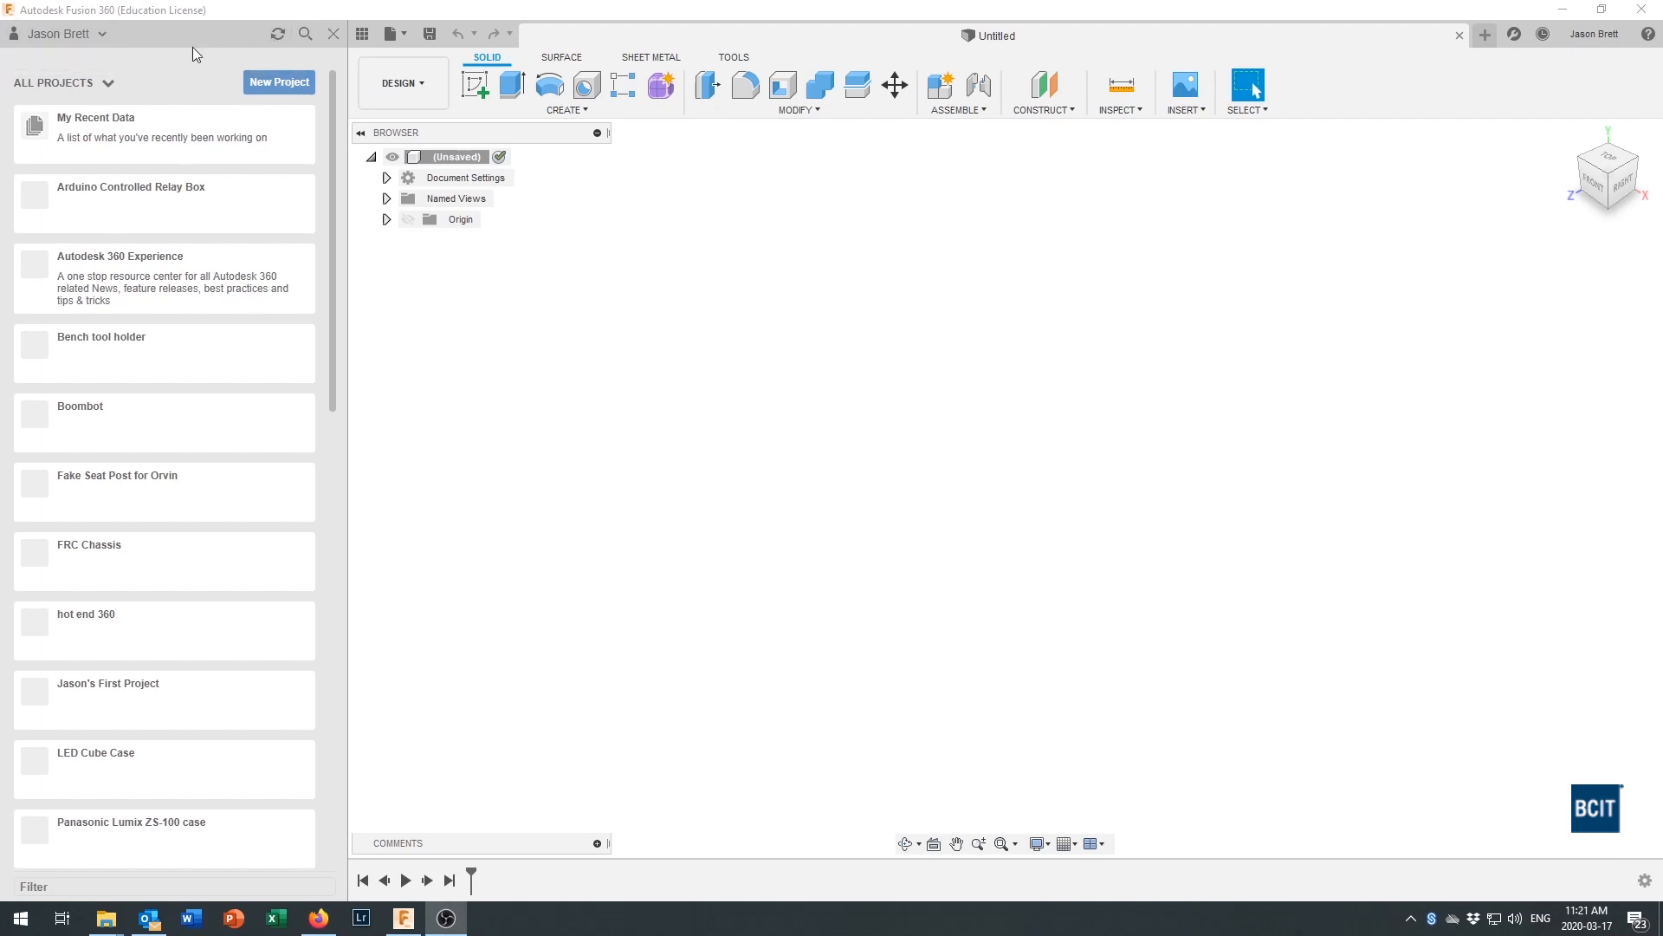
left_click(1598, 34)
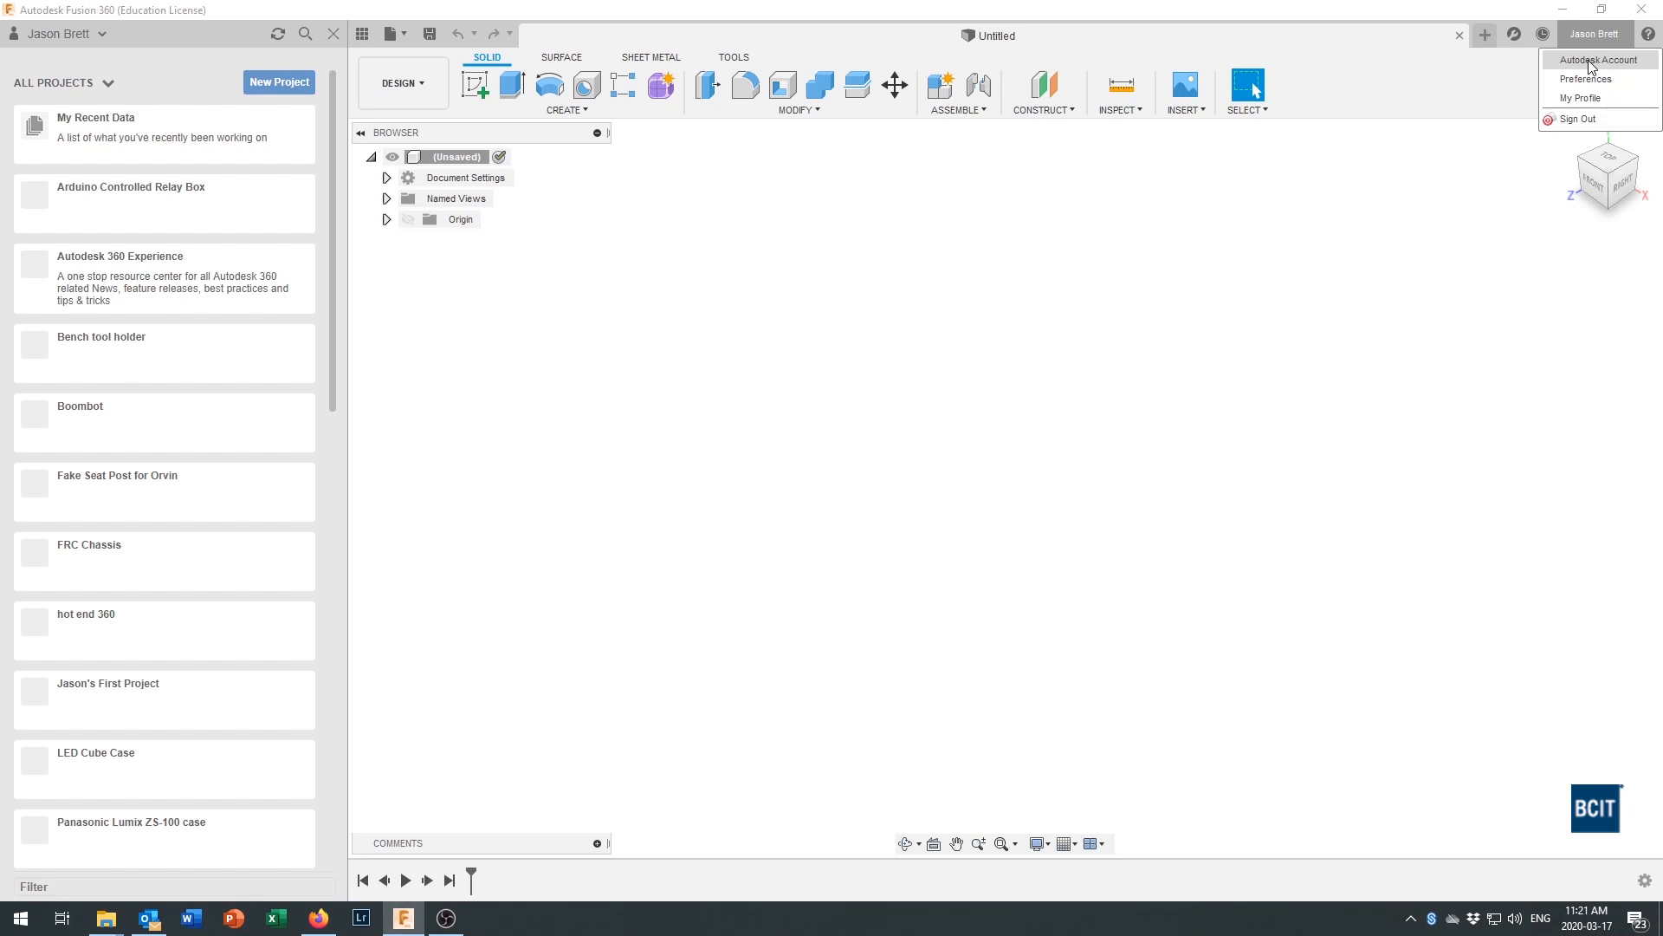
left_click(1000, 12)
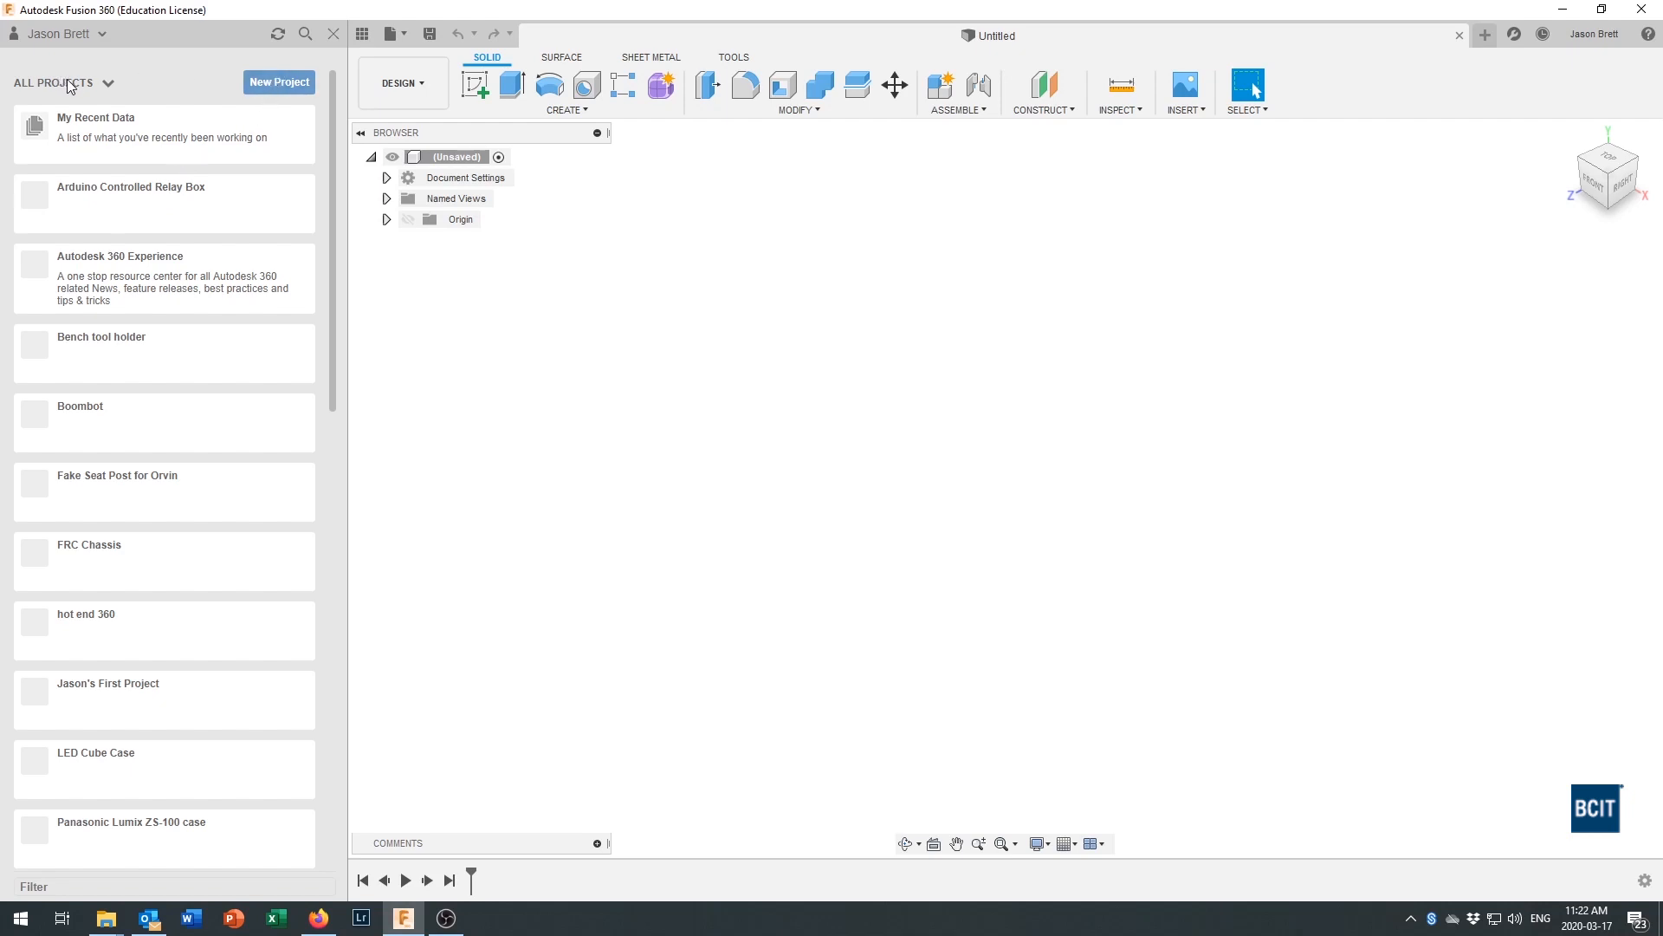
Step: Create a new project named "Winky Blink" and open it
left_click(288, 84)
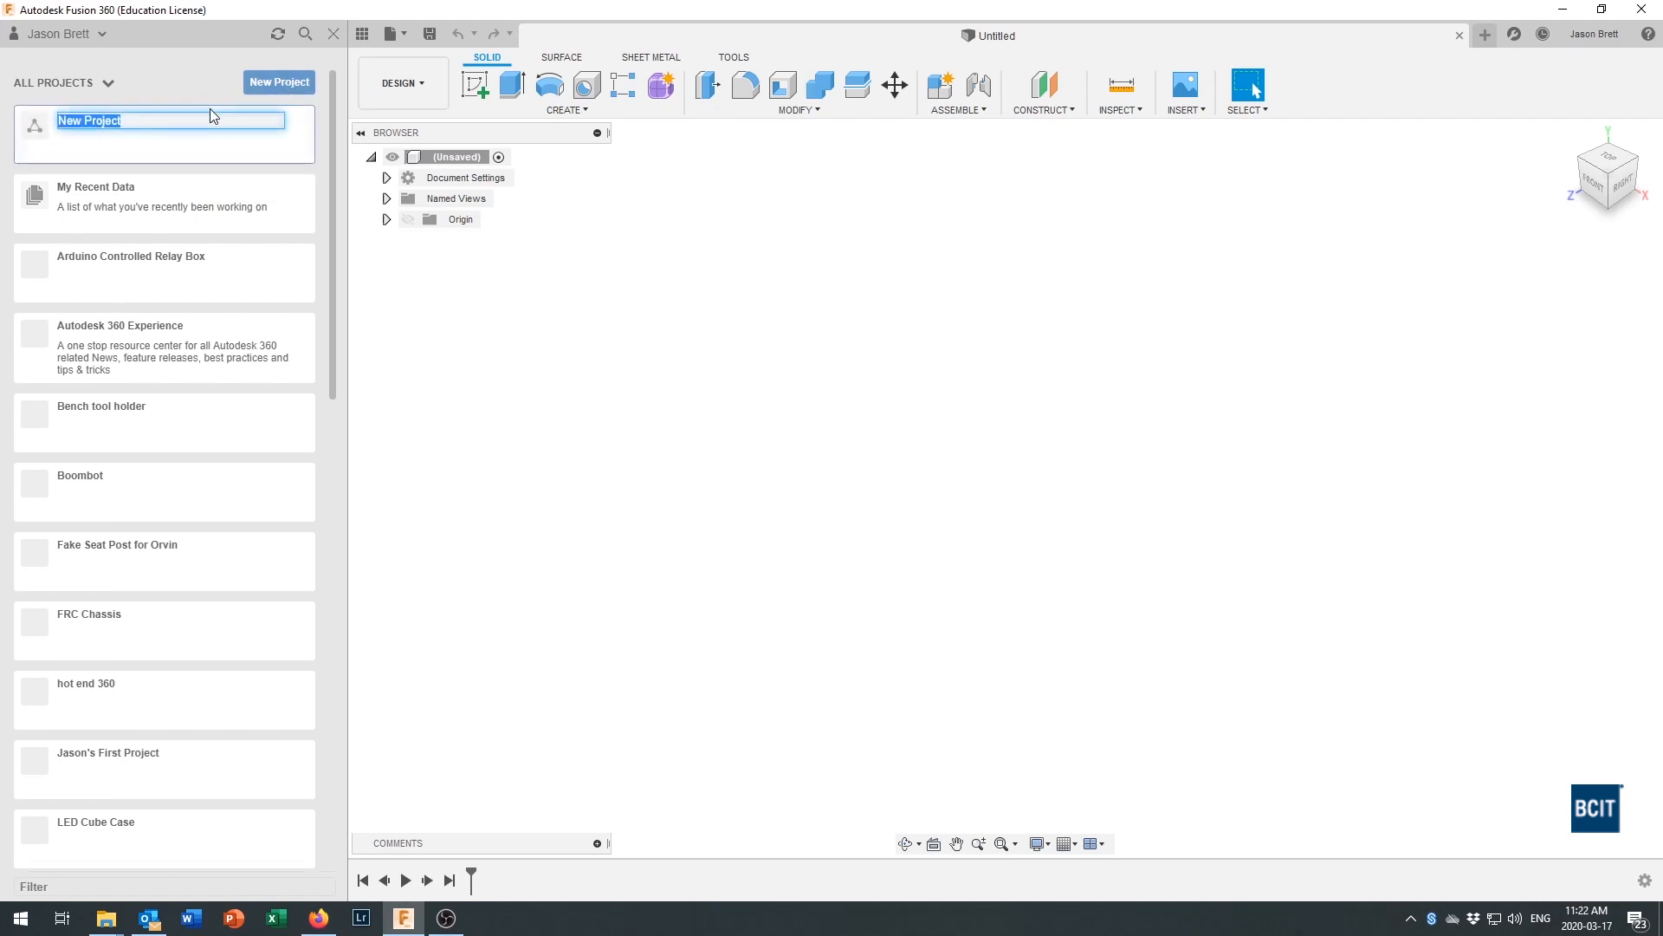
type("Winky Blink")
key("Return")
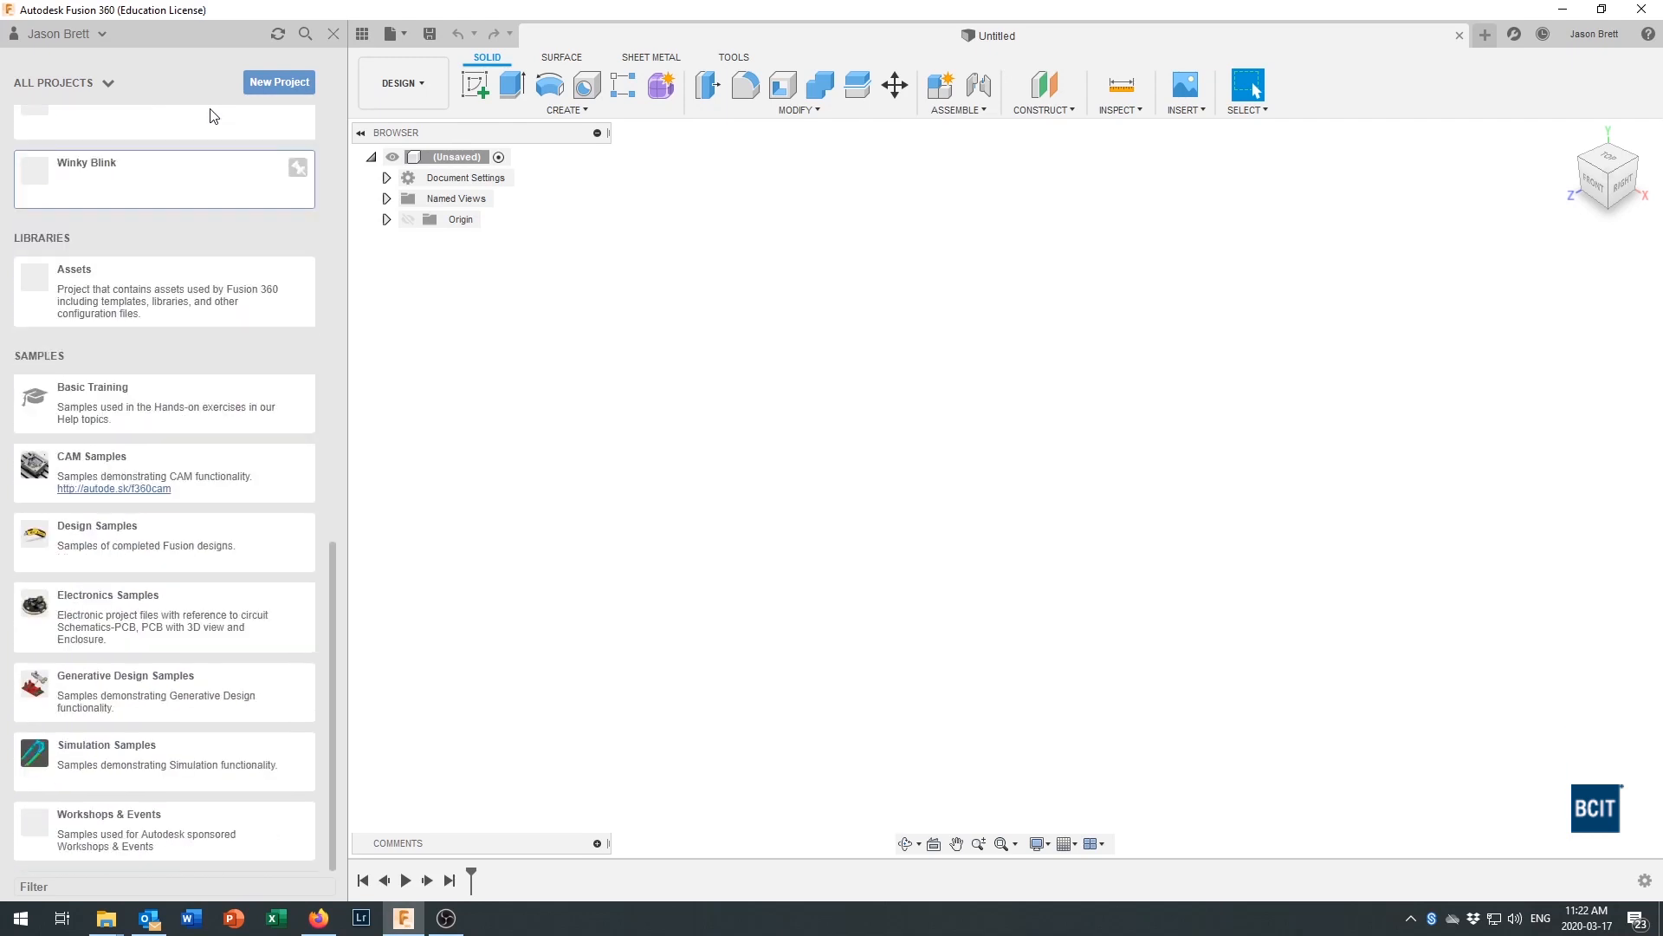
left_click(134, 183)
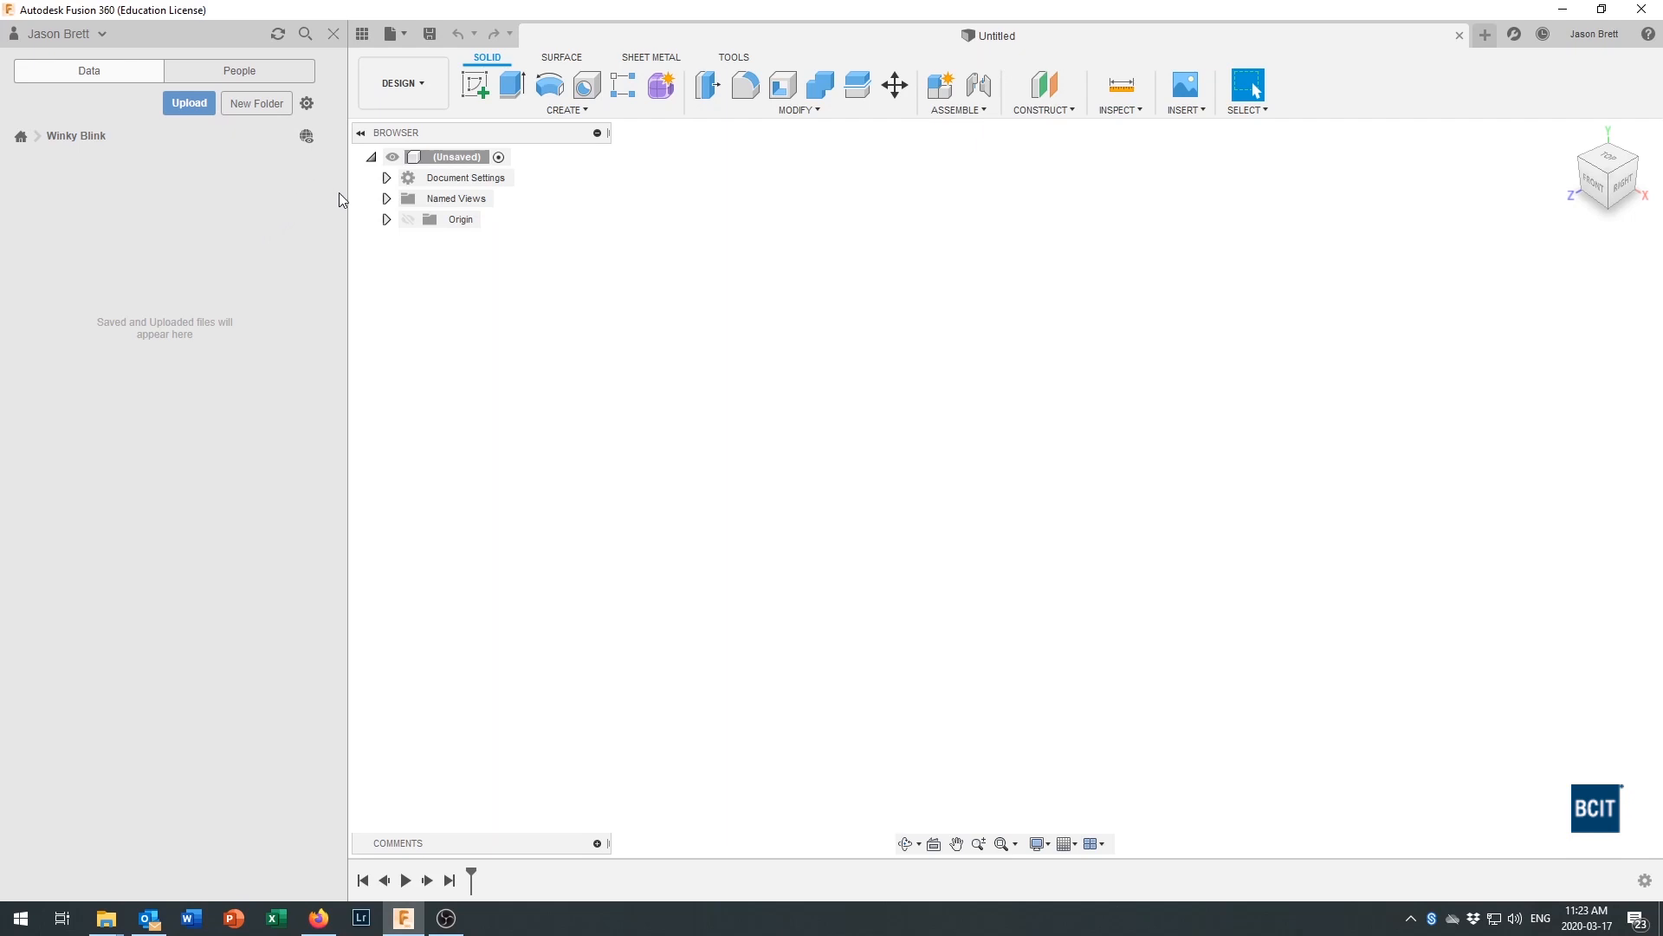
Step: Create a new electronics design and save it as "Winky Blink Project" in the Winky Blink project
left_click(394, 37)
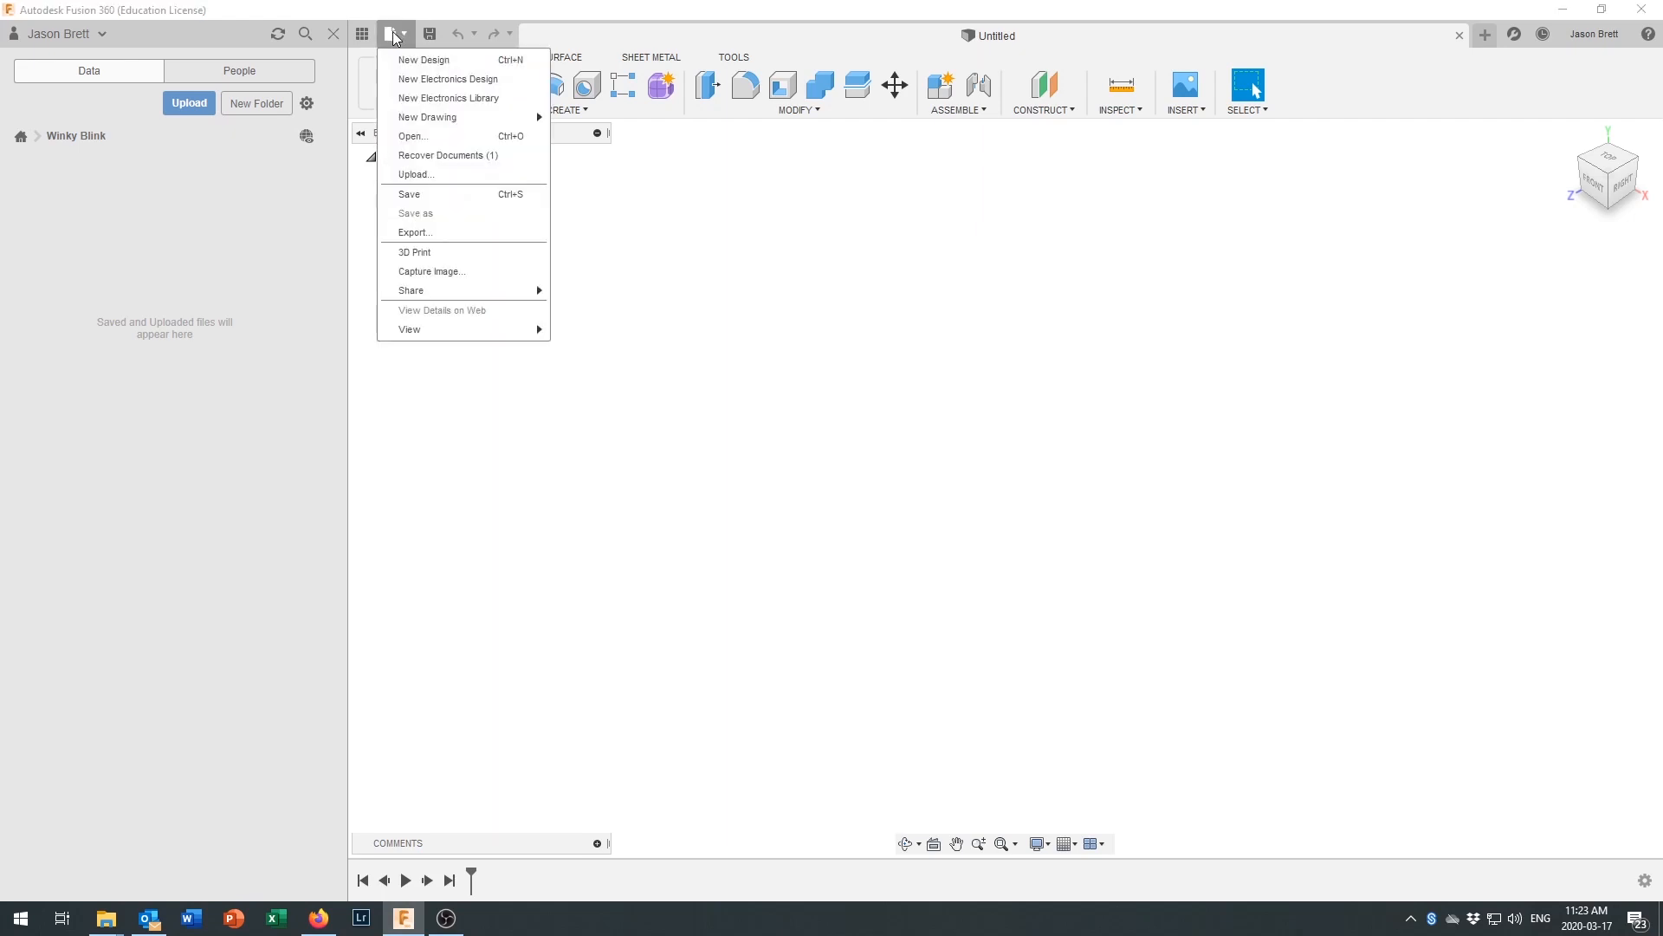
left_click(433, 82)
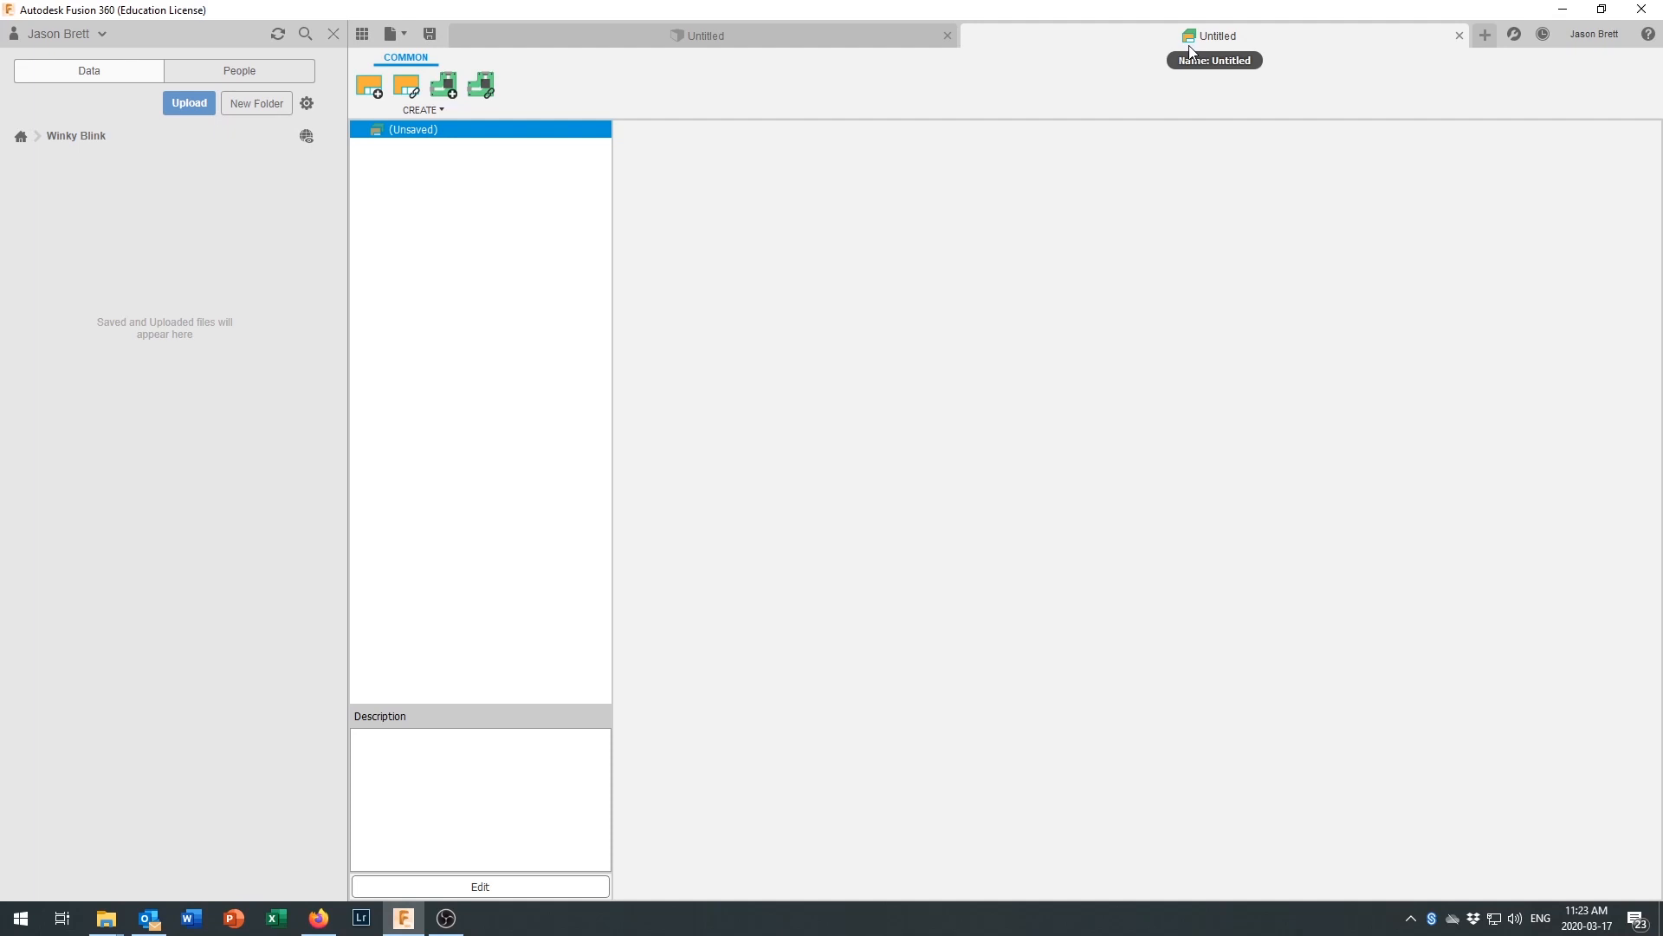
left_click(392, 35)
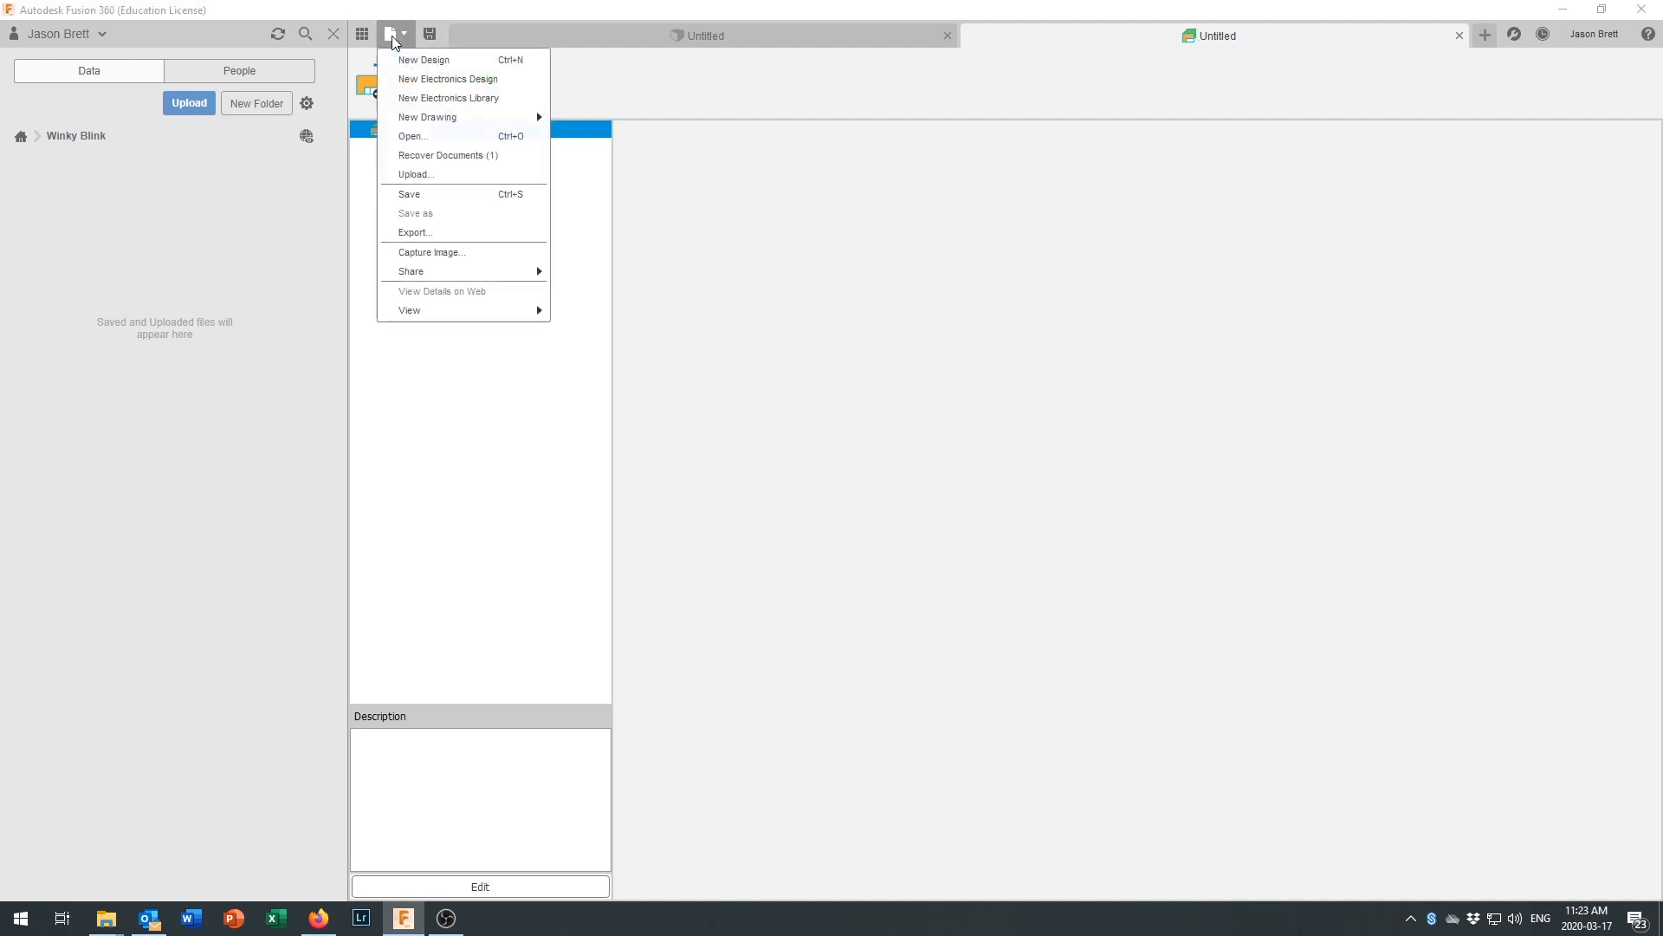
left_click(411, 195)
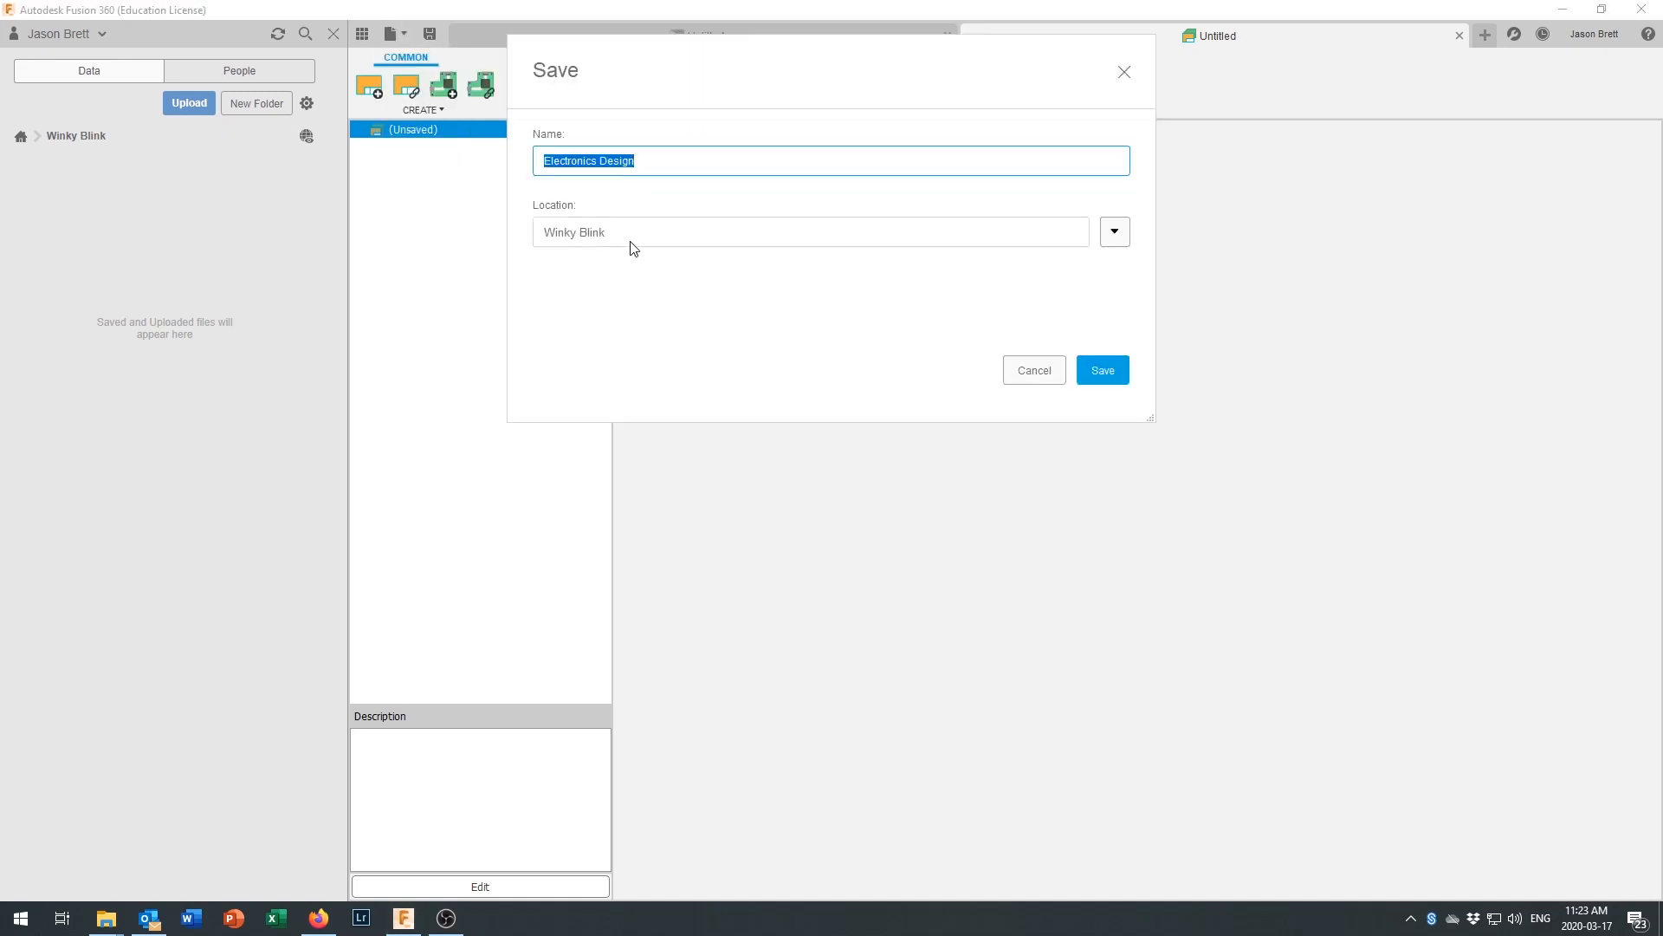
type("Winky Blink Project")
left_click(1115, 232)
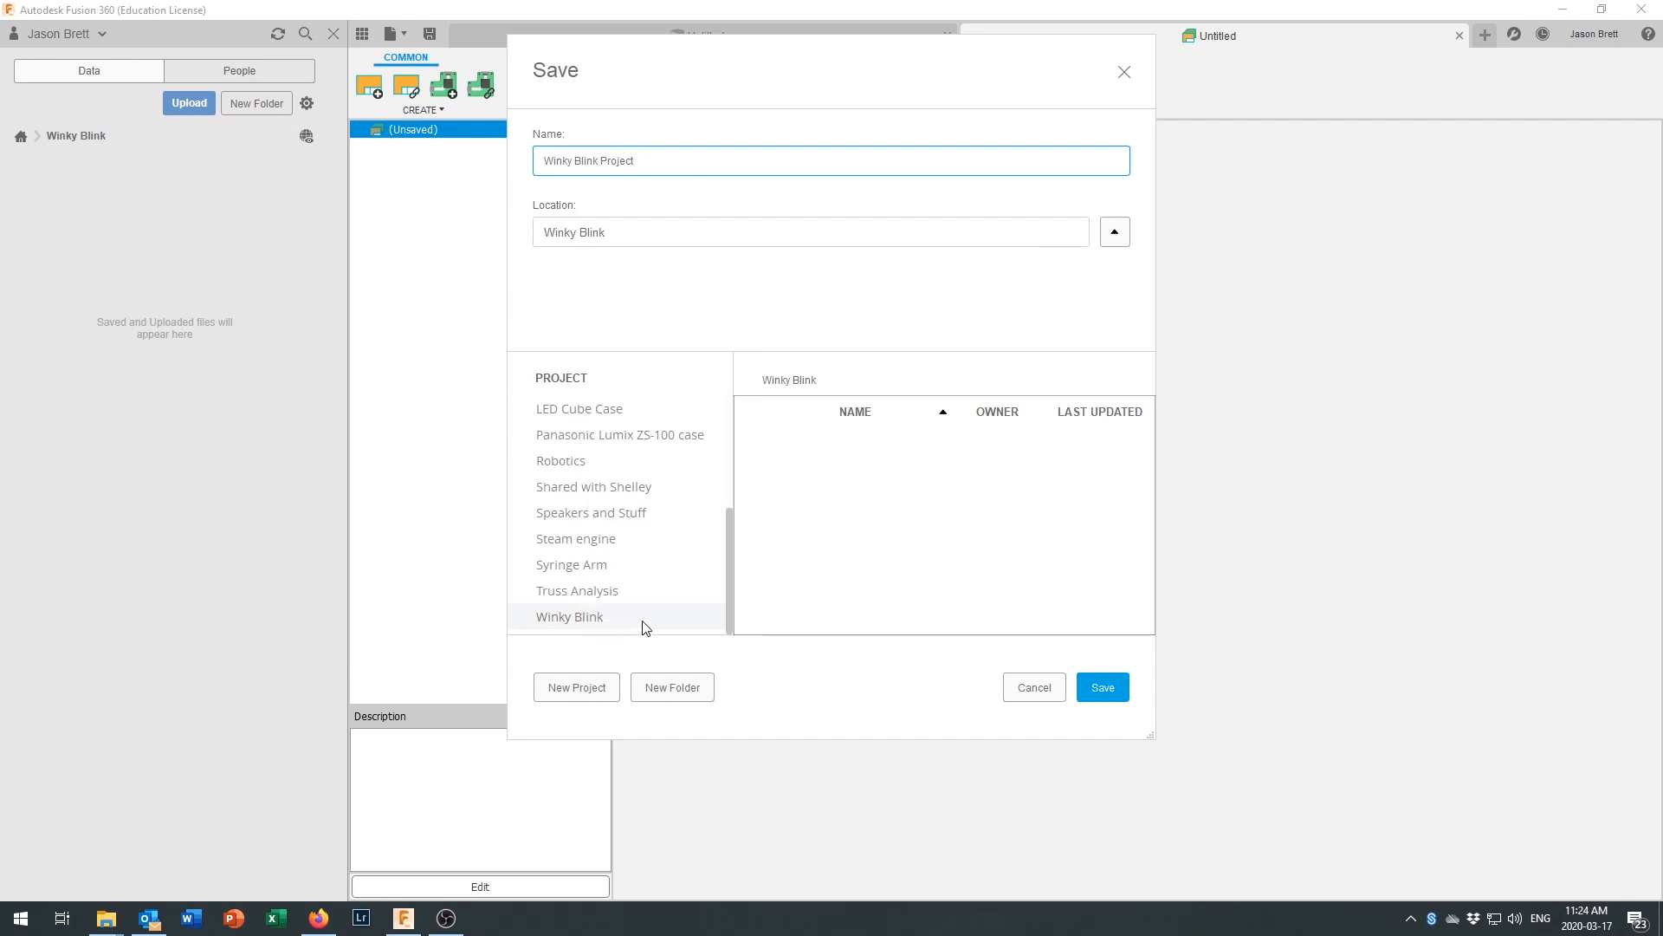
left_click(1097, 688)
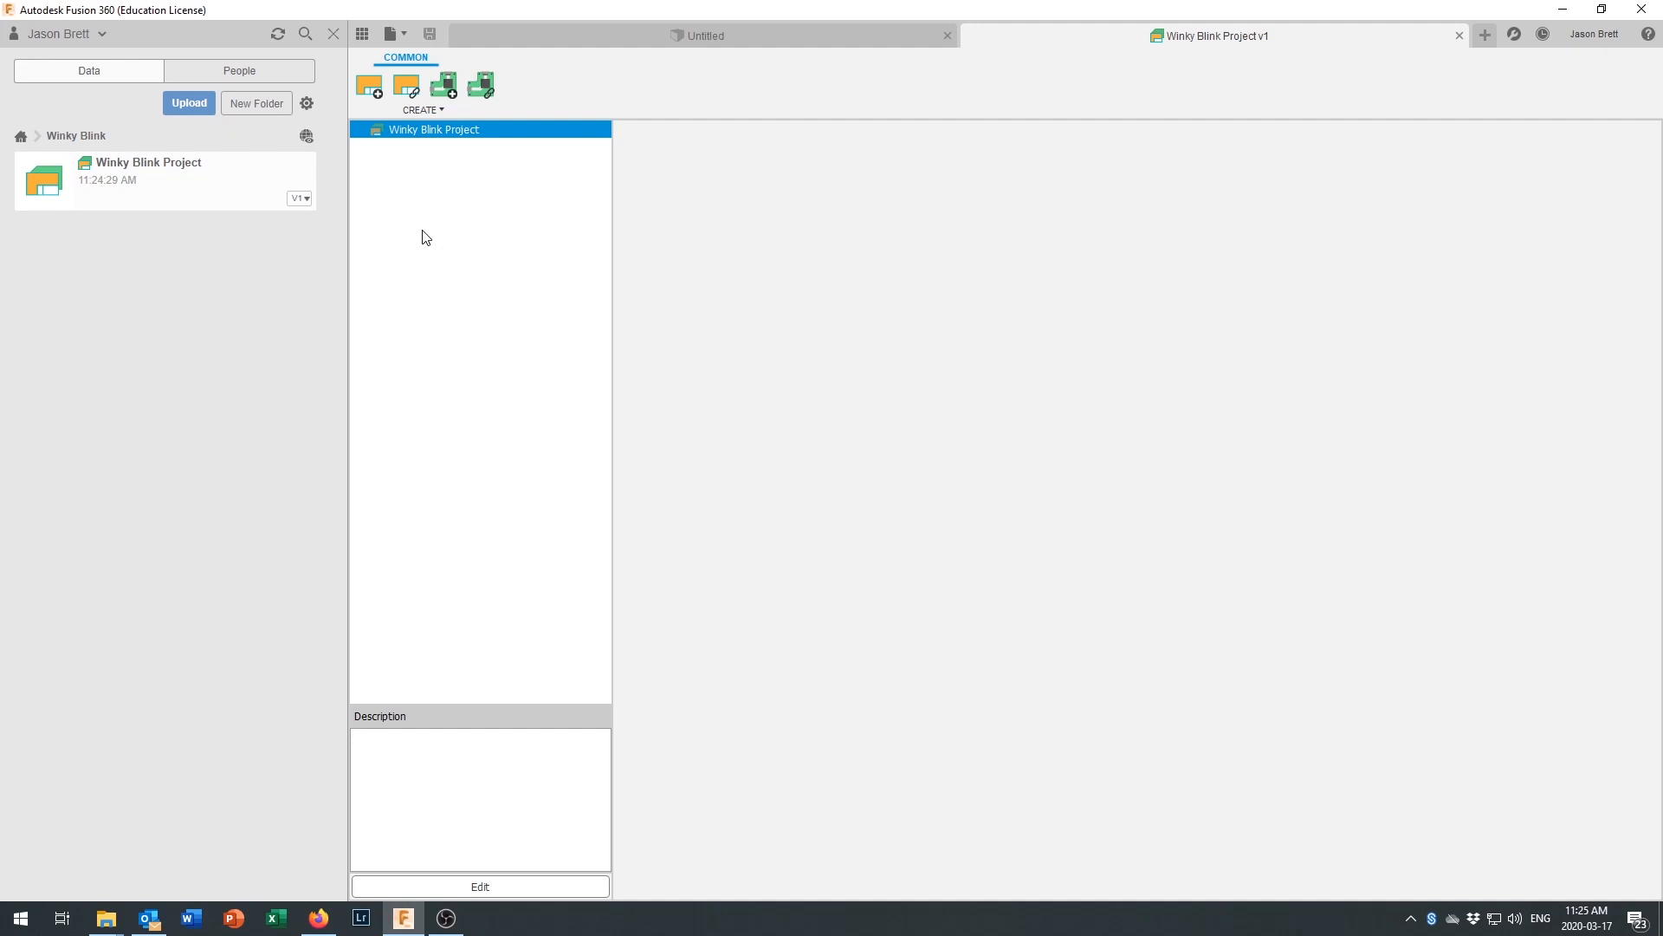
Step: Add a new schematic to the electronics design and save it as "Winky Blink Schematic" in the Winky Blink project
left_click(372, 90)
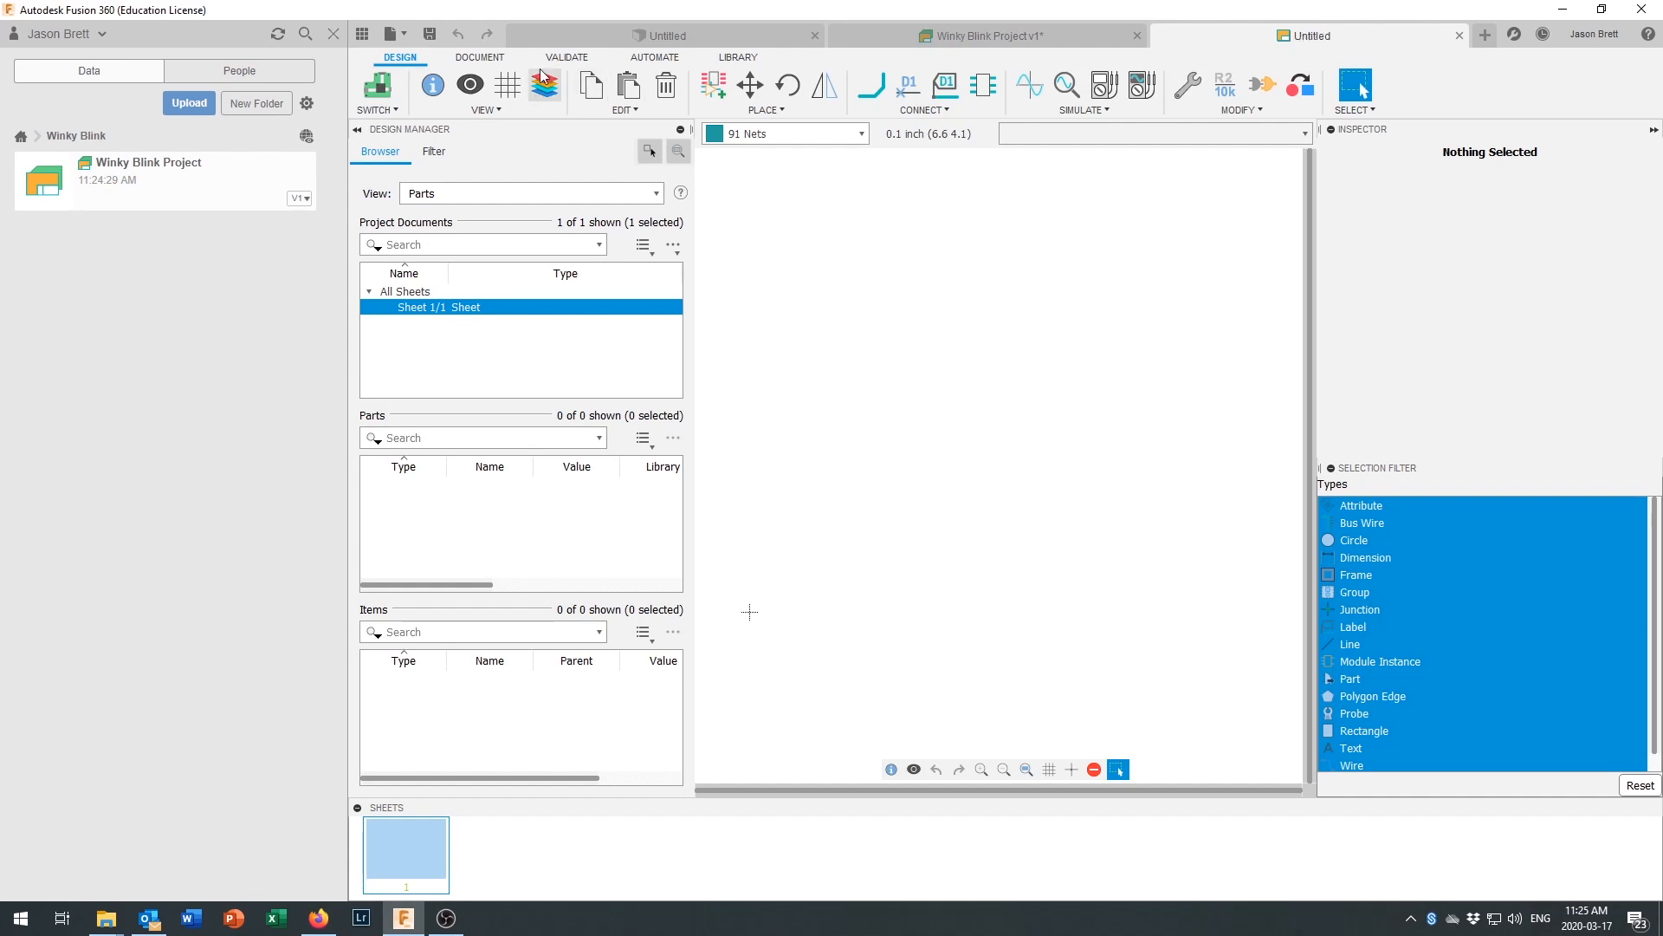
left_click(400, 34)
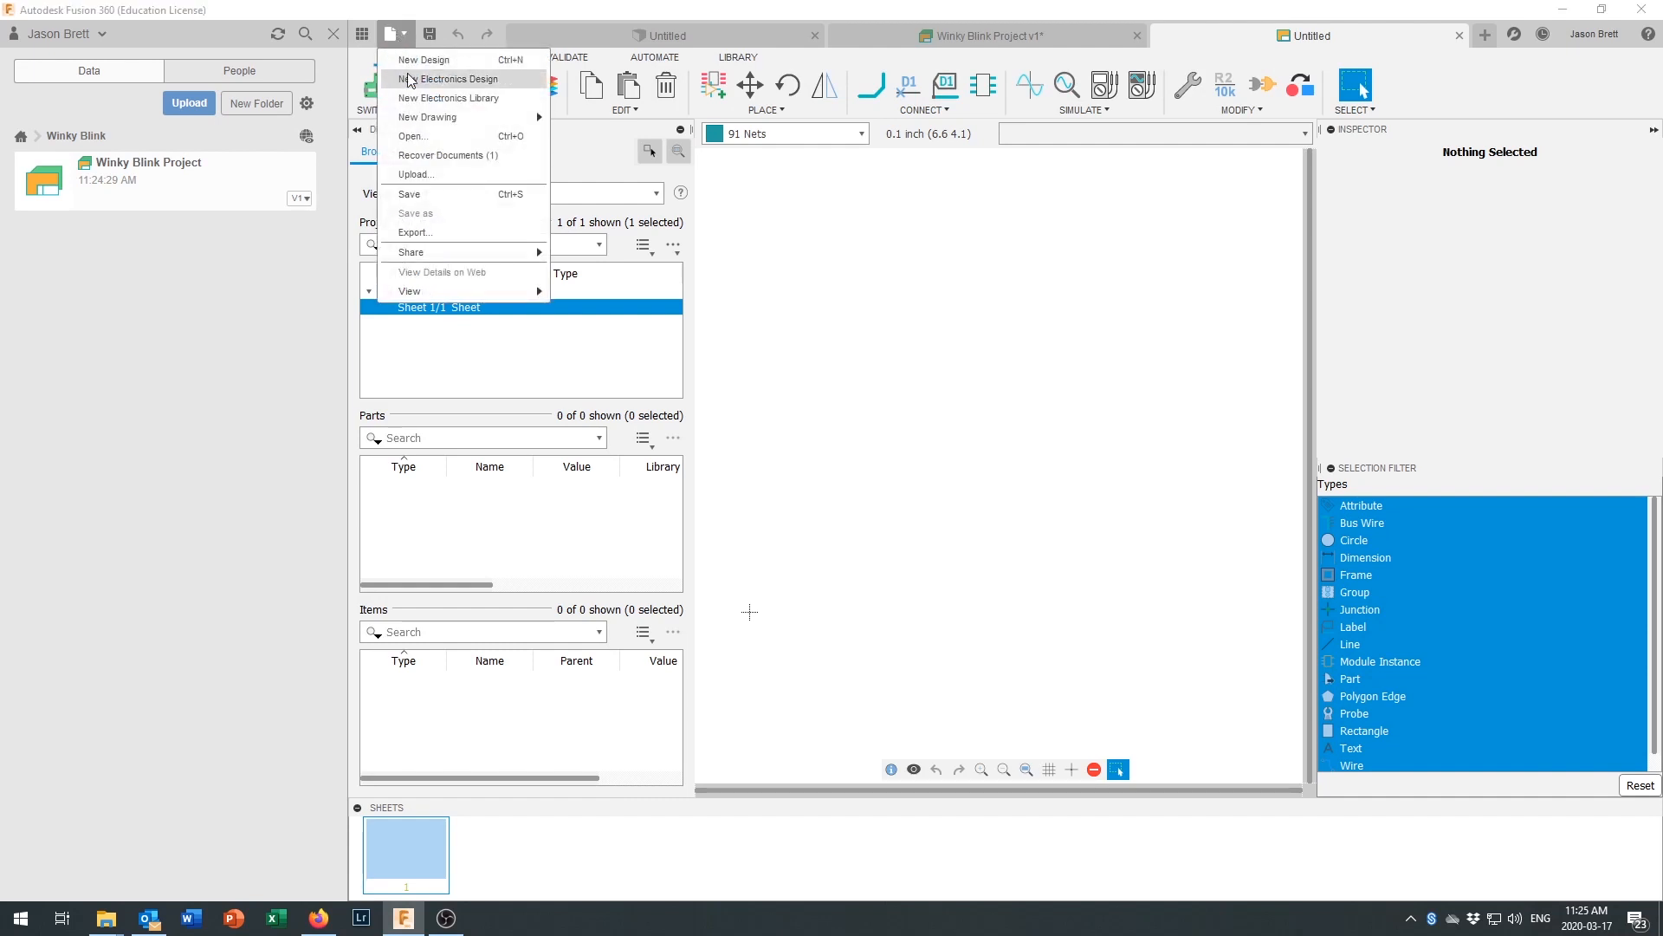
left_click(429, 195)
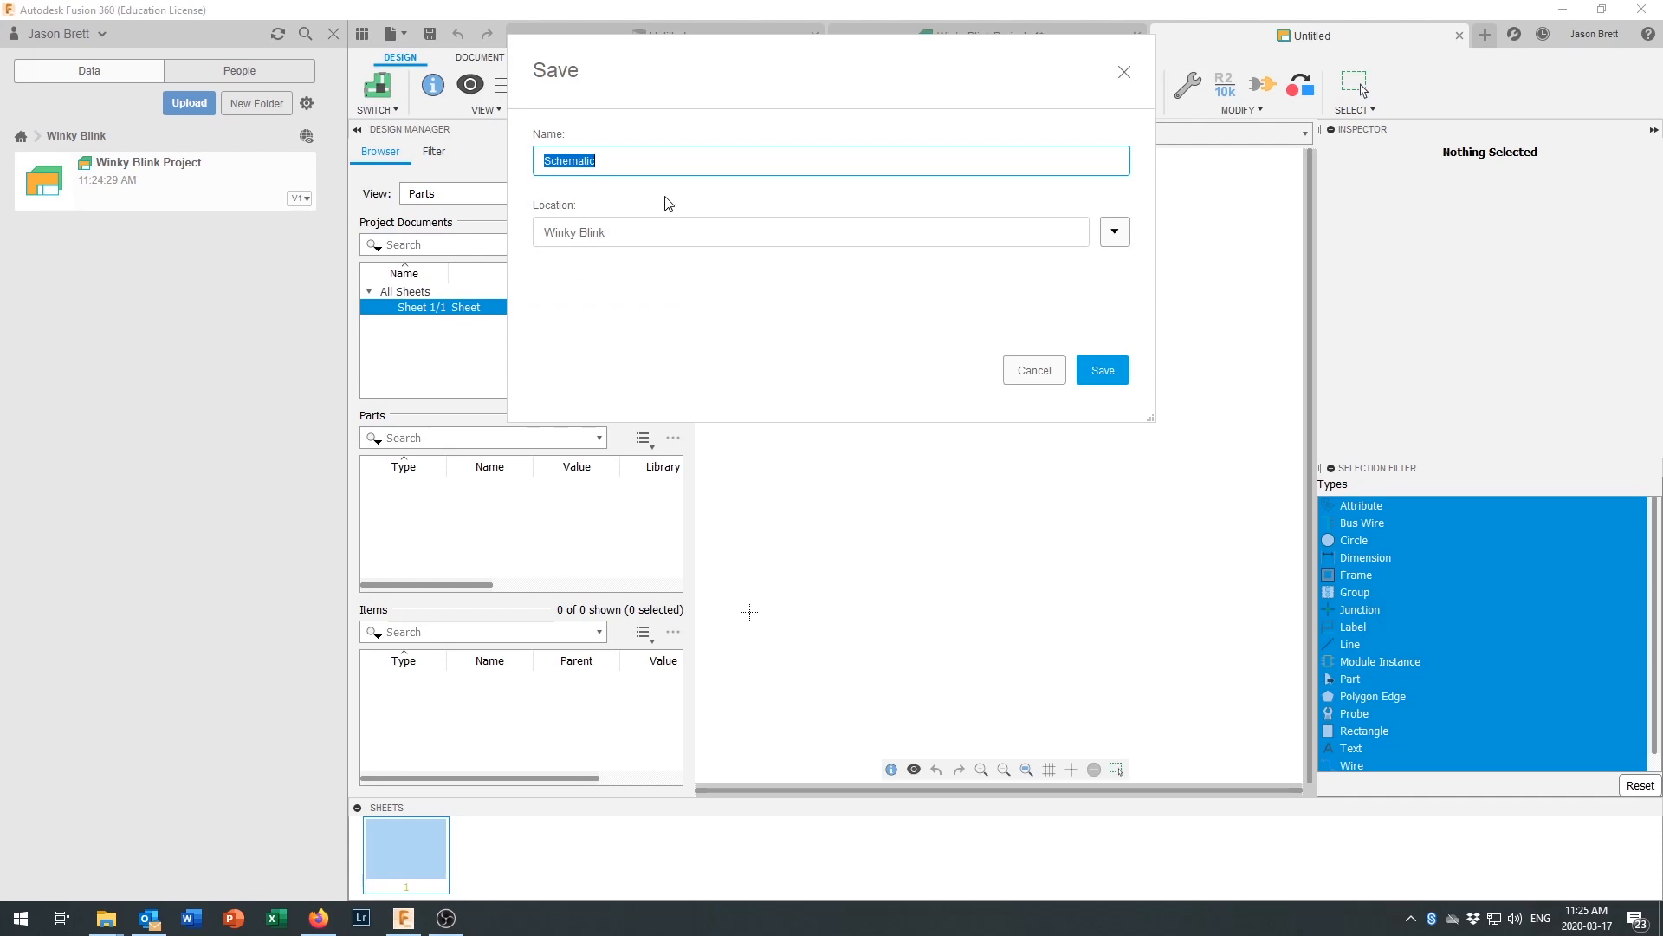
type("Winky Blink Schematic")
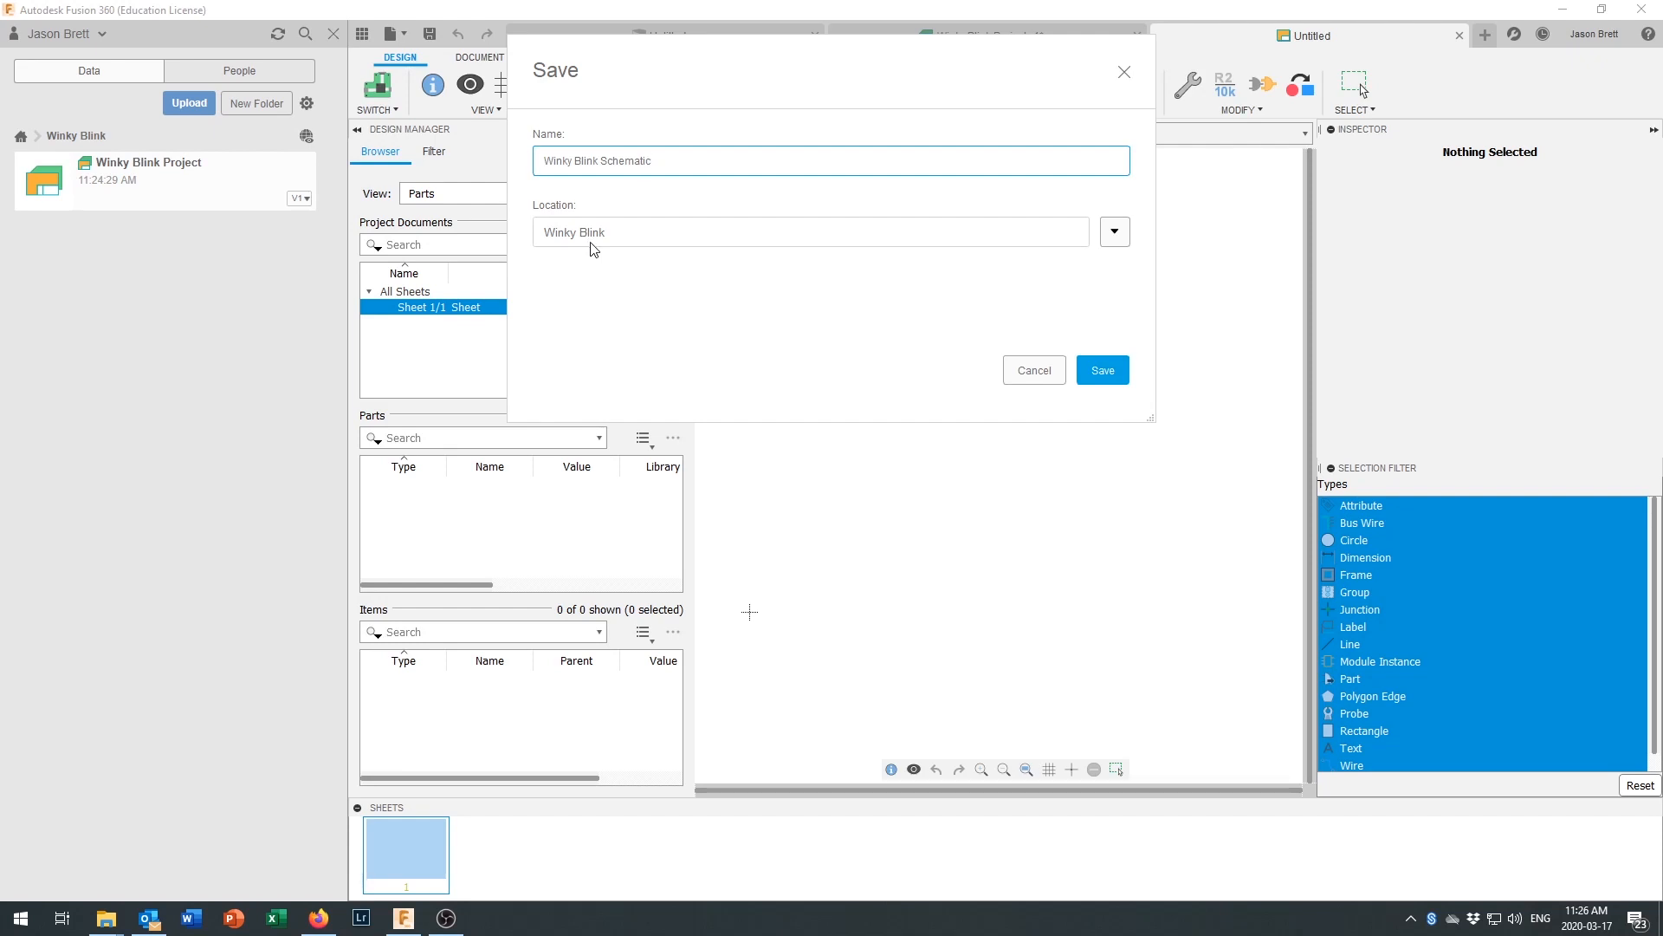
left_click(1103, 371)
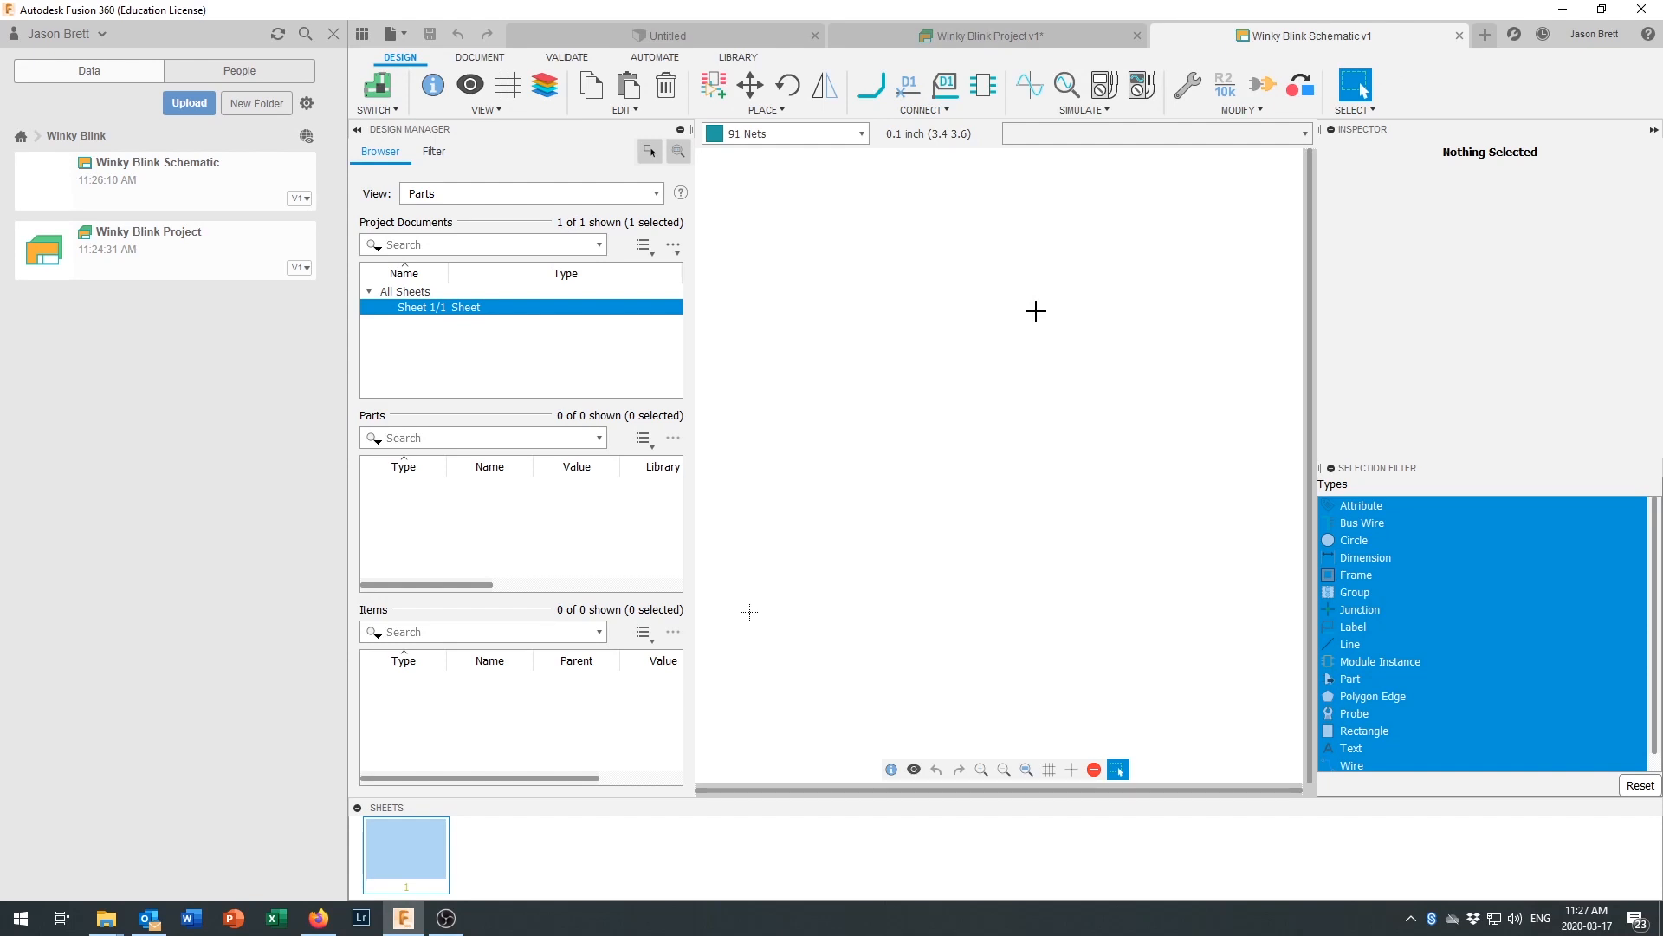
Step: Start adding a part to the schematic and examine the contents of the Capacitor library
left_click(714, 83)
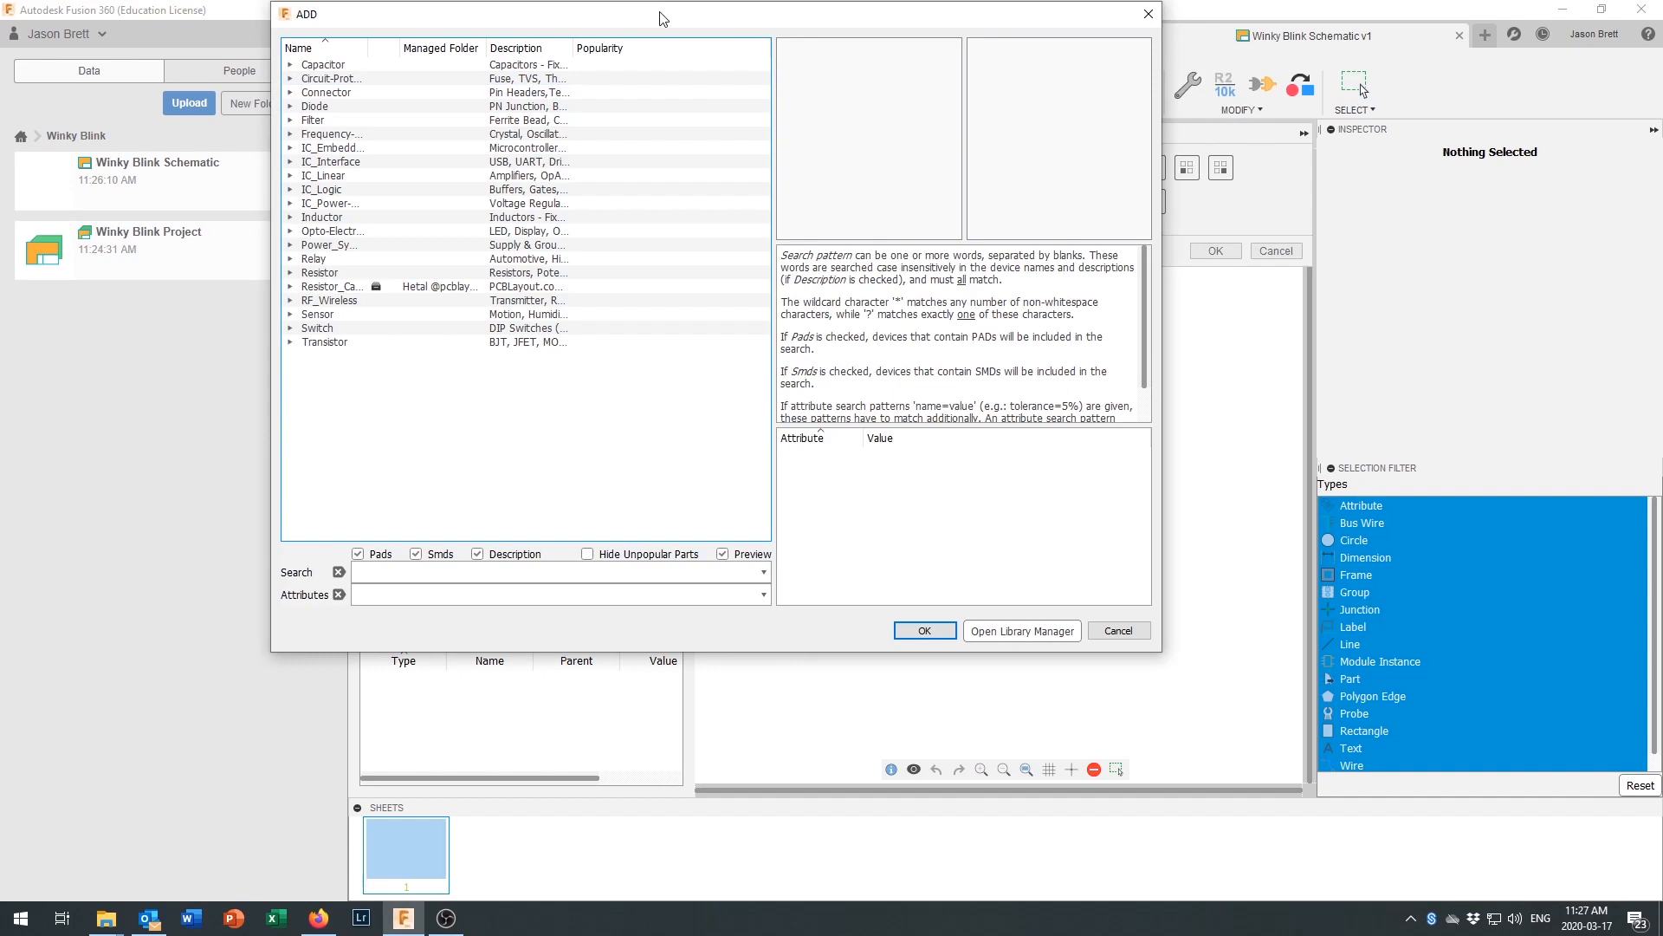
left_click_drag(661, 18, 793, 114)
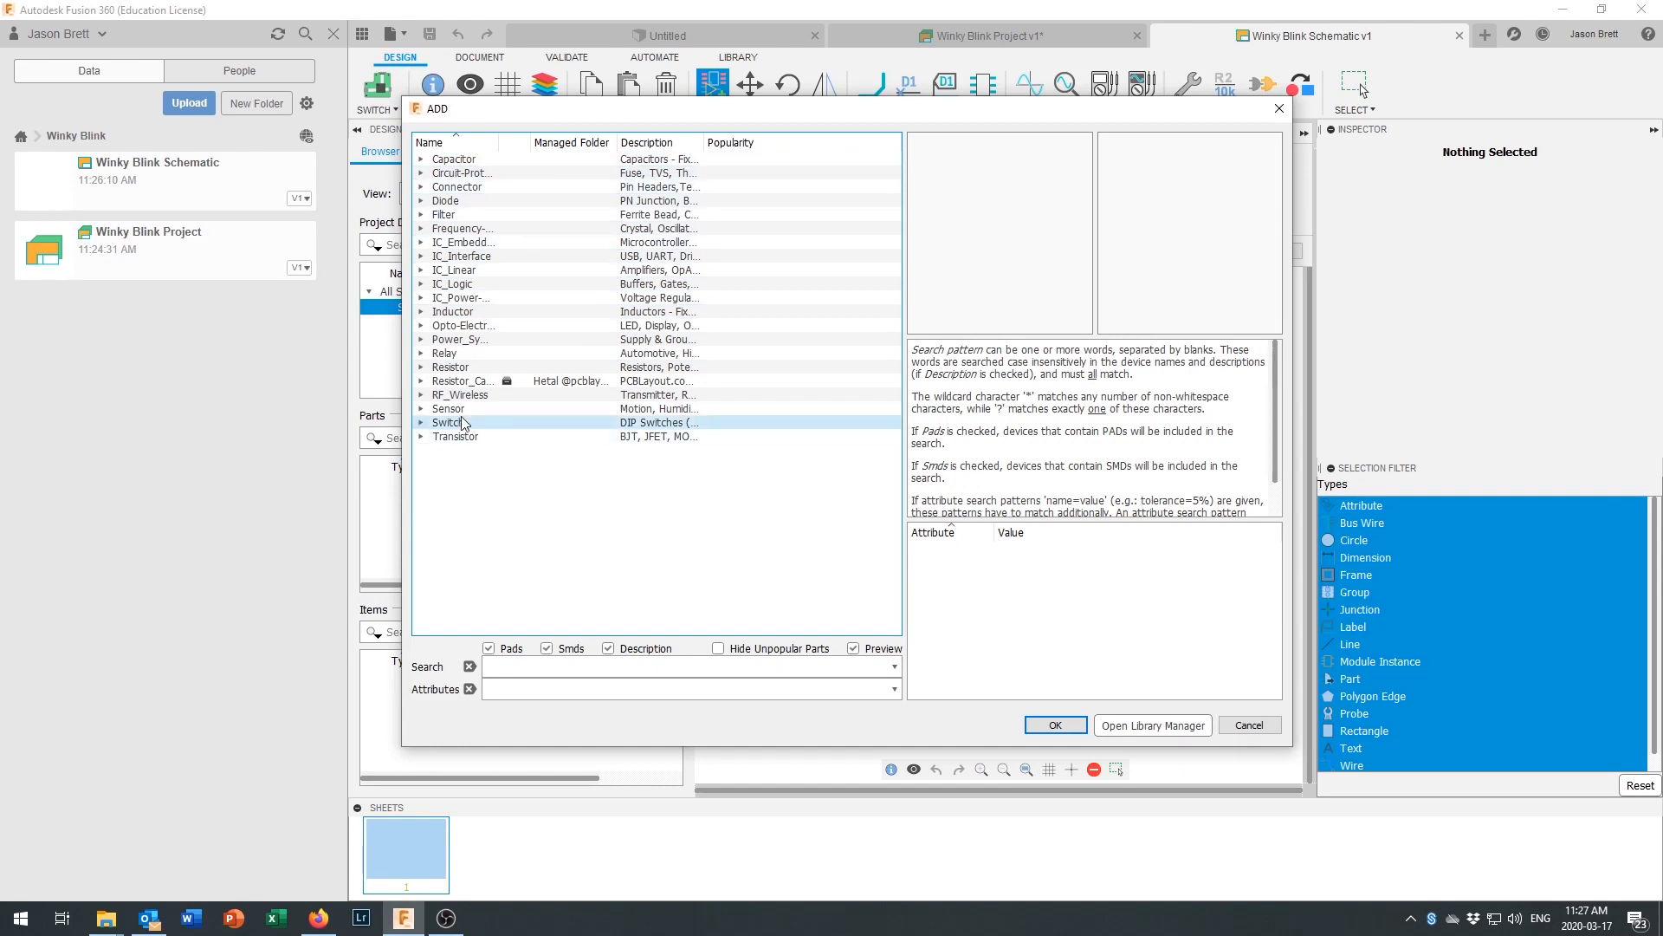
left_click(427, 161)
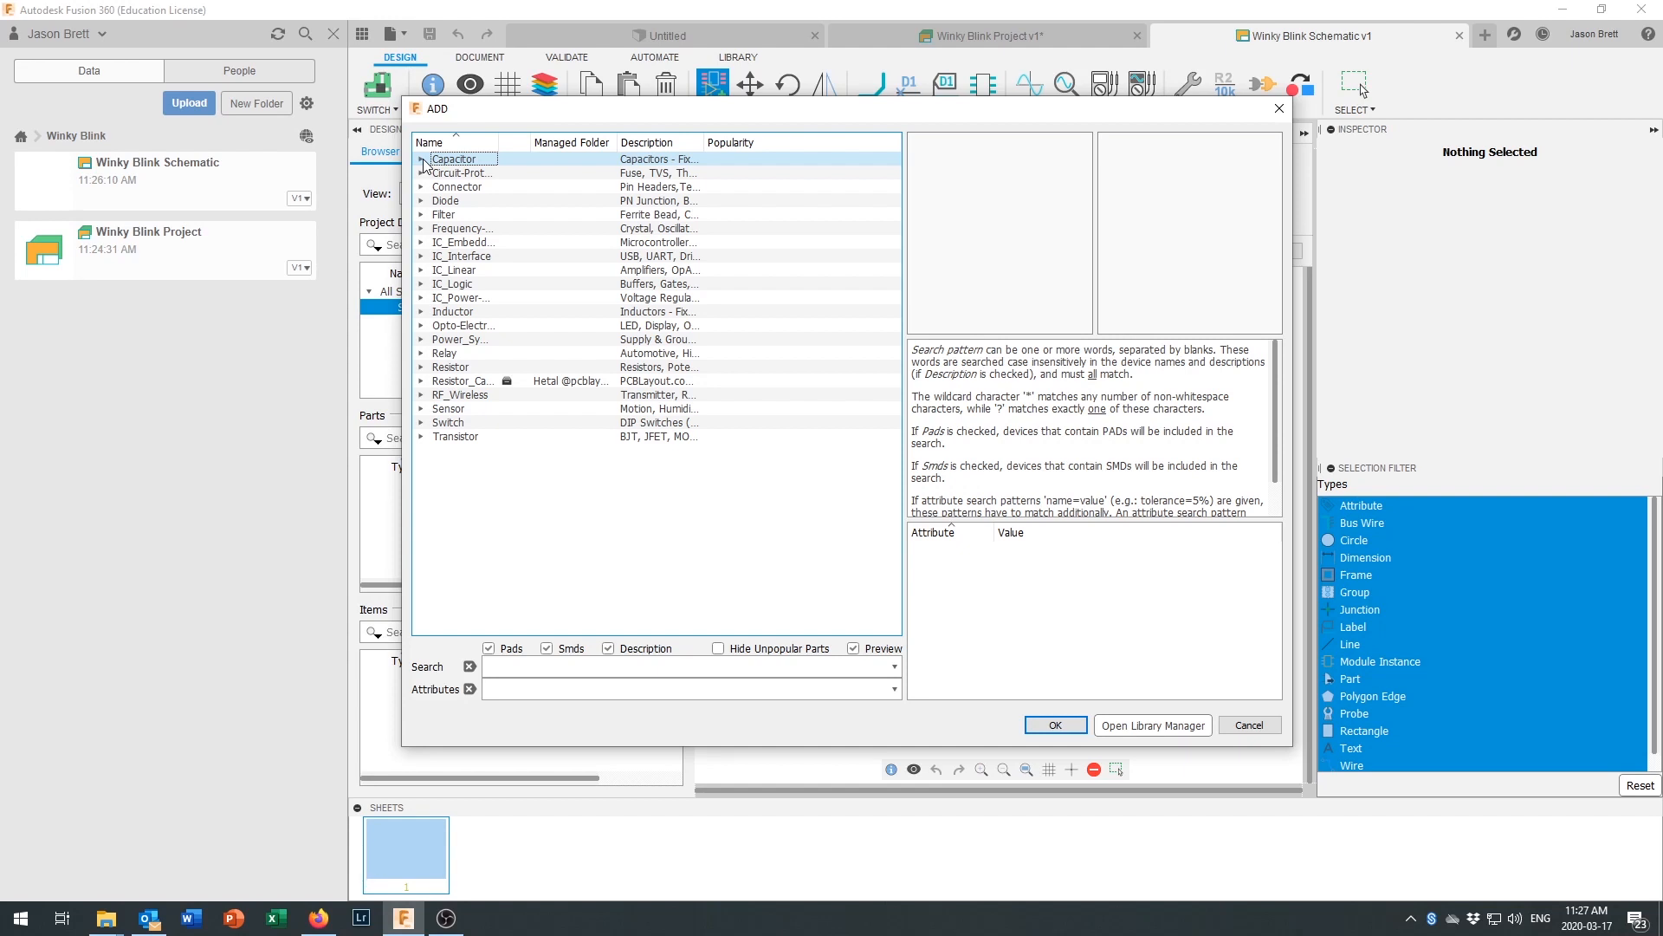
left_click(422, 160)
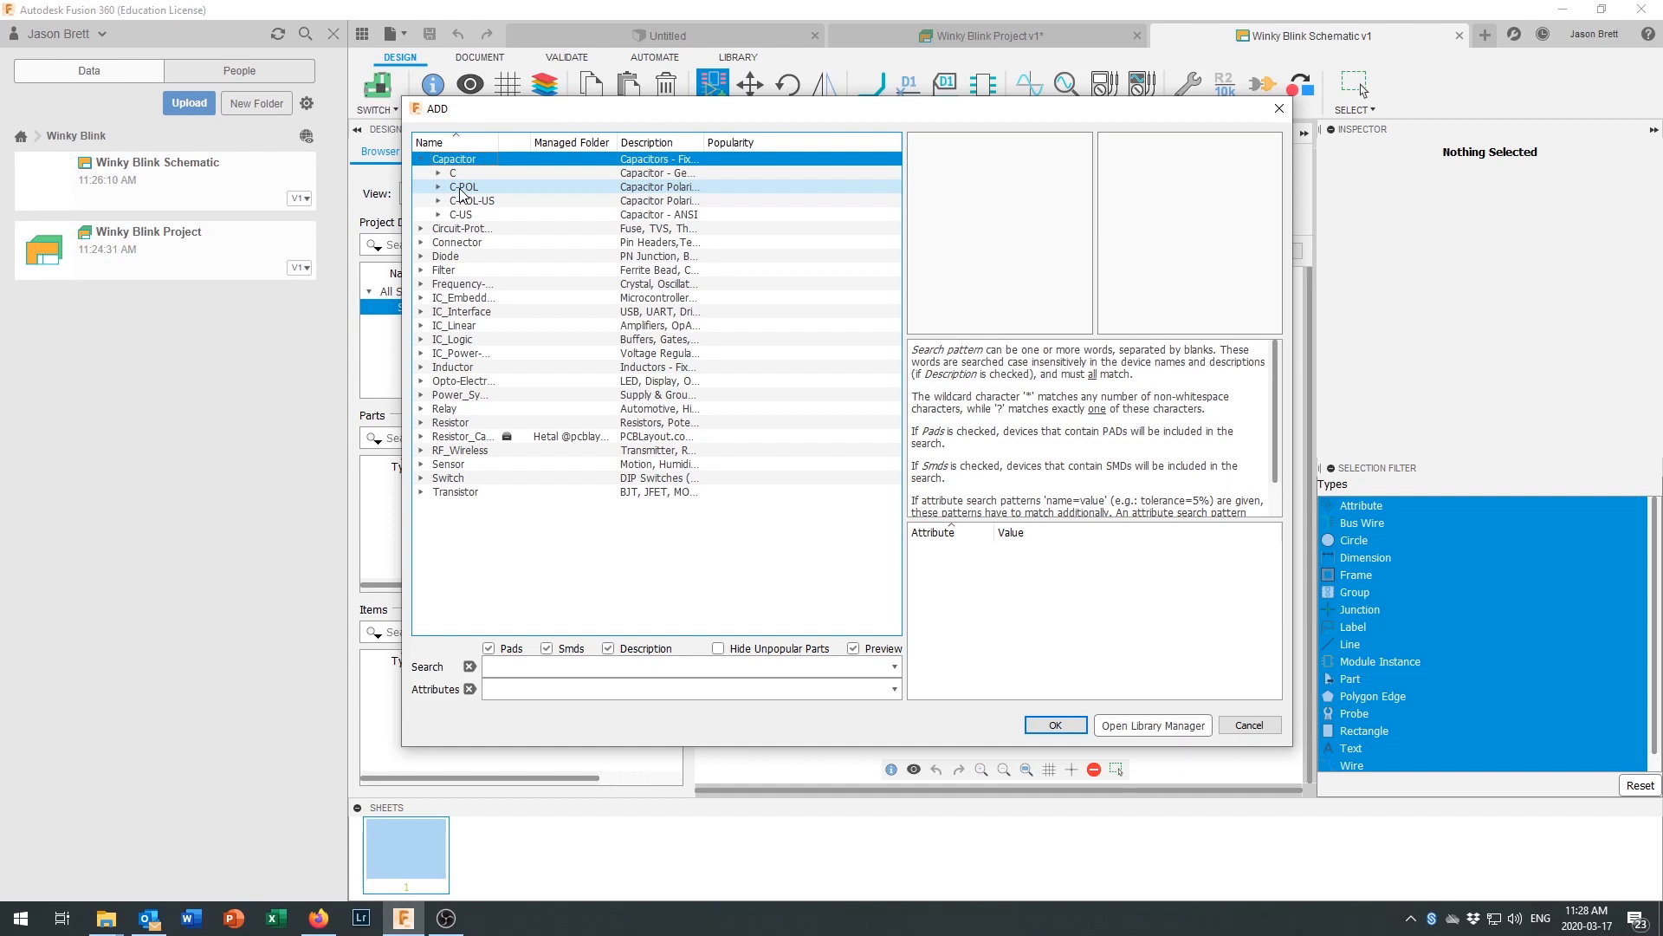
left_click(421, 159)
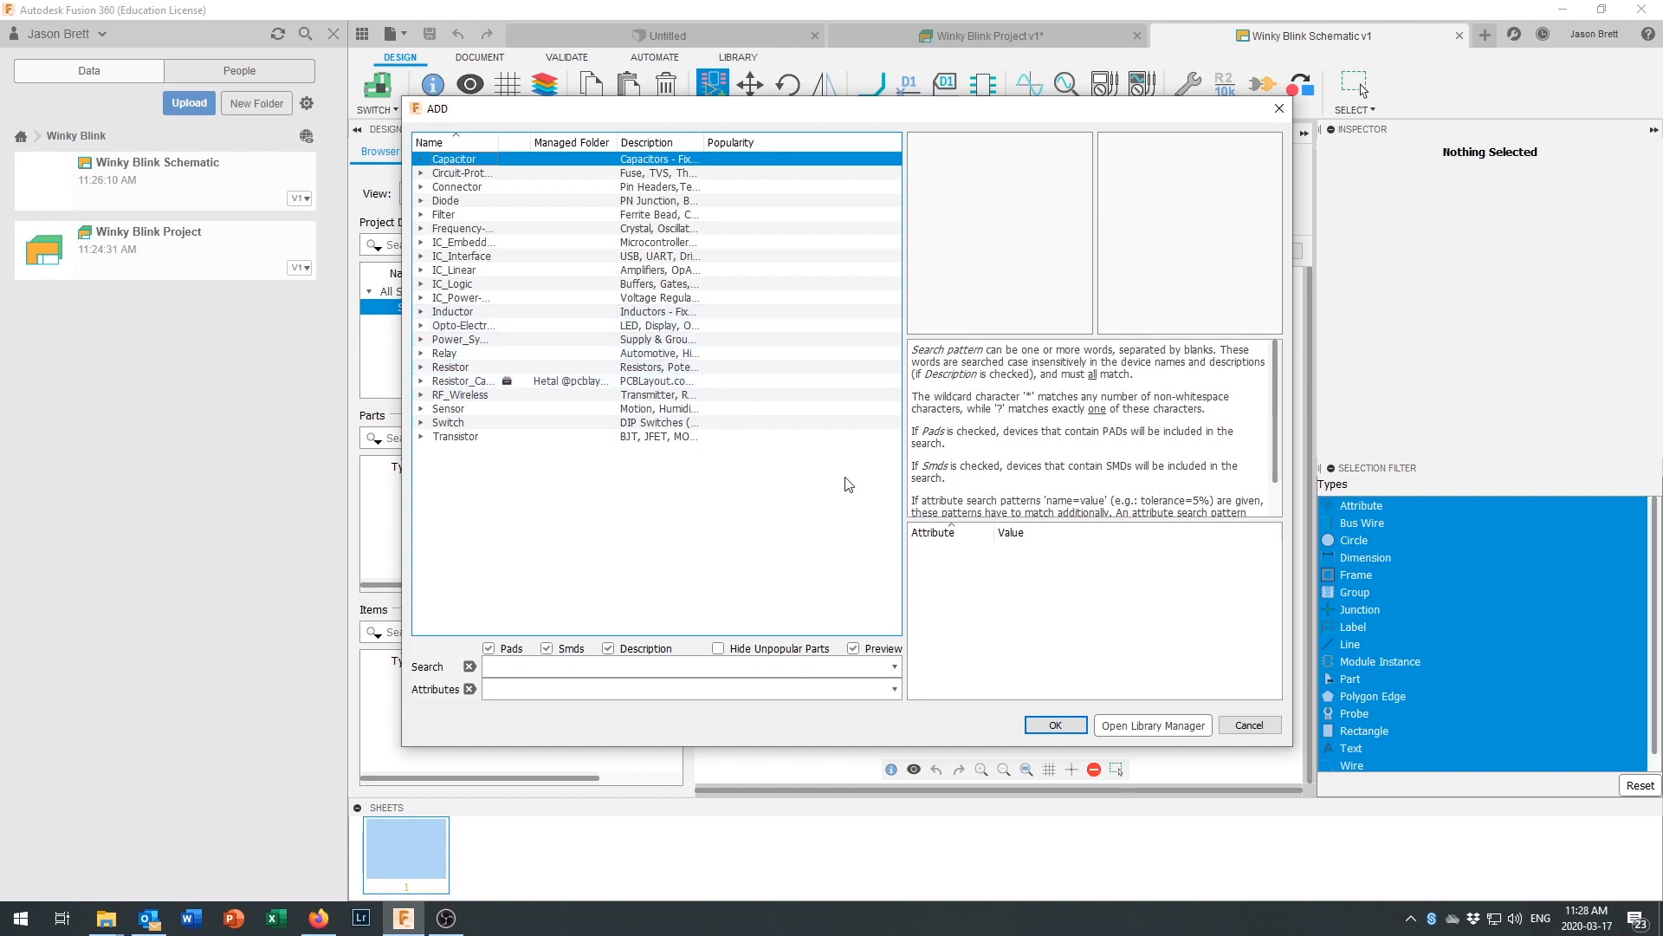
Step: Open the Library Manager, find the adafruit library among the available ones with "adaf", and put it in use
left_click(1150, 726)
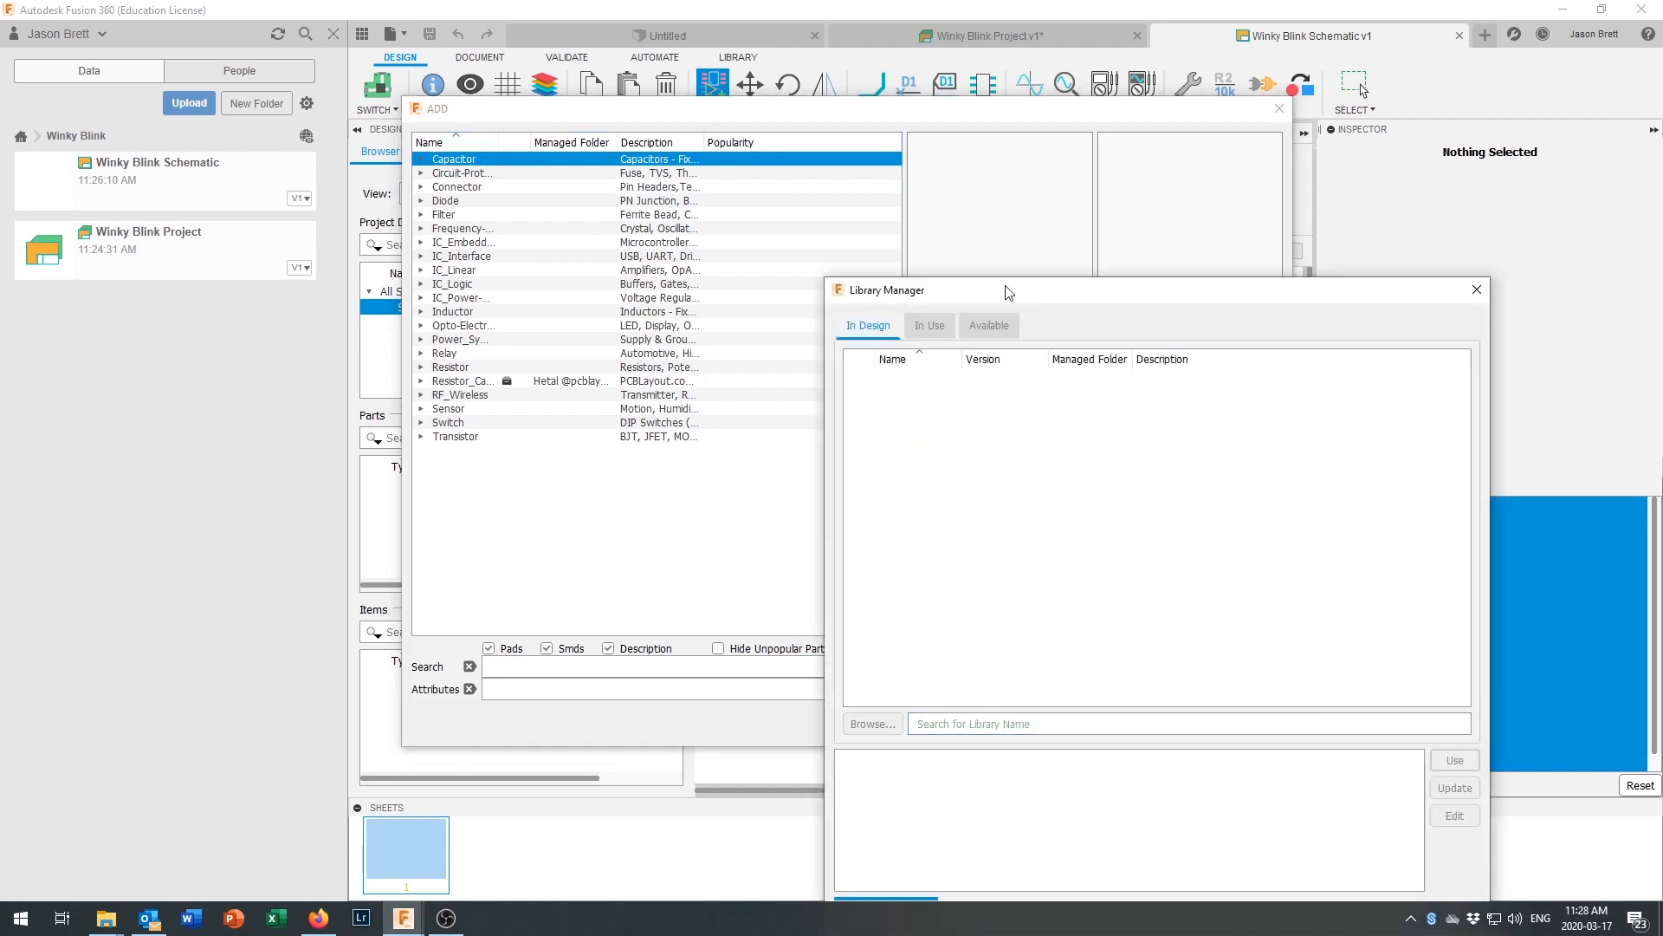
left_click_drag(1009, 292, 748, 75)
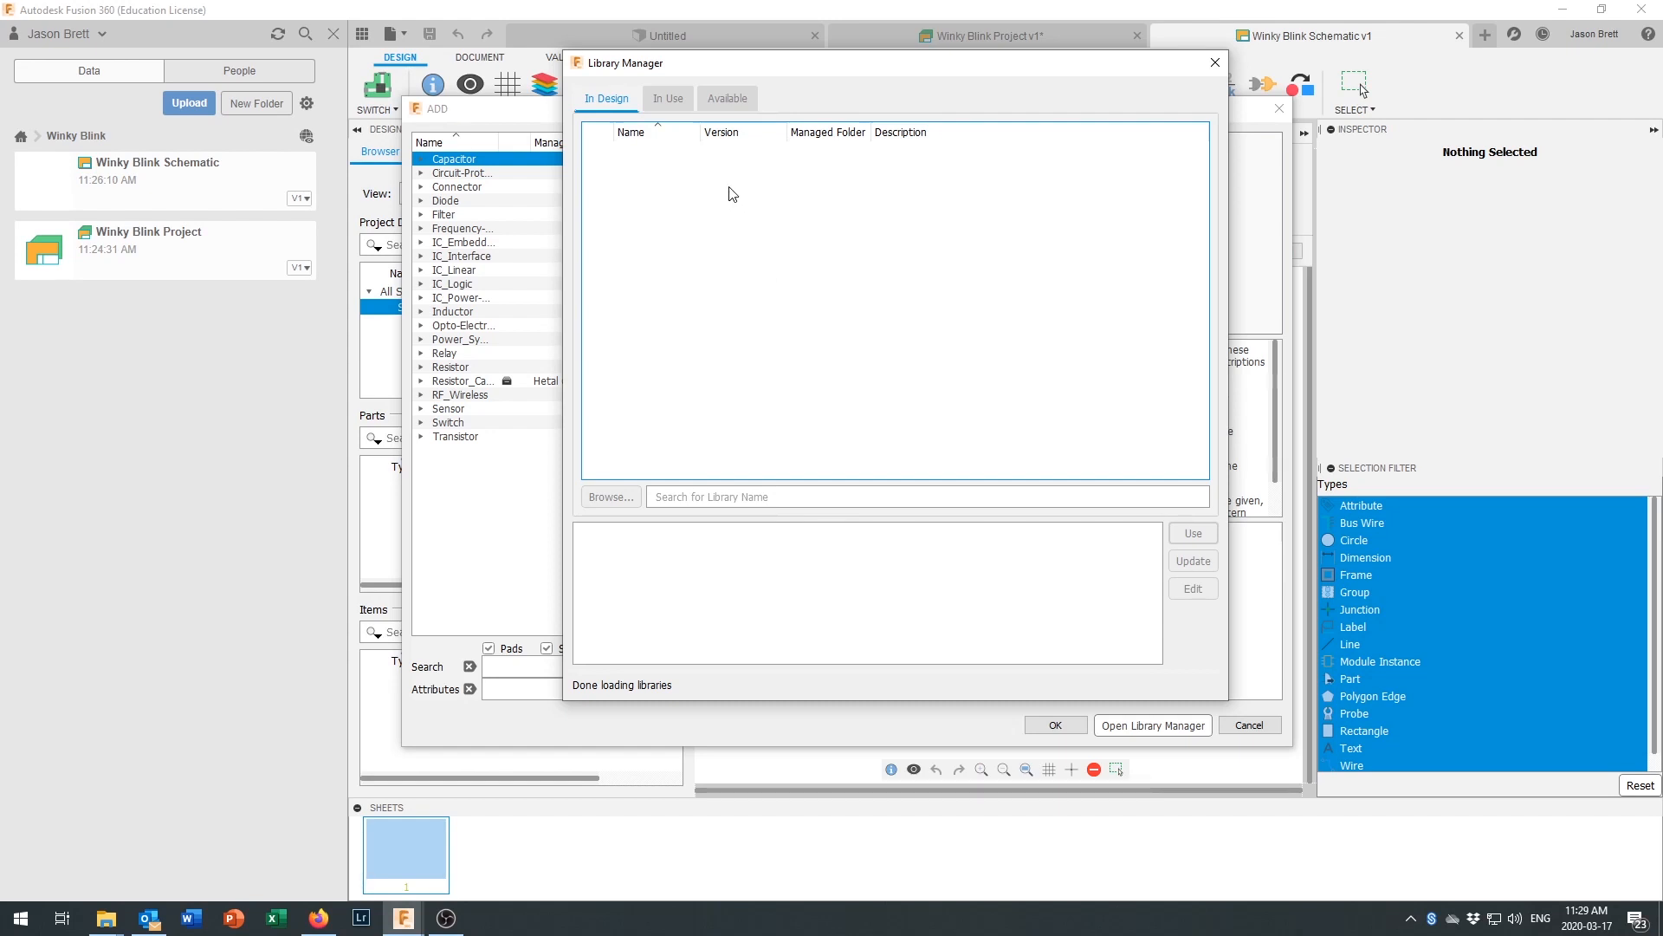
left_click(723, 100)
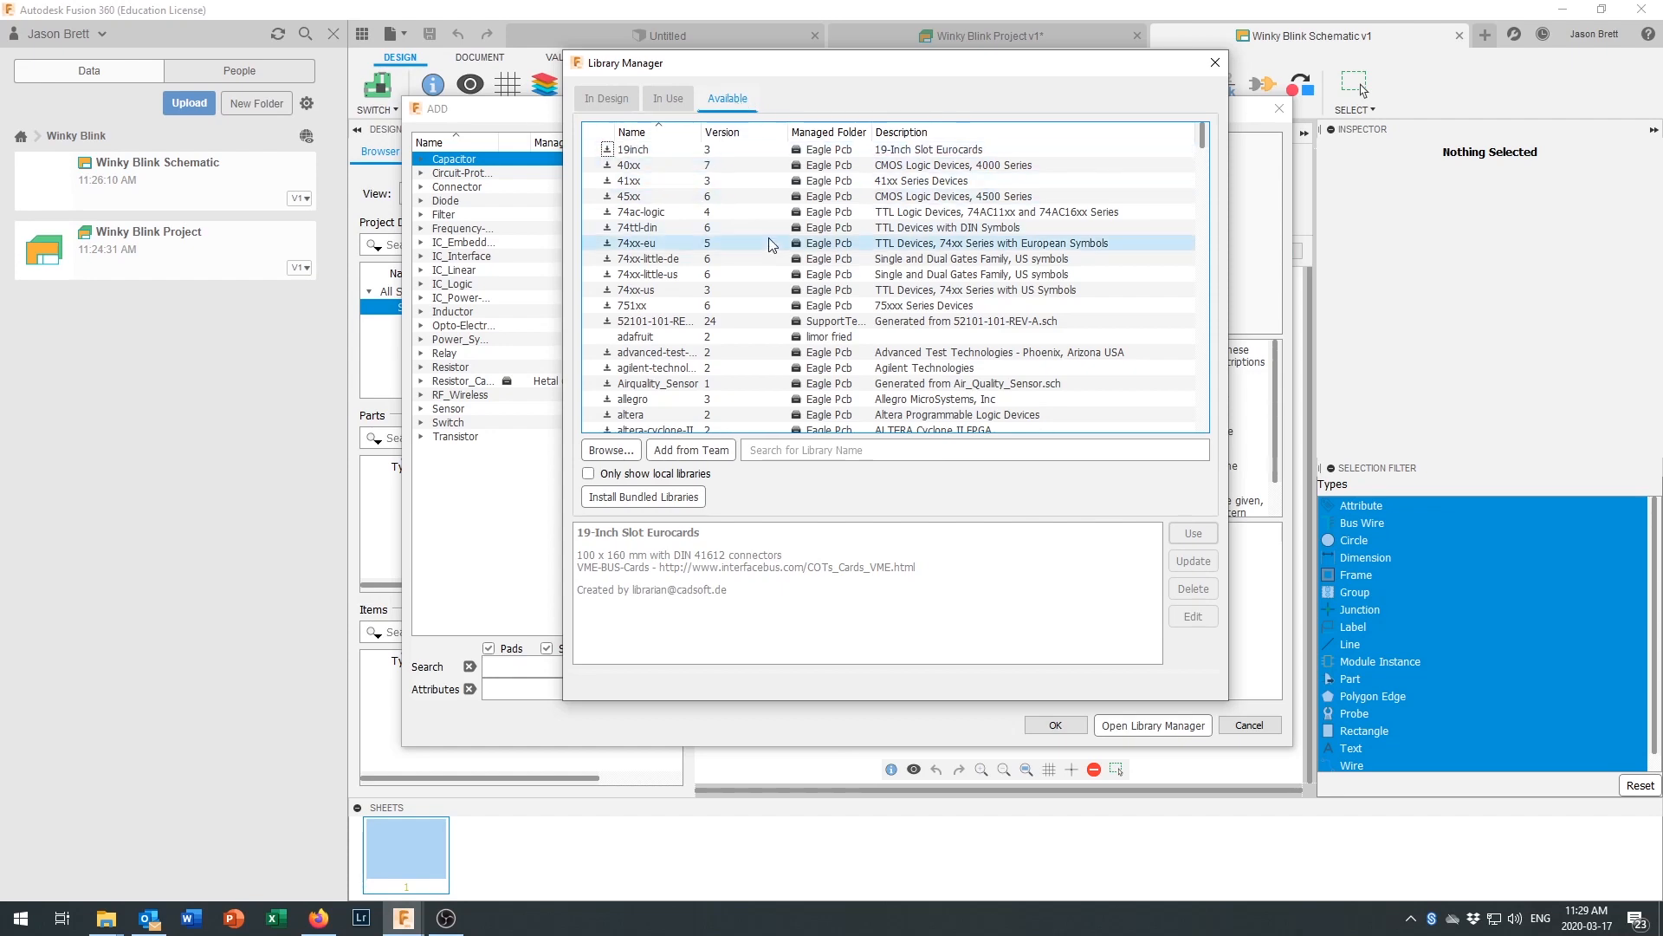
scroll(858, 295, "down", 12)
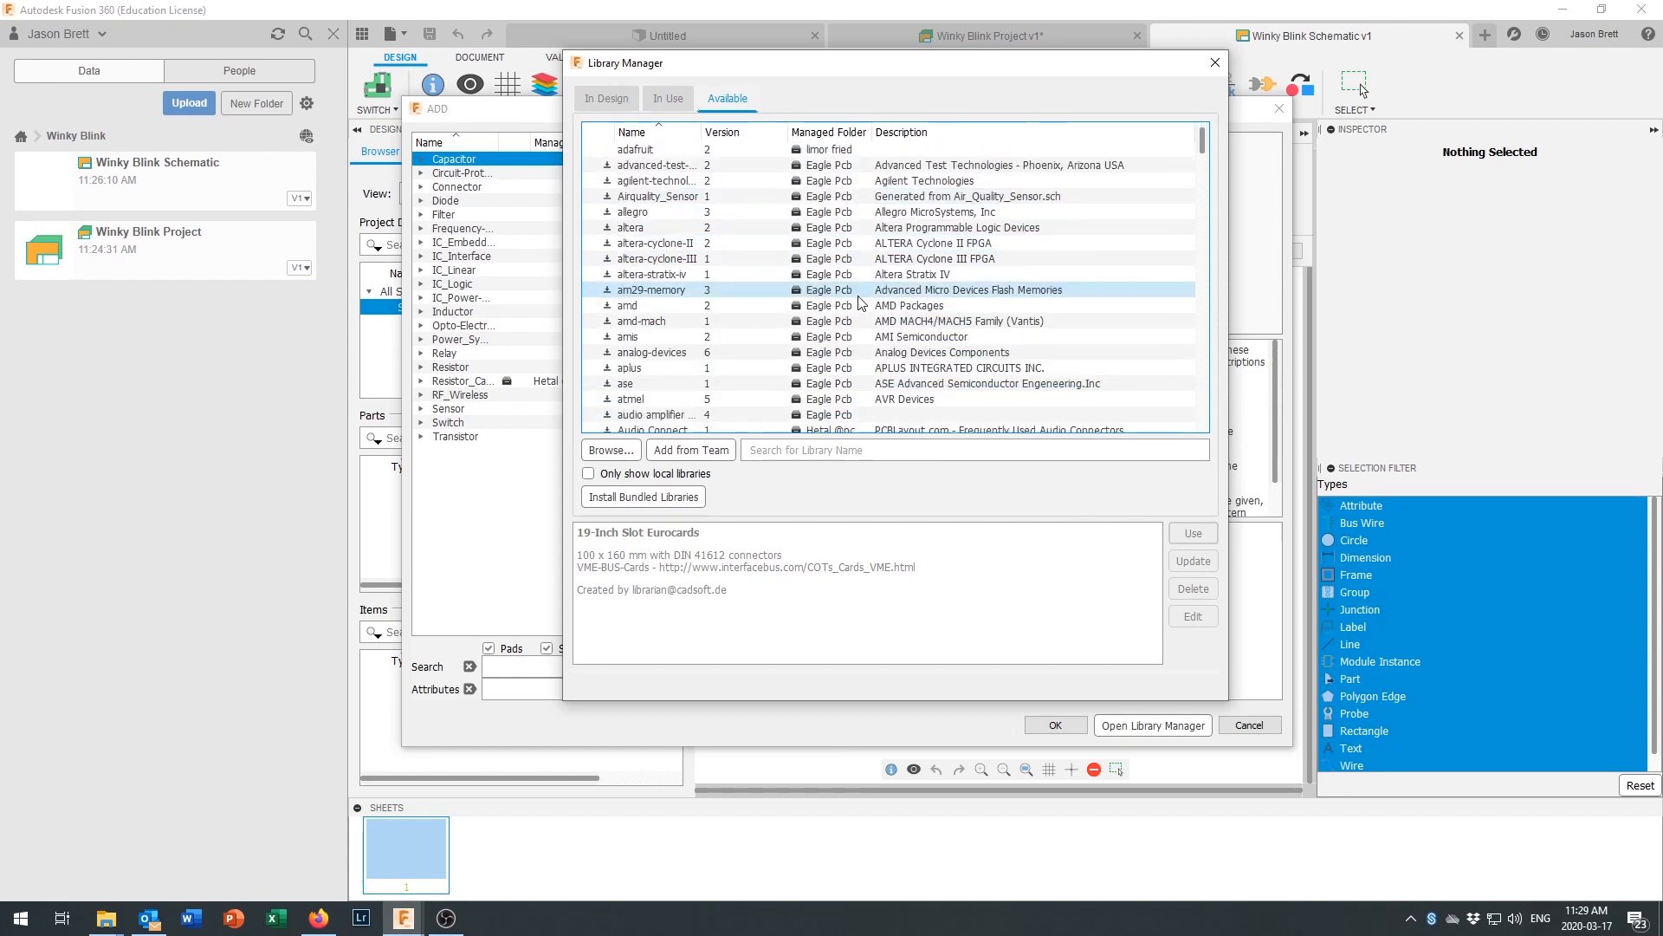
scroll(861, 302, "down", 3)
scroll(860, 302, "up", 2)
scroll(861, 302, "up", 13)
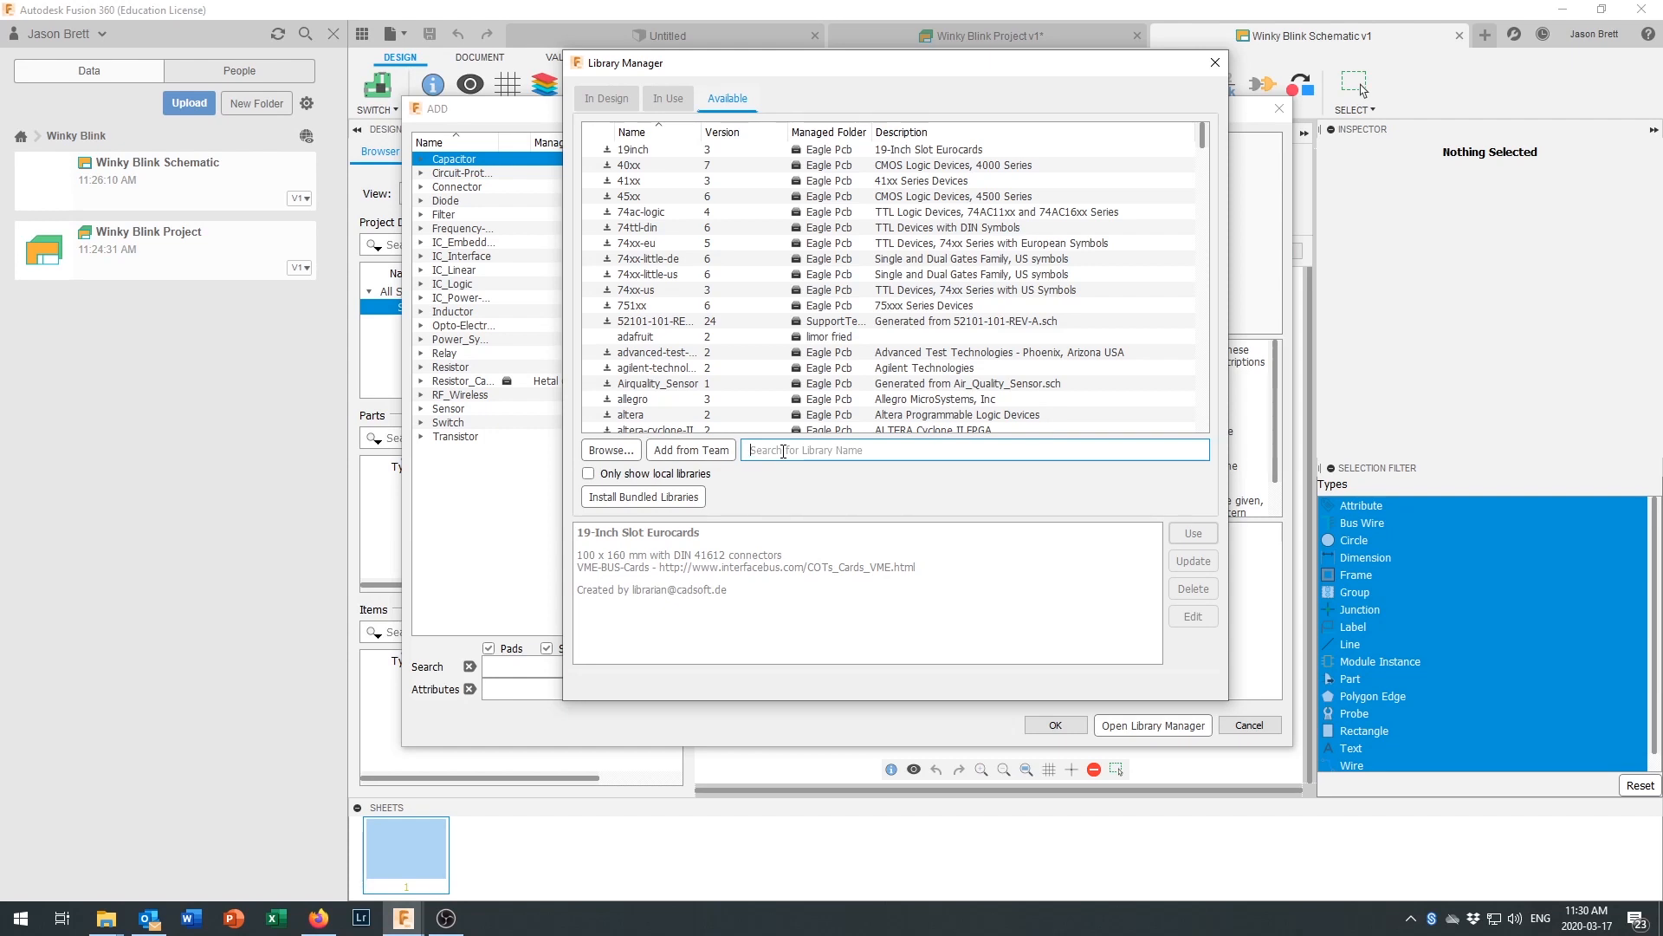
type("adaf")
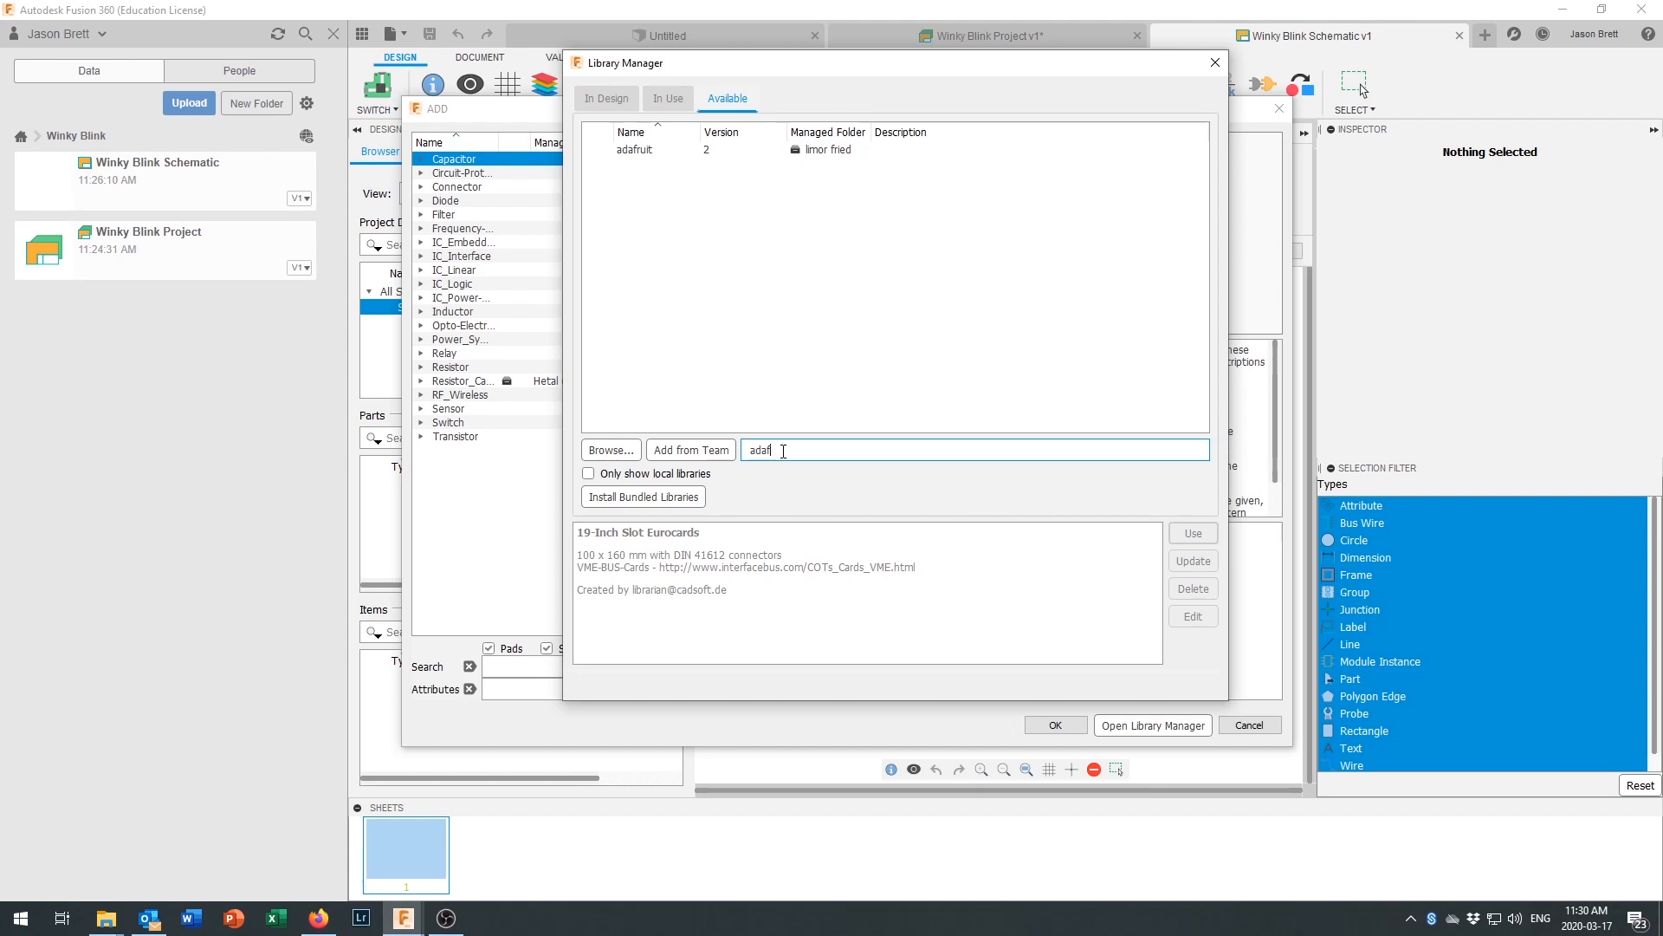
left_click(645, 154)
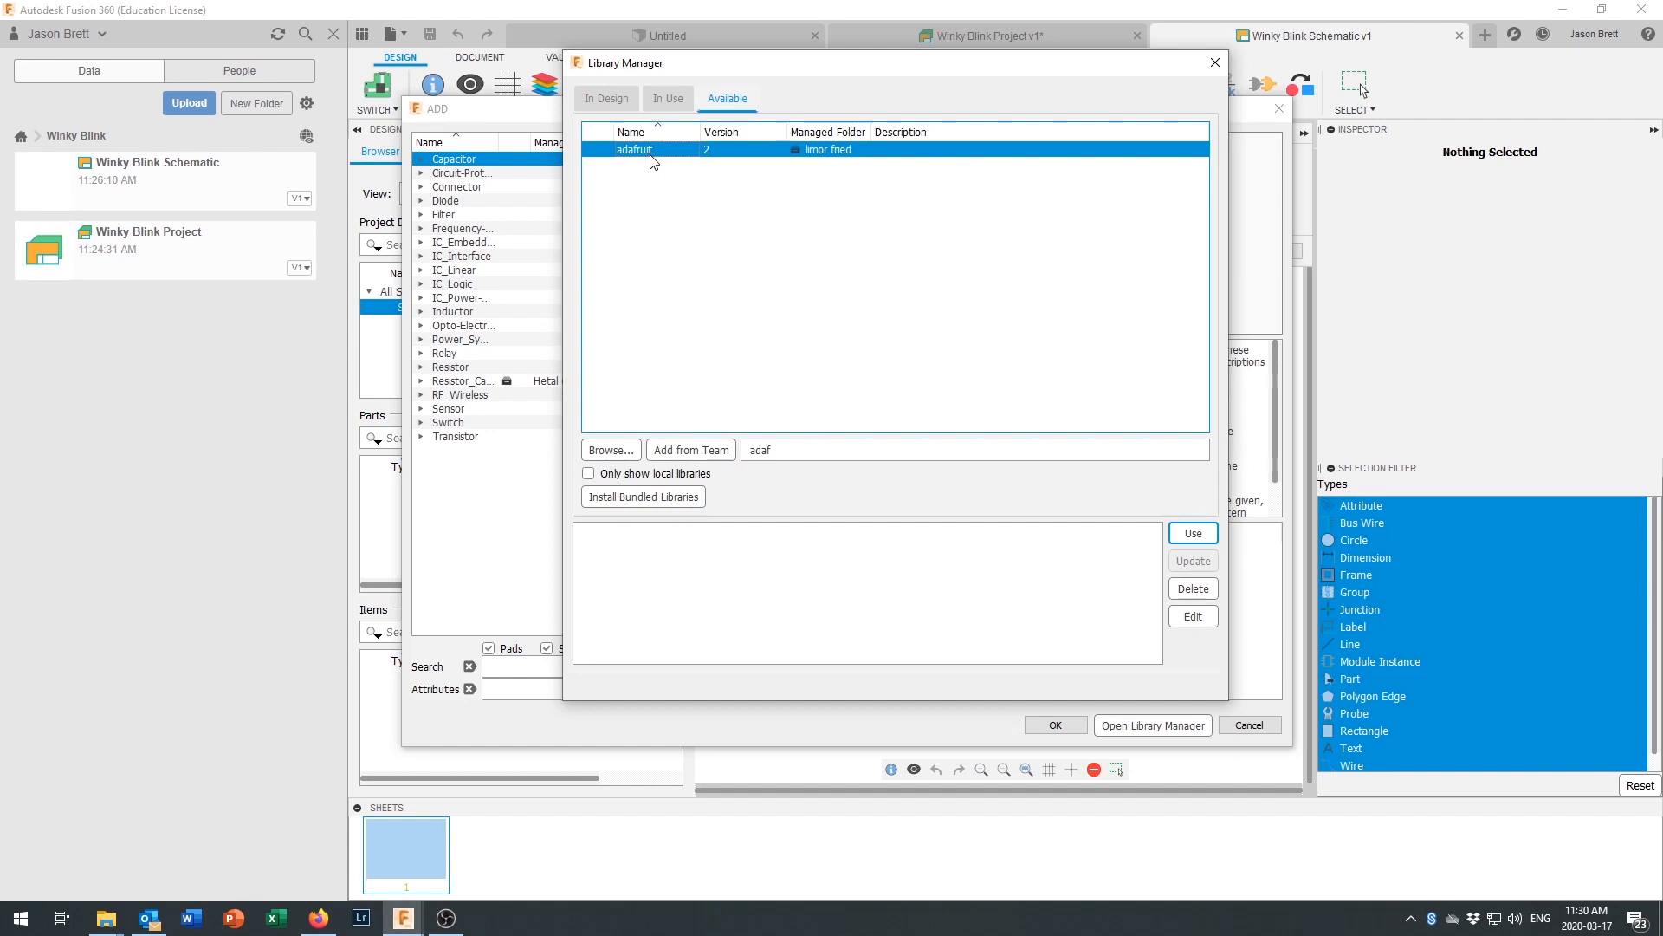
left_click(1193, 535)
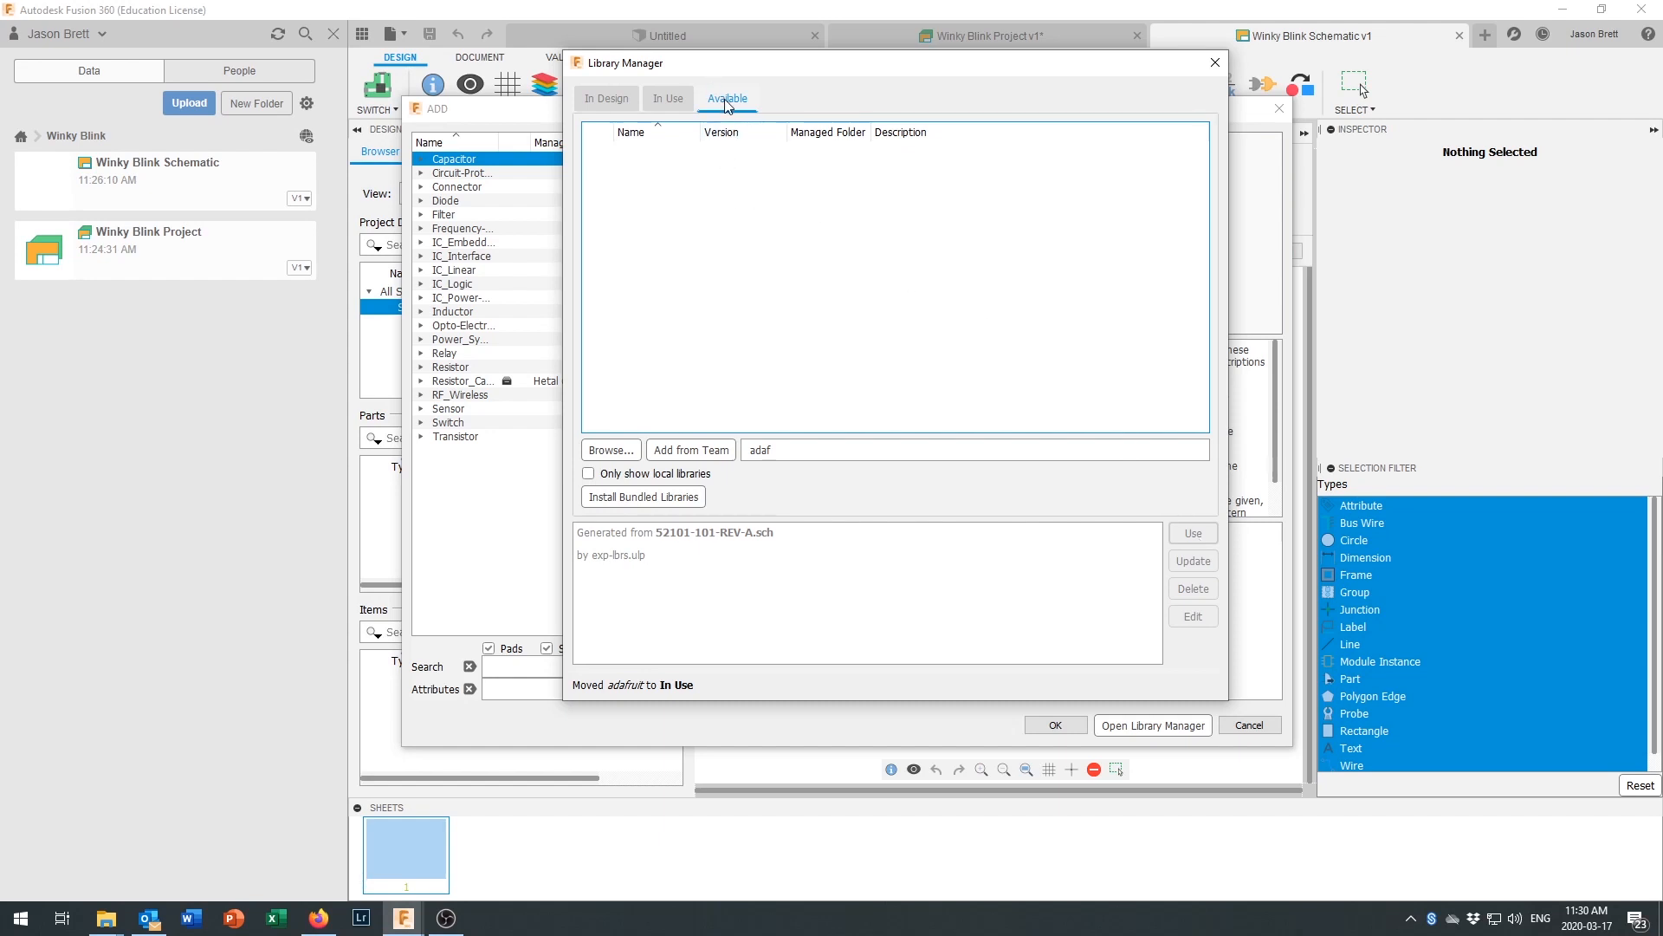
left_click(667, 100)
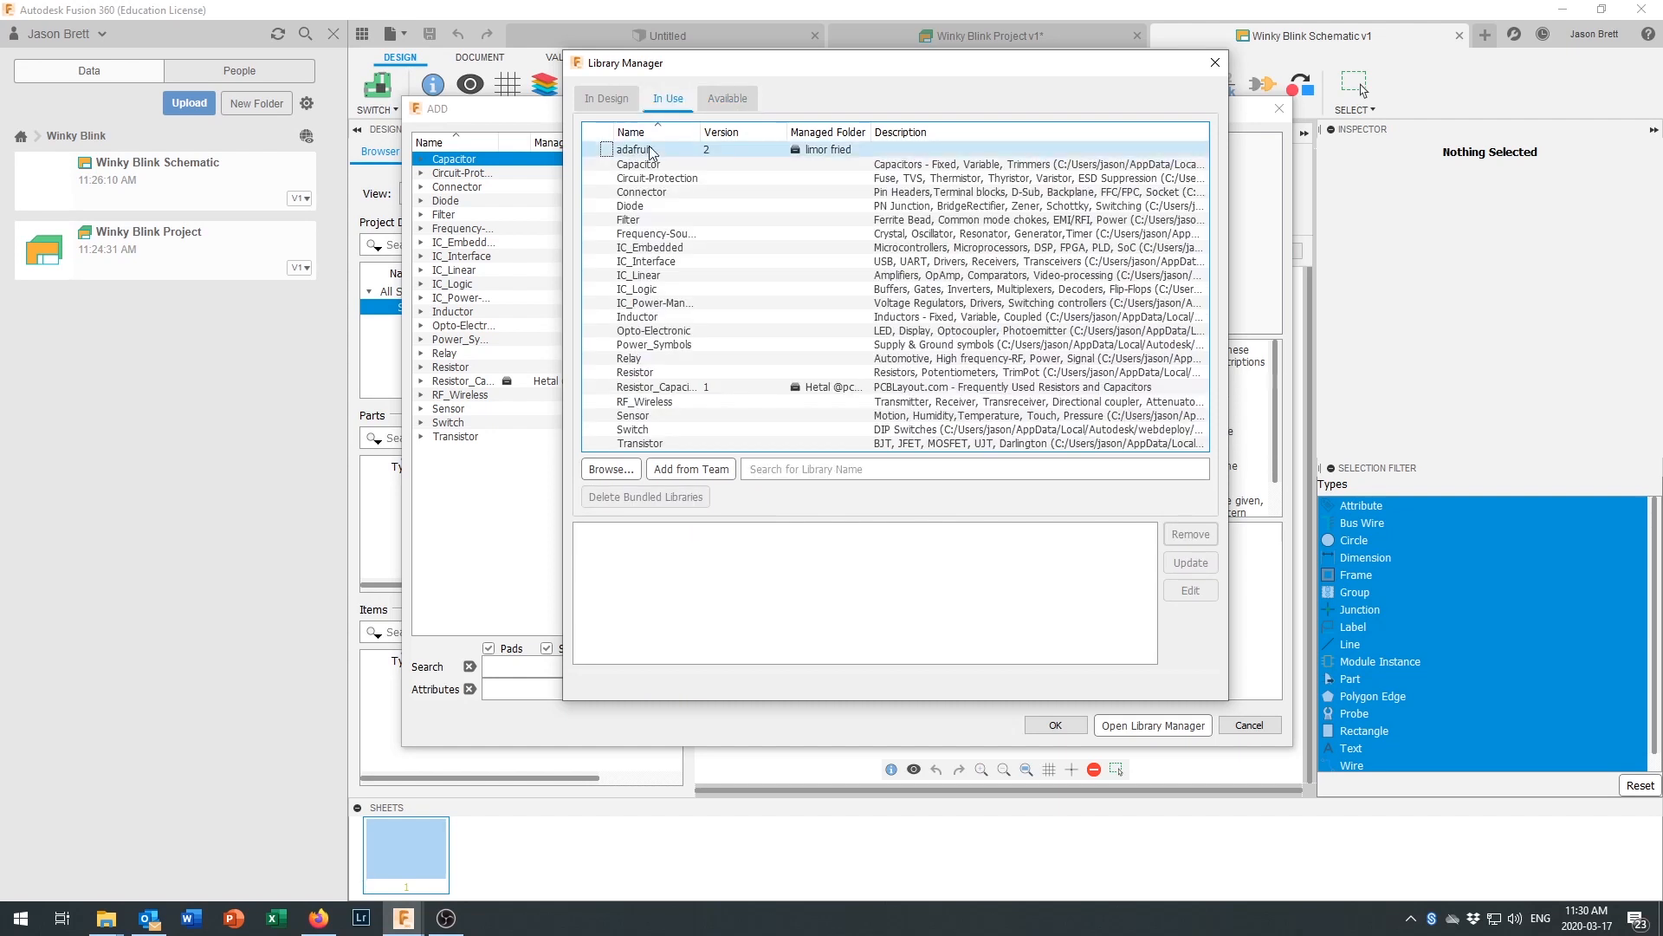
Step: Search the available libraries for "batt" and put the Eagle Pcb battery library in use
left_click(728, 99)
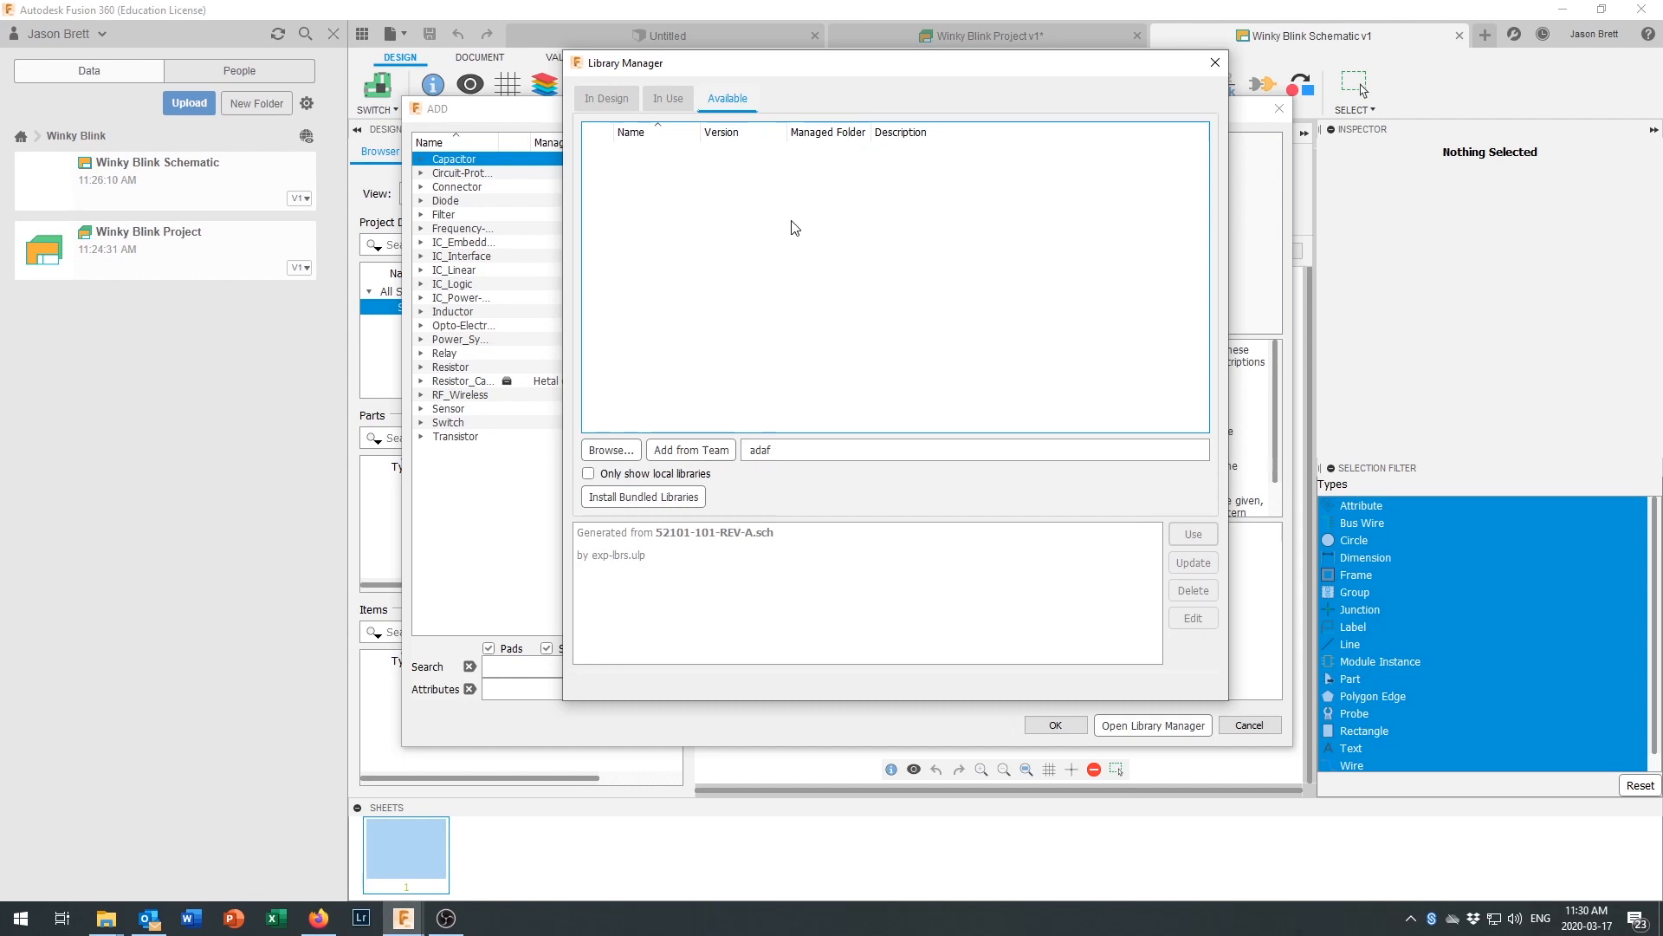
left_click(782, 449)
key("BackSpace")
type("f")
key("Return")
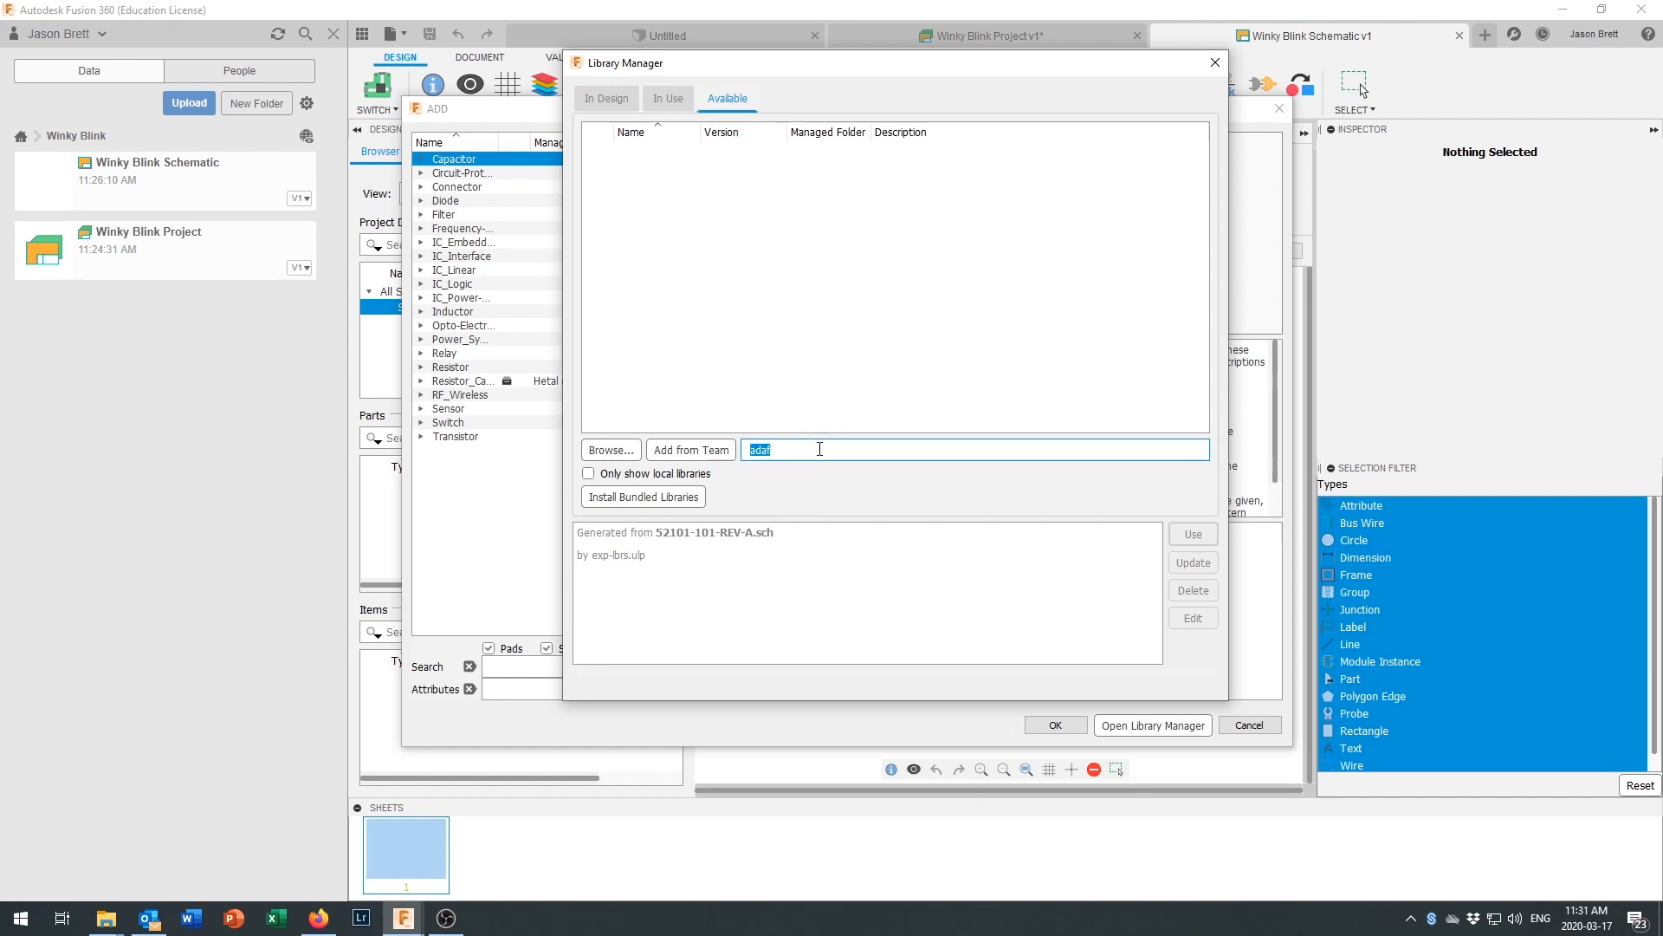
type("batt")
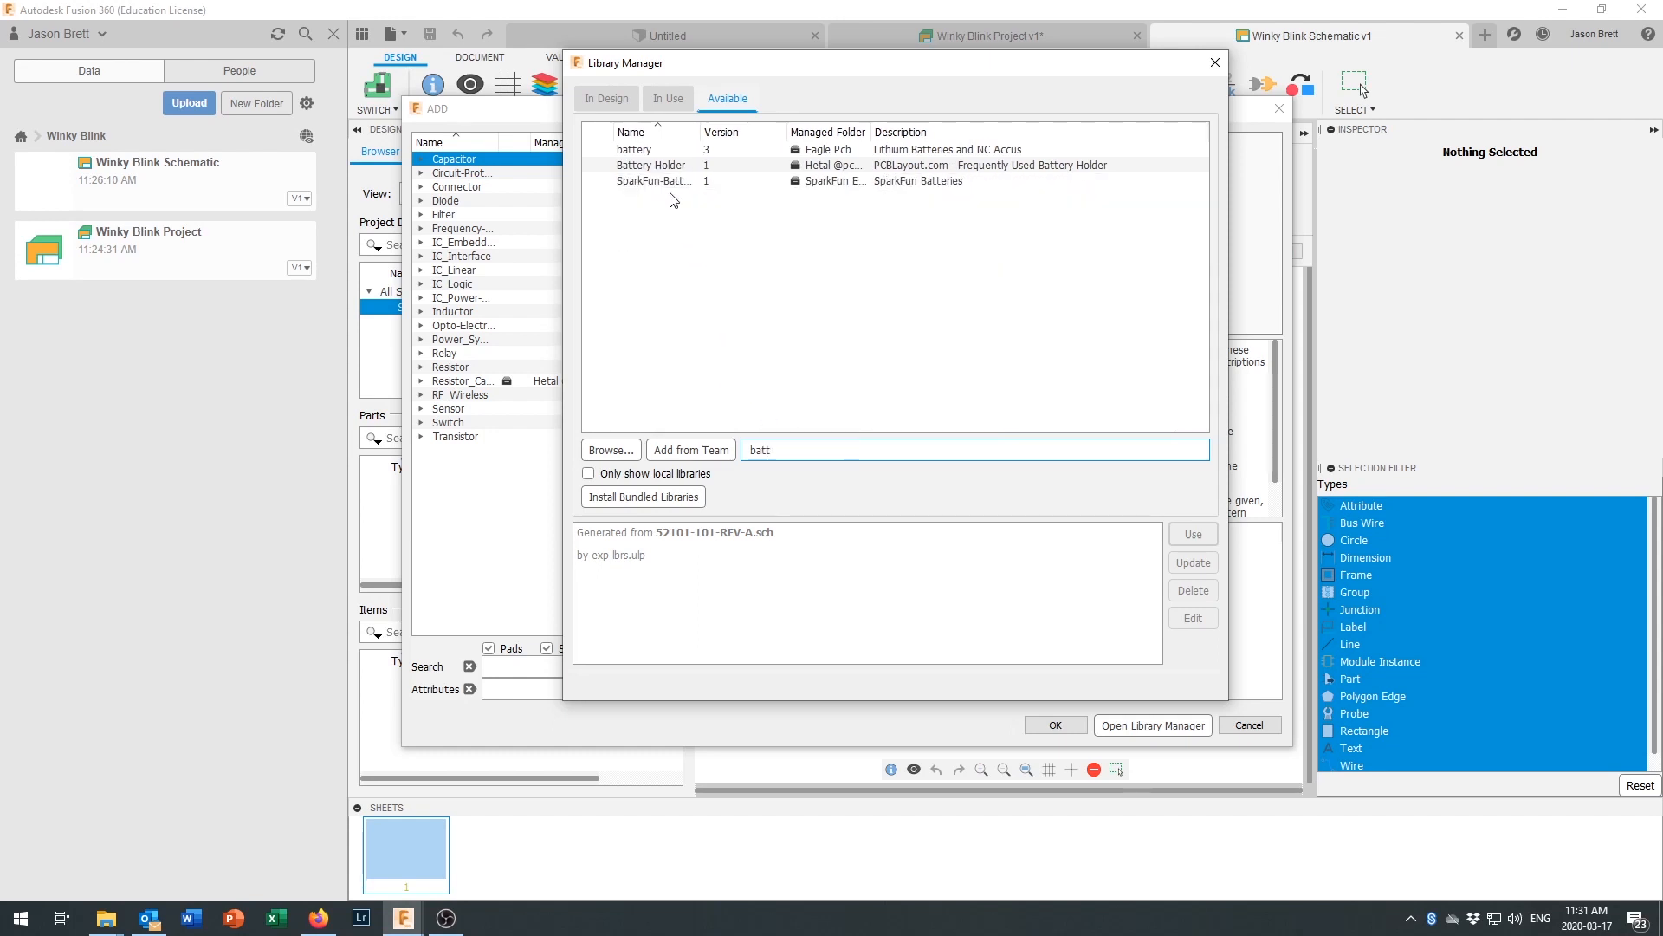
left_click(667, 149)
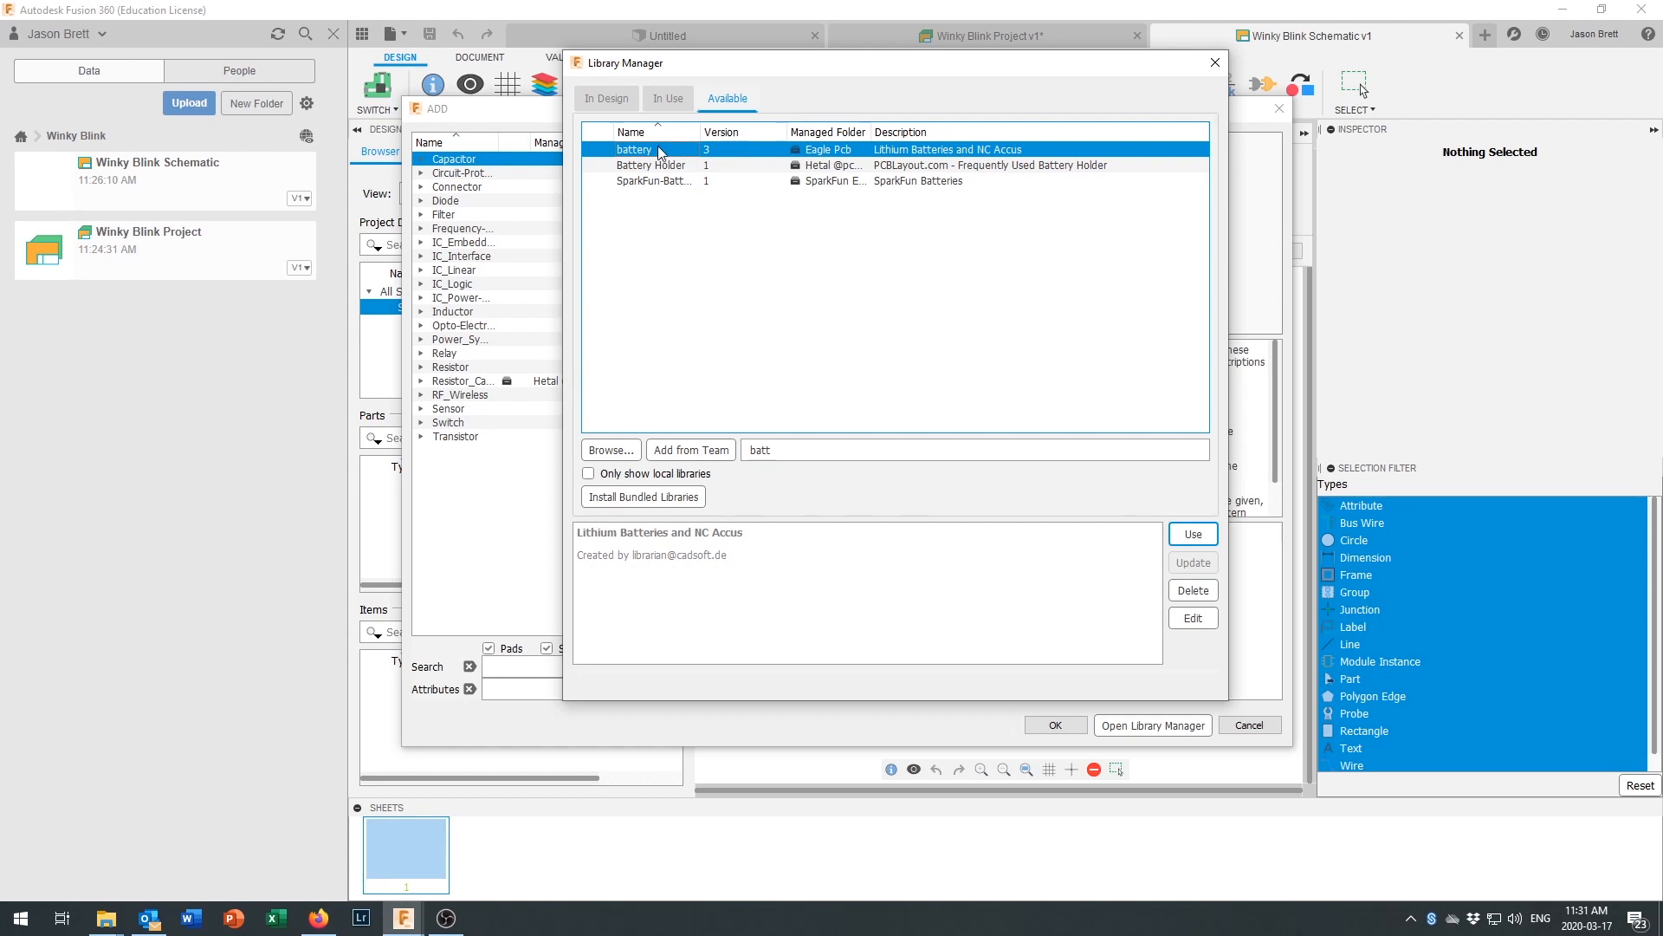
left_click(1192, 535)
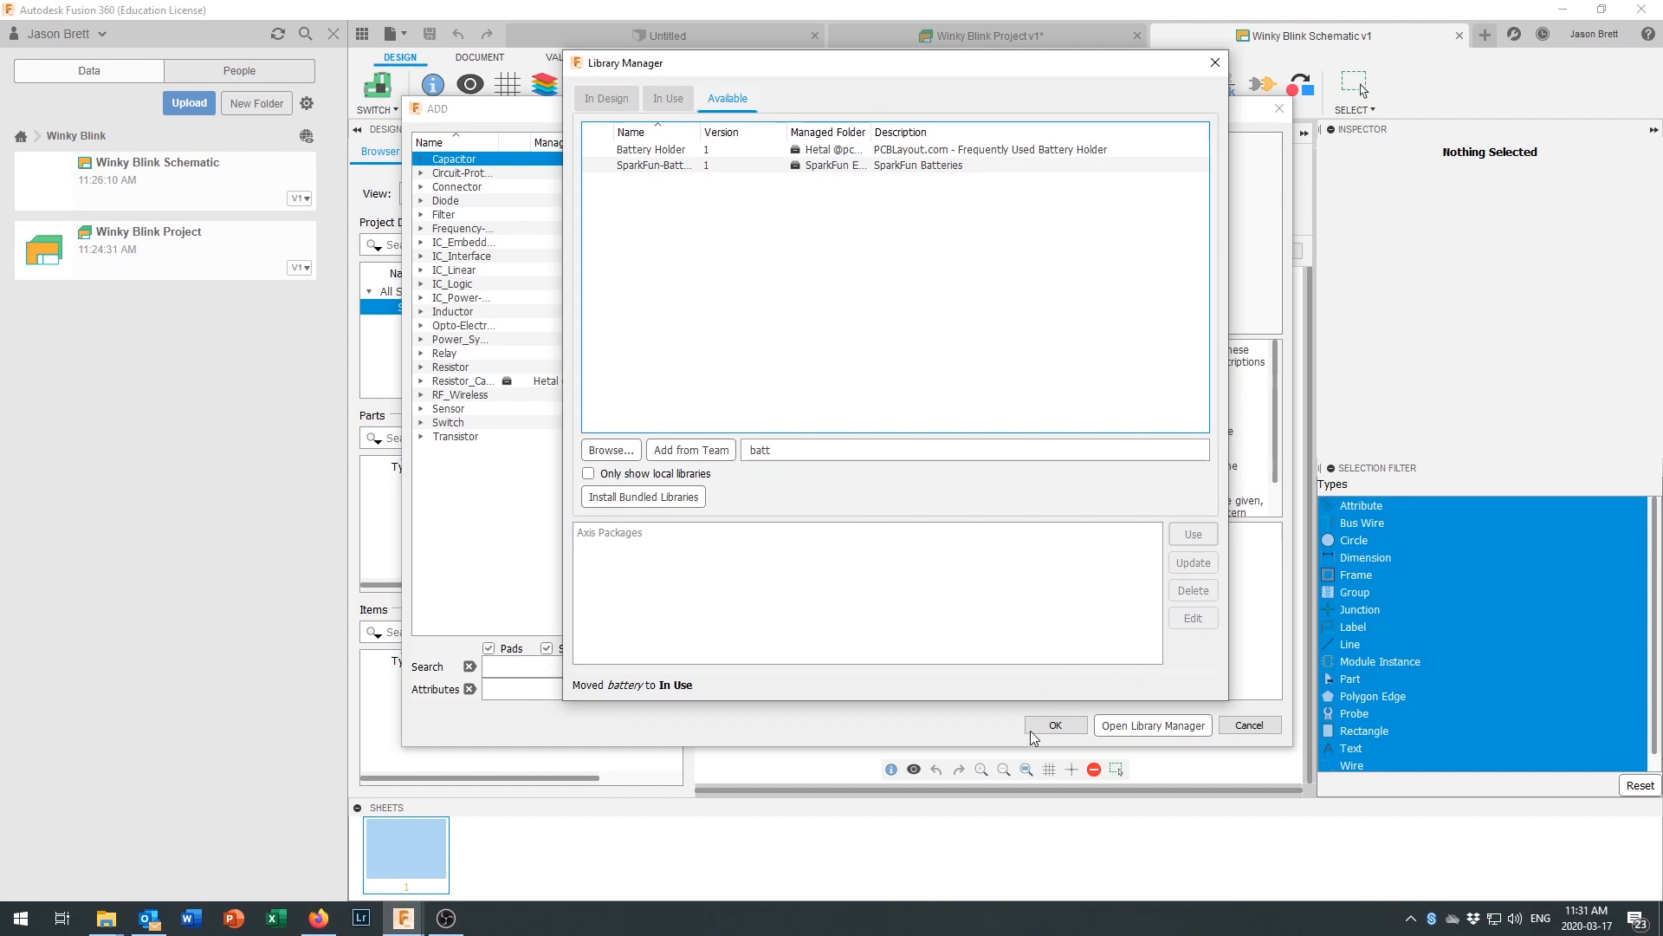
Step: Check the Library Manager's lists of libraries in use and in the design, and close the manager
left_click(668, 99)
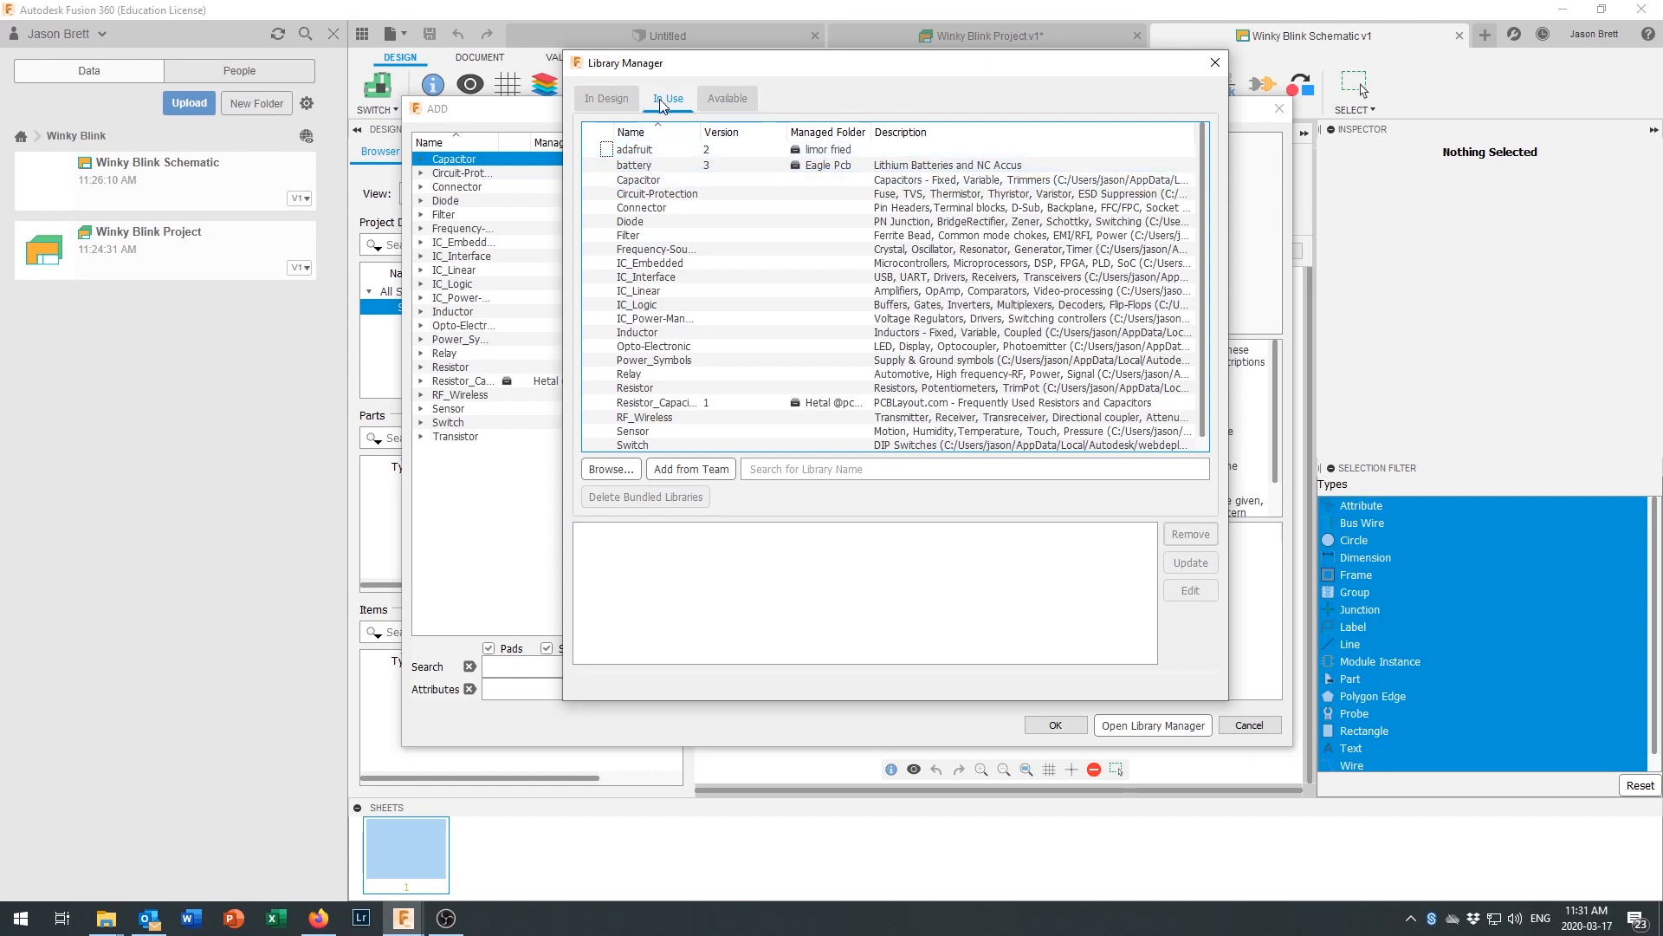
left_click(606, 98)
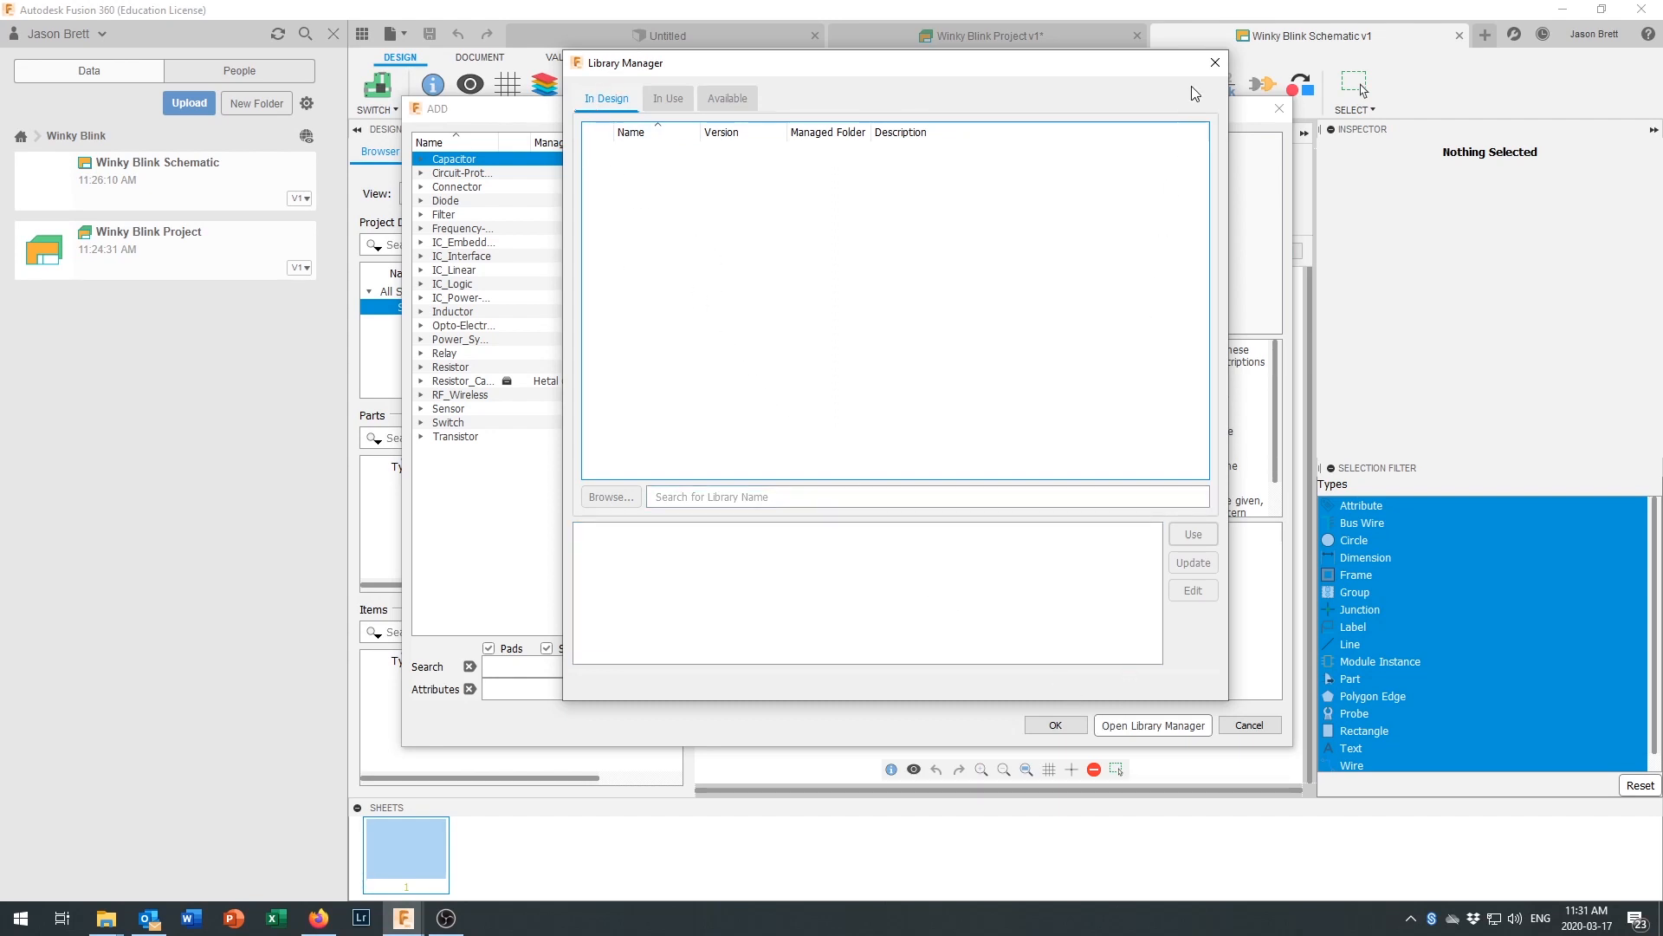
left_click(1212, 64)
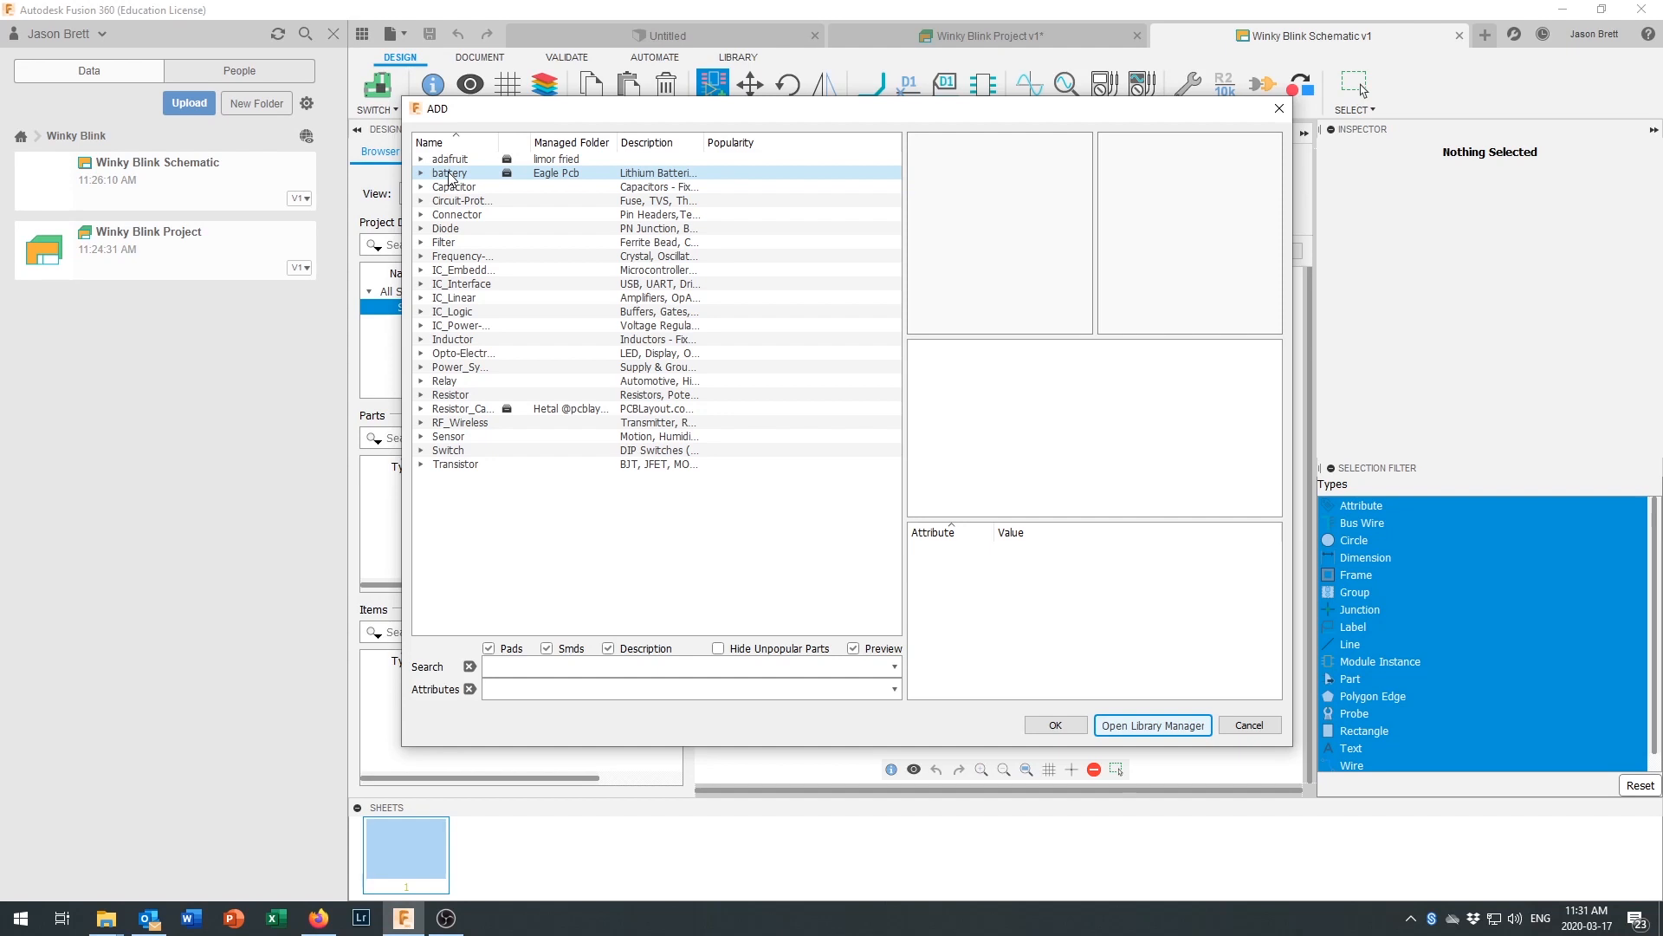
Step: Expand the battery library and preview its parts one after another from 1V60R down to the AB9V 9-V battery clip
left_click(422, 174)
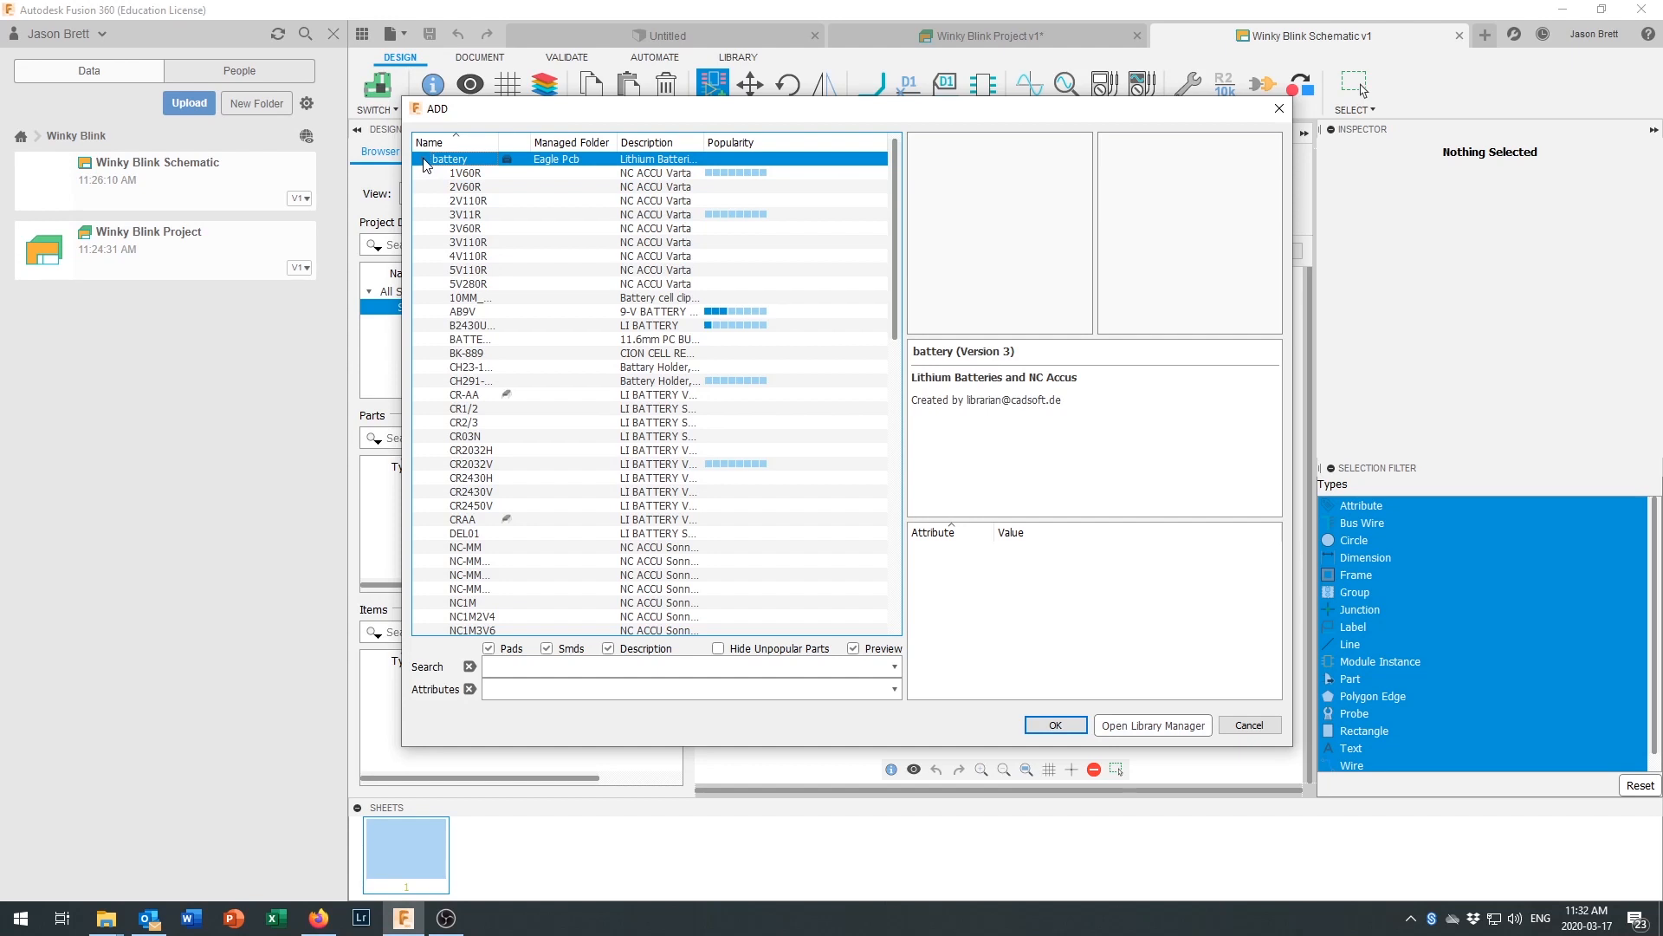
left_click(476, 175)
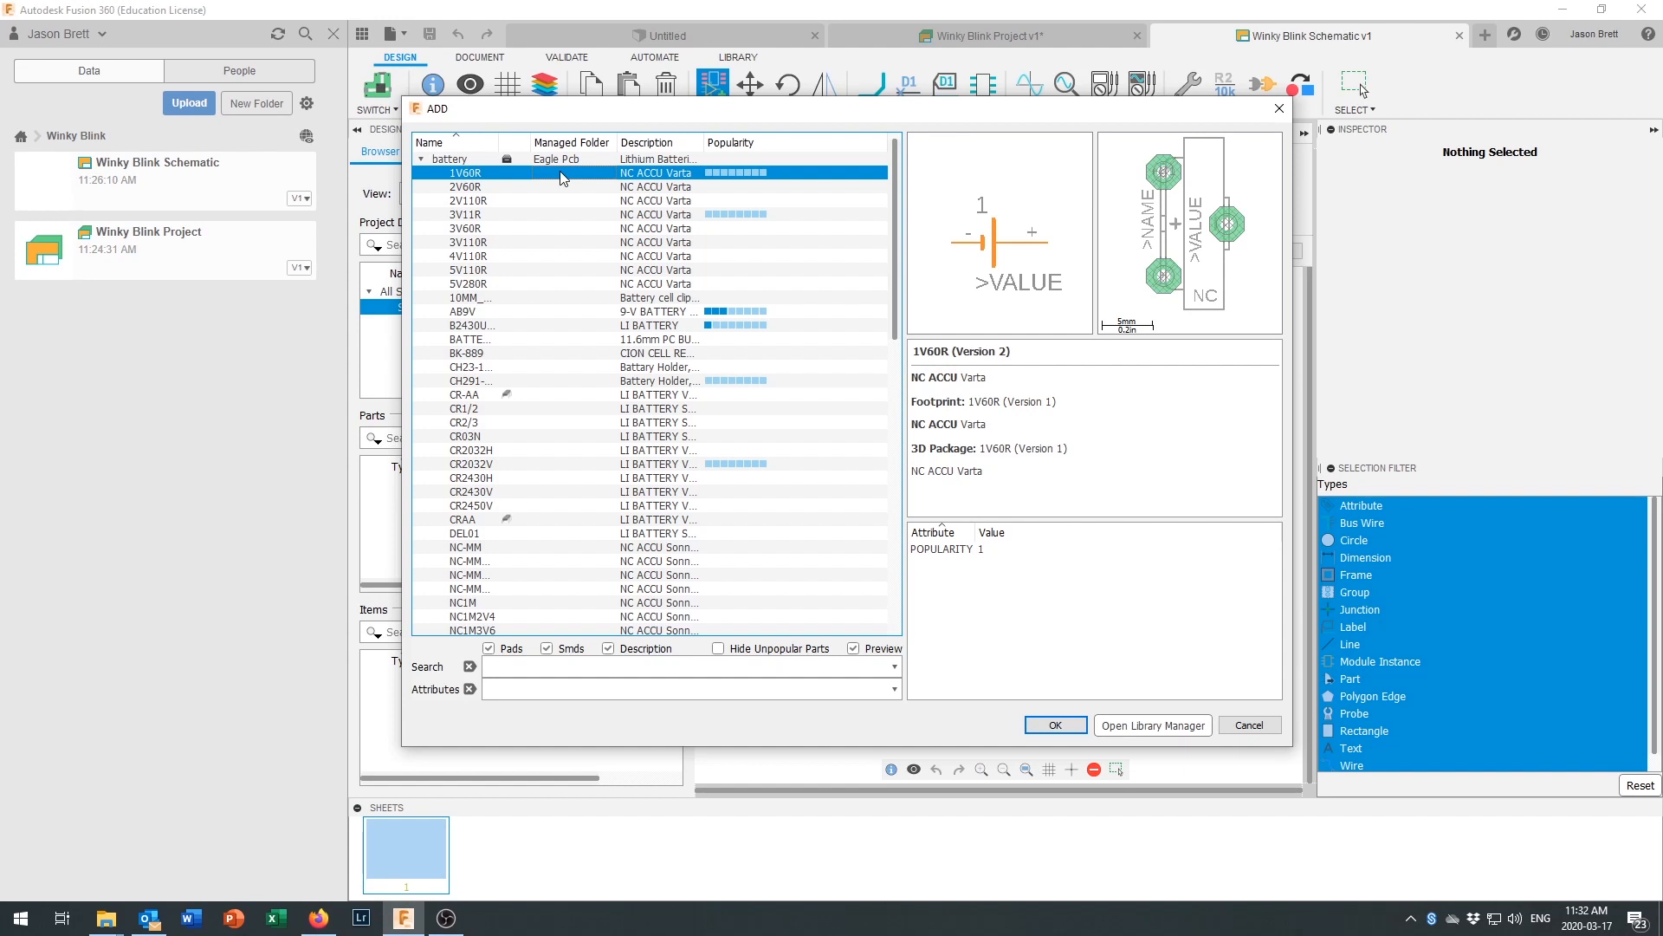
key("Down")
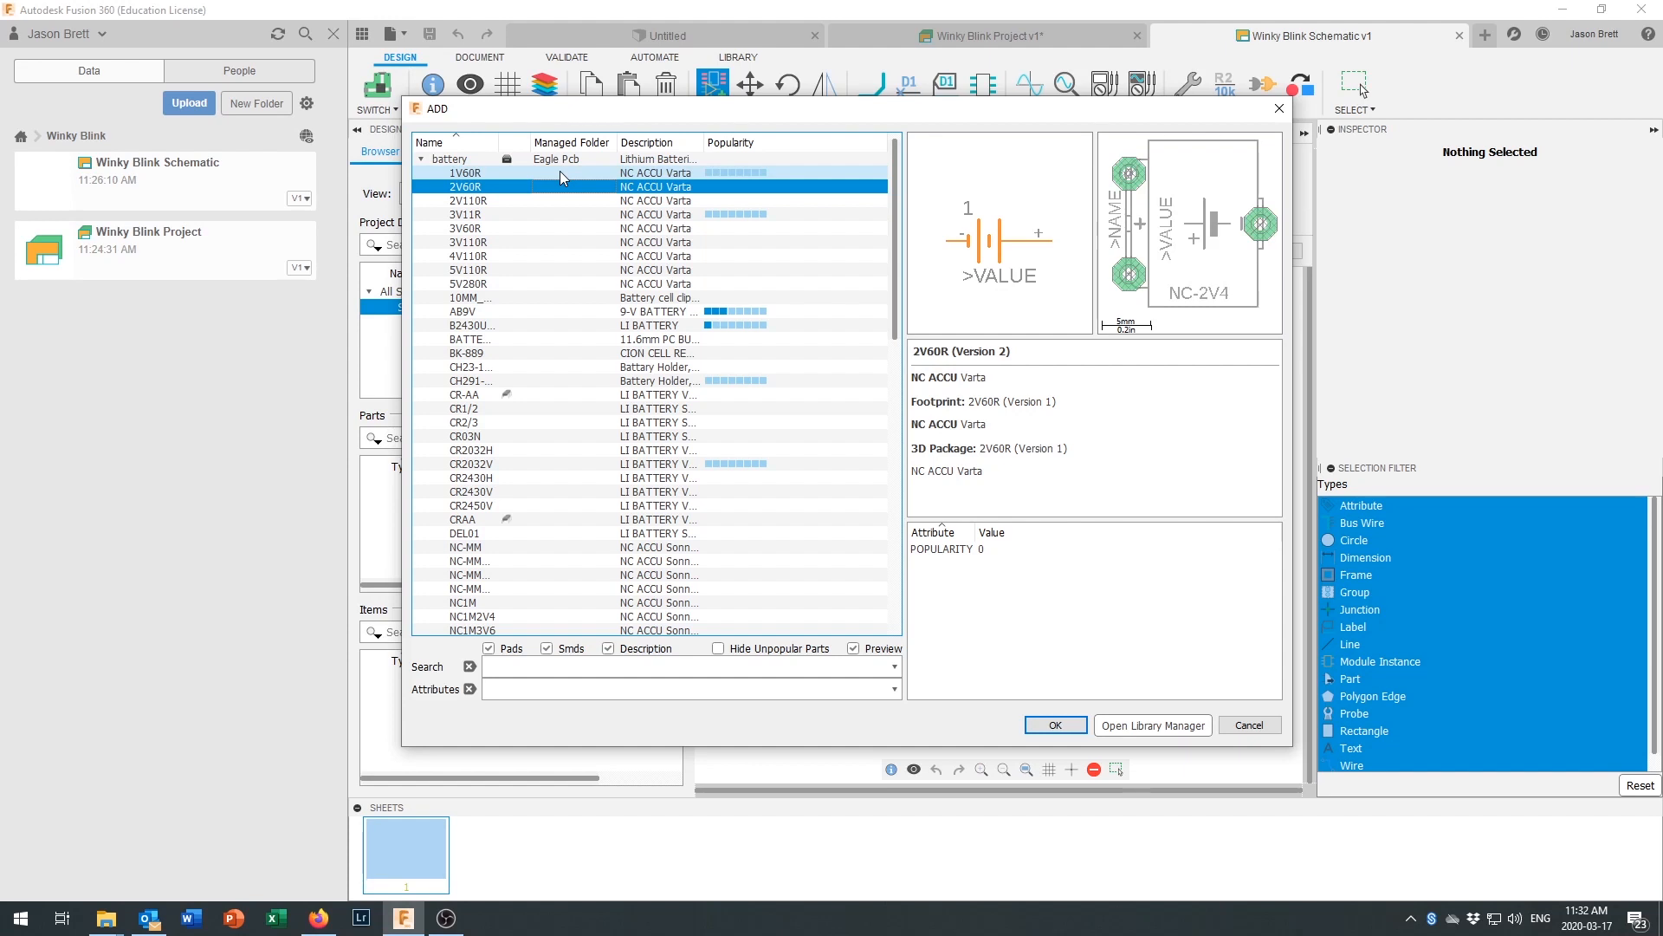
key("Down")
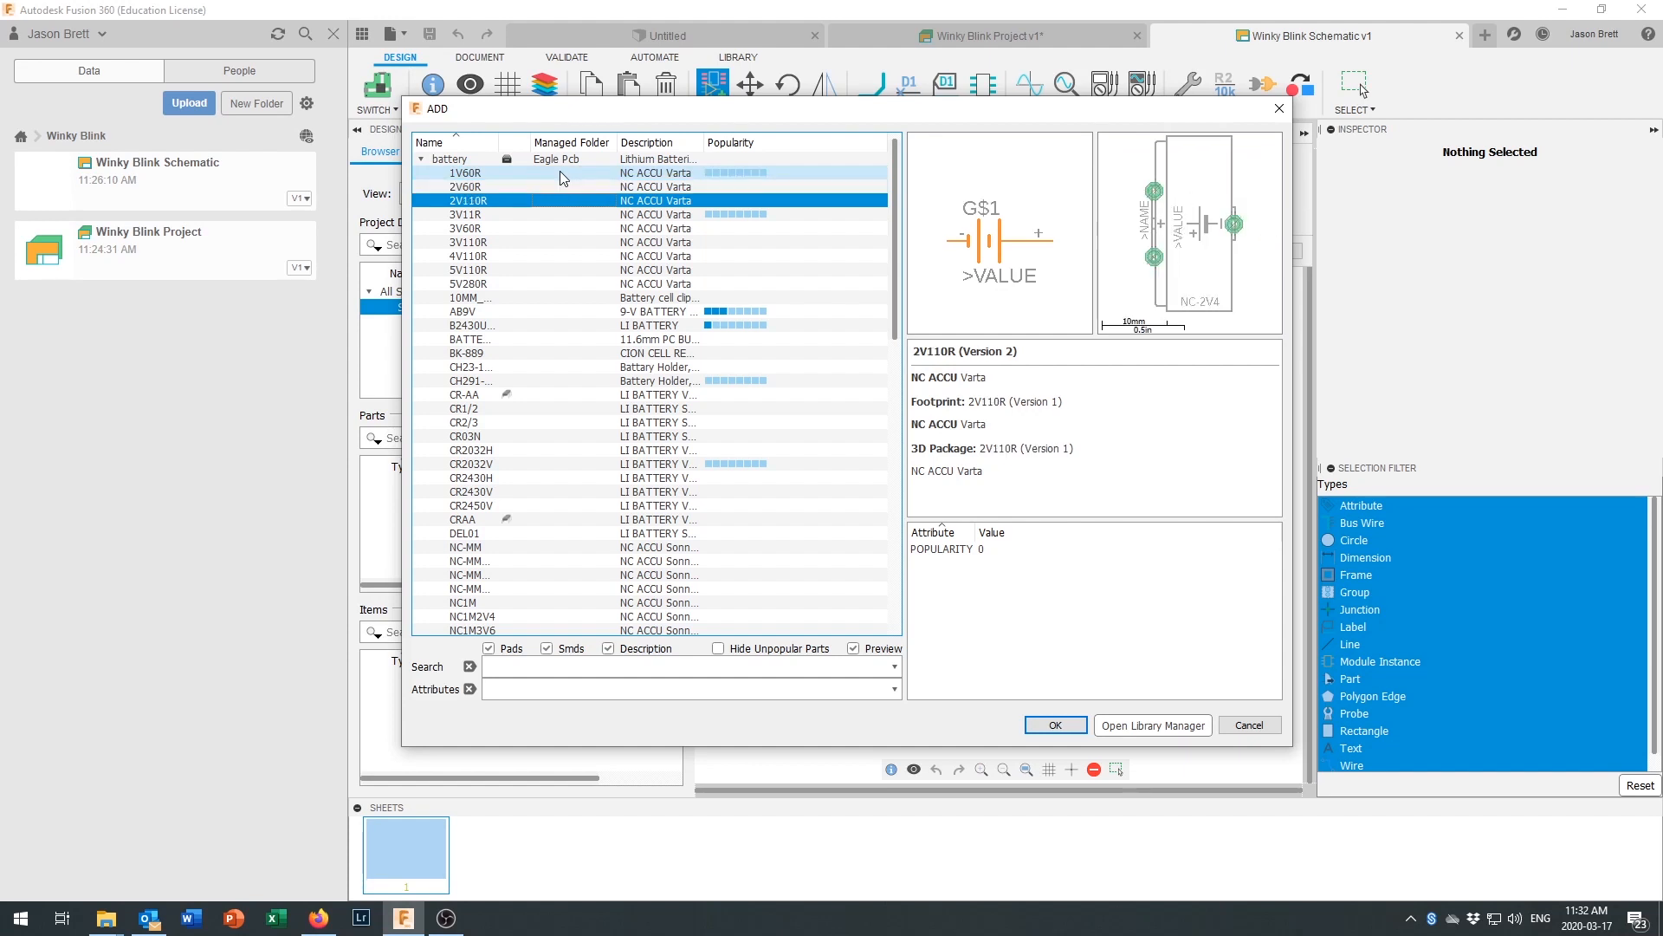
key("Down")
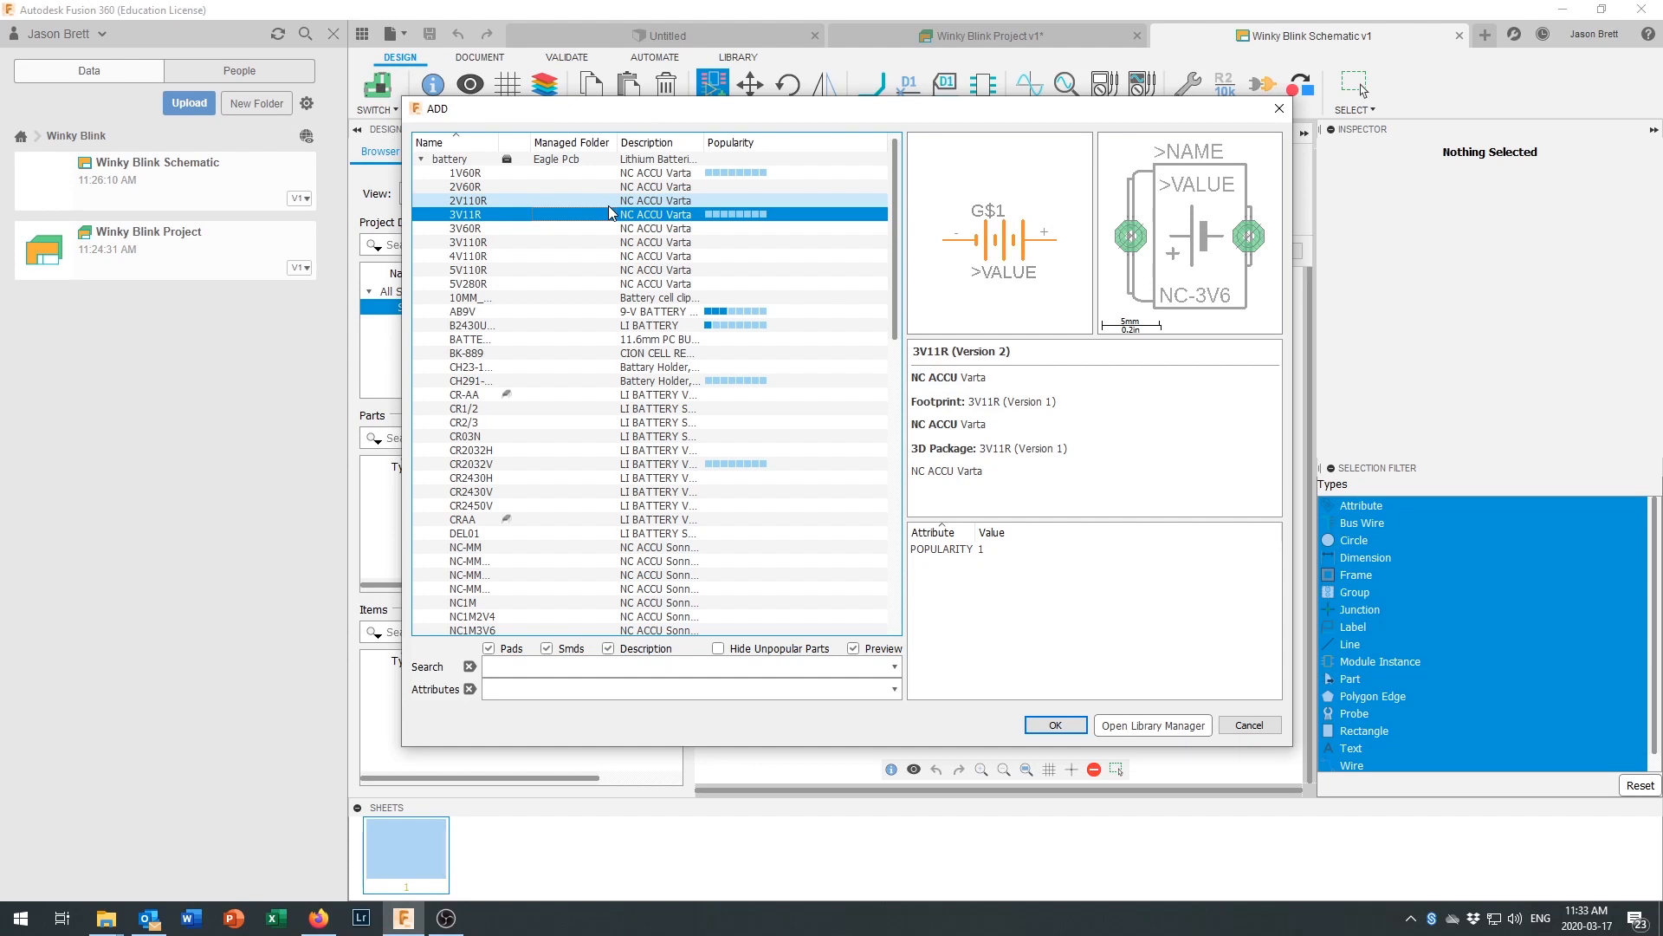
key("Down")
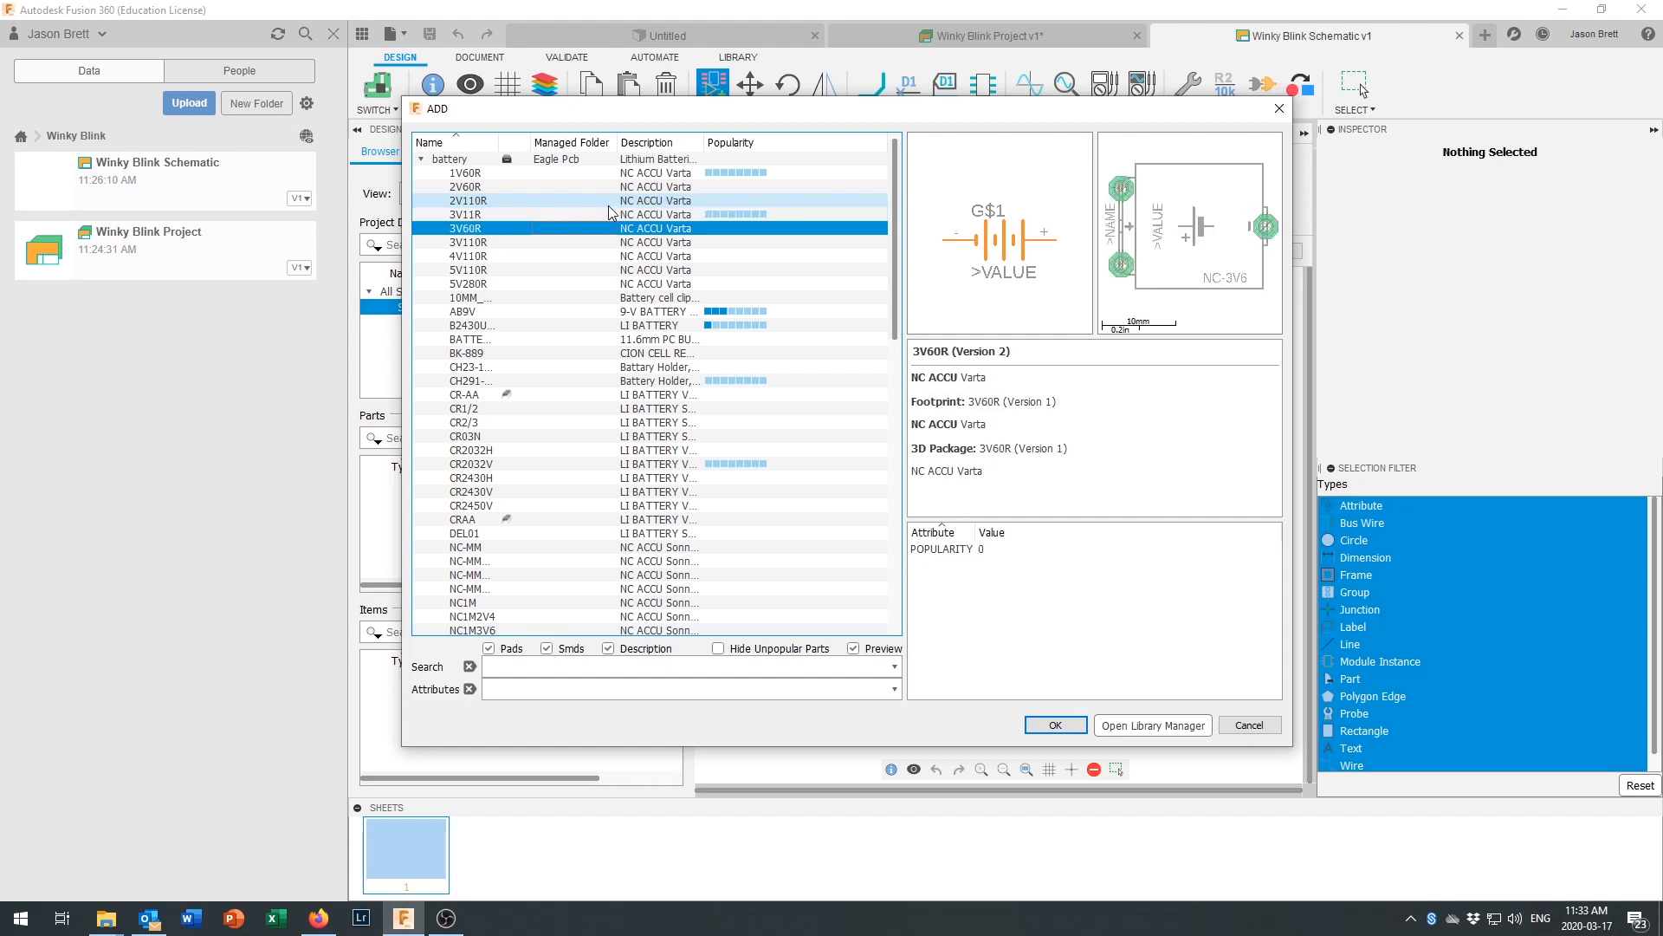
key("Down")
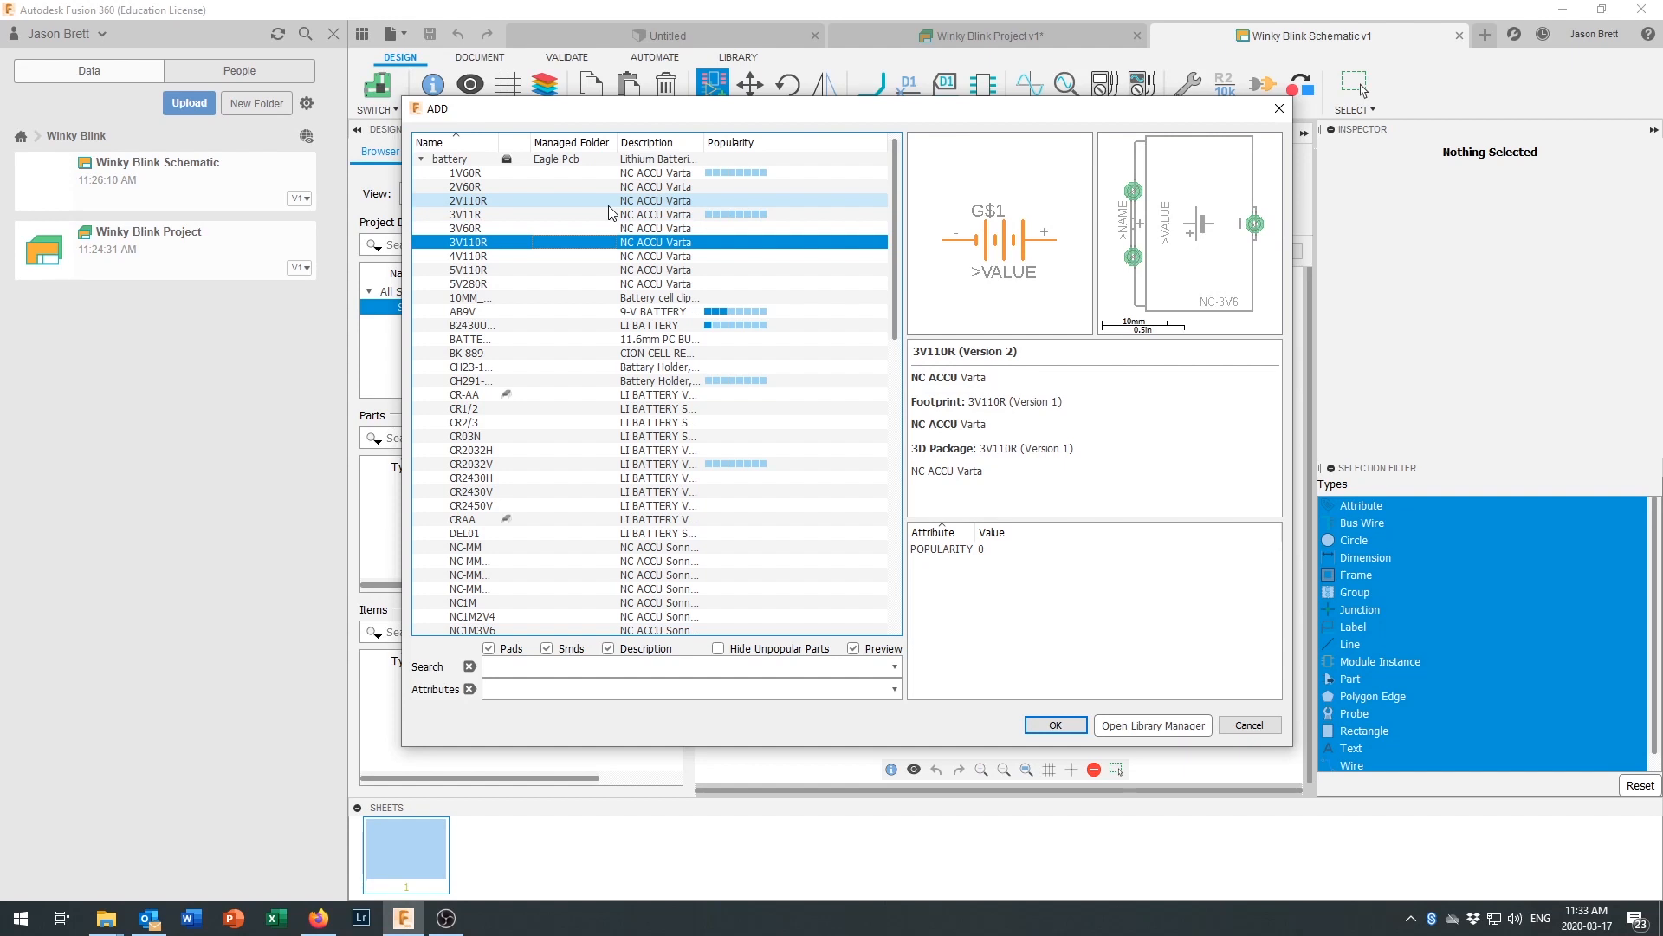
key("Down")
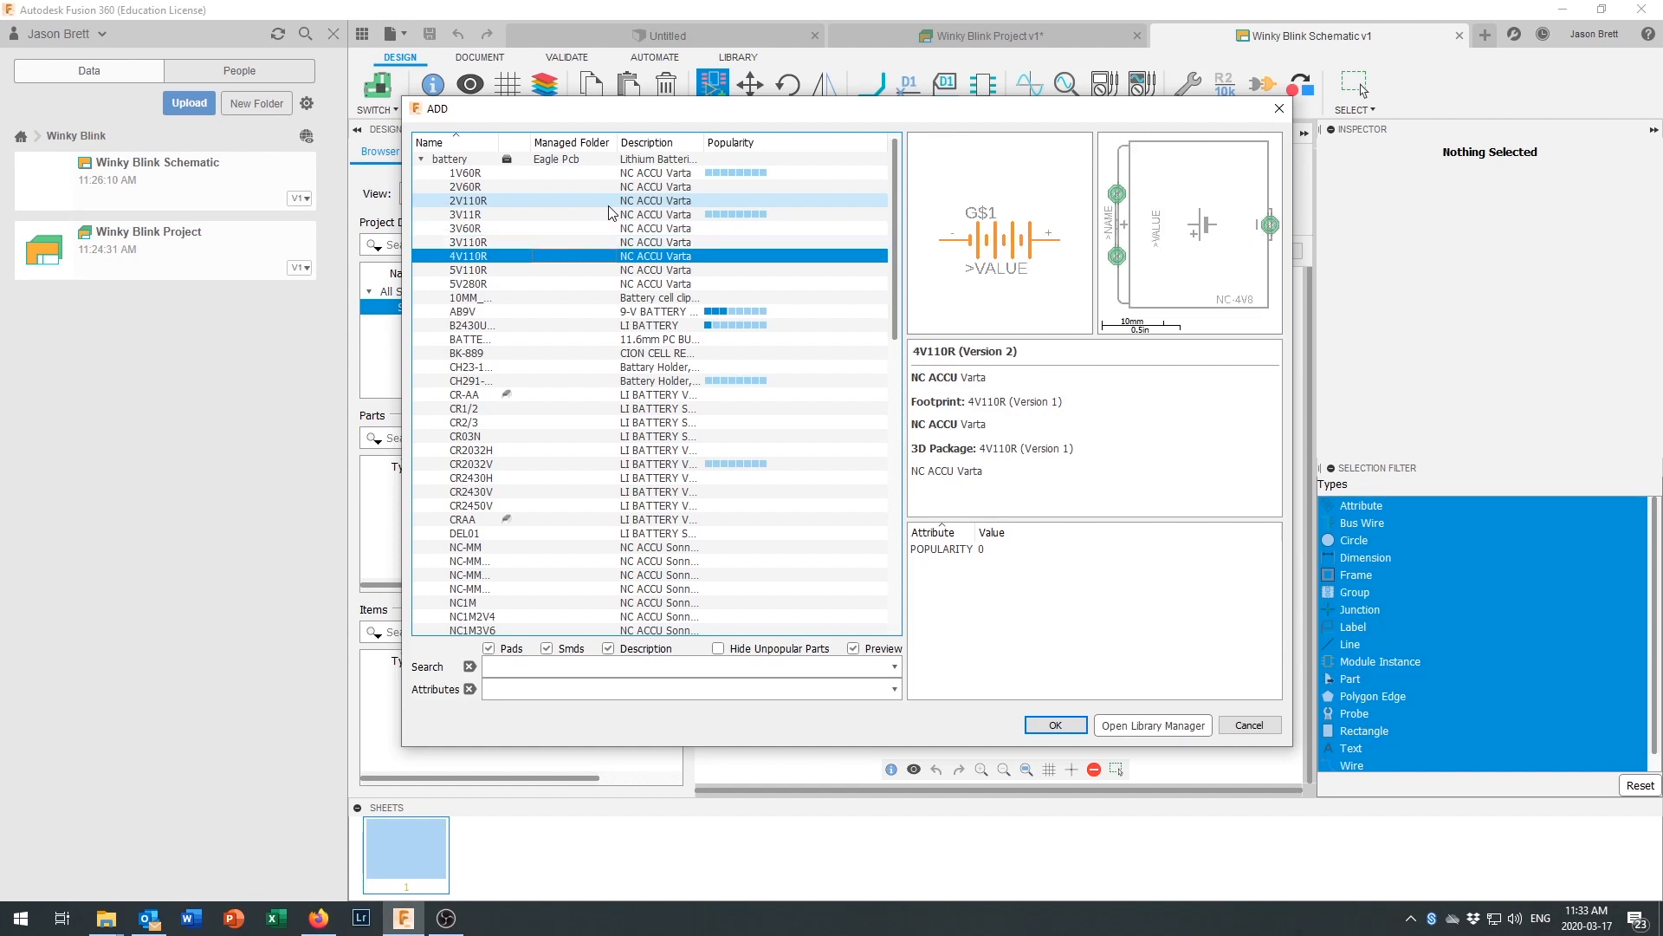
key("Down")
key("Down")
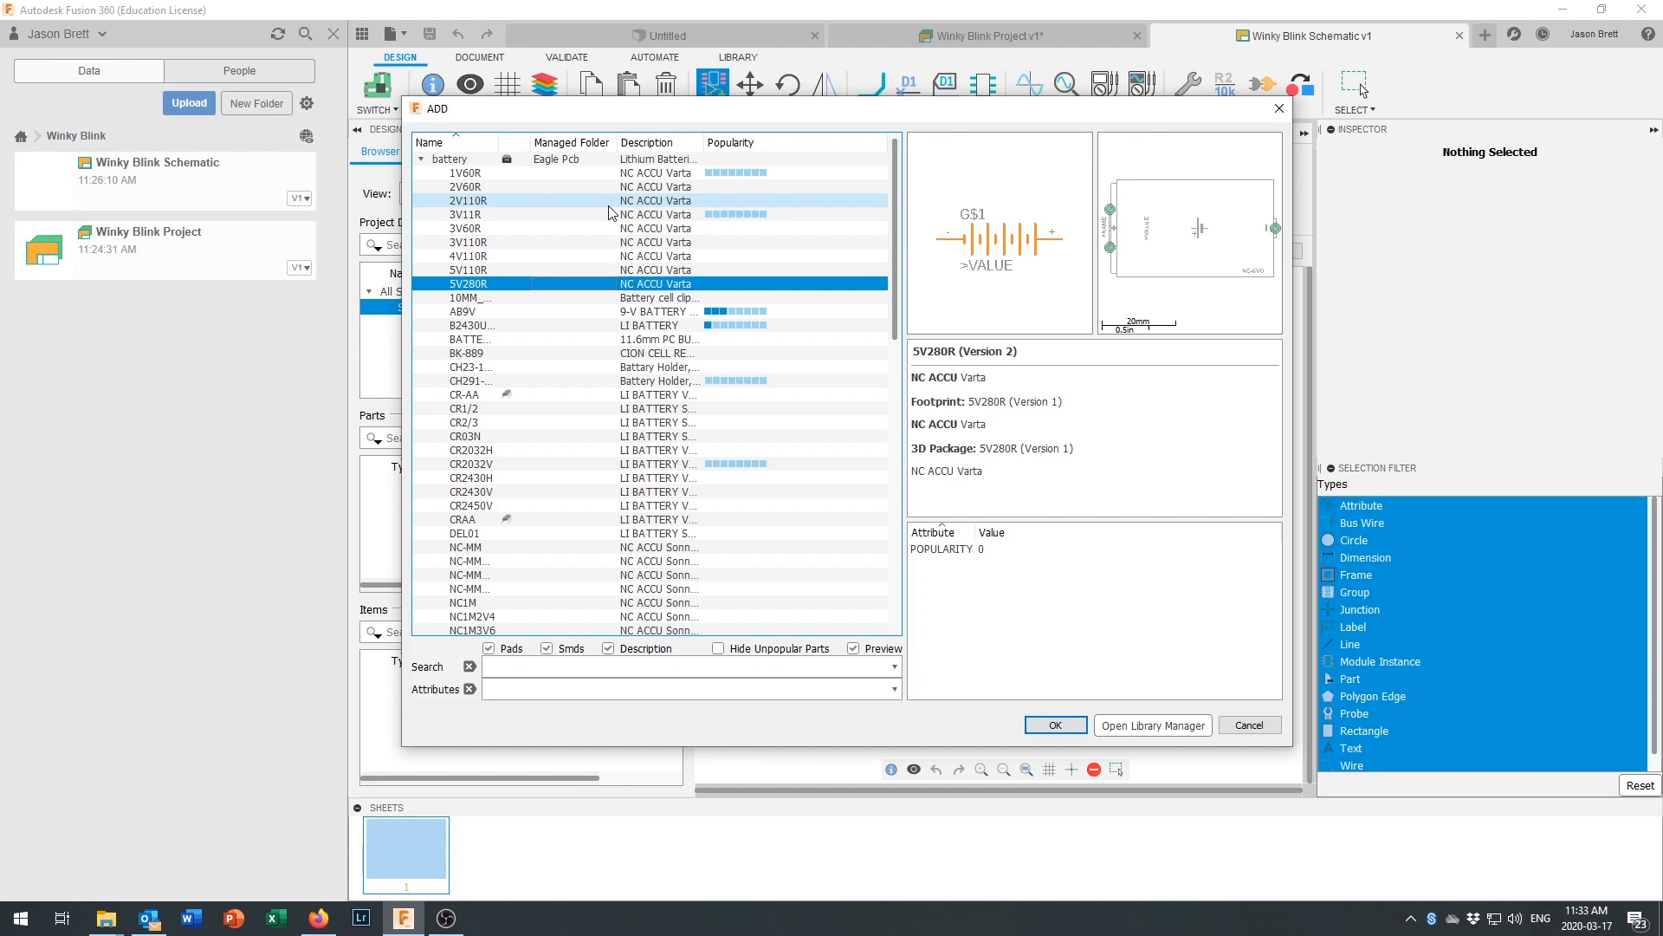
key("Down")
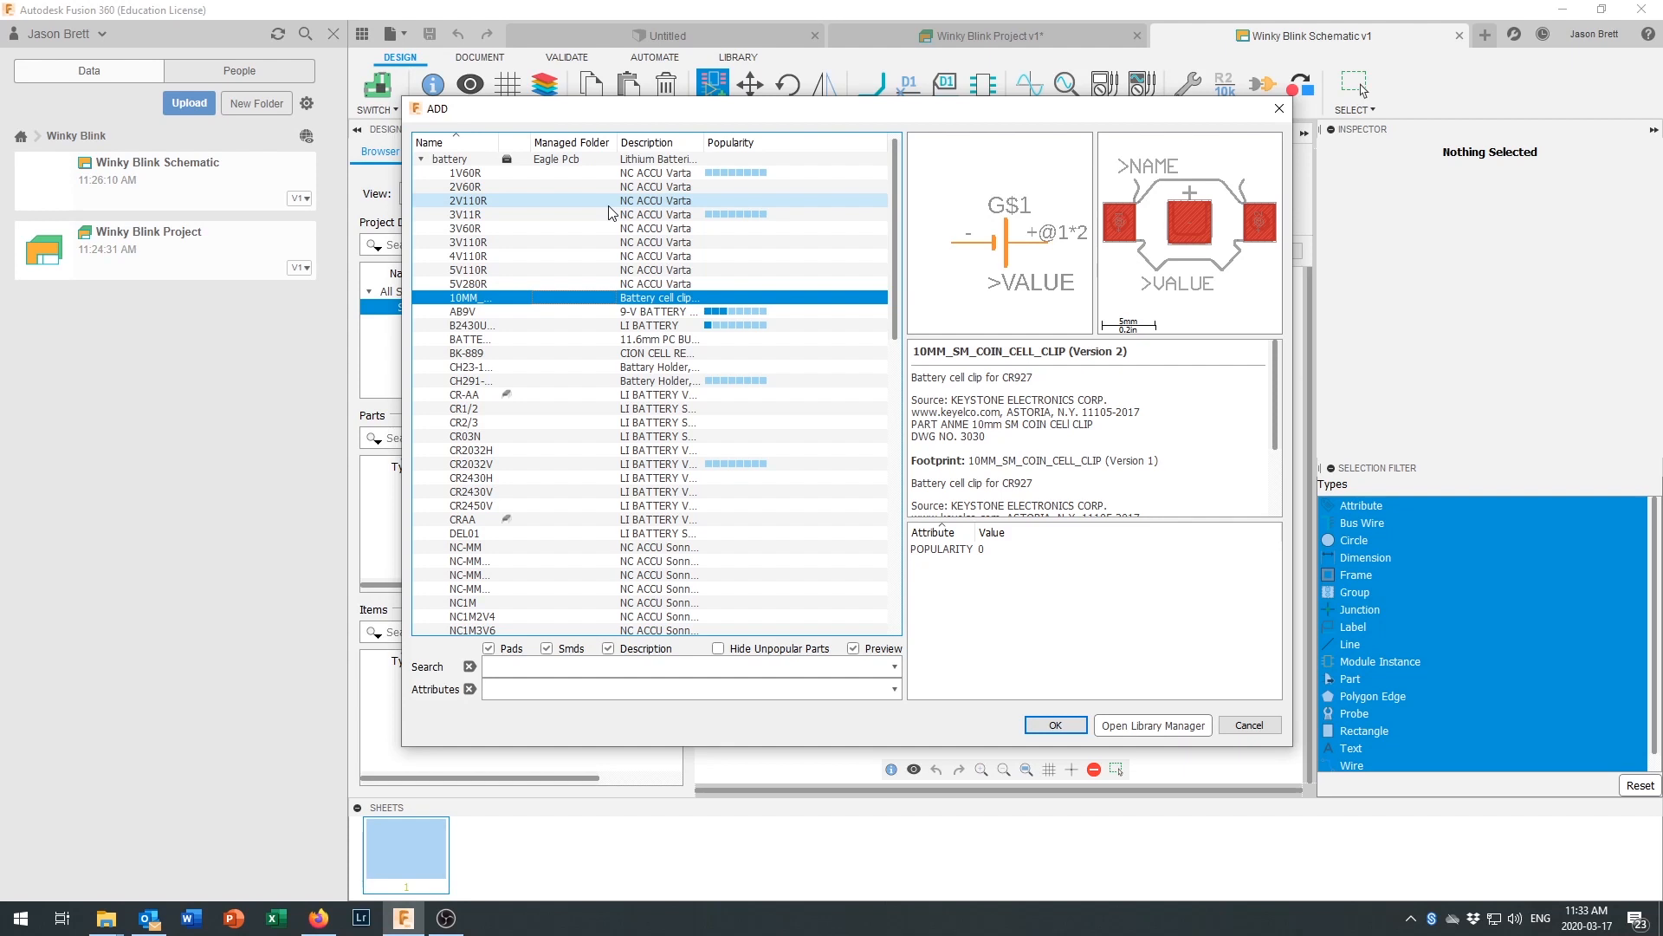
key("Down")
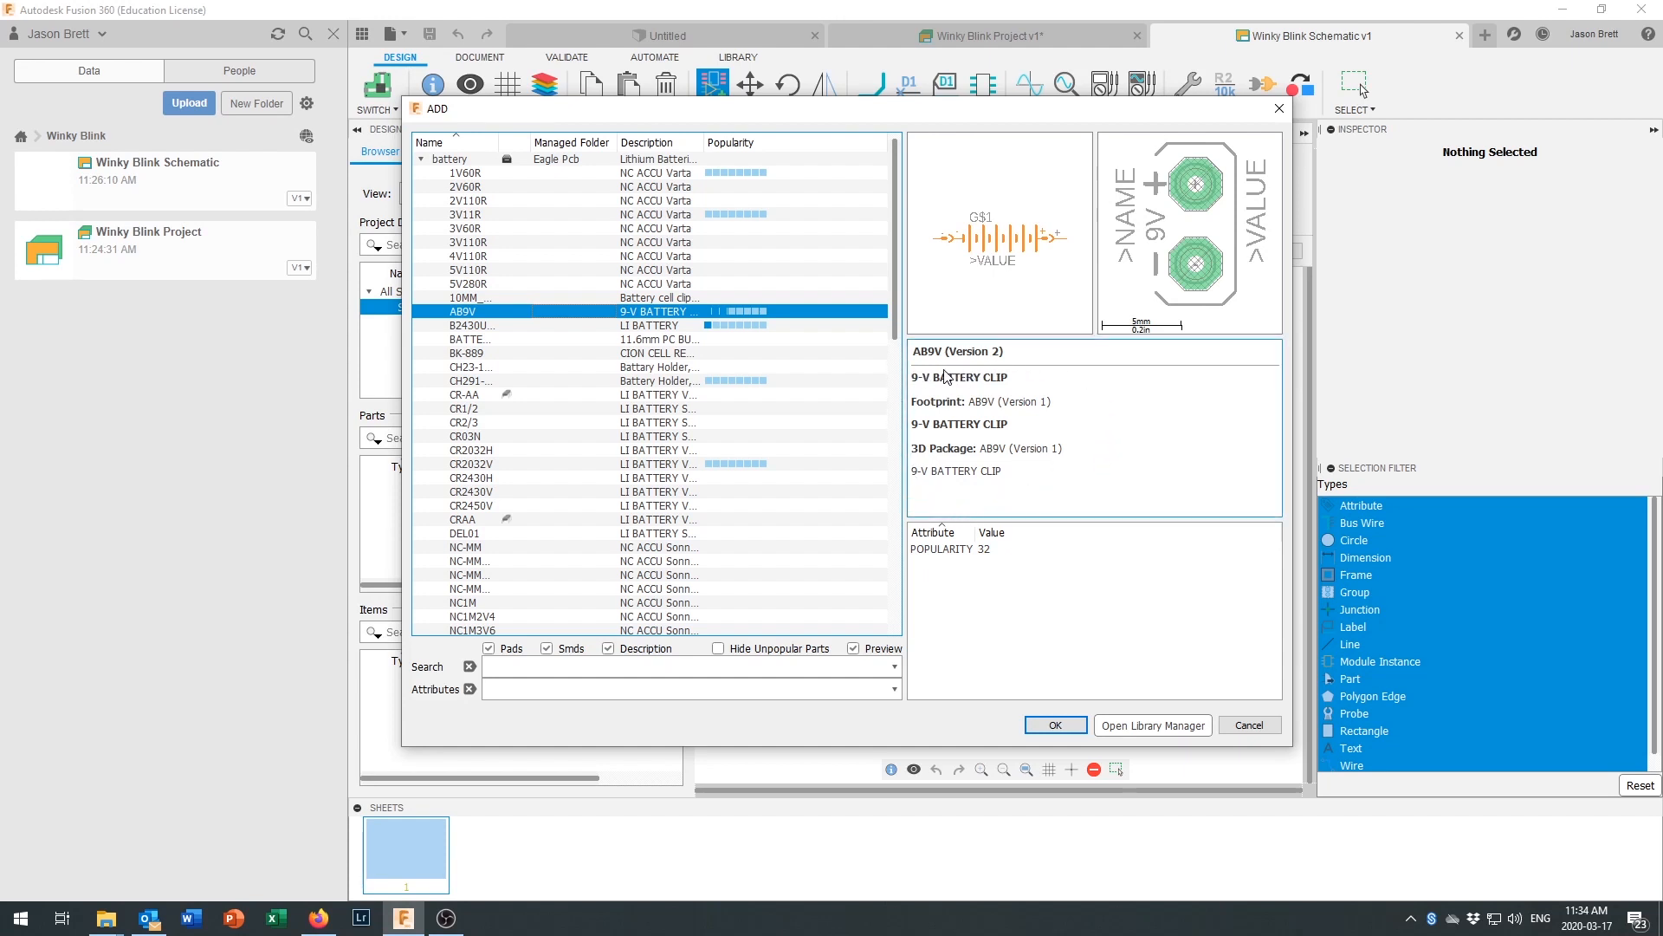
Step: Place one AB9V battery clip upright, rotated a quarter turn, at about (4.4 2.7) inch in the schematic and finish placing it
left_click(1055, 726)
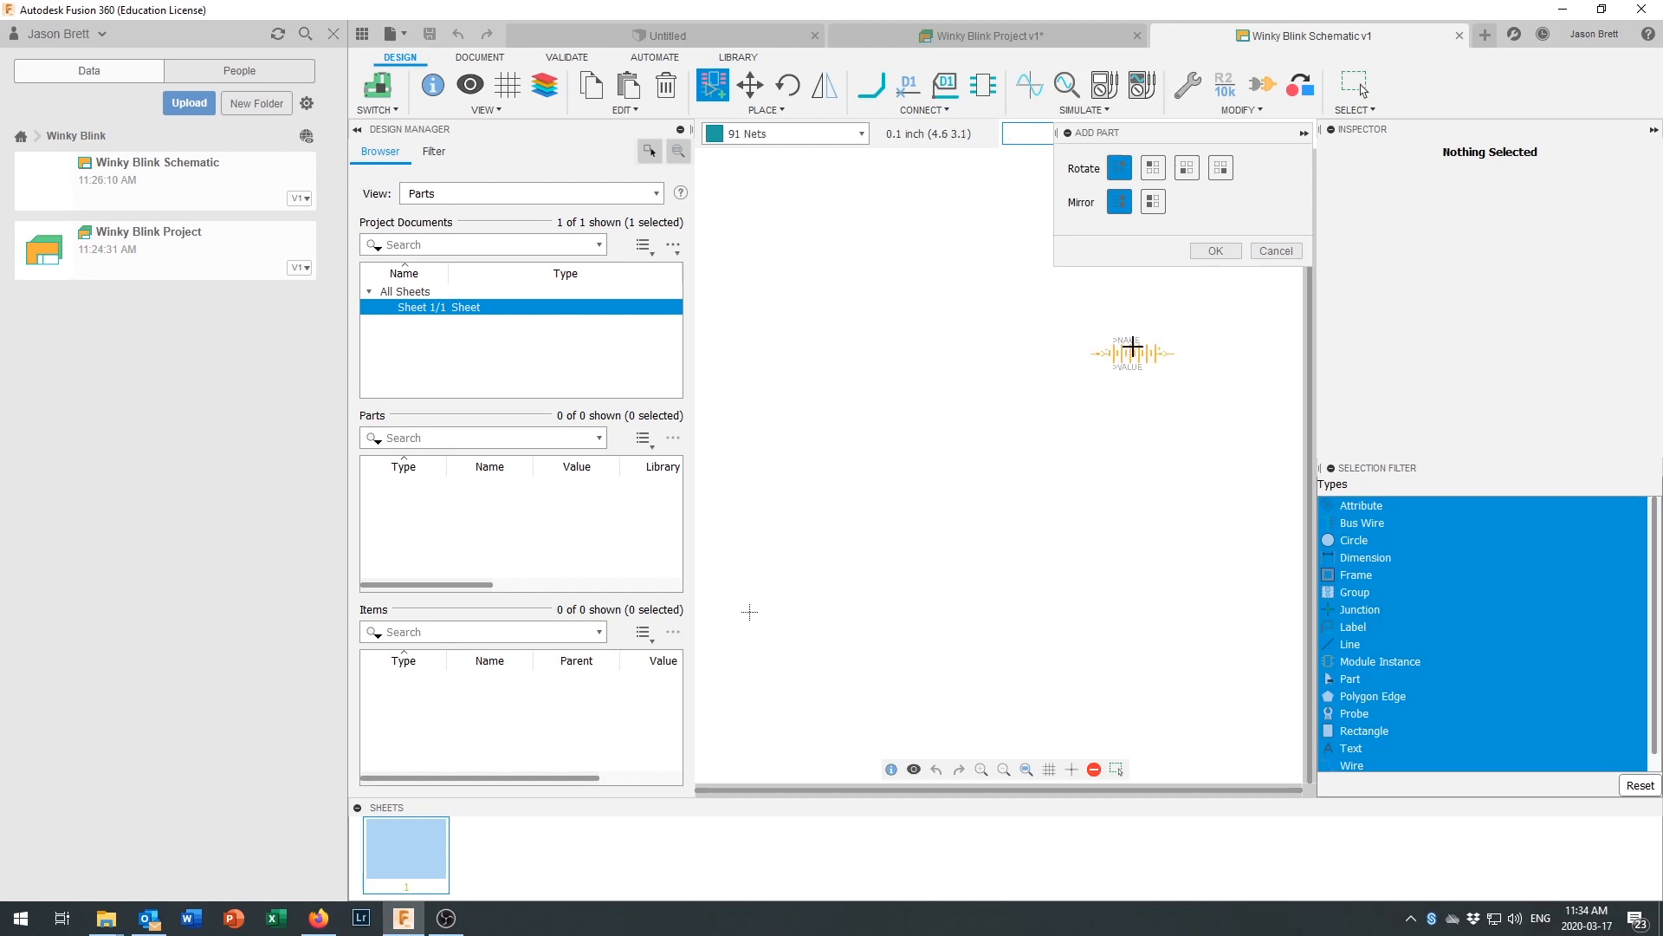
left_click(1153, 169)
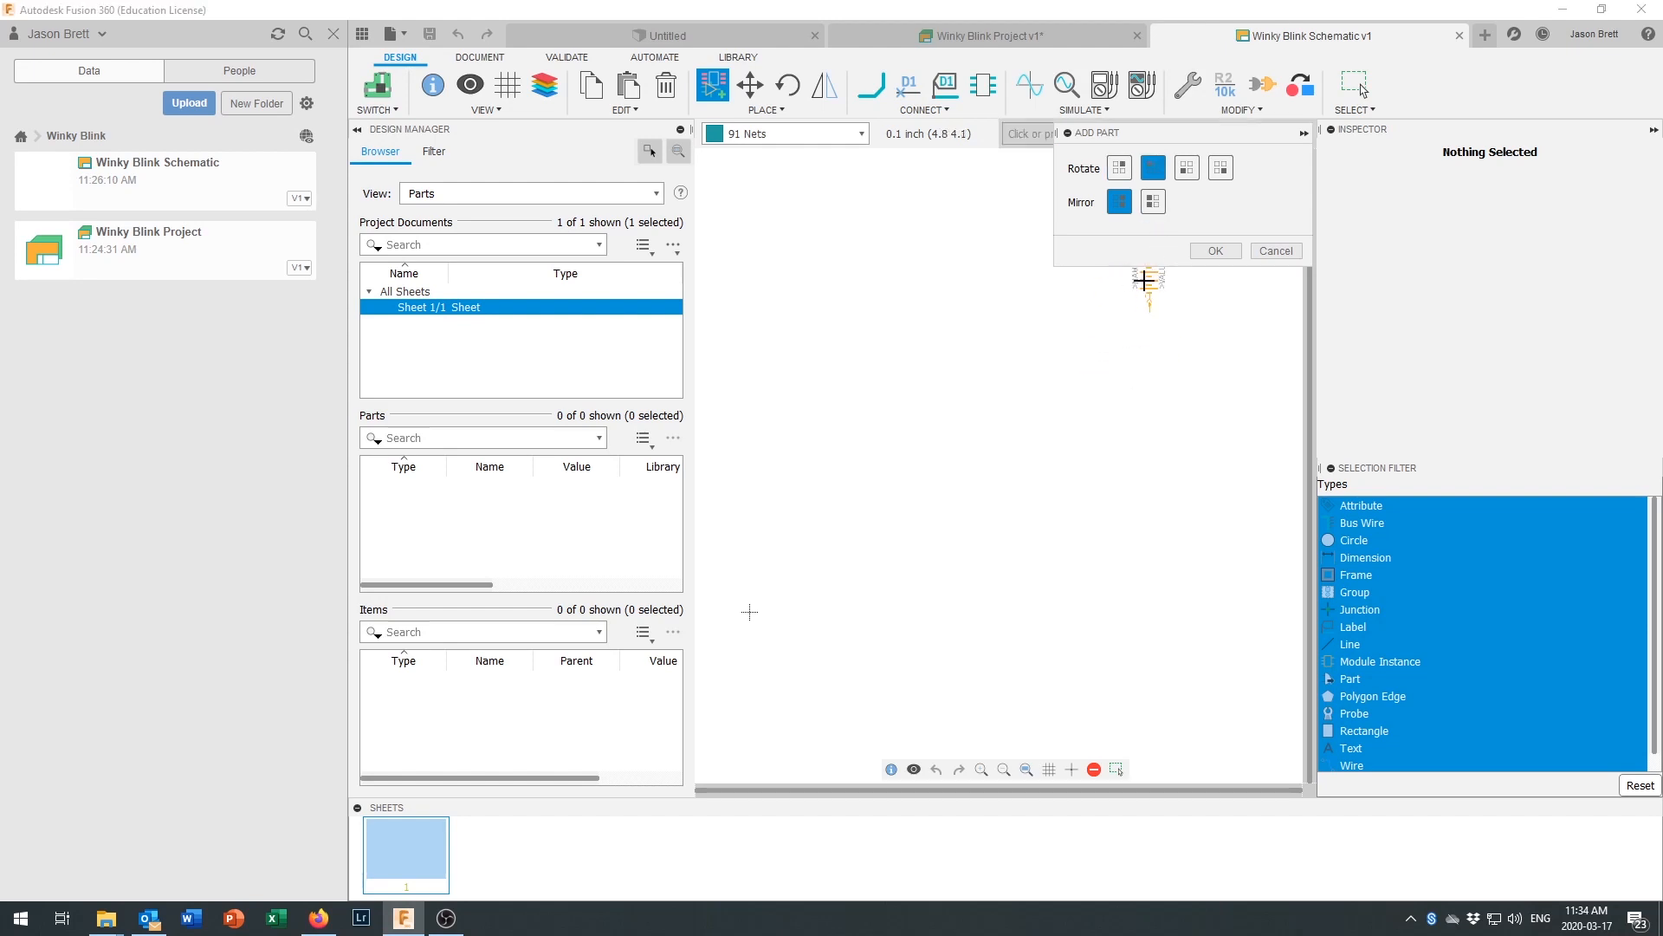
scroll(1135, 385, "up", 4)
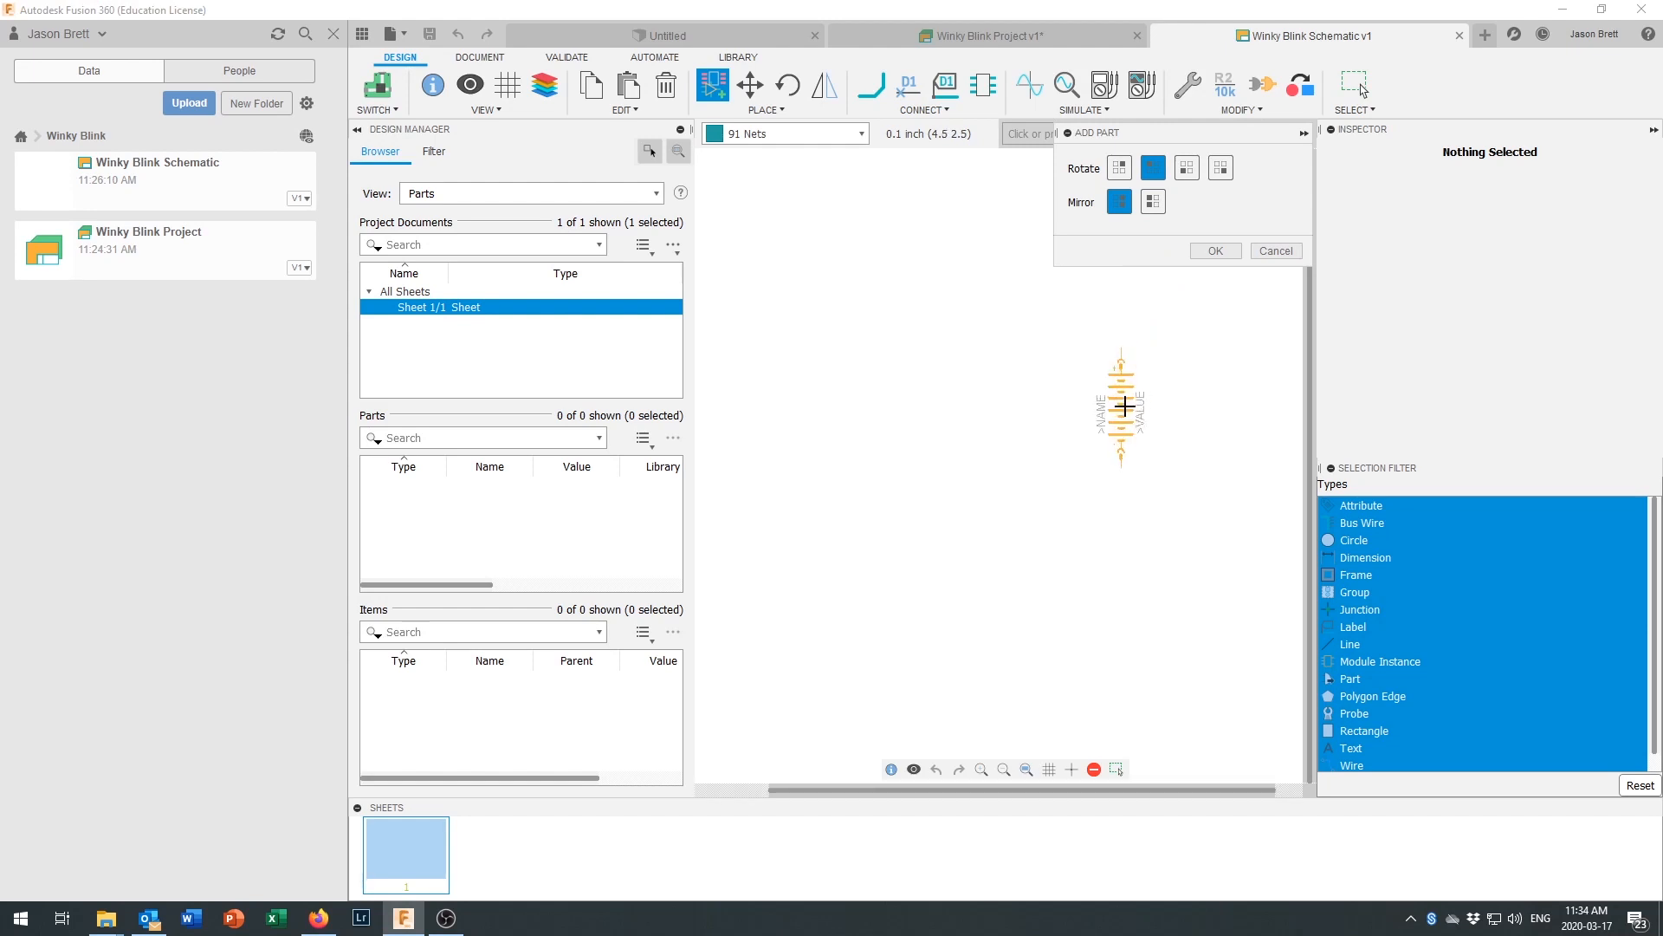
scroll(1196, 455, "down", 5)
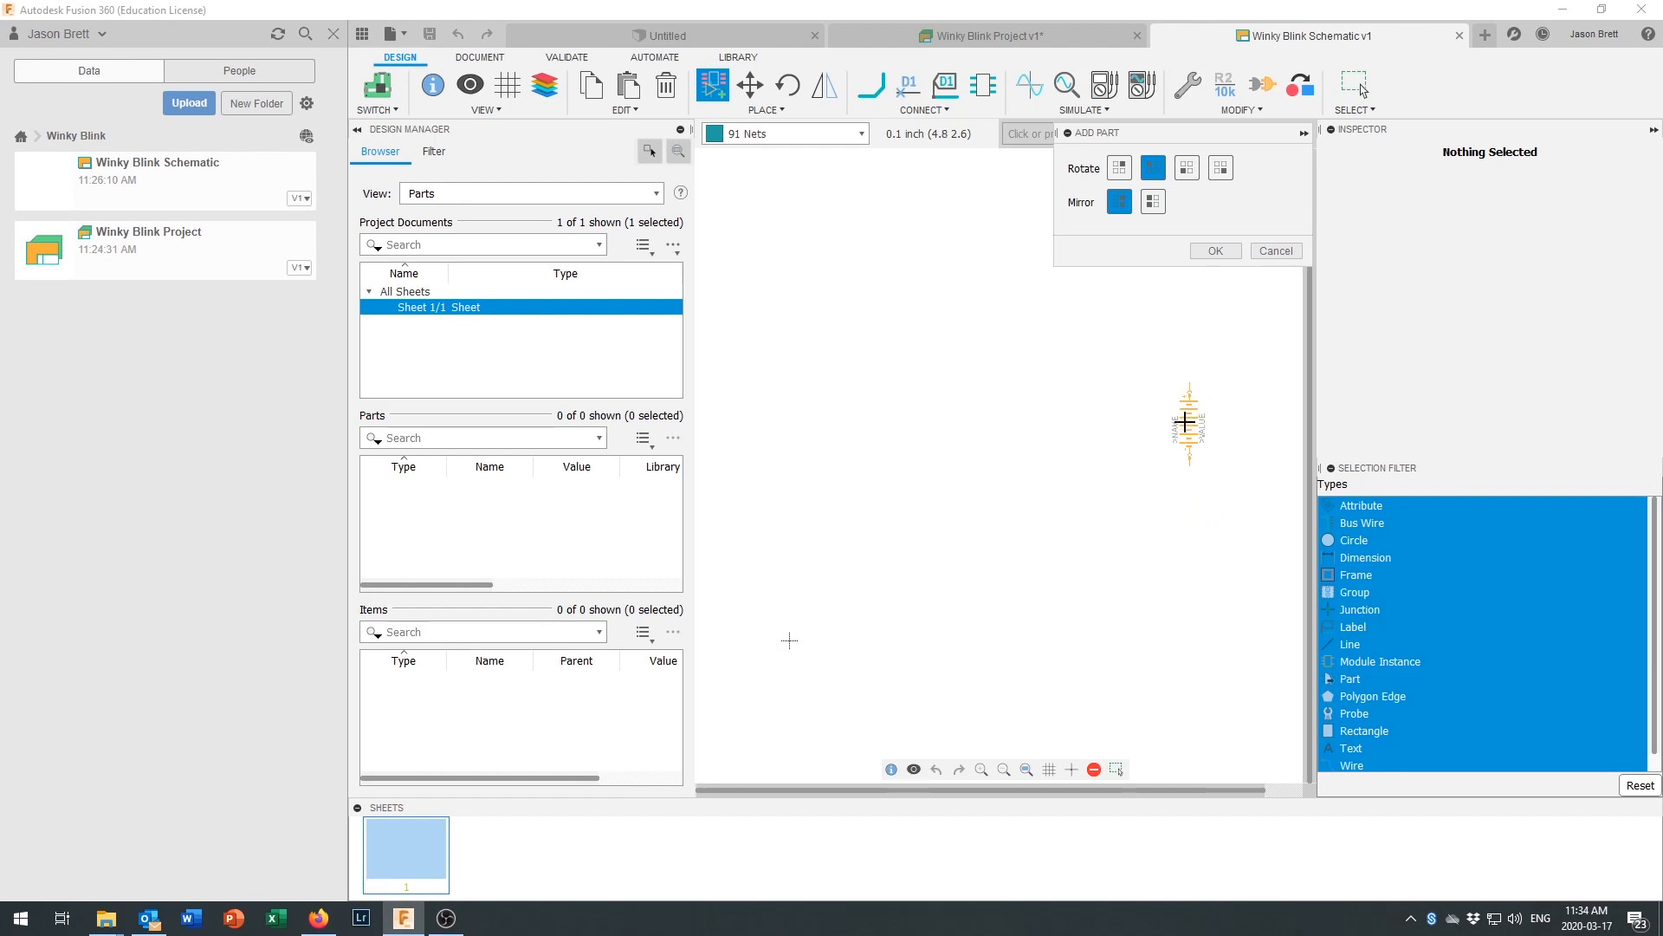
scroll(1180, 426, "up", 5)
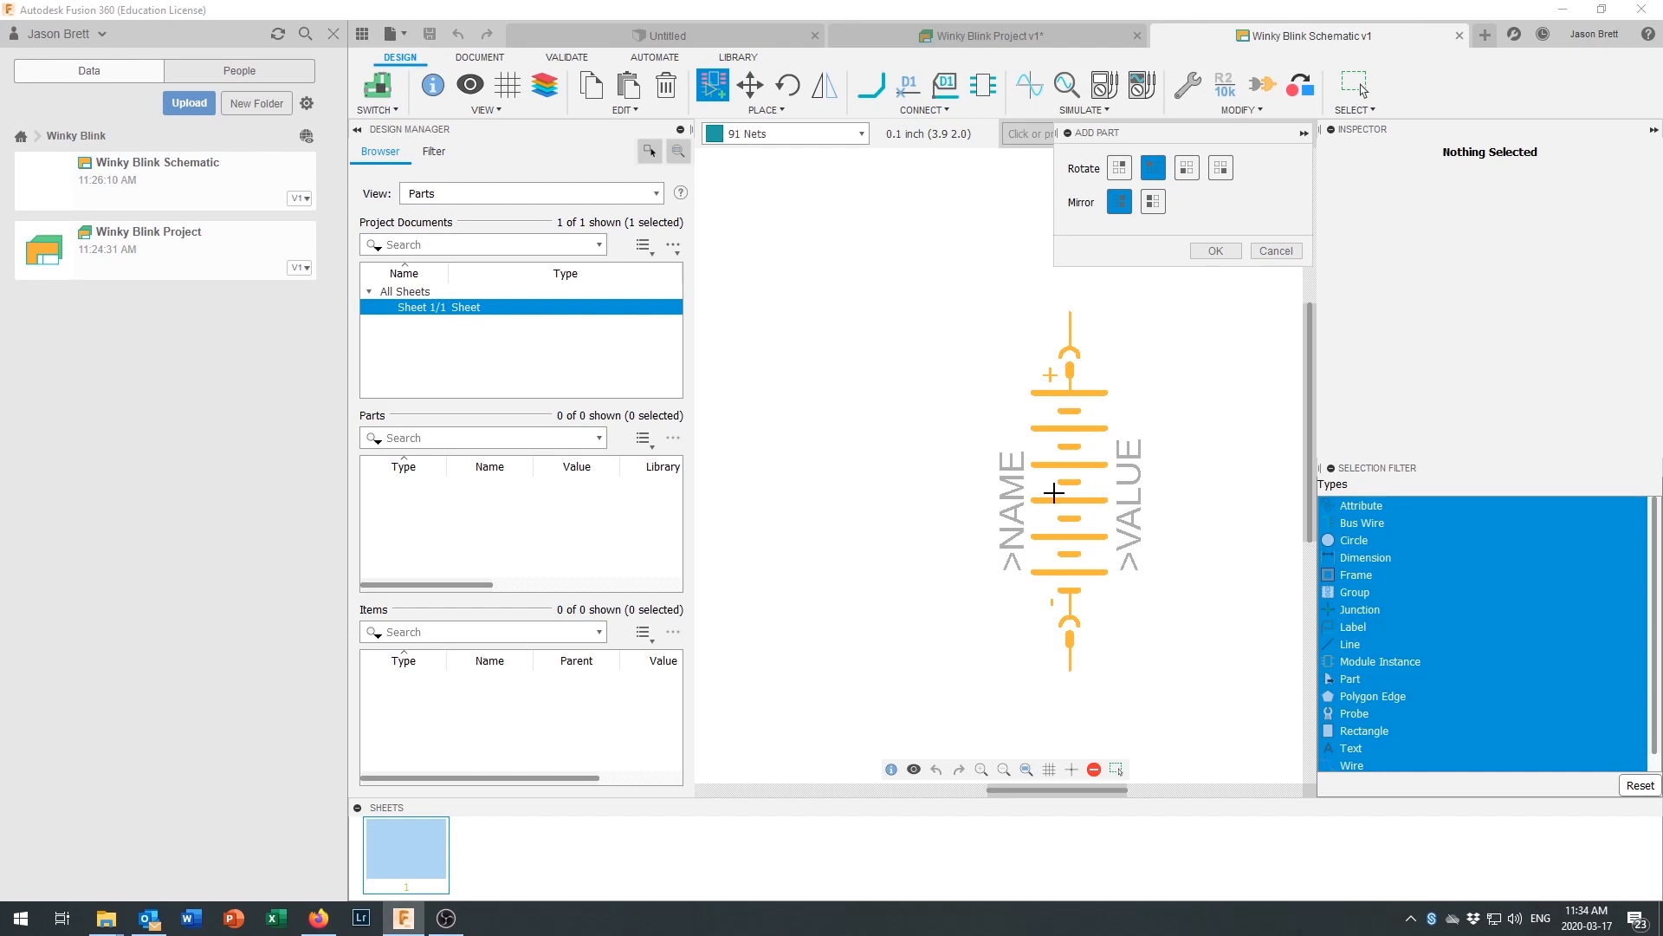
scroll(1083, 485, "down", 5)
scroll(1142, 455, "down", 3)
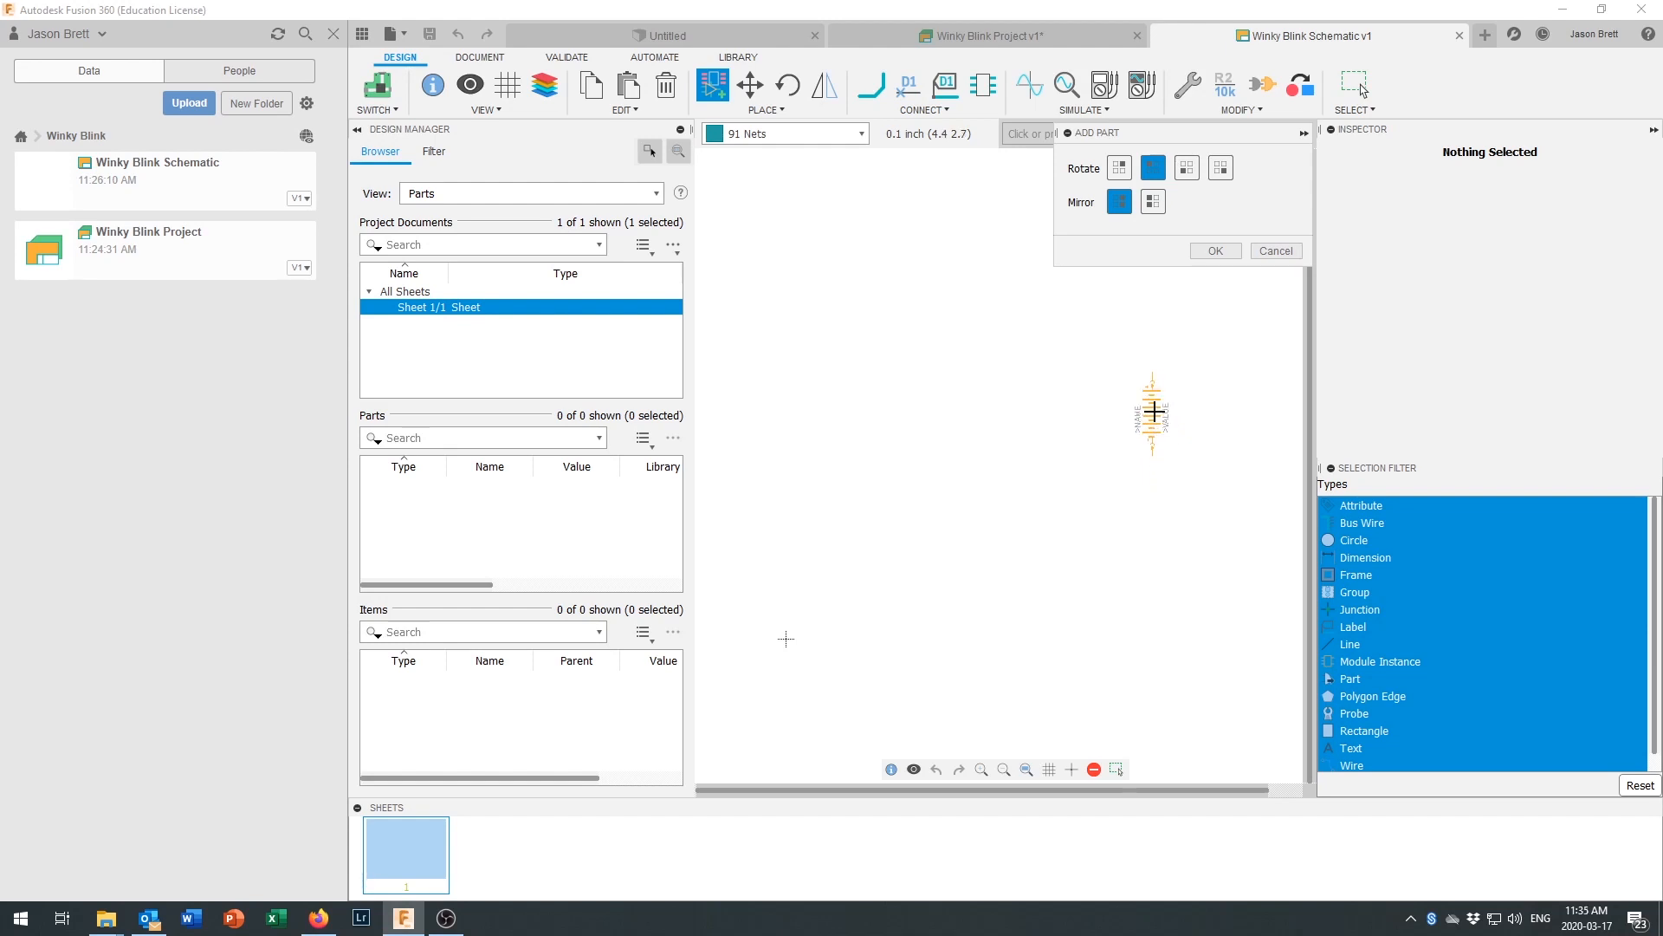
left_click(1153, 413)
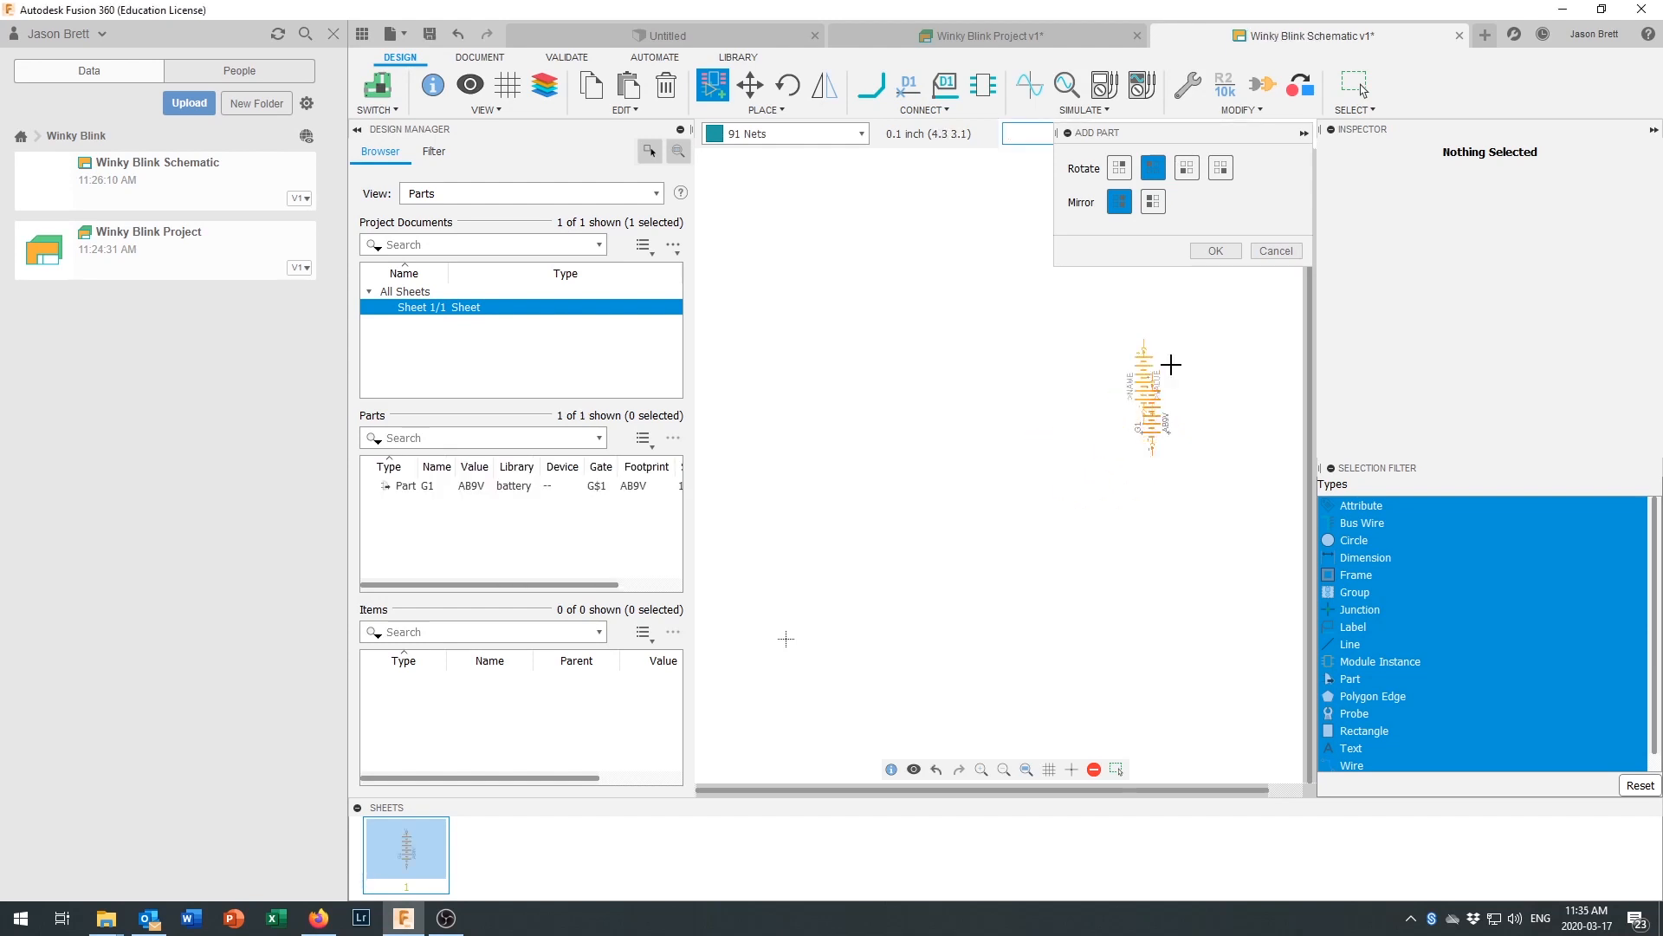
left_click(1213, 251)
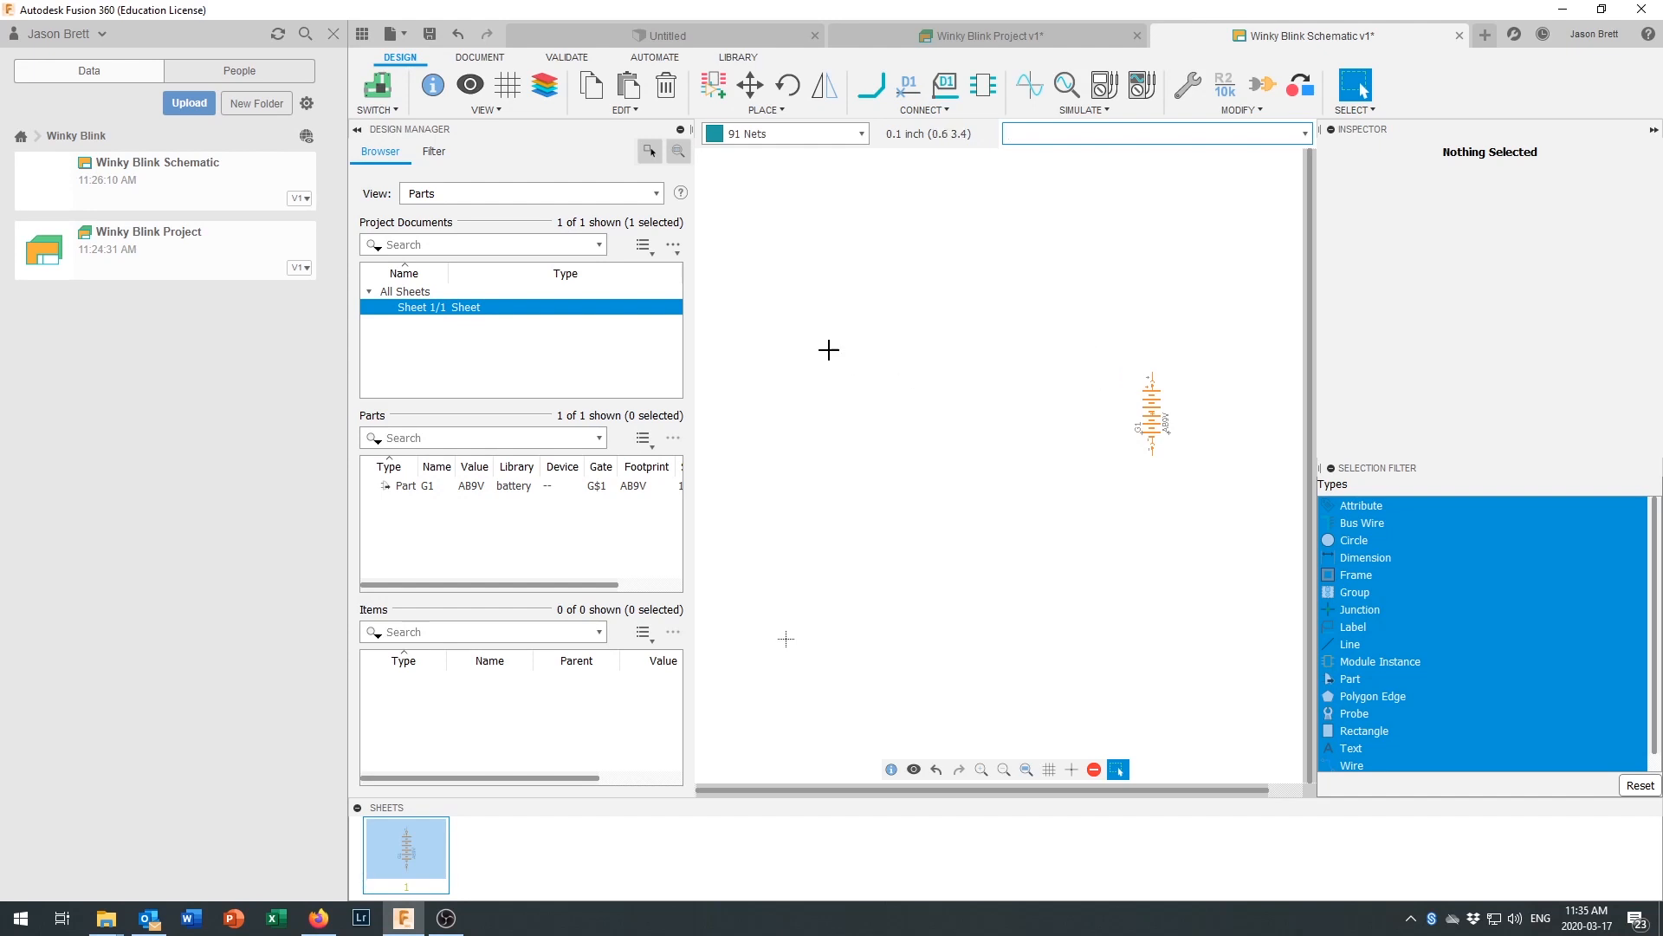
Step: Start adding another part, collapse the battery library, and expand the R-US_ resistor in the adafruit library
left_click(712, 87)
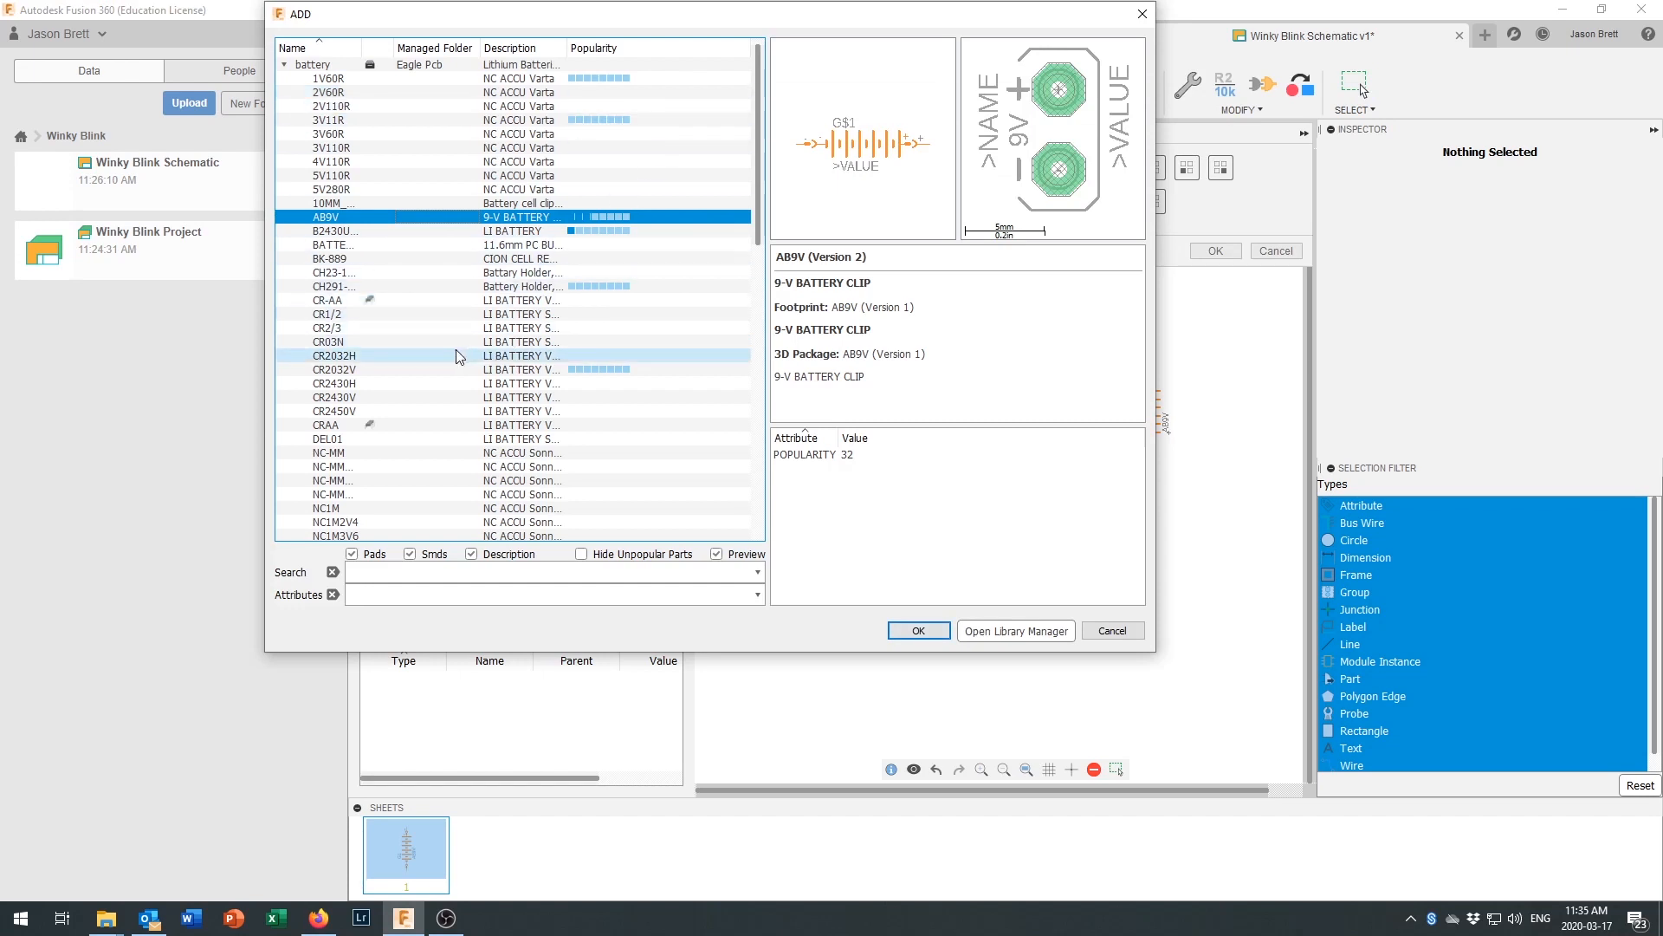
left_click(285, 65)
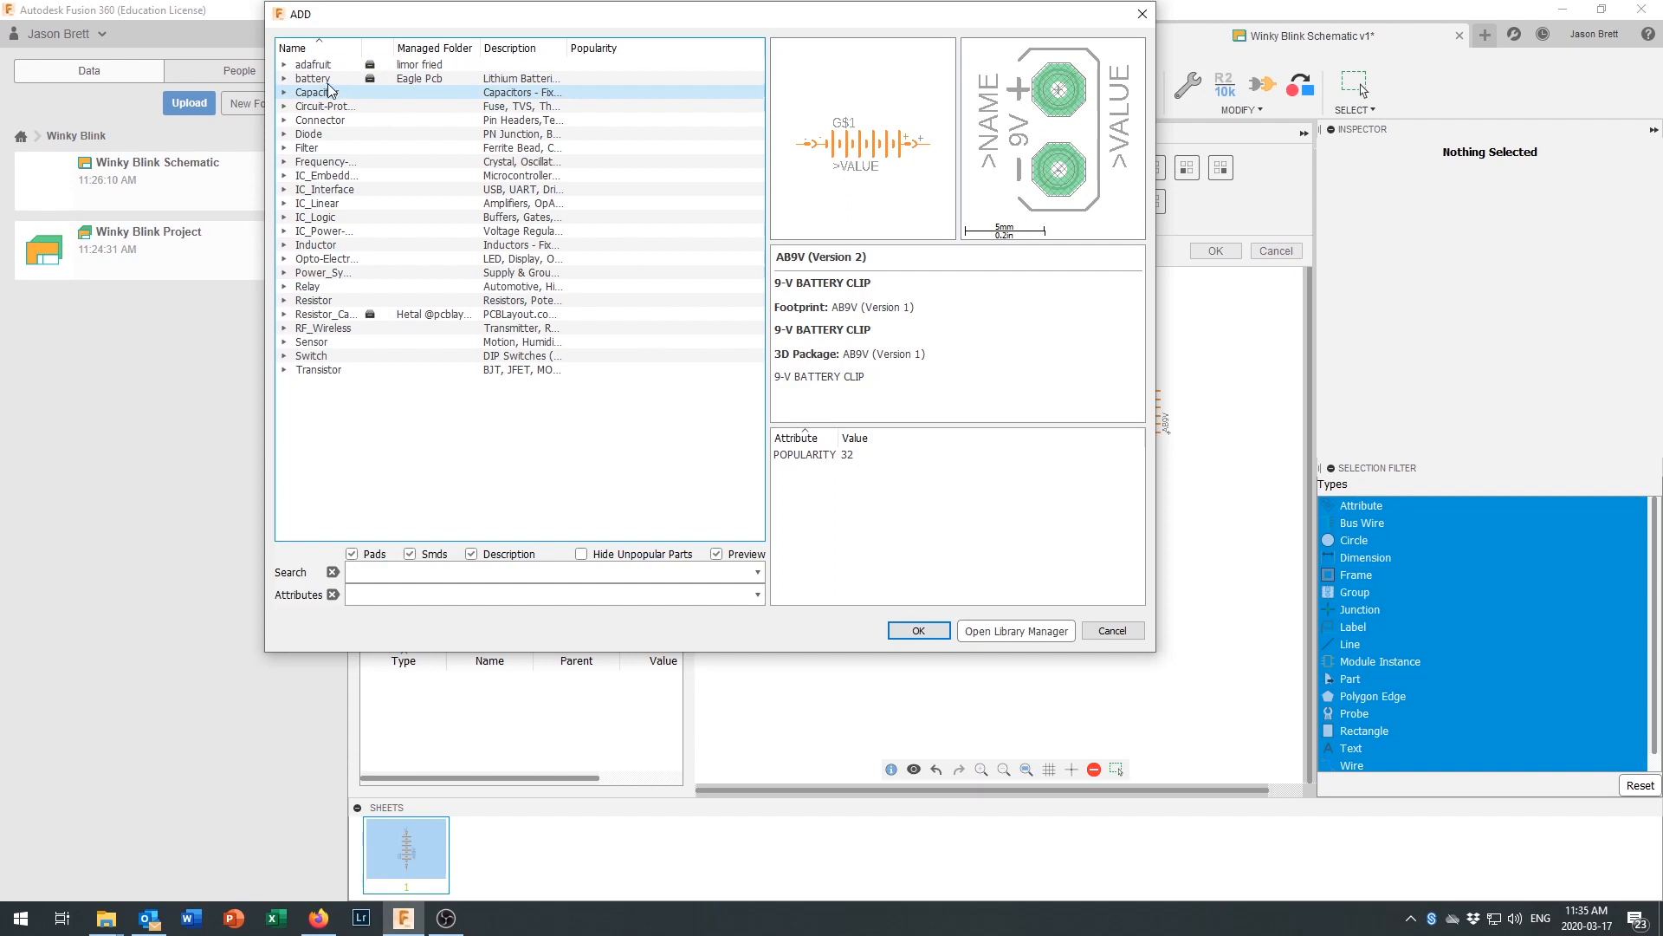
left_click(285, 65)
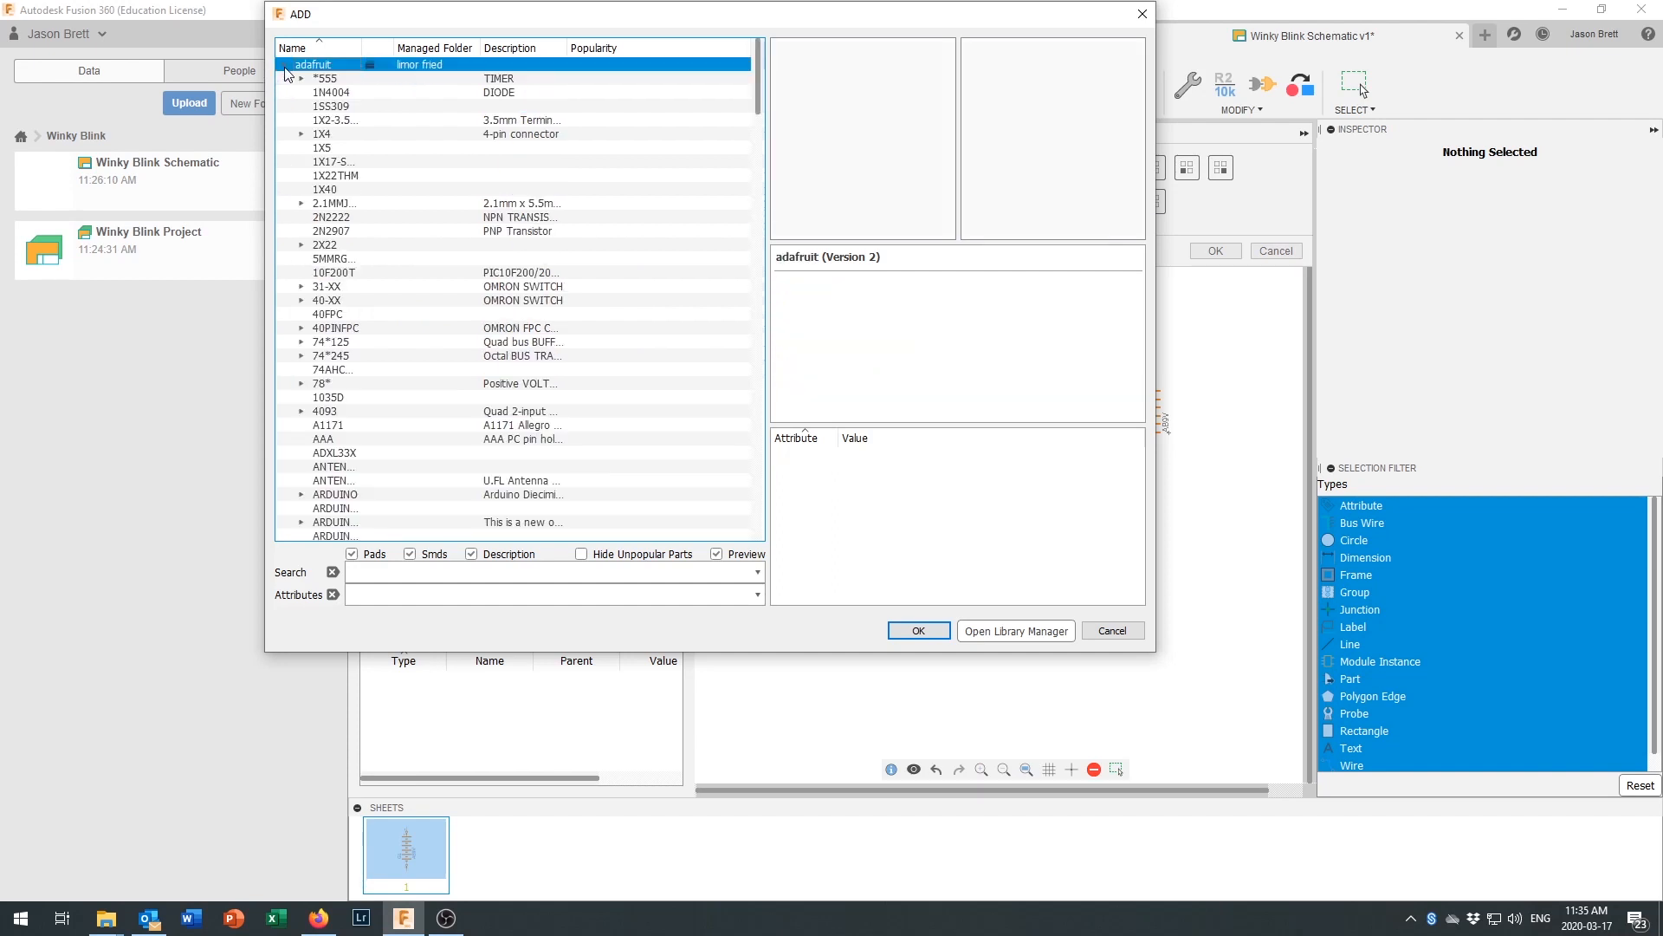
scroll(370, 319, "down", 4)
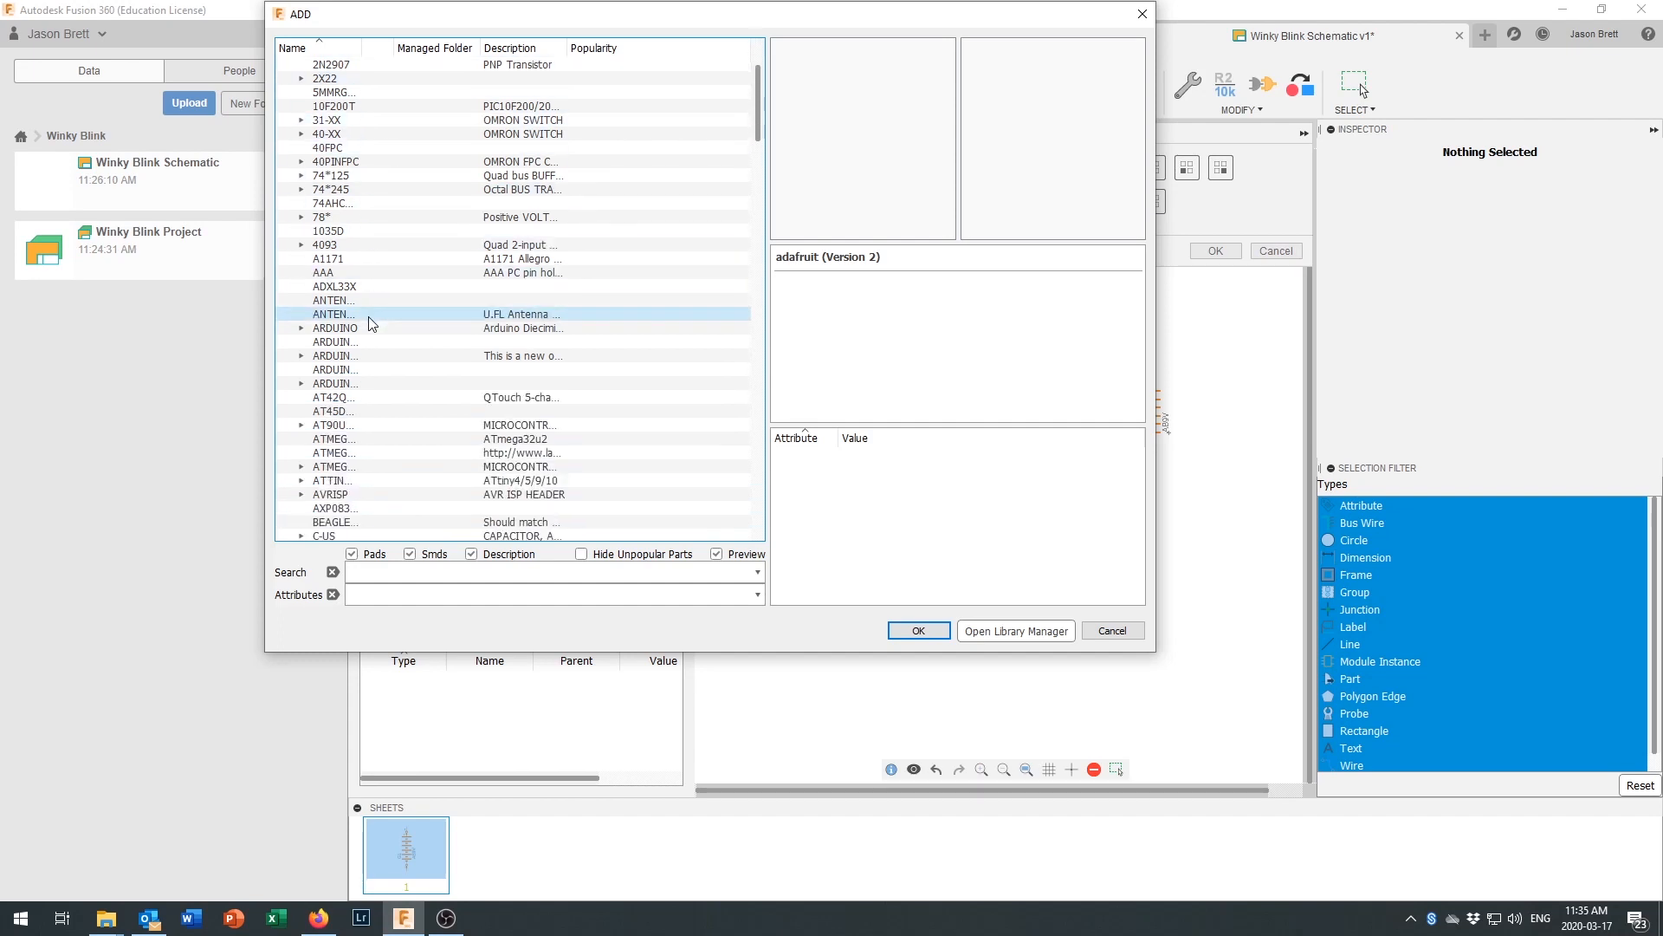
scroll(369, 324, "down", 1)
scroll(370, 323, "down", 15)
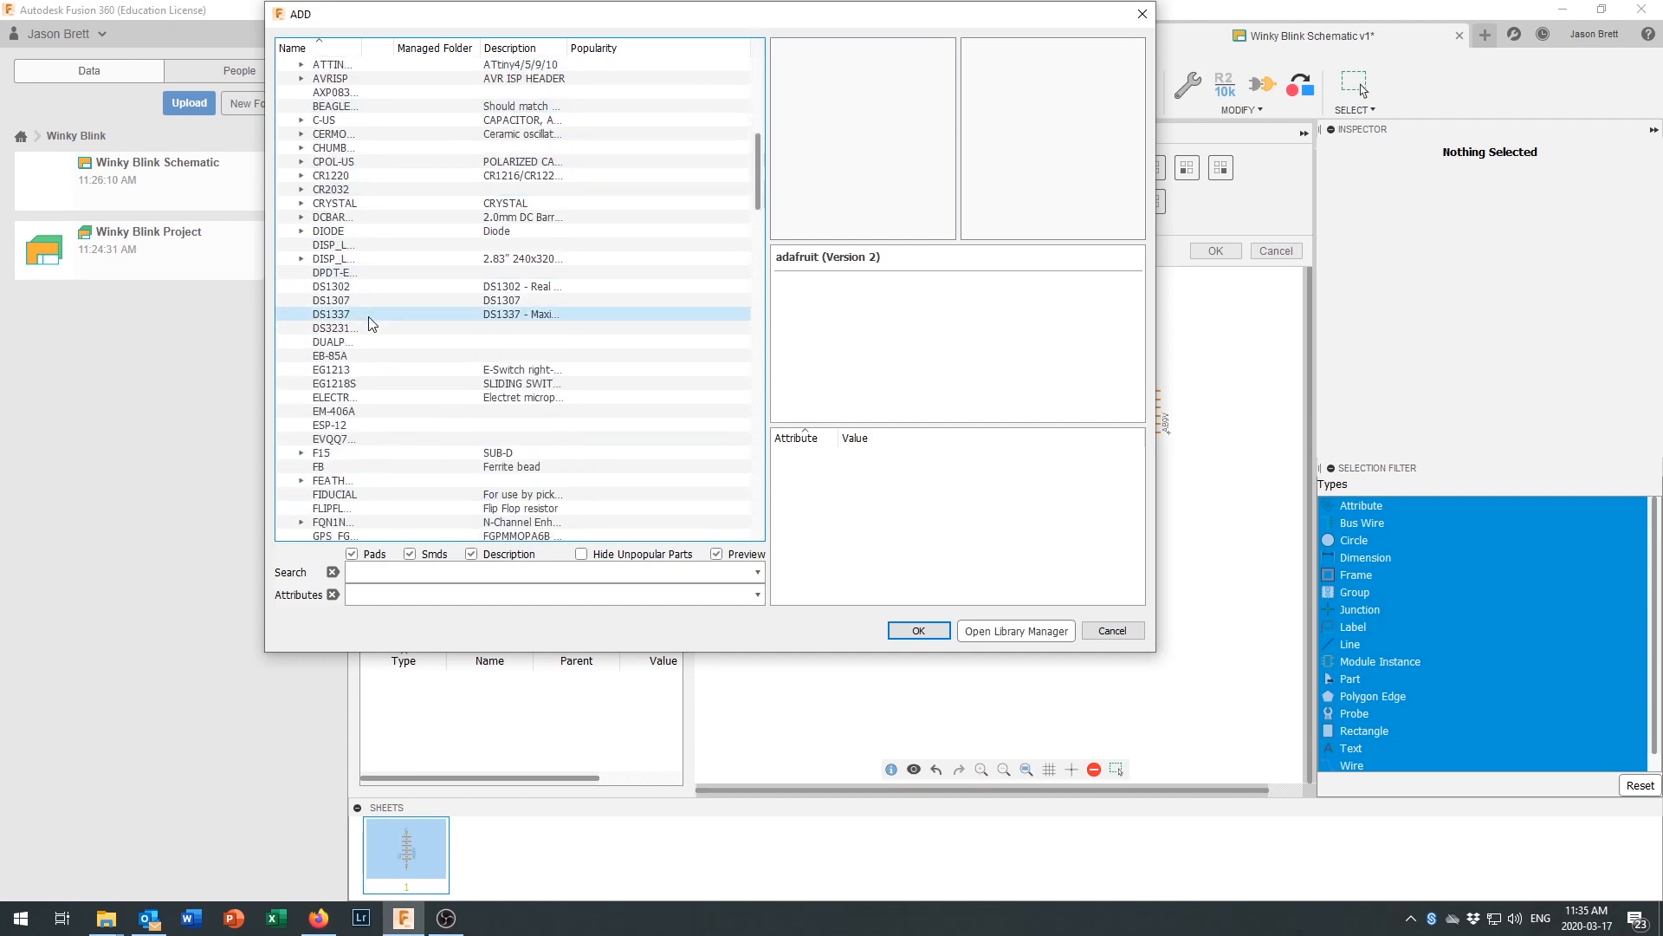
scroll(370, 323, "down", 20)
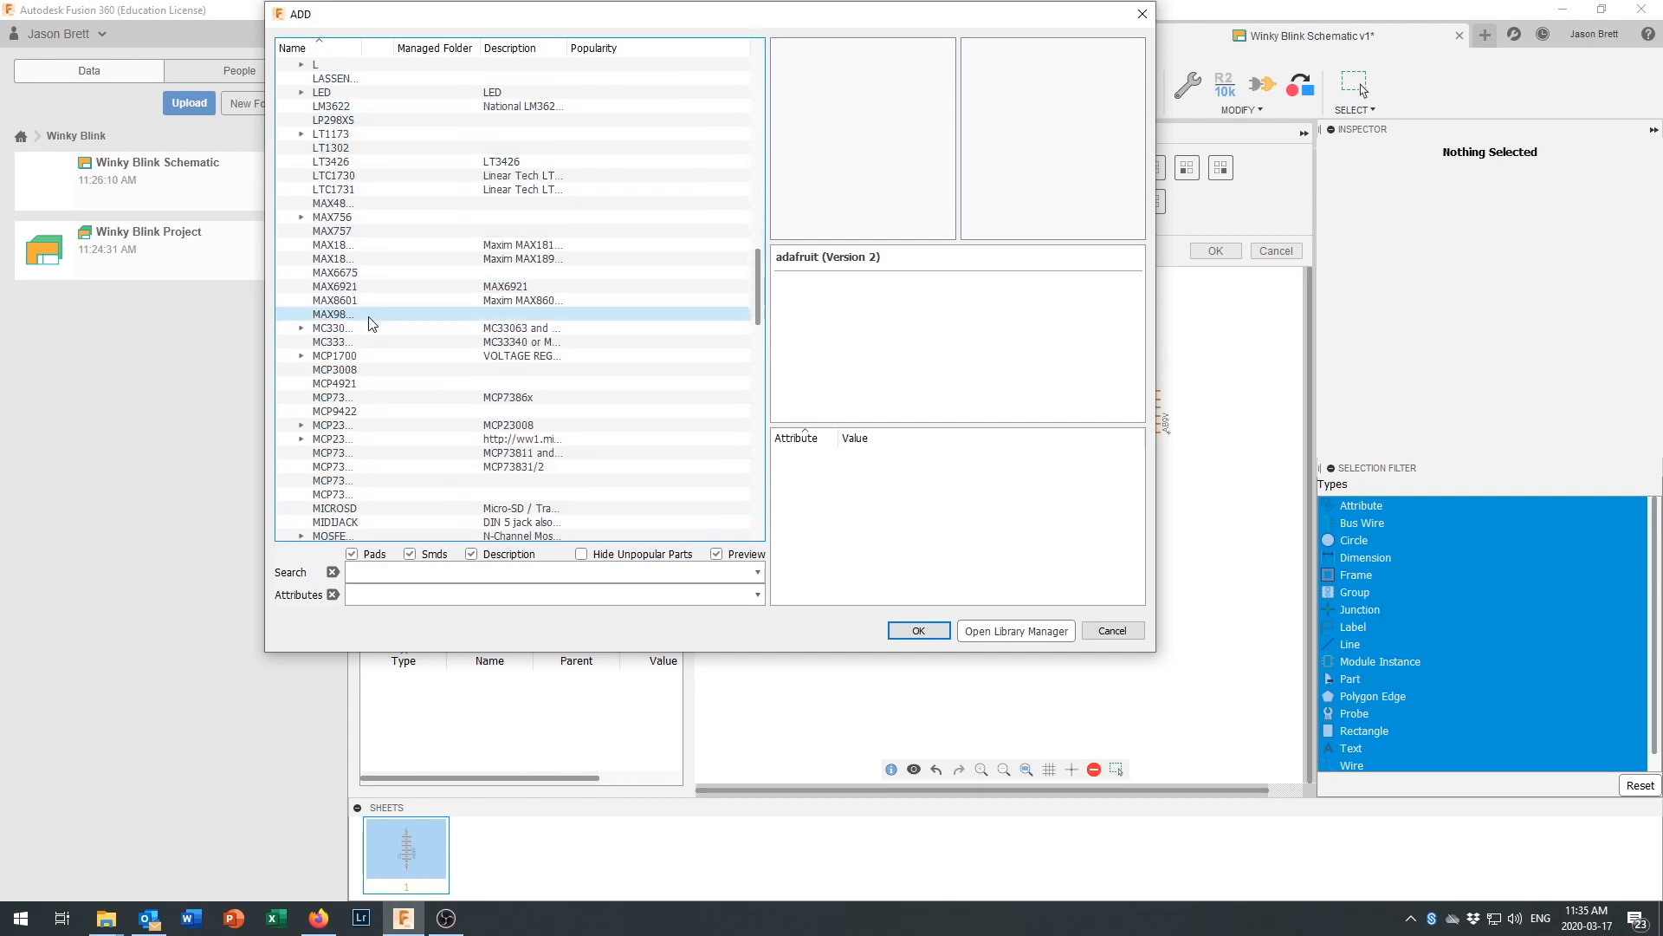
scroll(370, 323, "down", 3)
scroll(370, 323, "down", 3)
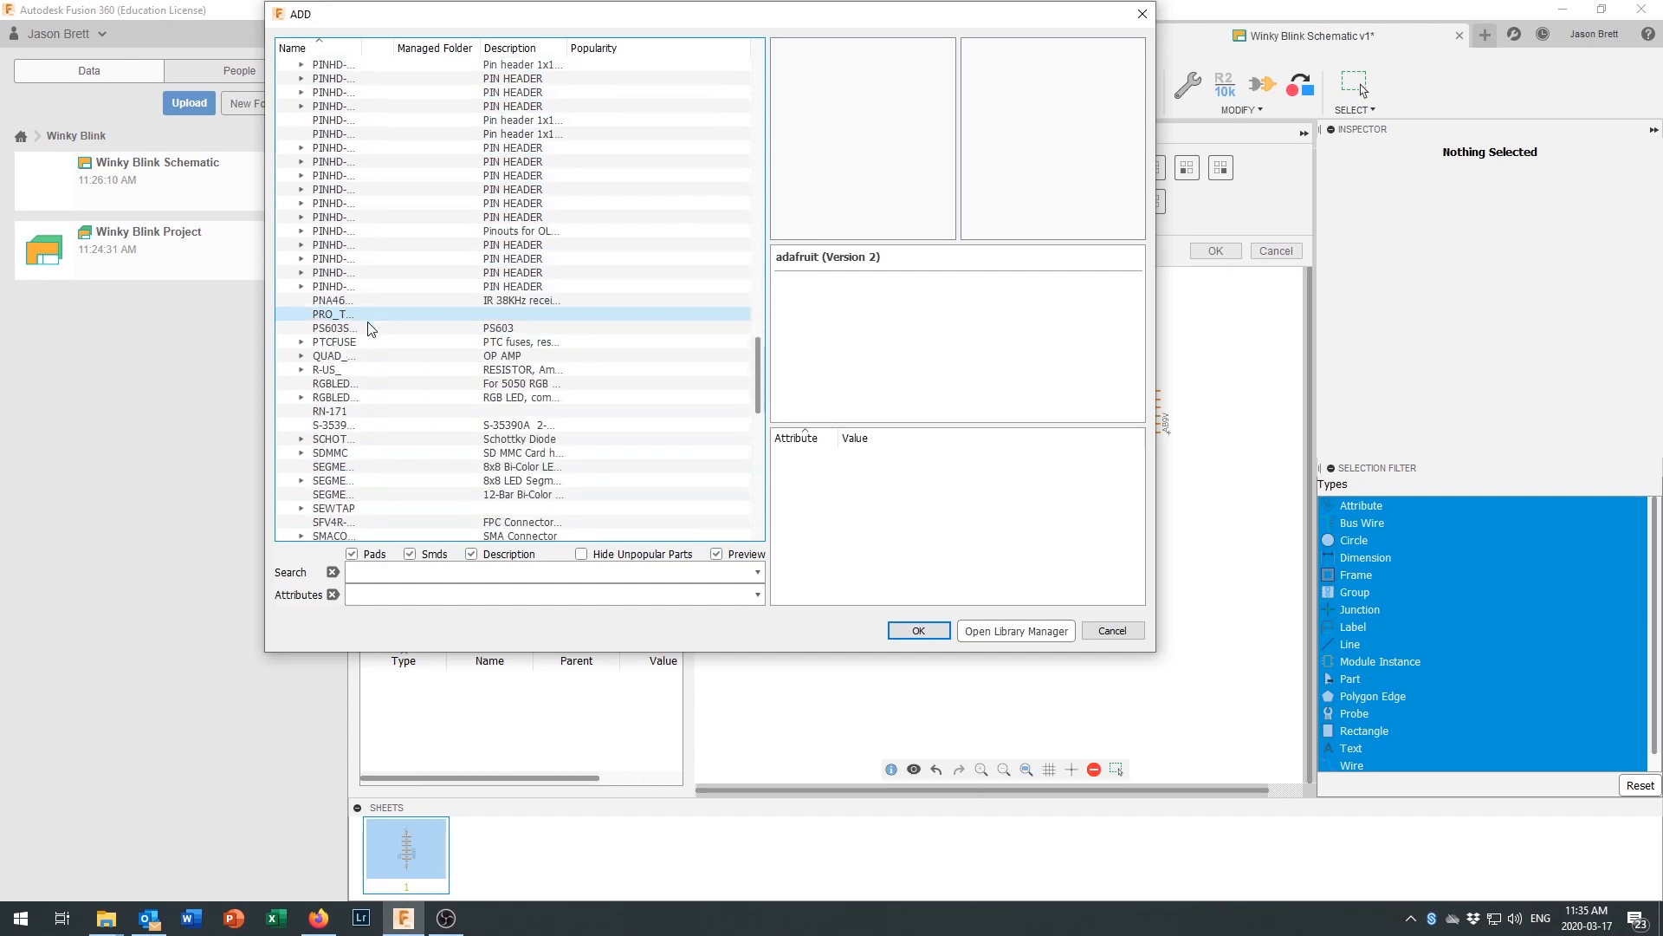
left_click(302, 371)
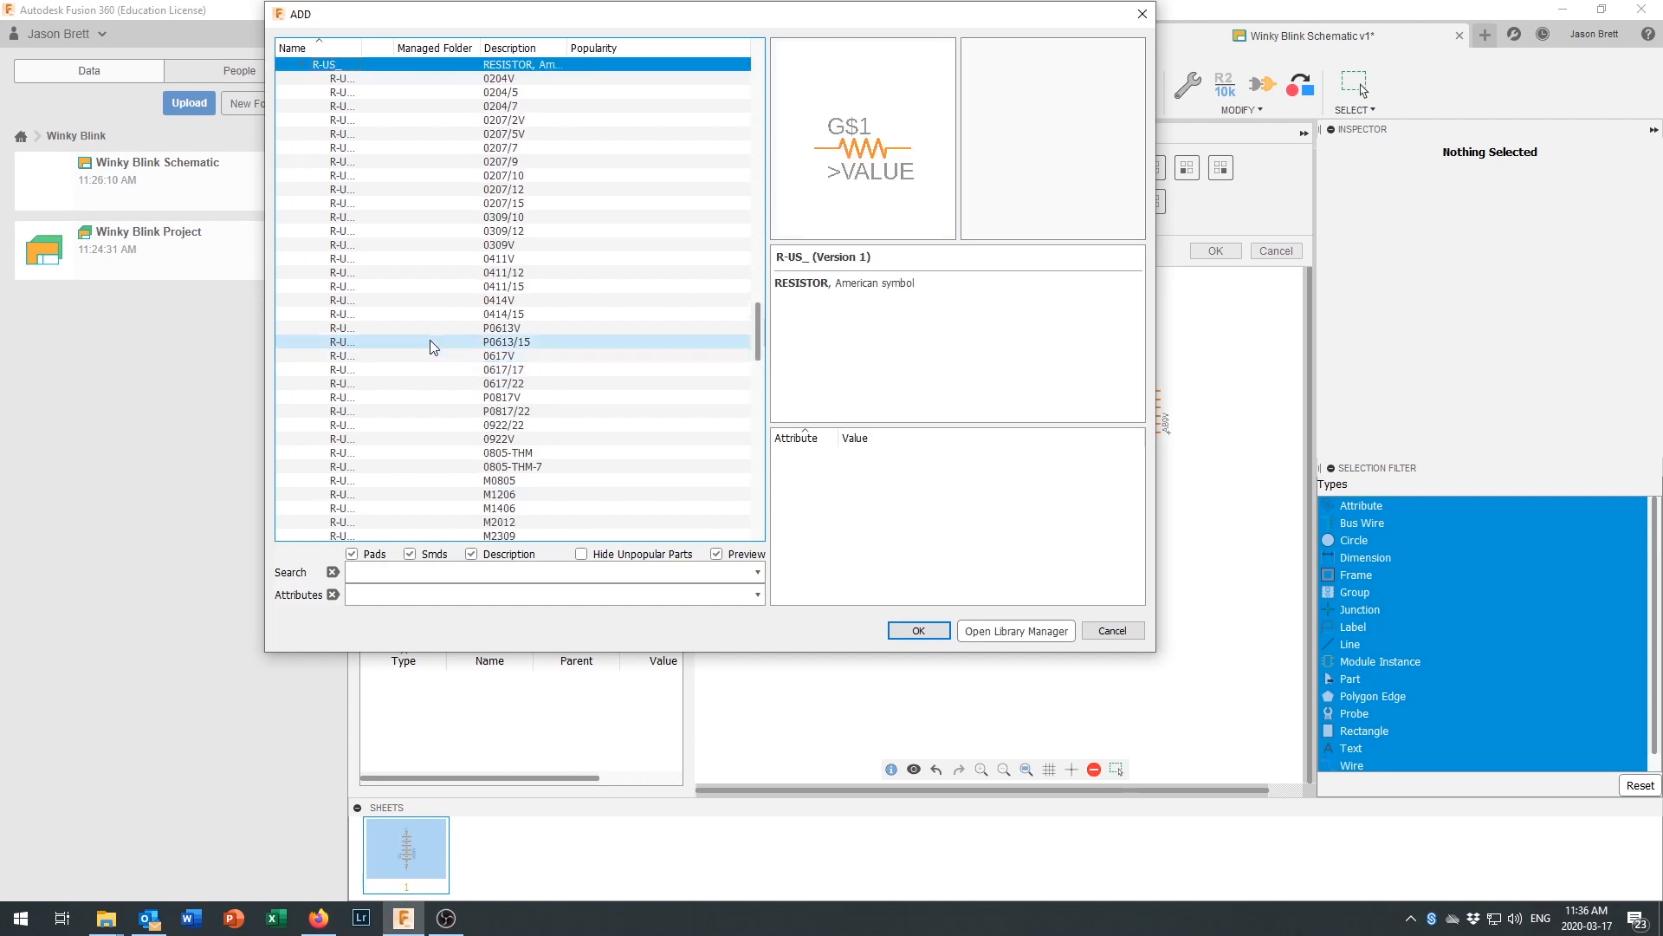
Step: Preview the R-US_ resistor variants one after another from 0204V to 0207/9, leaving 0207/9 selected
scroll(430, 340, "up", 1)
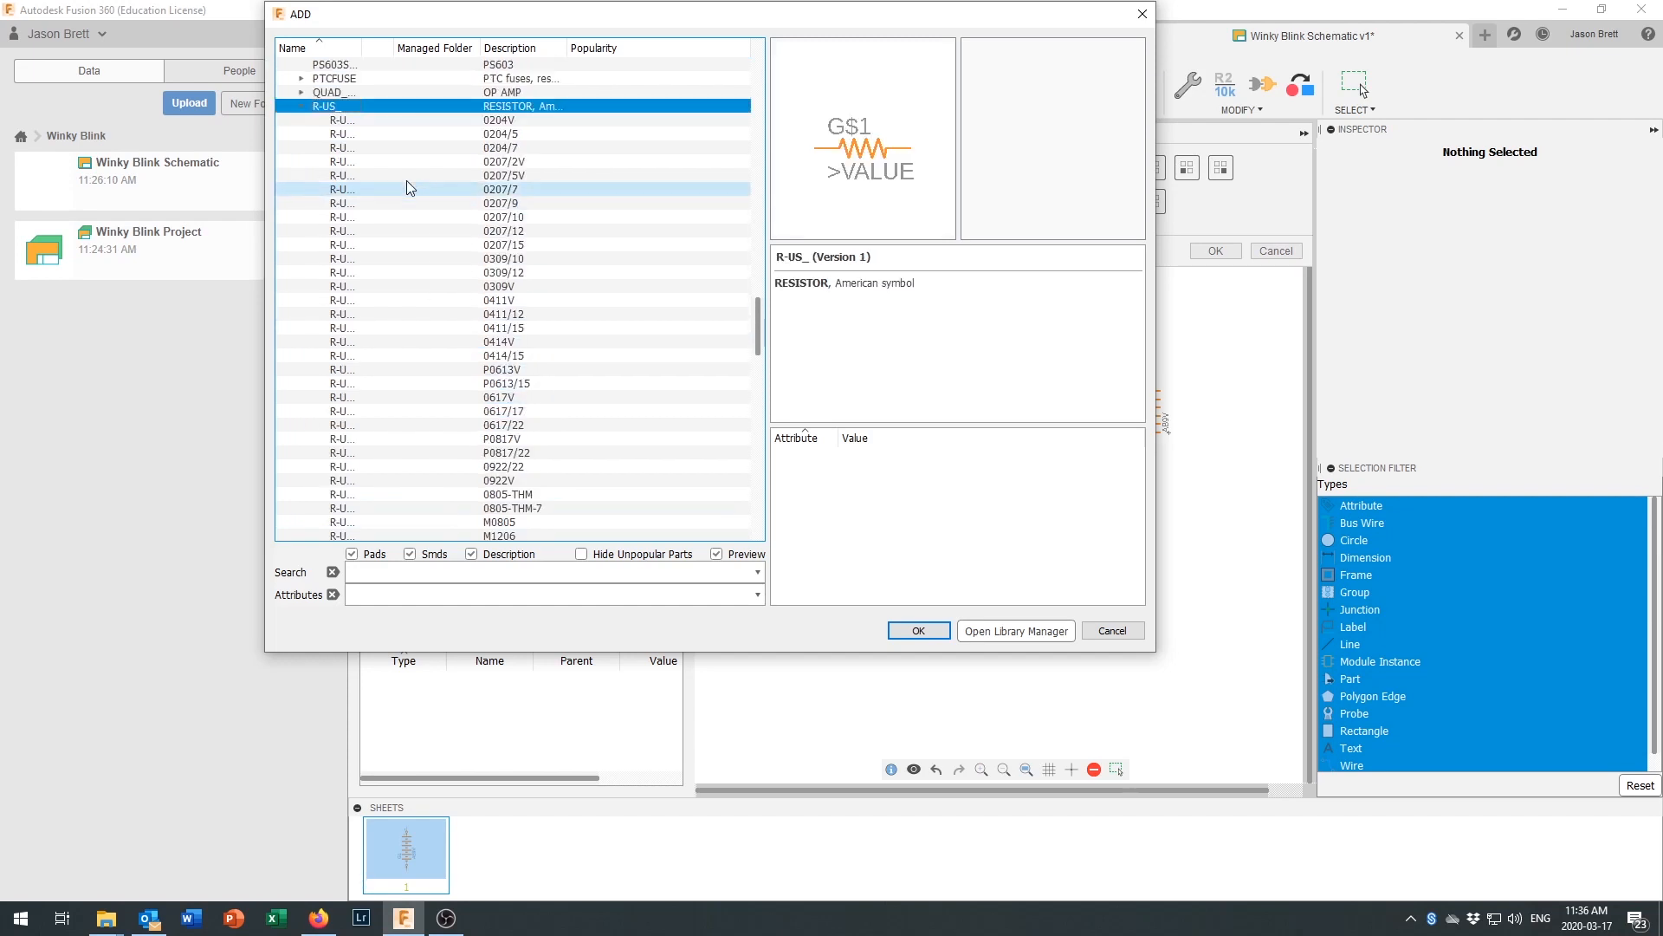
left_click(382, 123)
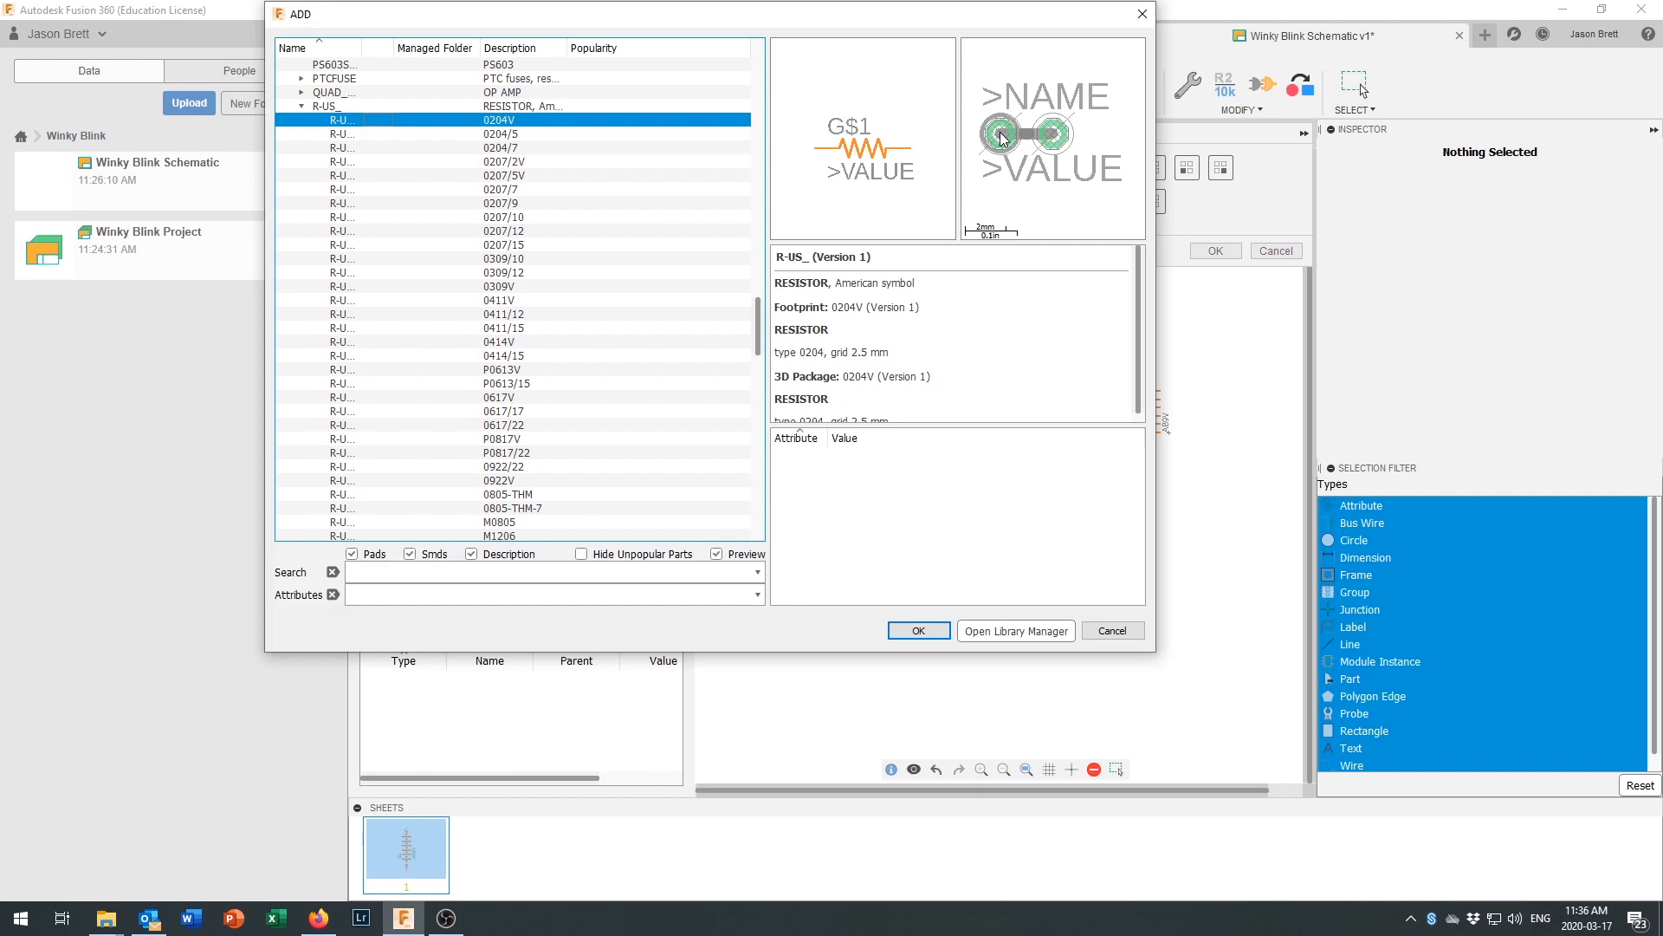
left_click(509, 135)
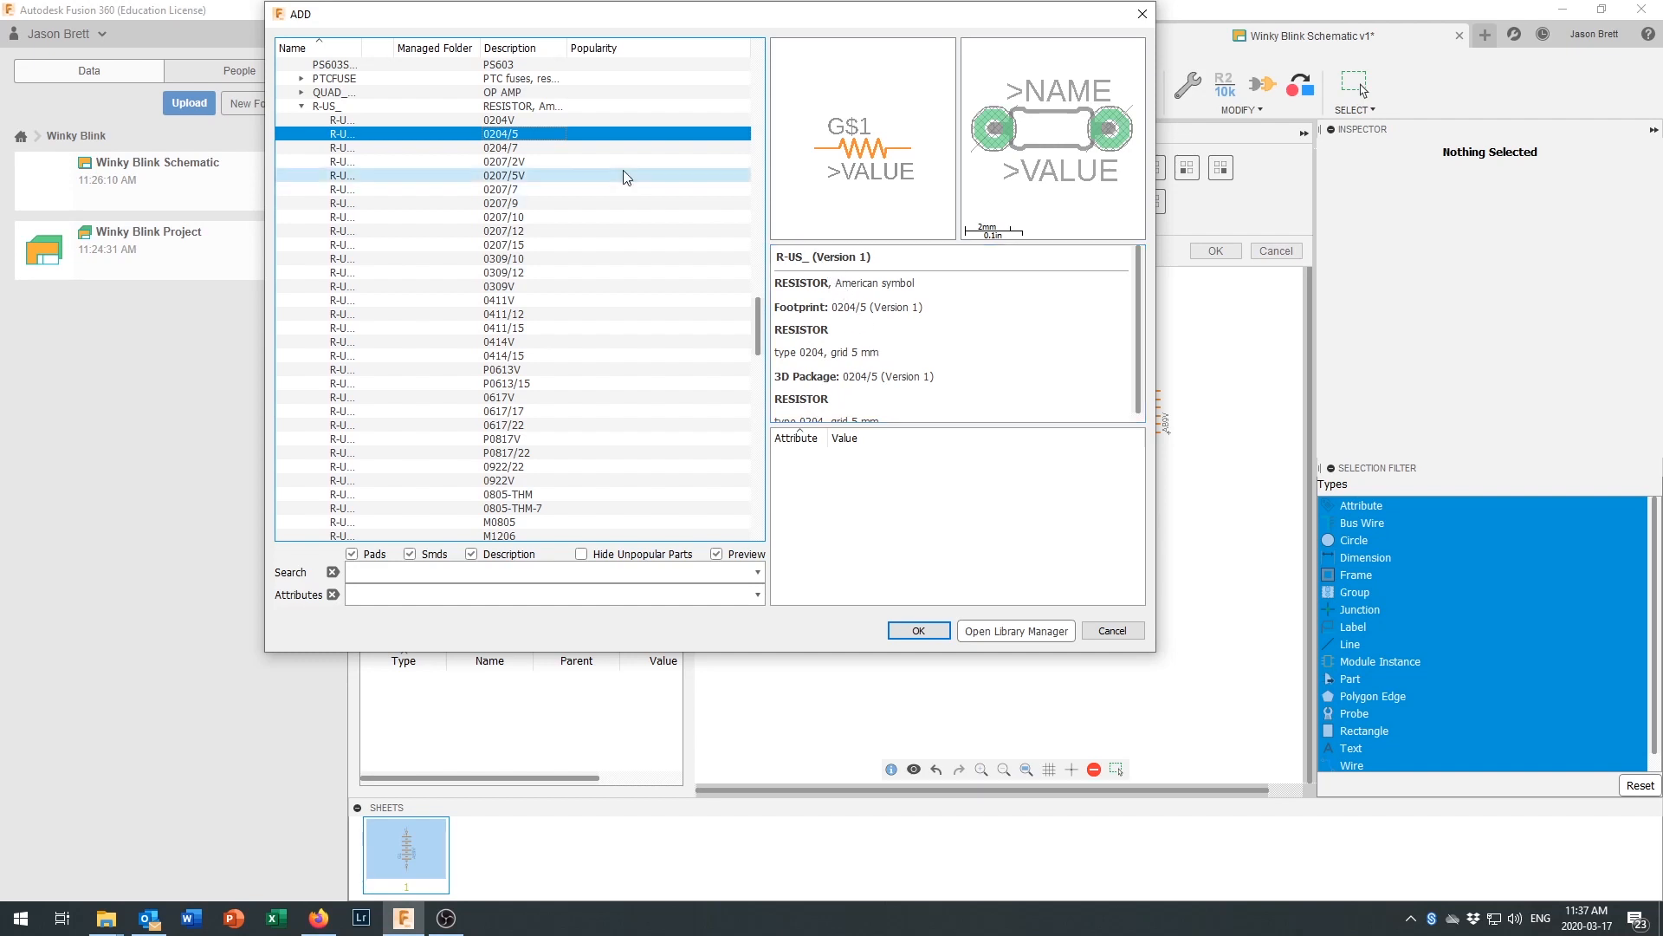
left_click(511, 148)
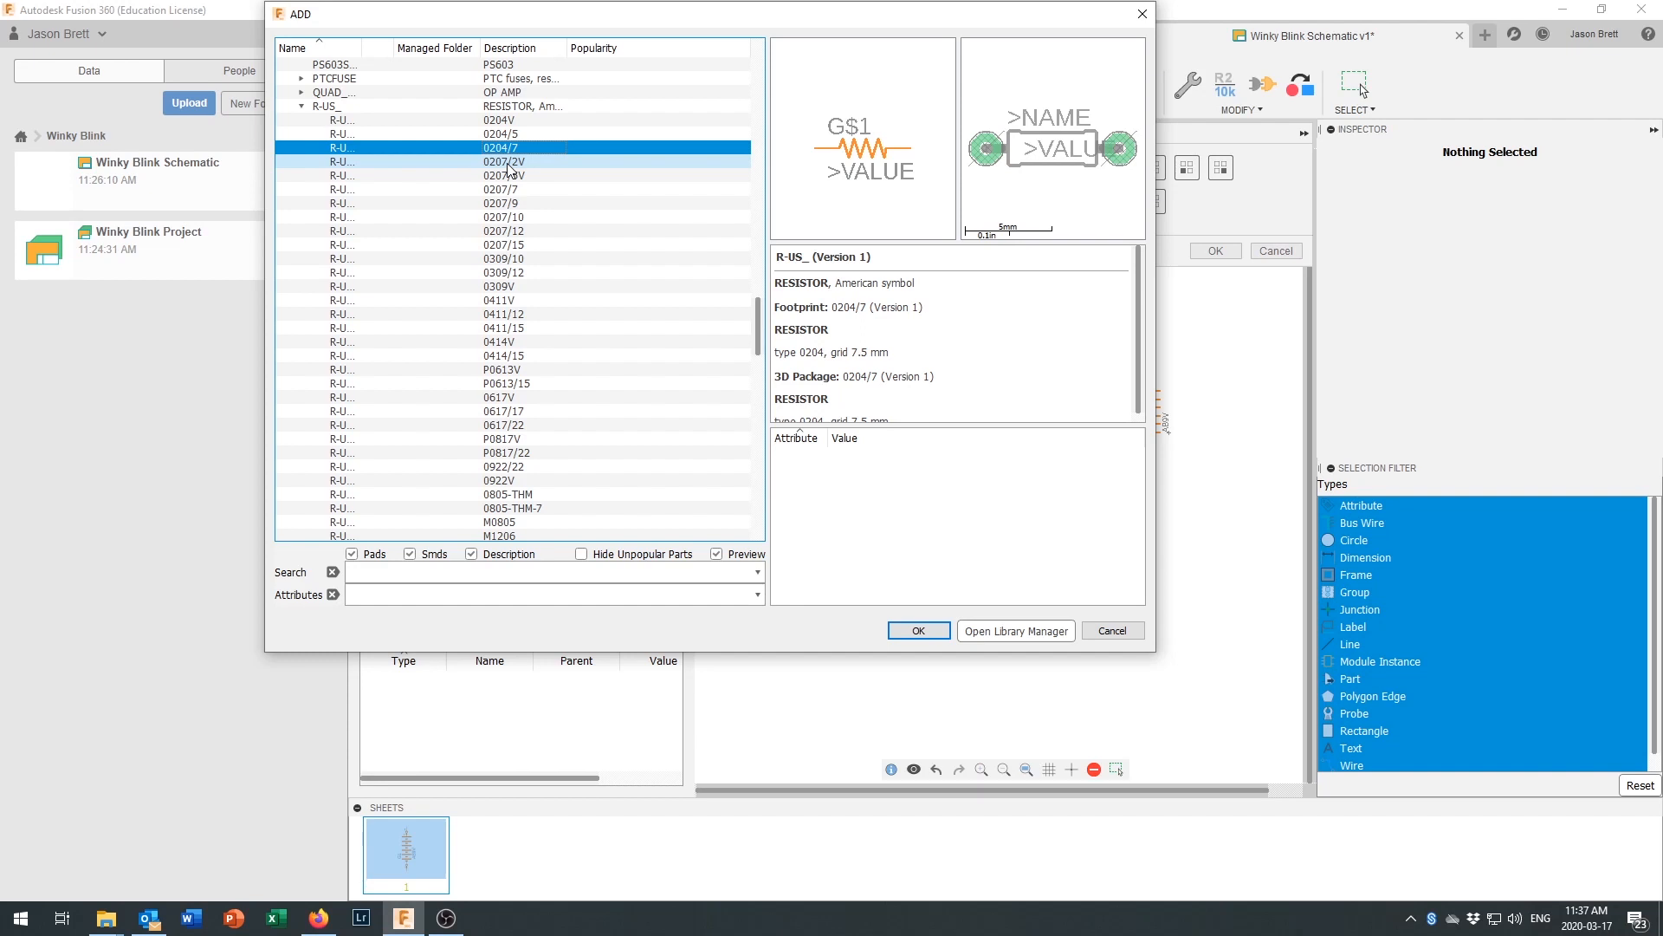
left_click(510, 162)
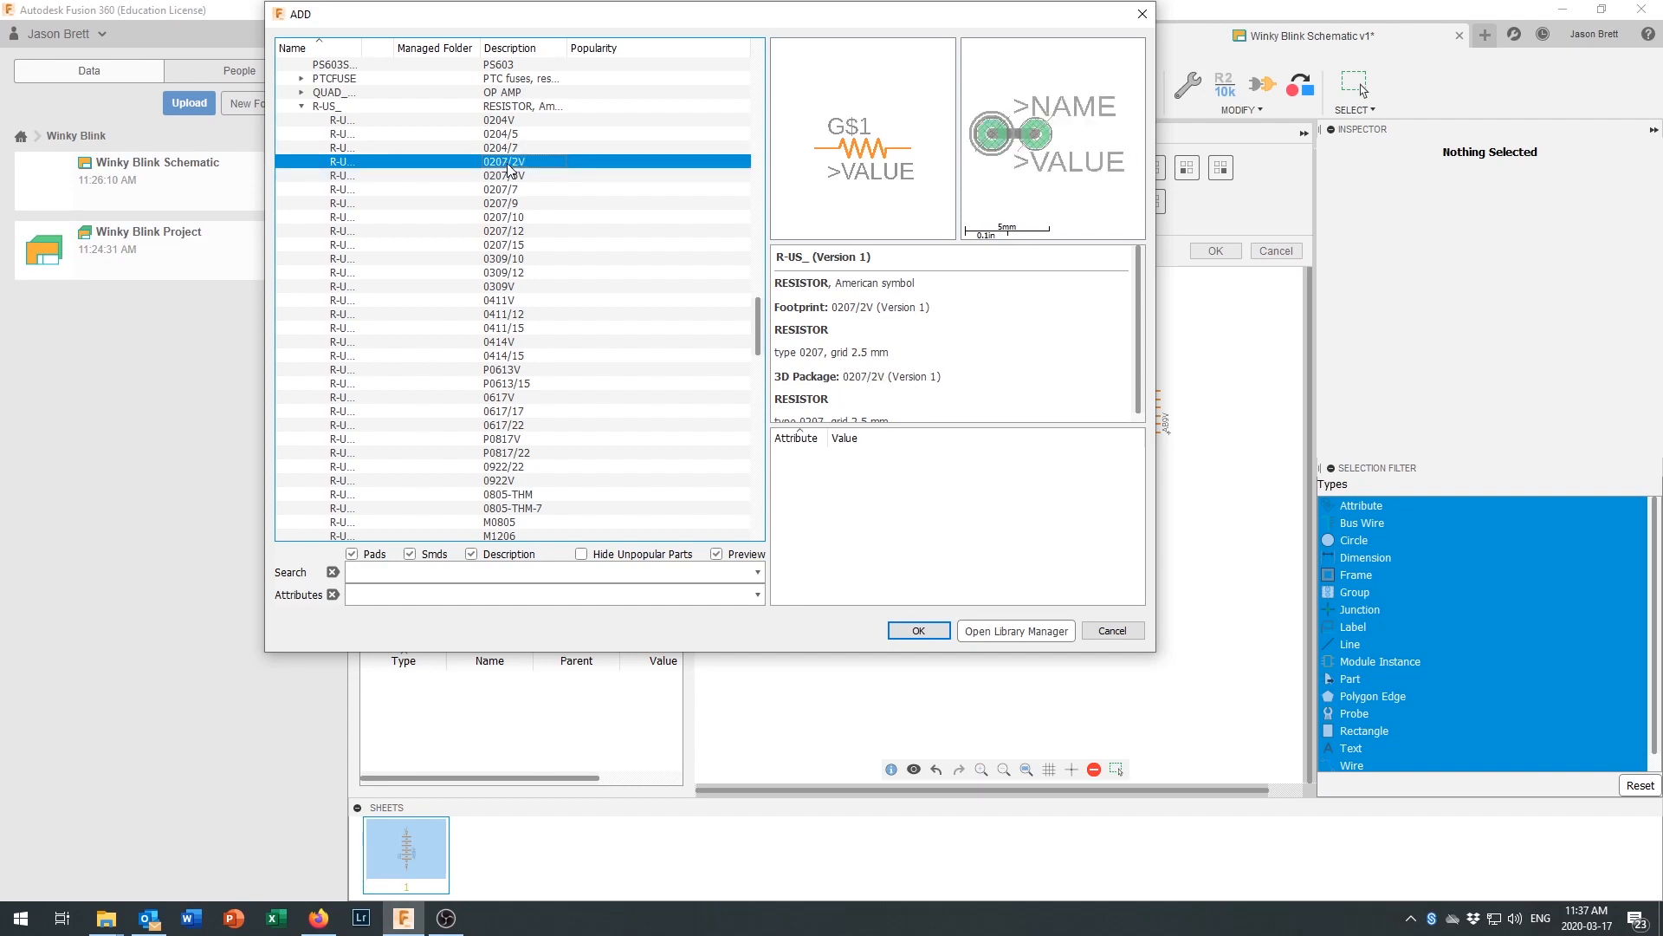
left_click(510, 177)
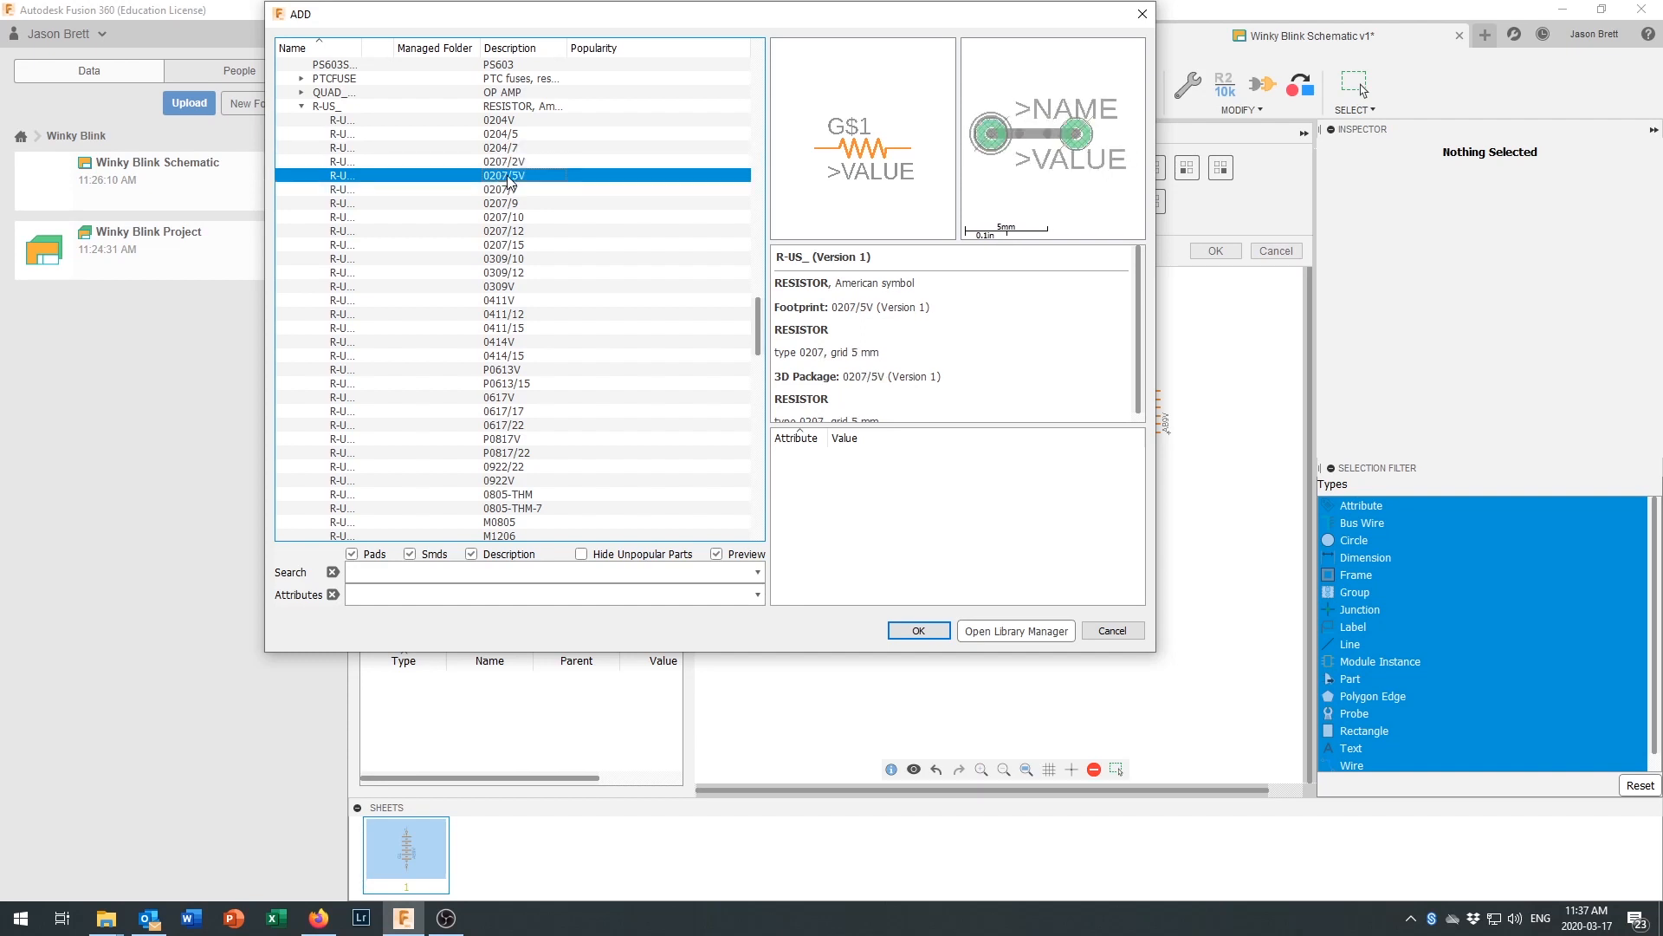
left_click(506, 190)
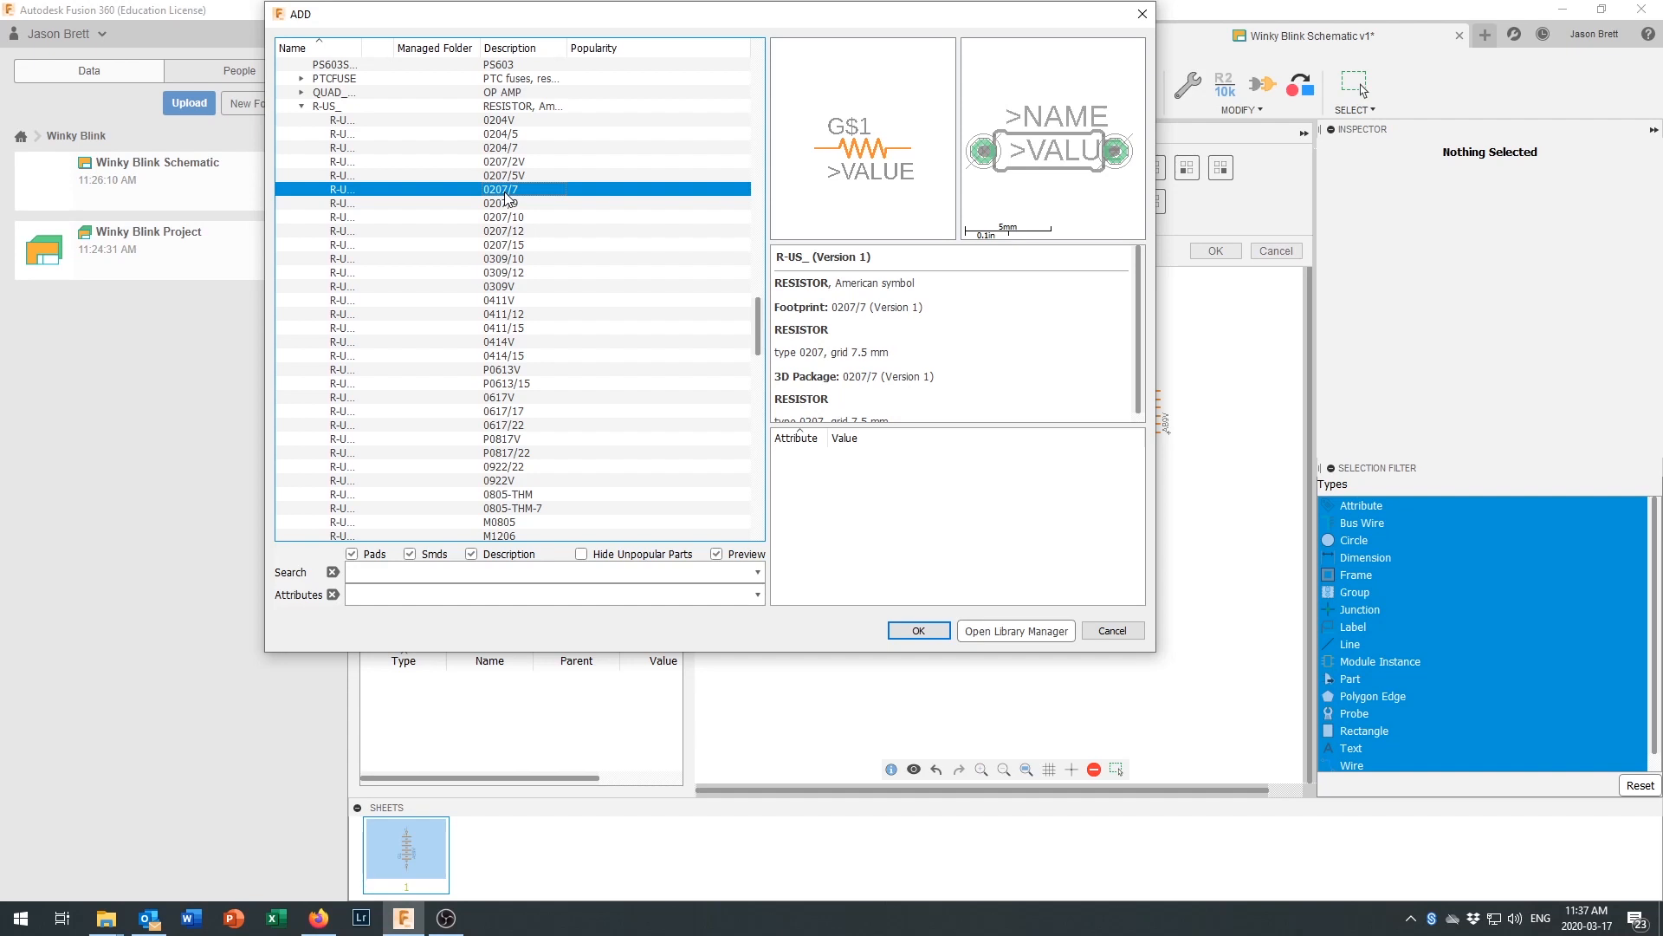
left_click(515, 204)
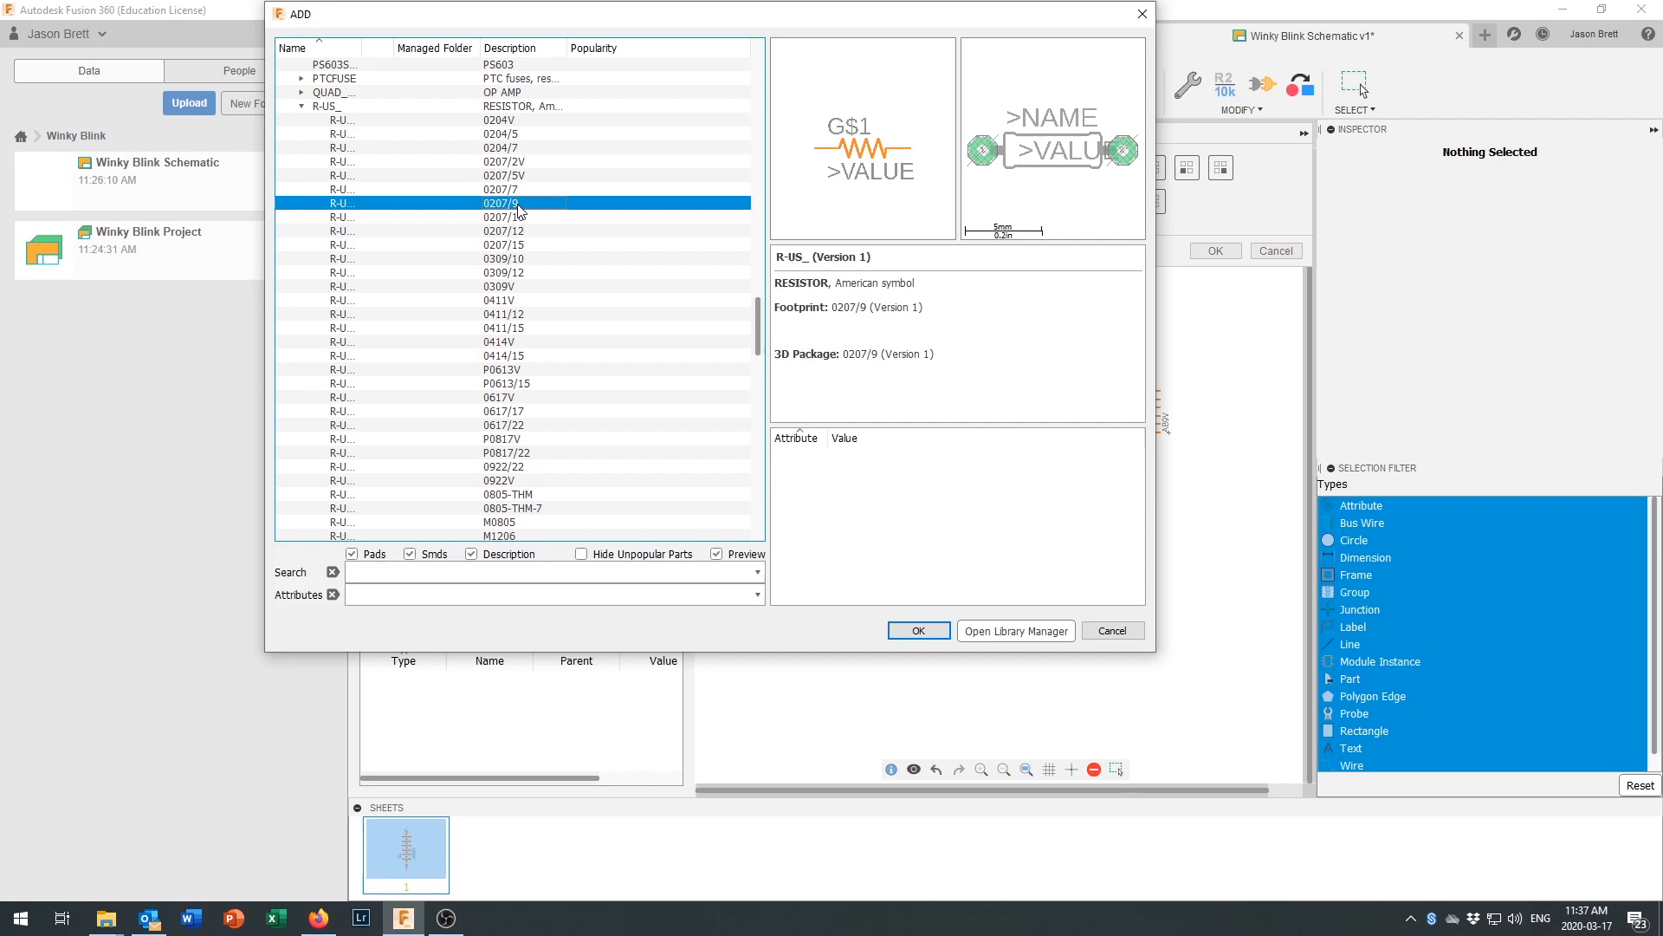
Step: Place four 0207/9 resistors, rotated a quarter turn, at about (2.8 3.0), (1.7 3.0), (1.7 2.4) and (2.8 2.4) inch, and finish placing
left_click(921, 631)
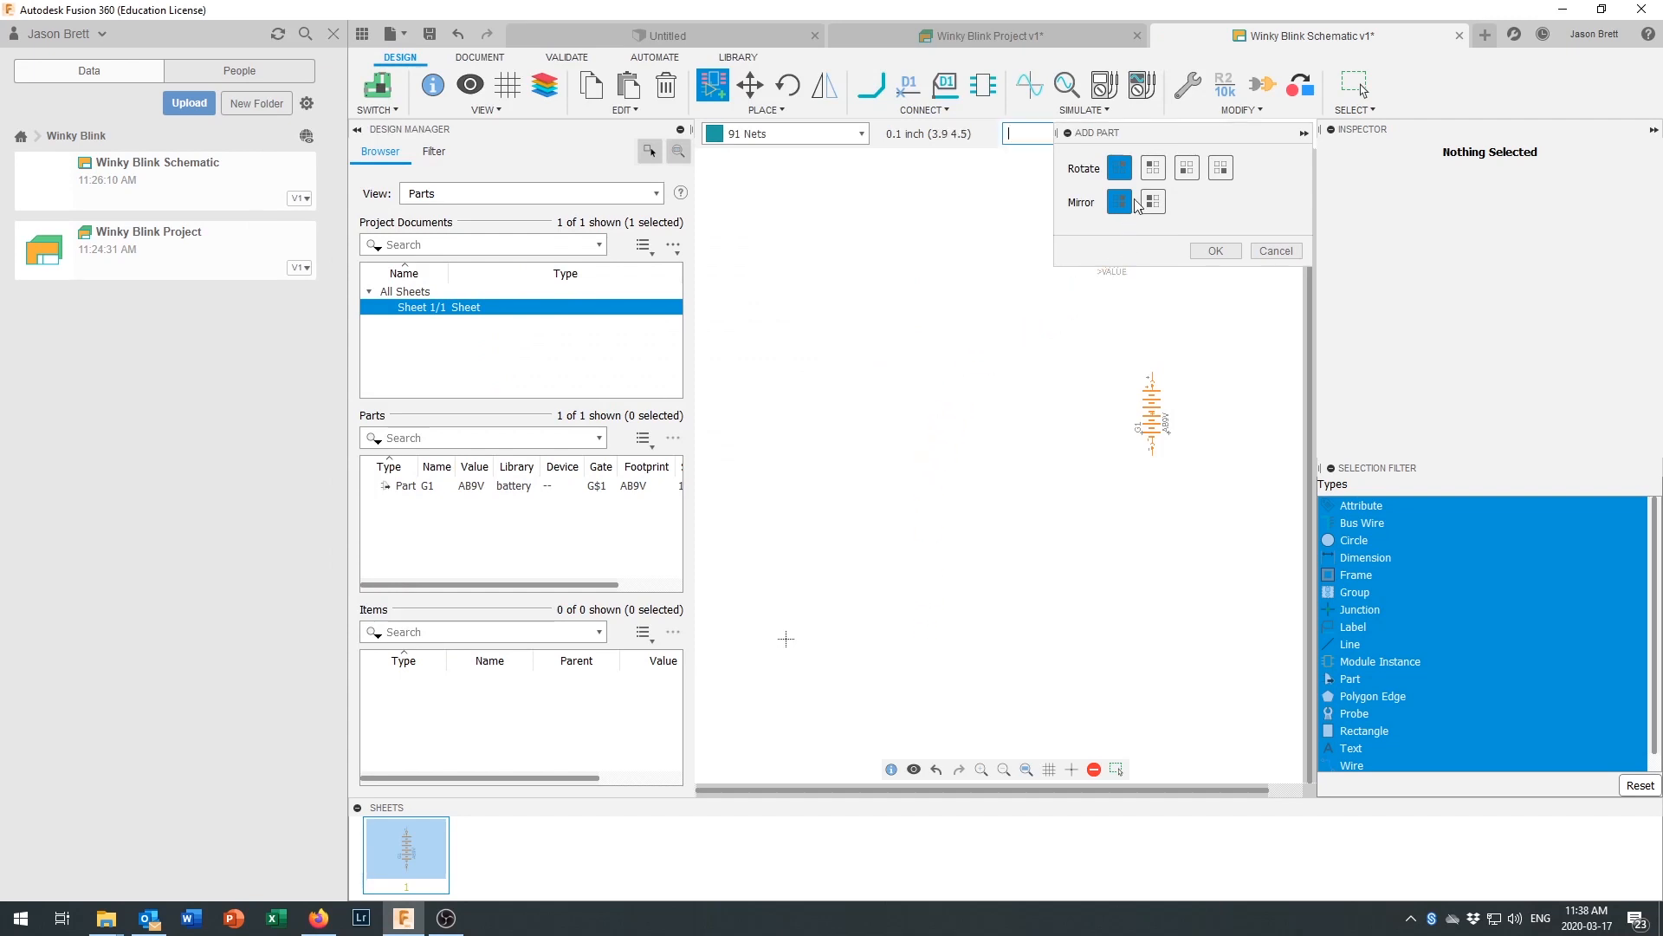
left_click(1153, 169)
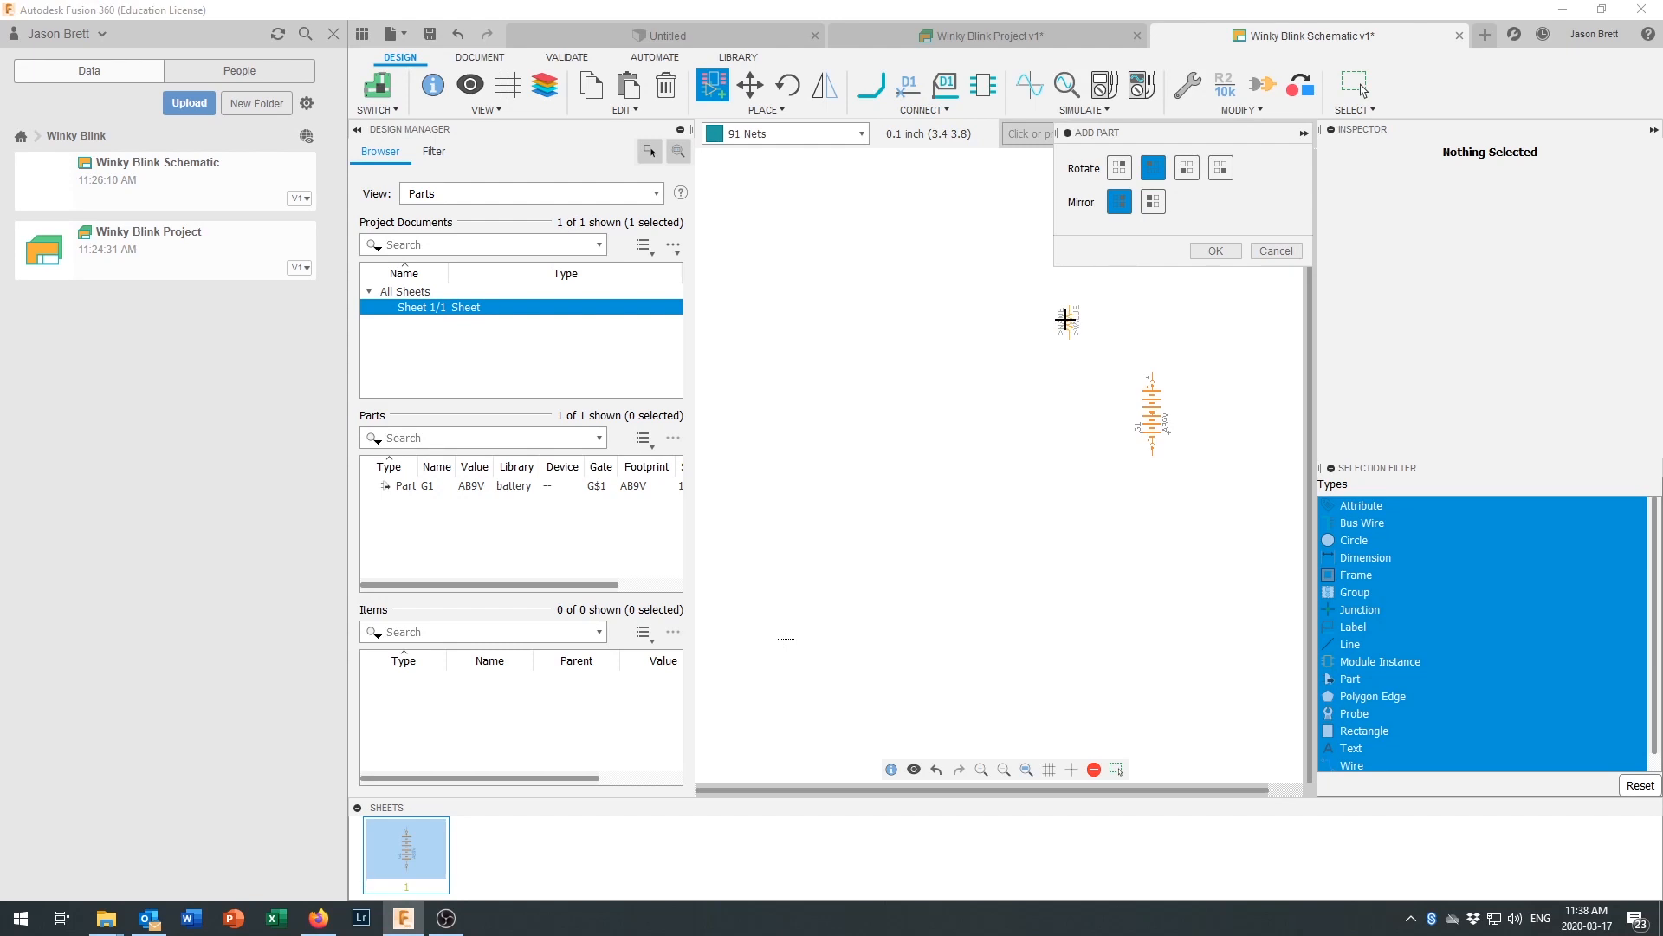
scroll(996, 342, "down", 1)
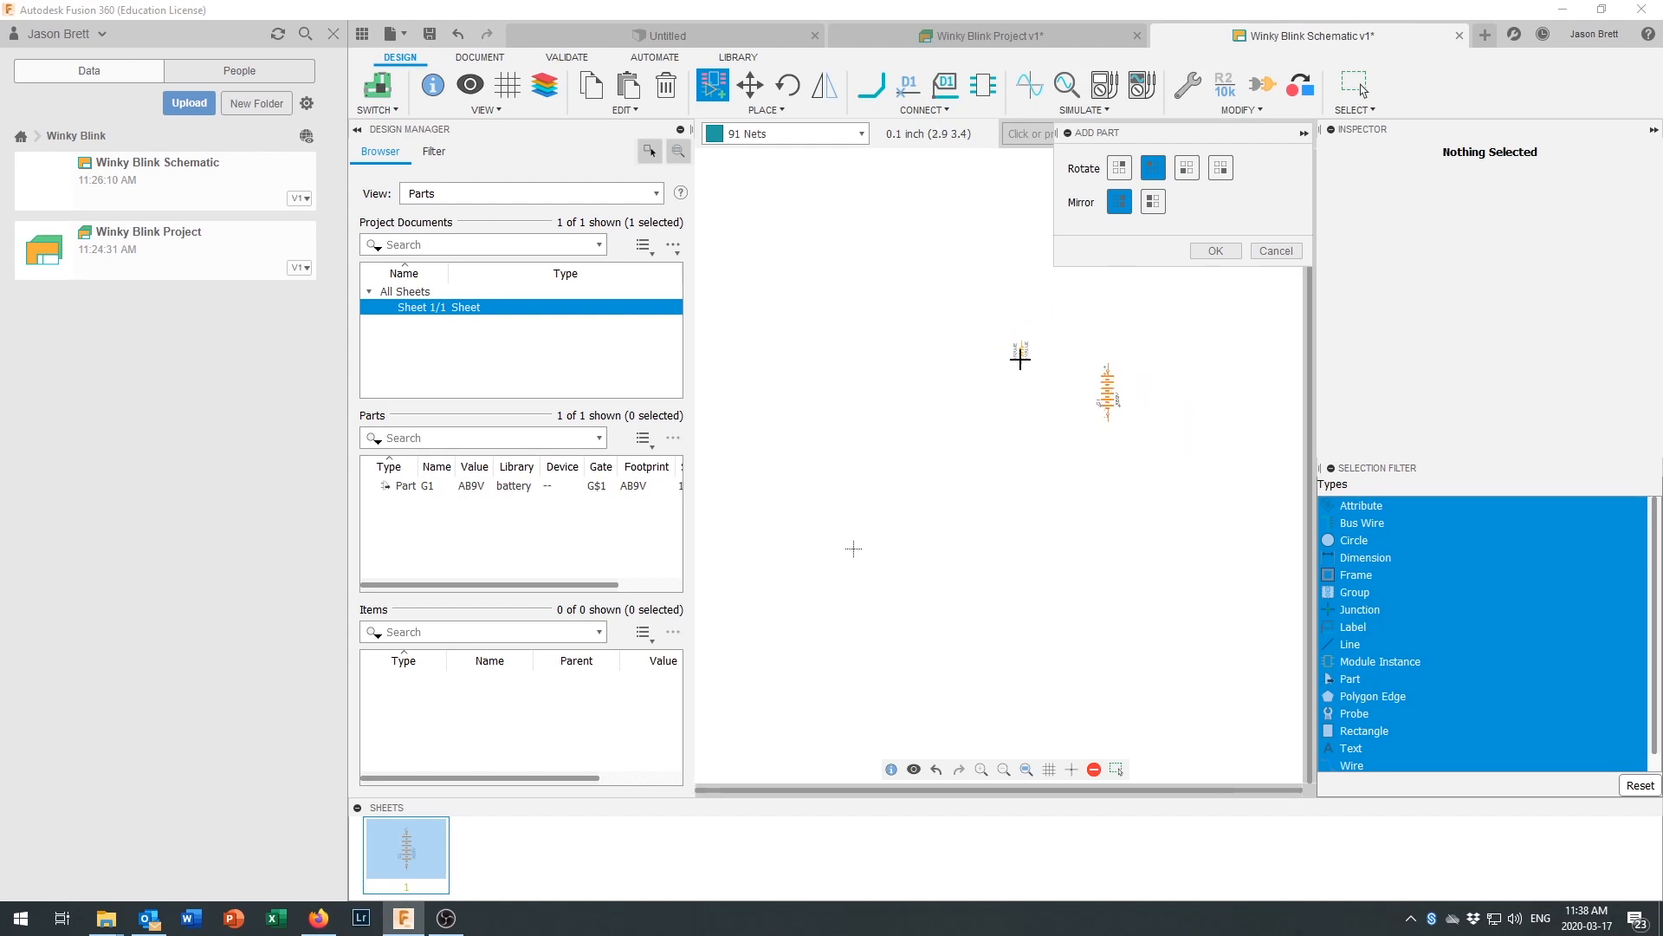
scroll(1037, 362, "up", 2)
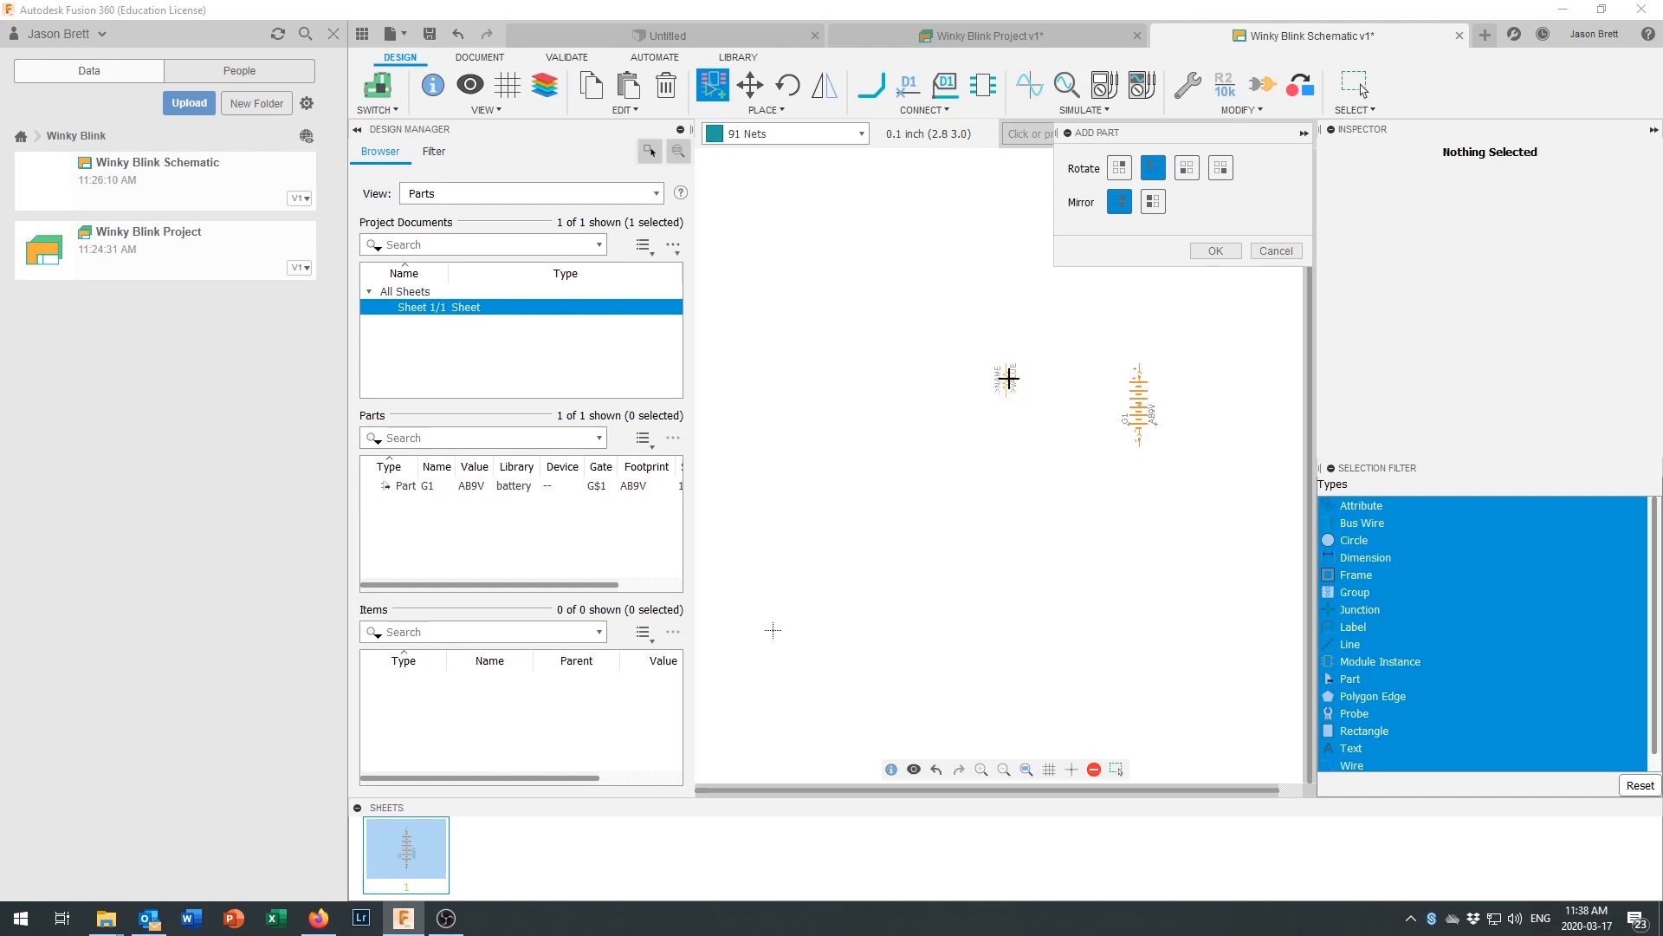
left_click(1009, 379)
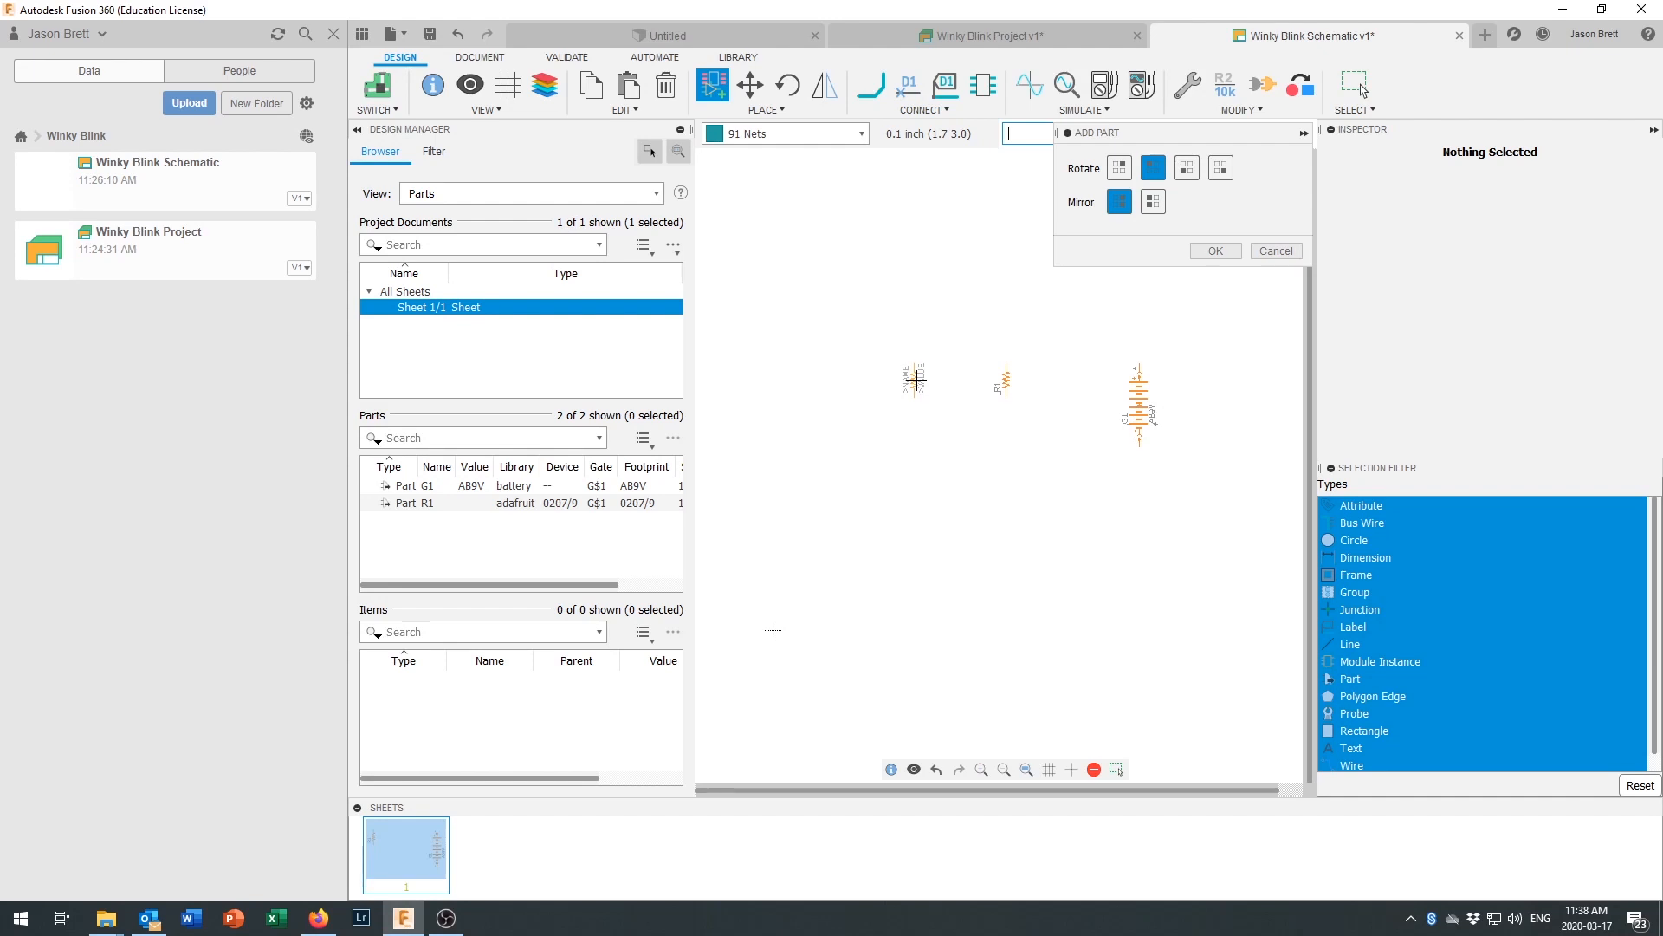
left_click(916, 378)
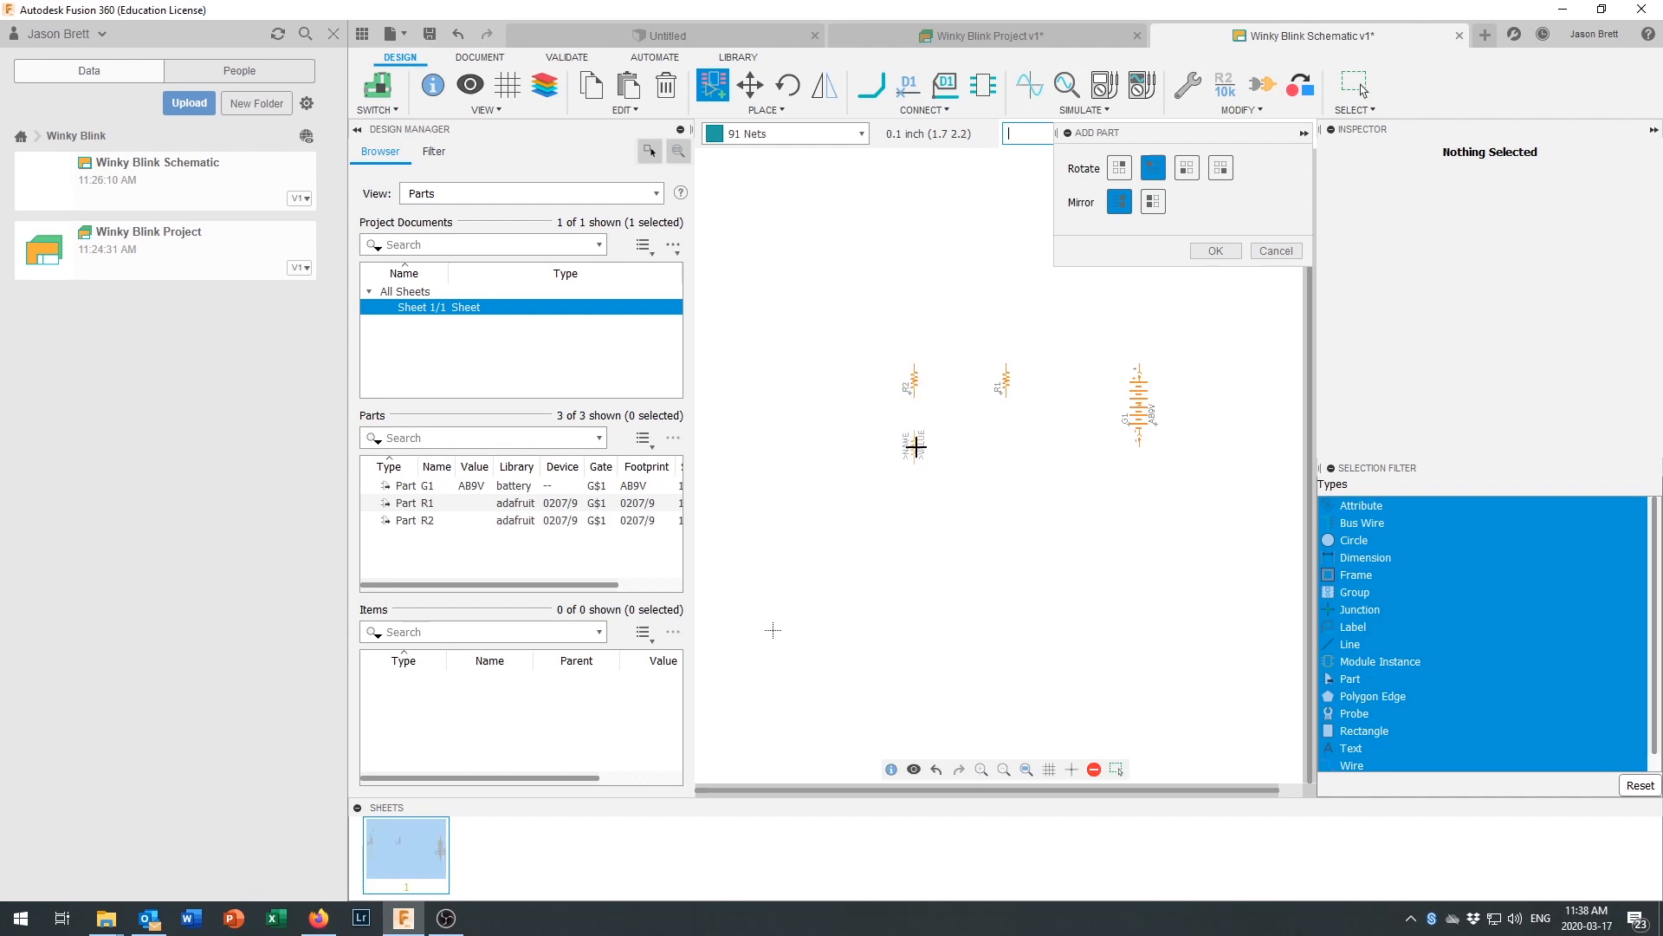
left_click(915, 428)
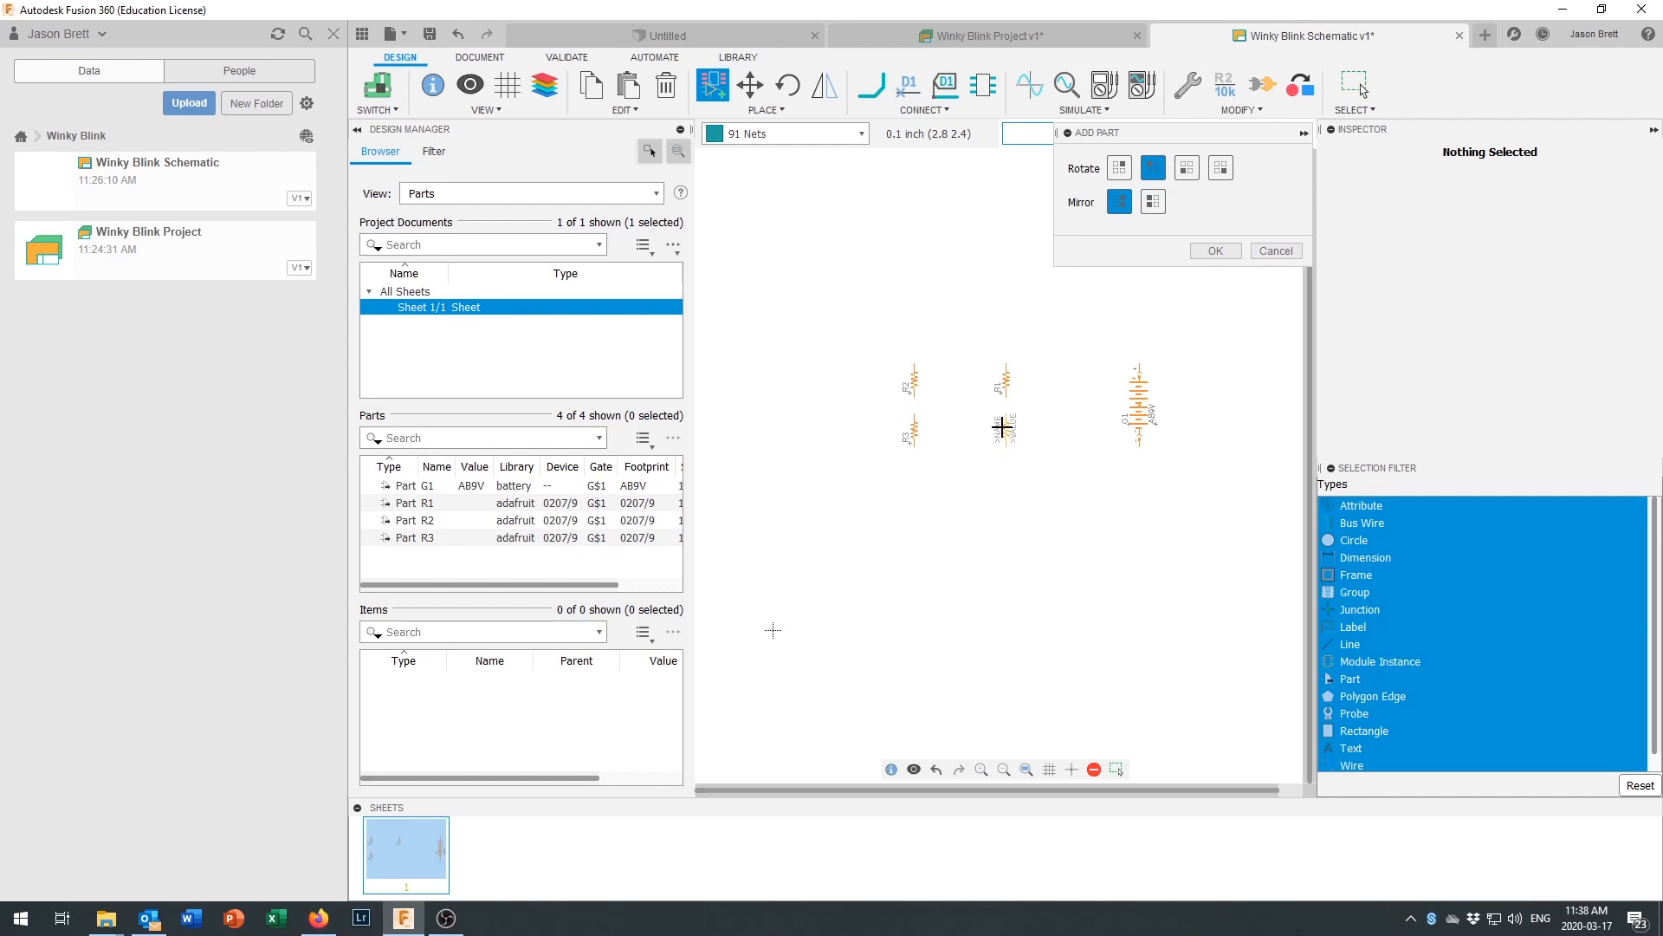
left_click(1003, 428)
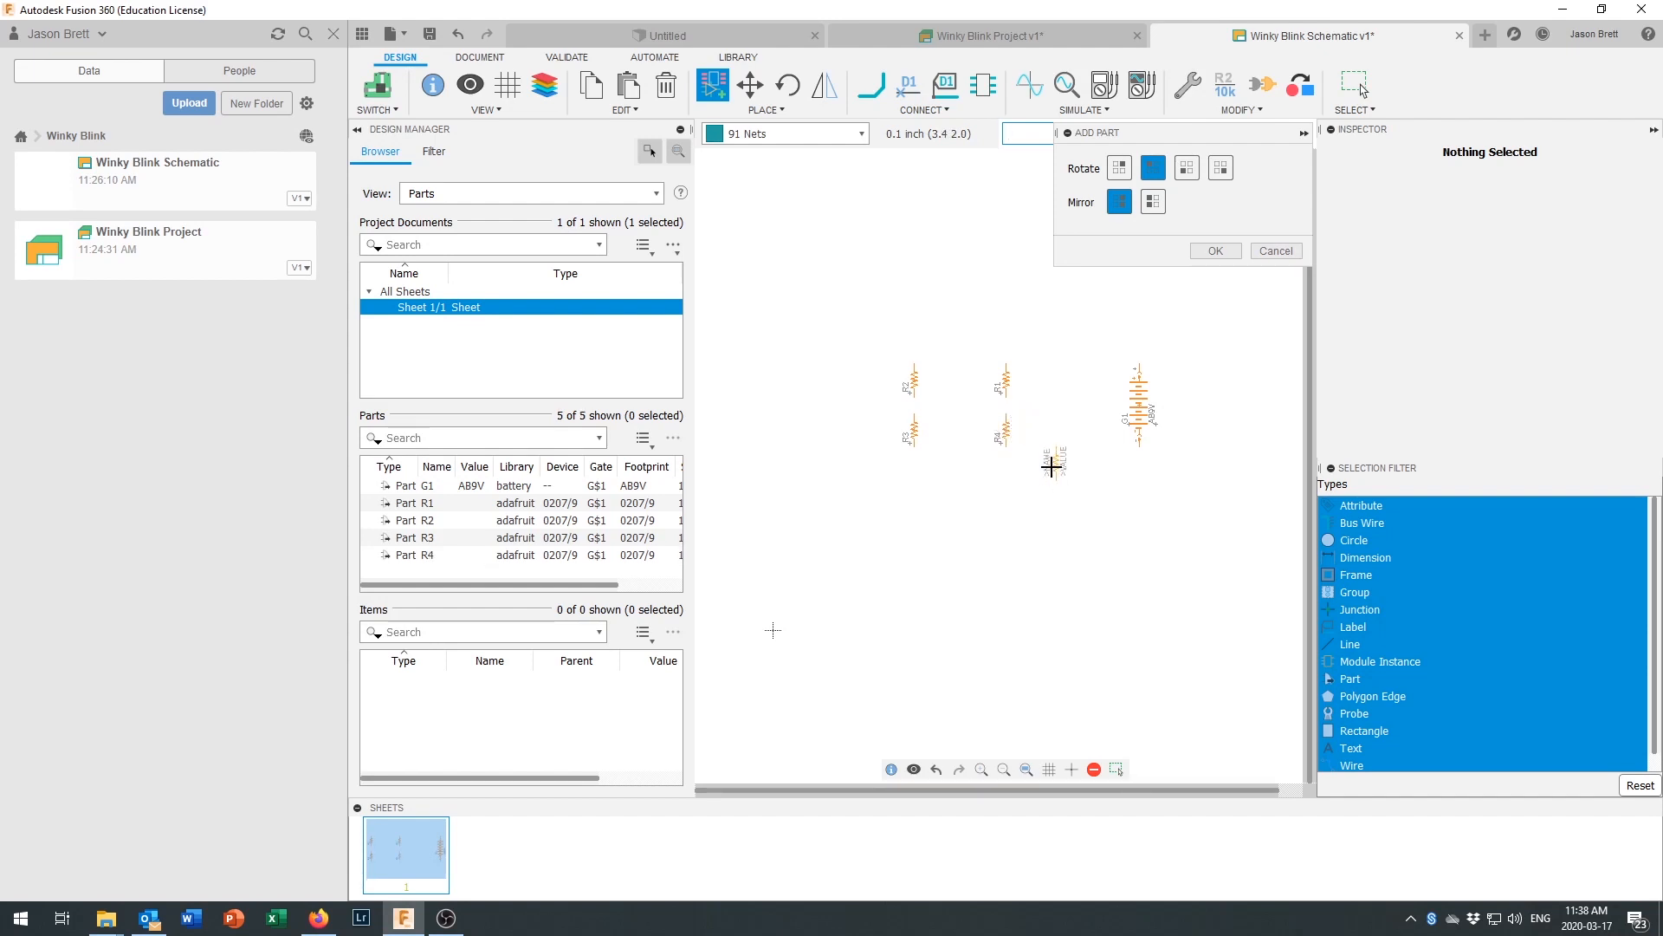
left_click(1213, 250)
scroll(1026, 417, "up", 2)
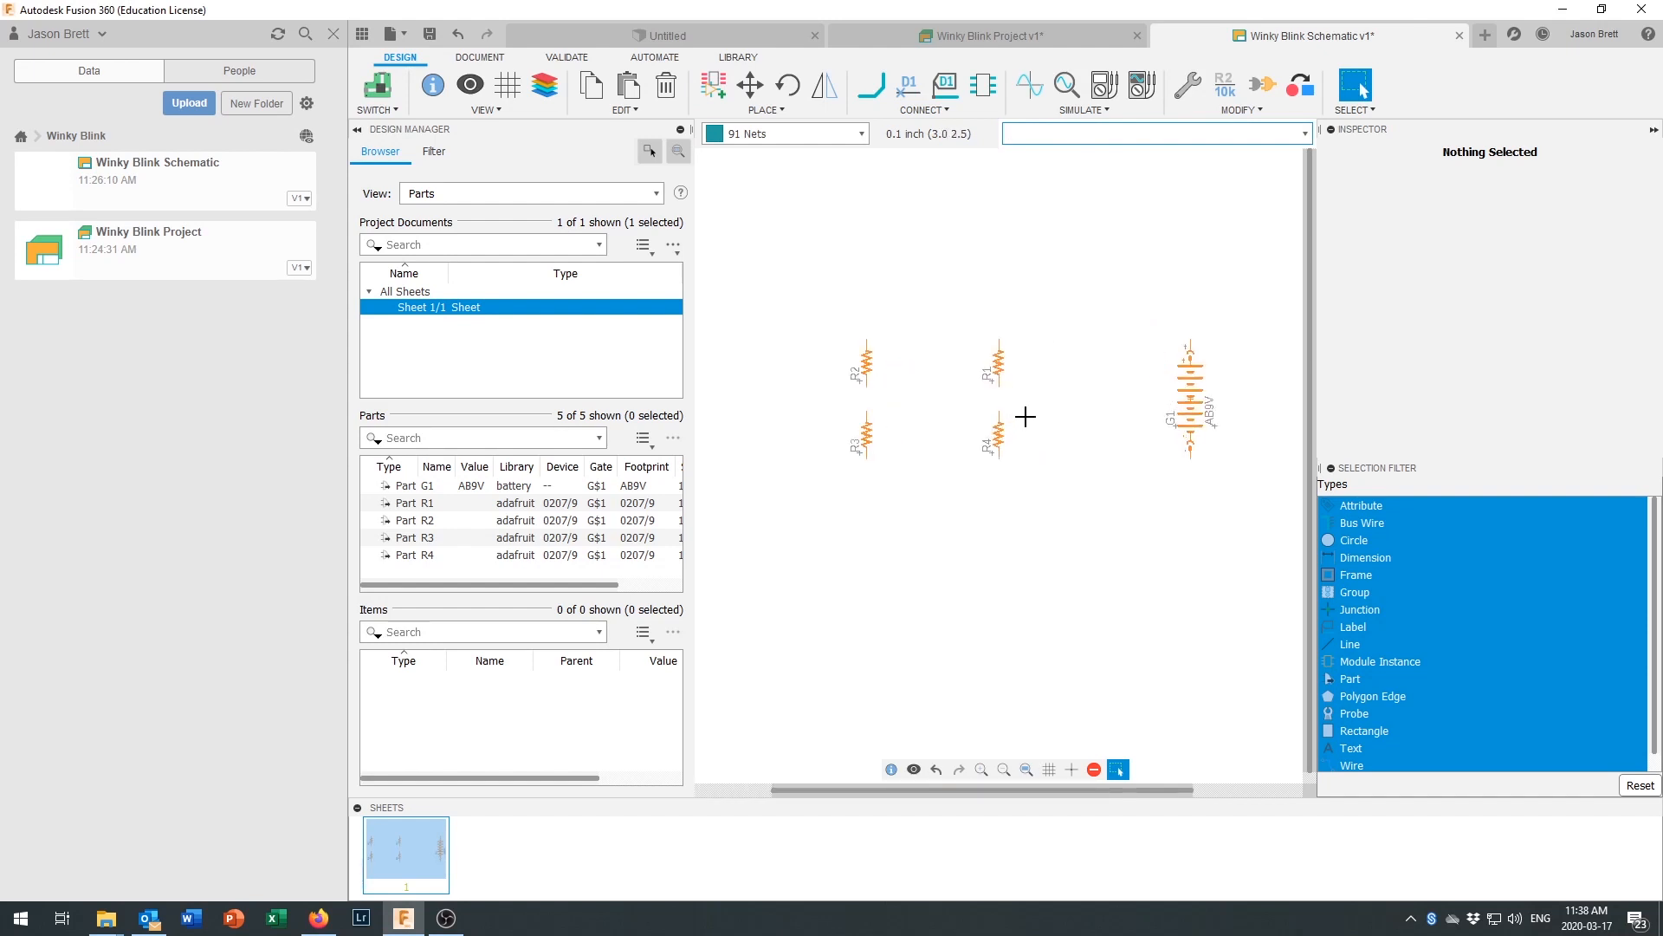
scroll(1026, 417, "up", 1)
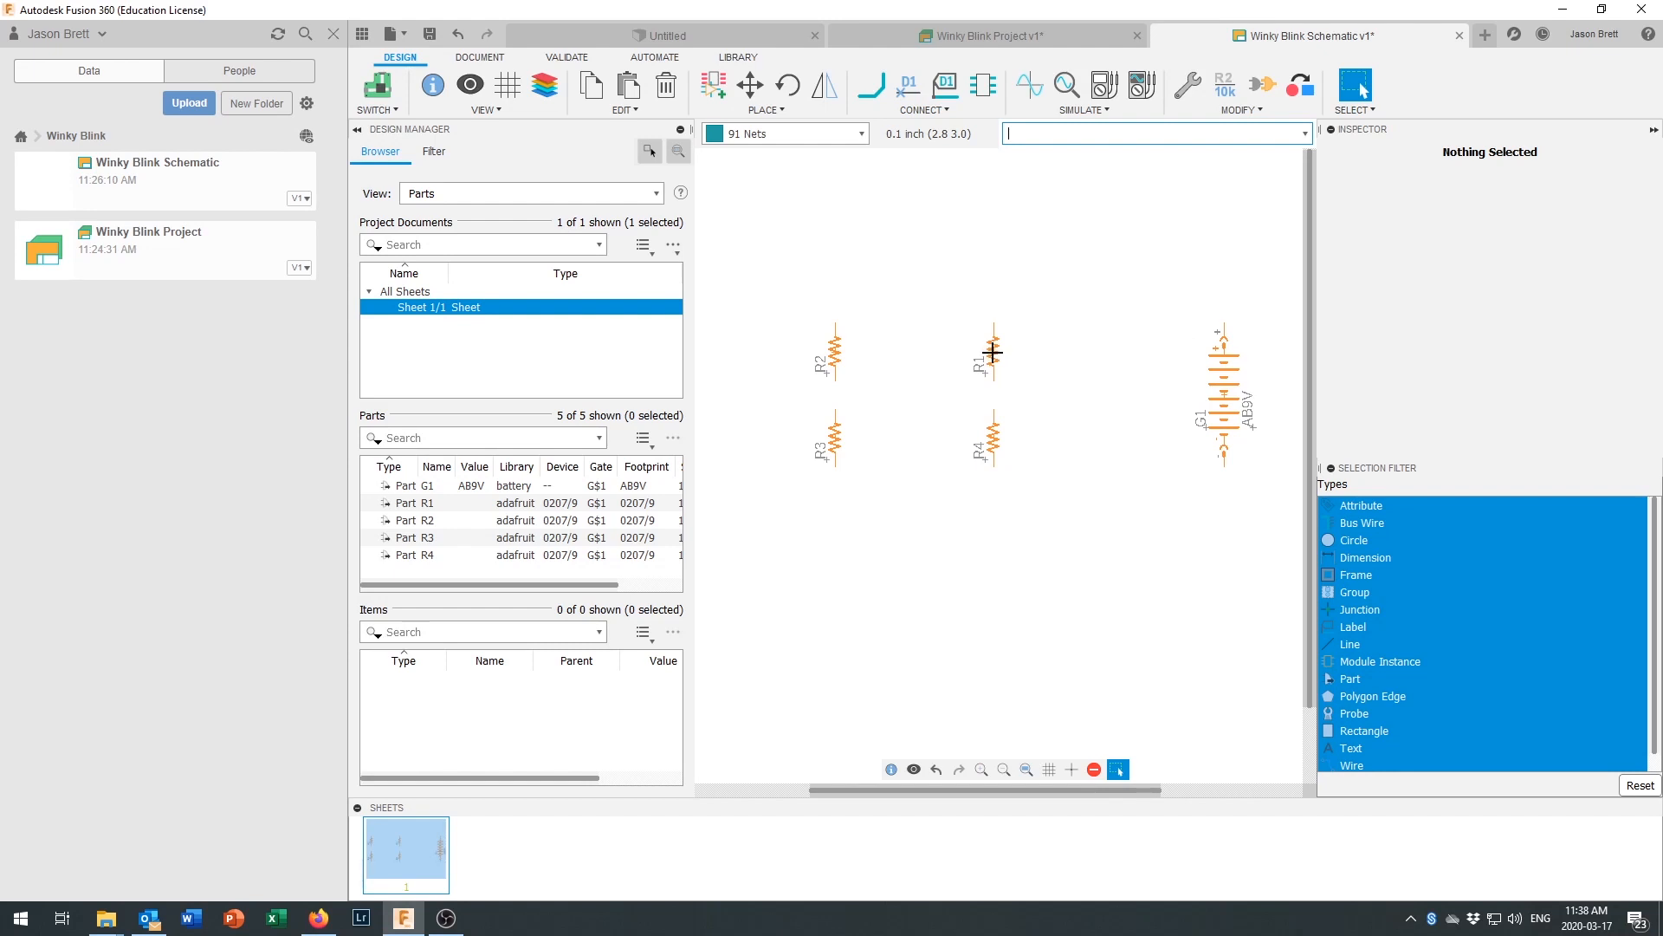
left_click(750, 86)
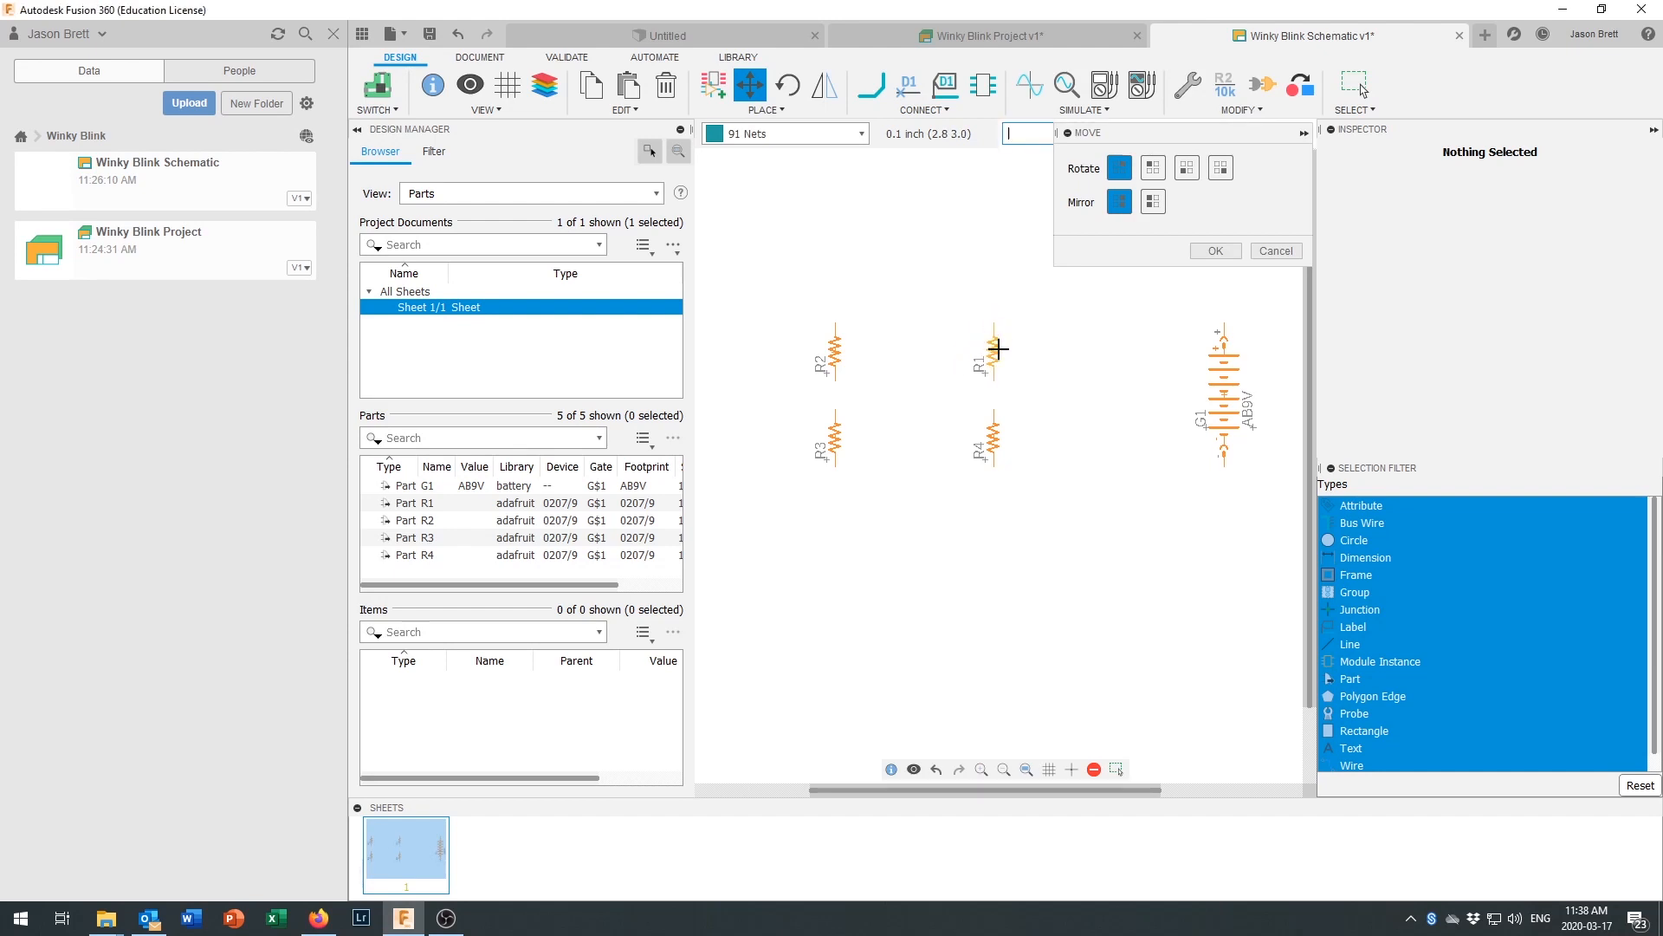
left_click(1215, 251)
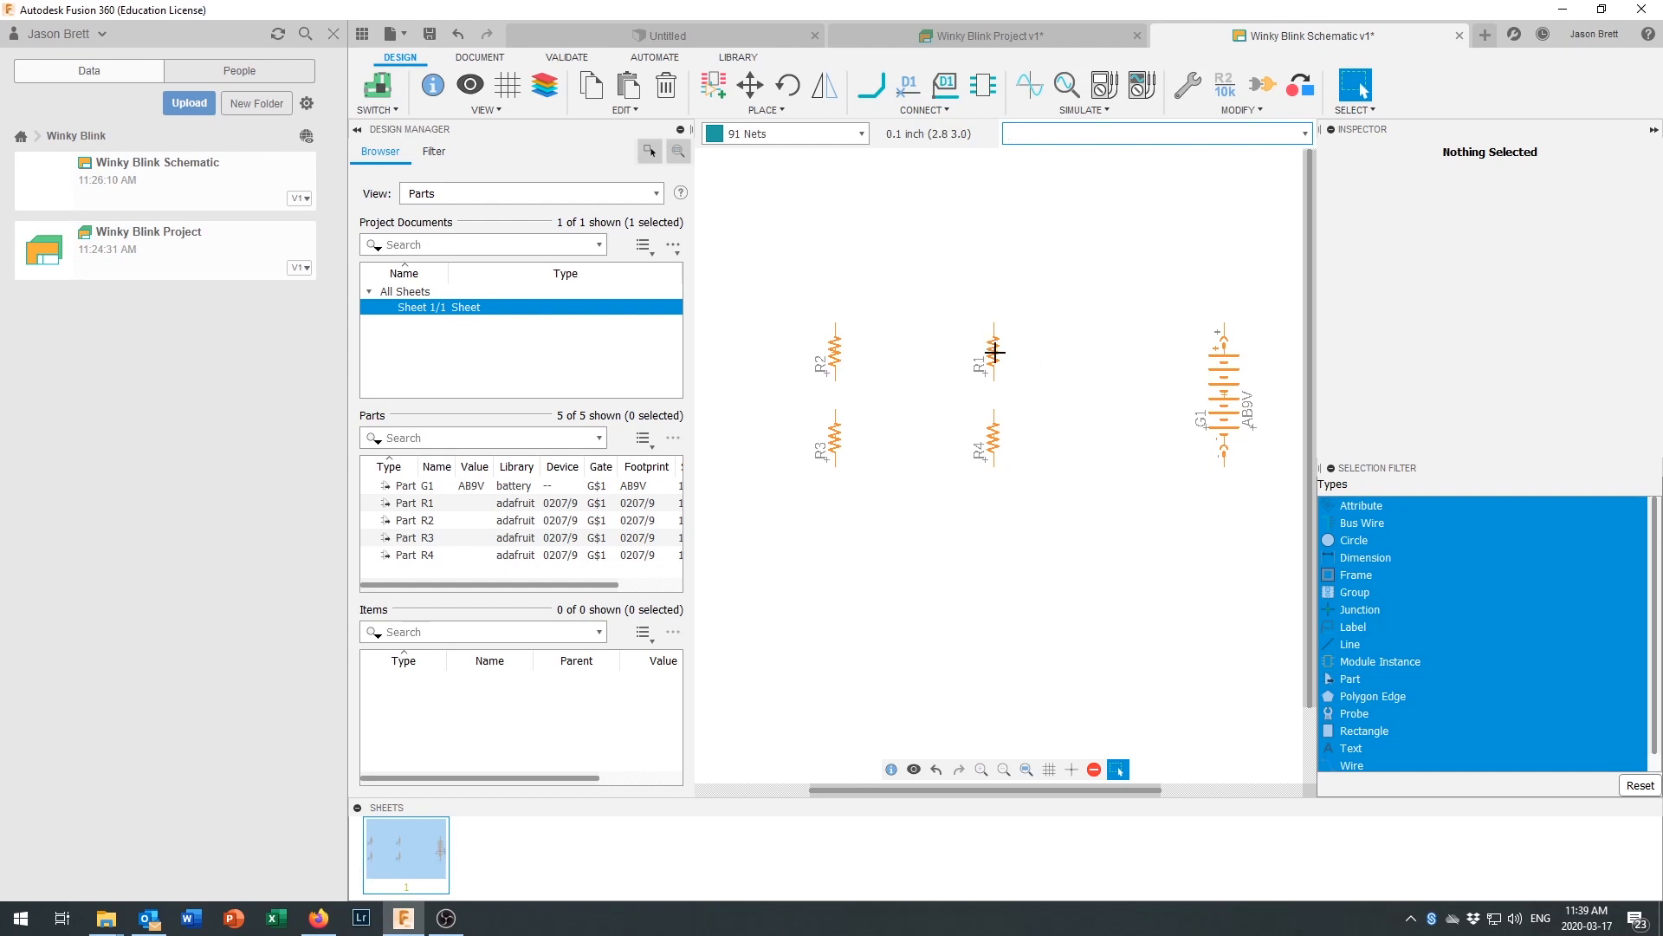
scroll(995, 353, "down", 2)
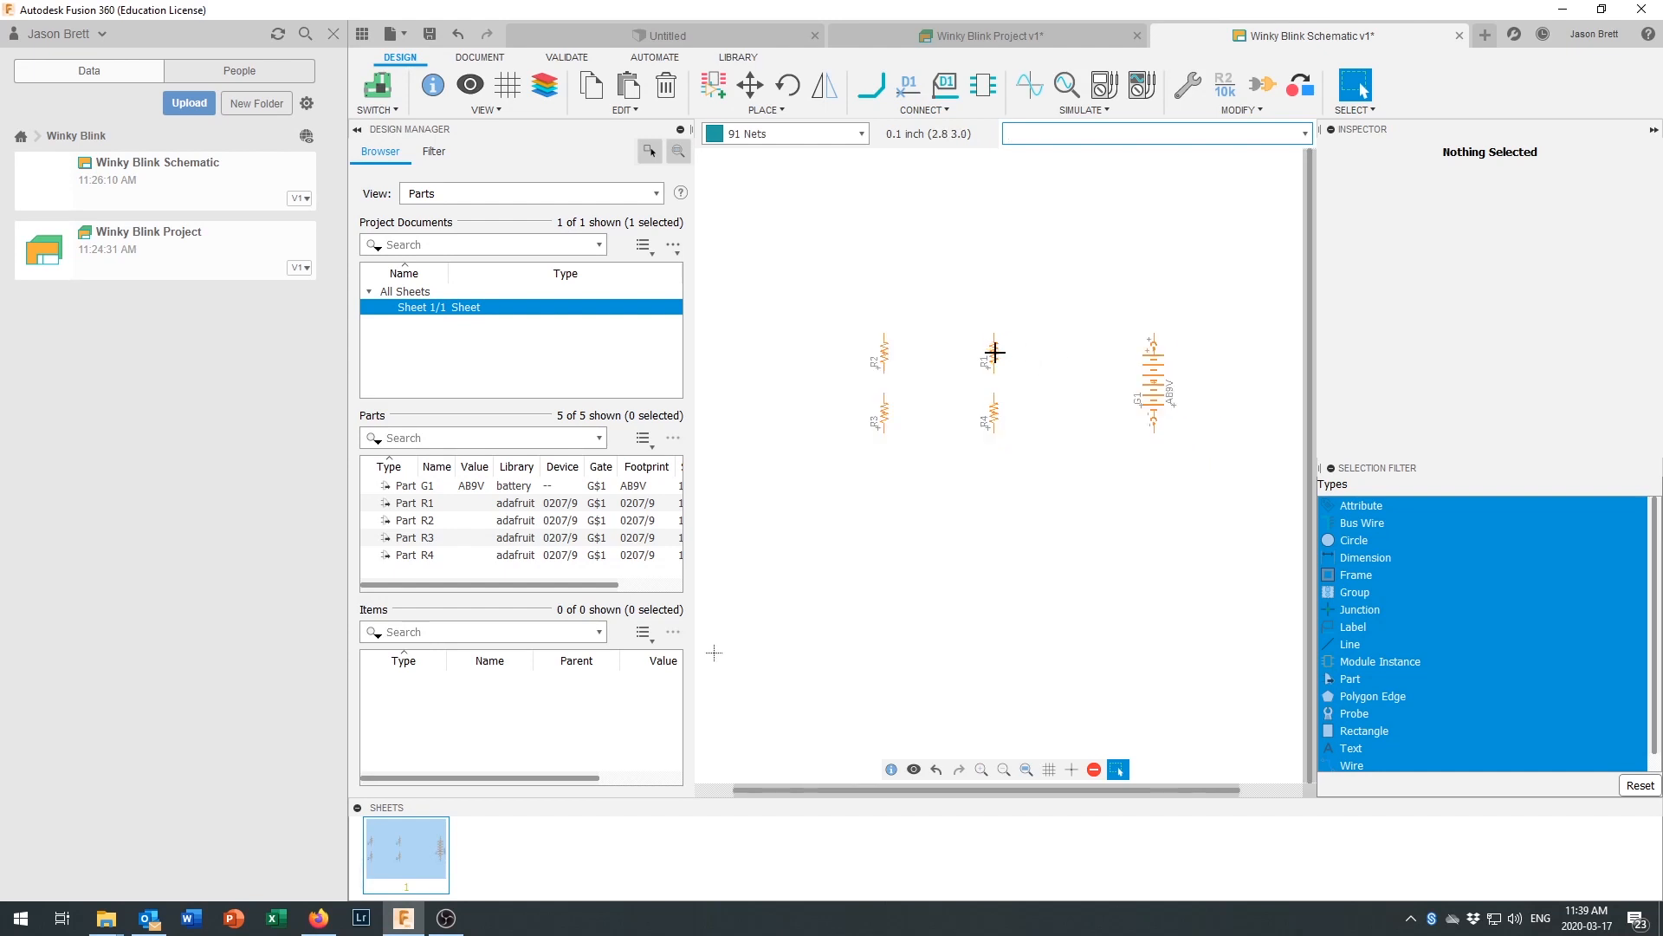
scroll(995, 352, "down", 1)
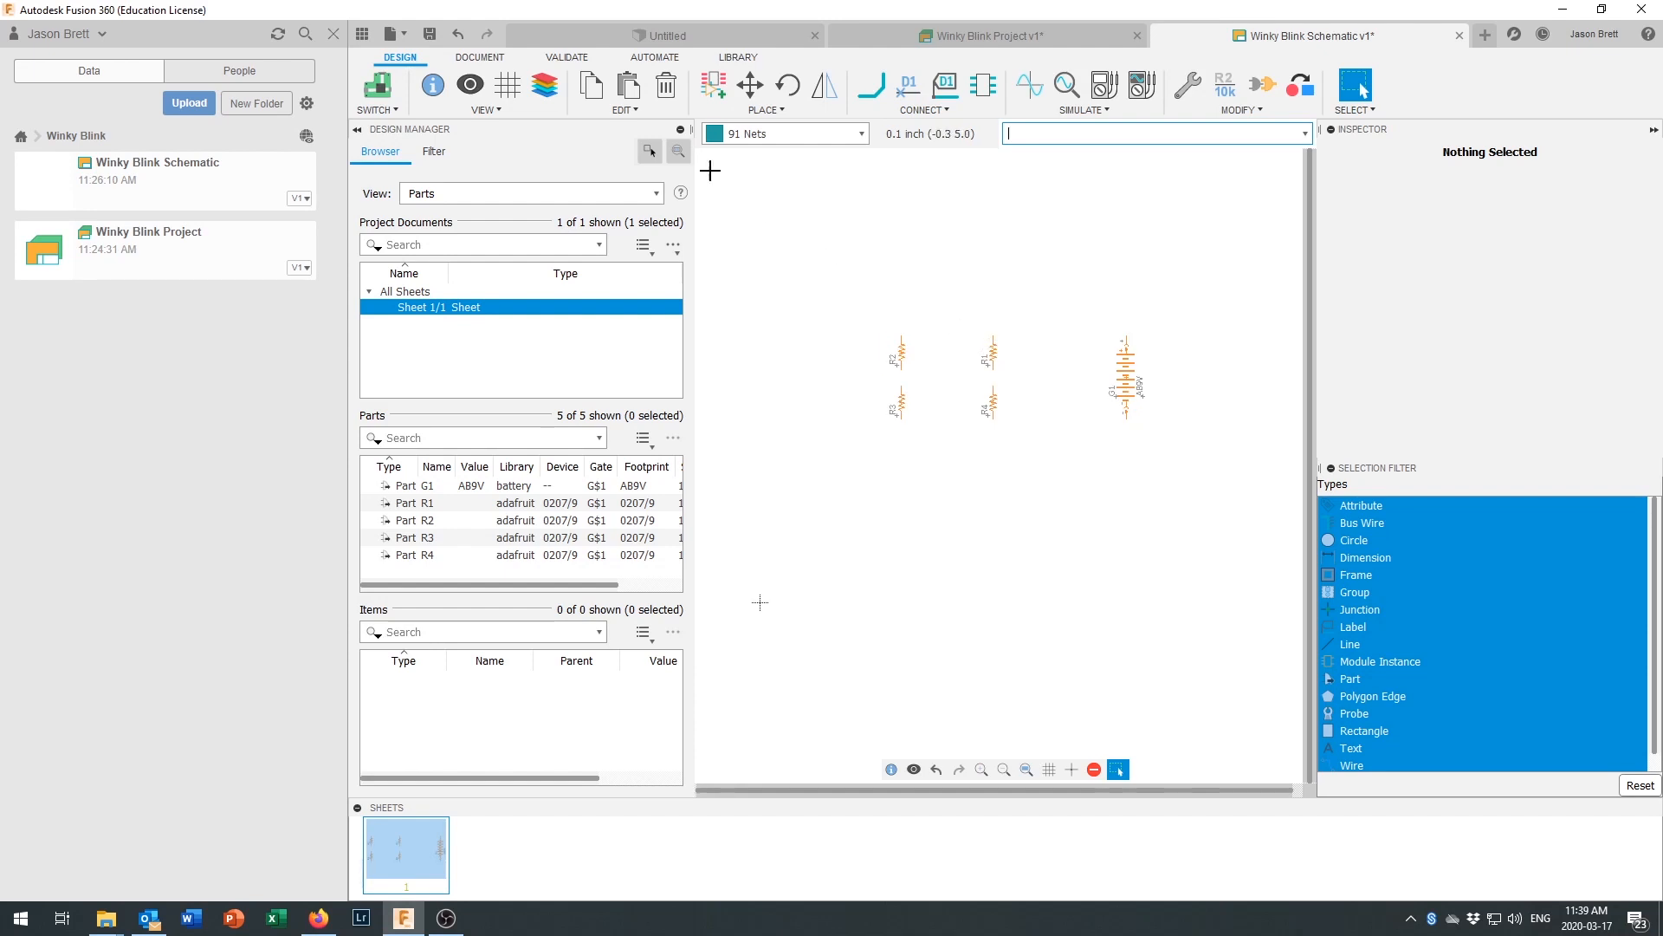
Step: Start adding another part and collapse the R-US_ resistor and the adafruit library in the parts list
left_click(710, 80)
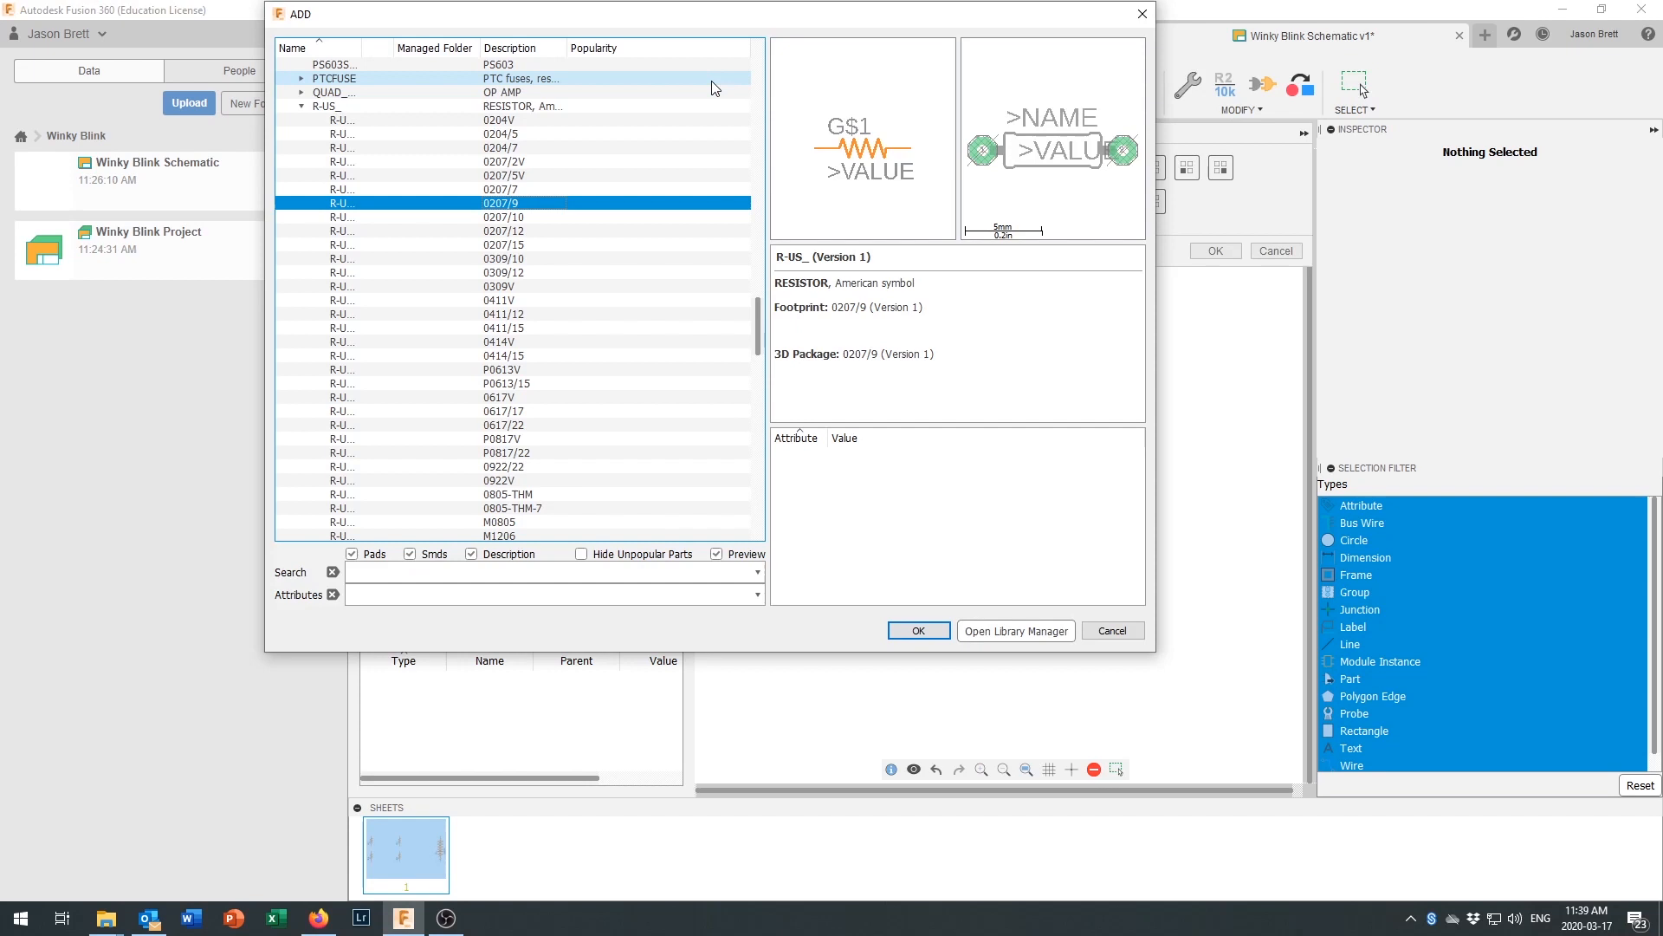
left_click(302, 106)
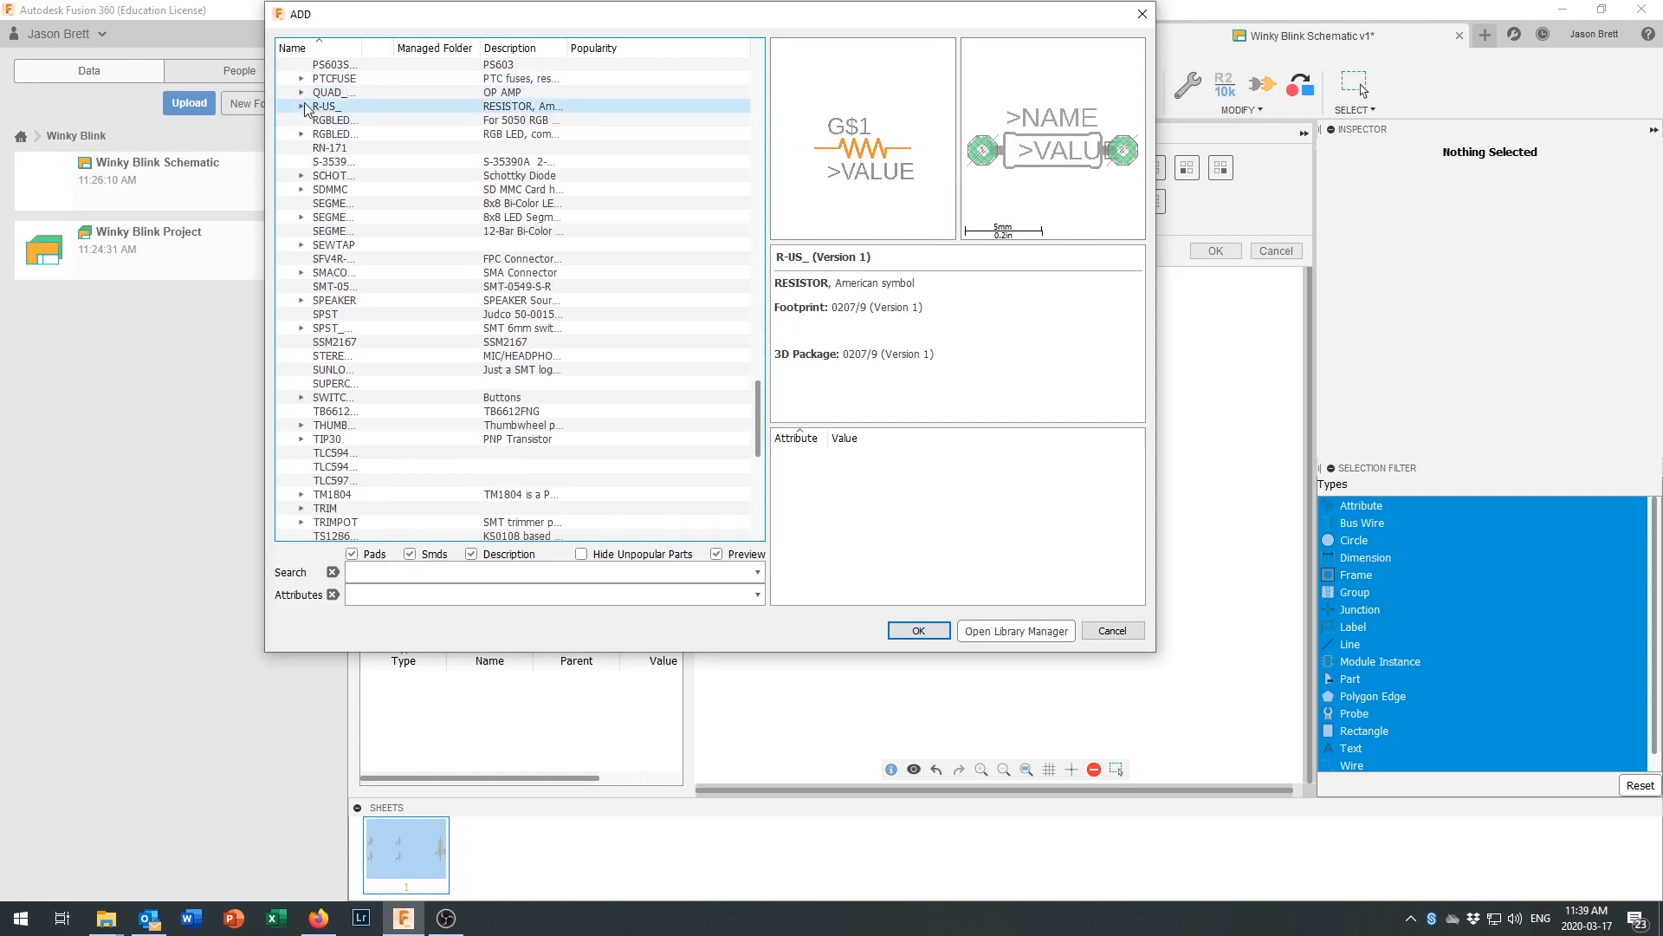
scroll(683, 335, "up", 8)
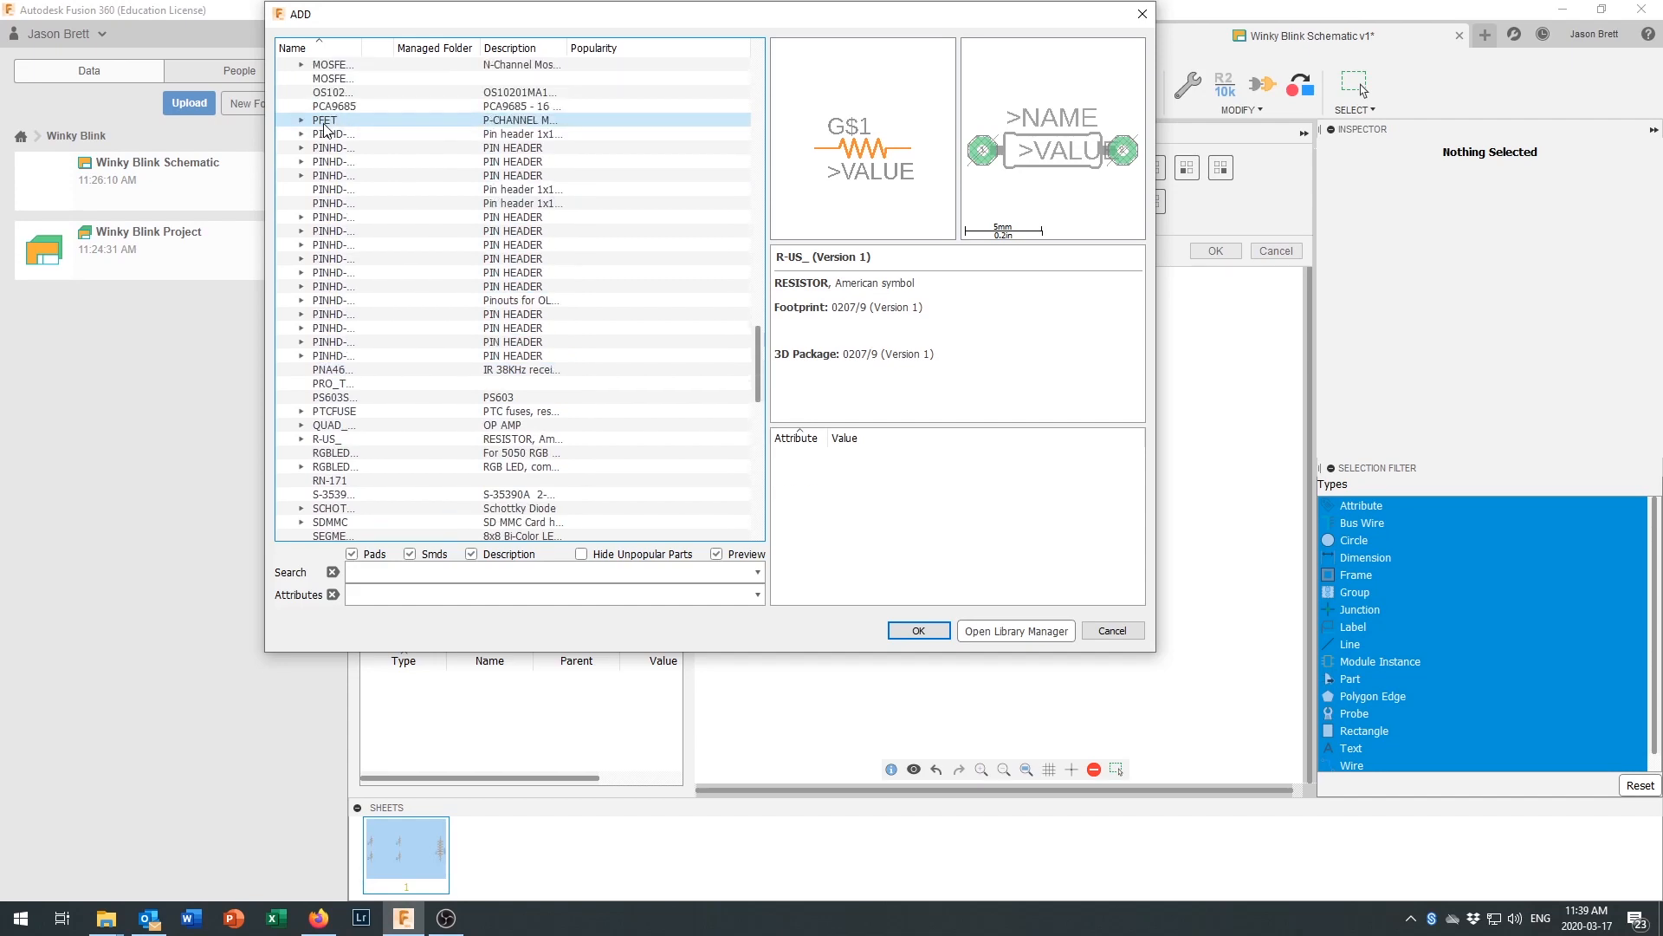
left_click_drag(757, 347, 757, 59)
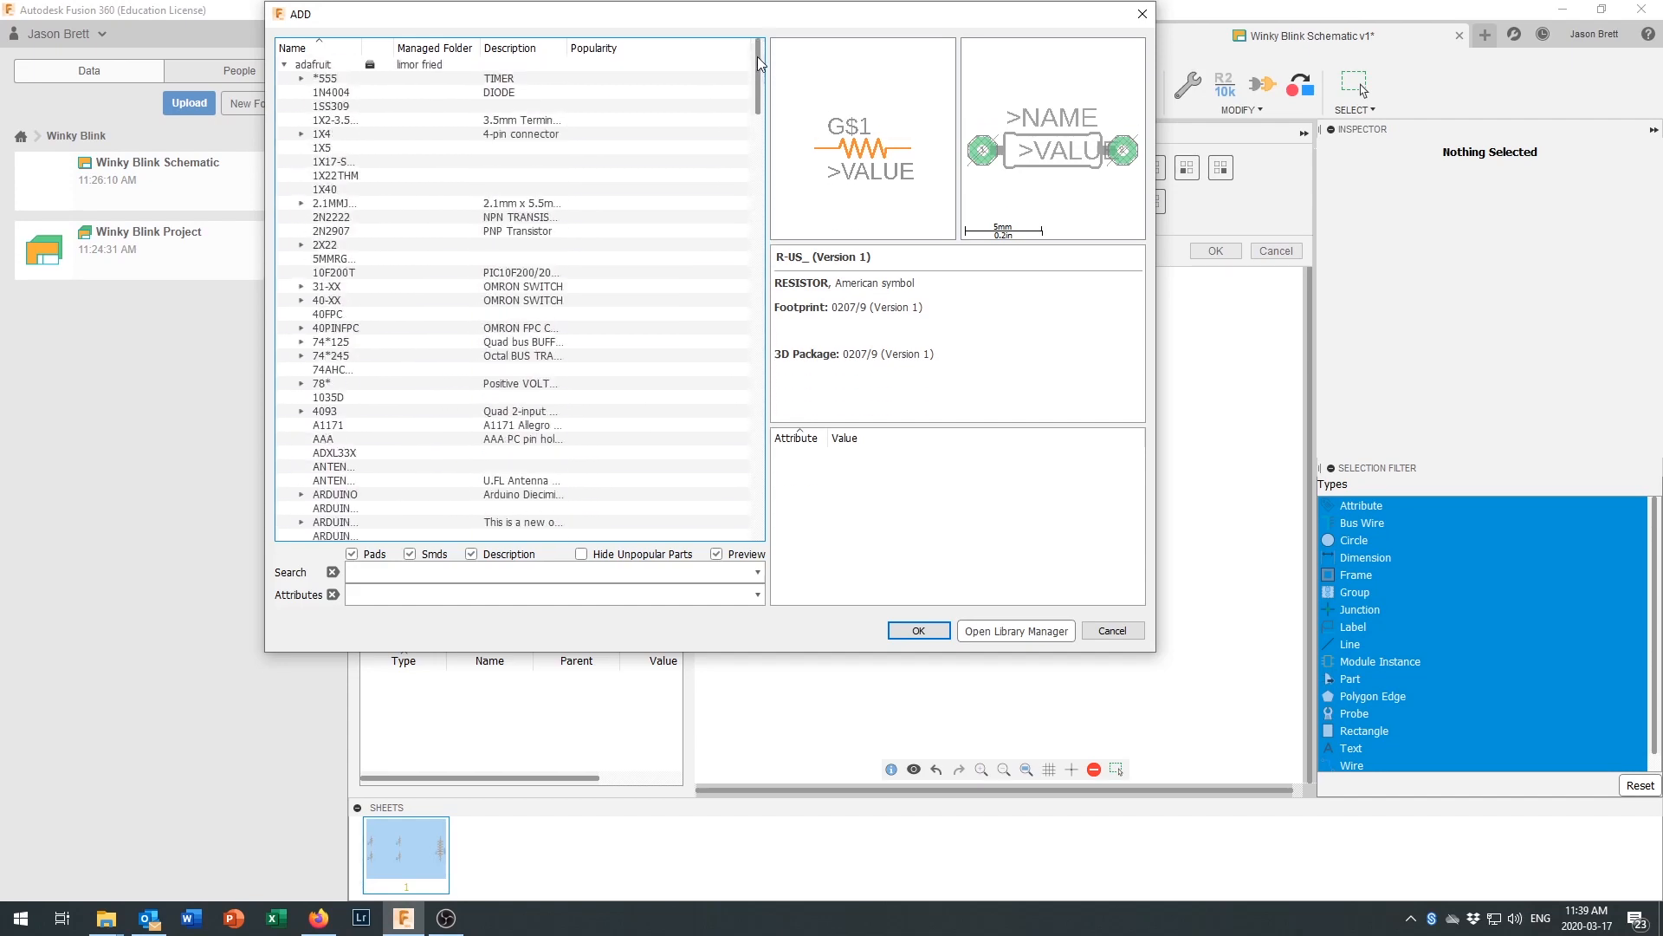
left_click(286, 65)
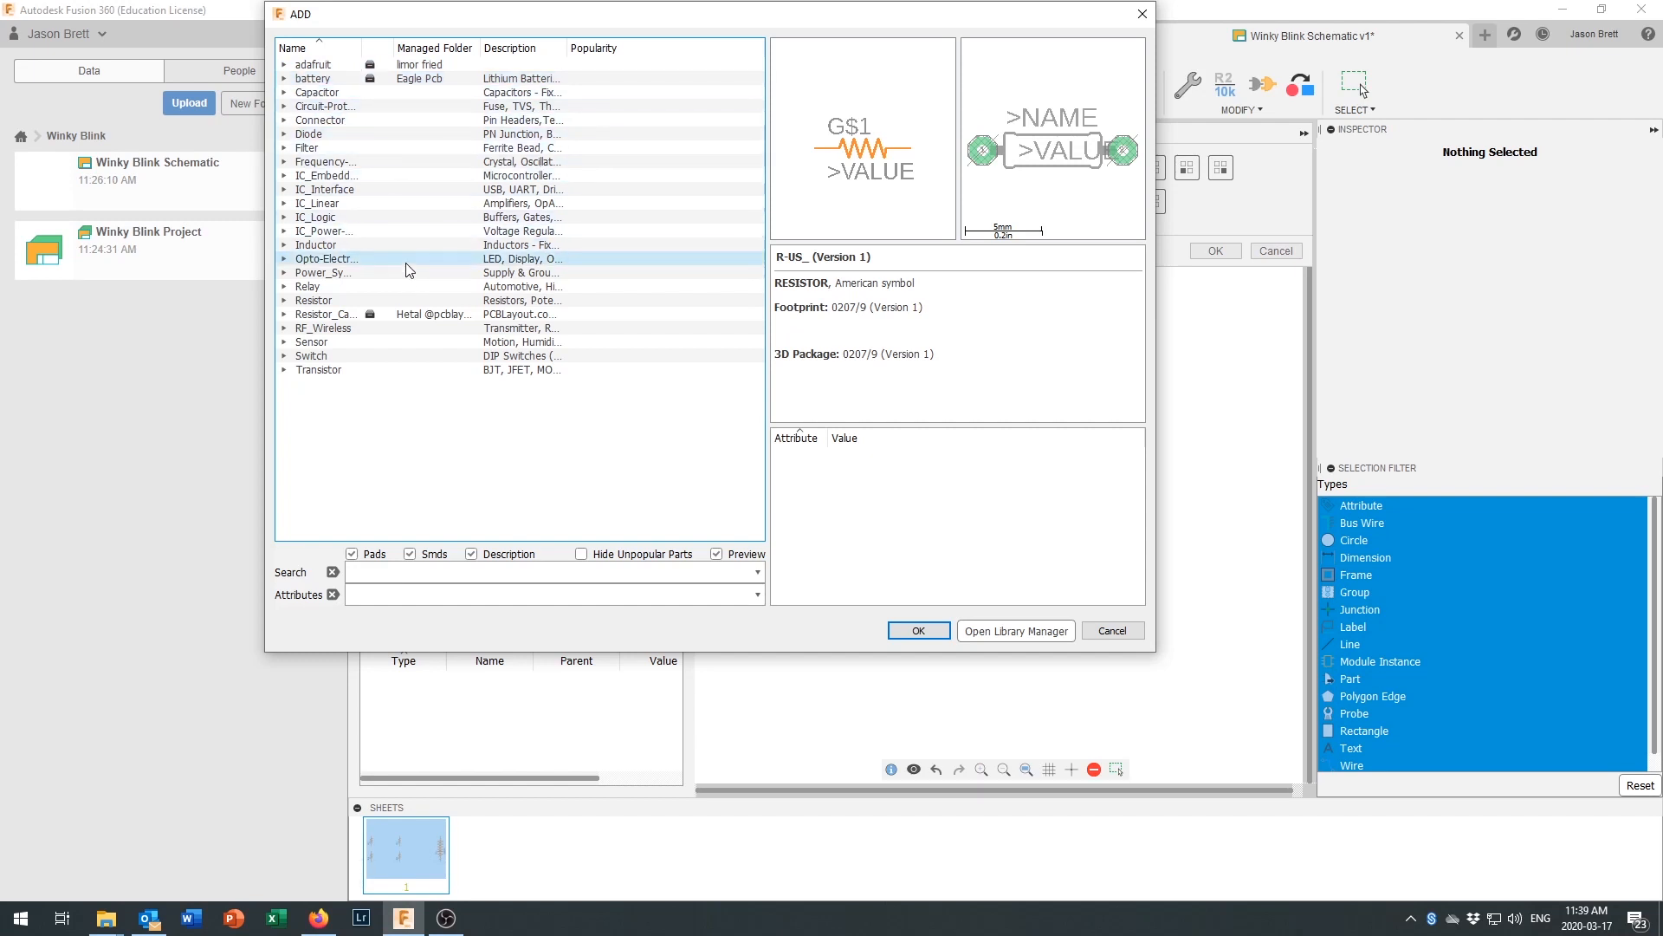
Step: Search the part libraries for "led" and exclude surface-mount (Smds) parts from the search
left_click(379, 578)
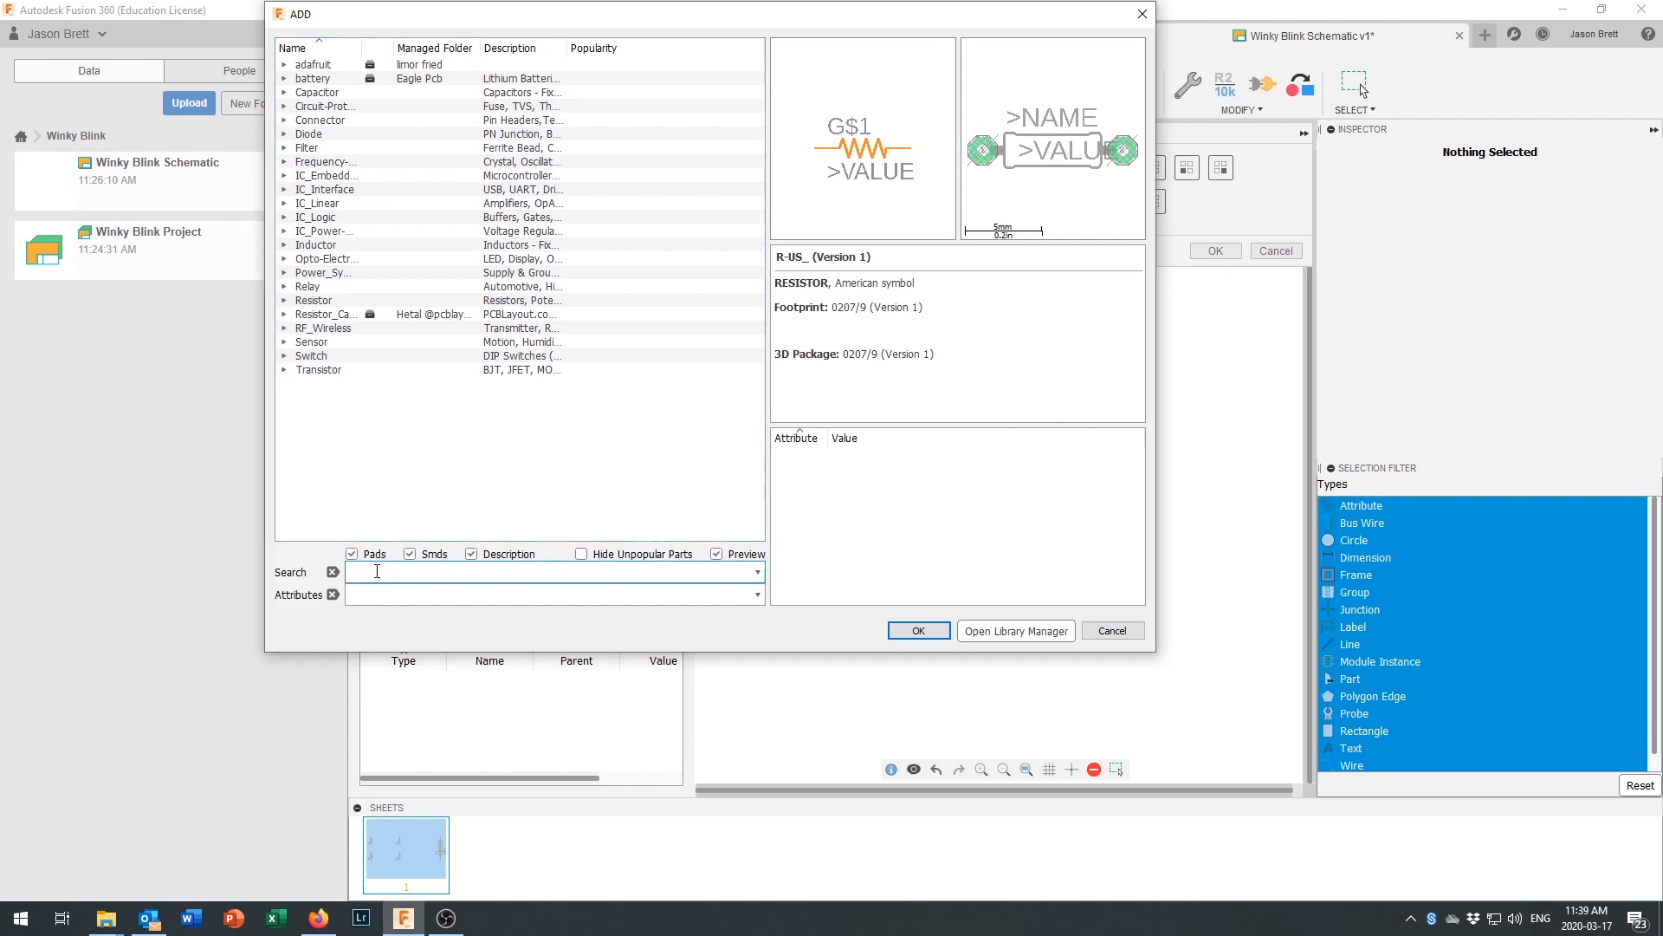
type("led")
key("Return")
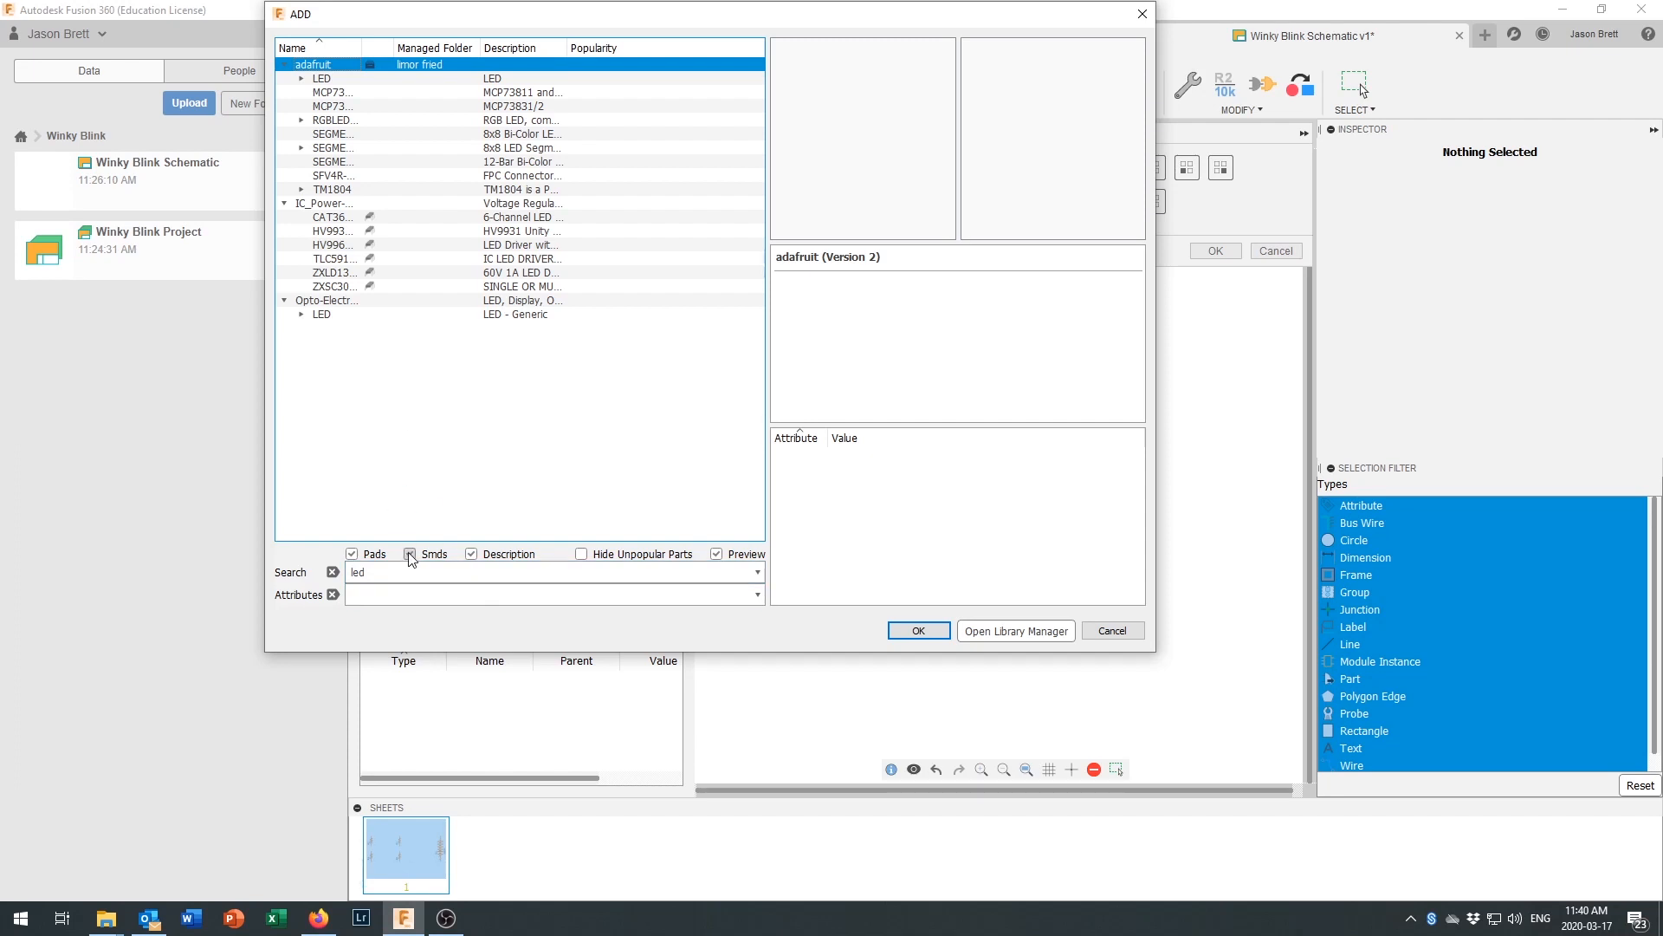
left_click(410, 555)
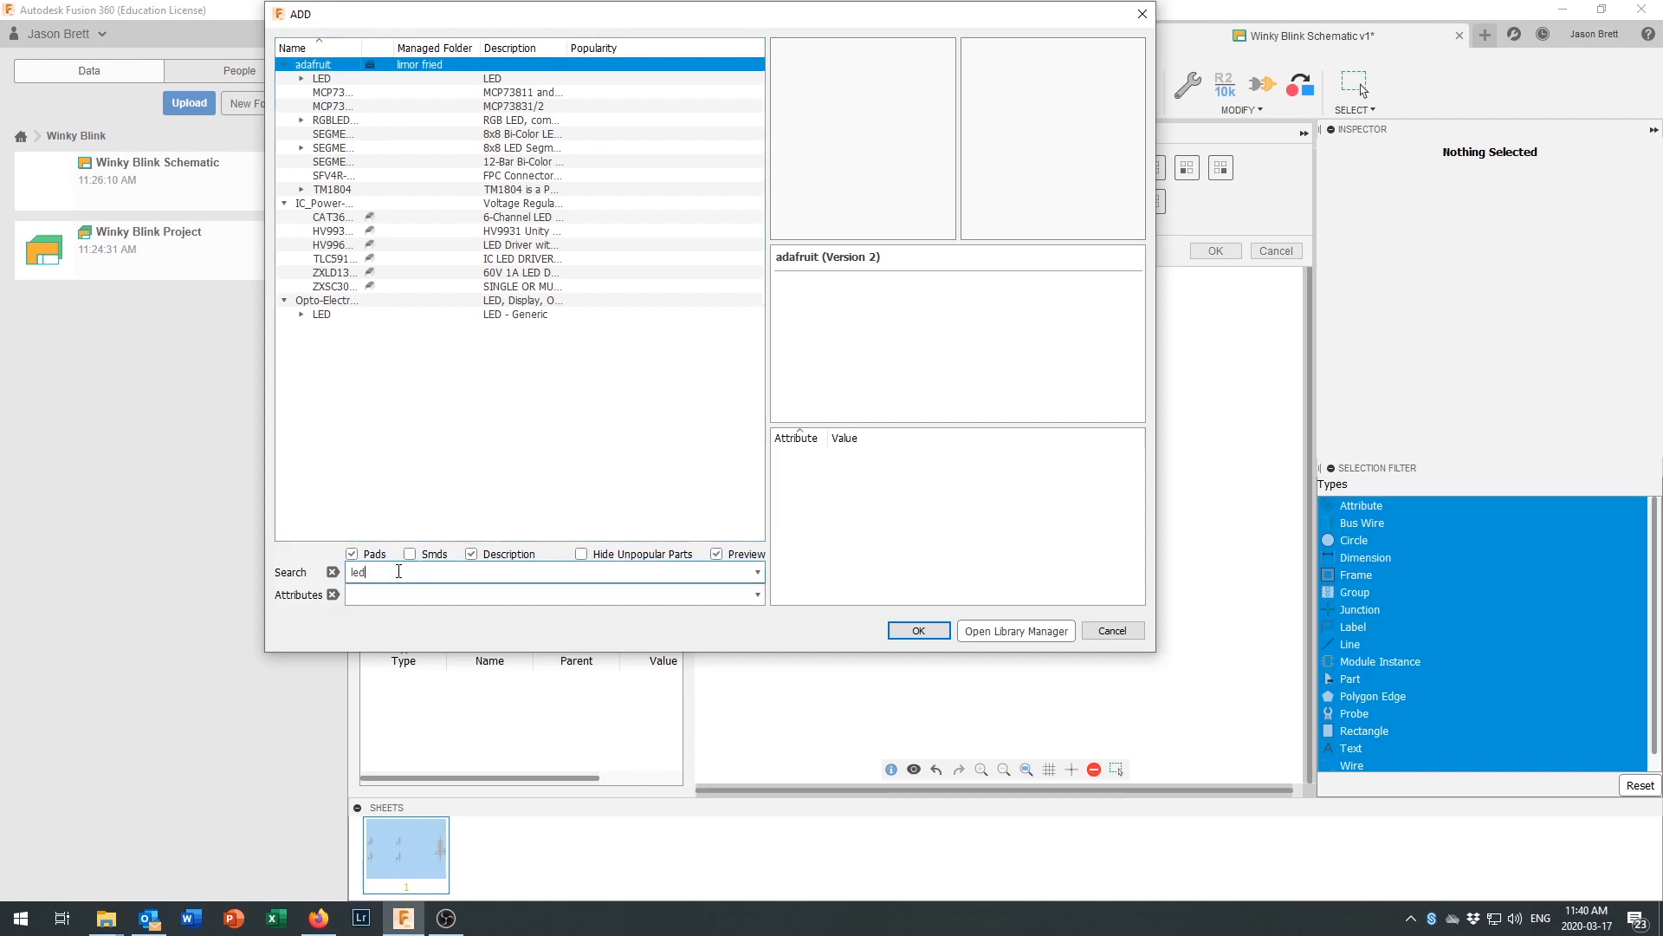
key("Return")
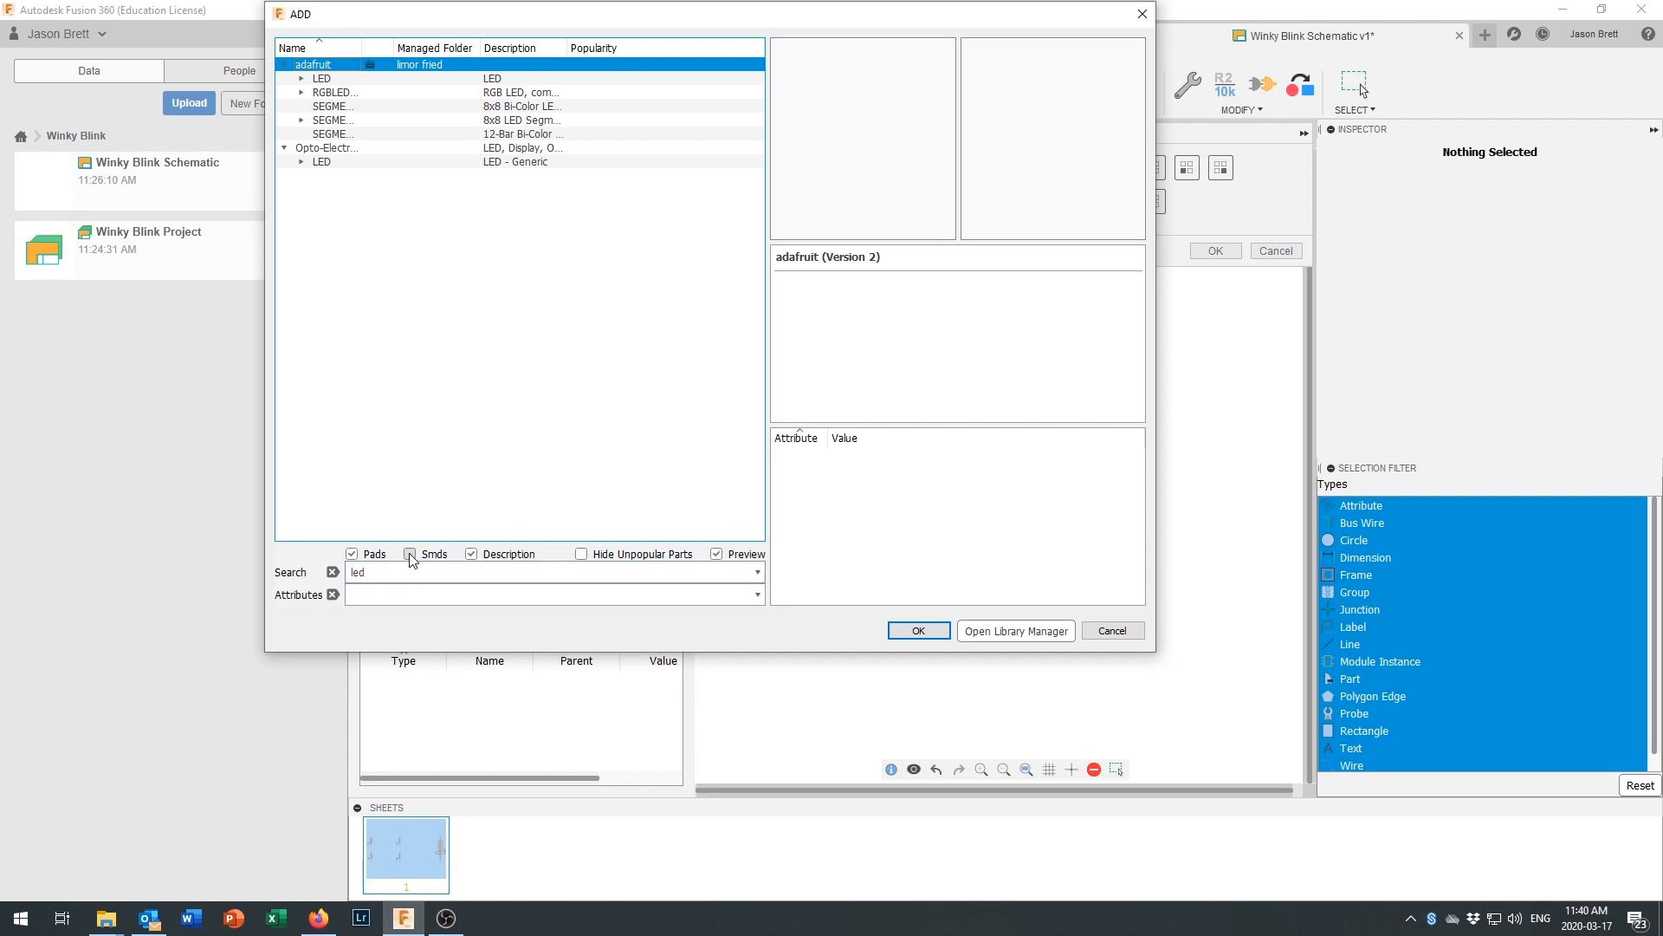
left_click(393, 574)
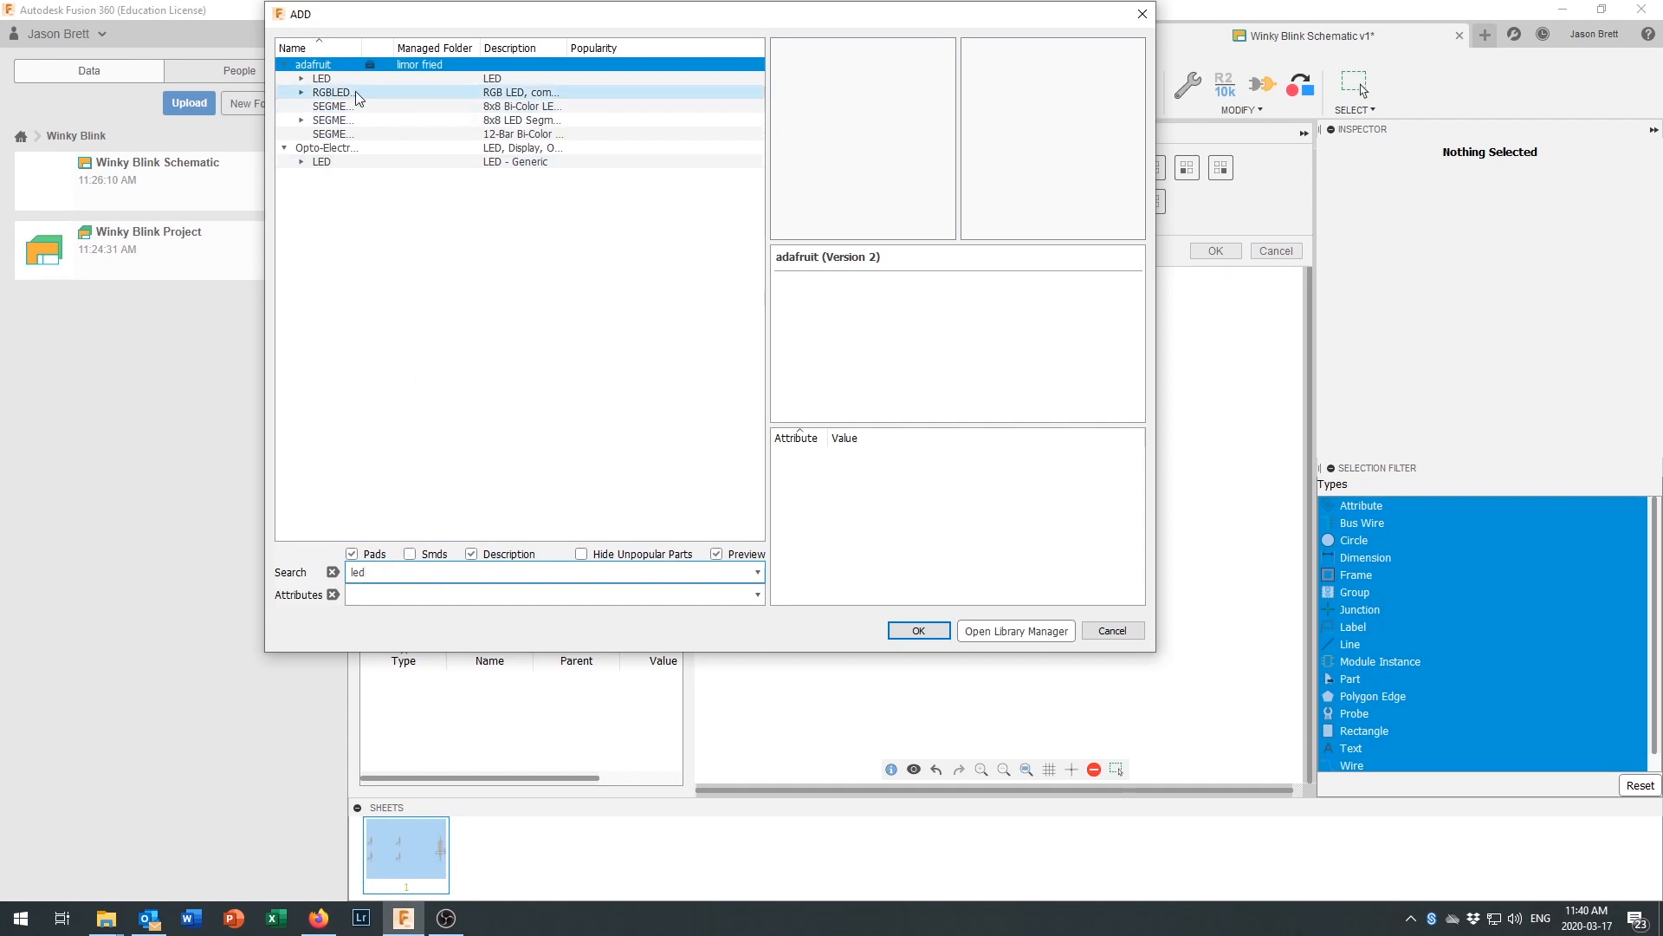
Step: Expand the adafruit LED part and review the LED3MM variant's description down to its footprint details
left_click(302, 78)
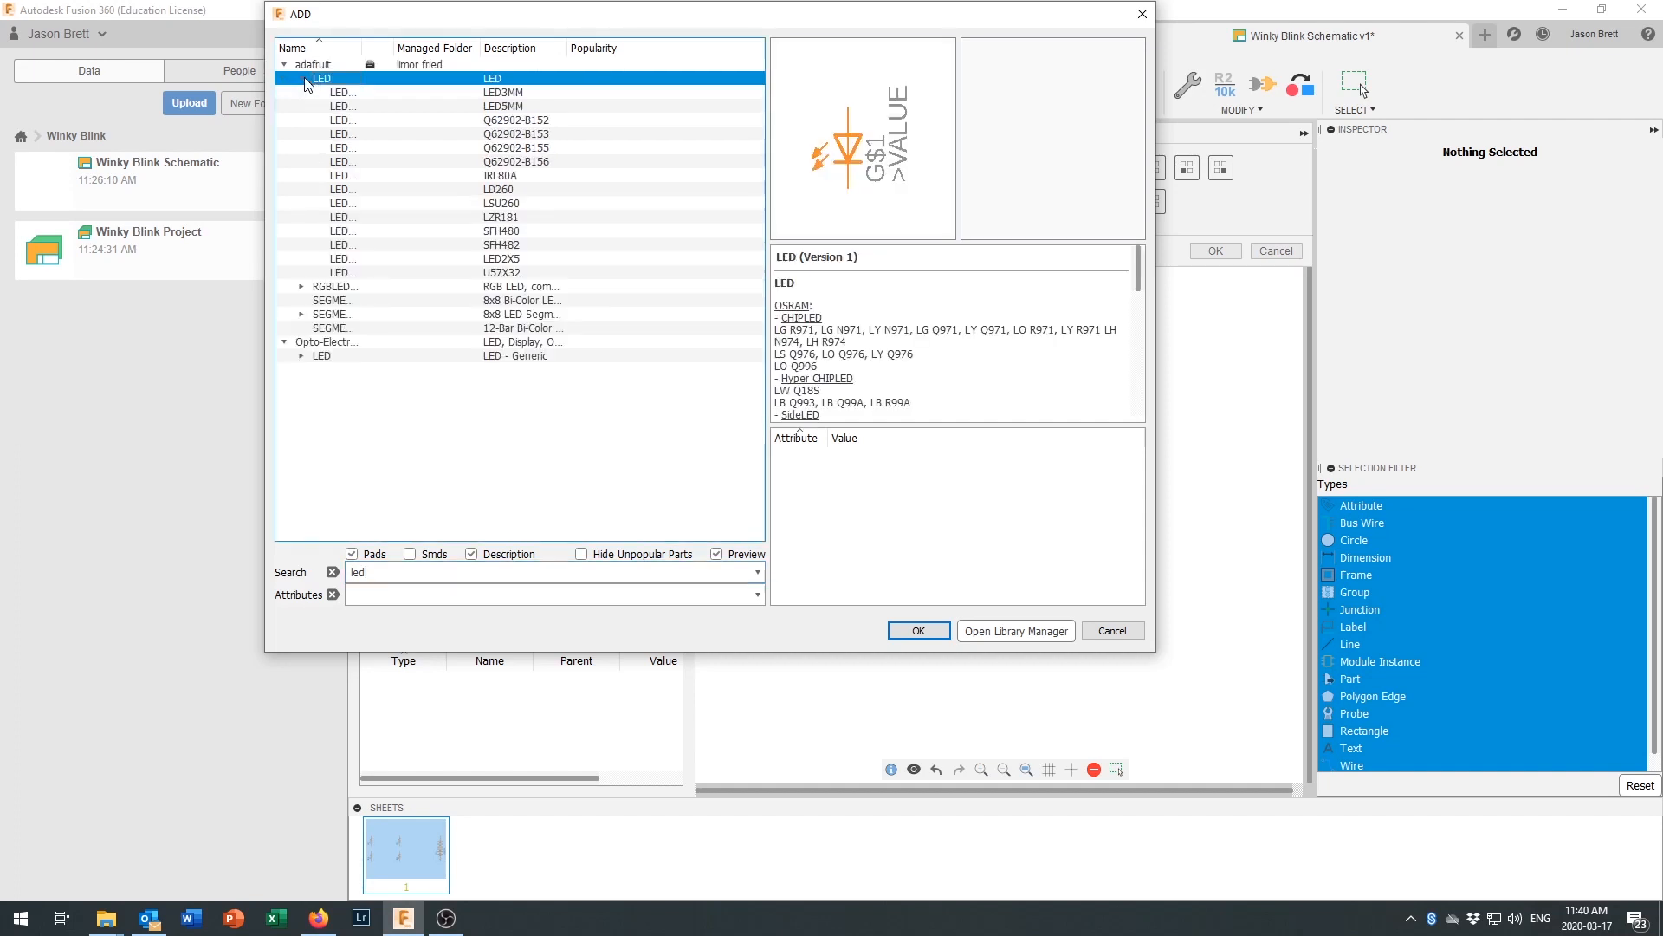
left_click(339, 91)
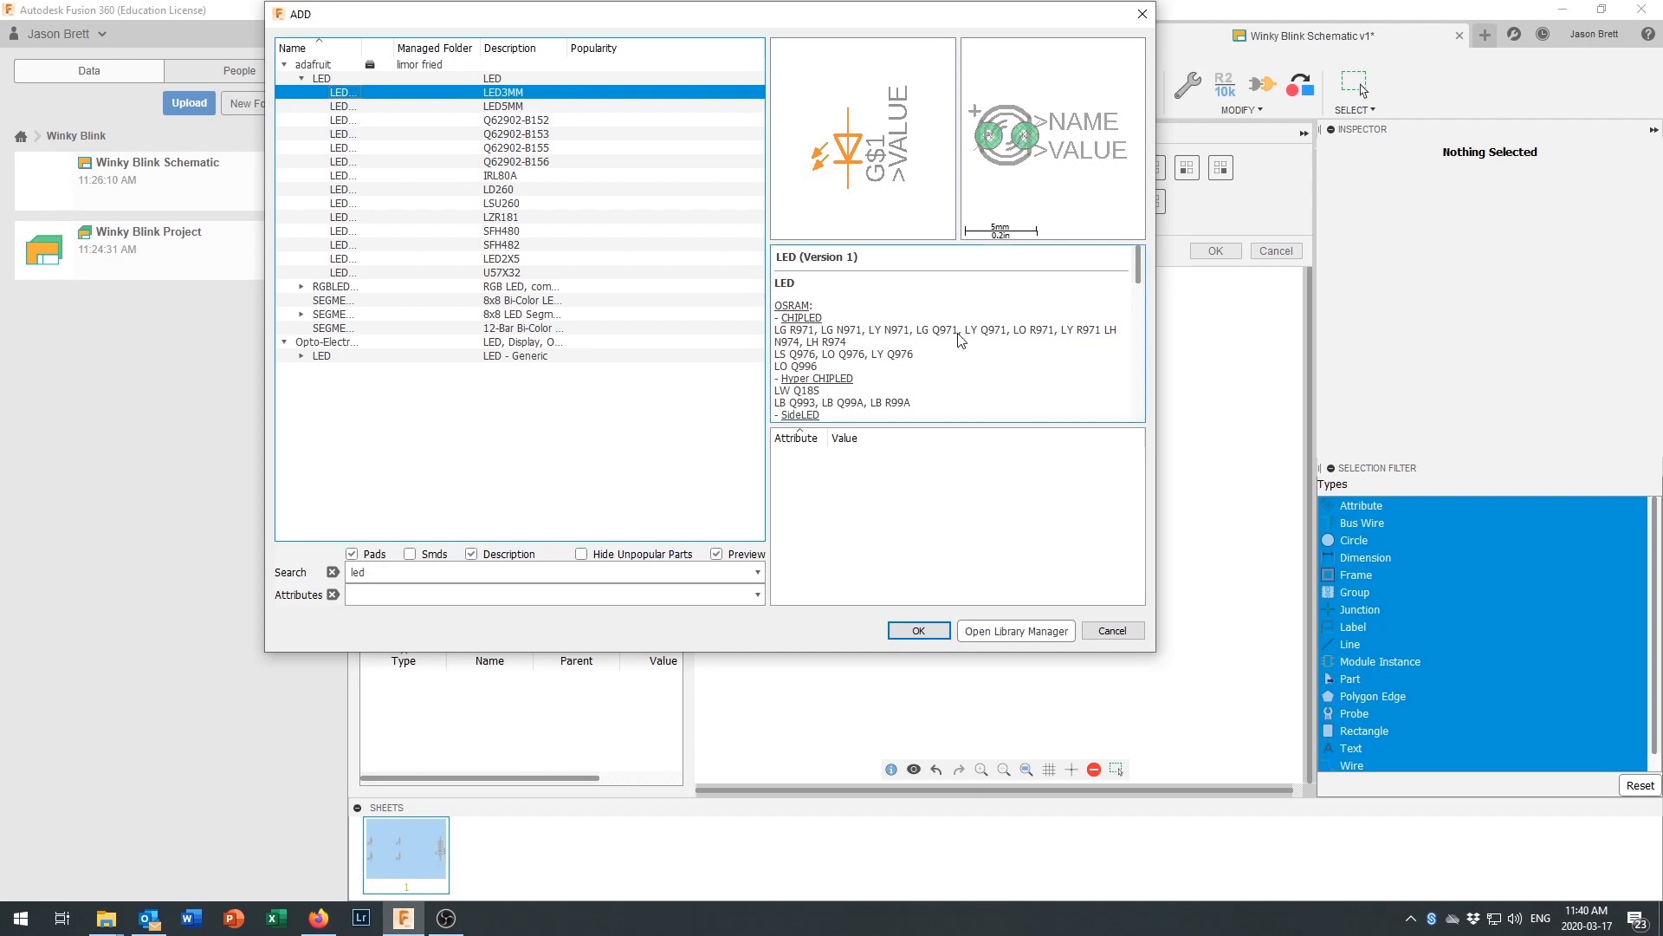
scroll(958, 338, "down", 4)
scroll(958, 338, "down", 6)
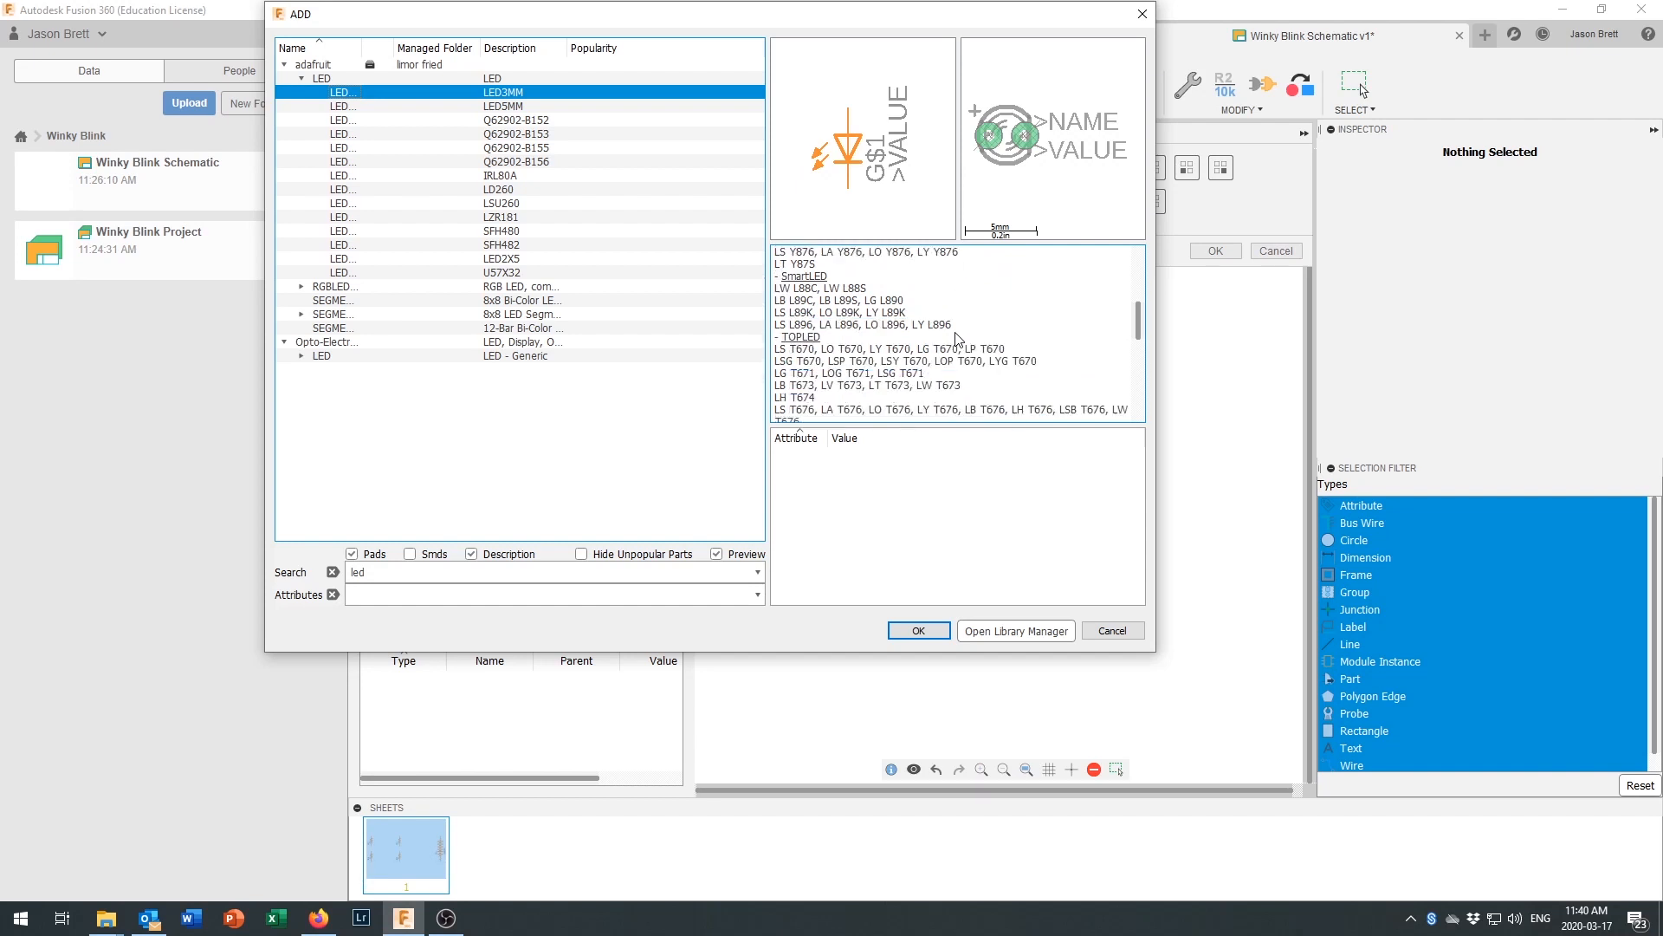
scroll(958, 338, "down", 2)
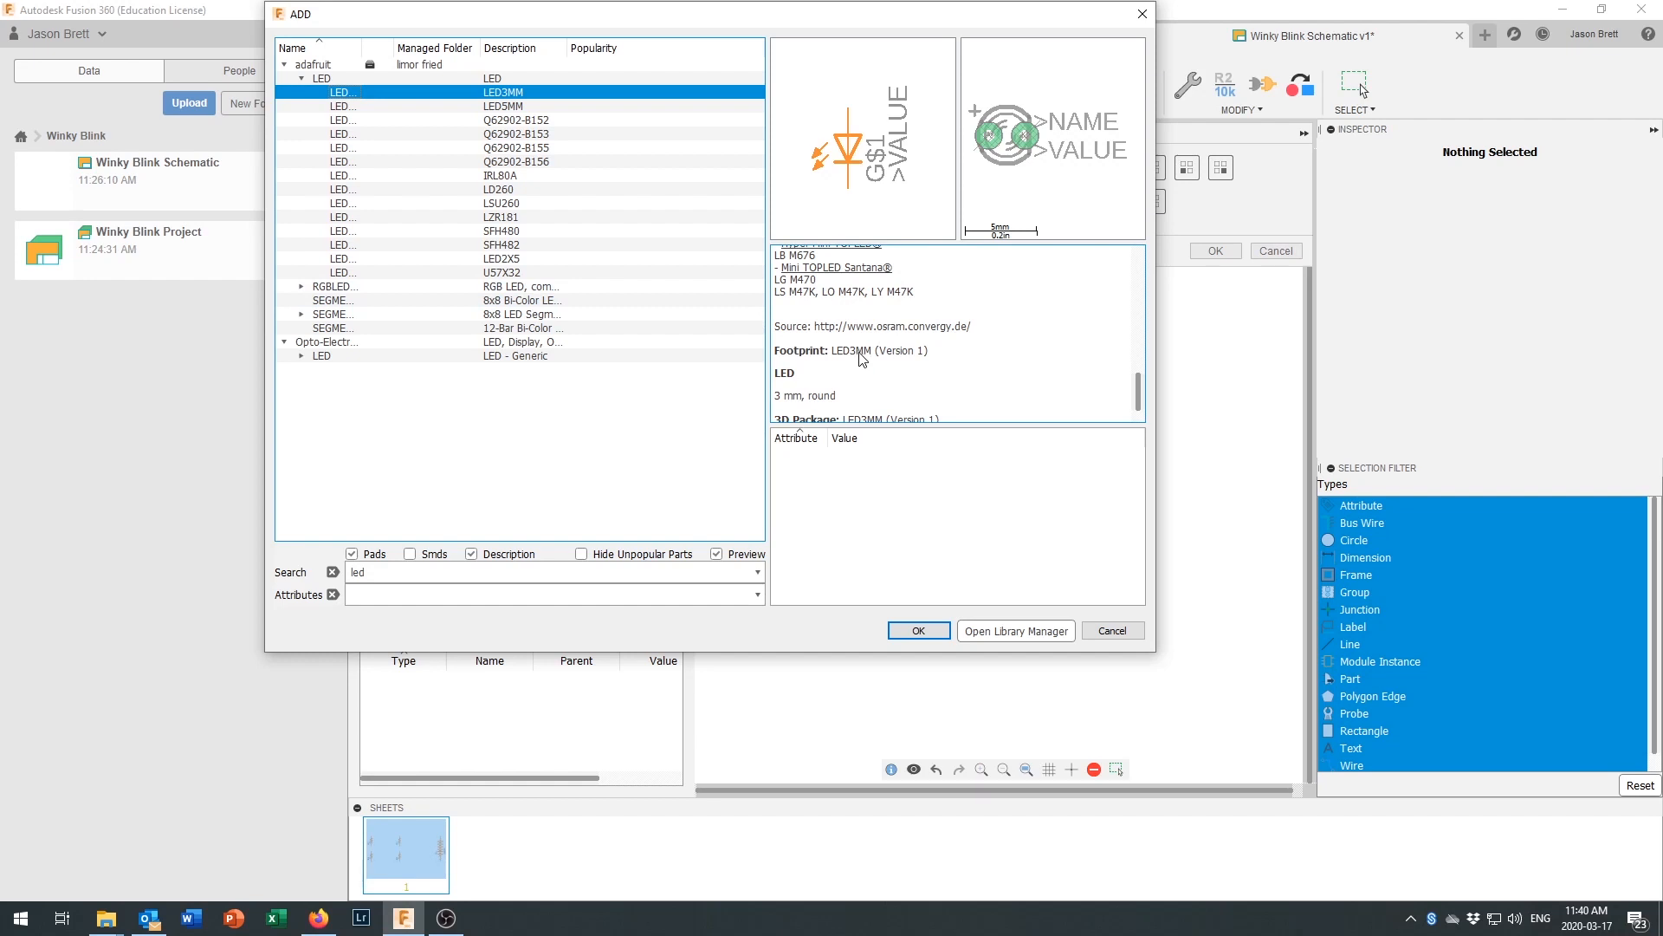
Step: Place two adafruit LED5MM LEDs at about (1.0 2.4) and (3.4 2.4) inch, and finish placing
left_click(490, 108)
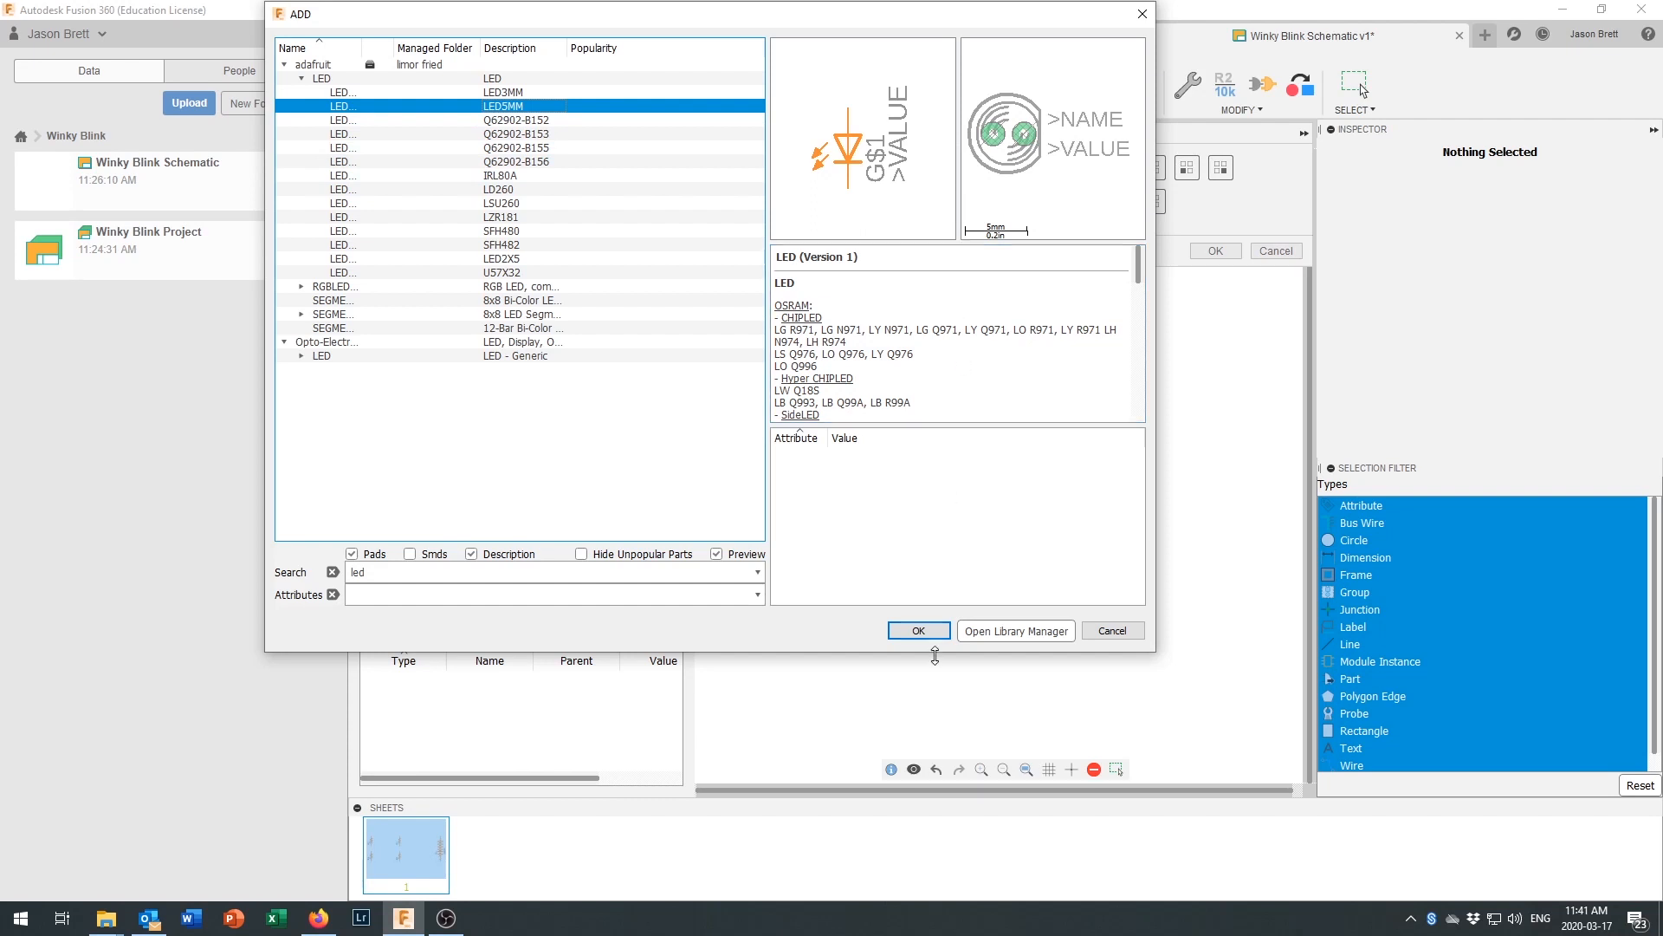
left_click(920, 631)
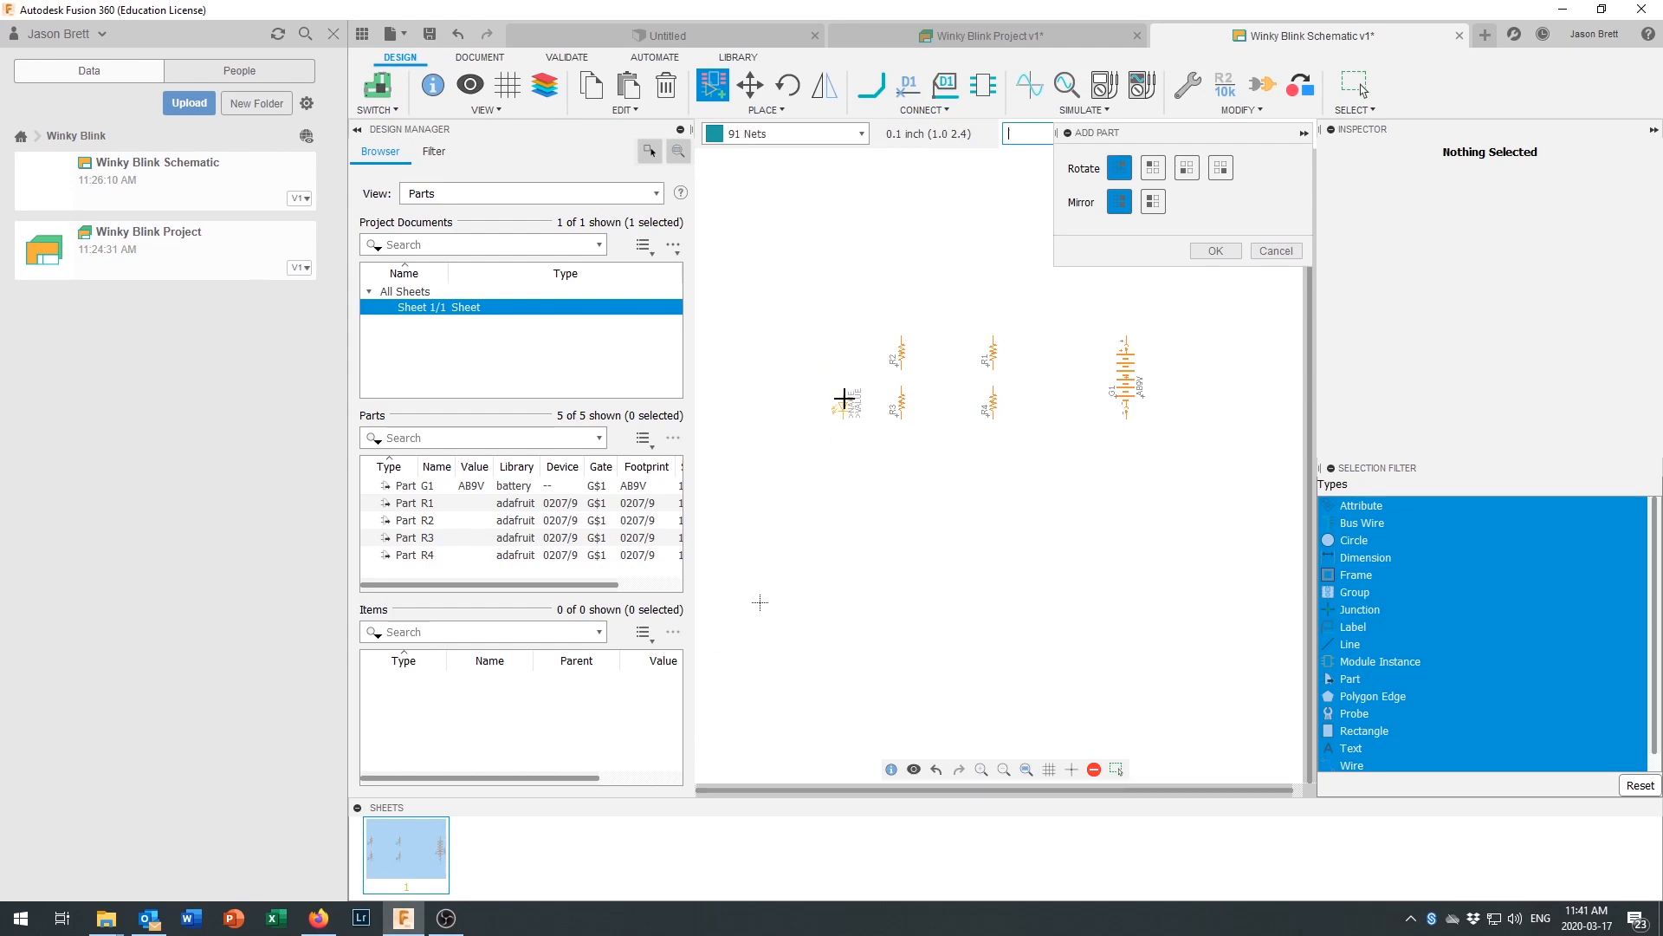
left_click(844, 399)
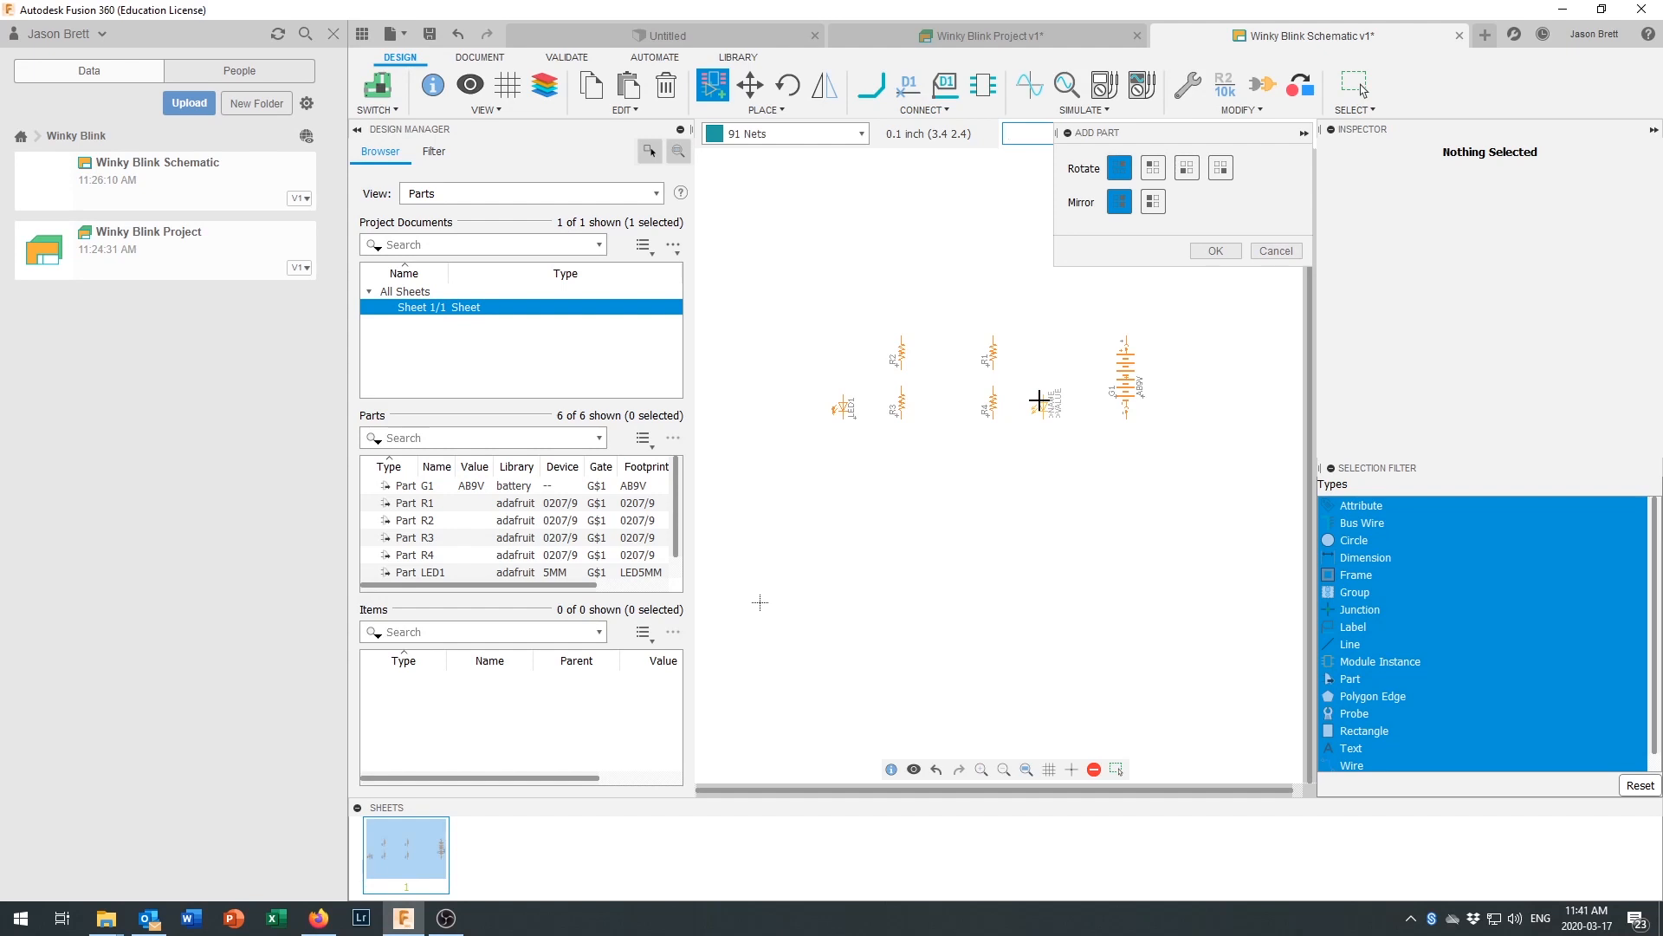
left_click(1039, 399)
left_click(1215, 250)
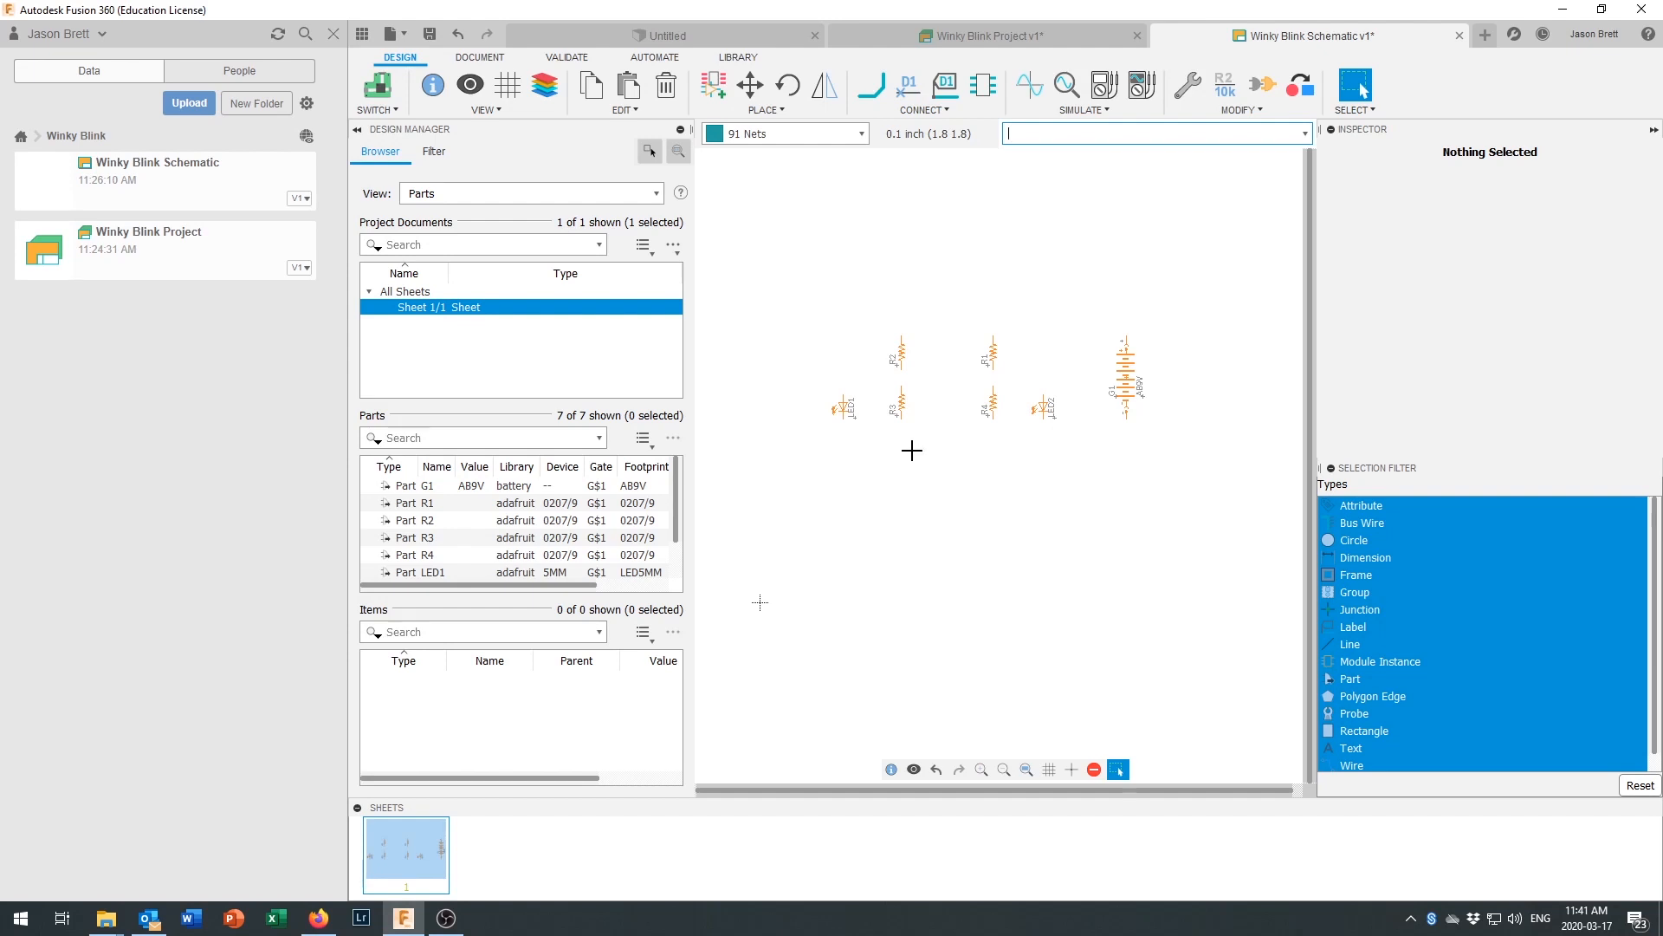
Step: Start adding another part, search the libraries for "transistor" and select the adafruit 2N2222, reviewing its package description
left_click(716, 84)
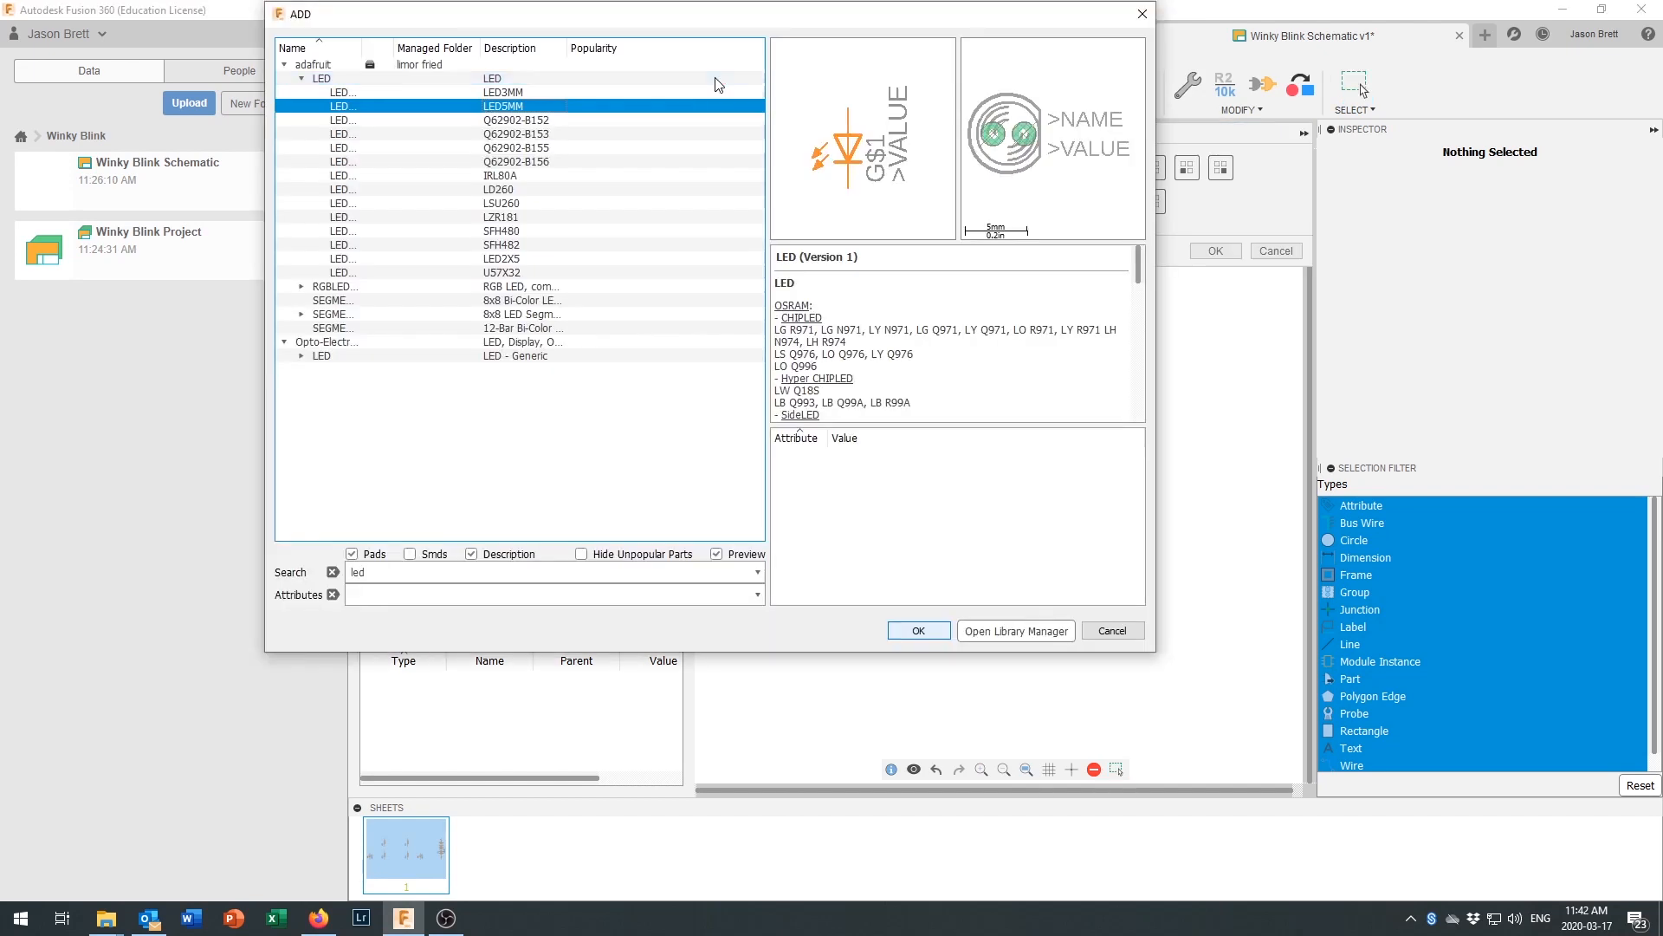
left_click_drag(373, 573, 333, 575)
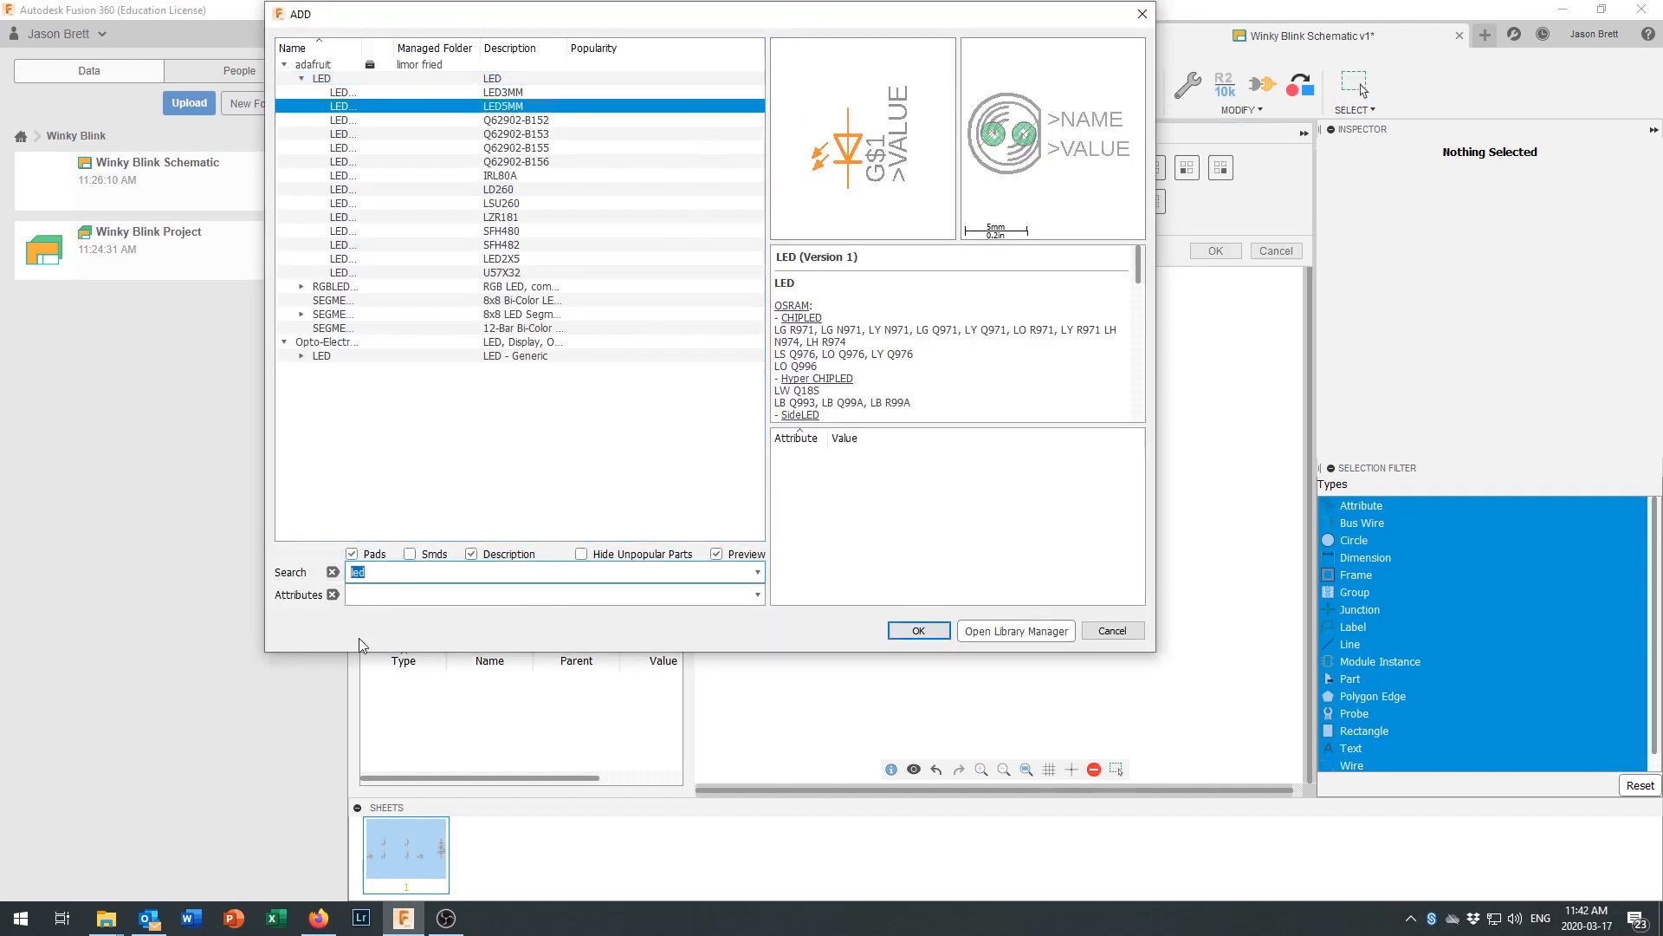
type("transistor")
key("Return")
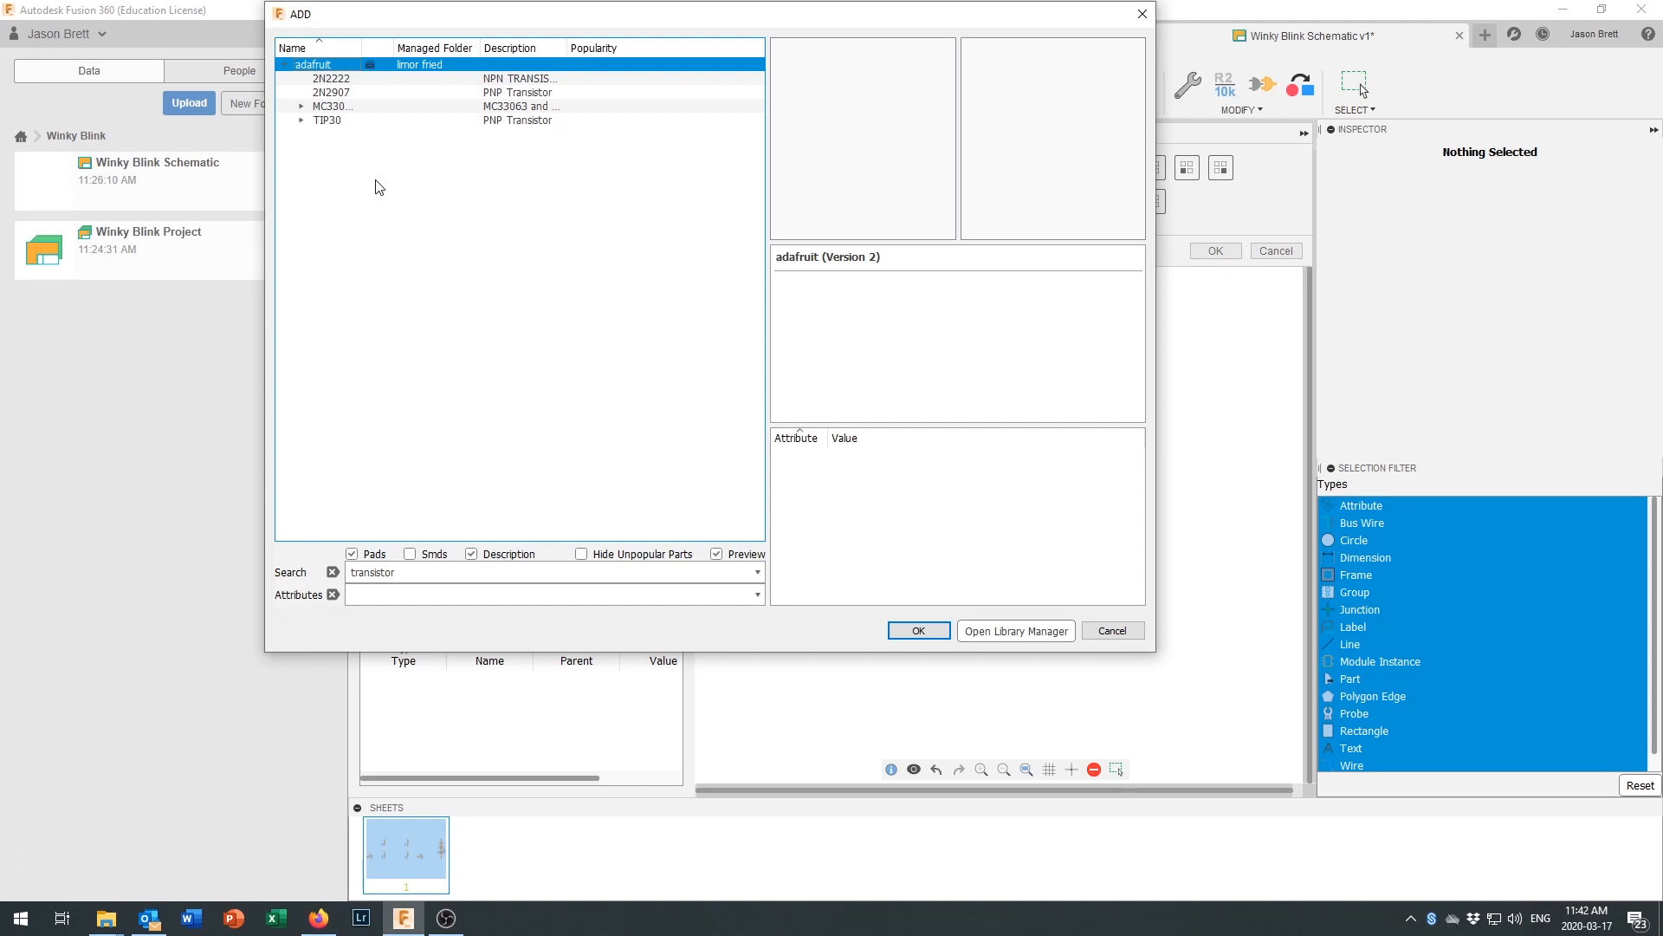
left_click(335, 79)
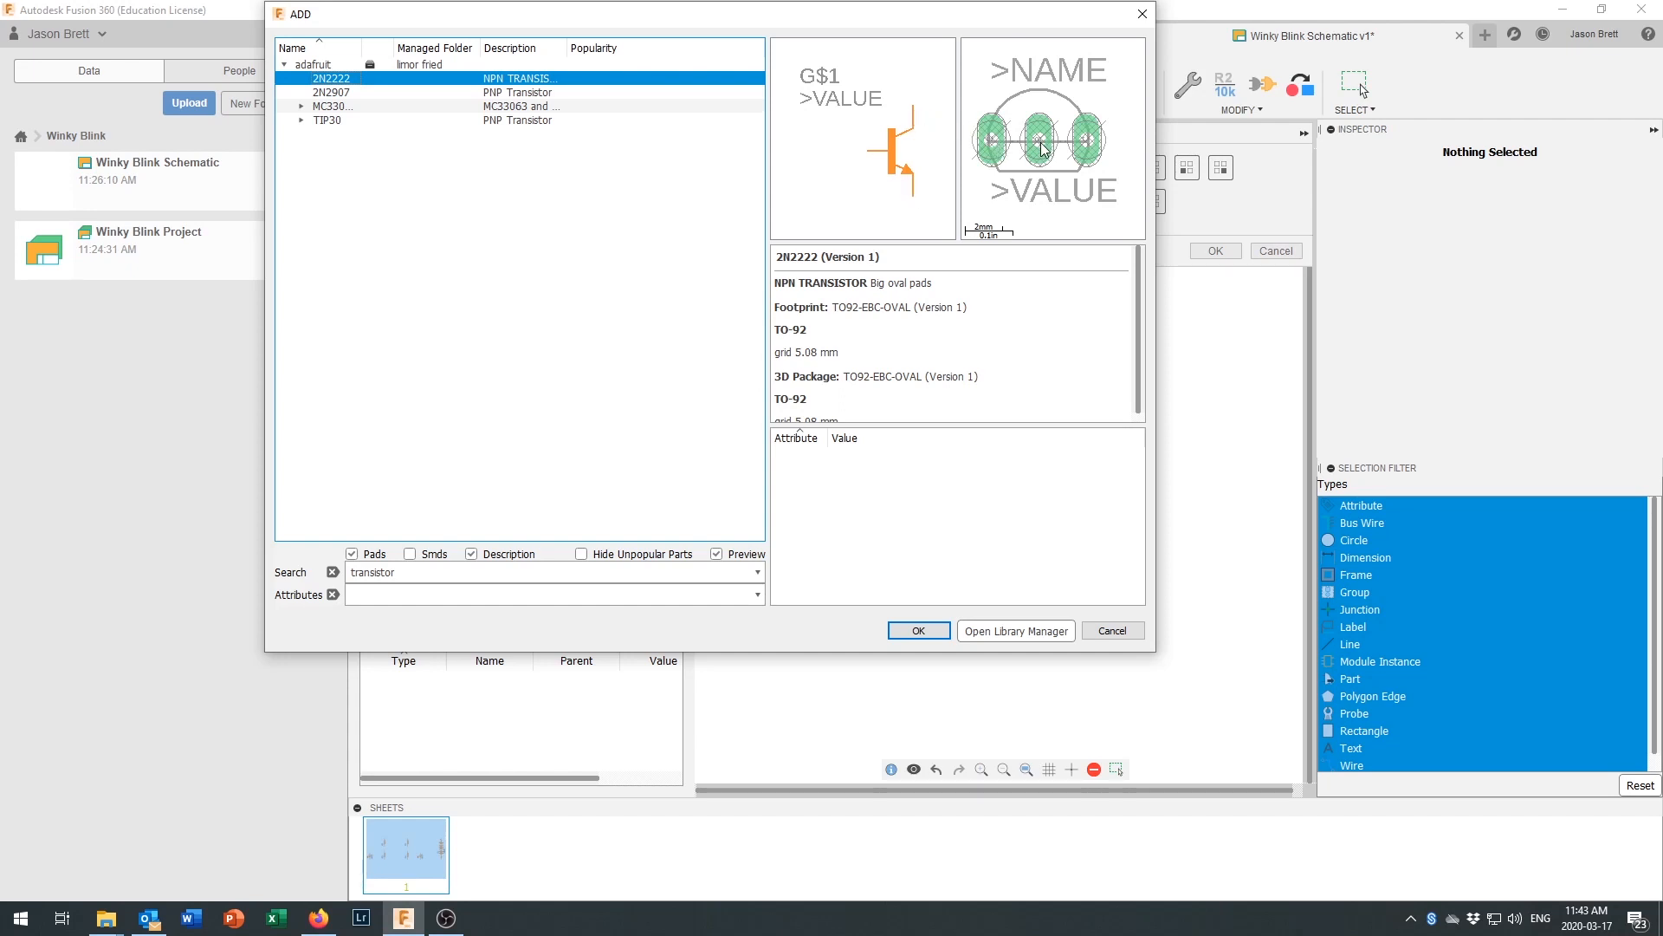
scroll(979, 317, "down", 1)
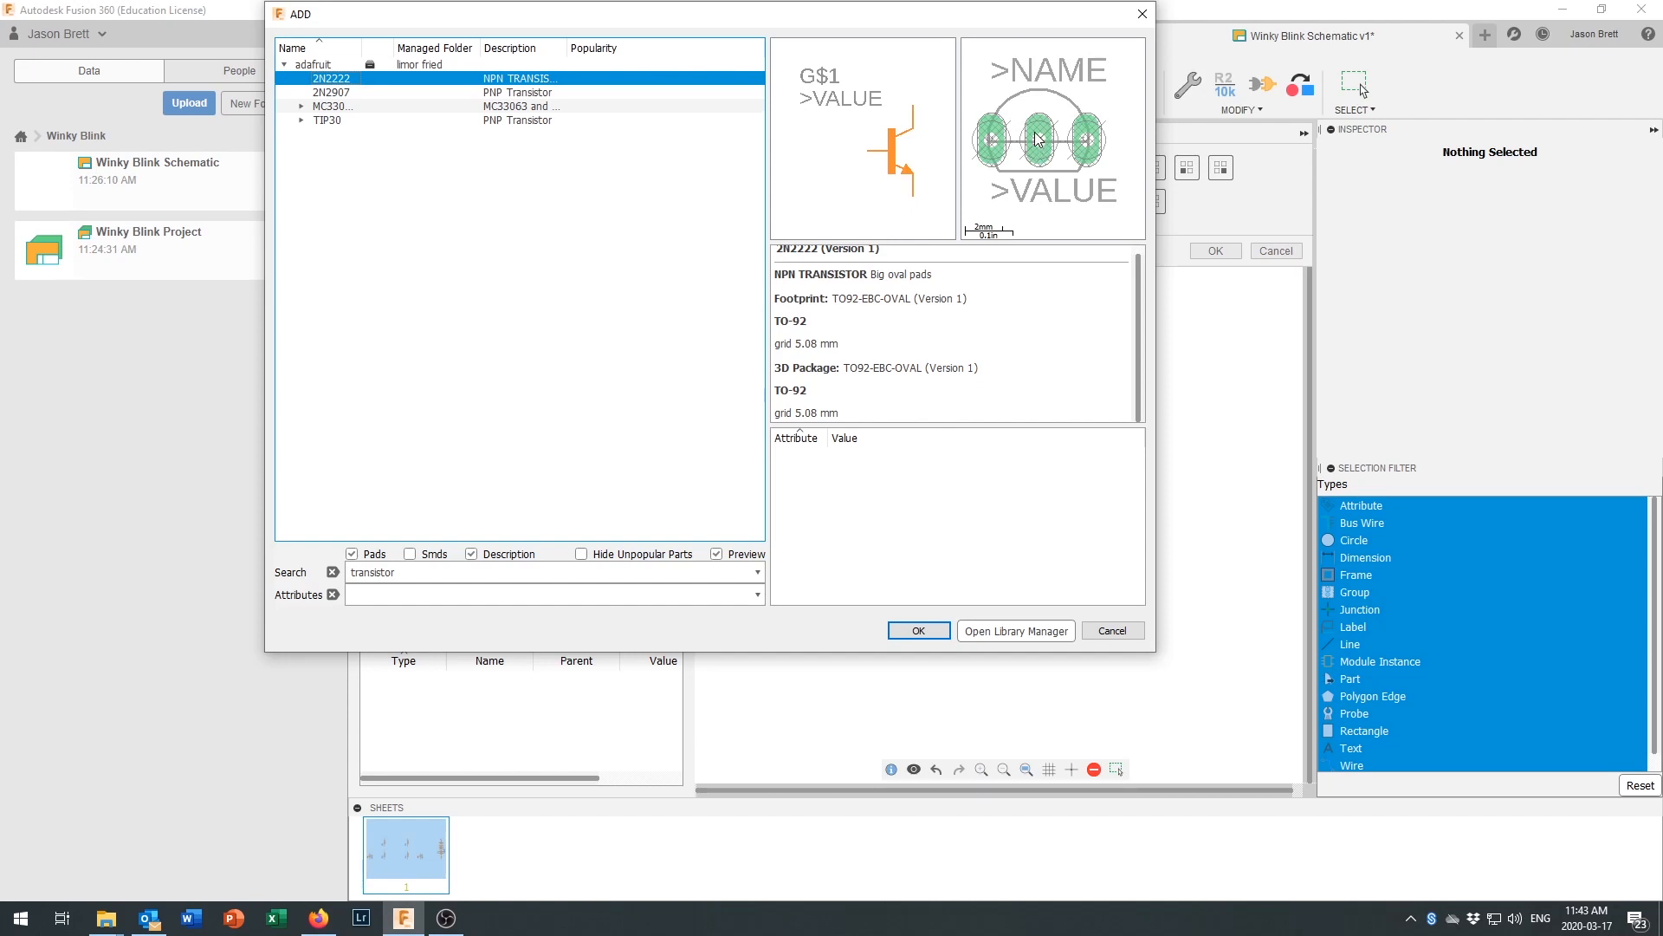
Step: Place one 2N2222 transistor below LED2 and a mirrored one at about (1.1 1.3) inch, and finish placing
left_click(919, 630)
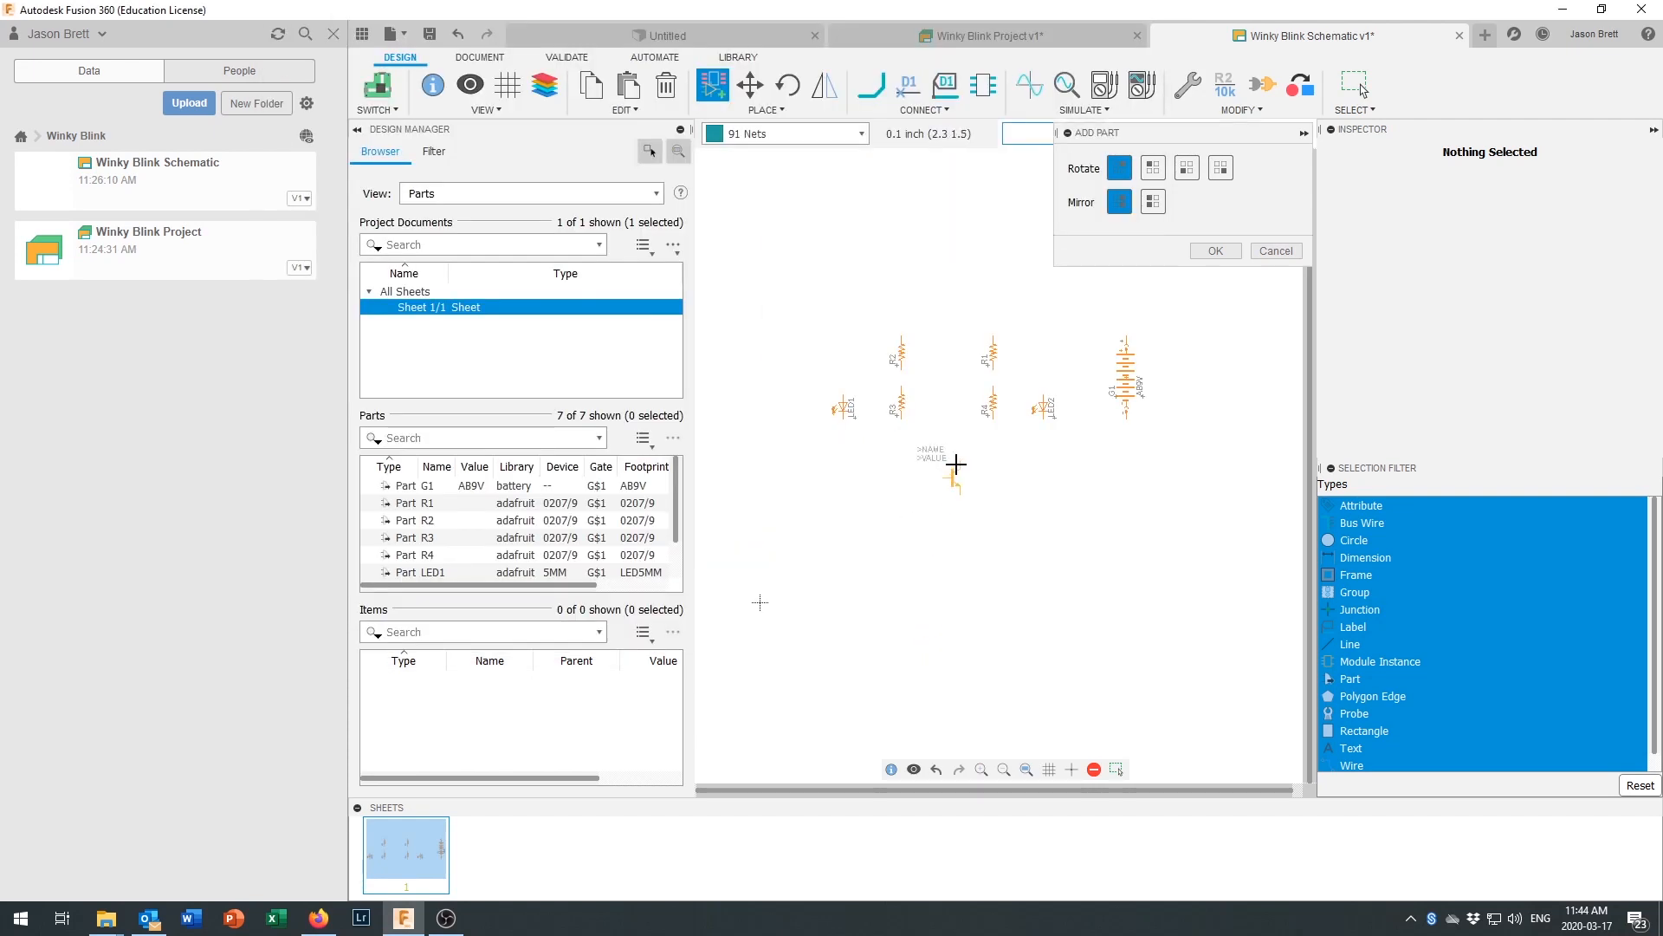
left_click(1037, 497)
left_click(1153, 202)
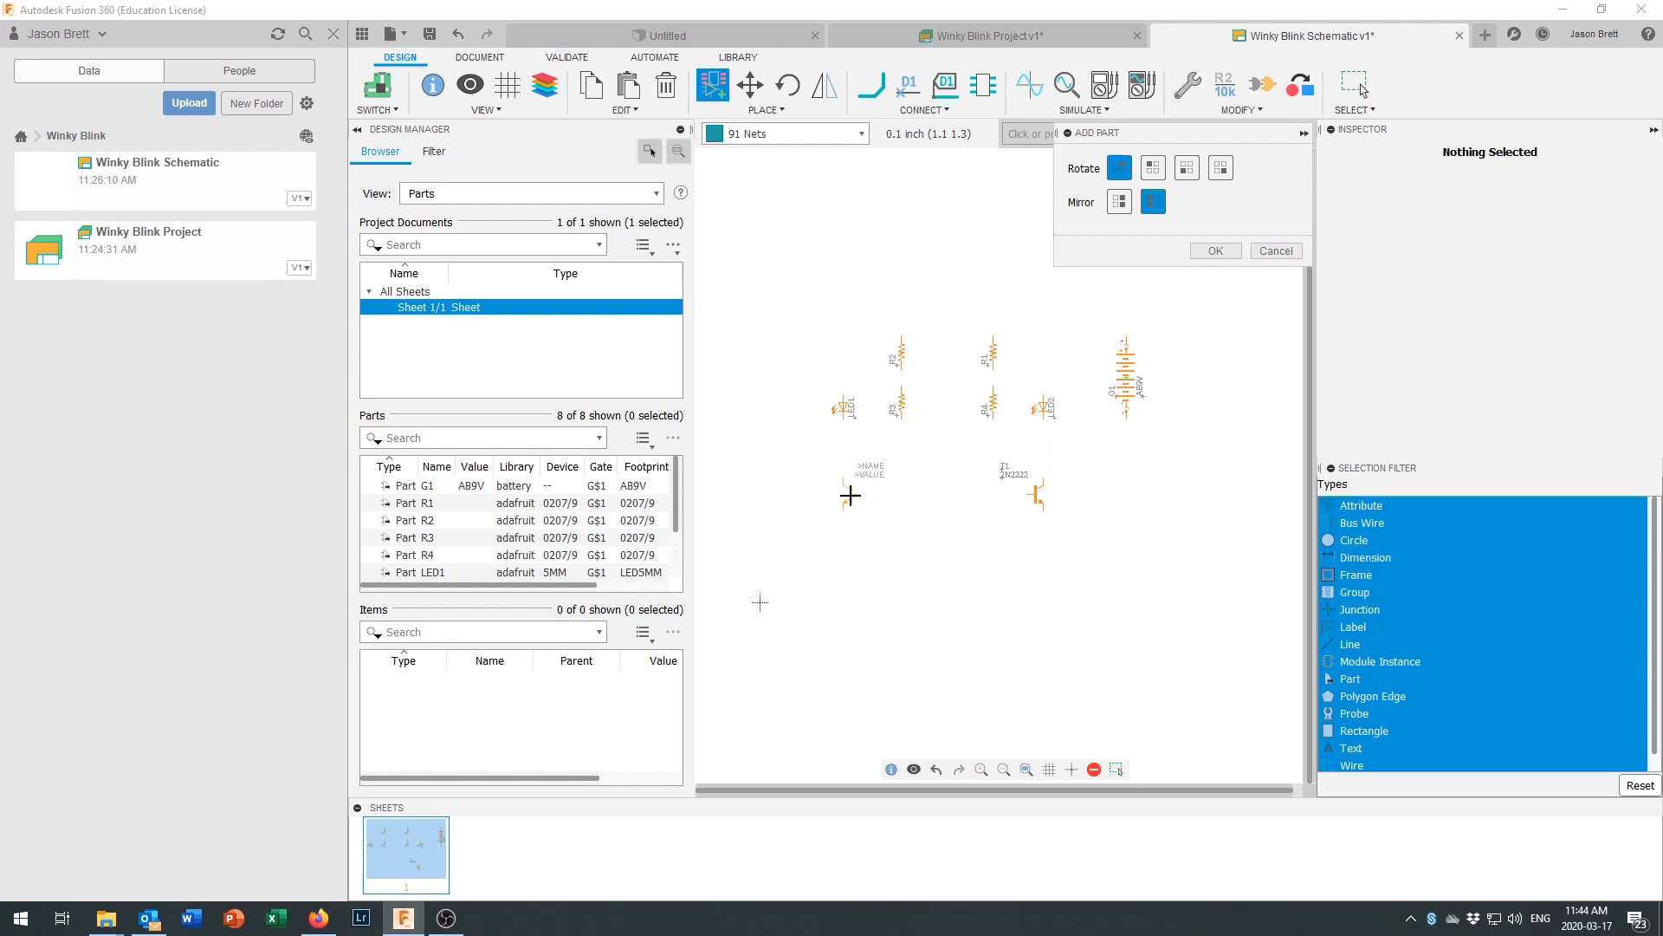
left_click(851, 495)
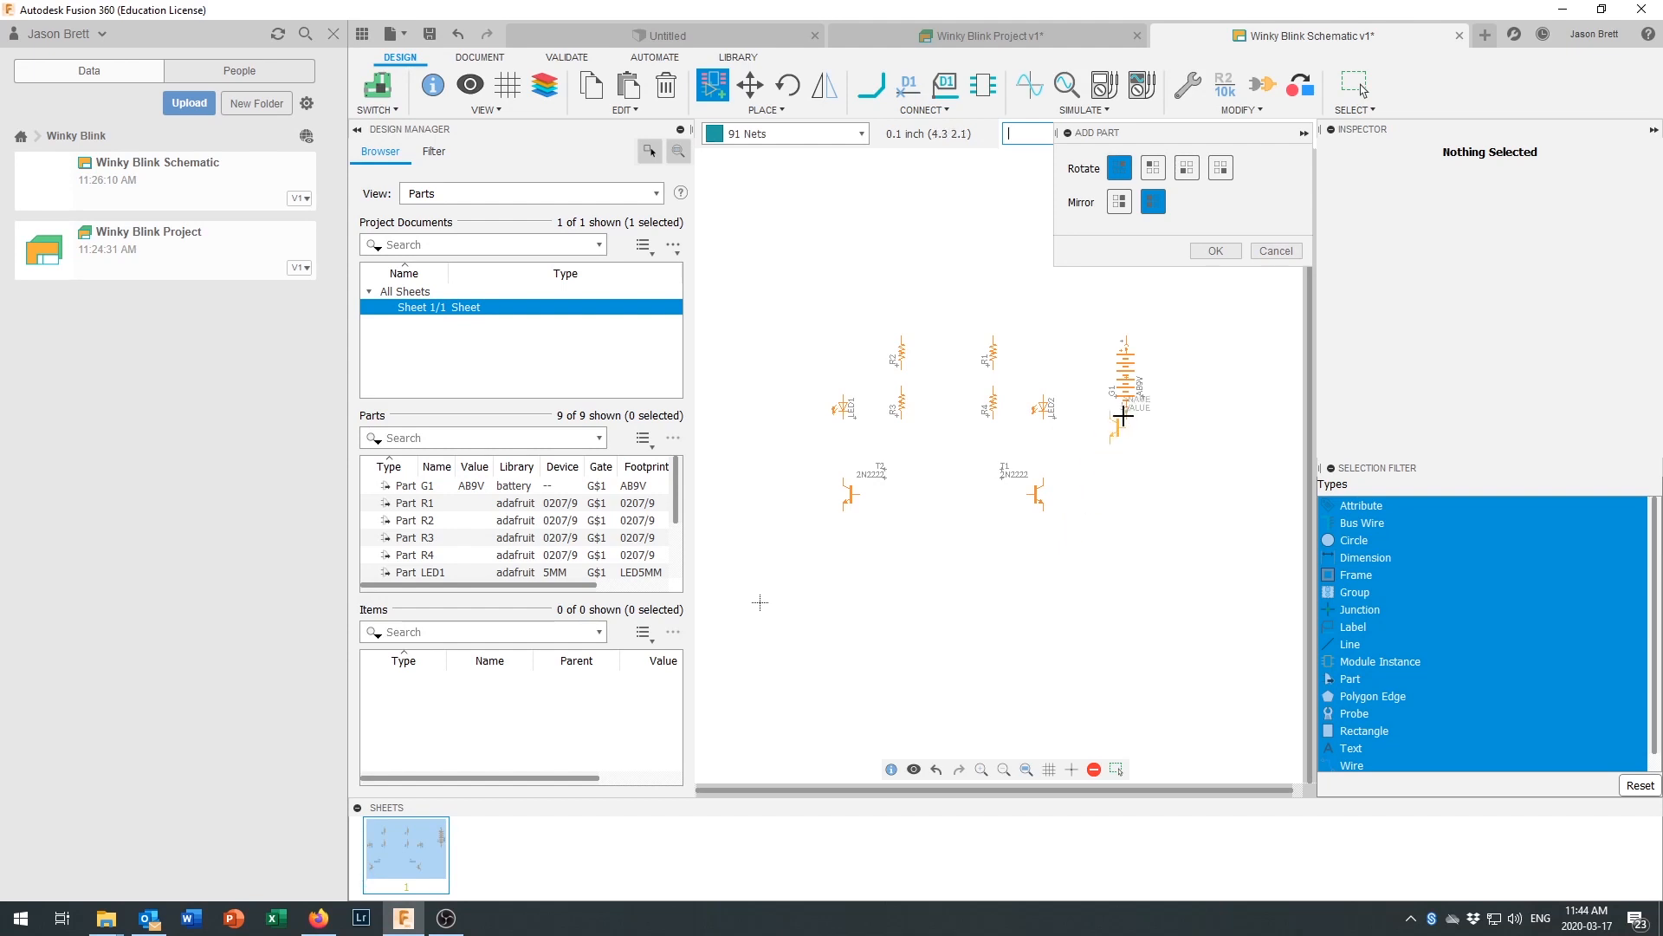
left_click(1223, 253)
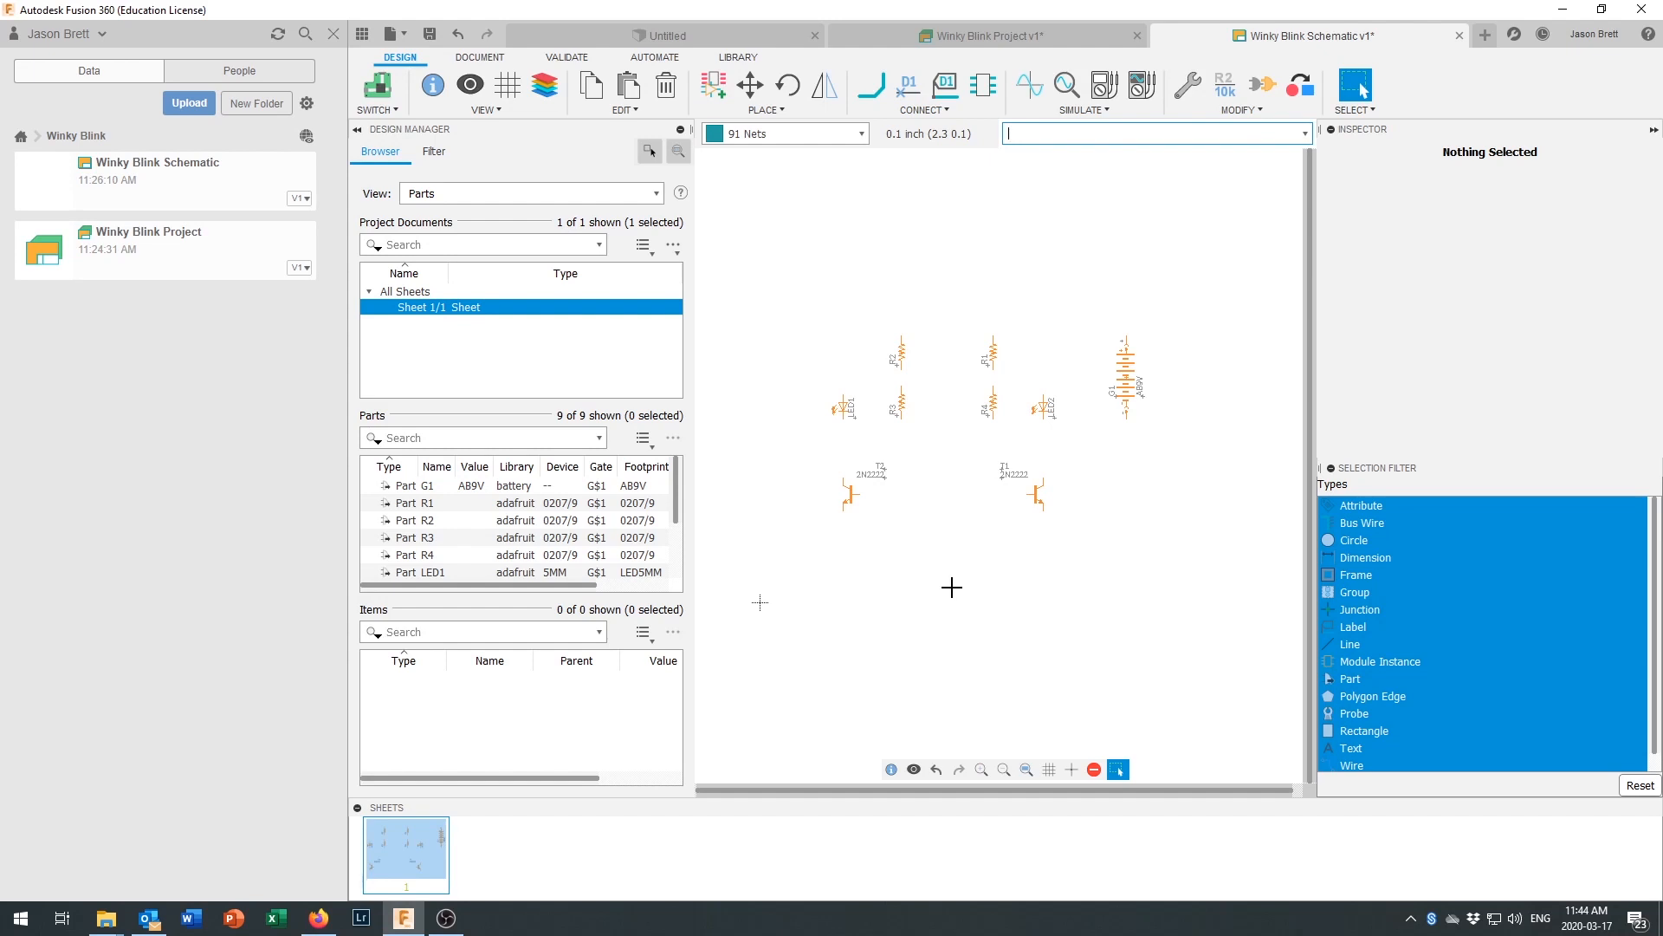
Step: Start adding another part and search the part libraries for "capacitor"
left_click(716, 87)
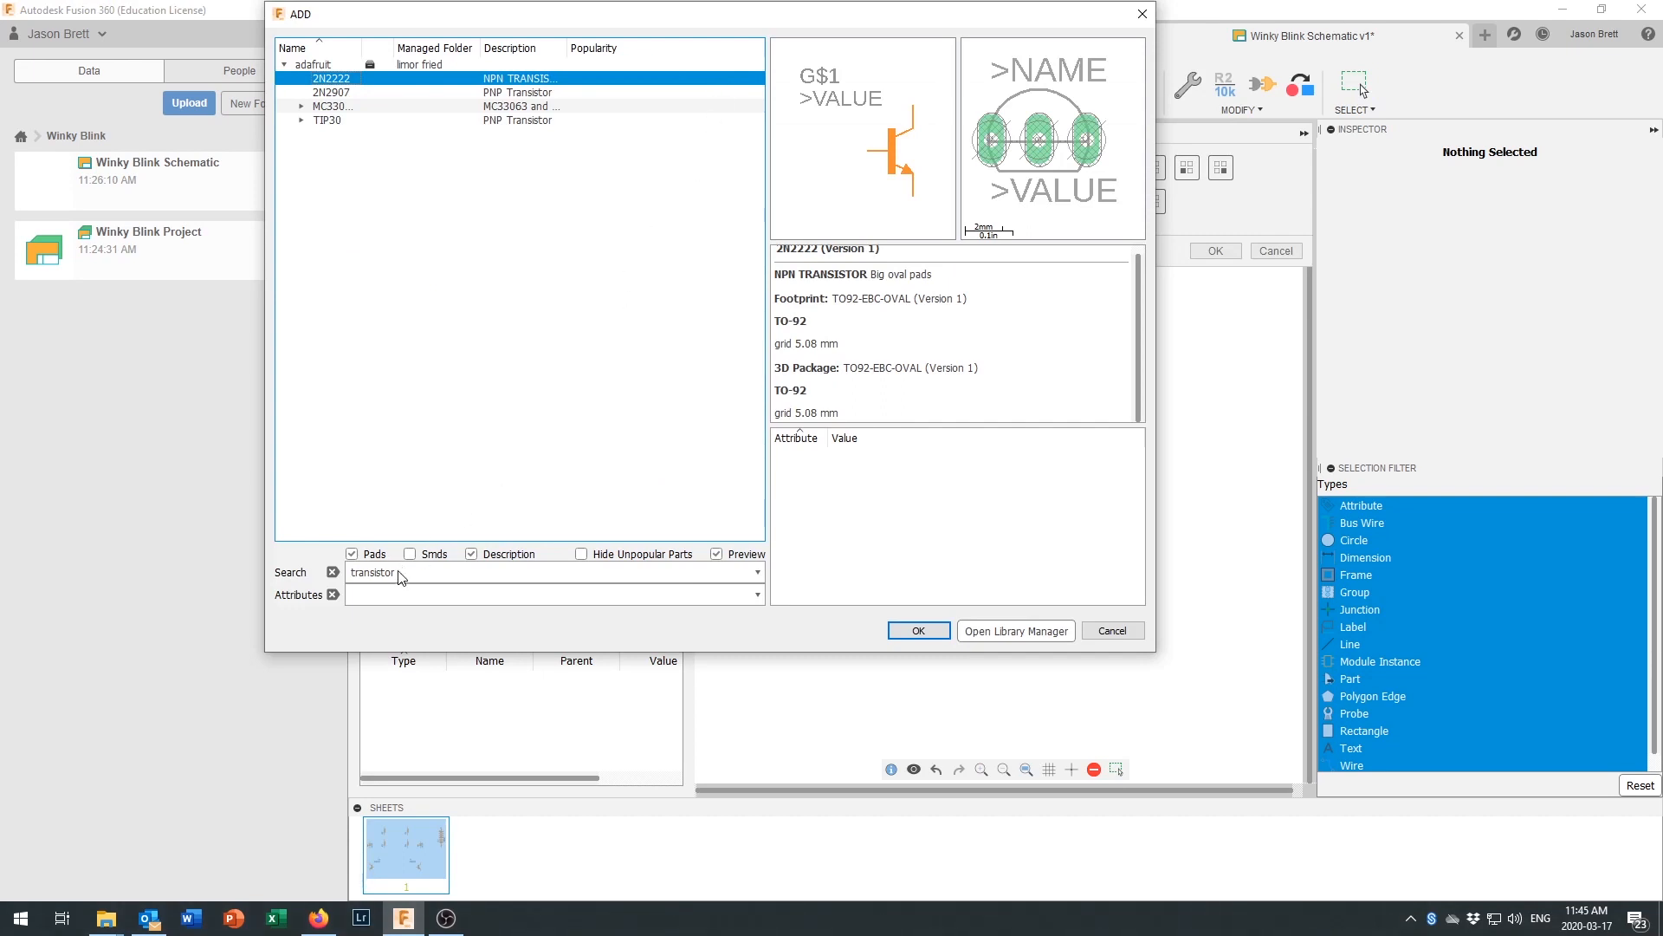
left_click(402, 573)
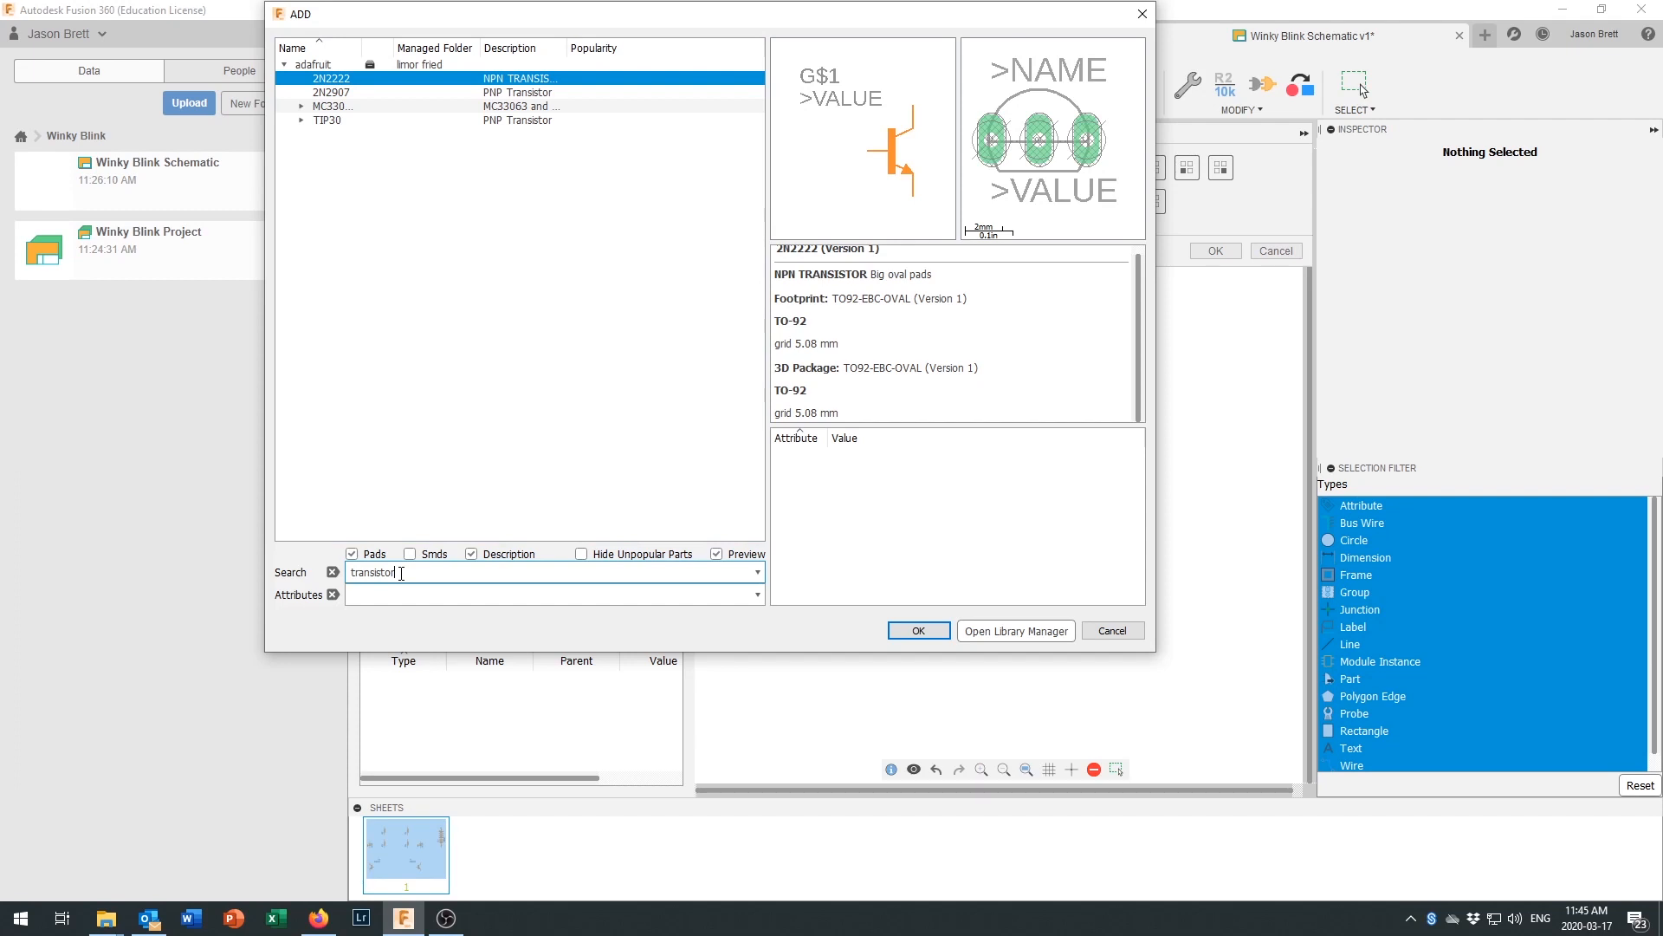
double_click(402, 573)
type("capacitor")
key("Return")
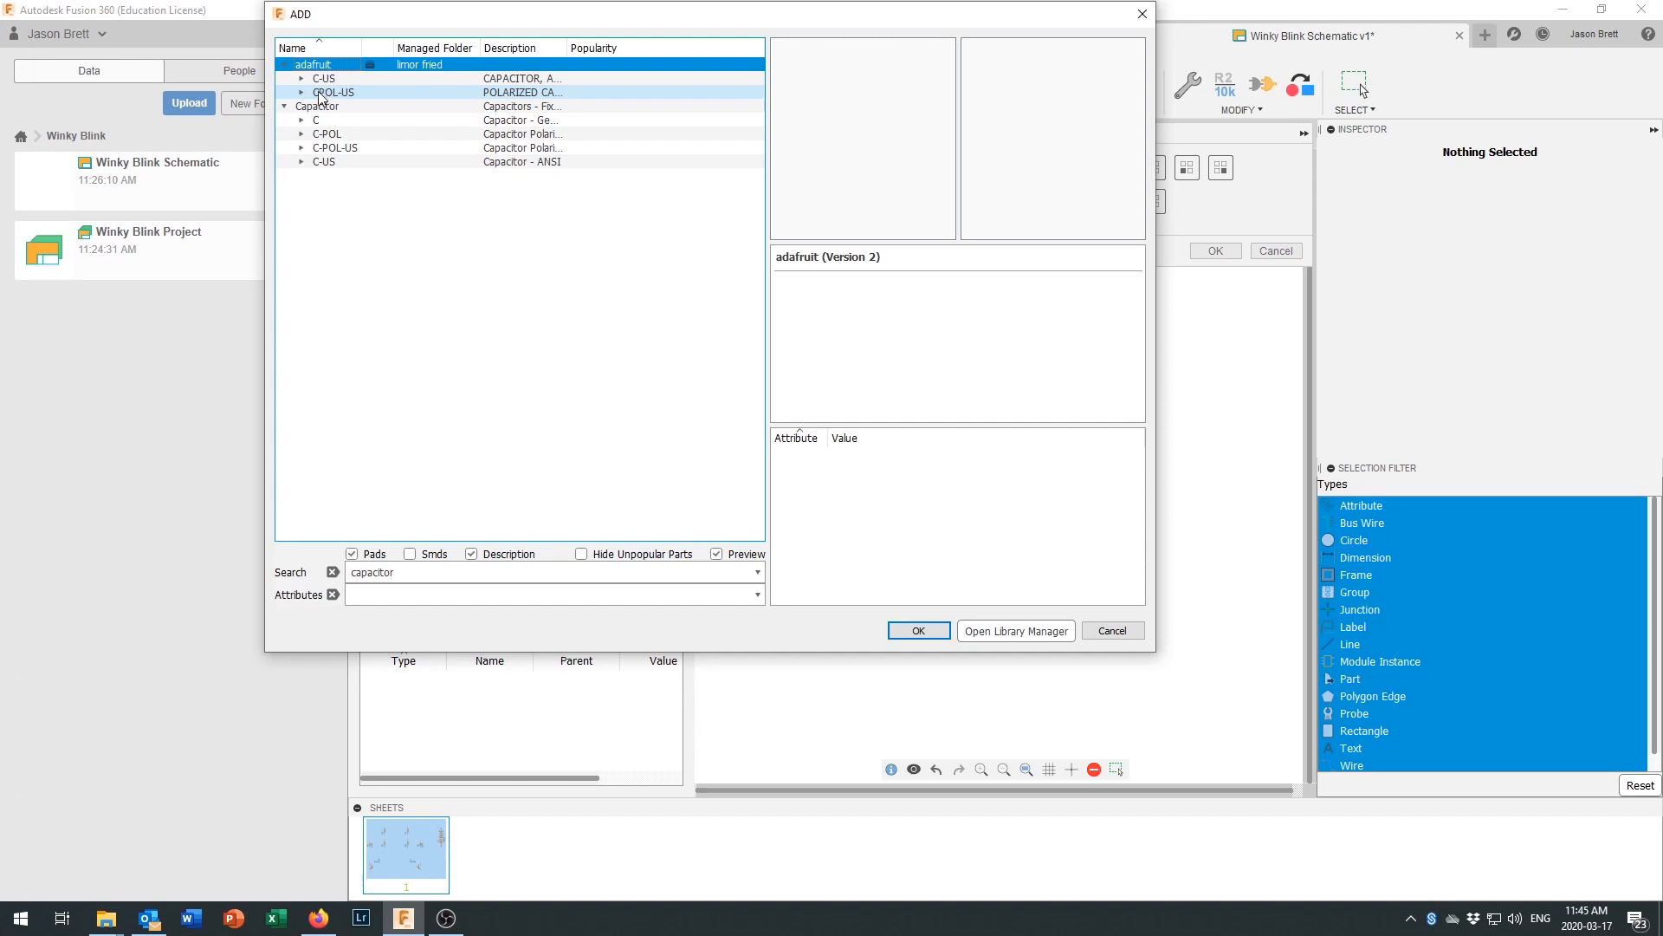
Step: Expand the adafruit CPOL-US polarized capacitor and select variant E2,5-6E, checking the diameter in its description
left_click(301, 93)
left_click(307, 93)
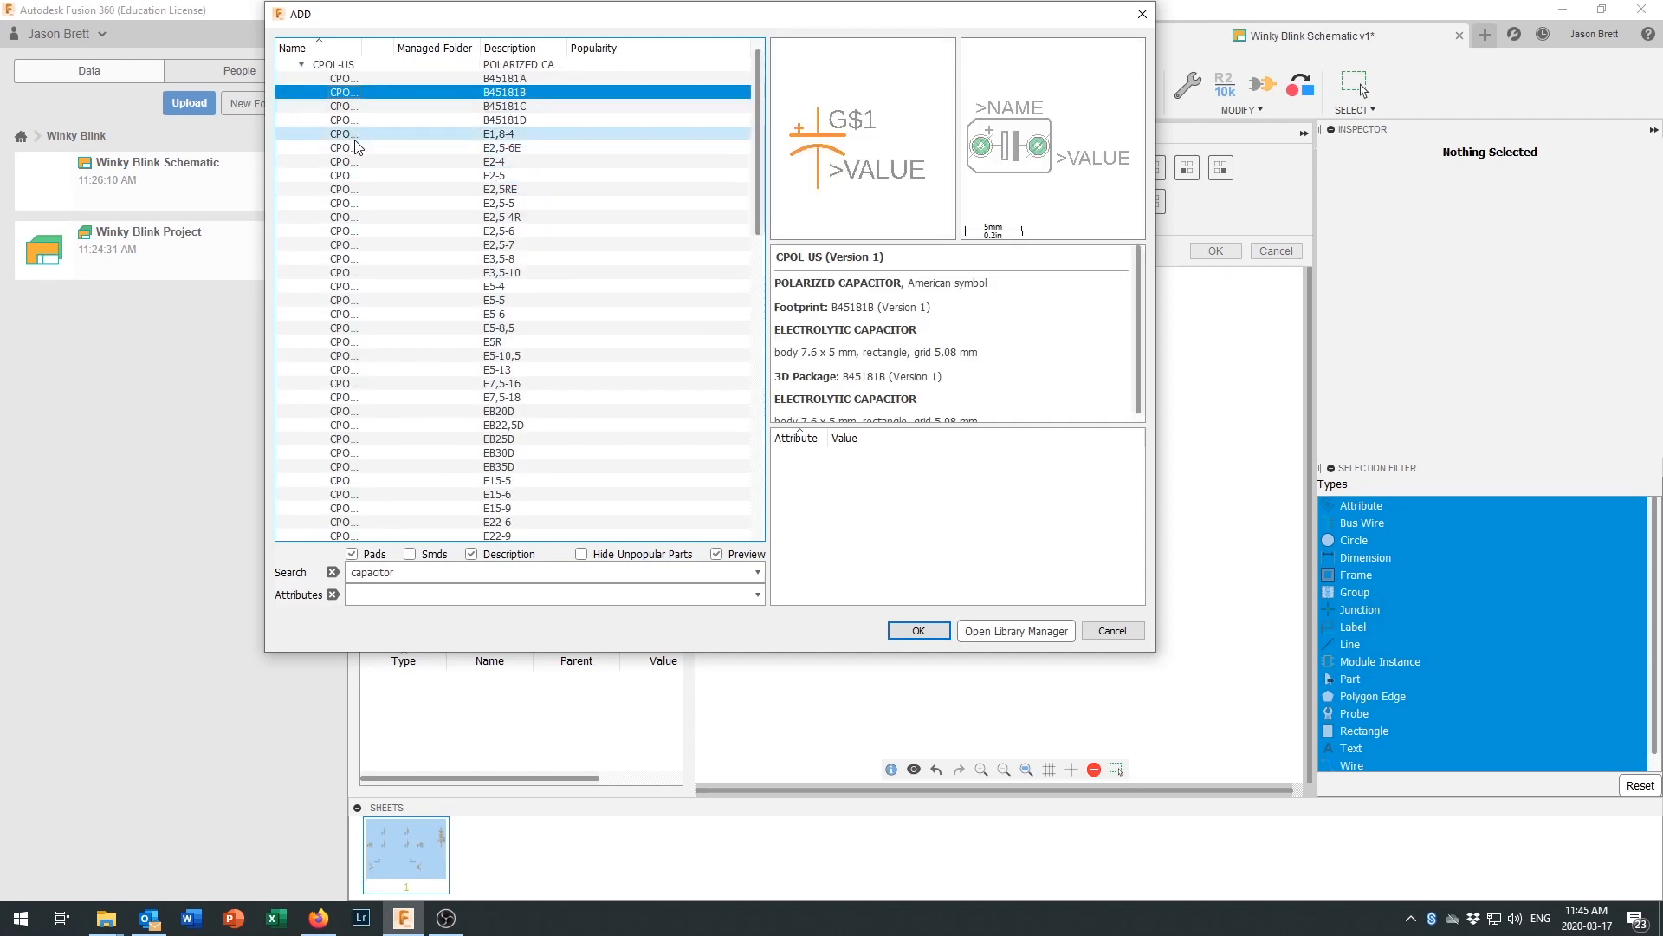
scroll(360, 169, "up", 1)
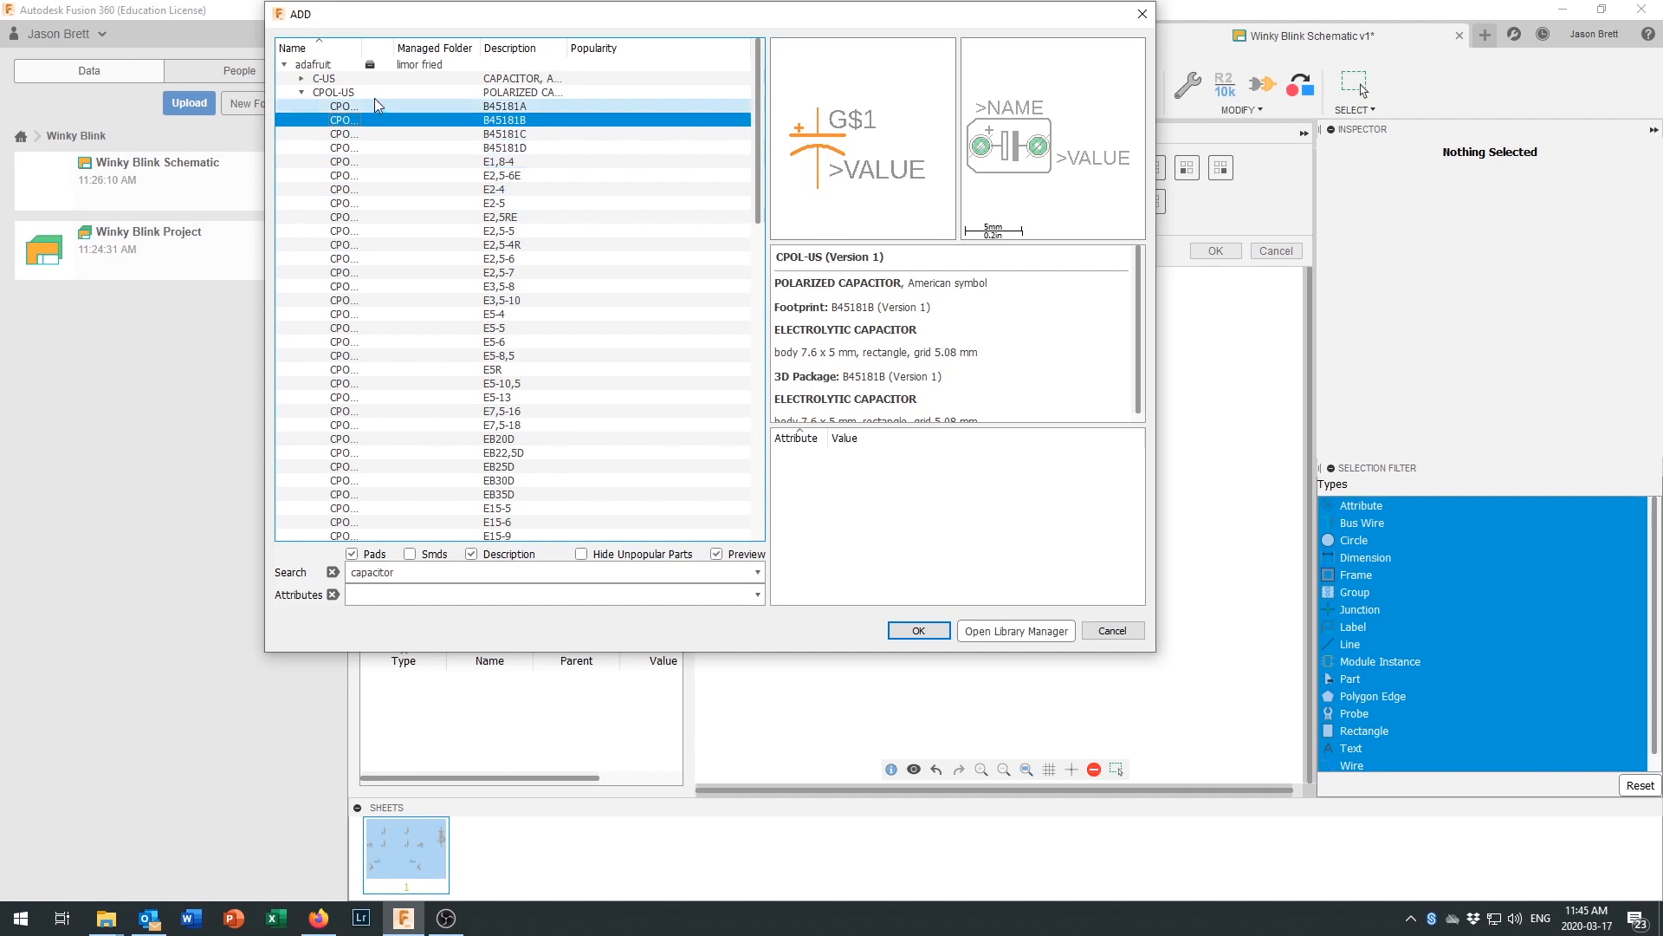
left_click(371, 136)
left_click(360, 175)
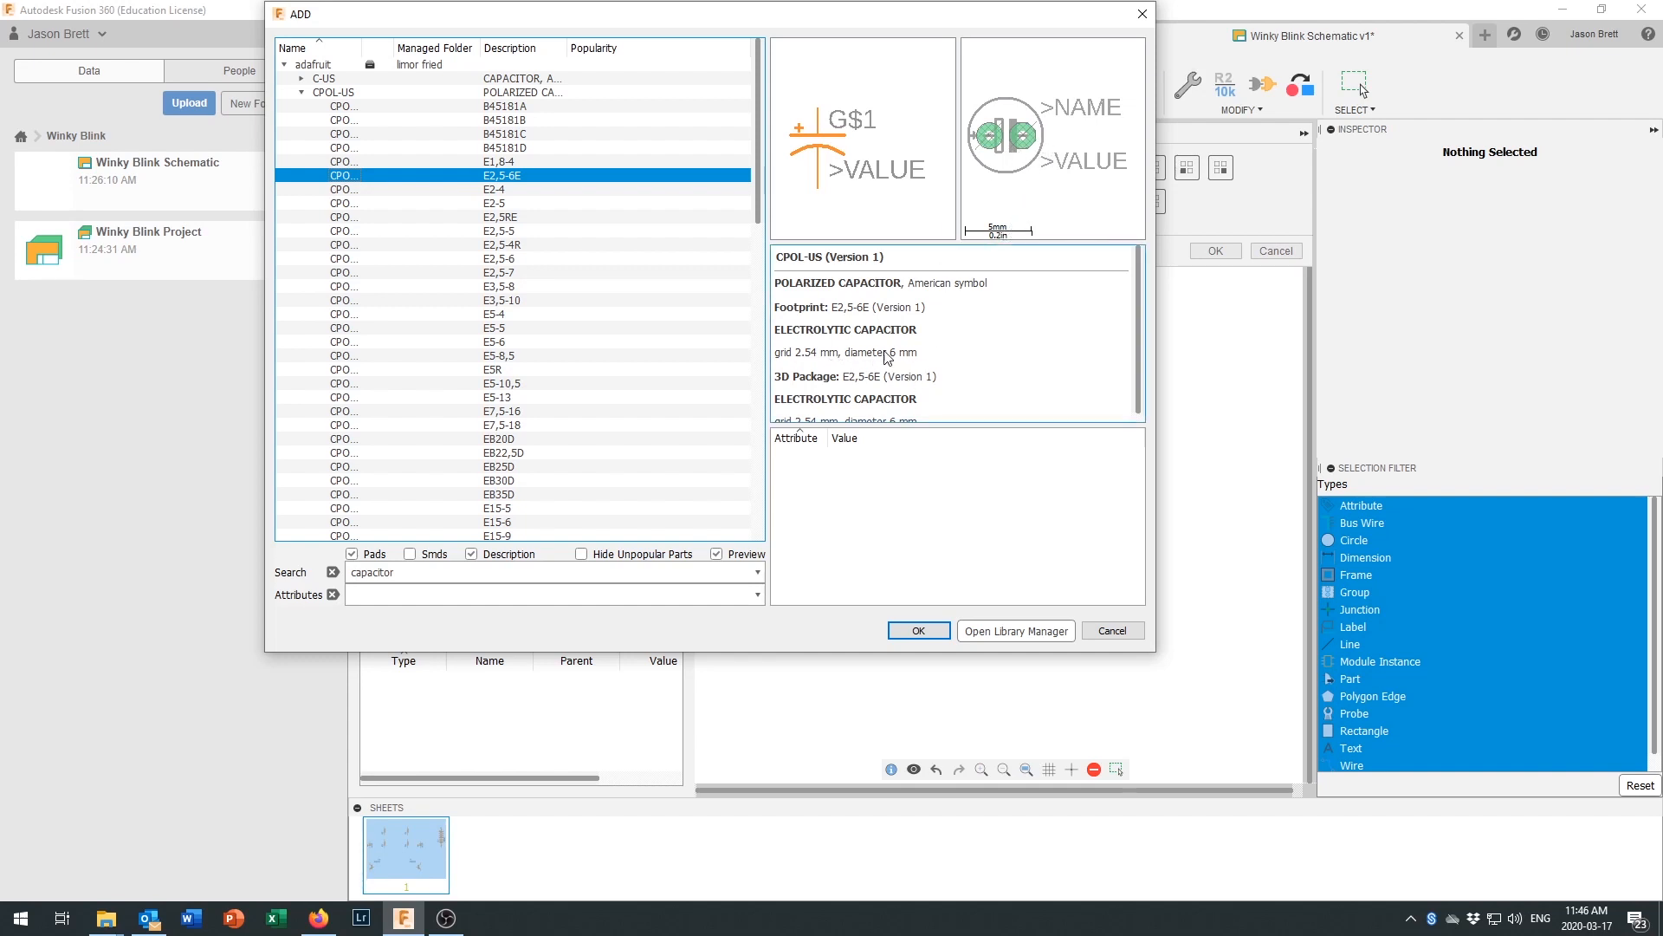
left_click_drag(918, 355, 845, 355)
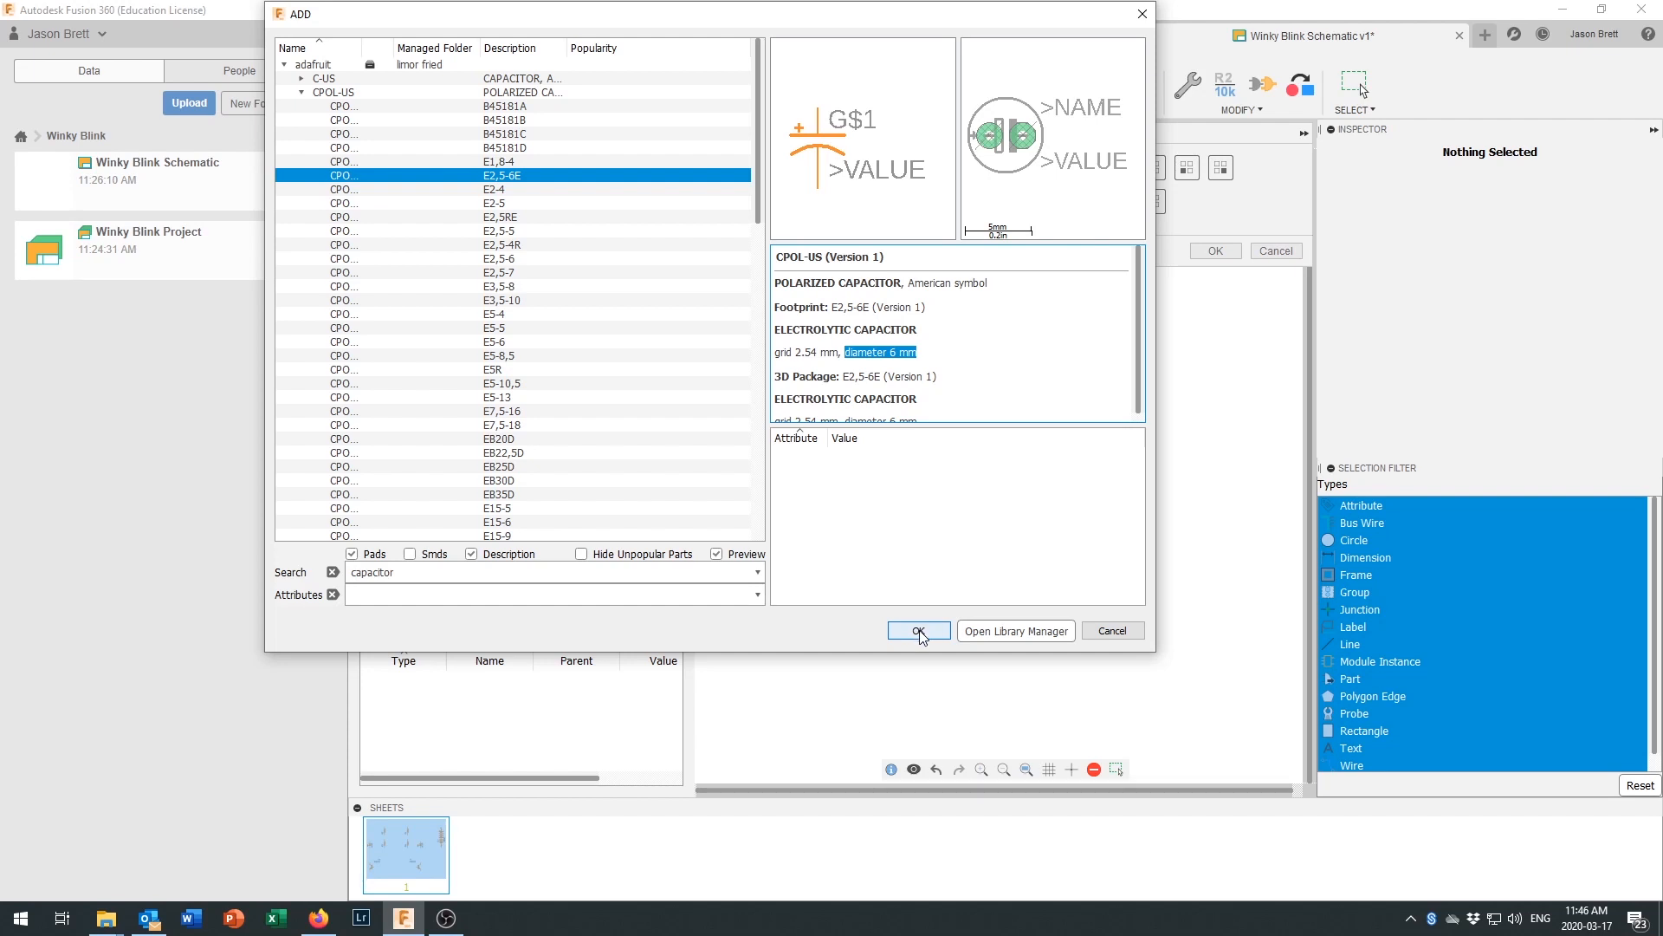
Step: Place two E2,5-6E capacitors, one rotated 90° at about (2.4 1.9) inch and one rotated 270° at about (2.2 1.7) inch, and finish placing
left_click(920, 632)
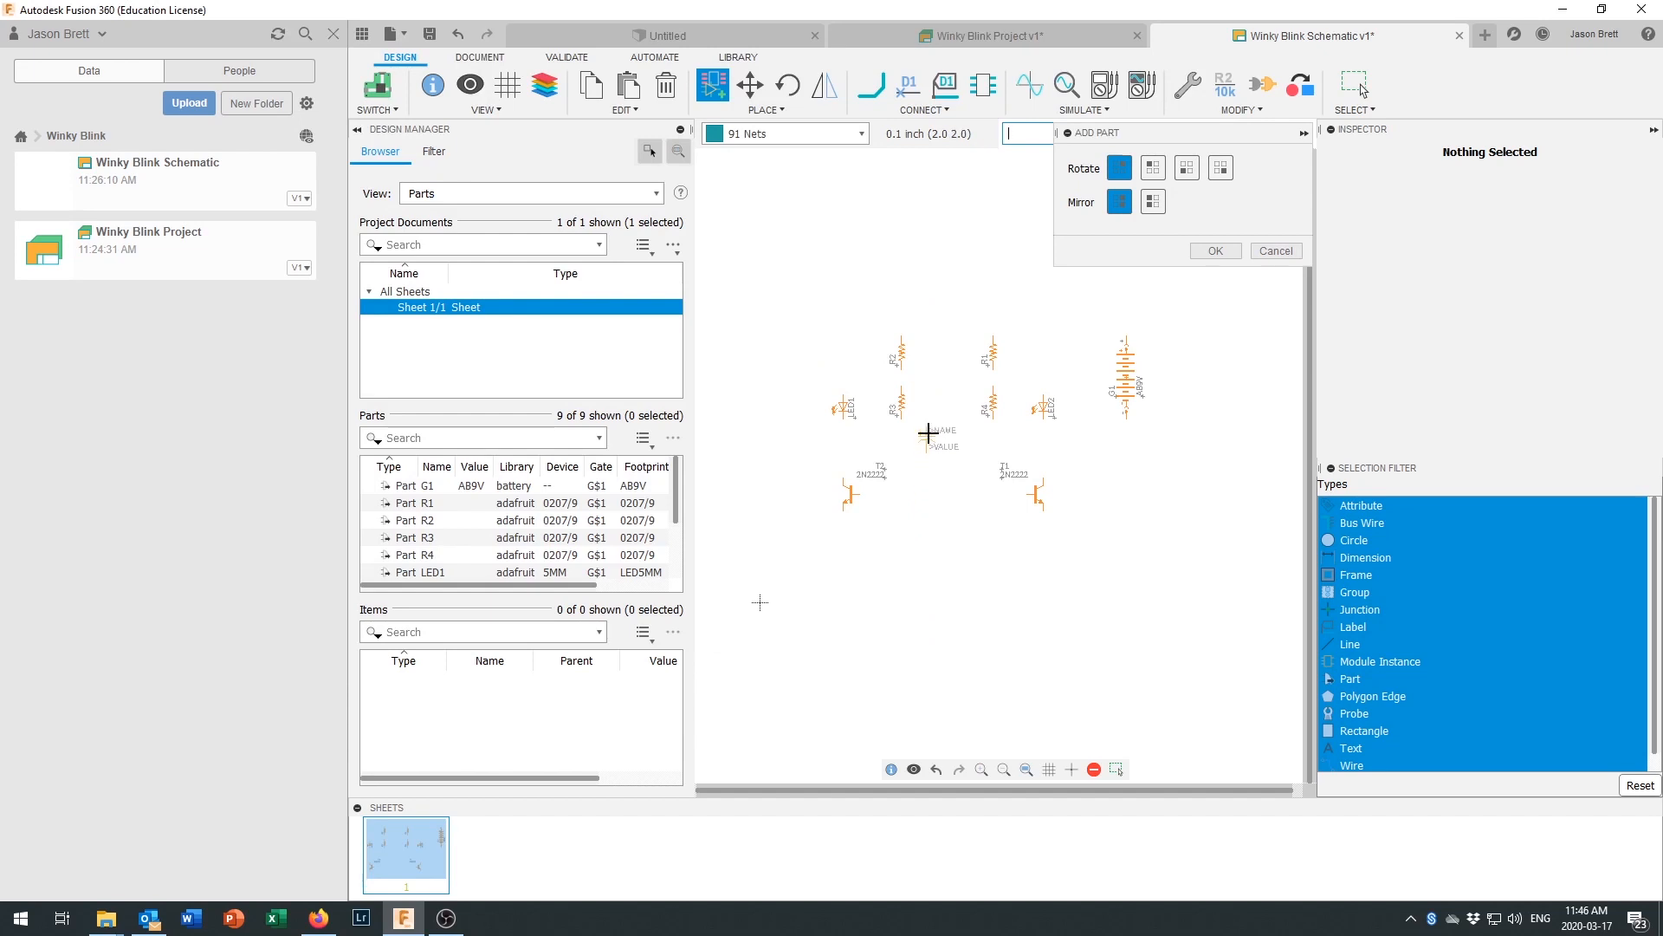
left_click(1155, 170)
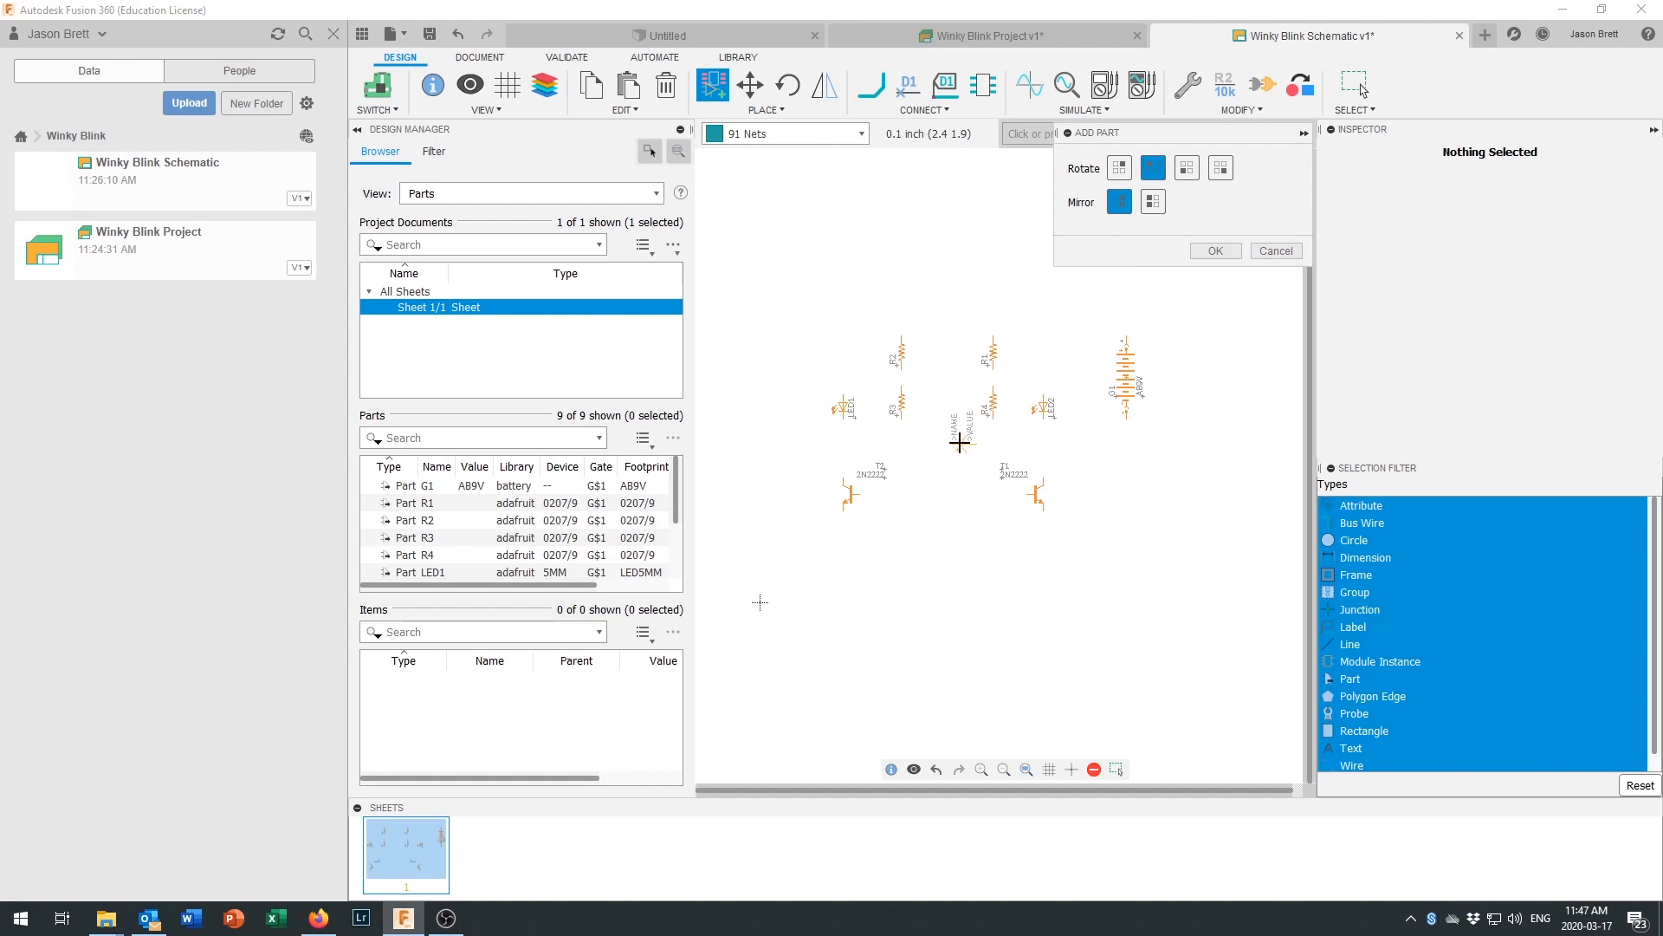
left_click(959, 442)
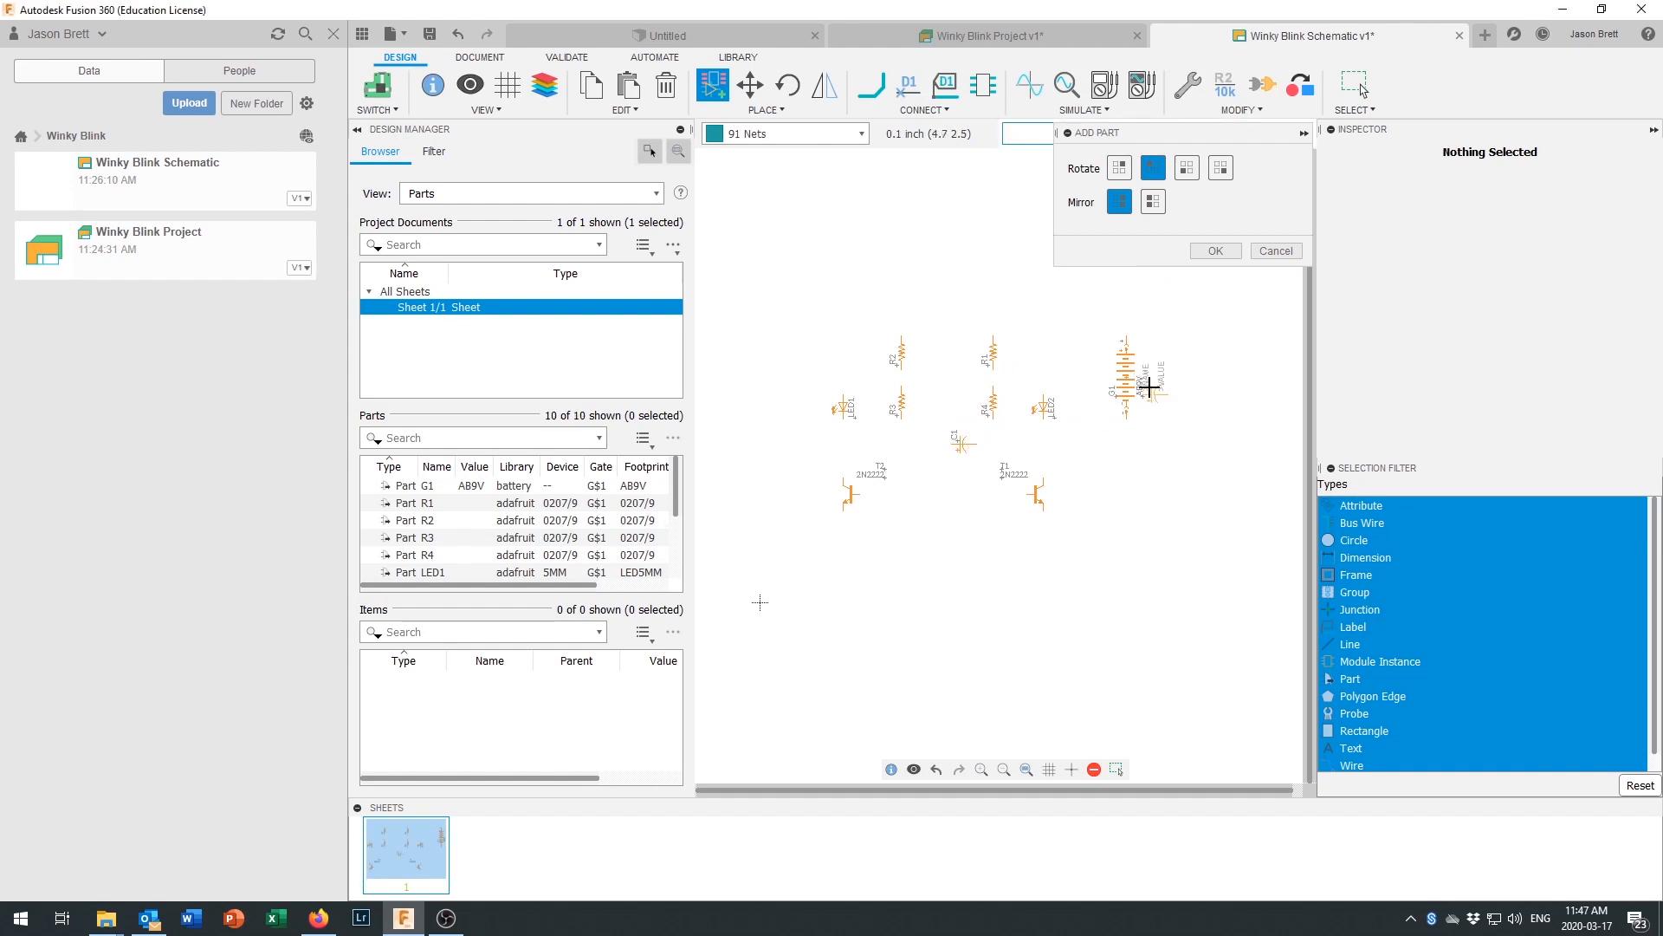
left_click(1221, 169)
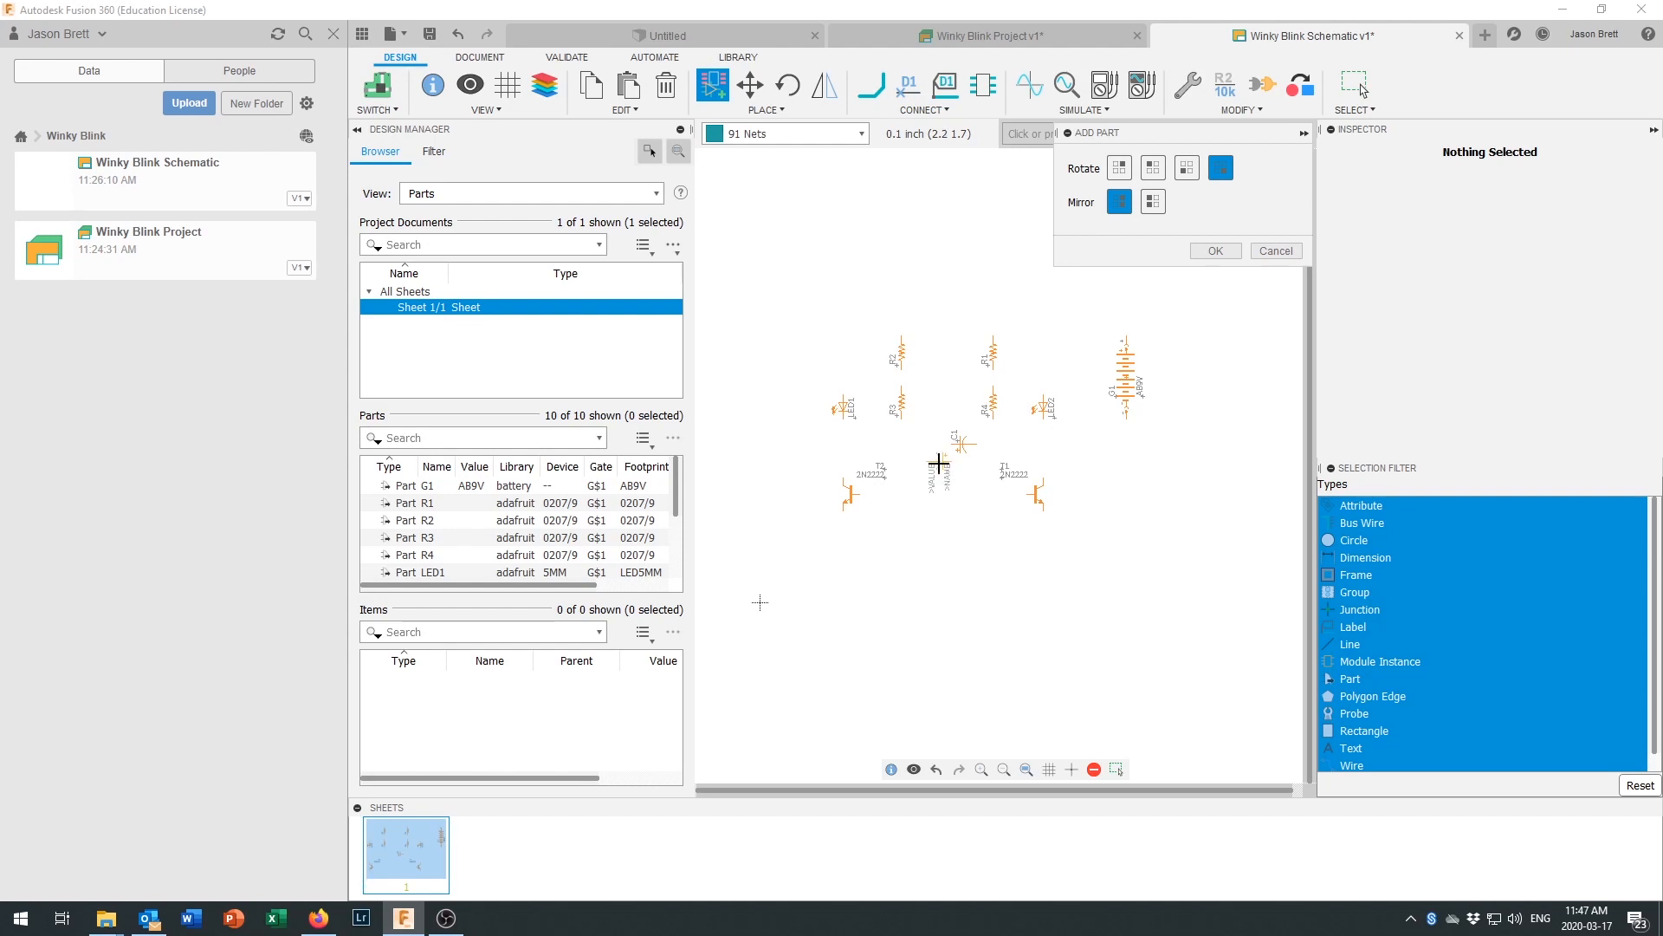
left_click(938, 465)
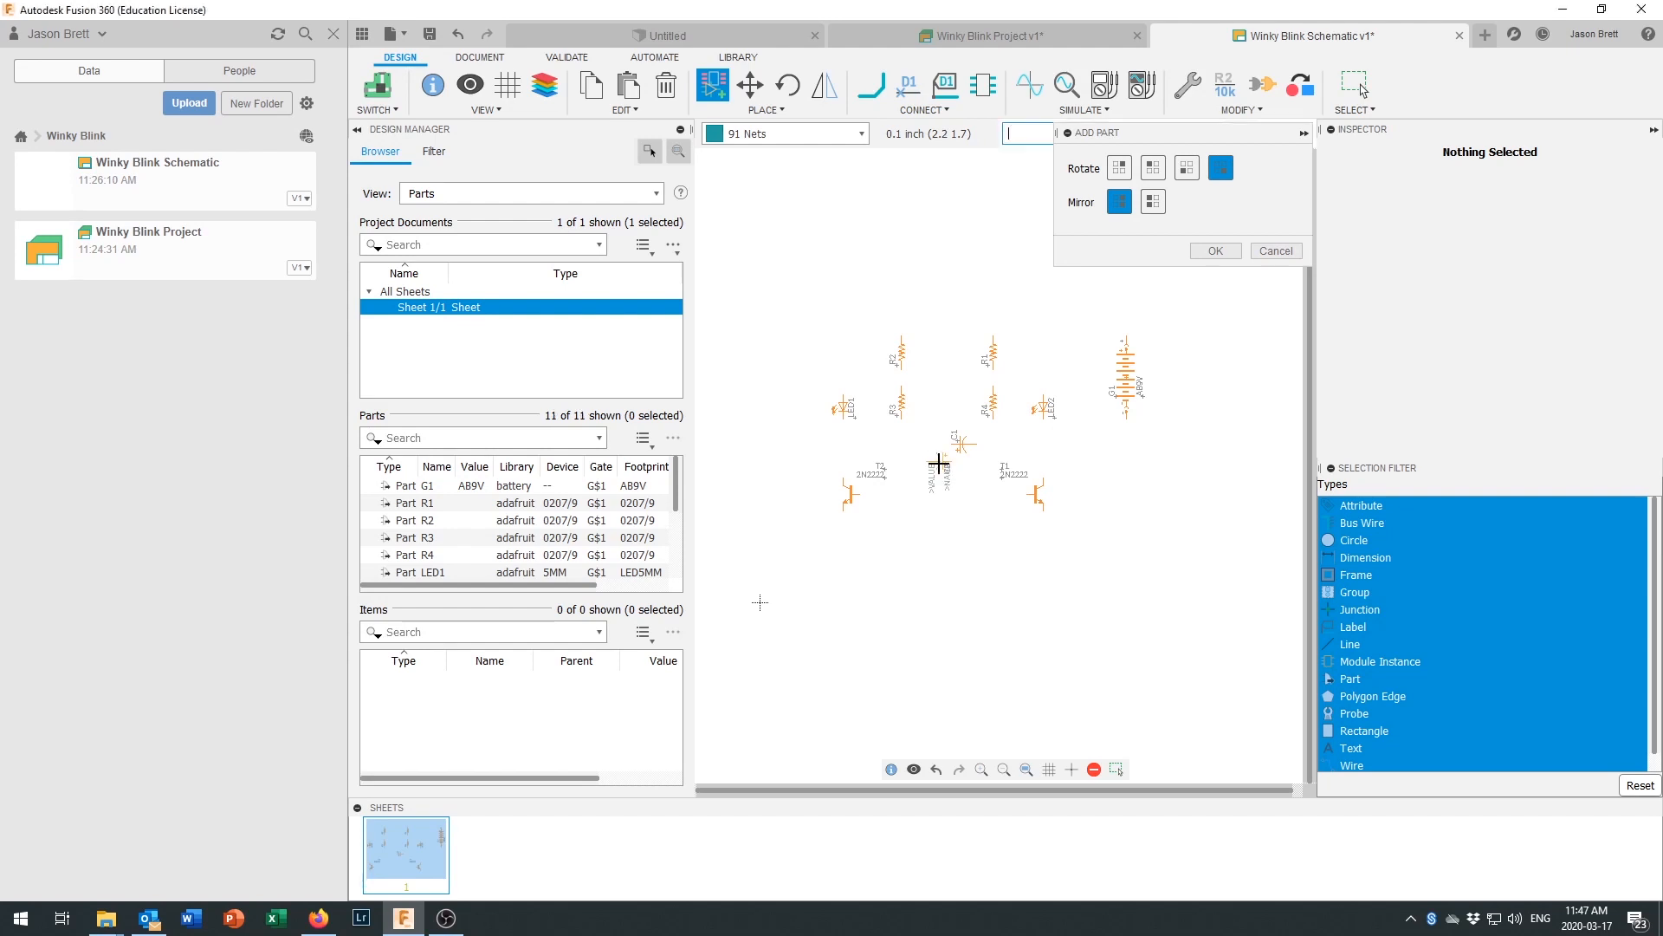
left_click(1217, 251)
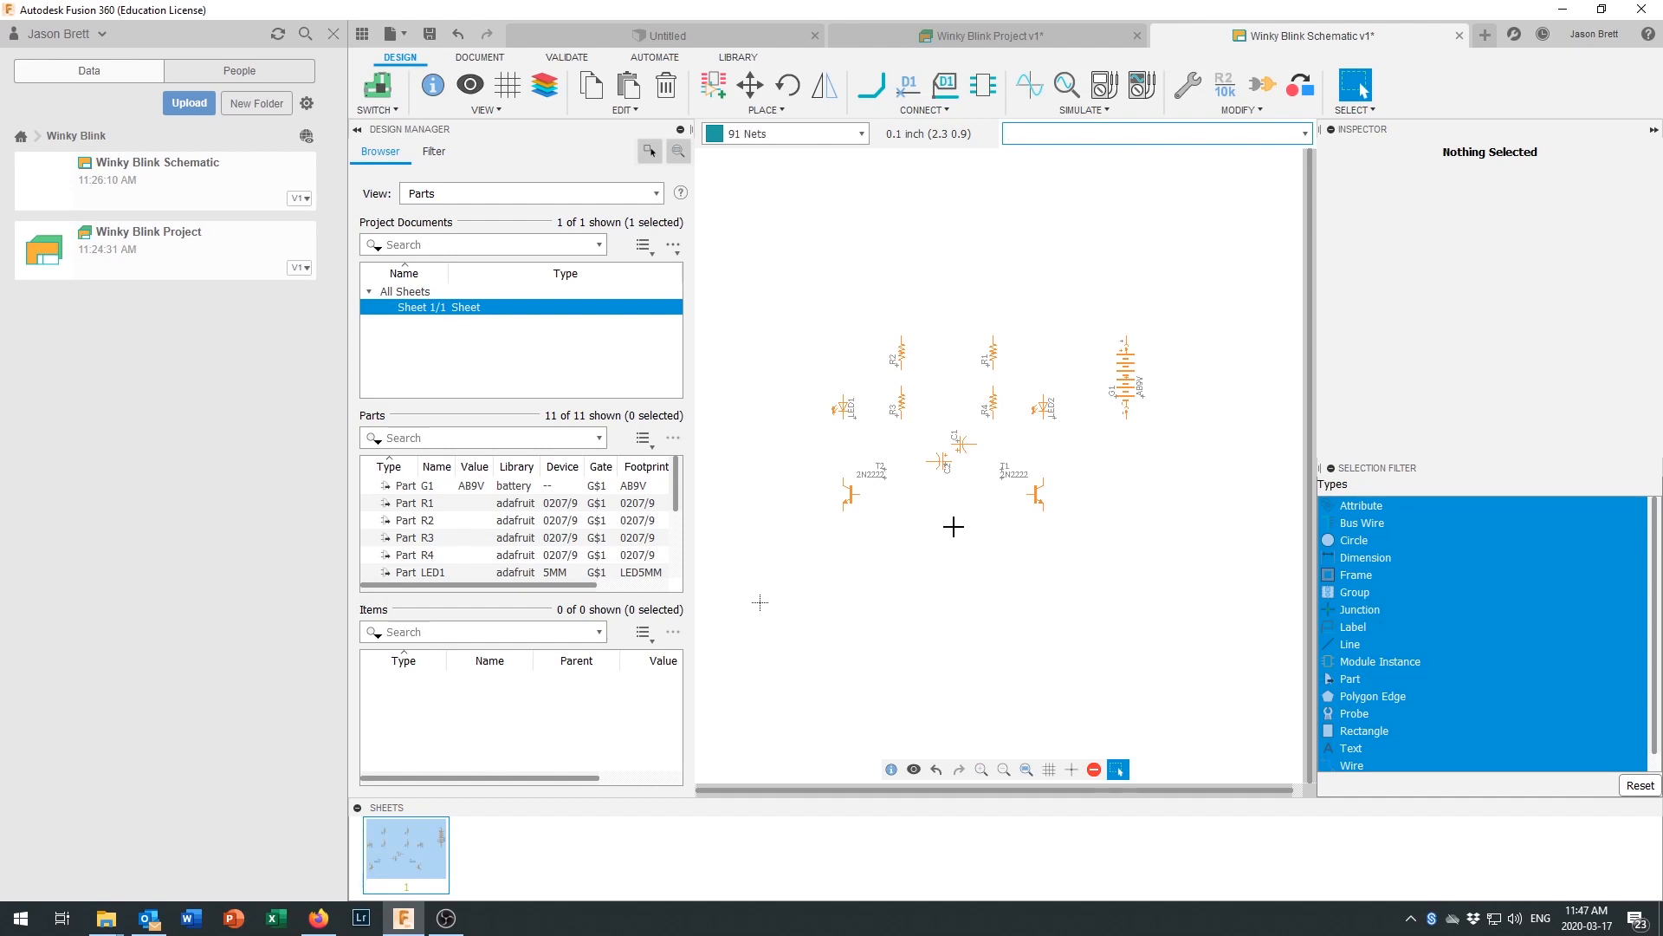
Step: Start adding another part, search the libraries for "diode" and select the adafruit 1N4004, reviewing its footprint description
left_click(709, 84)
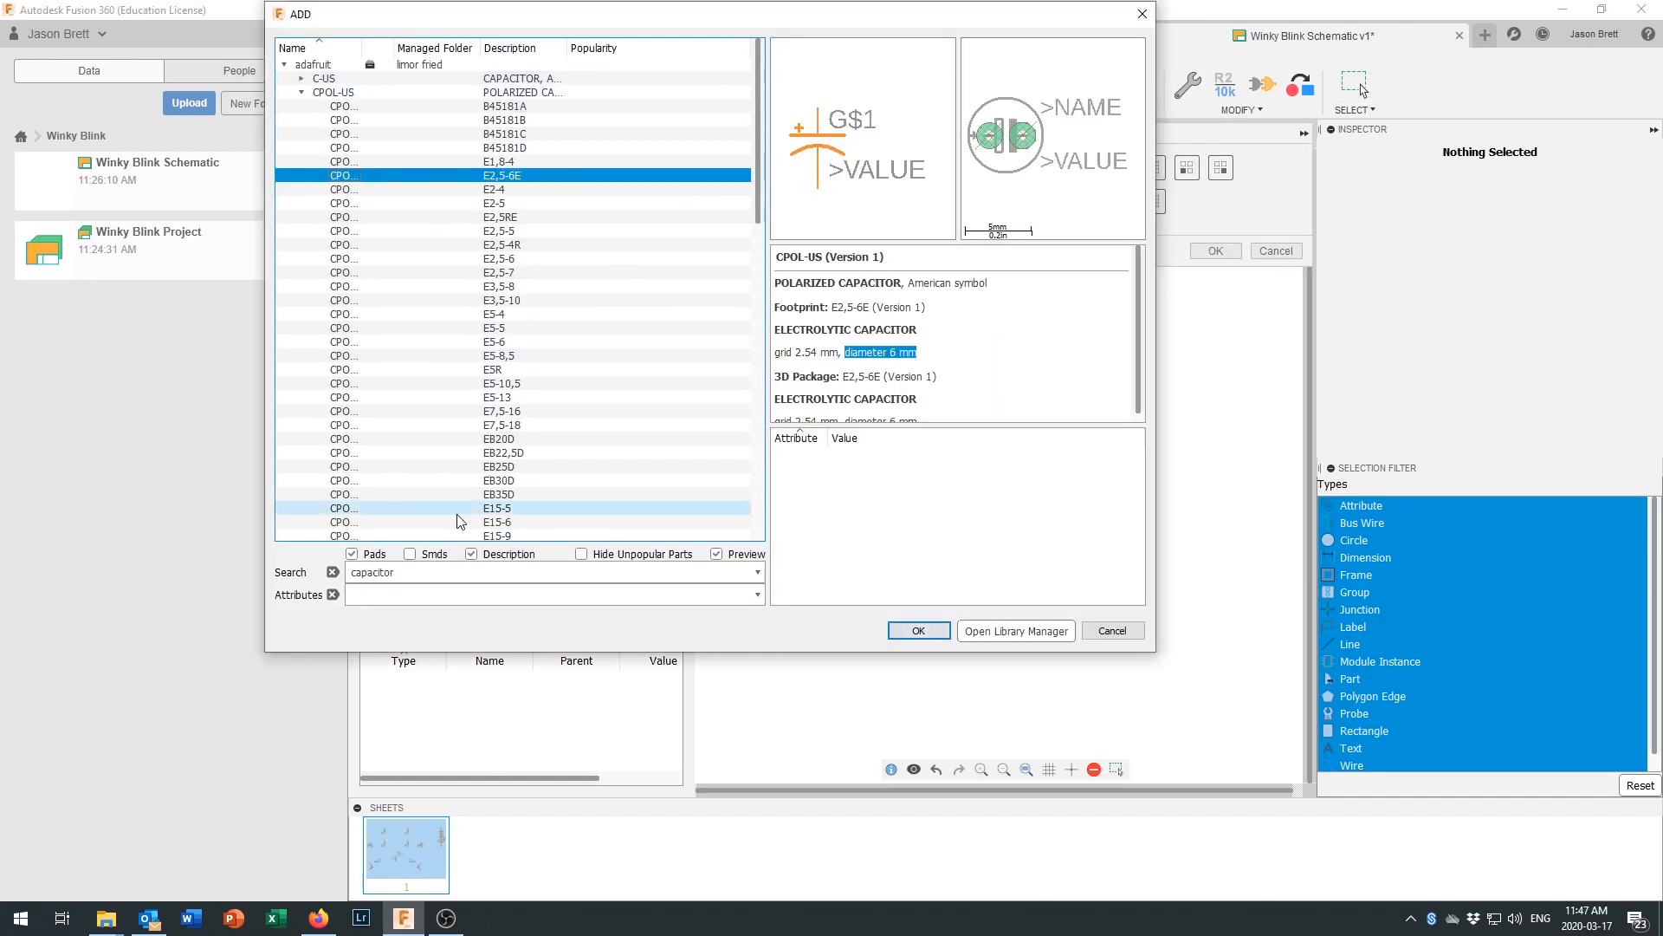
left_click_drag(411, 574, 335, 574)
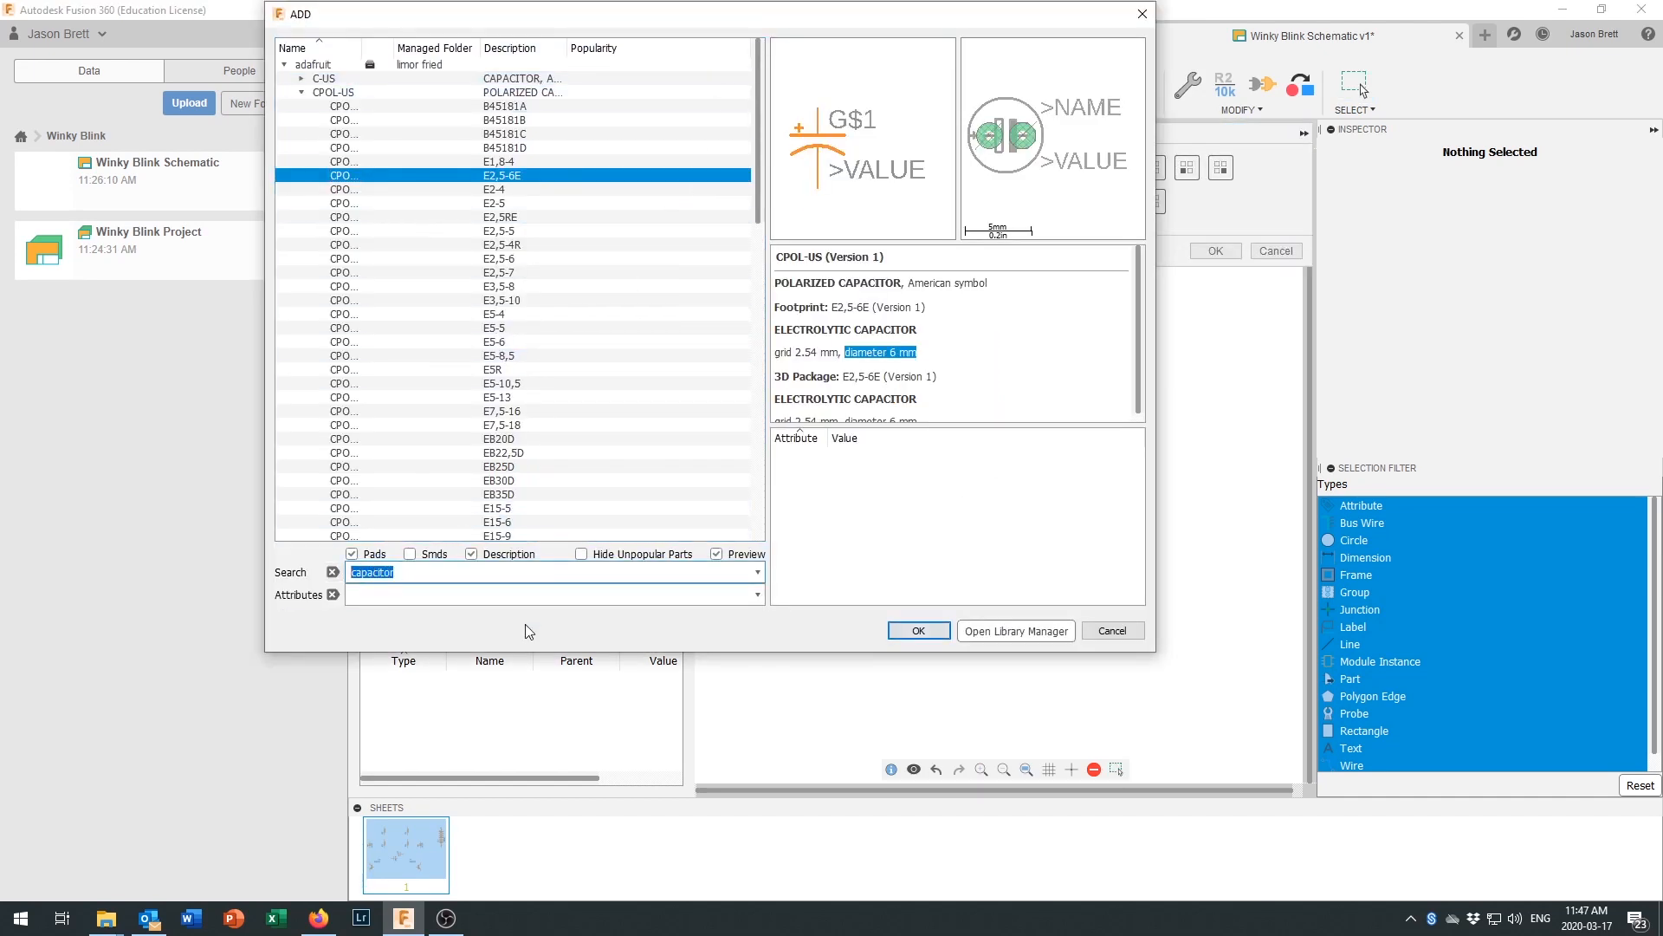
type("diode")
key("Return")
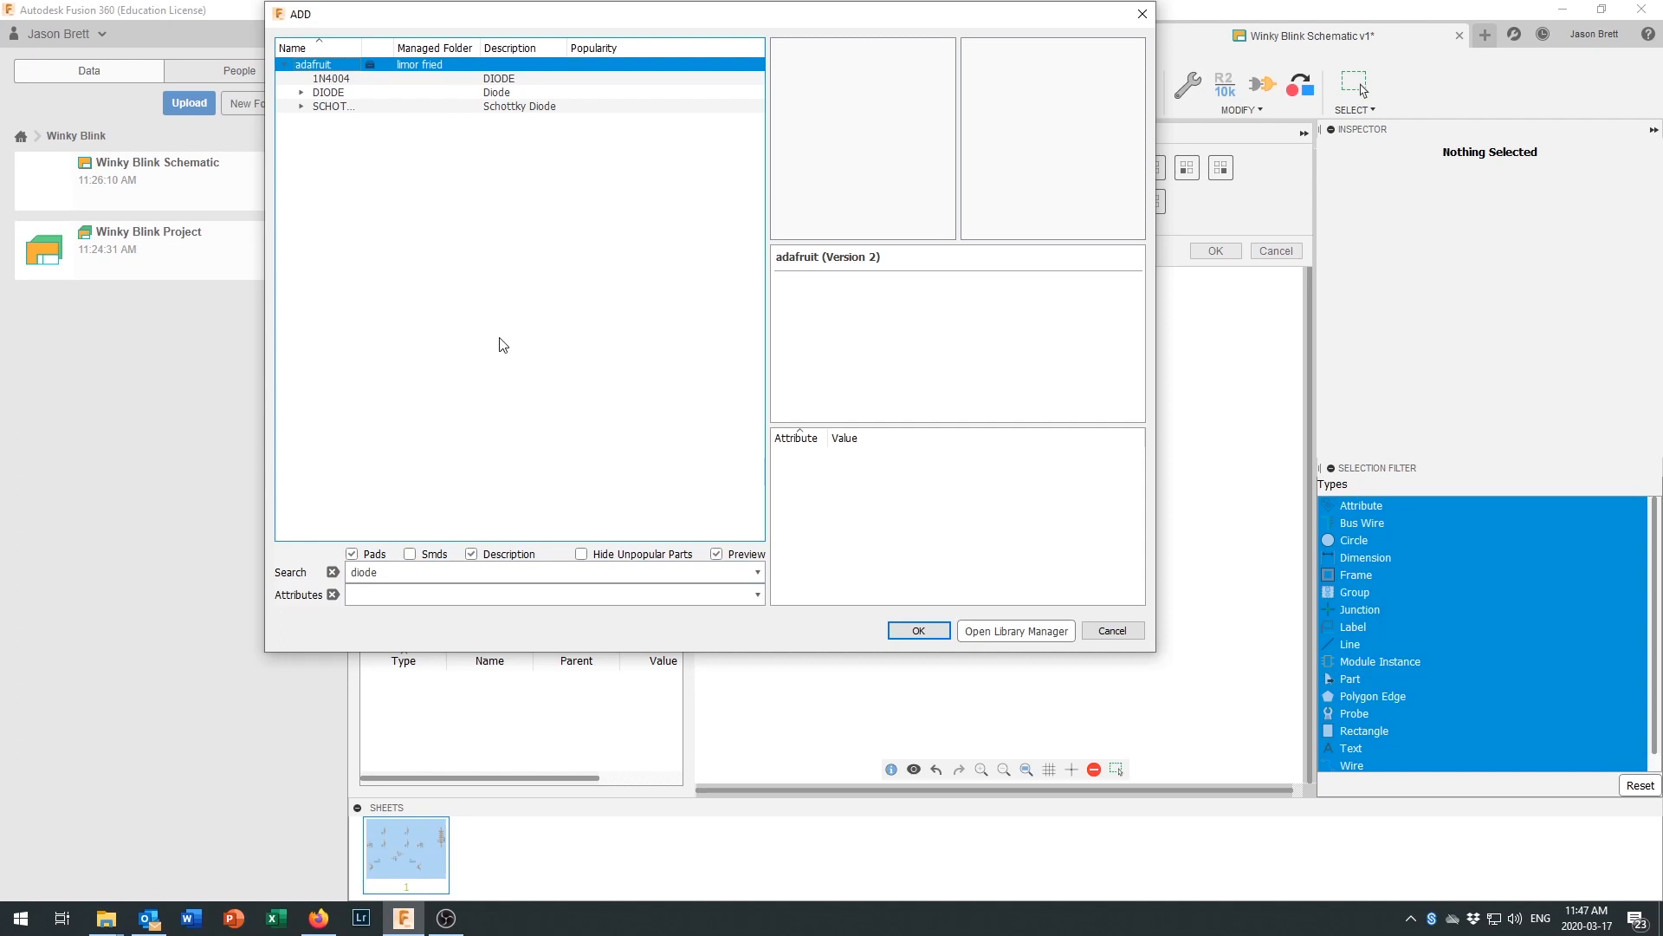
left_click(326, 80)
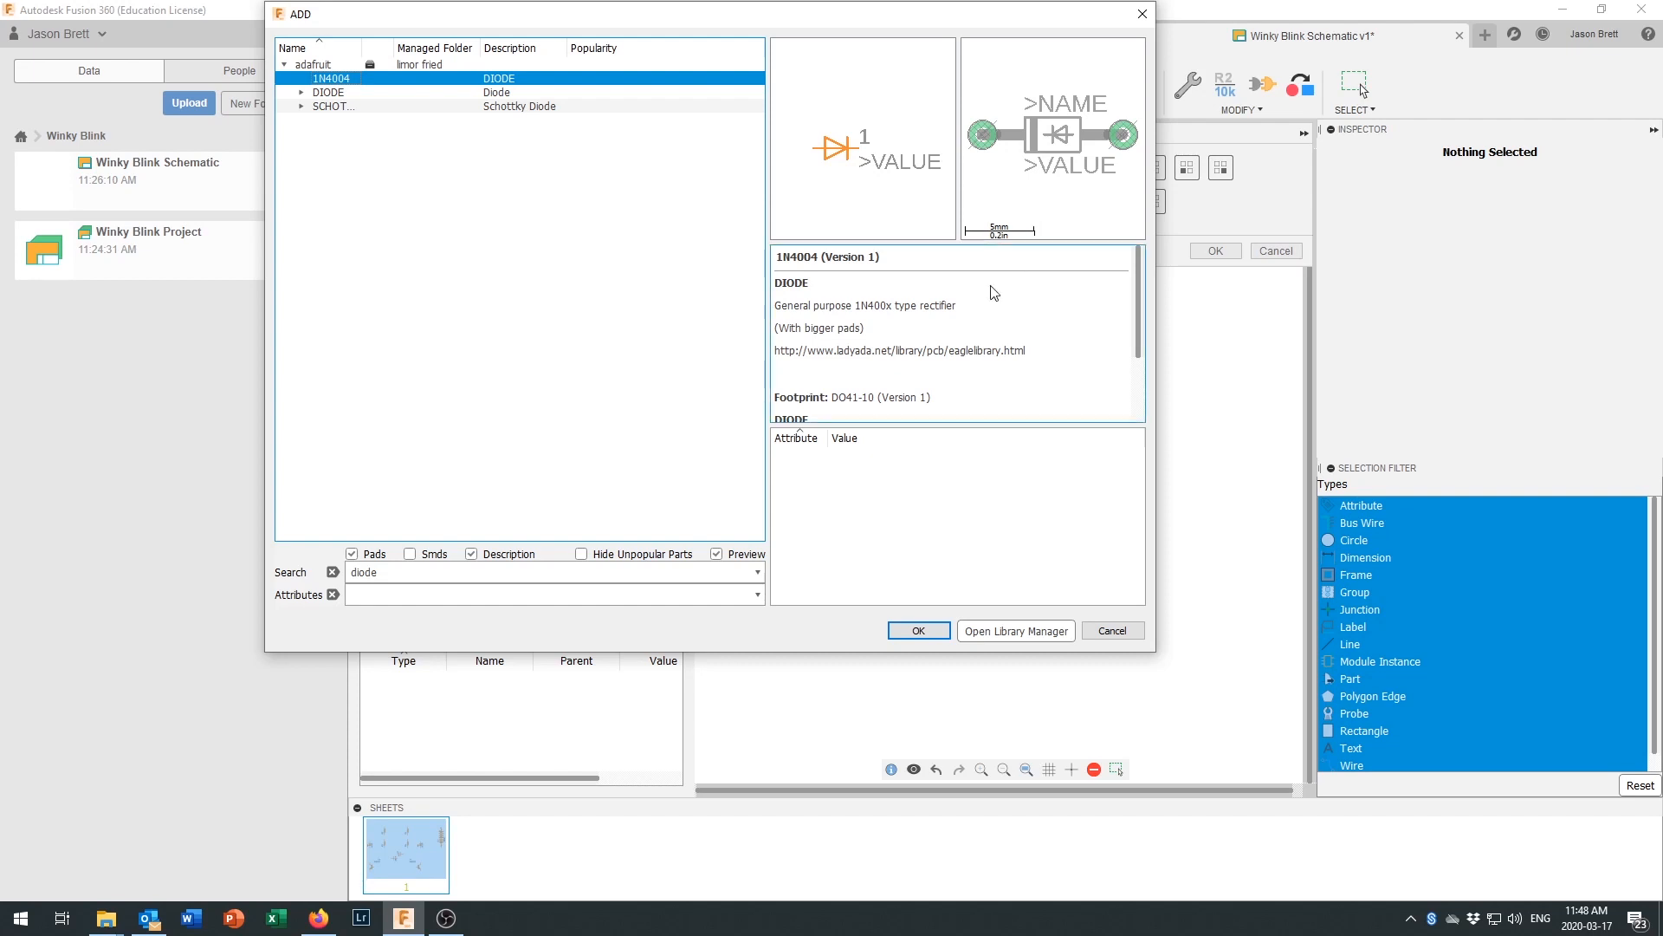
scroll(971, 322, "down", 2)
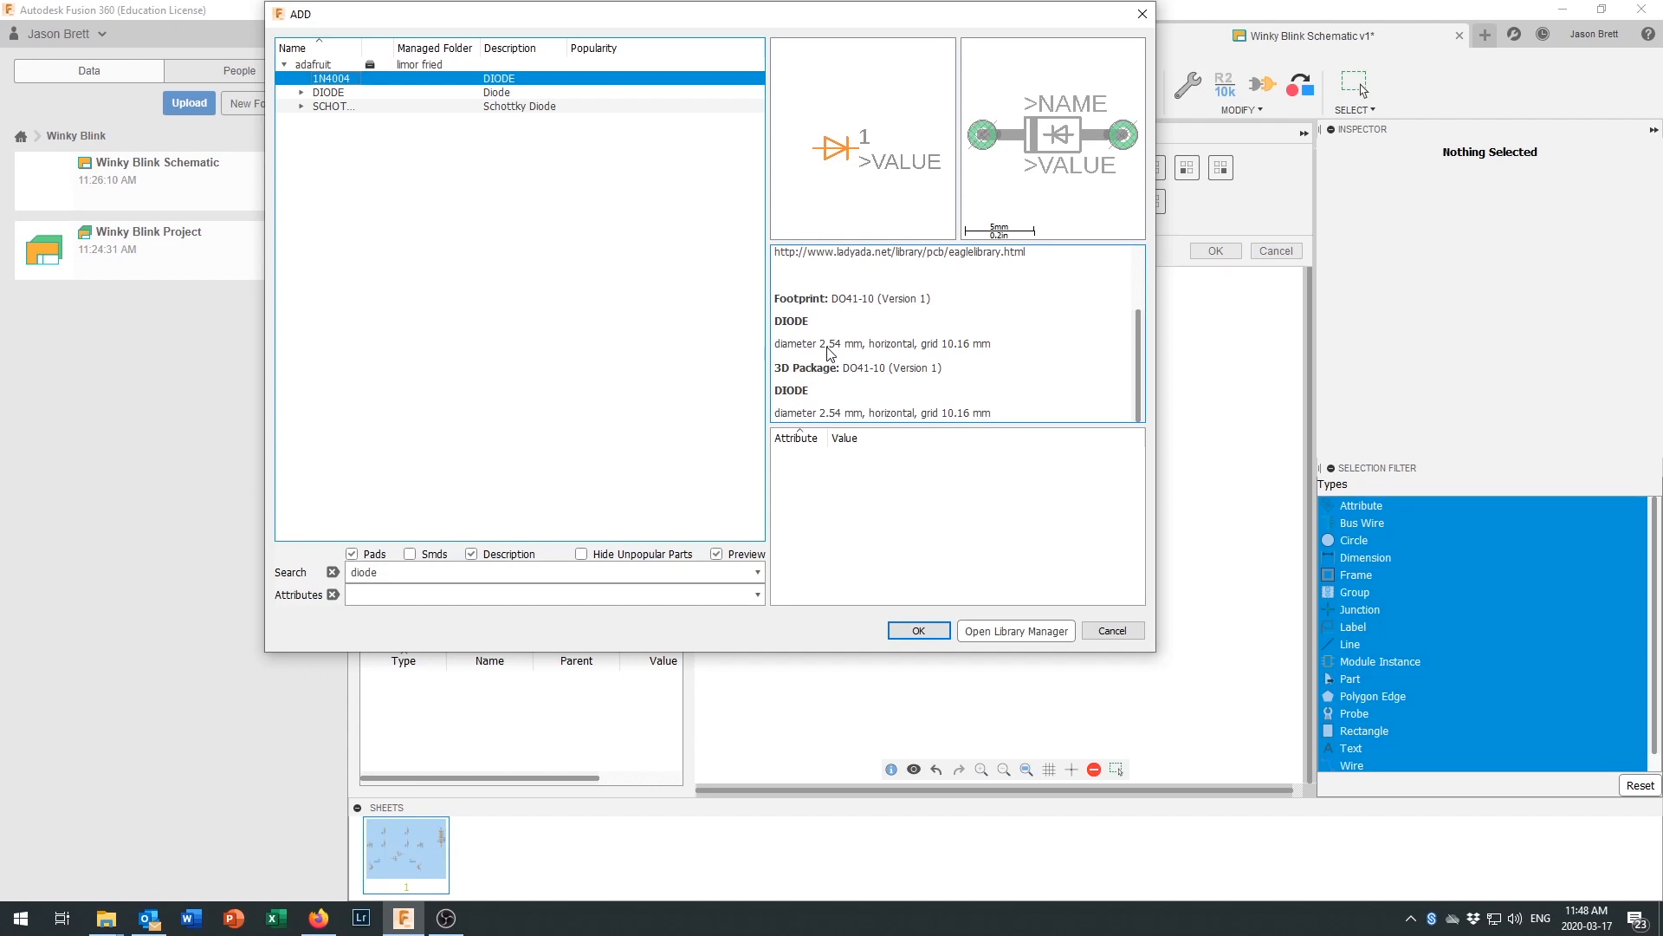
Step: Place one 1N4004 diode rotated 270° at about (2.2 0.8) inch, below and between the two transistors, and finish placing
scroll(830, 353, "up", 3)
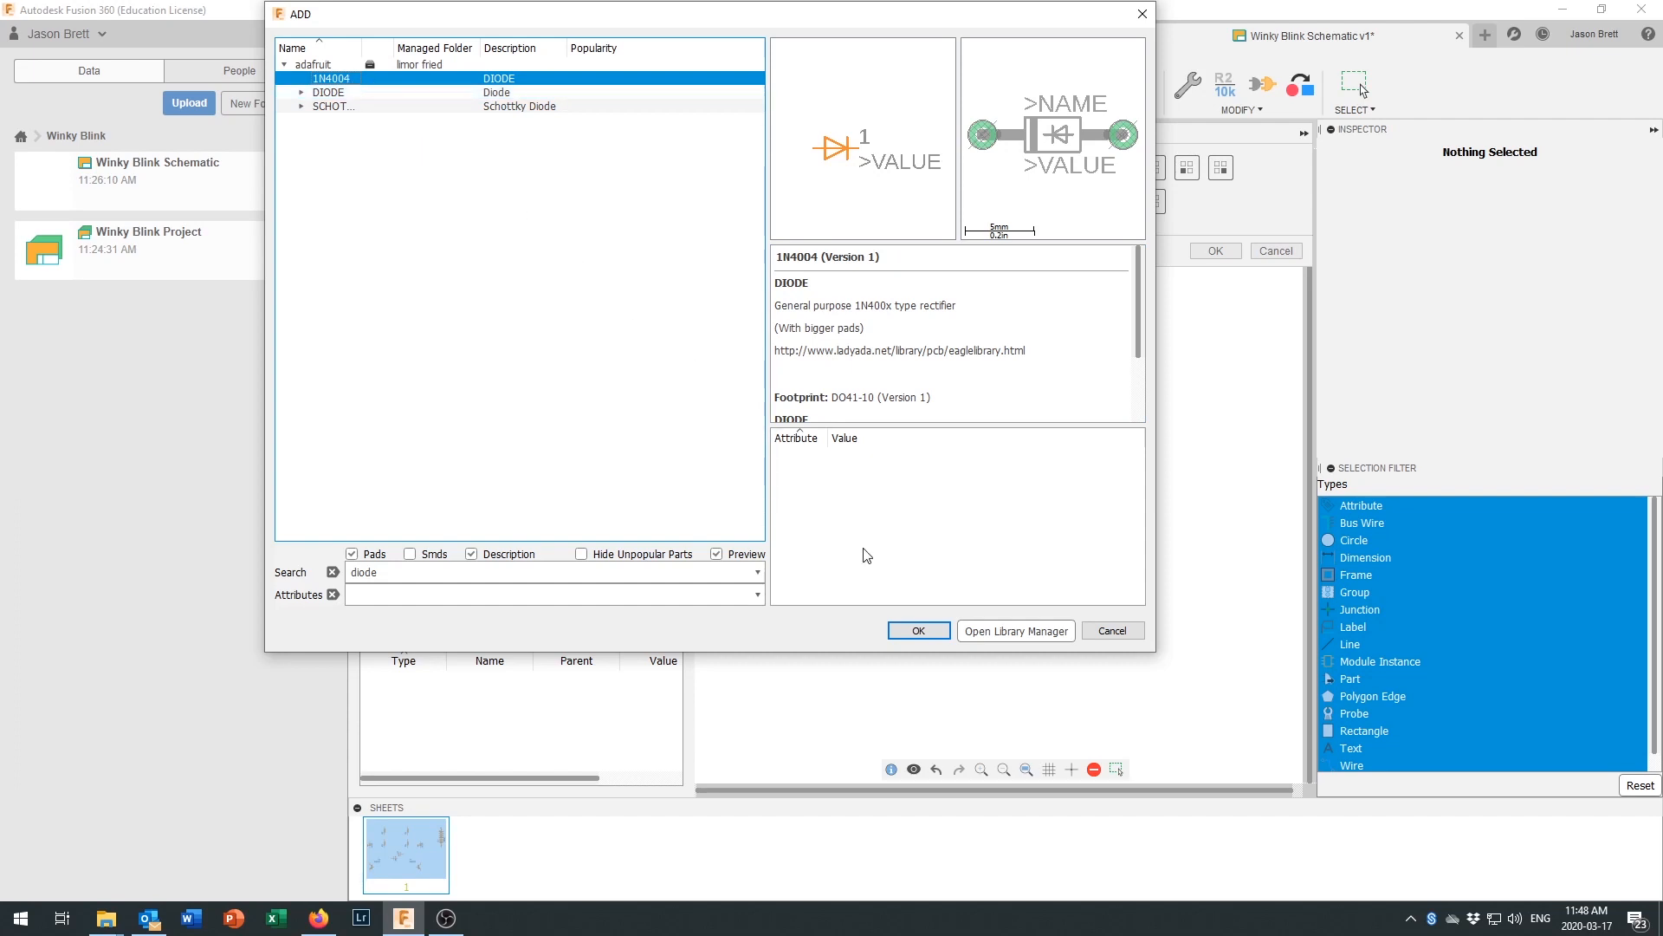
left_click(918, 631)
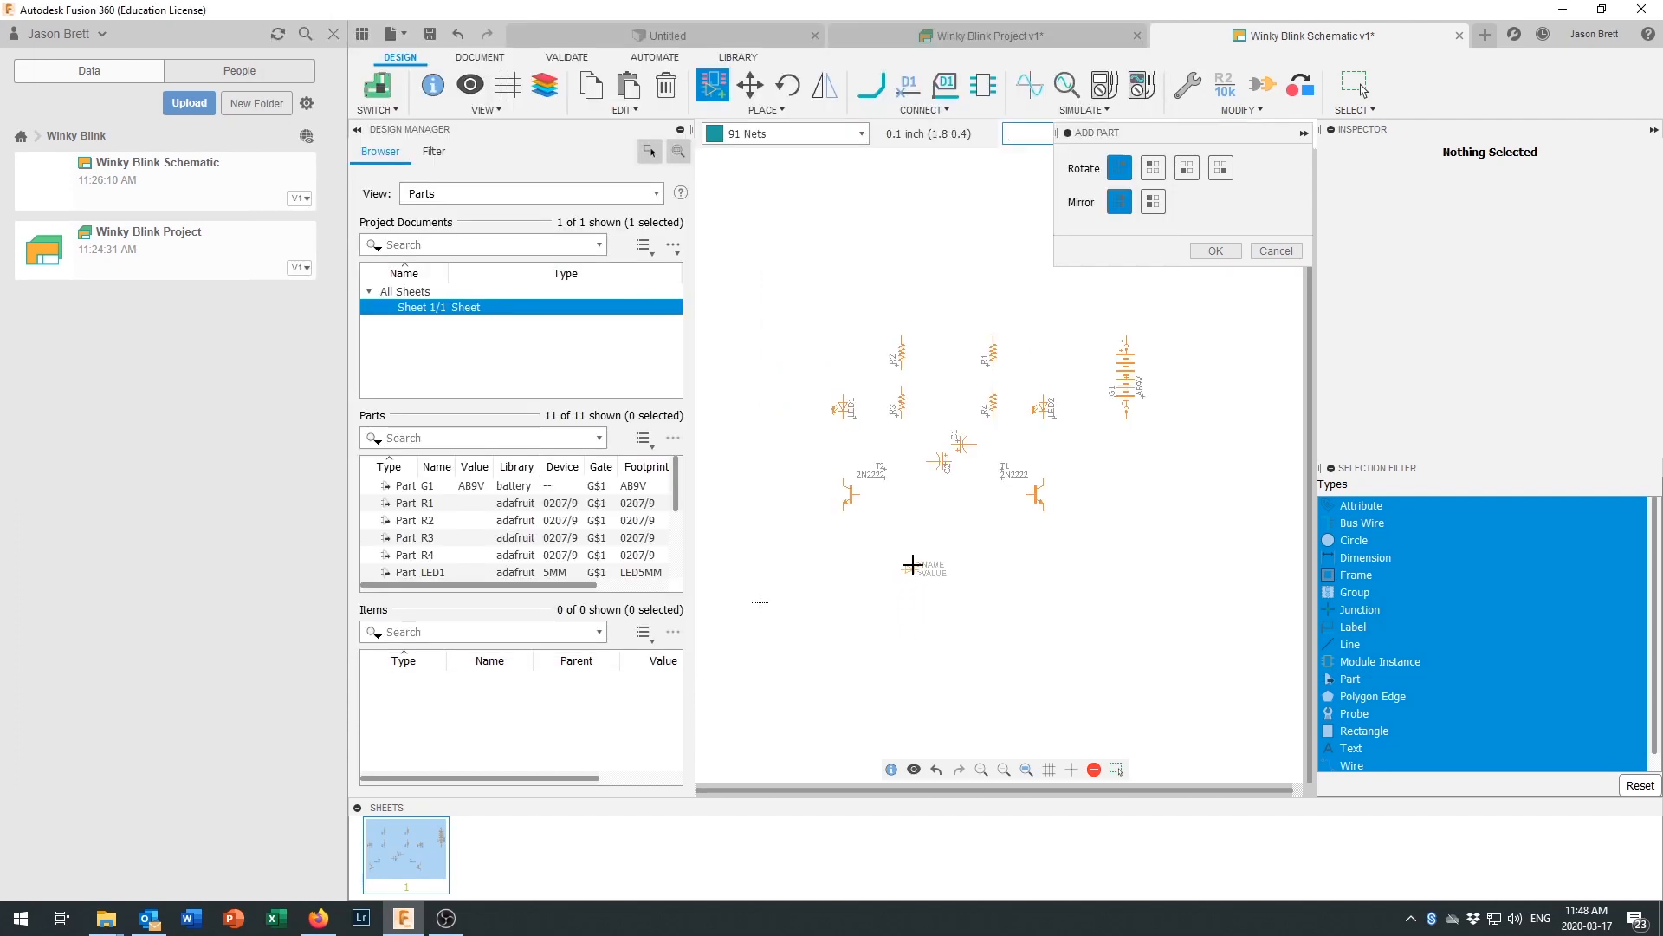
left_click(1153, 167)
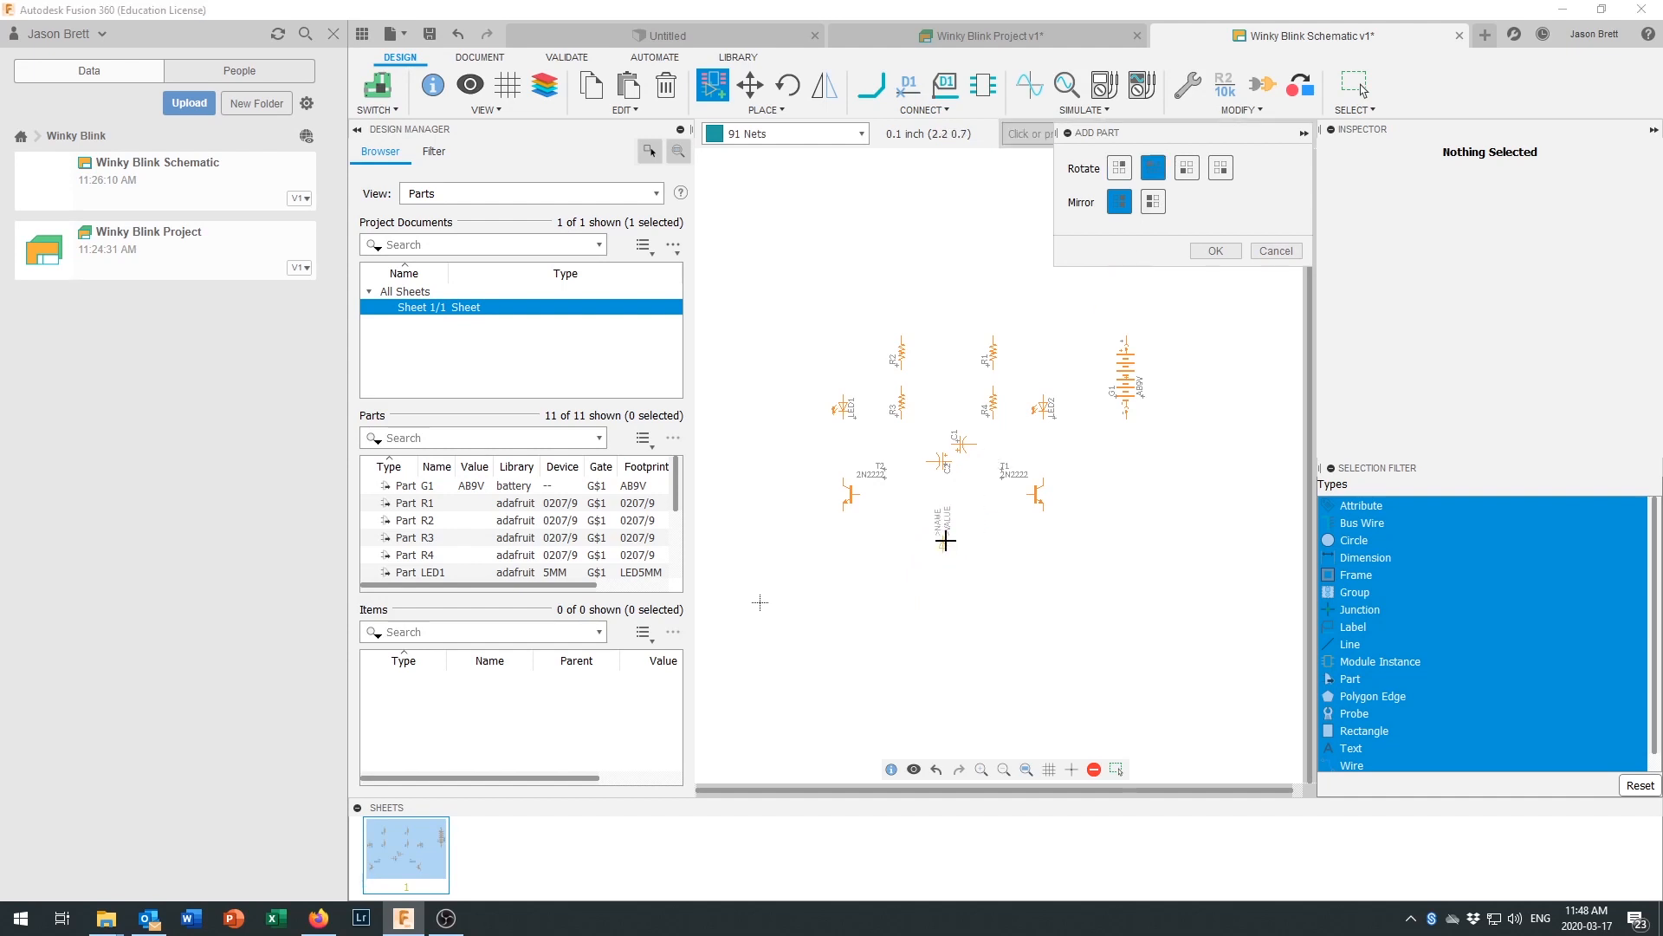
scroll(948, 537, "up", 3)
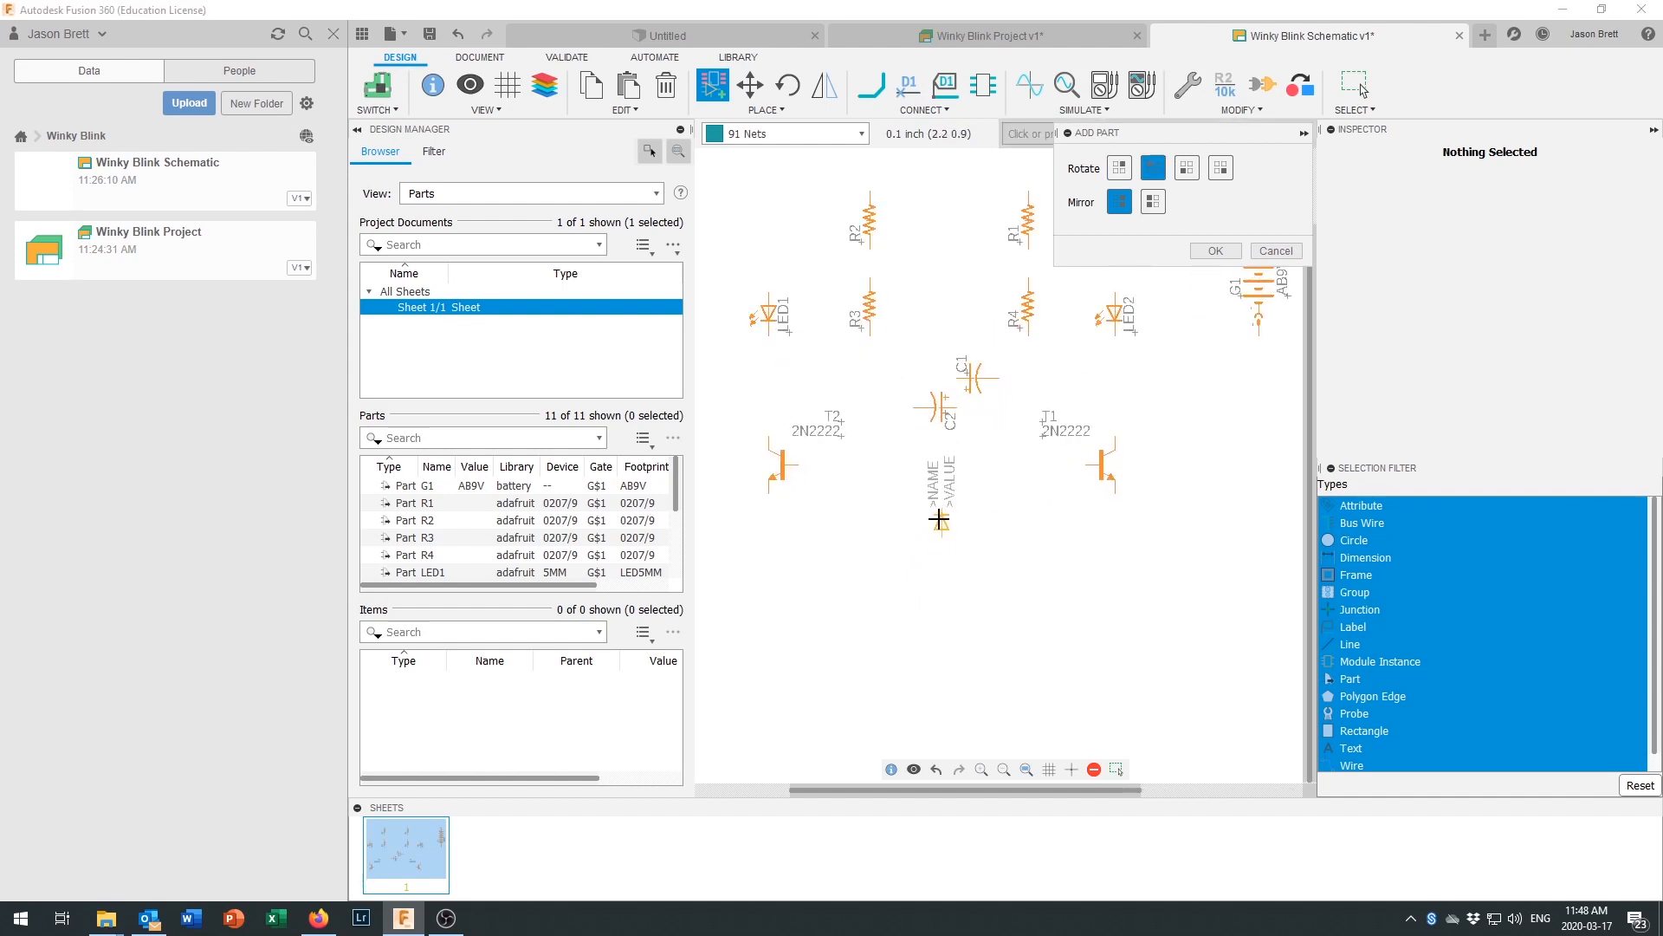
left_click(1220, 168)
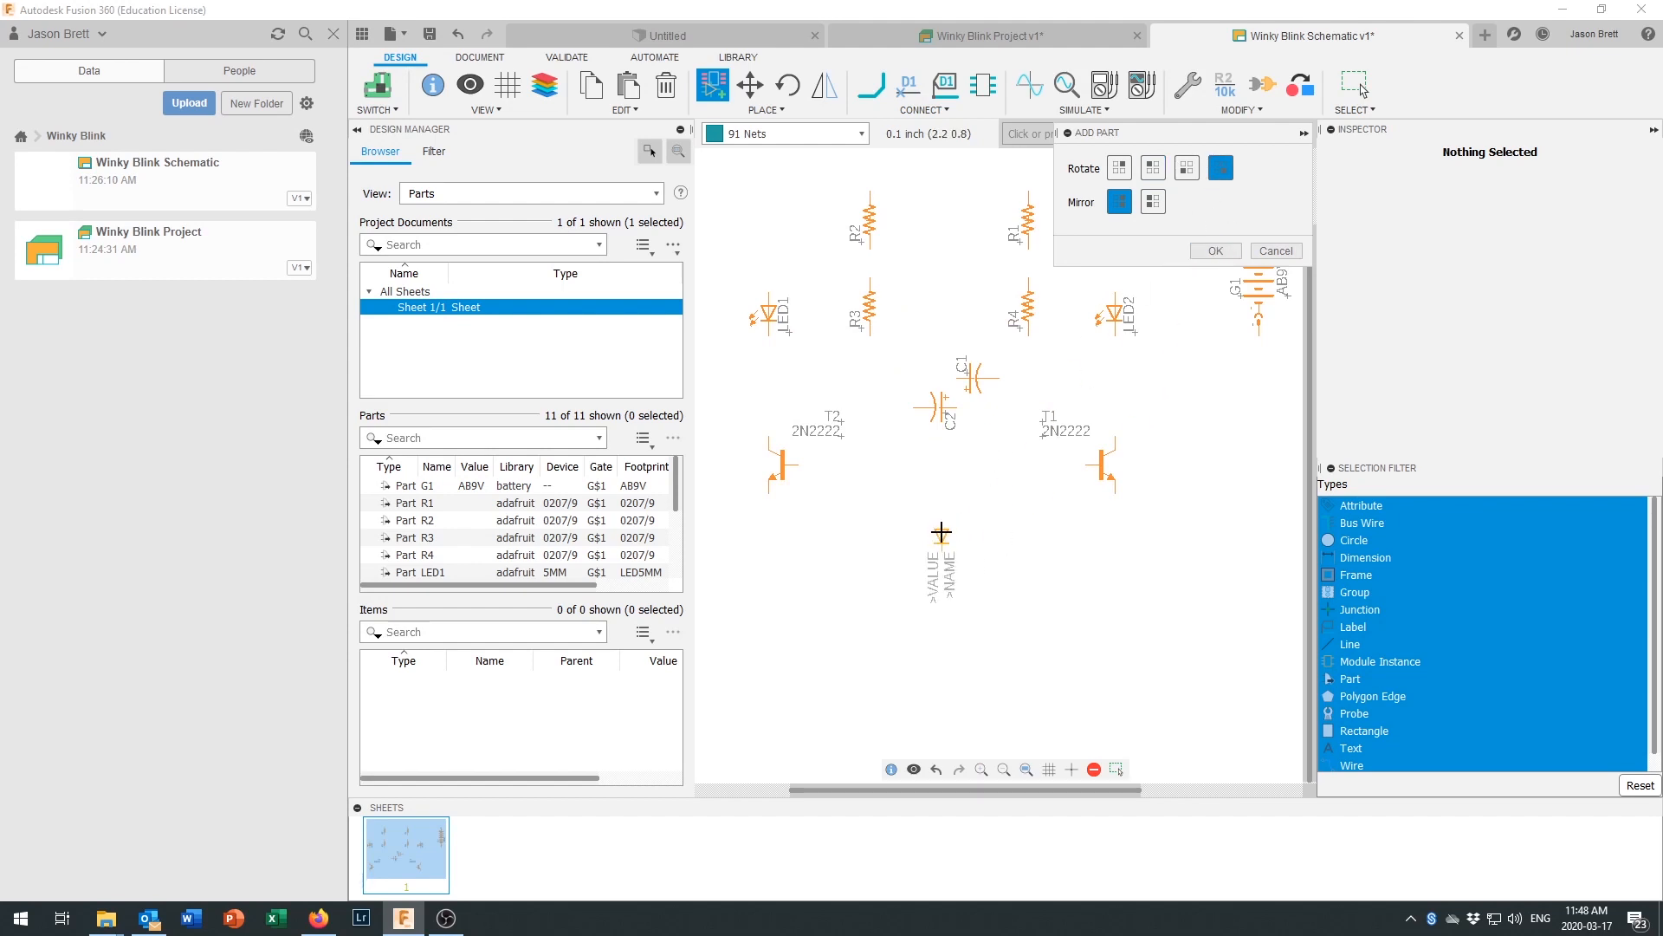
left_click(942, 532)
scroll(1008, 563, "down", 2)
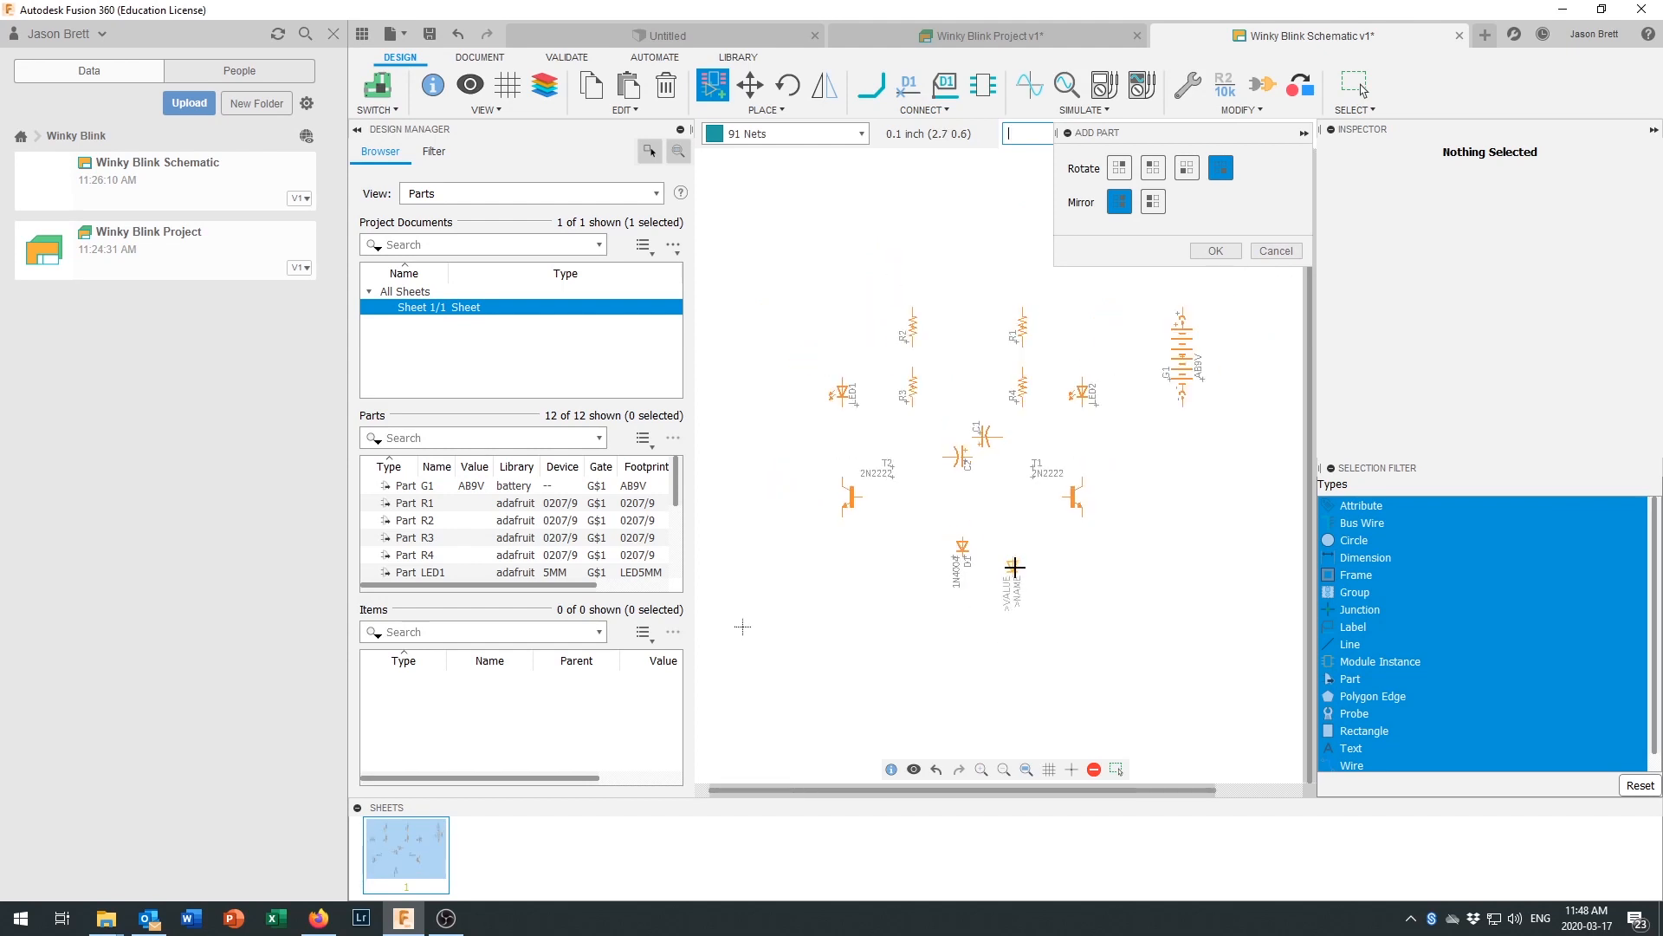
left_click(1215, 250)
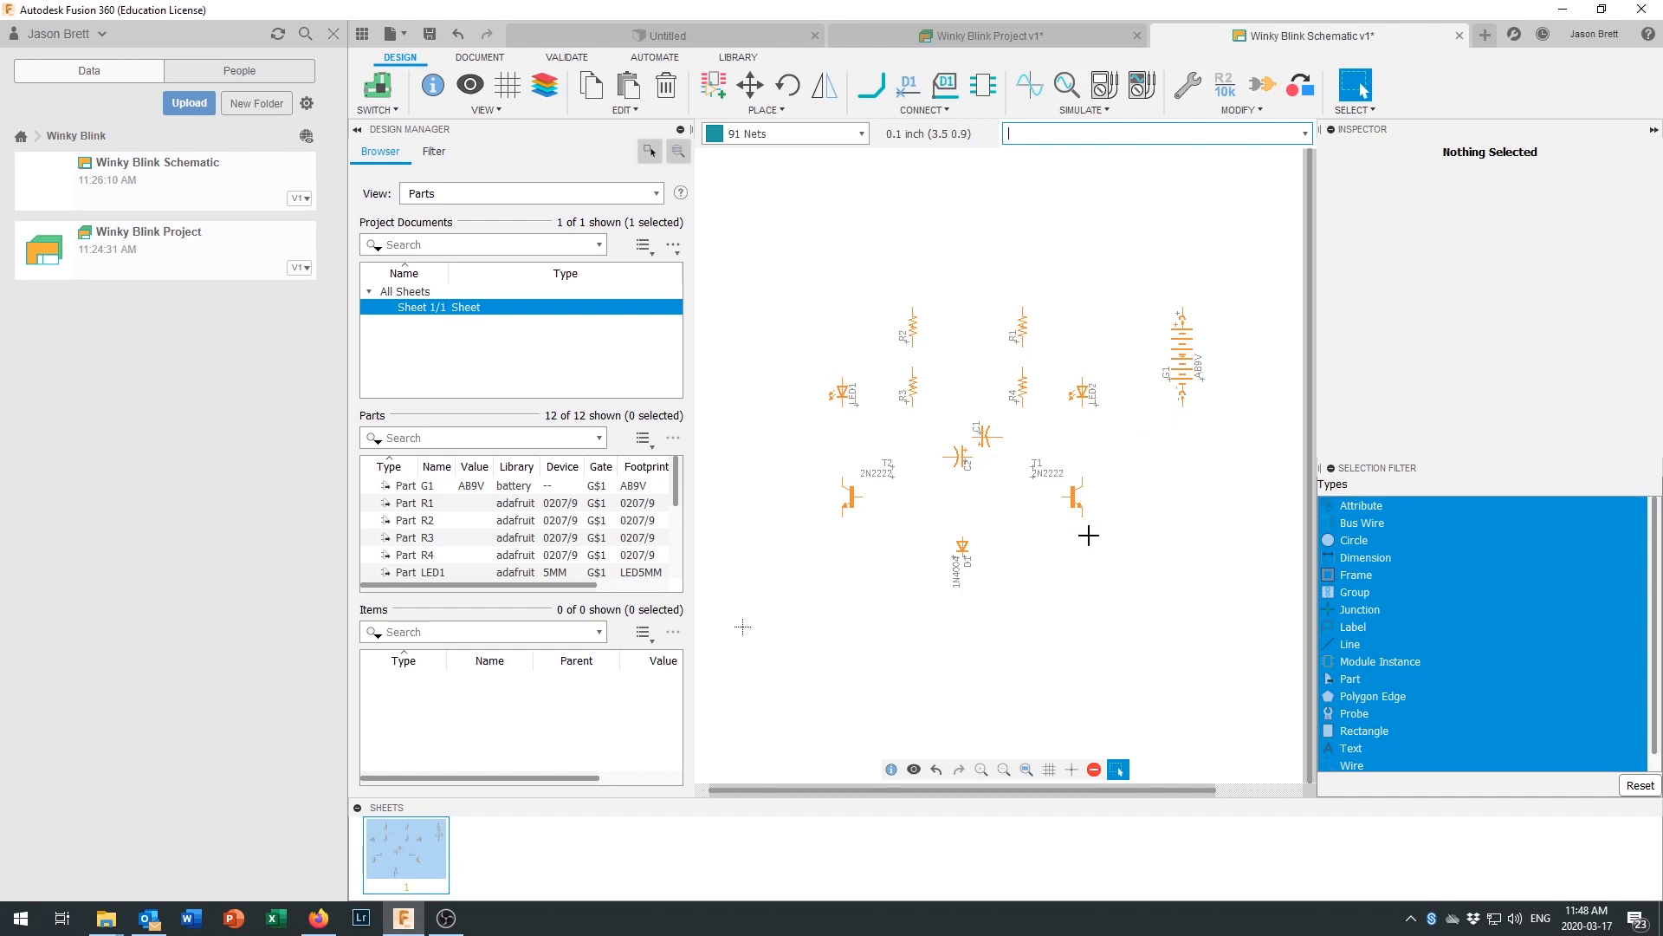
Step: Hide the data panel and frame the whole schematic in the enlarged drawing area
scroll(1076, 442, "up", 1)
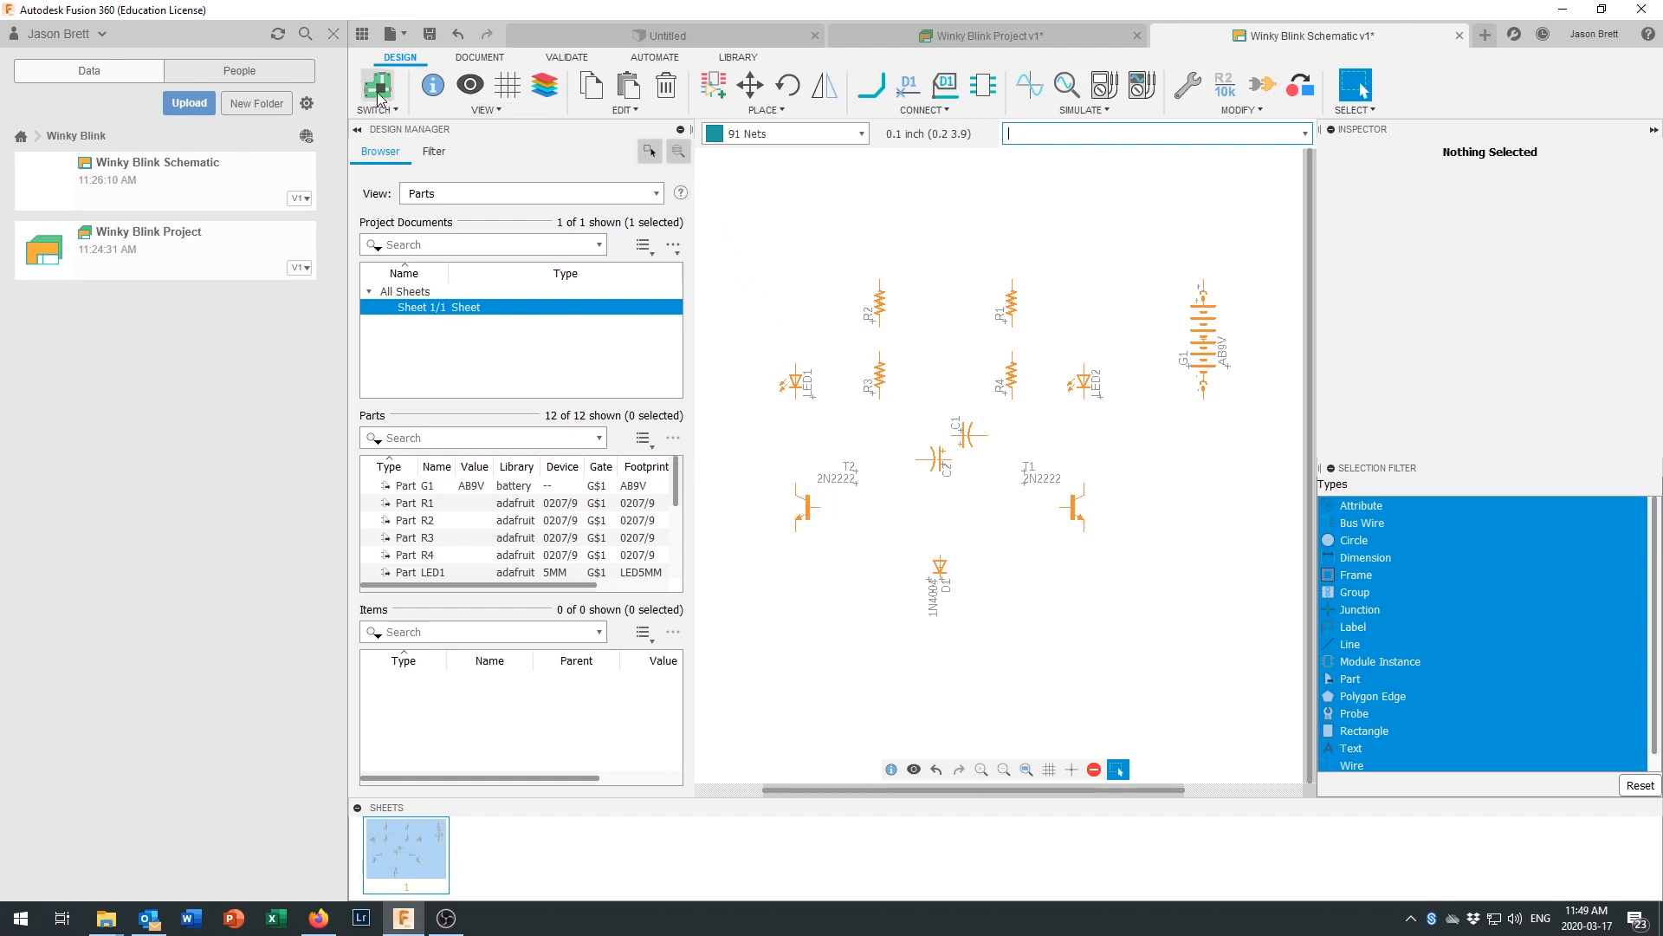
left_click(332, 34)
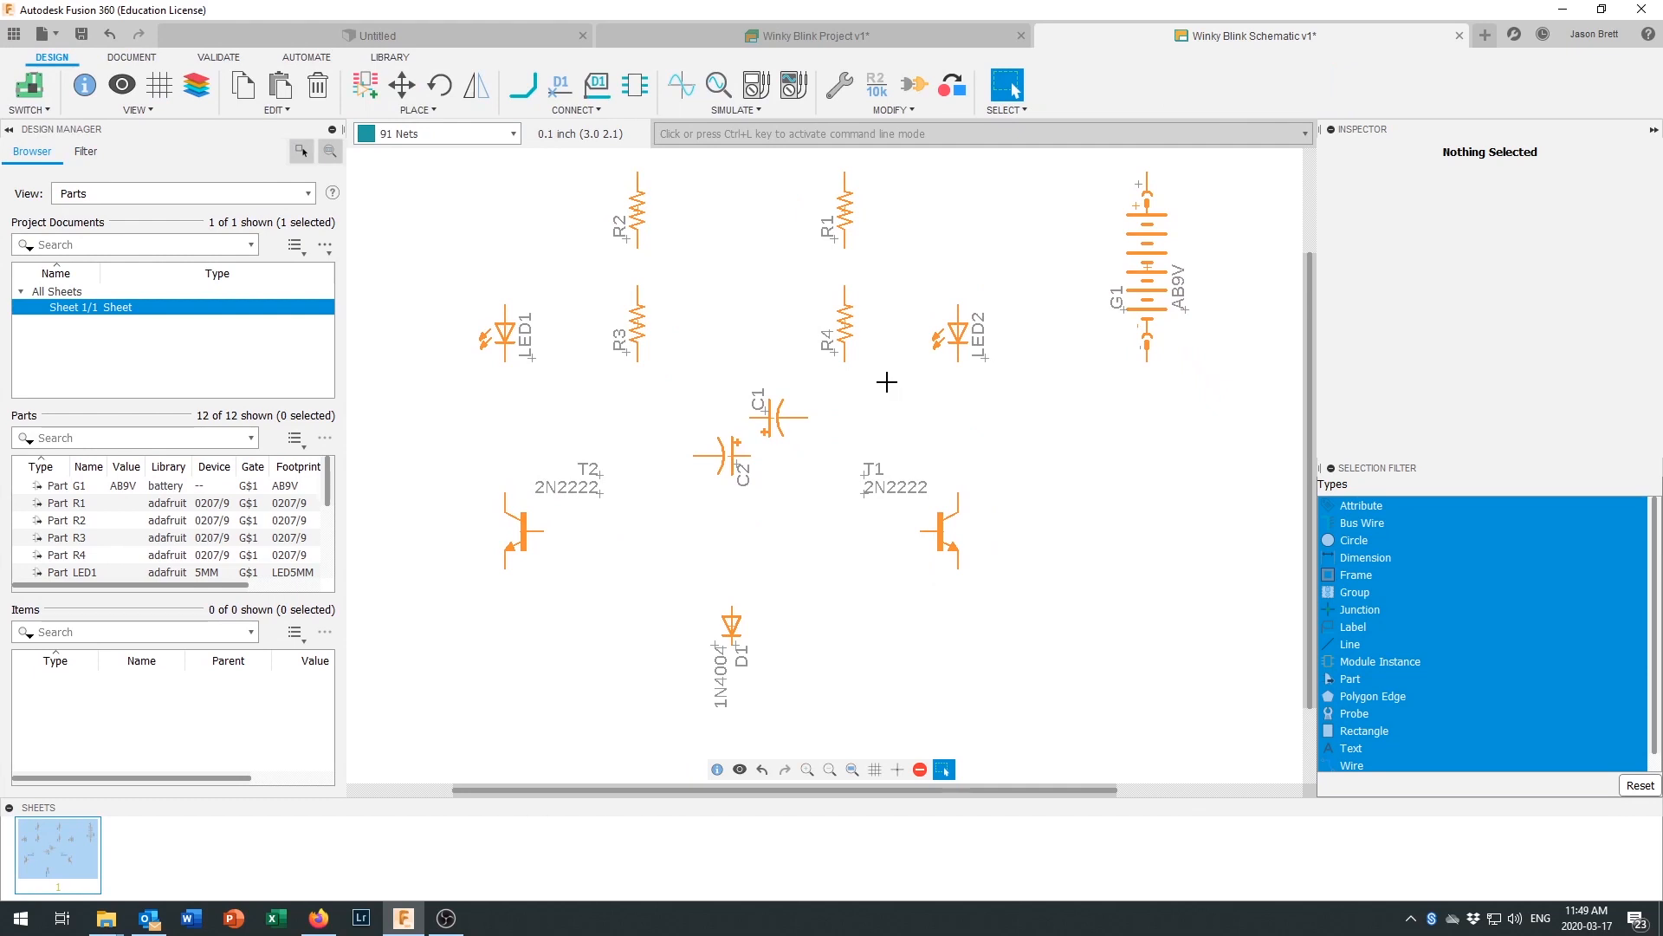
left_click(14, 35)
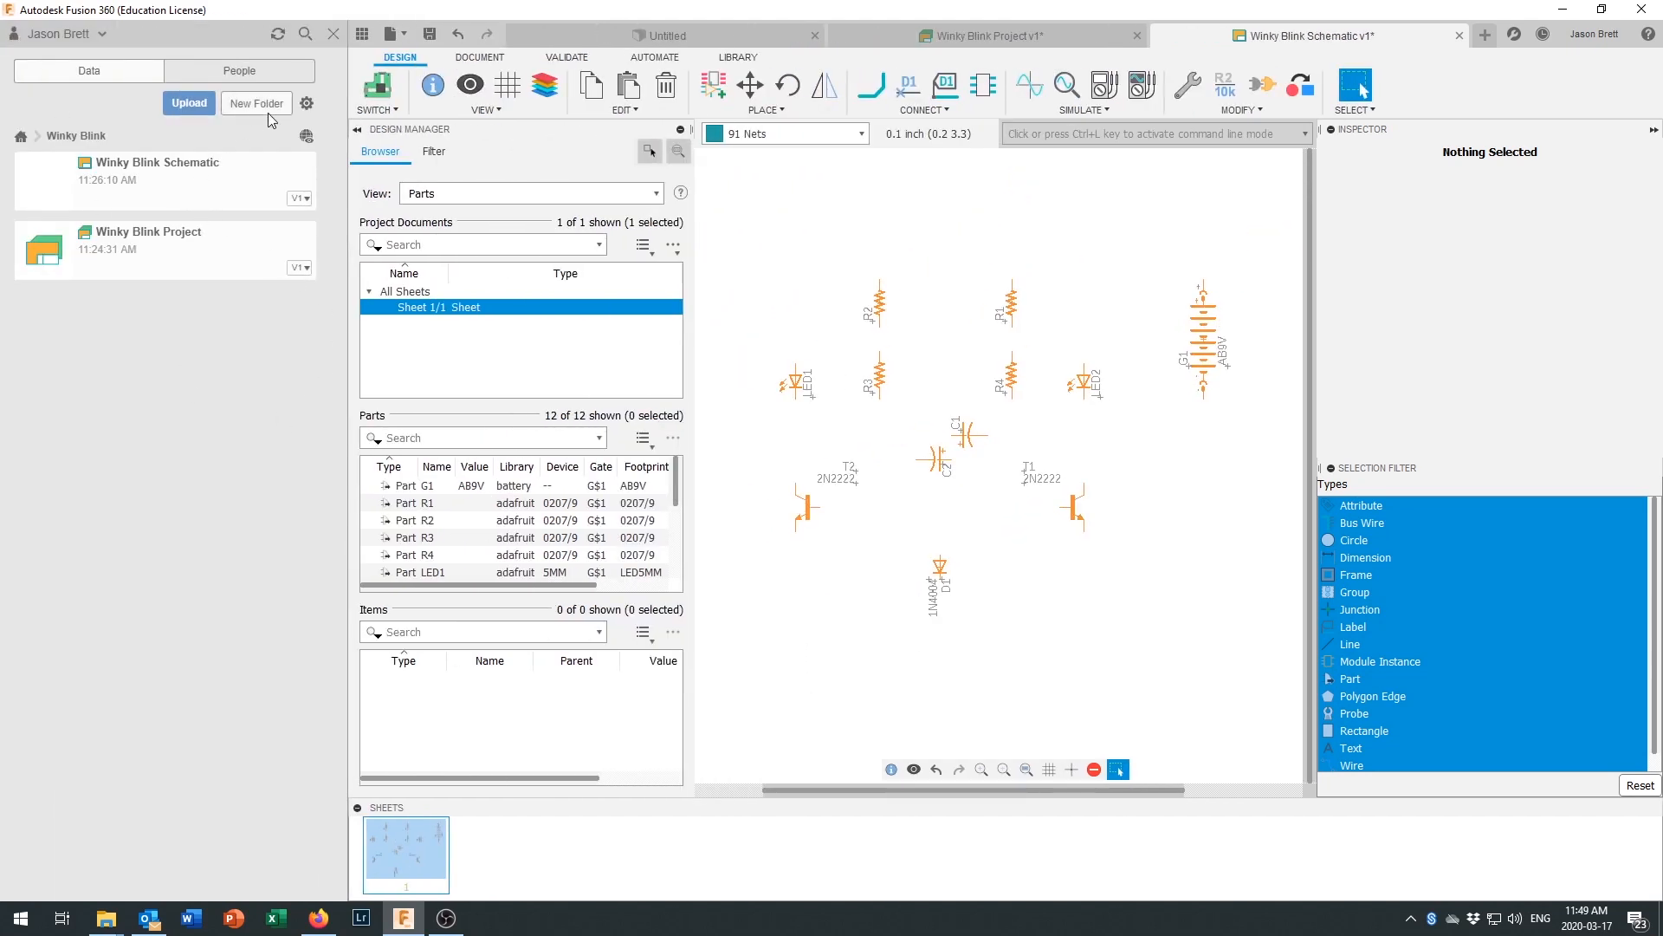
left_click(335, 35)
scroll(693, 418, "down", 1)
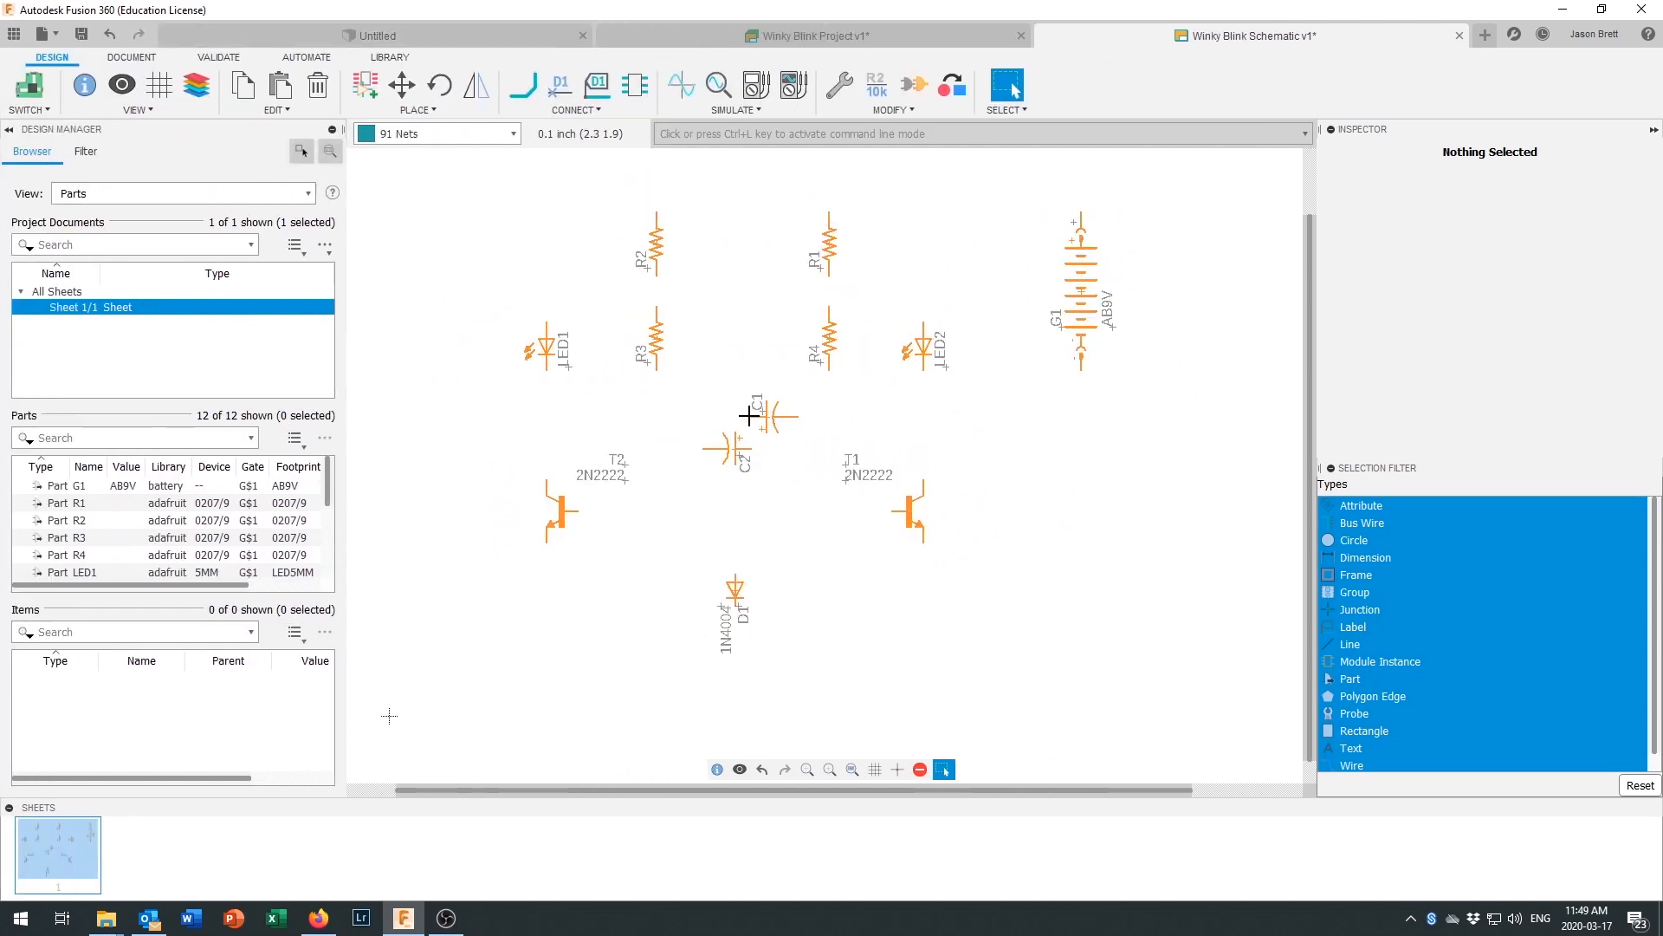
scroll(745, 351, "down", 1)
middle_click_drag(745, 350, 768, 353)
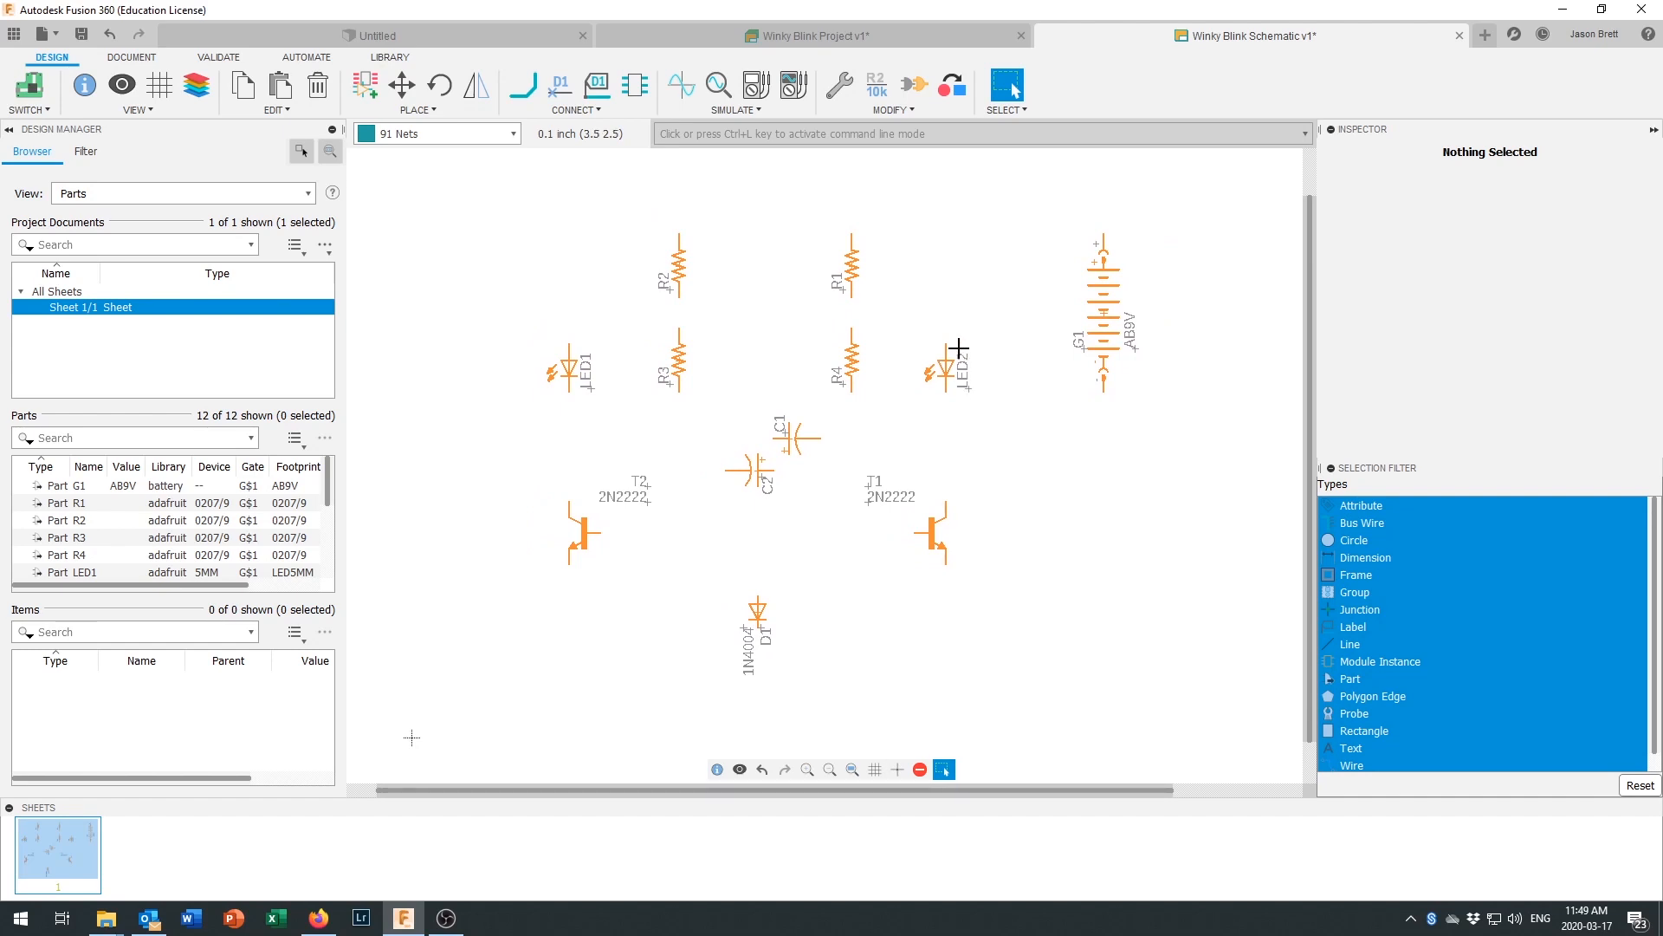
Step: Draw a net from the positive terminal of battery G1 across the upper ends of resistors R1 and R2
left_click(523, 86)
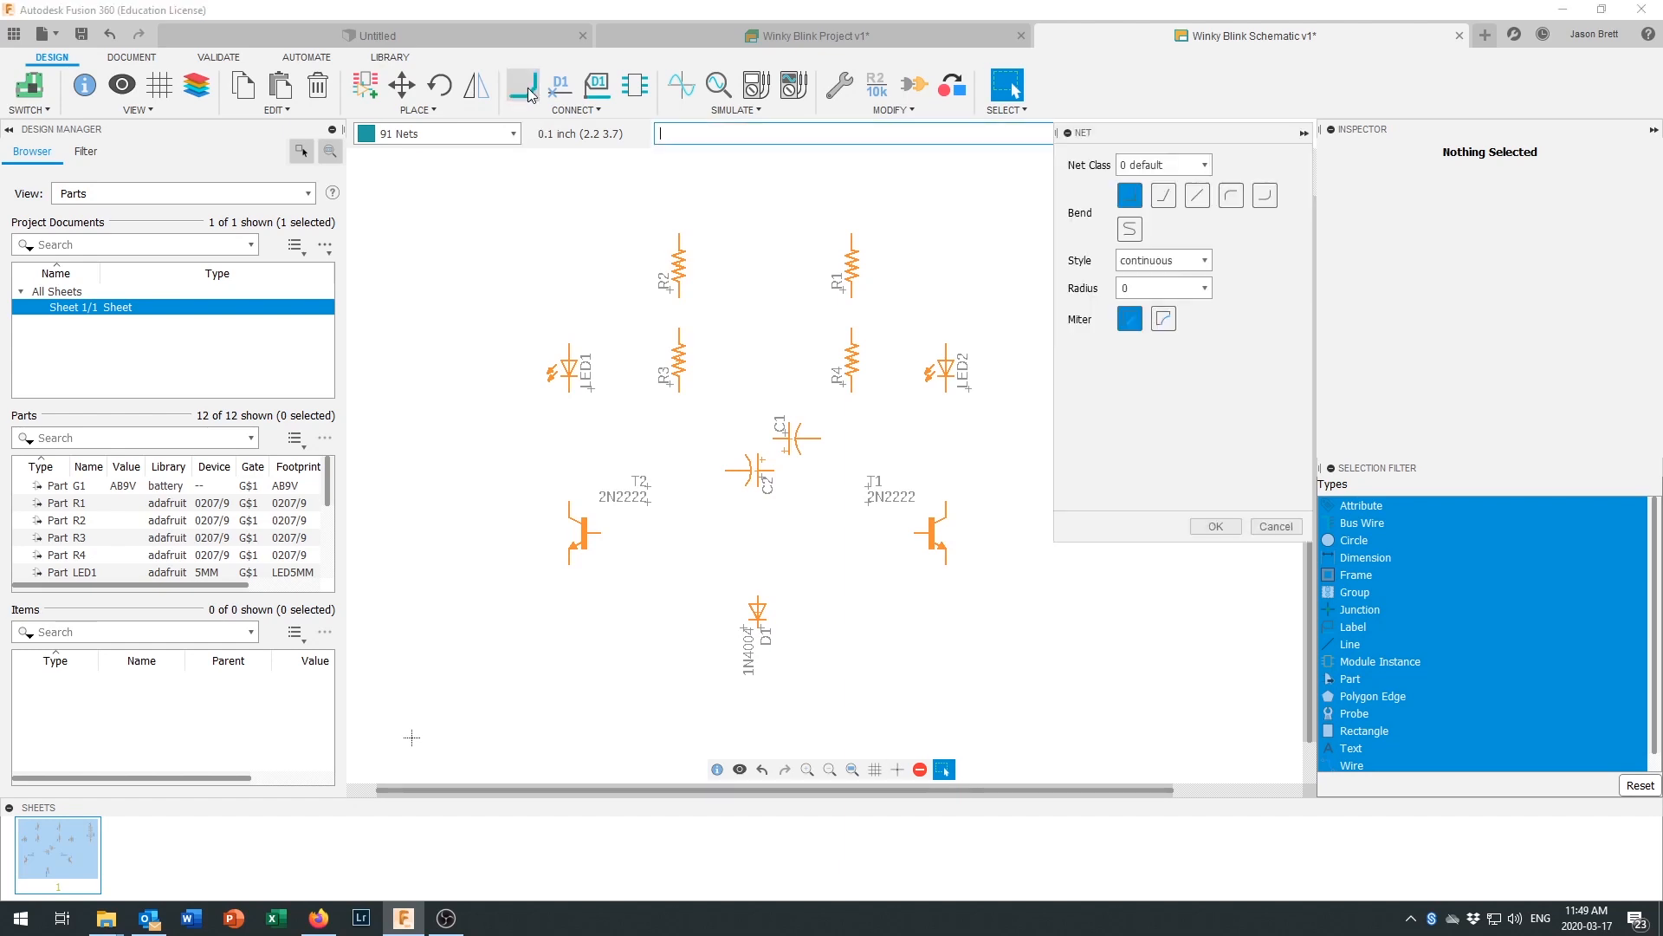
left_click_drag(1187, 136, 1401, 97)
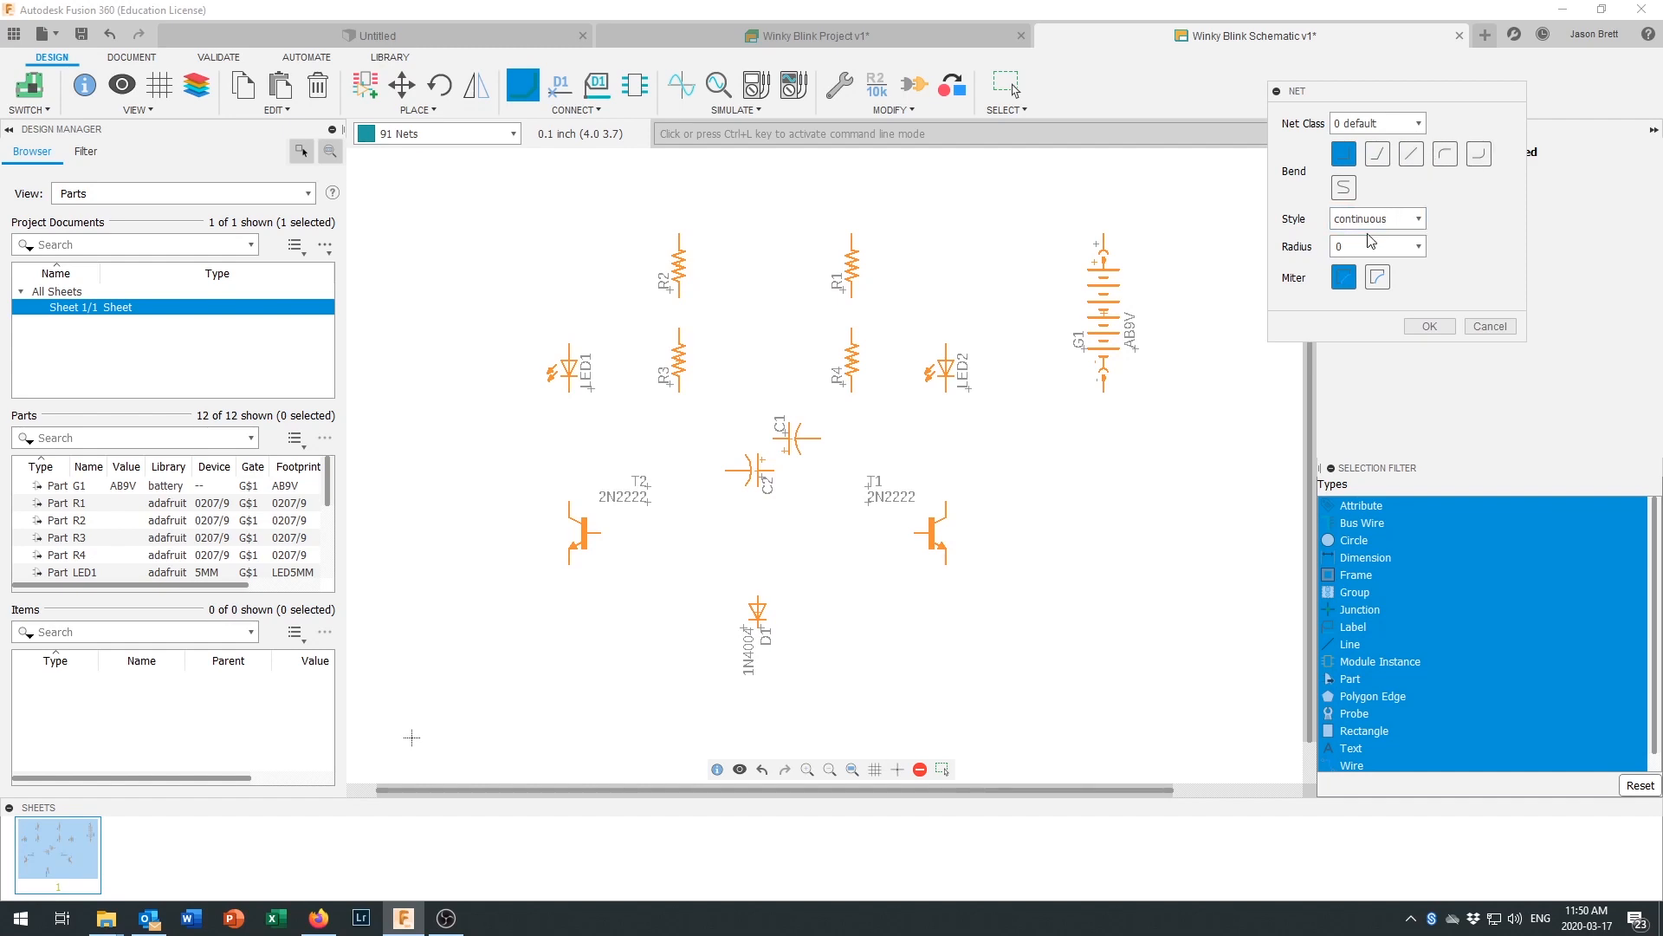
left_click(1104, 231)
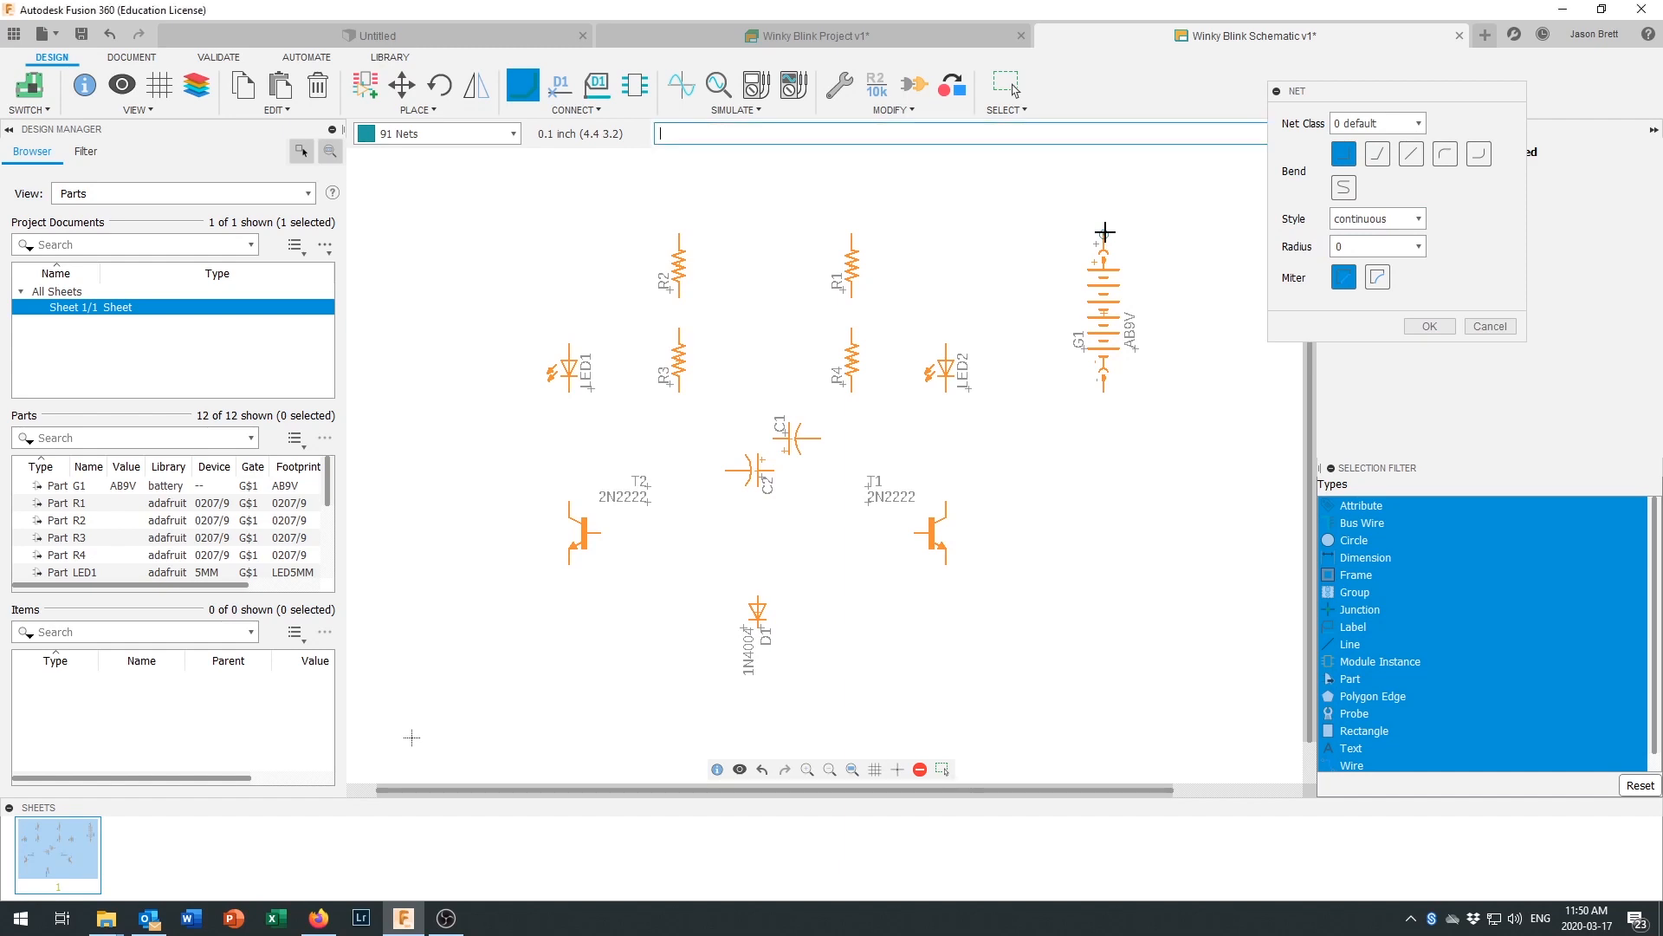
left_click(852, 233)
left_click(852, 233)
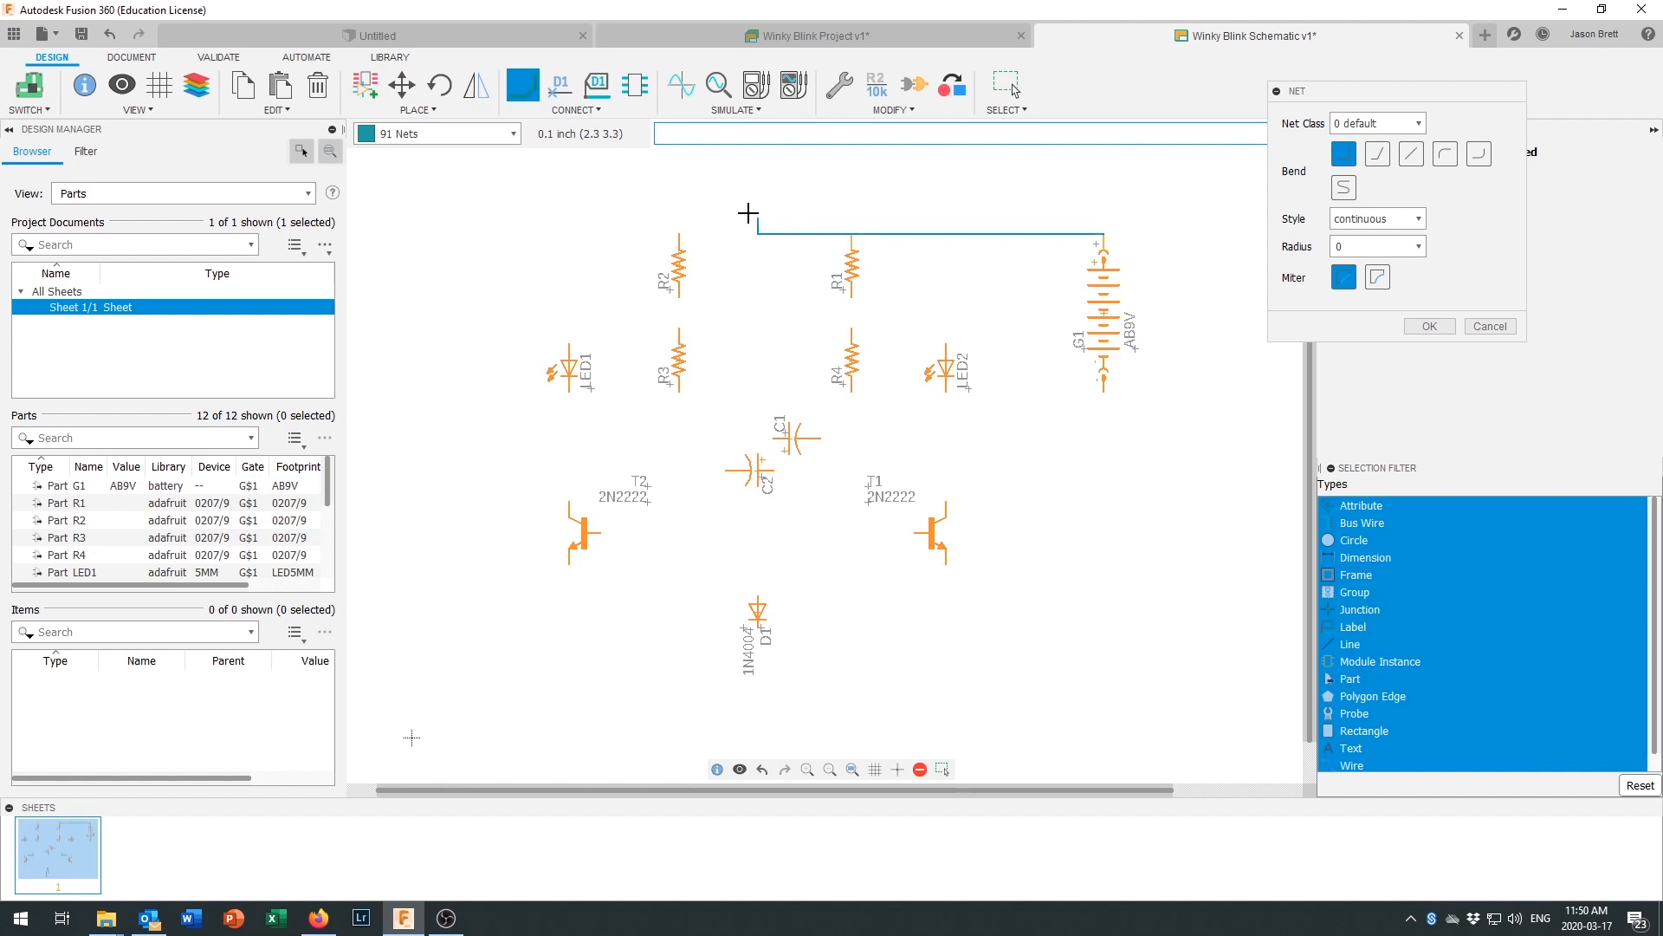
left_click(680, 232)
Step: Wire the lower end of R2 to the upper end of R3, and R1 to R4 likewise
left_click(679, 299)
left_click(679, 340)
left_click(851, 298)
left_click(851, 332)
Step: Wire the R2–R3 connection to the upper end of LED1 and the R1–R4 connection to the upper end of LED2
left_click(677, 329)
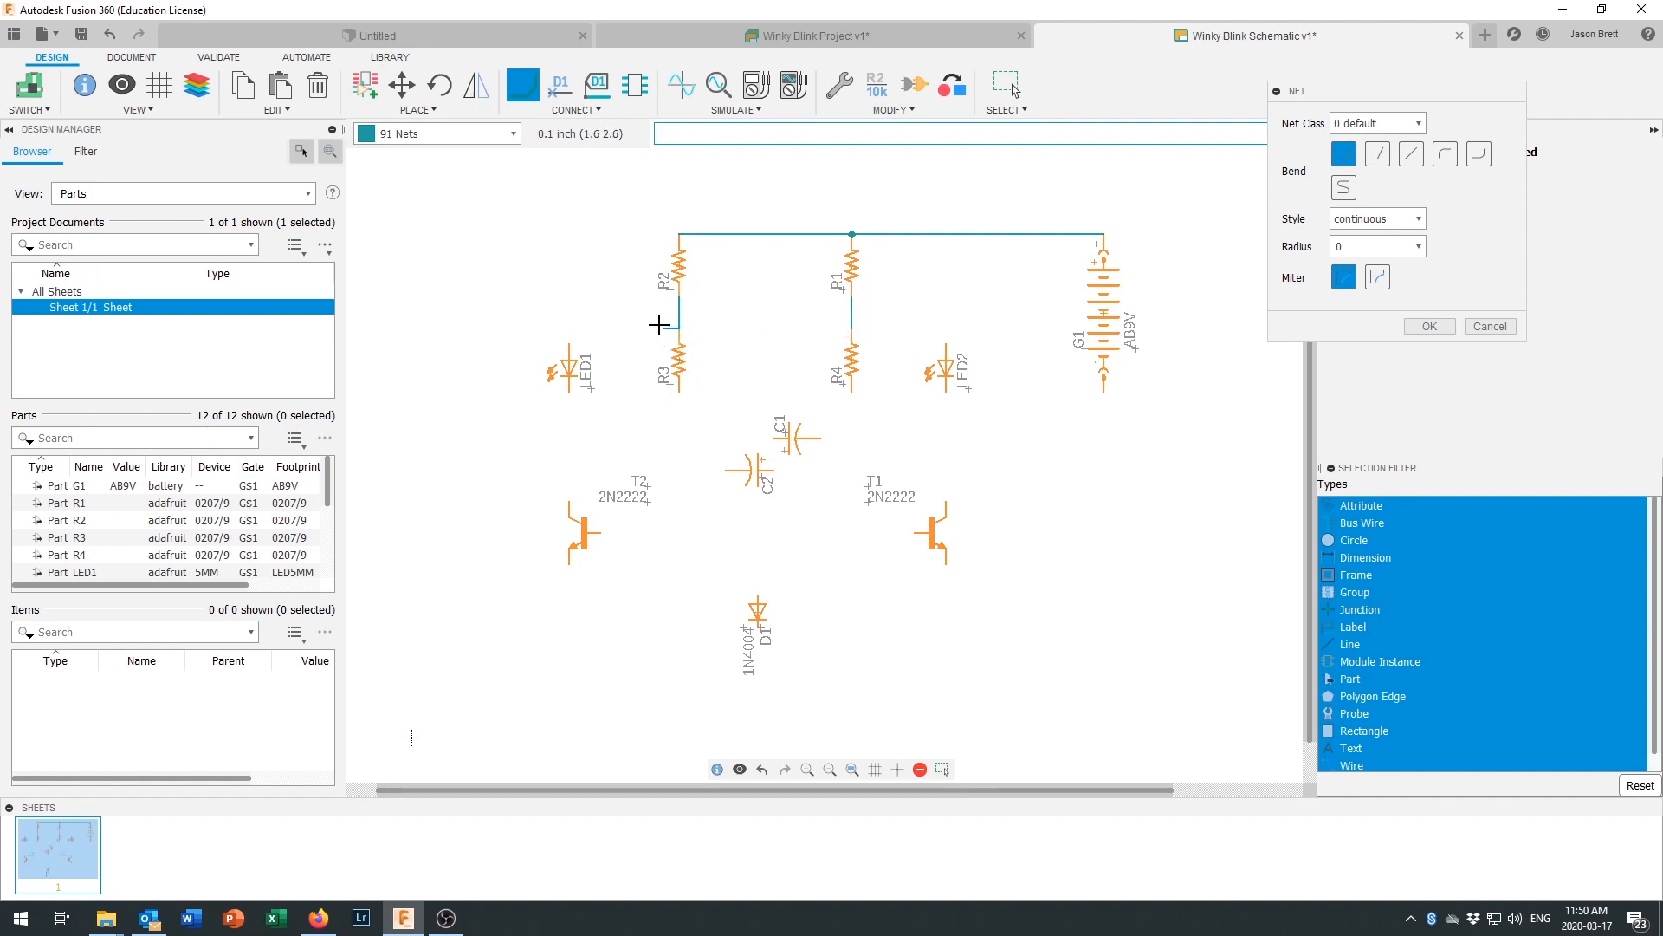
left_click(570, 343)
left_click(853, 327)
left_click(948, 343)
Step: Wire the lower end of LED2 to the positive lead of C2 and LED1 to the positive lead of C1
left_click(946, 394)
left_click(775, 471)
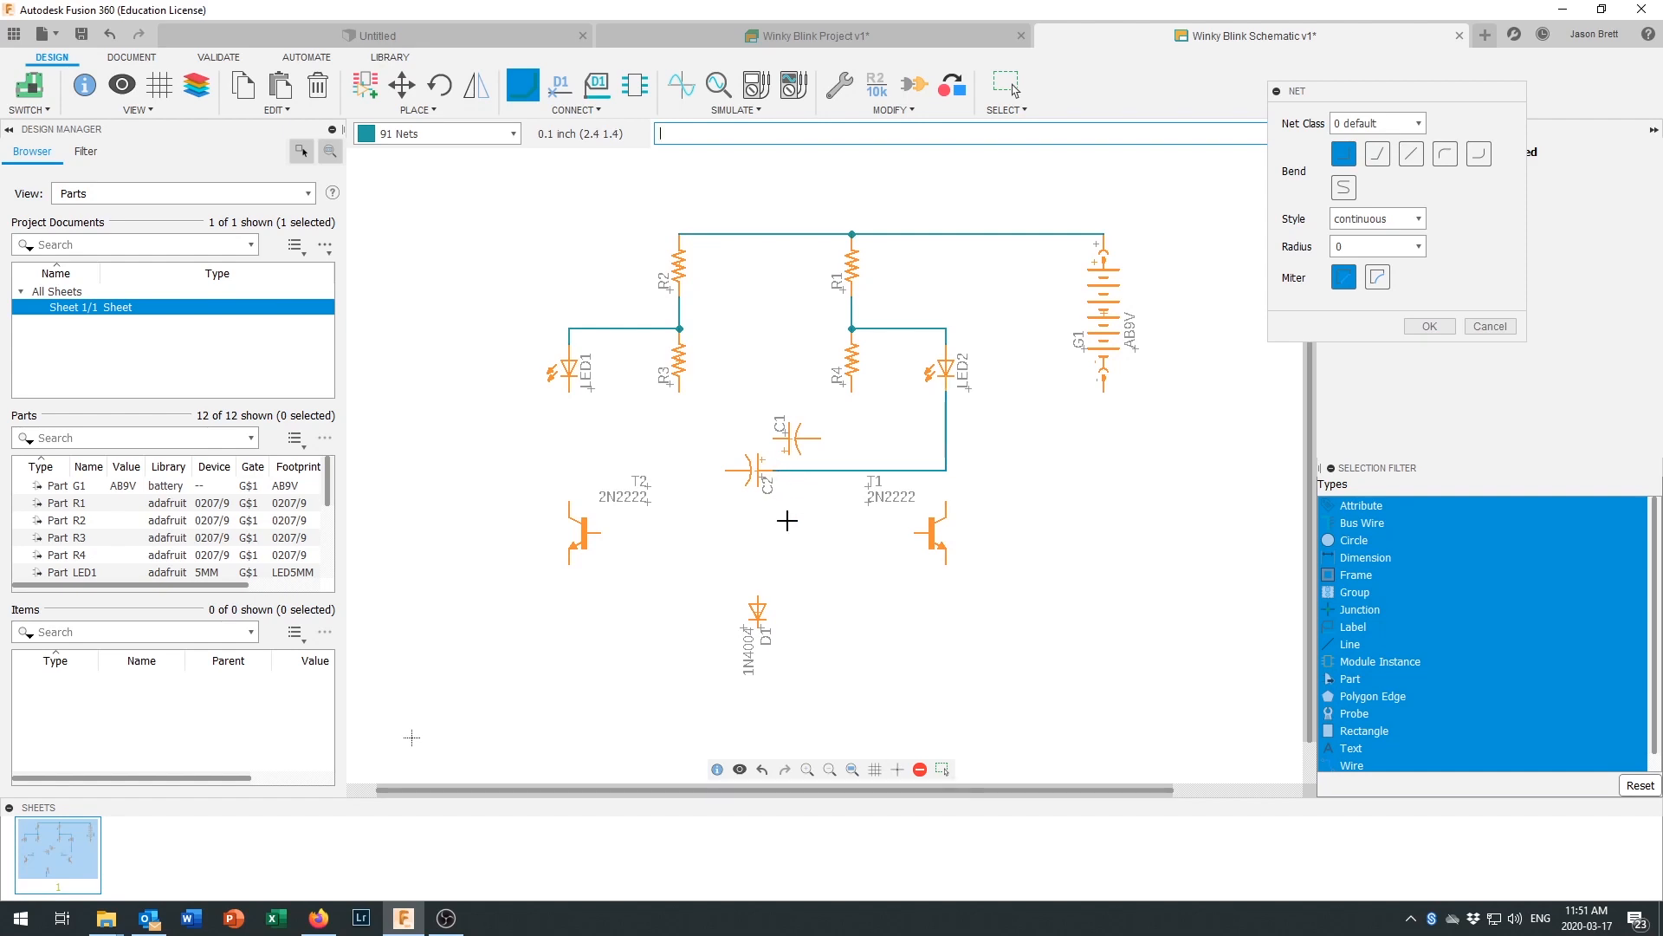
left_click(569, 395)
left_click(774, 439)
Step: Wire the lower end of R3 to the base of T2 and the lower end of R4 to the base of T1
left_click(679, 395)
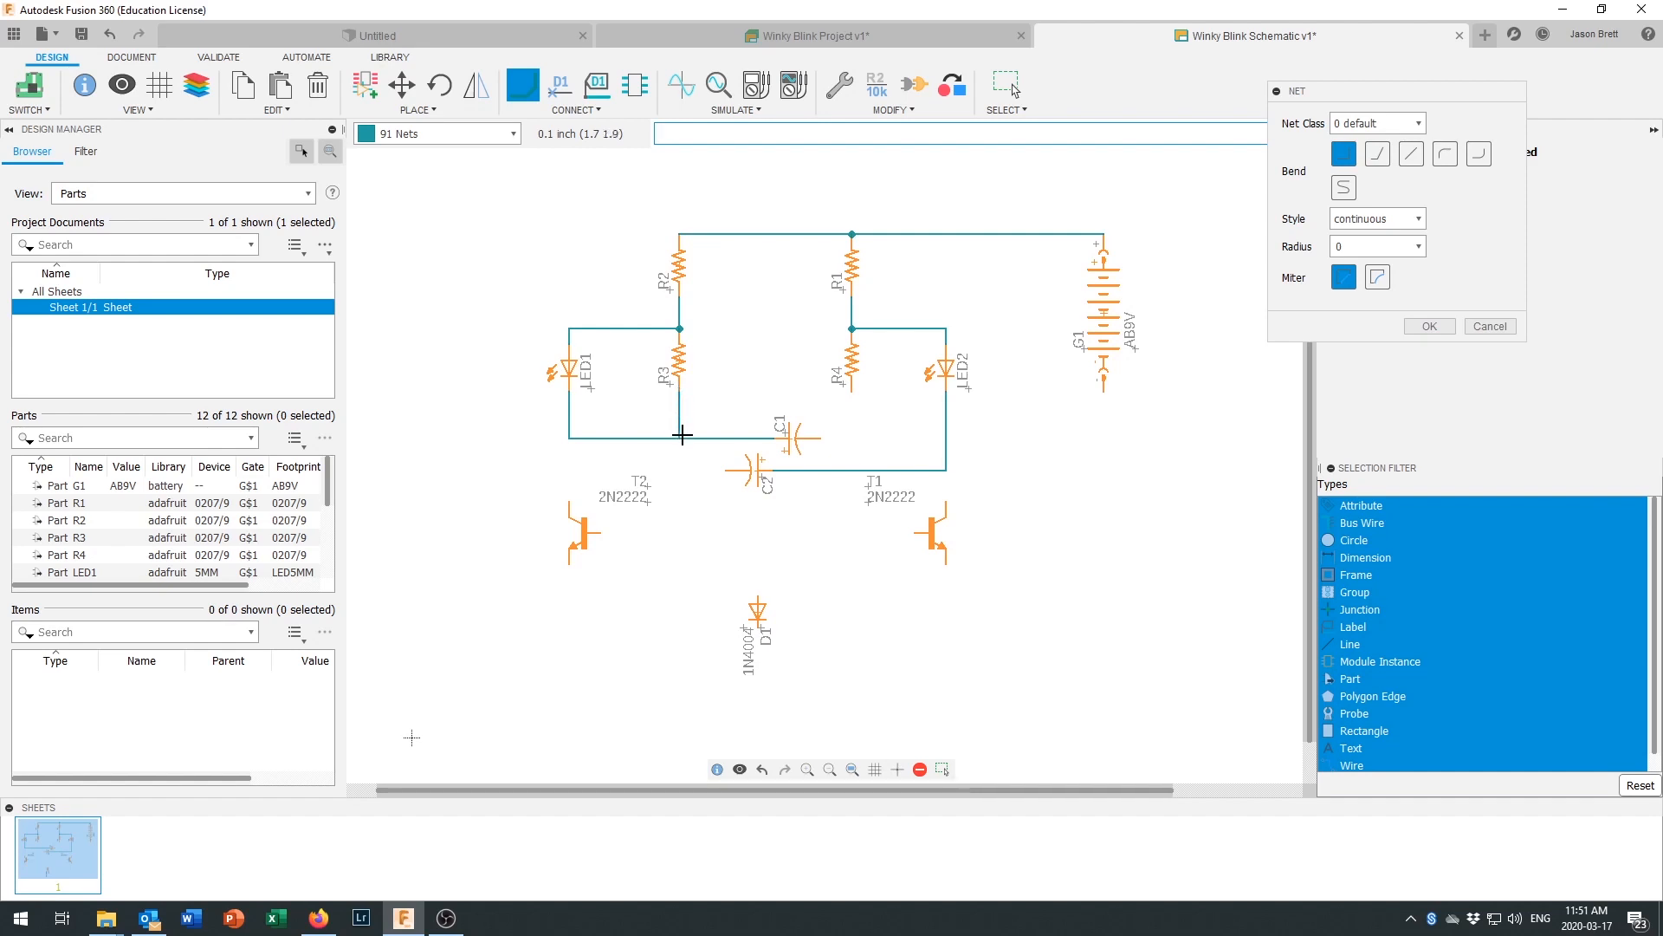
left_click(603, 530)
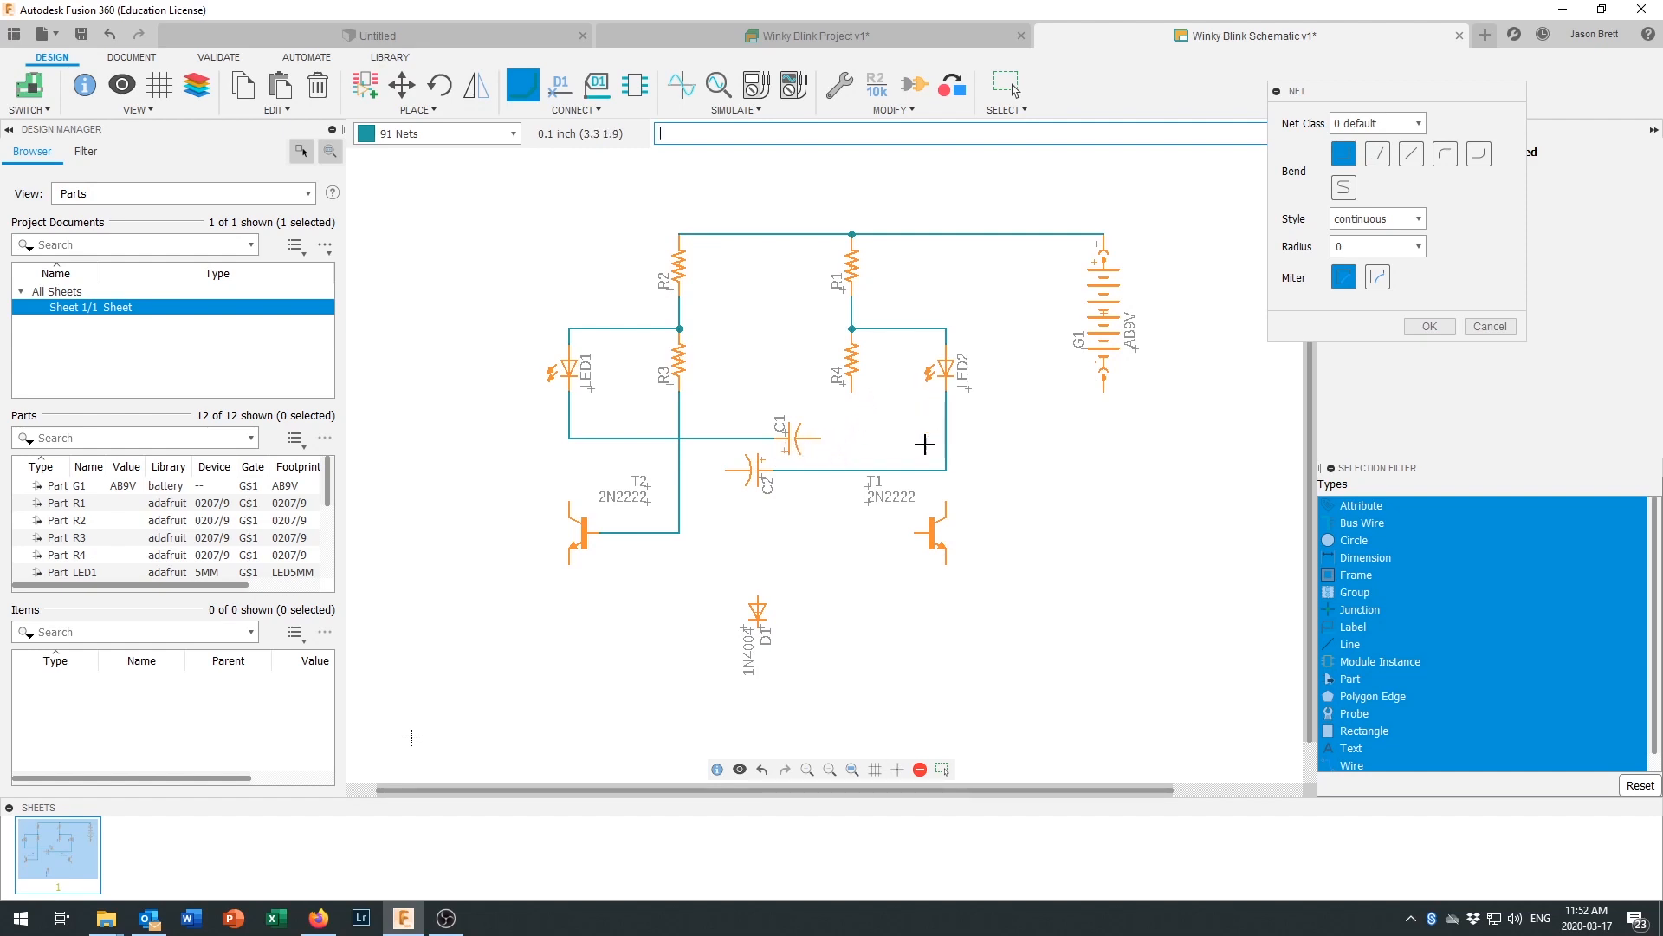
left_click(852, 400)
left_click(913, 532)
Step: Connect the collector of T1 to the LED2–C2 net and the collector of T2 to the LED1–C1 net
left_click(947, 473)
left_click(571, 497)
left_click(571, 438)
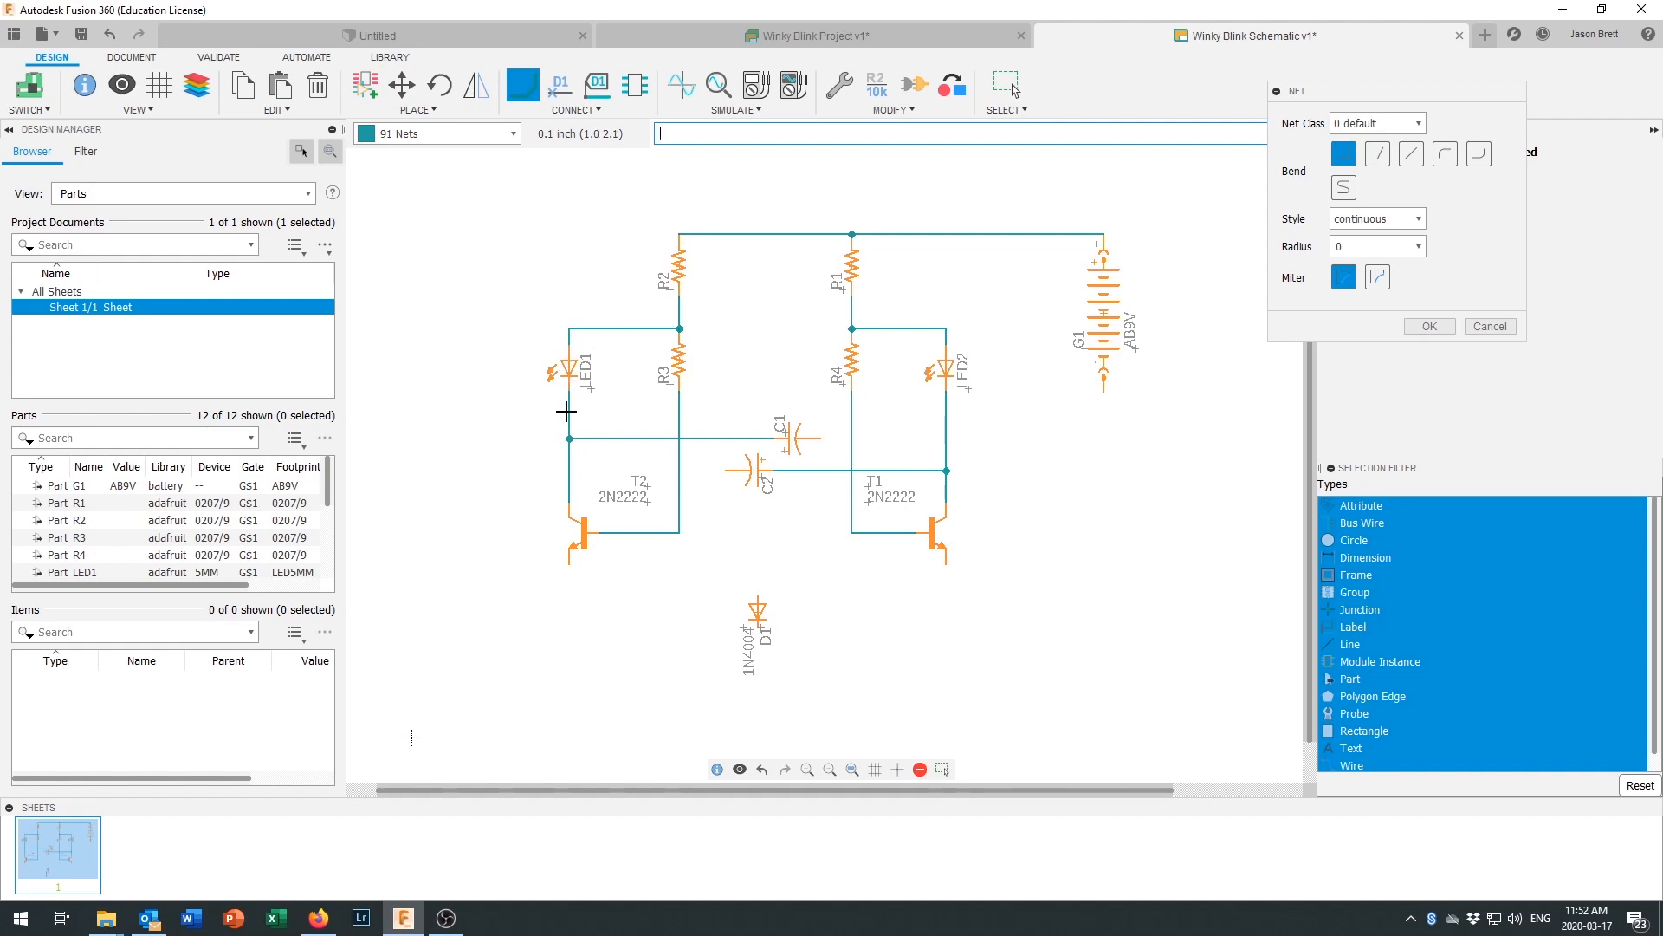
Step: Join the emitters of T2 and T1 with a net and connect the upper end of diode D1 to it
left_click(570, 569)
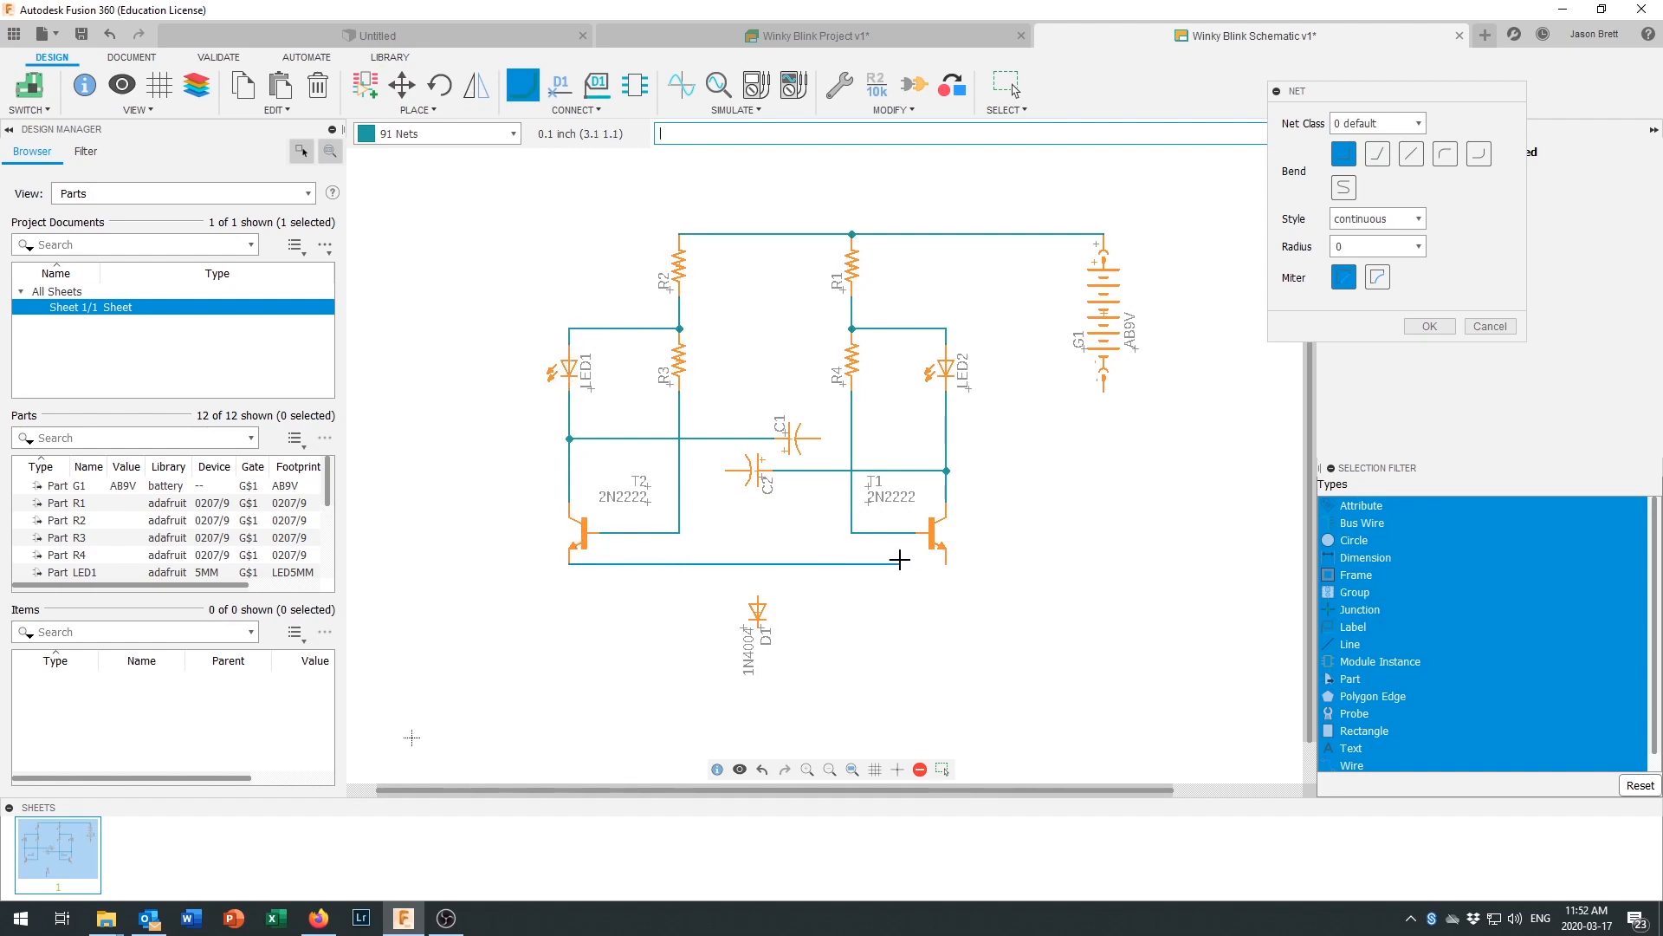
left_click(945, 564)
left_click(758, 596)
left_click(760, 566)
Step: Wire the lower end of D1 to the negative terminal of battery G1, and the free lead of C2 to the R3–T2 net
left_click(759, 626)
left_click(1103, 394)
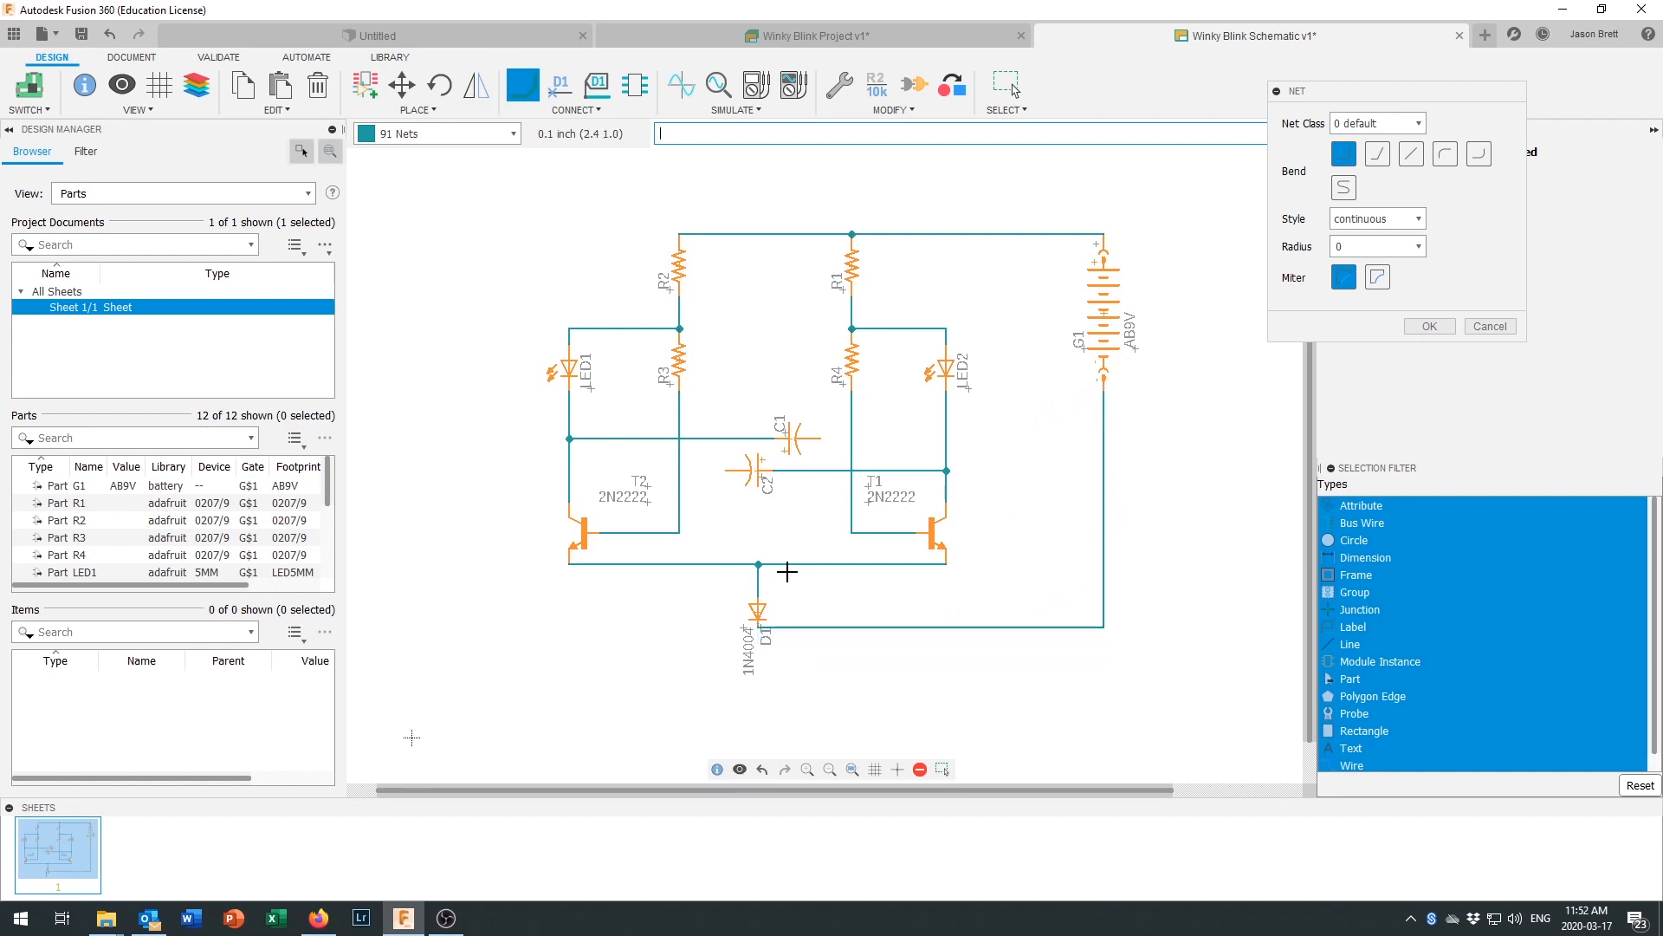
left_click(684, 472)
left_click(819, 439)
left_click(948, 440)
key("ctrl+z")
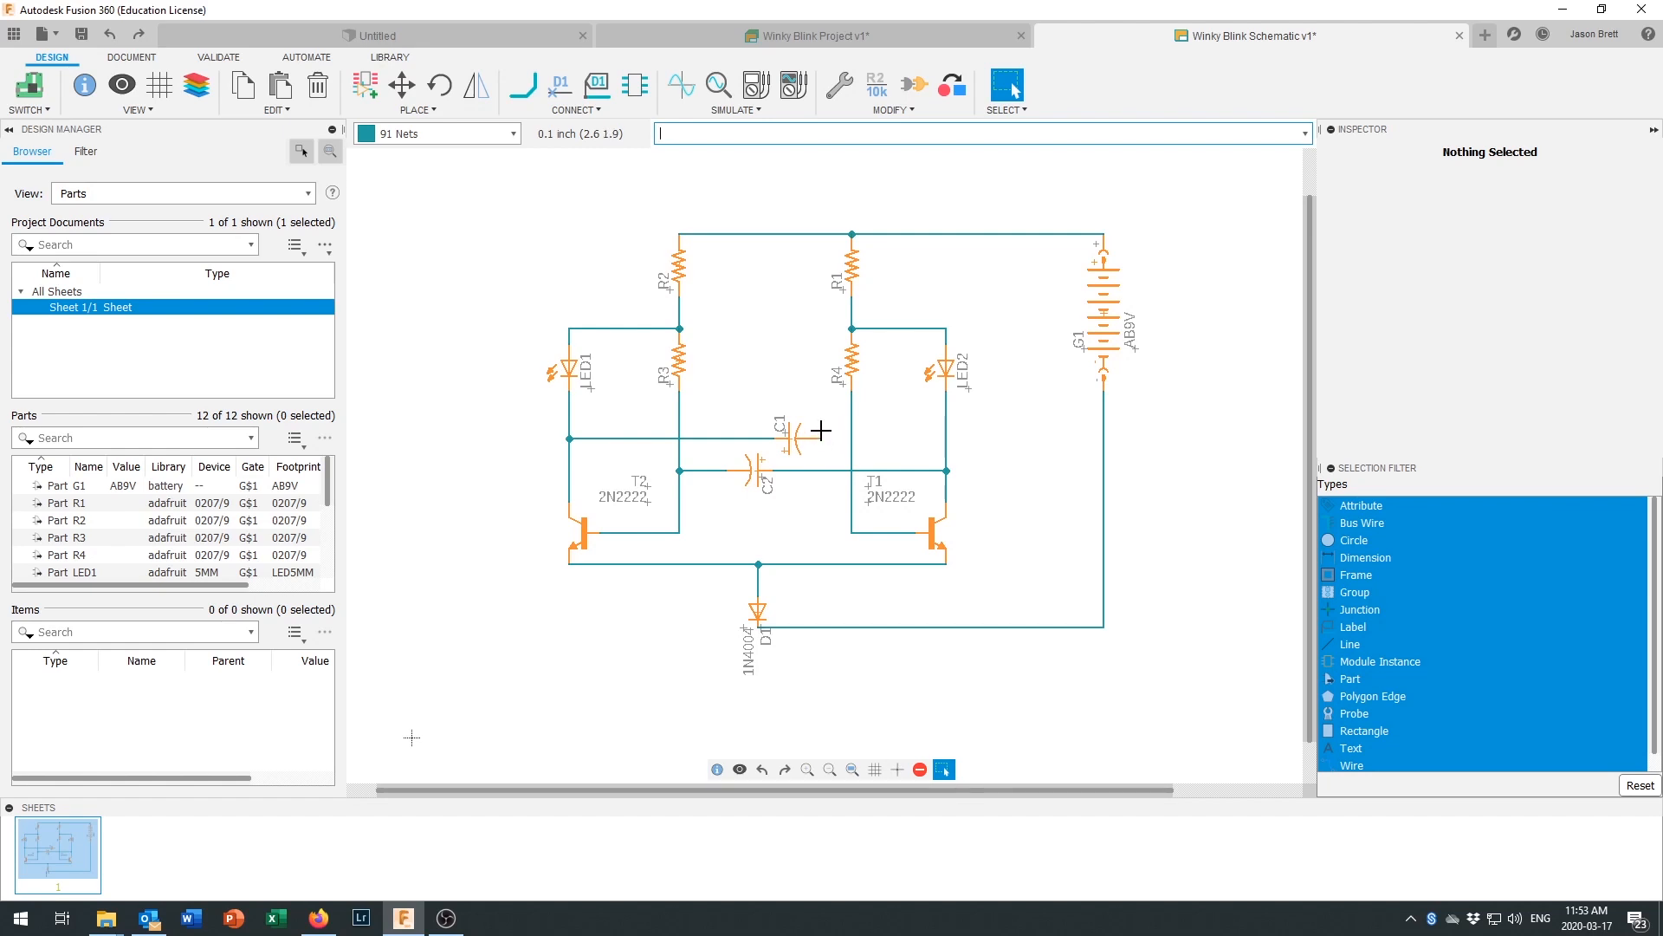
Step: Wire the free lead of C1 to the R4–T1 net and finish the Net command
left_click(523, 87)
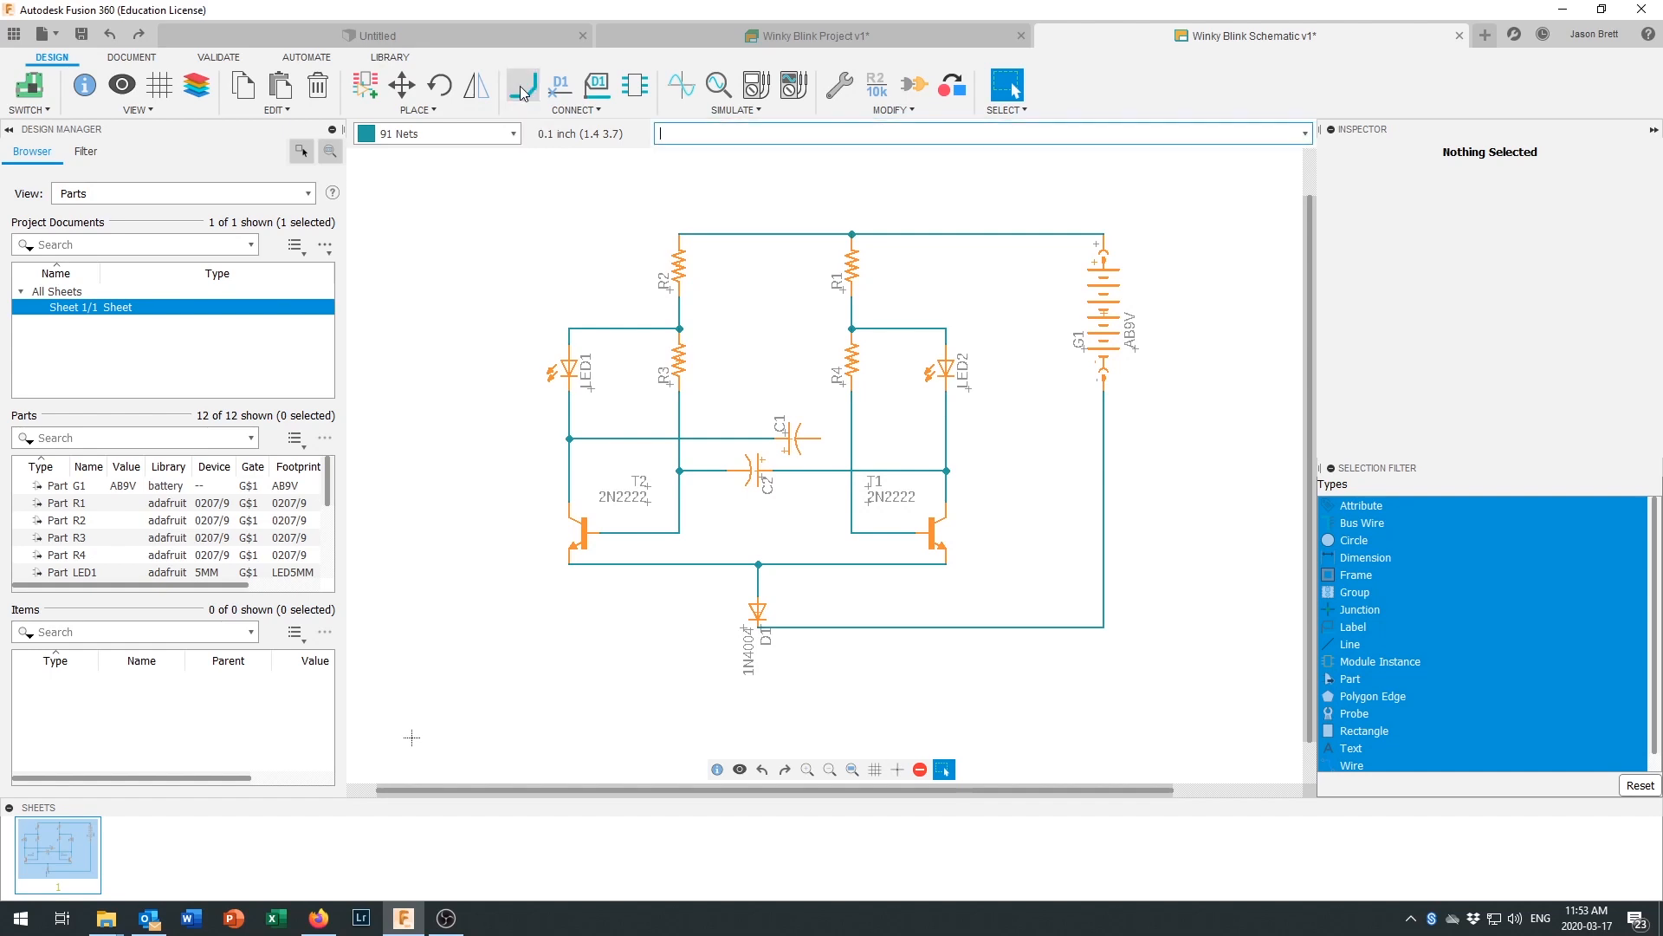
left_click(820, 438)
left_click(852, 438)
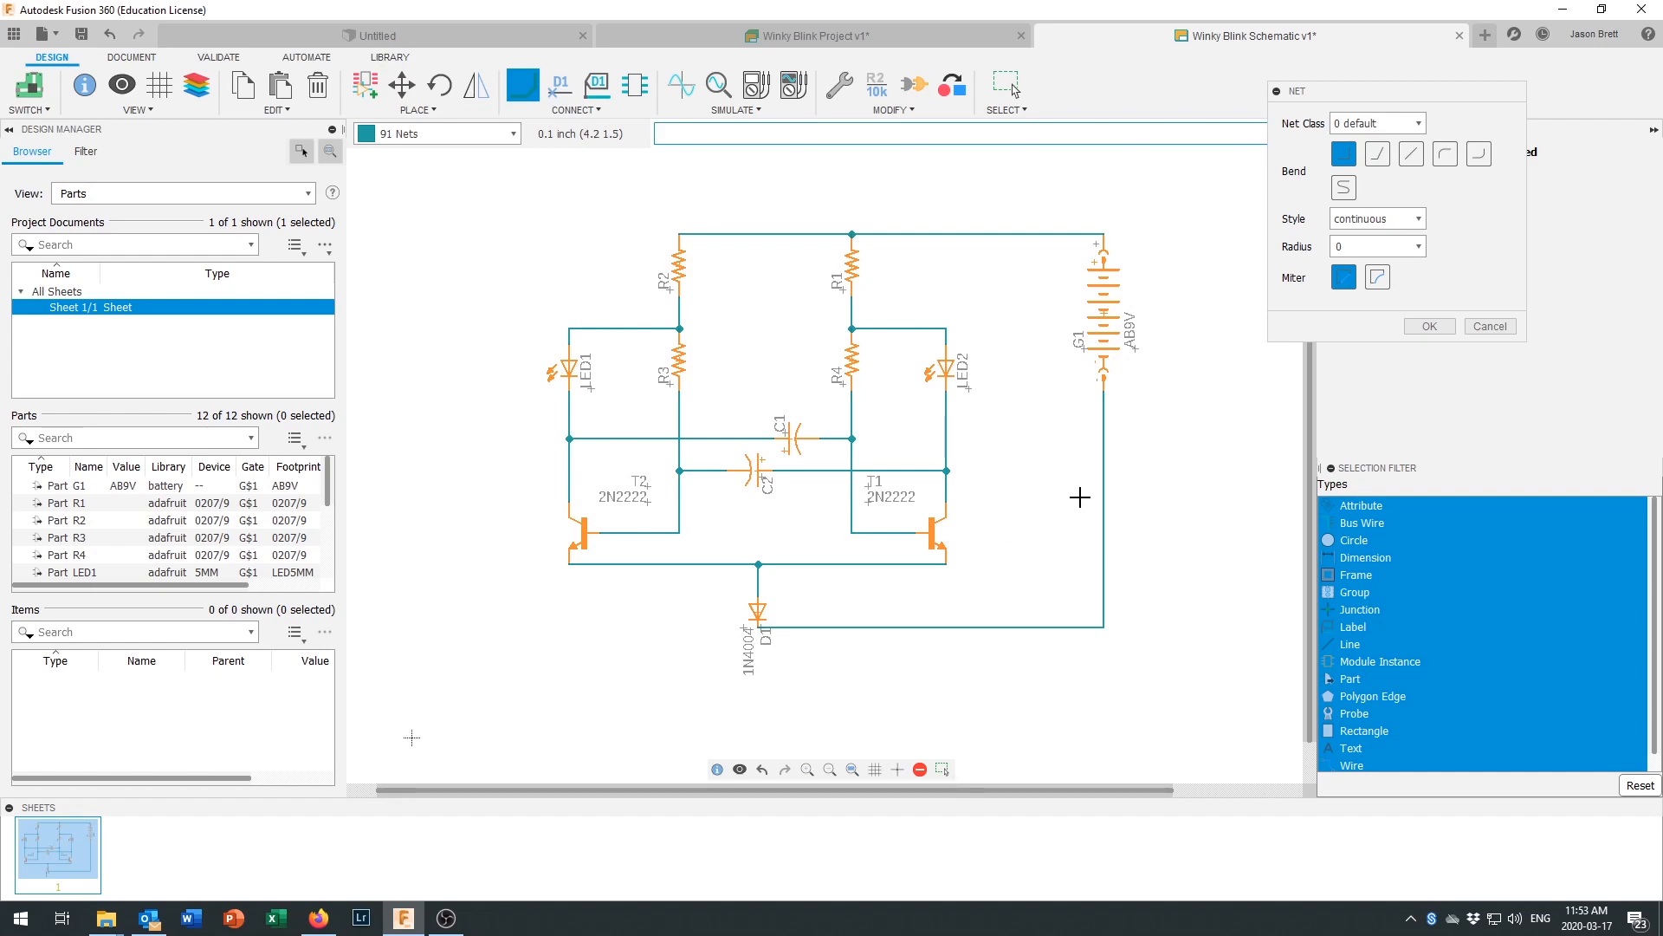
left_click(1428, 328)
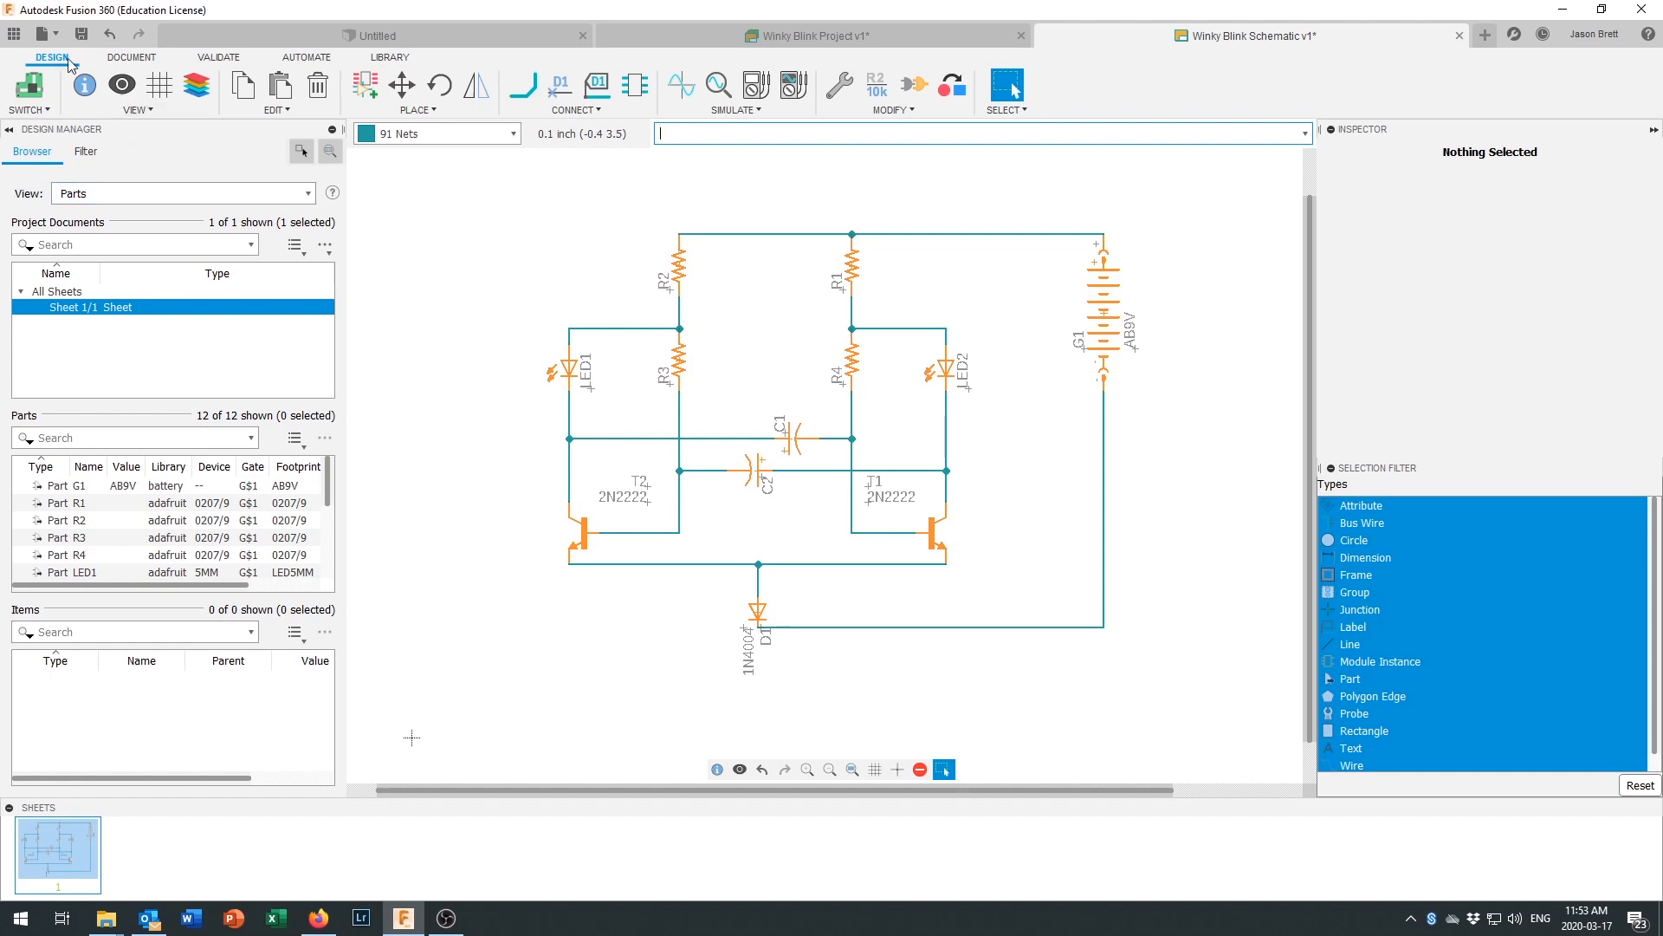
Step: Save the schematic with the version description "User Saved"
left_click(45, 36)
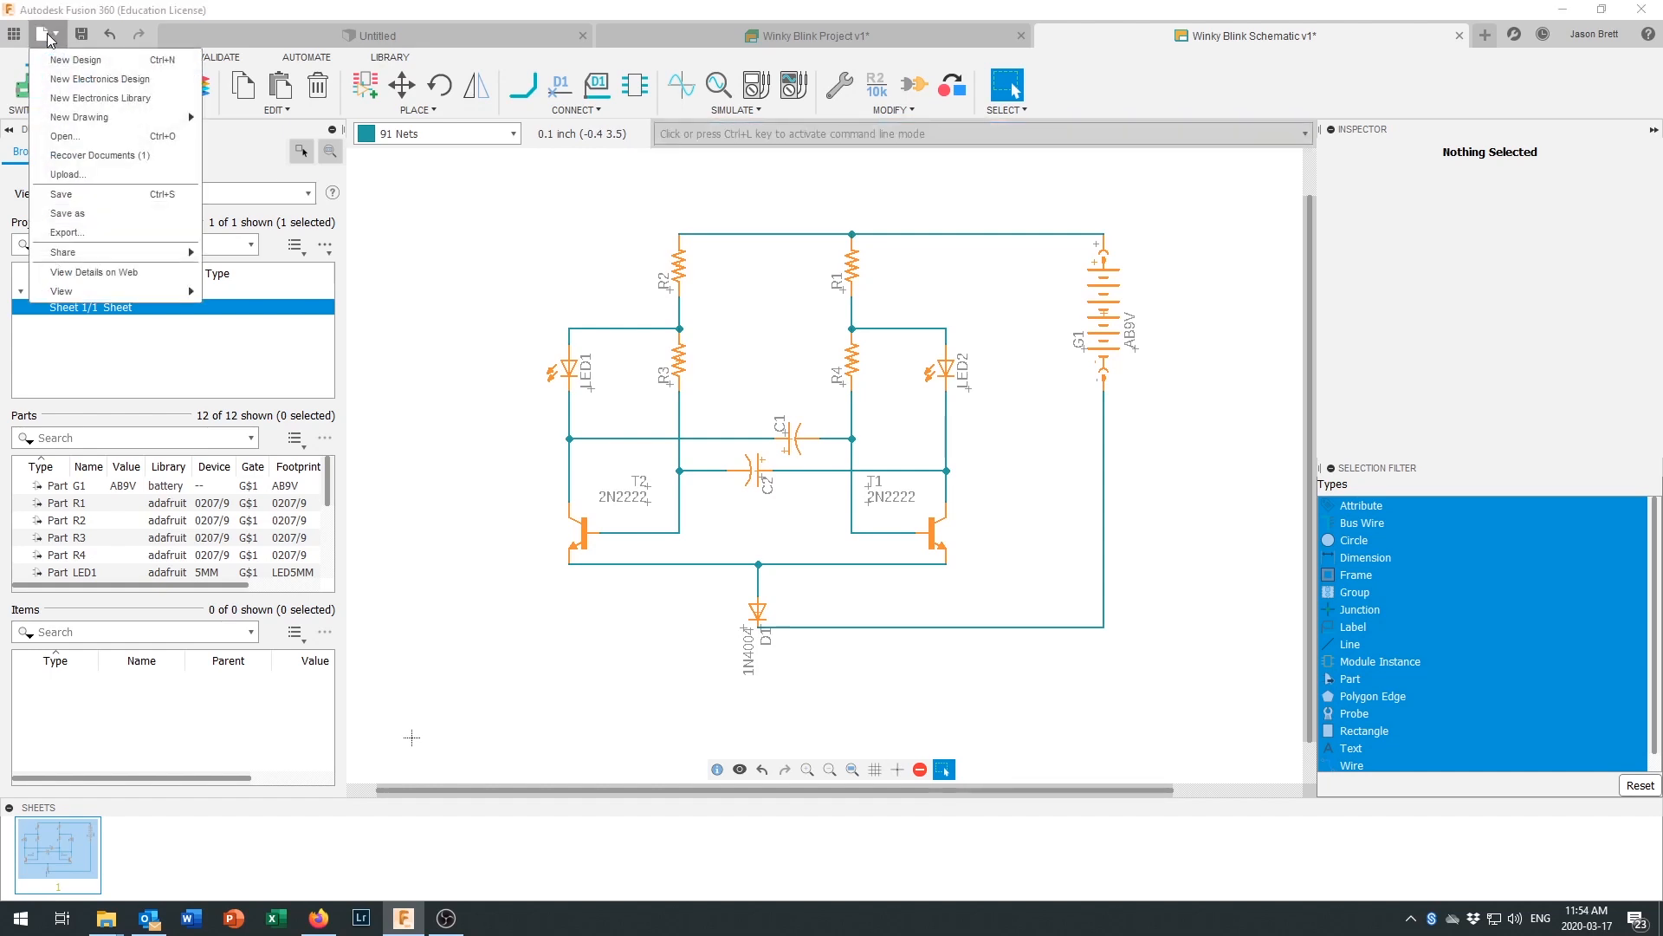
left_click(53, 194)
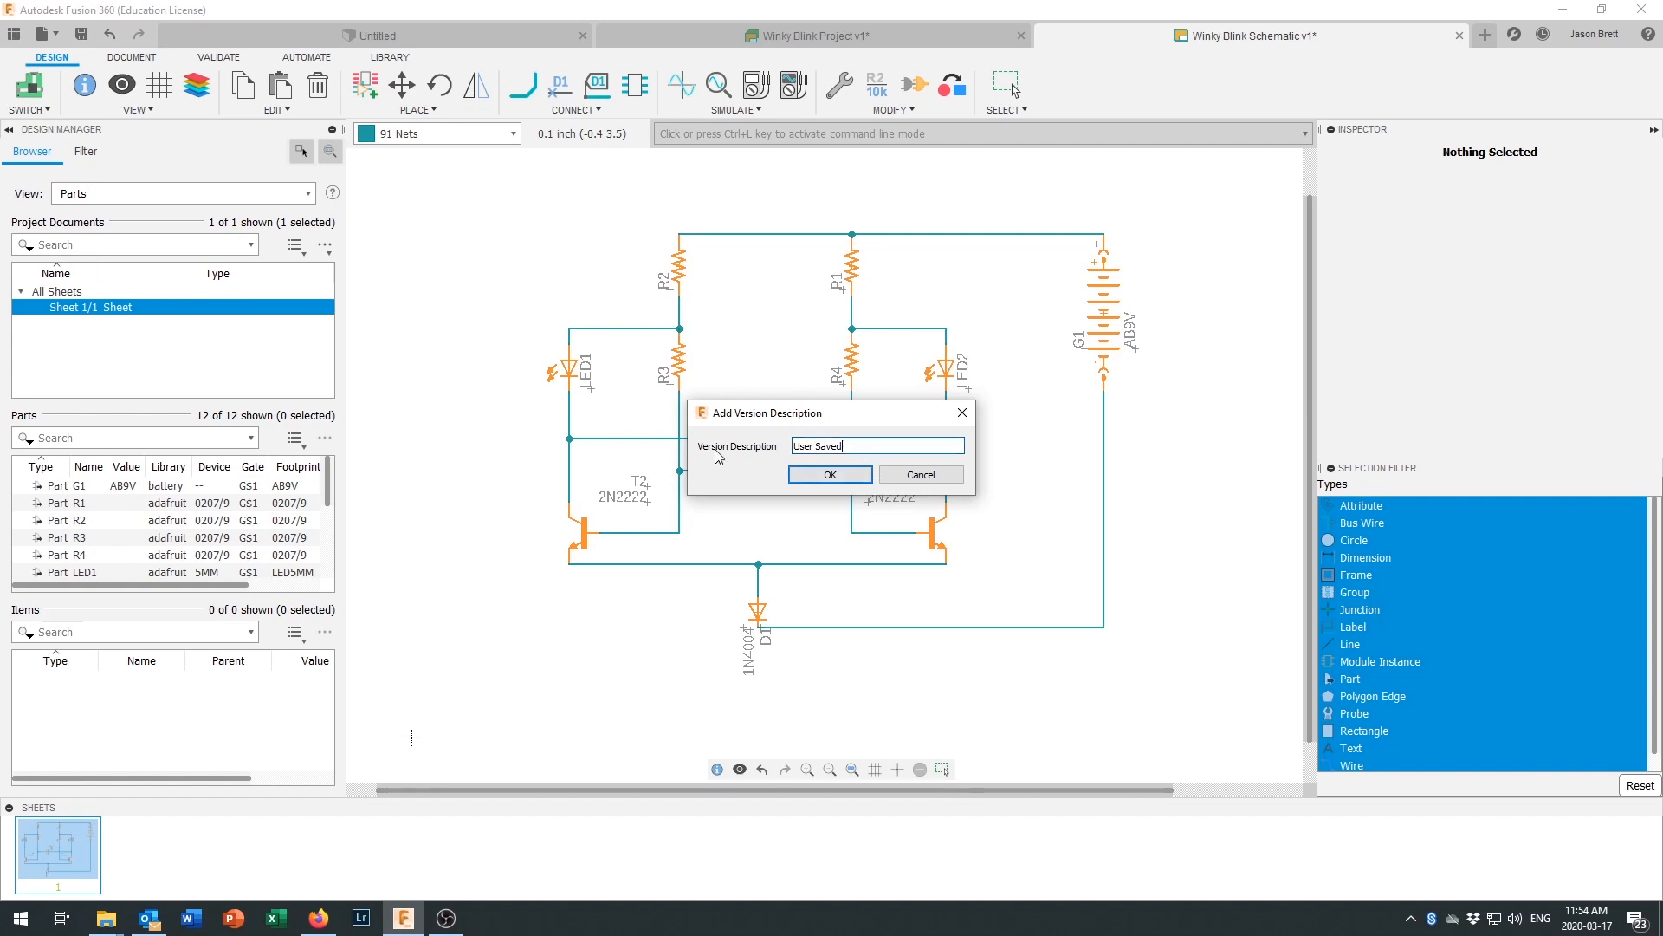
left_click(824, 476)
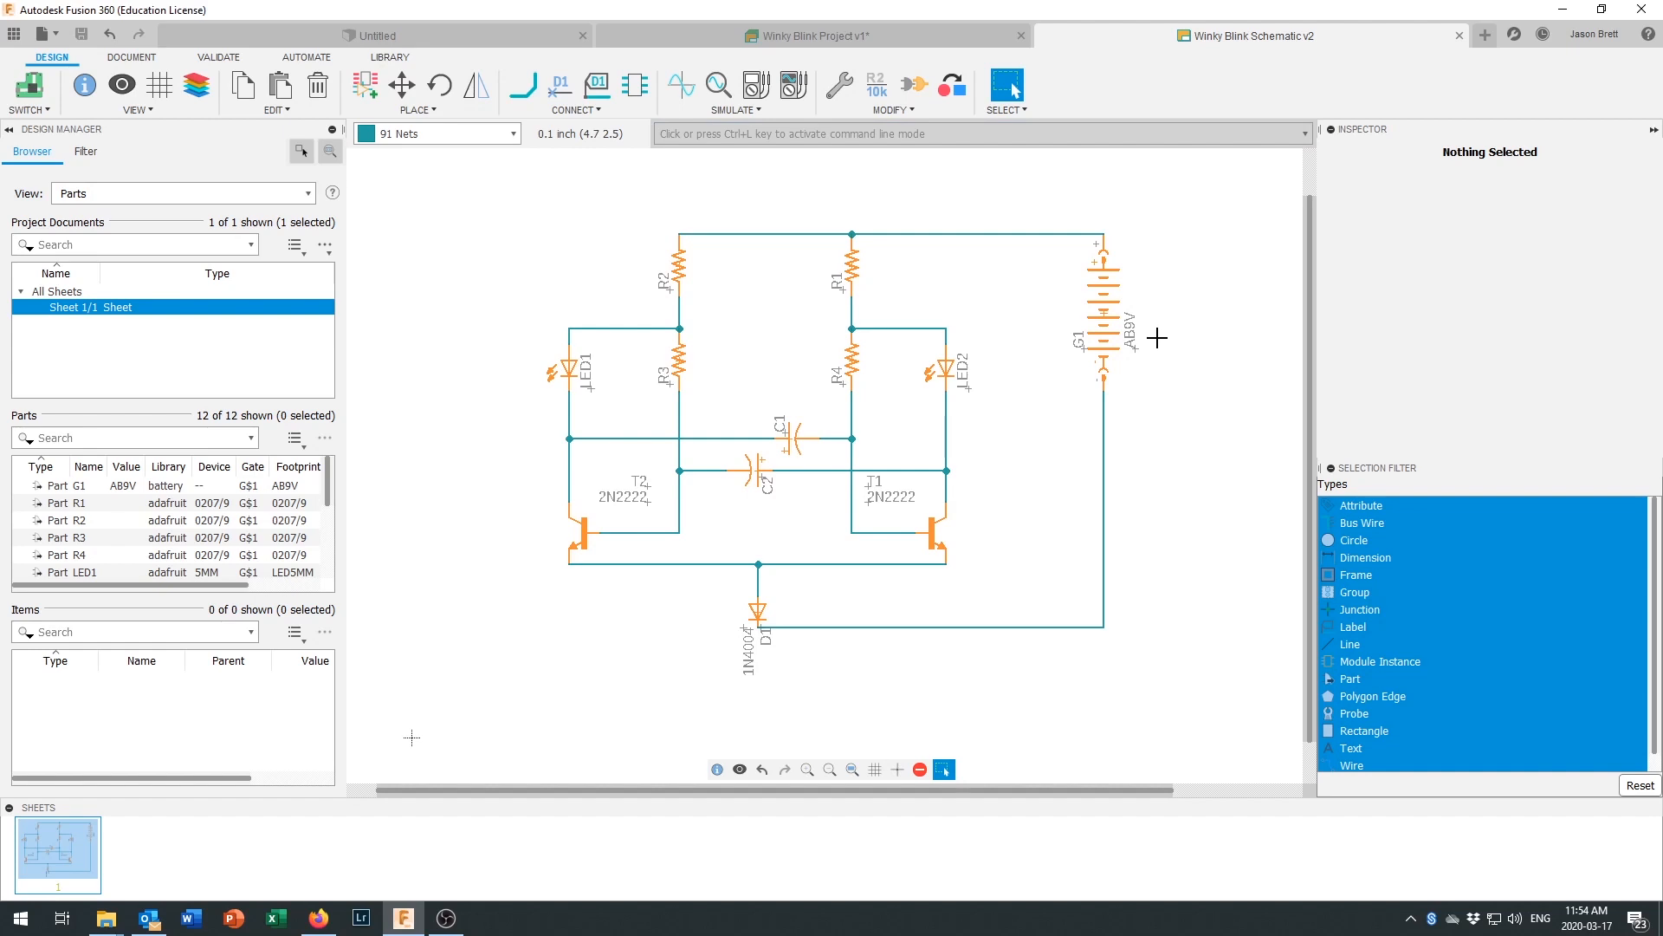
Step: Move battery G1 about 0.4 inch closer to LED2 and shift the net corner below it to straighten the wire
left_click(403, 86)
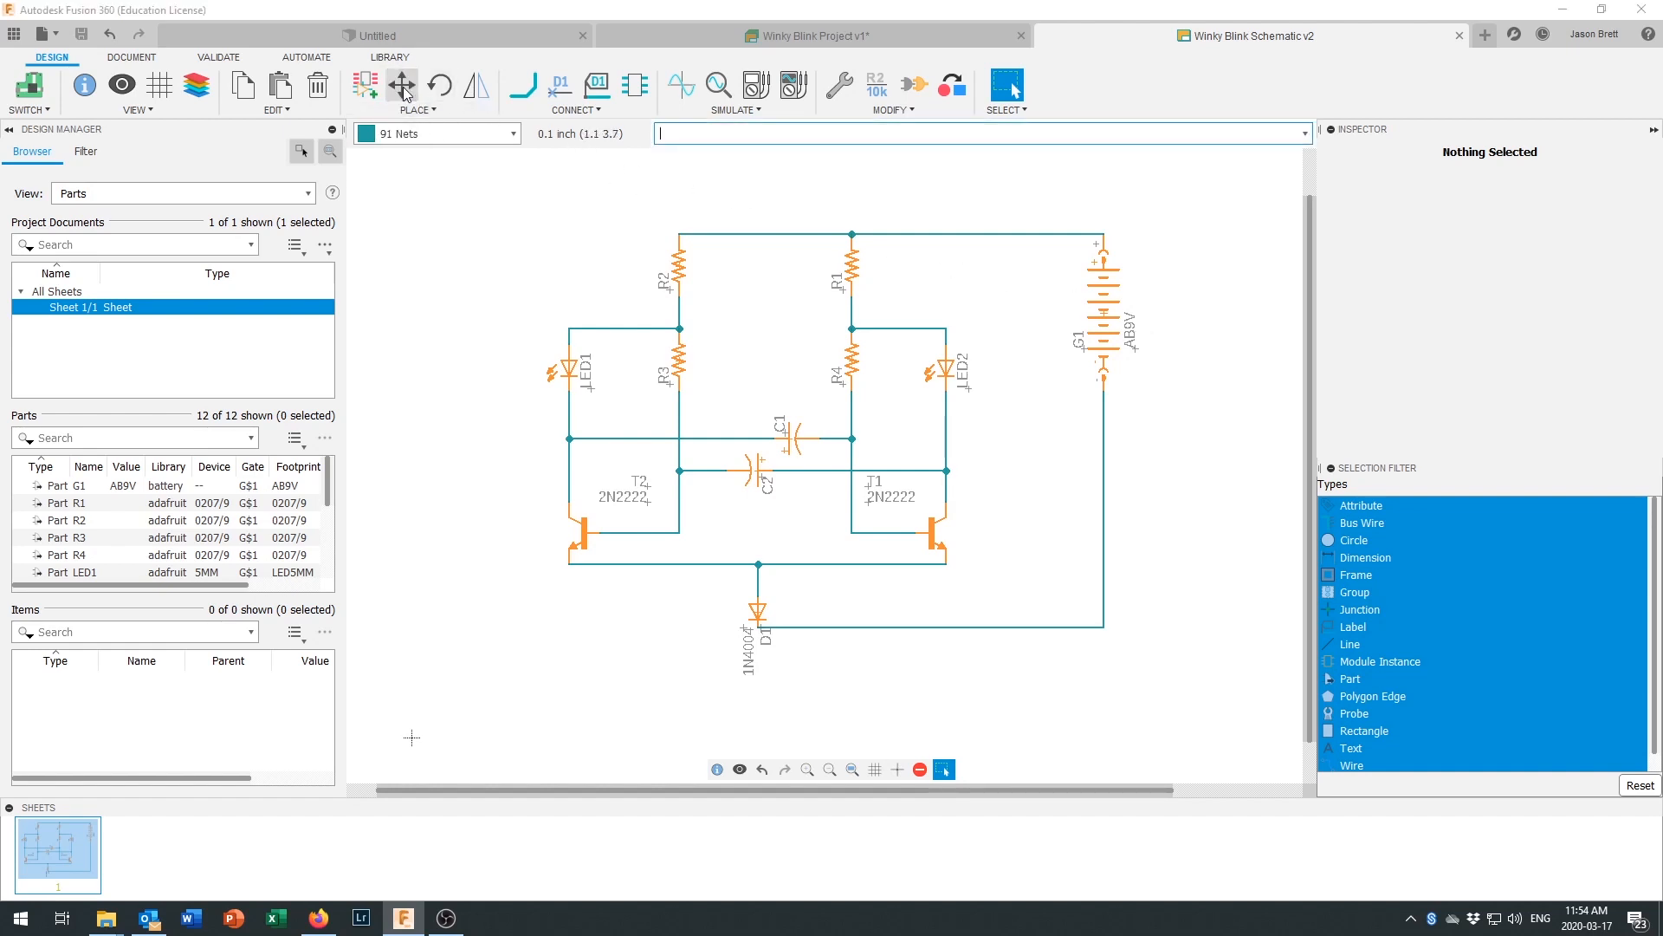
left_click(1106, 315)
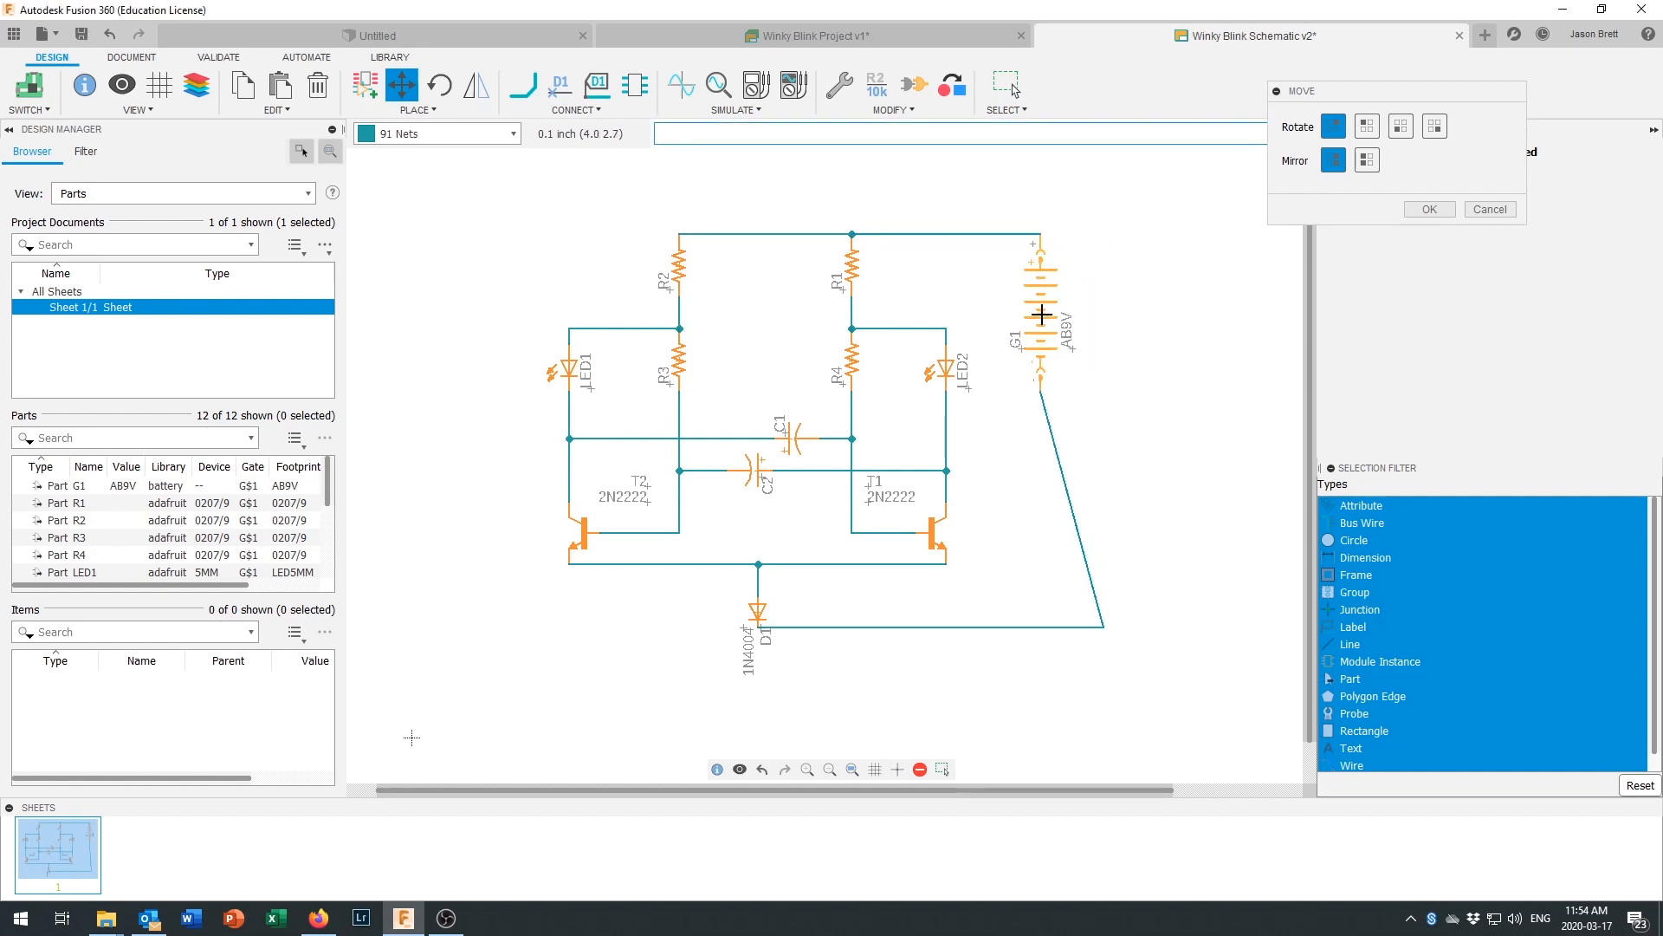
left_click(1040, 310)
left_click(1105, 629)
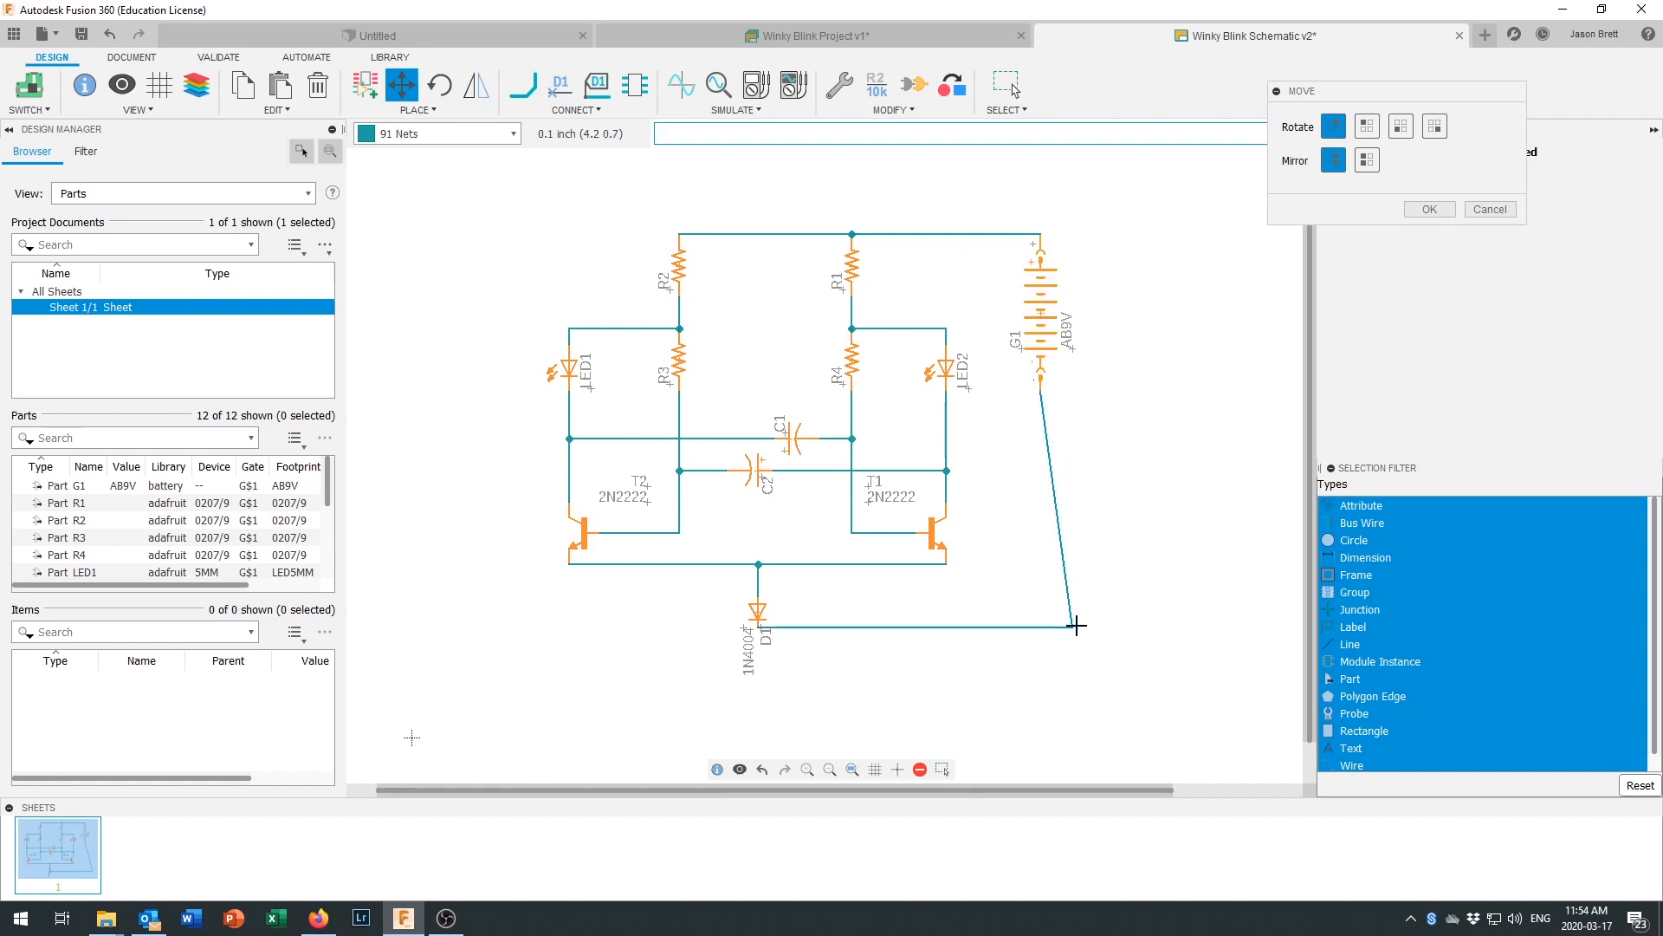
left_click(1042, 620)
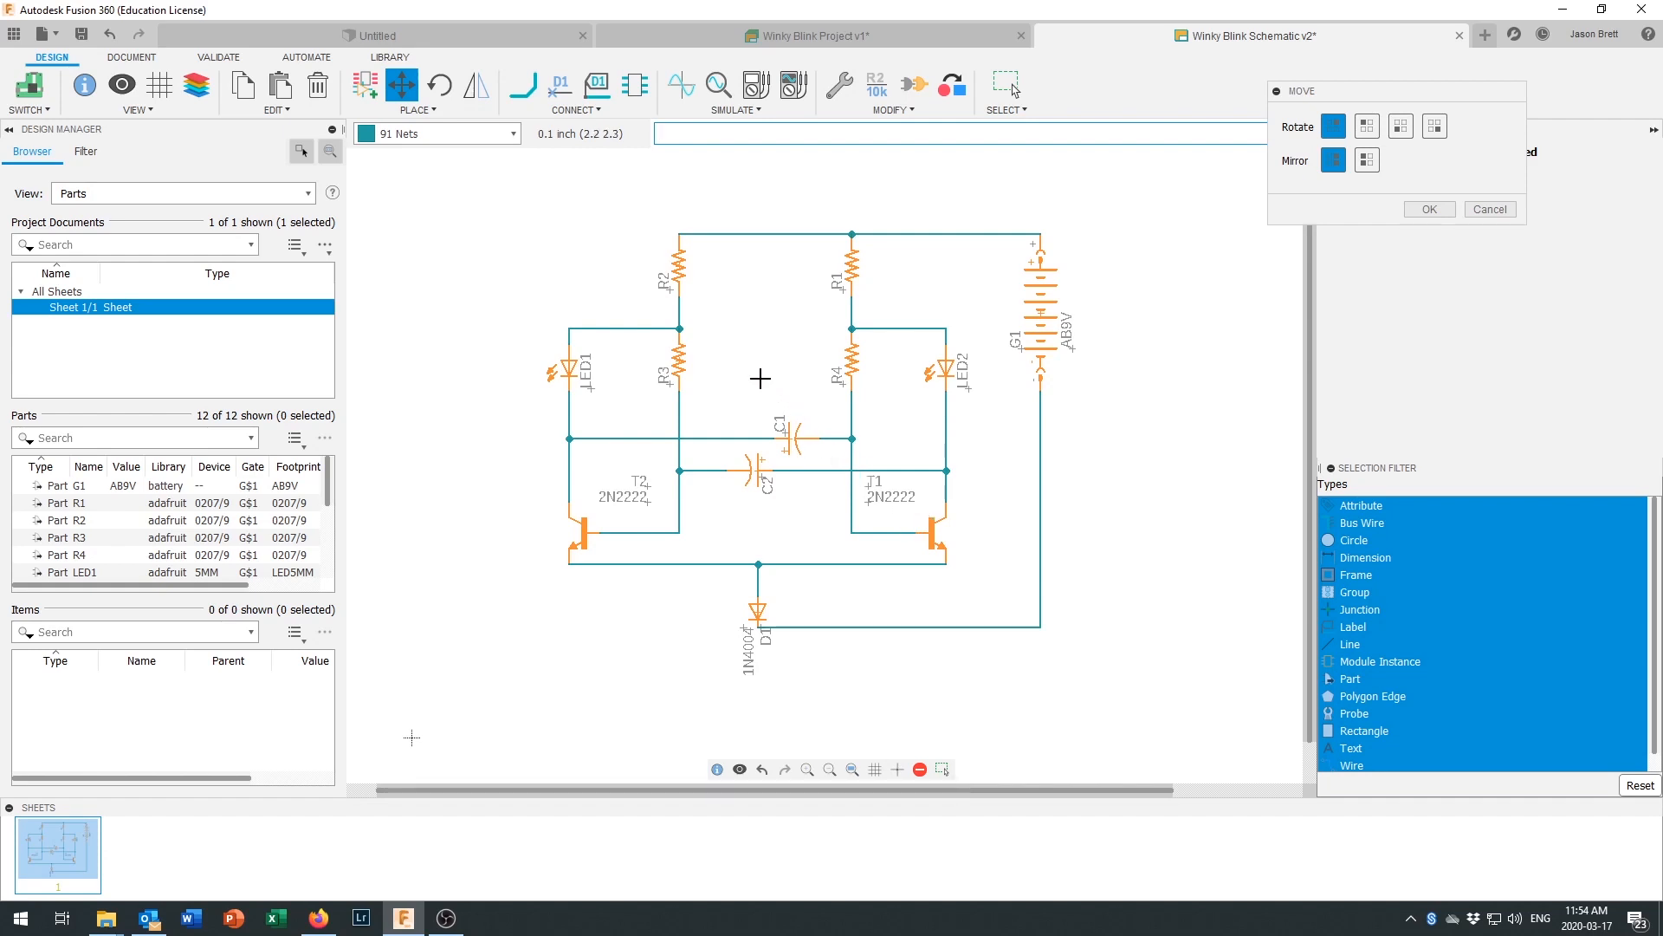
left_click(1429, 209)
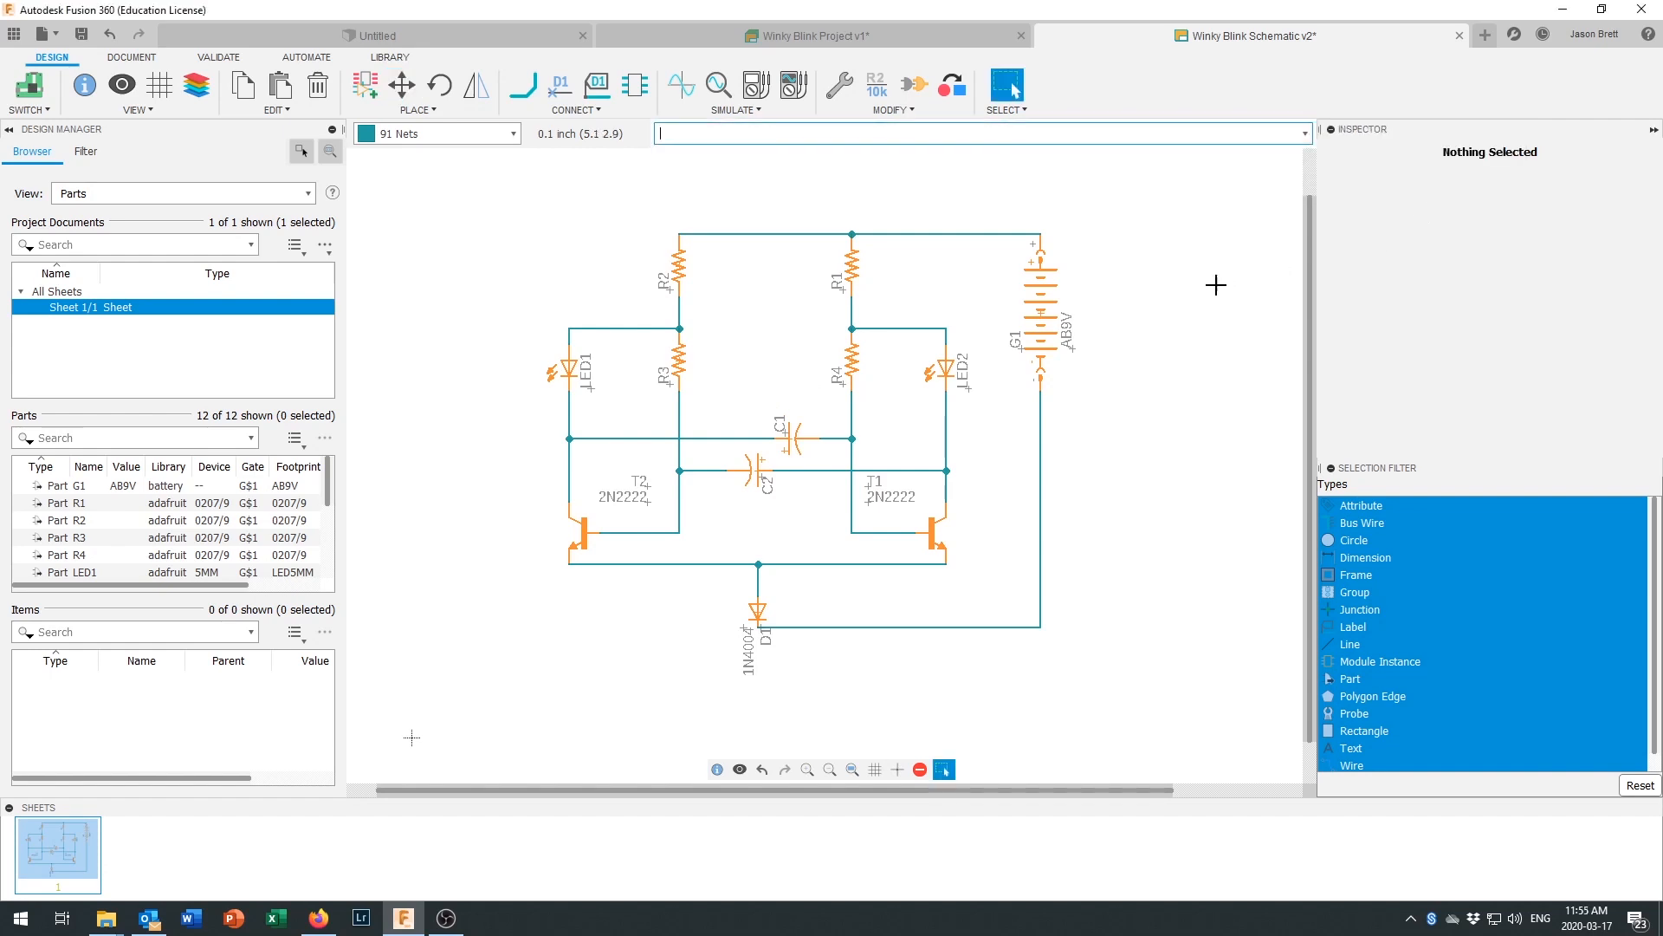
Step: Set the values of resistors R2 and R1 to 470R with the Value command
left_click(876, 90)
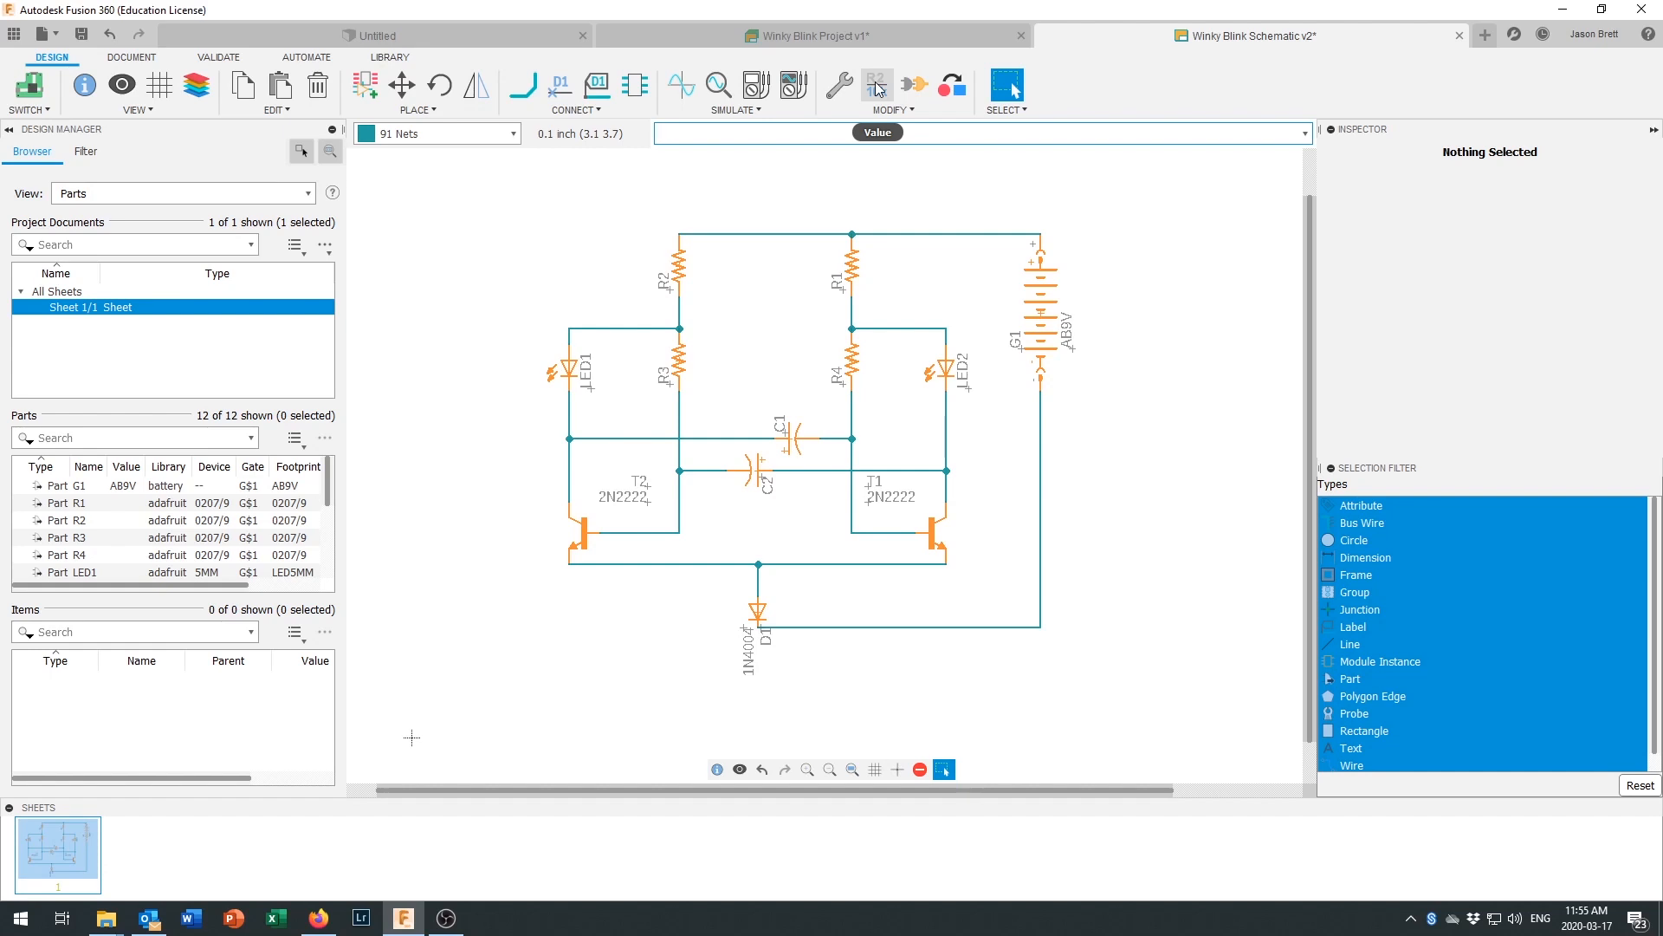
left_click(876, 89)
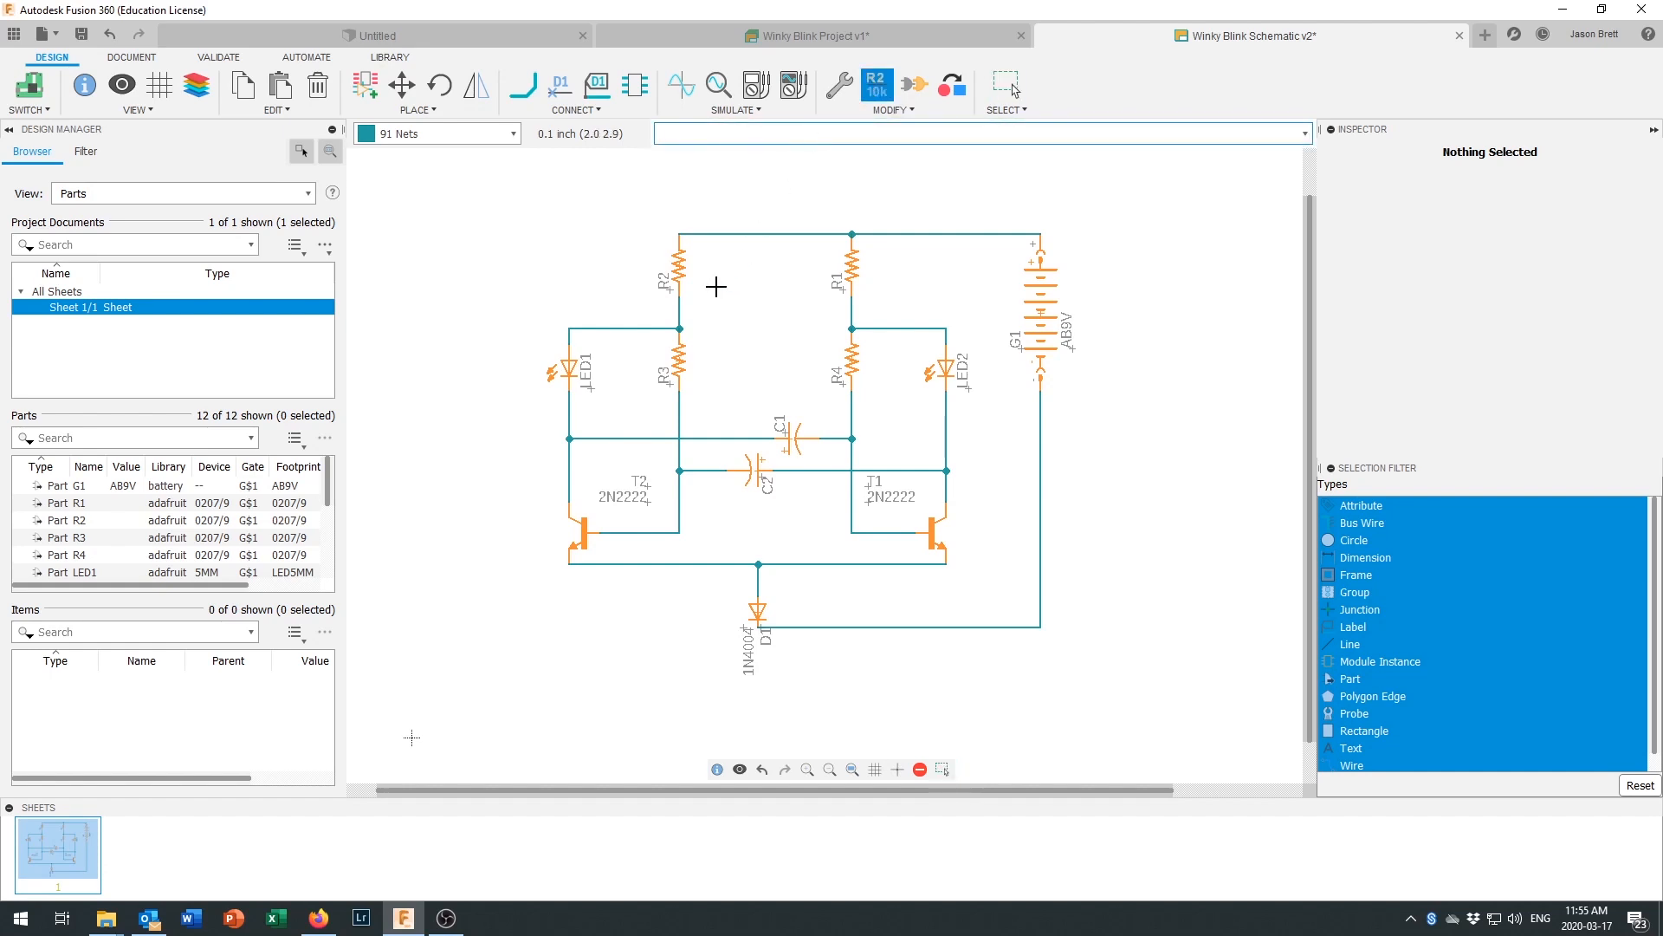
left_click(682, 266)
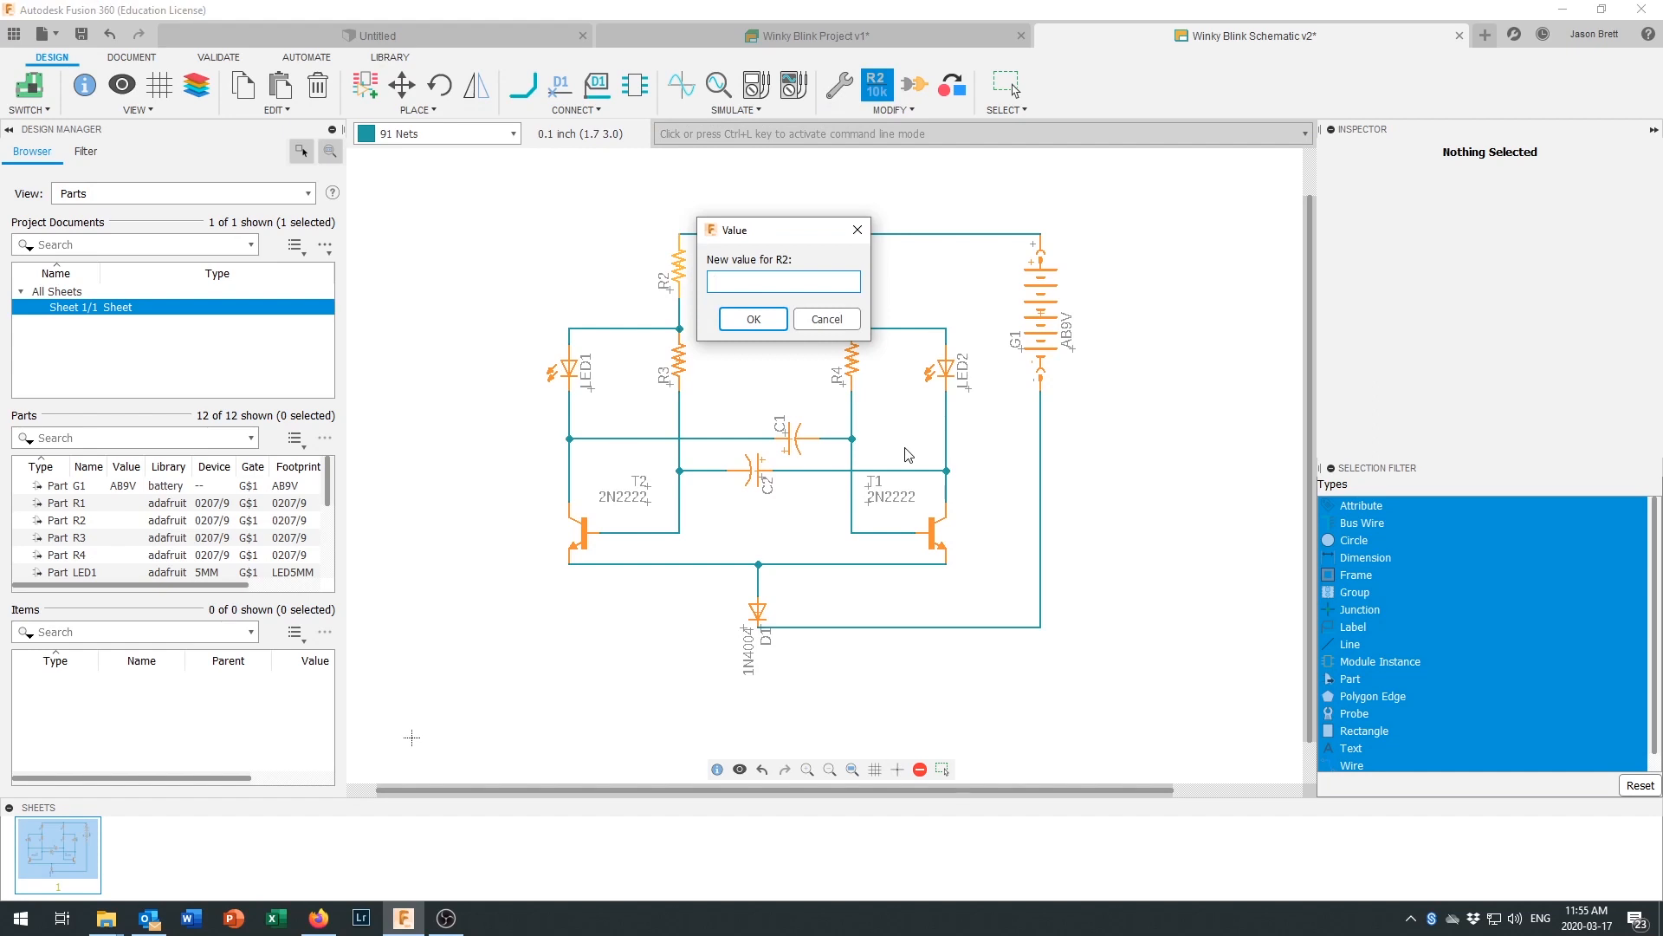
type("470R")
left_click(754, 320)
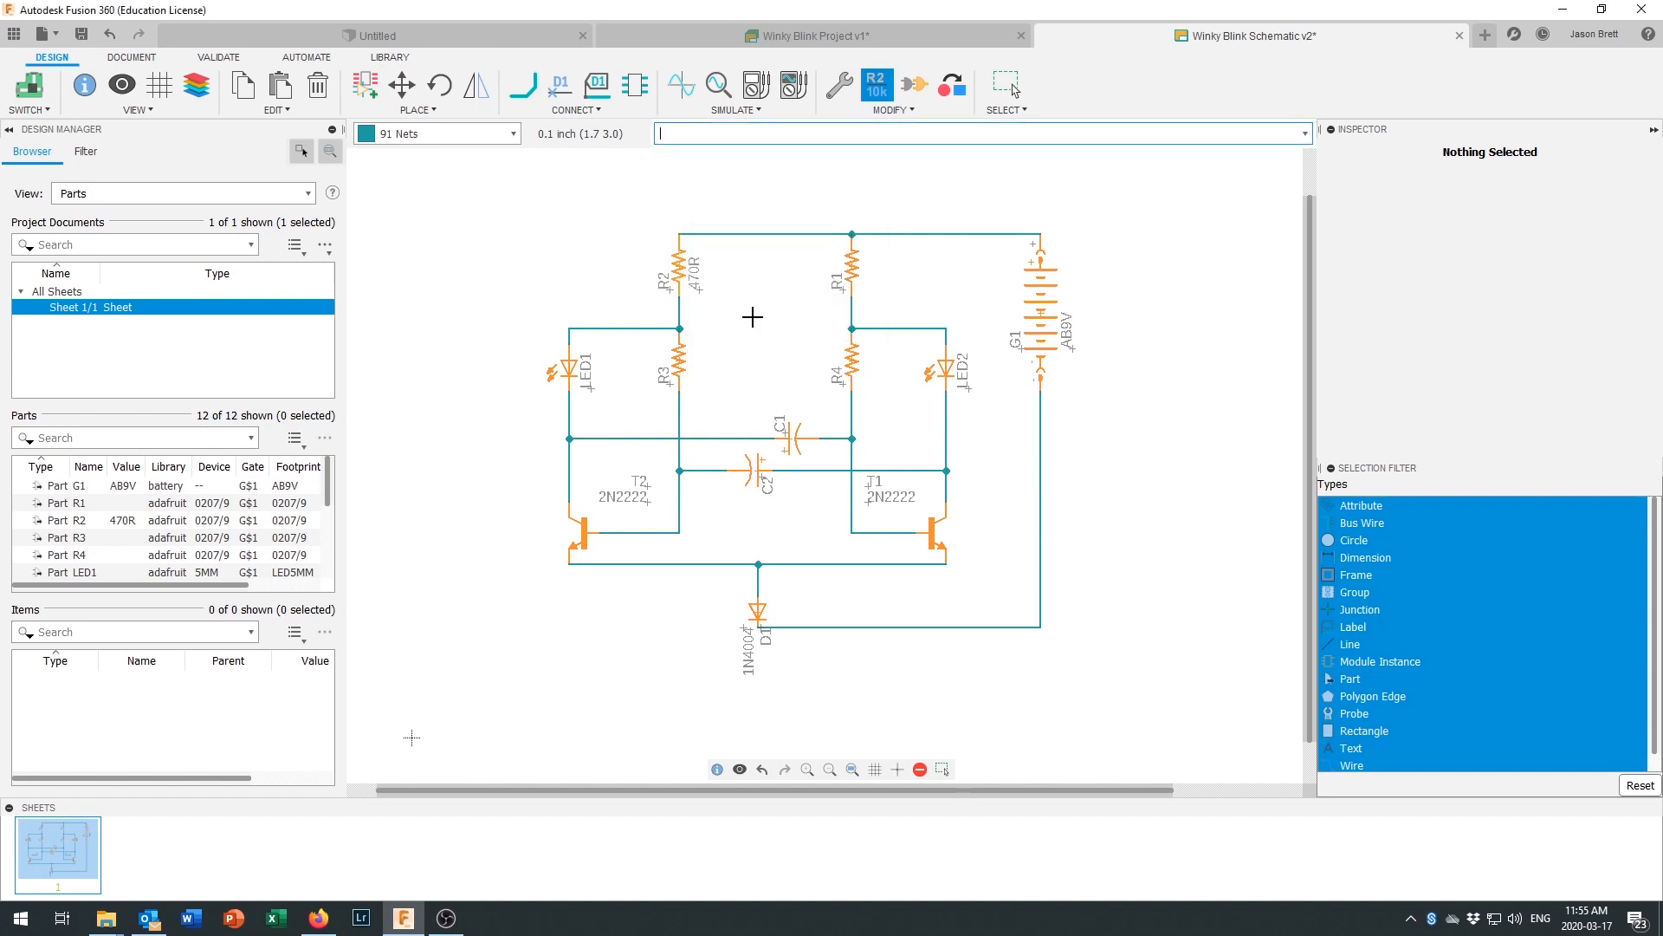
left_click(852, 267)
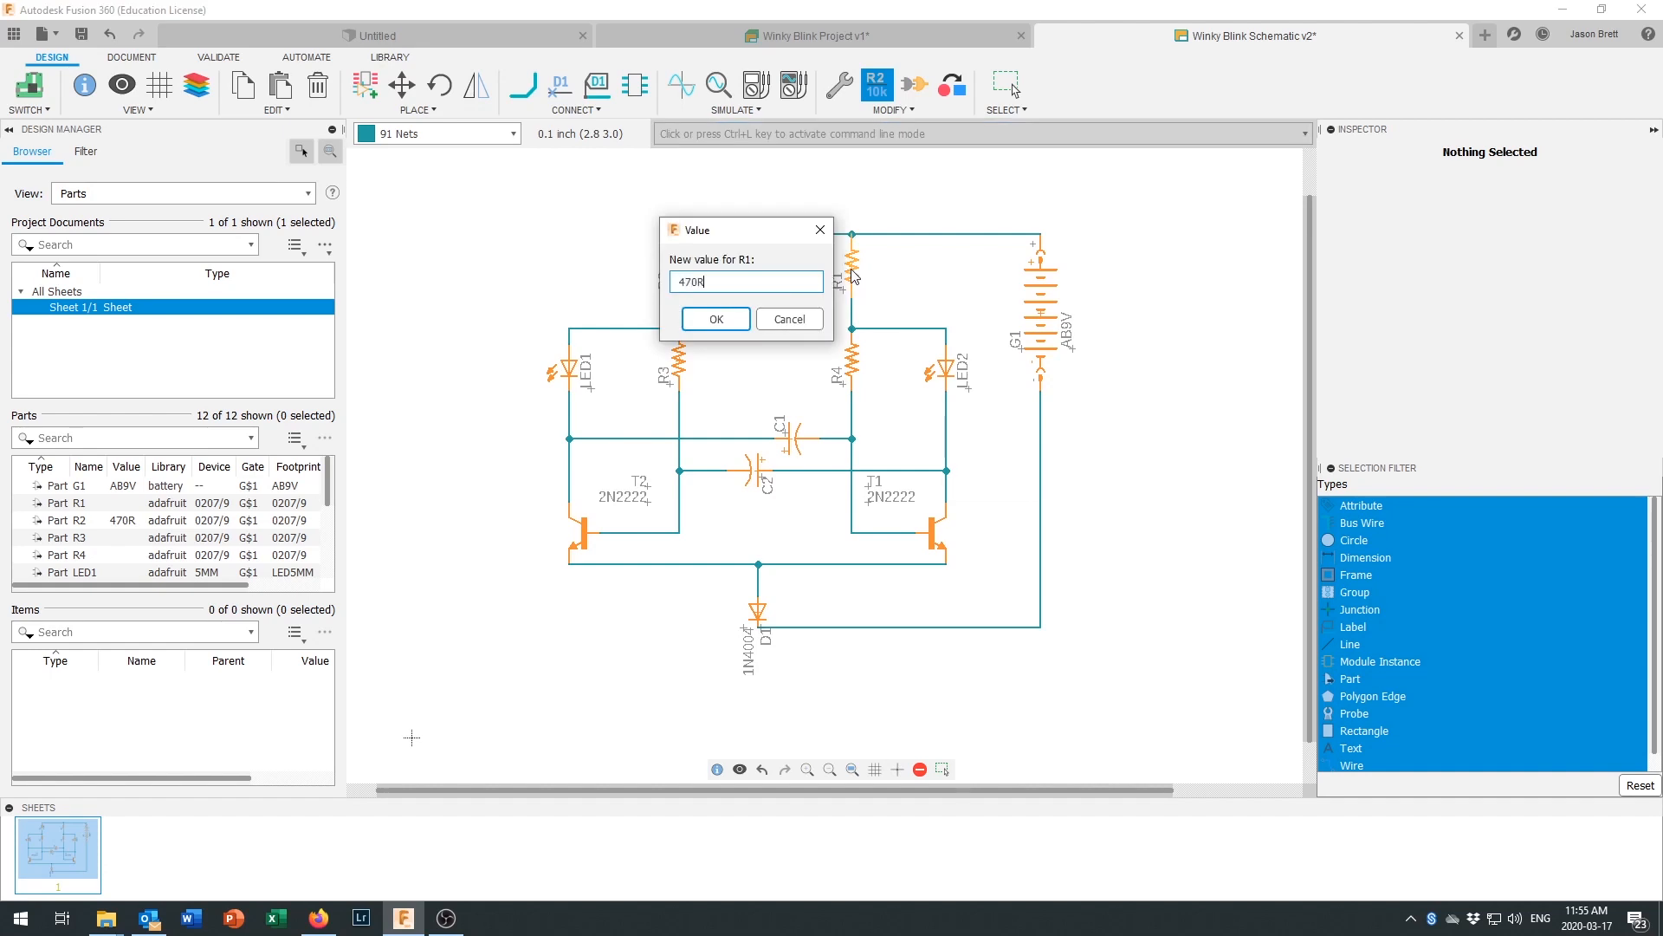
left_click(707, 319)
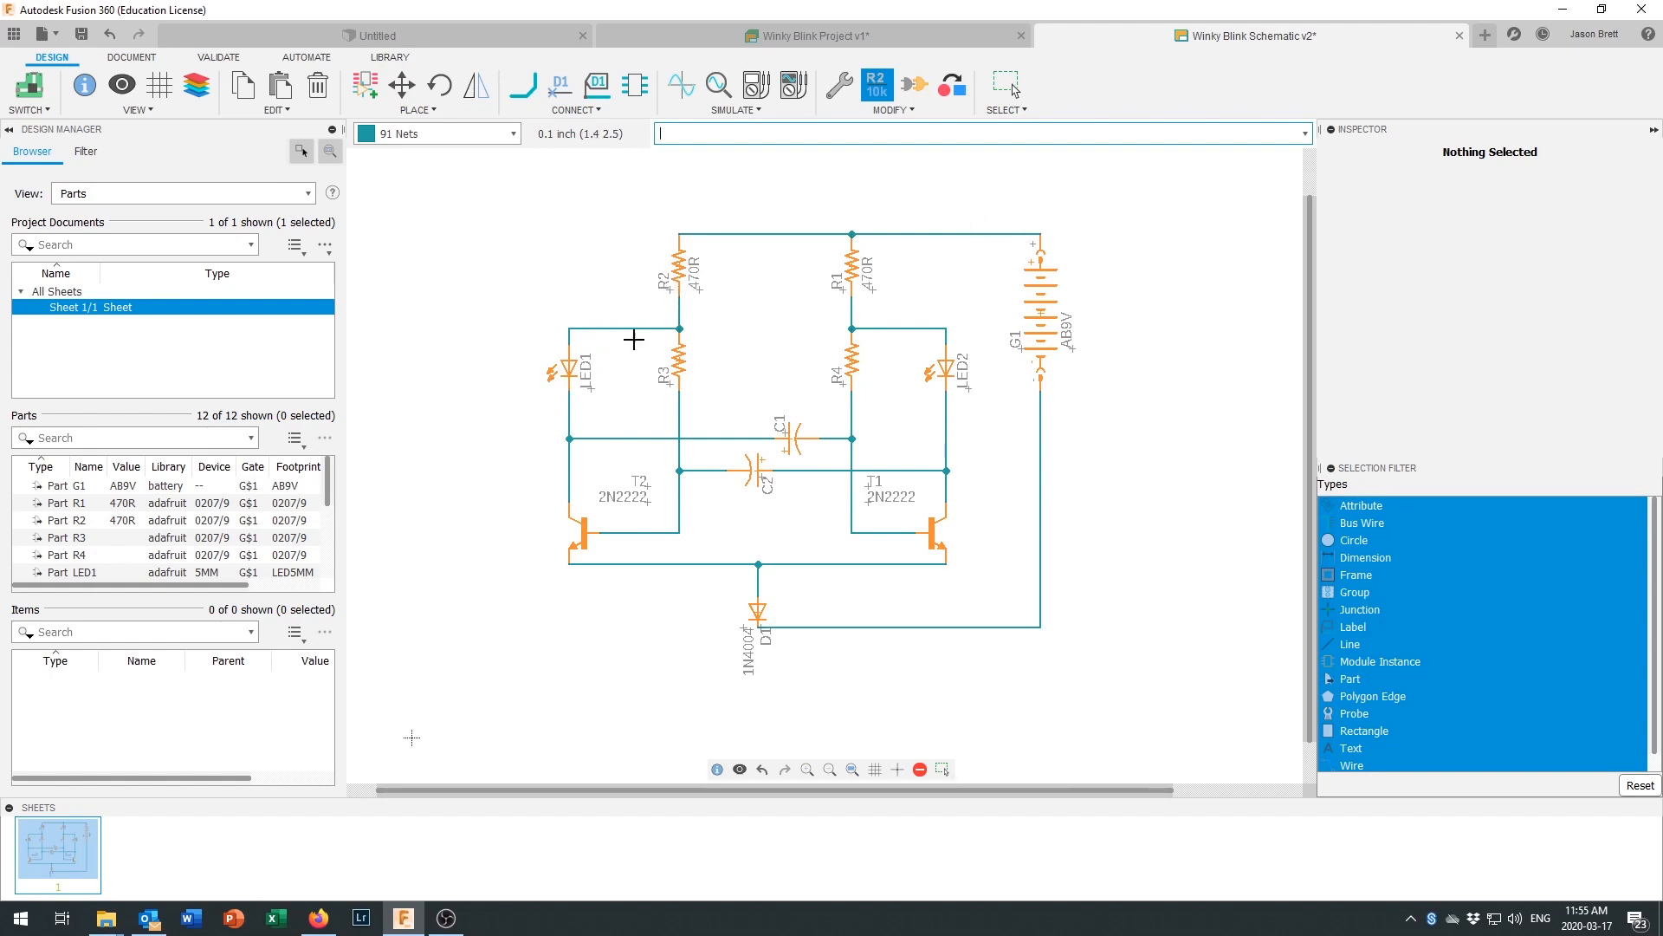
Step: Set the values of resistors R3 and R4 to 56K
left_click(681, 360)
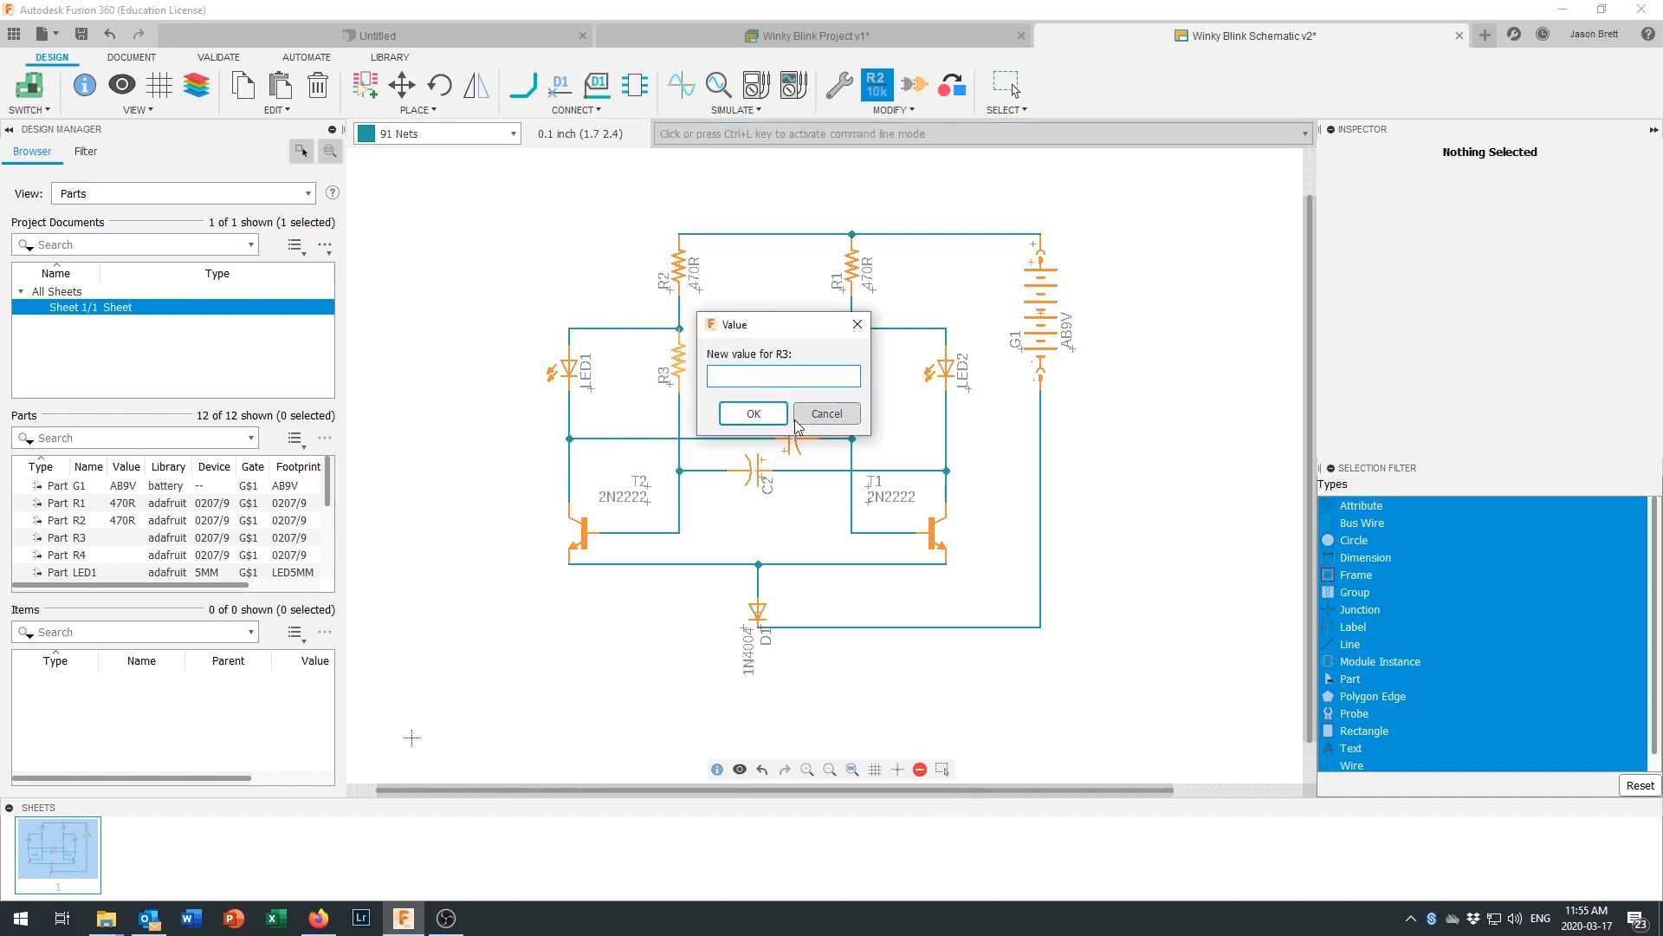
type("56K")
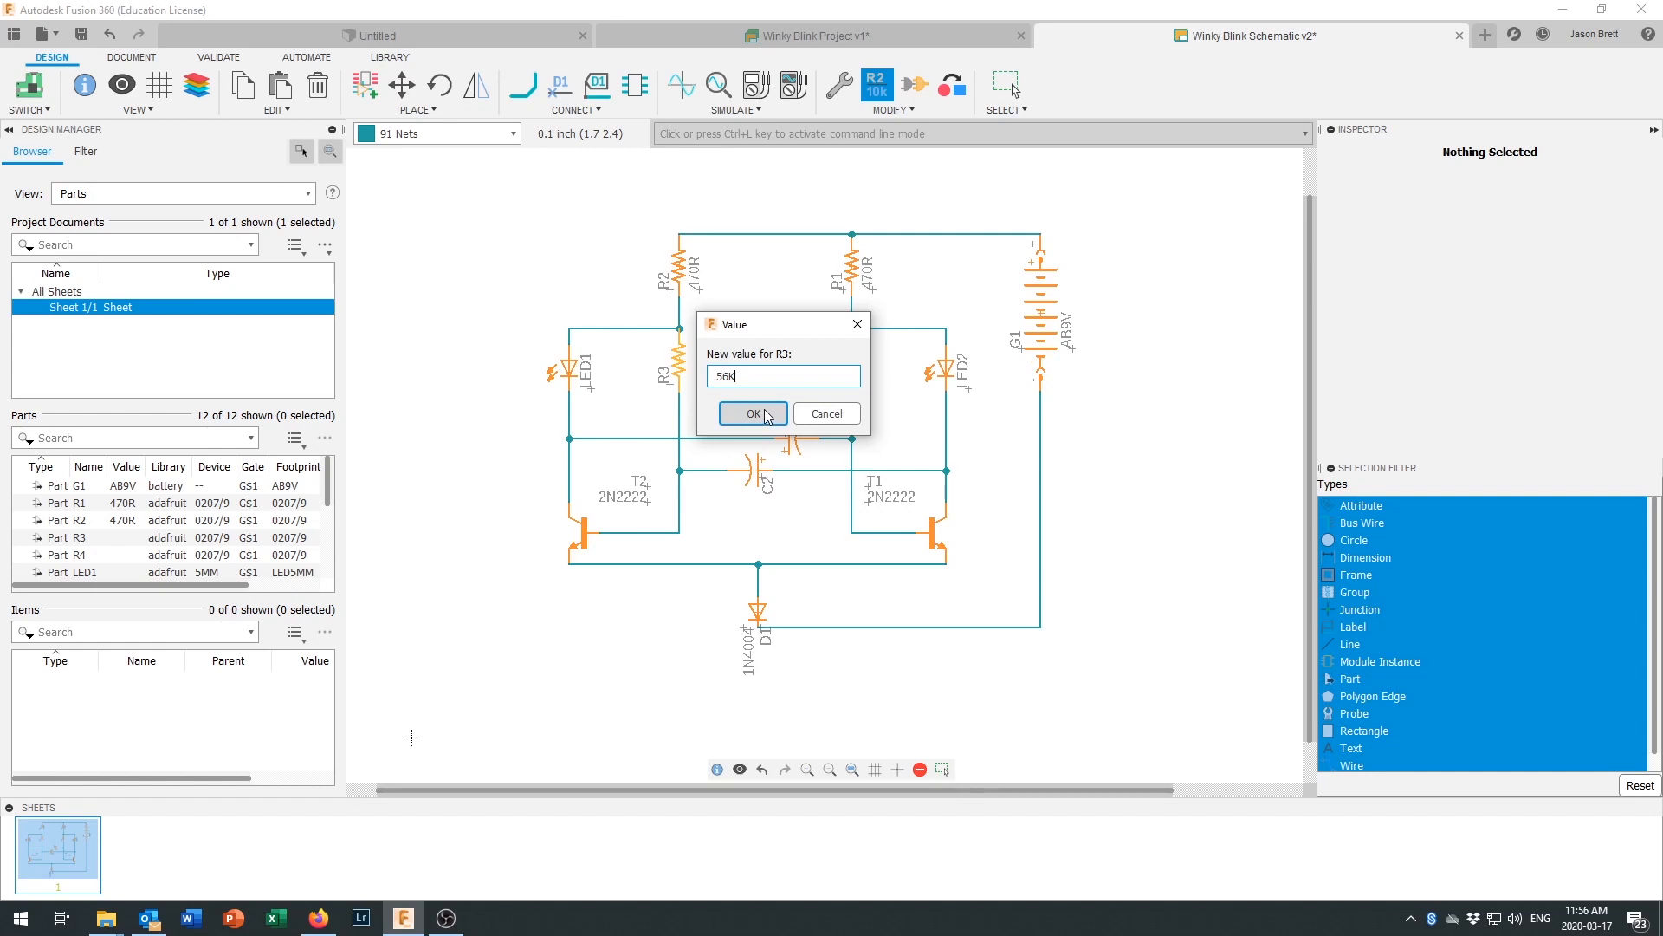
left_click(755, 414)
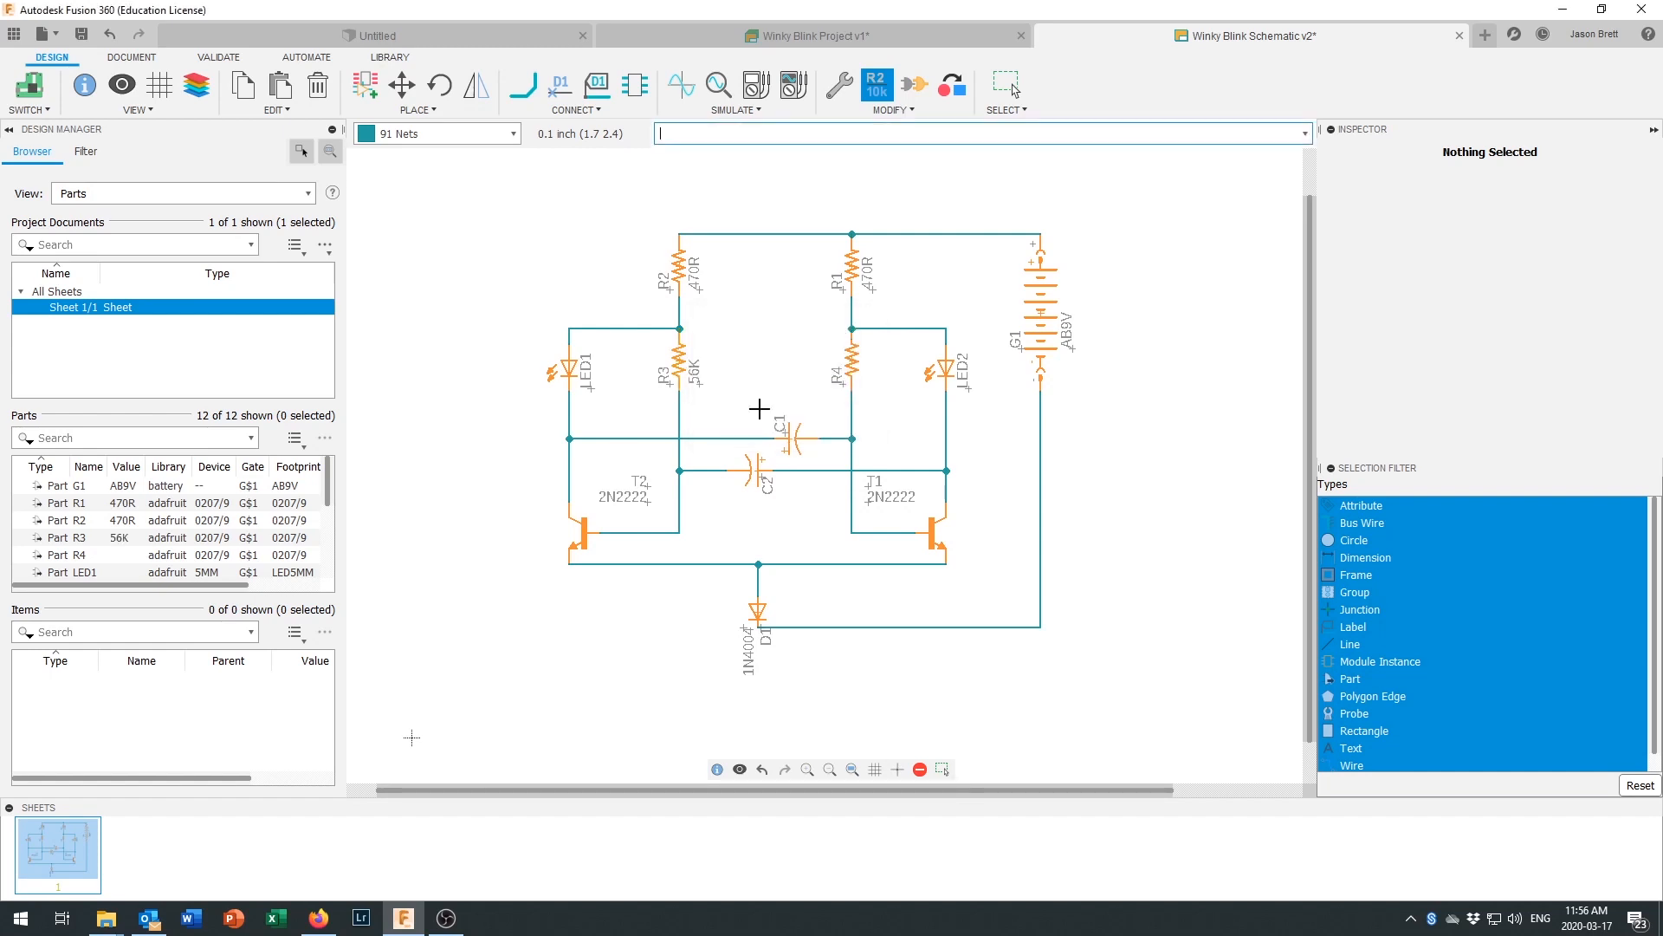
left_click(854, 369)
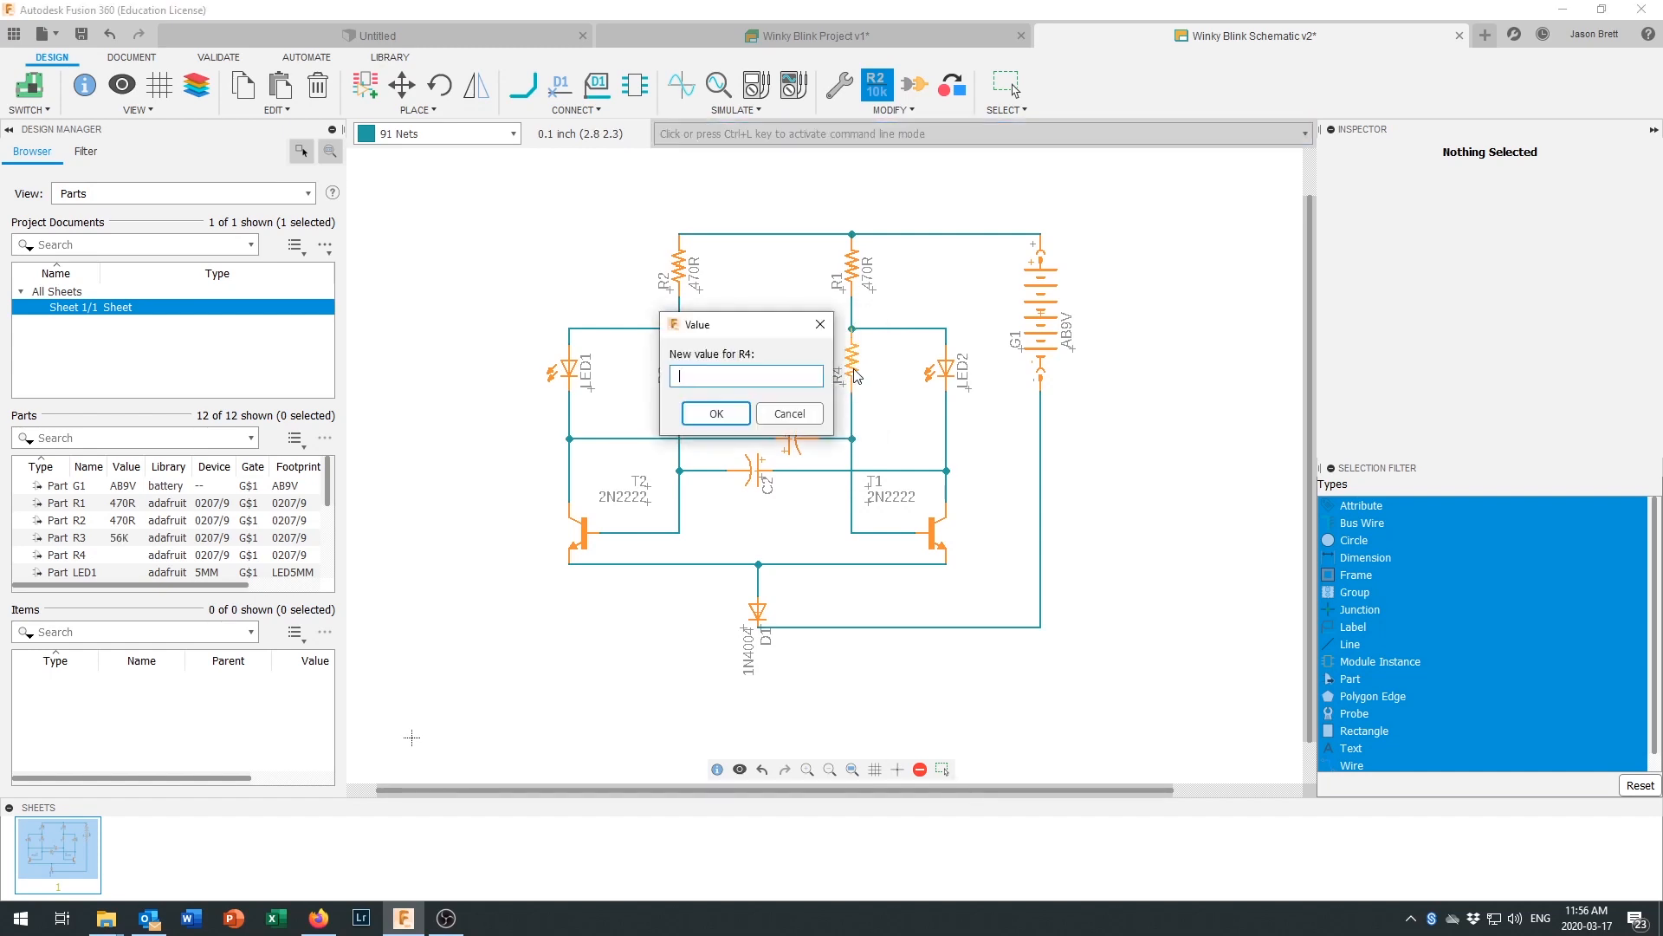
type("56K")
left_click(734, 414)
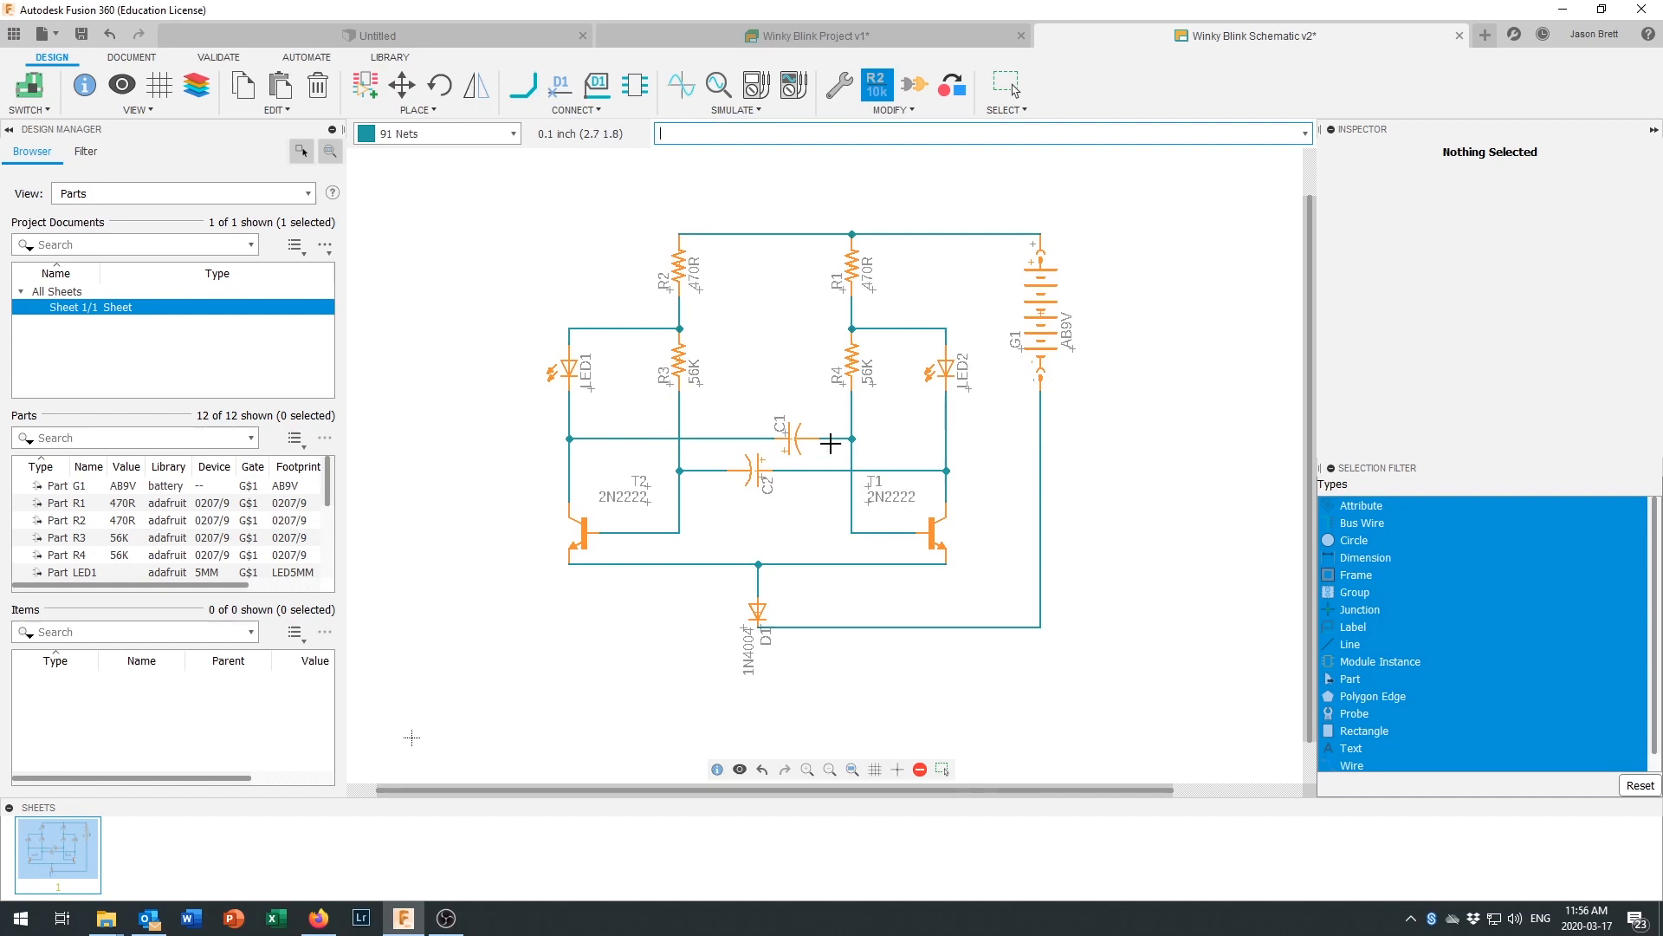
Step: Set the values of capacitors C1 and C2 to 10u and check the values in the parts list
left_click(788, 435)
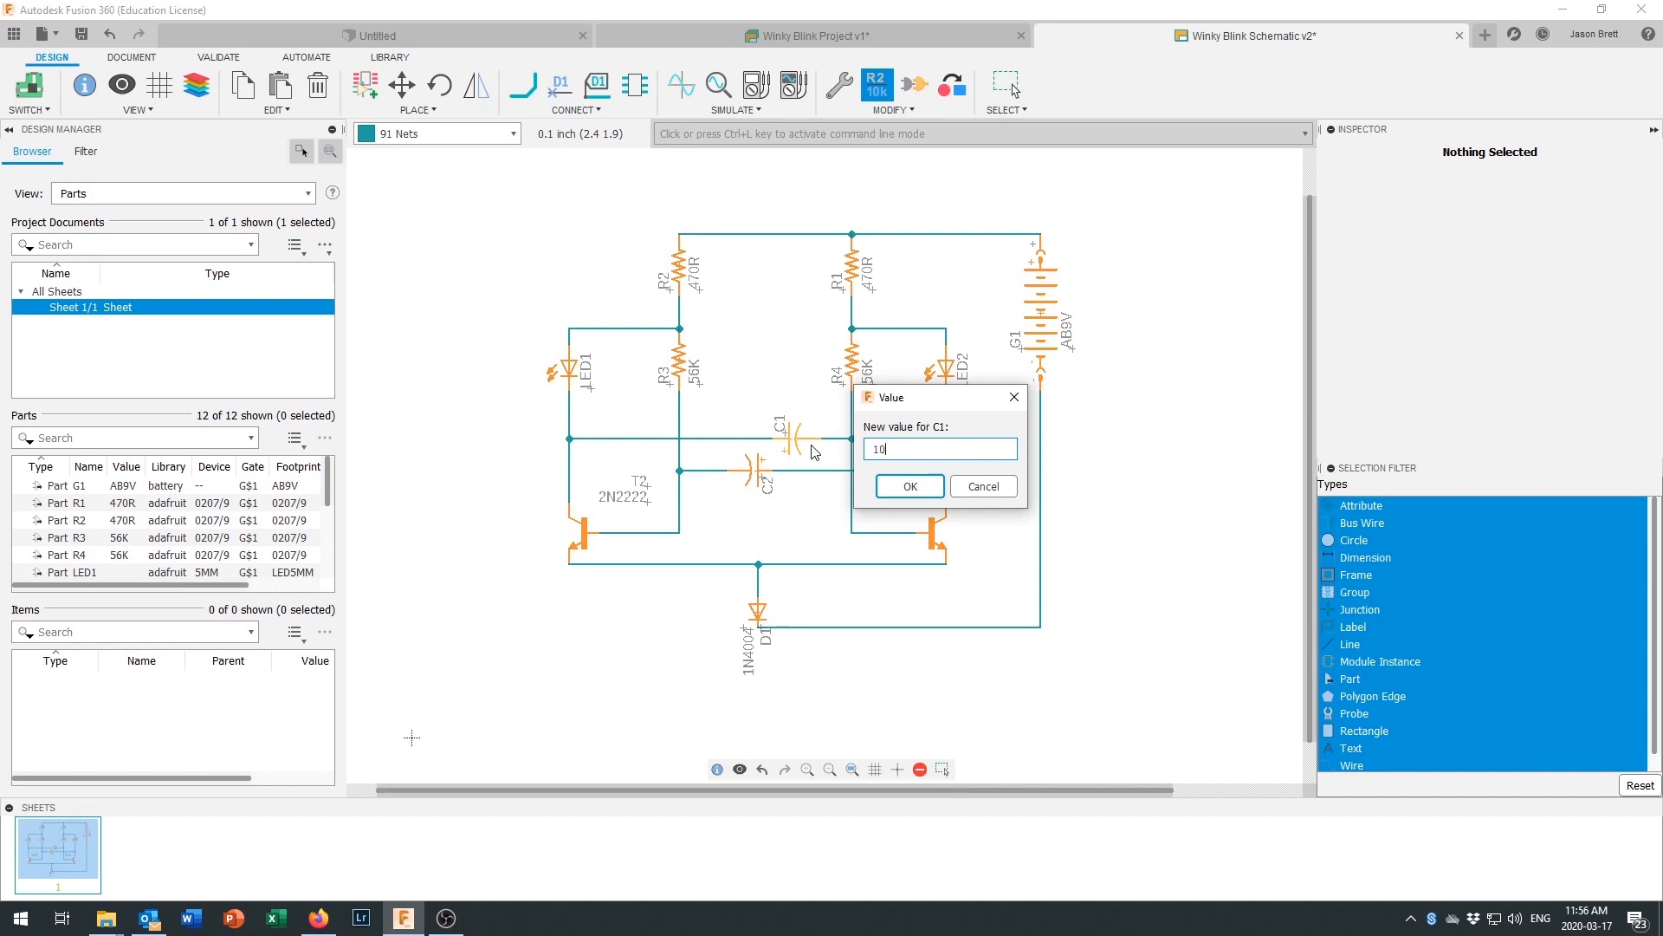
type("10u")
left_click(905, 484)
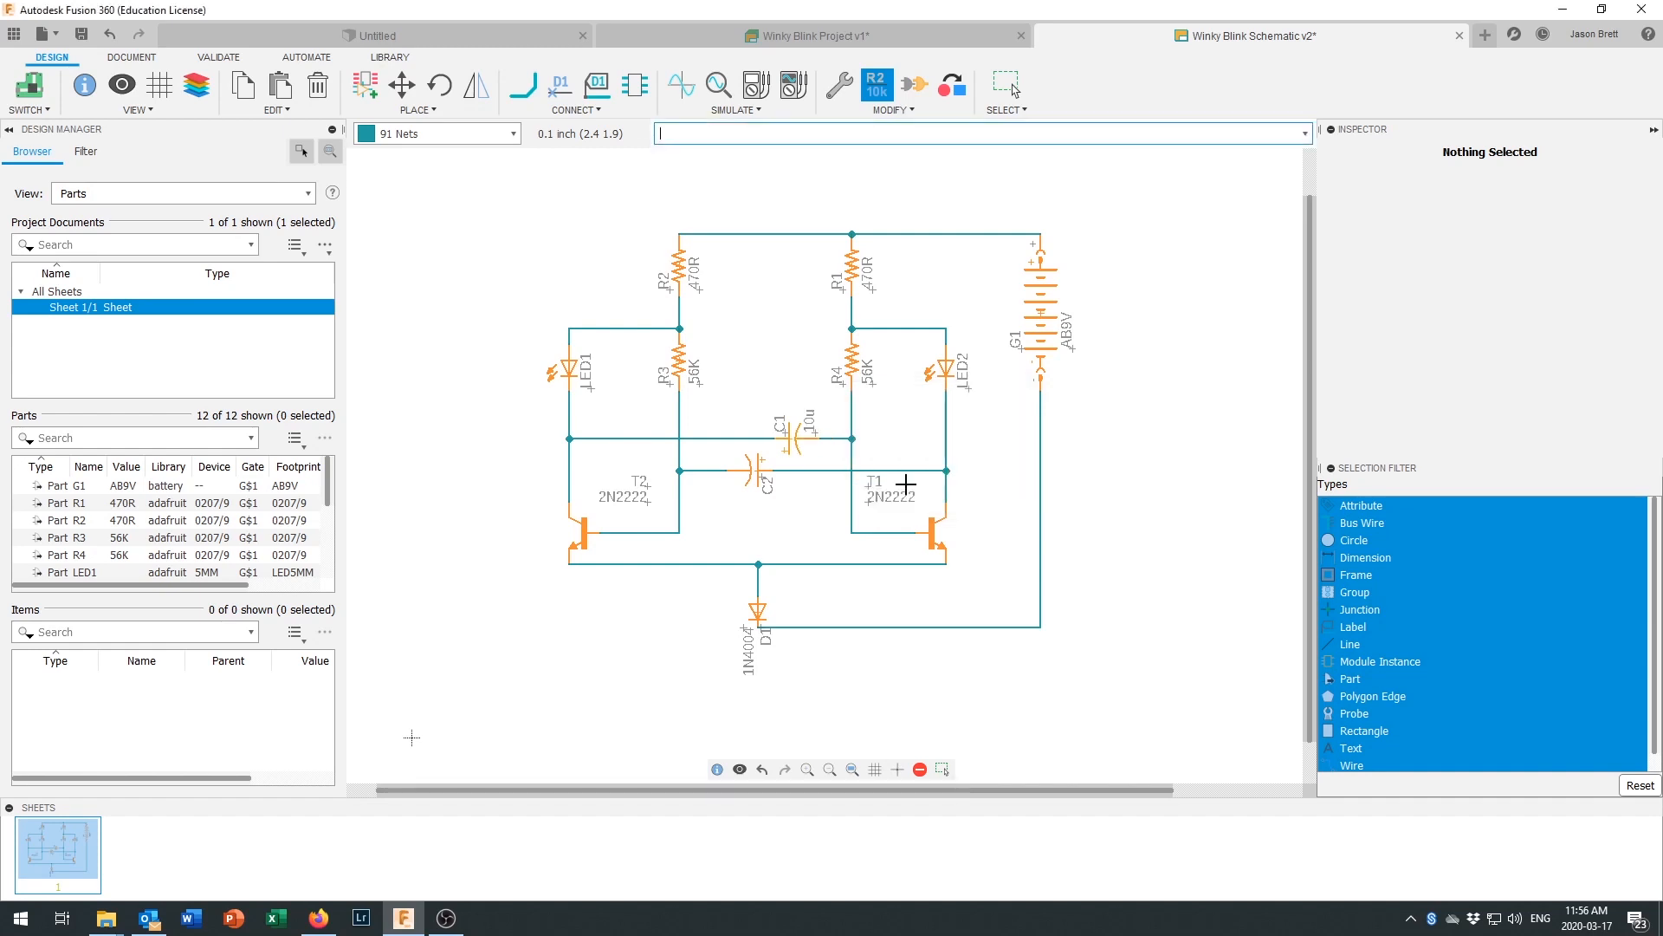
left_click(761, 476)
type("10u")
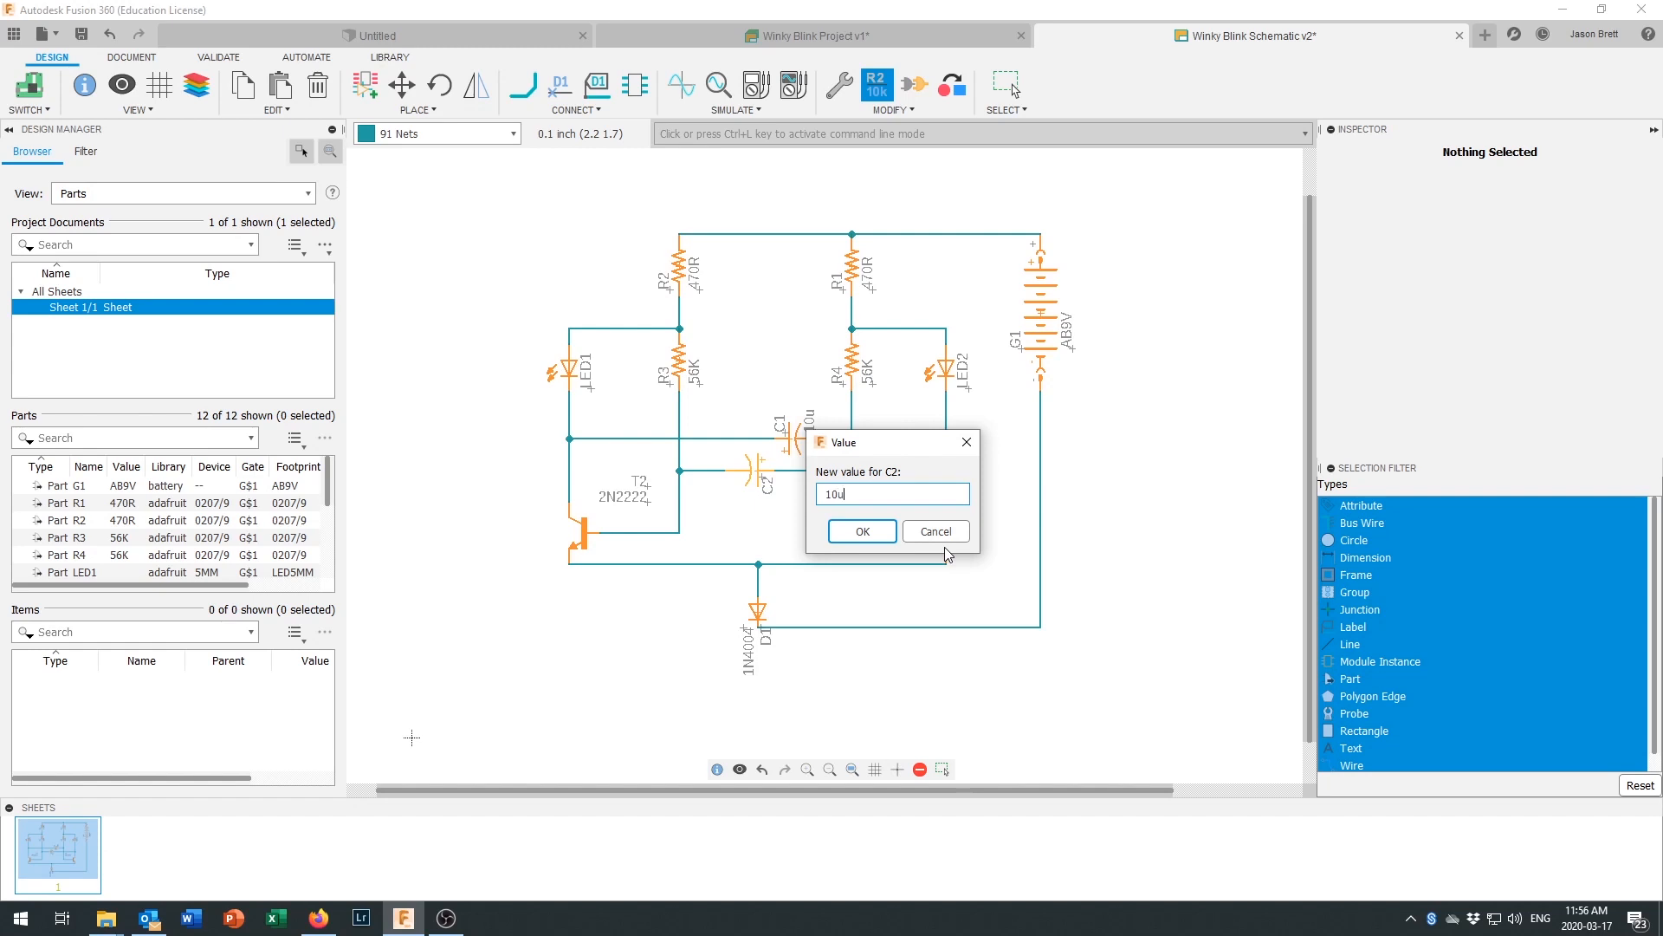
left_click(863, 531)
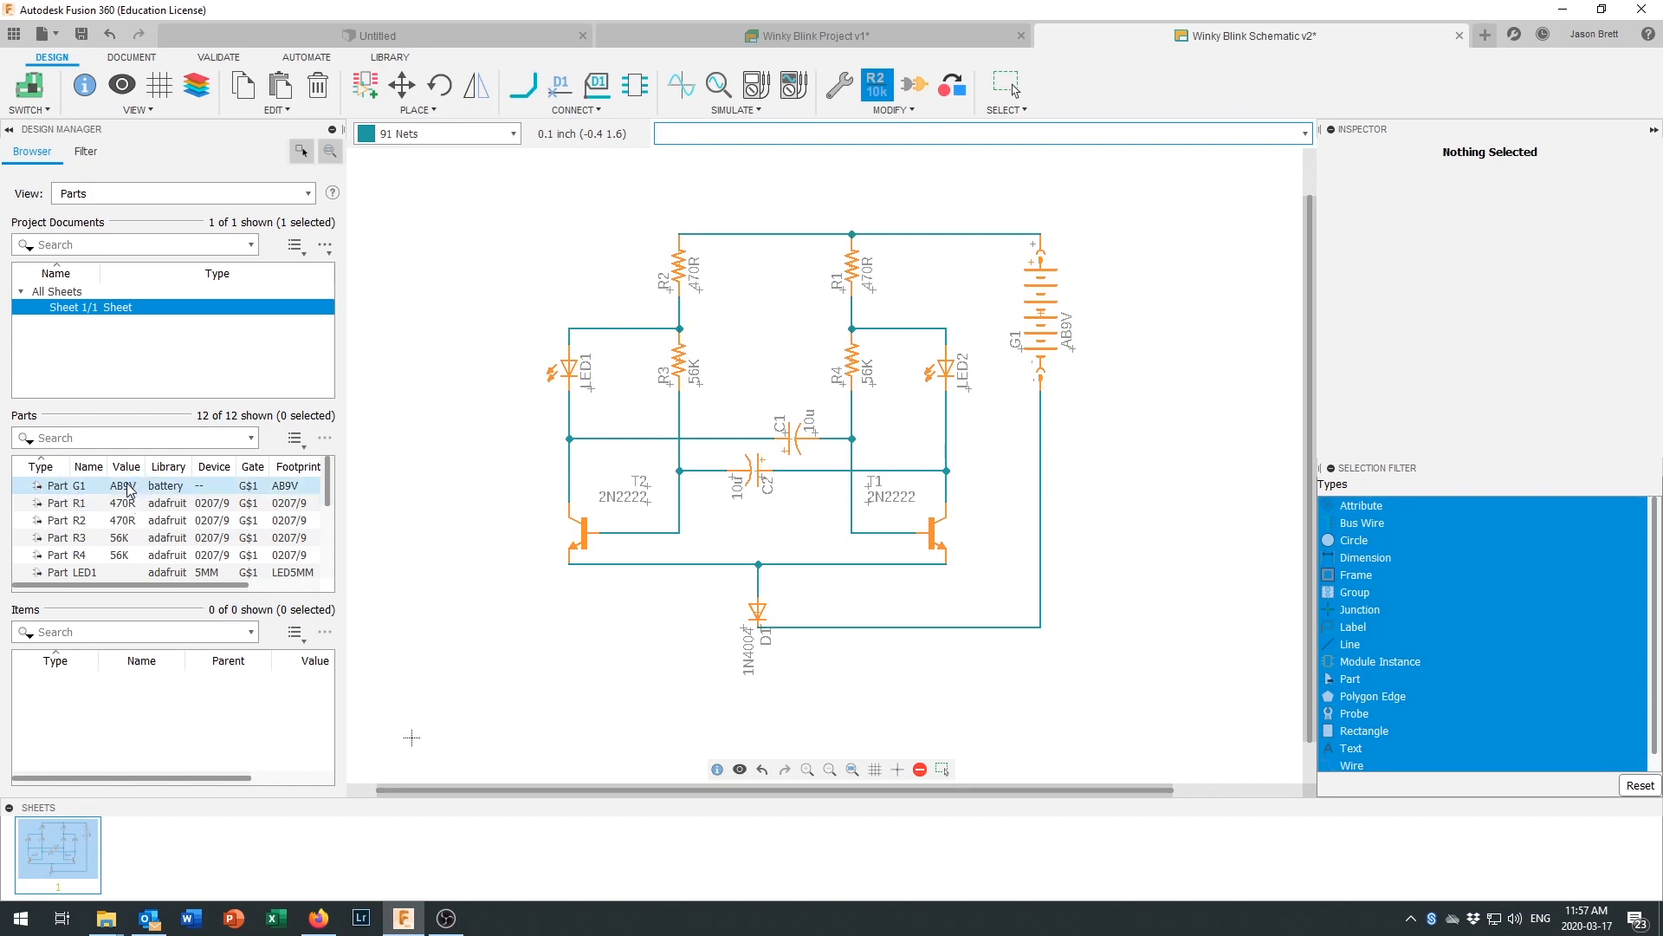
scroll(127, 520, "down", 3)
scroll(127, 557, "up", 3)
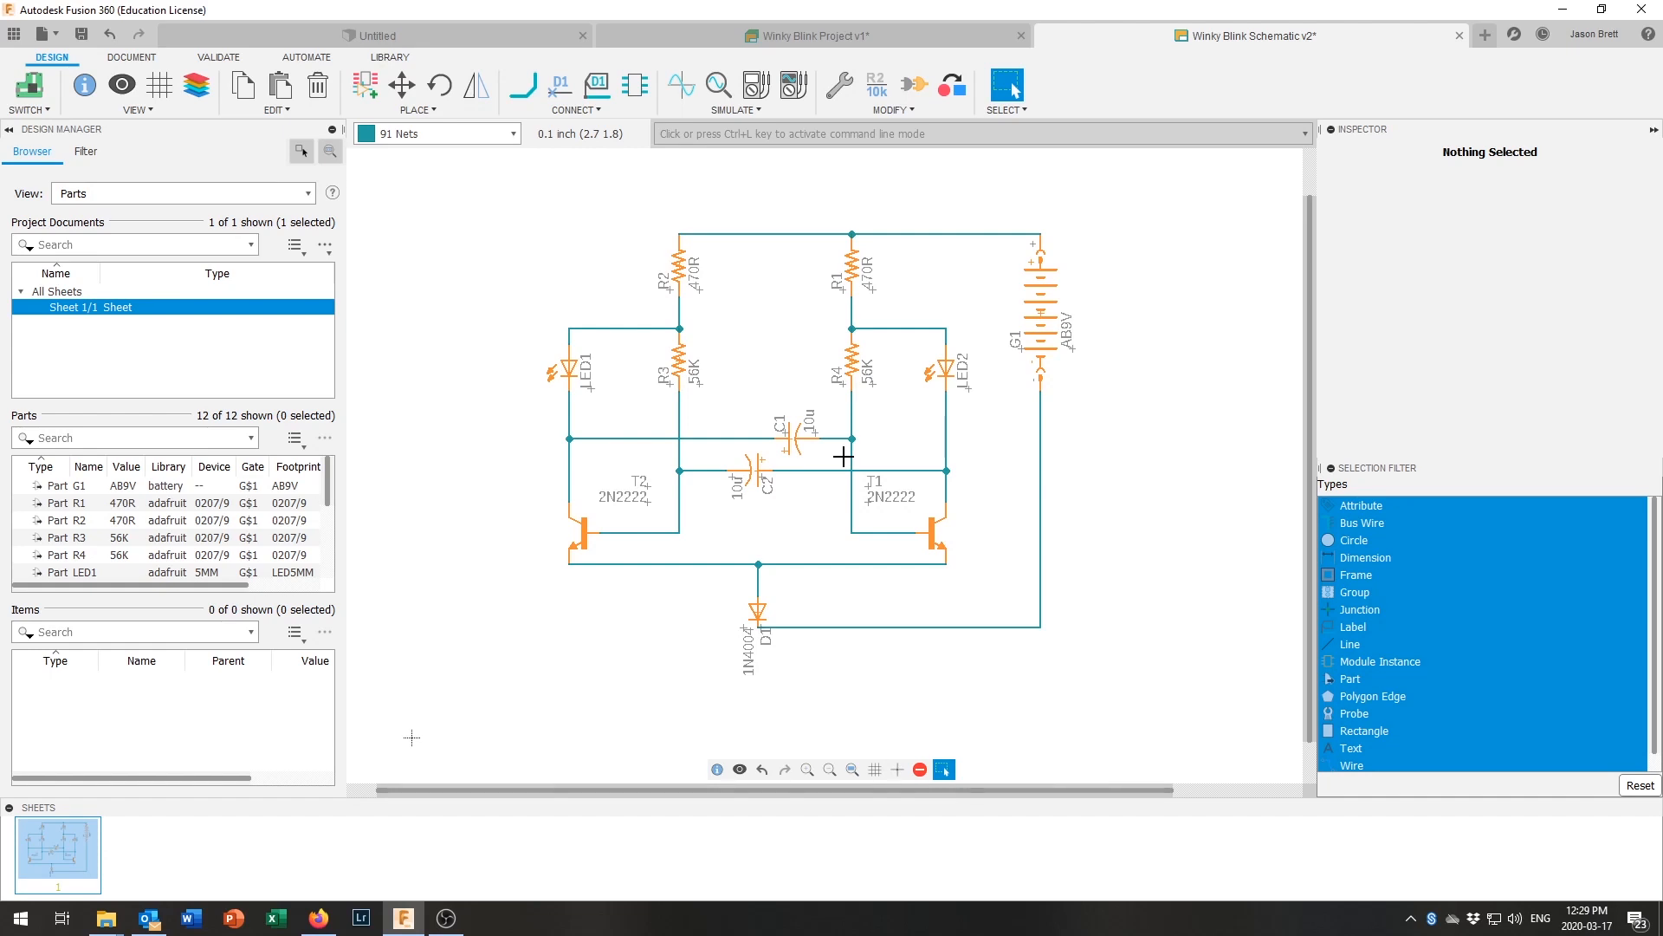
Step: Rotate the name and value labels of capacitors C1 and C2 so they read horizontally
left_click(440, 86)
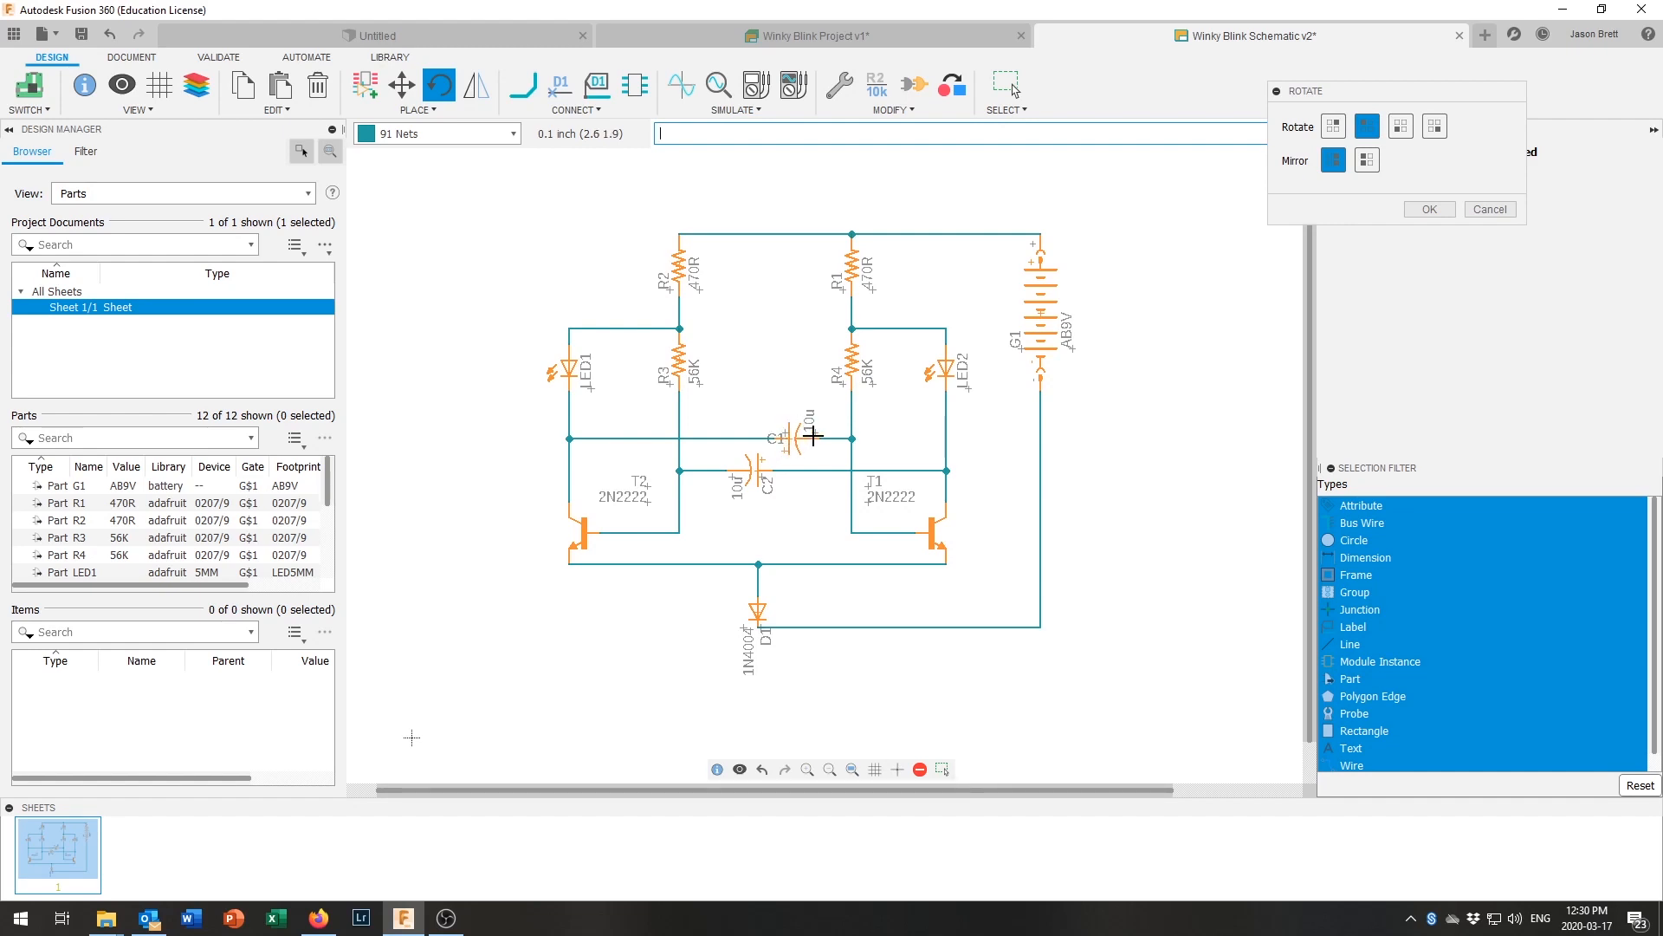
left_click(812, 434)
left_click(733, 477)
left_click(733, 477)
left_click(733, 477)
left_click(733, 477)
left_click(735, 477)
left_click(734, 478)
left_click(734, 478)
left_click(763, 481)
left_click(763, 482)
left_click(763, 483)
left_click(763, 483)
left_click(763, 484)
Step: Rotate the name and value labels of D1 and G1 and the LED2 name to horizontal
left_click(763, 627)
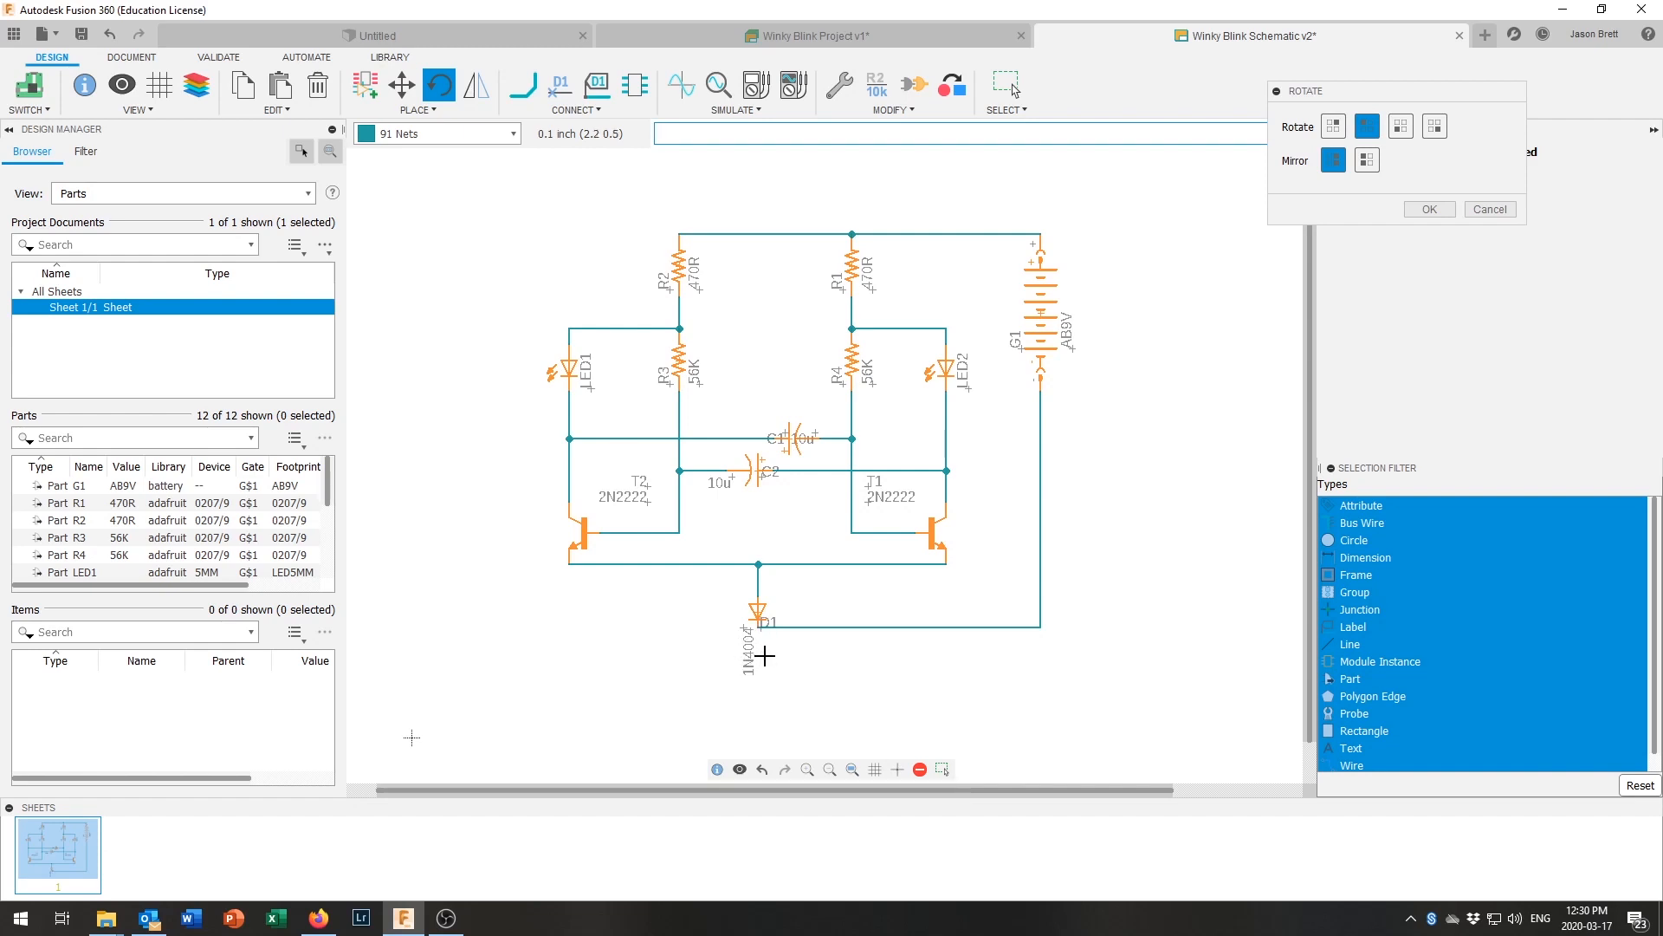
left_click(747, 635)
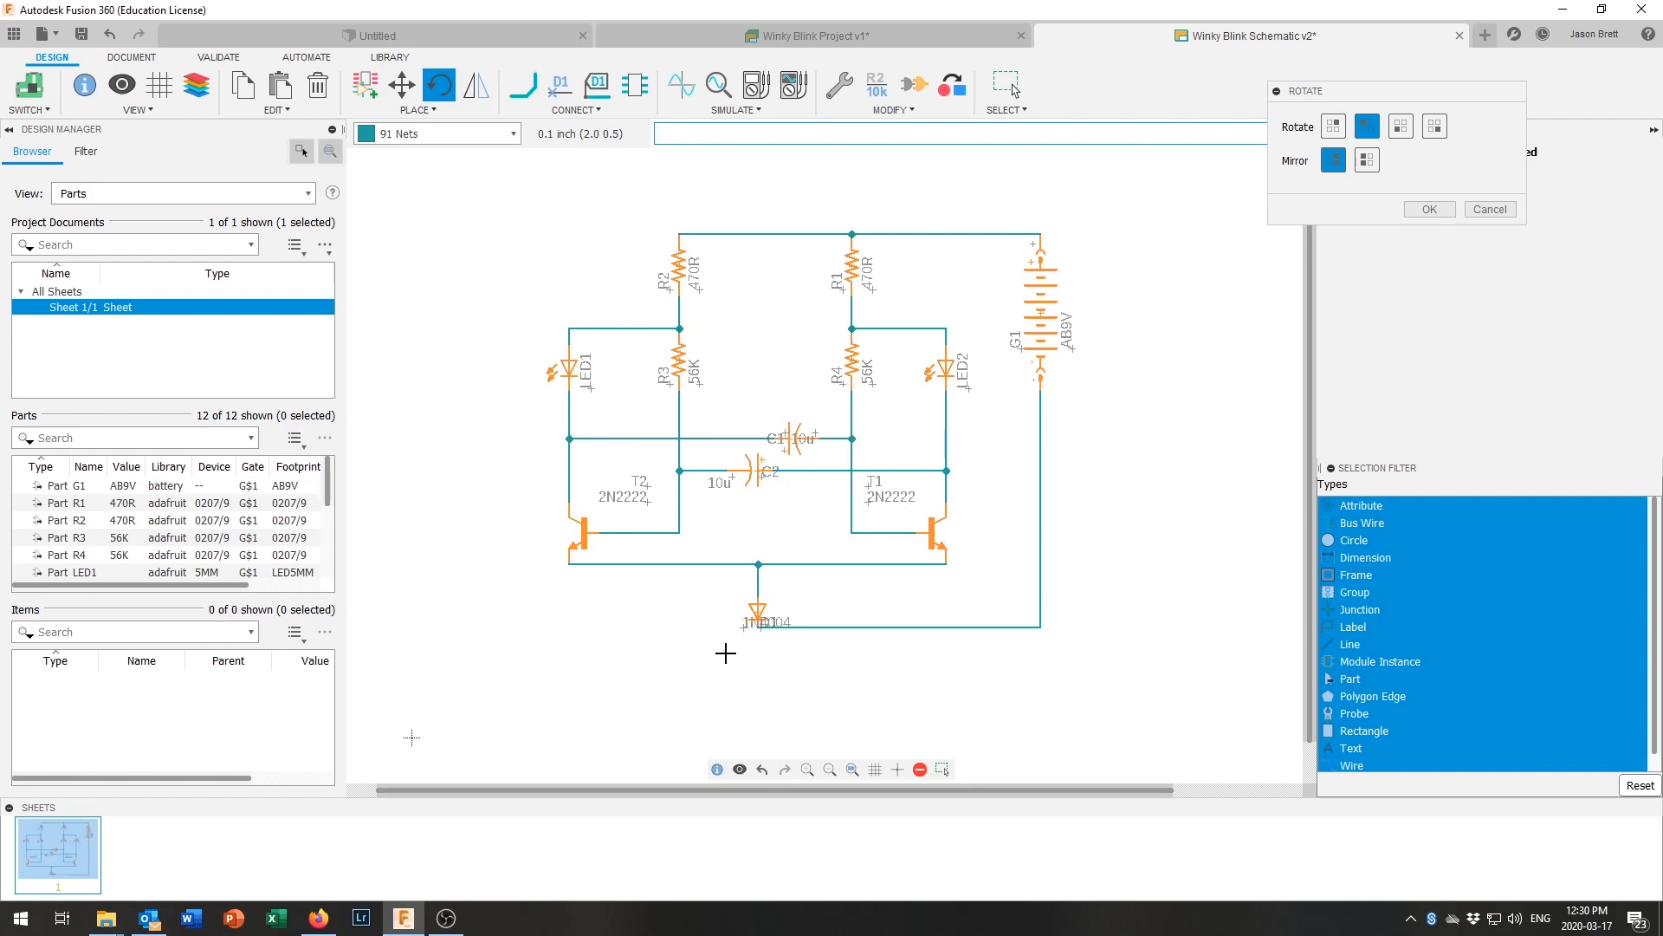
left_click(1071, 351)
left_click(1021, 351)
left_click(964, 400)
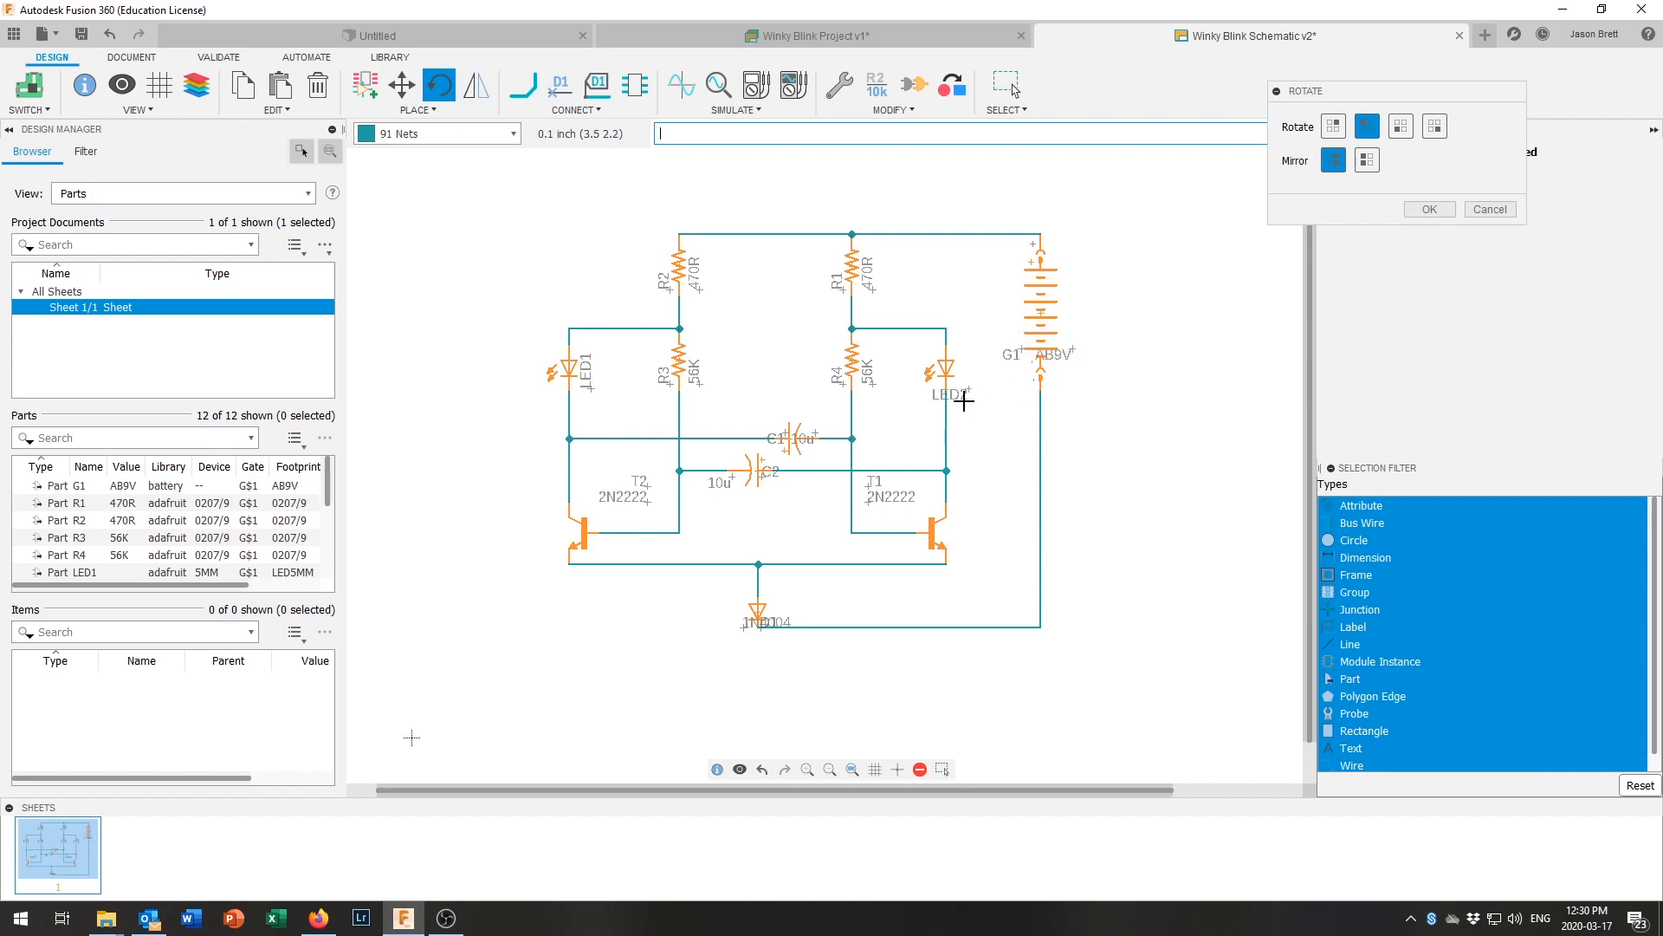
Step: Rotate the name and value labels of R4 and R3 and the LED1 name to horizontal
left_click(868, 372)
left_click(837, 377)
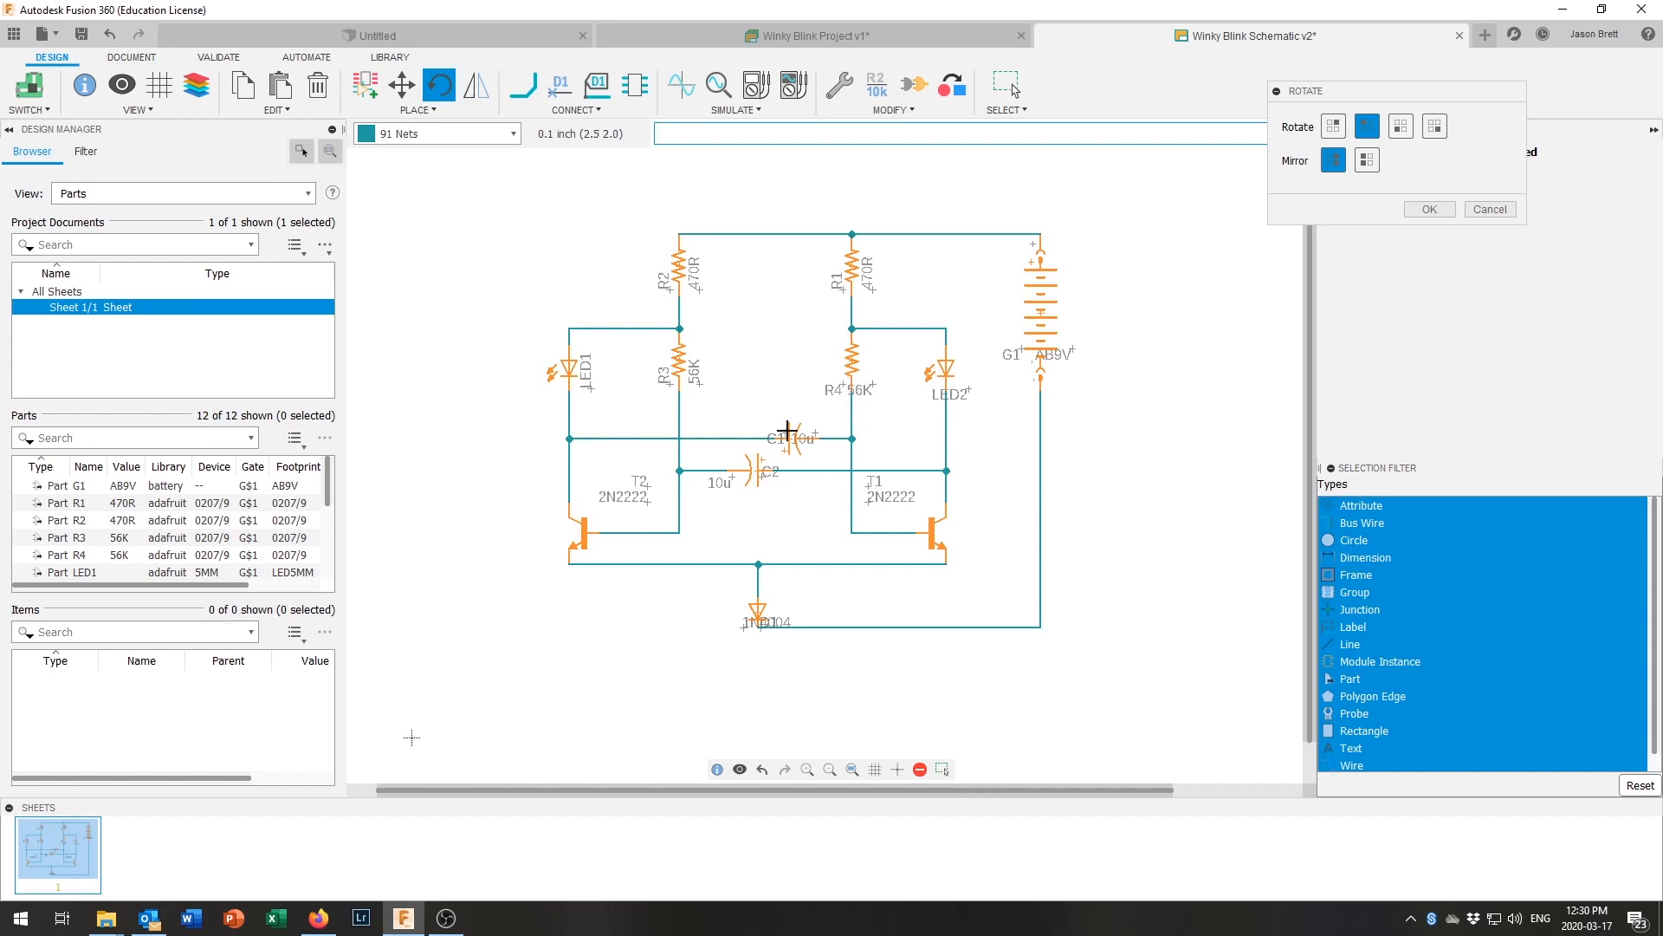
left_click(697, 375)
left_click(667, 386)
left_click(587, 386)
Step: Rotate the name and value labels of R2 and R1 to horizontal and finish the Rotate command
left_click(667, 286)
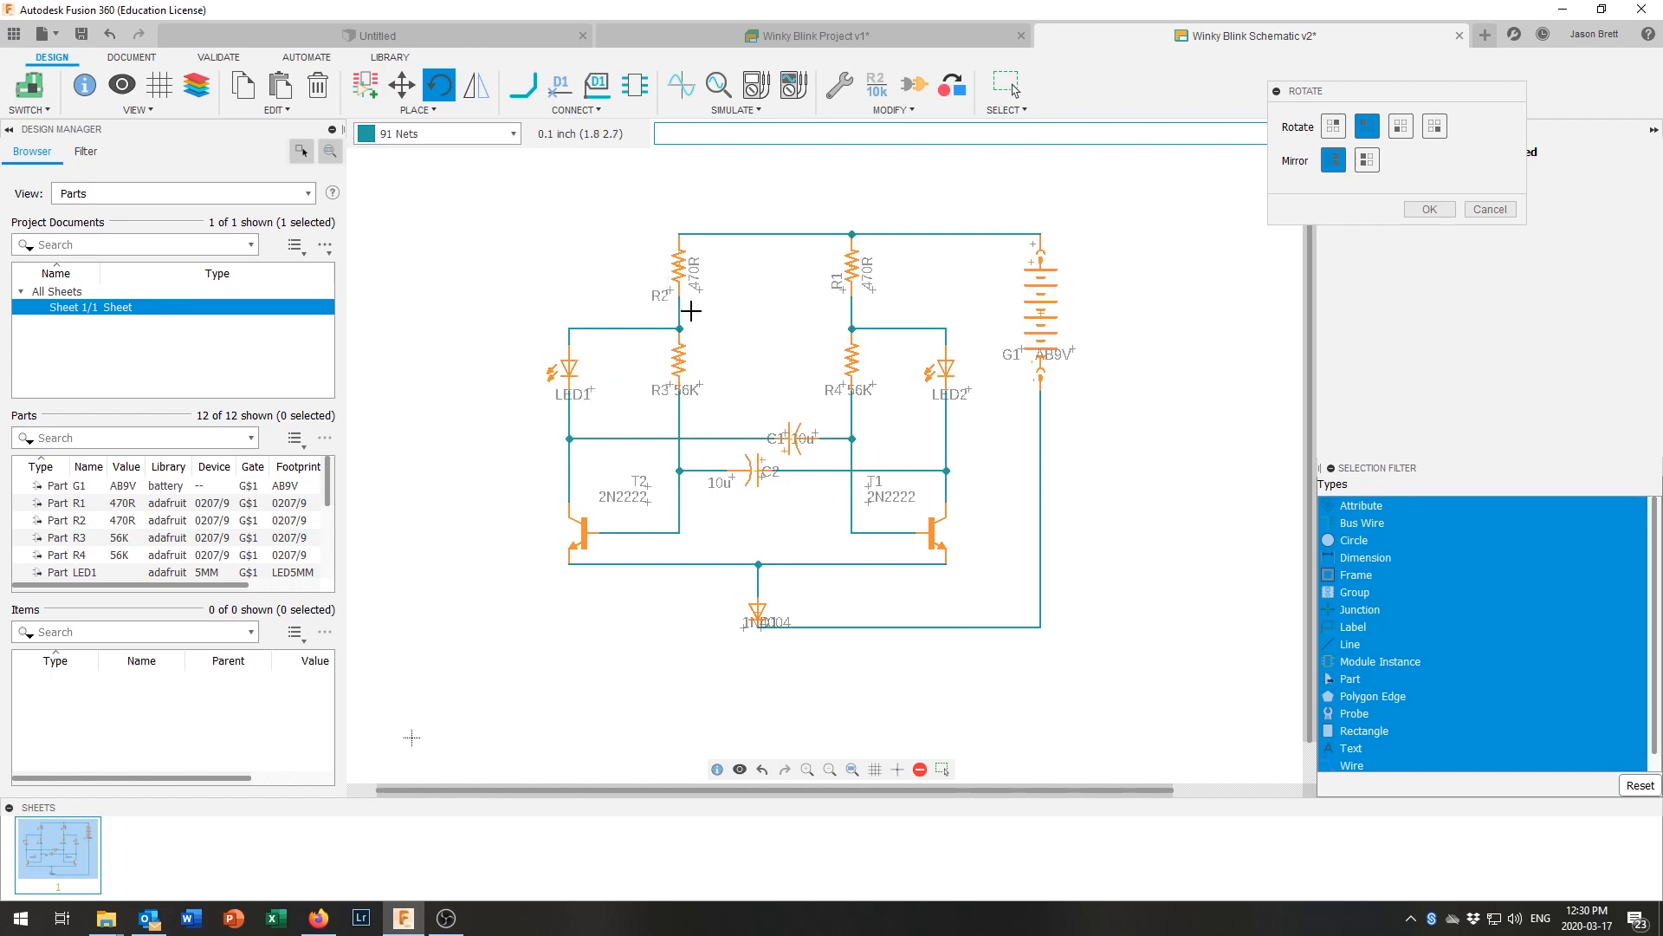
left_click(696, 275)
left_click(836, 293)
left_click(872, 293)
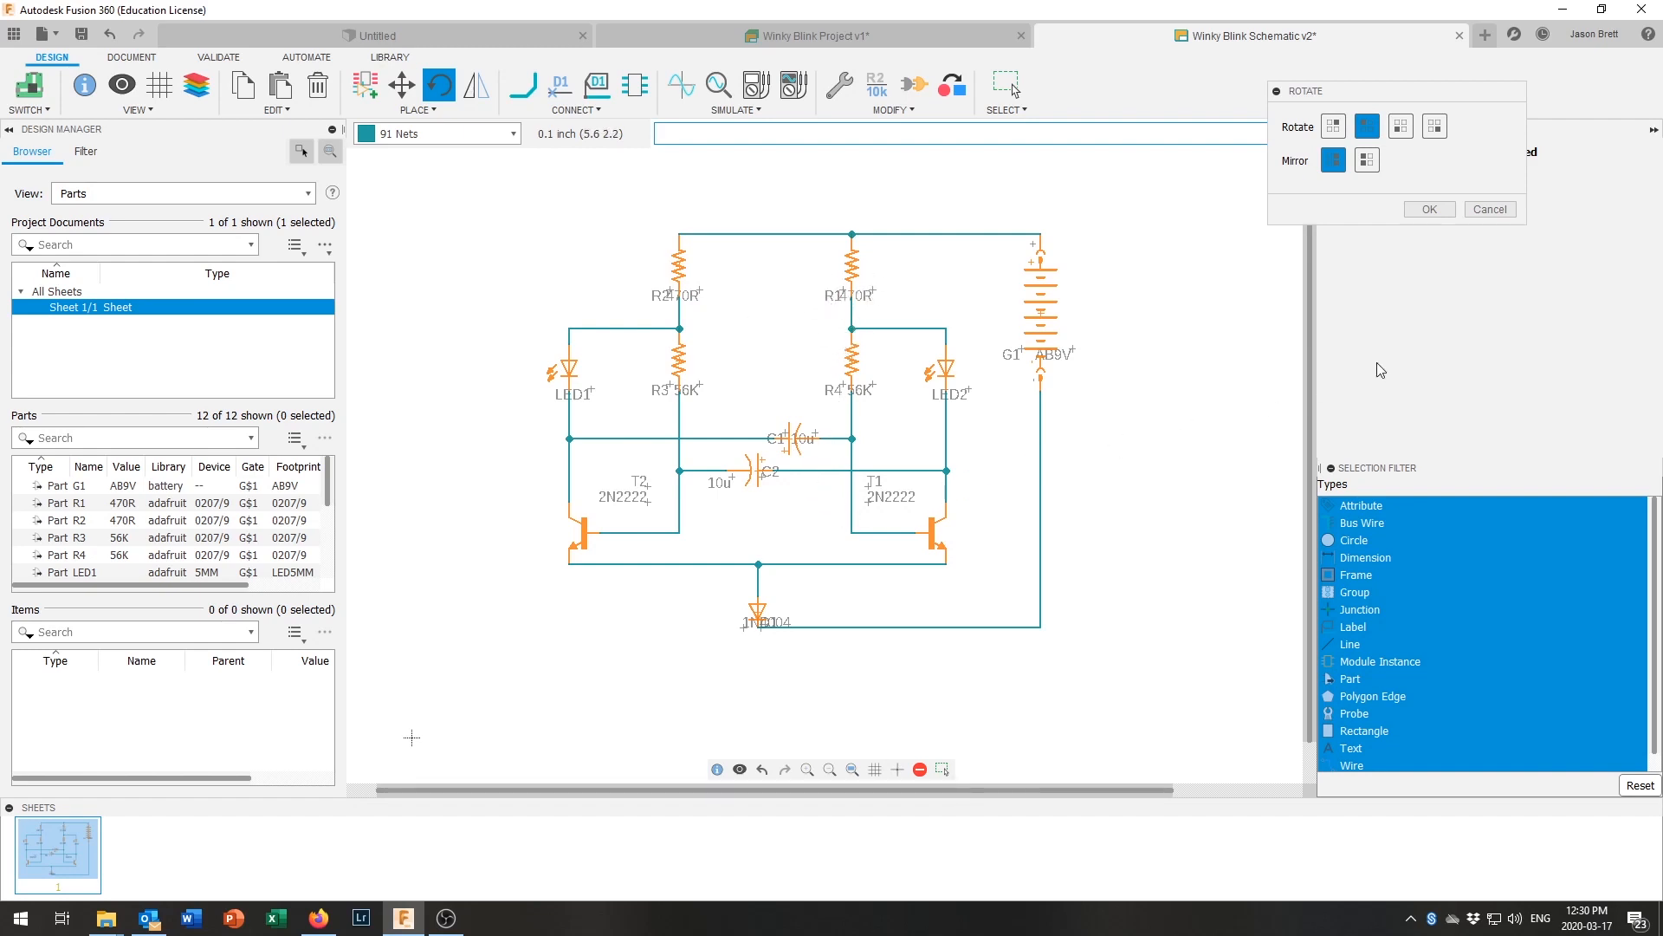
left_click(1430, 210)
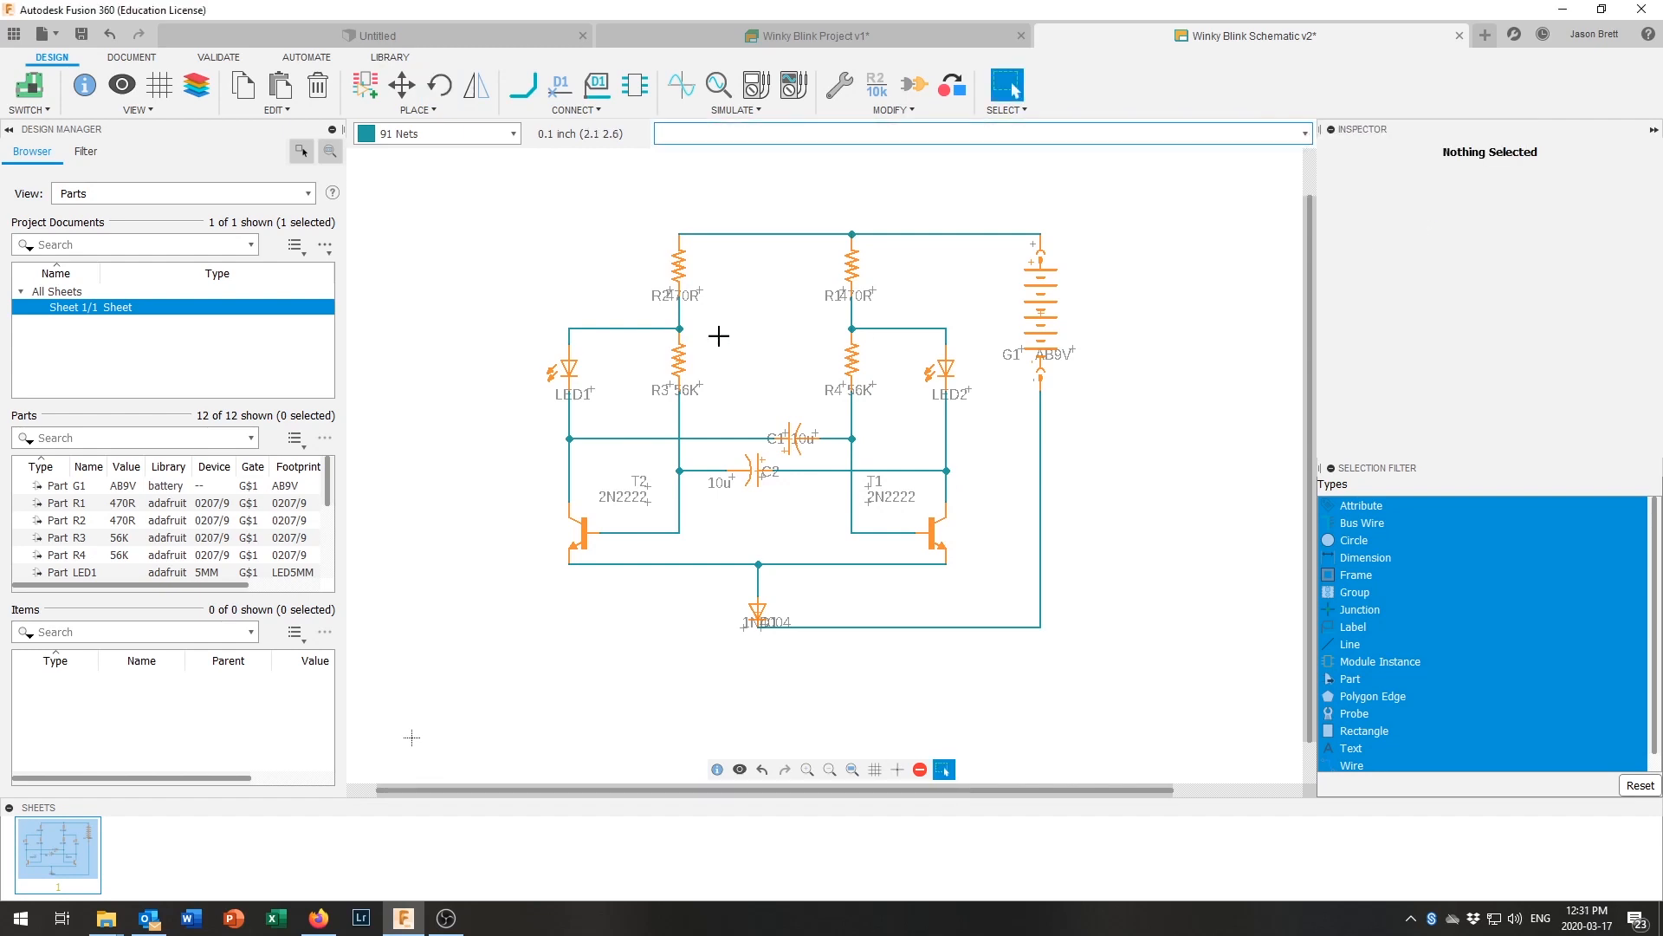
Step: Move R2's name and value labels to the left of the resistor, with the name stacked above the value
left_click(403, 85)
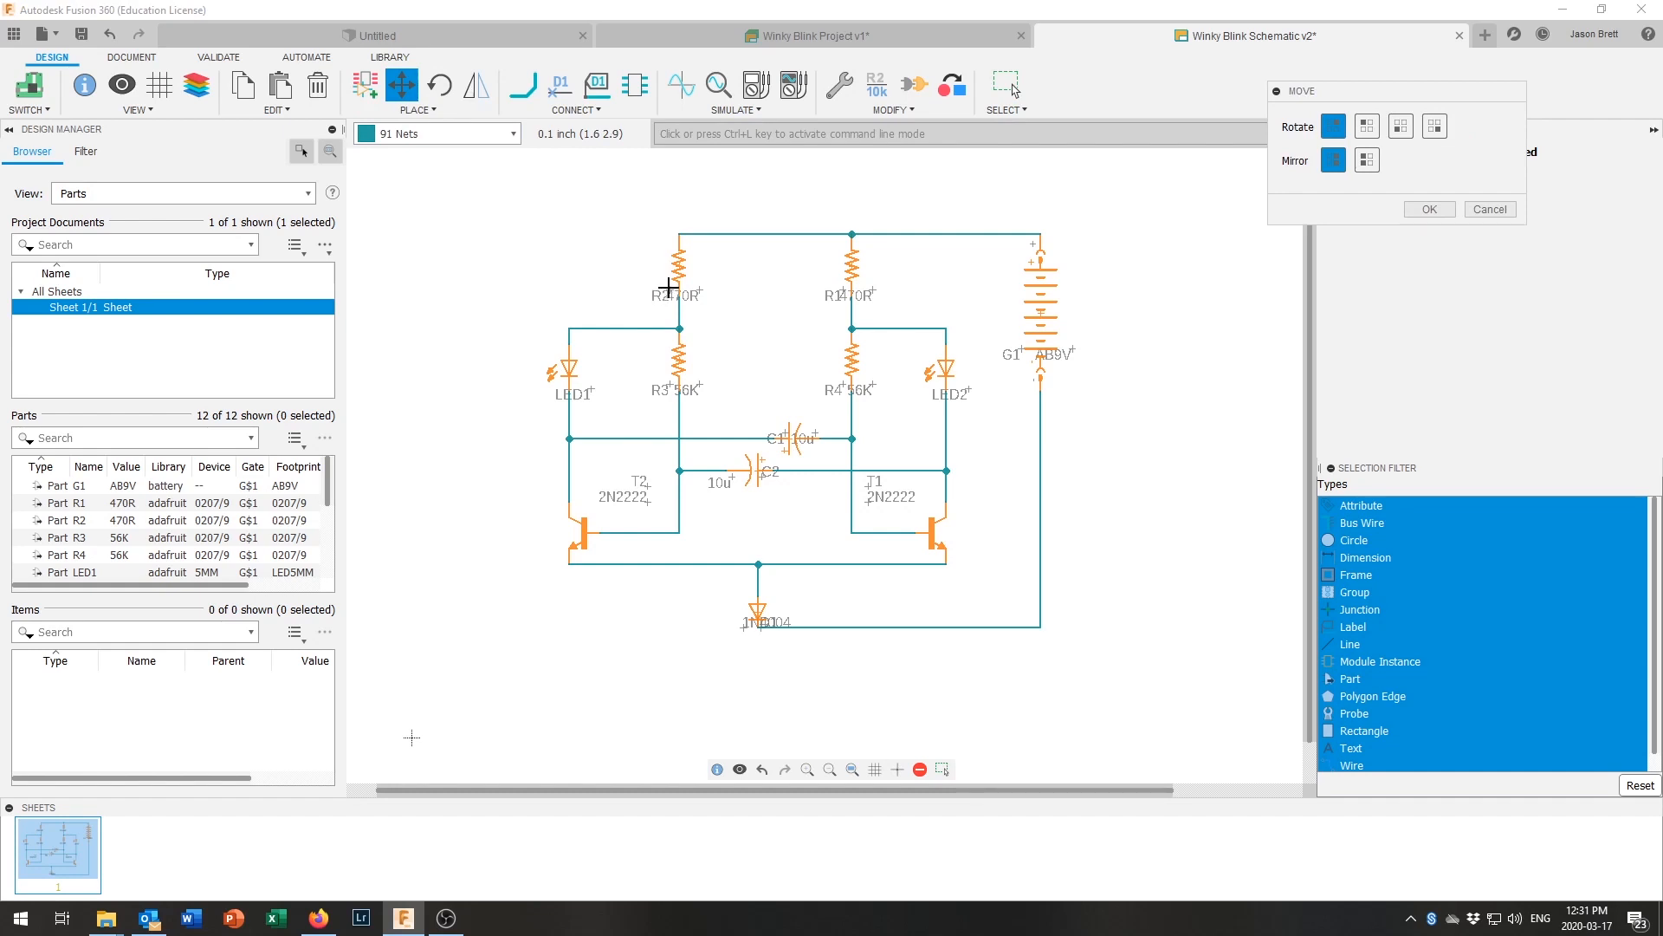
scroll(665, 289, "up", 2)
scroll(667, 288, "up", 2)
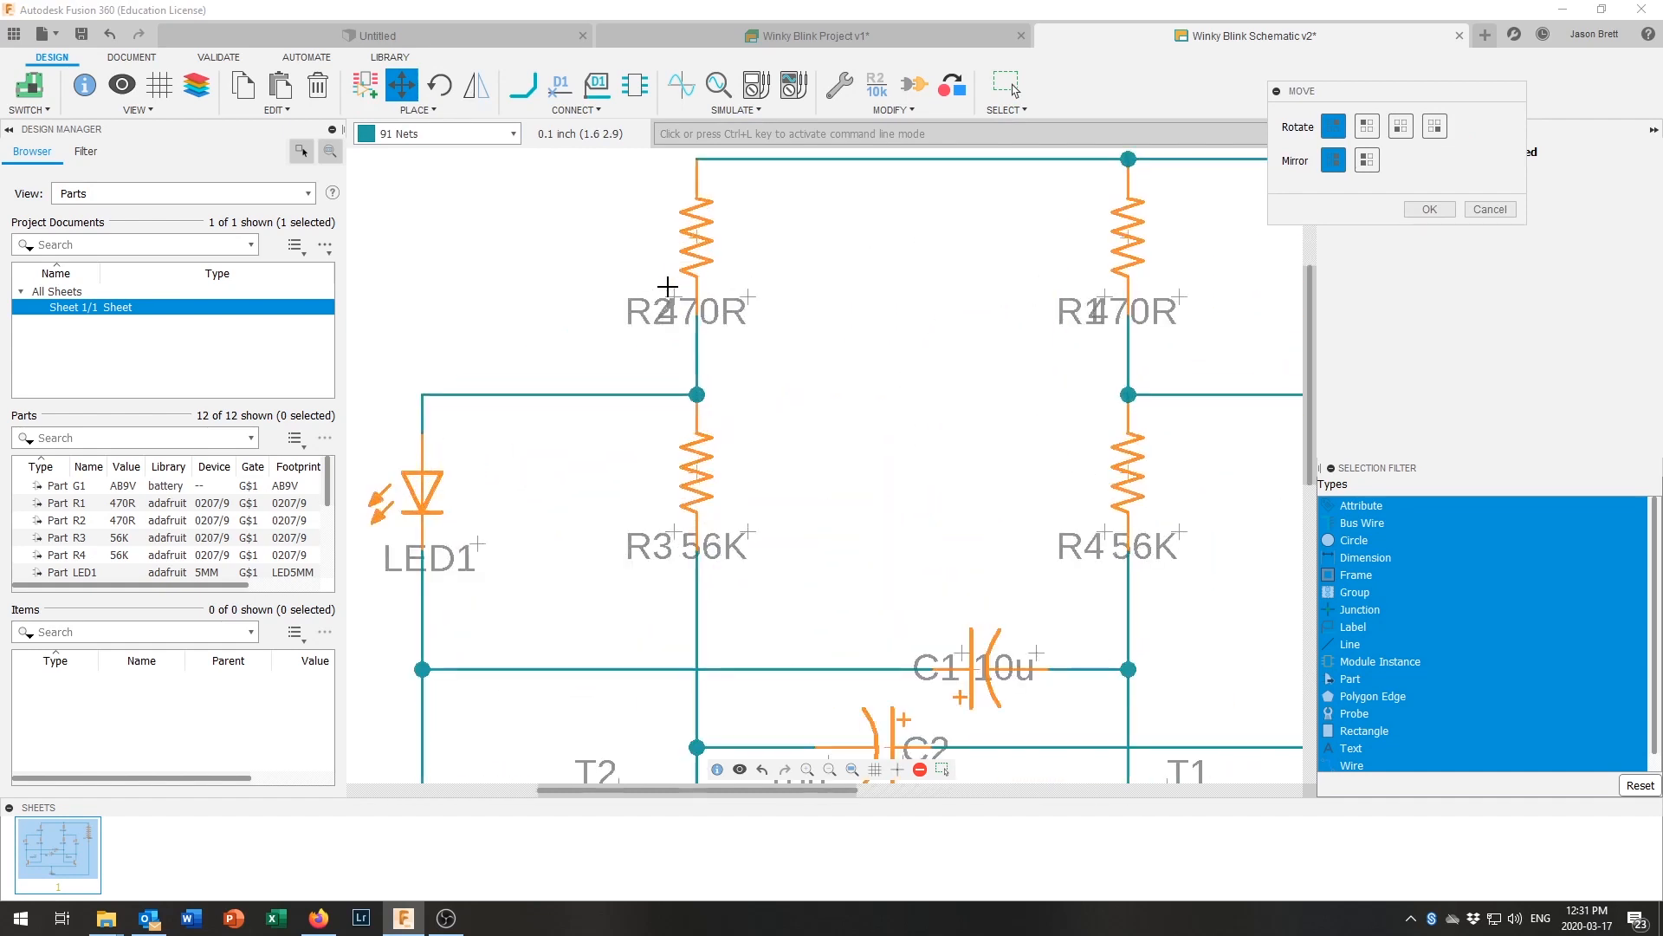
left_click(672, 295)
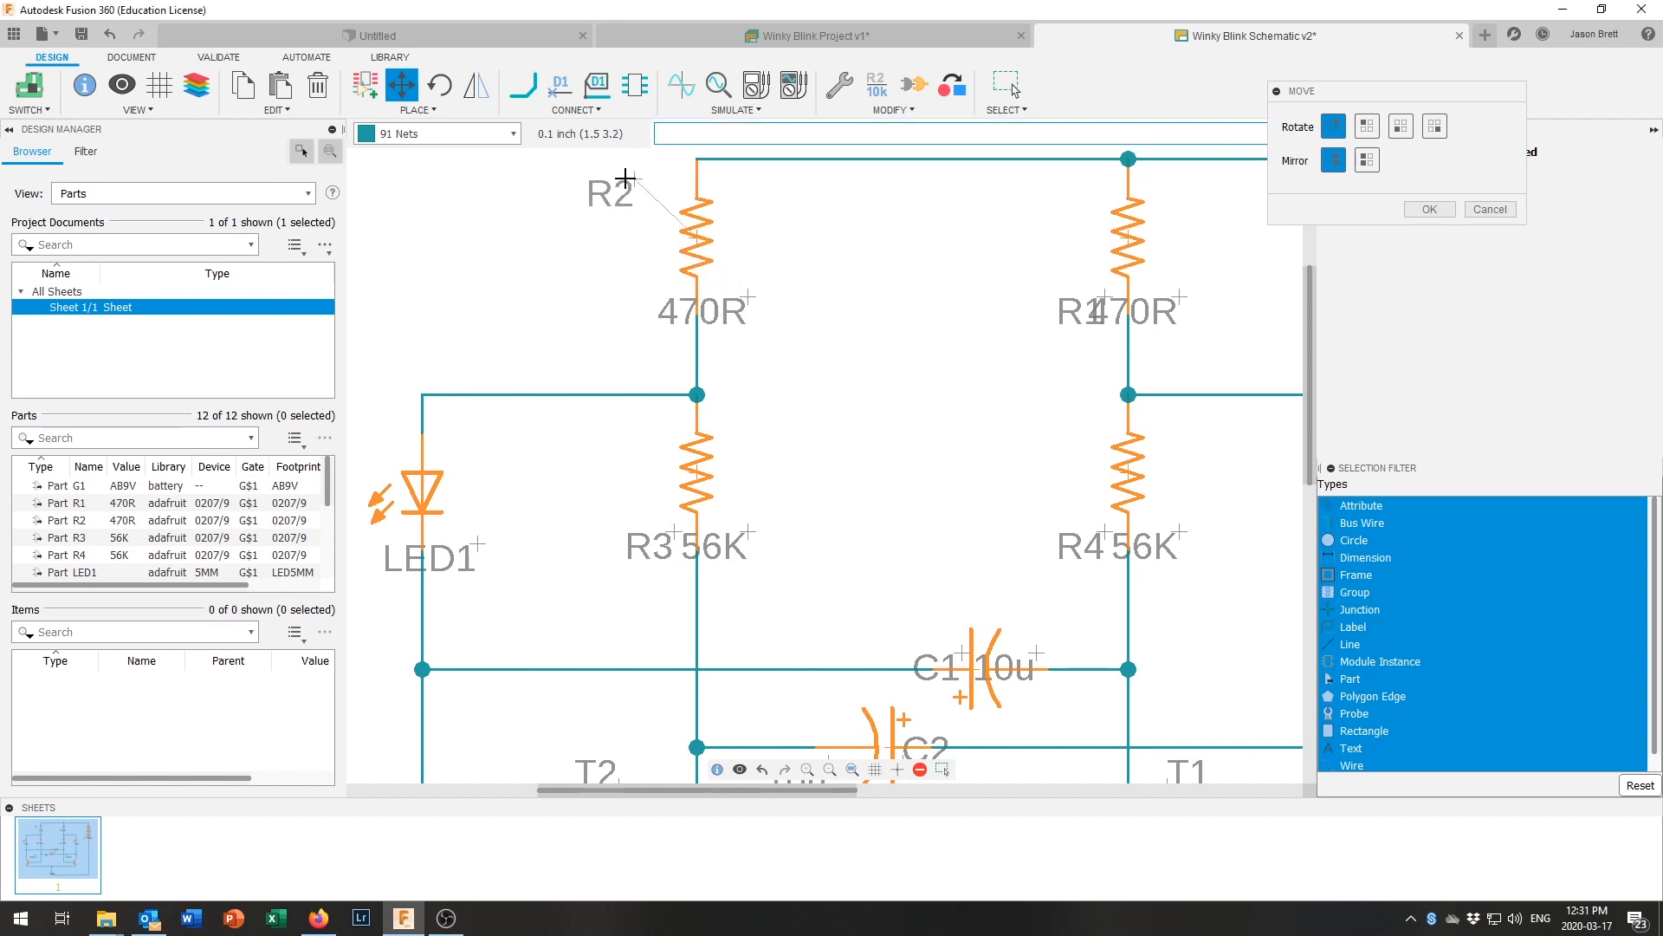
left_click(626, 178)
left_click(749, 298)
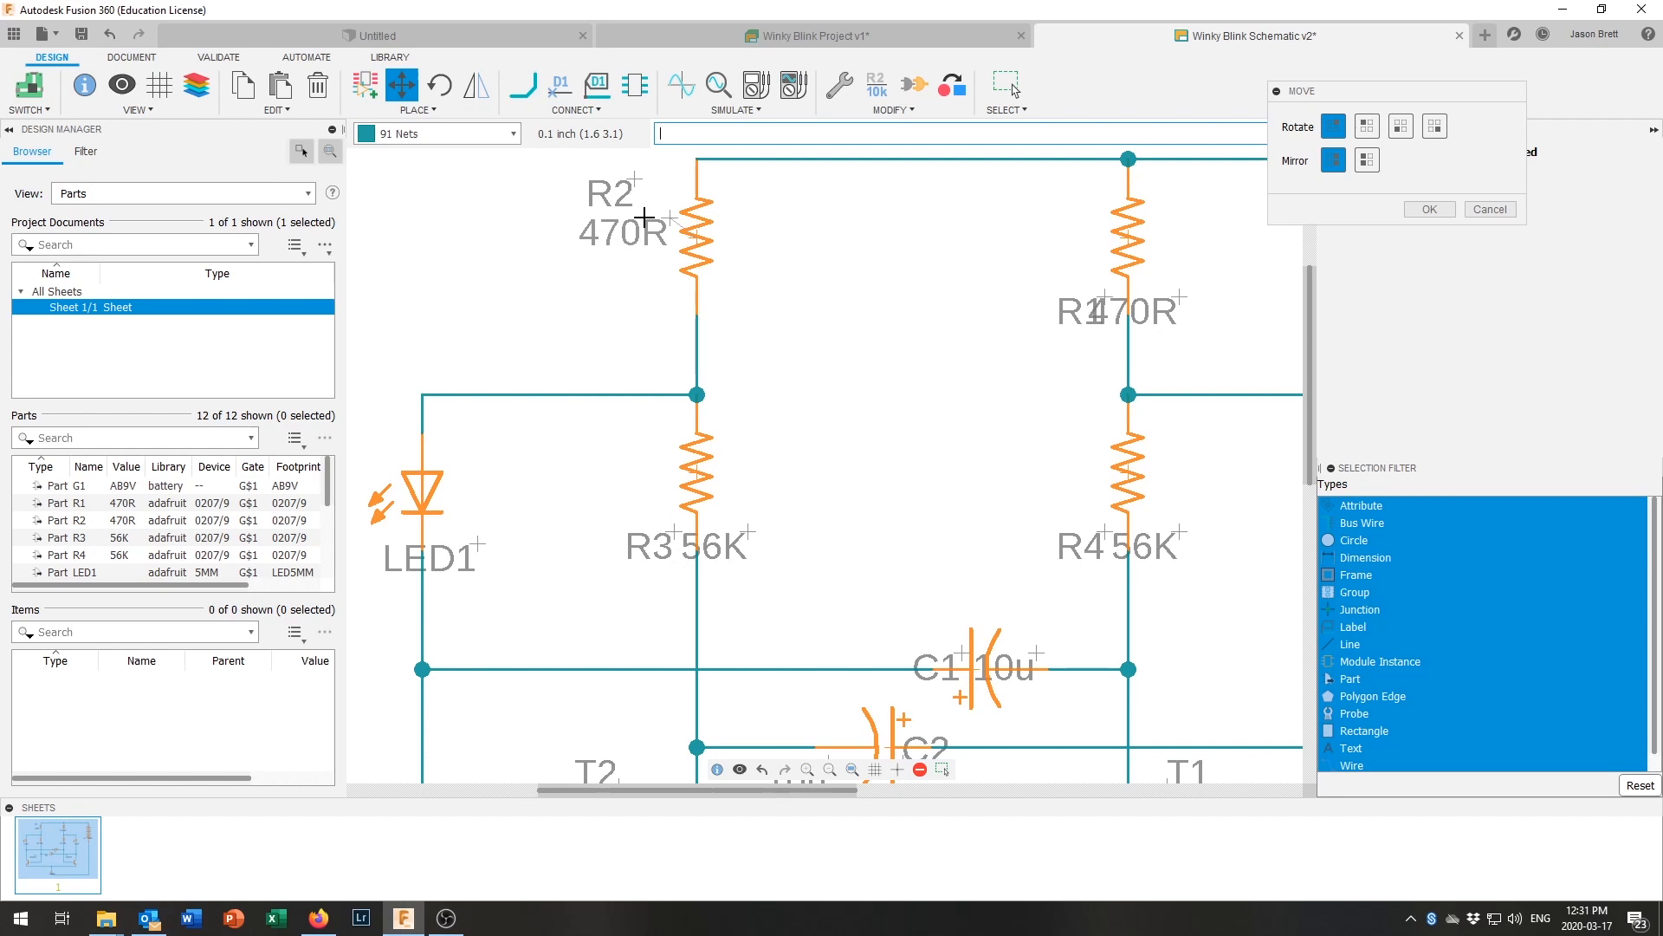
left_click(642, 216)
Step: Move R1's name and value labels to the left of the resistor, with the name stacked above the value
left_click(1105, 292)
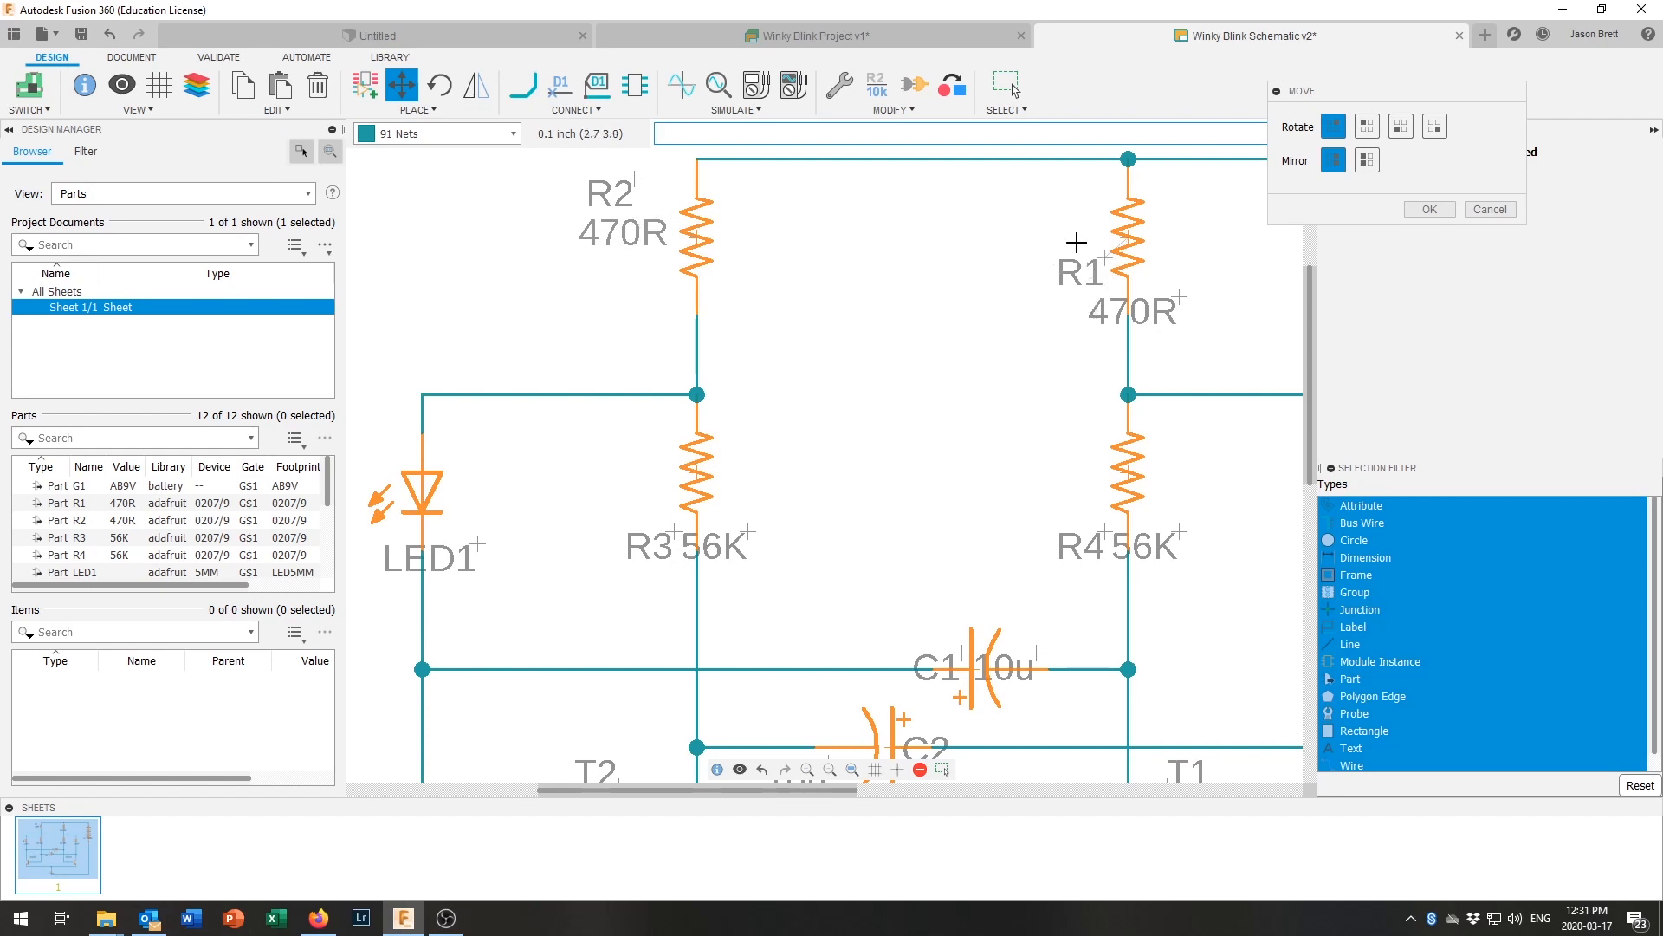
left_click(1065, 188)
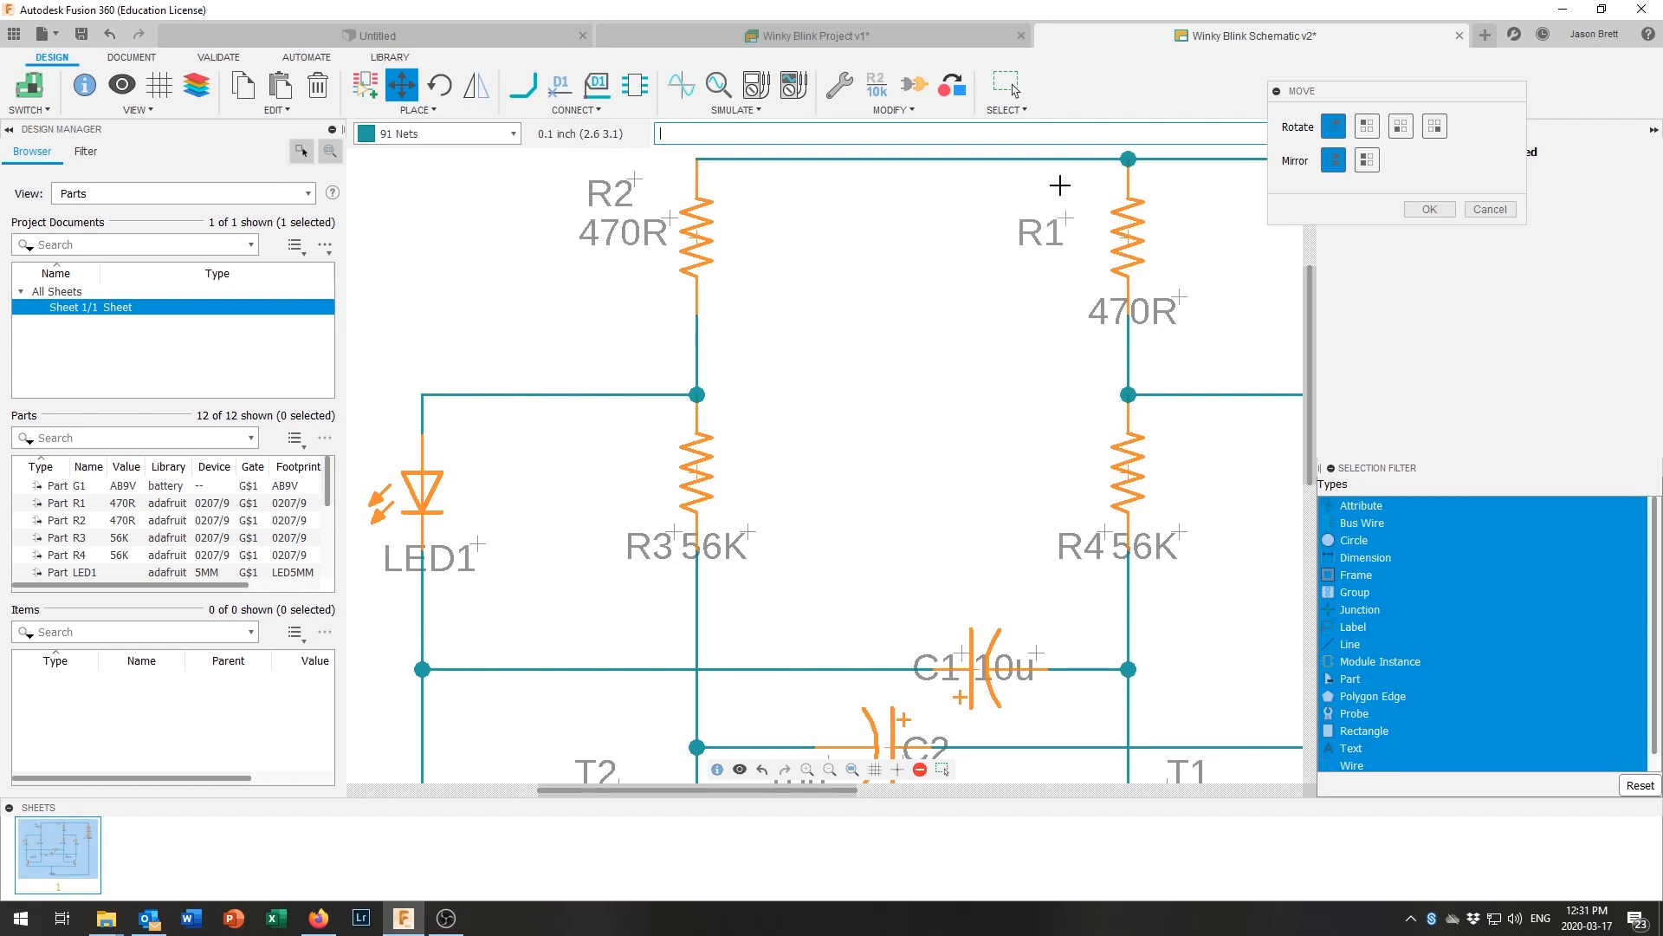
left_click(1069, 216)
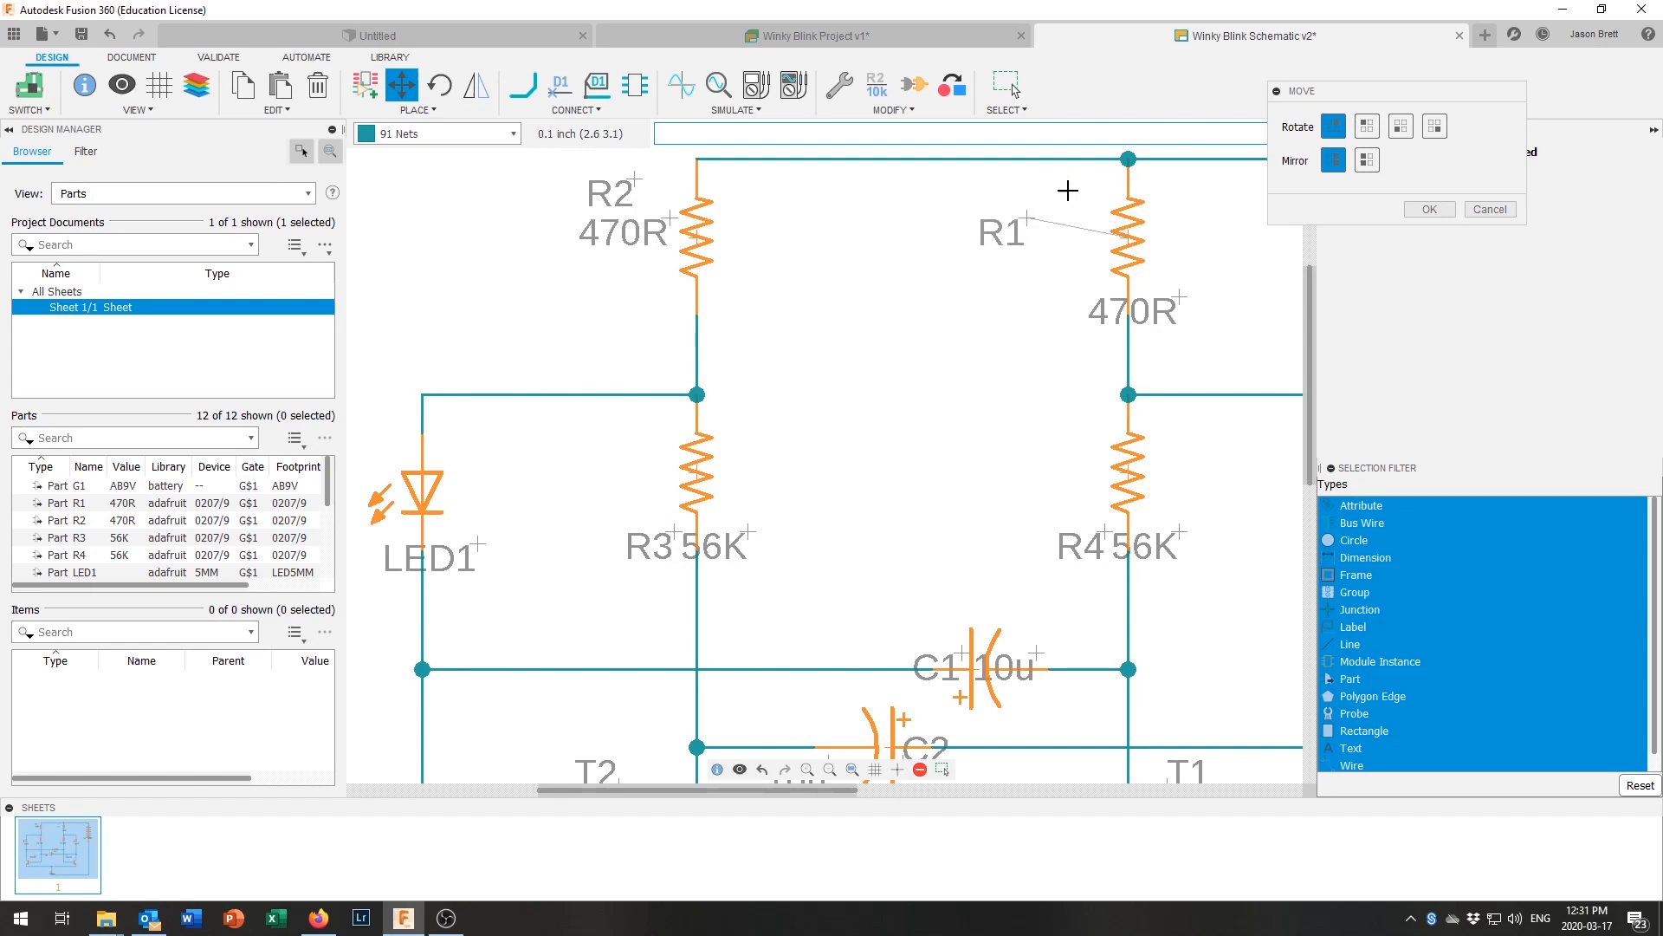
left_click(1175, 293)
left_click(1091, 208)
Step: Move LED1's name to the right of the LED, and stack R3's name above its value to the right of the resistor
left_click(485, 543)
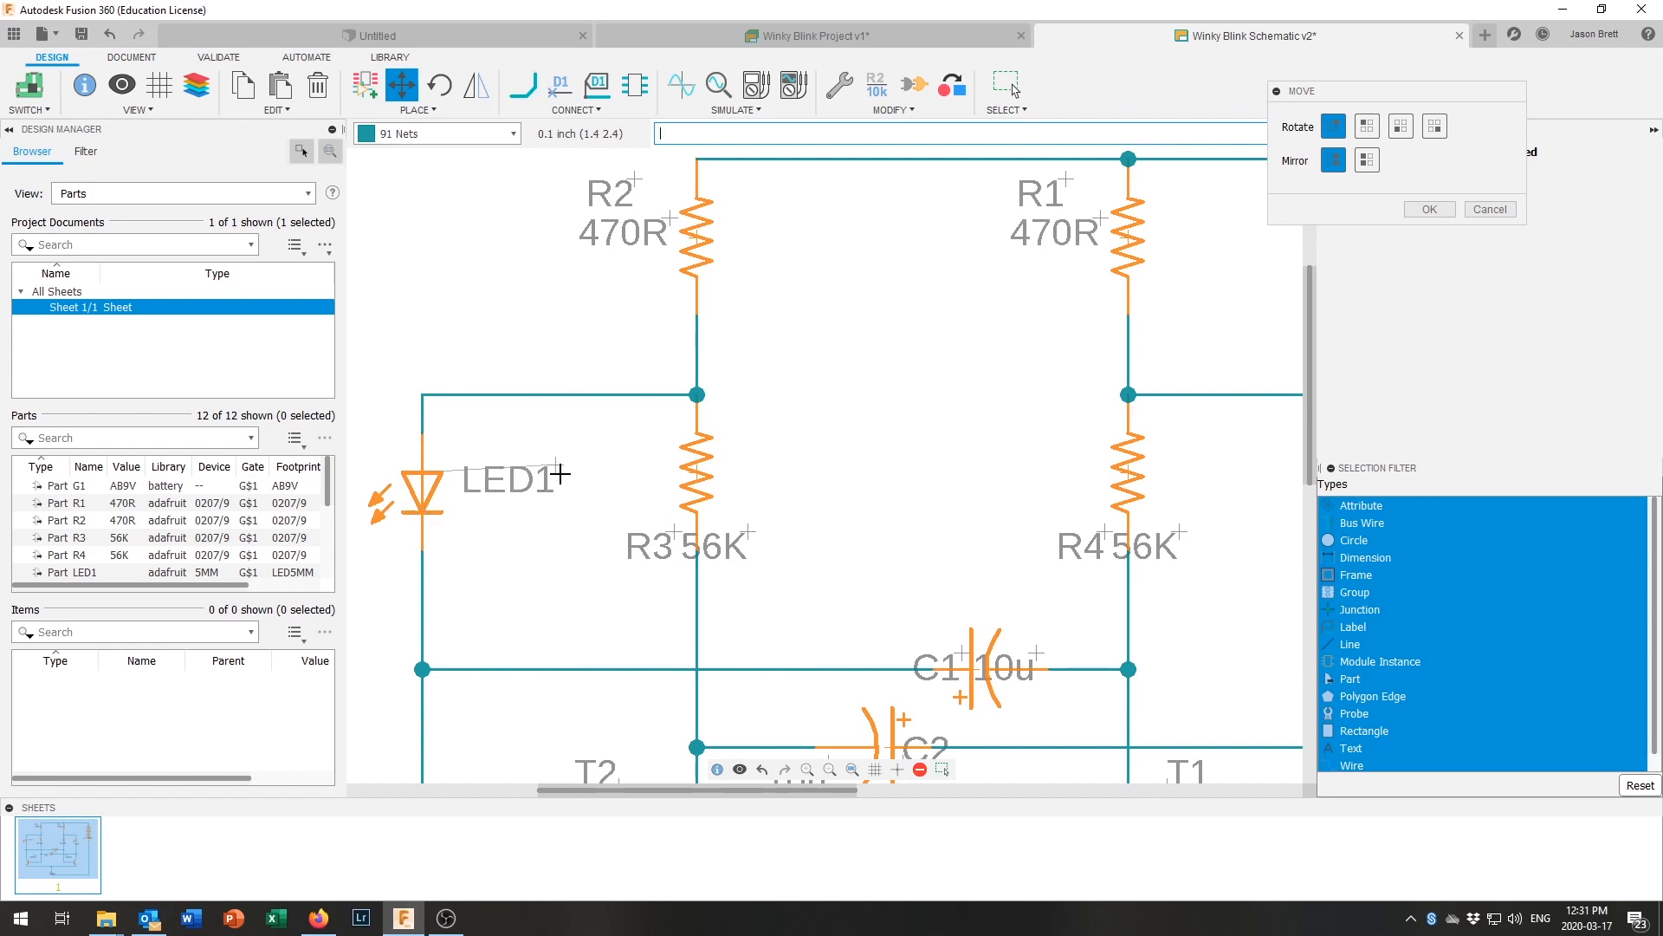
left_click(562, 476)
left_click(676, 531)
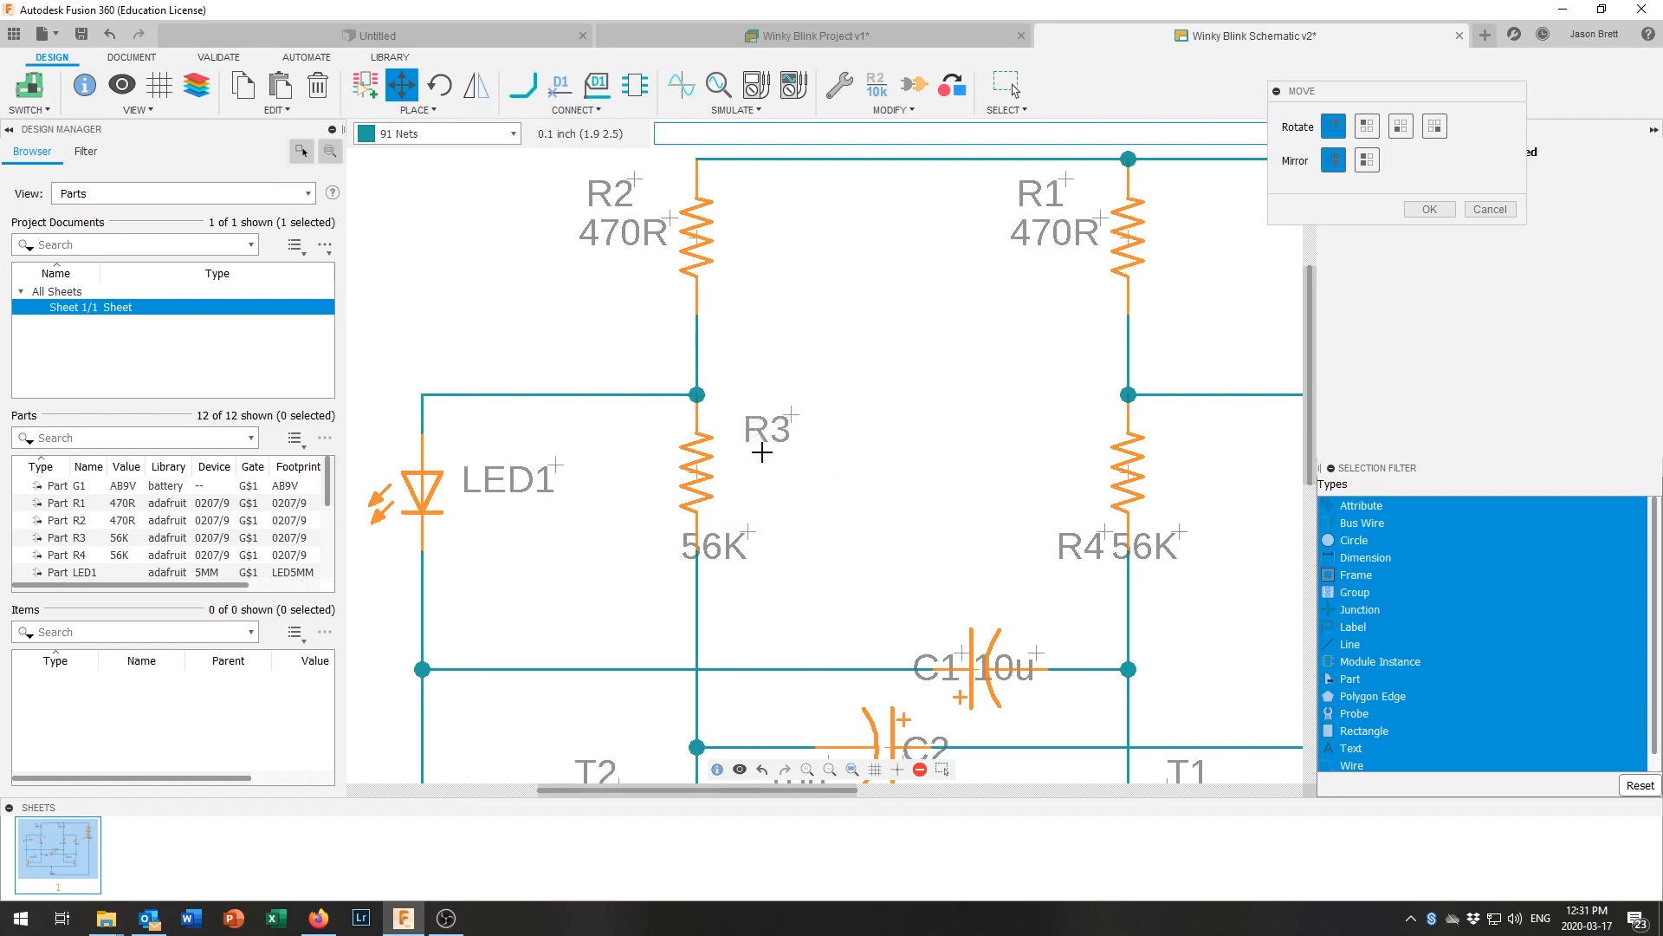
left_click(748, 530)
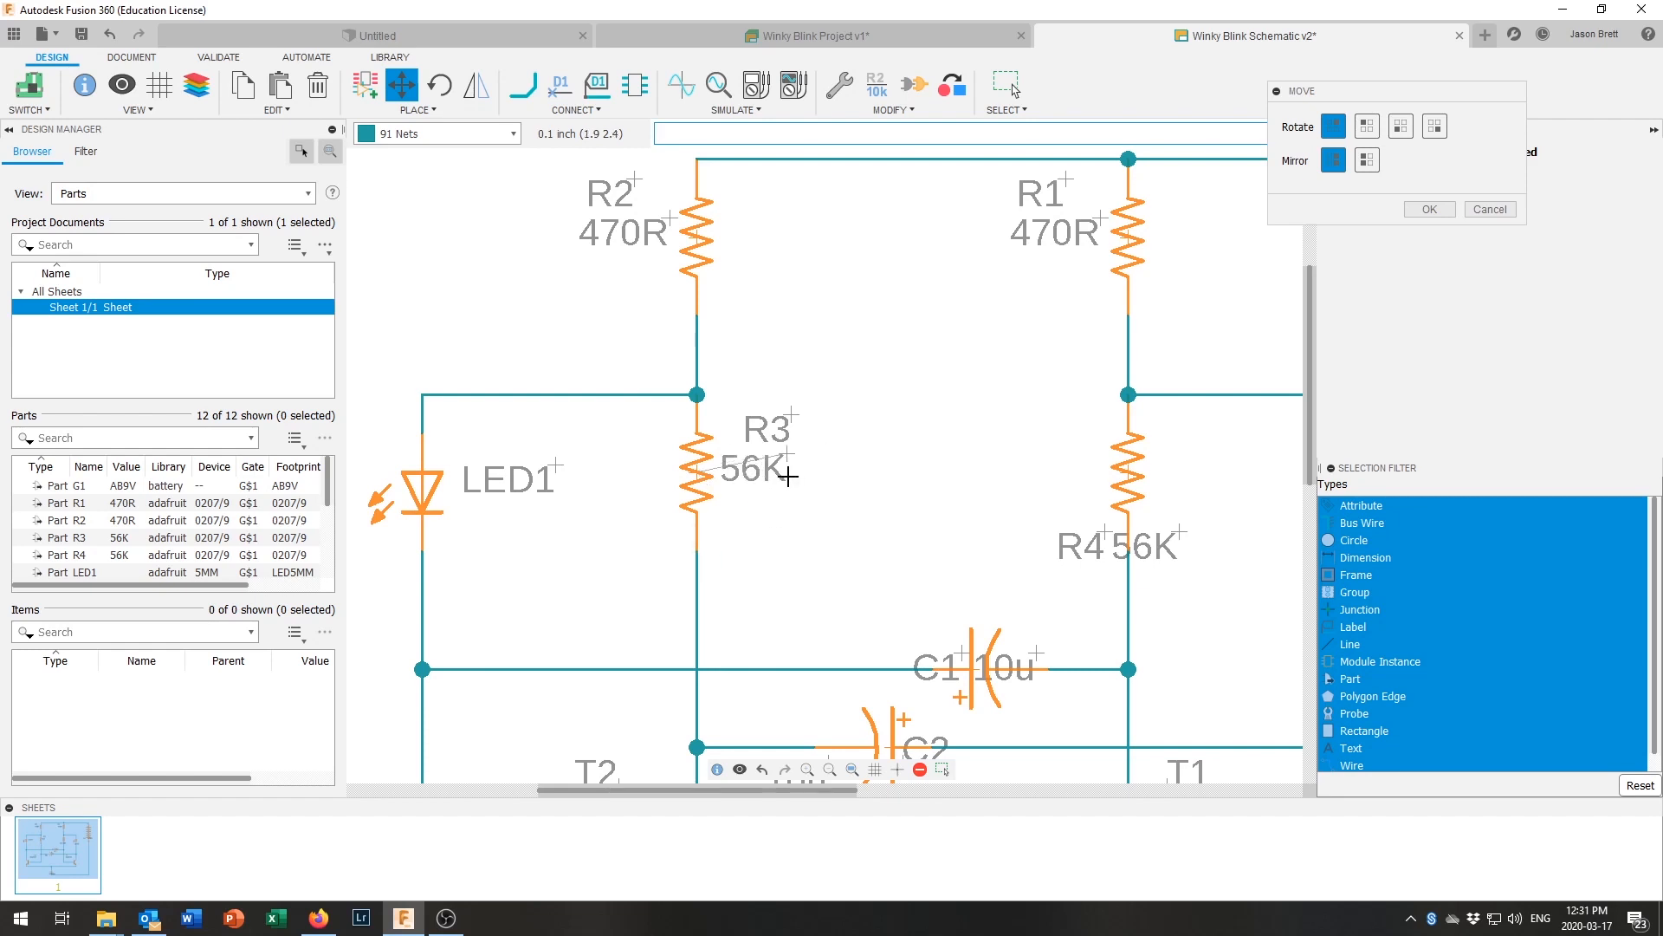
left_click(790, 416)
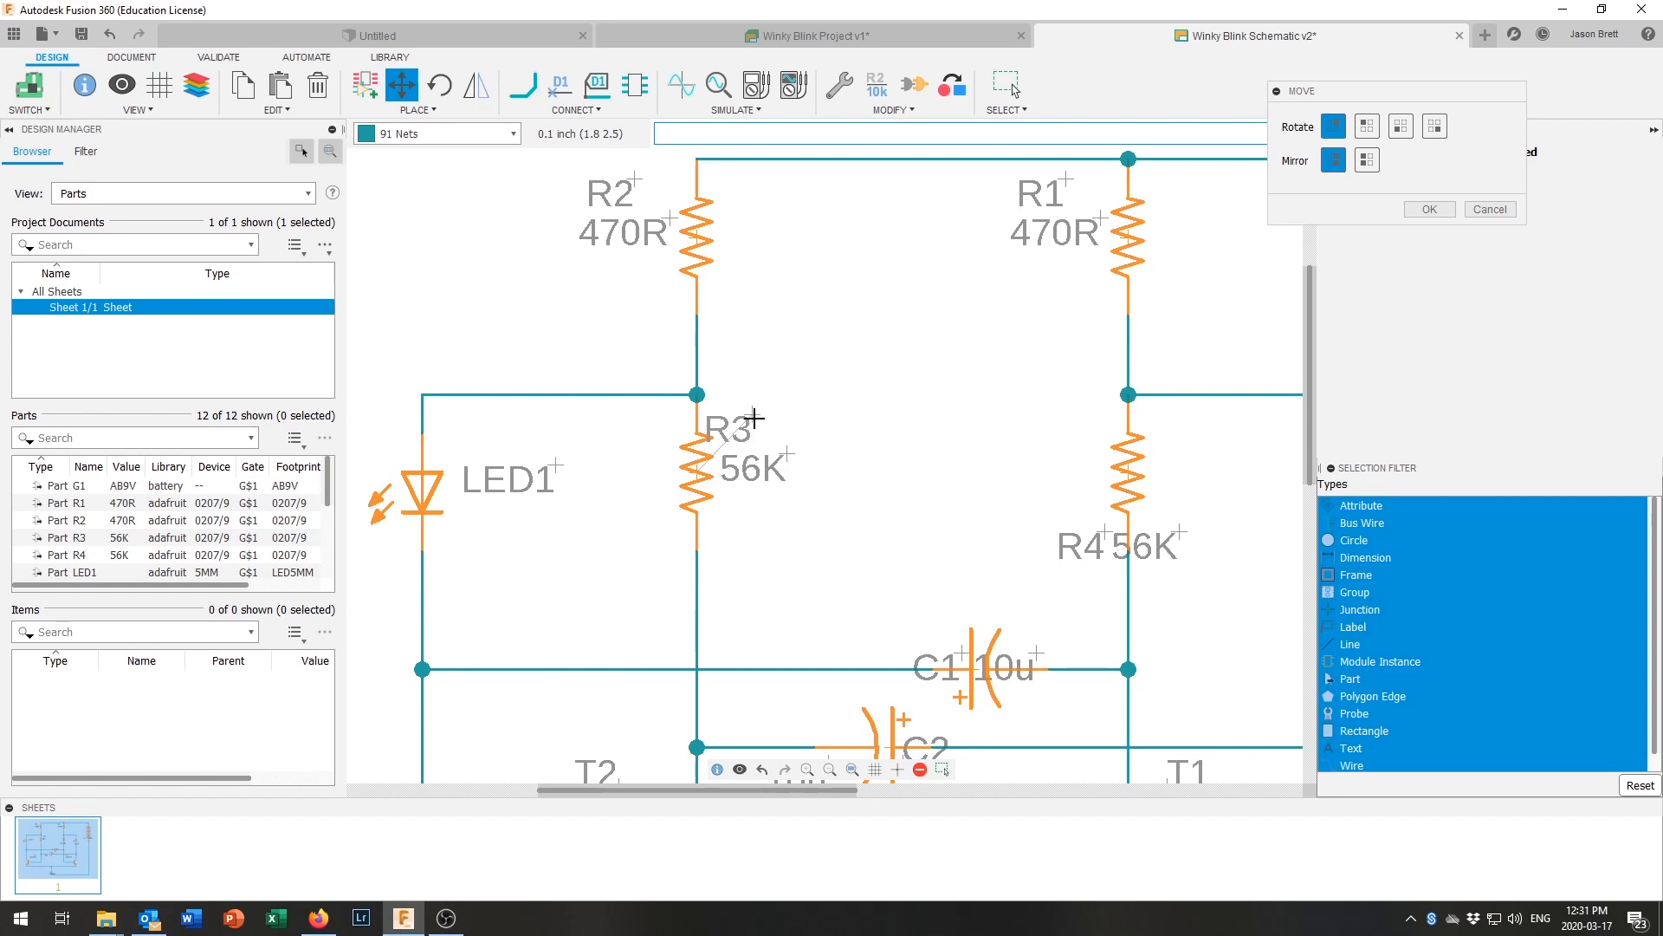
left_click(791, 417)
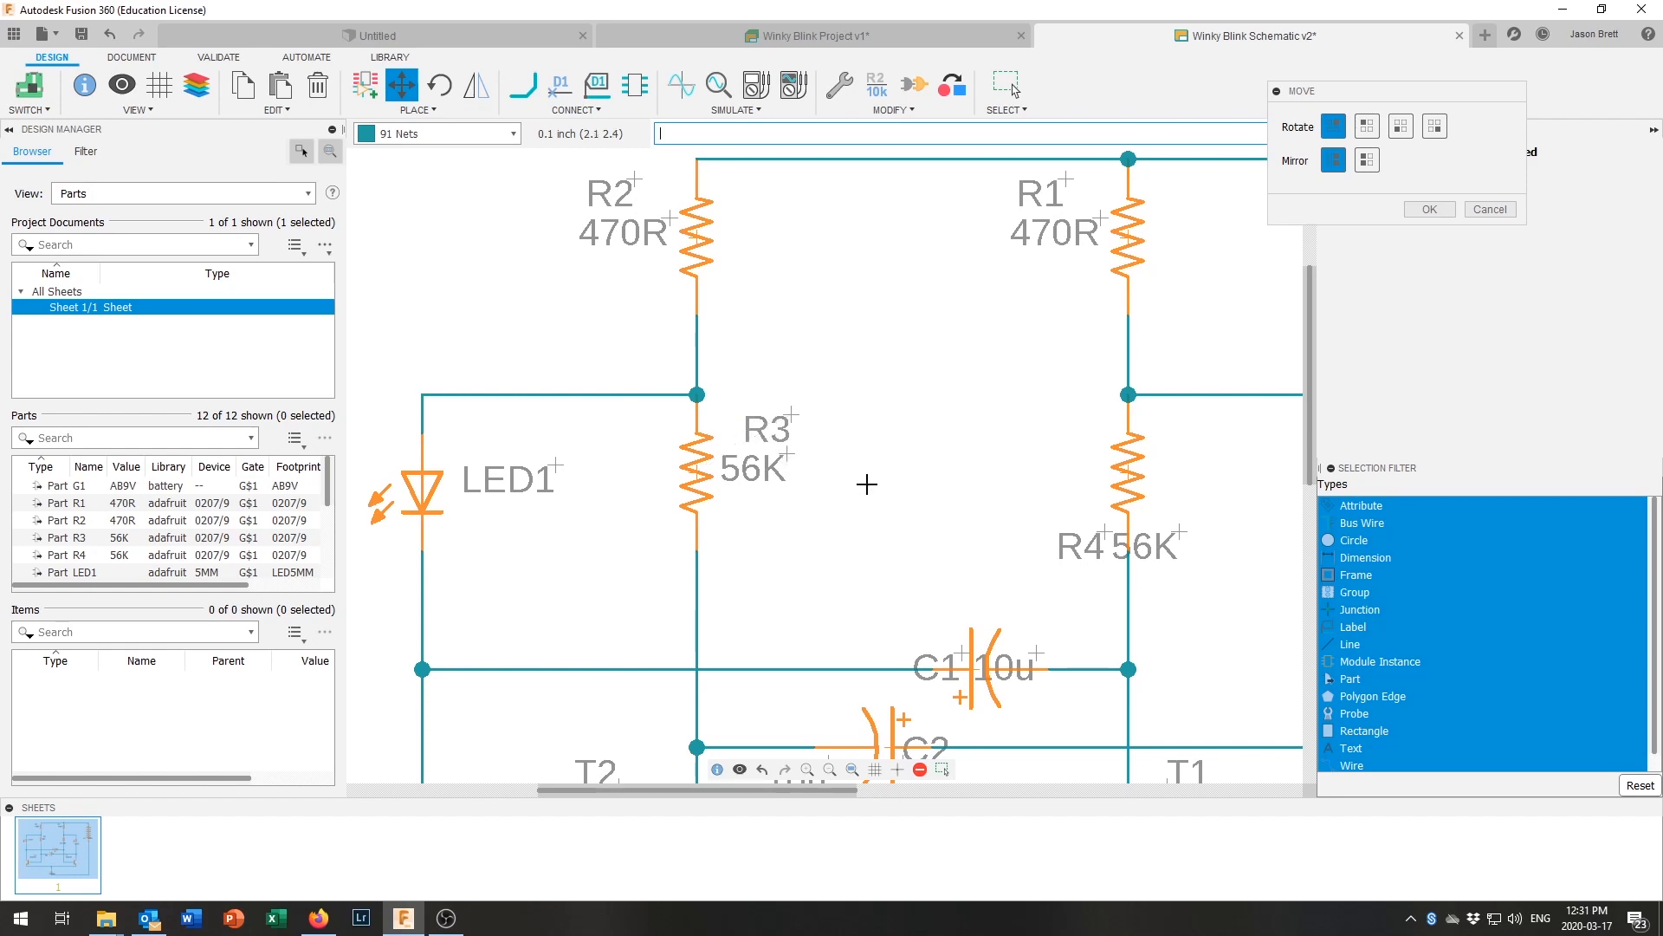
left_click(791, 457)
left_click(790, 466)
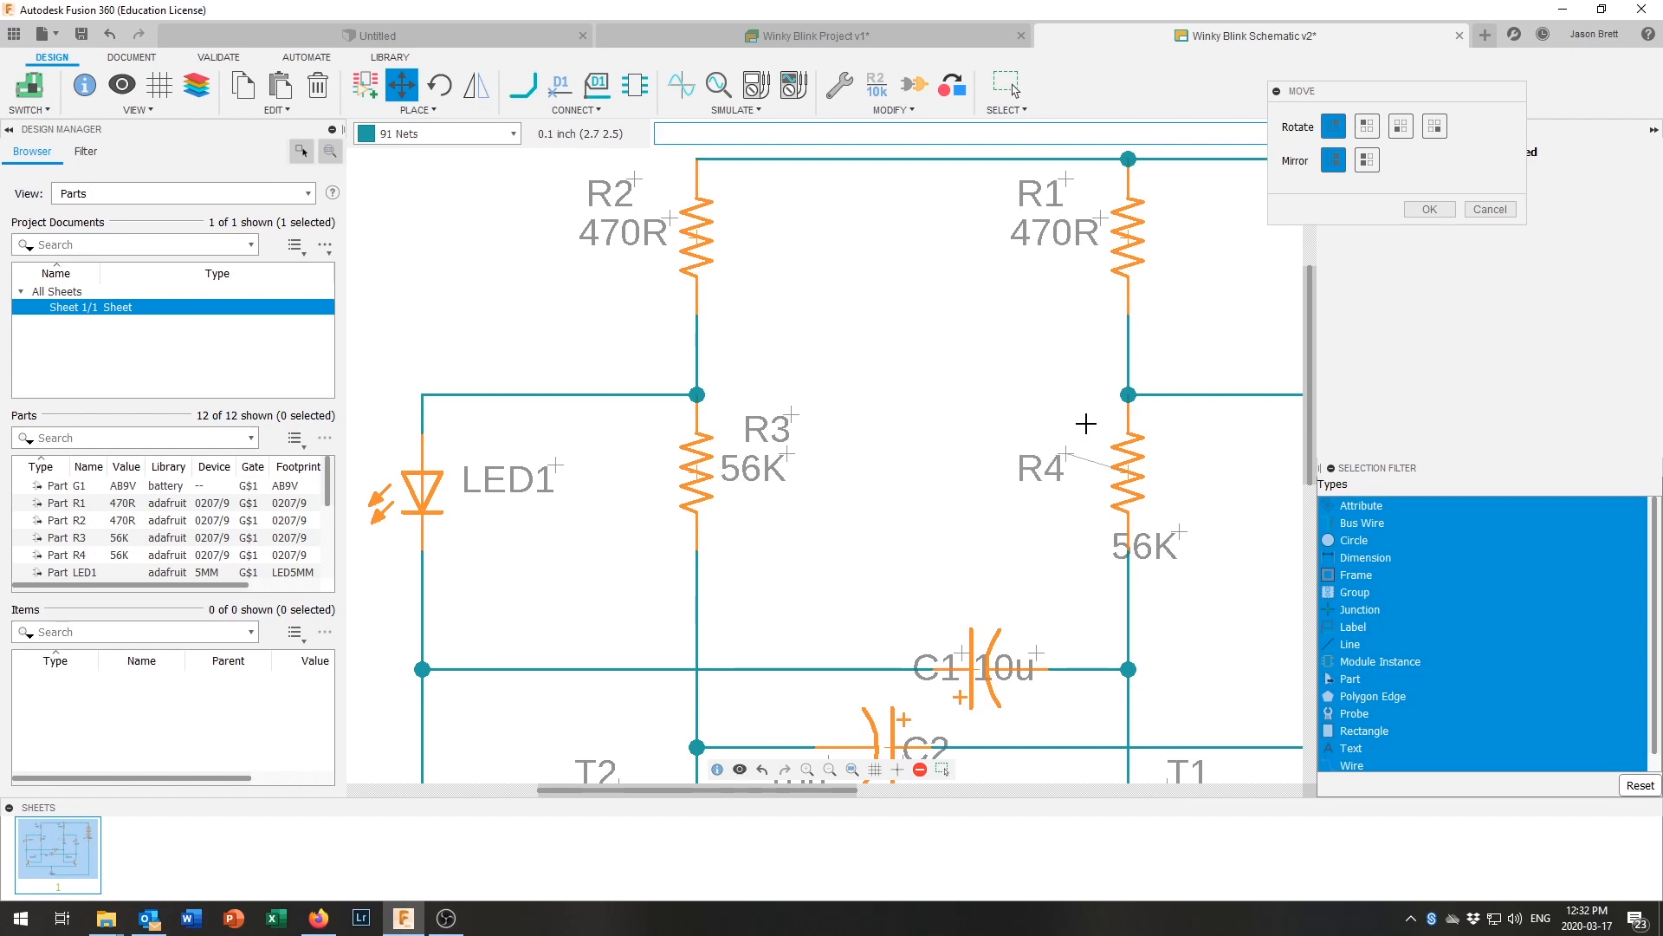
Step: Move R4's name and value labels to the left of the resistor, with the name stacked above the value
left_click(1093, 394)
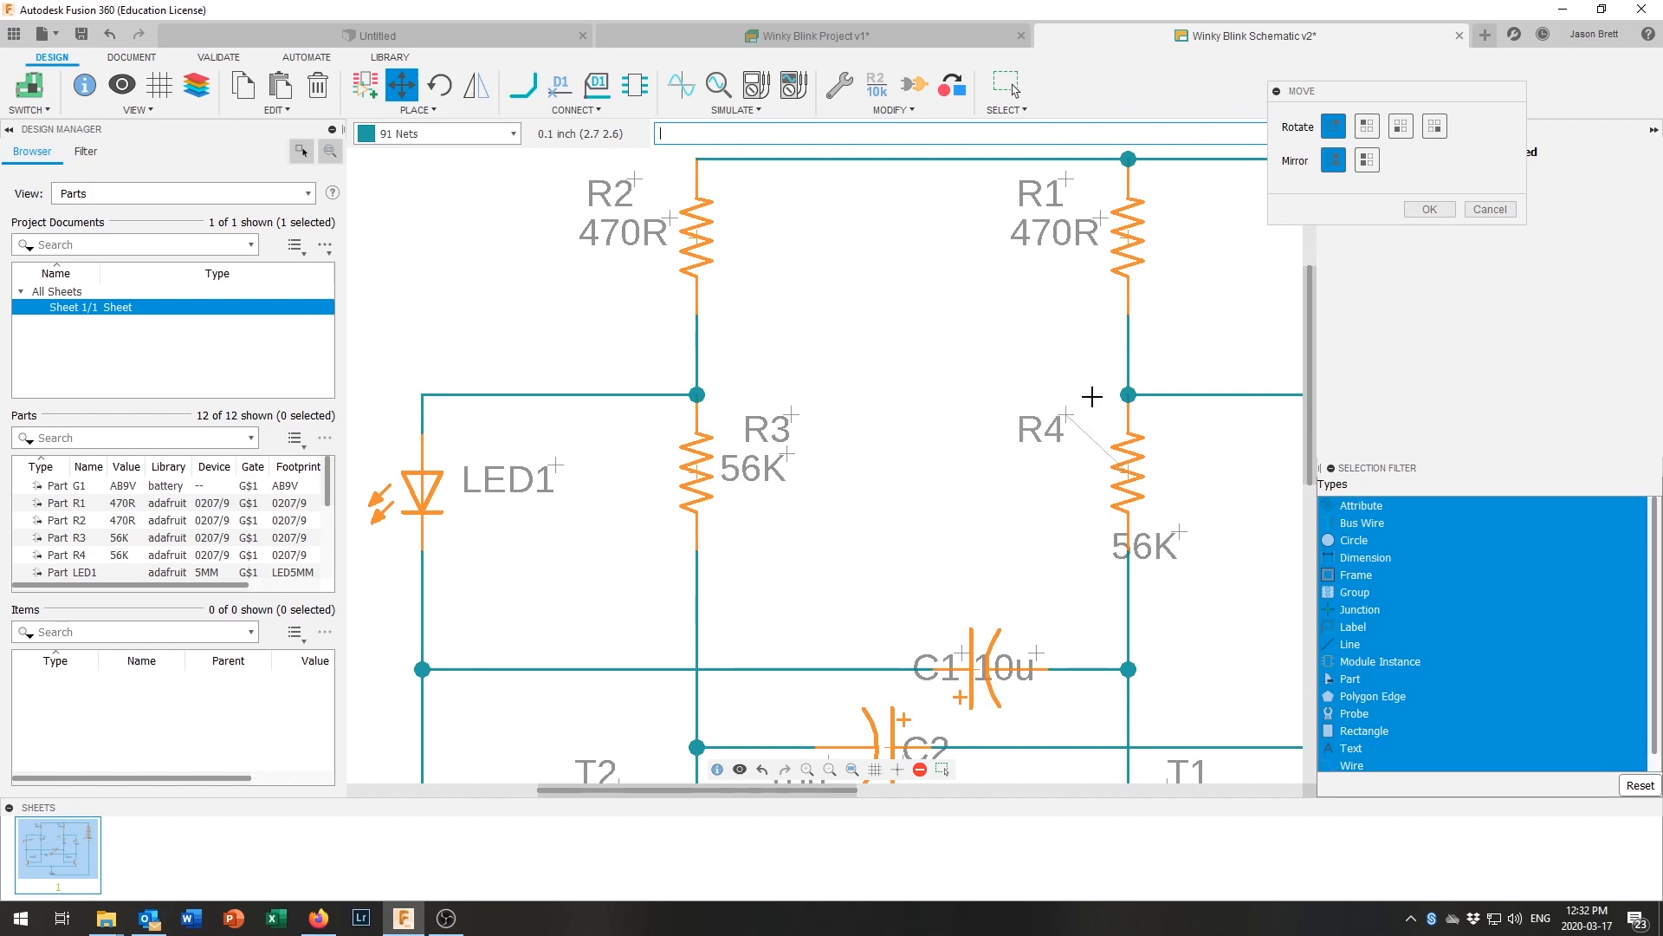
left_click(1180, 527)
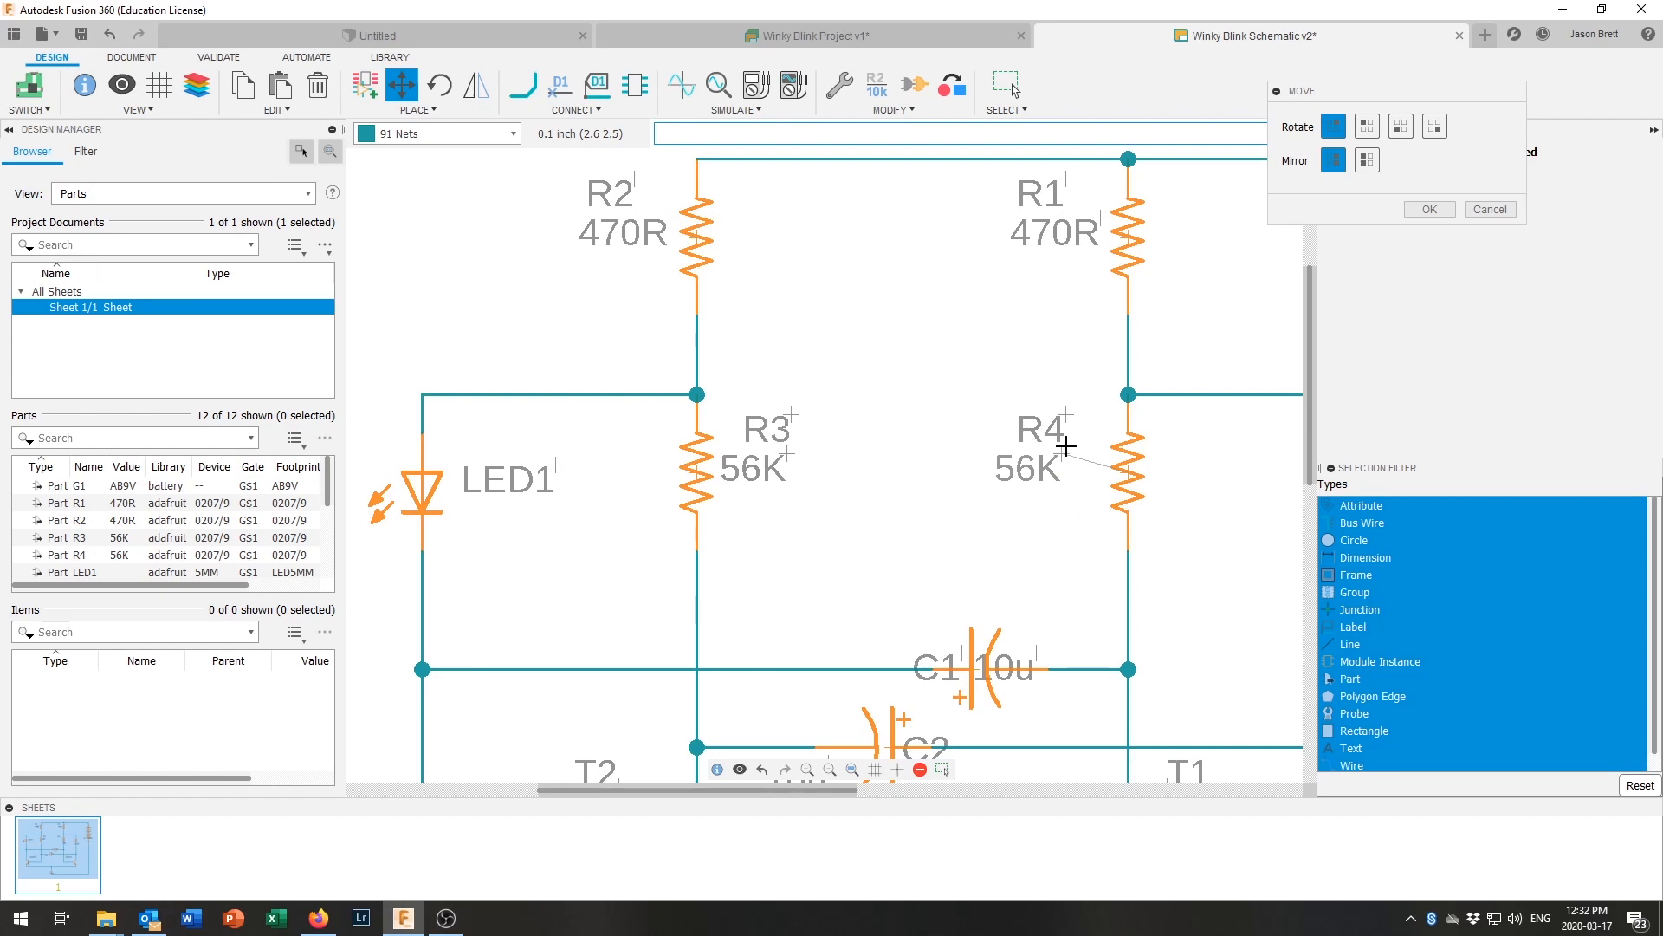
left_click(1062, 442)
Step: Move C1's name and value labels above the capacitor's right end, with the name stacked above the value
scroll(1068, 587, "down", 3)
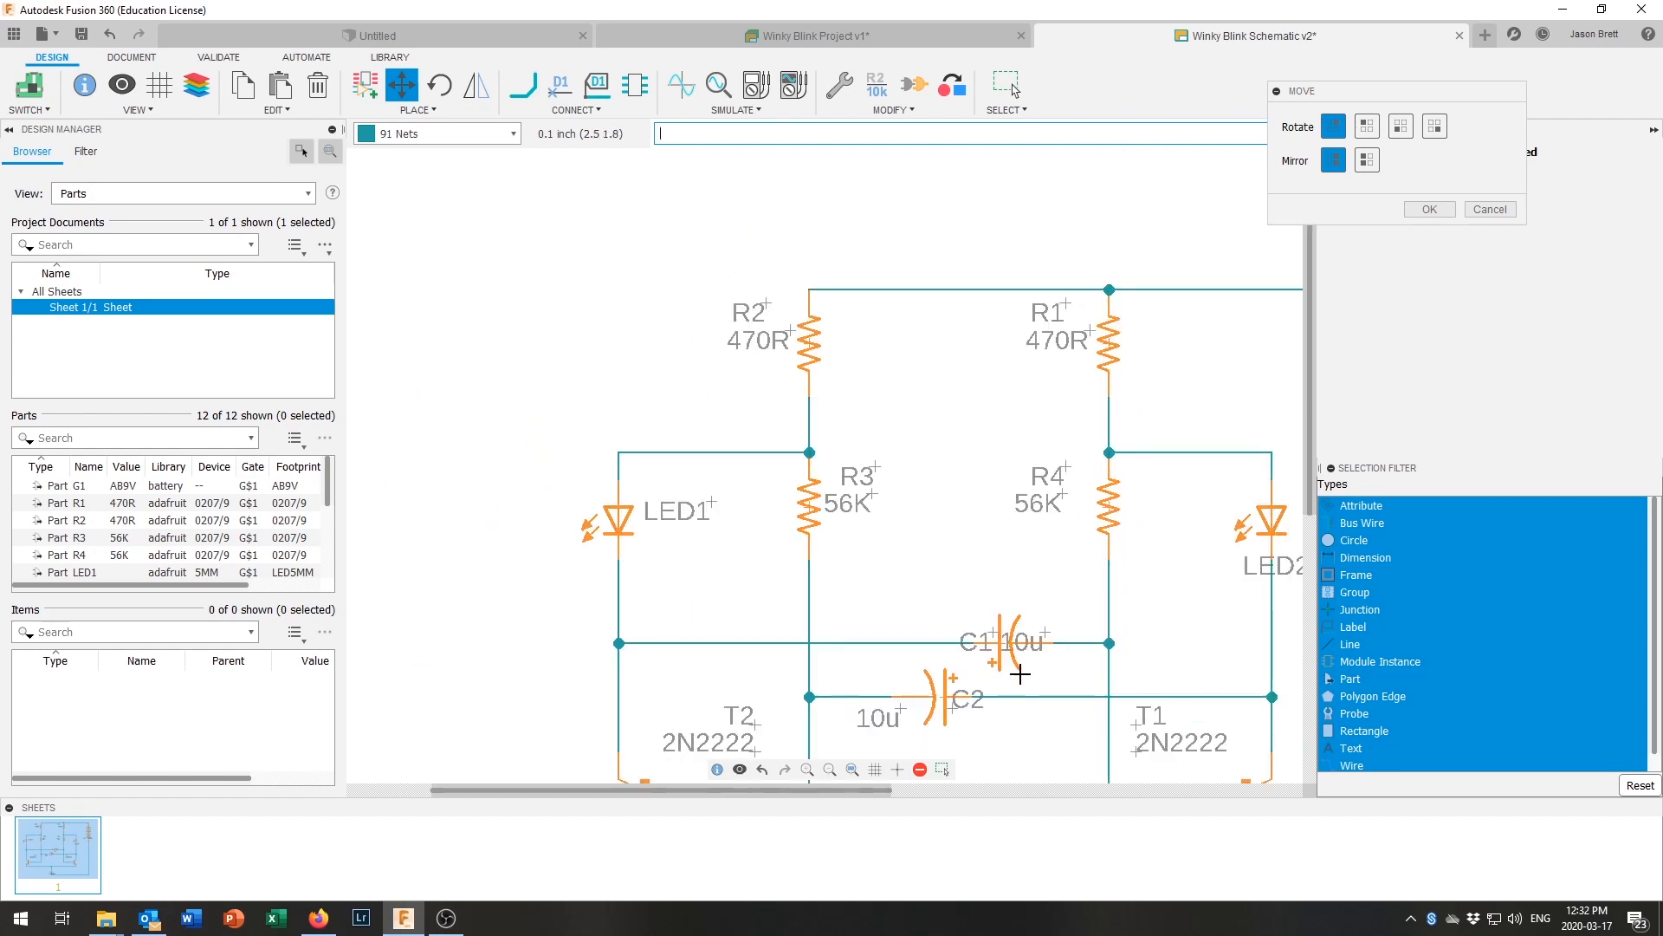
left_click(986, 639)
left_click(992, 592)
left_click(1047, 630)
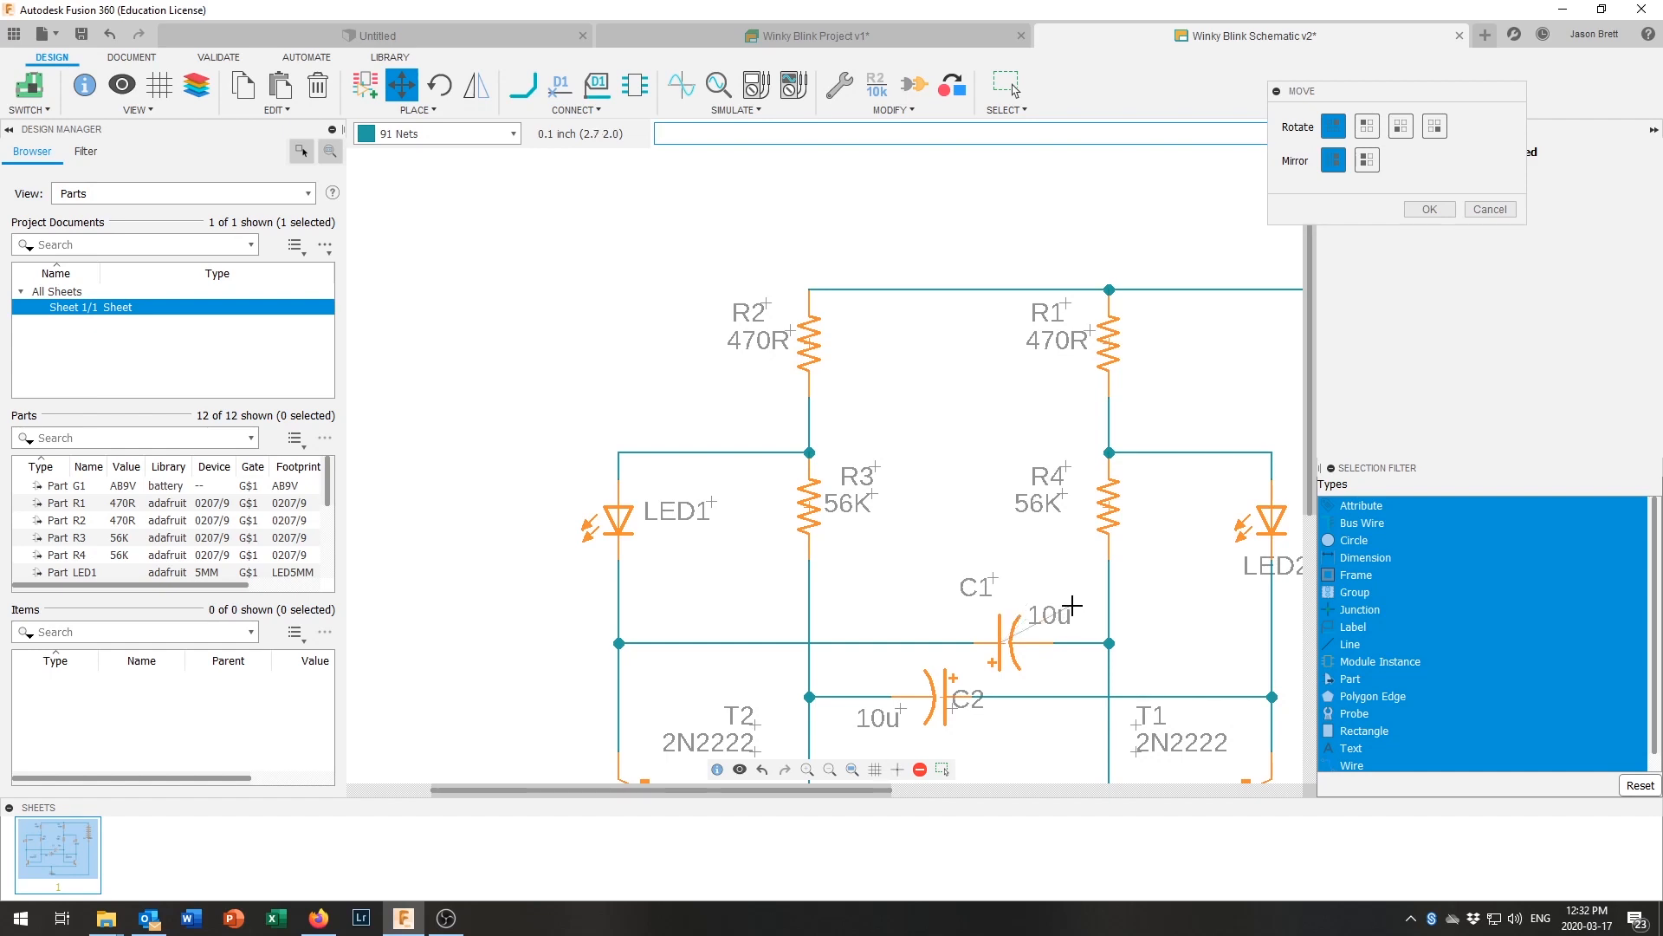
left_click(1072, 604)
left_click(997, 578)
left_click(1073, 578)
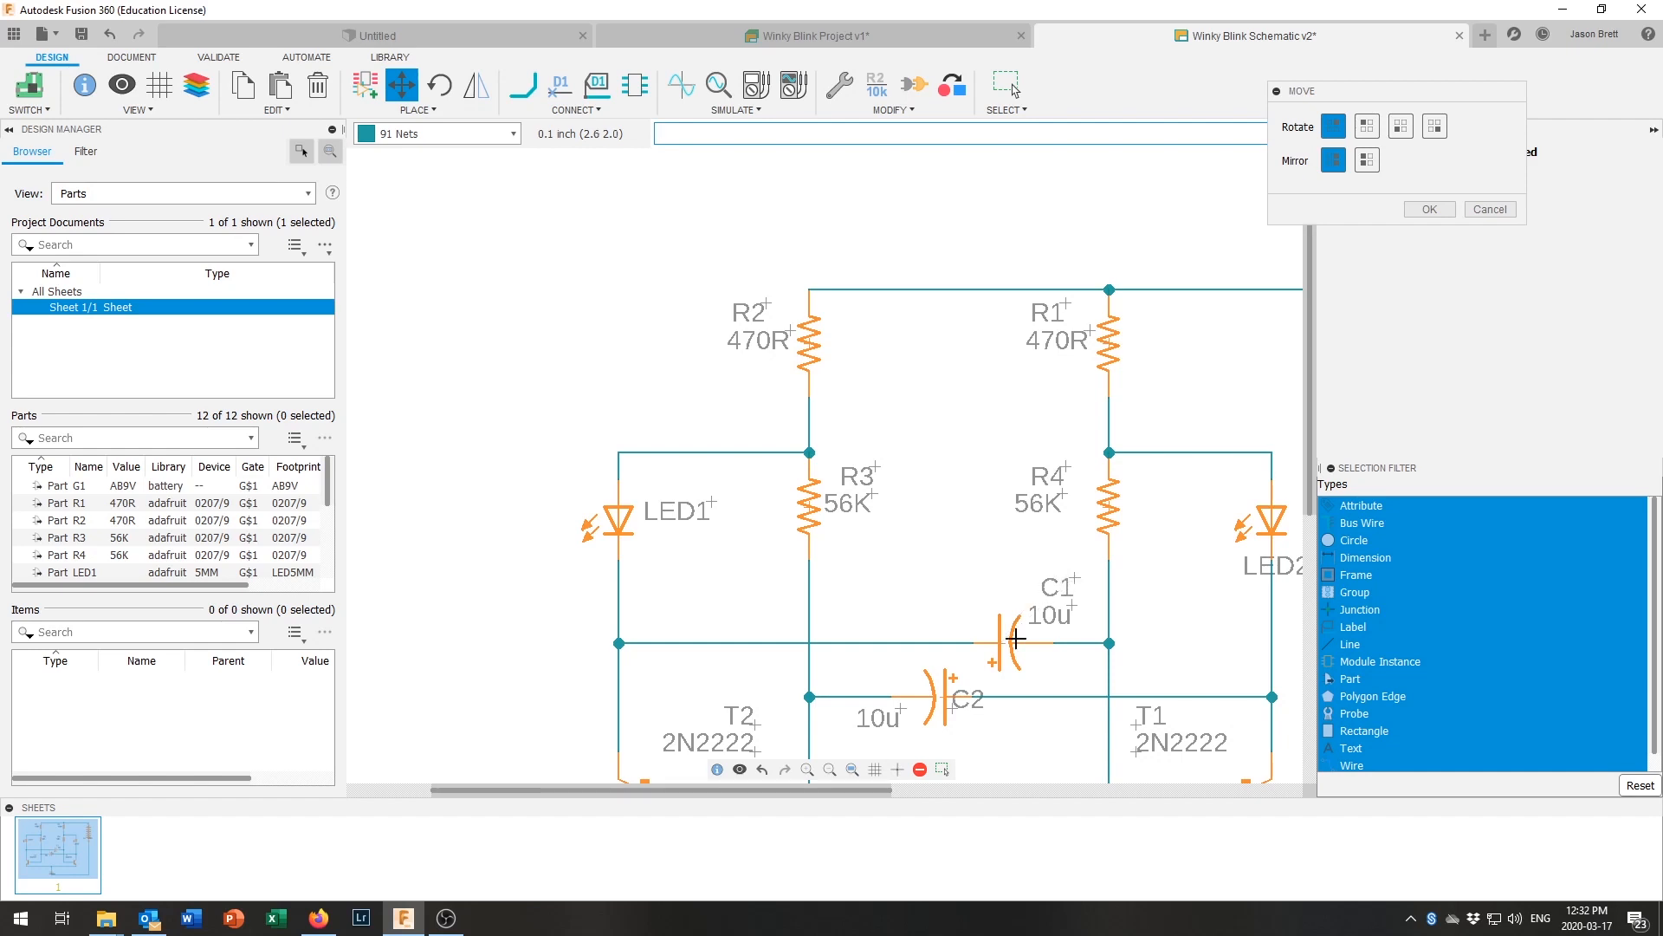
Step: Move C2's value label beneath its name label, below the capacitor
left_click(956, 709)
scroll(925, 726, "up", 3)
scroll(925, 703, "up", 4)
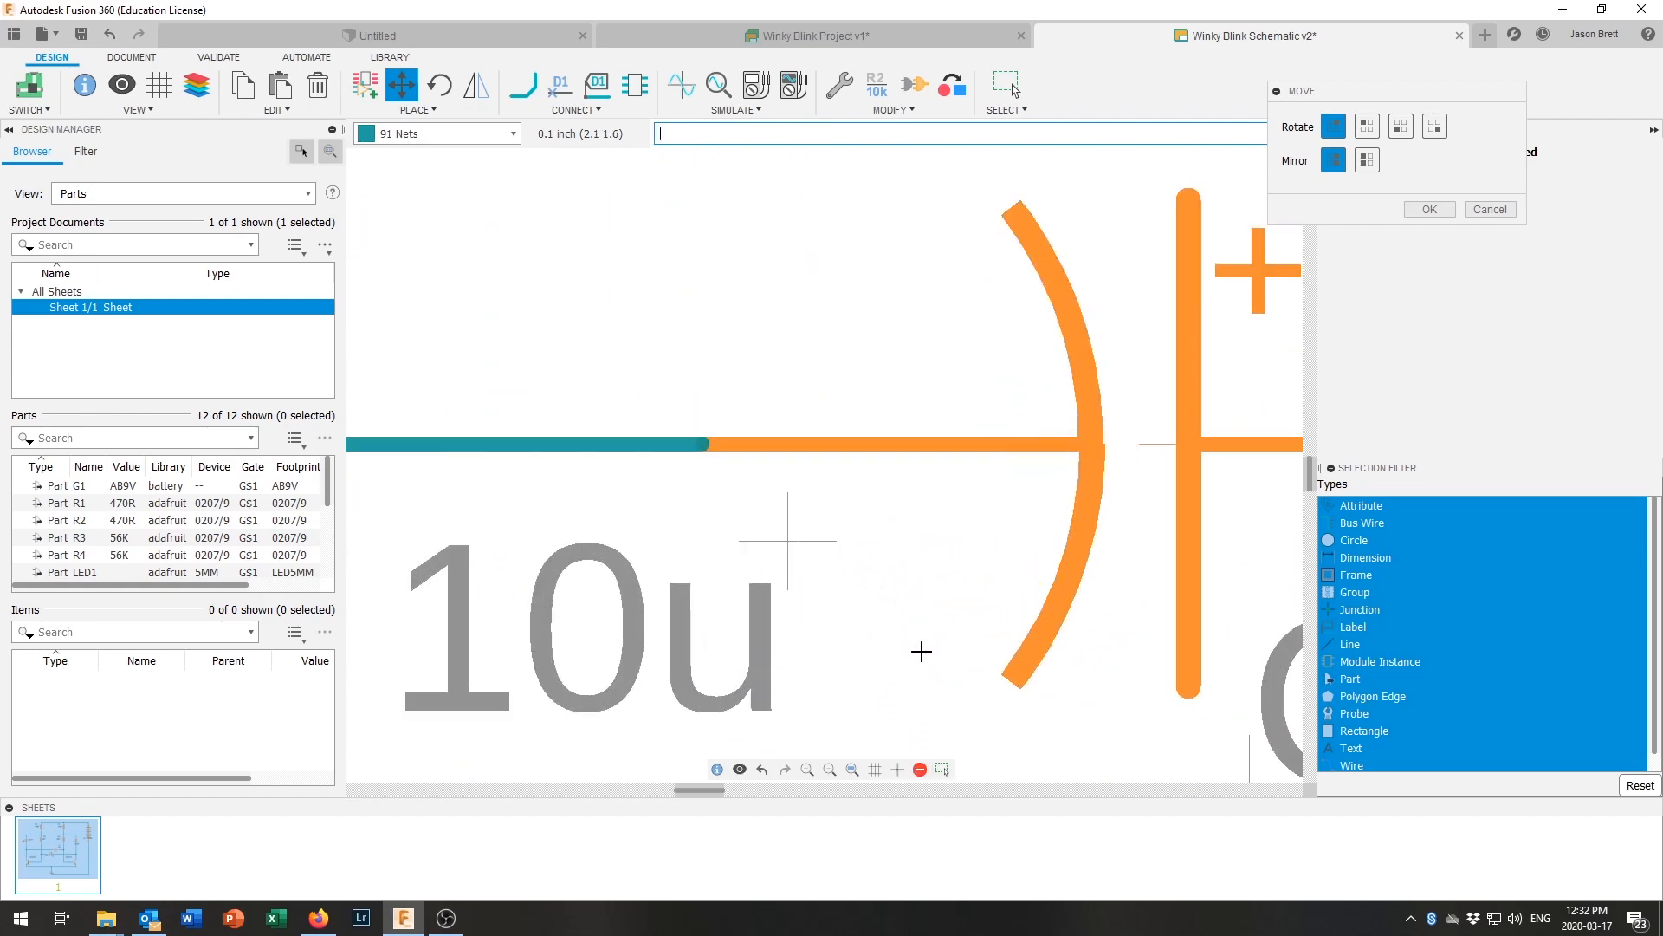
scroll(942, 613, "down", 3)
scroll(942, 613, "down", 5)
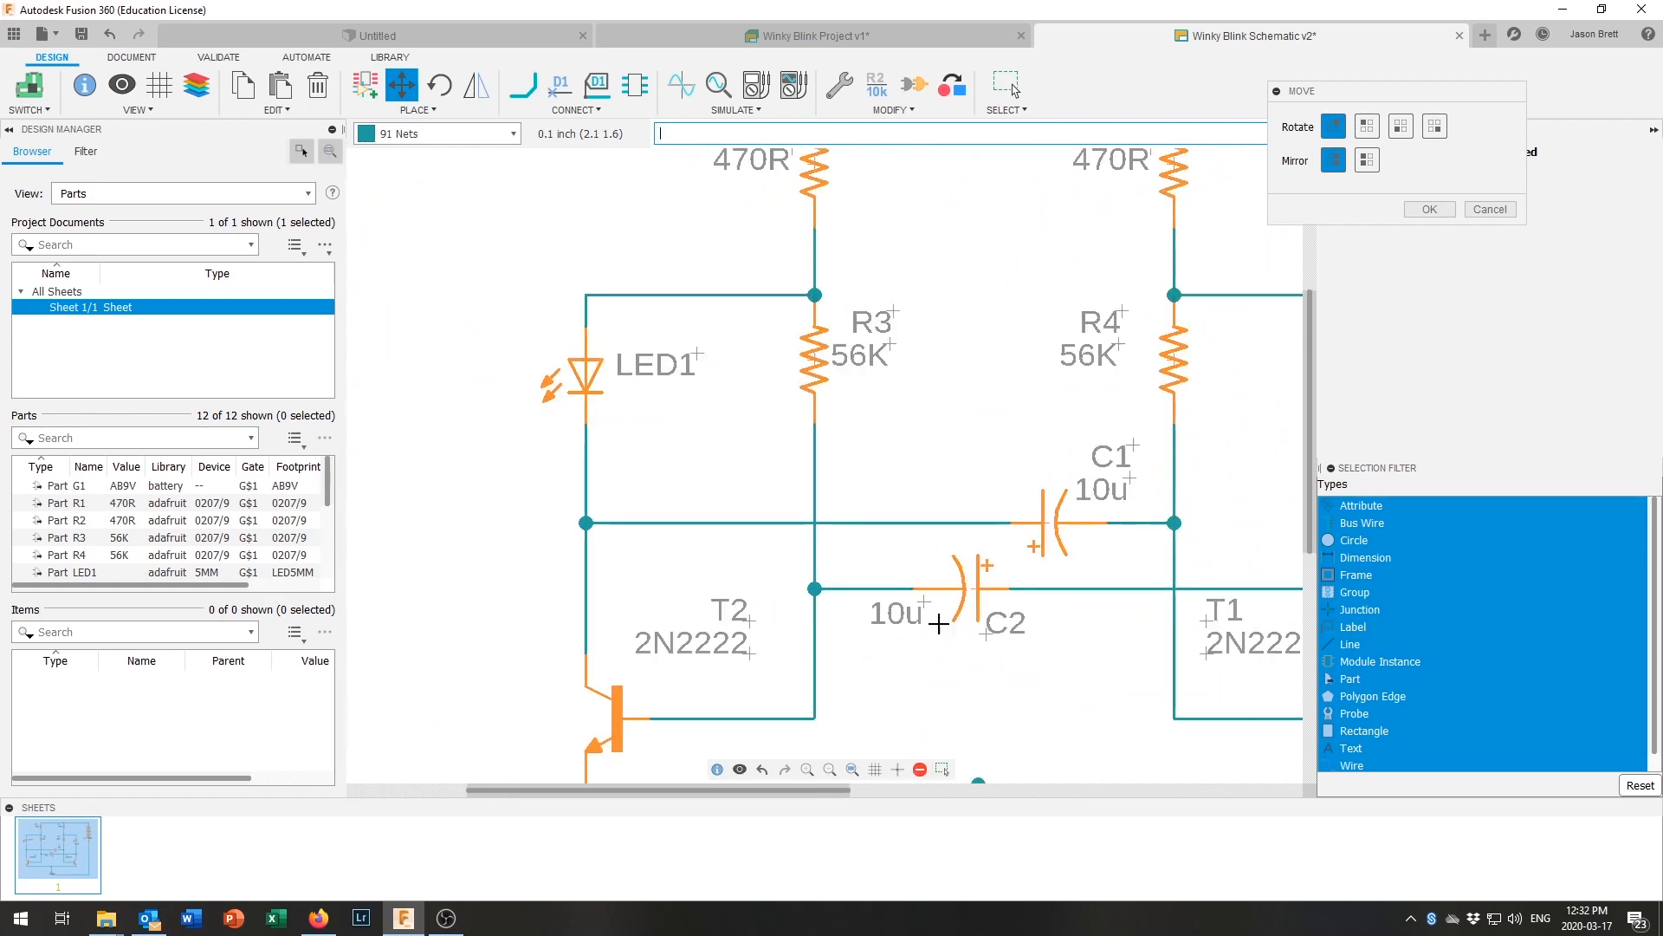
scroll(962, 655, "up", 1)
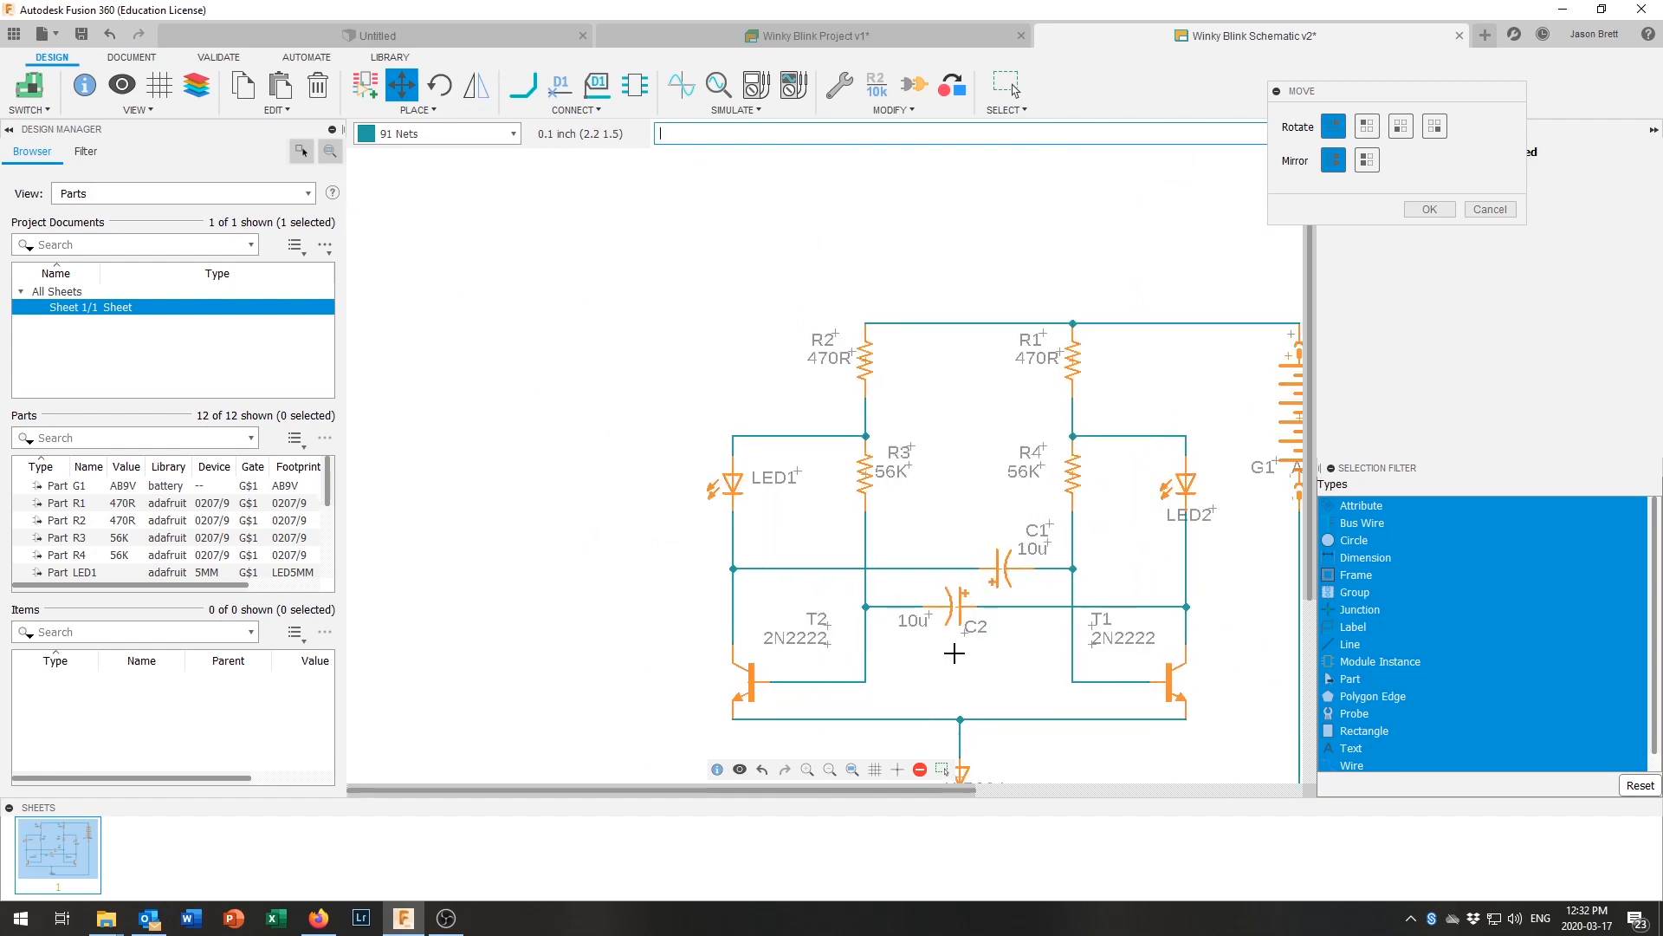
middle_click_drag(946, 645, 750, 466)
scroll(770, 451, "up", 2)
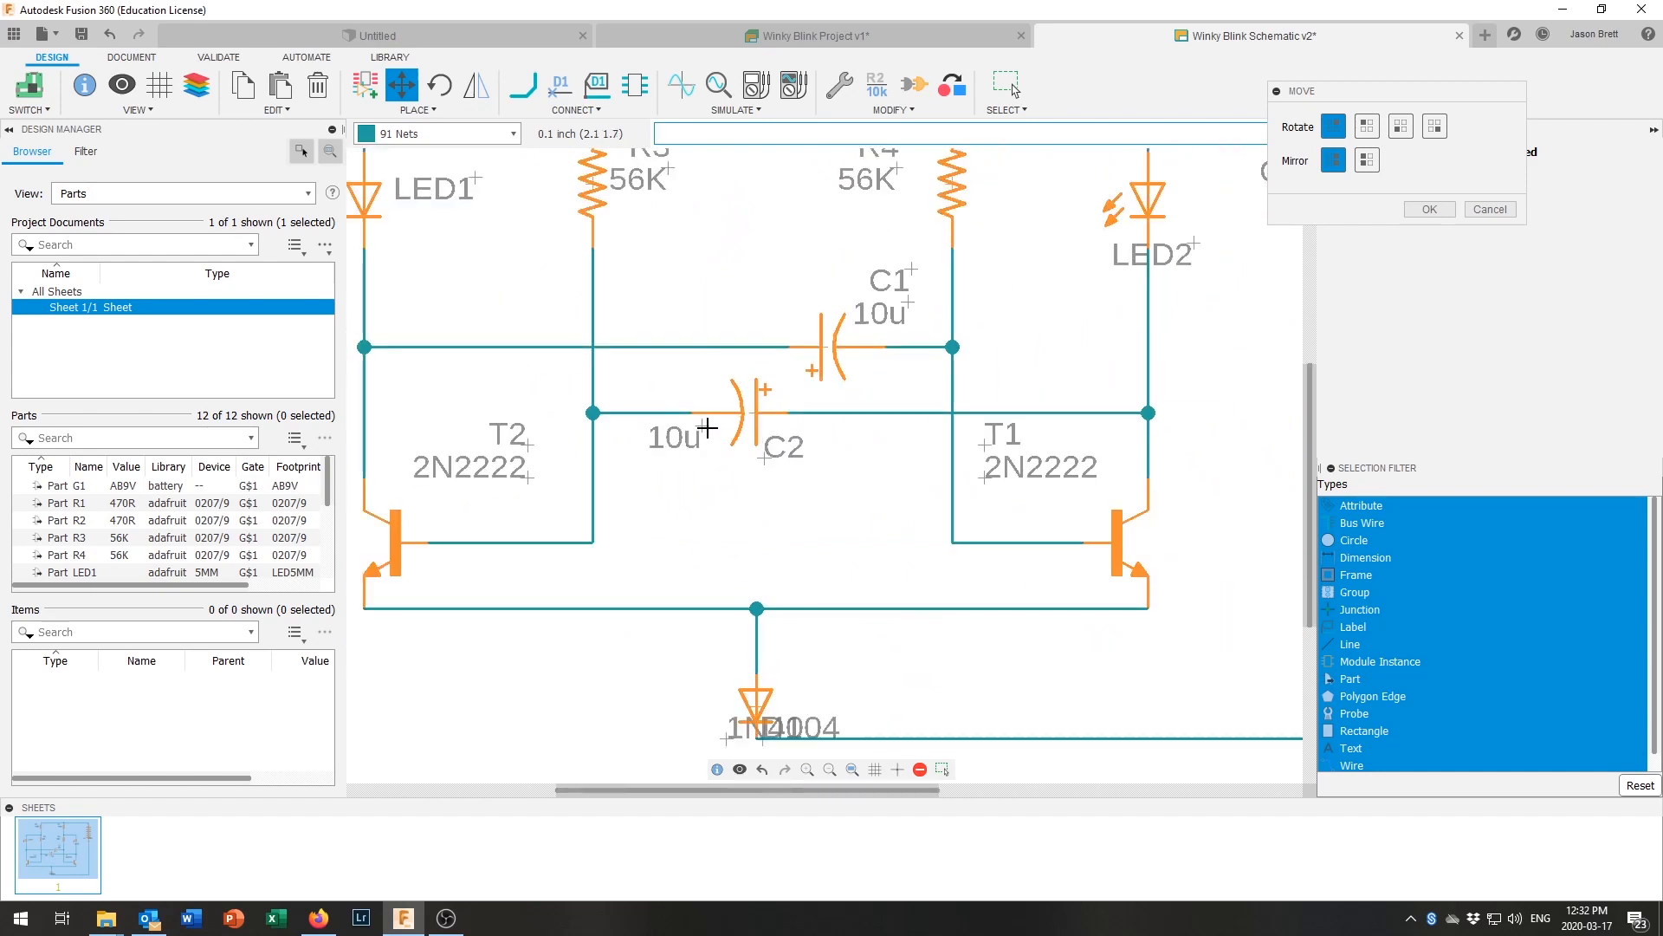
left_click(703, 427)
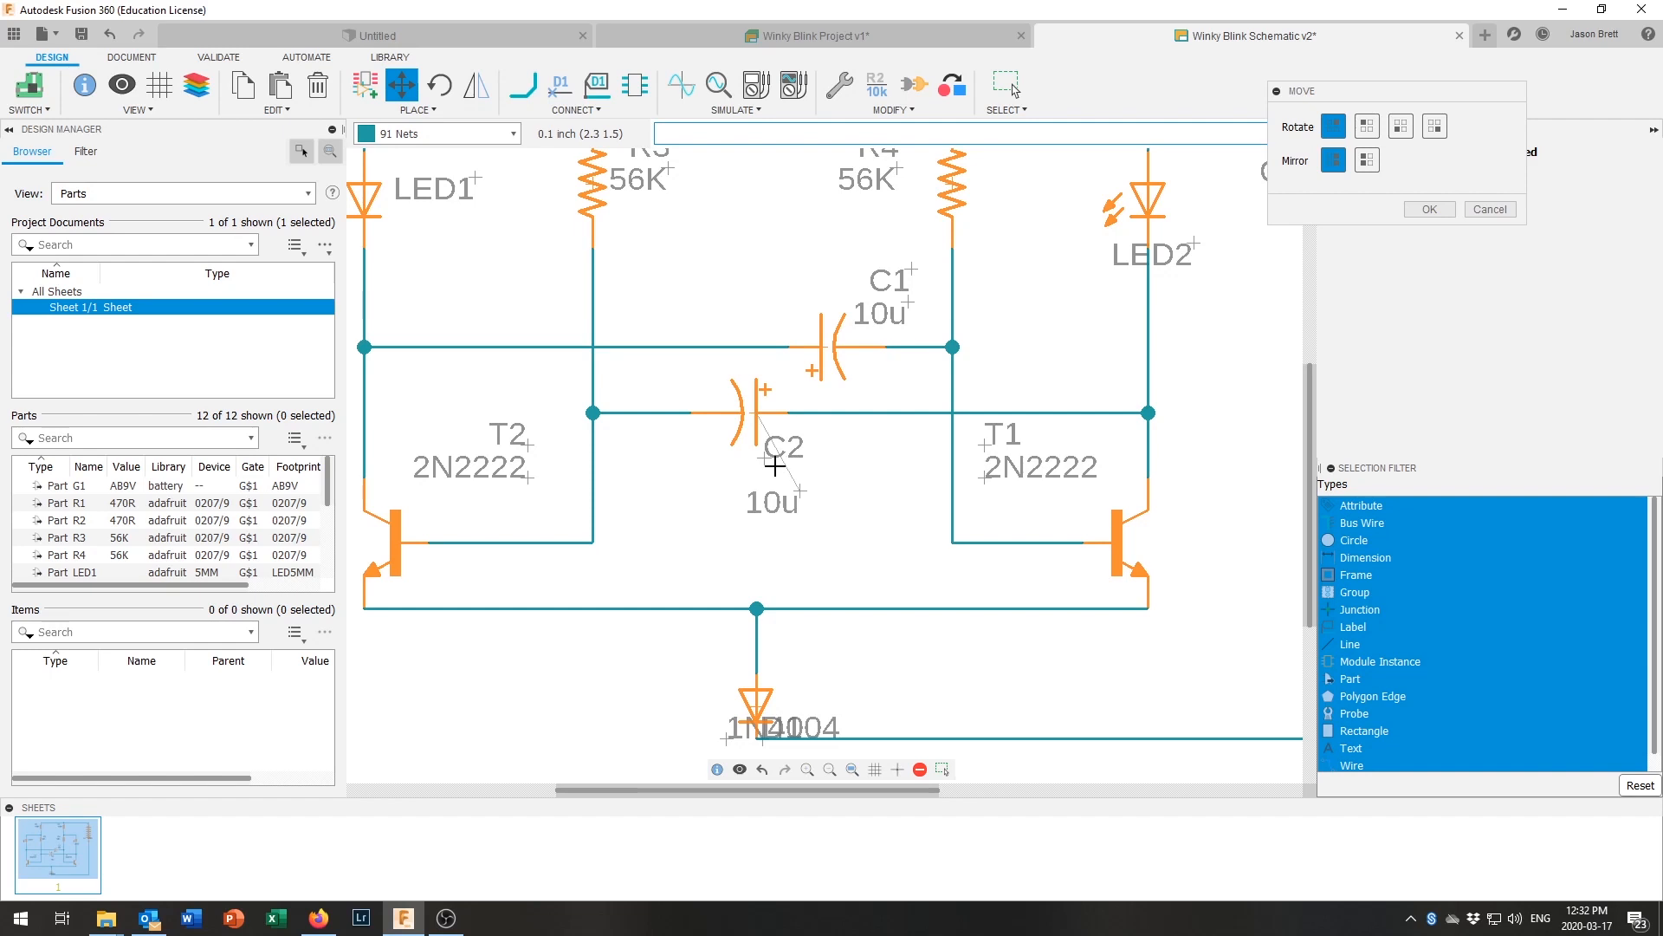
left_click(708, 438)
left_click(756, 438)
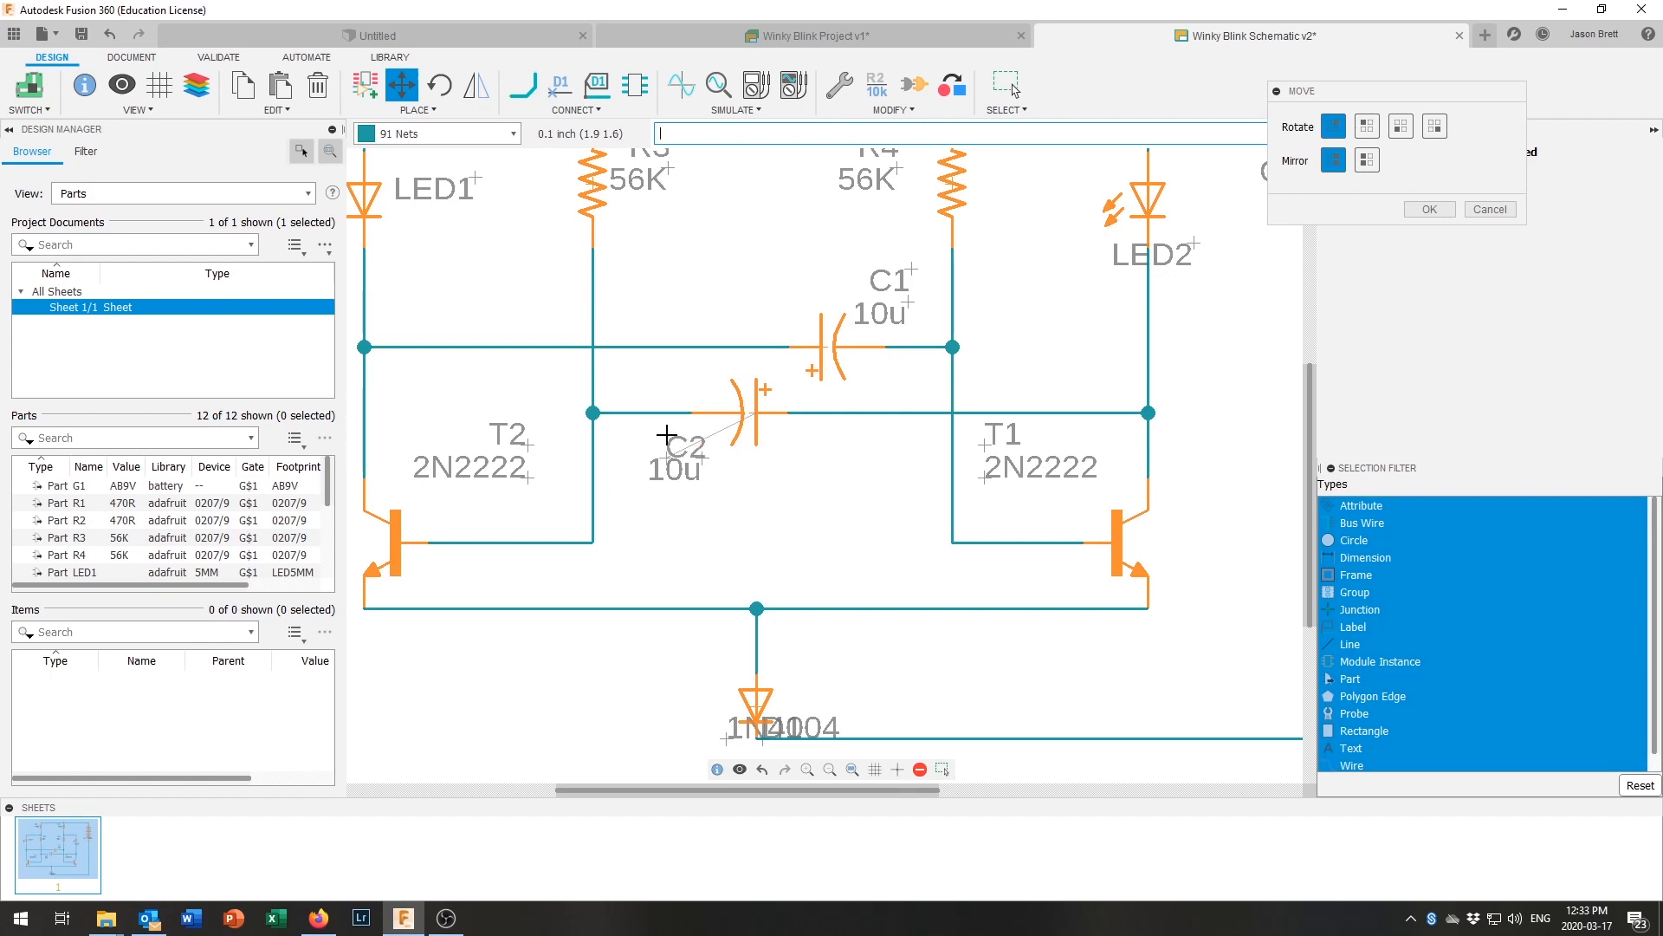
left_click(745, 433)
left_click(707, 460)
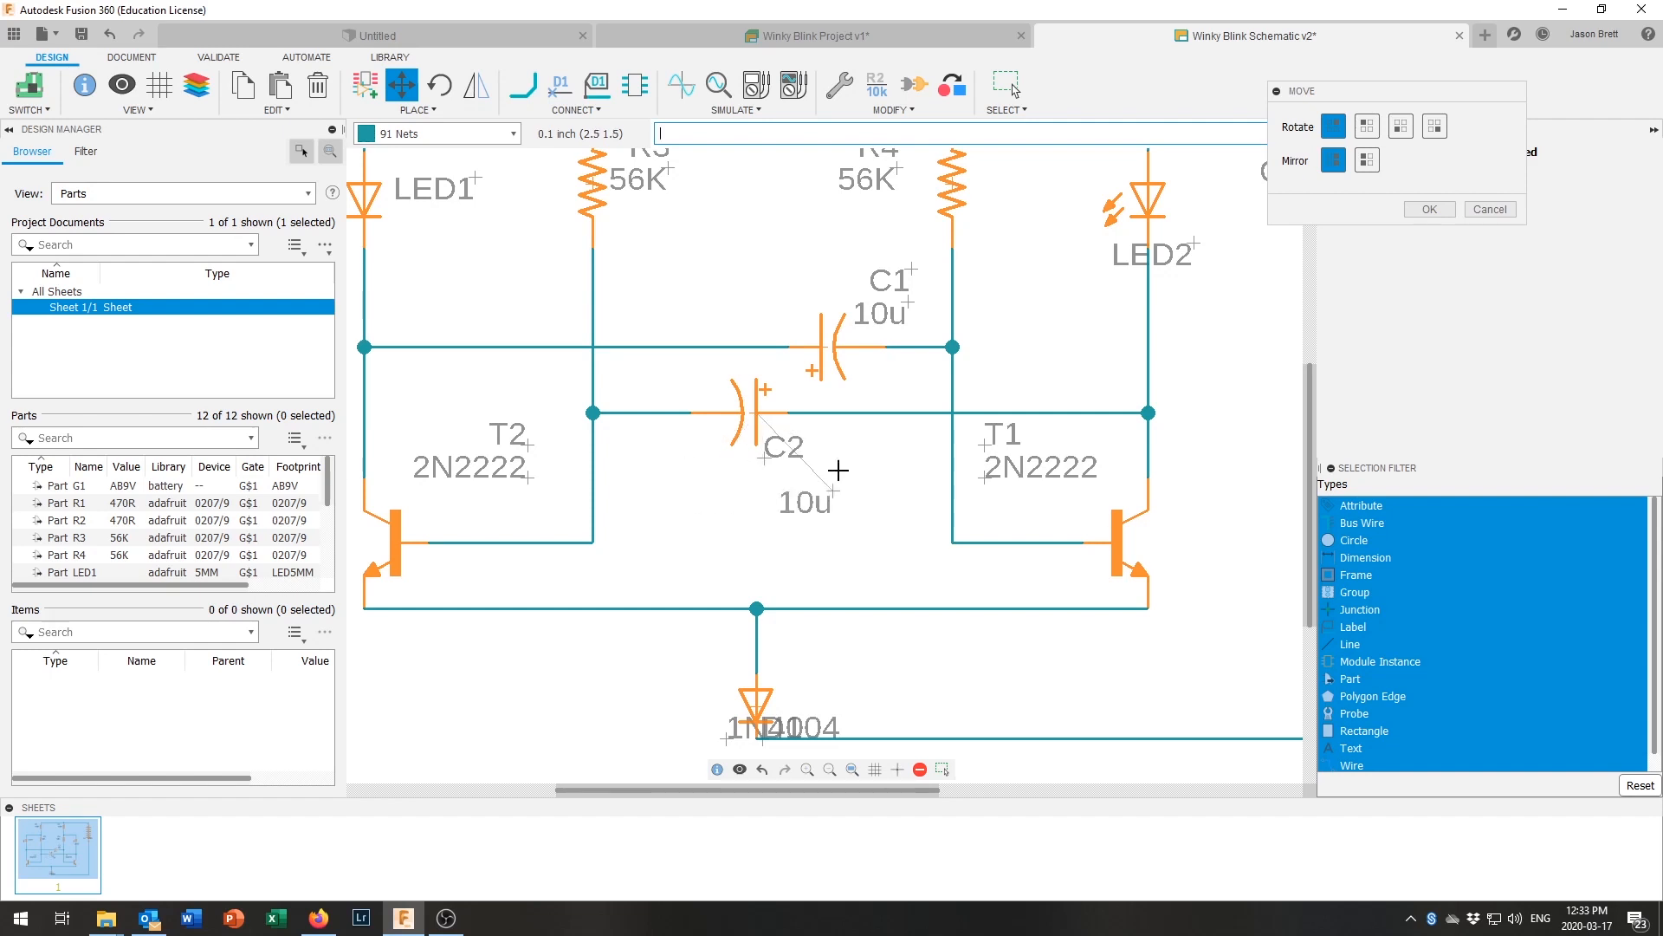
left_click(806, 468)
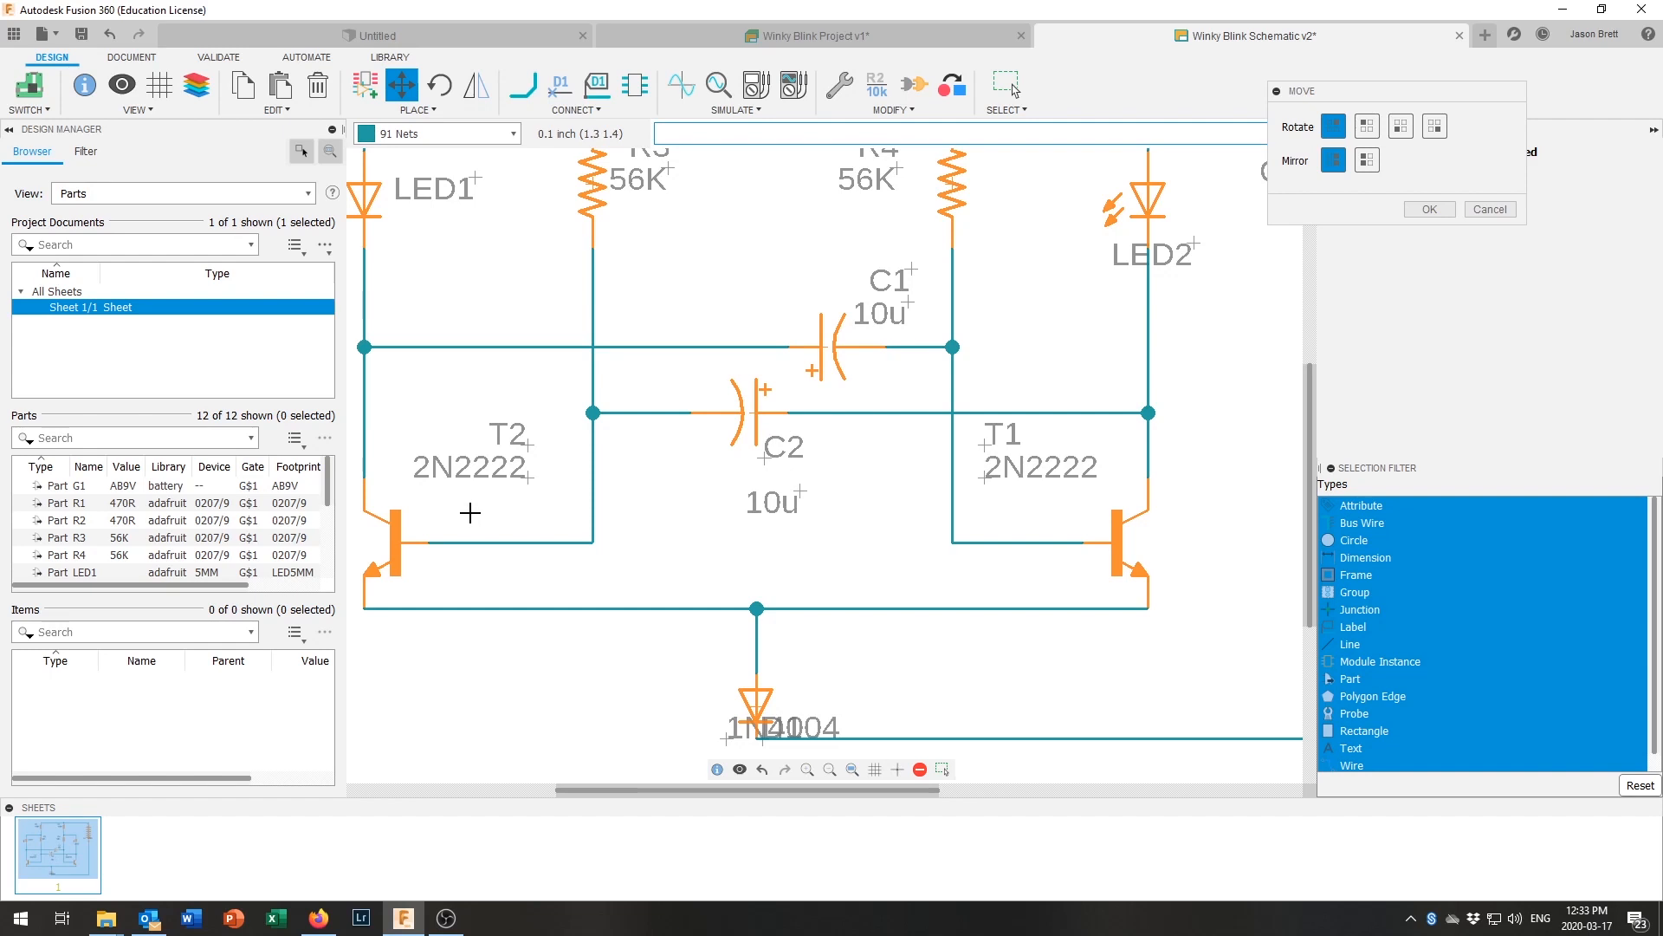
Step: Move D1's name and value labels to the right of the diode, with the name stacked above the value
scroll(786, 678, "down", 2)
scroll(782, 678, "up", 5)
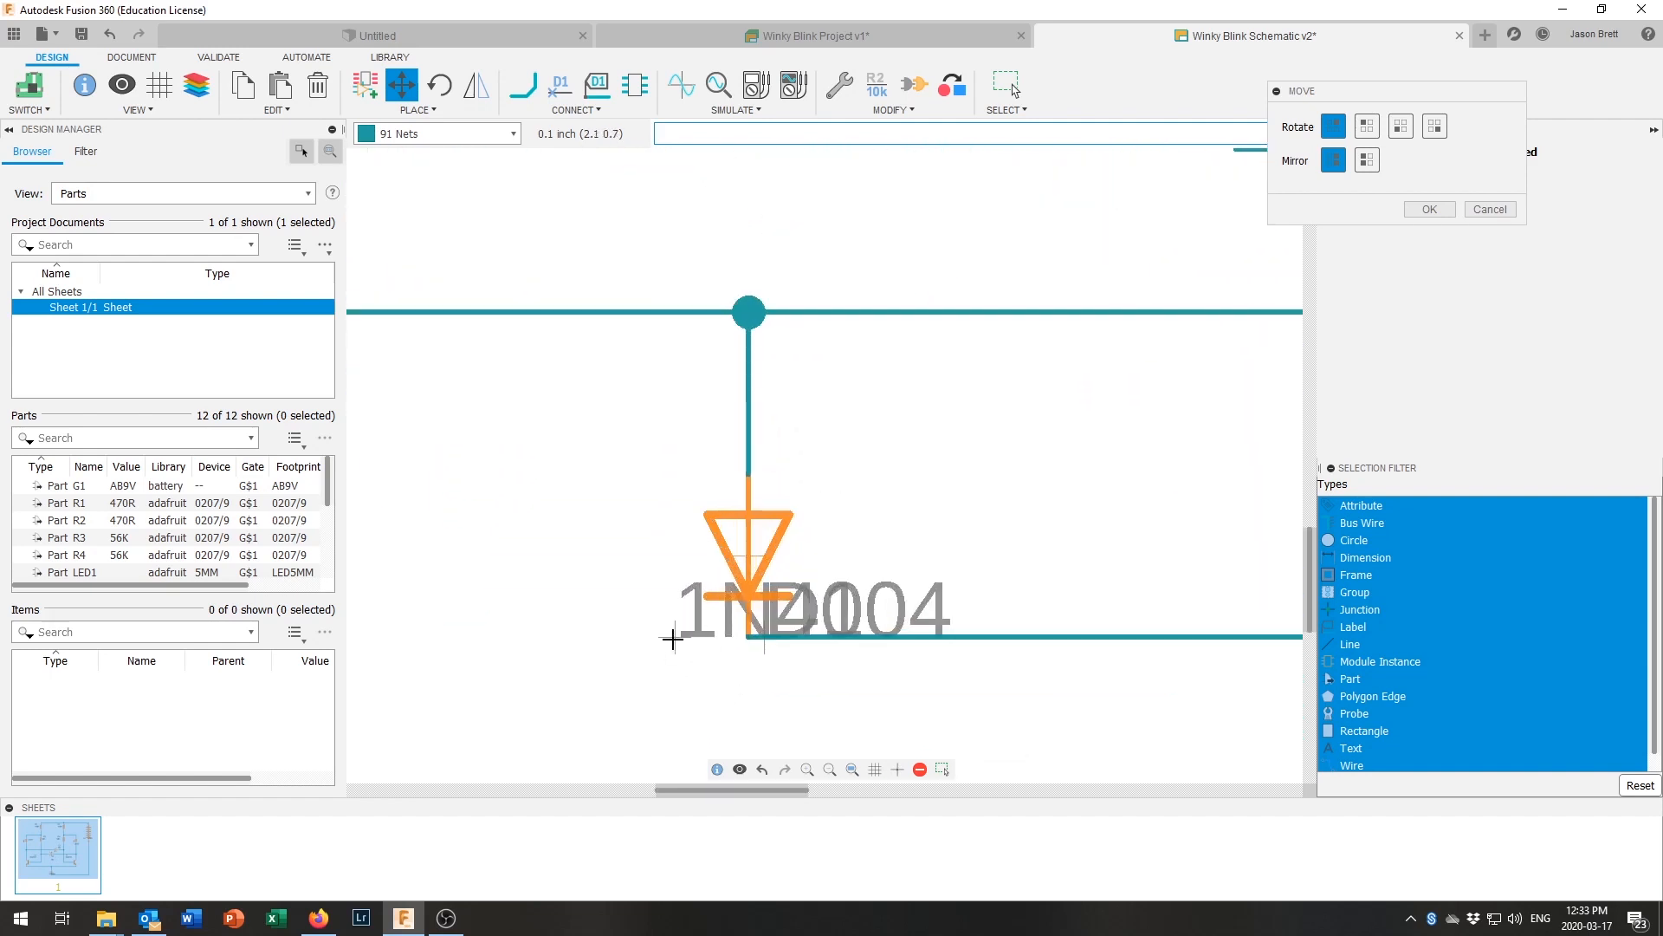
left_click(674, 639)
left_click(853, 538)
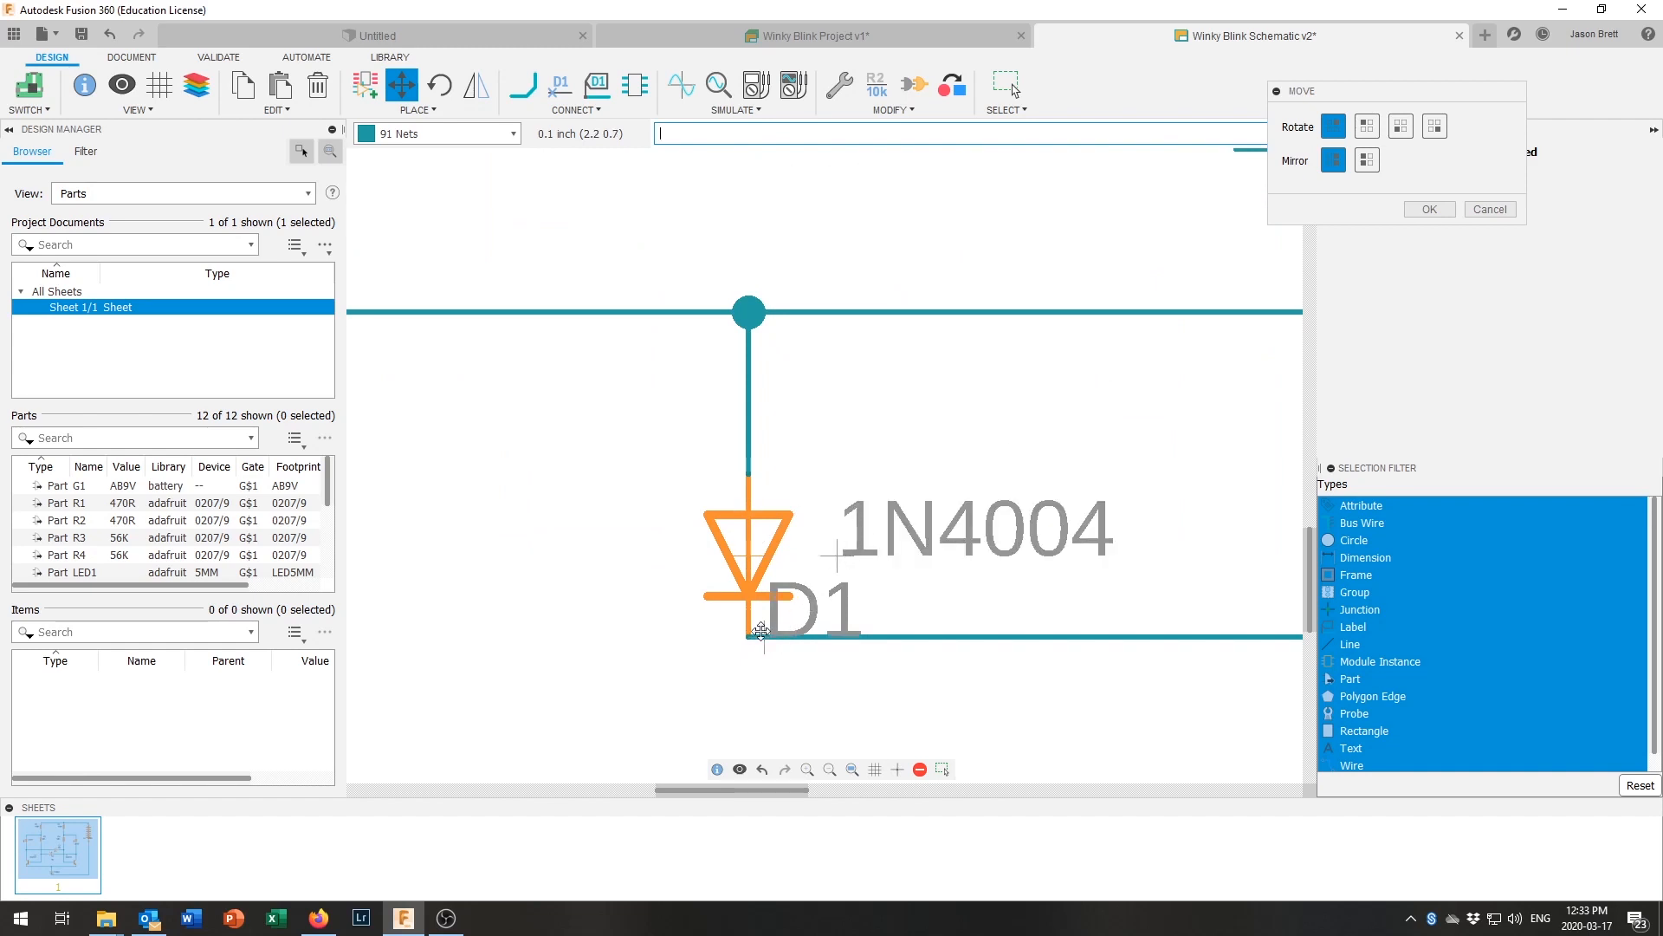
left_click(785, 606)
left_click(855, 476)
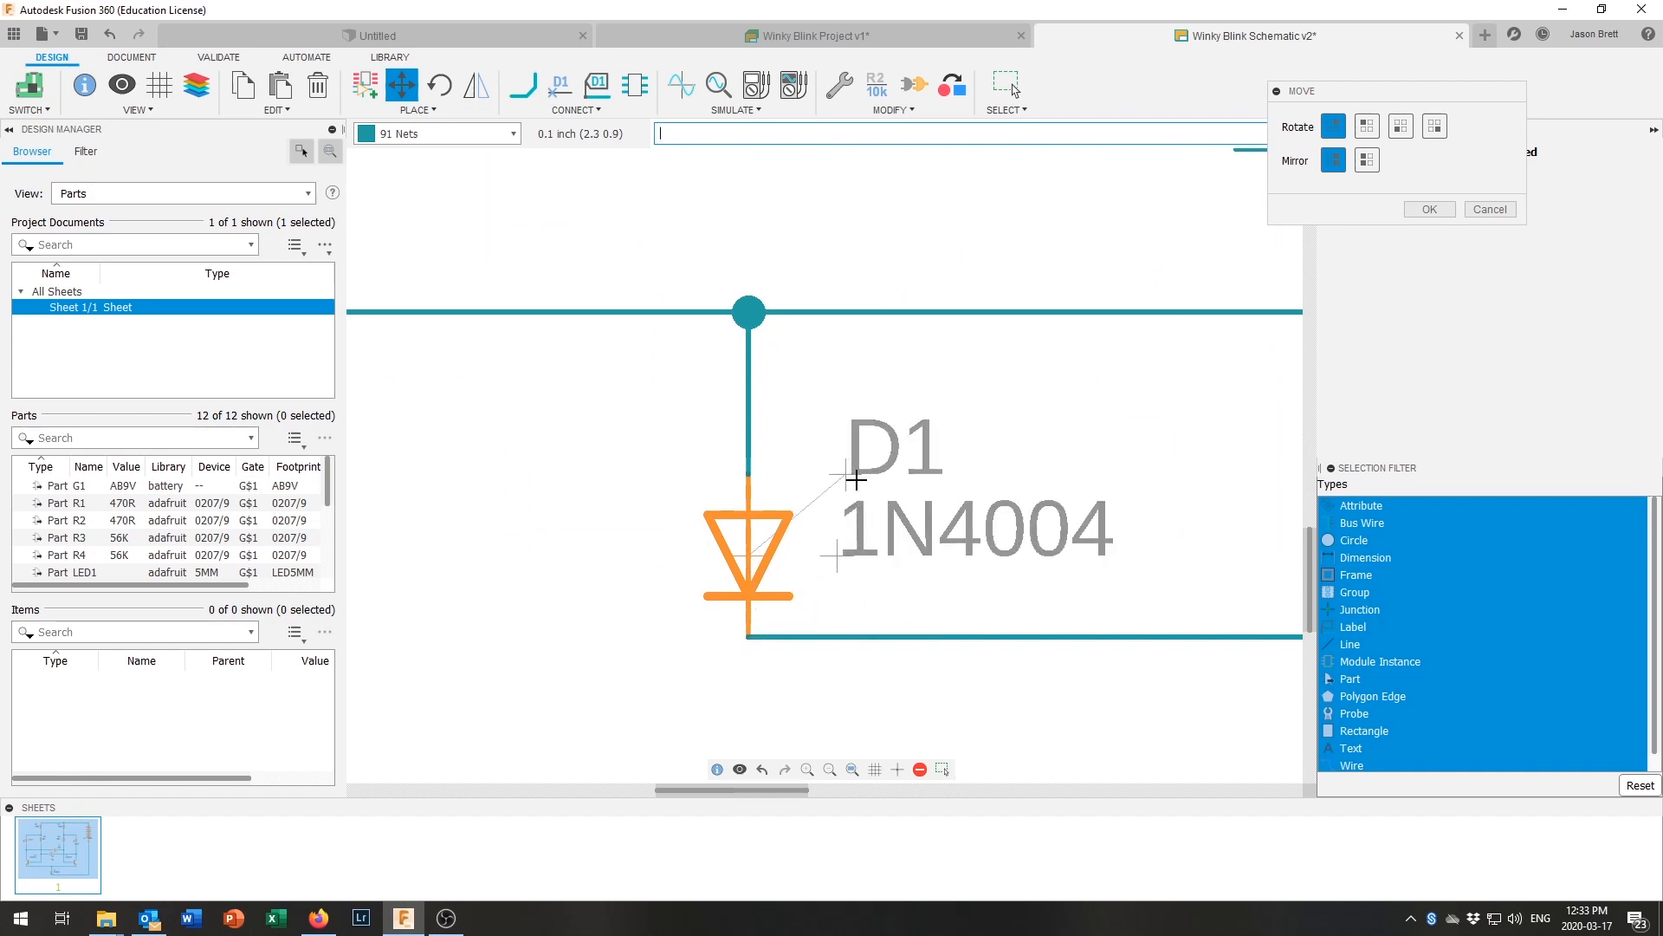
Step: Move G1's name and value labels to the right of the battery, with the name stacked above the value
scroll(1000, 478, "down", 3)
scroll(1005, 472, "down", 2)
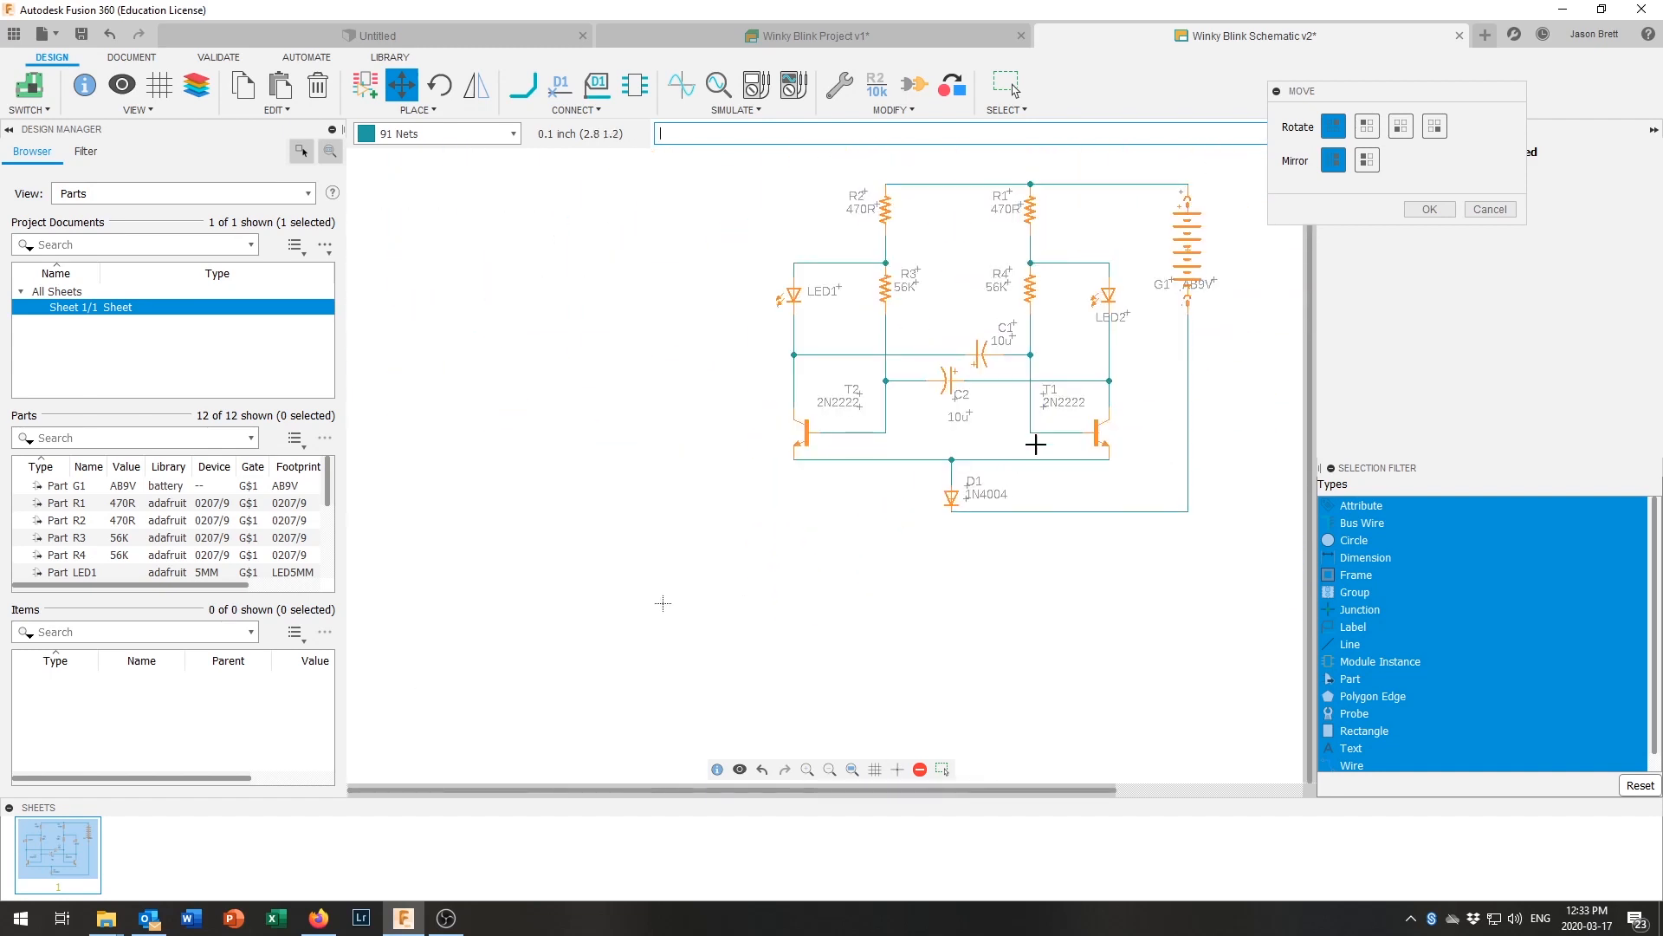
scroll(1153, 330, "down", 2)
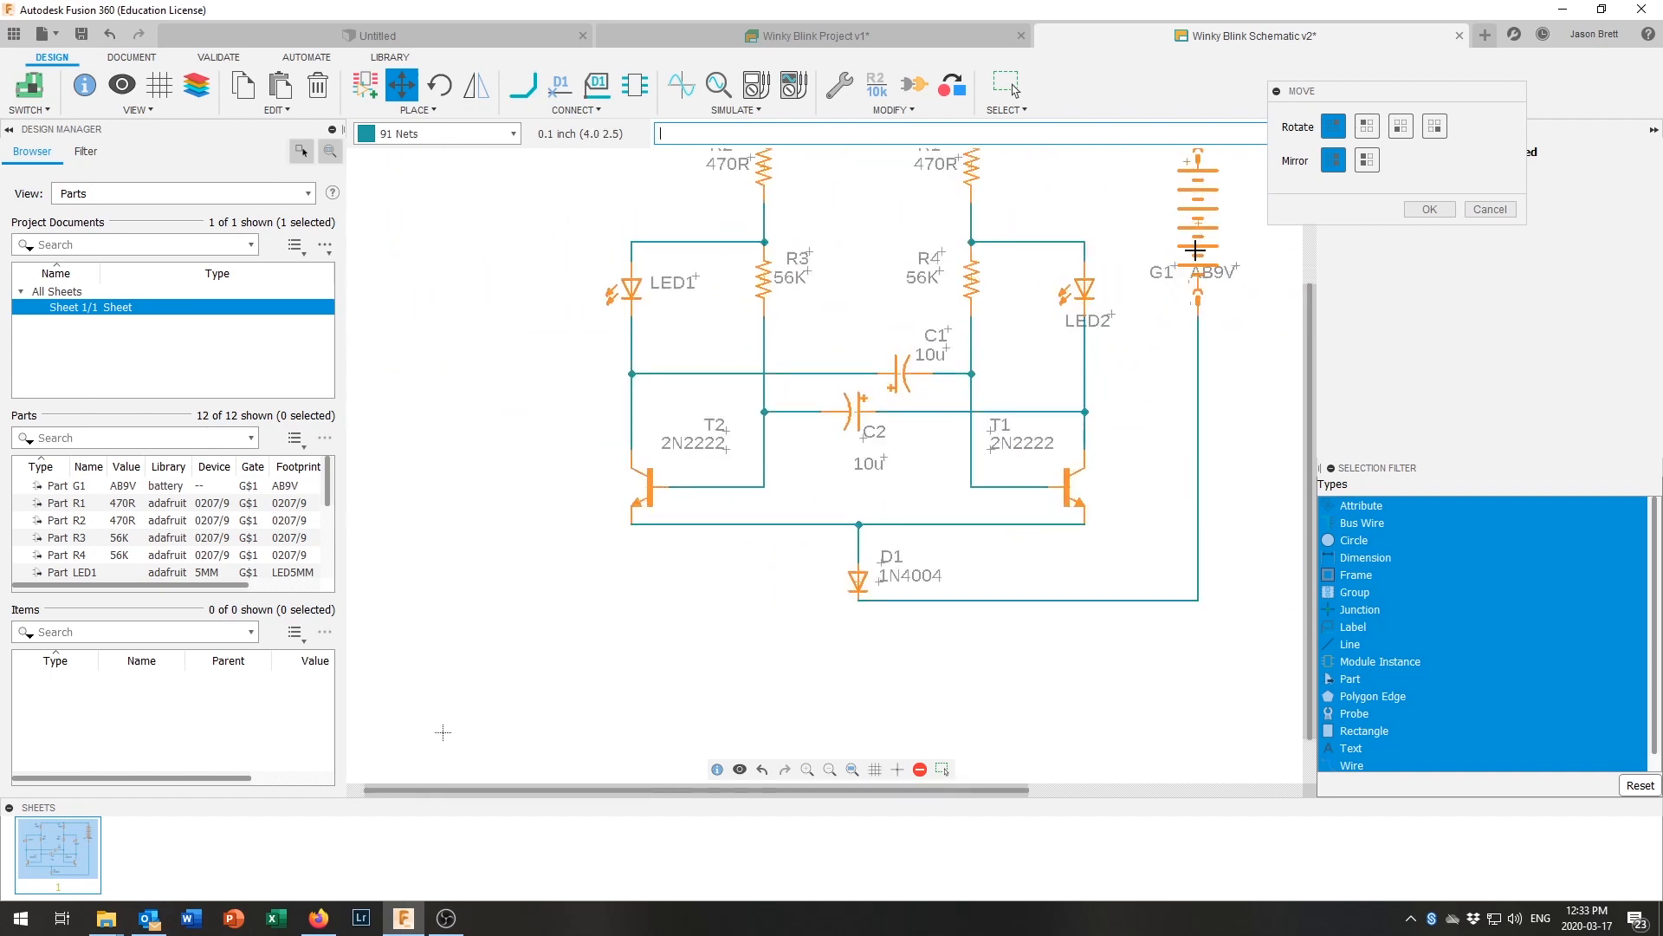
scroll(1201, 240, "up", 4)
scroll(1005, 383, "up", 1)
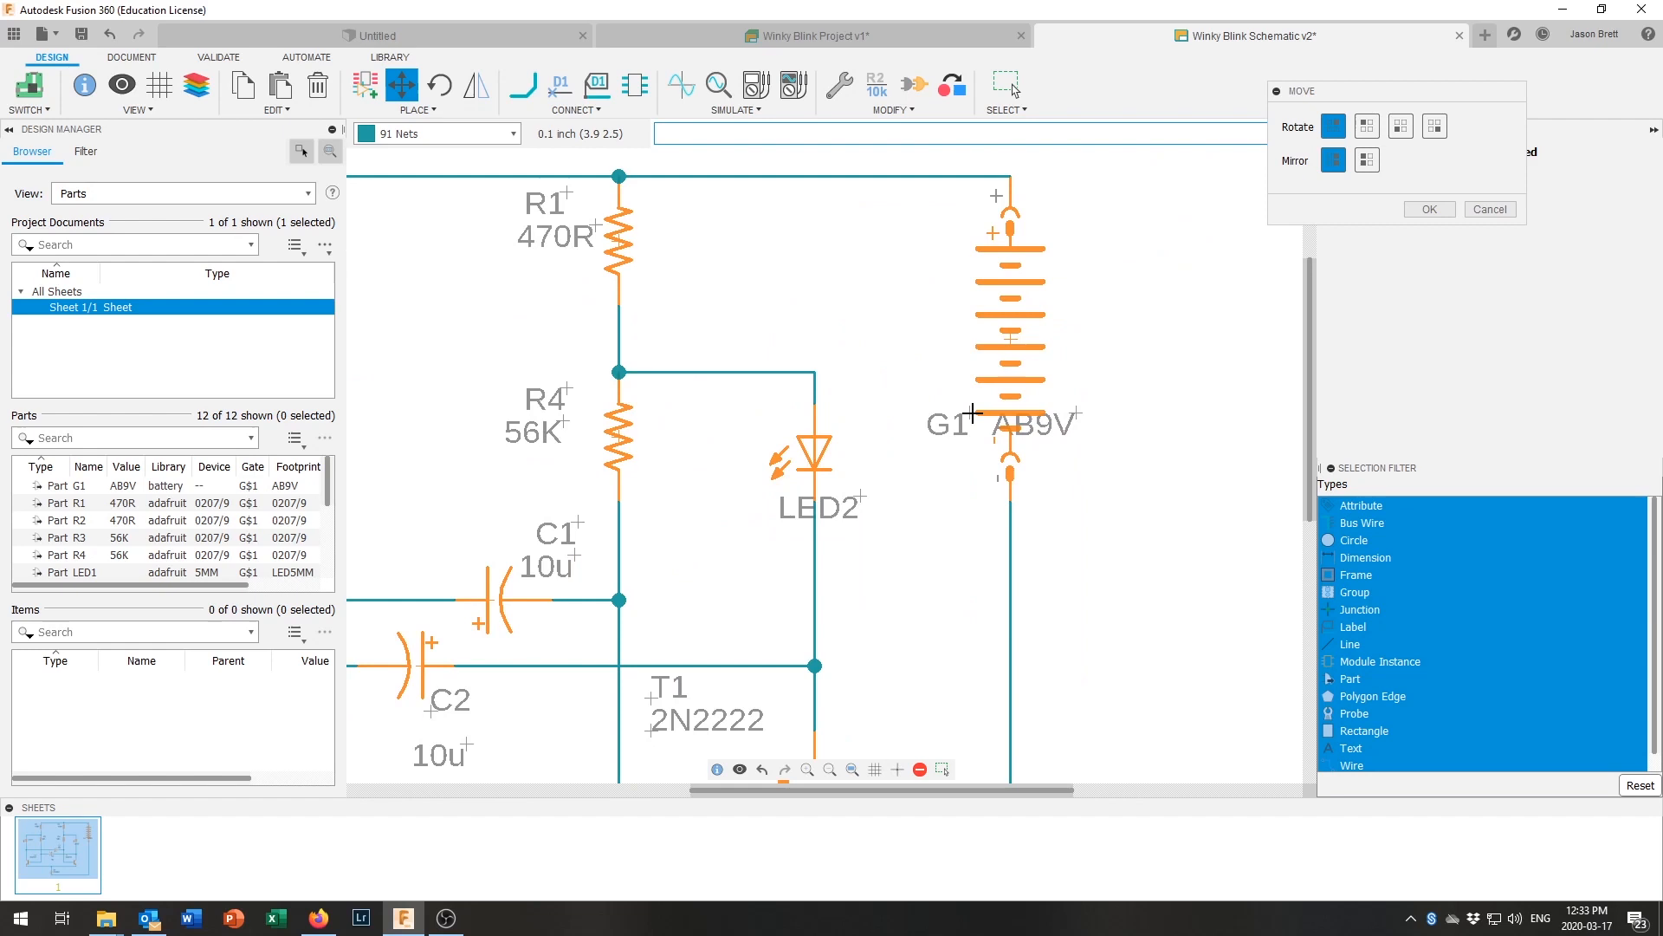
left_click(974, 416)
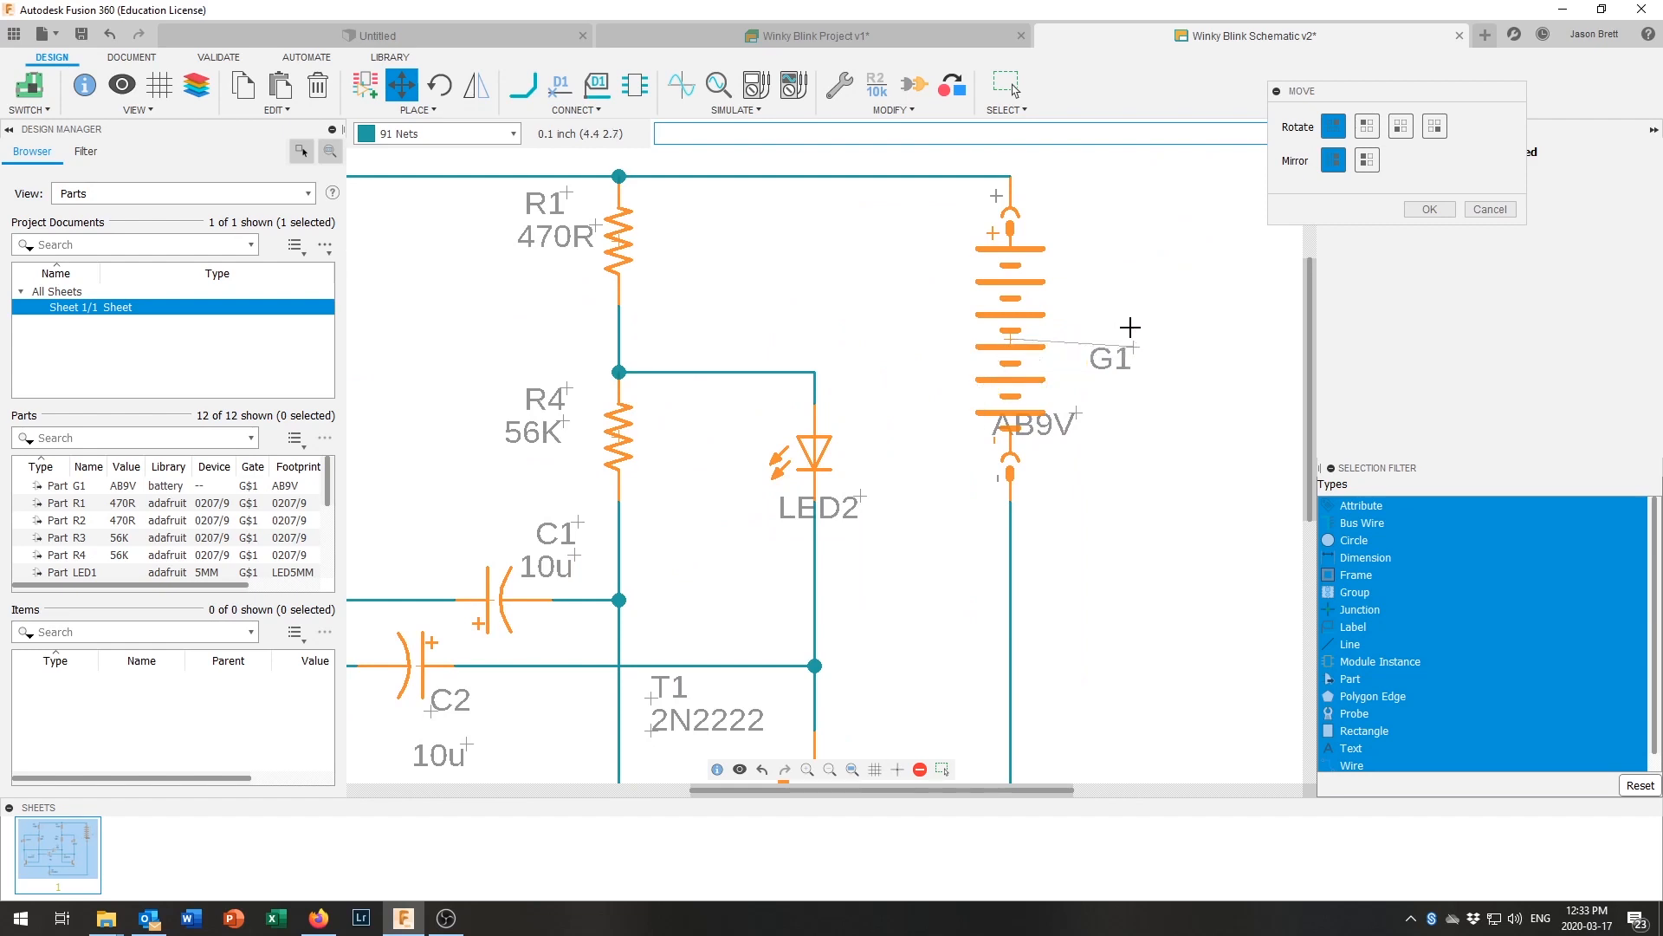
left_click(1118, 235)
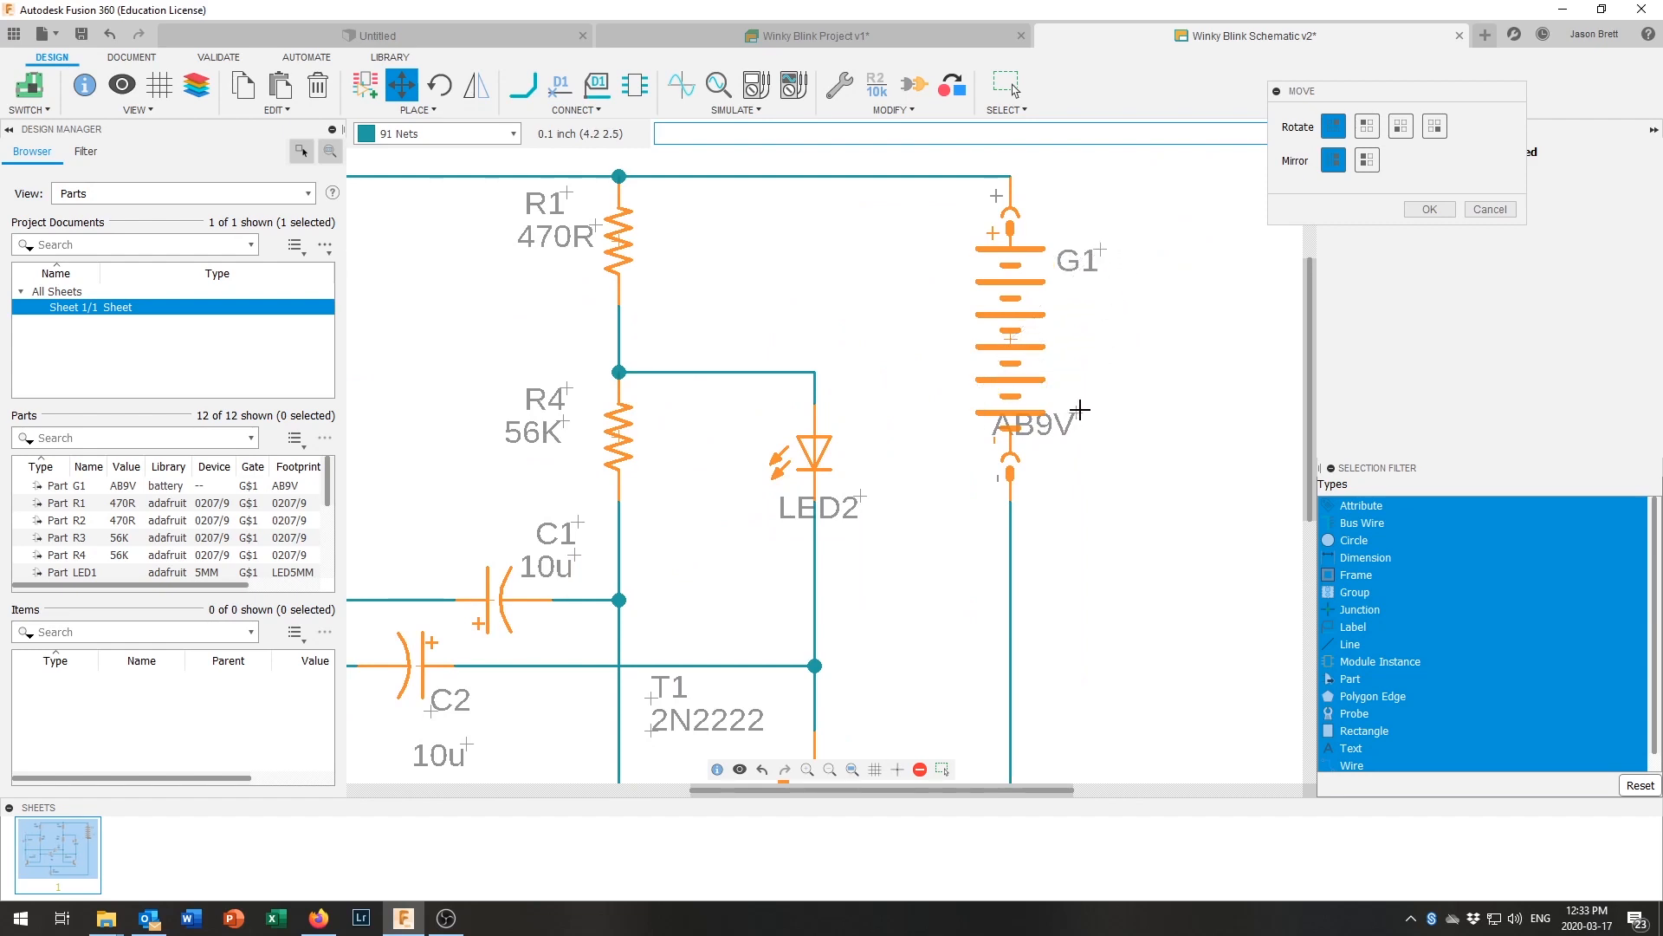
left_click(1142, 281)
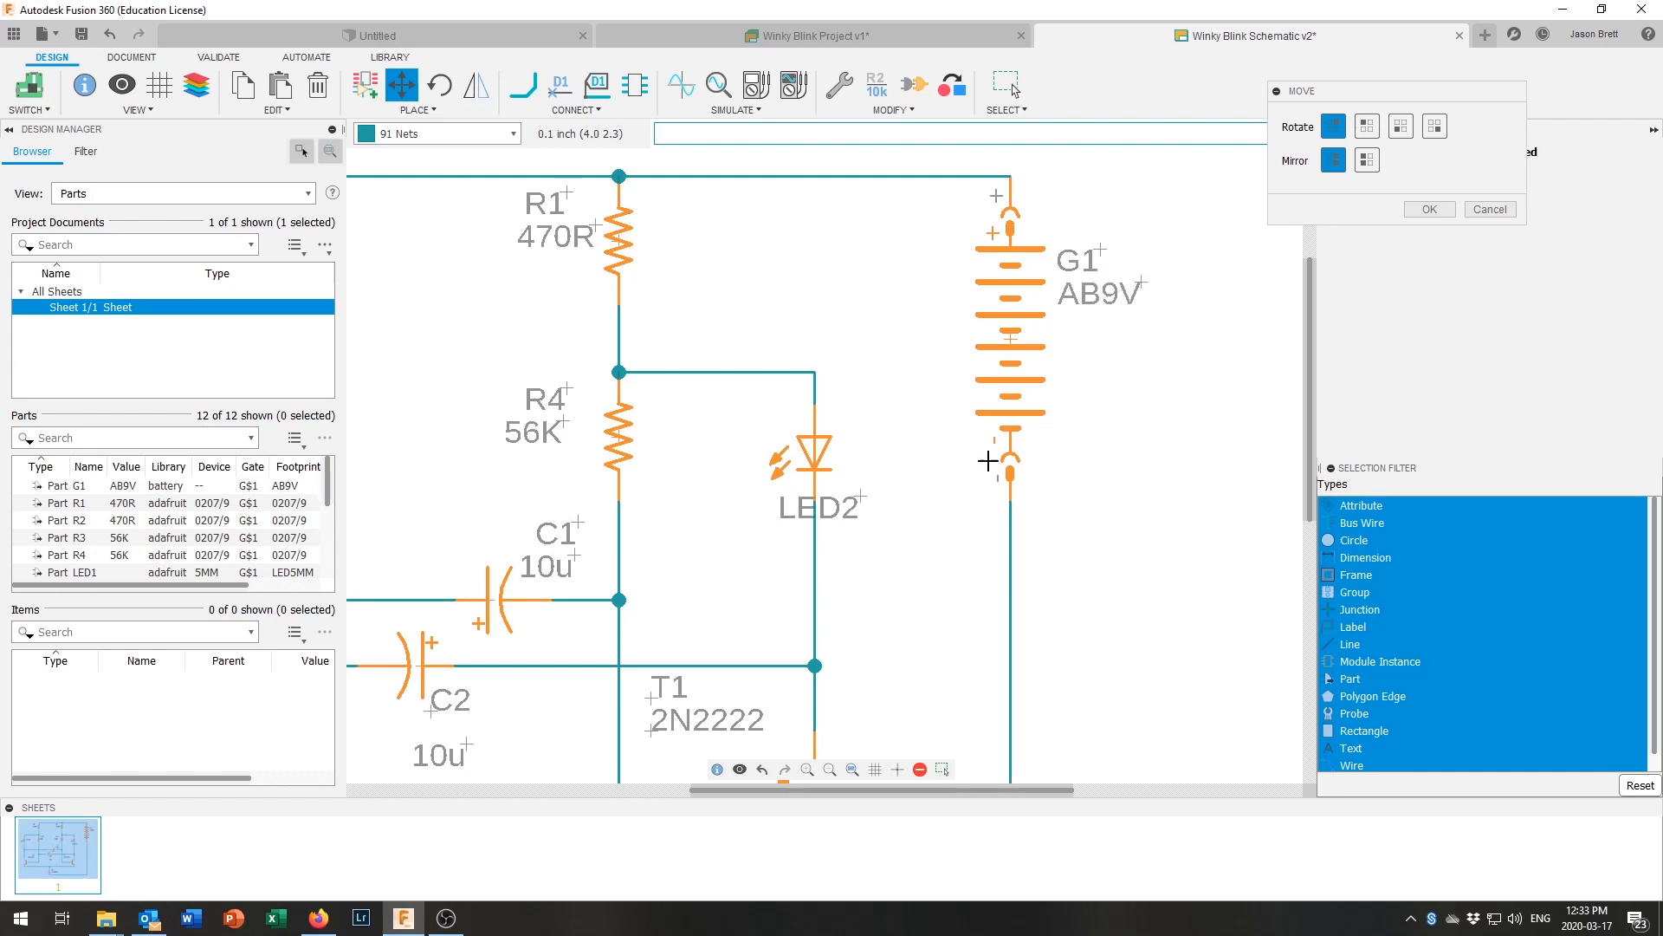
scroll(1018, 450, "down", 5)
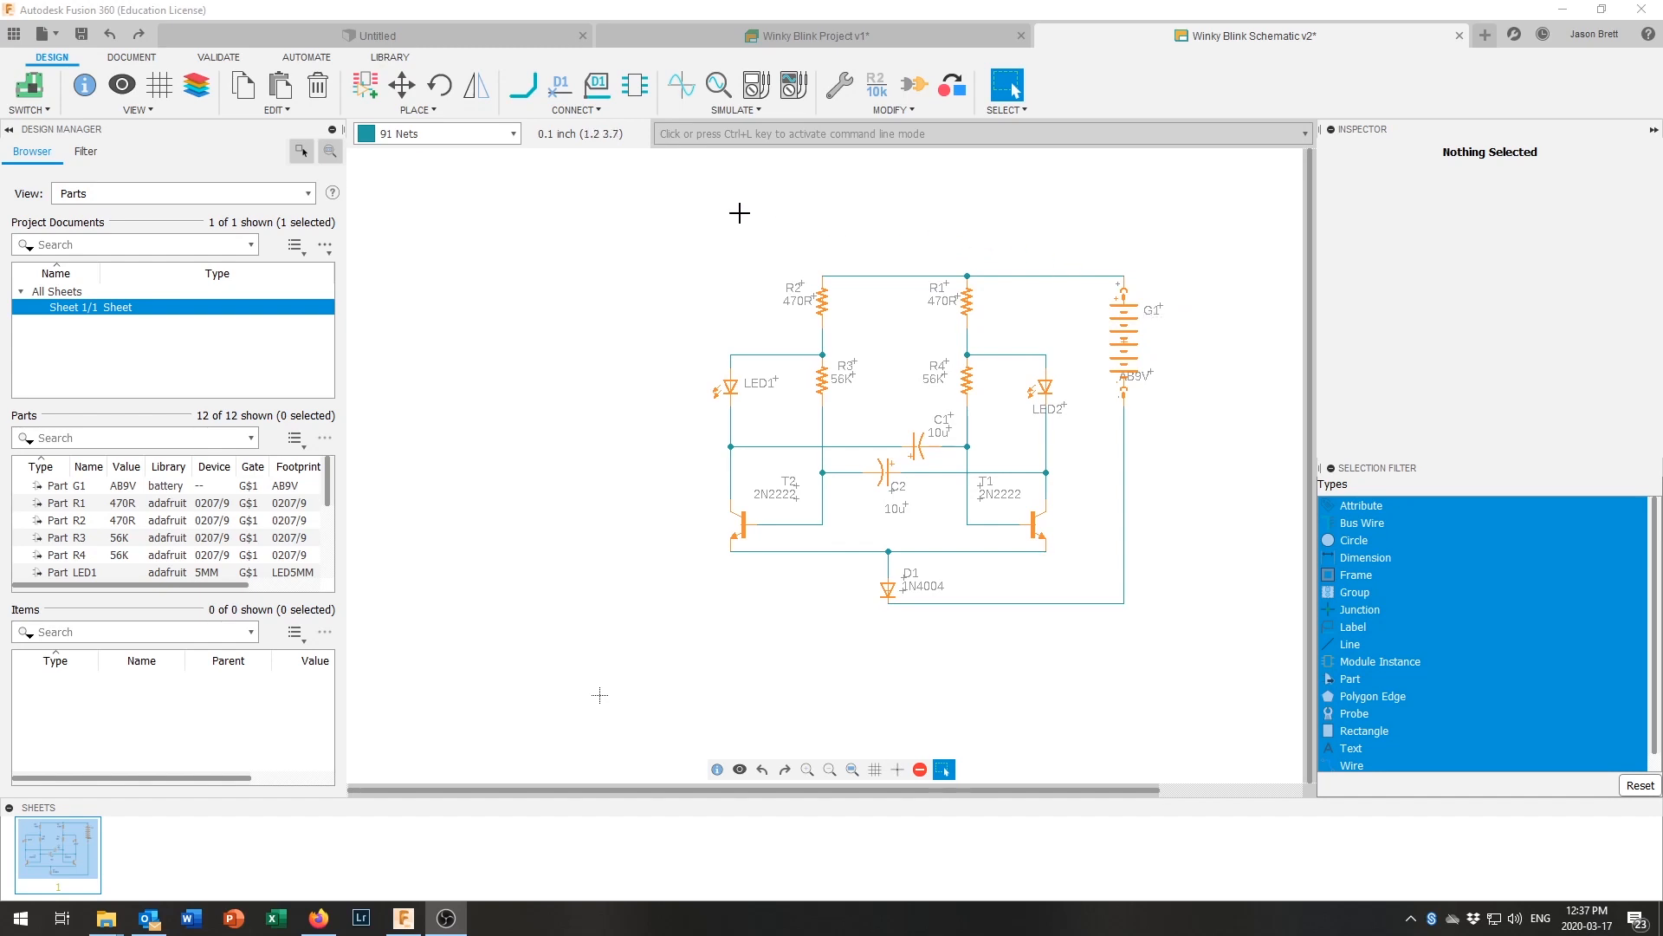
Step: Start a schematic title text reading "Winky Blink", the author's name and "March 2020" on three lines
left_click(133, 58)
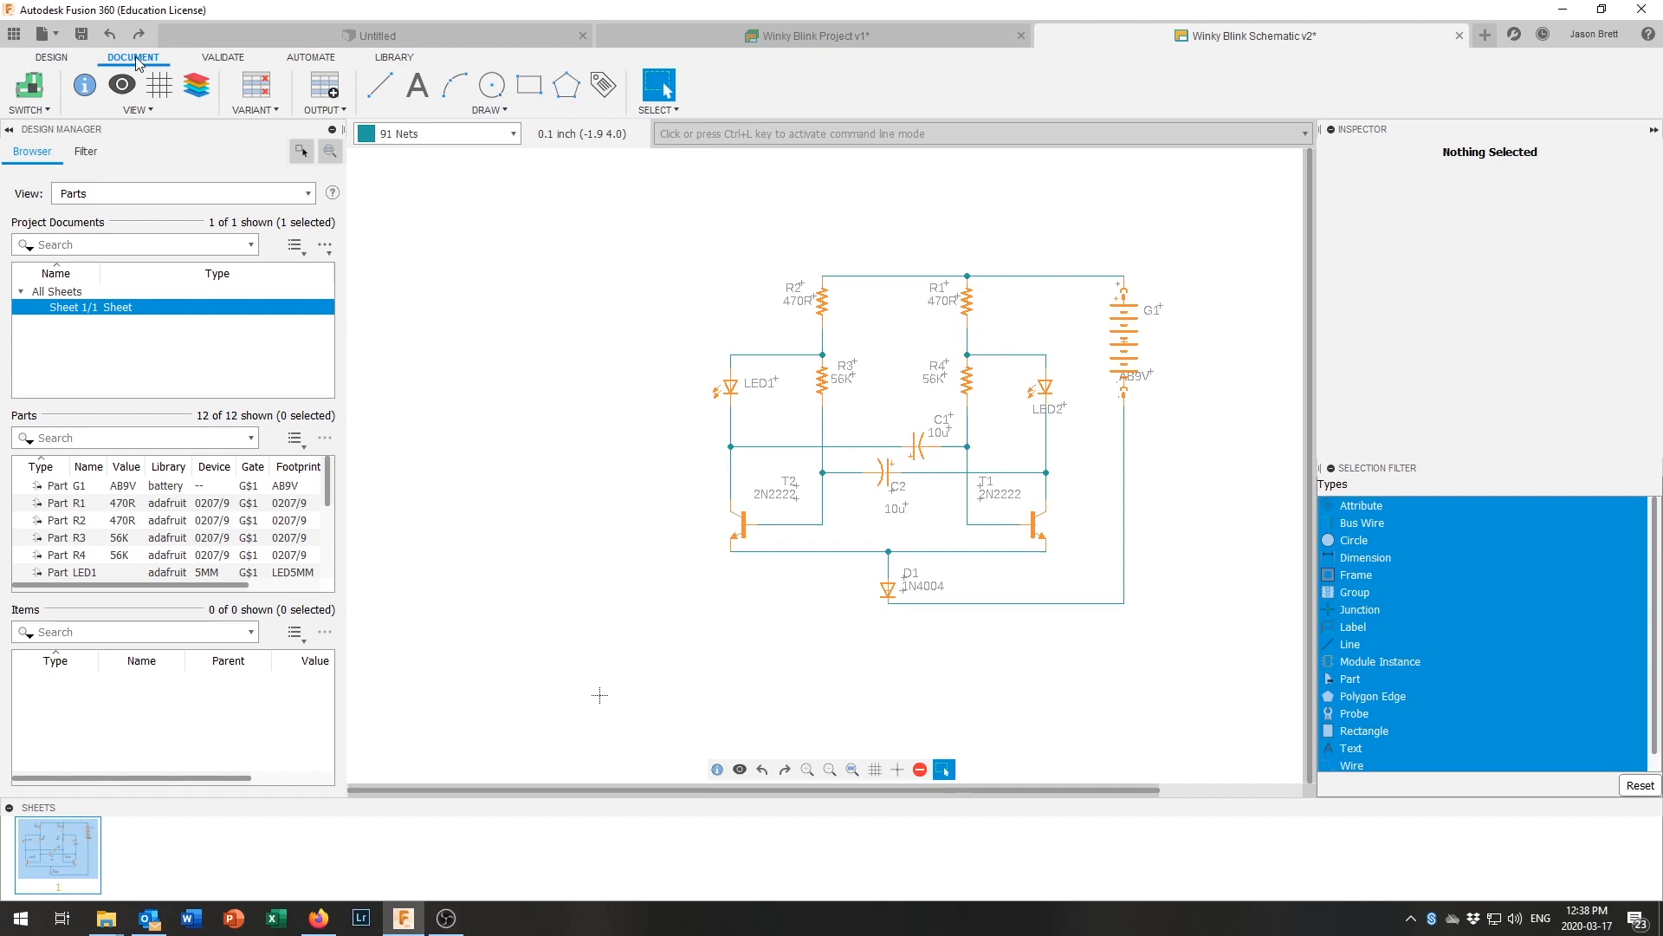
left_click(417, 87)
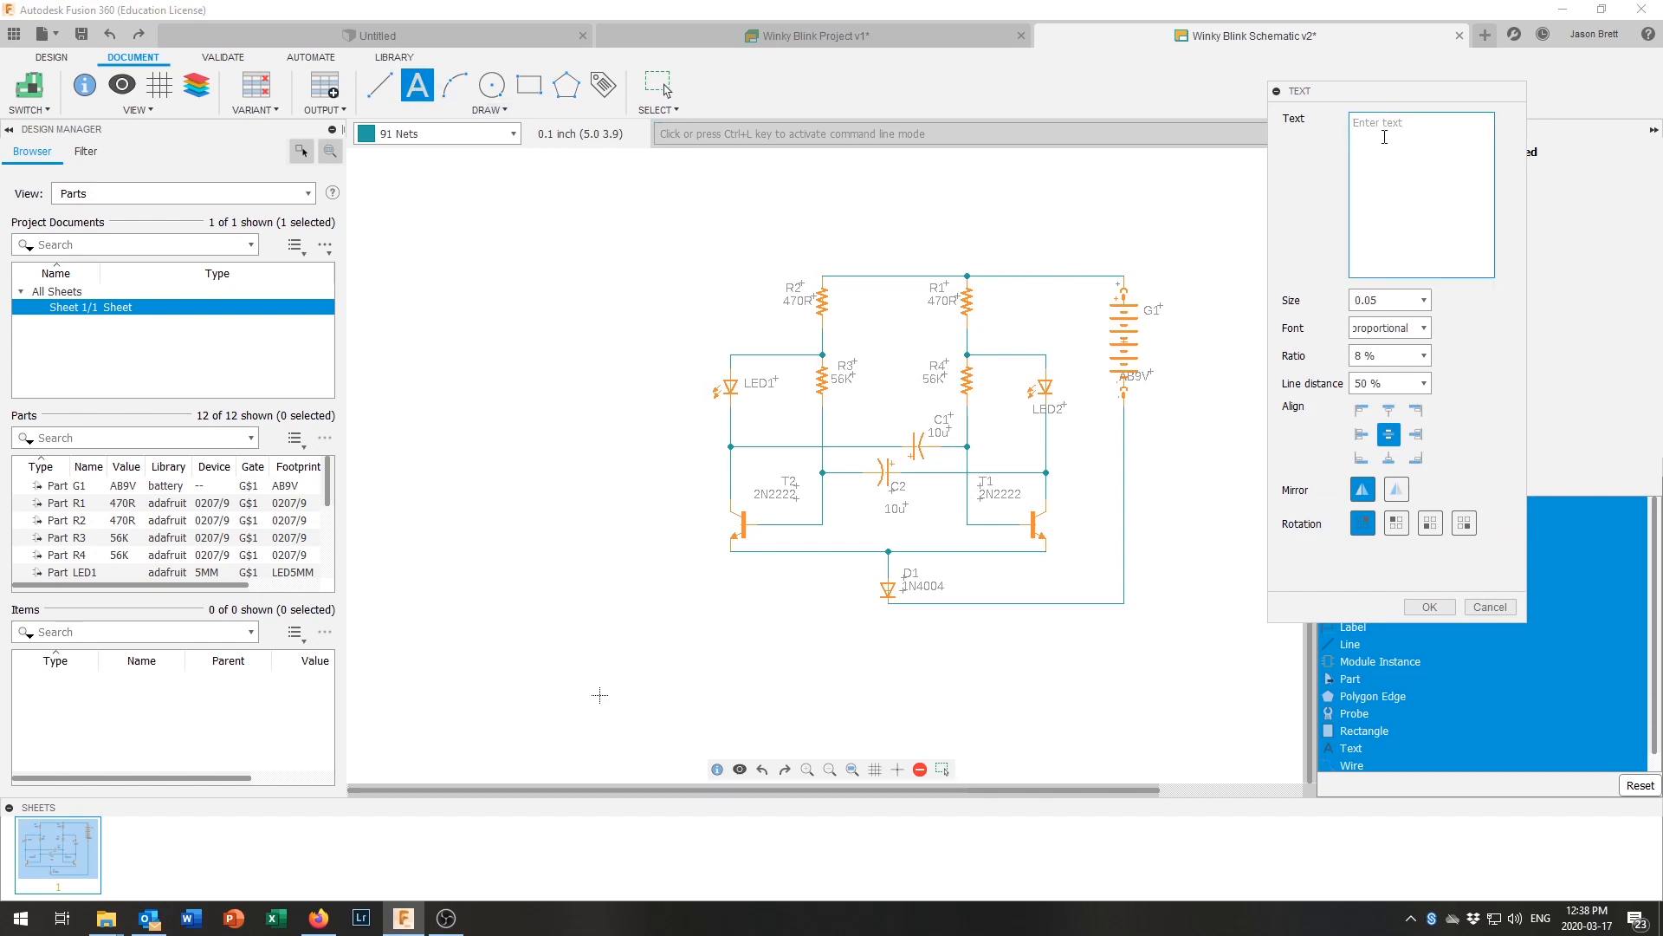
type("W")
type(".Brett")
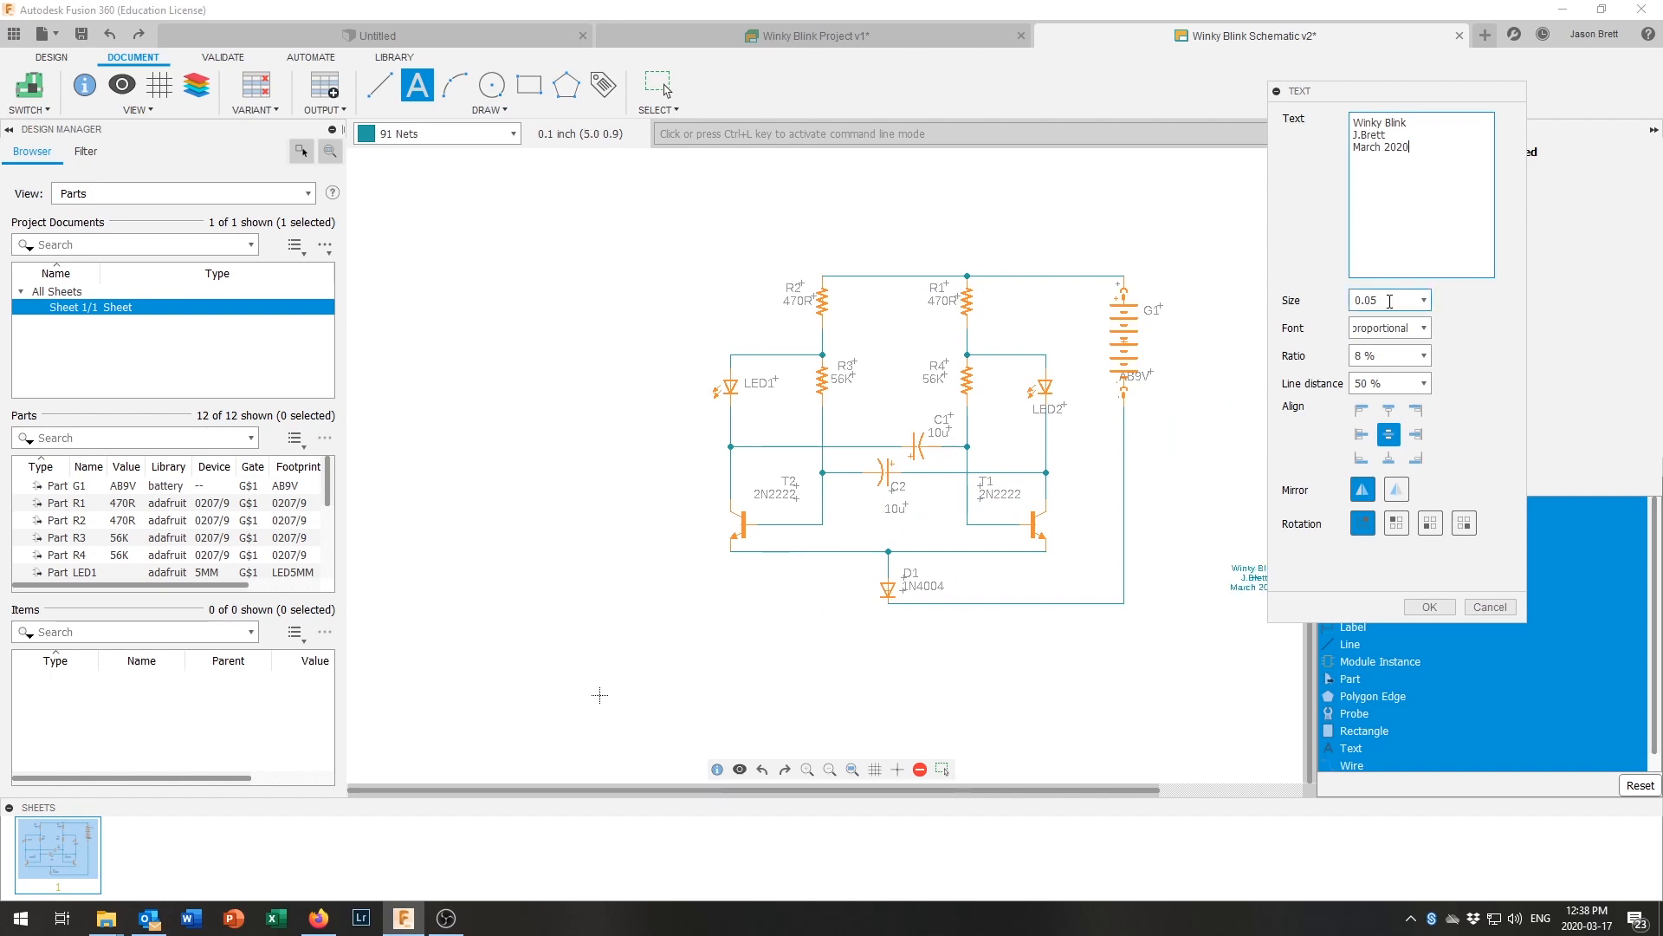
Step: Set the title text's size to 0.07
left_click(1422, 300)
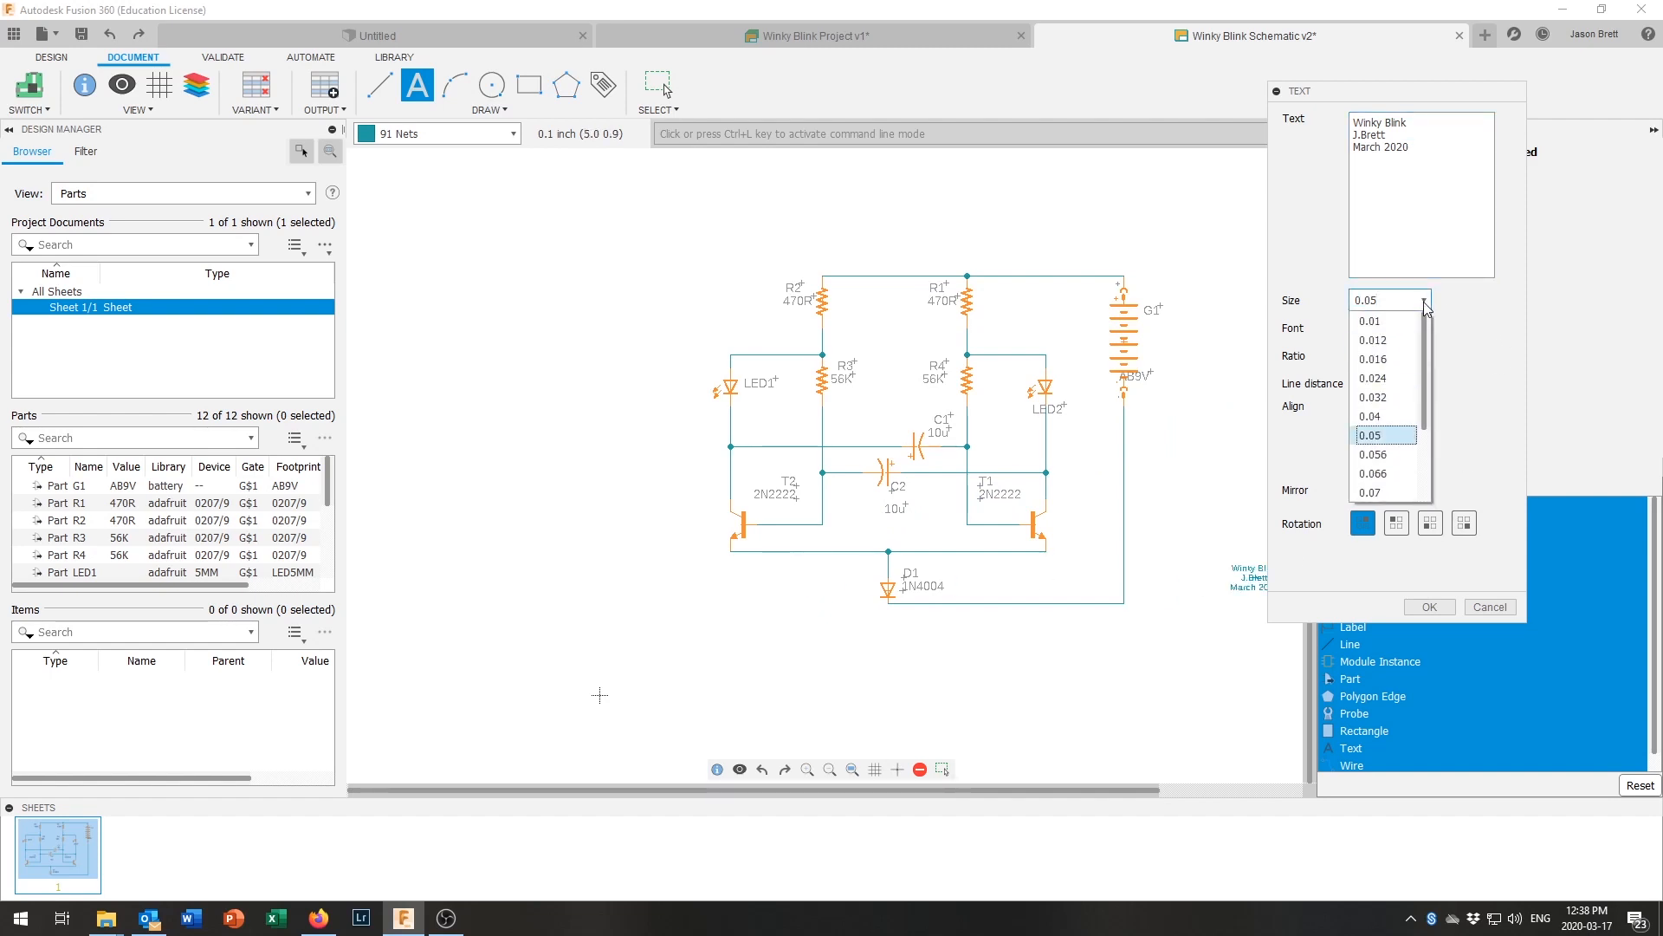
scroll(1386, 398, "down", 2)
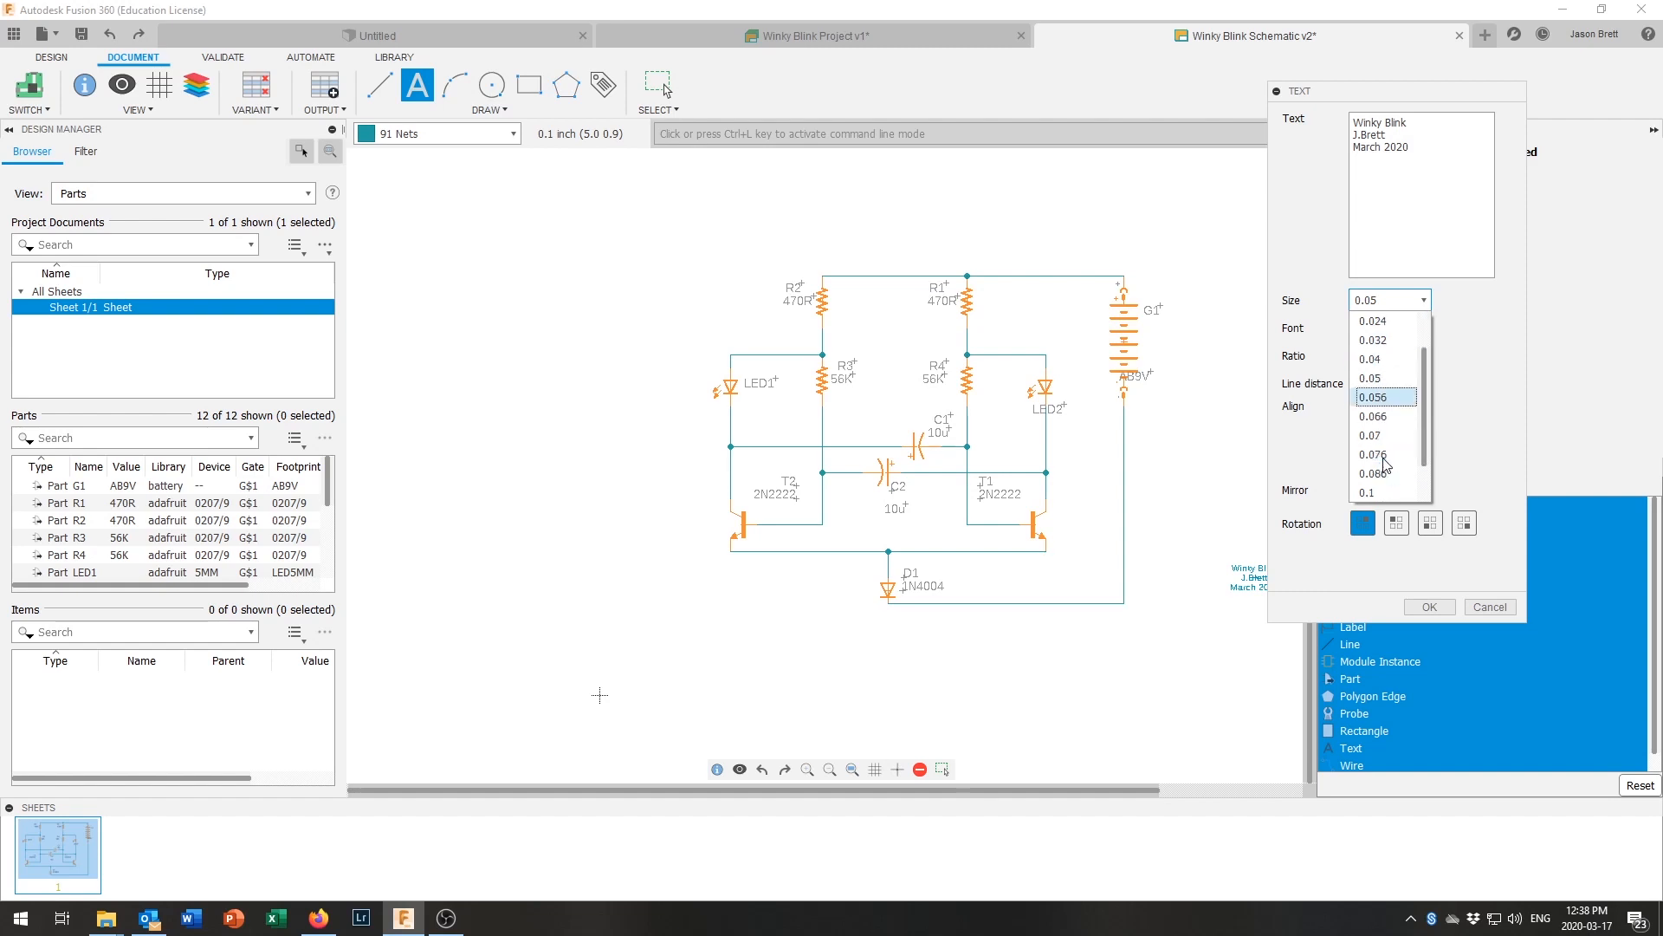
left_click(1386, 380)
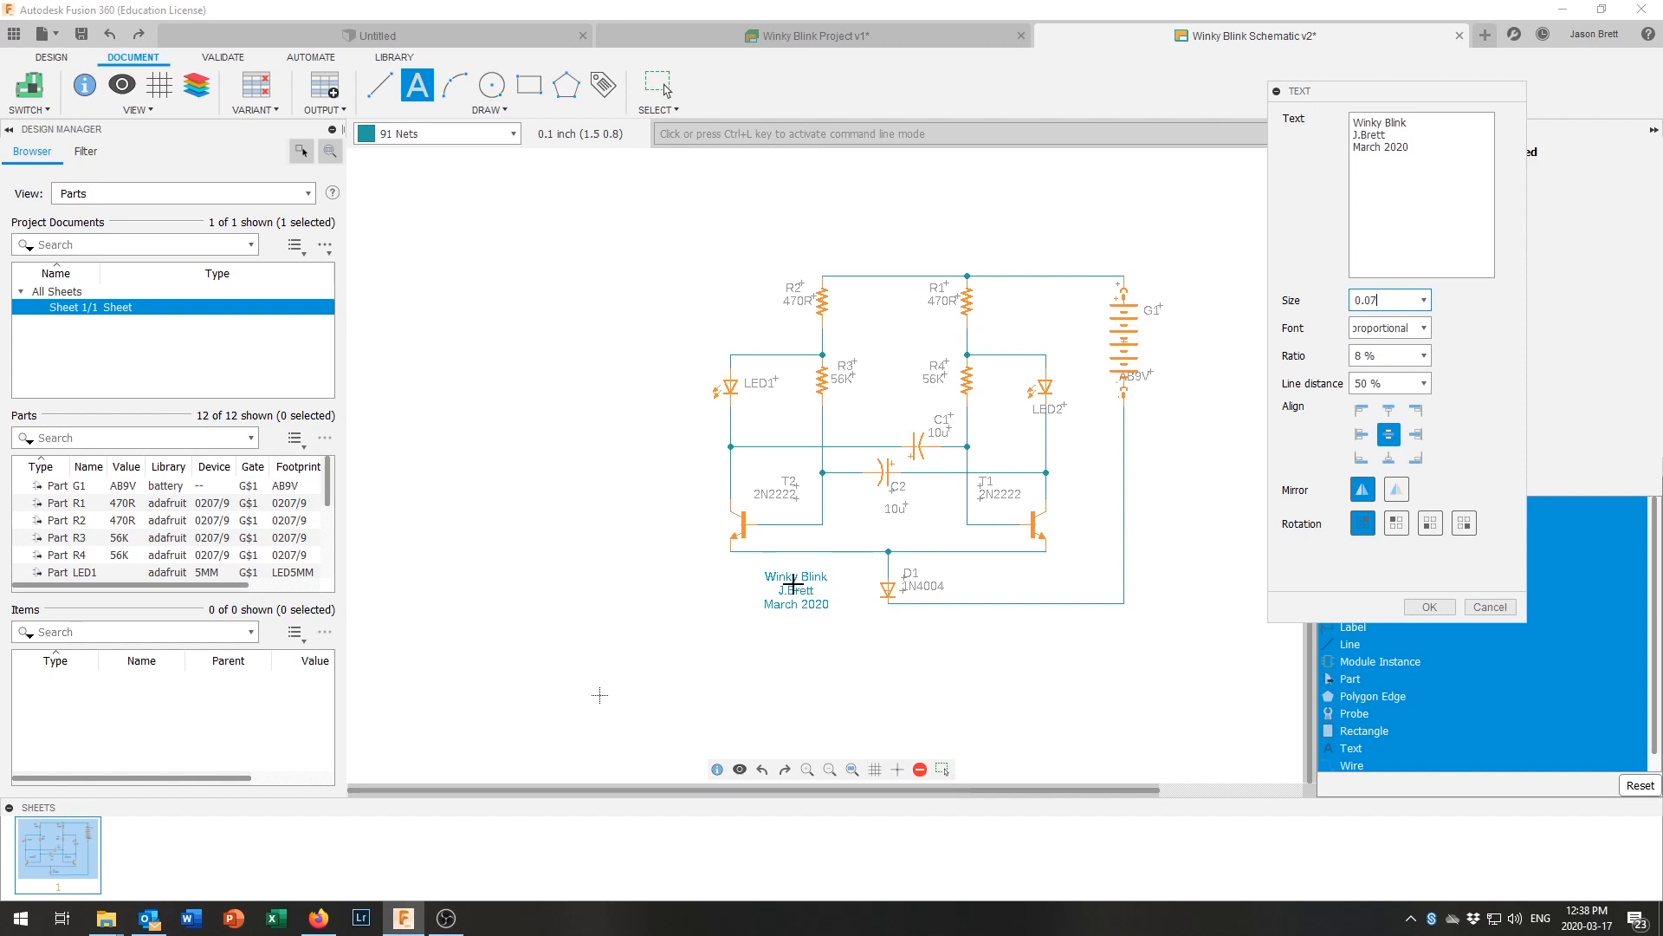
Step: Place the title text below transistor T2, to the left of diode D1, and finish the text command
left_click(793, 585)
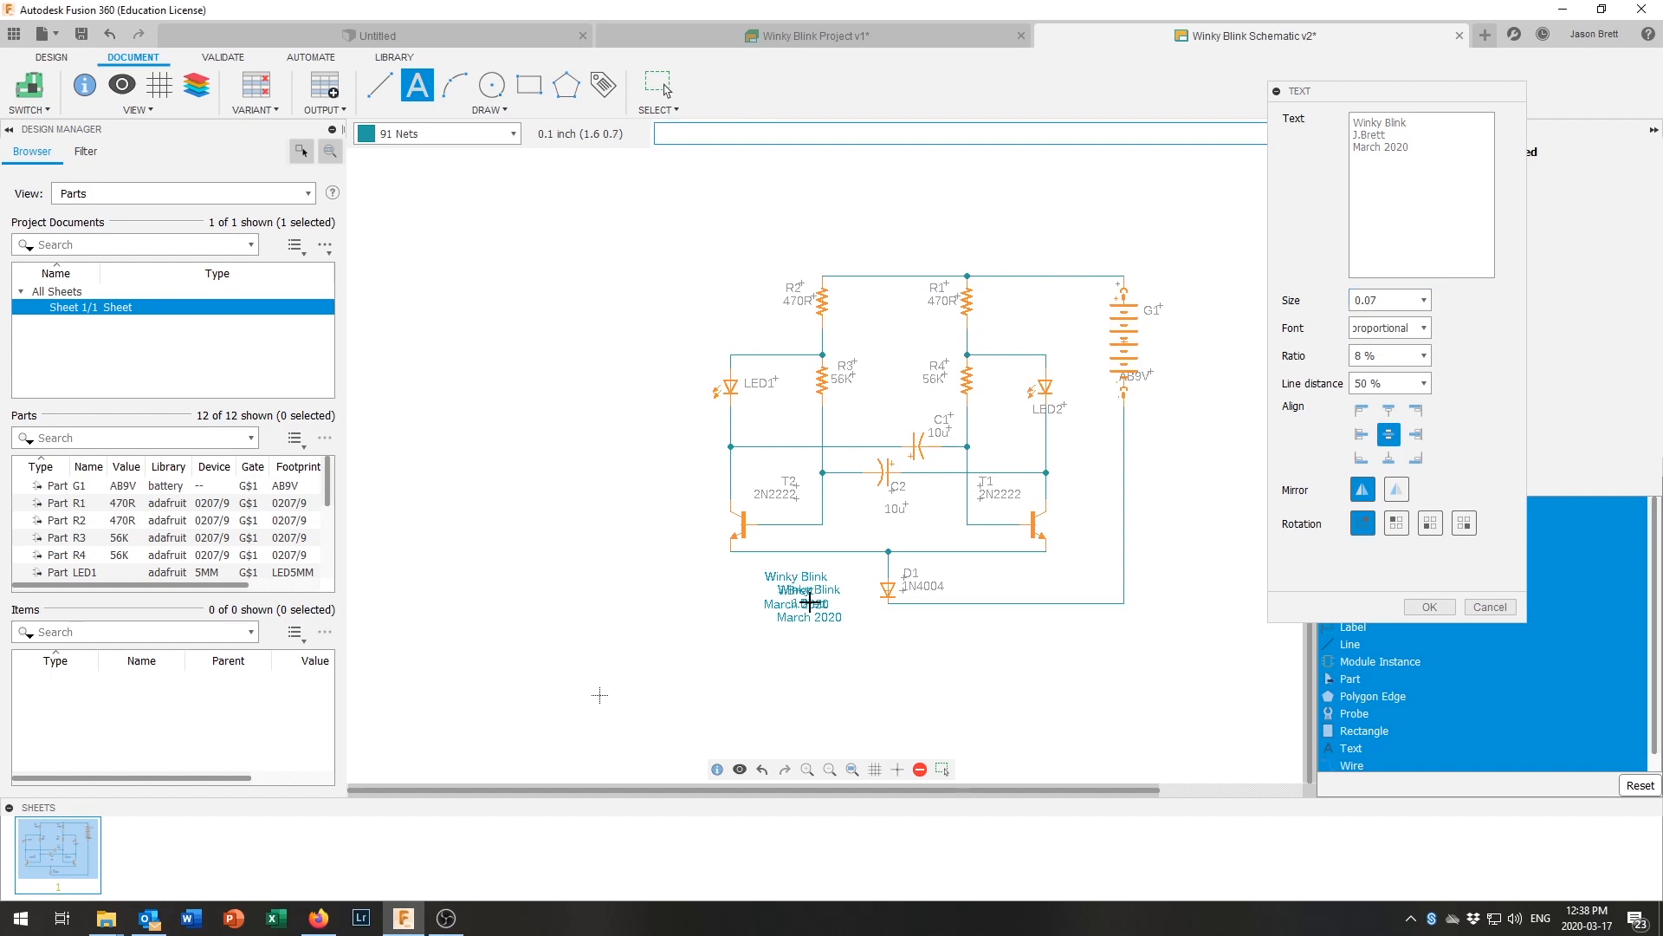
left_click(1430, 608)
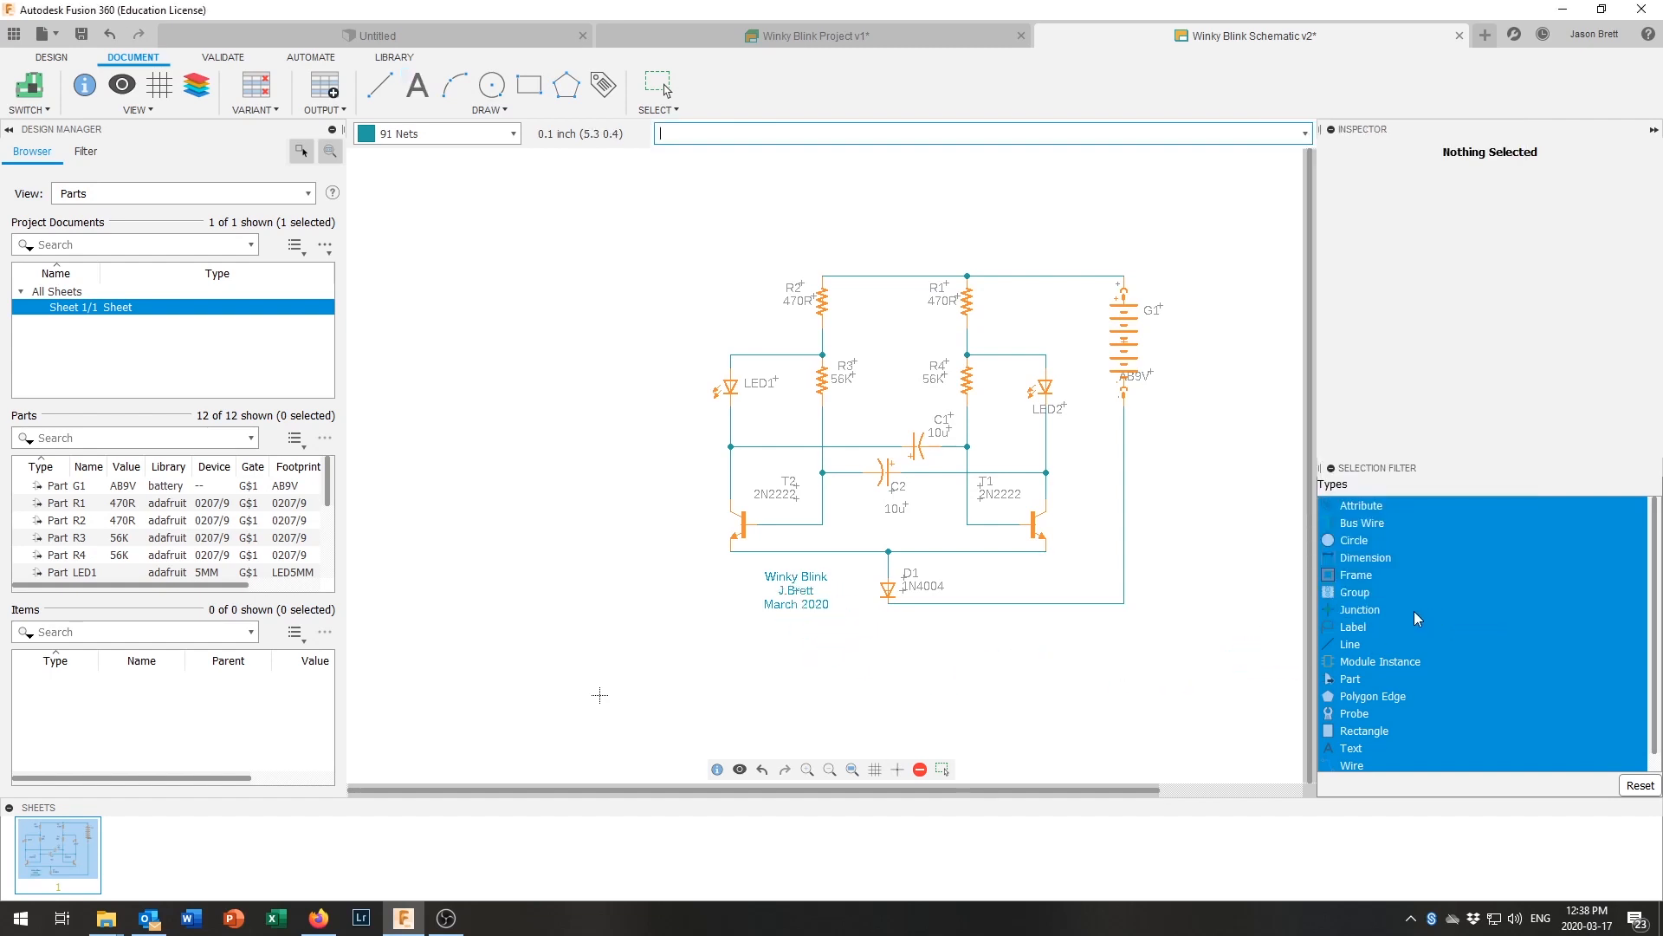
scroll(1011, 593, "down", 1)
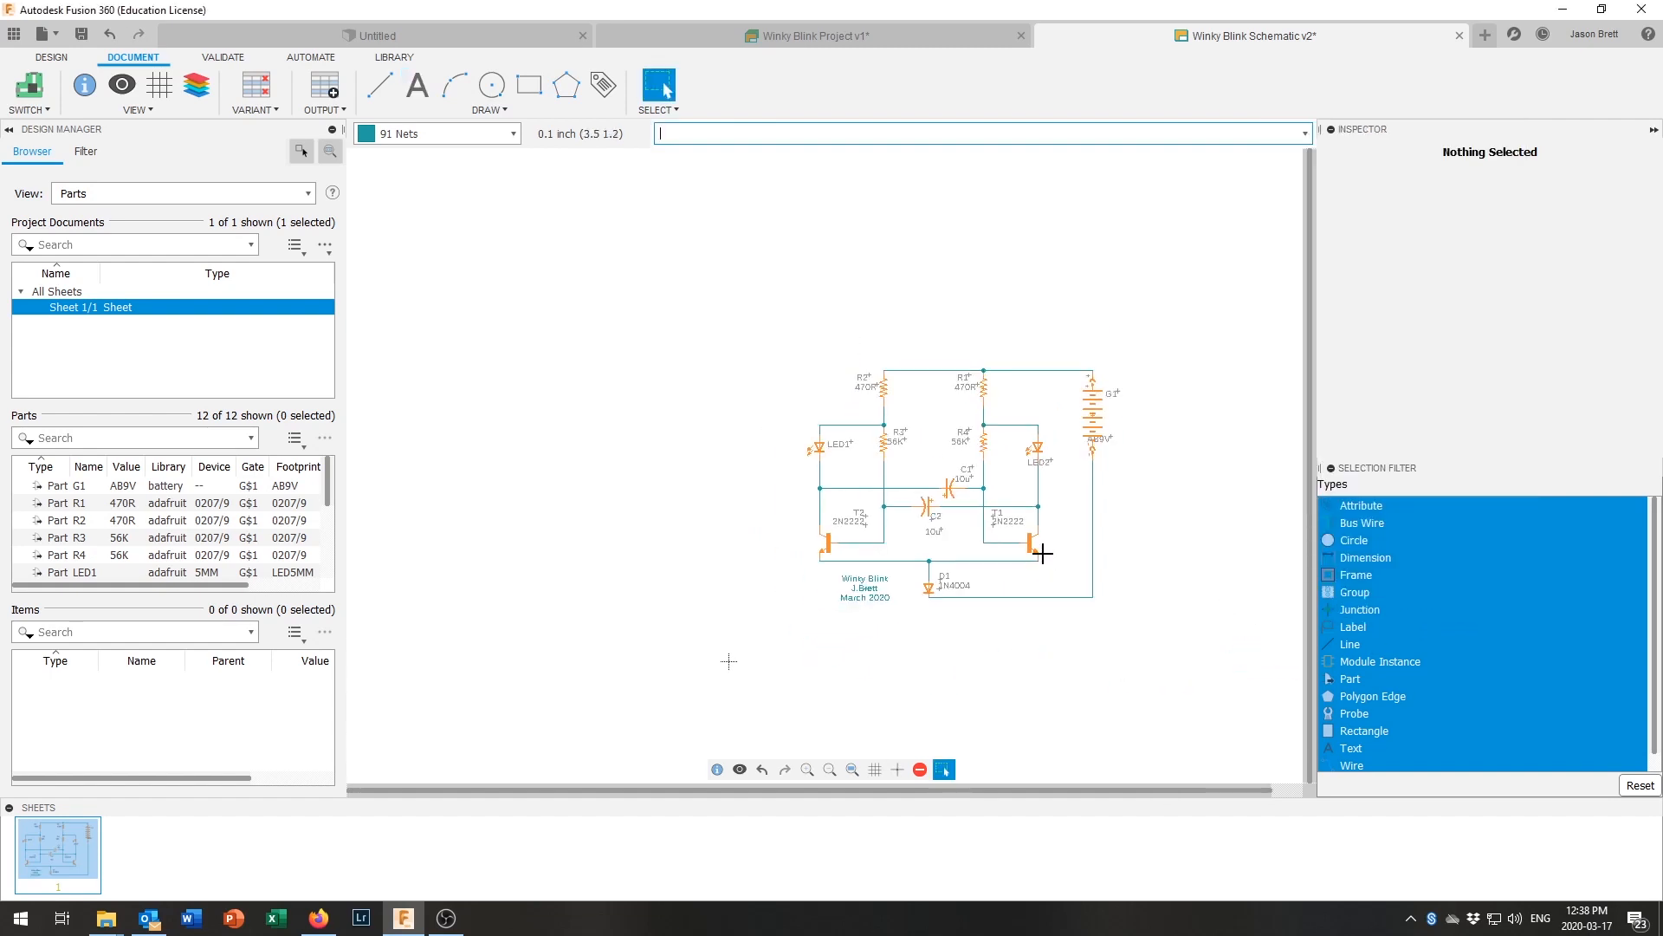
scroll(1044, 553, "up", 2)
scroll(1046, 550, "down", 1)
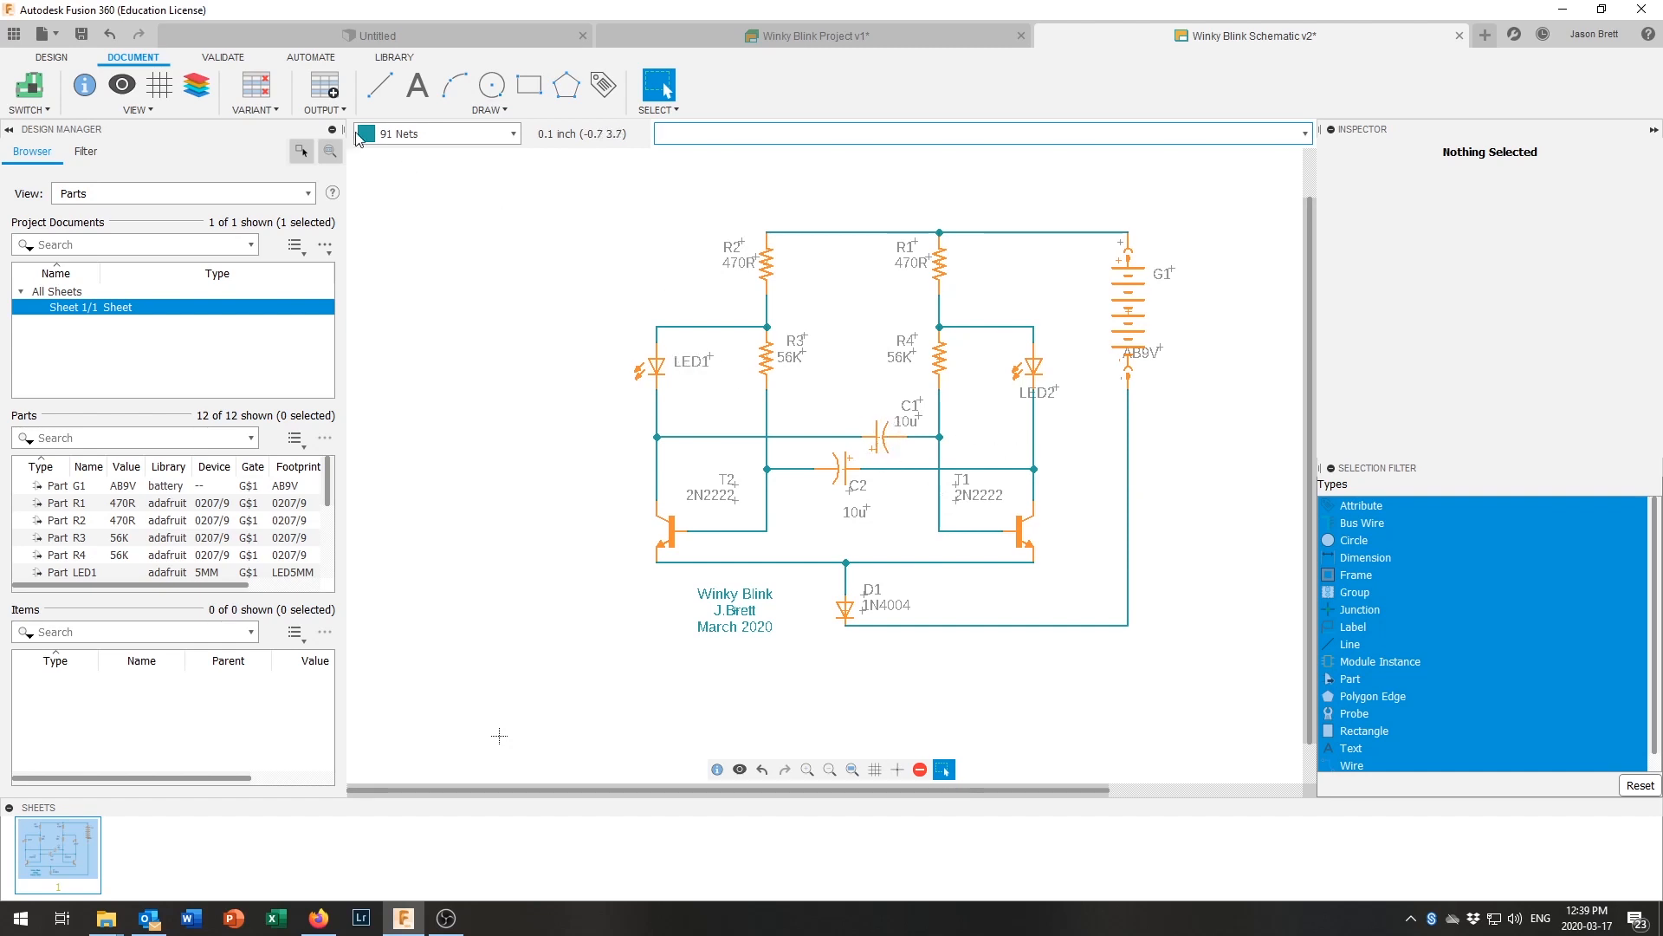
Step: Save the schematic as a new version with the description "User Saved"
left_click(43, 35)
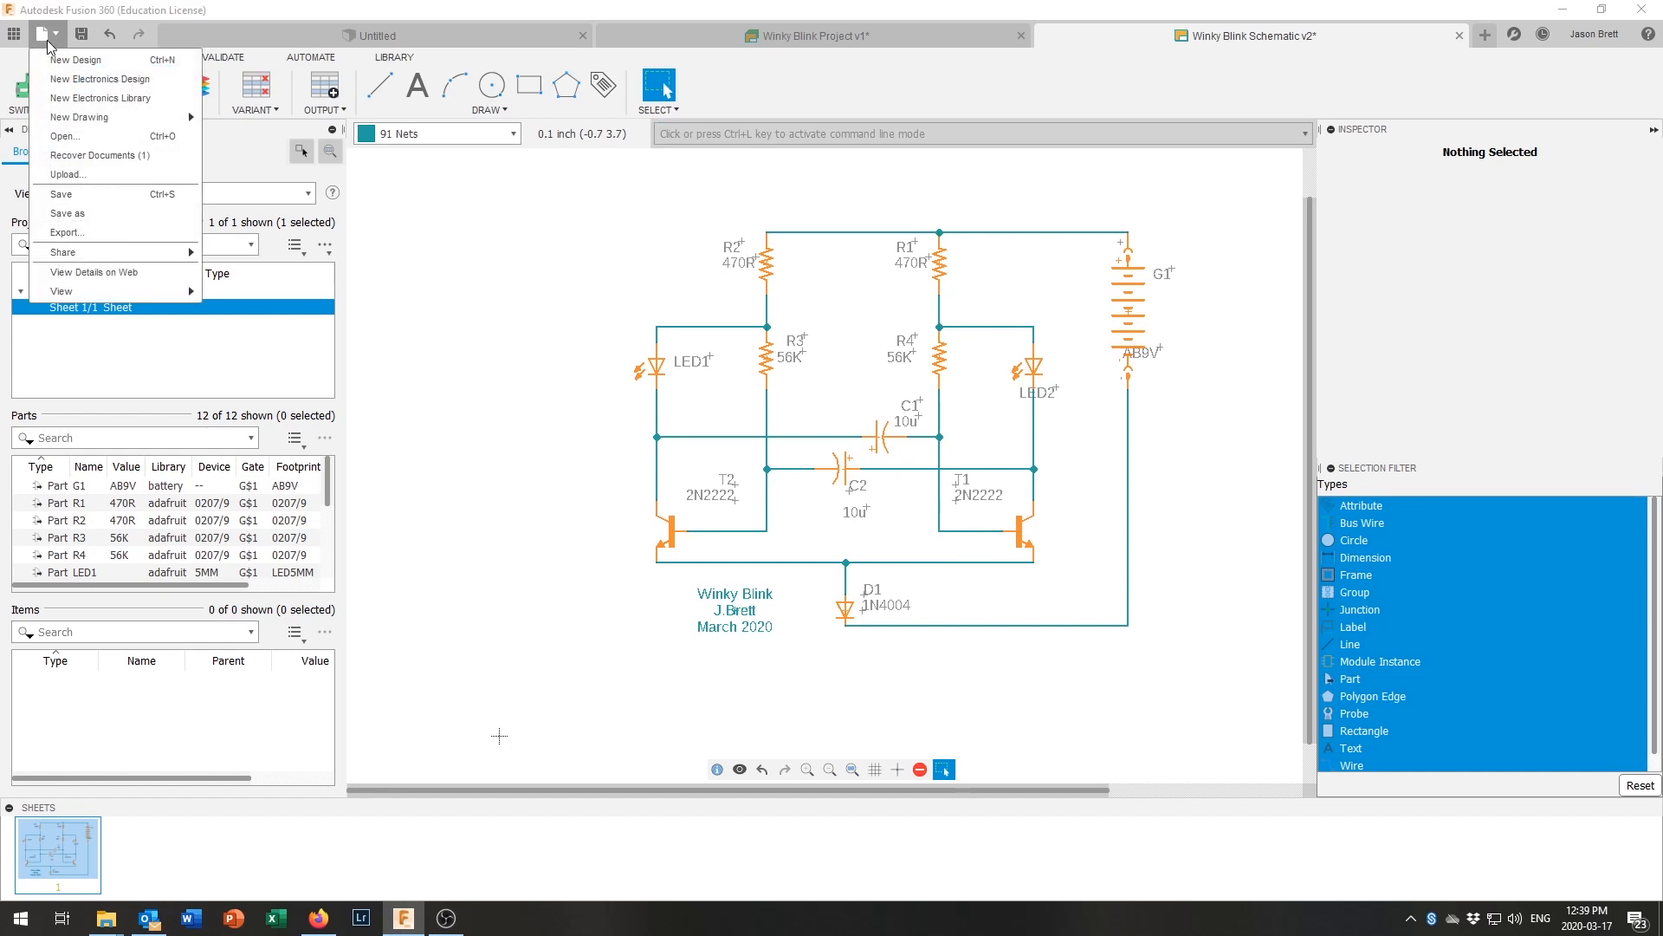
left_click(71, 196)
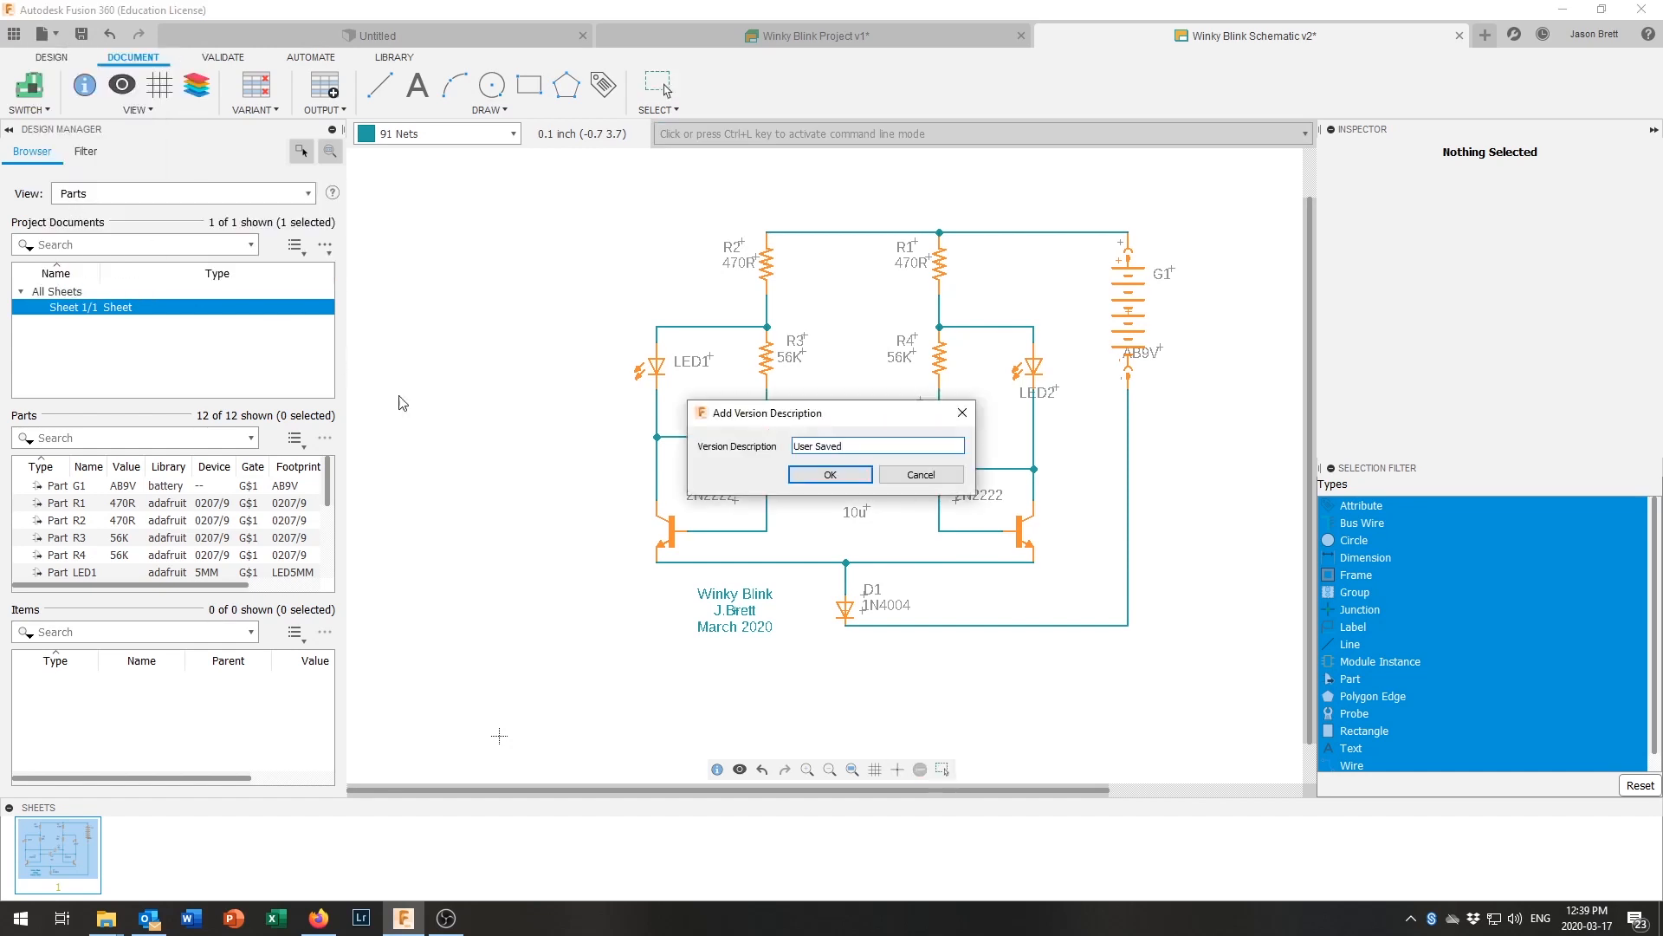
left_click(848, 483)
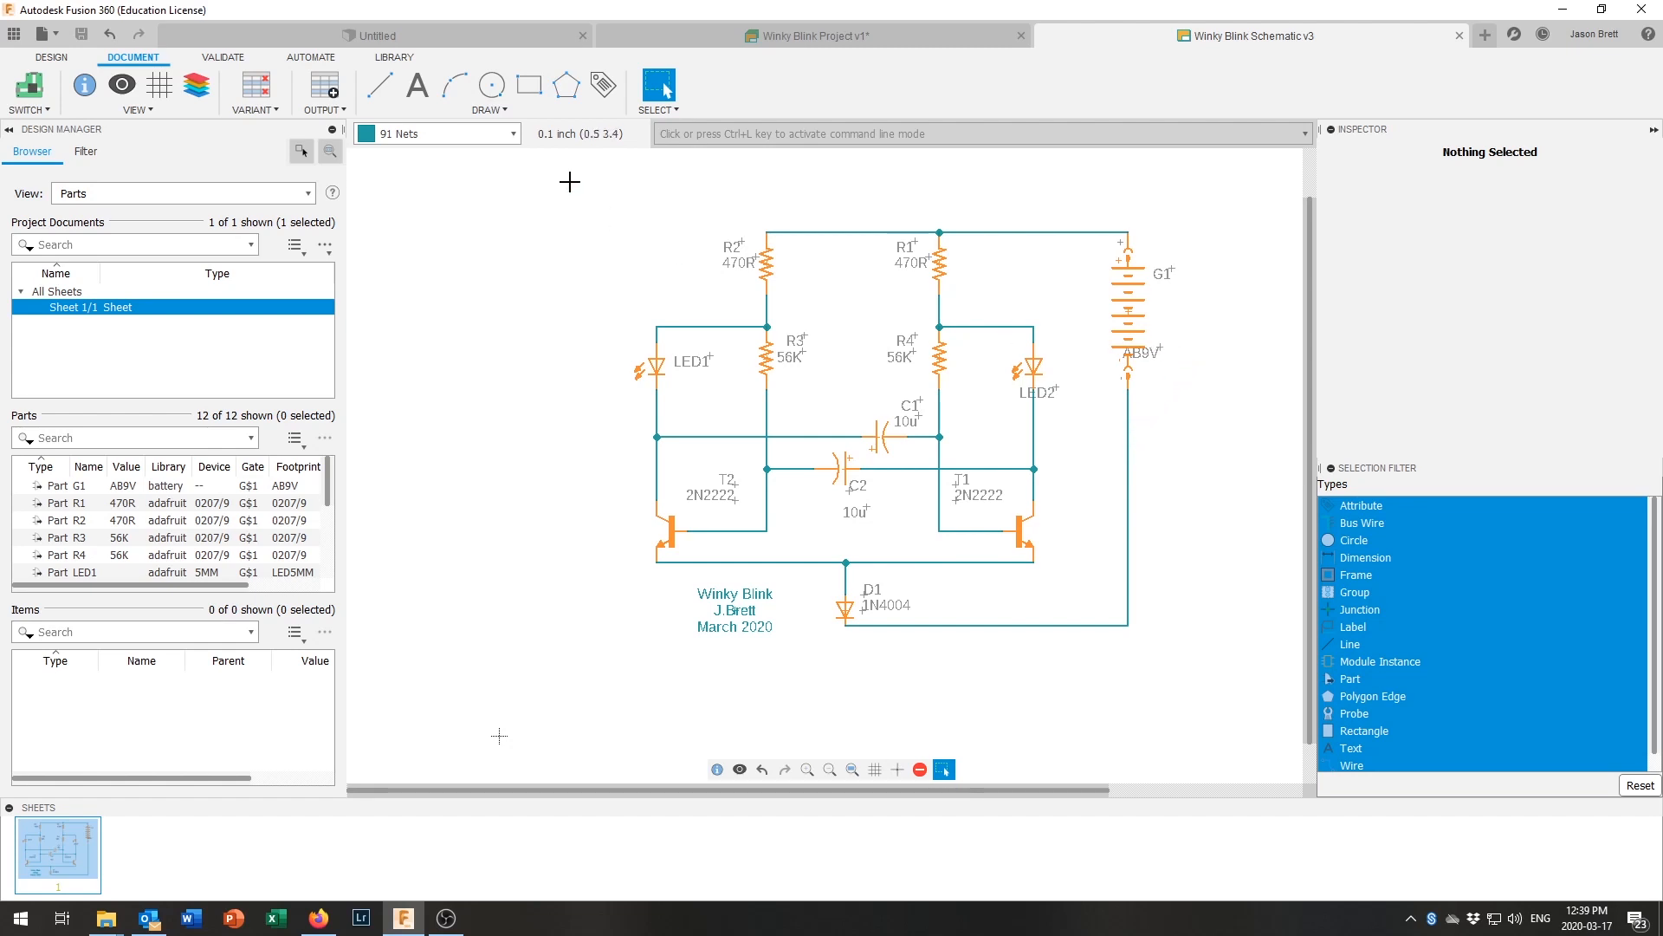
Step: Move G1's AB9V value label to the right of the battery, directly below the G1 name
left_click(66, 58)
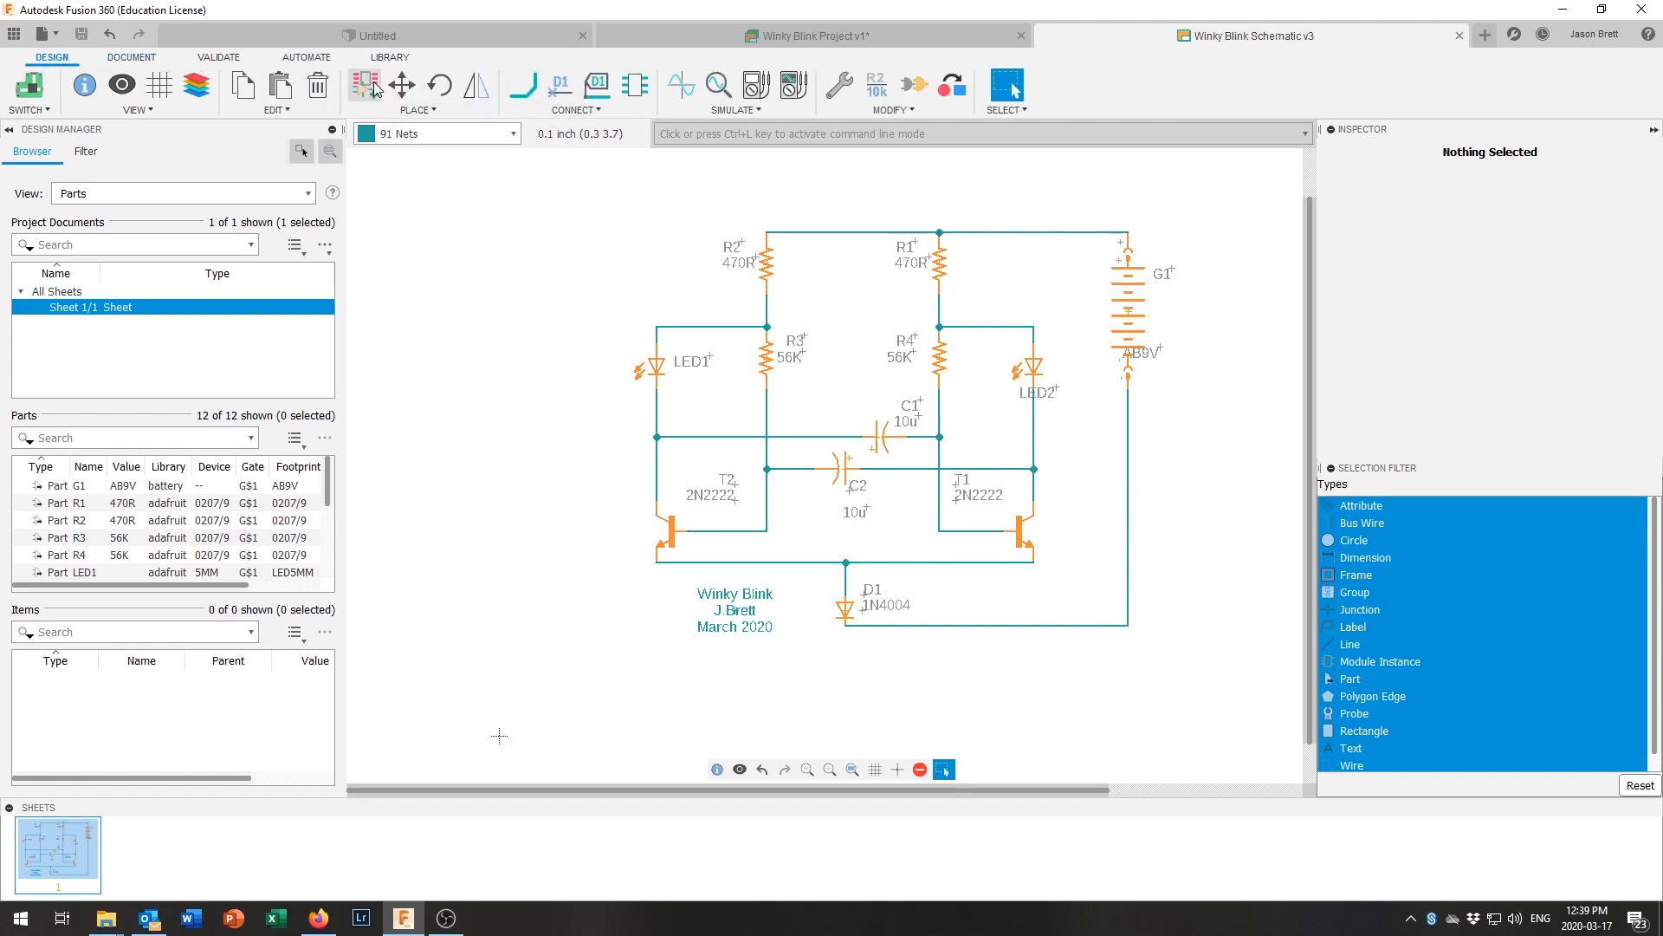
left_click(403, 87)
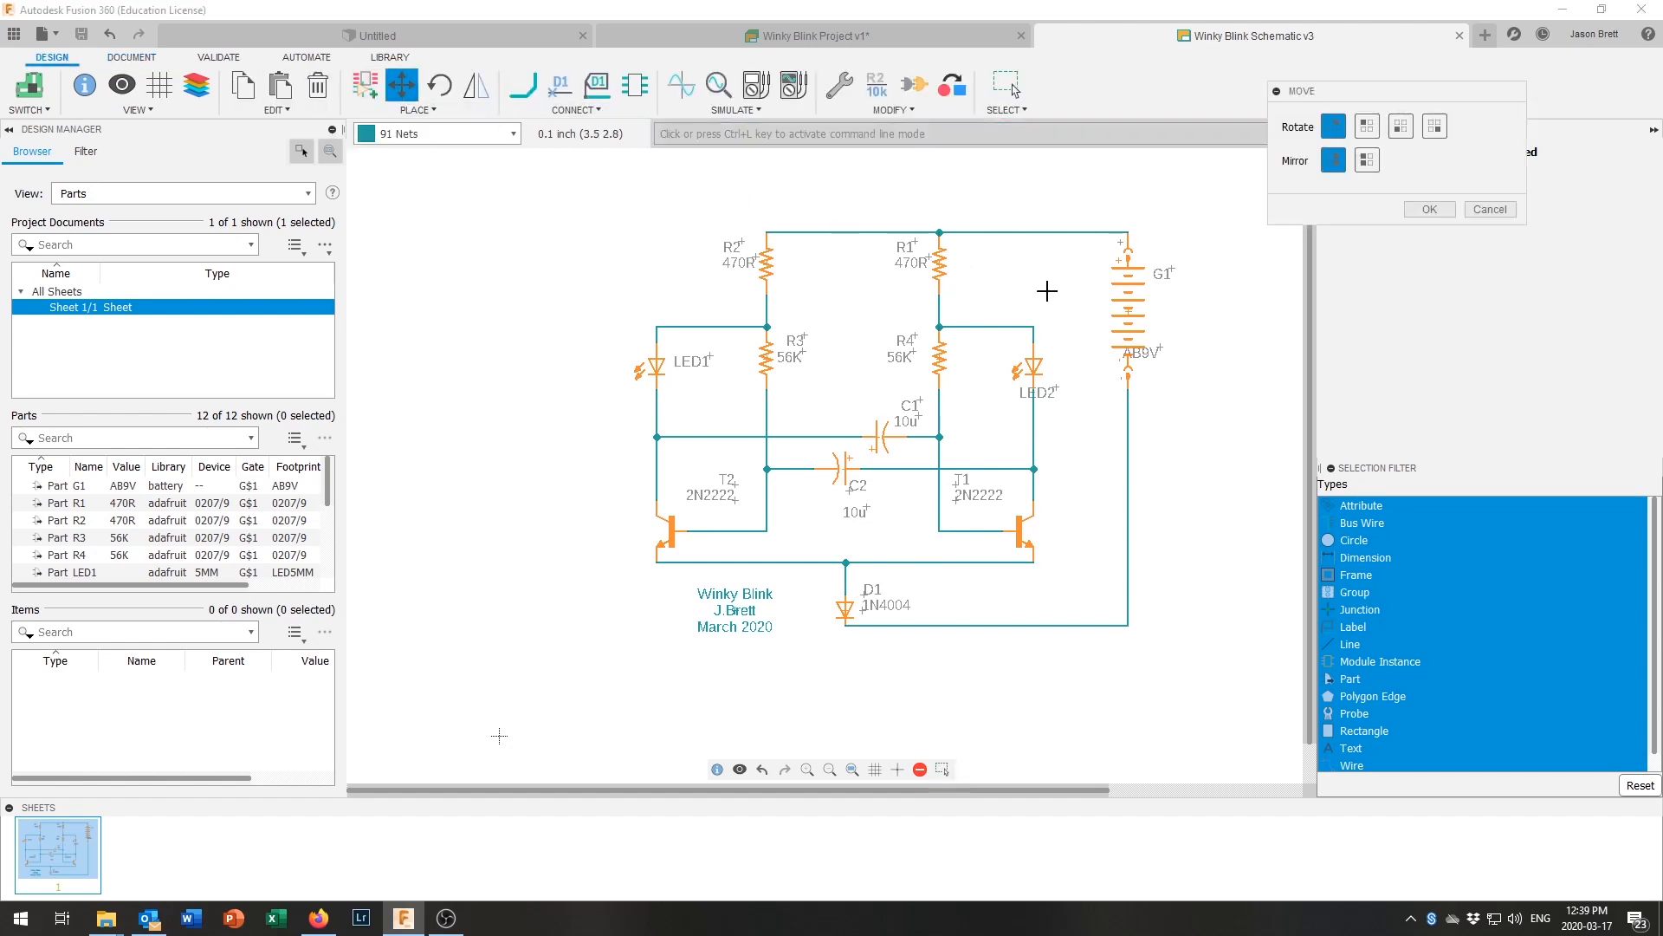
left_click(1162, 347)
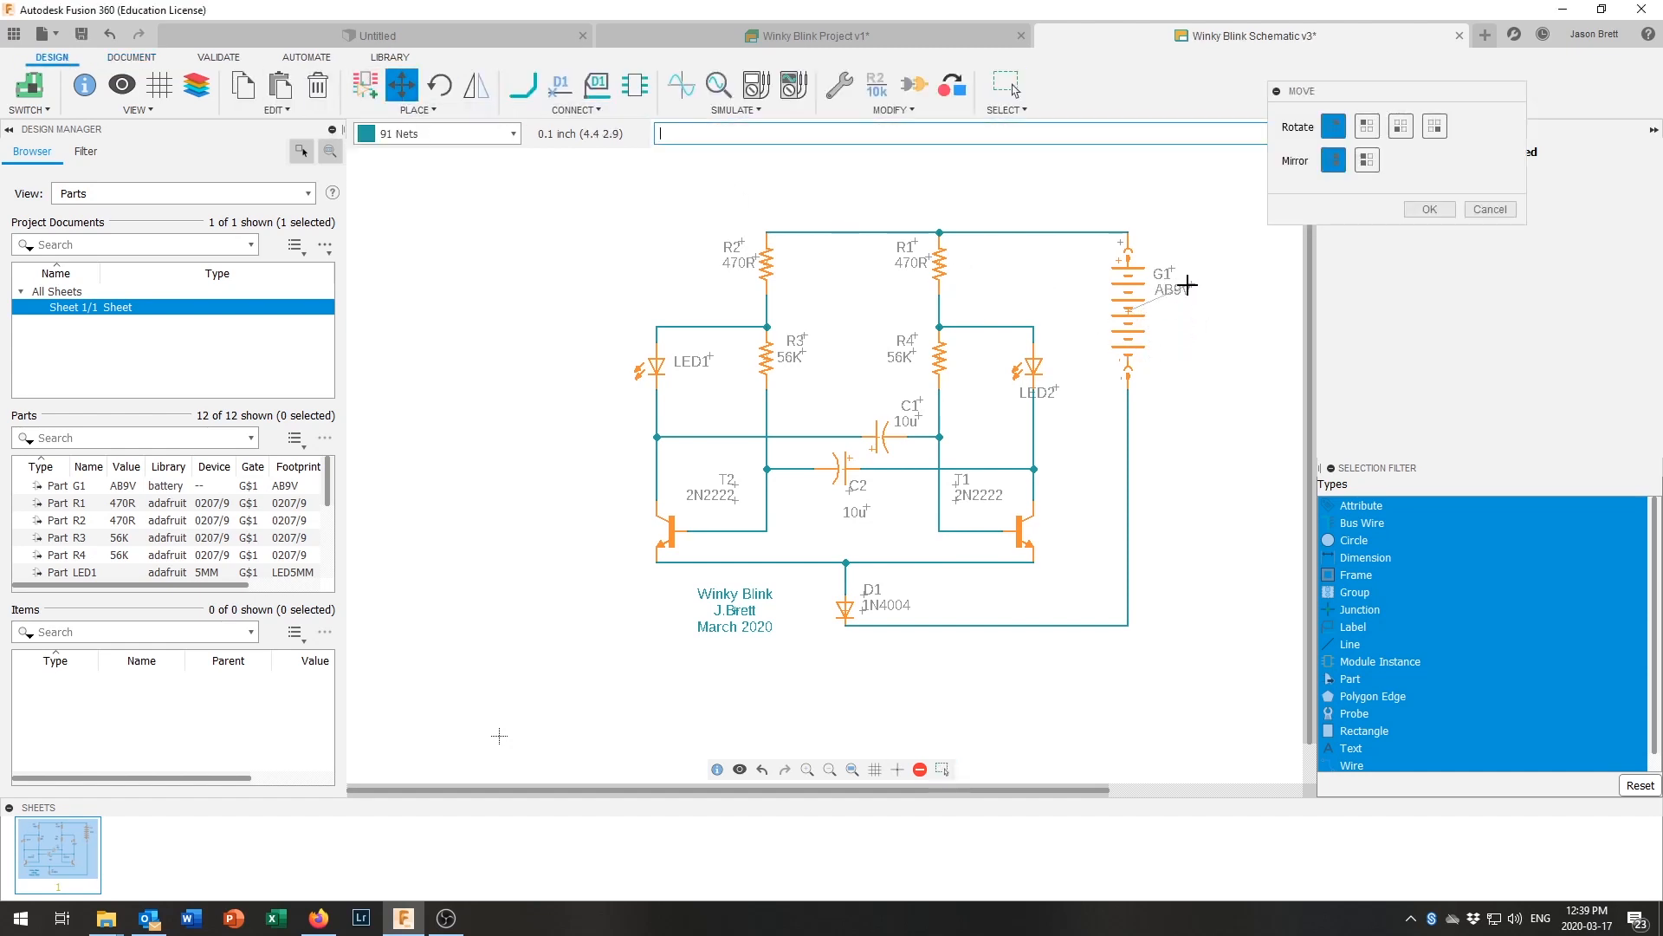
left_click(1187, 284)
left_click(1442, 211)
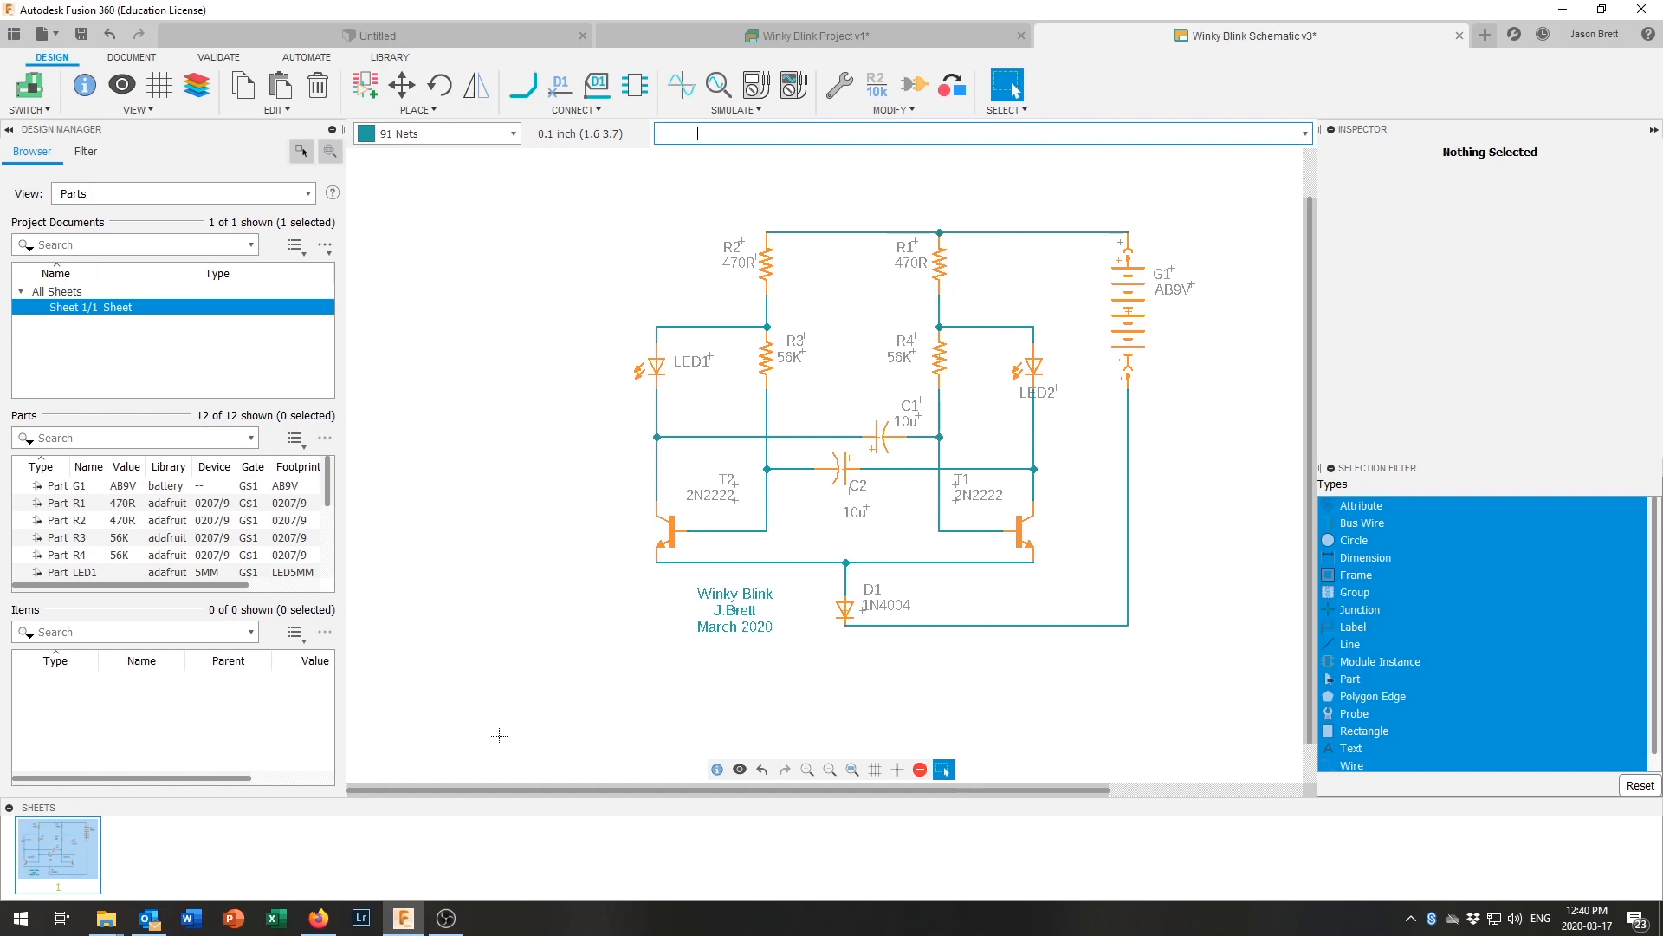
Step: Check the schematic's print settings and preview with the print command, without printing
type("print")
key("Return")
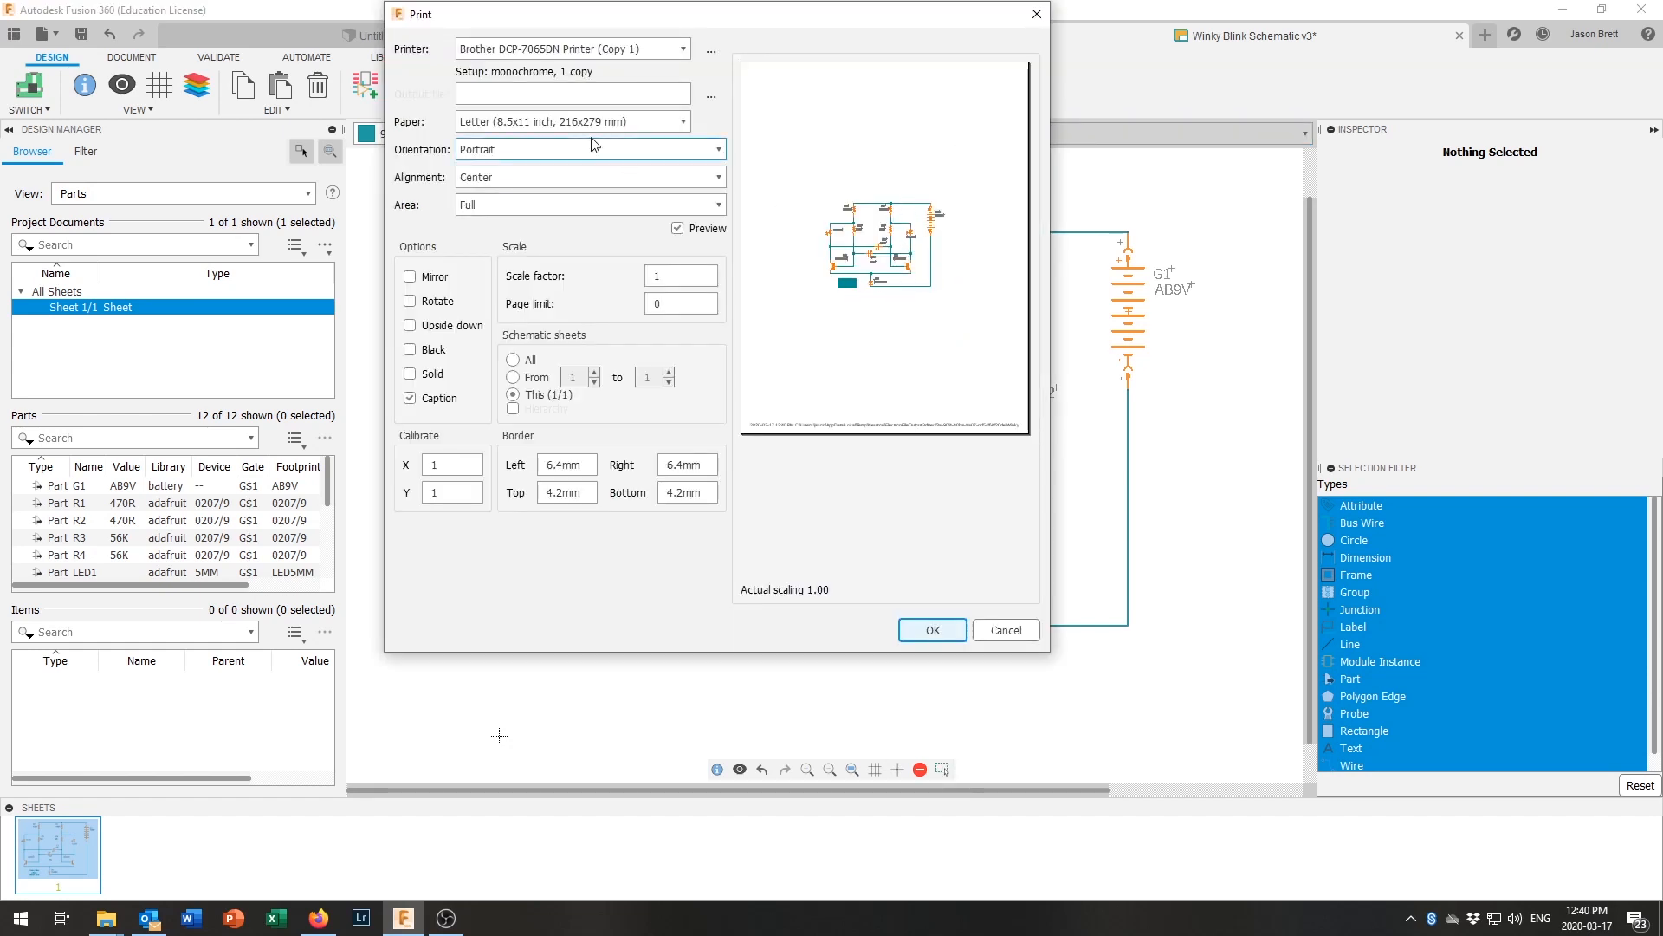
left_click(1005, 630)
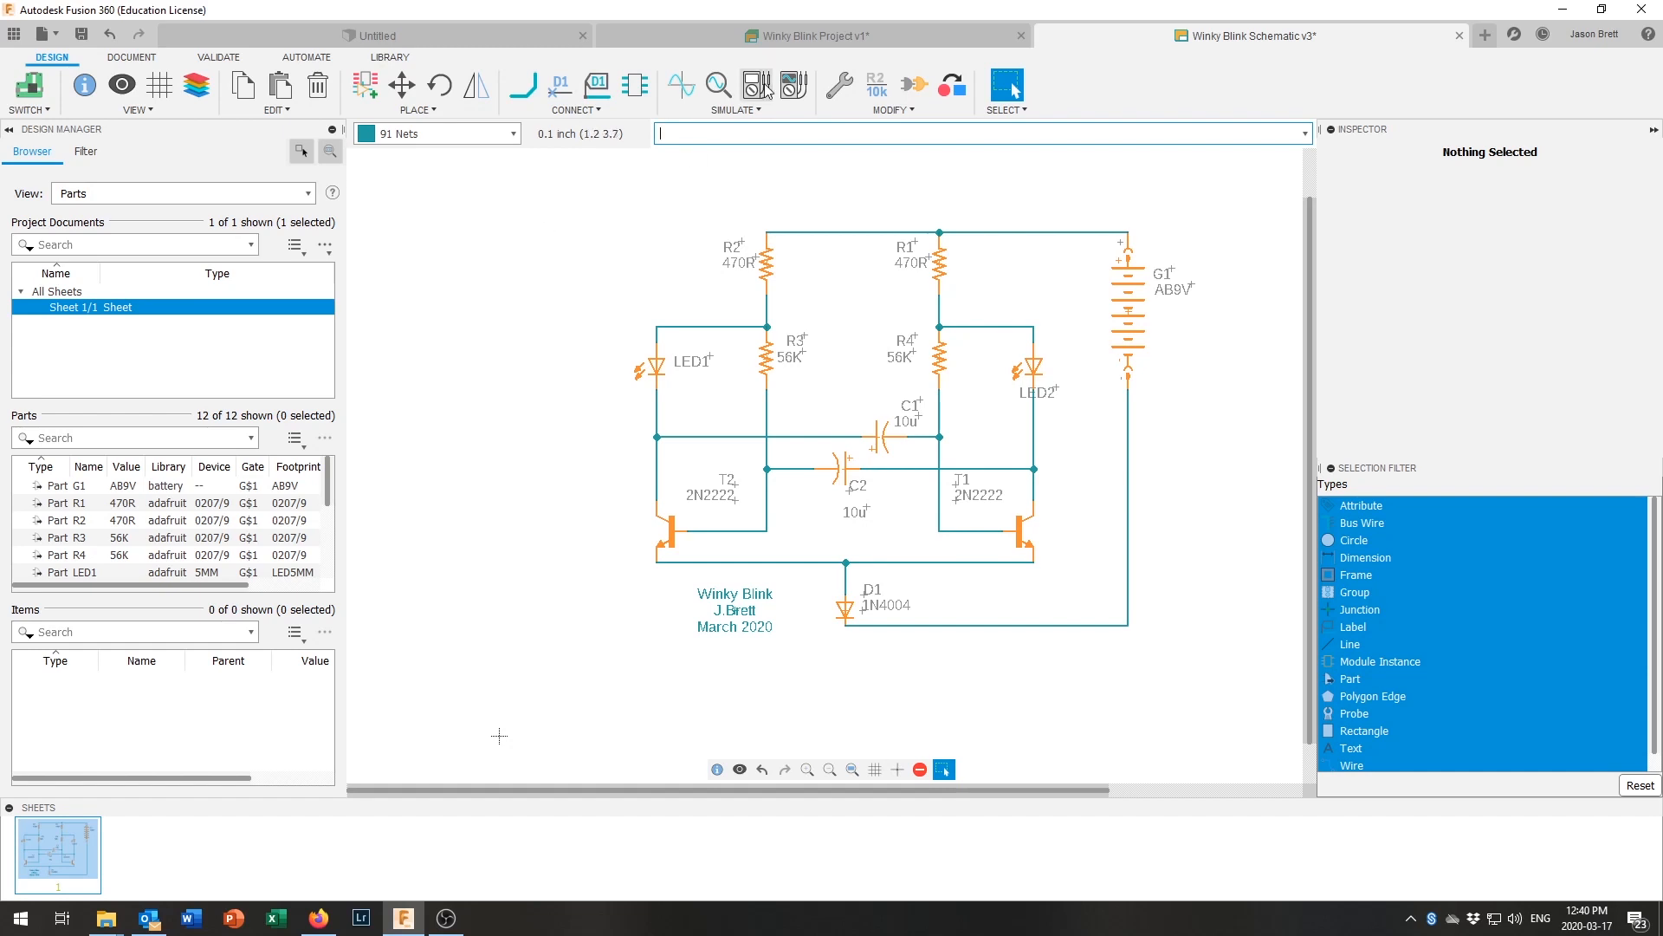
Step: Switch to the Winky Blink Project design and create a new PCB from its schematic
left_click(804, 33)
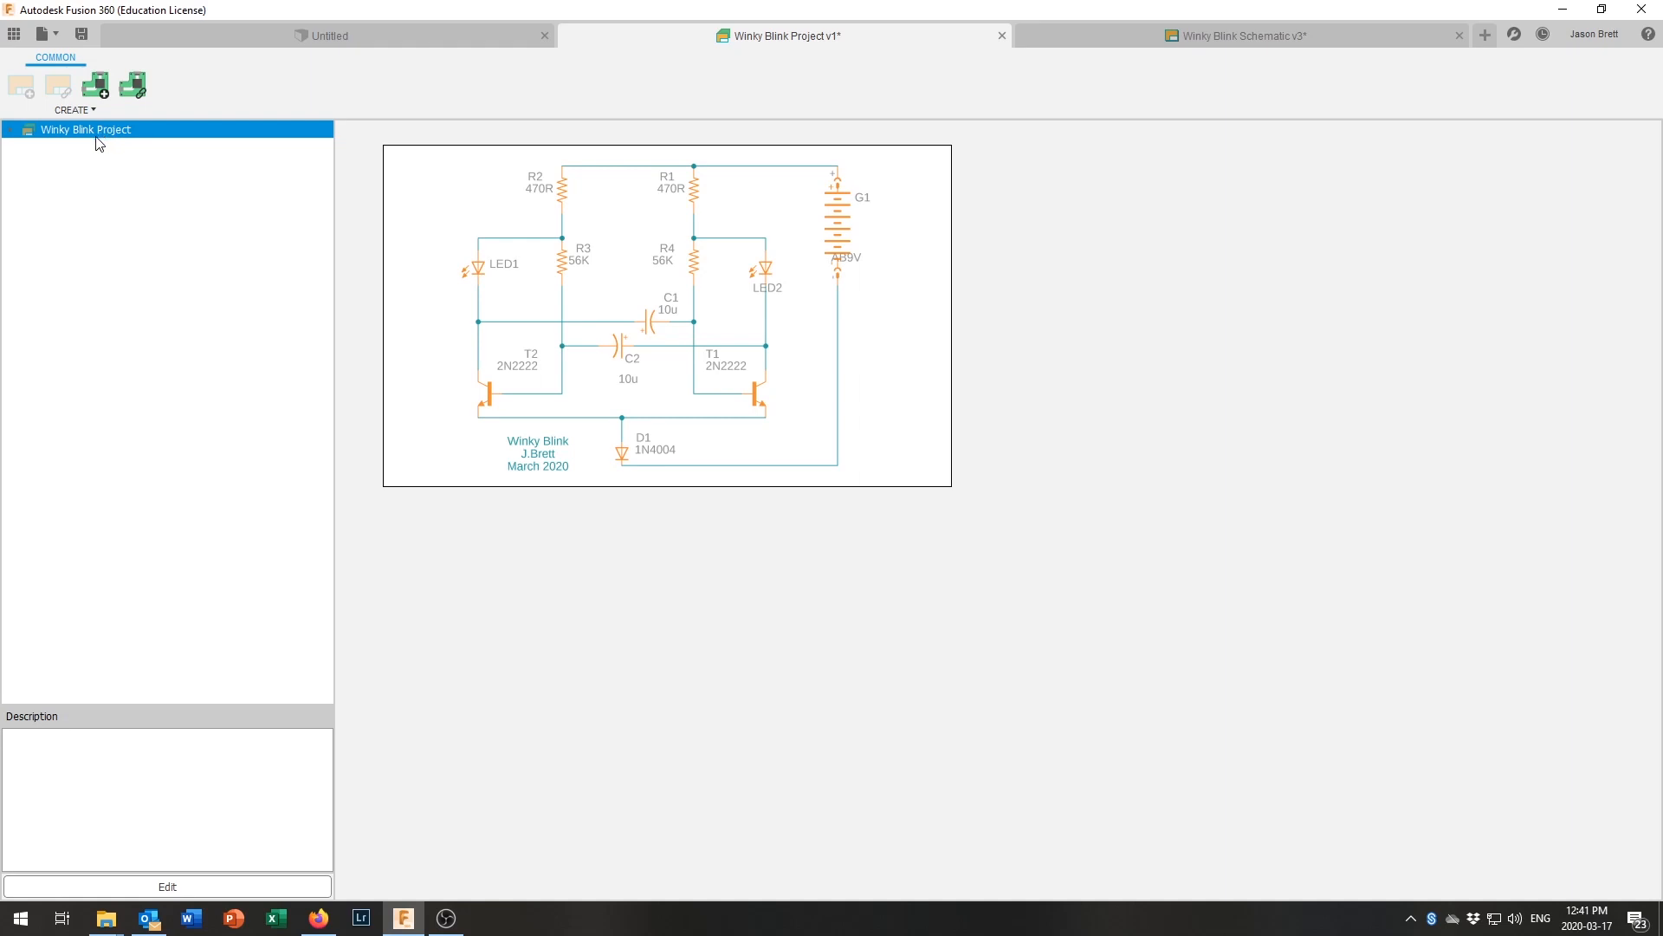
left_click(12, 129)
left_click(98, 90)
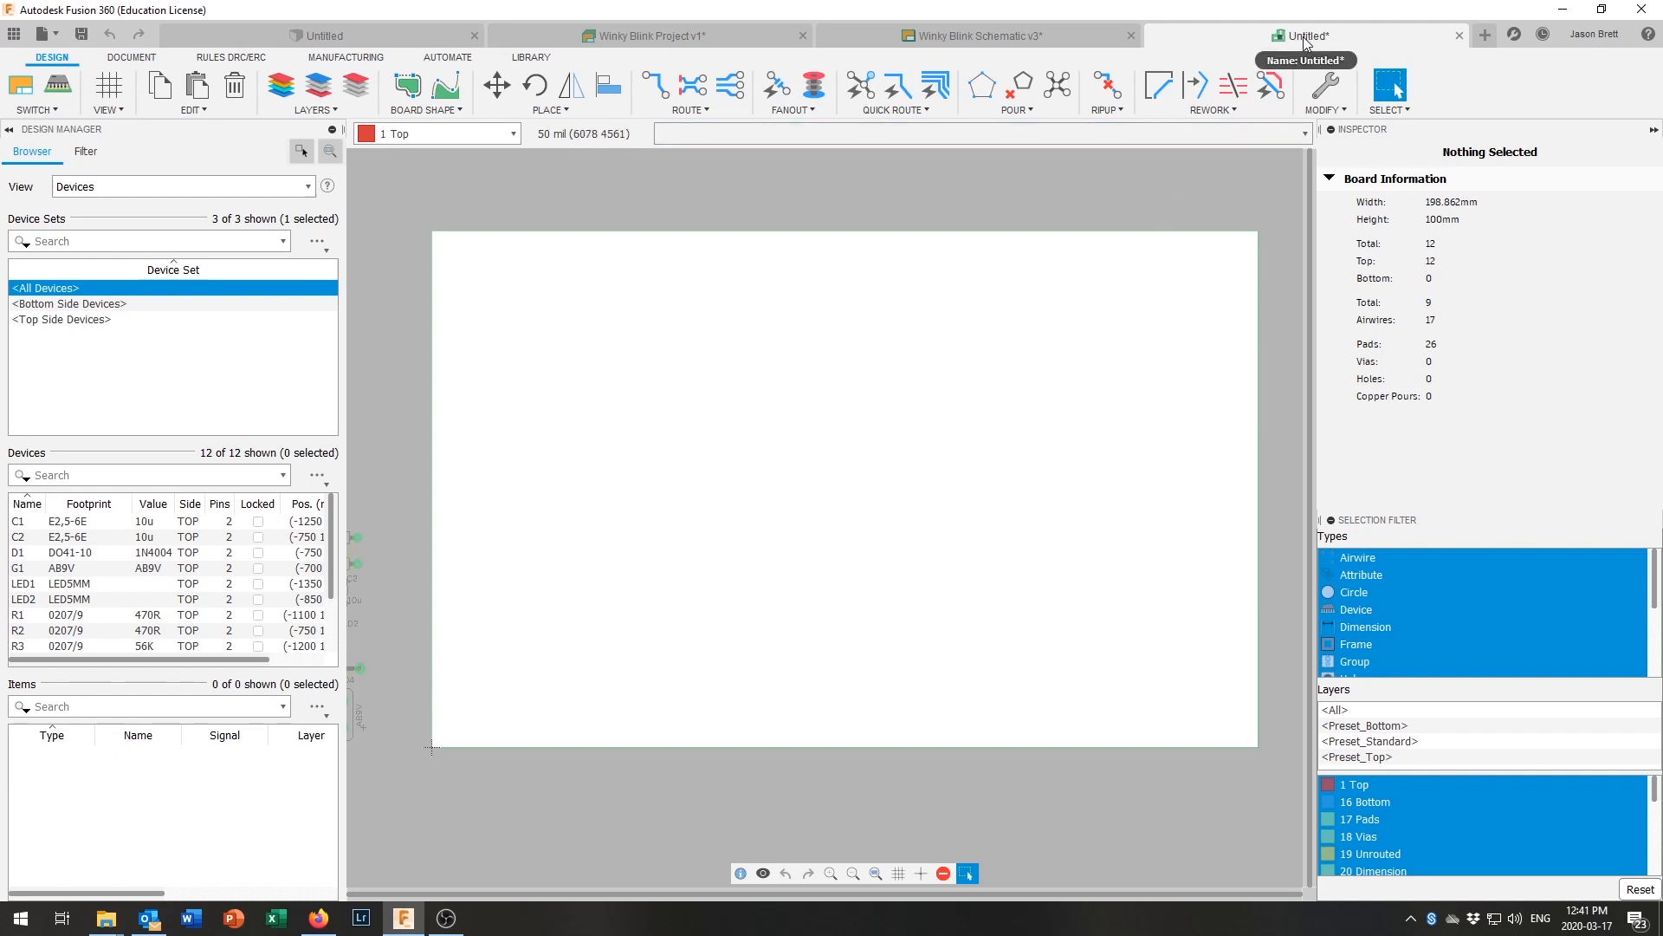
Step: Save the new board as "Winky Blink PCB" in the Winky Blink folder
left_click(41, 38)
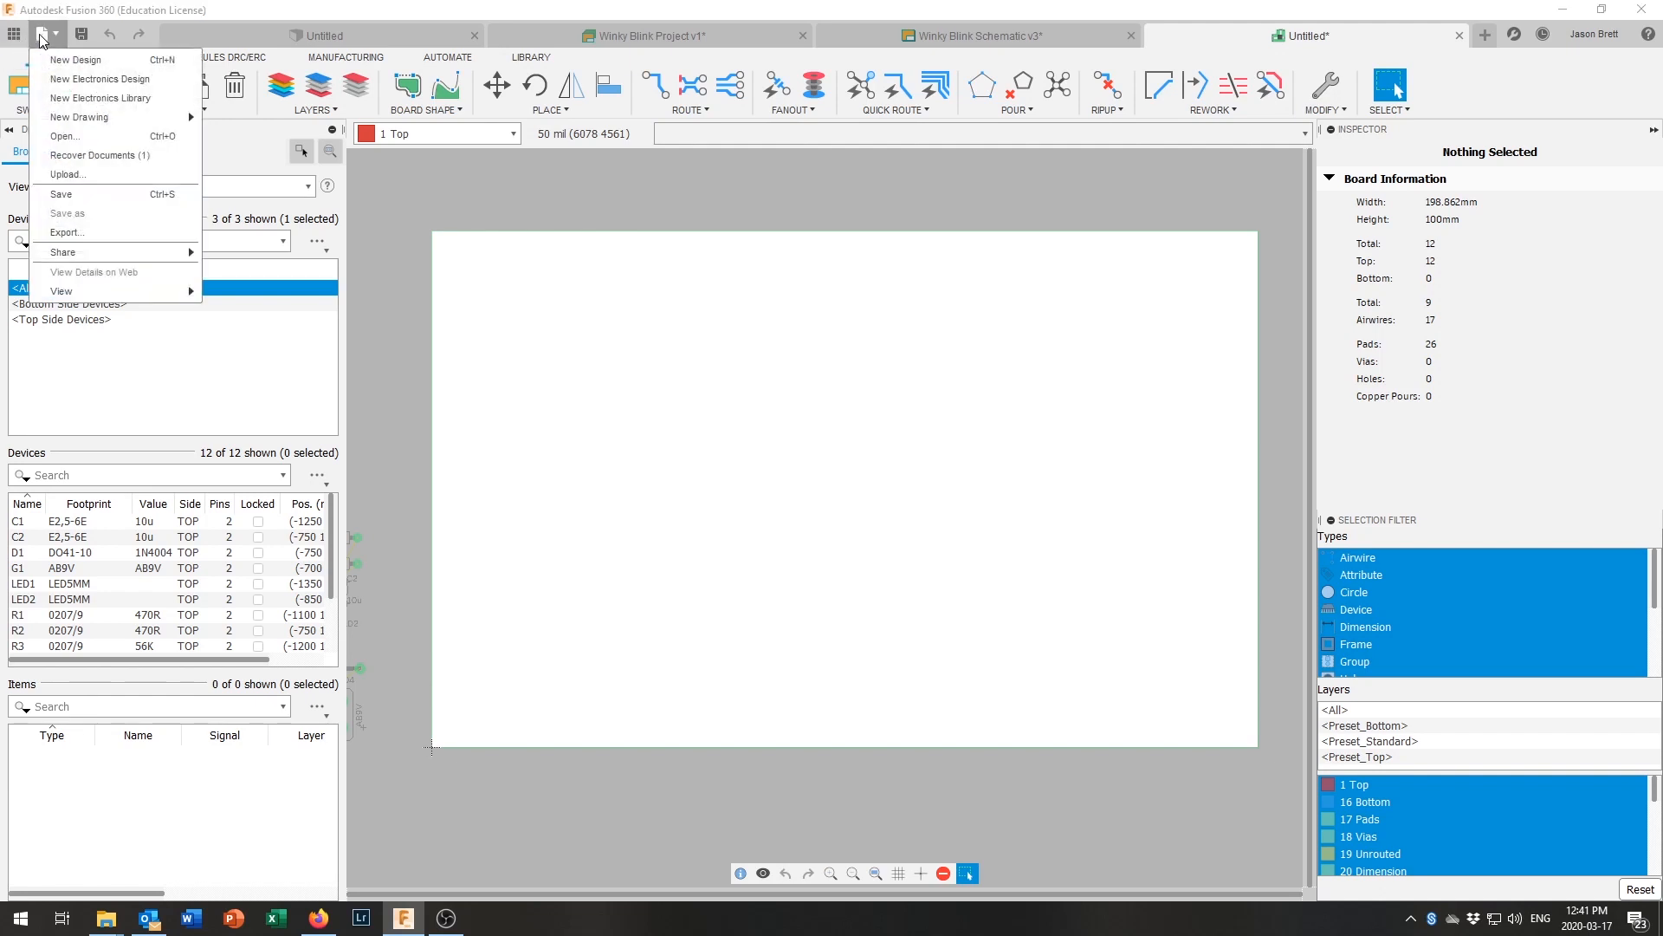
left_click(69, 196)
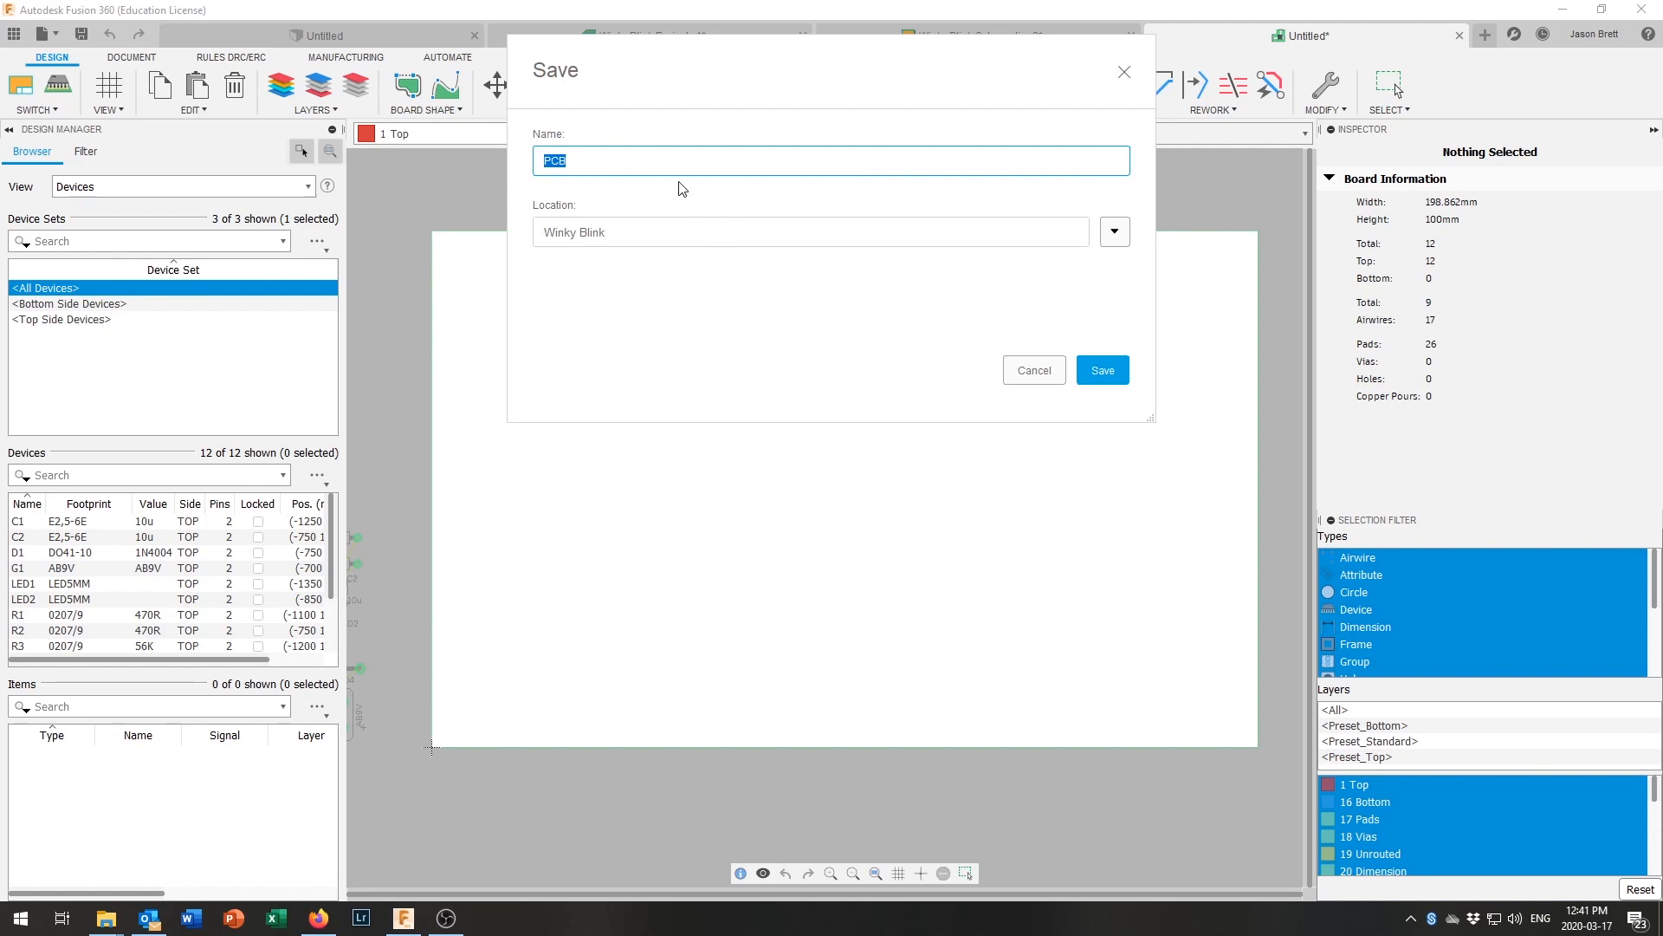
type("Winky Blink PCB")
left_click(1103, 371)
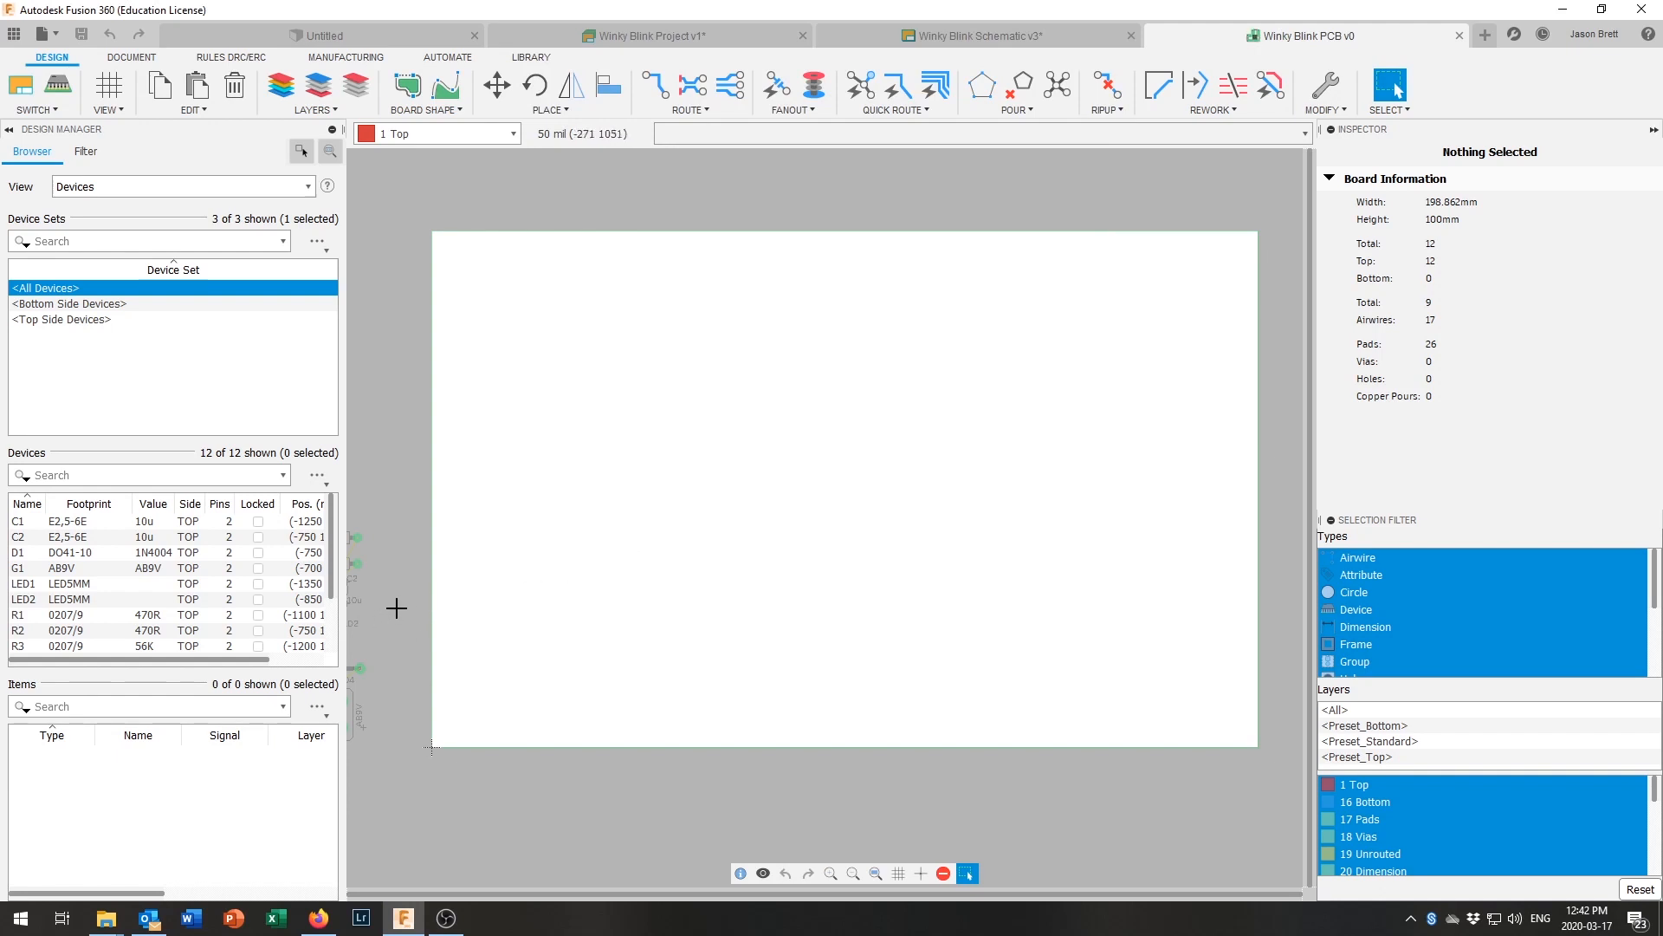
Step: Select all the parts beside the board outline and move them together into the middle of the board
middle_click_drag(408, 612, 576, 486)
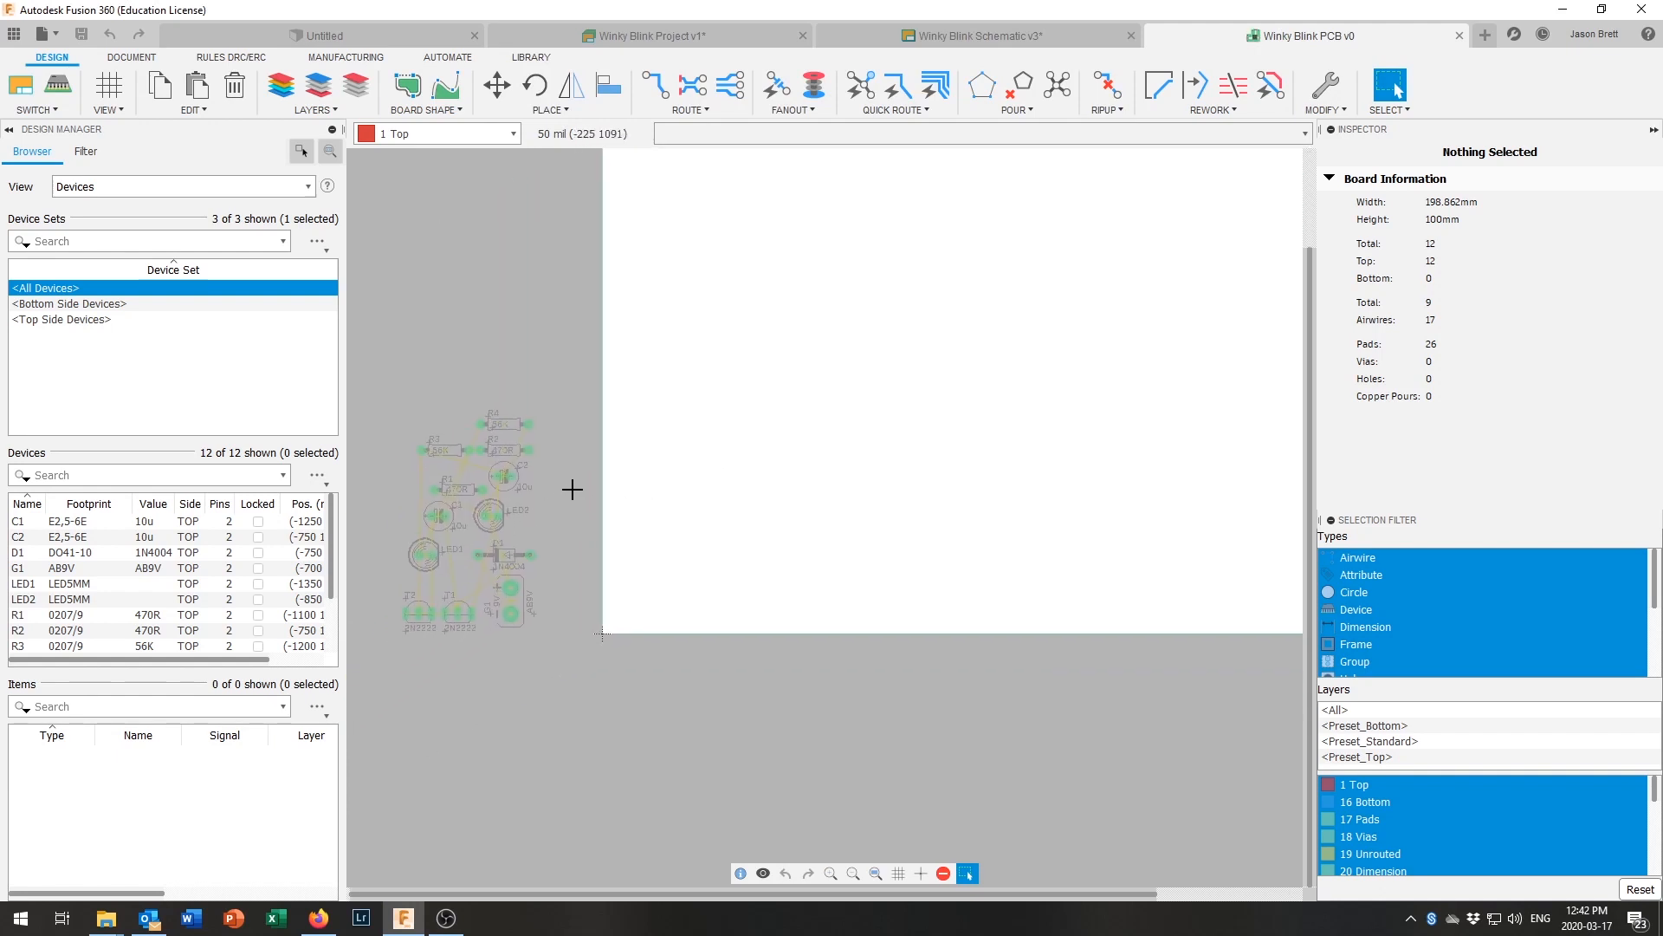
scroll(508, 552, "up", 2)
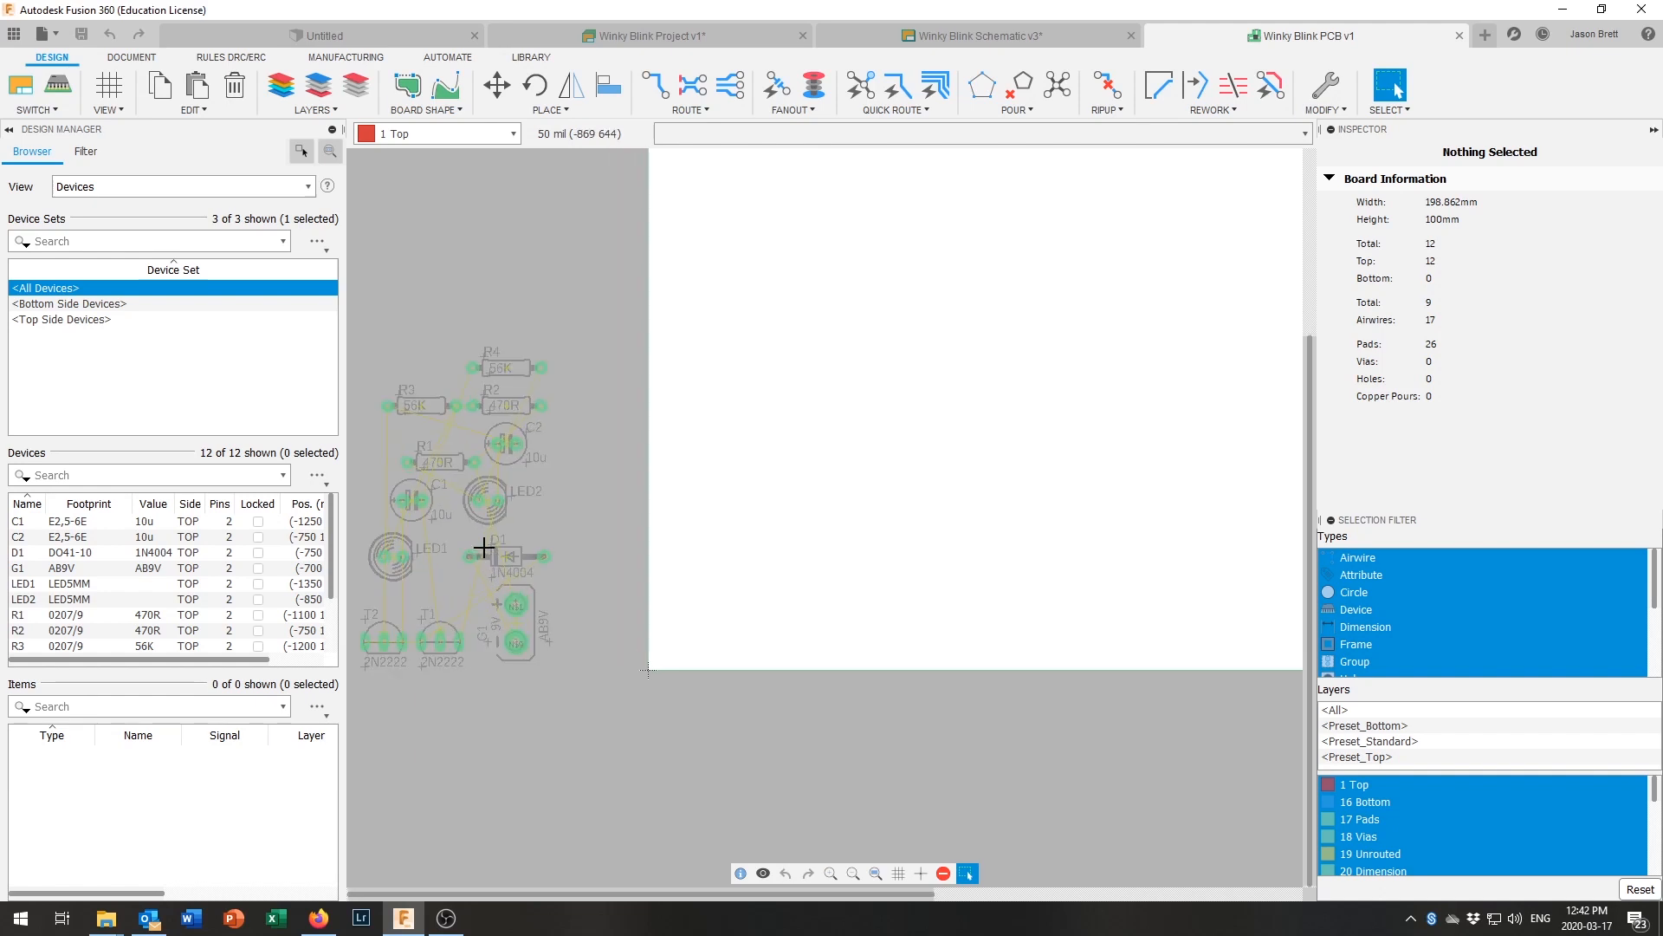
scroll(535, 516, "up", 1)
middle_click_drag(534, 517, 663, 484)
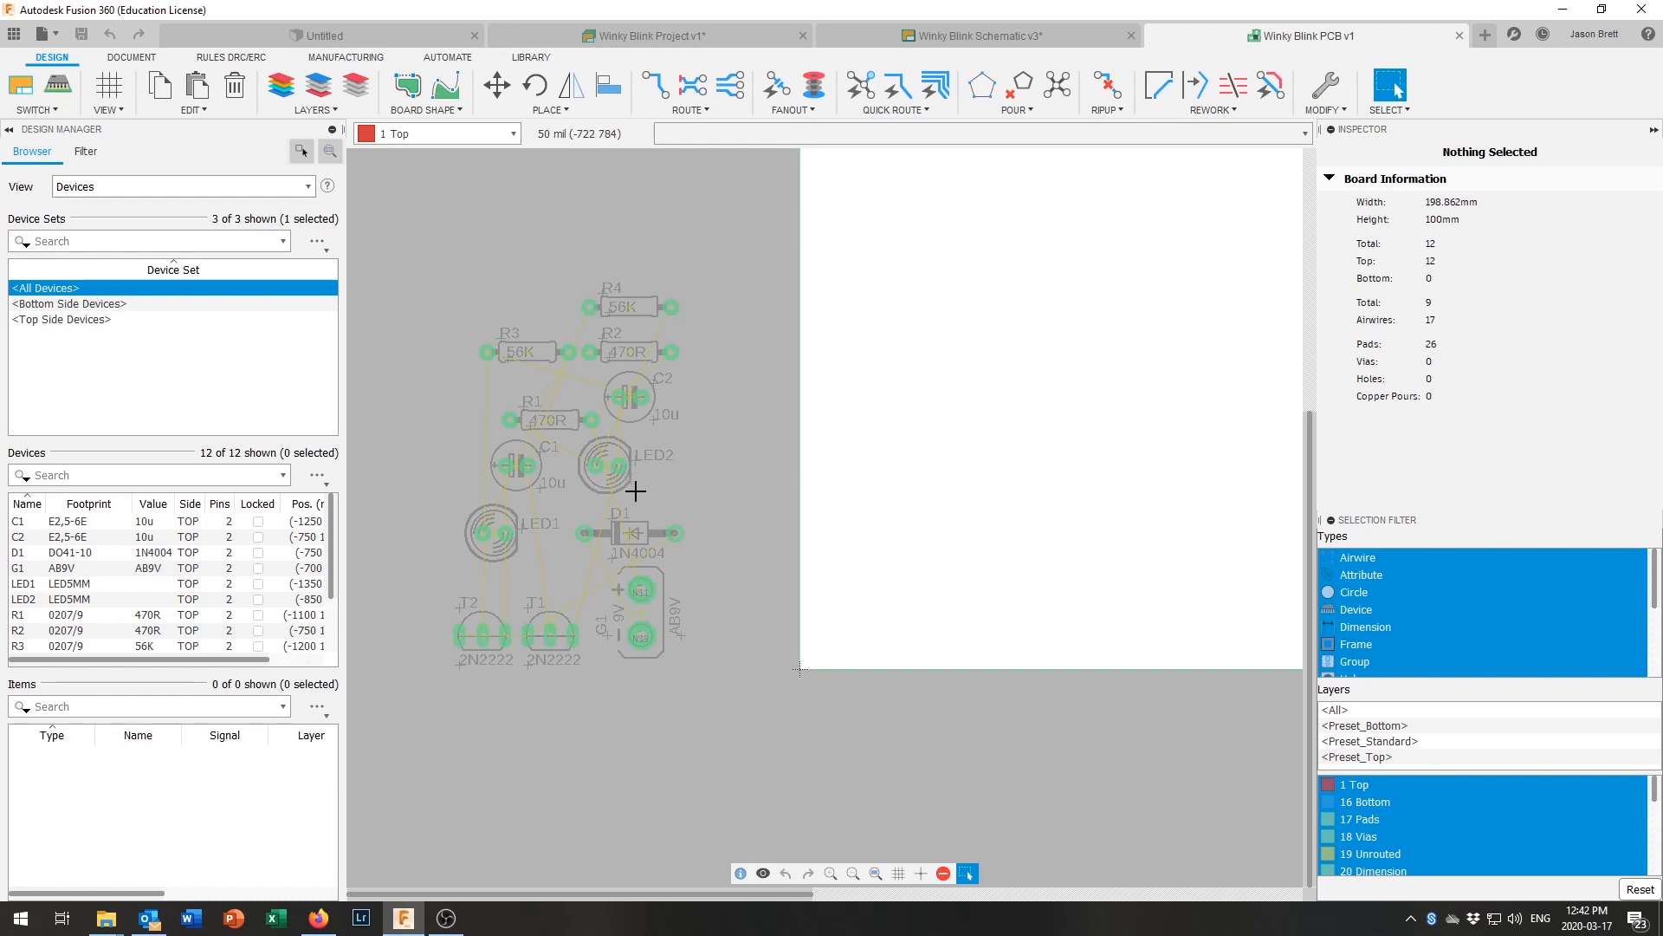
scroll(663, 489, "down", 1)
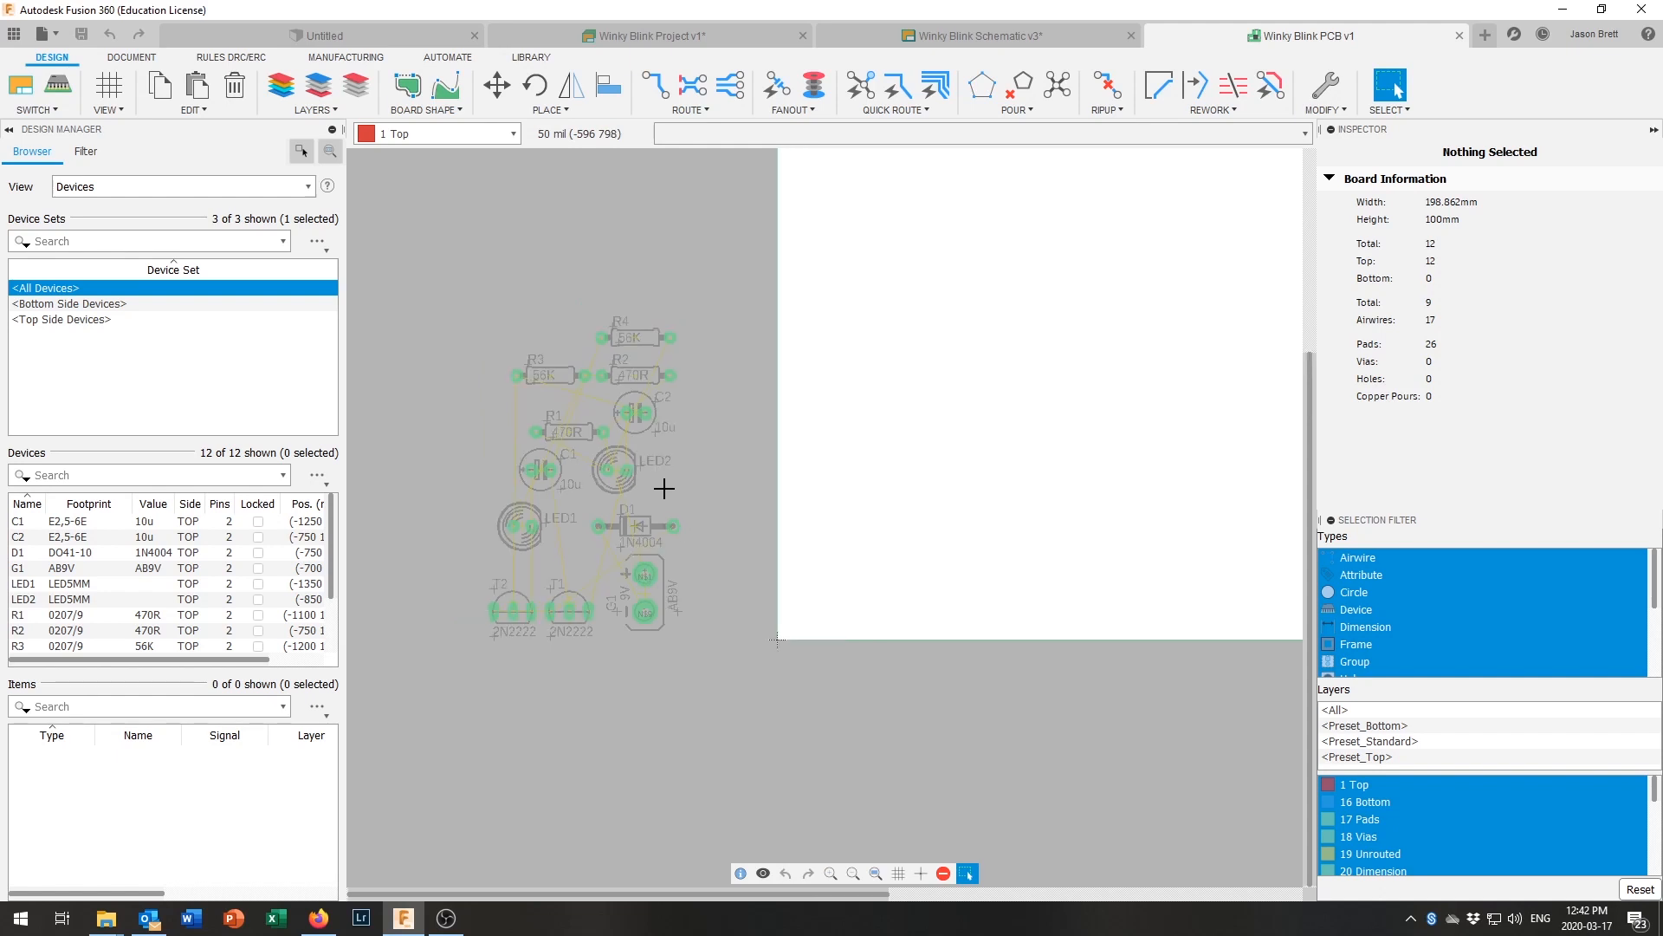
scroll(743, 546, "down", 2)
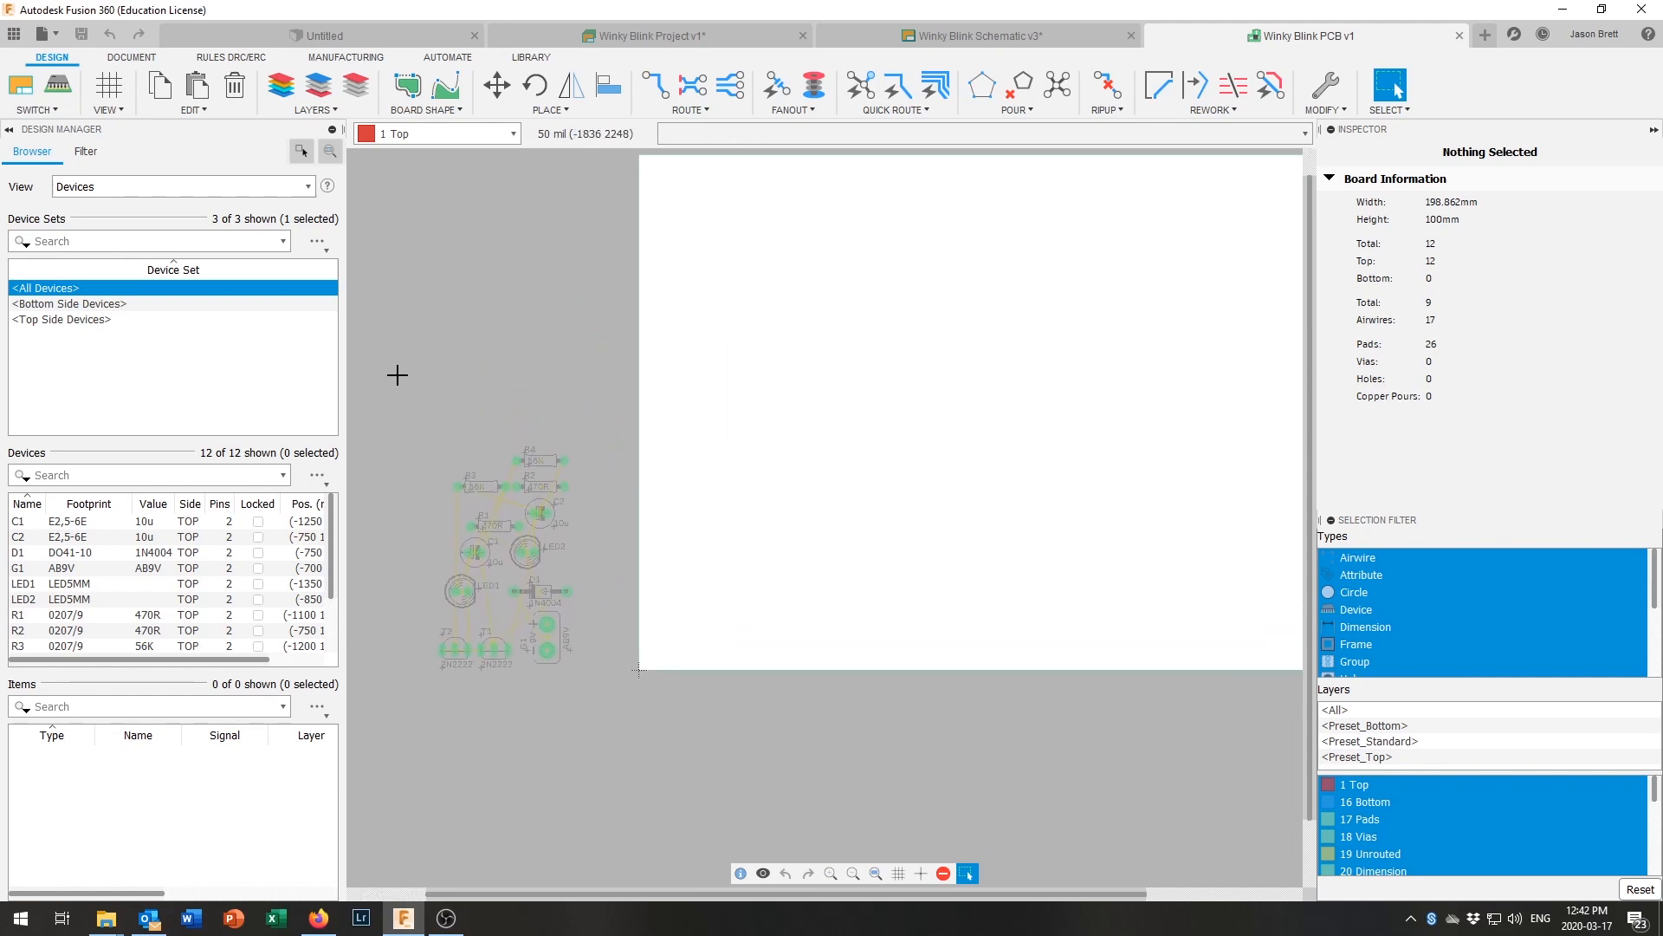
left_click_drag(392, 373, 618, 732)
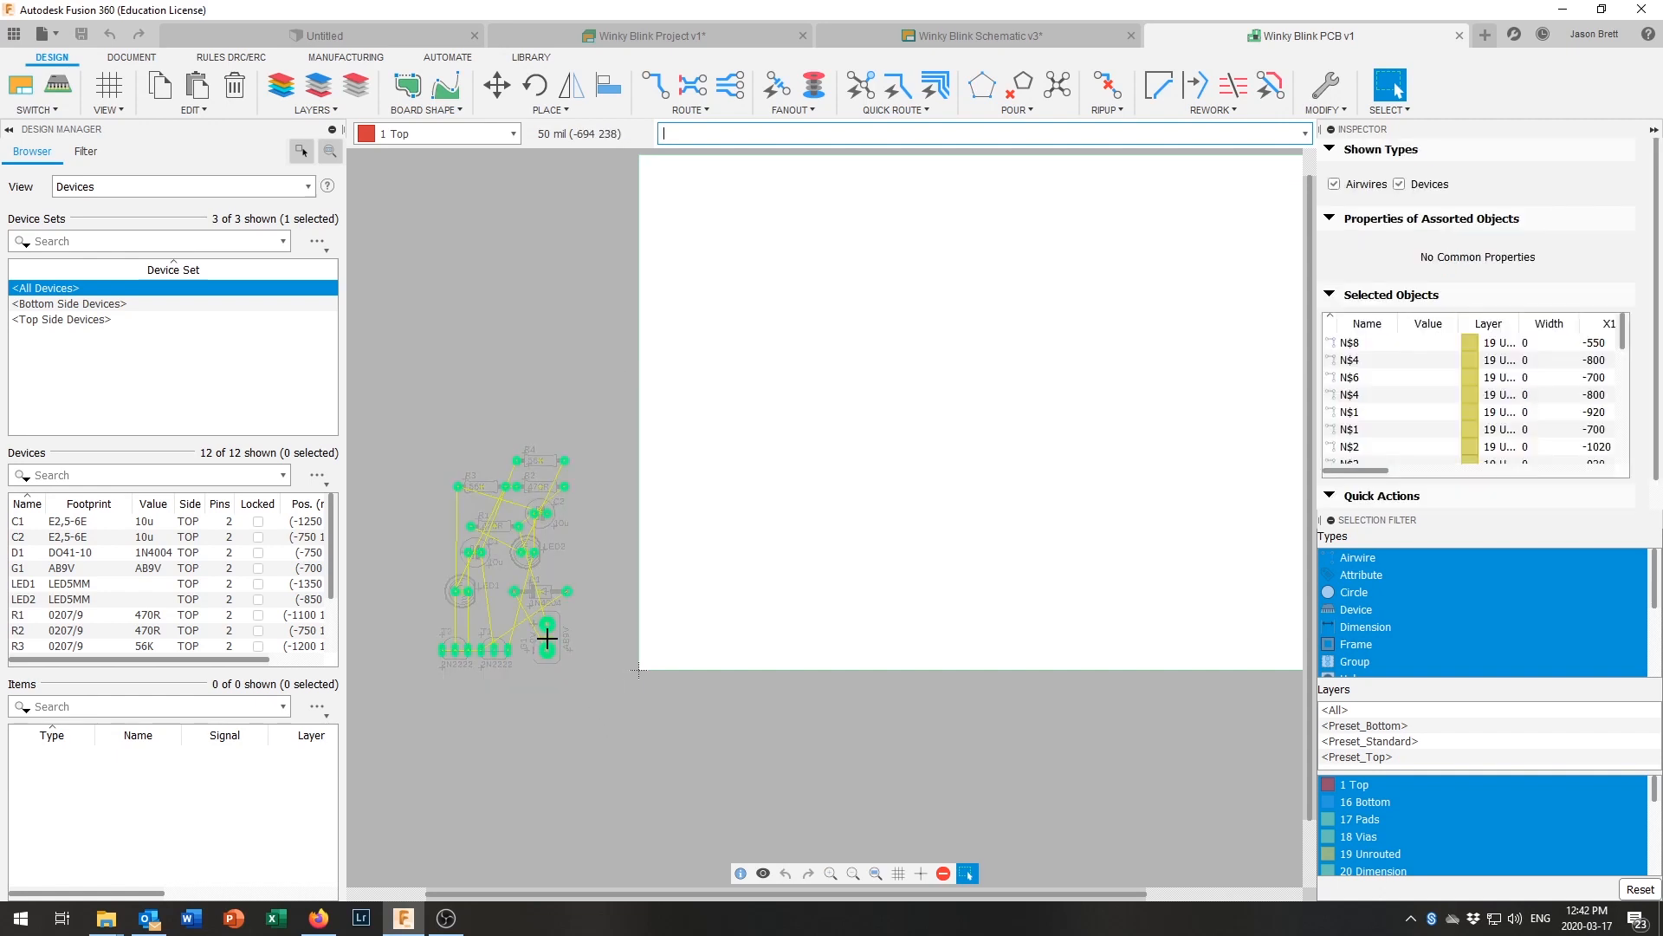
left_click_drag(548, 639, 1045, 470)
Step: Examine the relocated parts within the board outline at several zoom levels, ending with the whole board fitted in view
scroll(1026, 473, "down", 4)
scroll(1142, 441, "up", 1)
scroll(1142, 441, "up", 1)
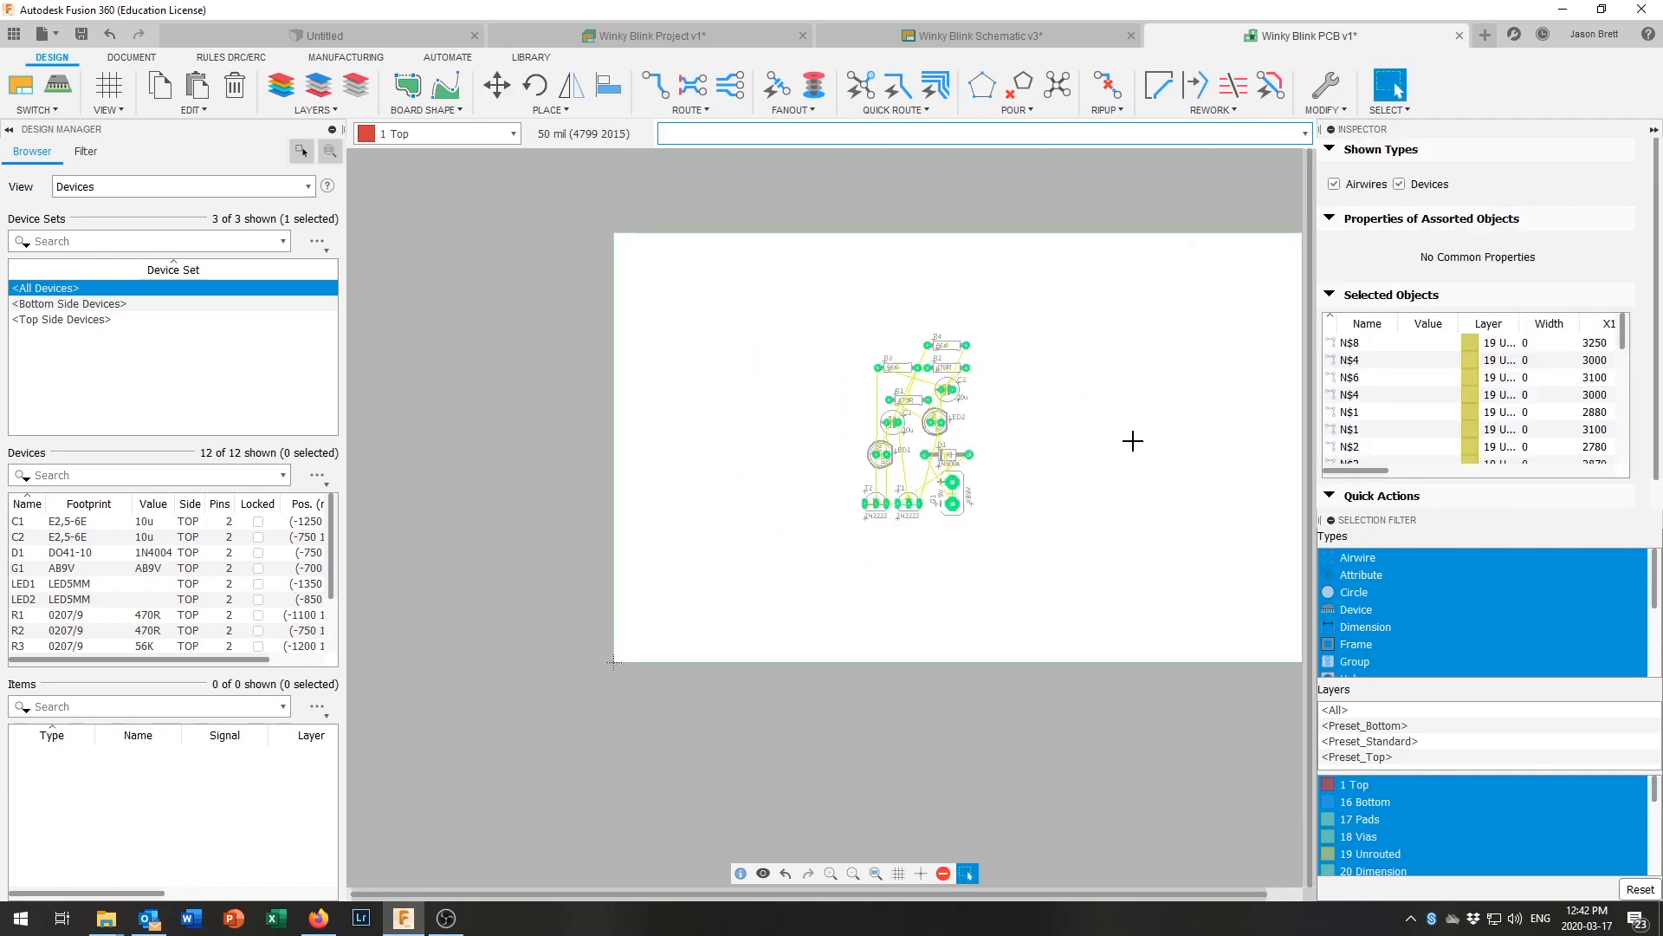
scroll(1034, 439, "up", 4)
scroll(1034, 439, "up", 3)
scroll(827, 513, "up", 2)
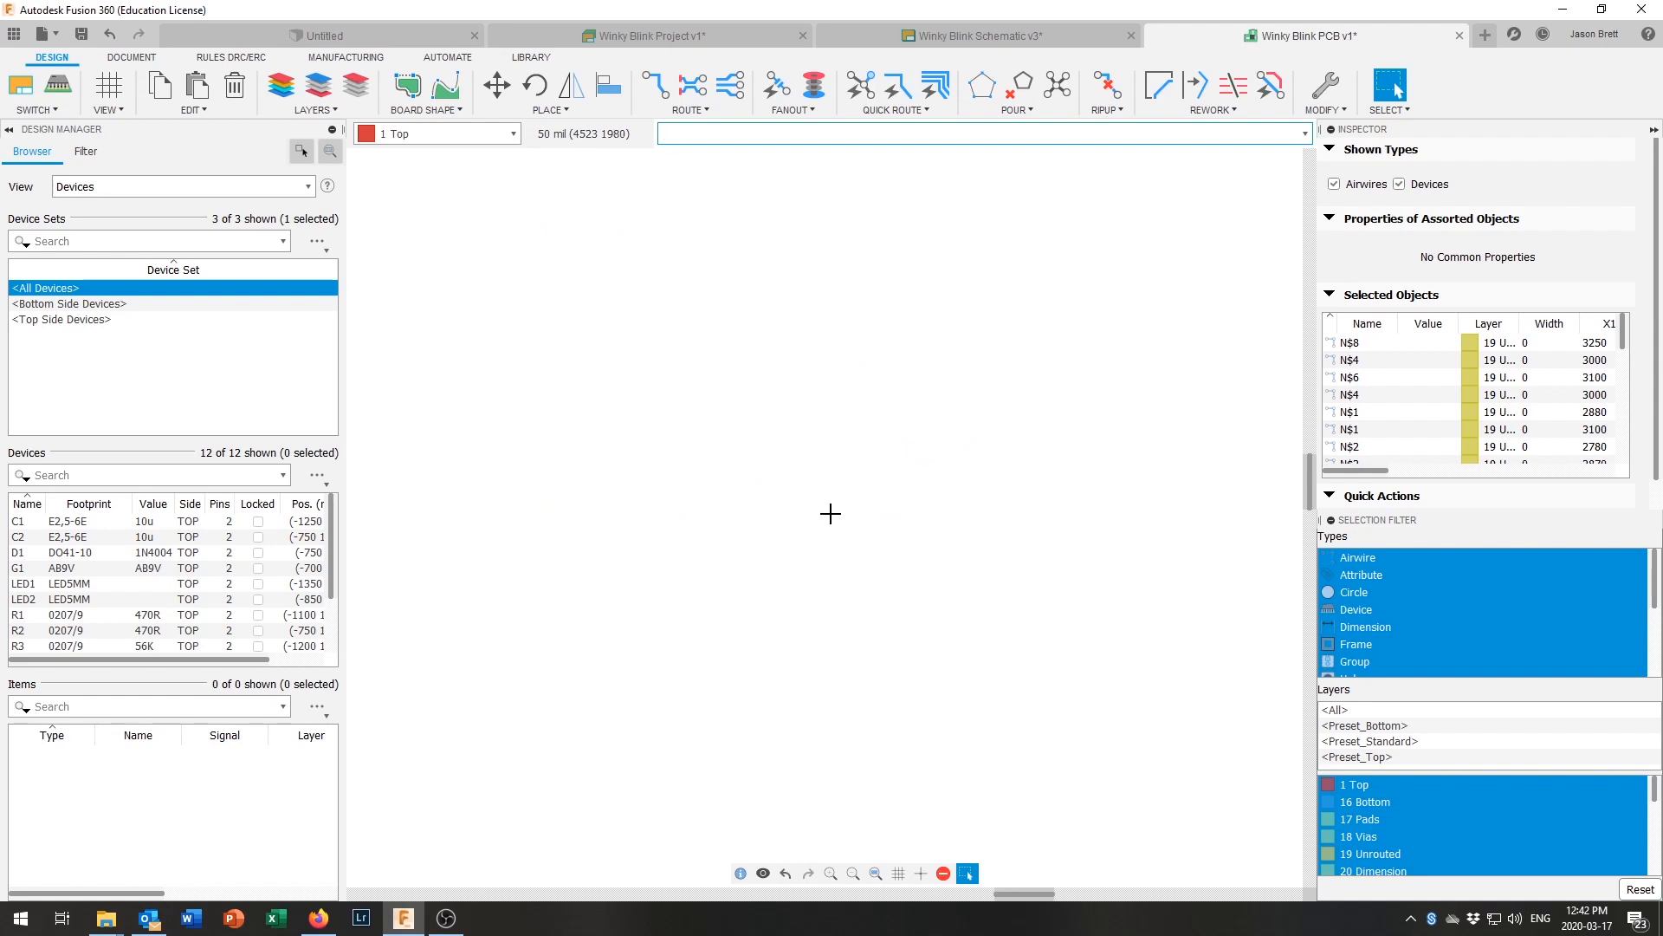
scroll(830, 514, "down", 8)
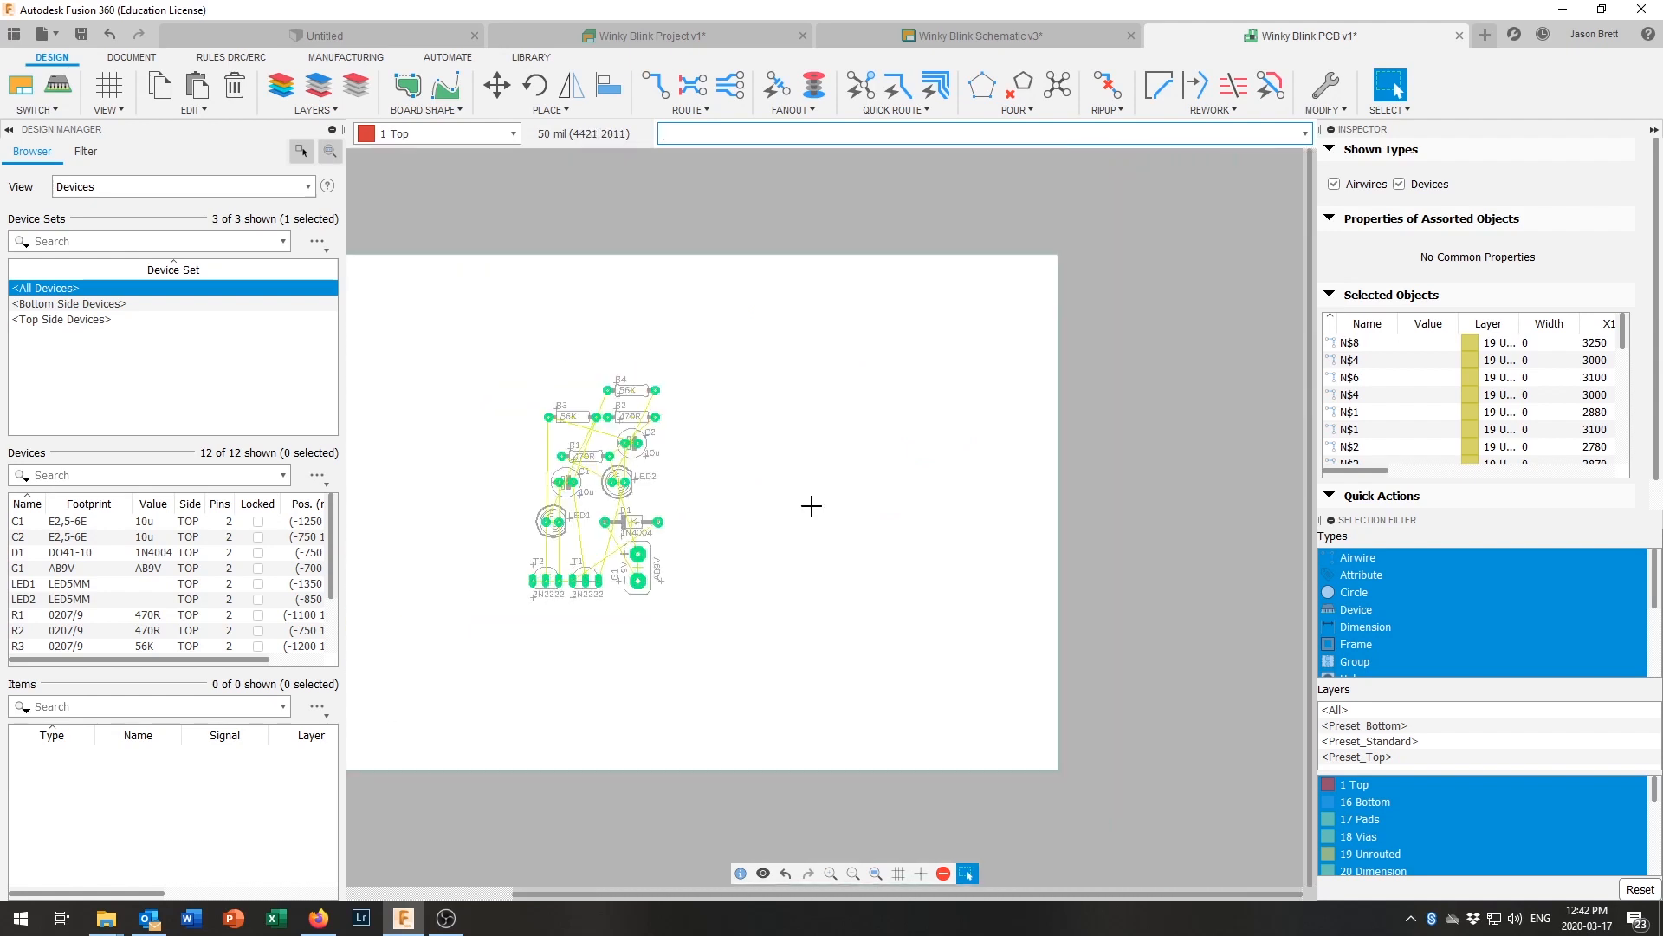
middle_click_drag(754, 494, 917, 471)
scroll(901, 474, "up", 1)
scroll(945, 467, "up", 1)
scroll(944, 467, "down", 1)
middle_click_drag(940, 454, 927, 447)
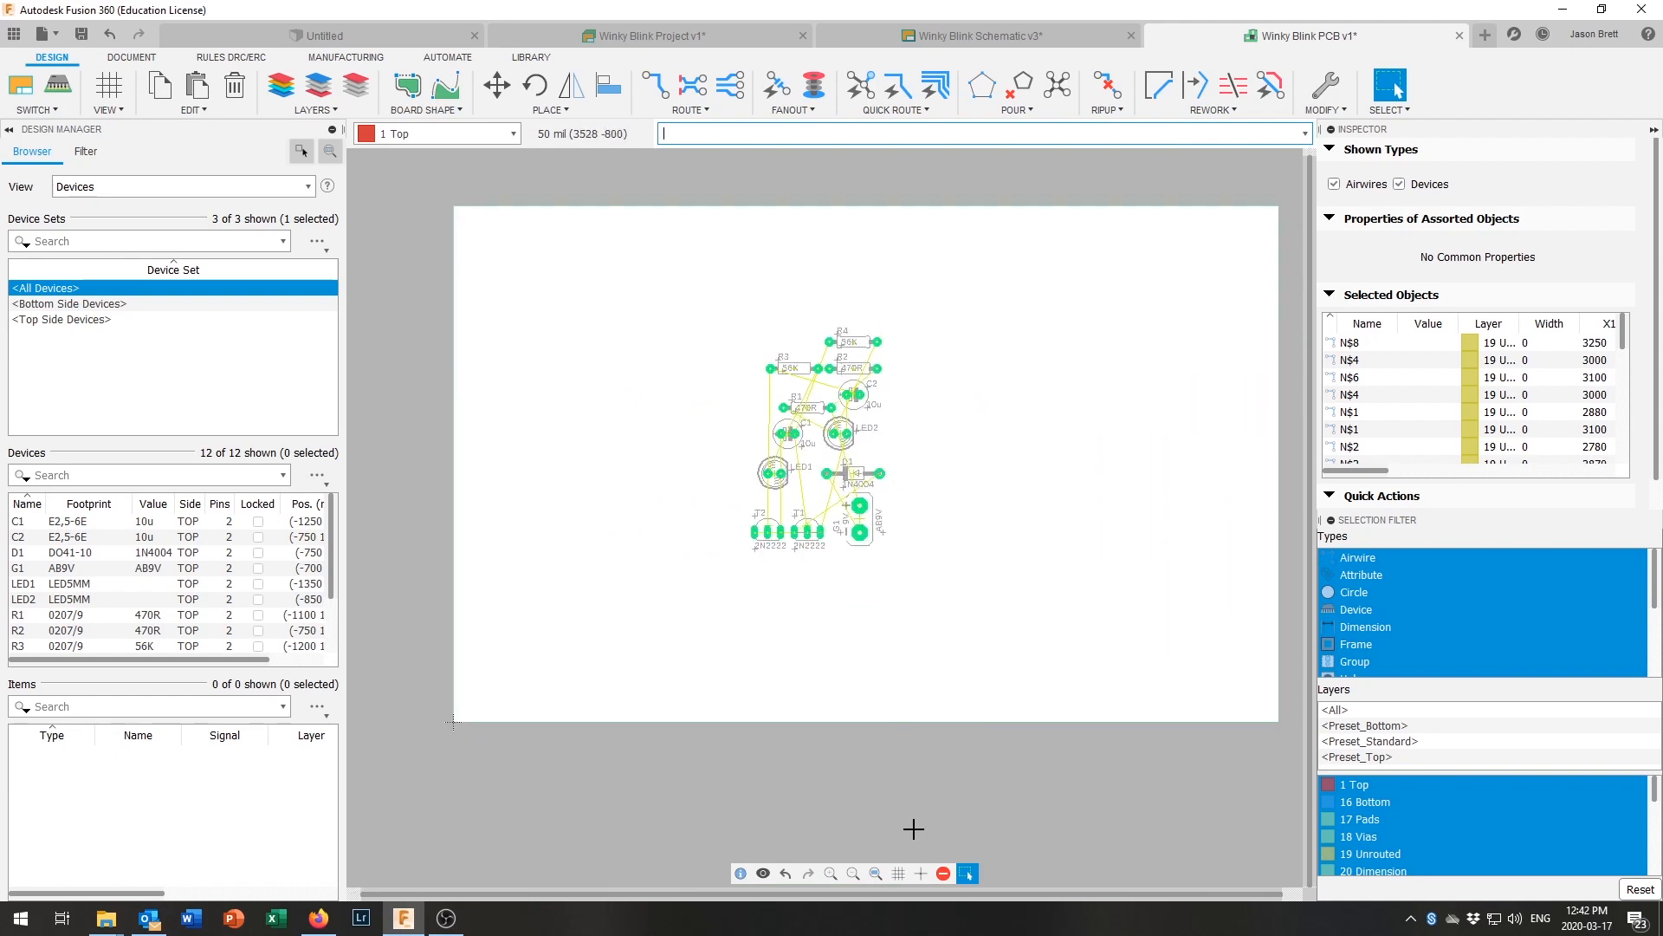
left_click(875, 871)
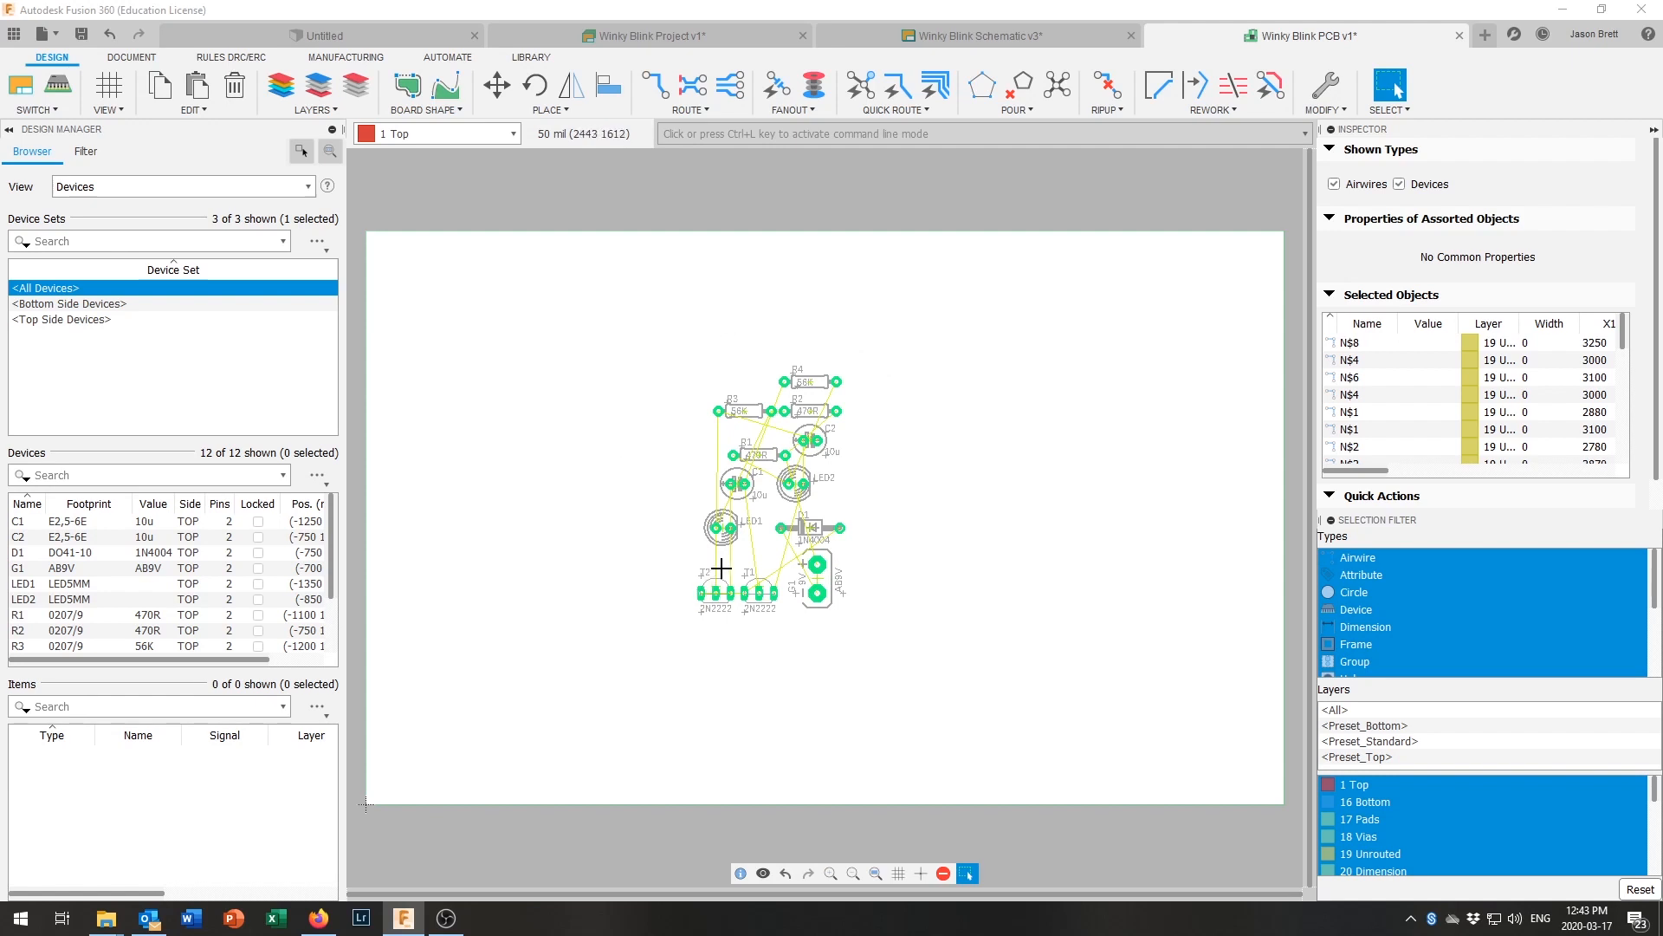
Step: Move battery connector G1 away from the transistors to the outer side of LED2, at about (3600, 2250) mil
scroll(730, 544, "up", 2)
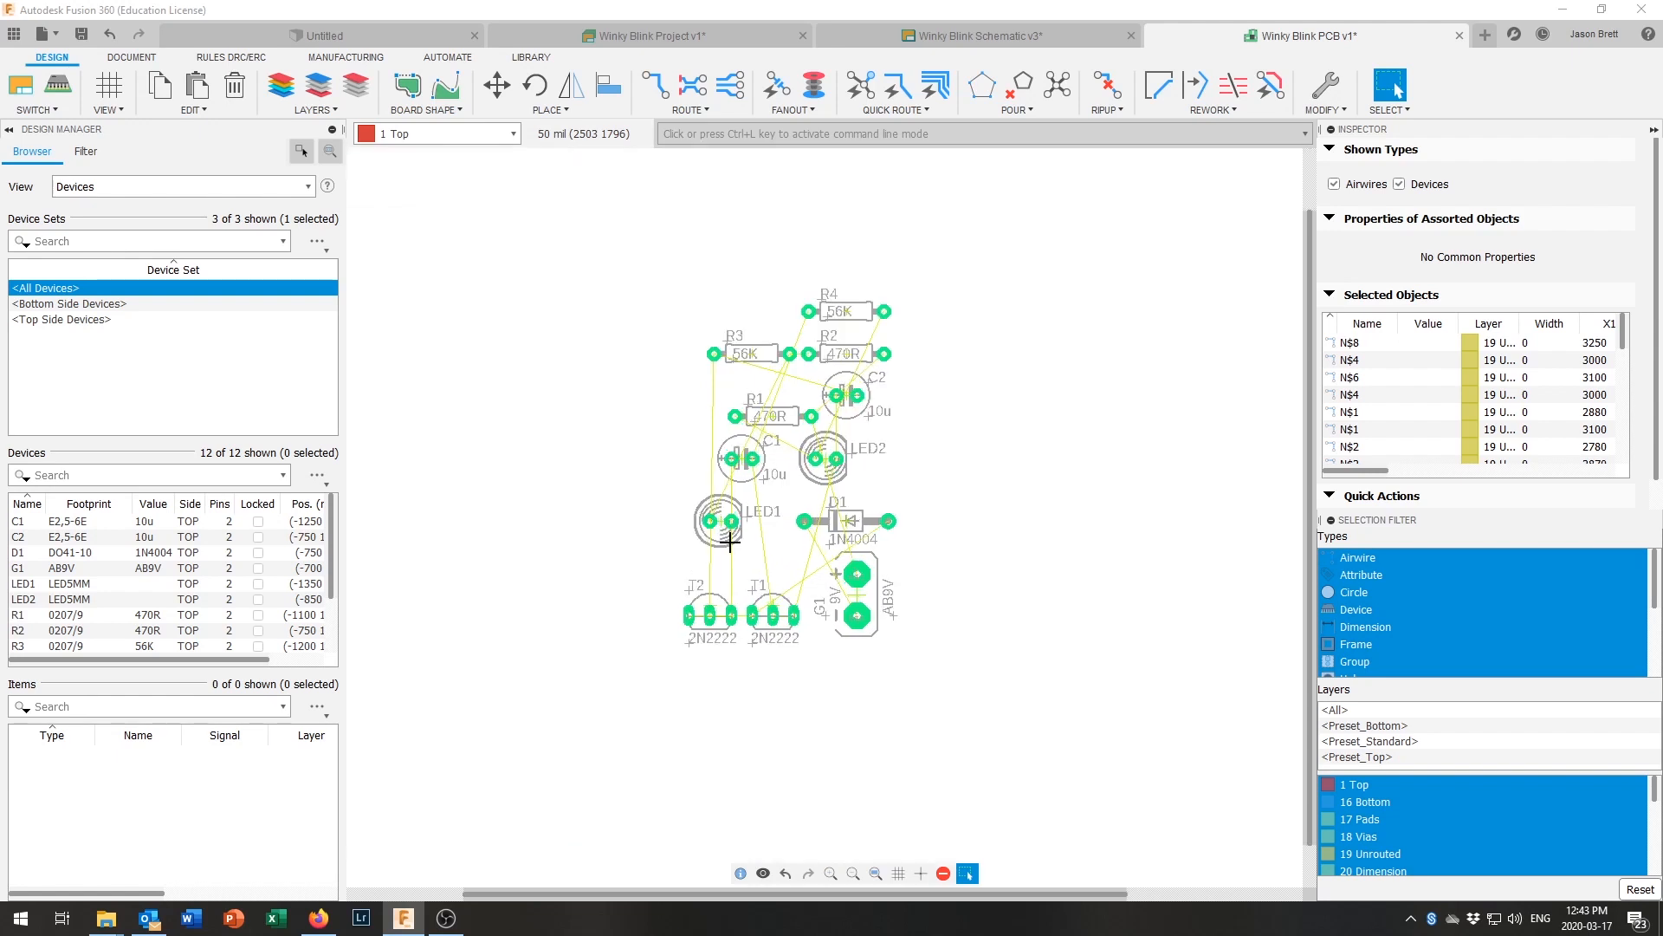
scroll(827, 429, "up", 2)
scroll(815, 432, "up", 1)
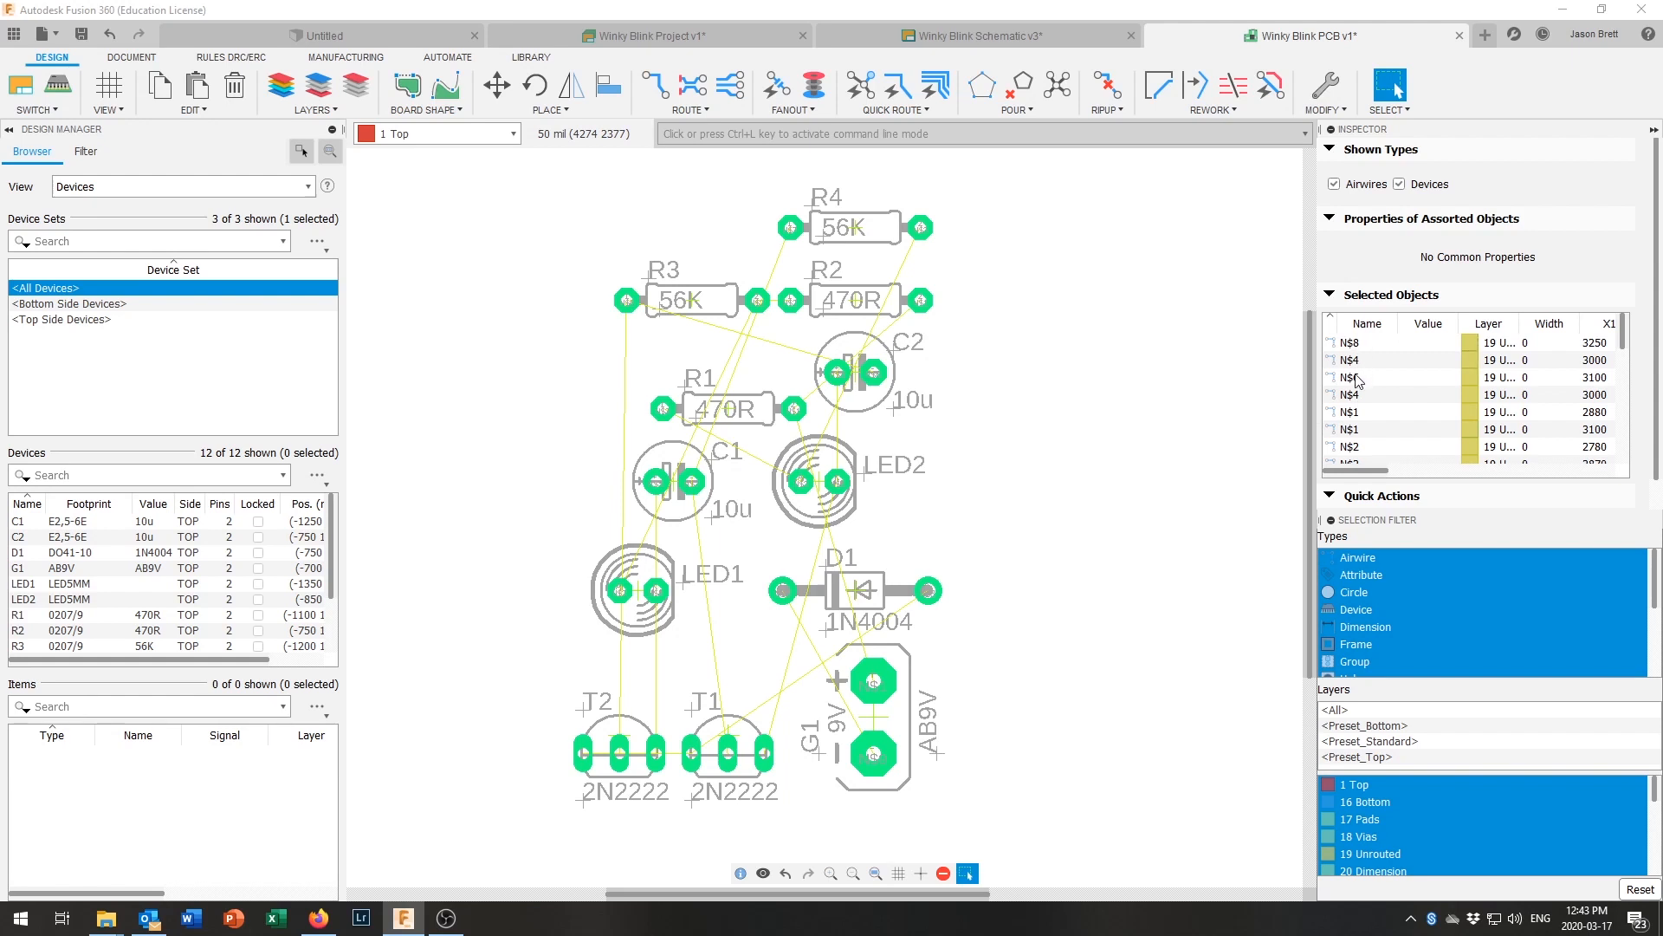
scroll(926, 454, "down", 1)
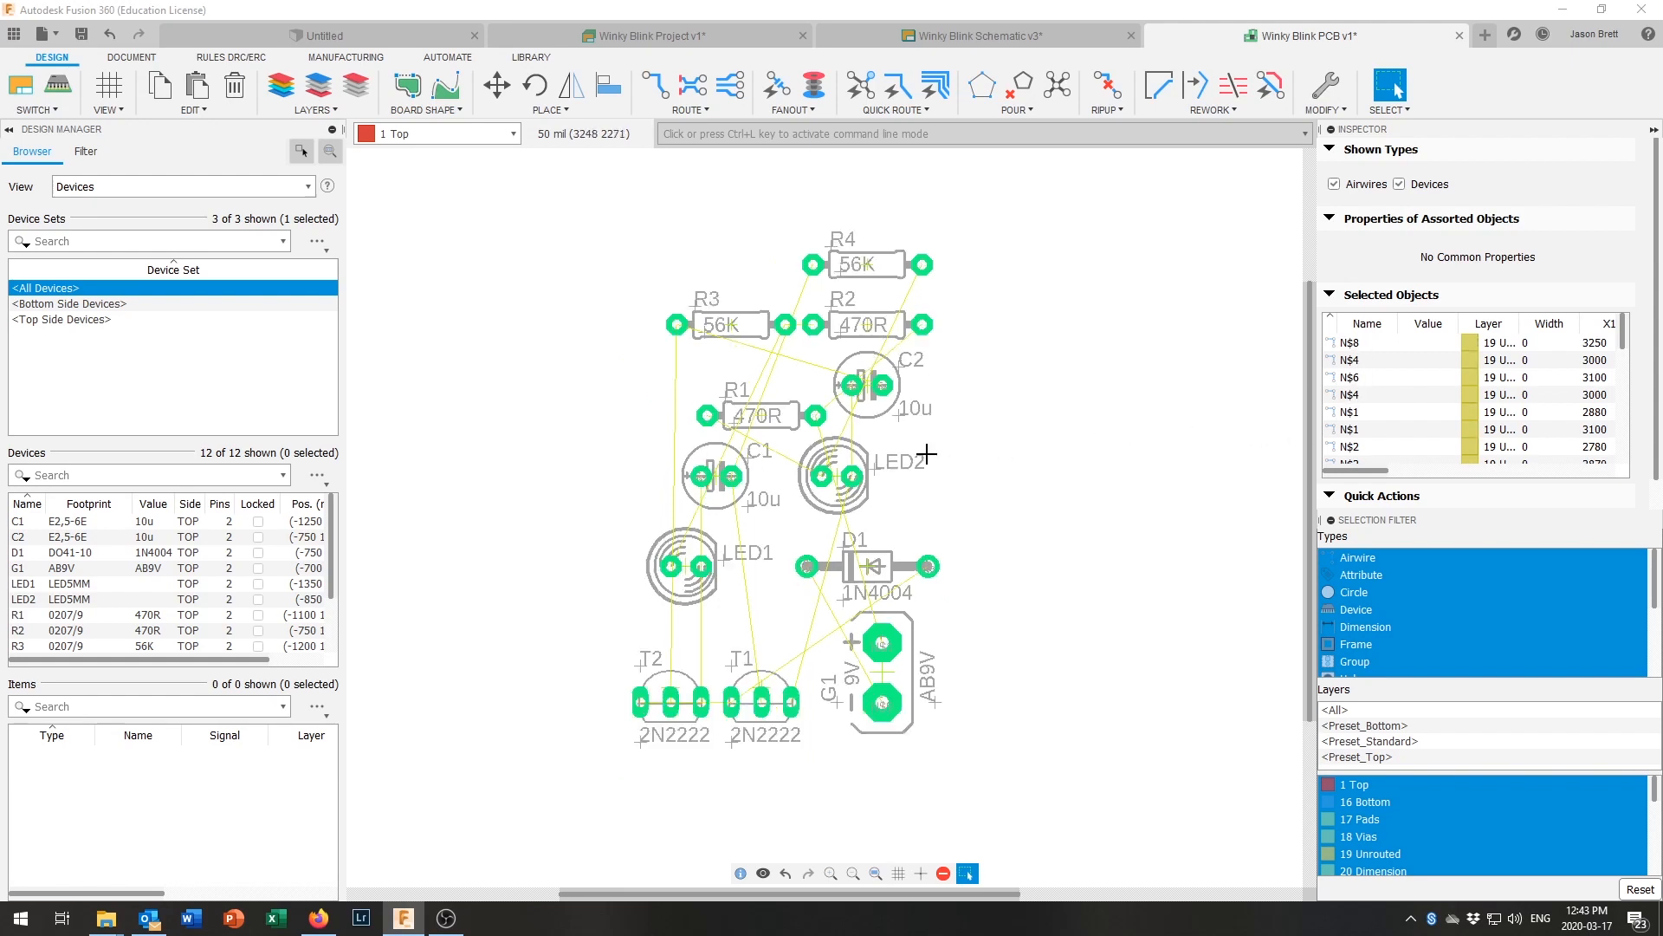
scroll(926, 453, "down", 1)
scroll(926, 453, "up", 1)
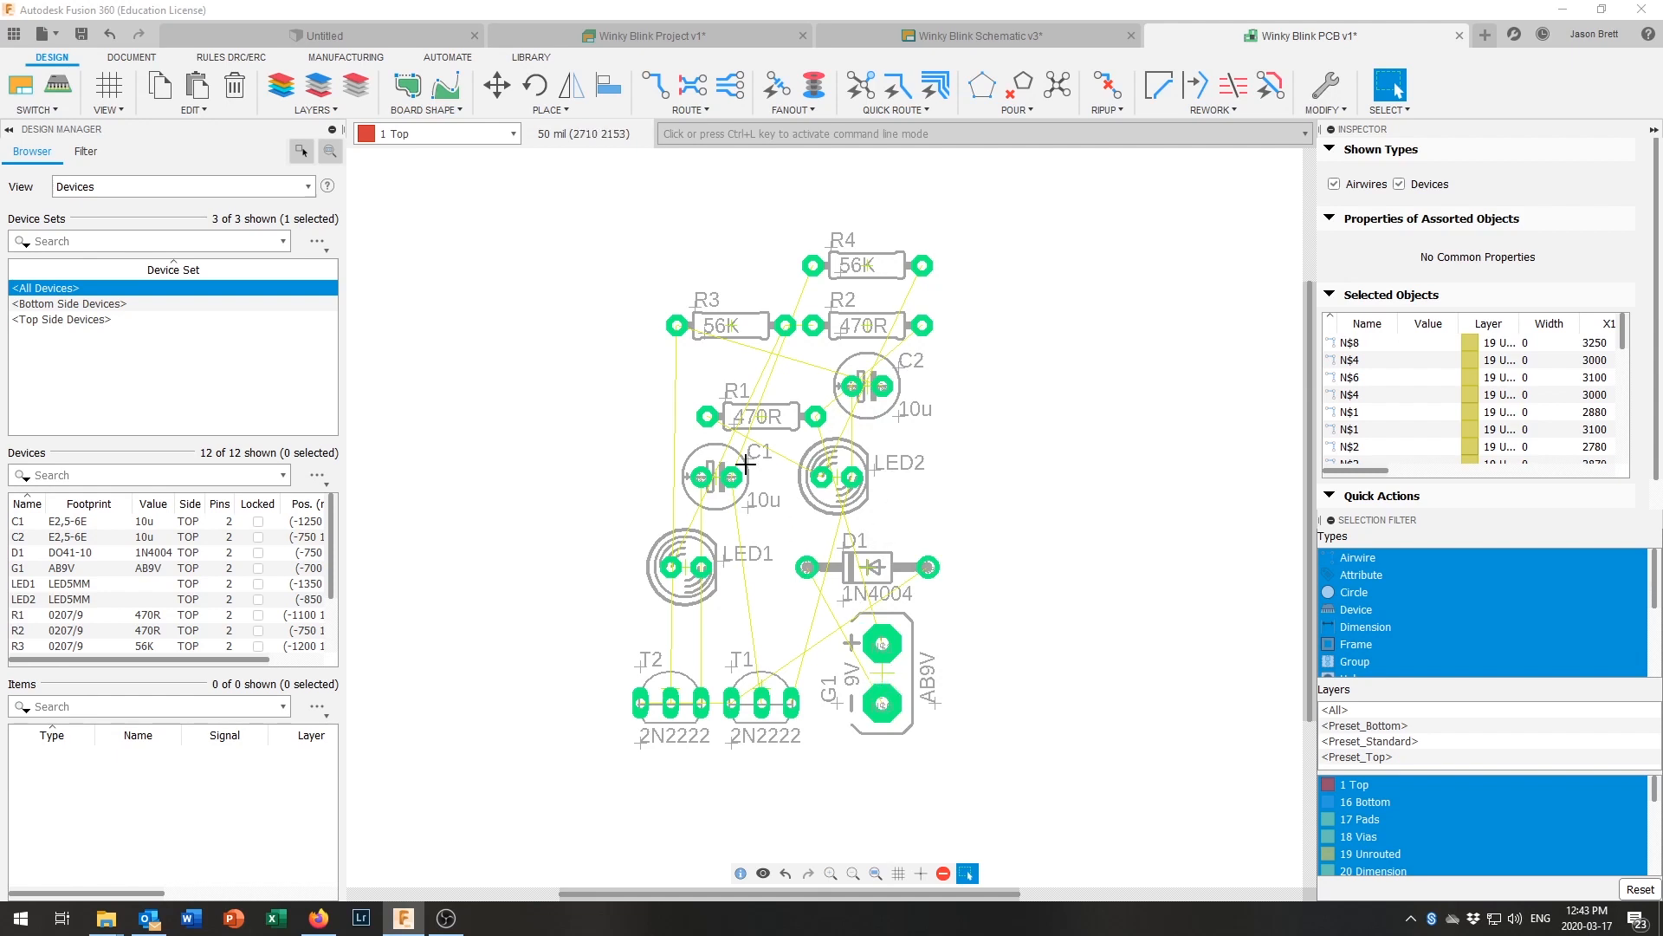
left_click(498, 84)
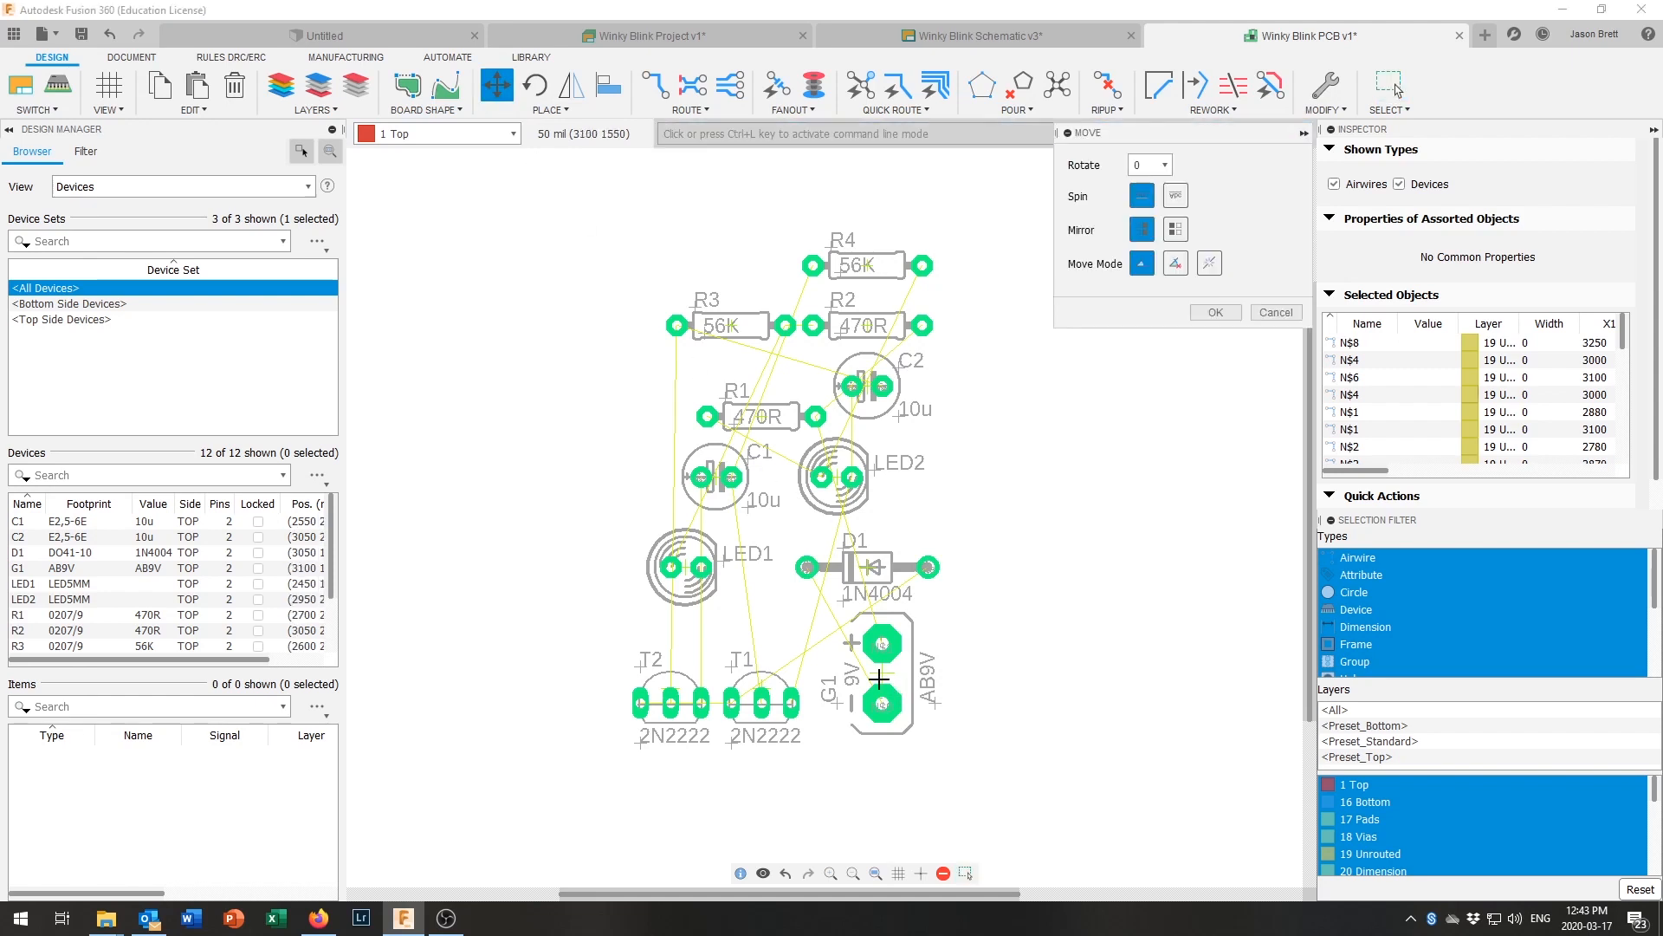
left_click(882, 673)
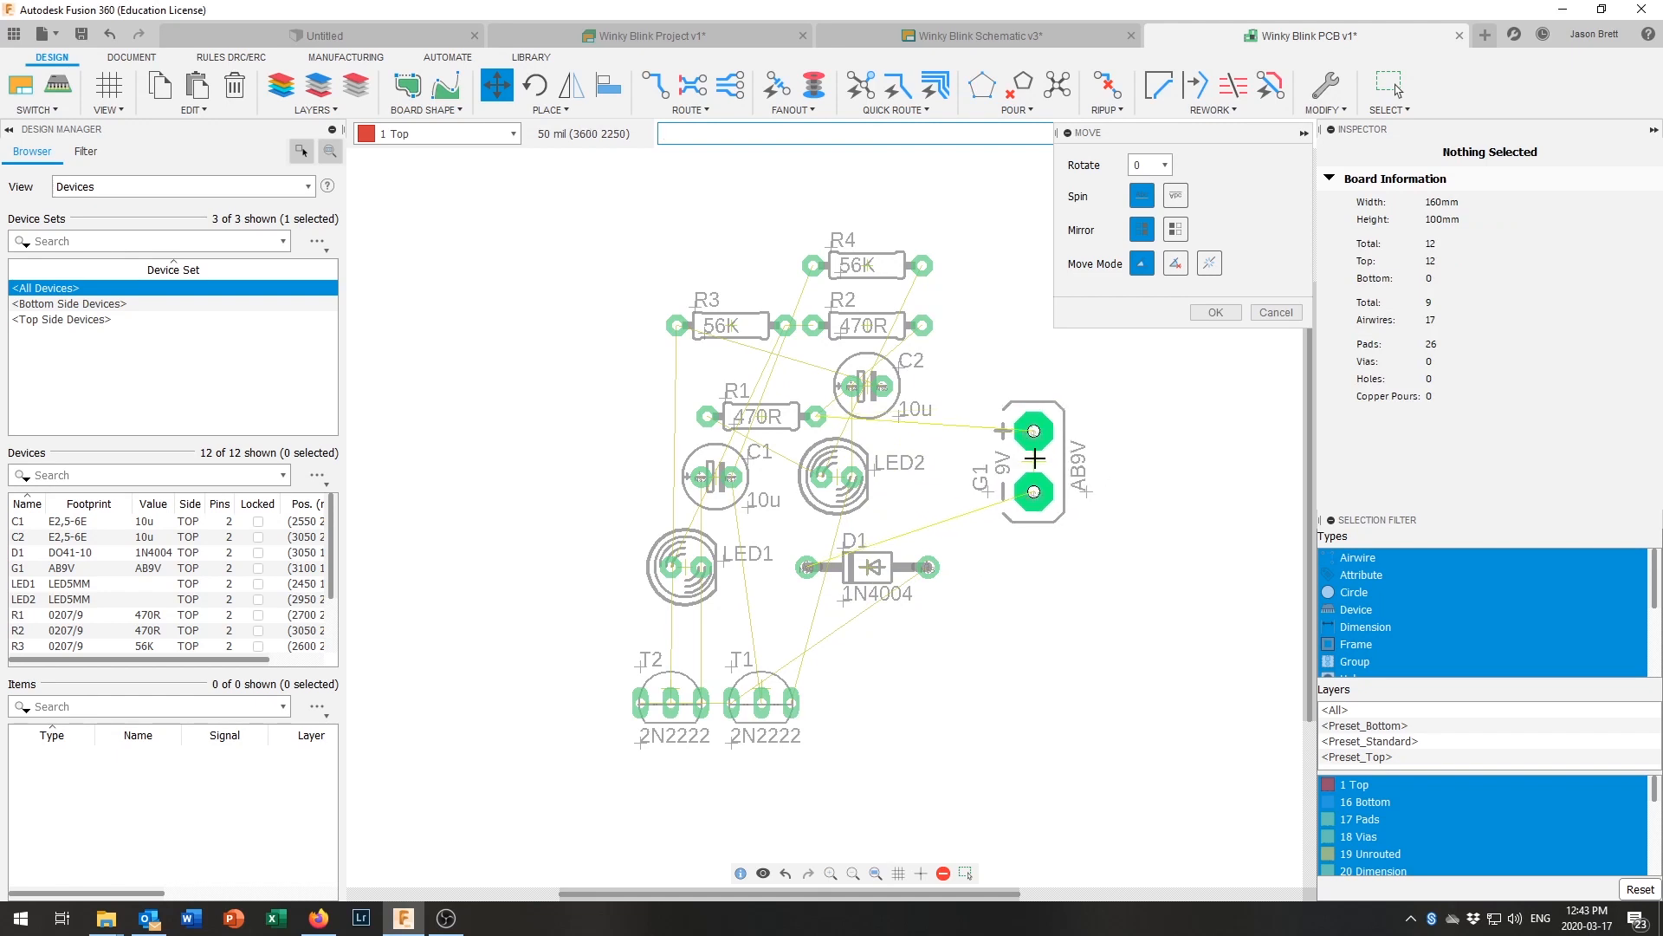
left_click(1034, 458)
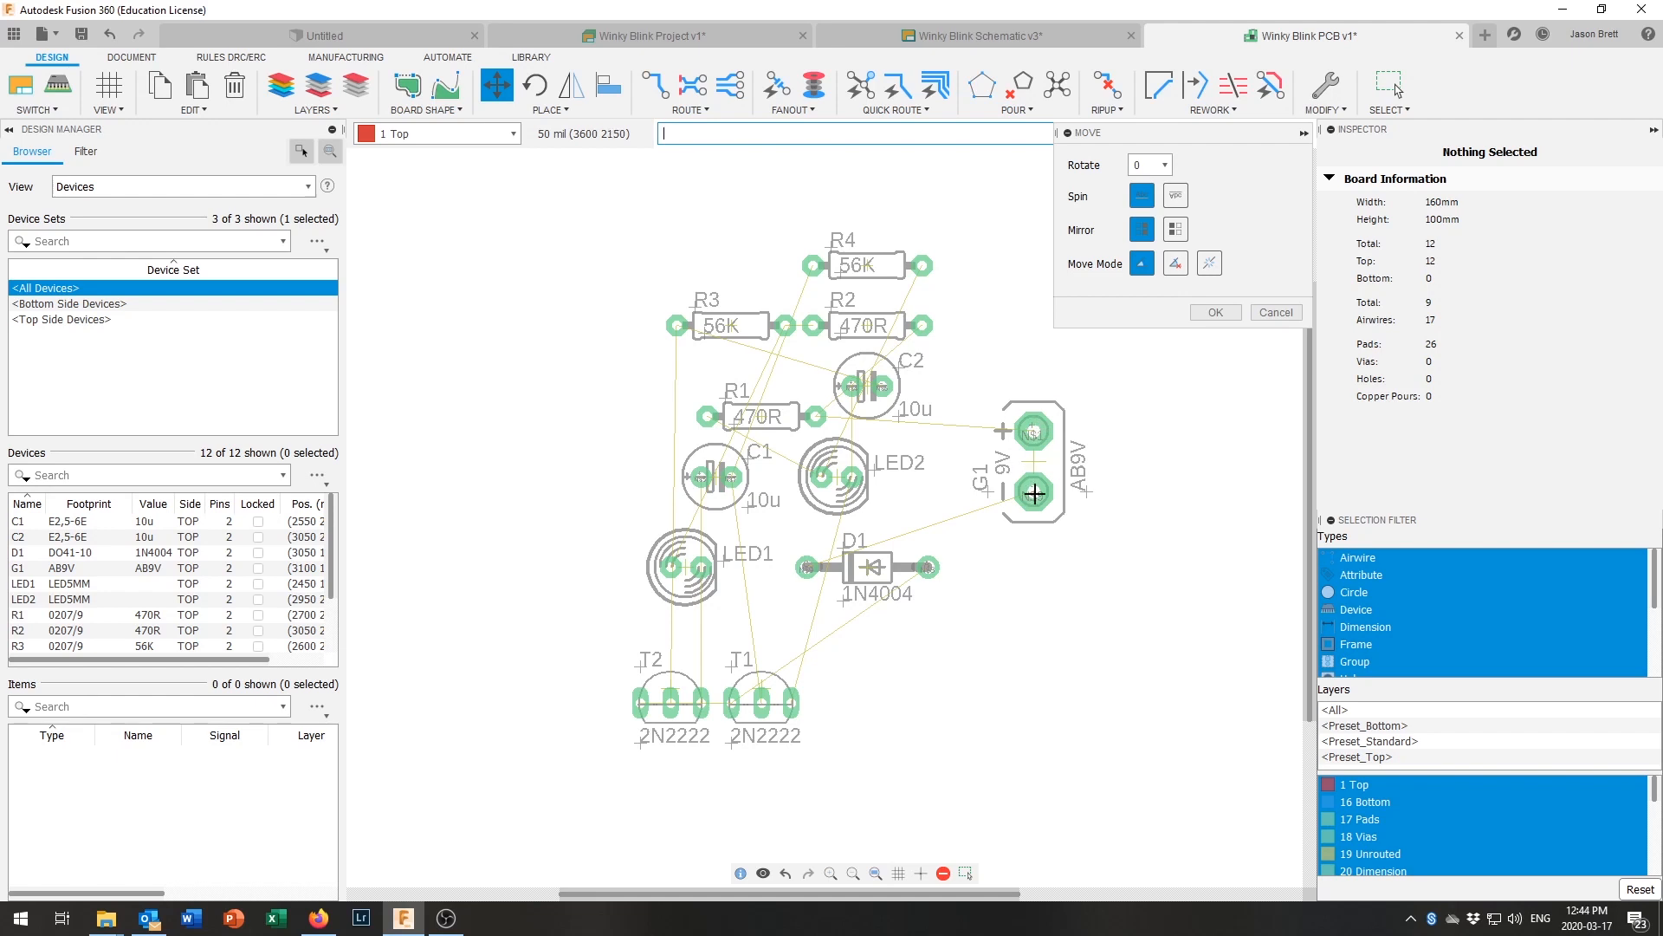
Step: Move capacitor C2 and LED2 to the lower area beyond transistor T1, and capacitor C1 to the far side of LED1
scroll(1034, 493, "down", 2)
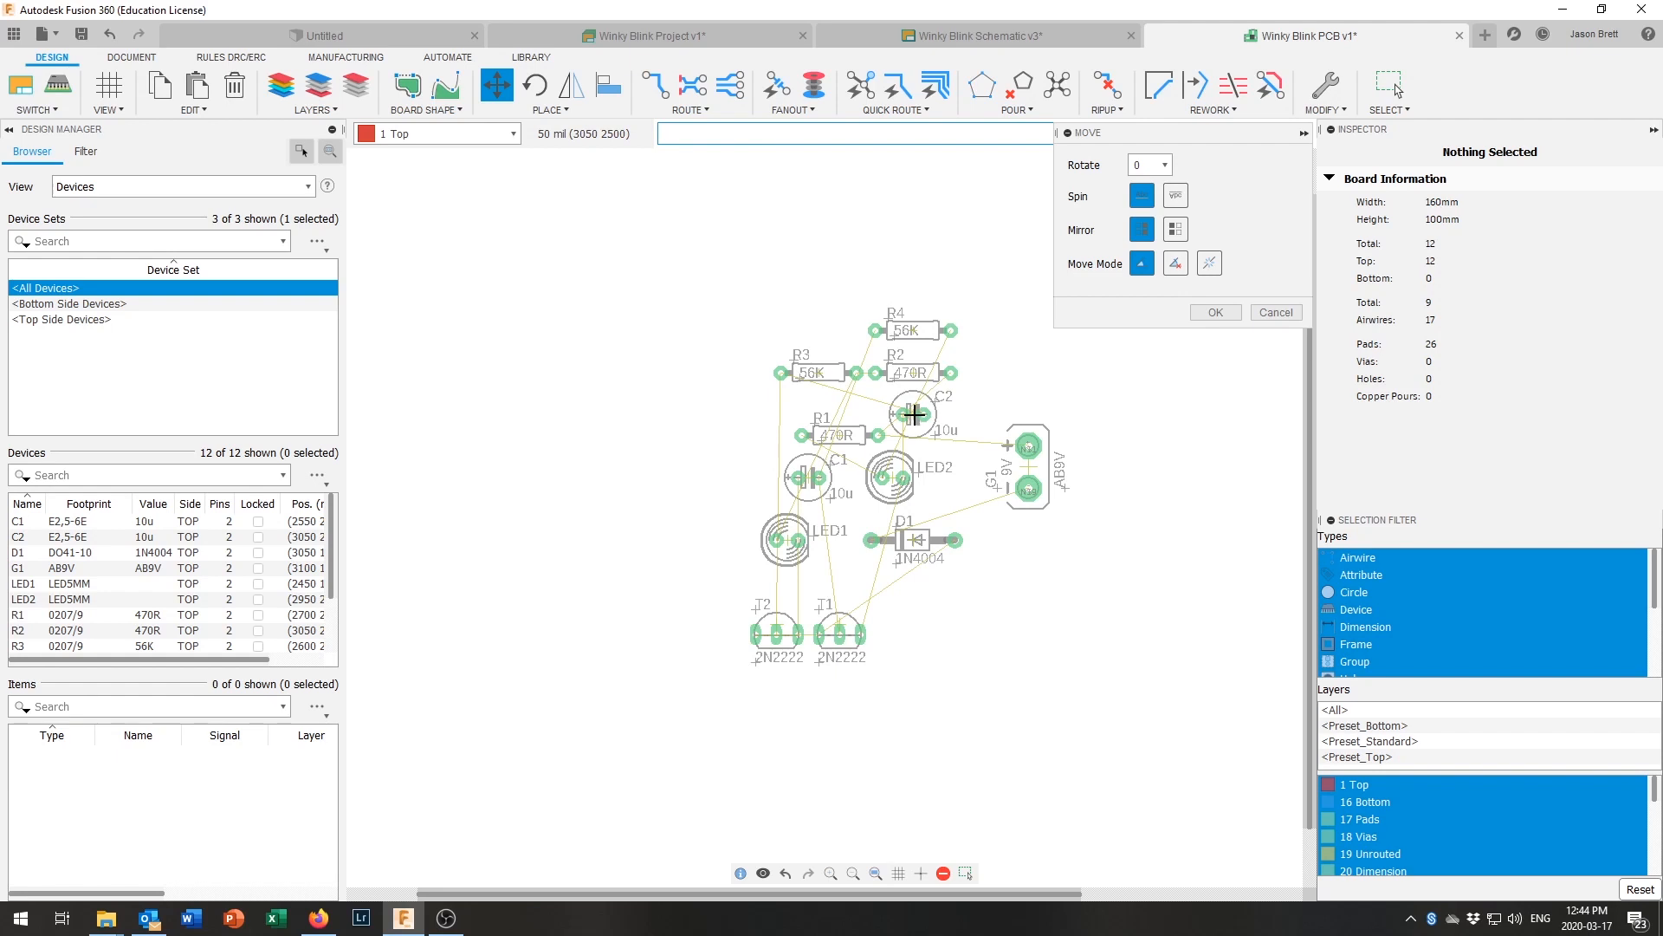
left_click_drag(912, 414, 986, 687)
left_click_drag(890, 479, 1053, 608)
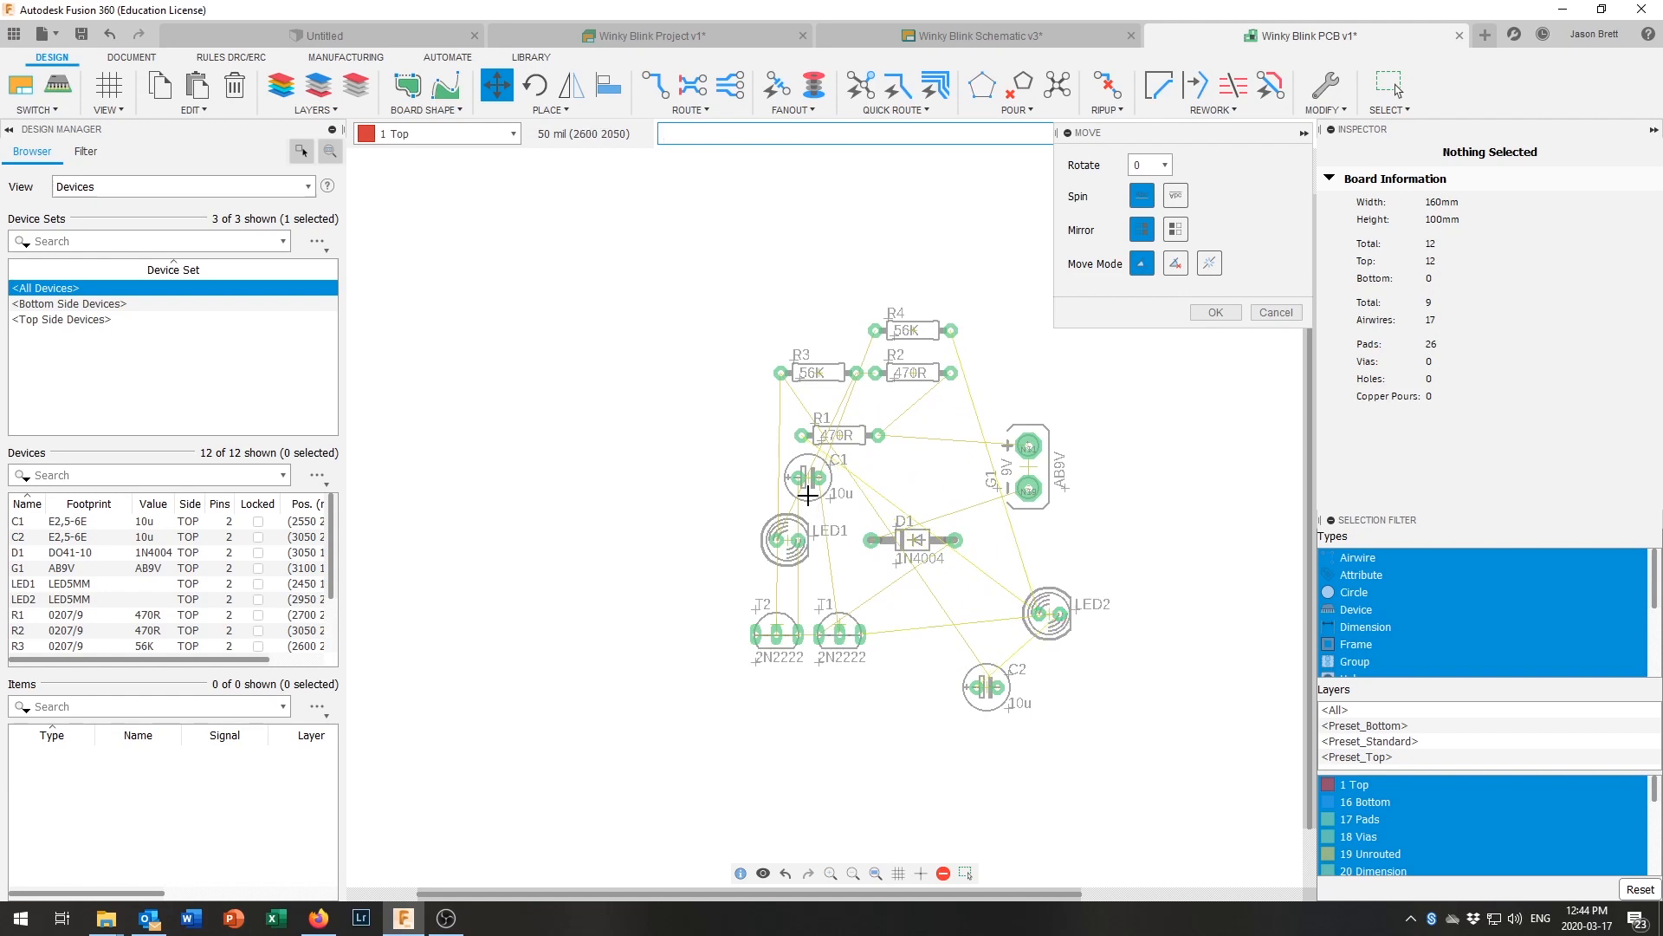
left_click_drag(810, 477, 609, 550)
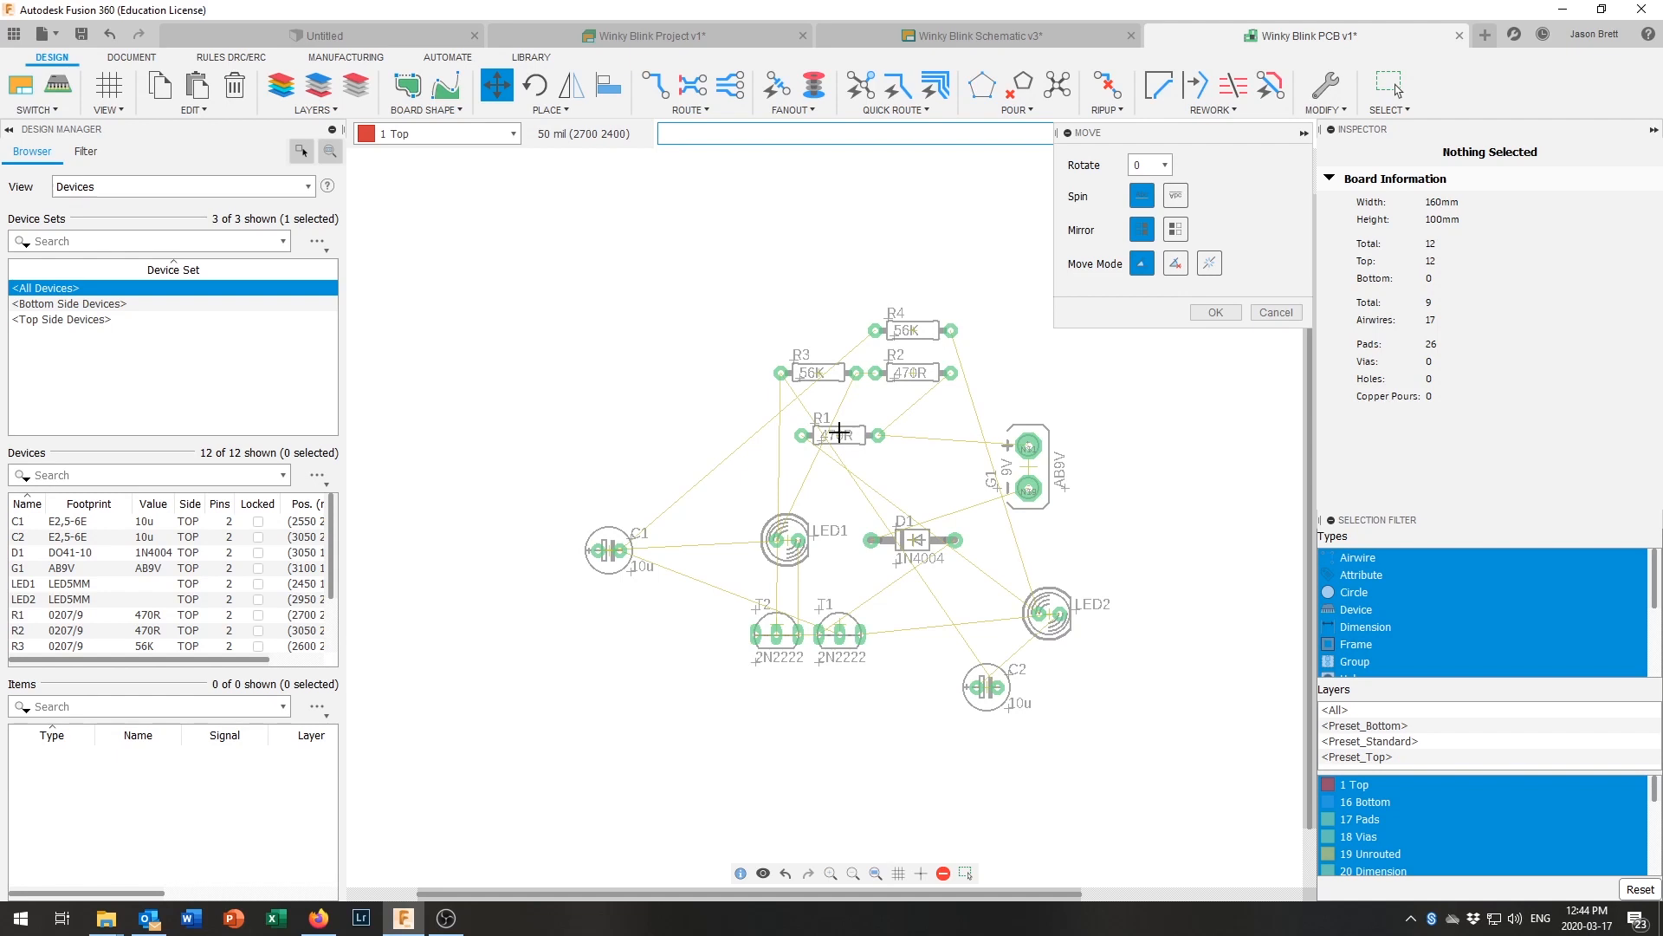
Step: Move resistors R1 and R2 near connector G1, R3 above LED1, and R4 just above diode D1, and finish the Move command
left_click_drag(840, 435, 933, 426)
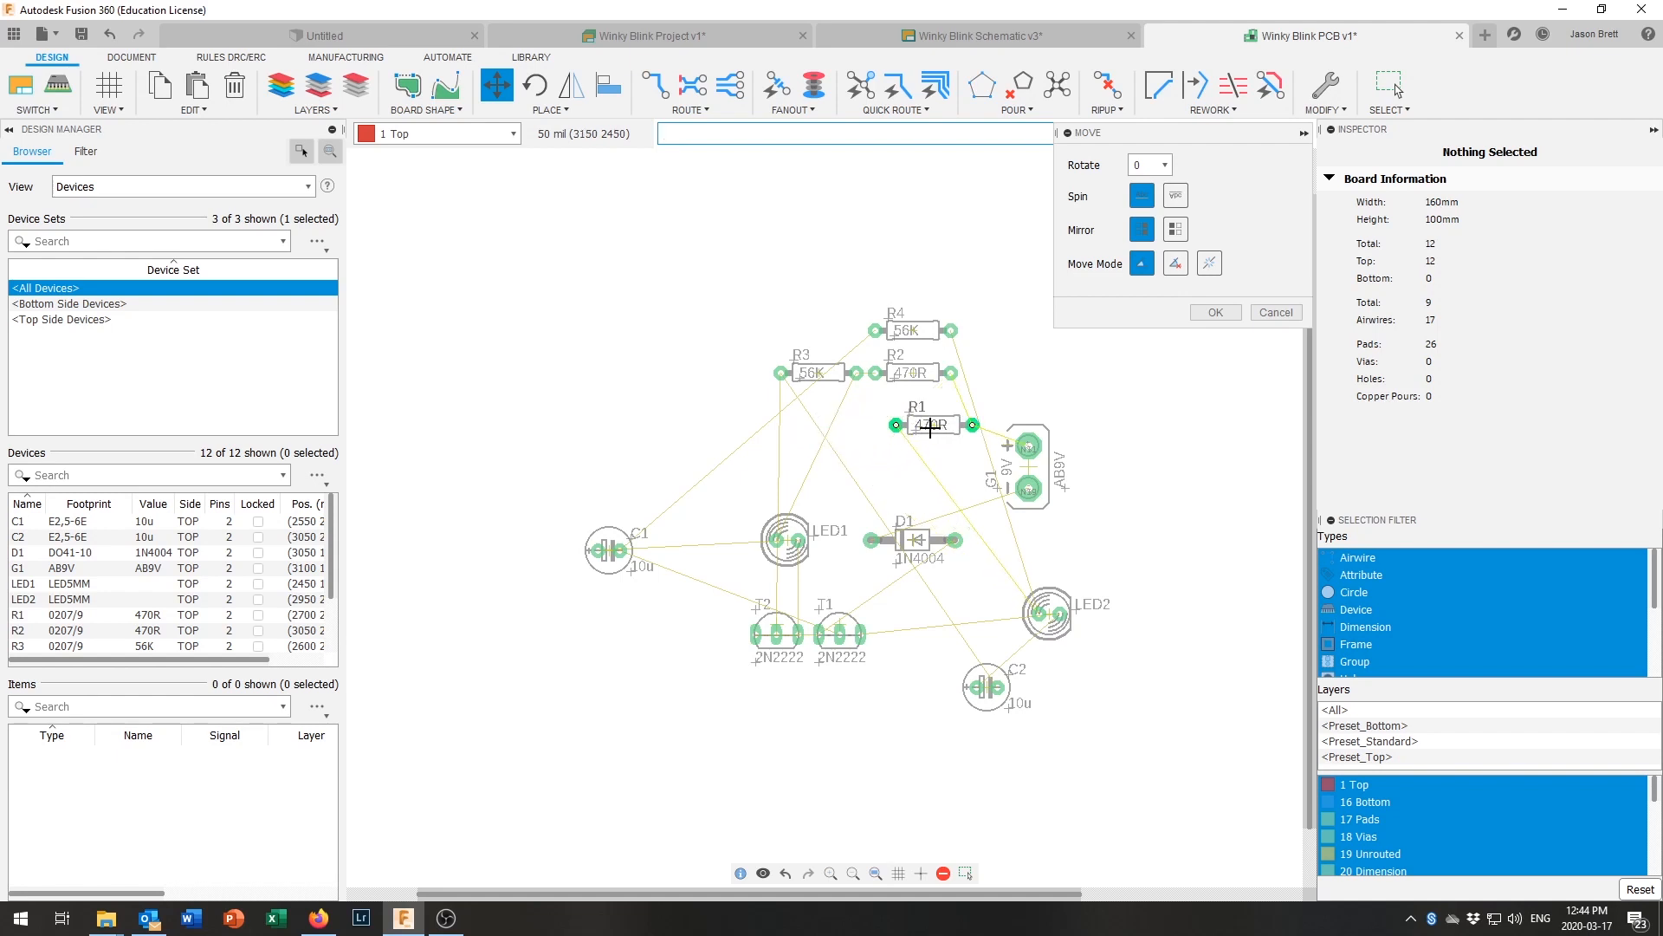
left_click(930, 427)
left_click(912, 373)
left_click(901, 393)
left_click(812, 372)
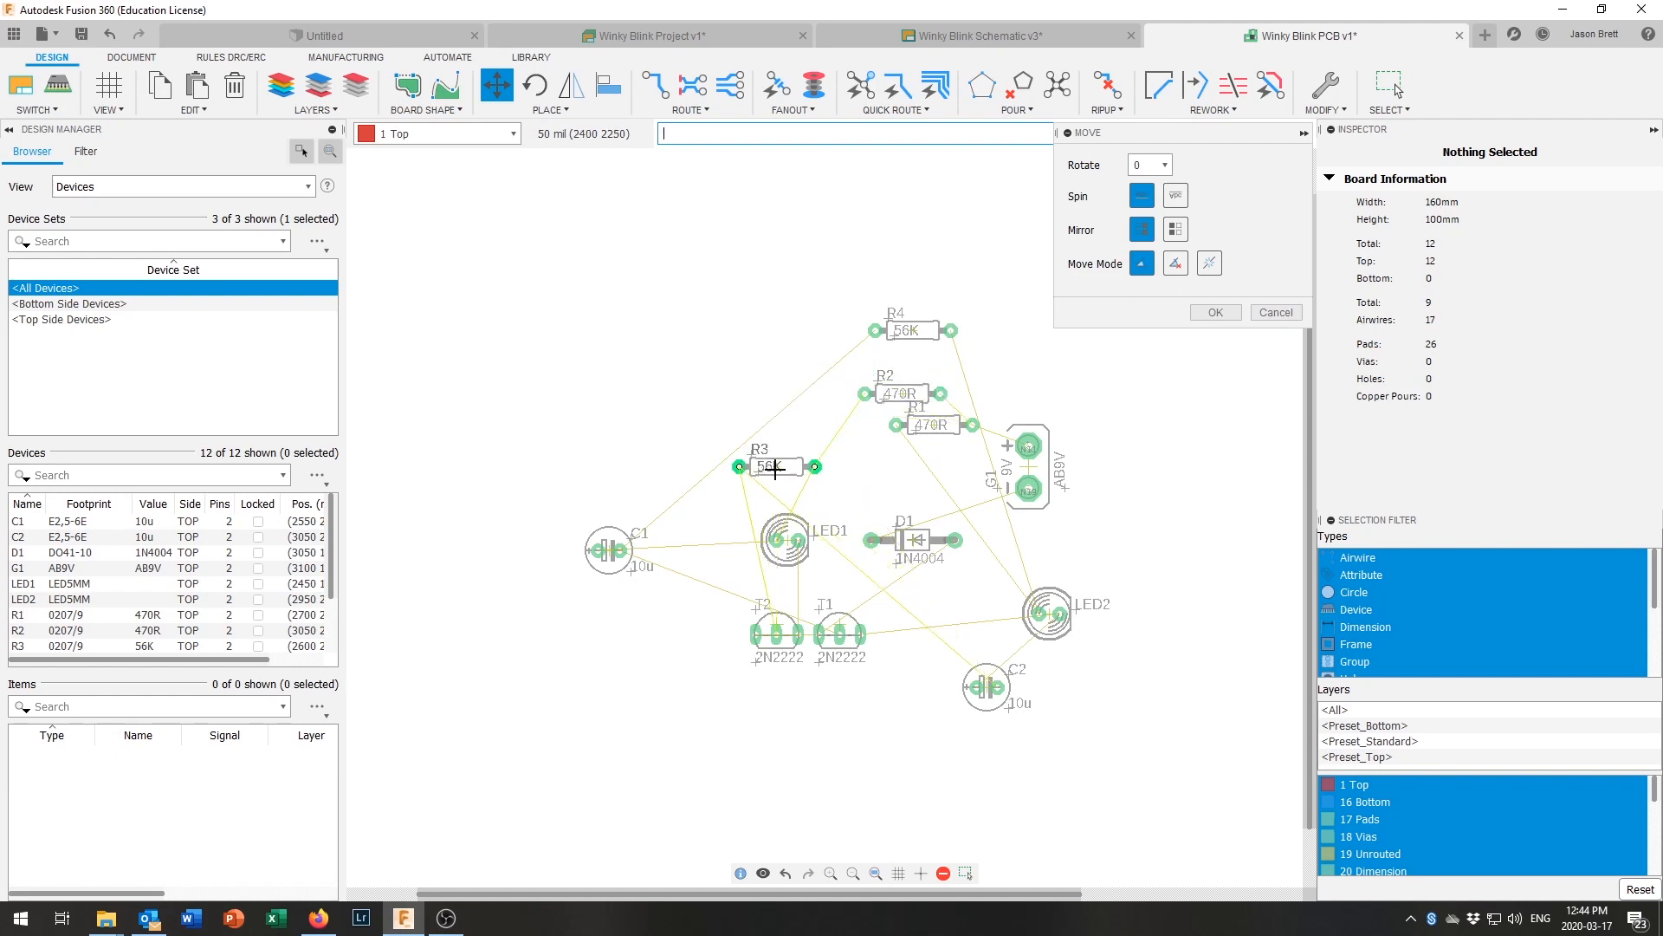
left_click(745, 477)
left_click(908, 332)
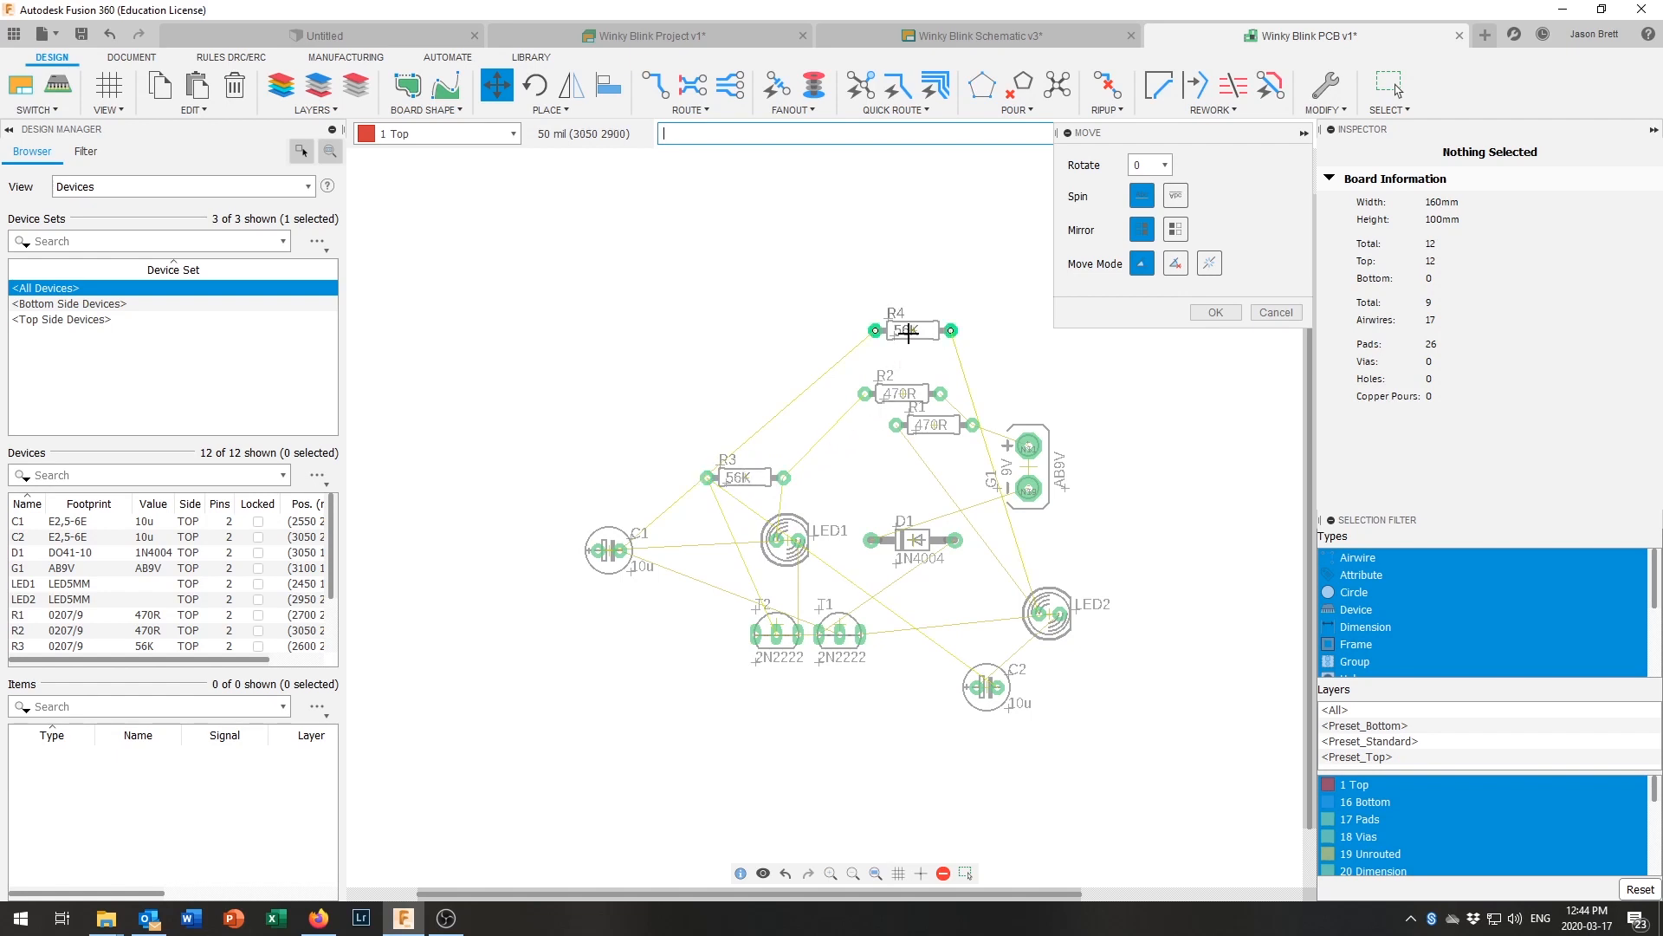
left_click(882, 490)
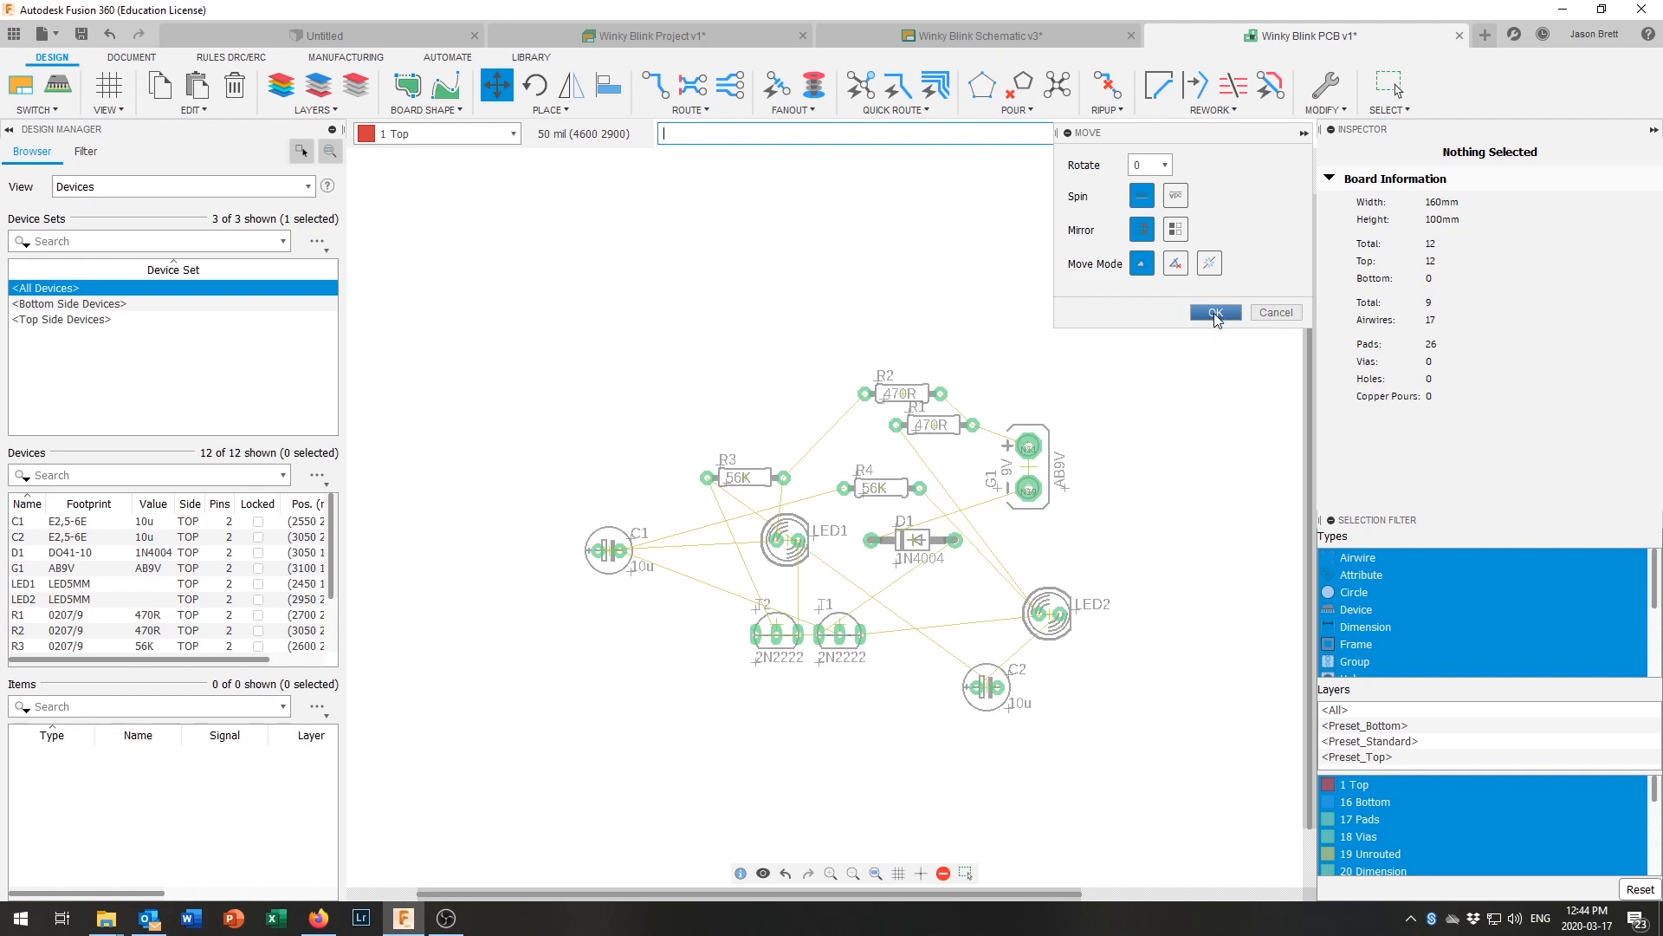
left_click(1215, 313)
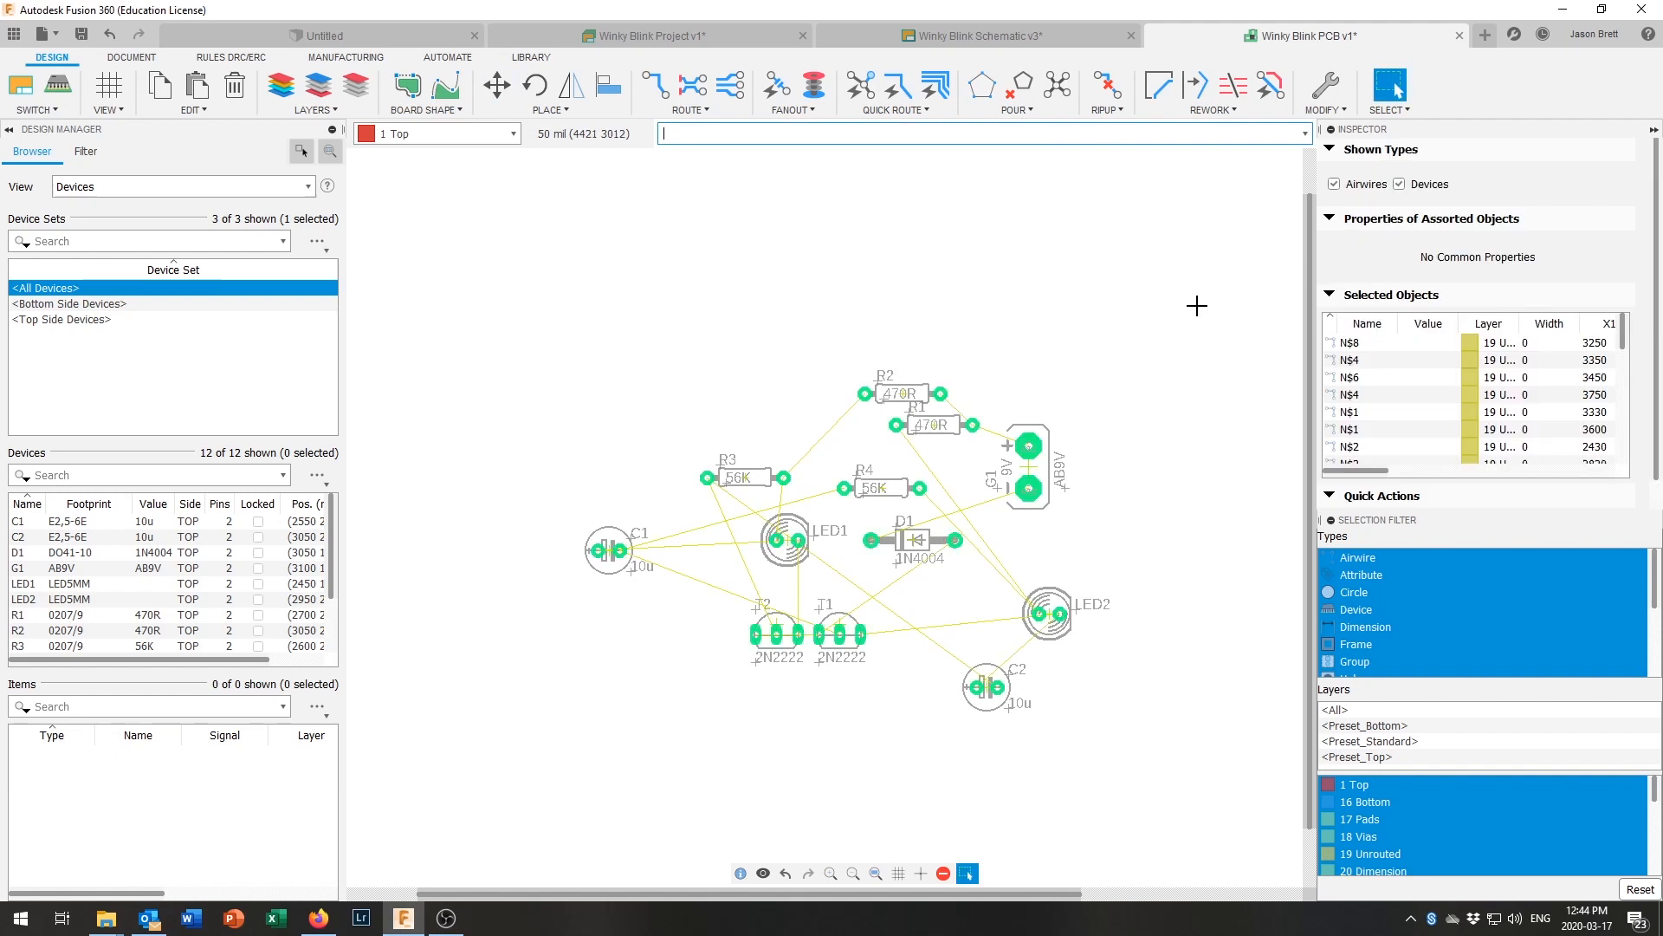
Step: Start the Rotate command with a 90-degree angle for the parts on the board
left_click(535, 87)
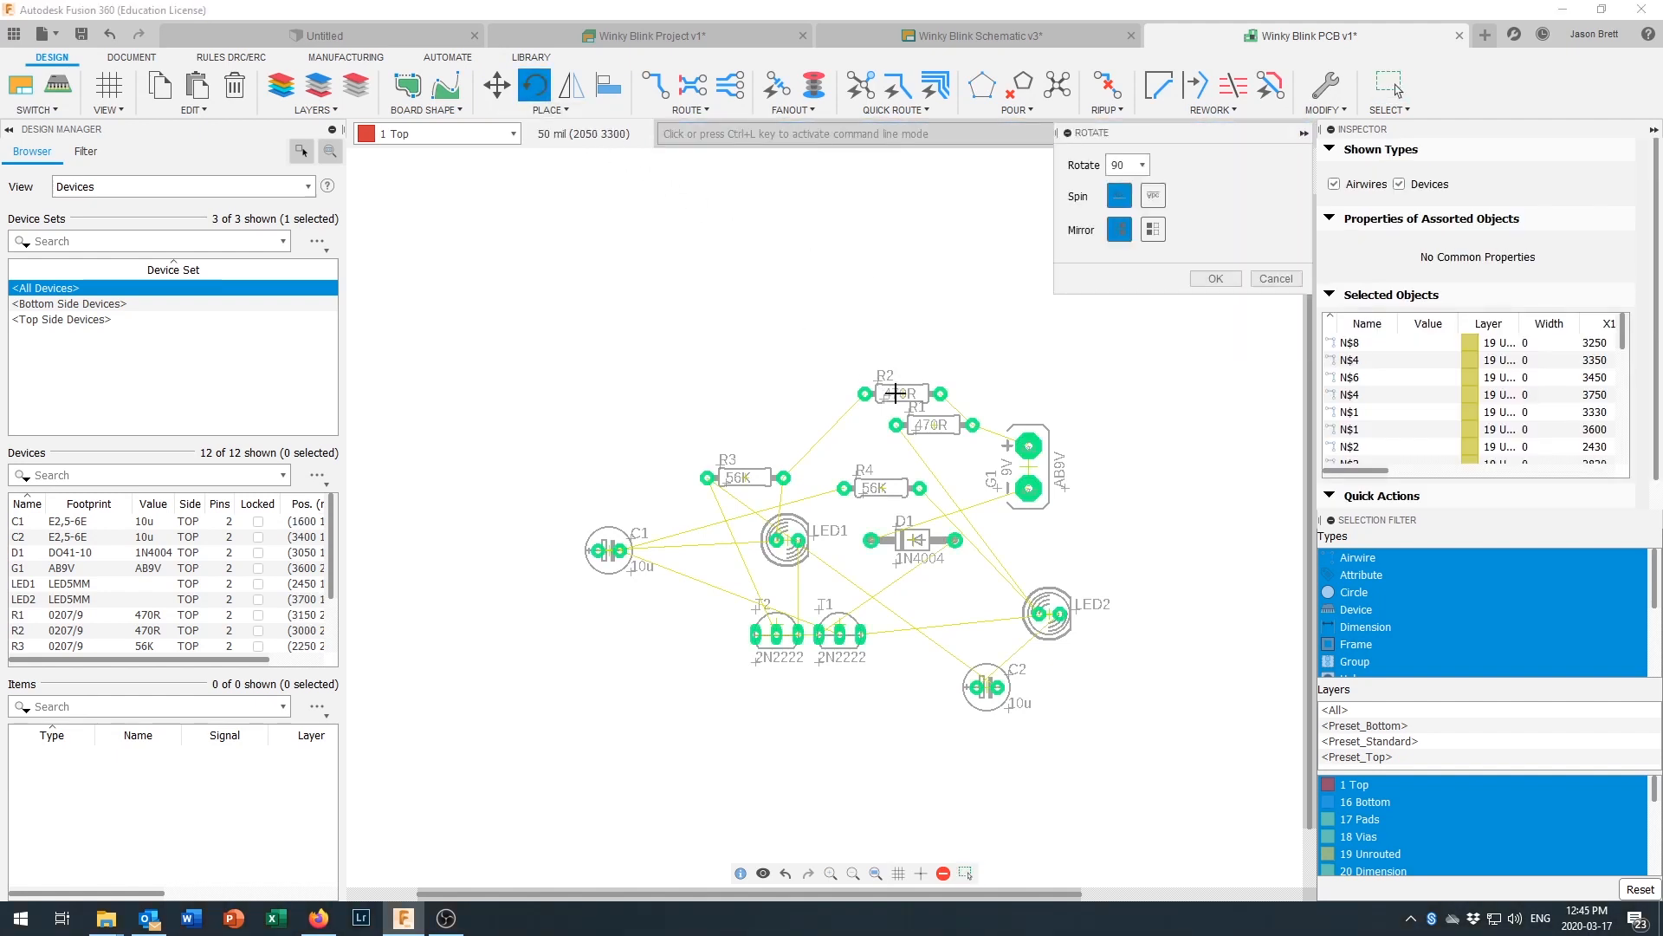
Step: Rotate resistors R2, R1, R4 and R3 in 90-degree turns so all four stand vertically
left_click(895, 392)
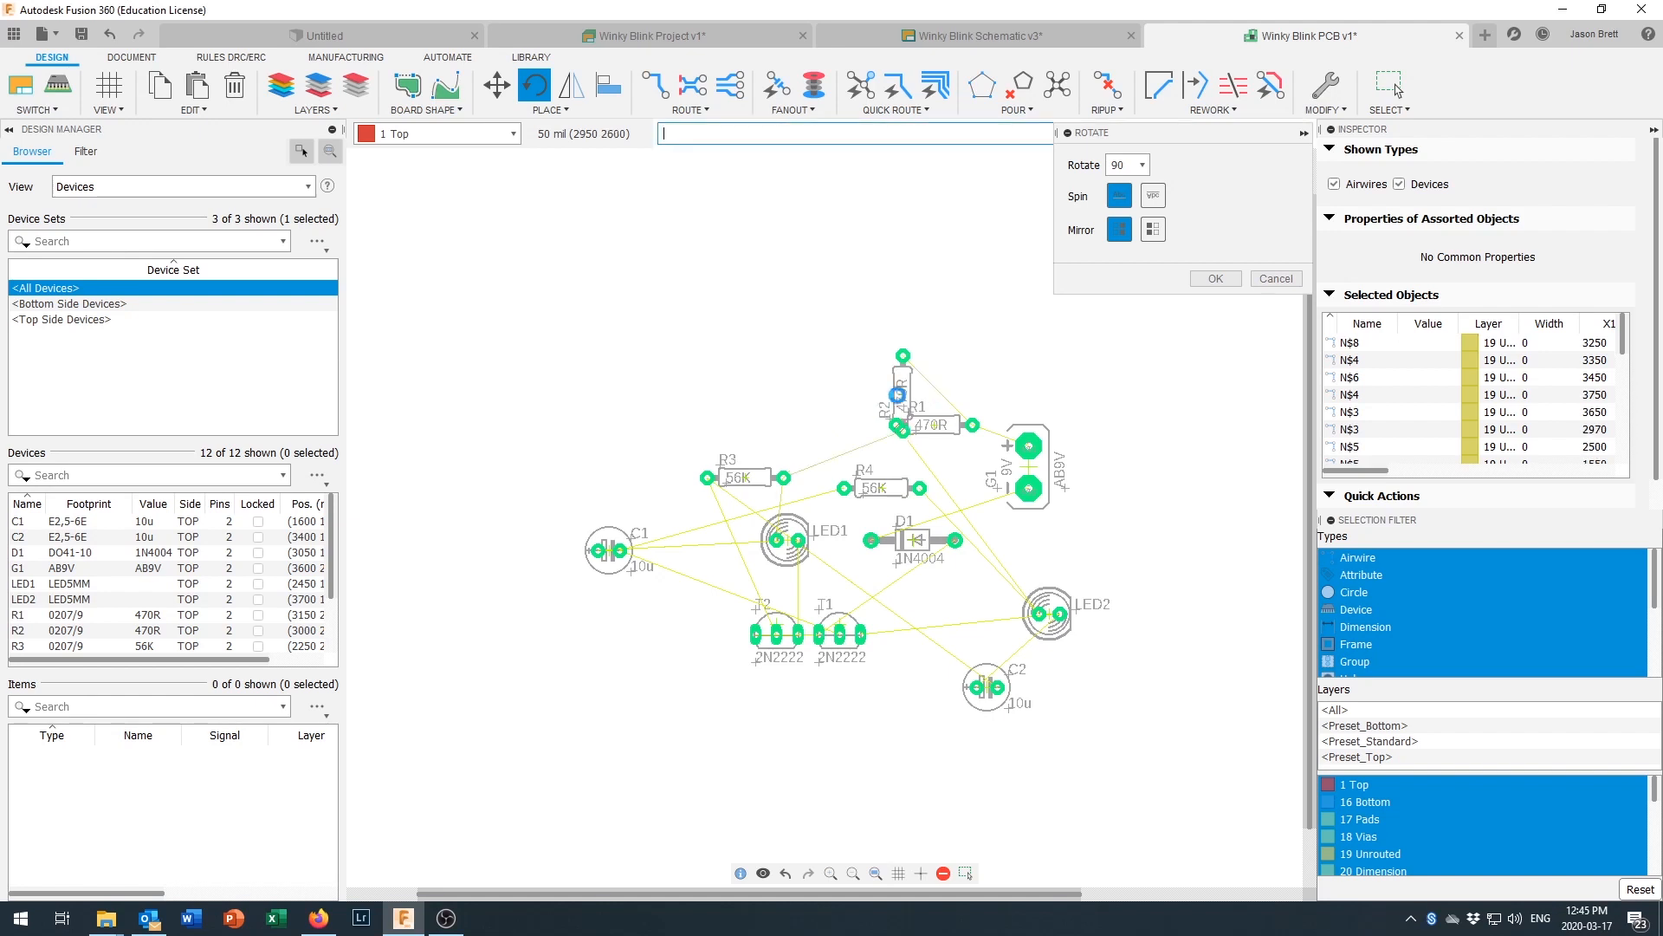
left_click(893, 391)
left_click(898, 391)
left_click(903, 392)
left_click(902, 392)
left_click(934, 426)
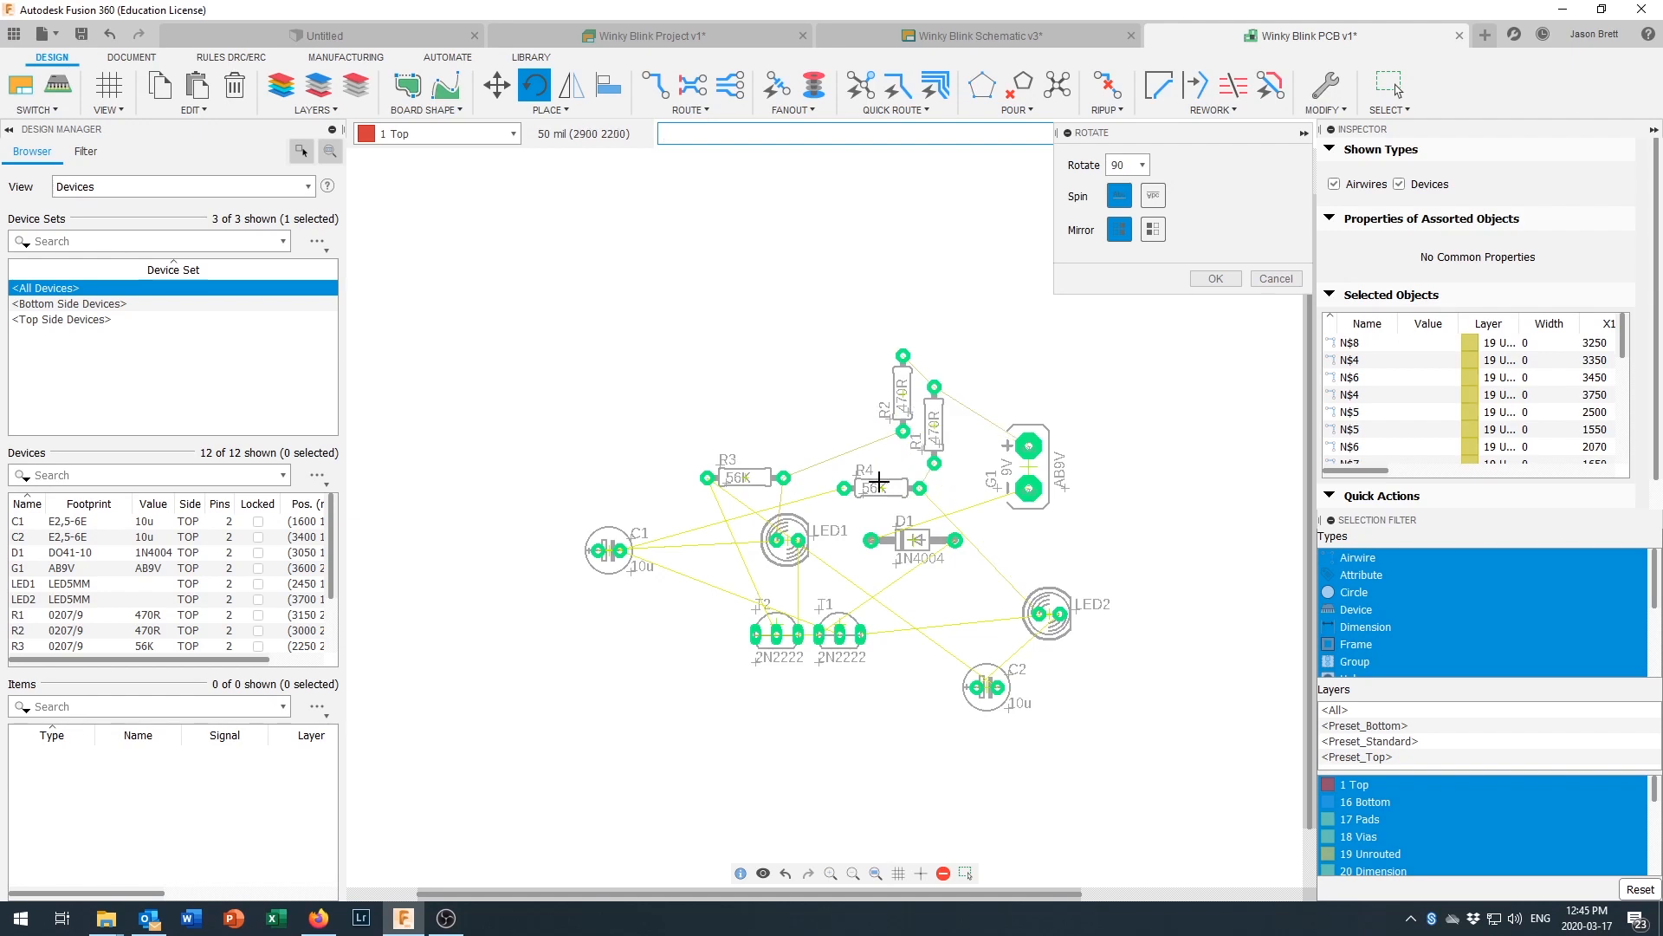
left_click(876, 487)
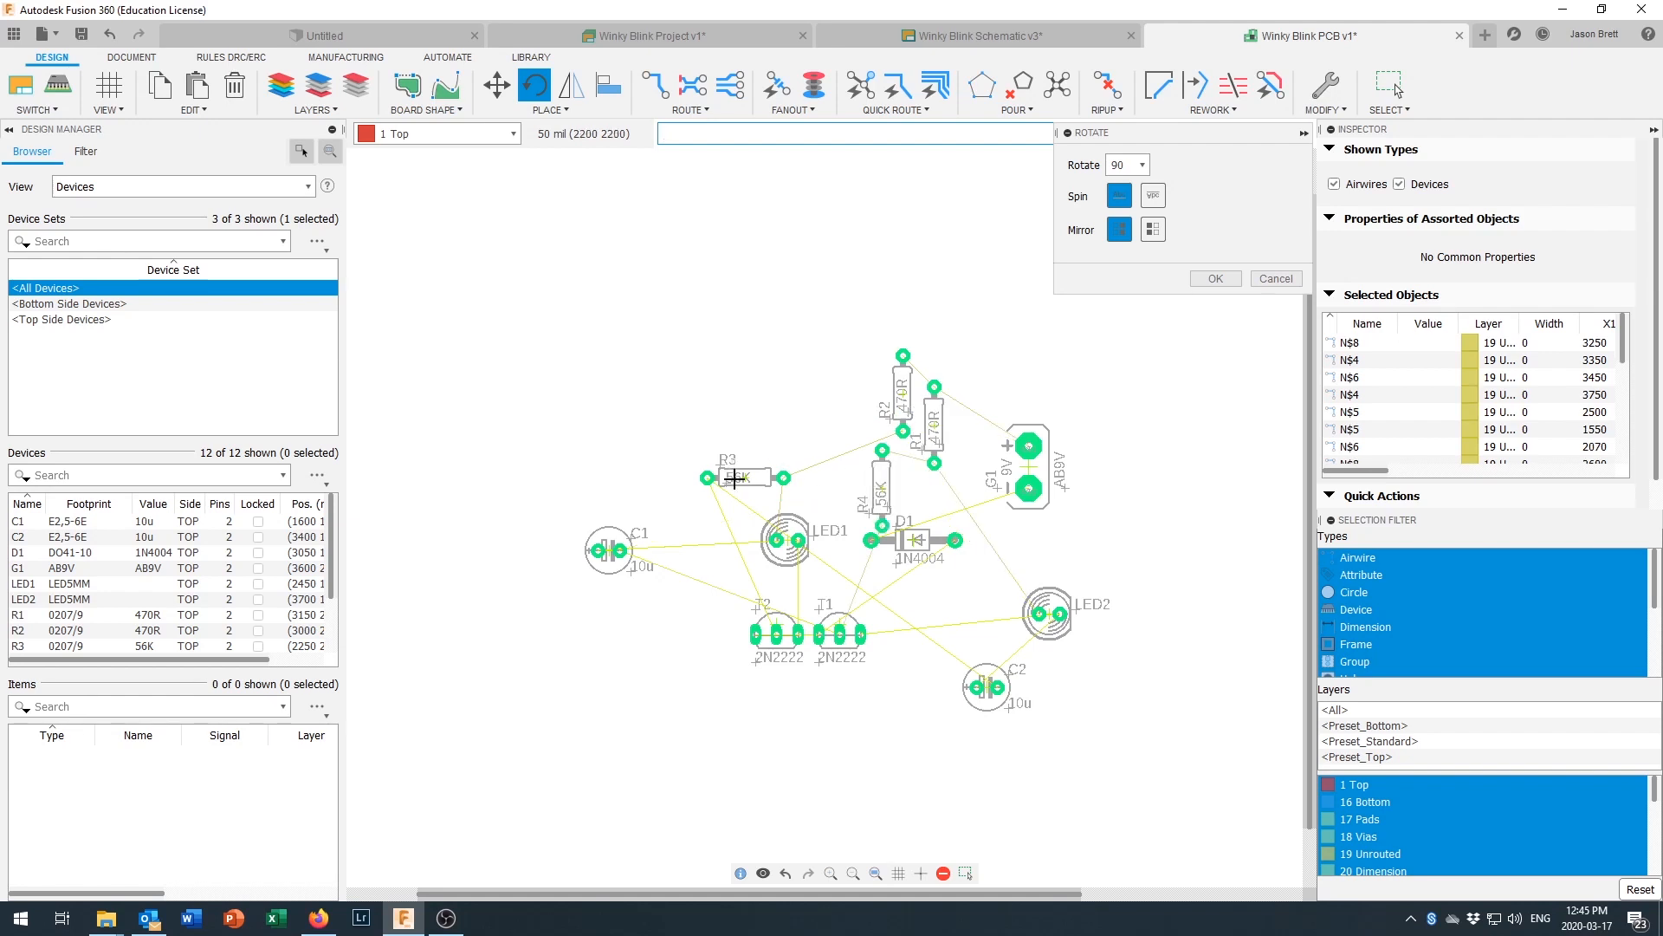
left_click(743, 476)
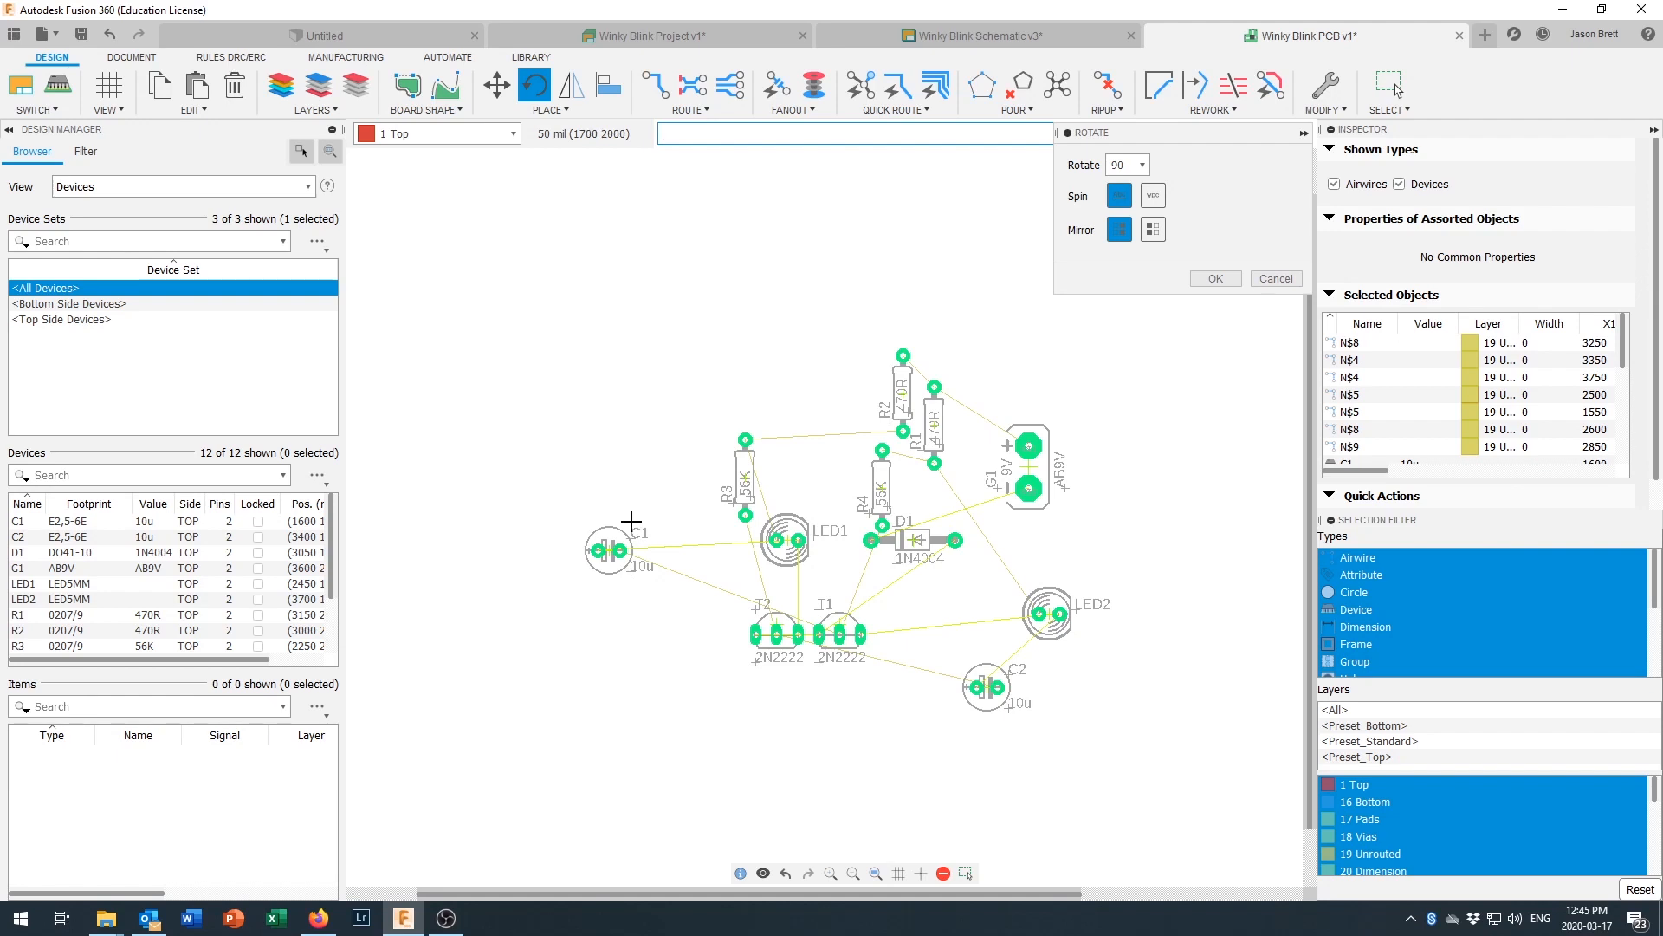
left_click(1216, 280)
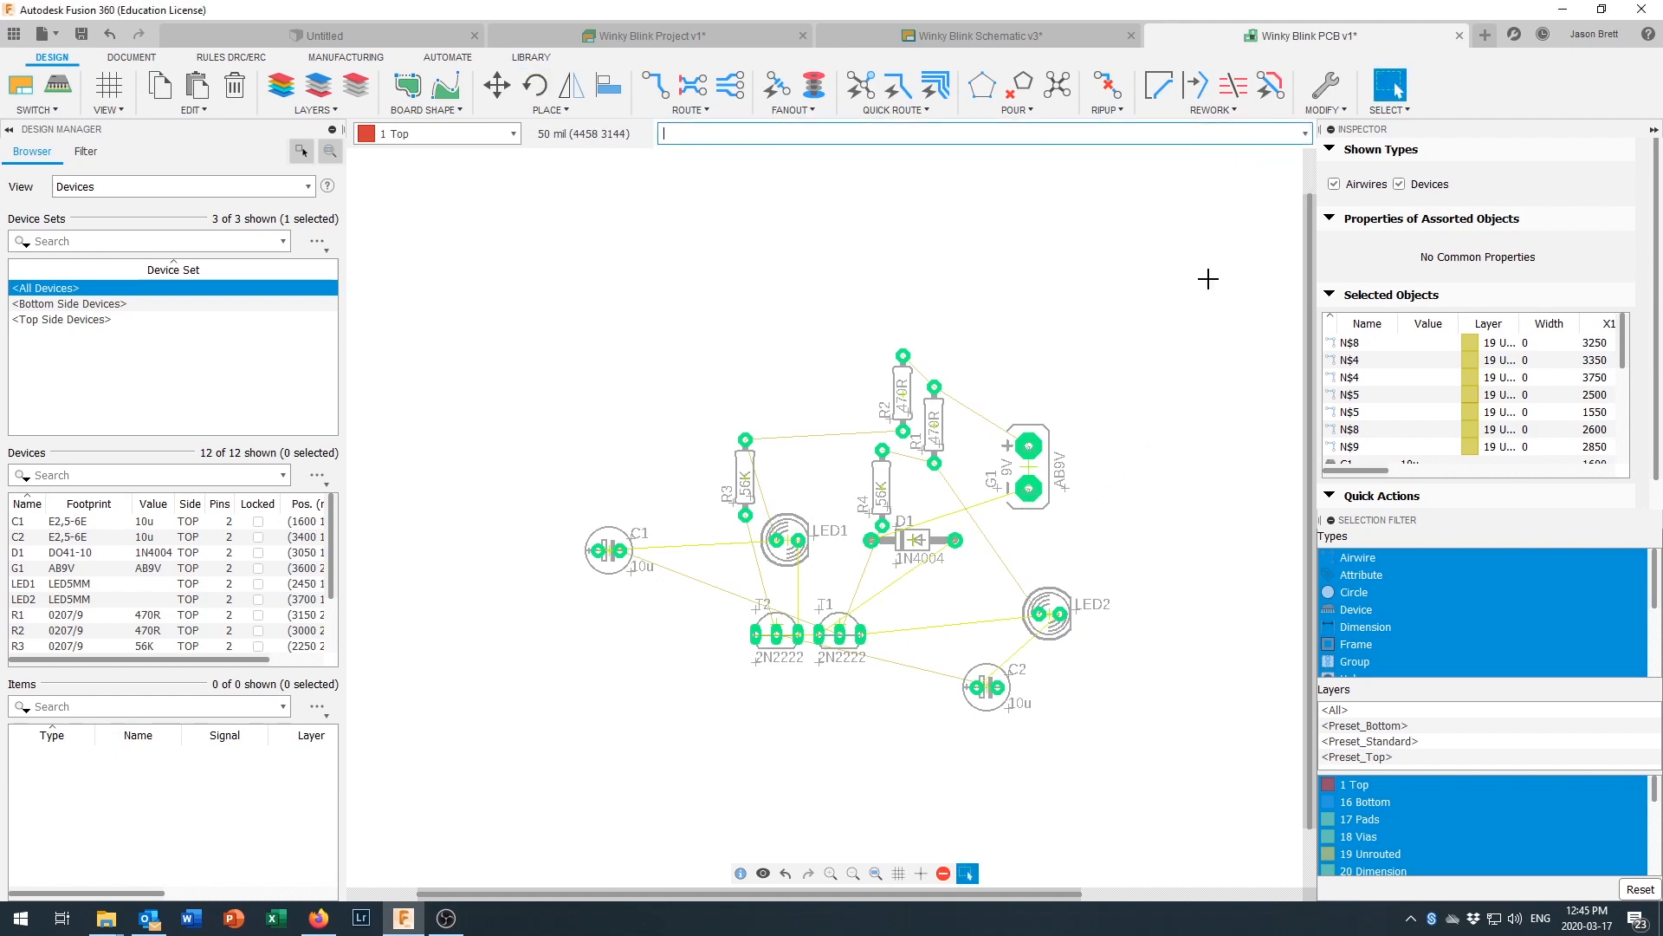
Step: Move resistor R2 directly above R3, and place R1 level with R2 to its right
left_click(497, 87)
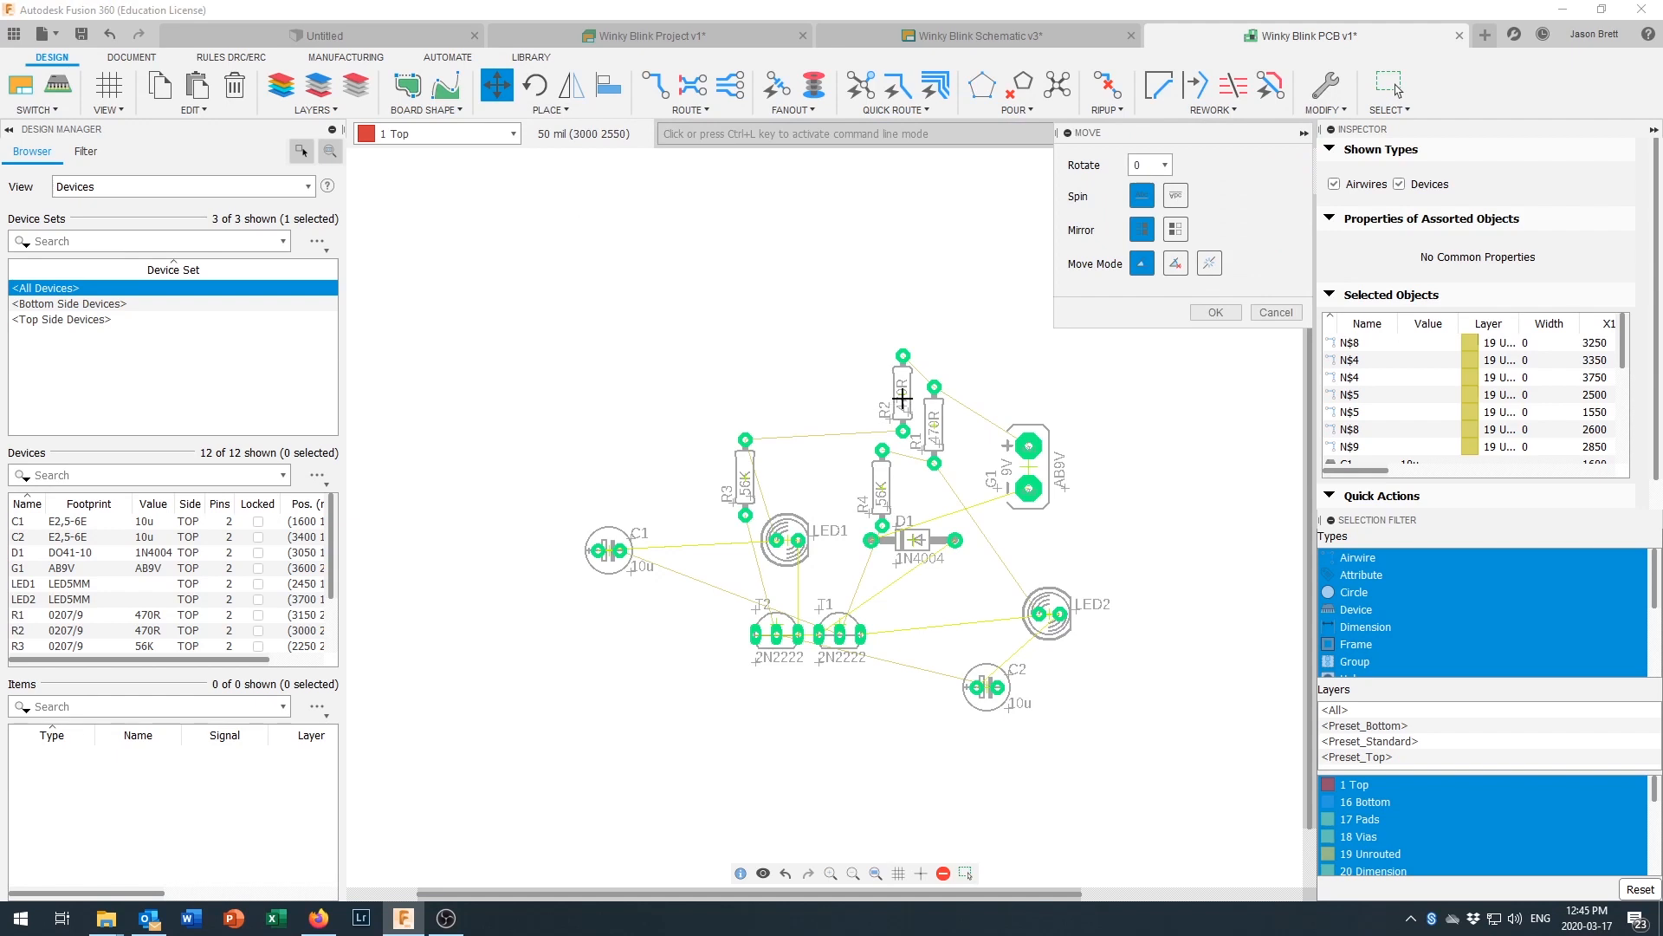
left_click(903, 397)
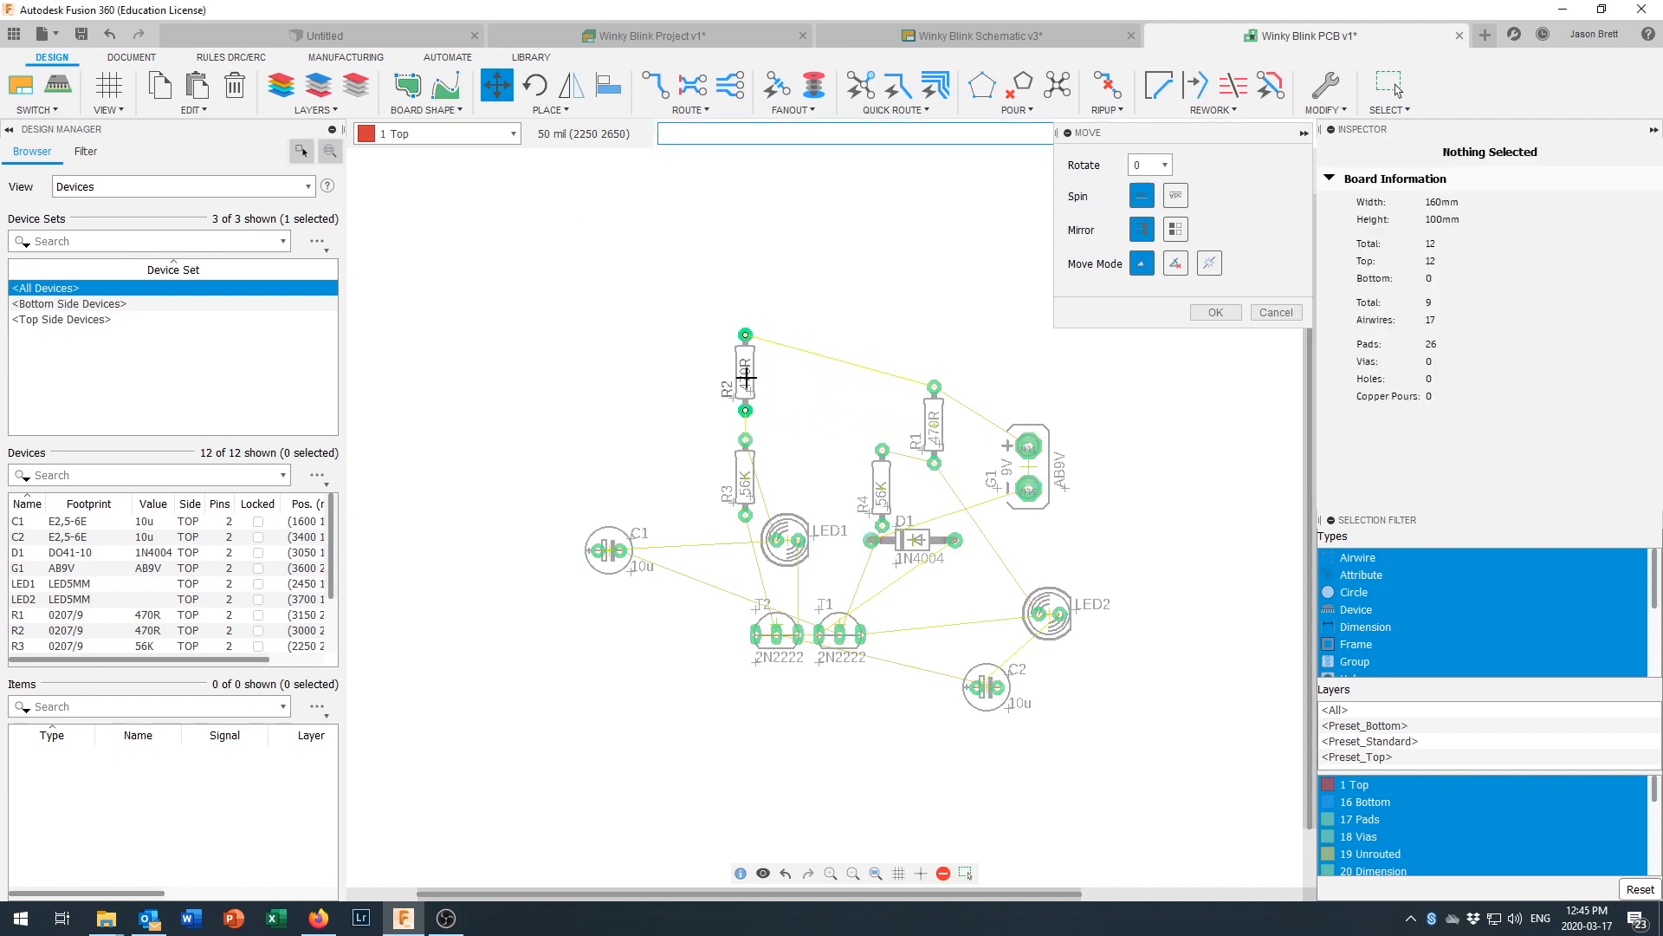
left_click(747, 378)
left_click(934, 425)
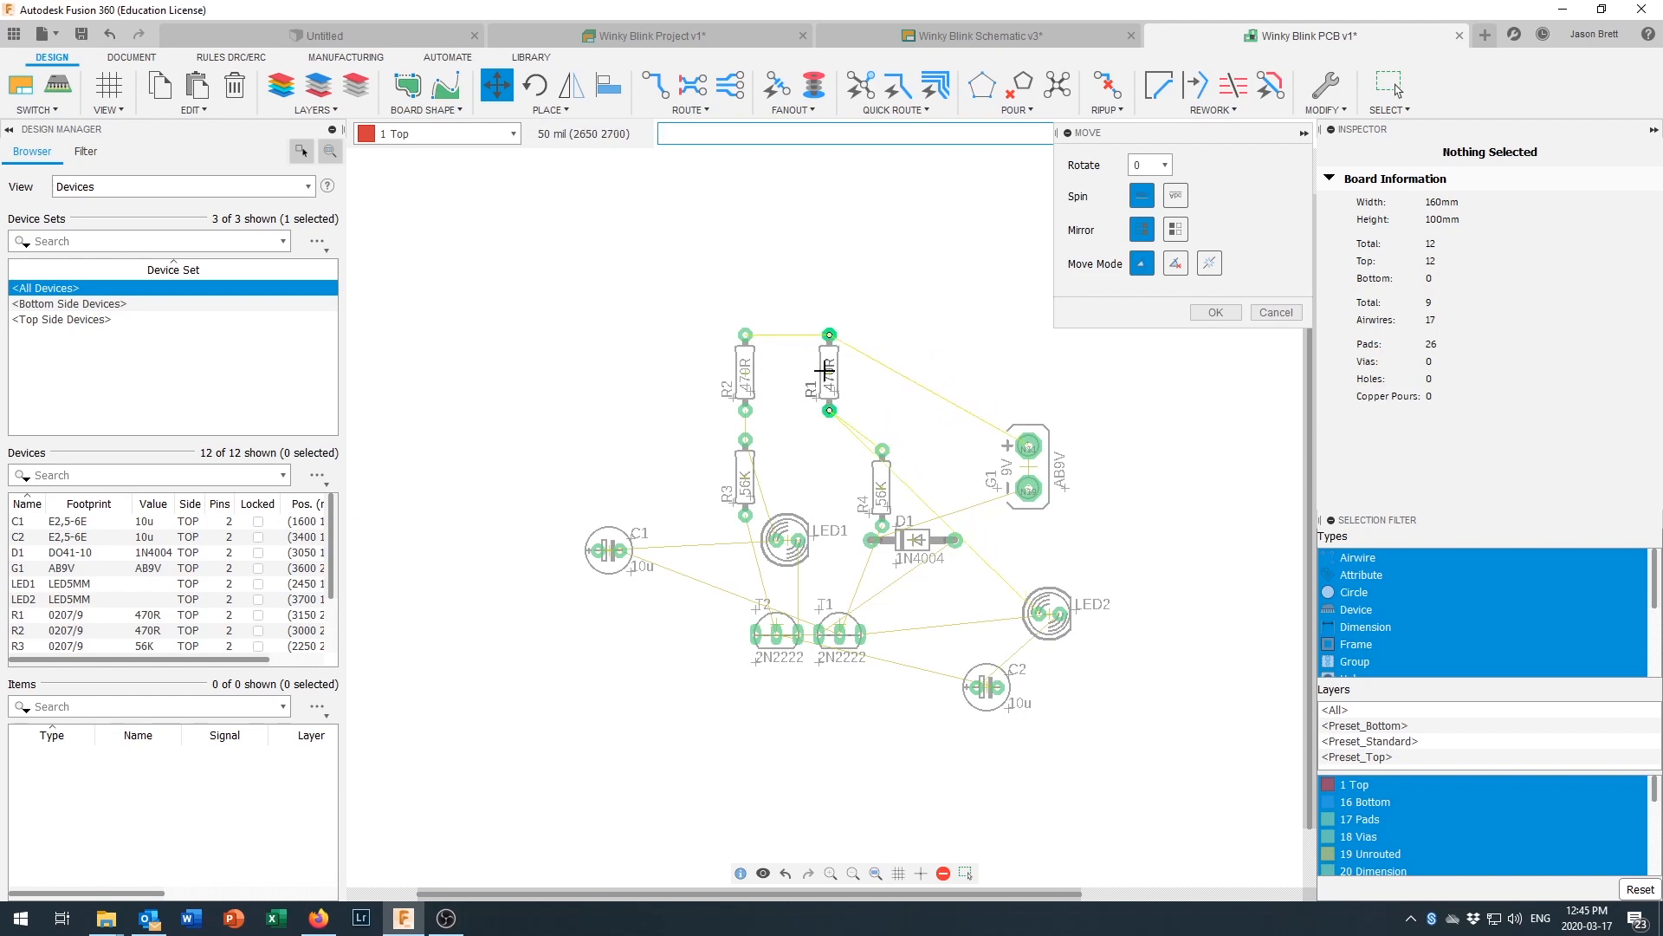
left_click(824, 371)
Step: Move resistor R4 directly below R1, and place the 9V battery connector G1 just right of R1
left_click(889, 505)
left_click(884, 488)
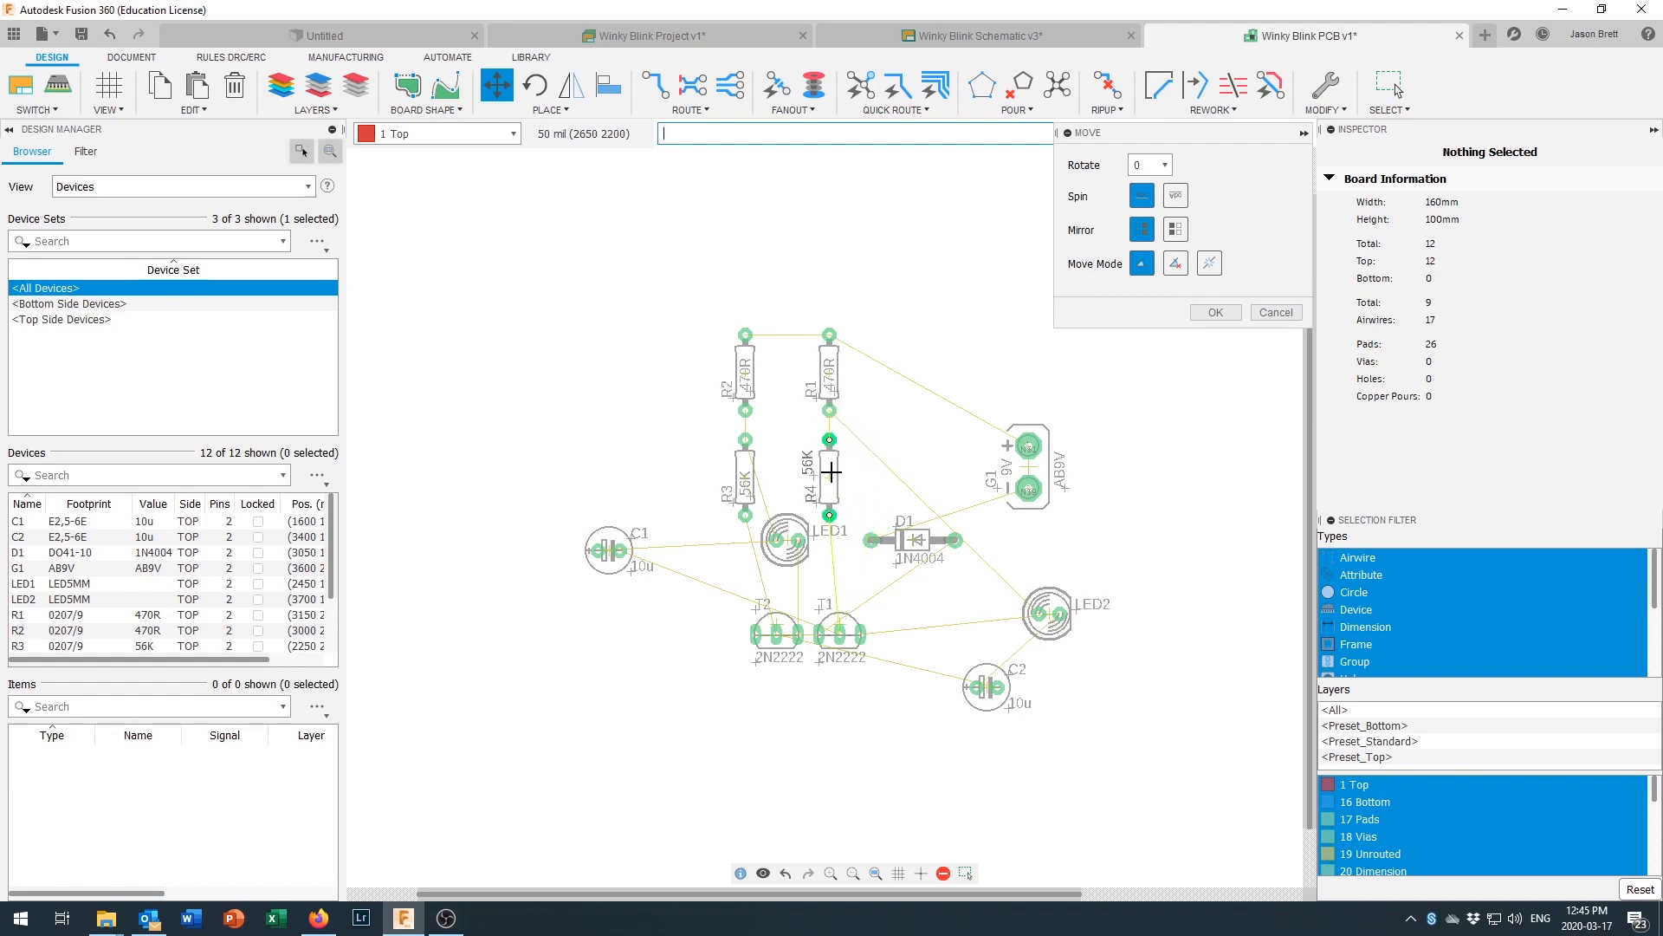
left_click(832, 470)
left_click(1028, 469)
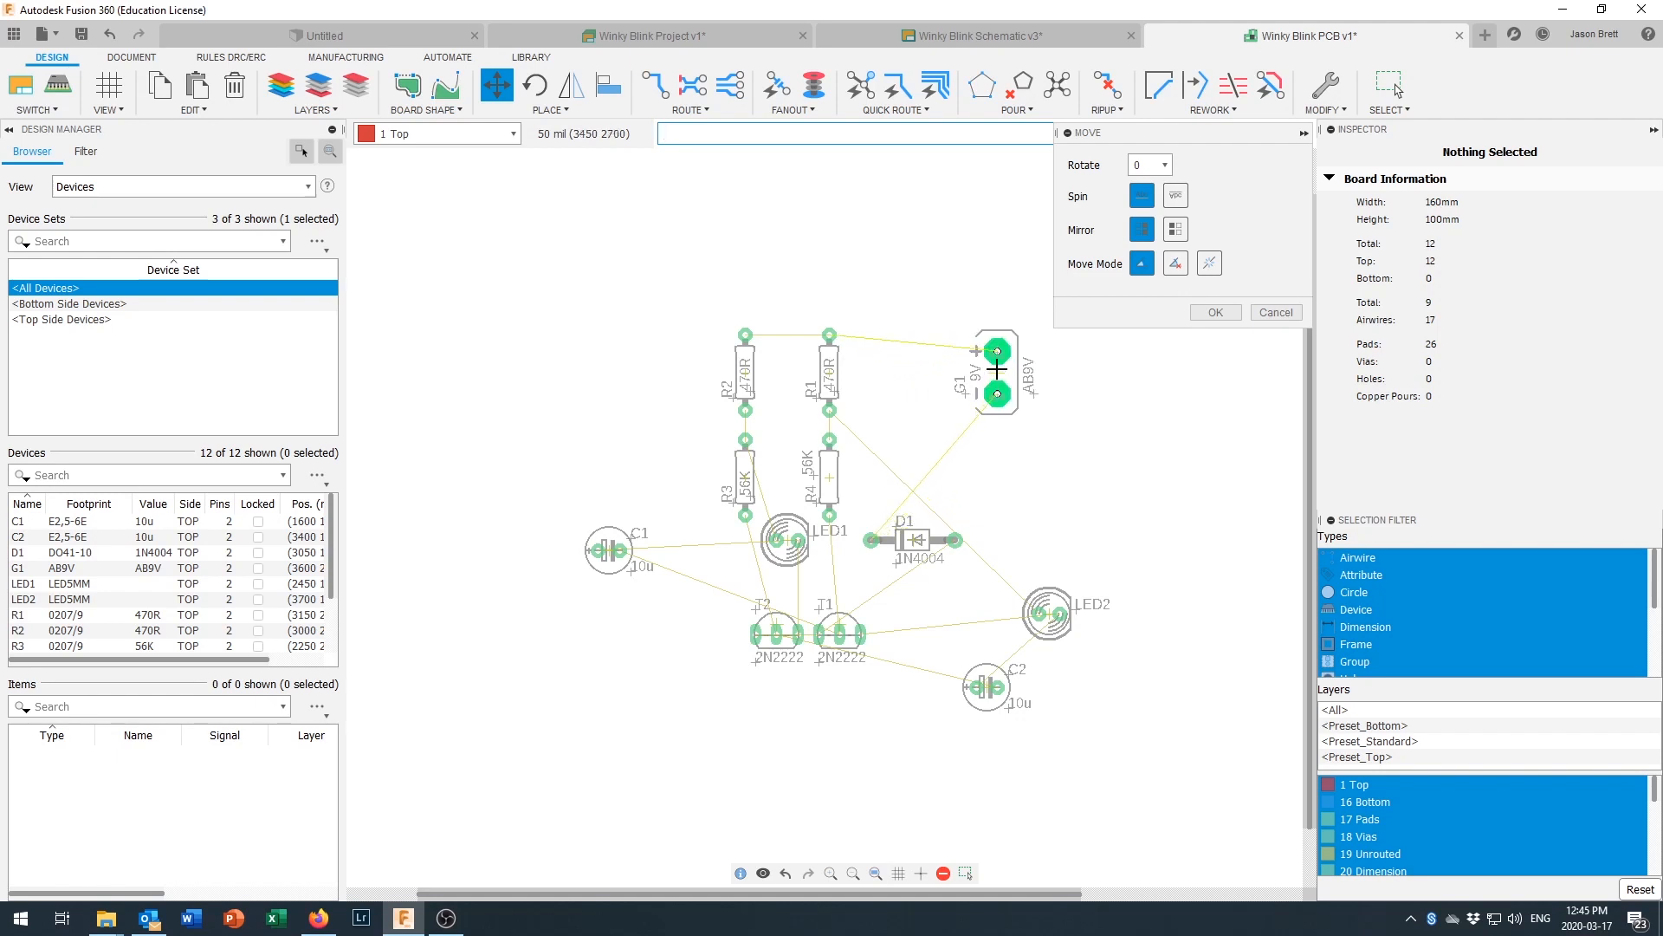
left_click(933, 362)
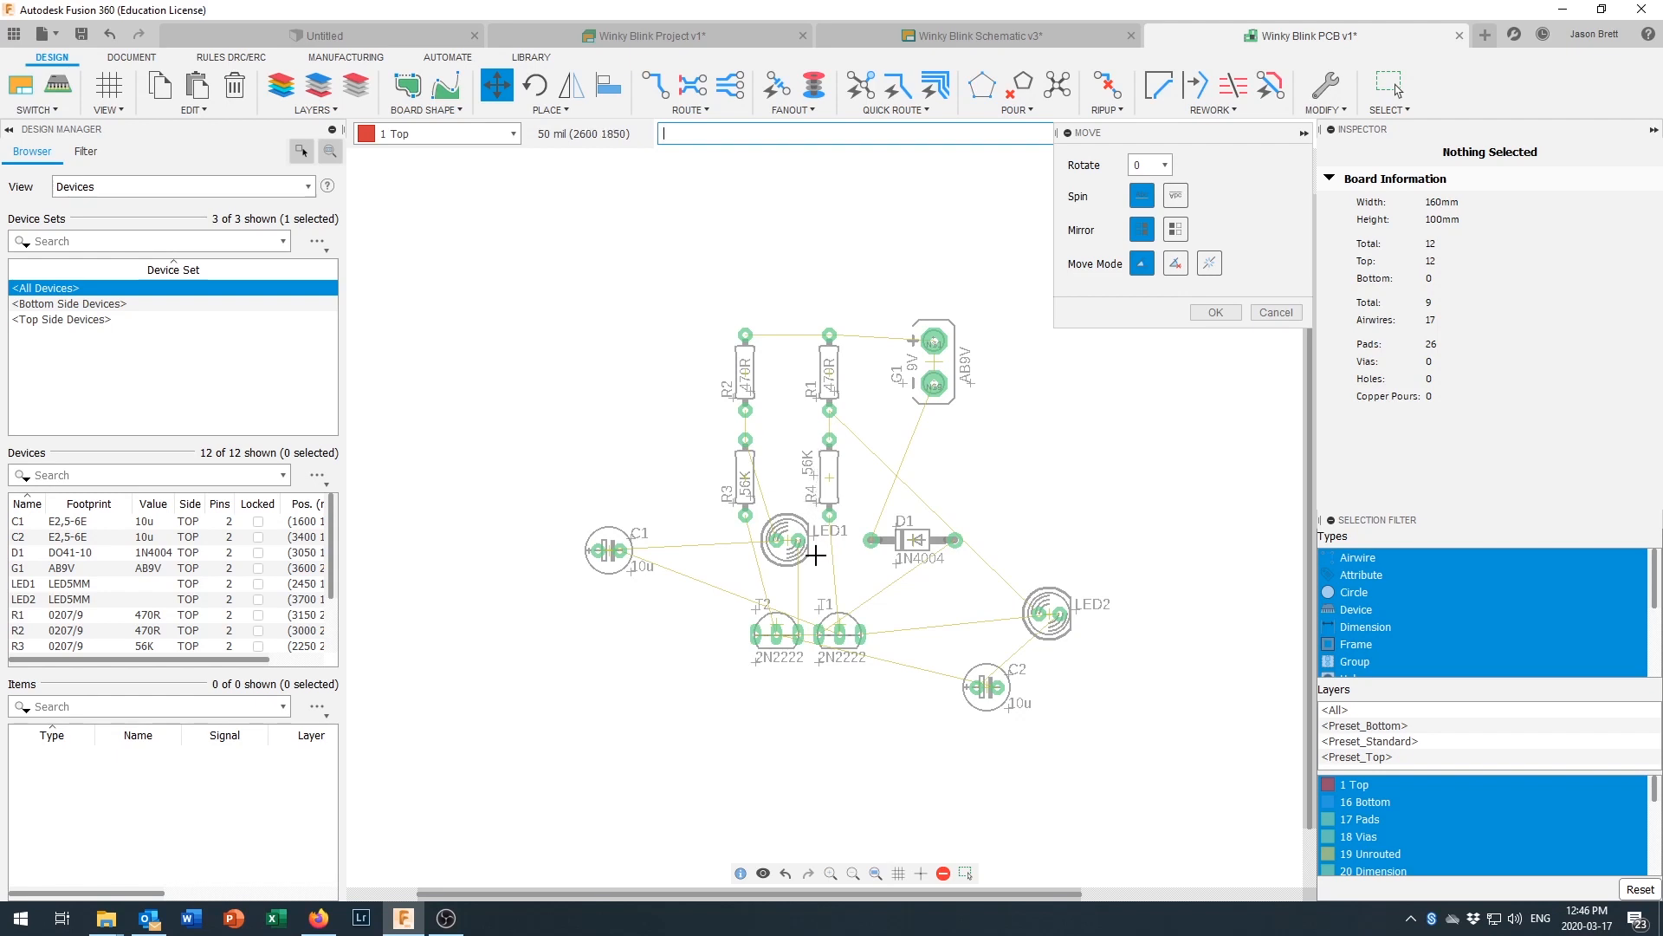
Step: Move LED1 to the left of R3 and LED2 to the right of R4, at the same height
left_click(789, 541)
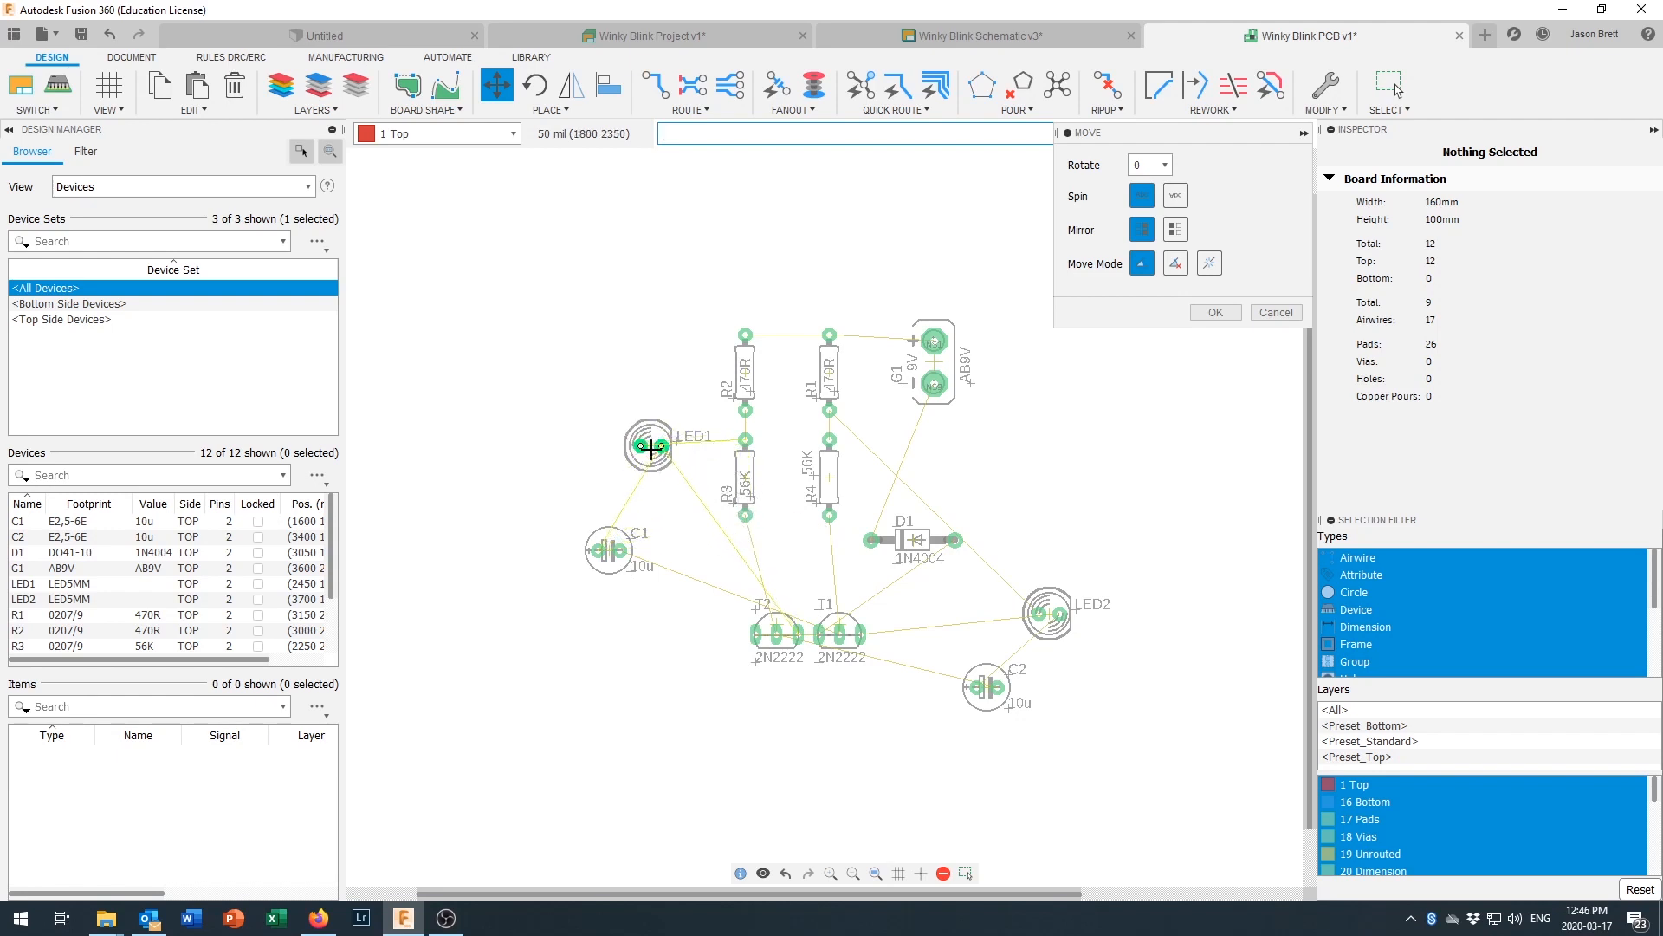
left_click(660, 446)
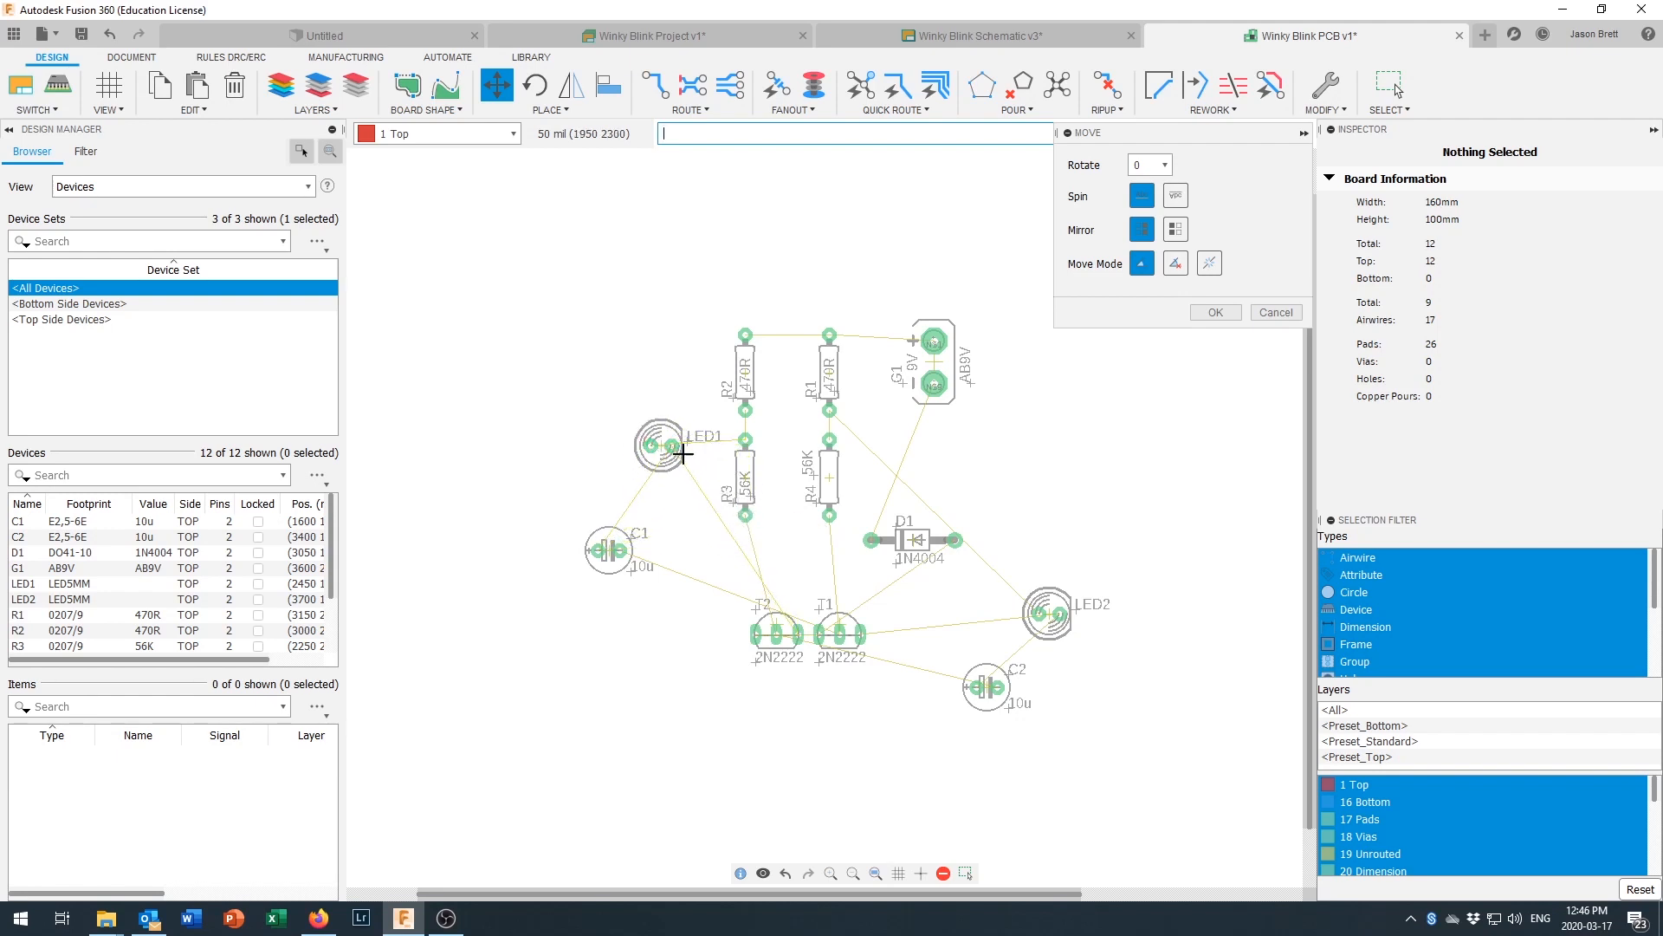
left_click(1049, 614)
left_click(898, 447)
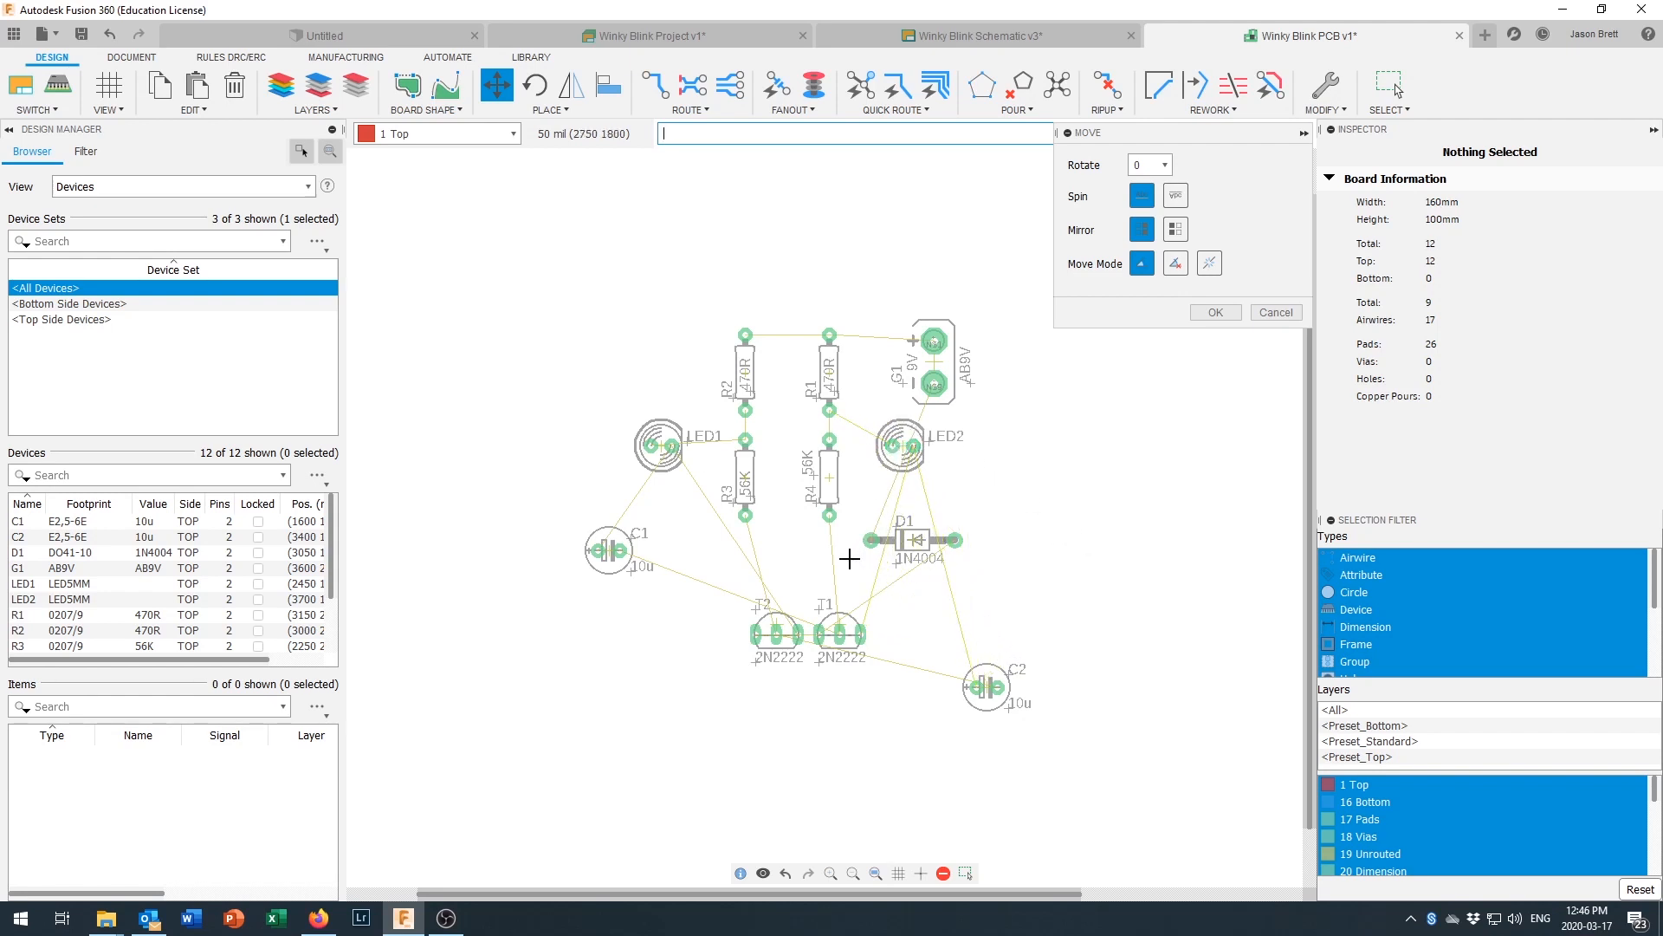
Step: Rotate LED1 and LED2 by three 90-degree turns each so their pads line up vertically
scroll(670, 445, "up", 1)
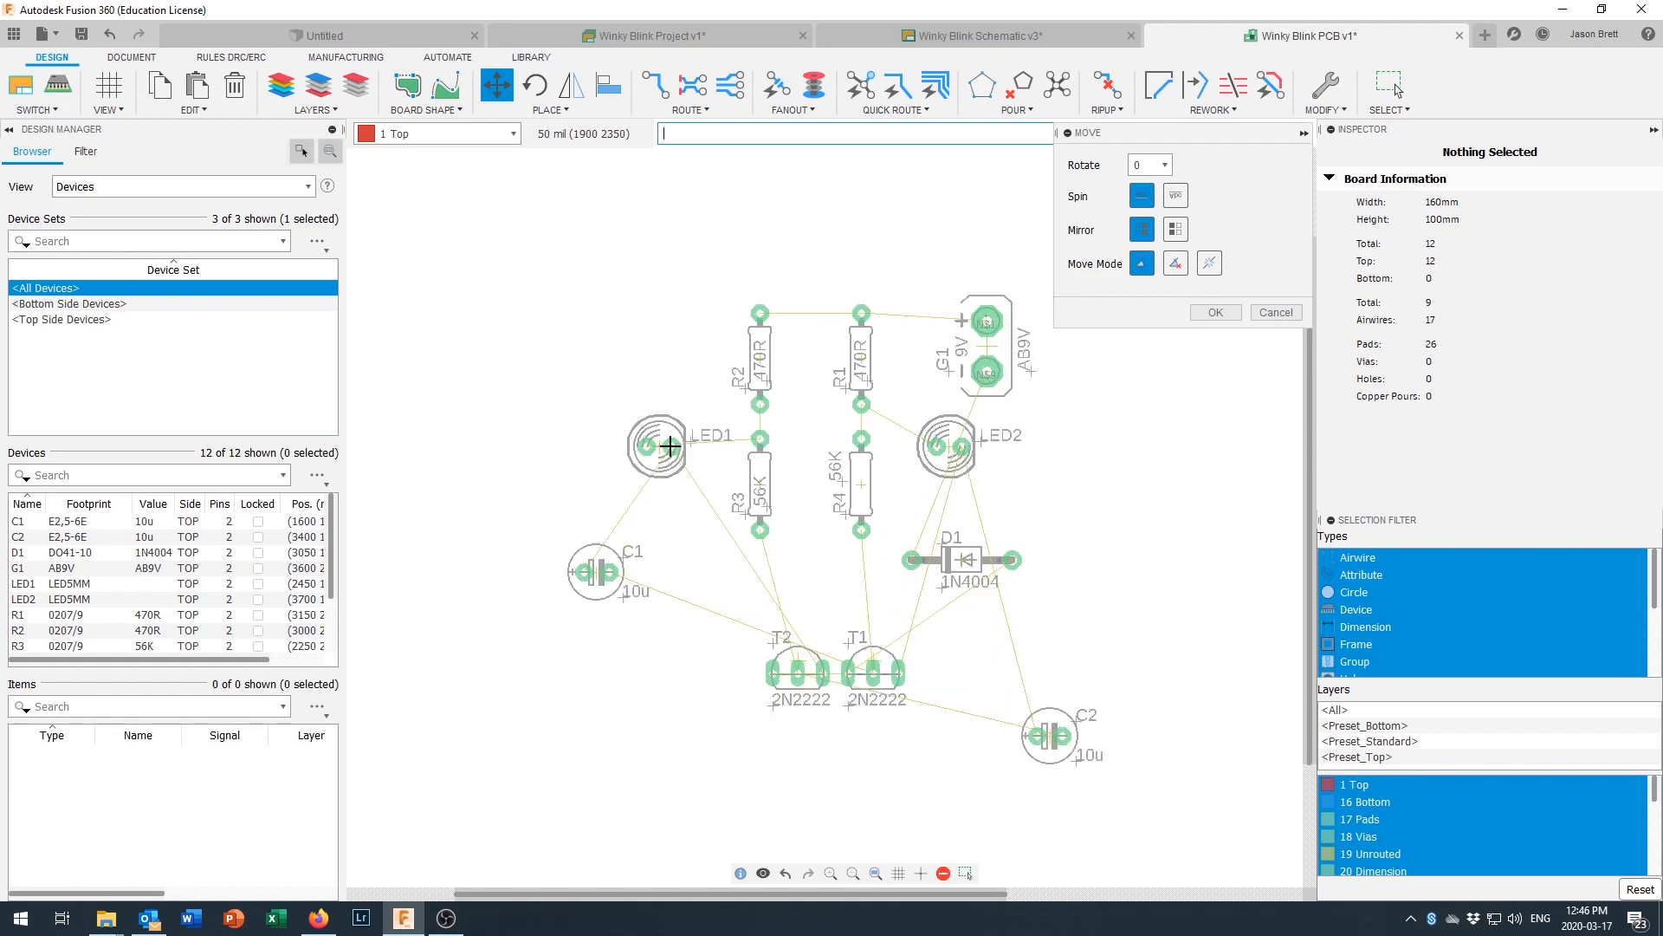
scroll(668, 444, "up", 1)
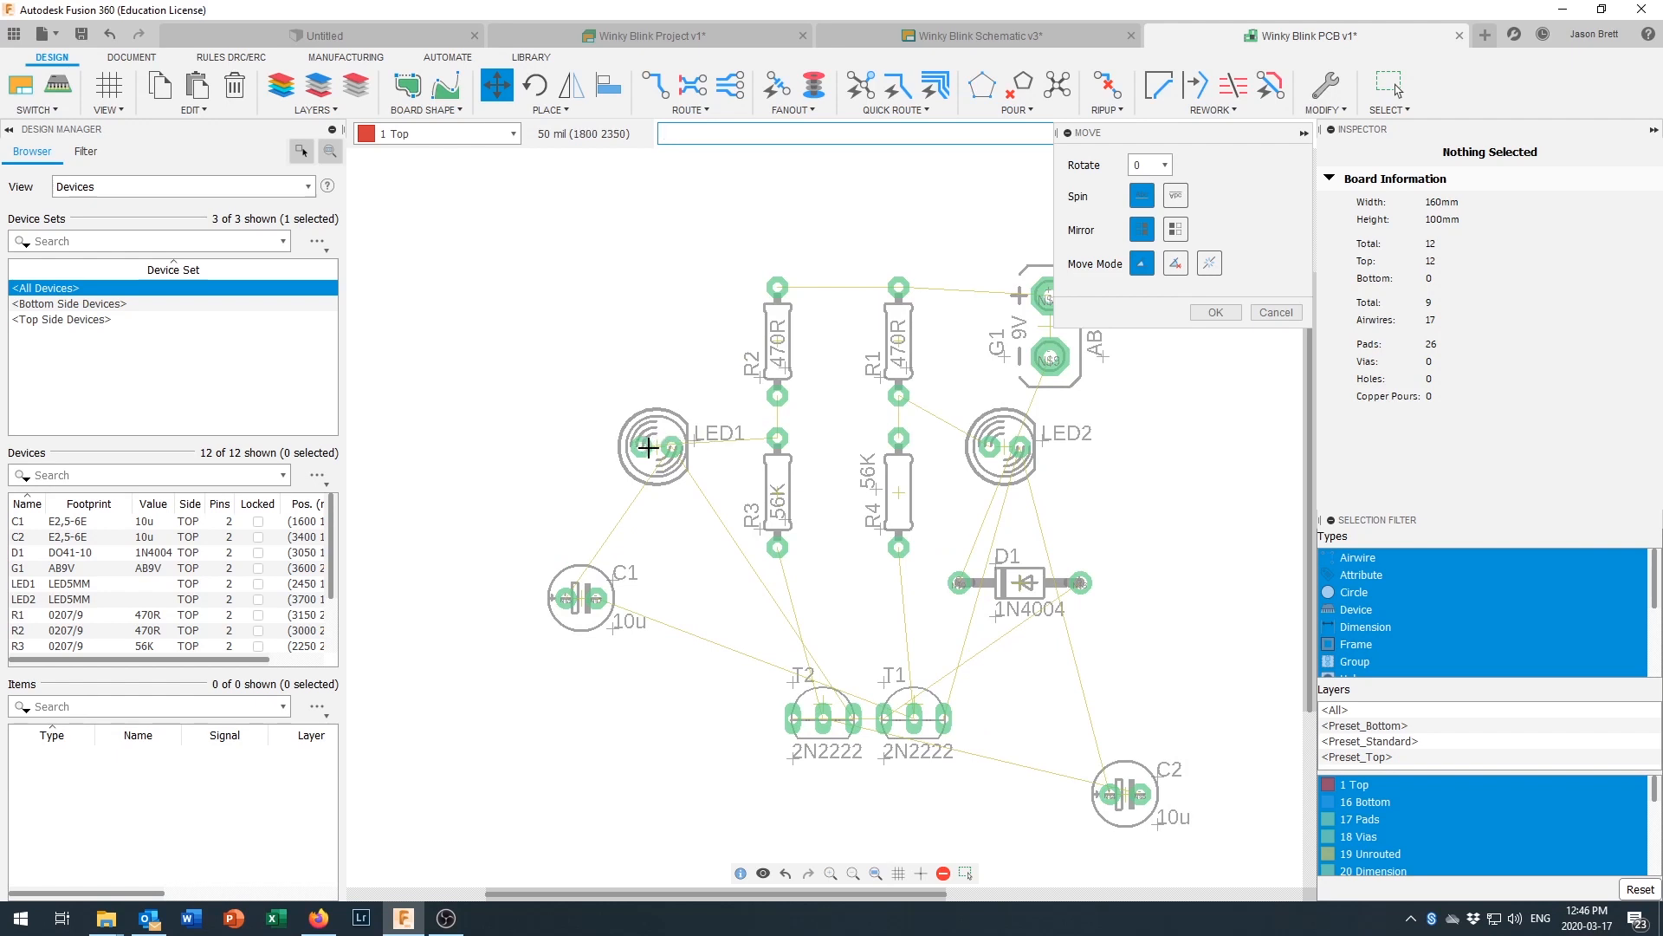
left_click(536, 87)
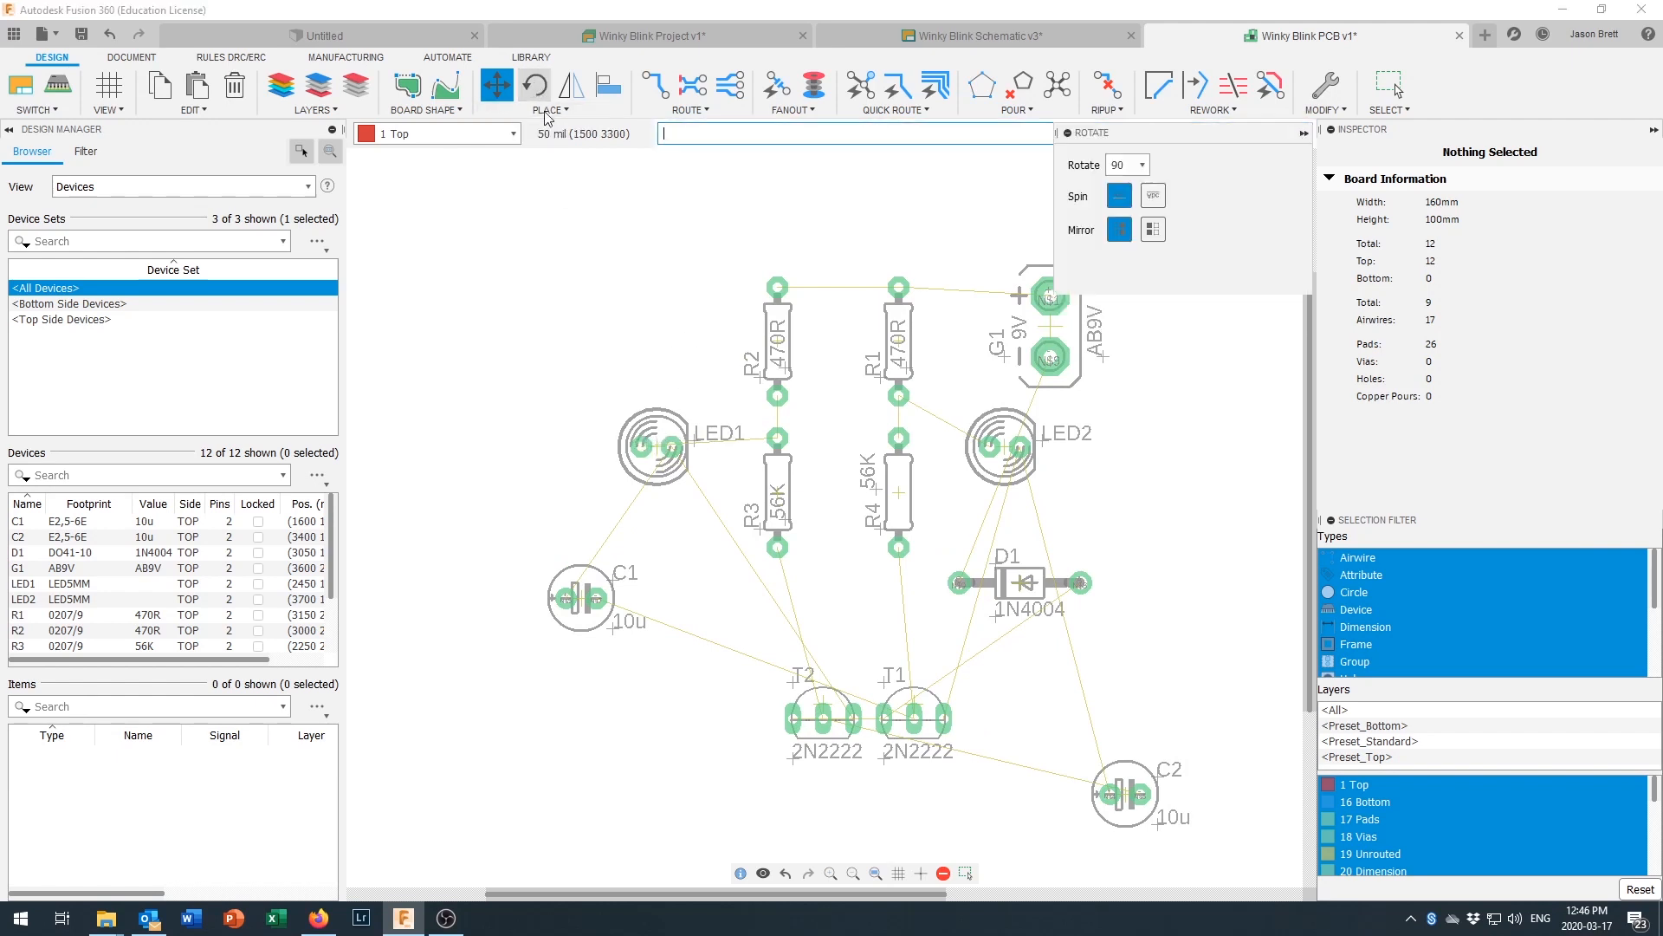
left_click(657, 447)
left_click(657, 447)
left_click(656, 447)
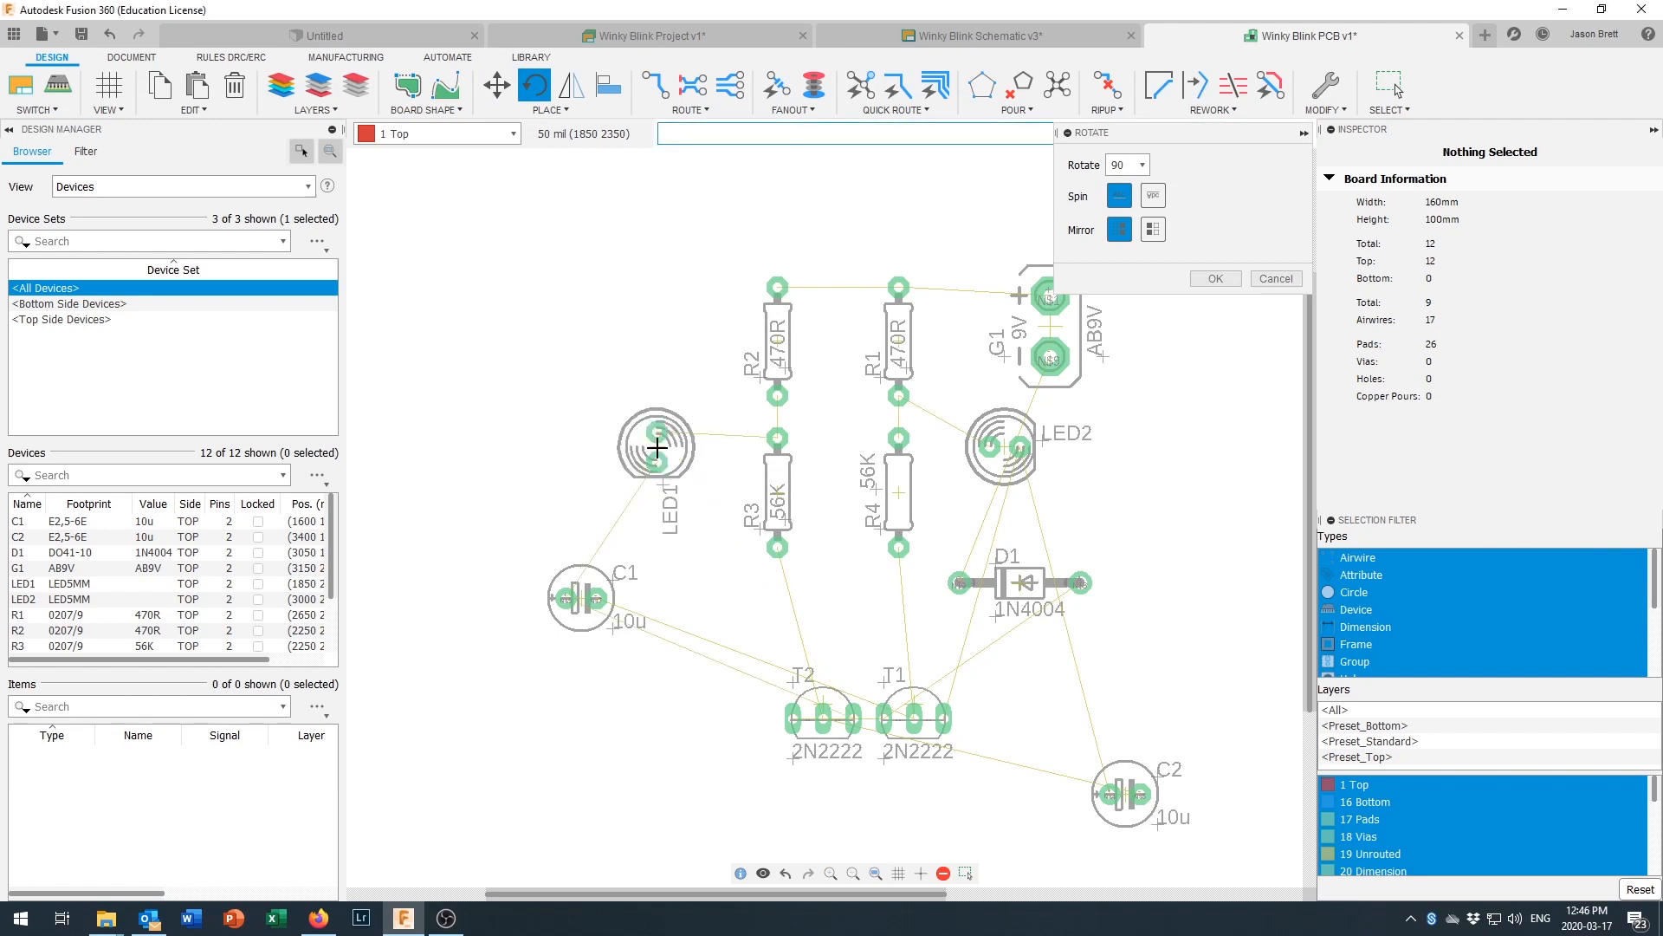
left_click(1007, 448)
left_click(1007, 448)
left_click(1007, 448)
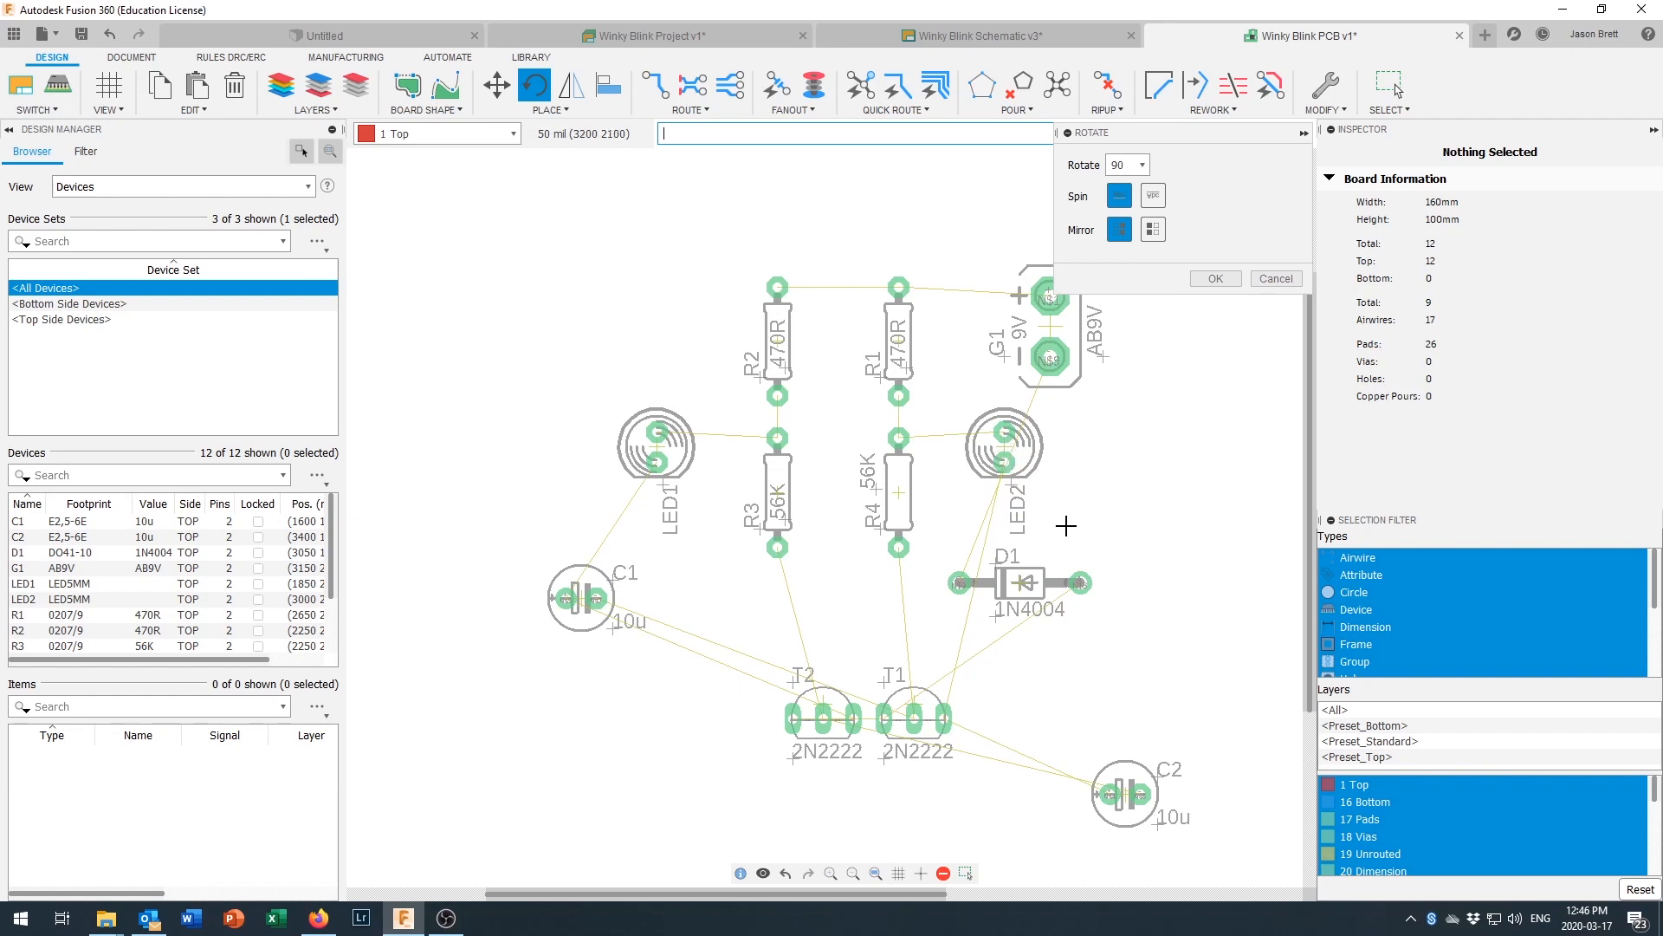
left_click(1216, 278)
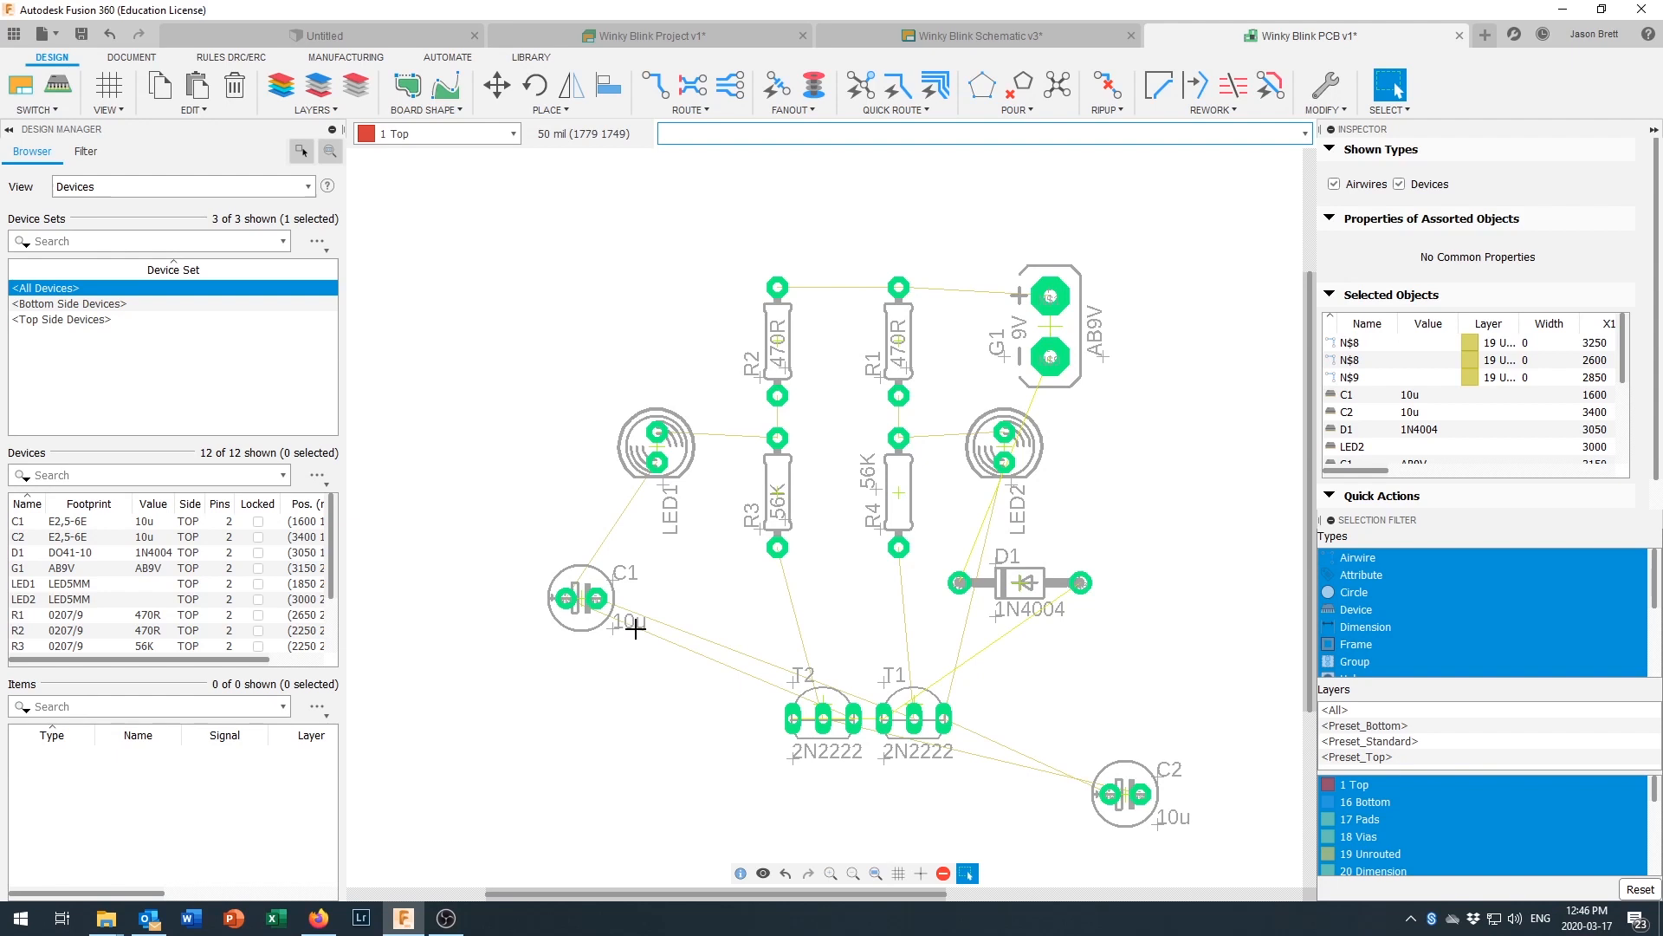
Step: Keep both LEDs in place and move diode D1 to the lower right of LED2, below the battery connector
left_click(498, 87)
left_click(658, 449)
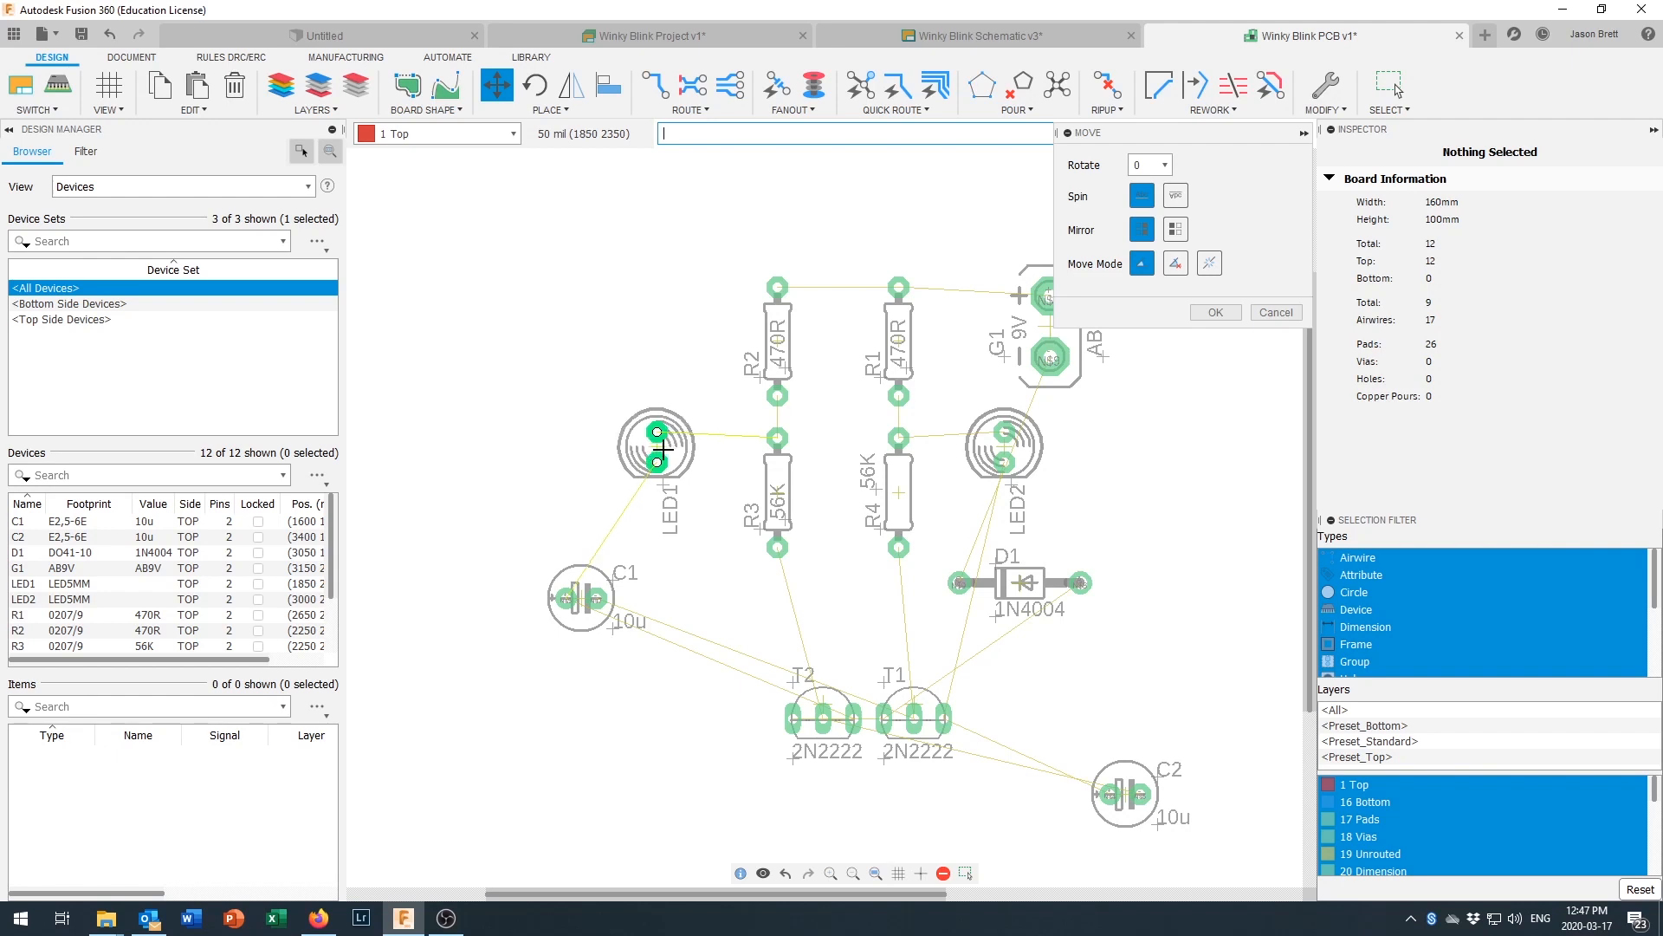
left_click(661, 448)
left_click(1005, 446)
left_click(1000, 442)
left_click(1024, 585)
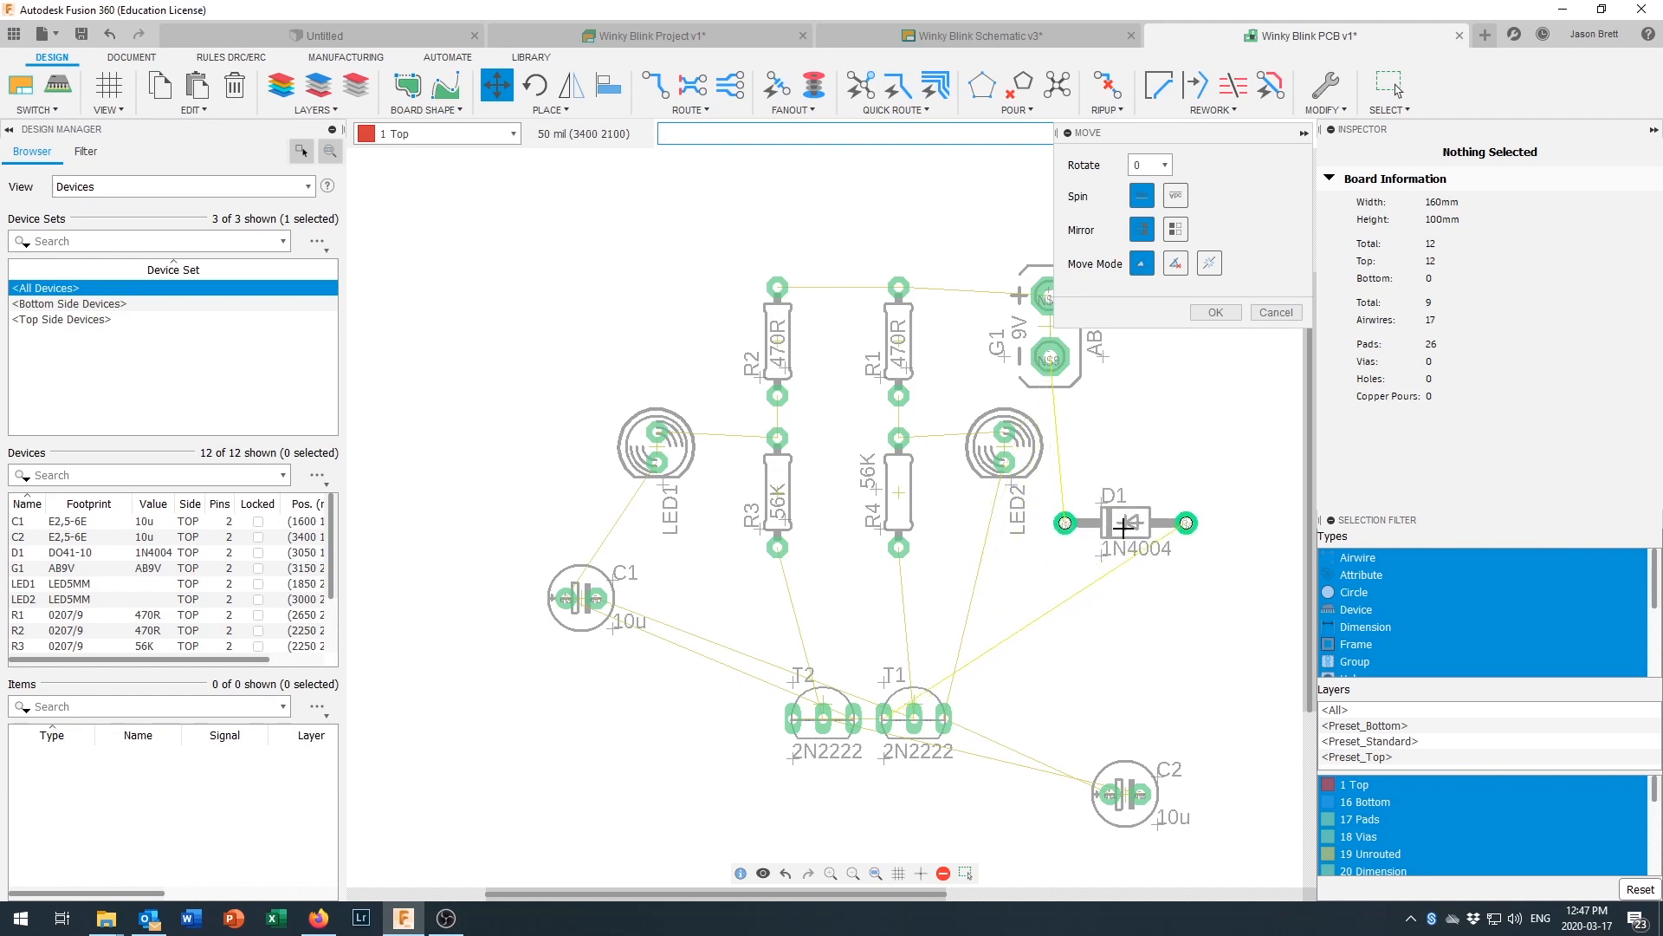
left_click(1122, 526)
Step: Move transistor T2 straight below LED1, and shift T1 slightly down and to the right
scroll(825, 704, "up", 5)
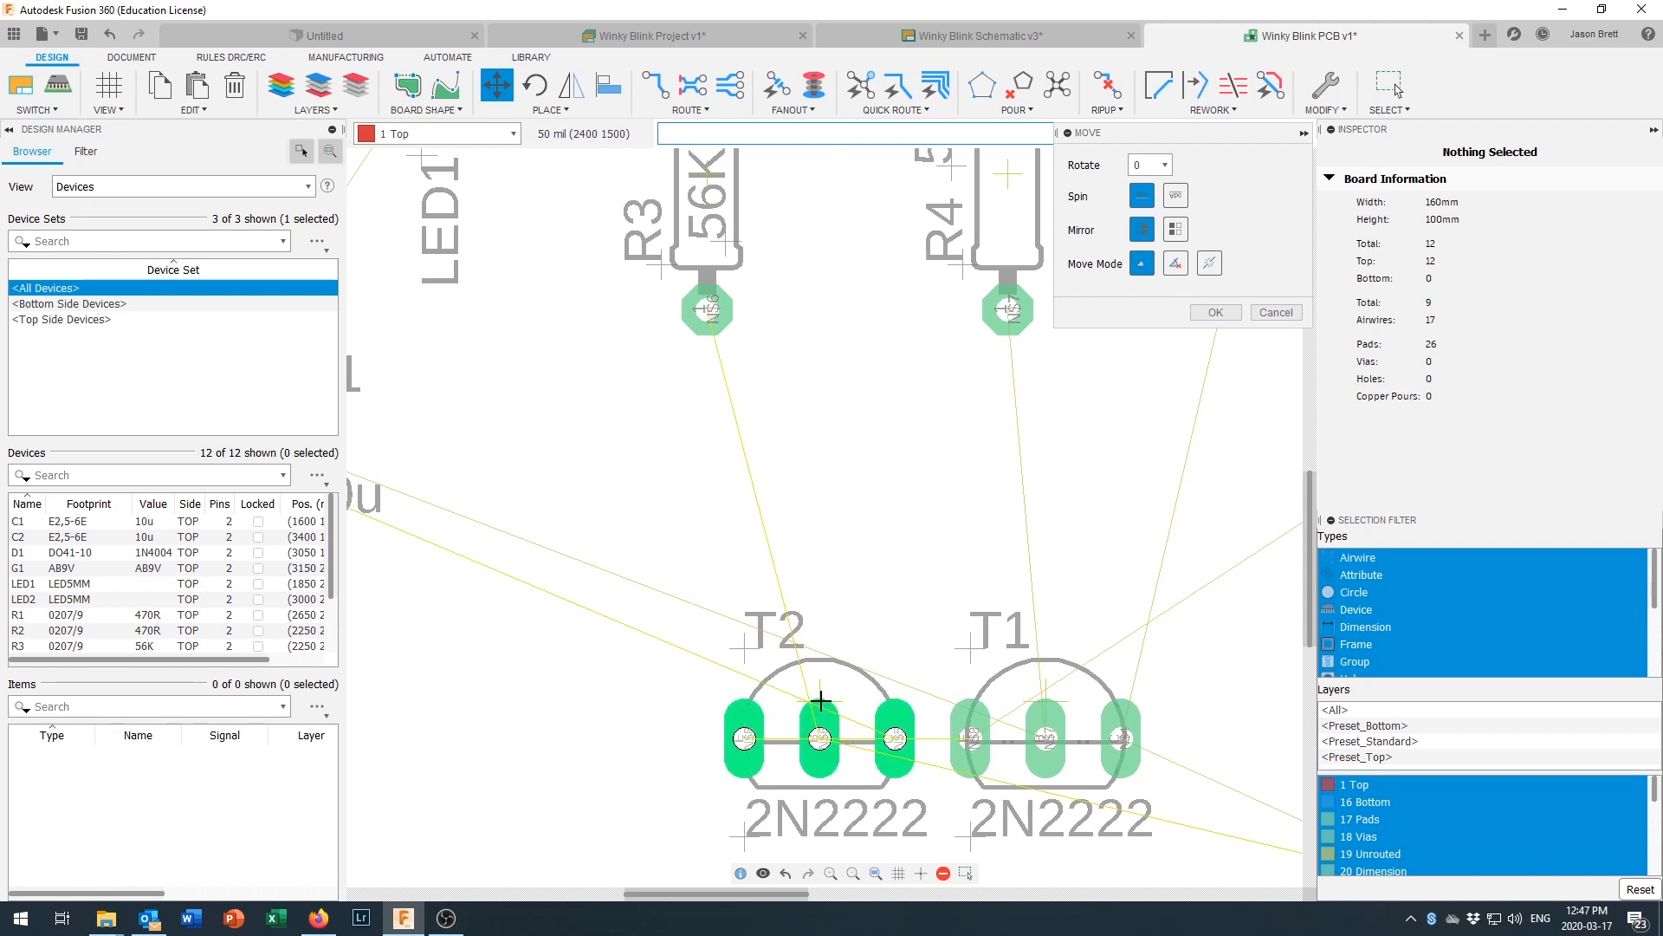
scroll(820, 700, "down", 5)
left_click(821, 700)
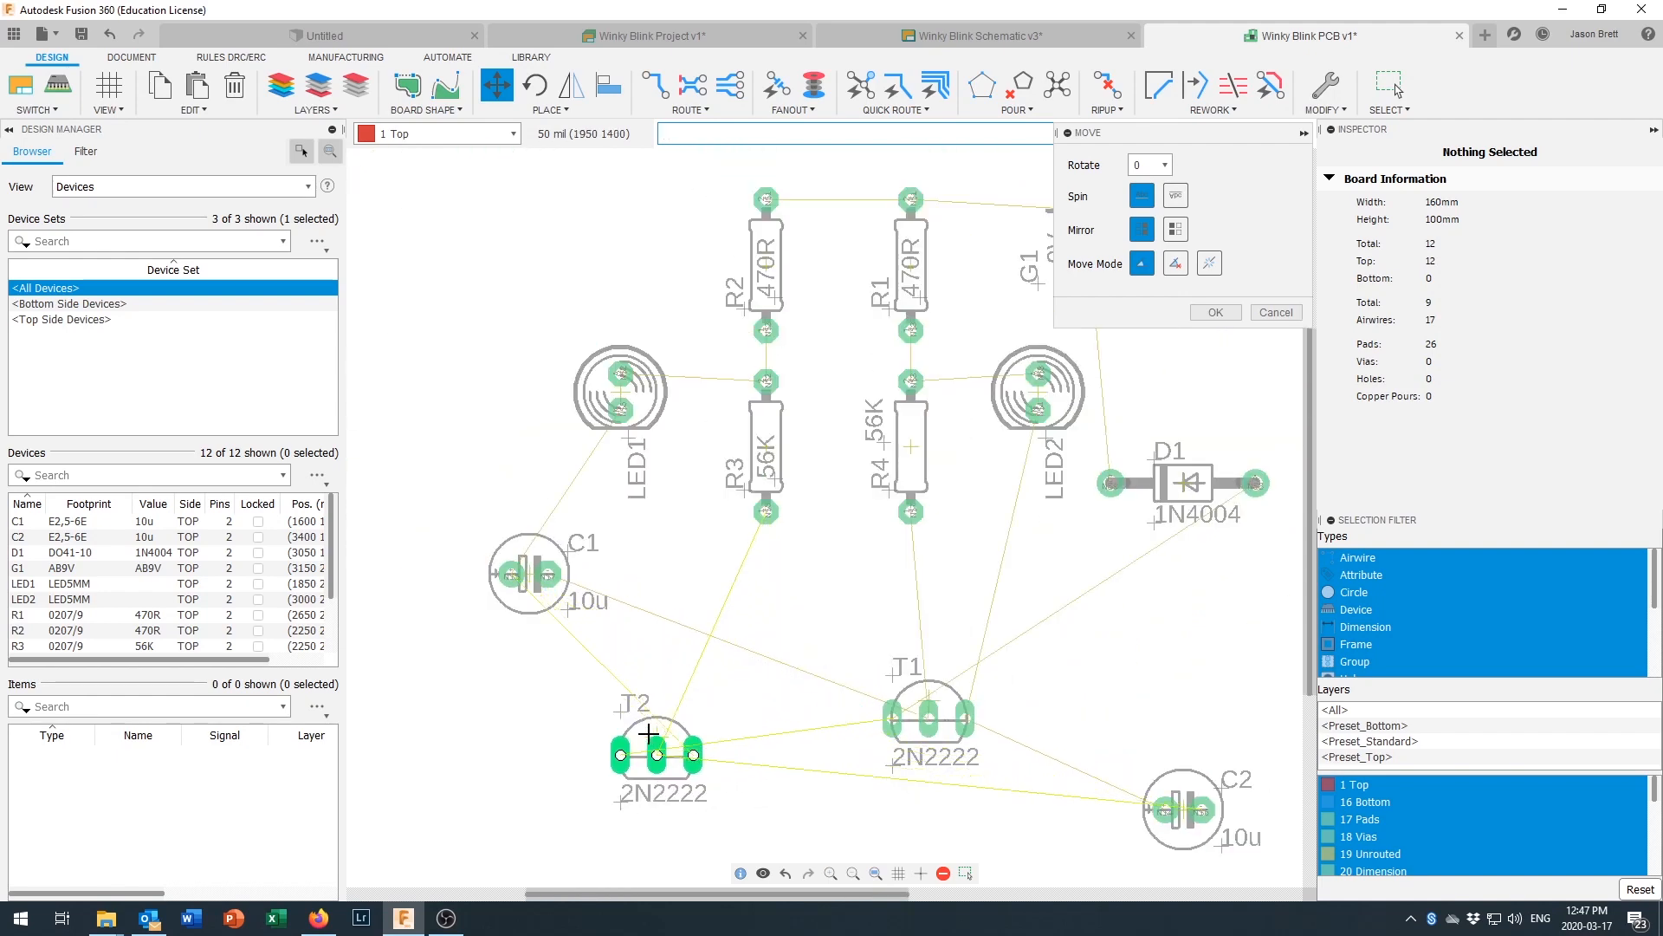
left_click(619, 741)
left_click(928, 704)
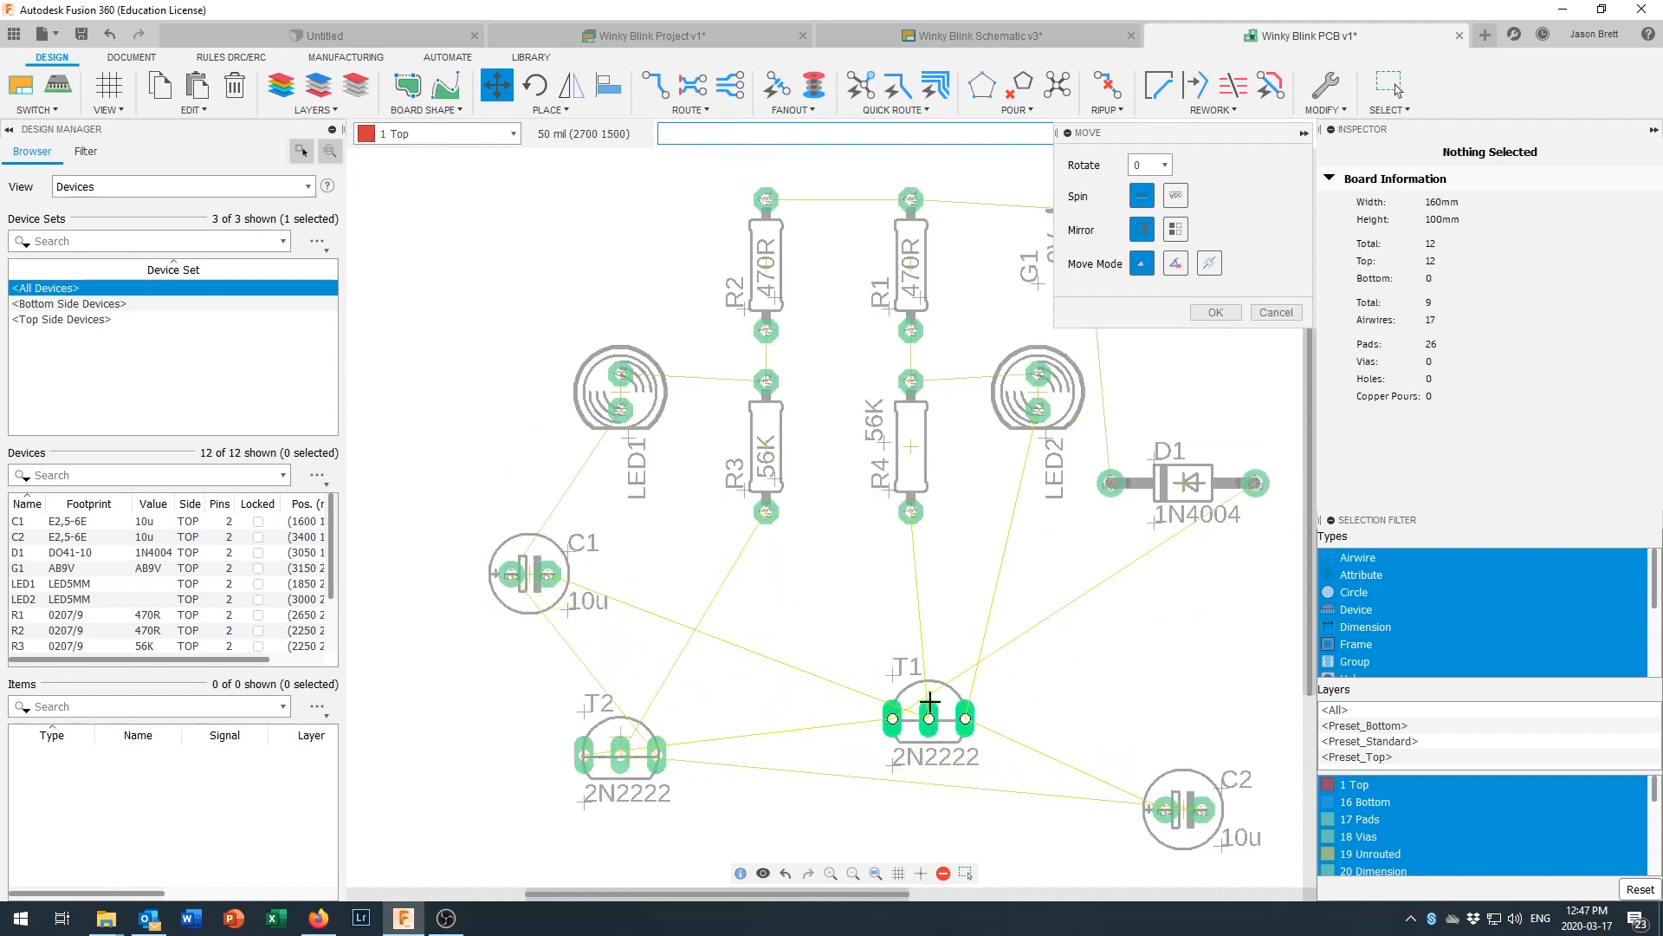
left_click(965, 757)
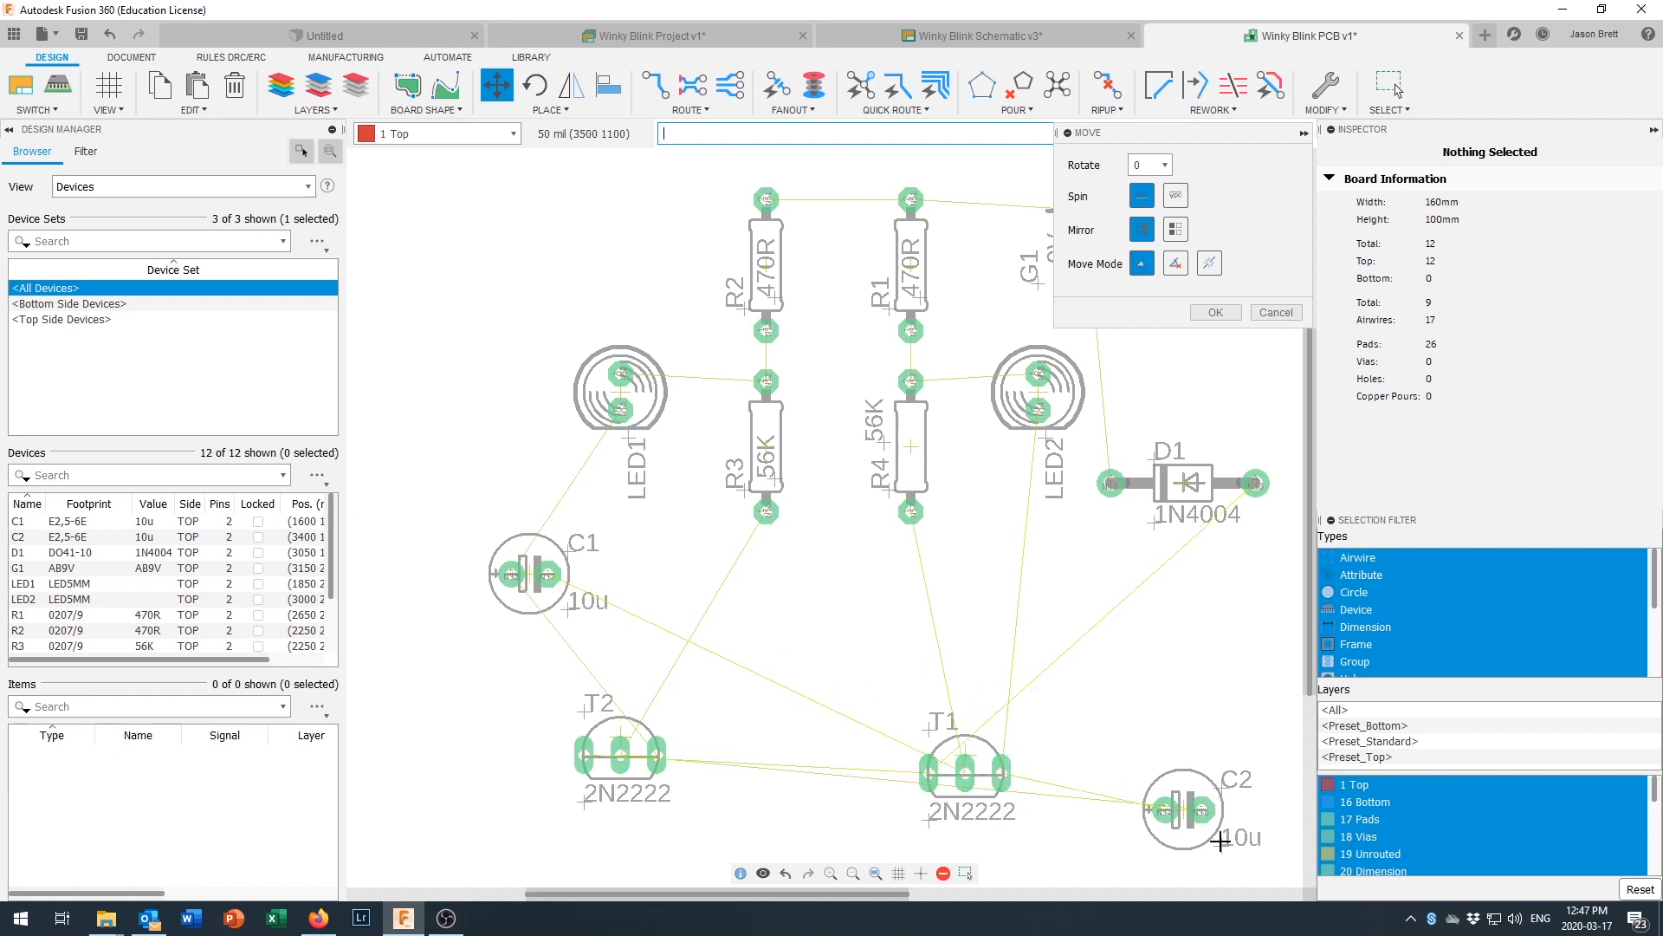
Step: Move capacitor C2 between and below R3 and R4, and rotate it by 180 degrees
left_click(1199, 821)
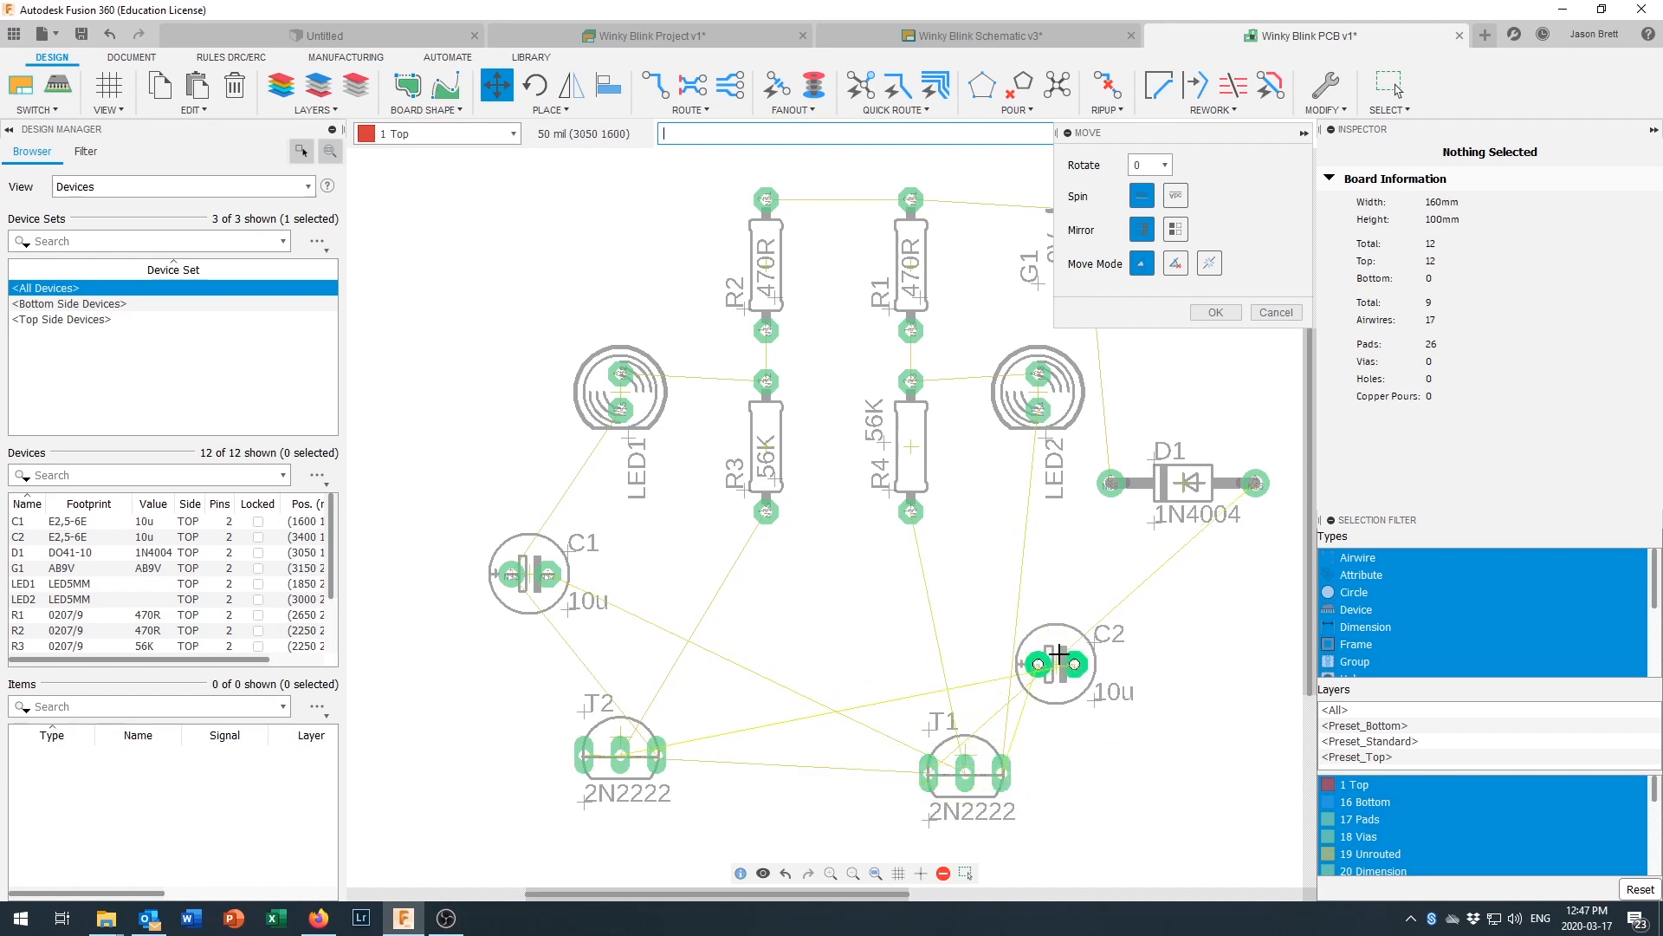
left_click(858, 589)
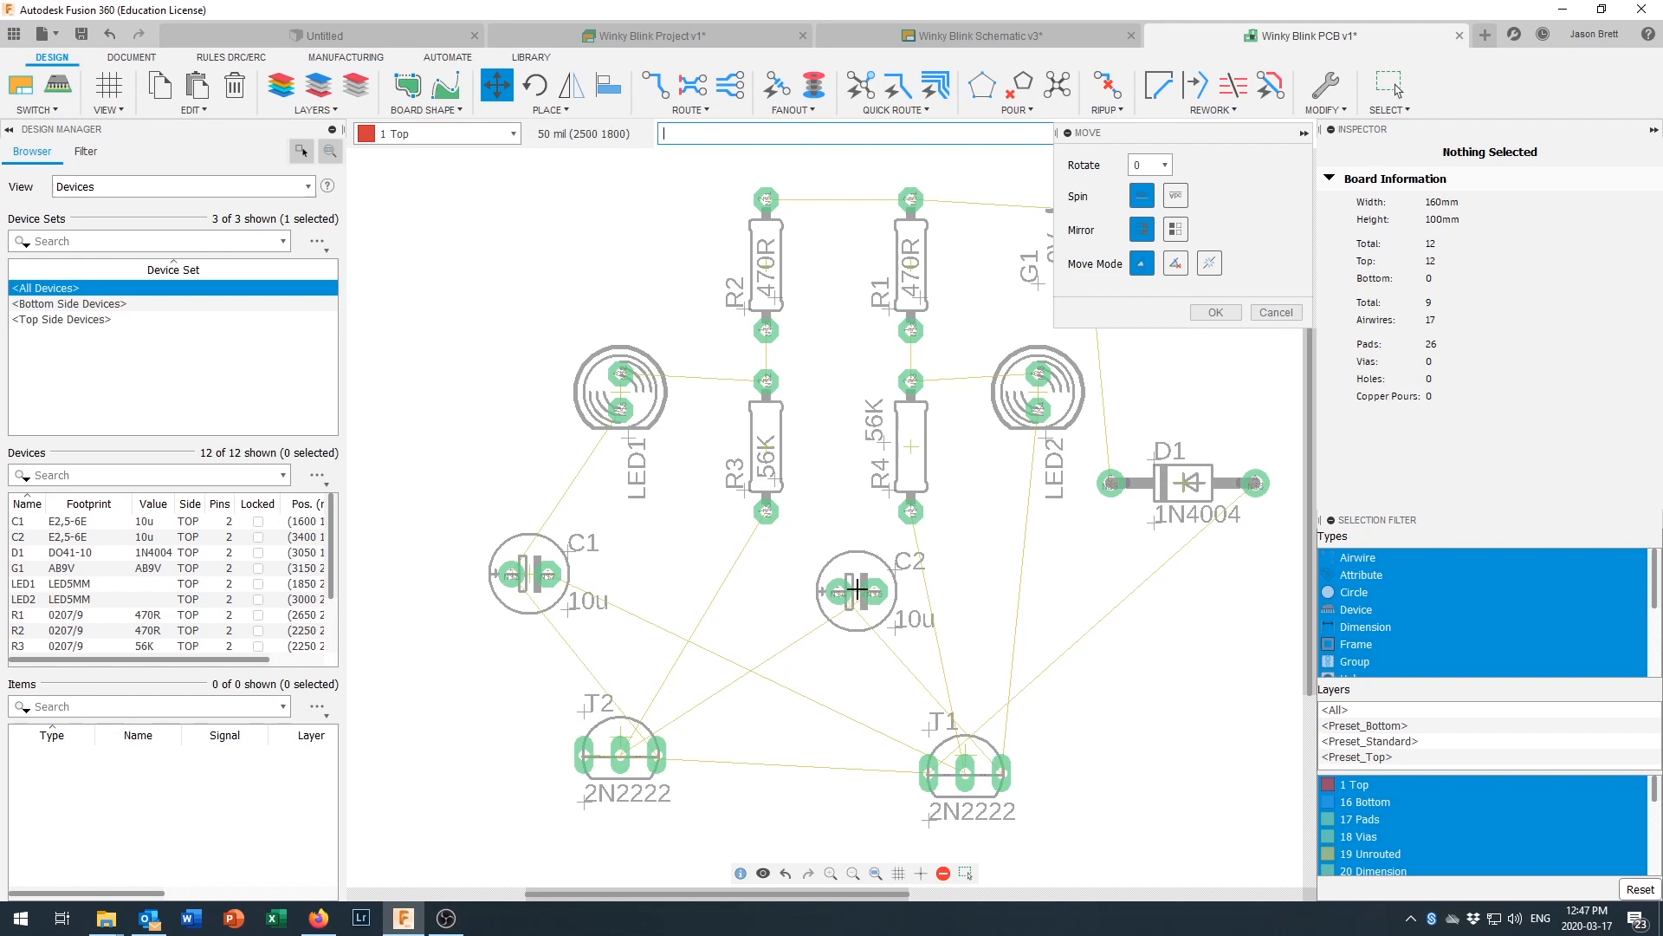
left_click(536, 88)
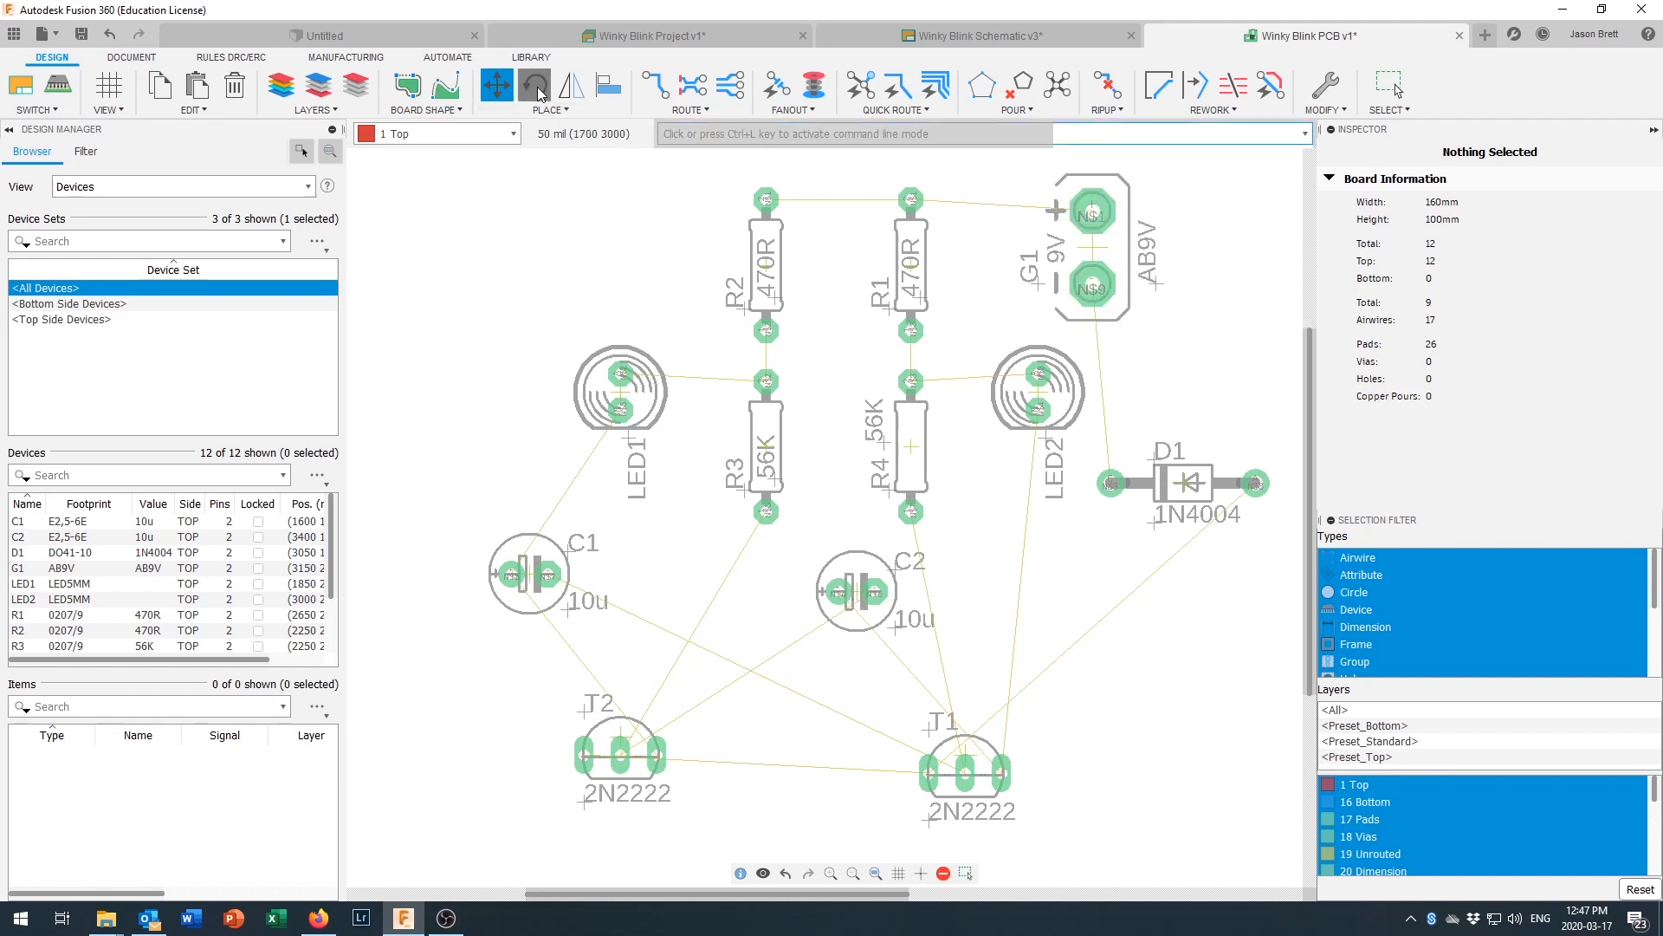
left_click(857, 593)
left_click(857, 593)
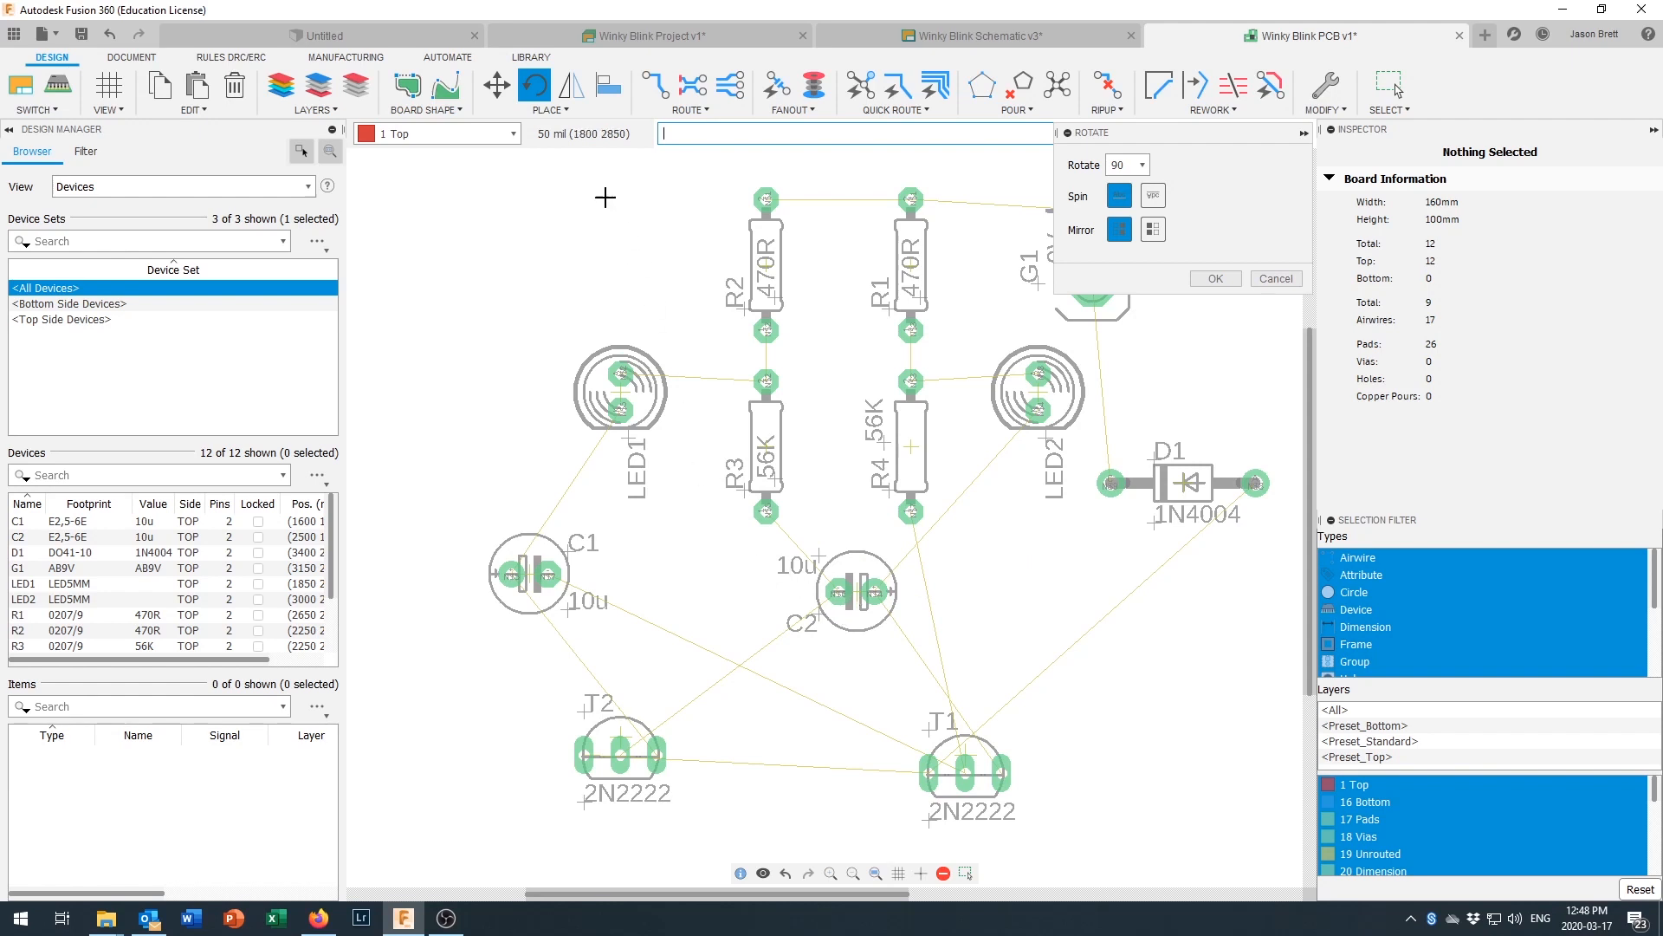
Step: Move capacitor C2 directly below R3, and place C1 between C2 and transistor T1
left_click(495, 87)
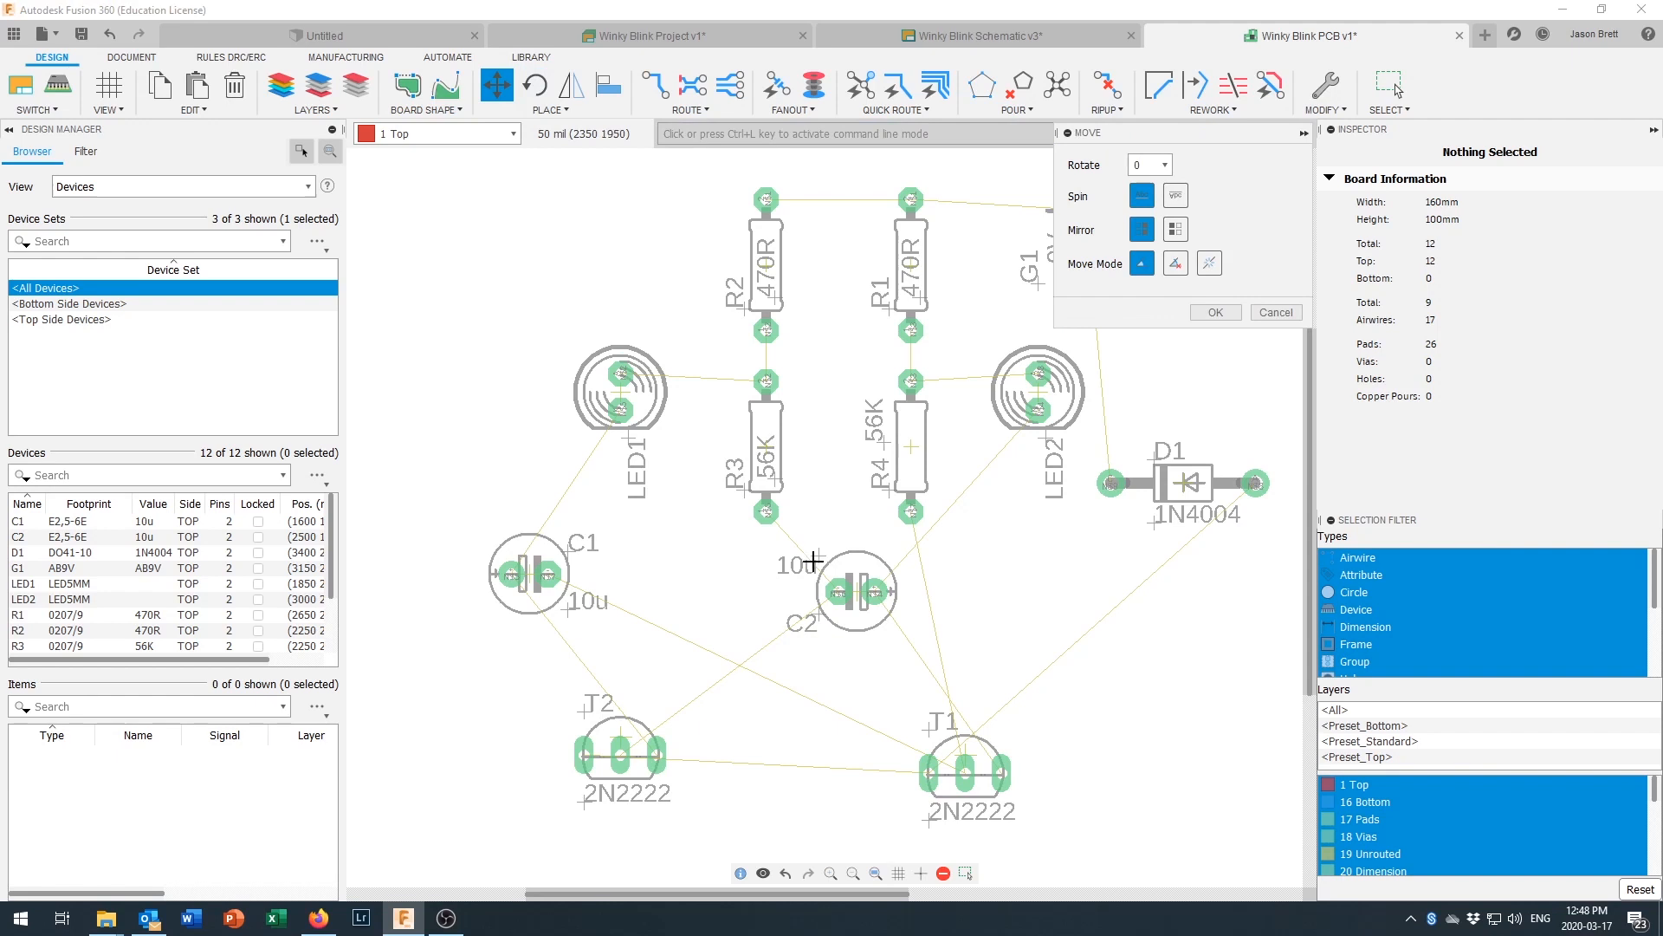
left_click_drag(857, 591, 788, 573)
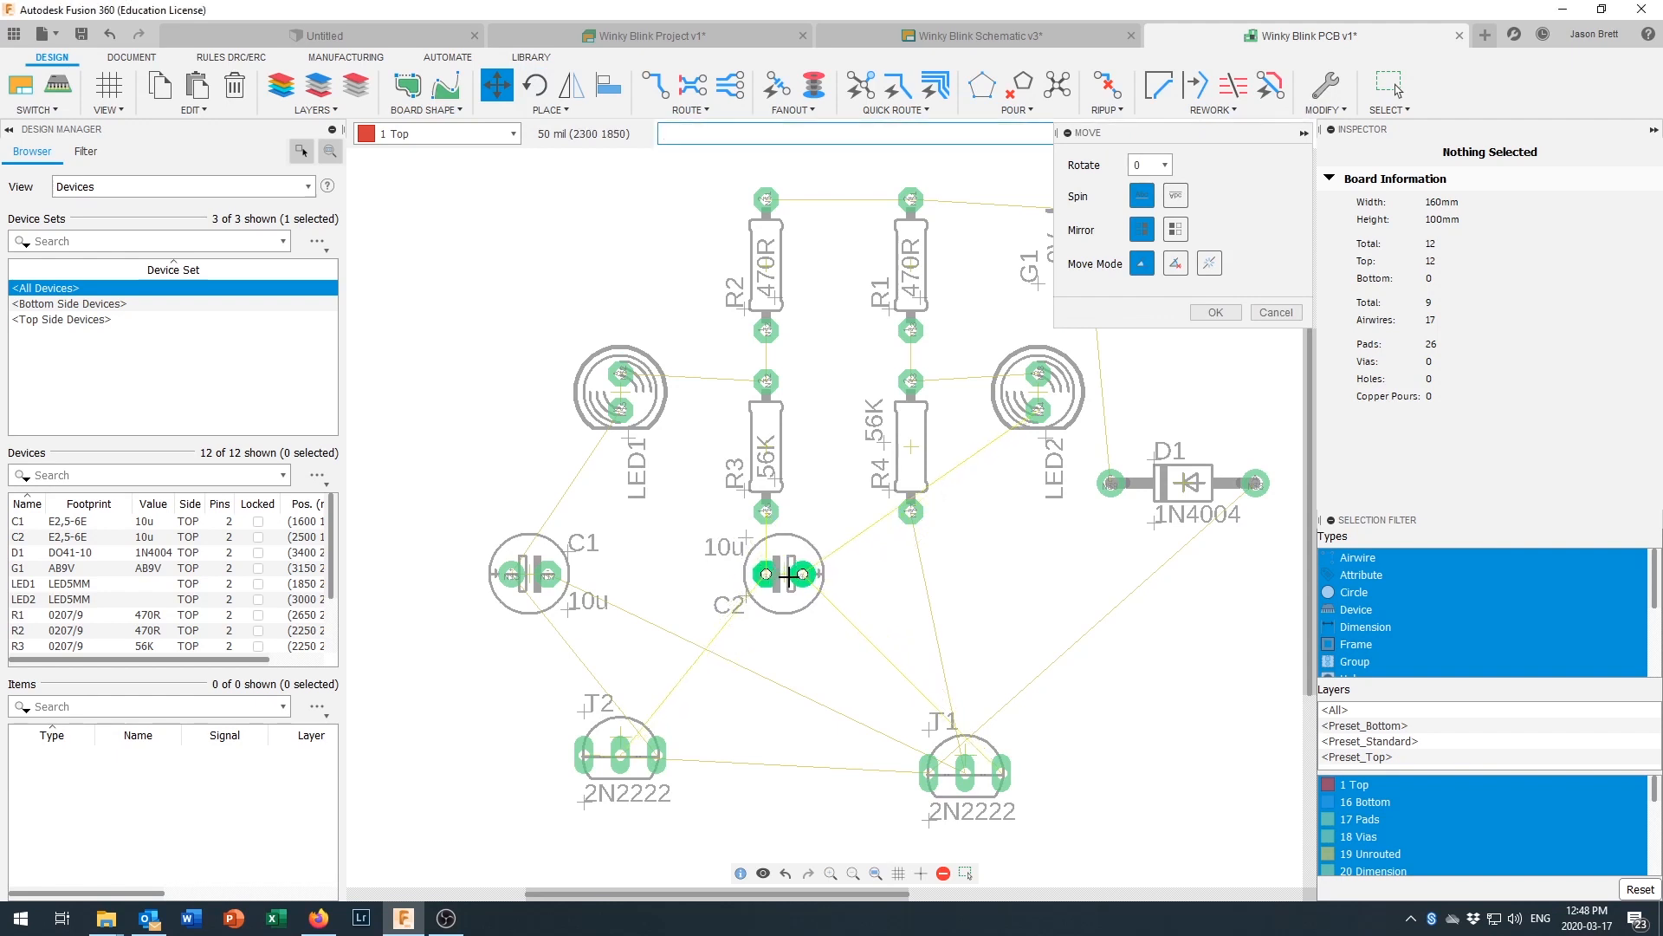
left_click(787, 576)
left_click(534, 579)
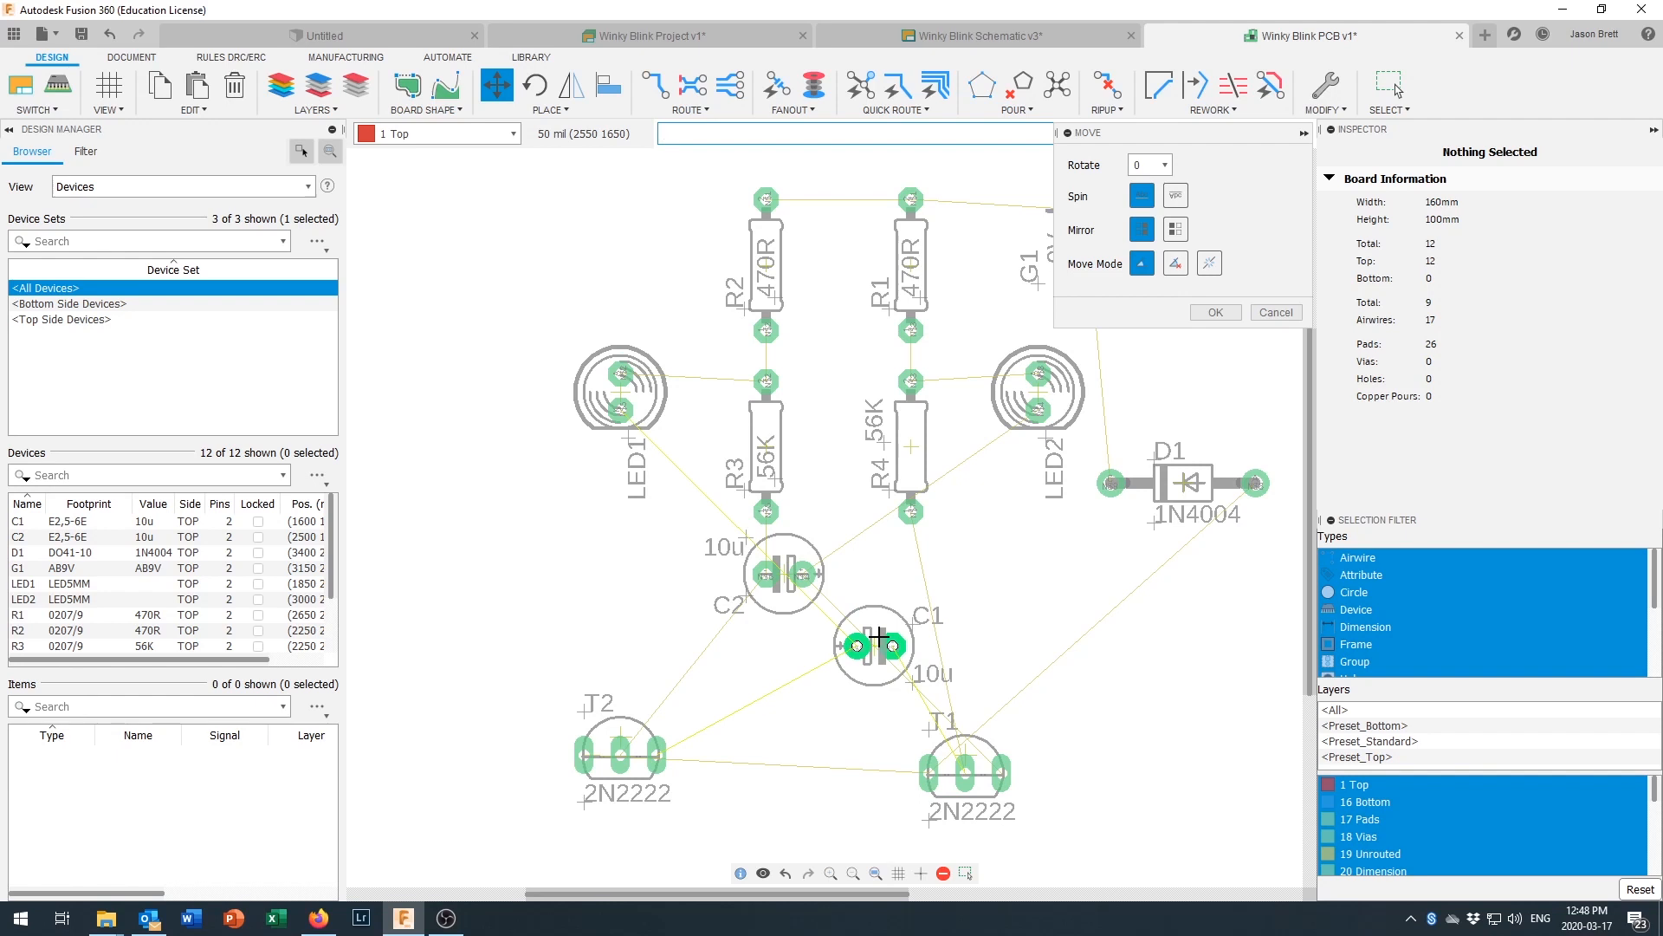
left_click(878, 637)
Step: Rotate transistors T2 and T1 to 90 degrees so their pads stand vertically with the flat sides facing right
left_click(535, 84)
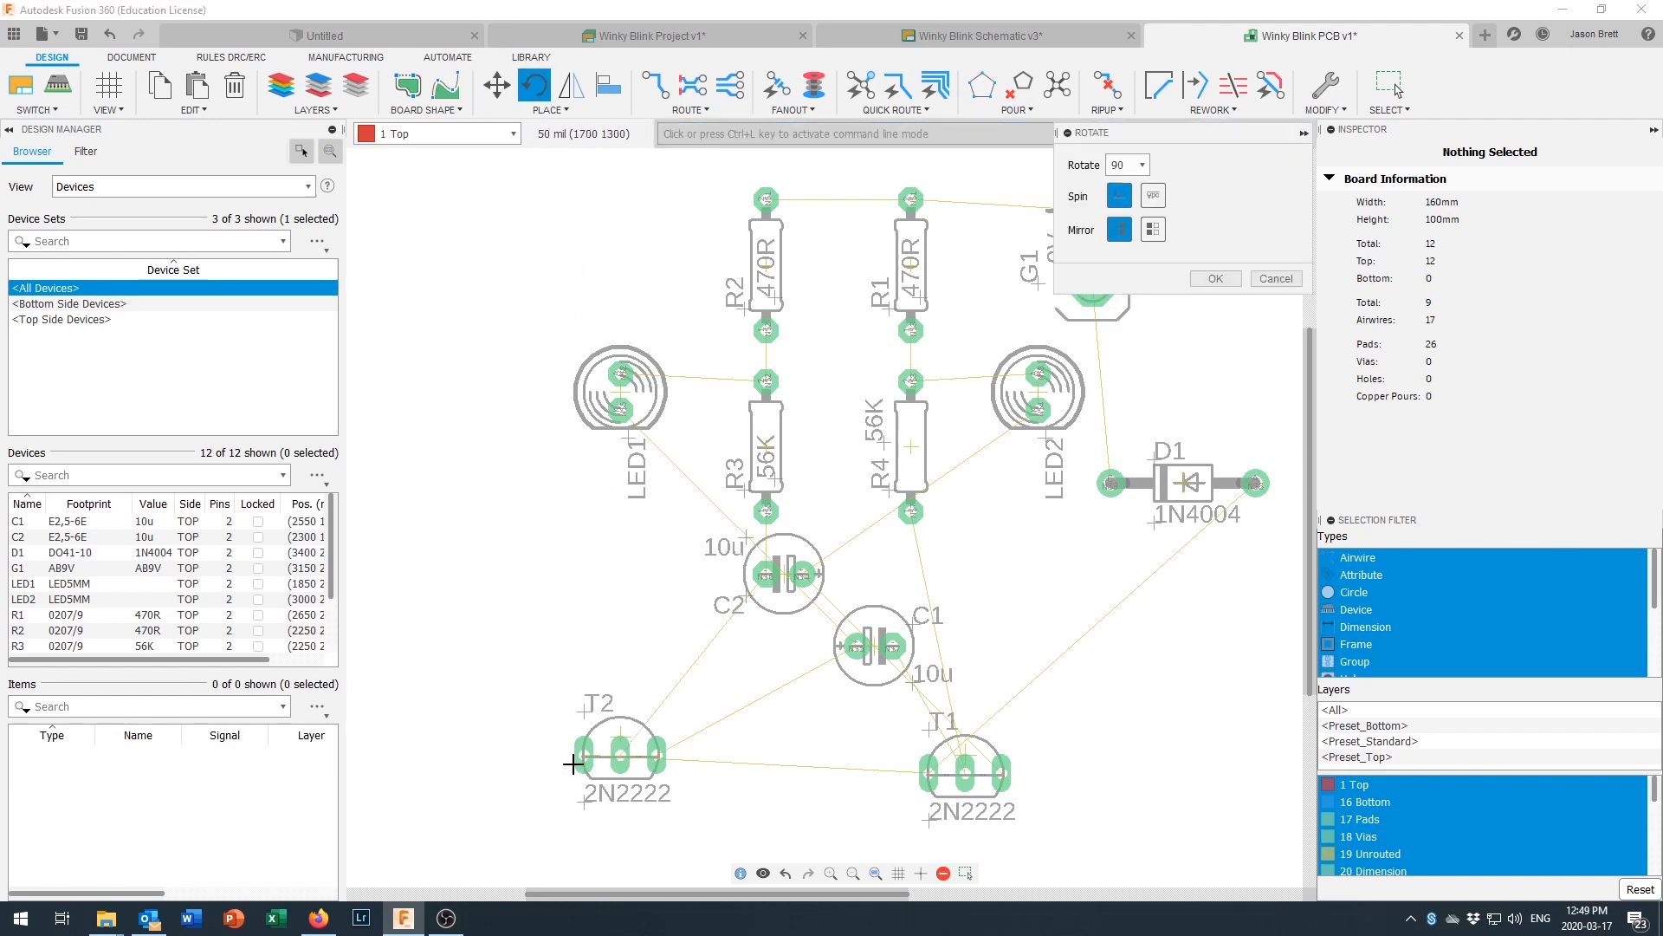
left_click(621, 740)
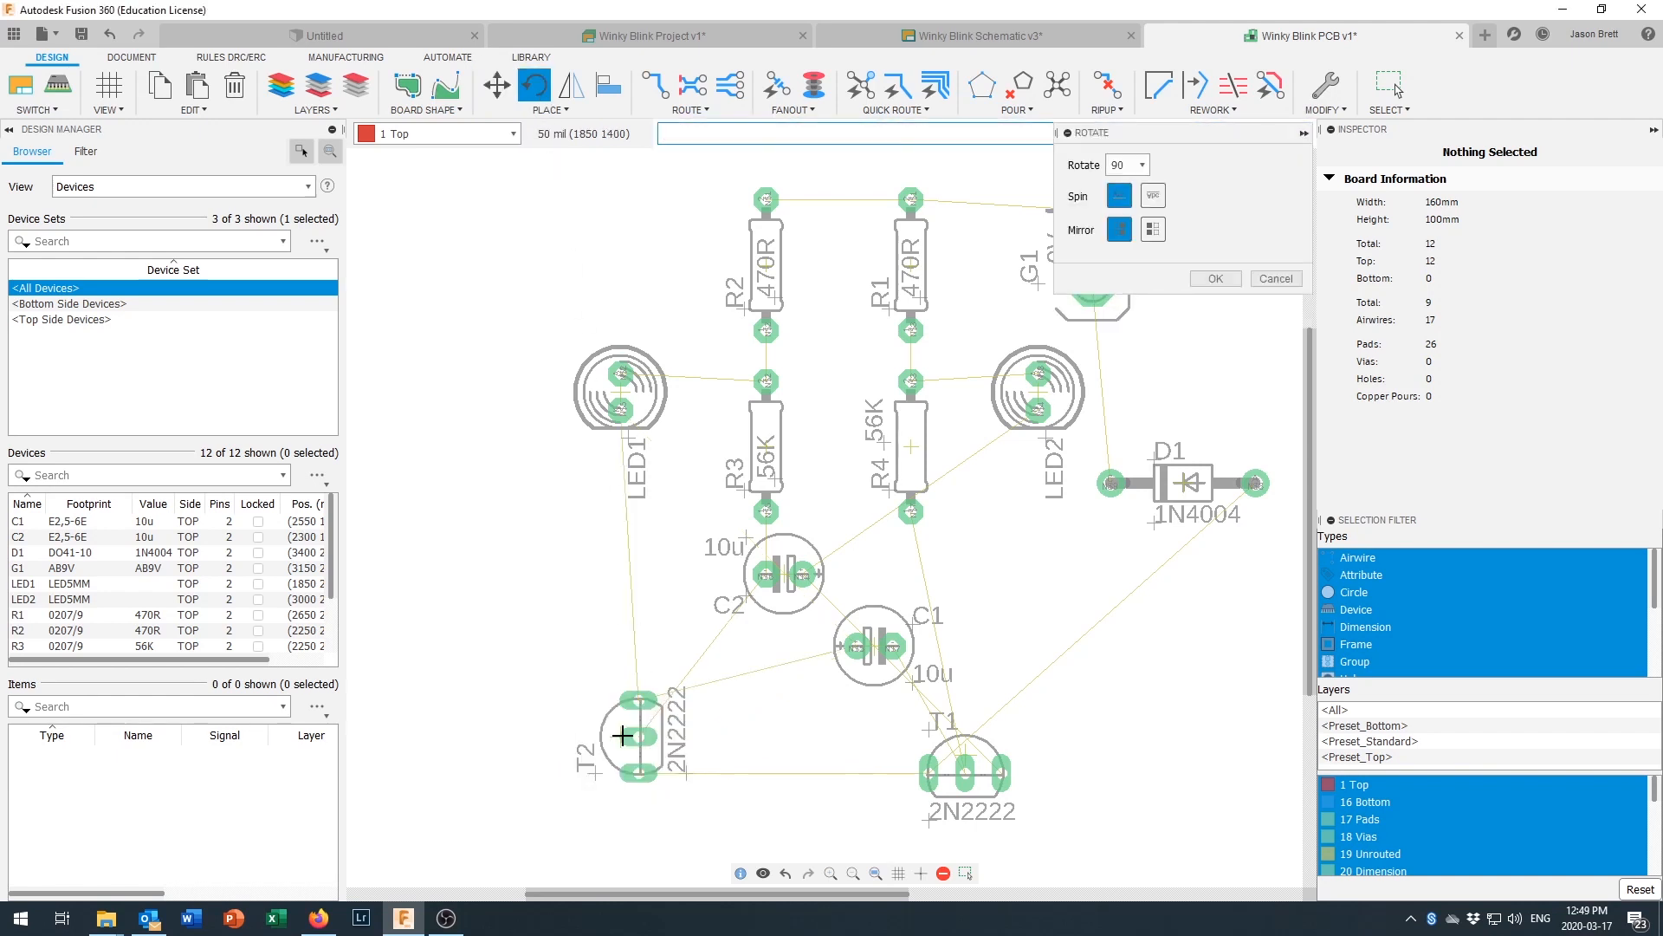
left_click(968, 759)
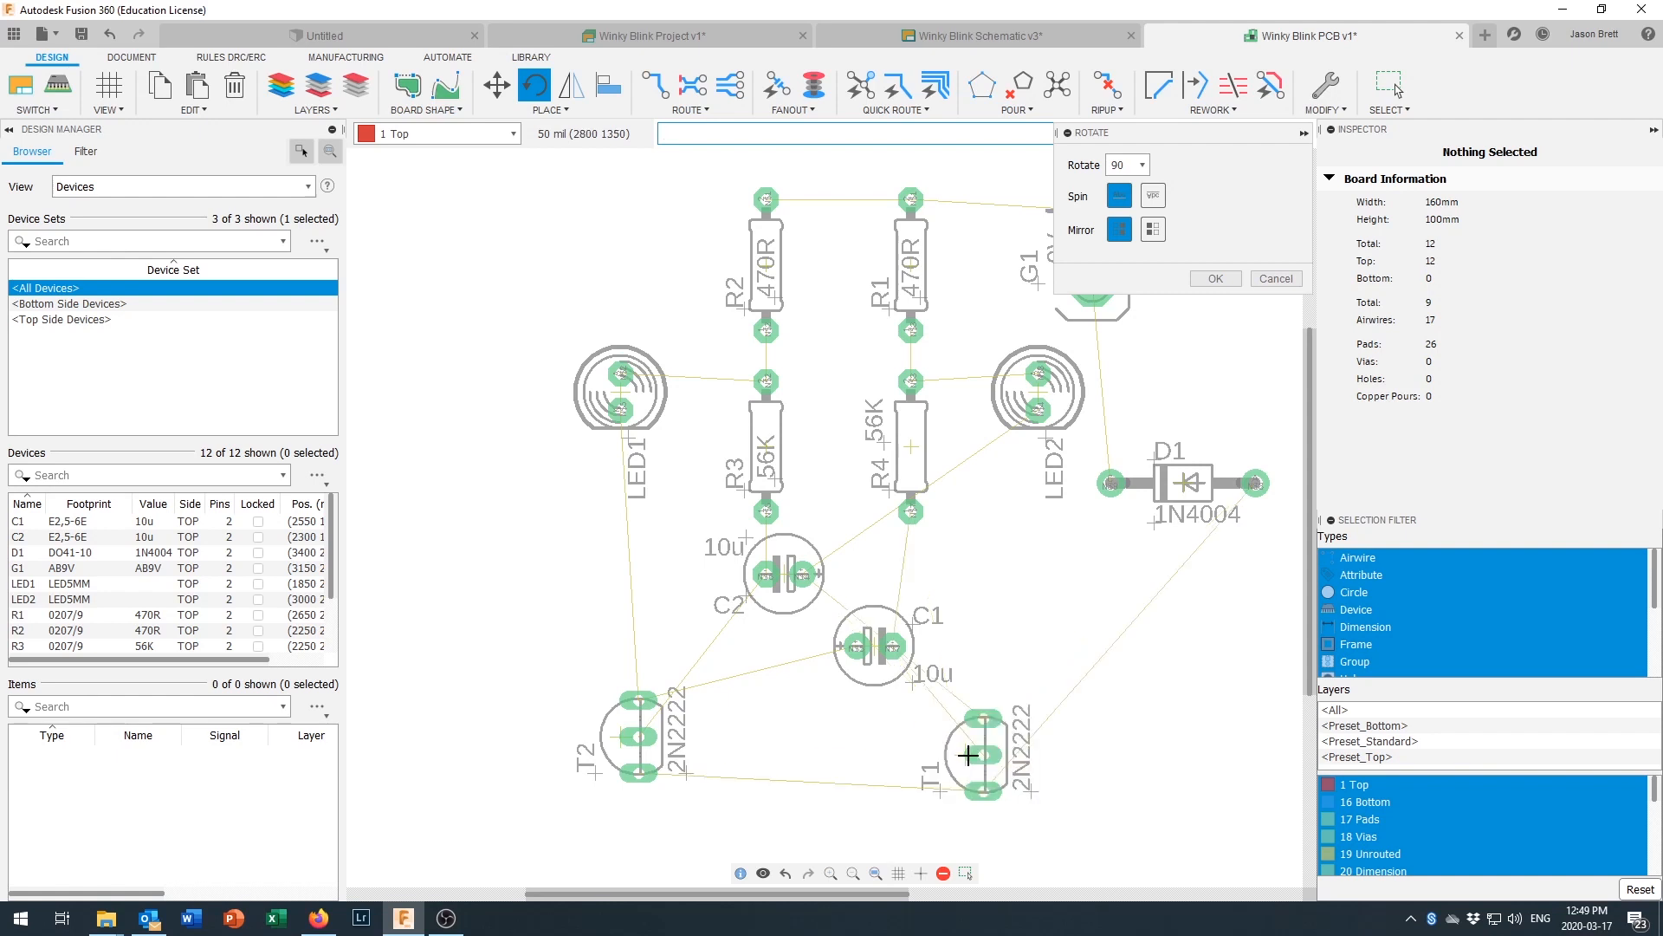
left_click(968, 754)
left_click(967, 748)
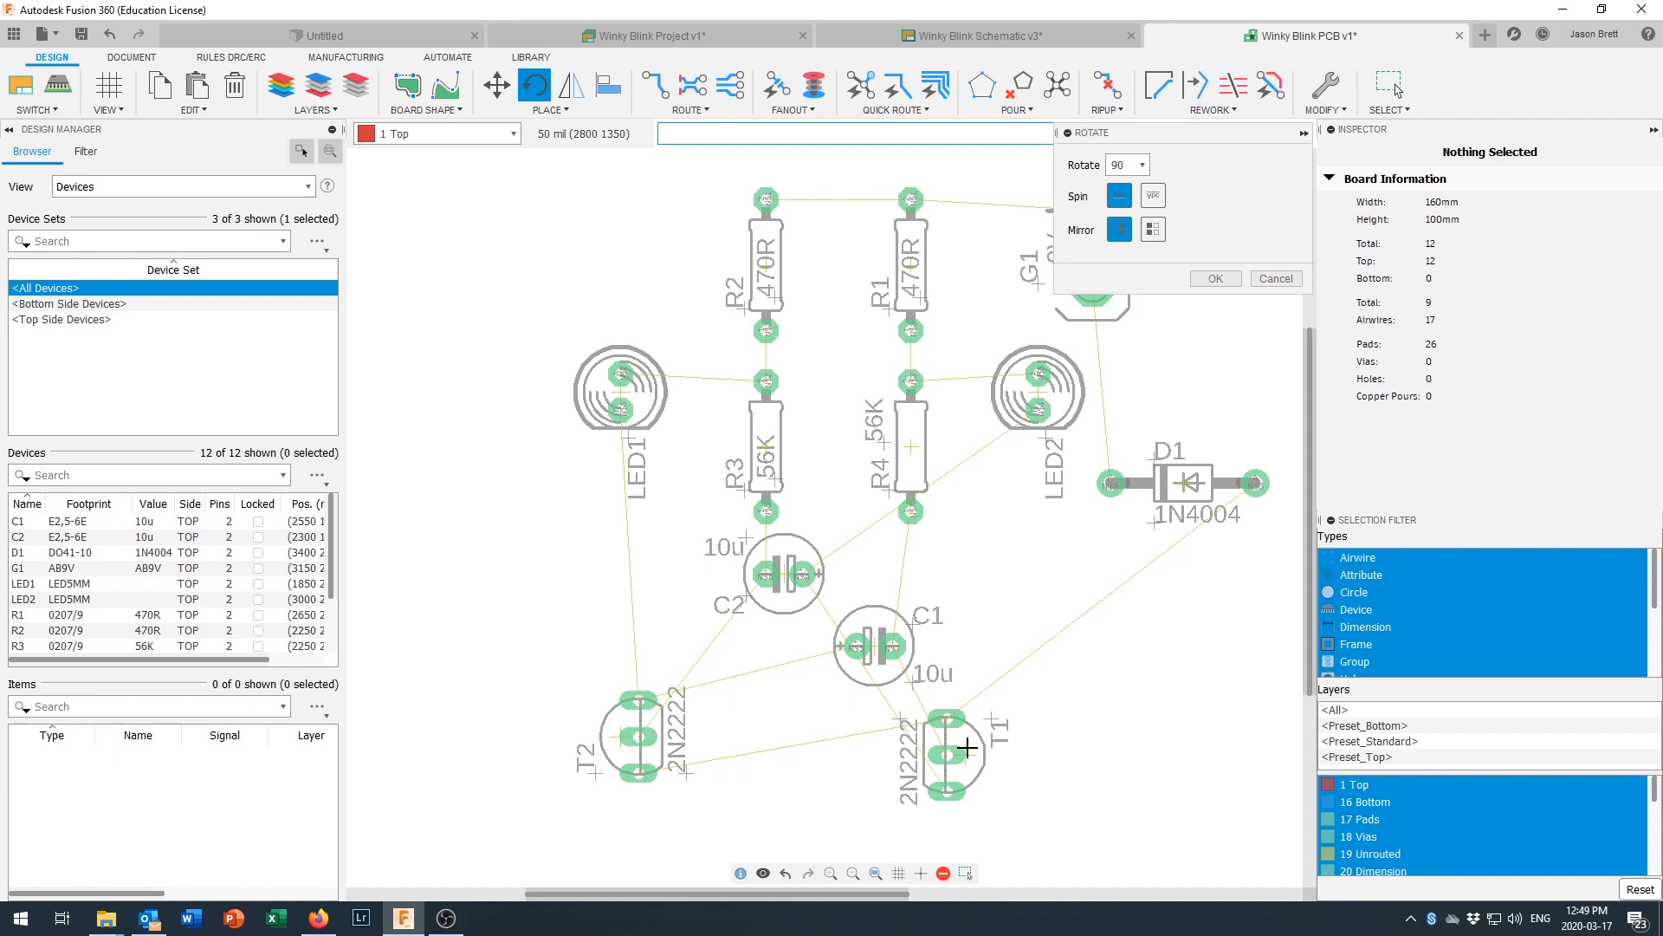
left_click(965, 753)
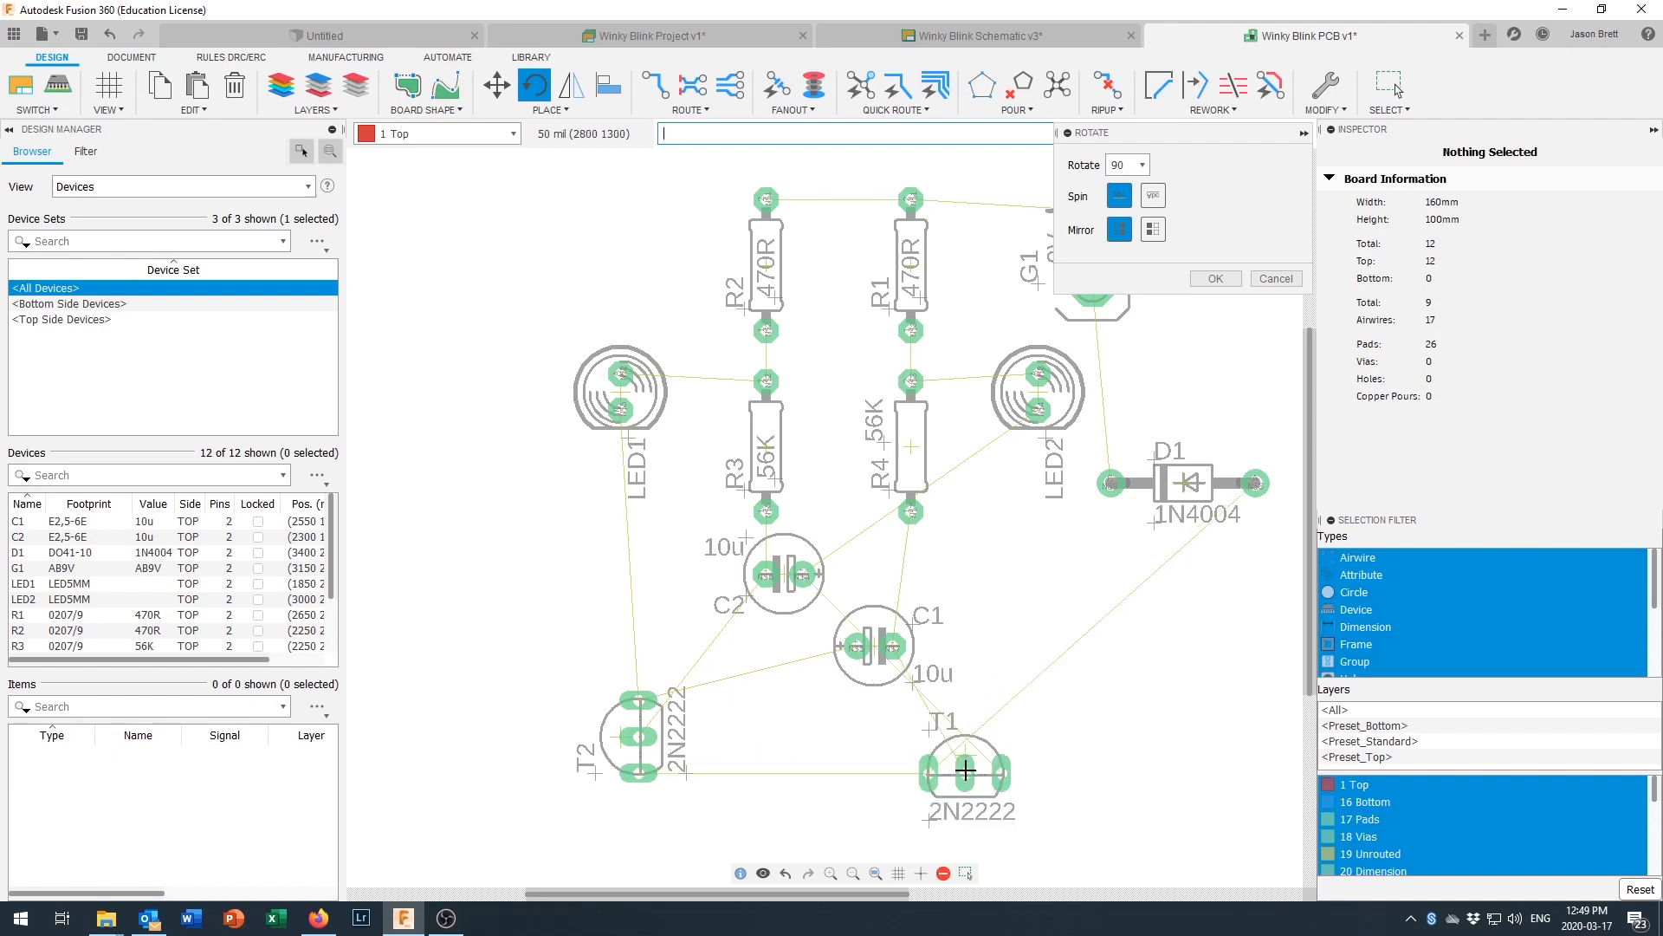
left_click(963, 764)
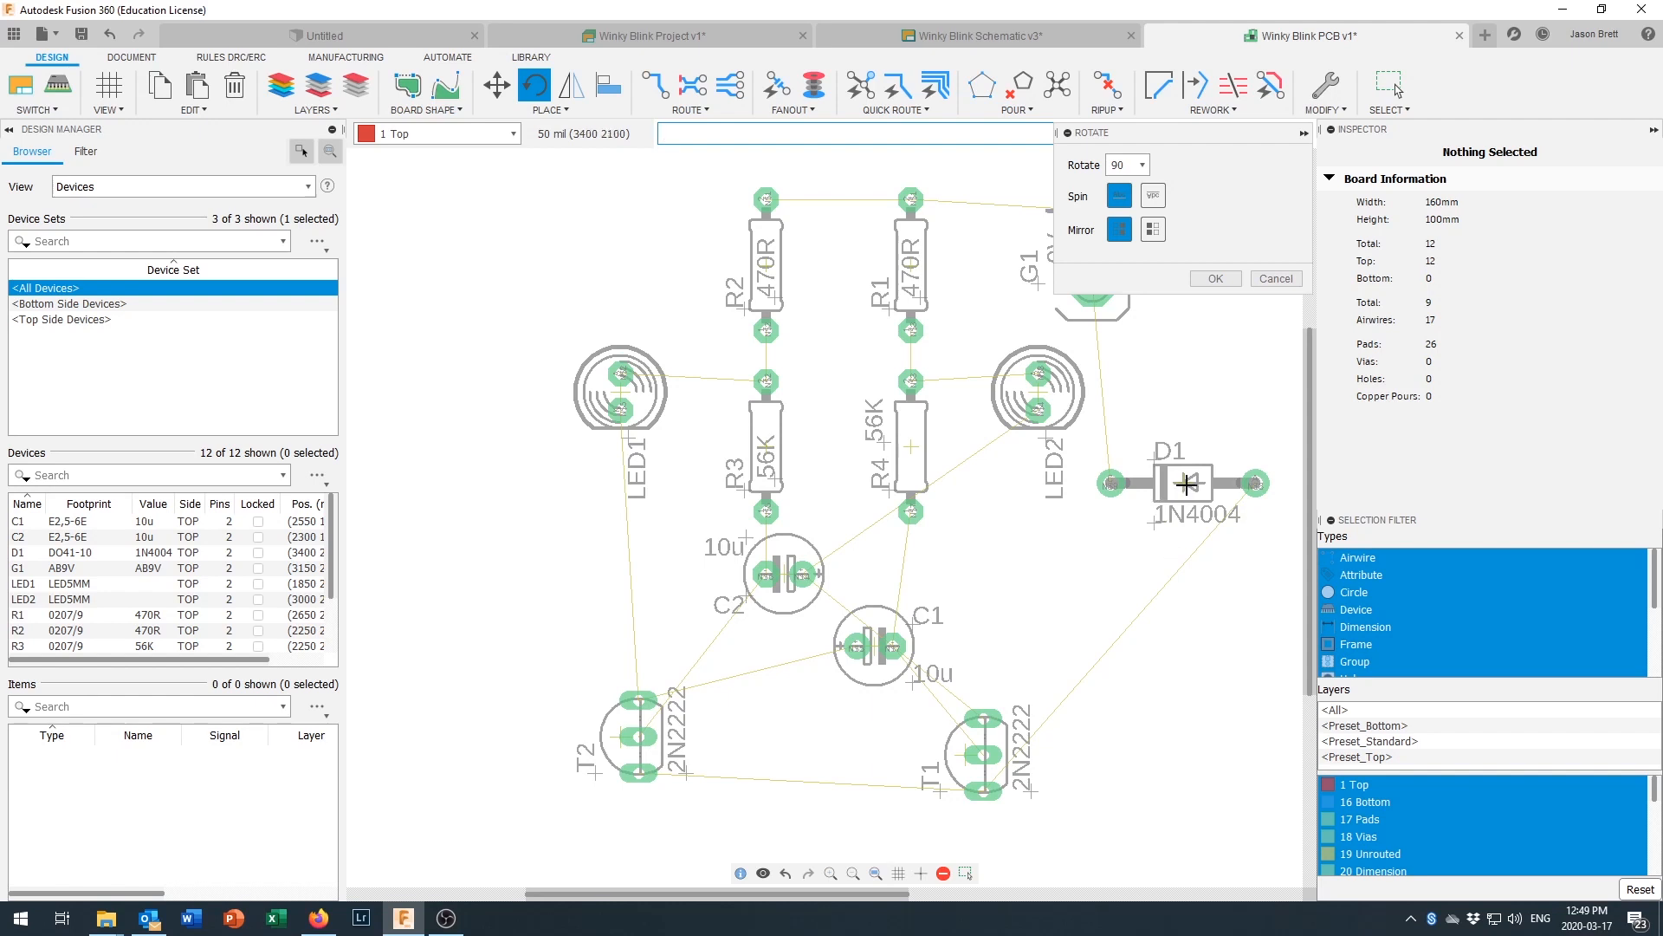
Step: Rotate diode D1 in 90-degree increments until it stands vertically with its cathode band toward the battery connector
left_click(1186, 482)
left_click(1185, 482)
left_click(1185, 483)
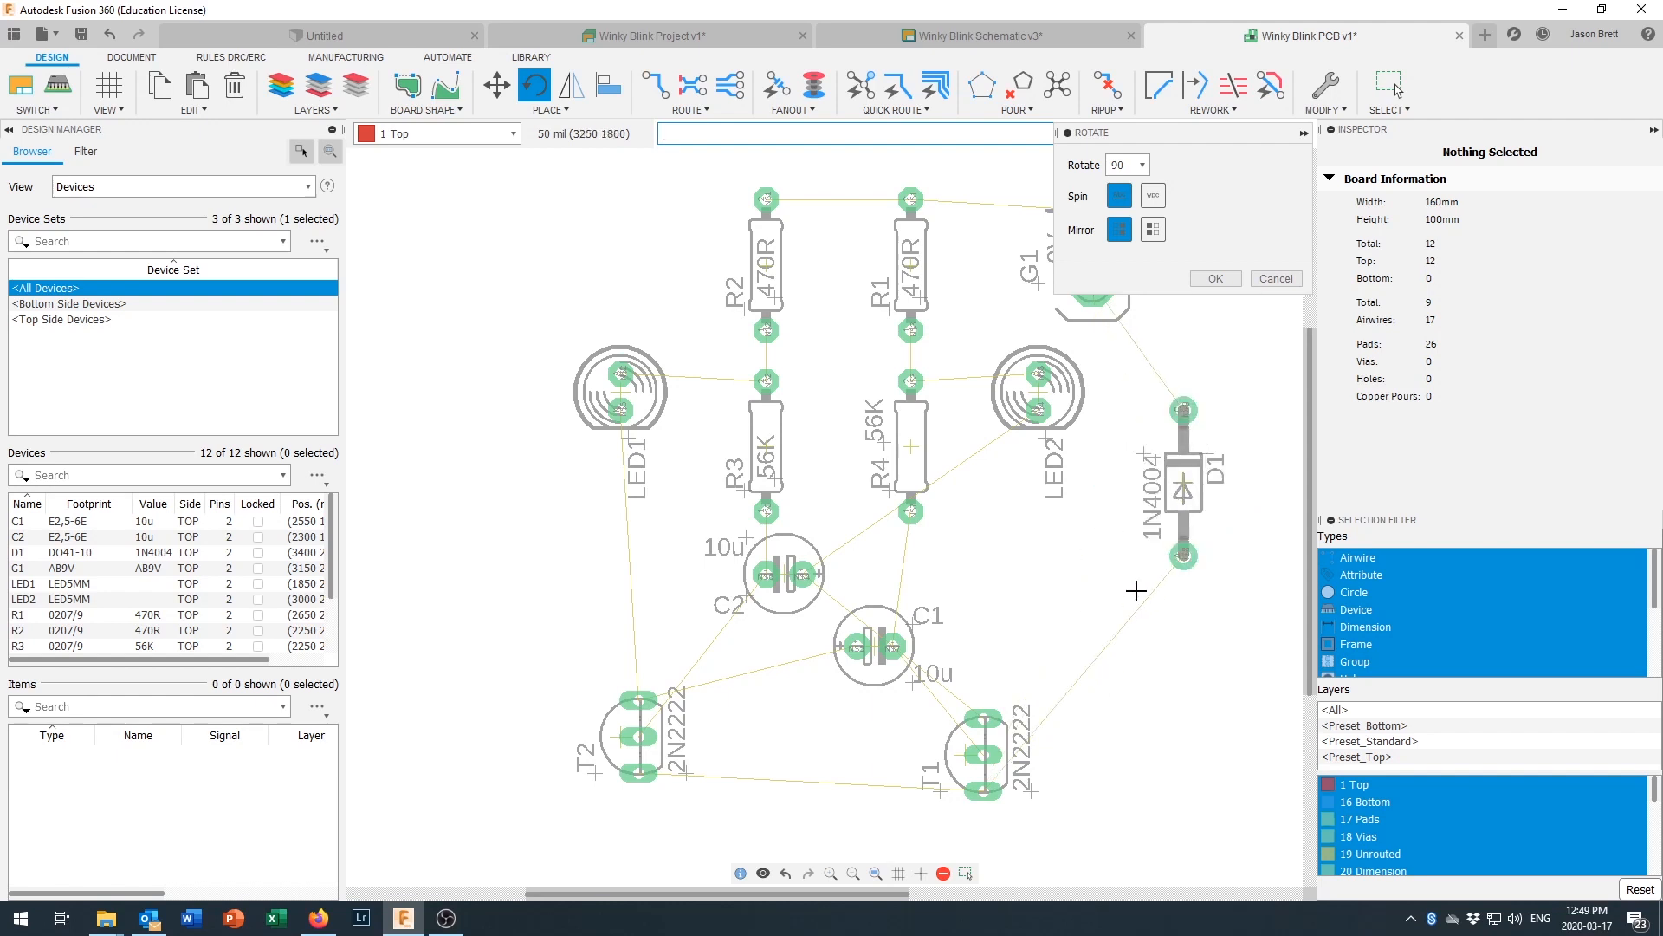
left_click(1217, 279)
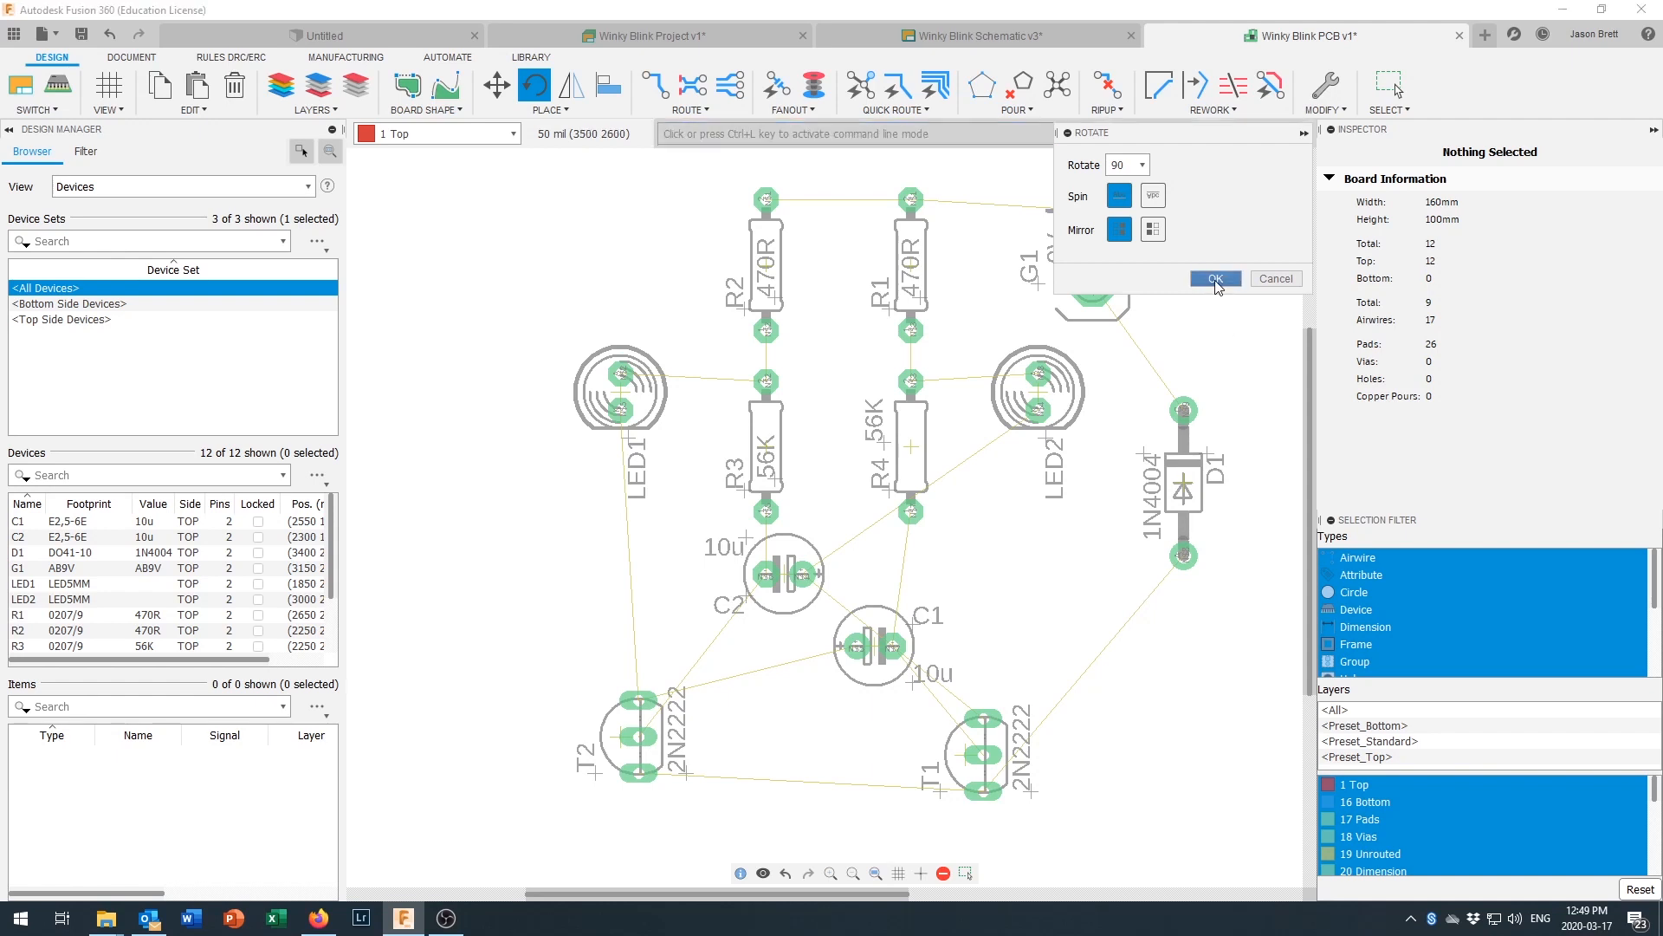
Step: Move diode D1 down and left so it lines up vertically below battery connector G1
left_click(497, 87)
left_click(1183, 490)
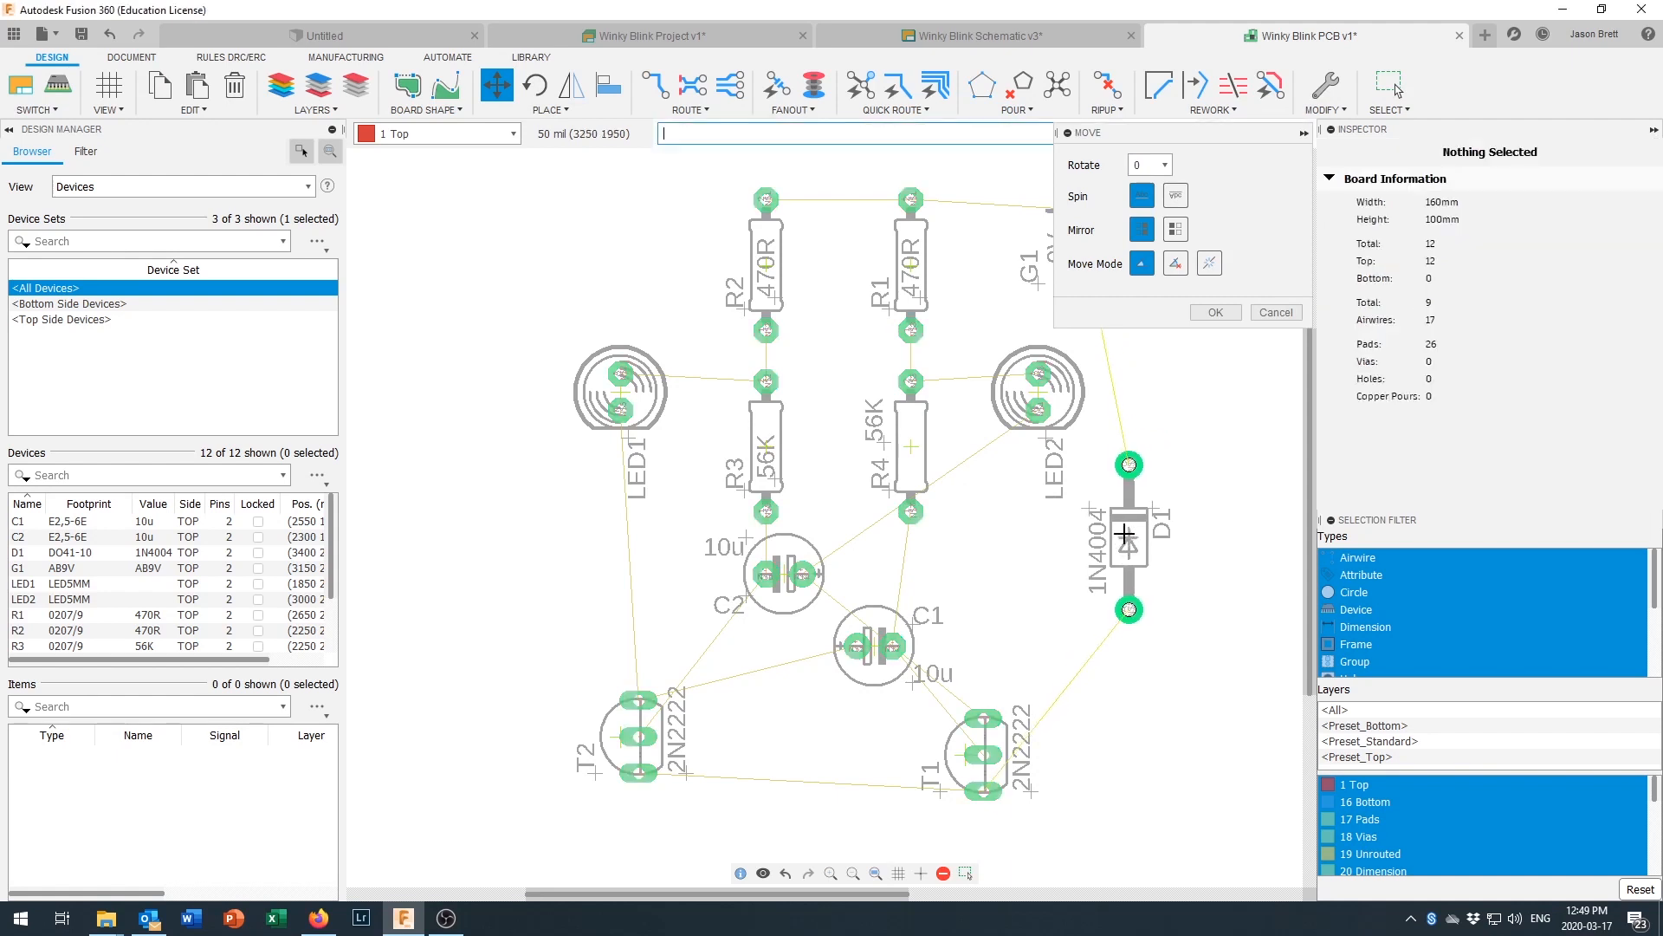
left_click(1092, 583)
Step: Move T1 slightly up and right to sit level with T2, and shift T2 about 100 mil to the right
left_click(968, 756)
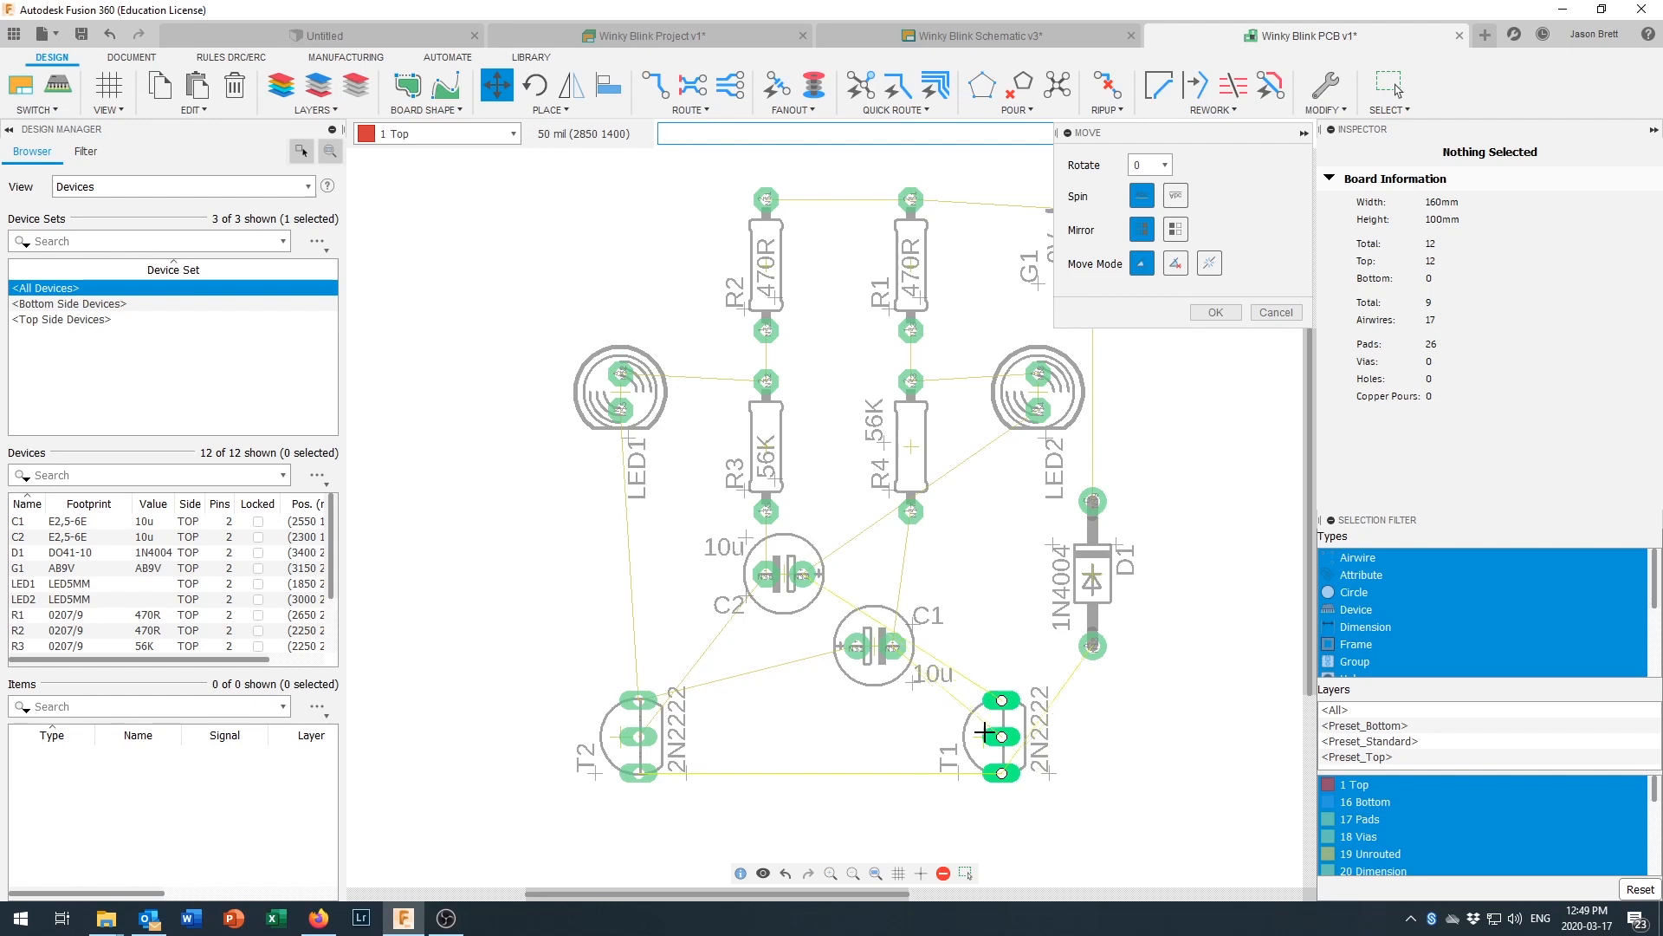
left_click(985, 733)
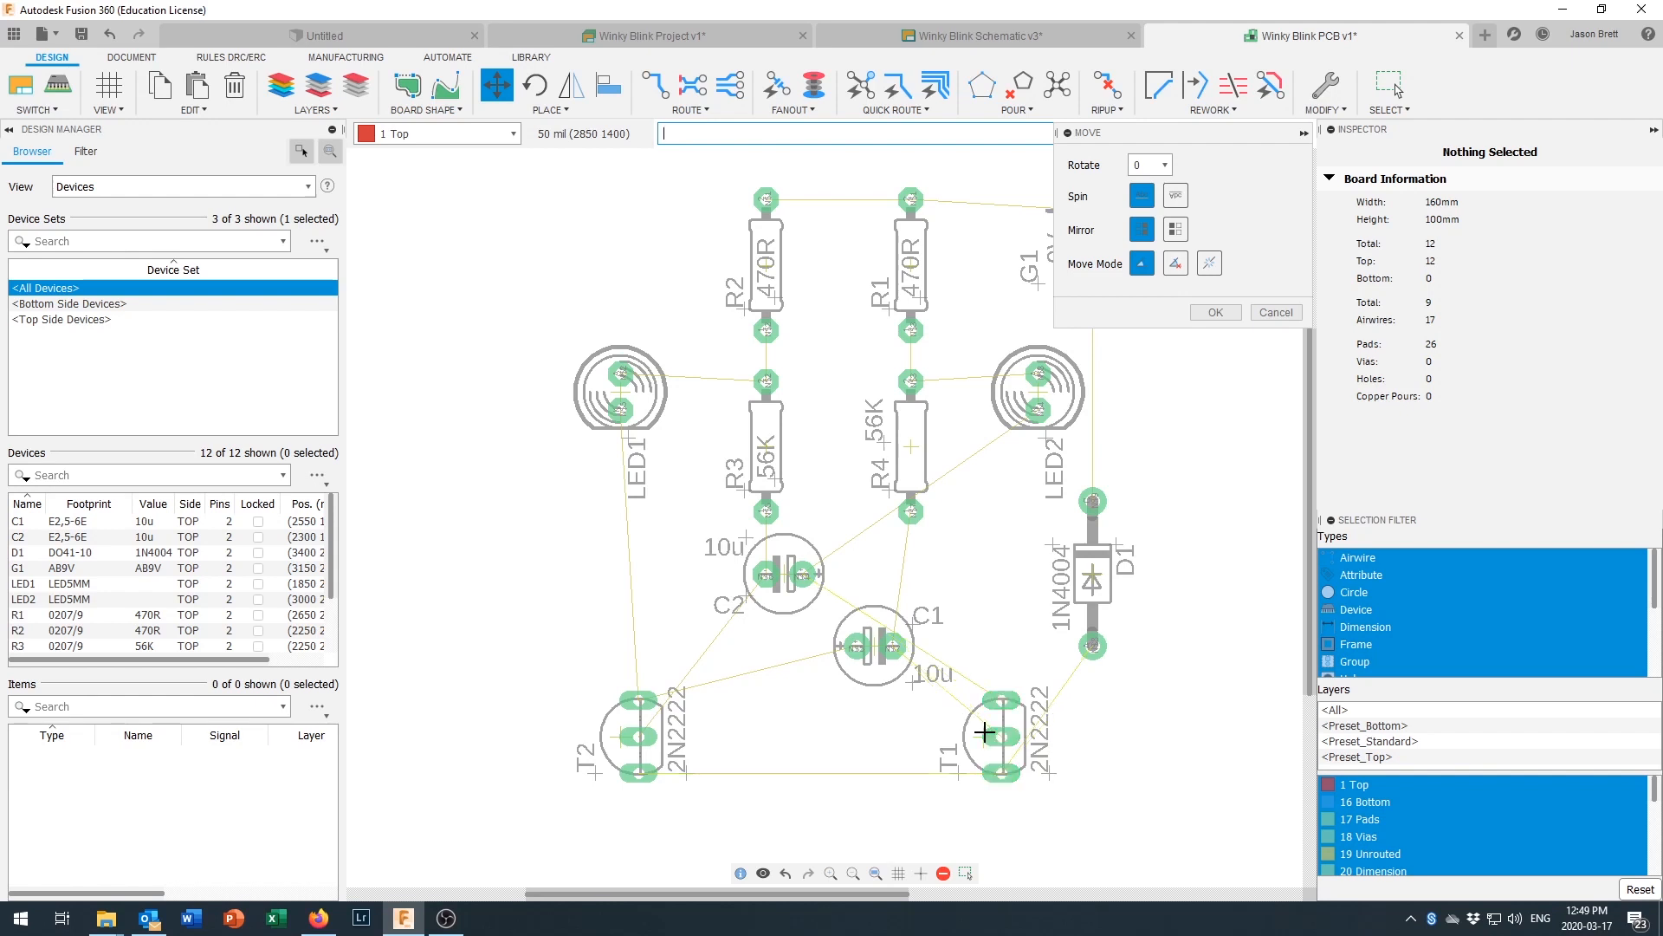
left_click(628, 737)
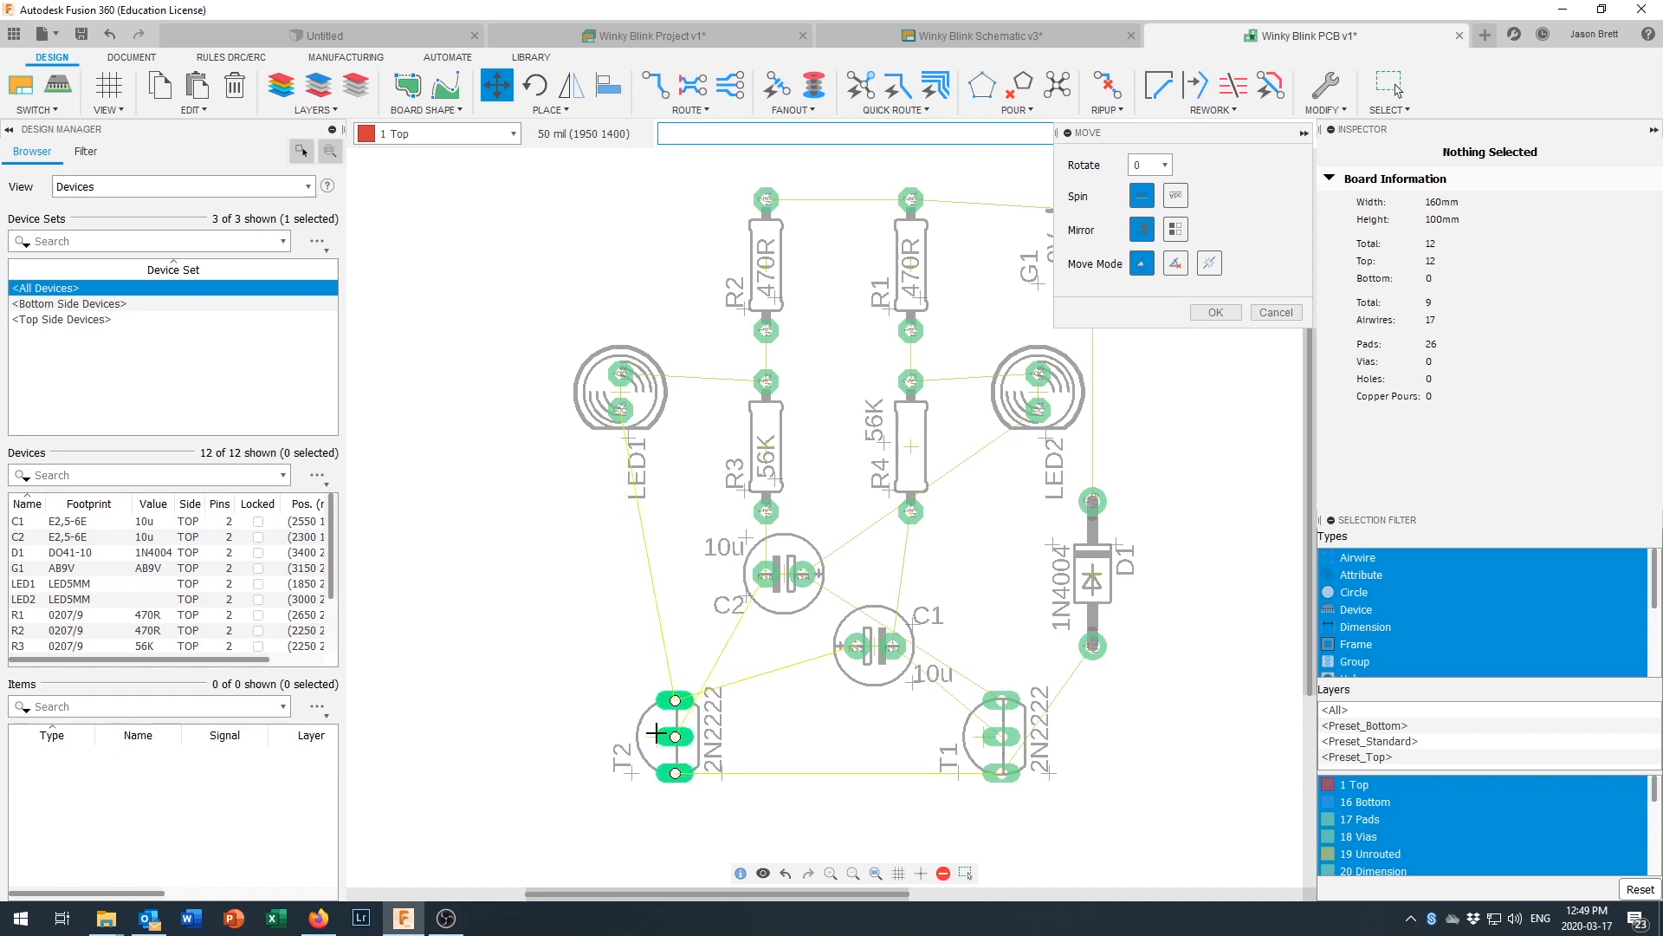
left_click(656, 733)
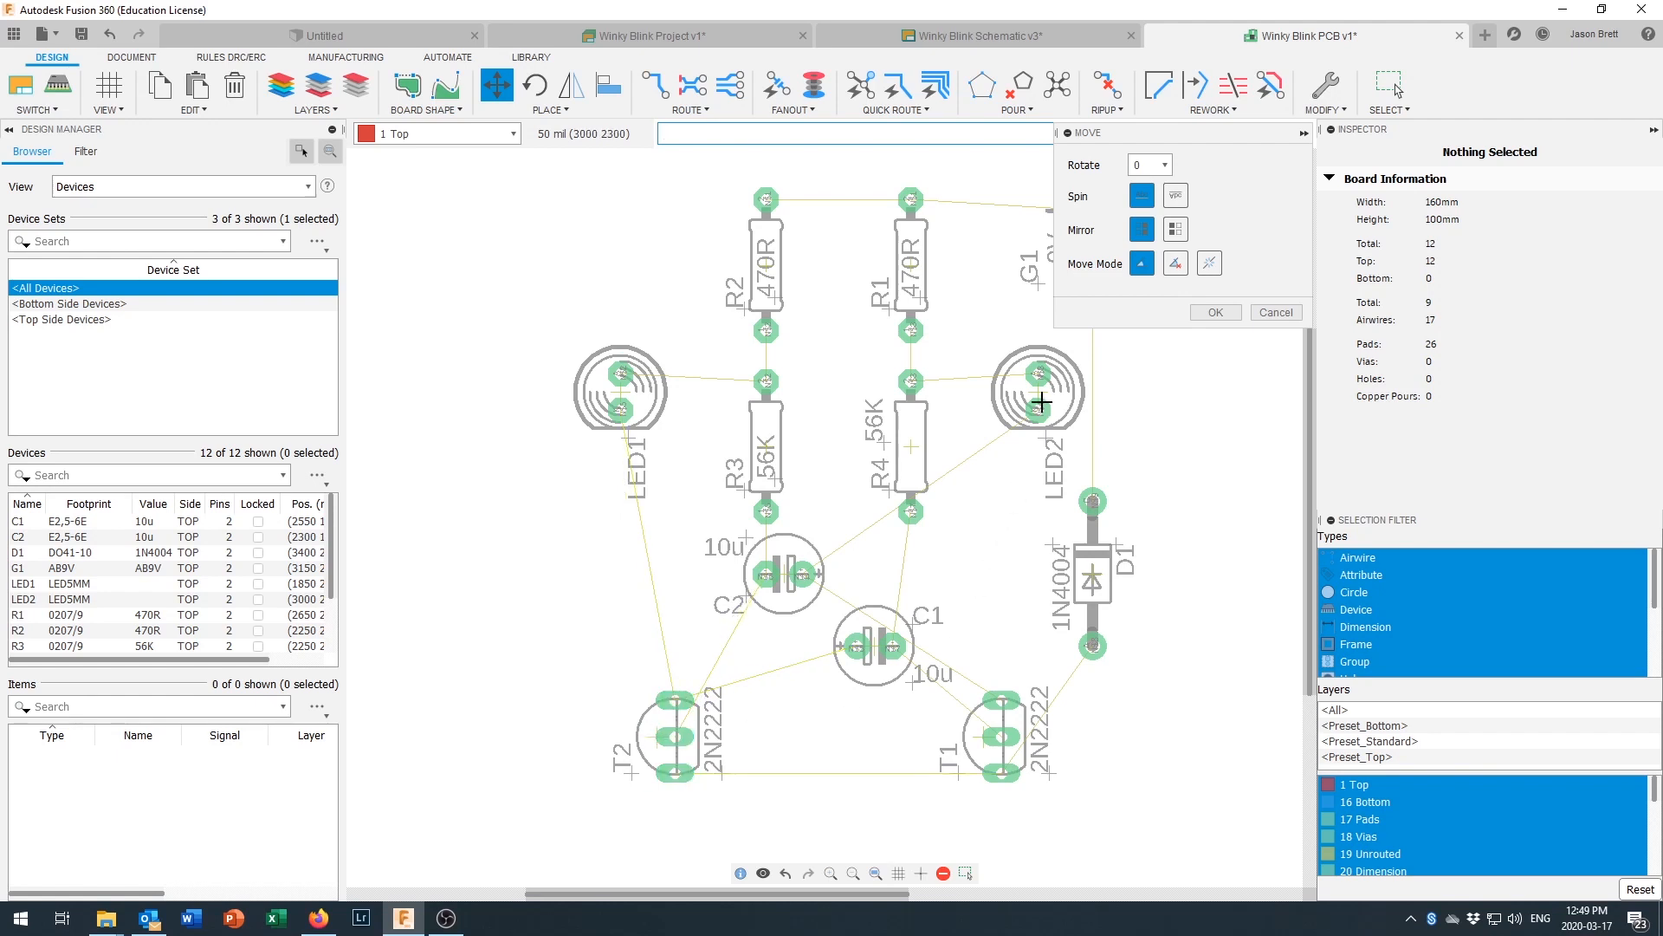
Step: Move LED2 100 mil left and LED1 100 mil right, closer to the resistors, and finish moving parts
left_click(1031, 390)
left_click(1005, 392)
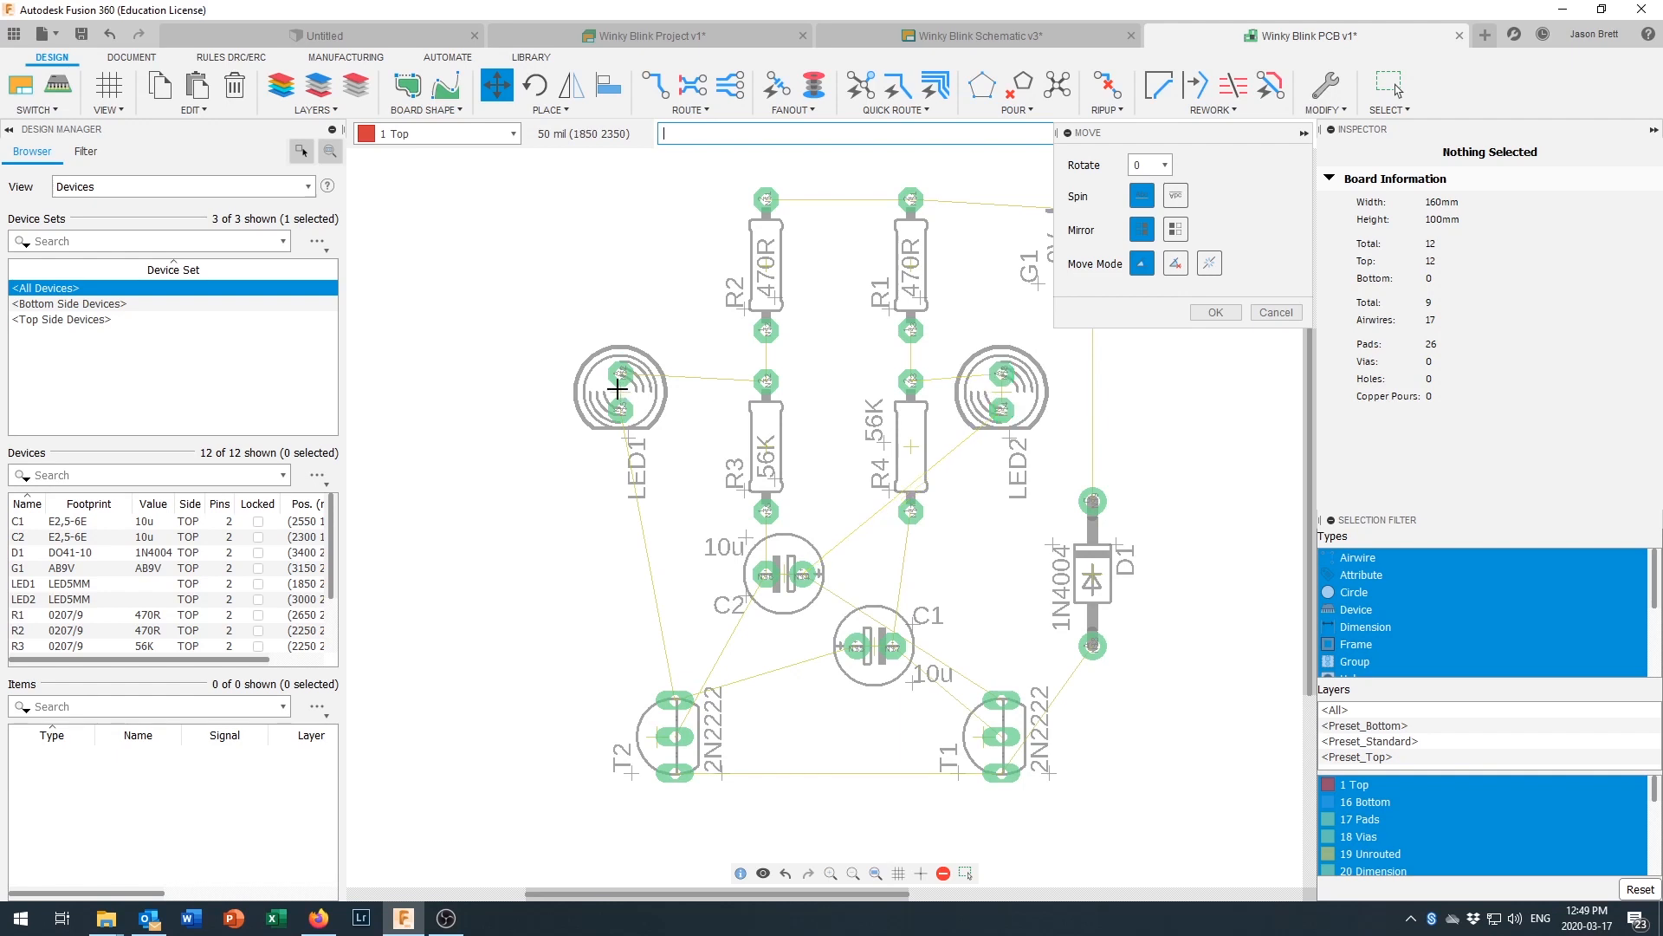
left_click(618, 391)
left_click(657, 393)
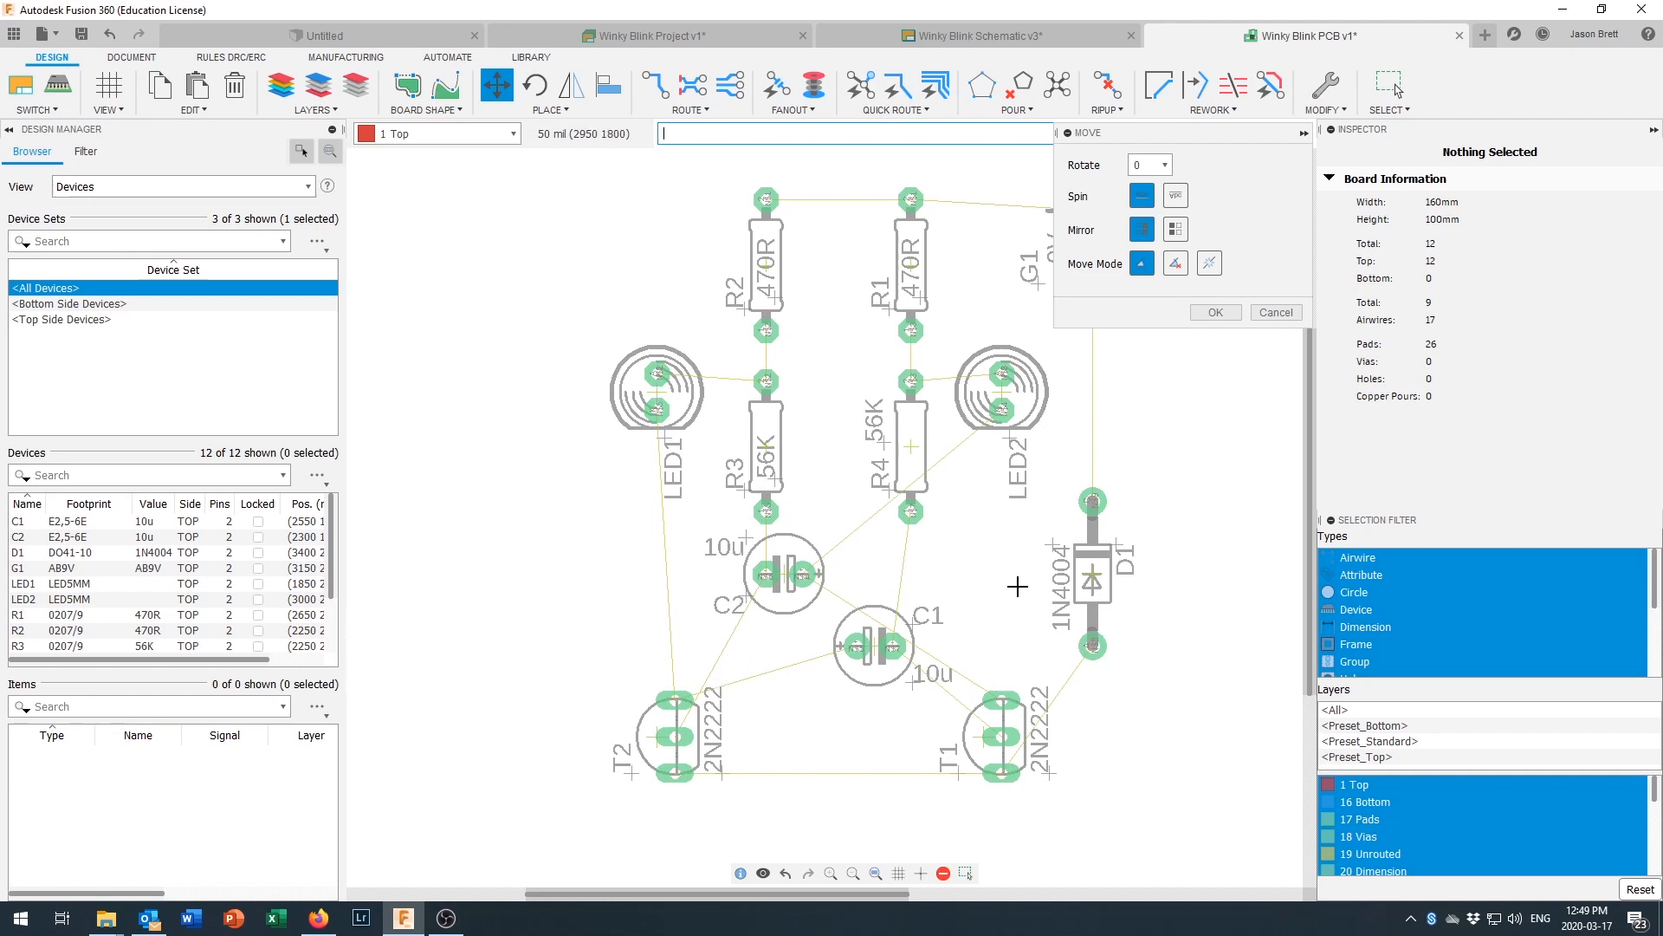
scroll(1014, 585, "down", 1)
left_click(1215, 312)
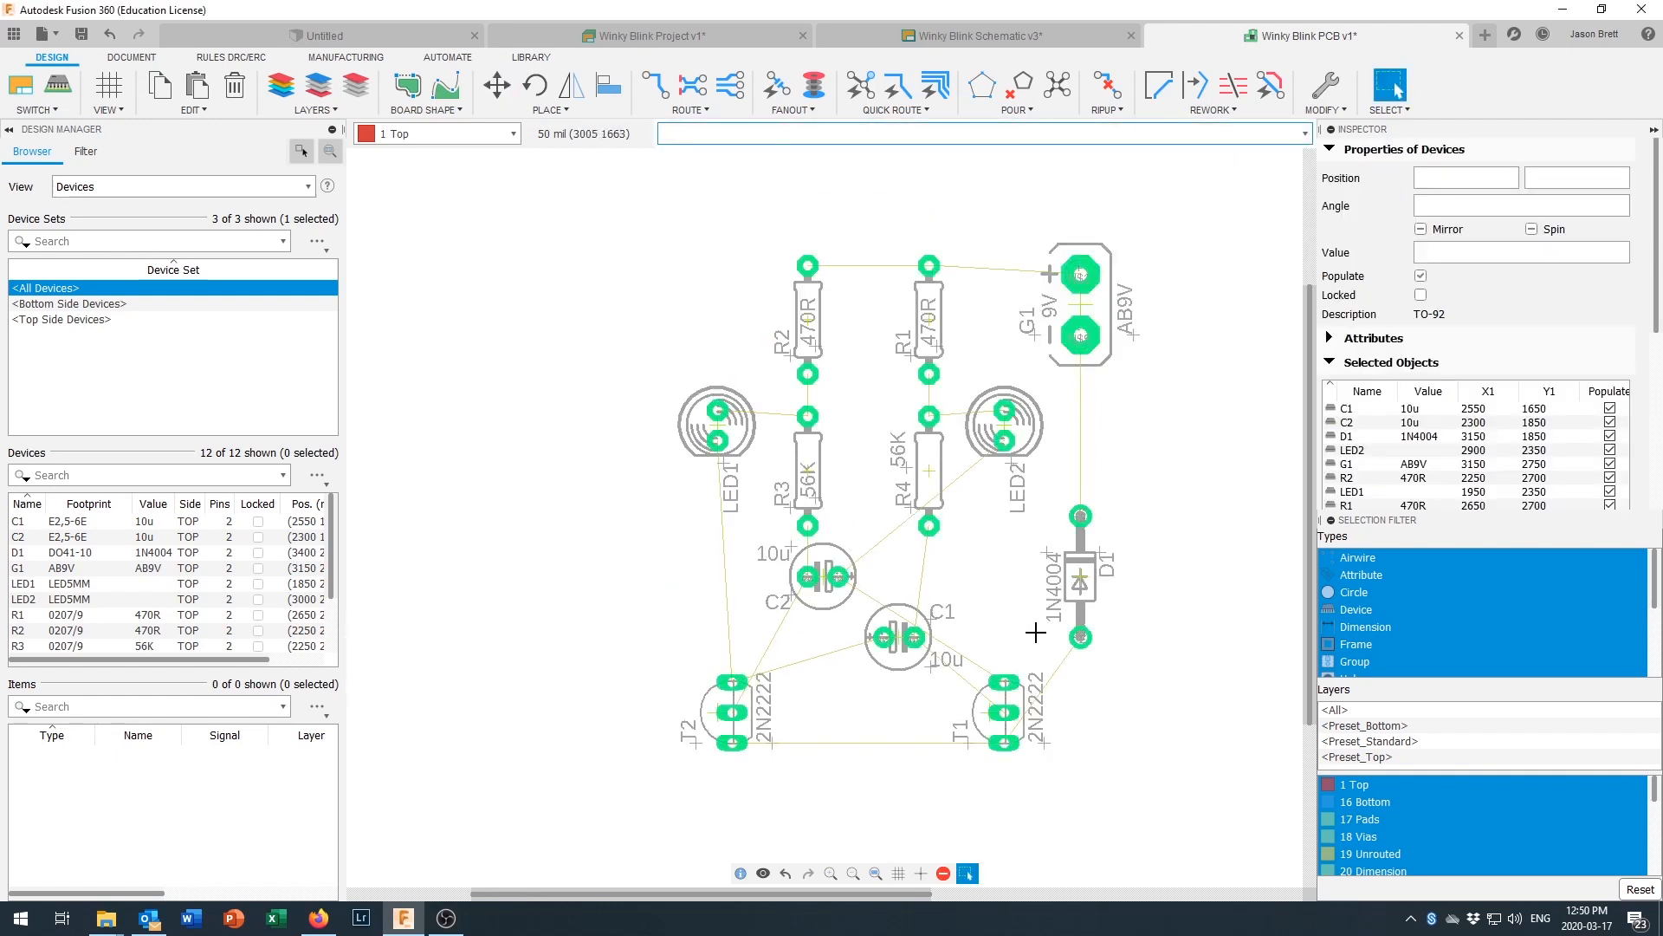
Step: Save the board as a new version with the description "User Saved"
scroll(1031, 630, "up", 1)
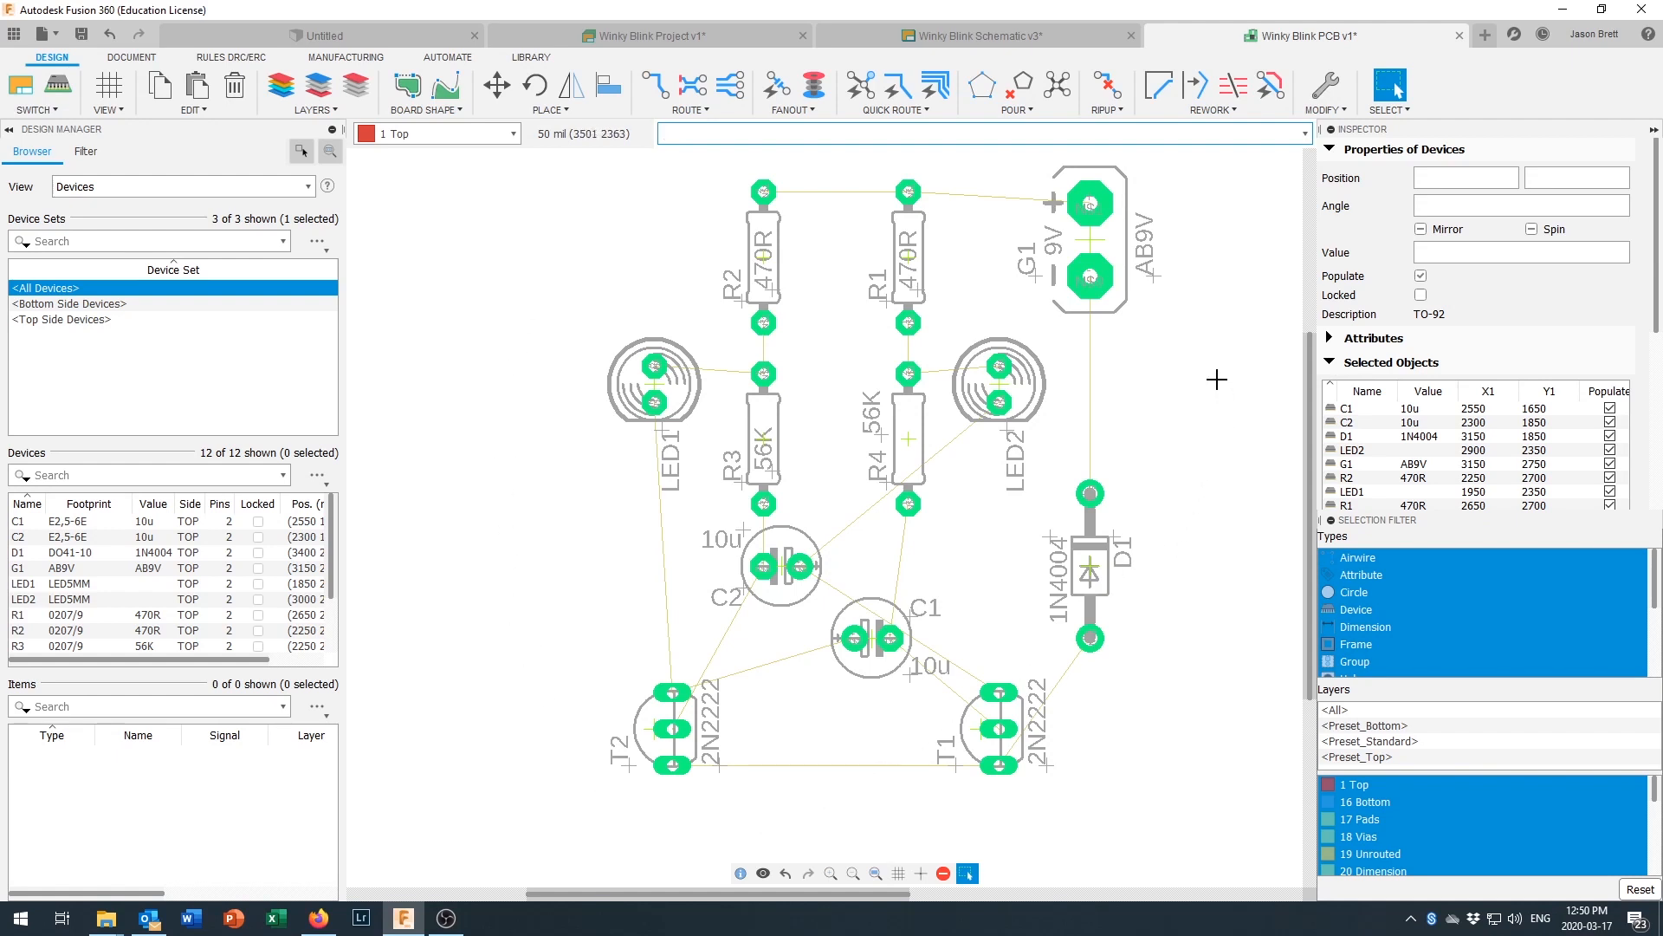
left_click(44, 36)
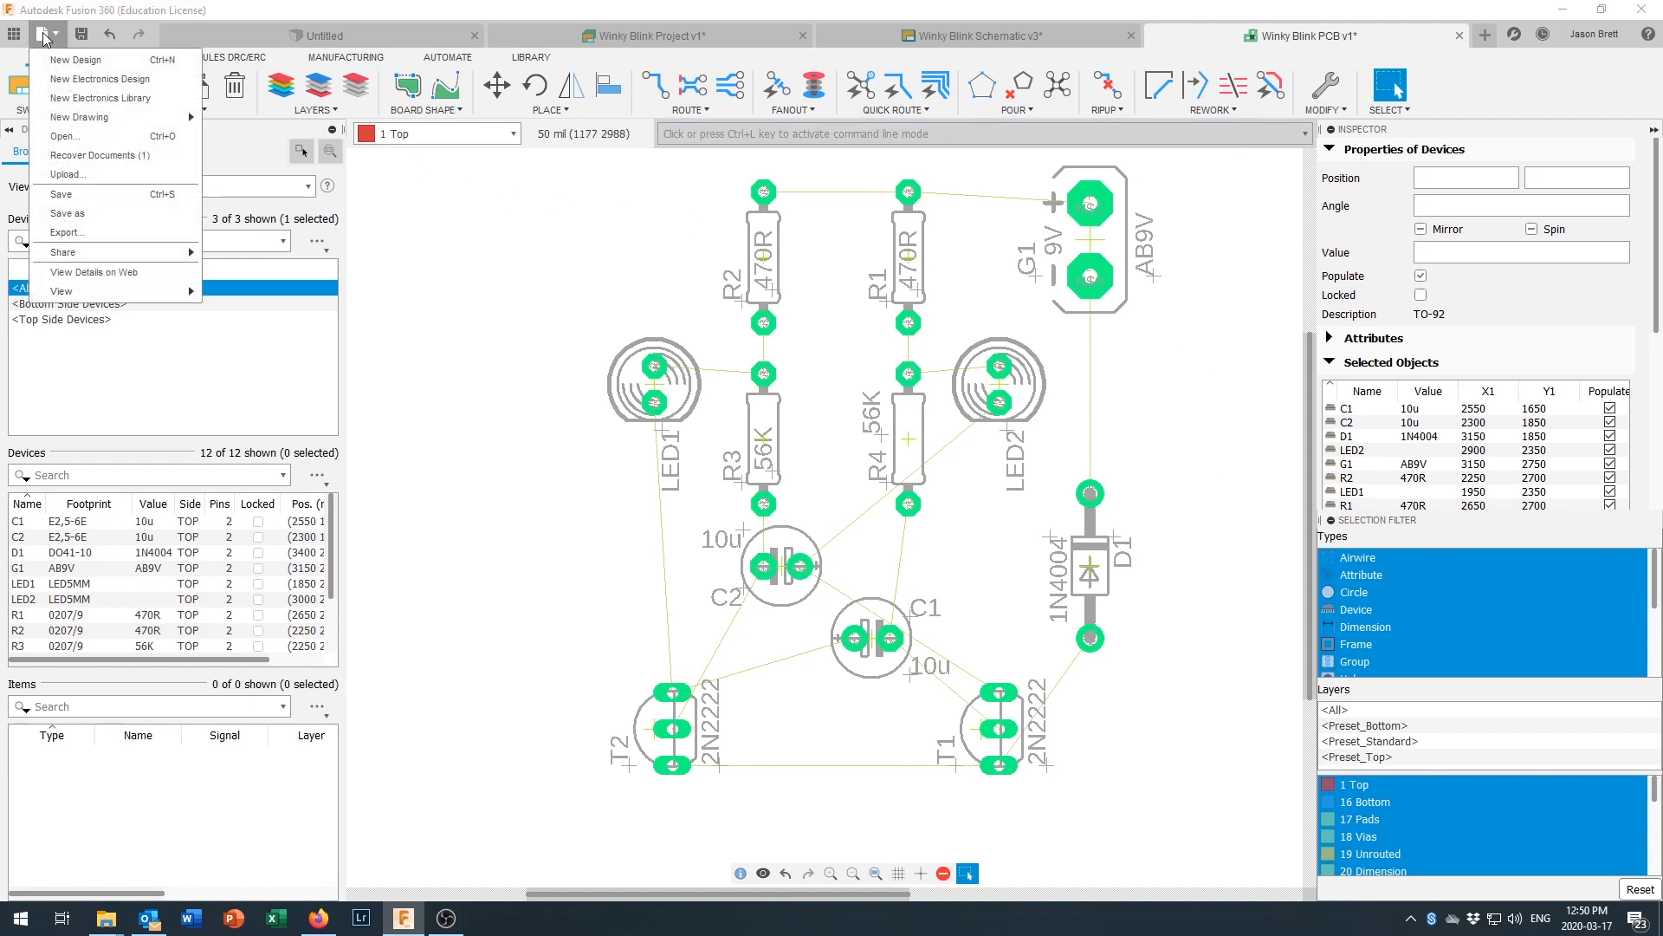
left_click(54, 195)
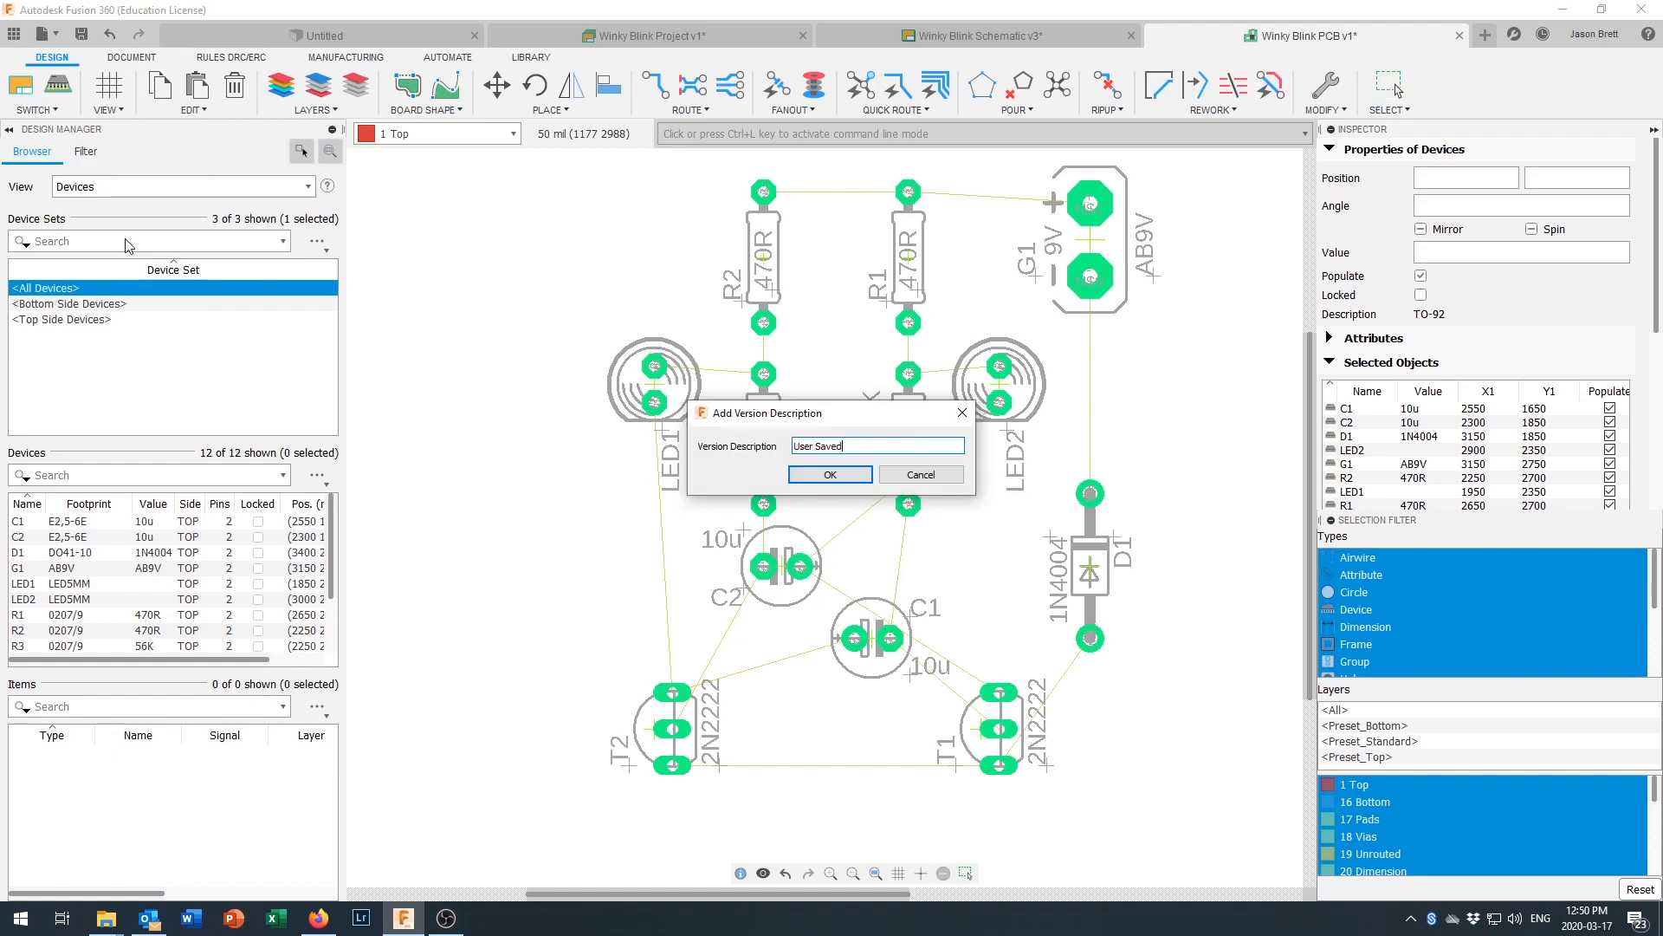
left_click(834, 473)
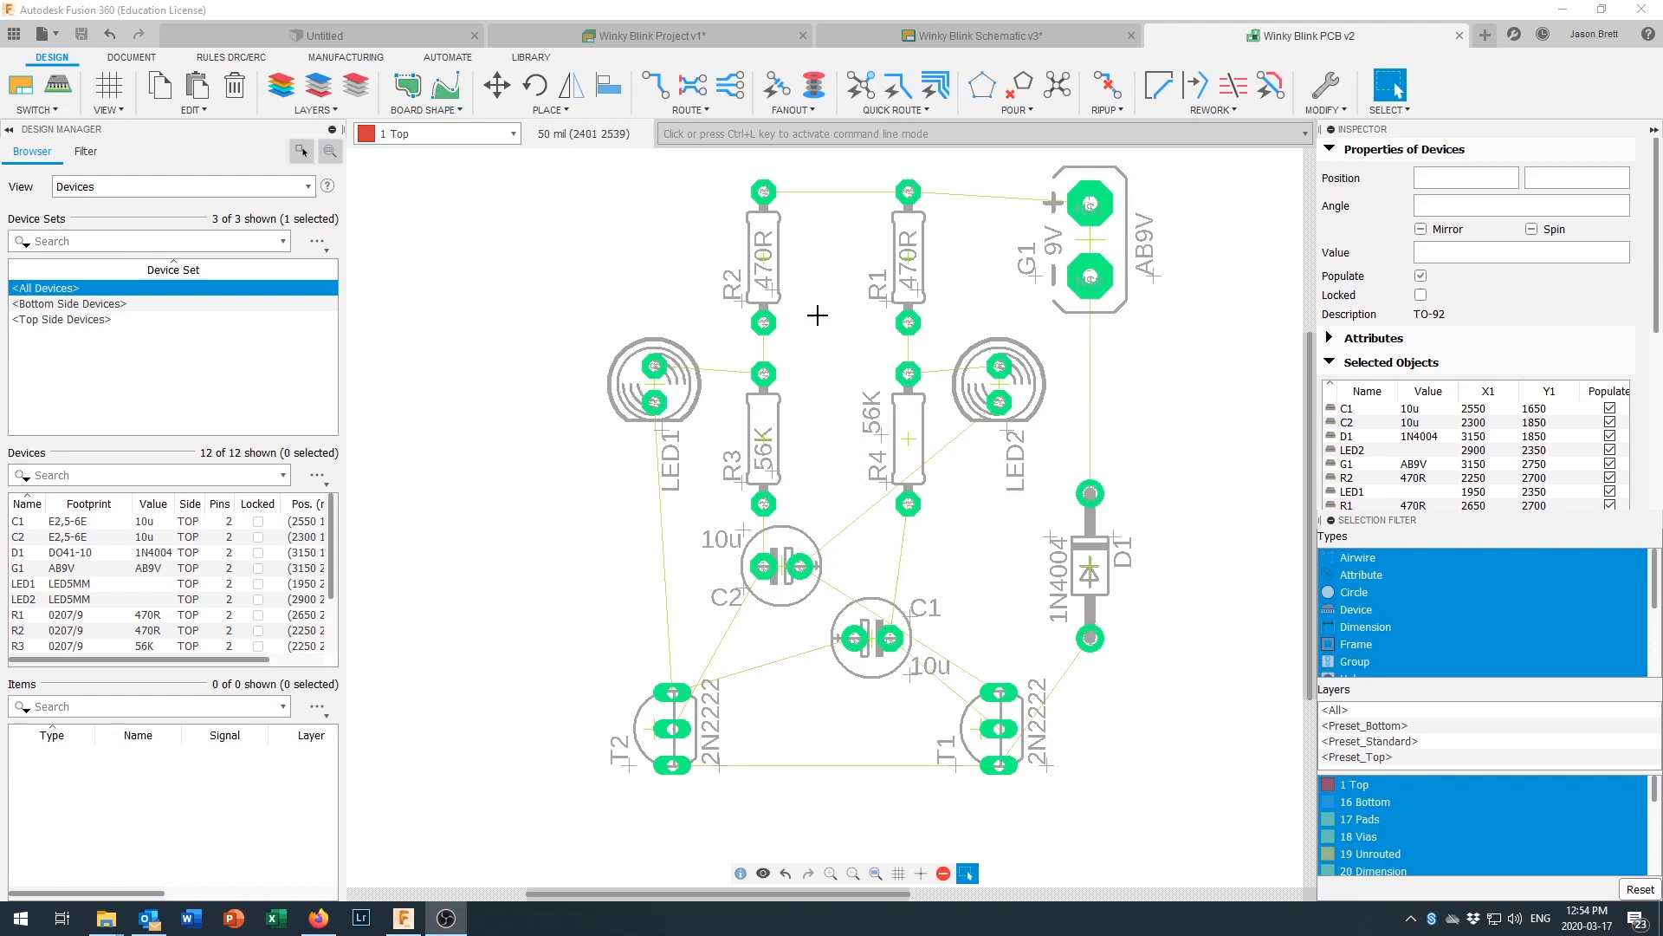
Step: Set the layer setup in the board's design rules to 16 for bottom copper only, and run the design rule check
left_click(241, 60)
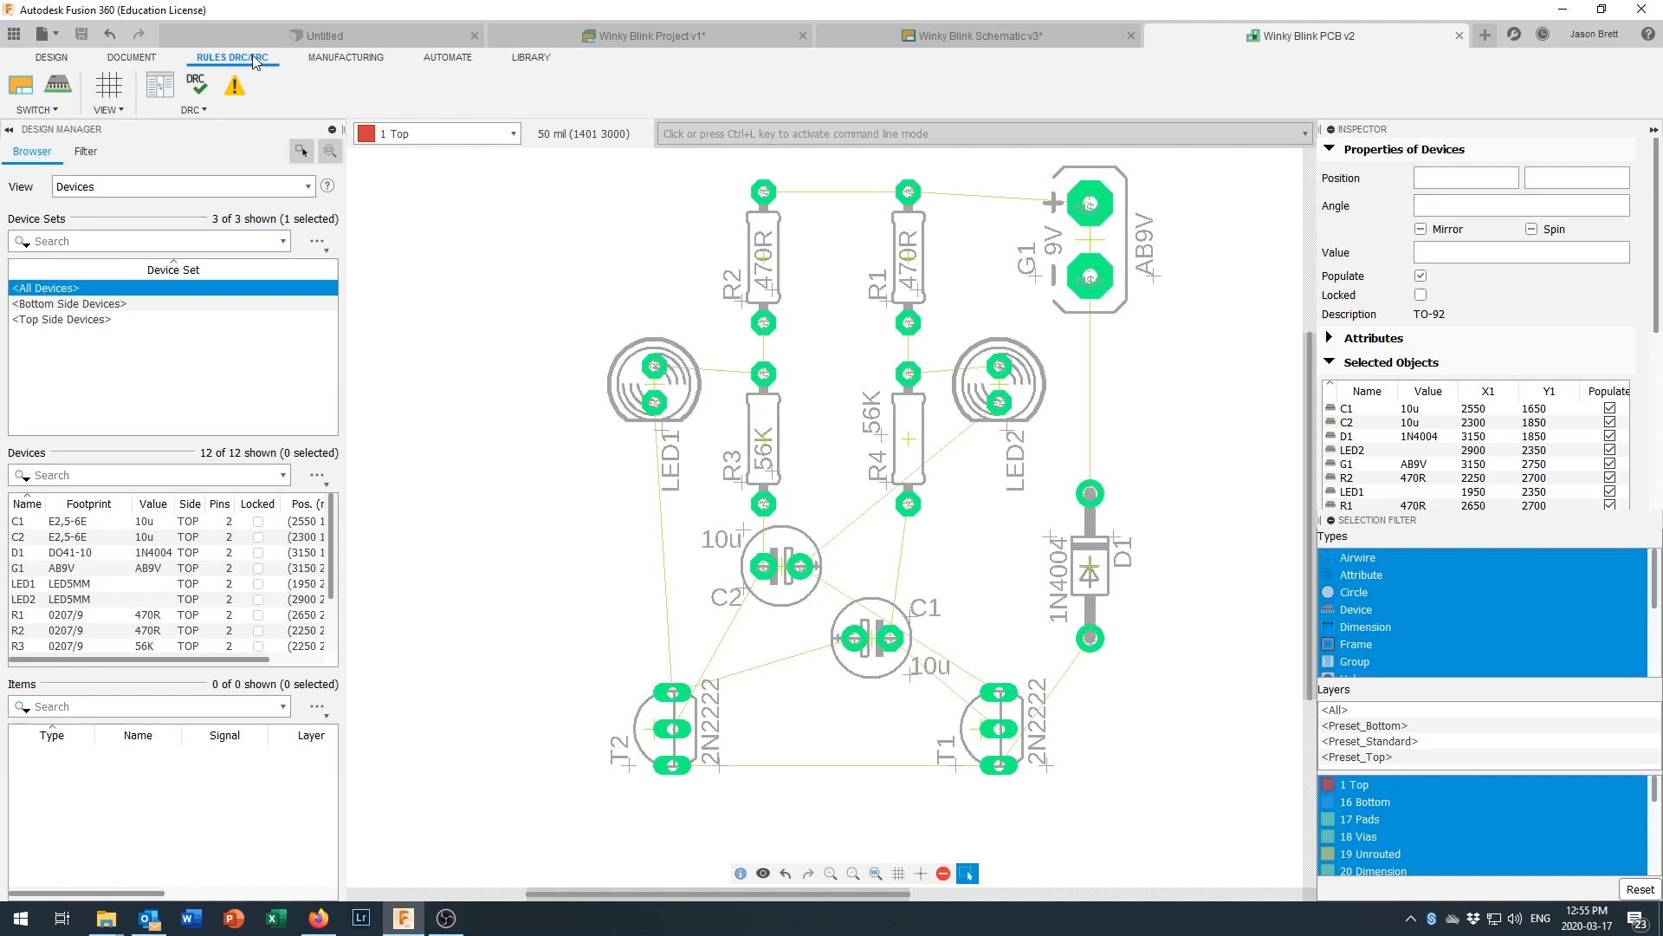
left_click(195, 85)
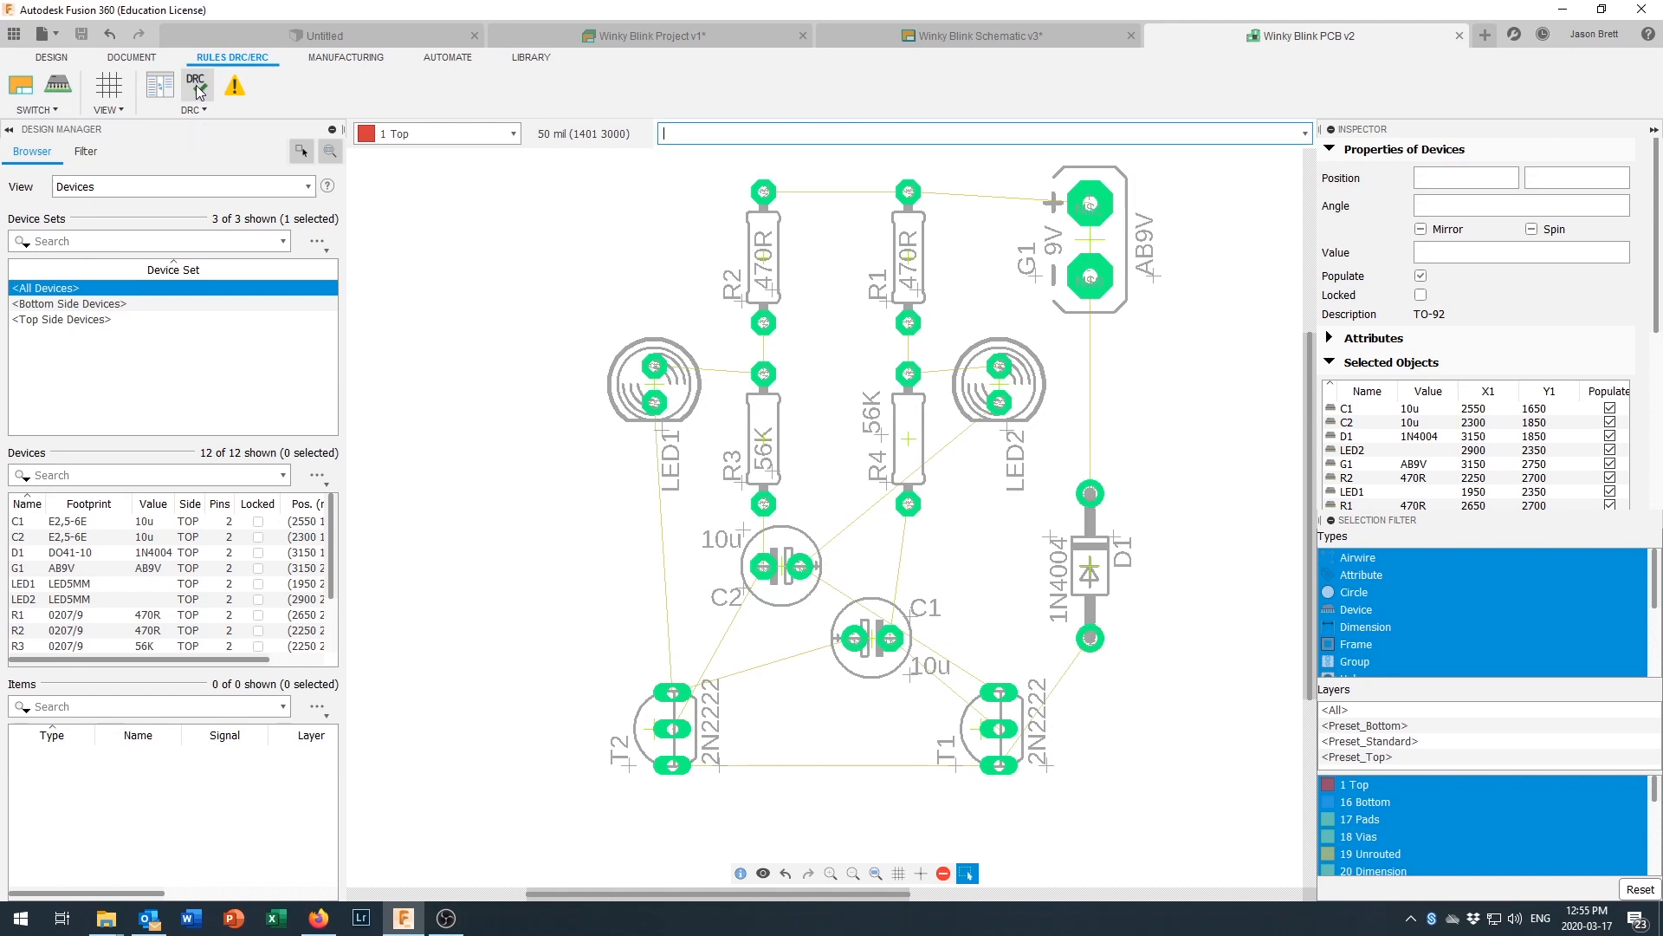
left_click_drag(286, 19, 678, 186)
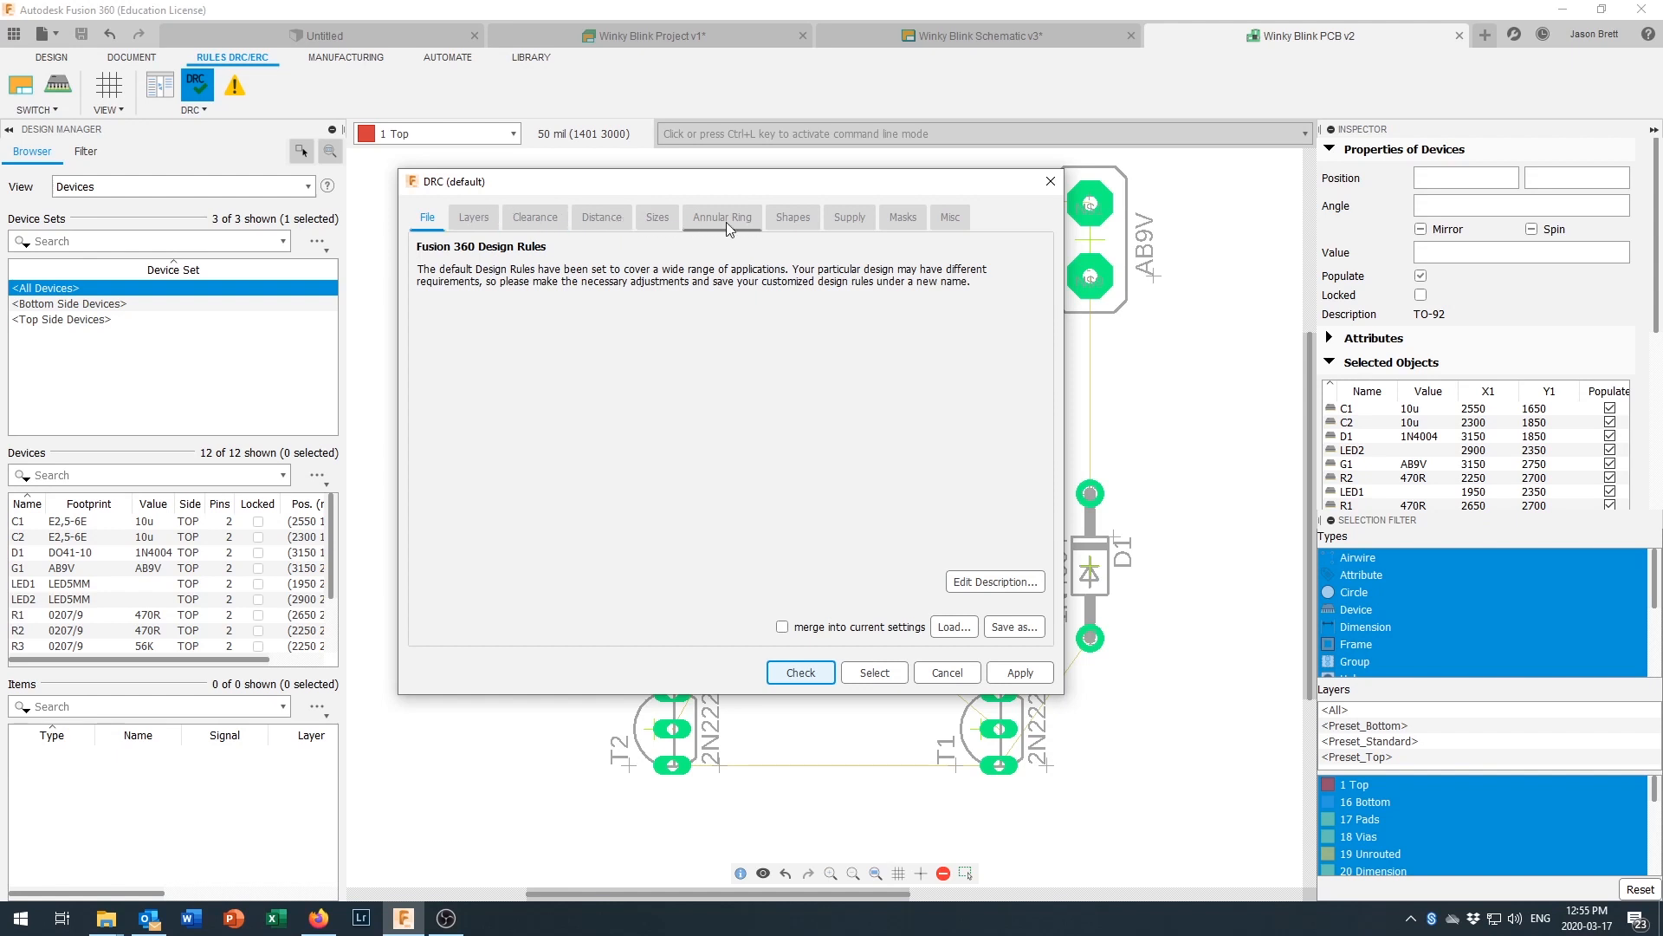
left_click(474, 222)
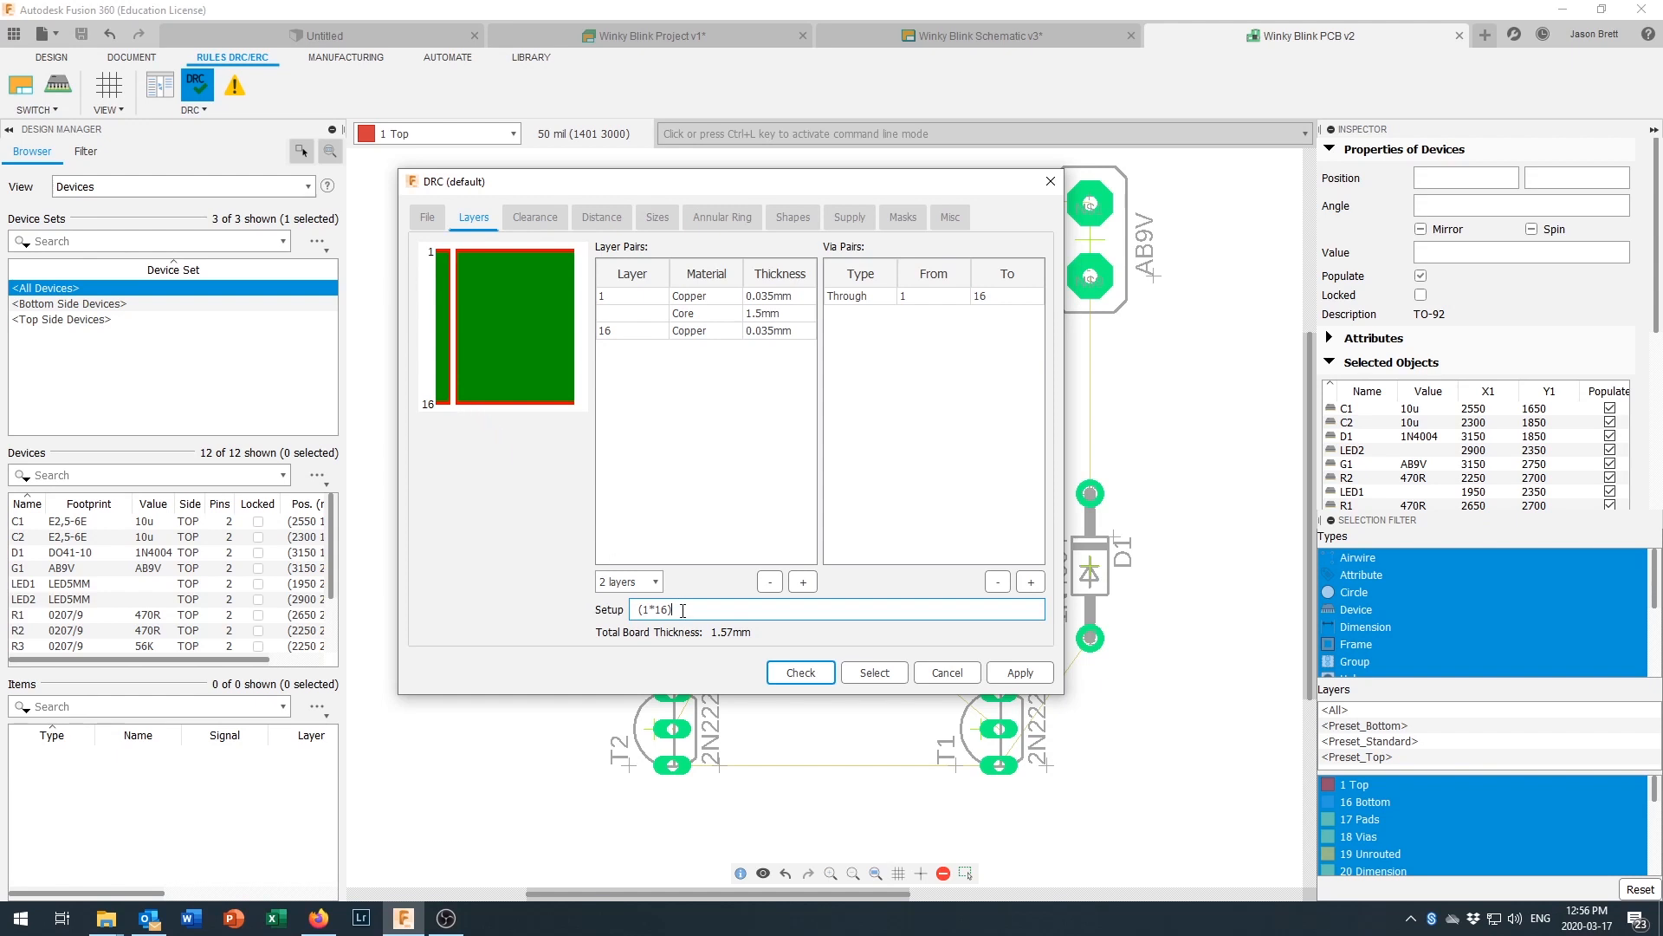
left_click_drag(683, 608, 641, 600)
mouse_move(674, 610)
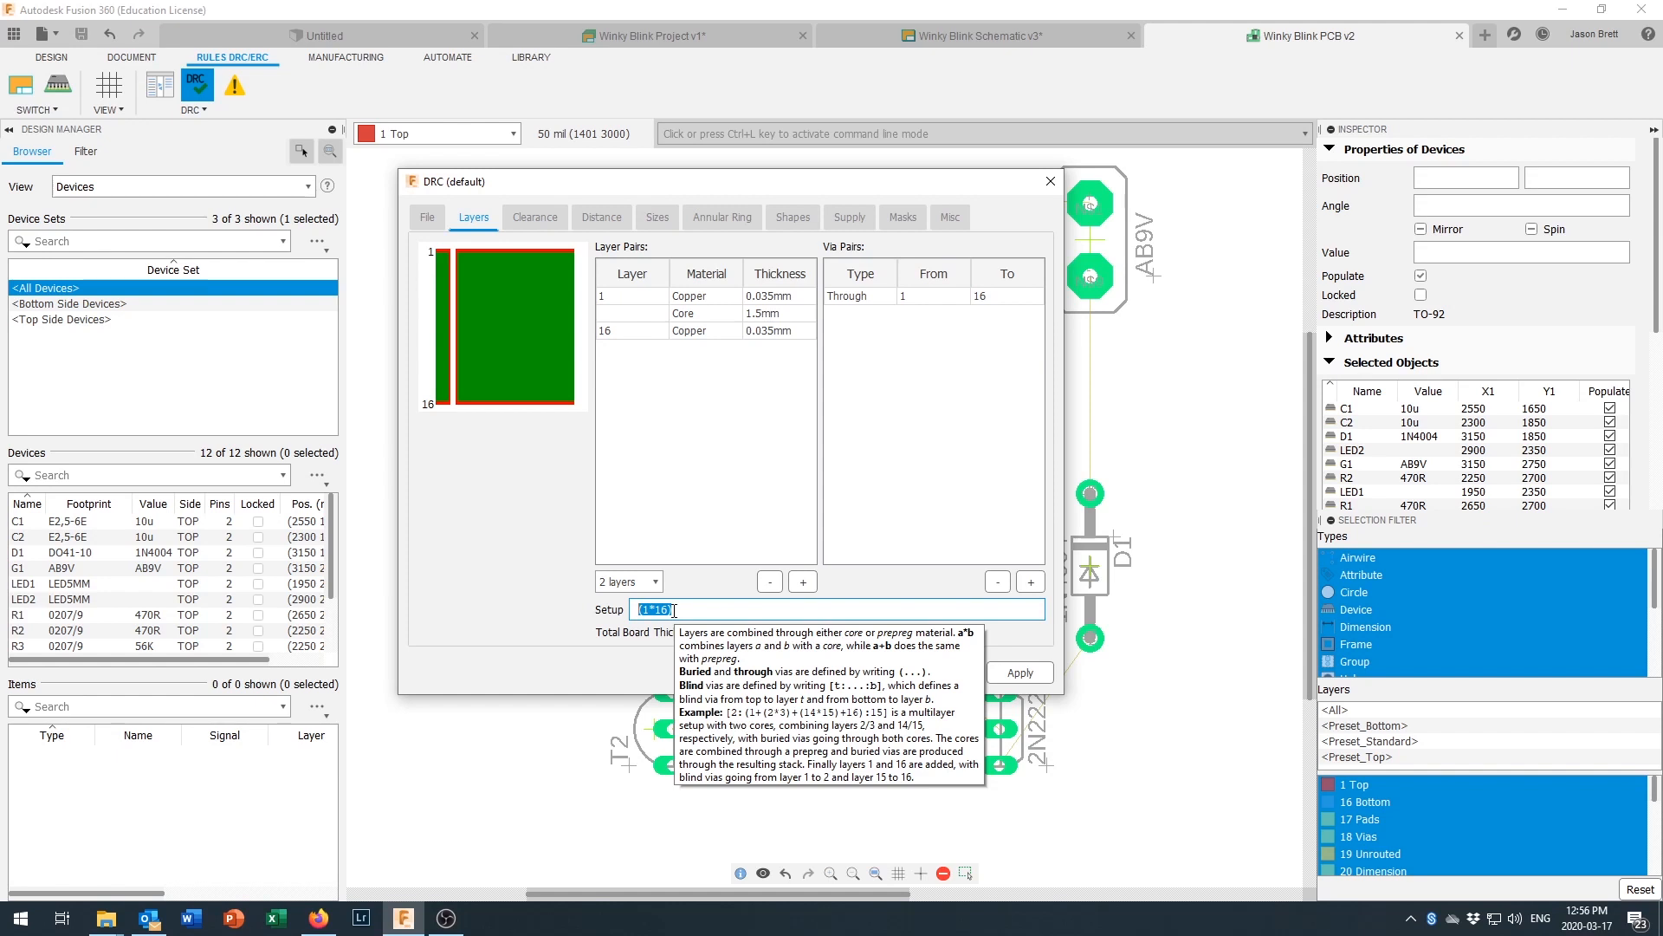
type("16")
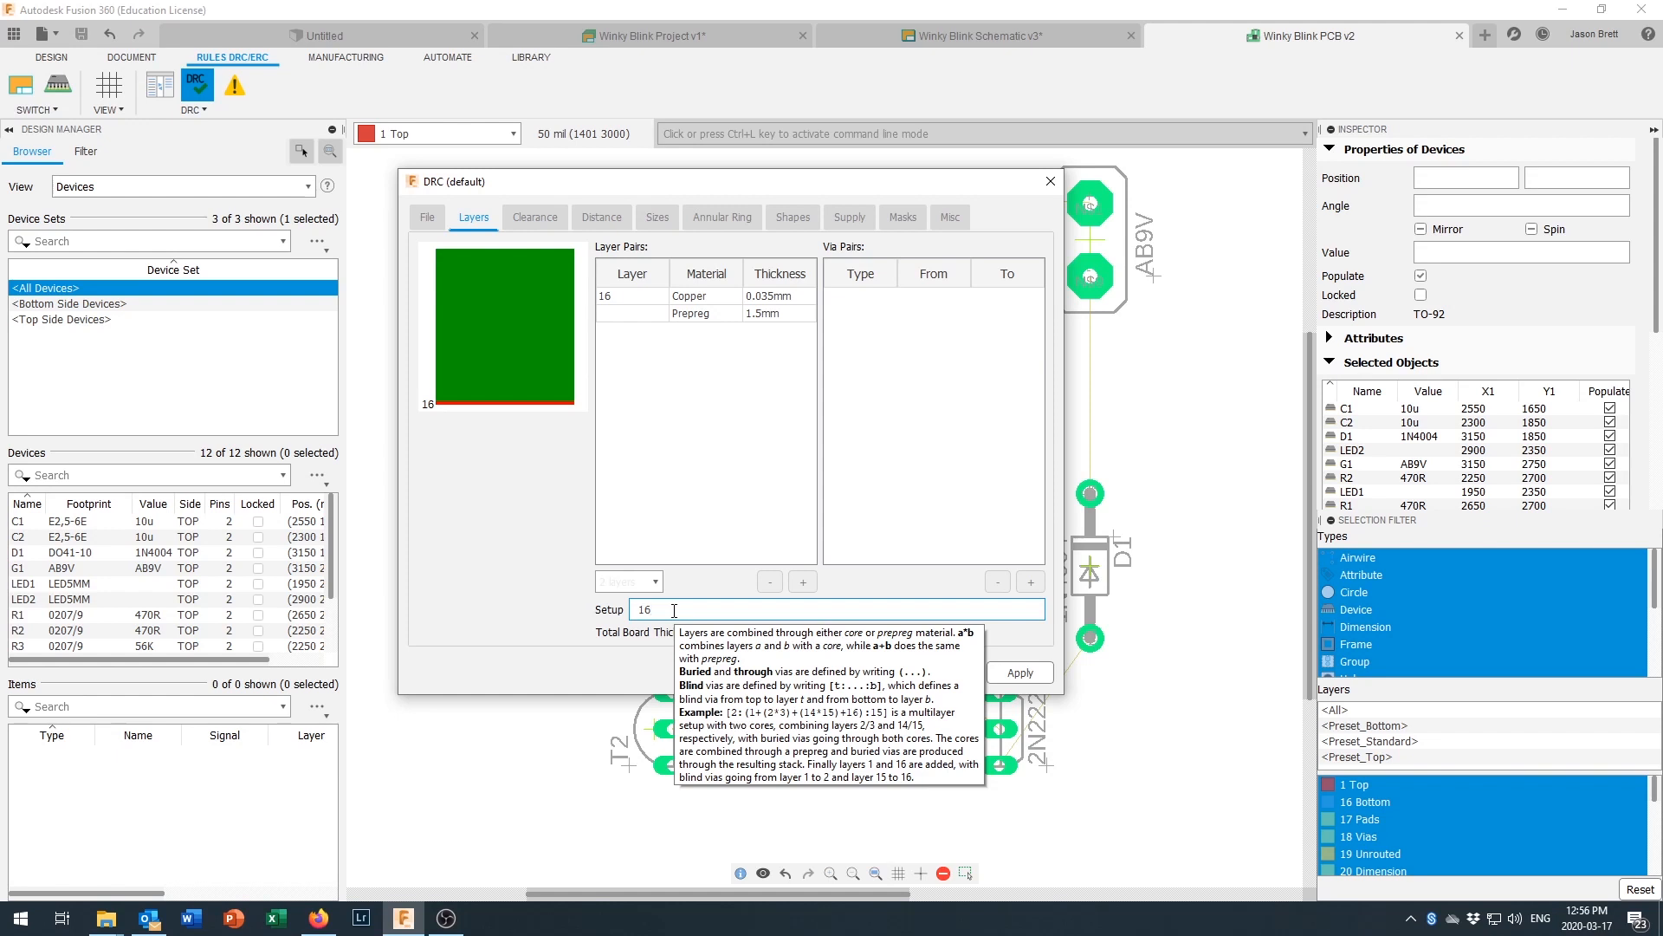
key("Return")
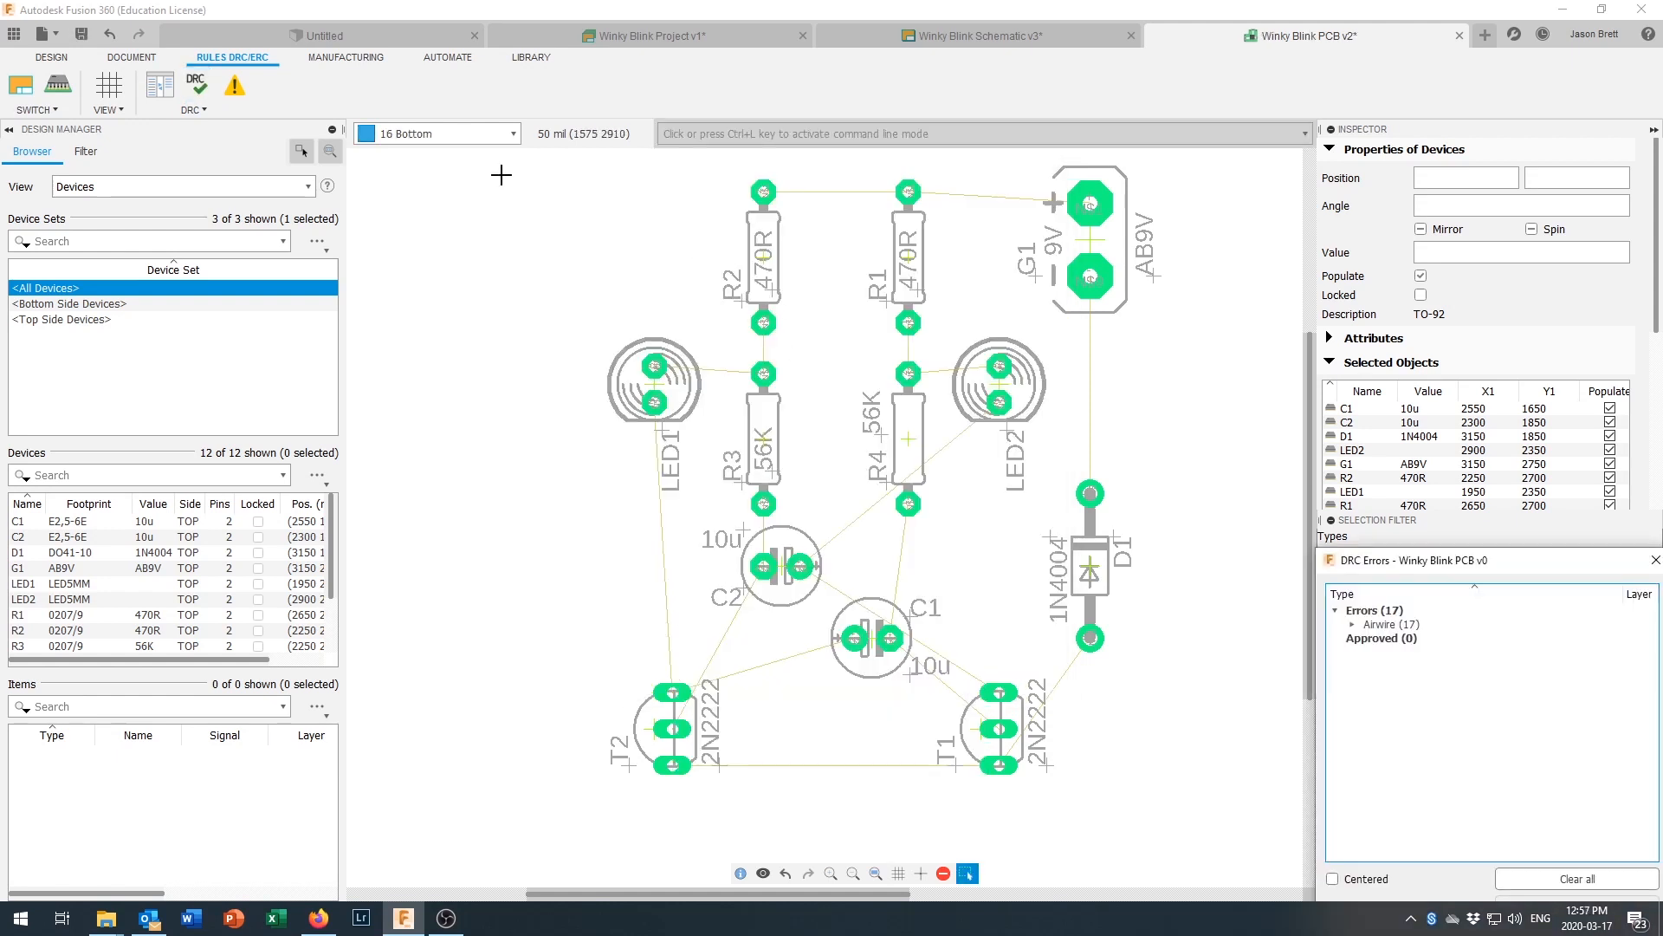
Step: Reopen the design rules and set the wire-to-wire, pad-to-wire and pad-to-pad clearances for different signals to 10 mil
left_click(201, 87)
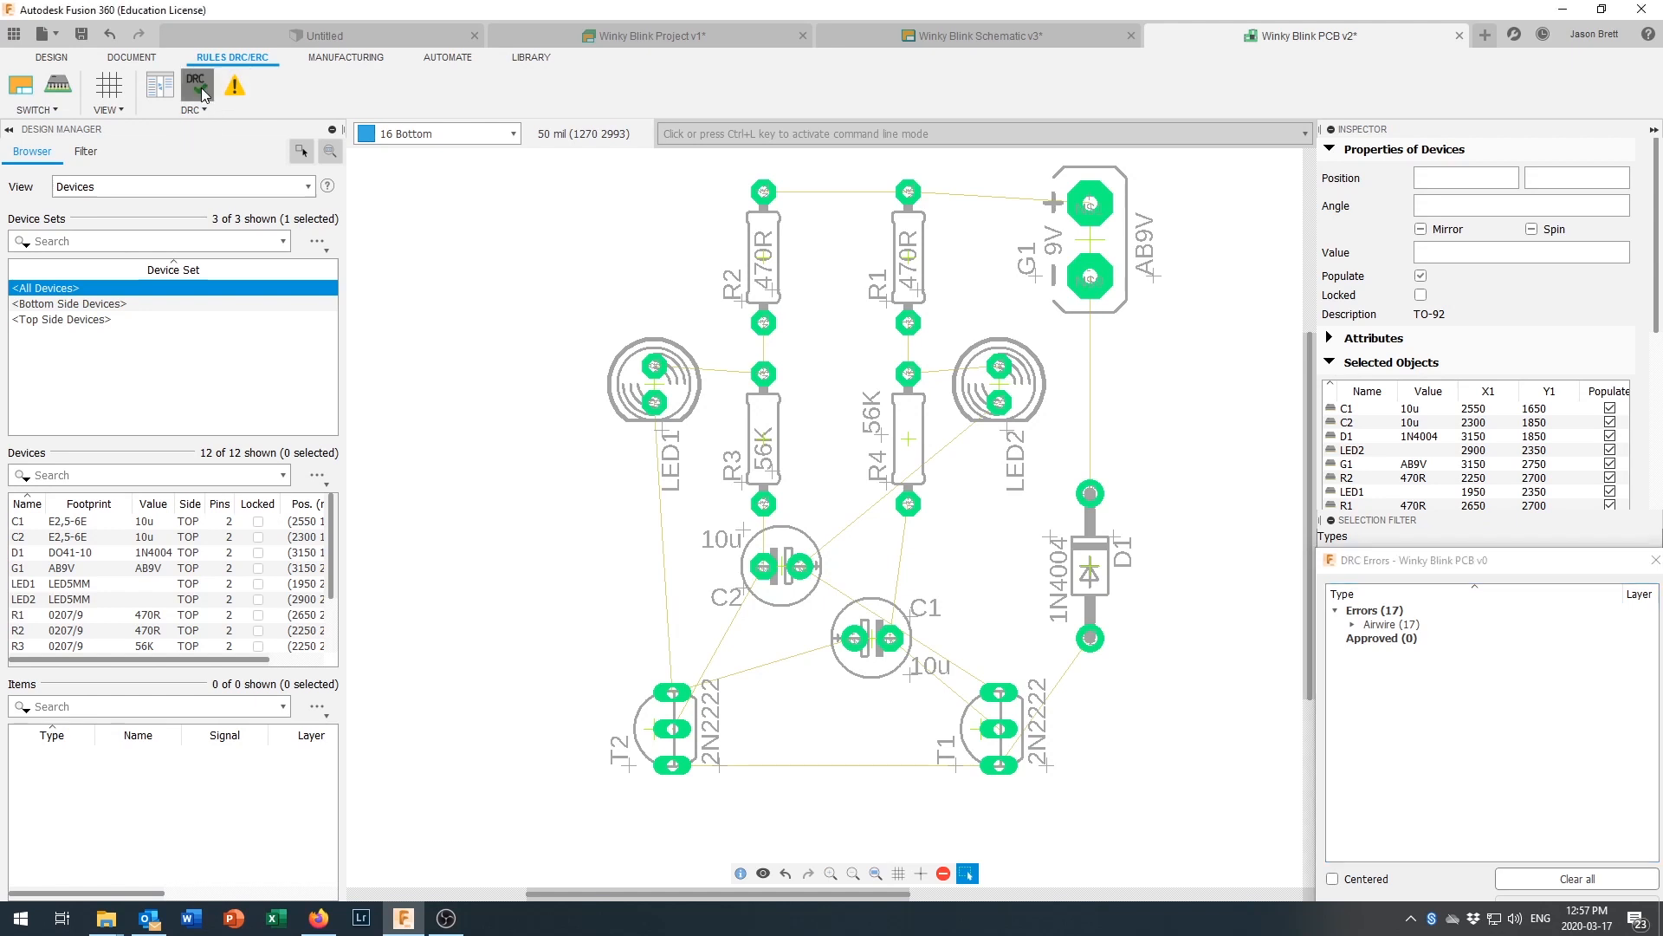
left_click_drag(275, 17, 704, 176)
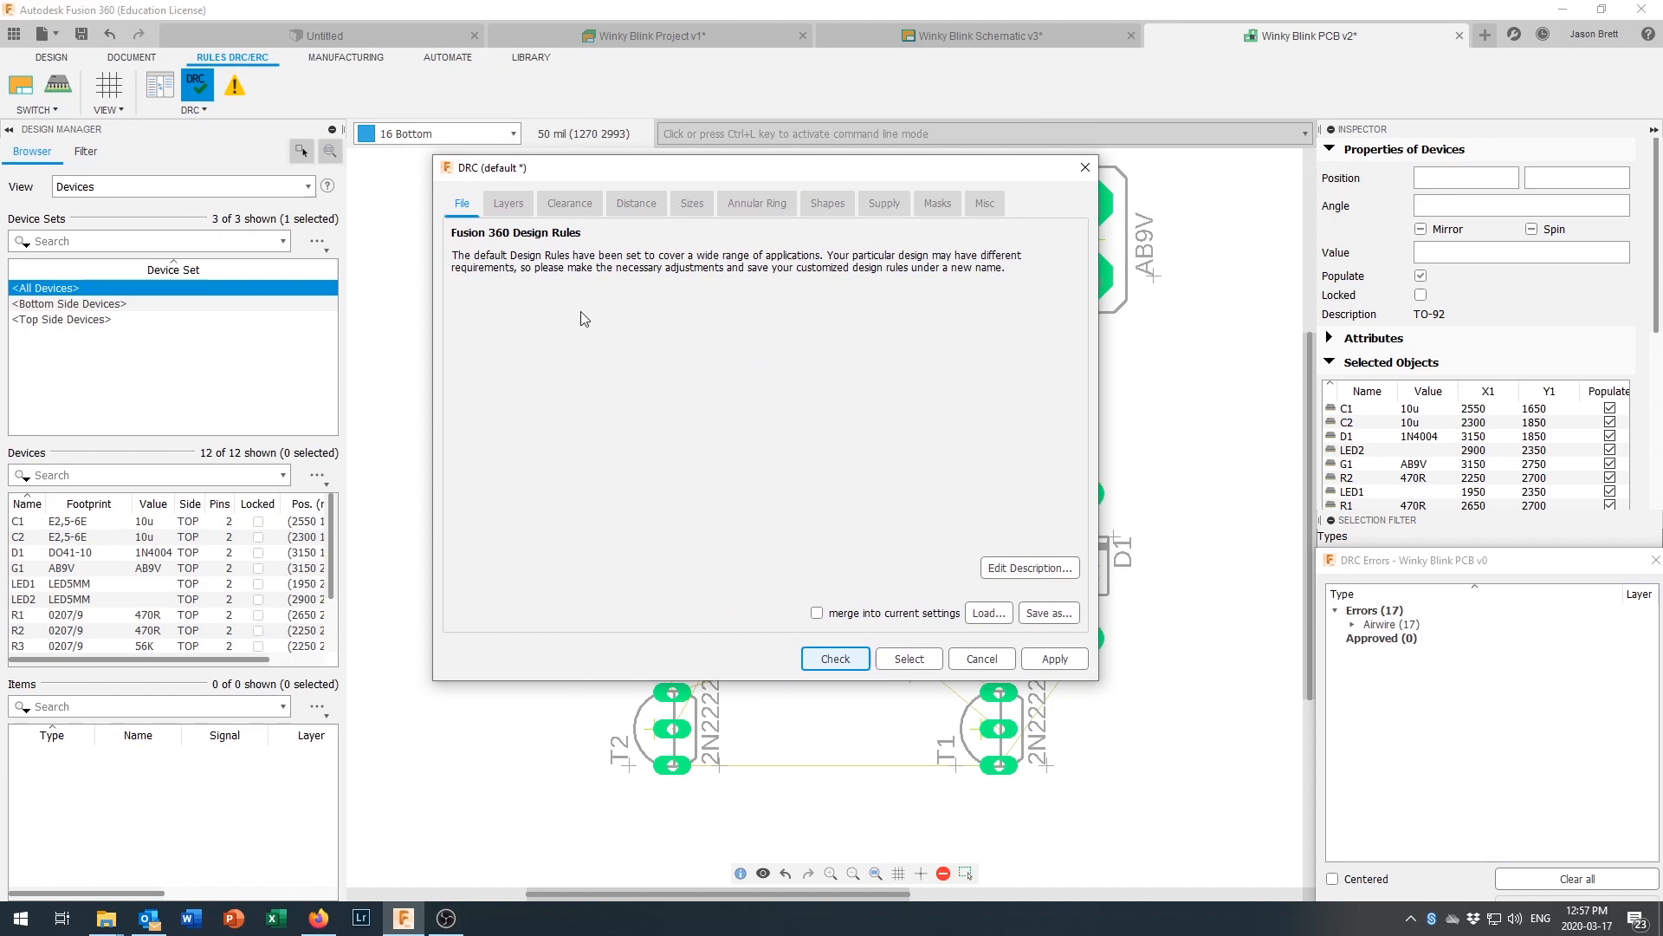
left_click(510, 206)
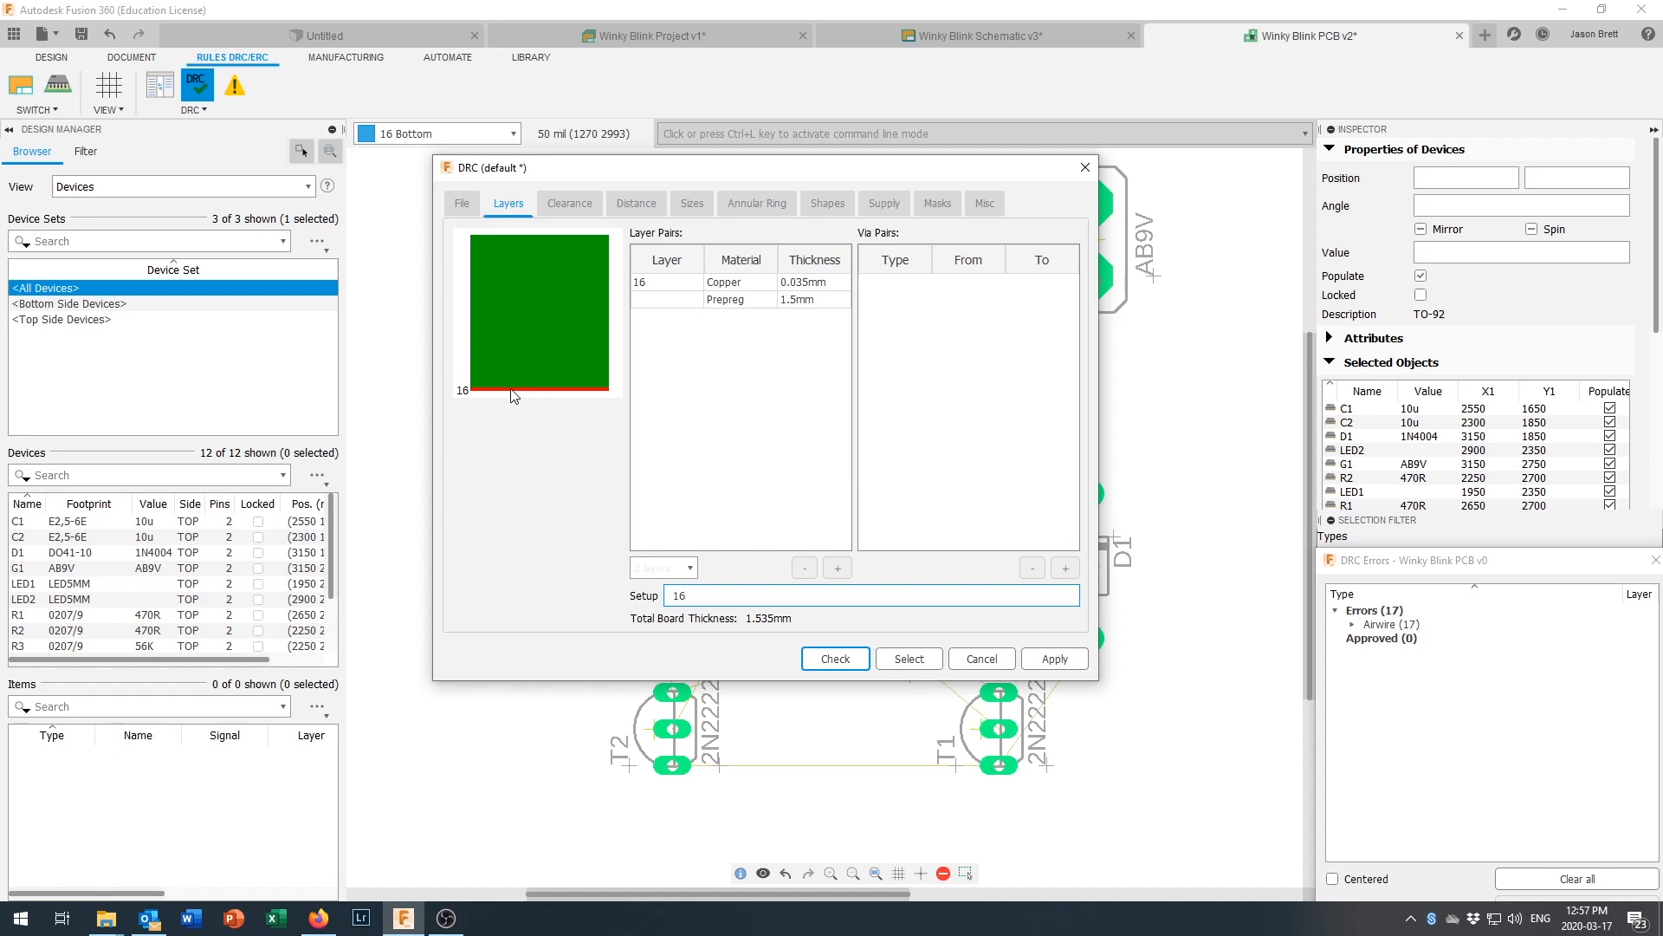
left_click(570, 203)
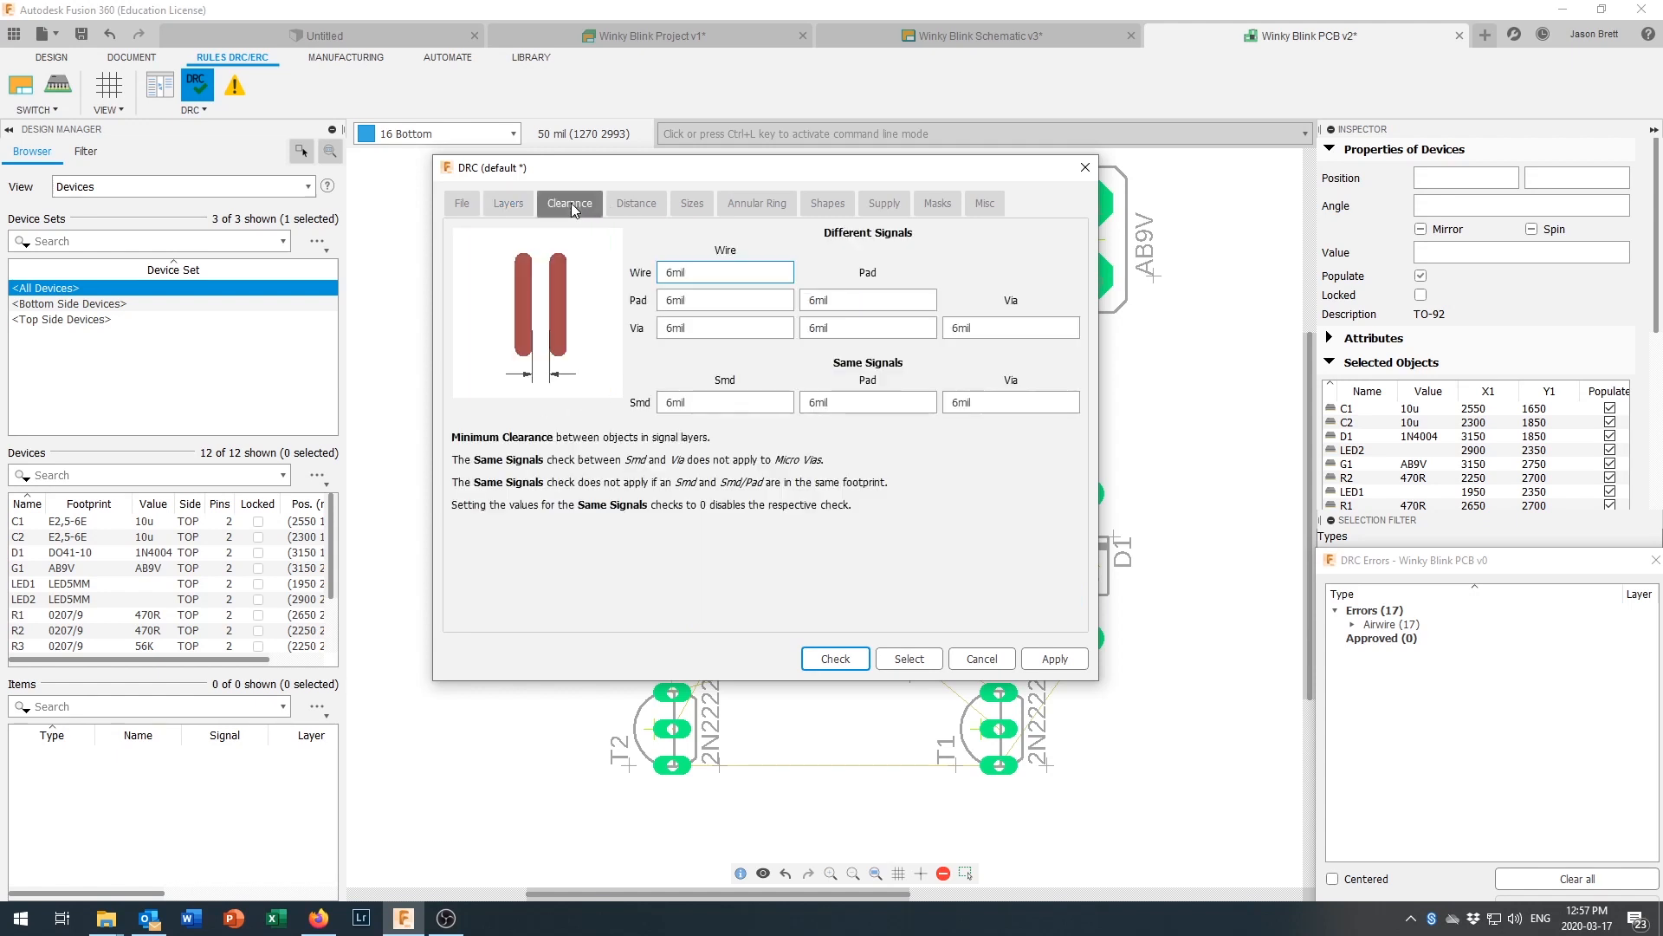
double_click(698, 274)
type("10")
key("Tab")
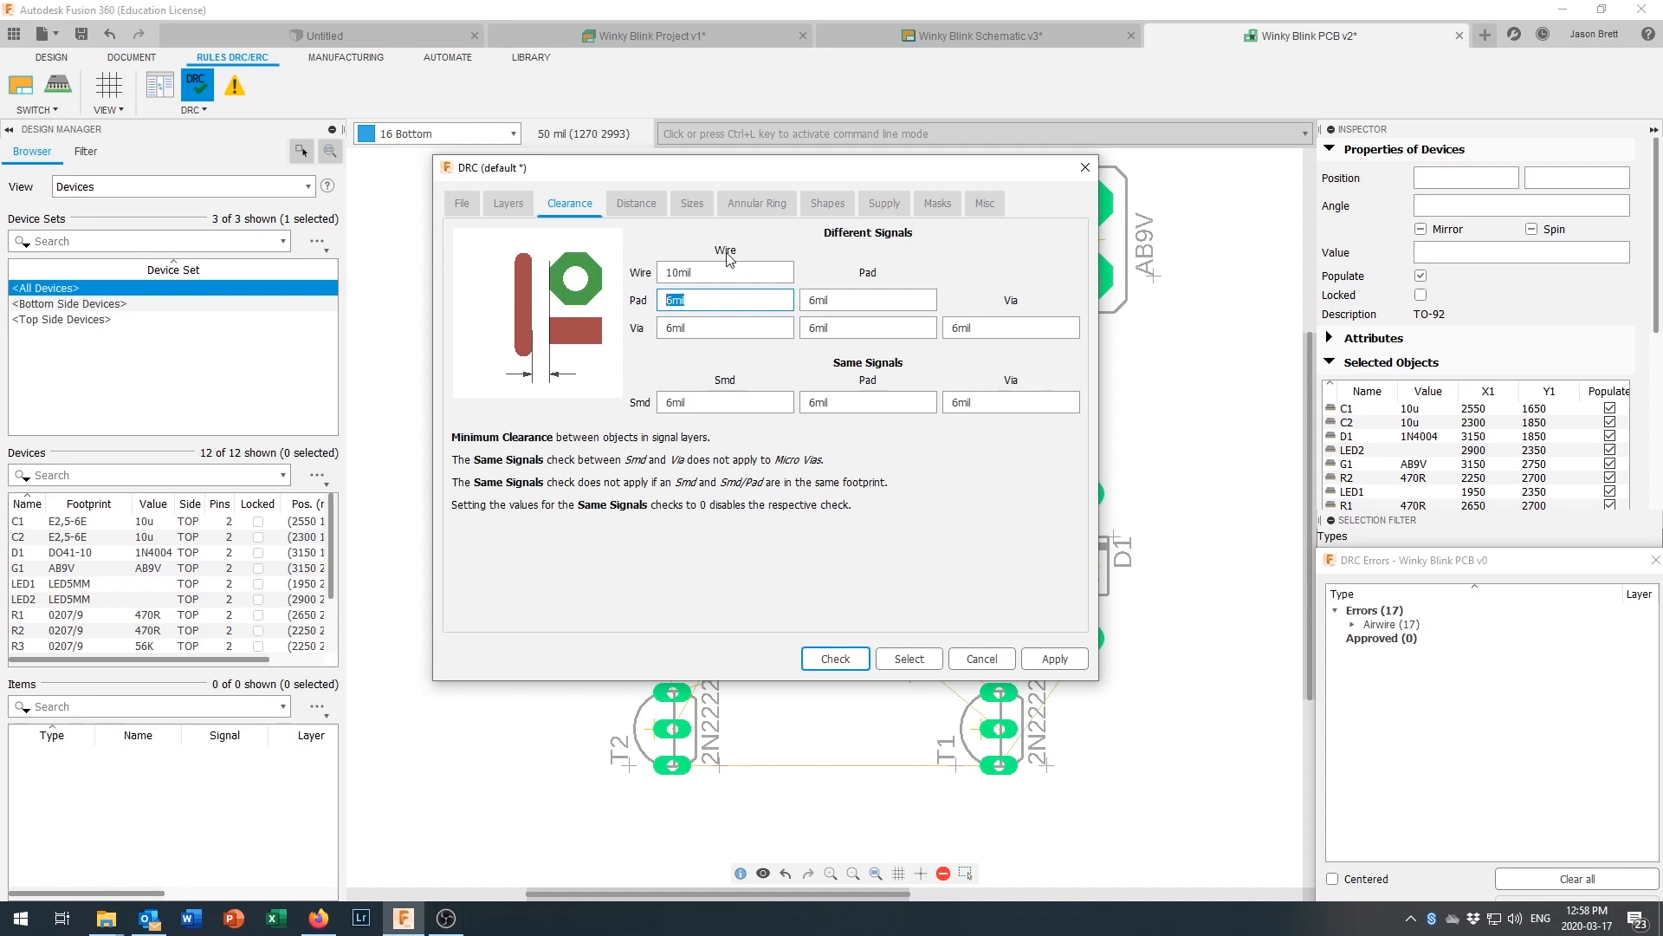
type("10")
left_click(848, 301)
left_click_drag(848, 303, 803, 302)
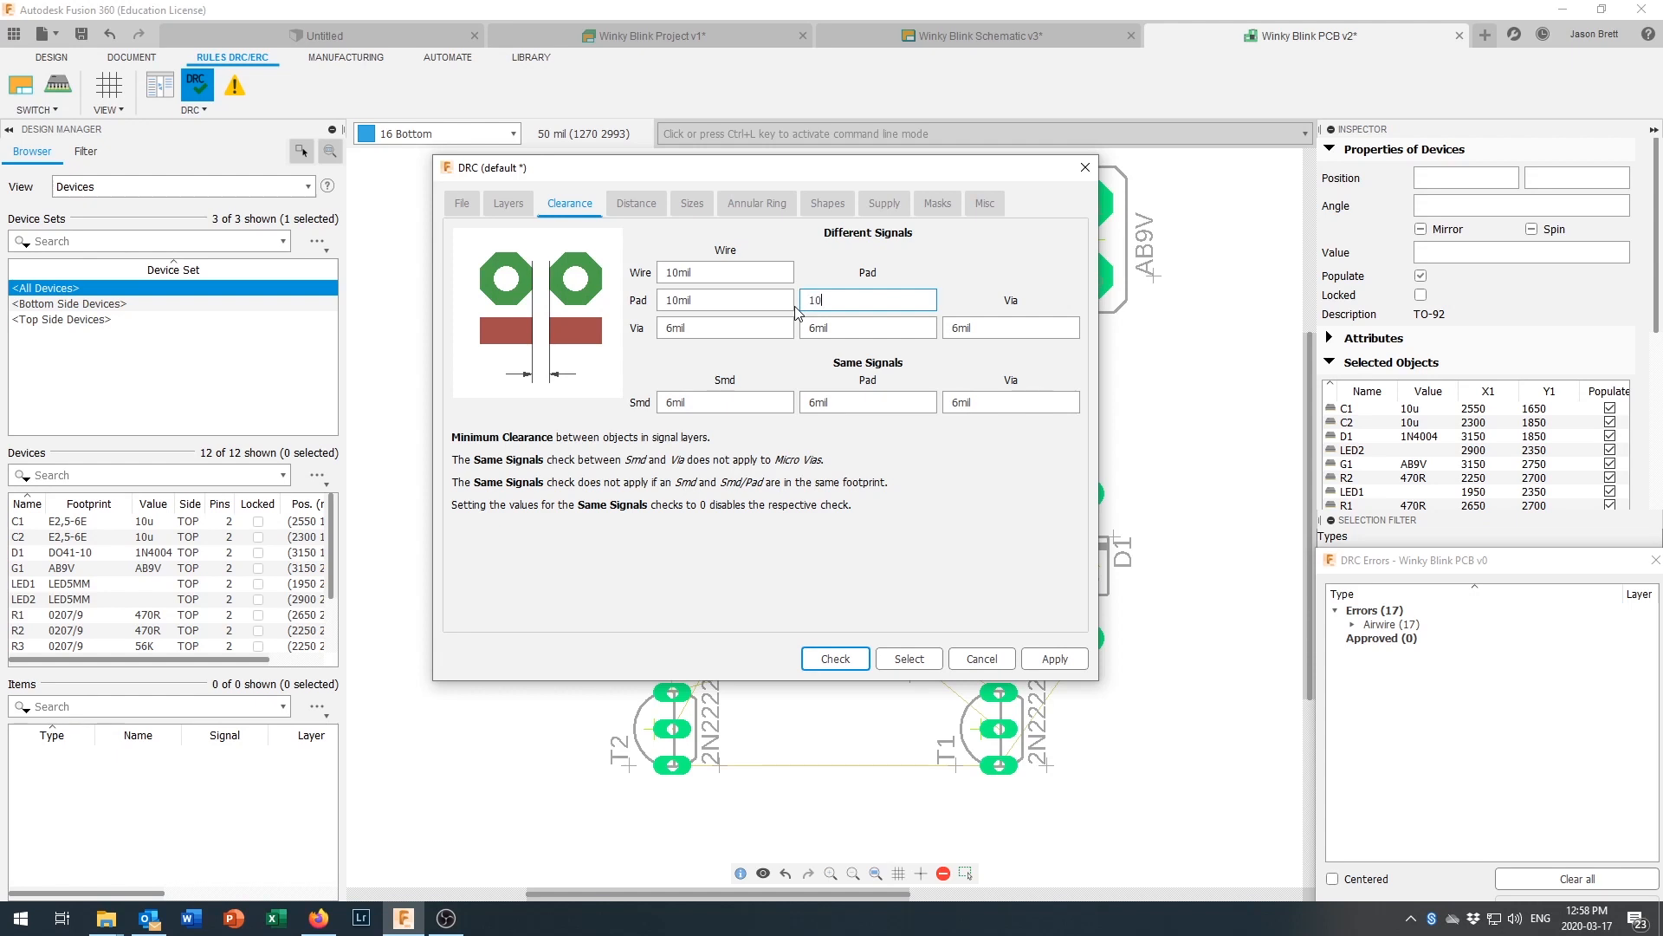
left_click(730, 326)
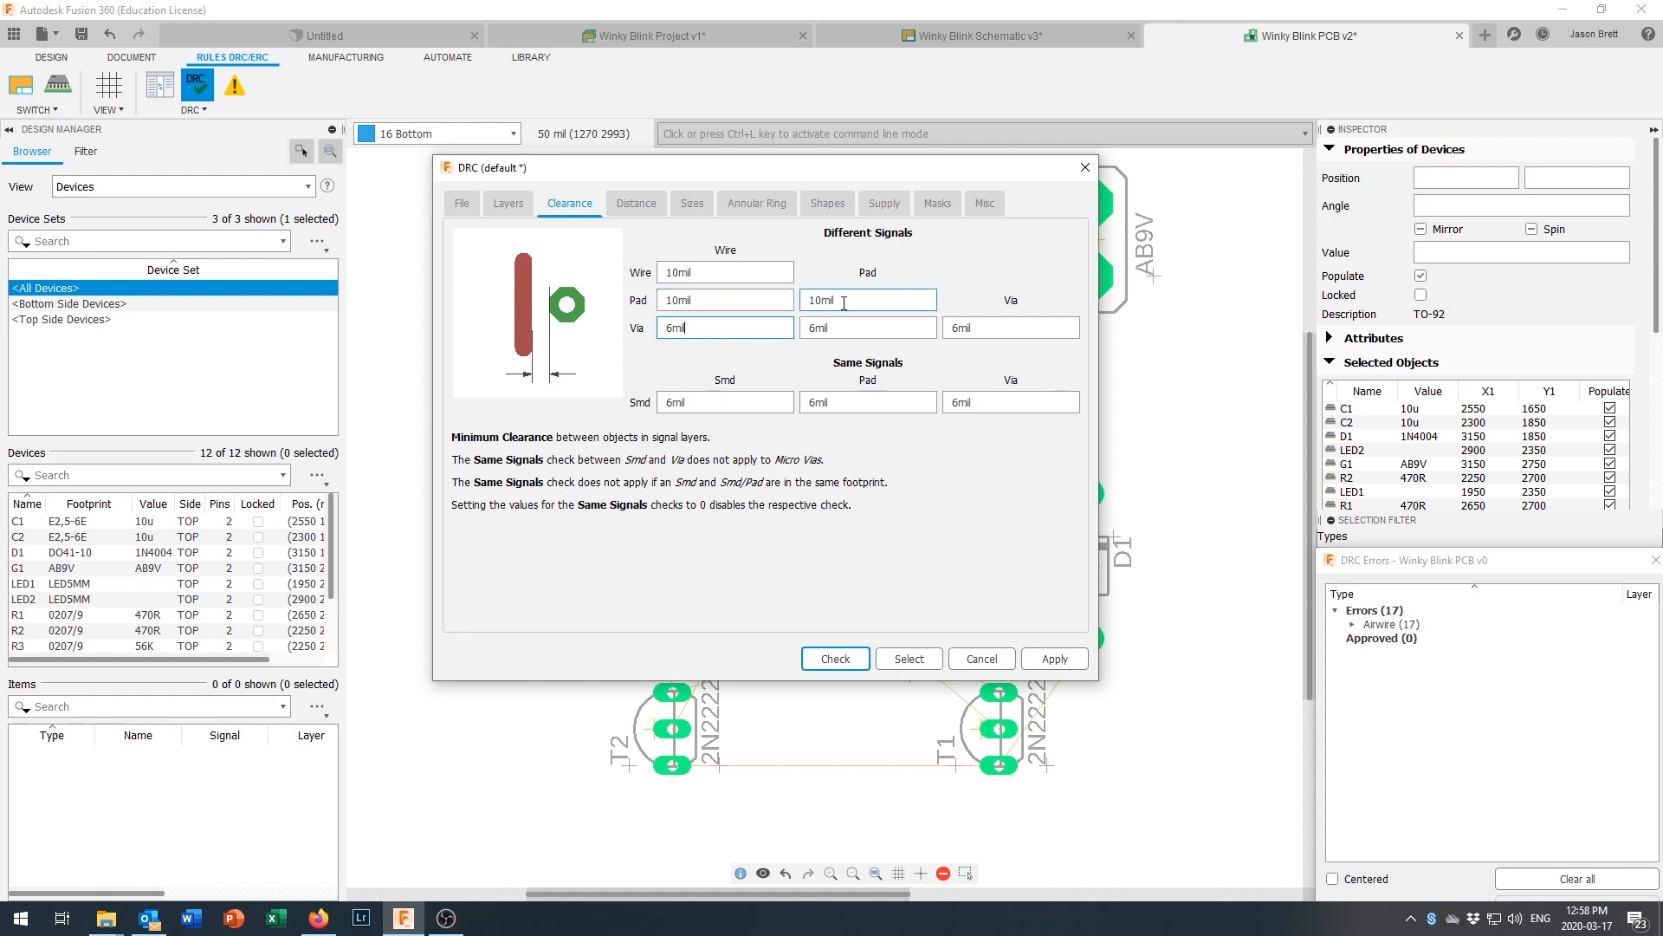
Step: Check the copper and drill distance rules, and set the minimum trace width in the size rules to 25 mil
left_click(634, 206)
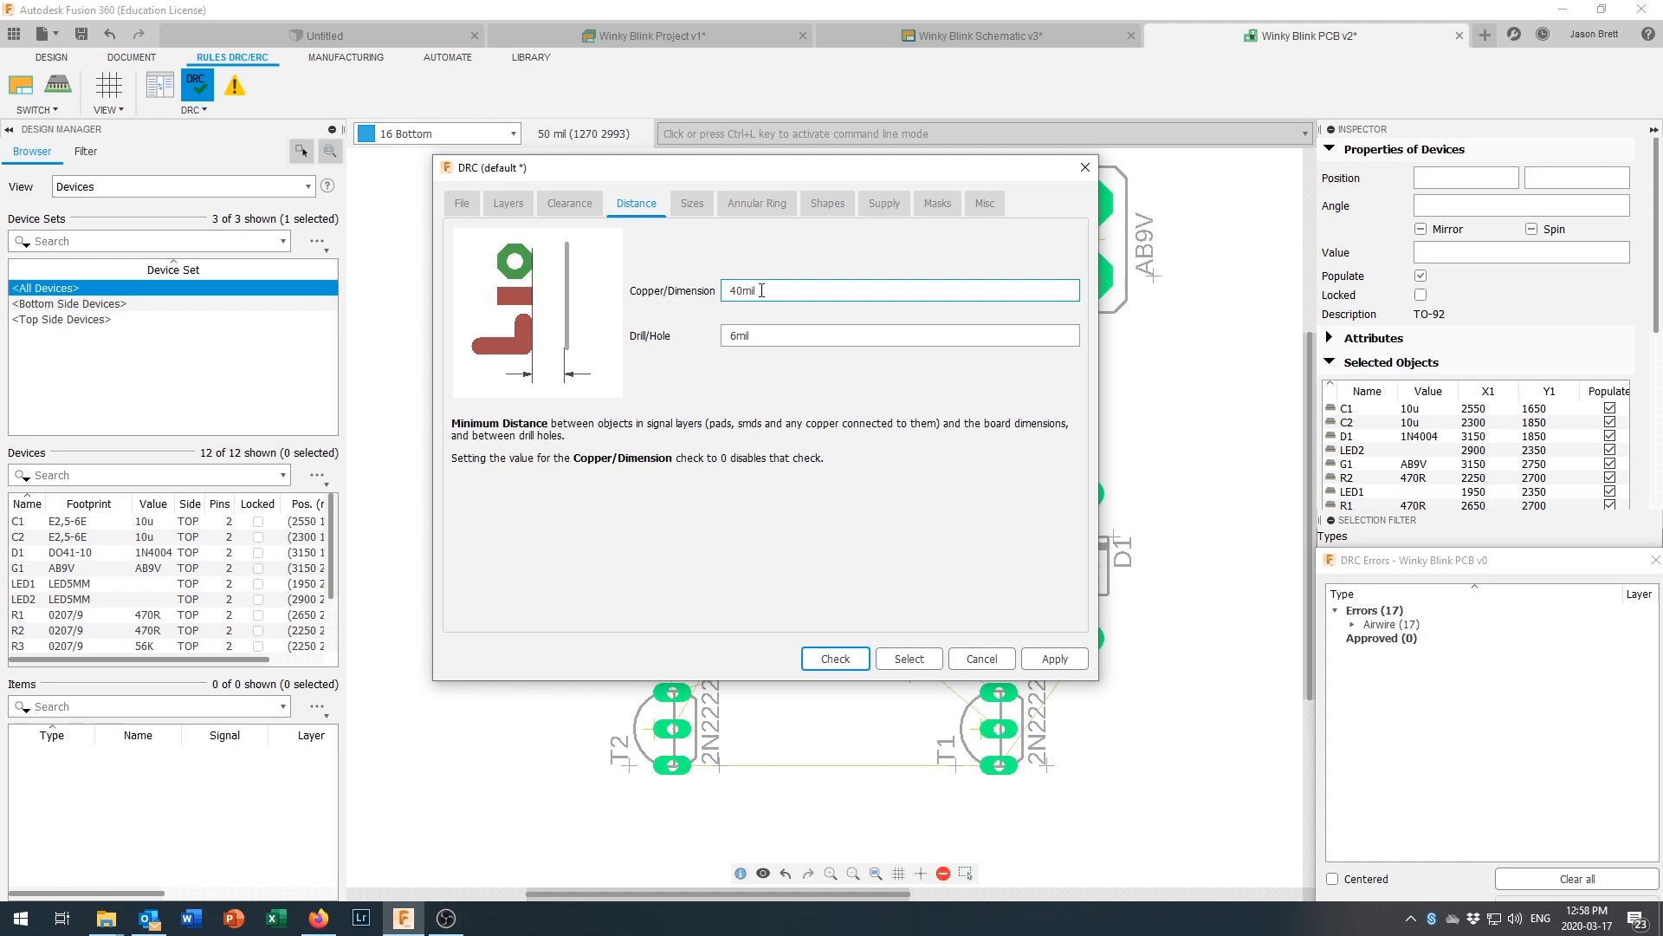
left_click(691, 205)
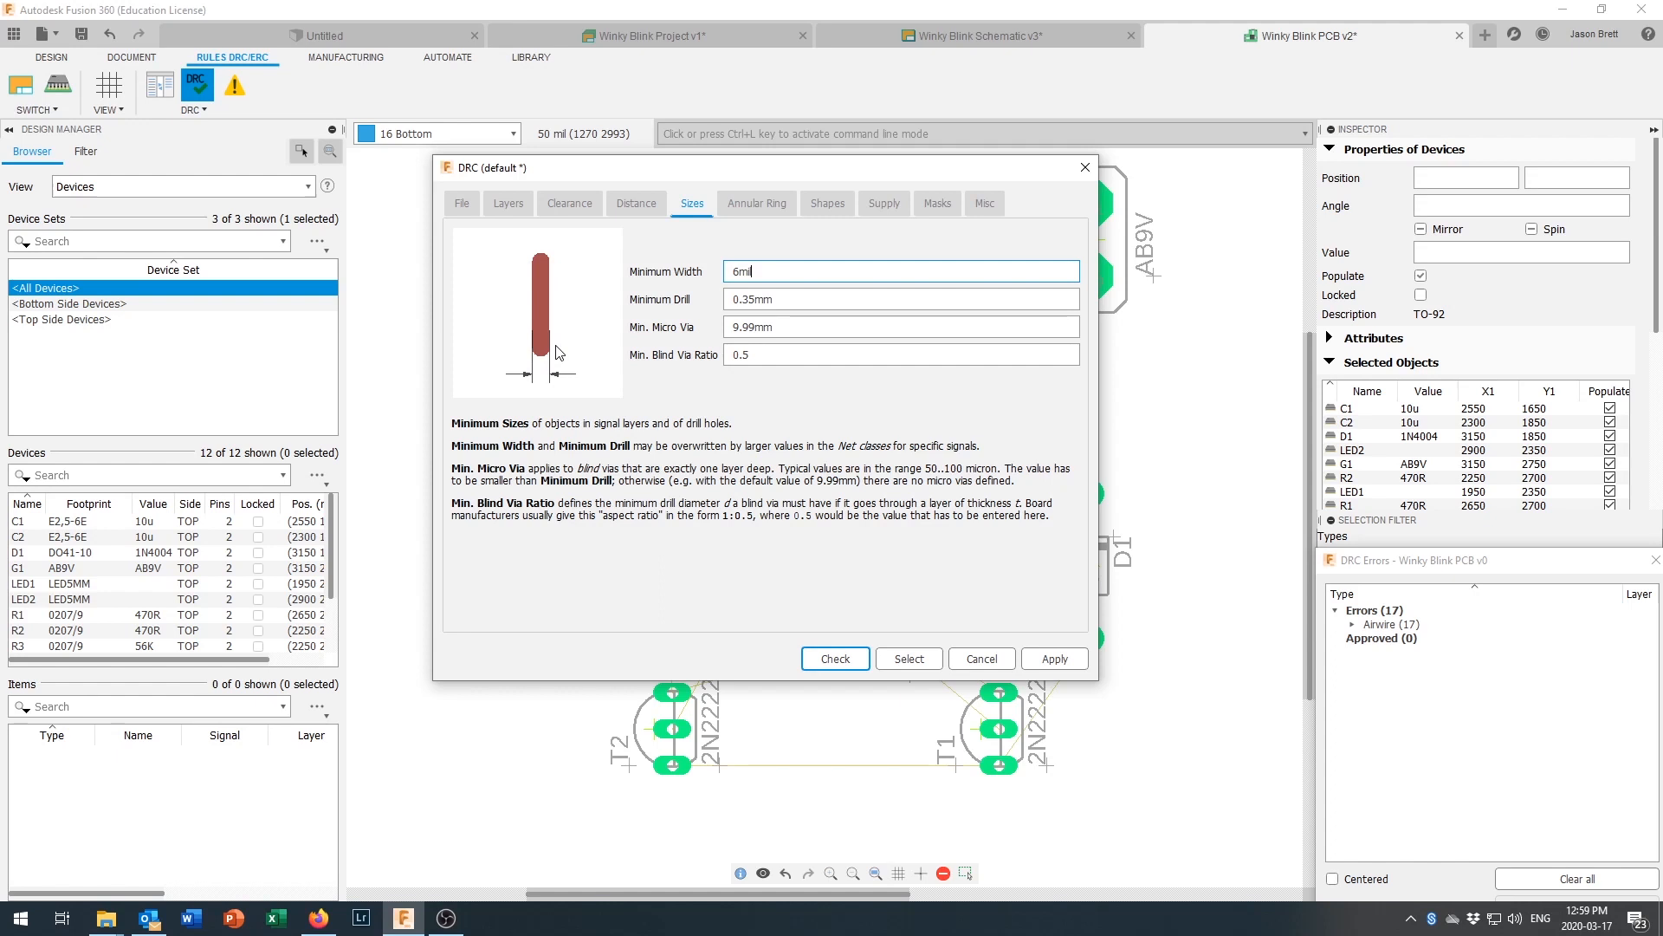
left_click_drag(775, 272, 722, 282)
type("25")
left_click(1054, 660)
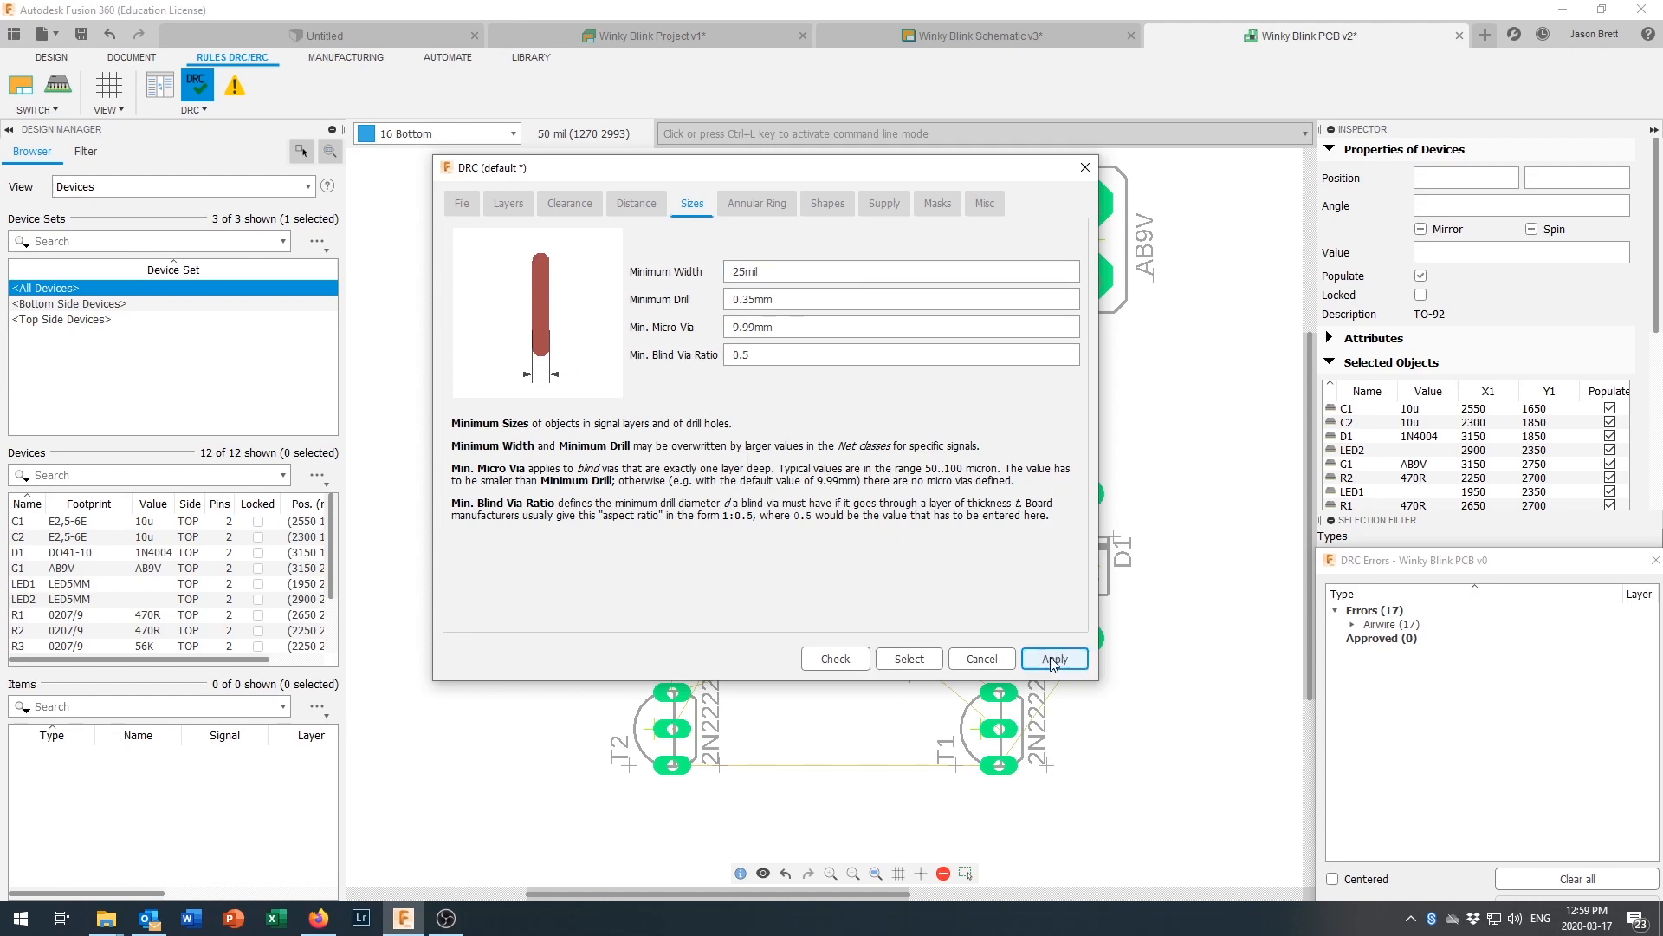
Step: Set the annular ring for top pads to a 15 mil minimum, 35 percent and a 25 mil maximum, and apply the rules
left_click(752, 208)
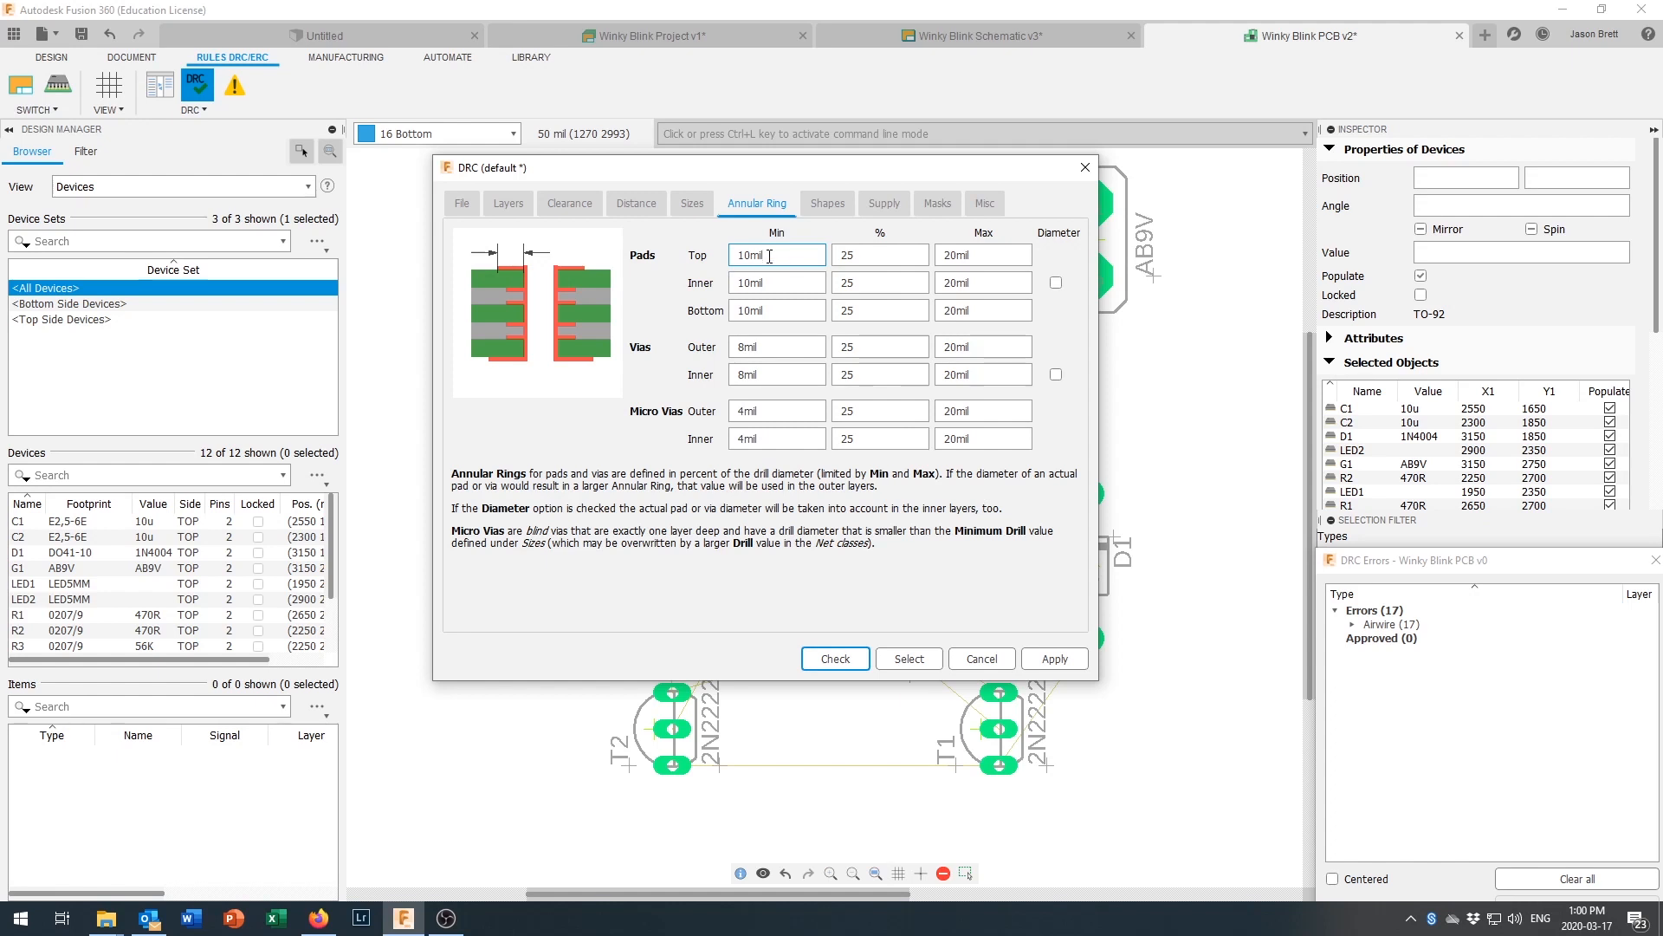
left_click_drag(770, 257, 730, 256)
type("15")
double_click(939, 256)
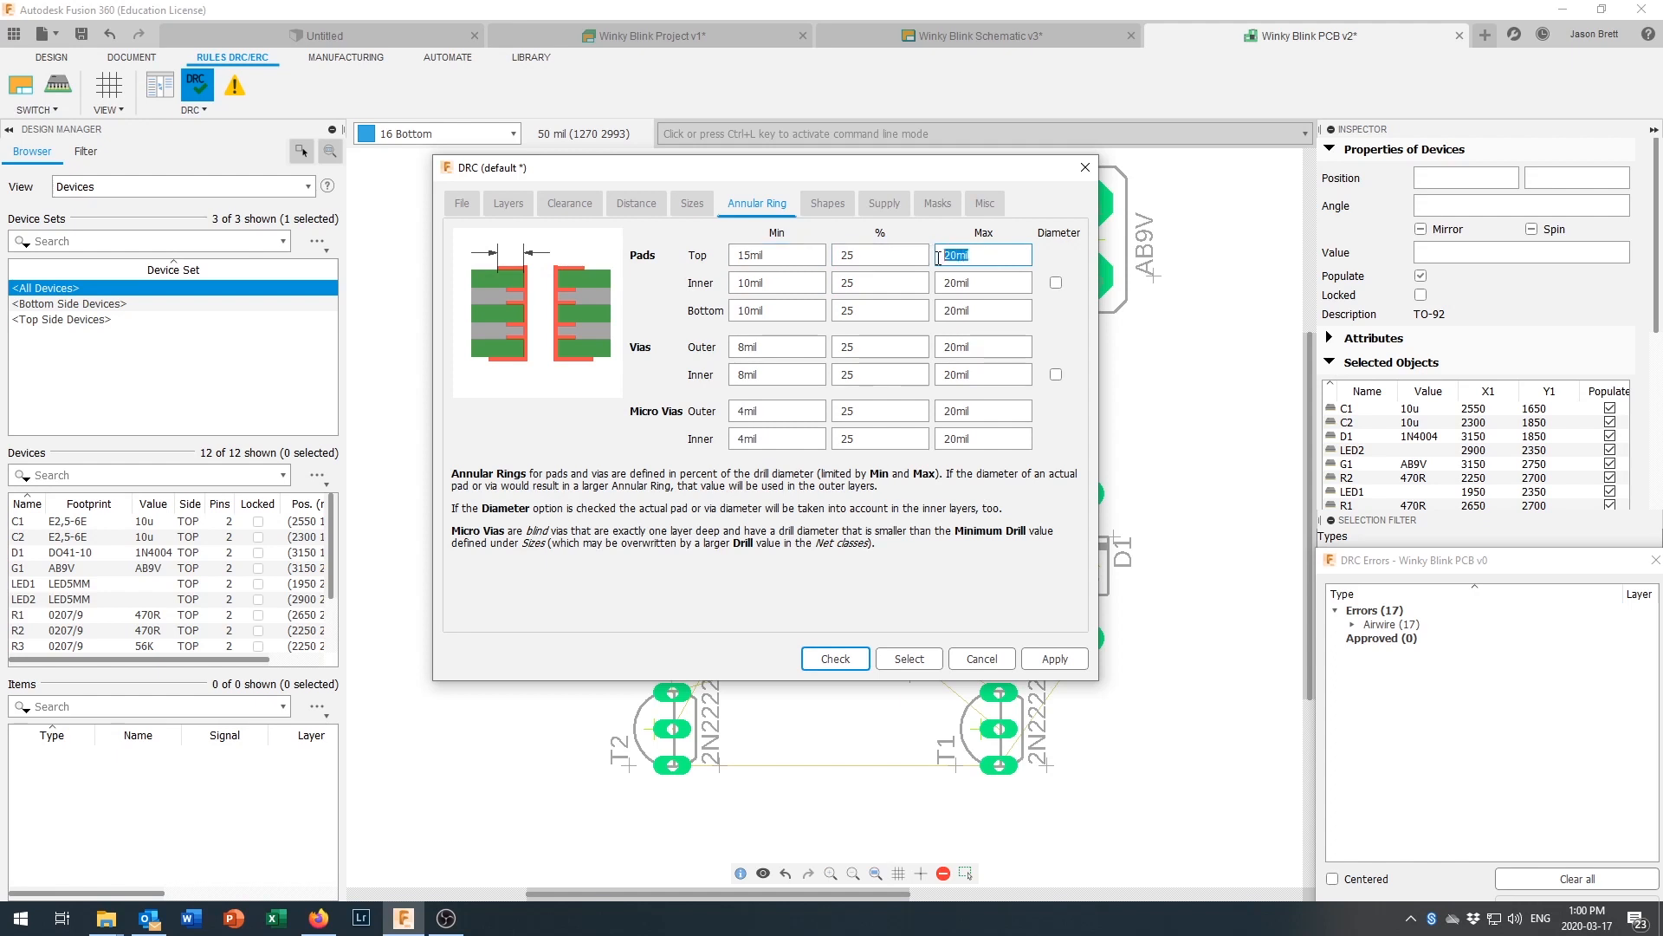
type("25")
left_click_drag(840, 180, 1268, 147)
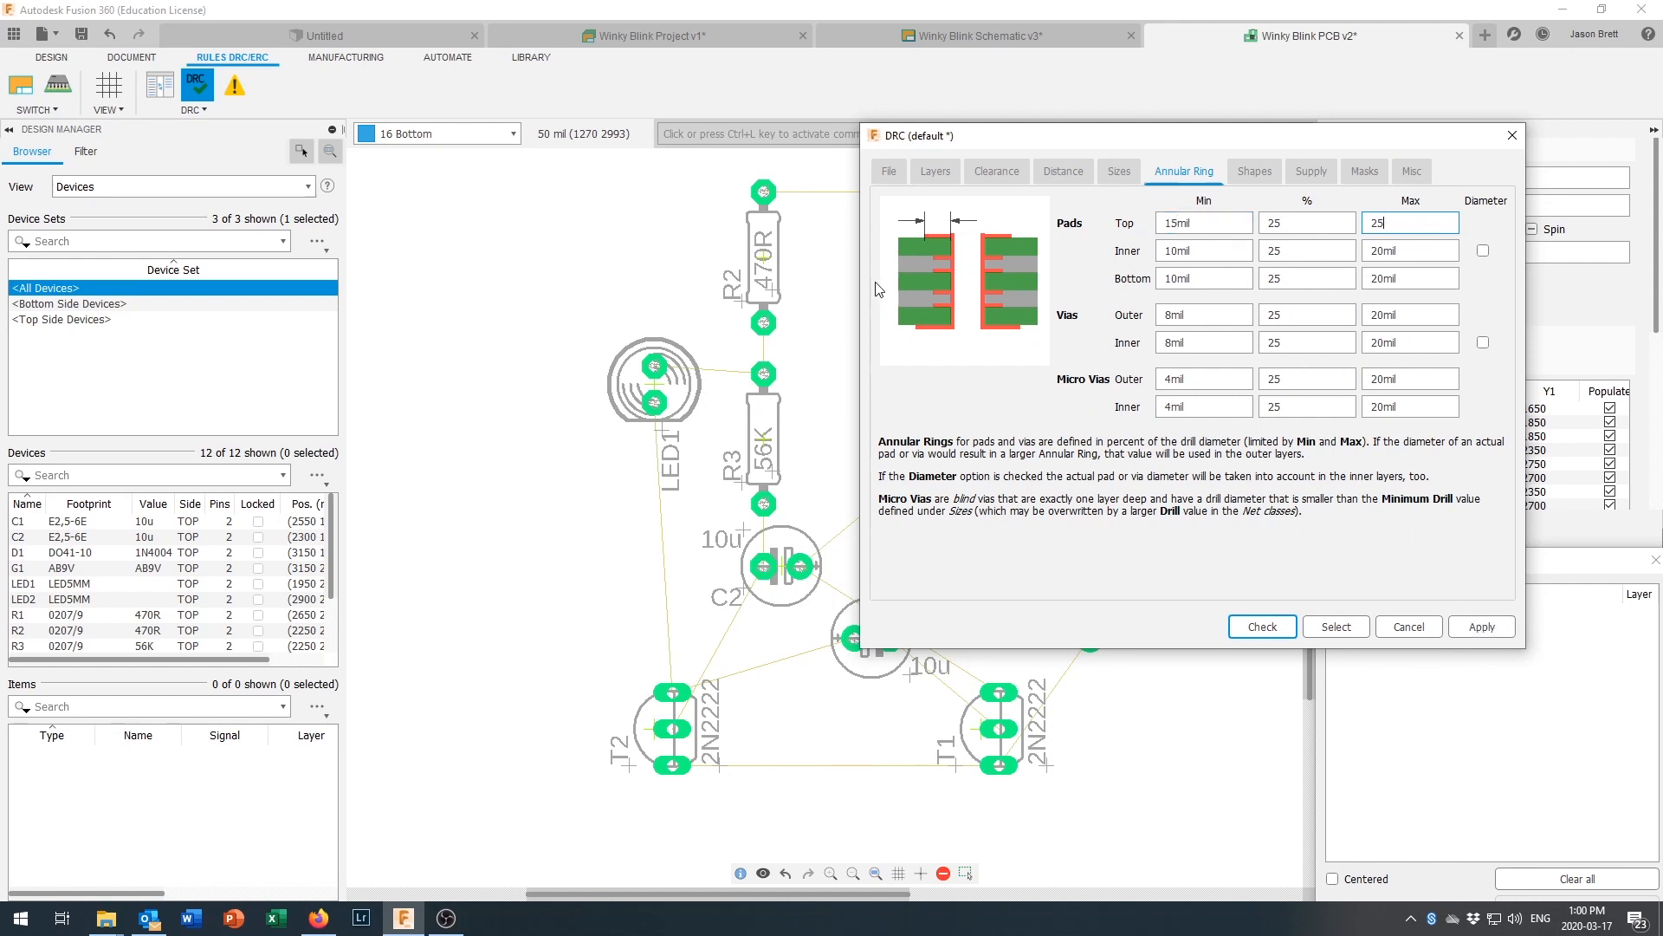
left_click(1482, 631)
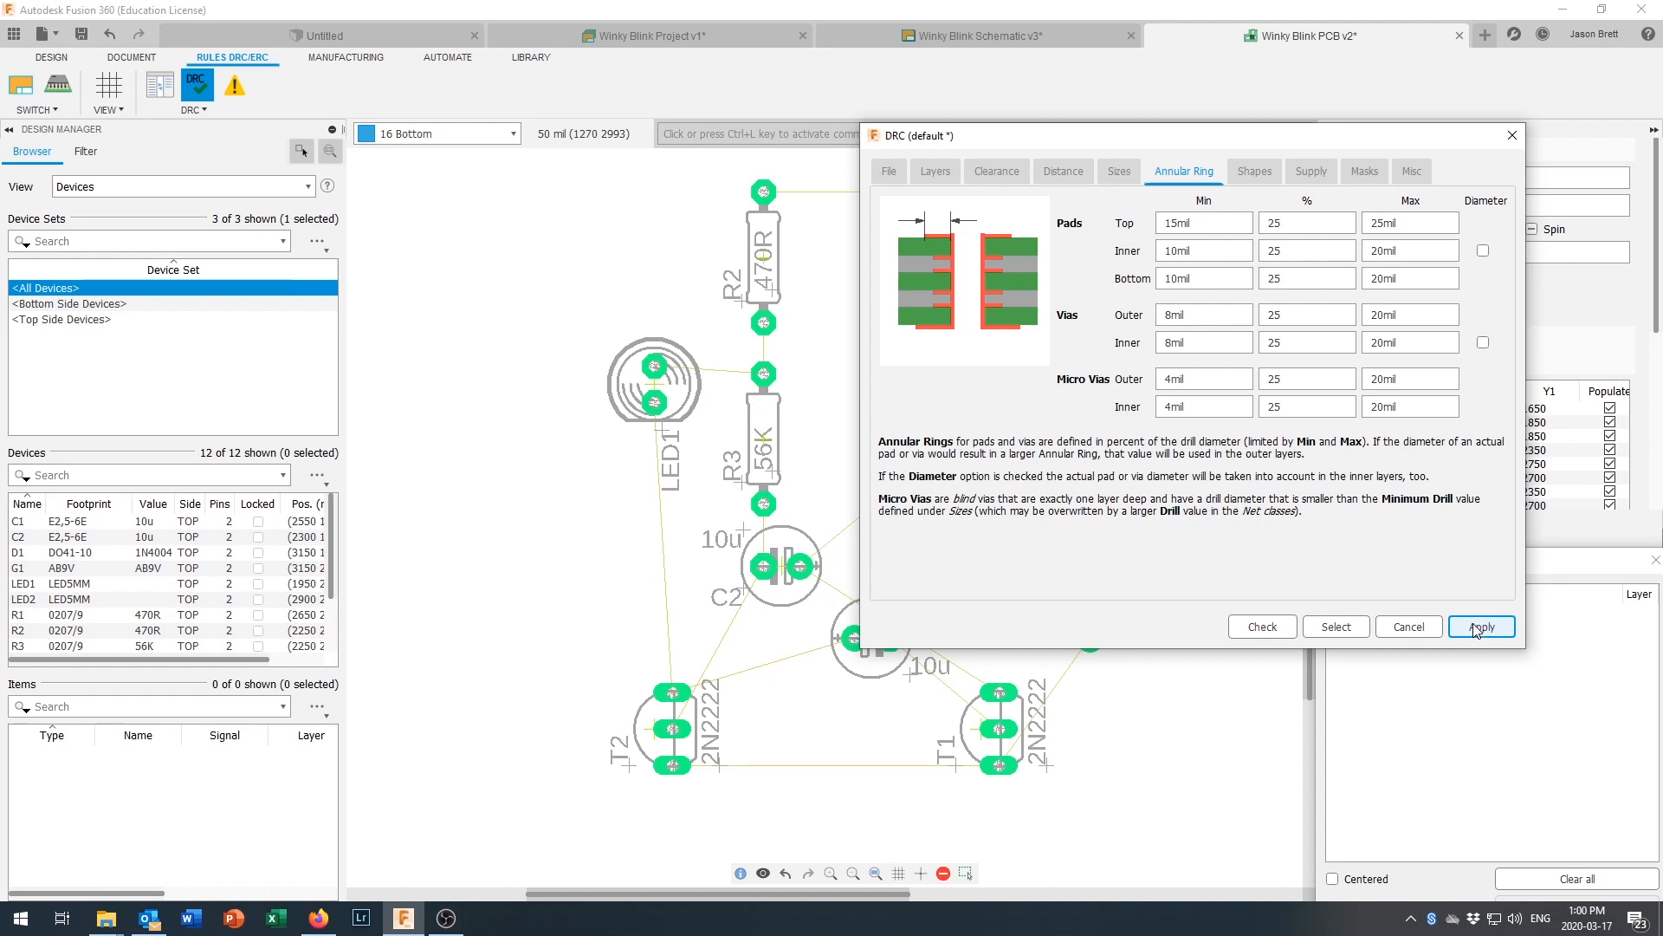
left_click_drag(1286, 220, 1271, 225)
type("35")
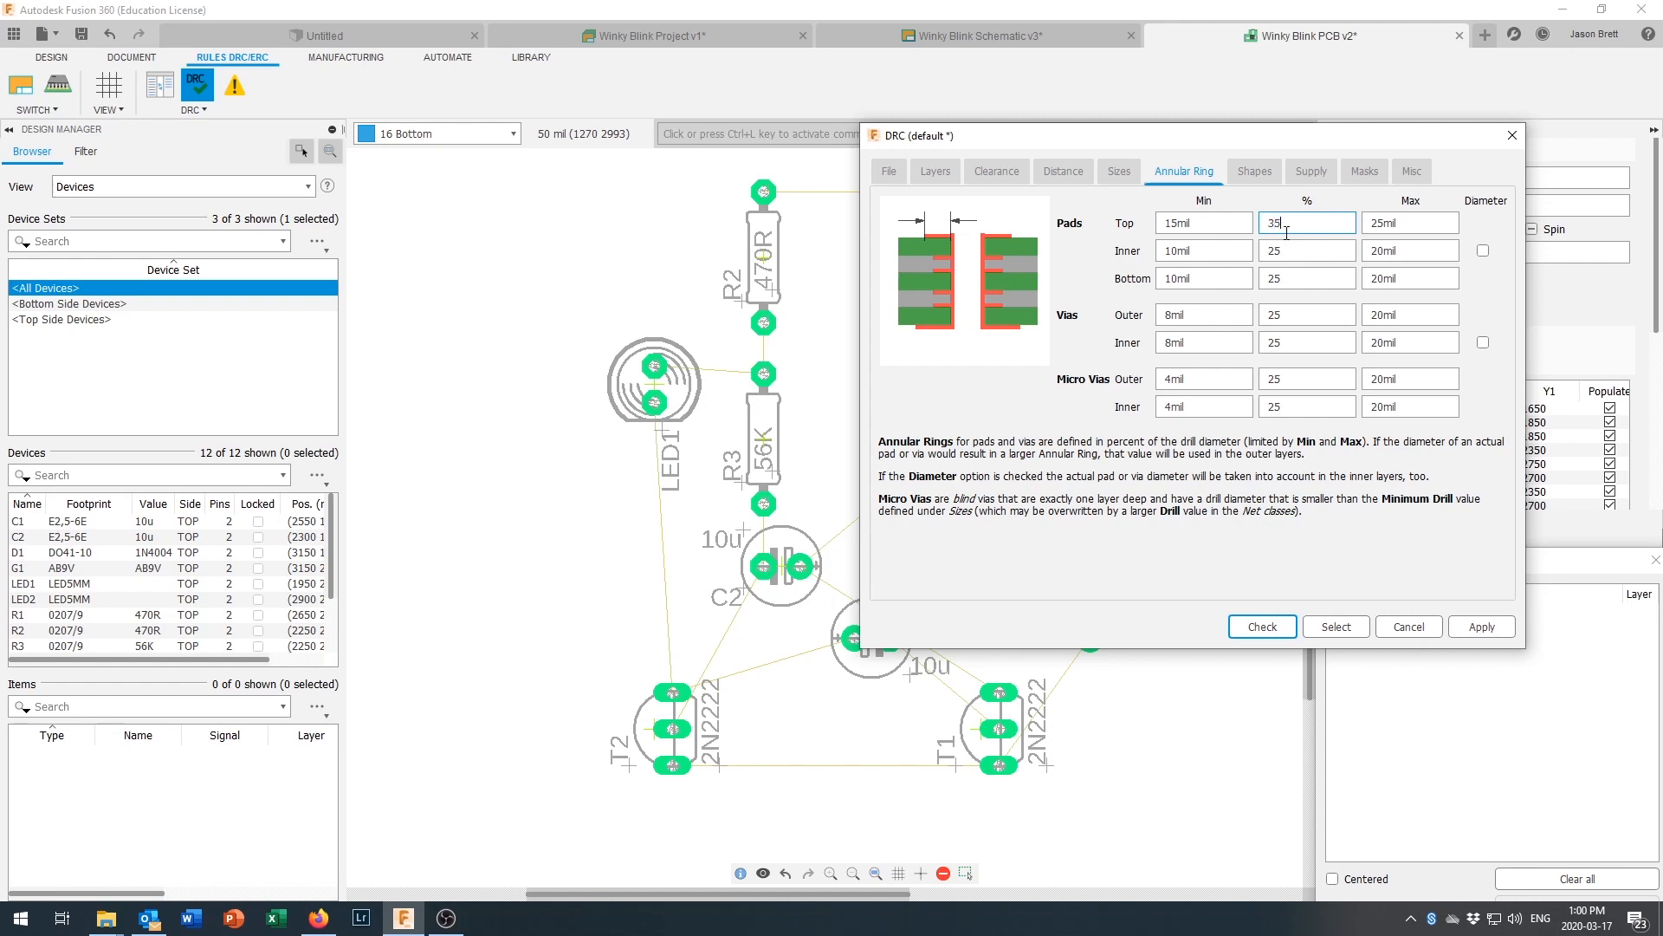
left_click(1478, 626)
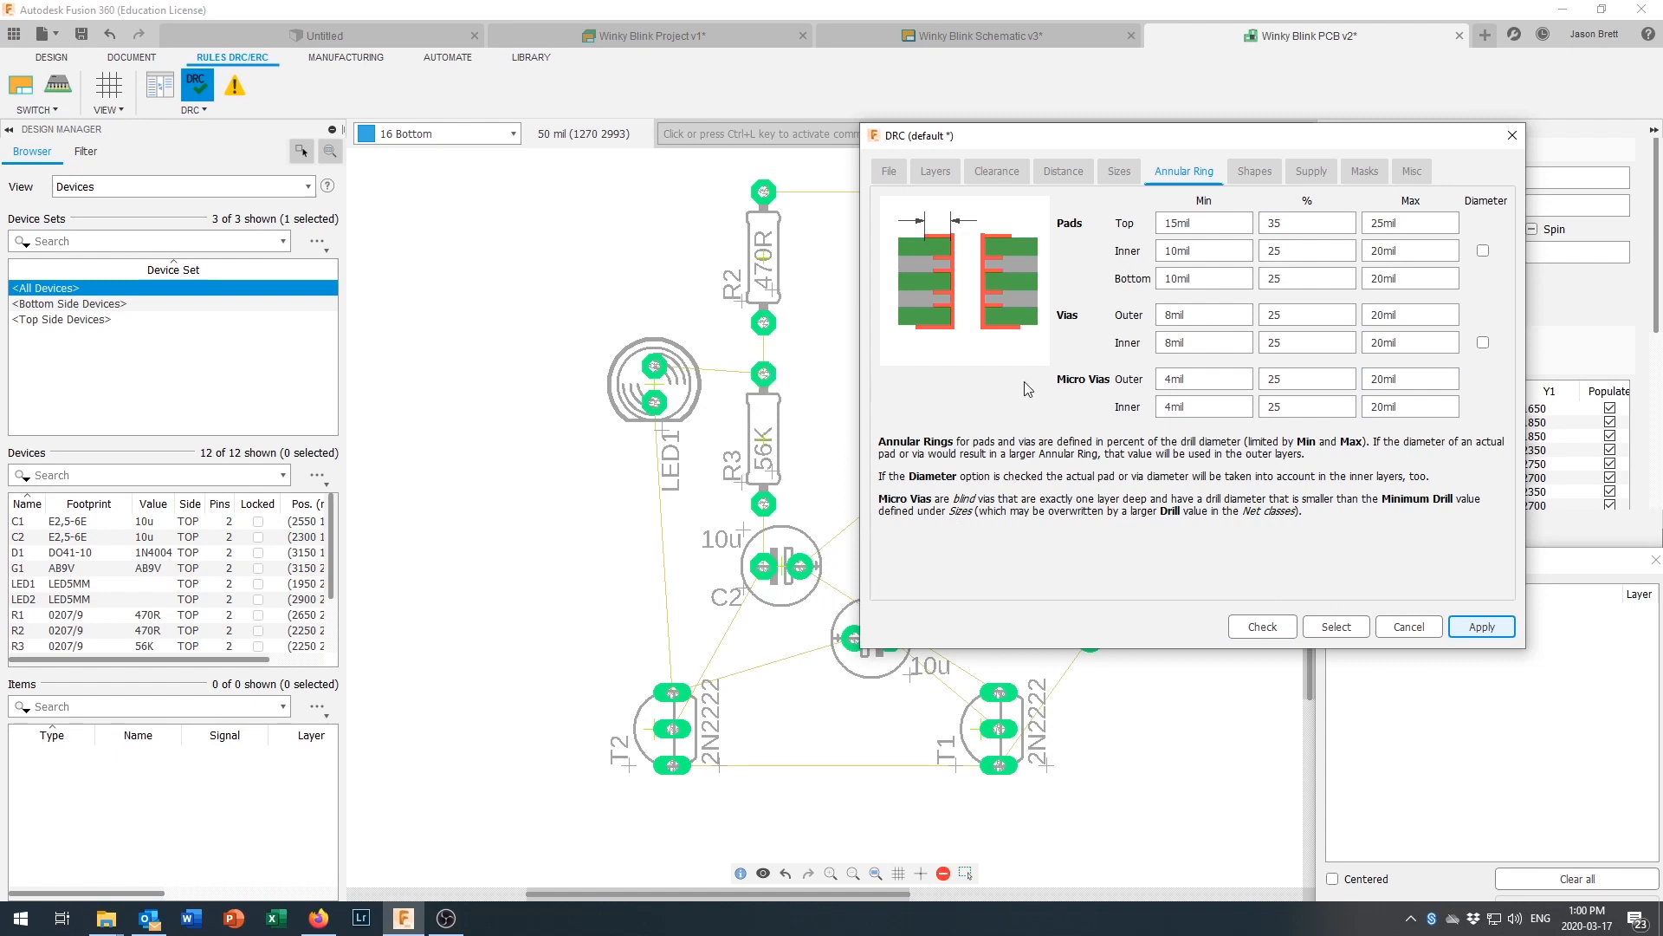
Step: Review the pad shape, supply, mask and miscellaneous design rules without changing them, and close the rules
left_click_drag(1235, 152, 941, 169)
left_click(968, 199)
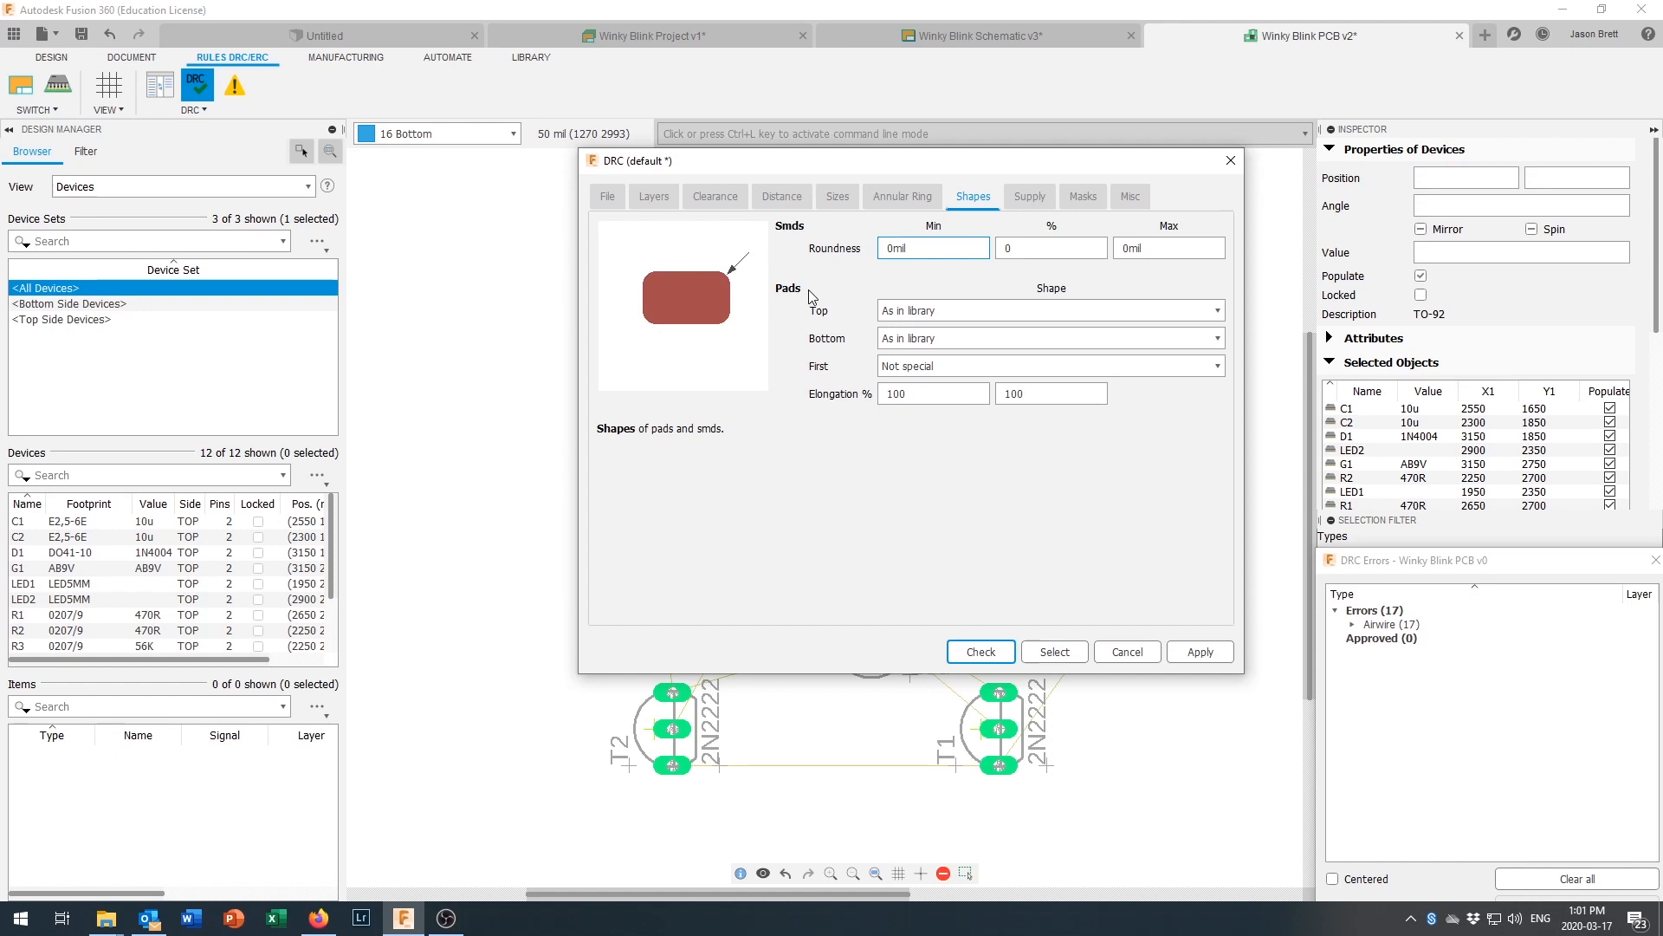
left_click(943, 339)
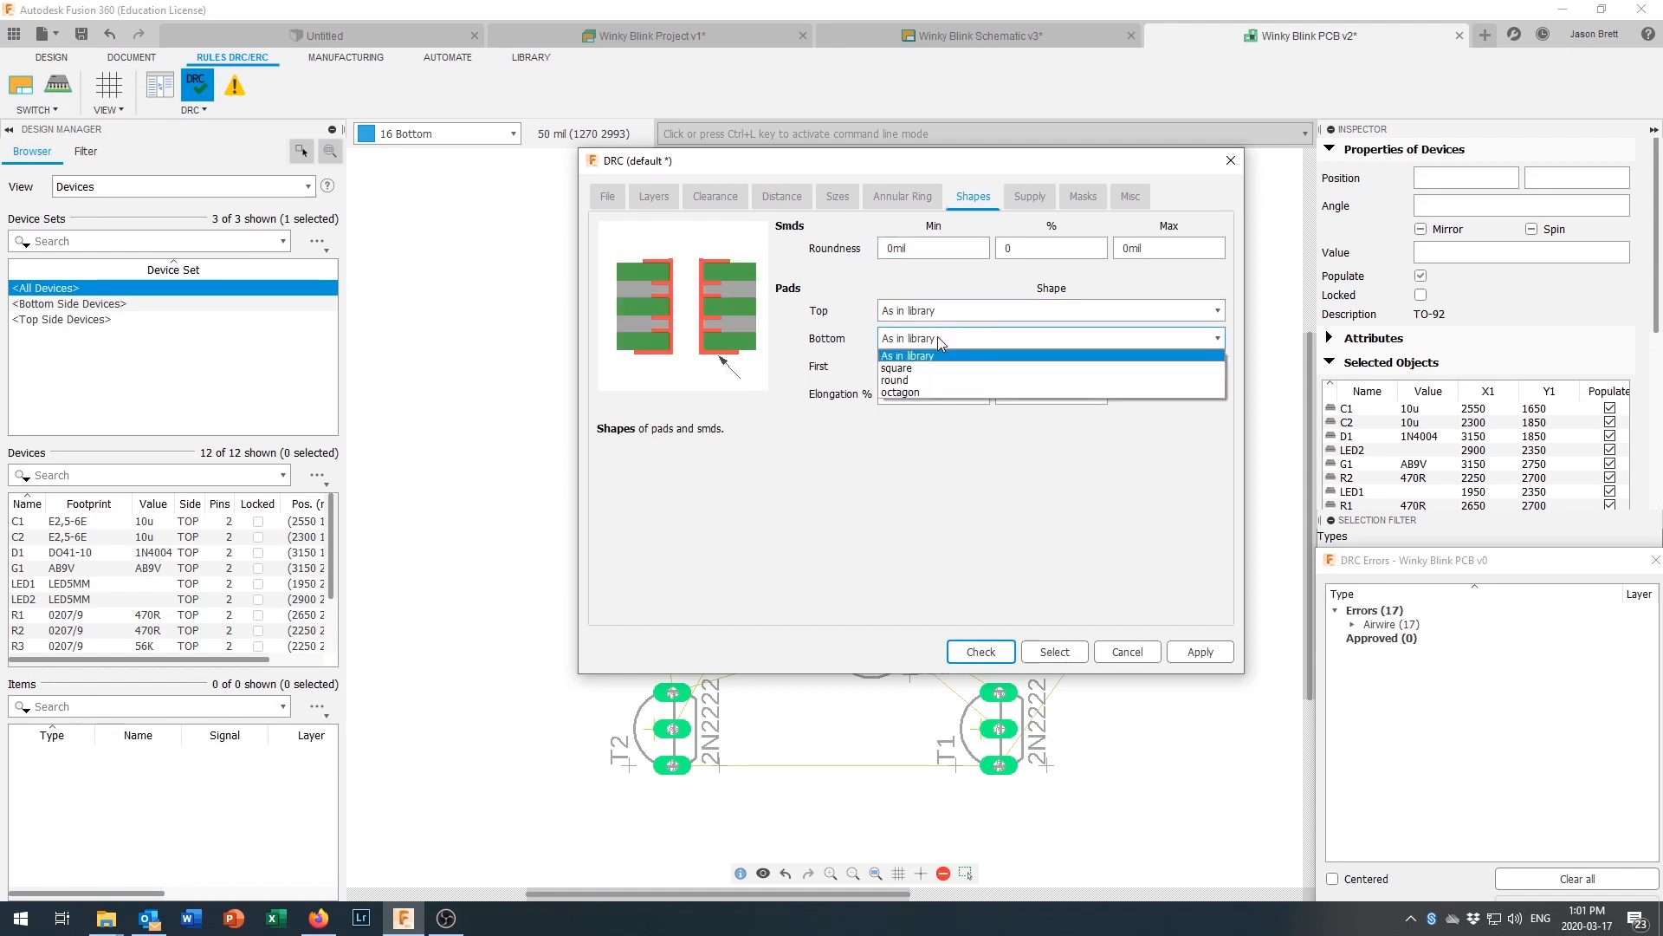
left_click(938, 340)
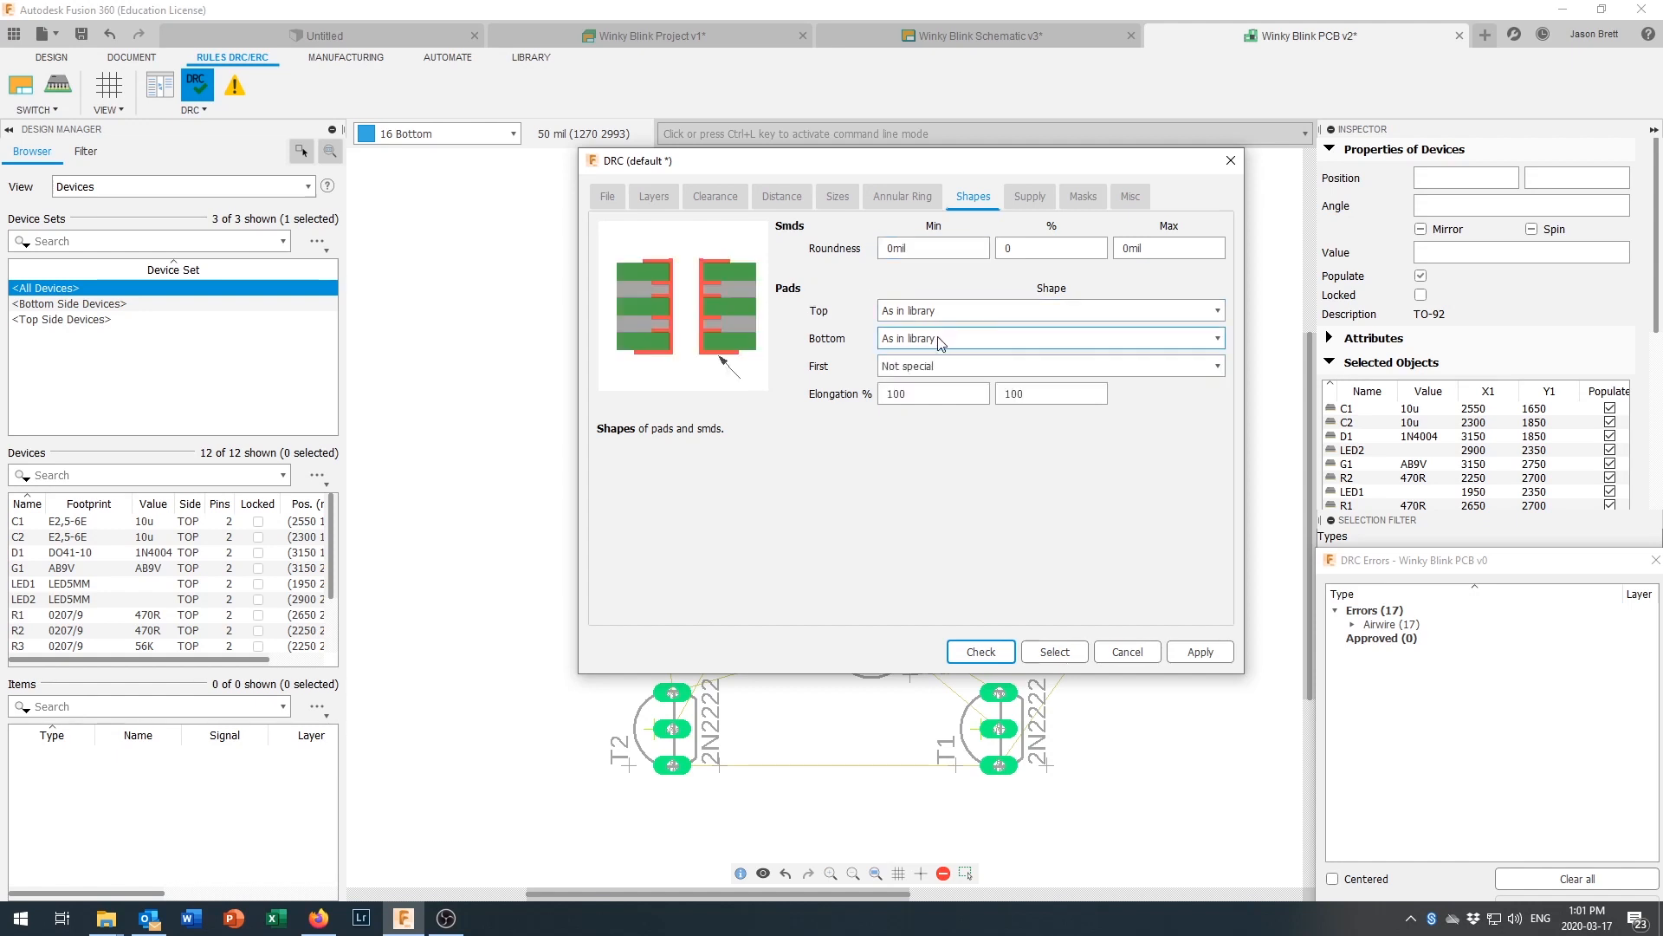
left_click(1031, 199)
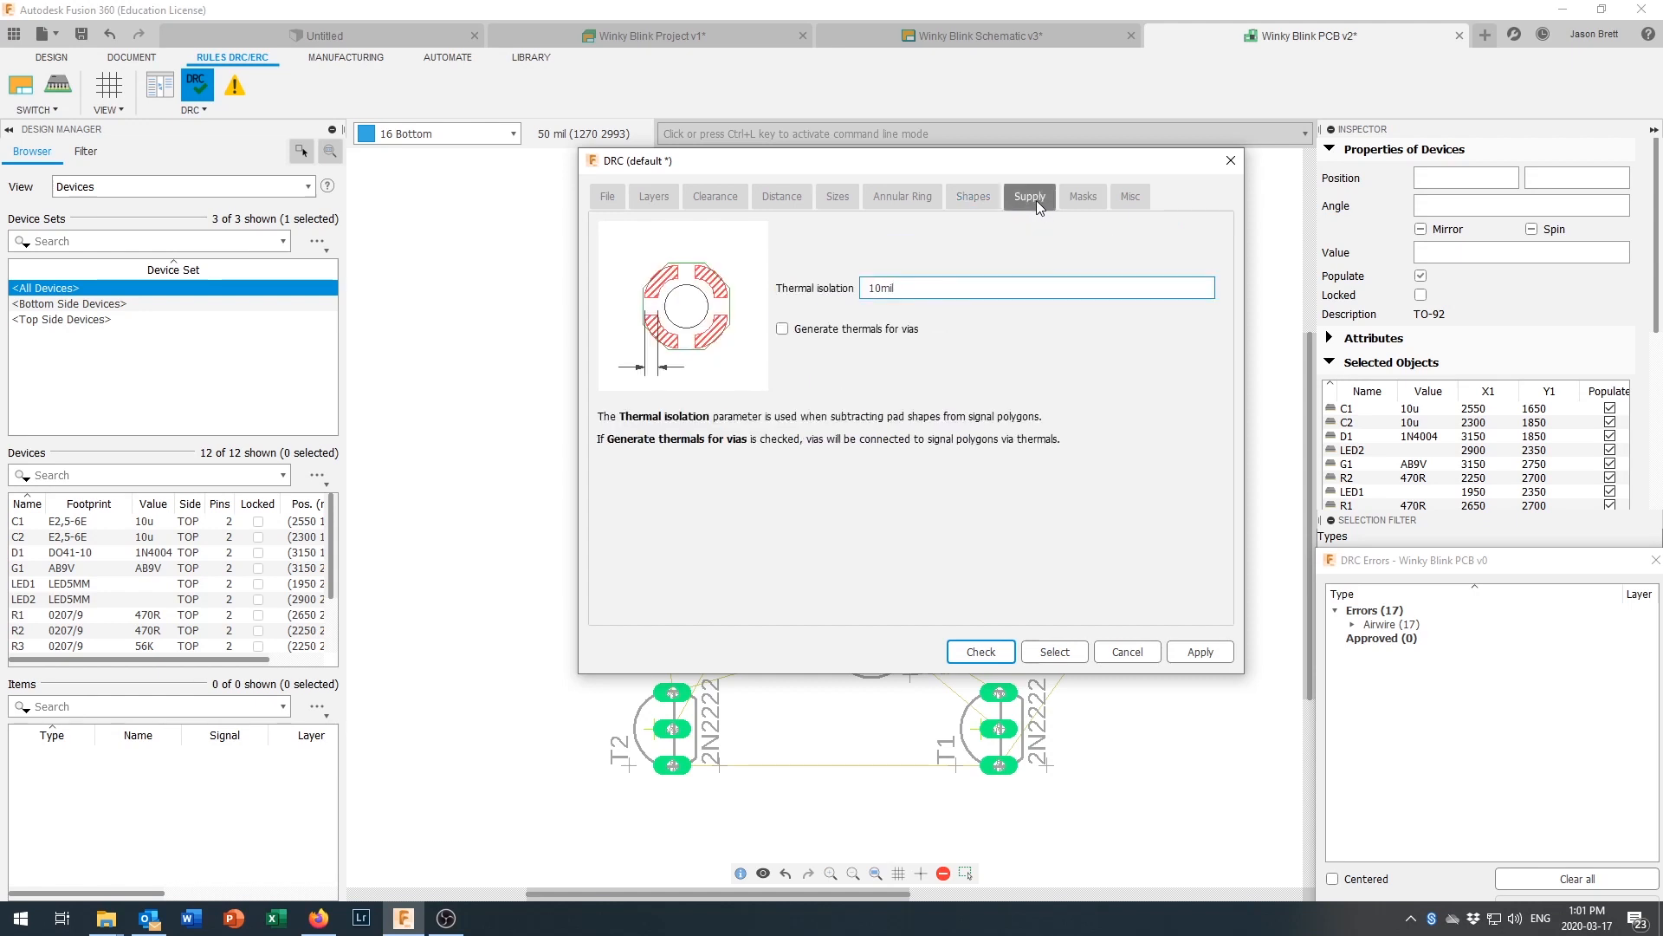
left_click(1080, 197)
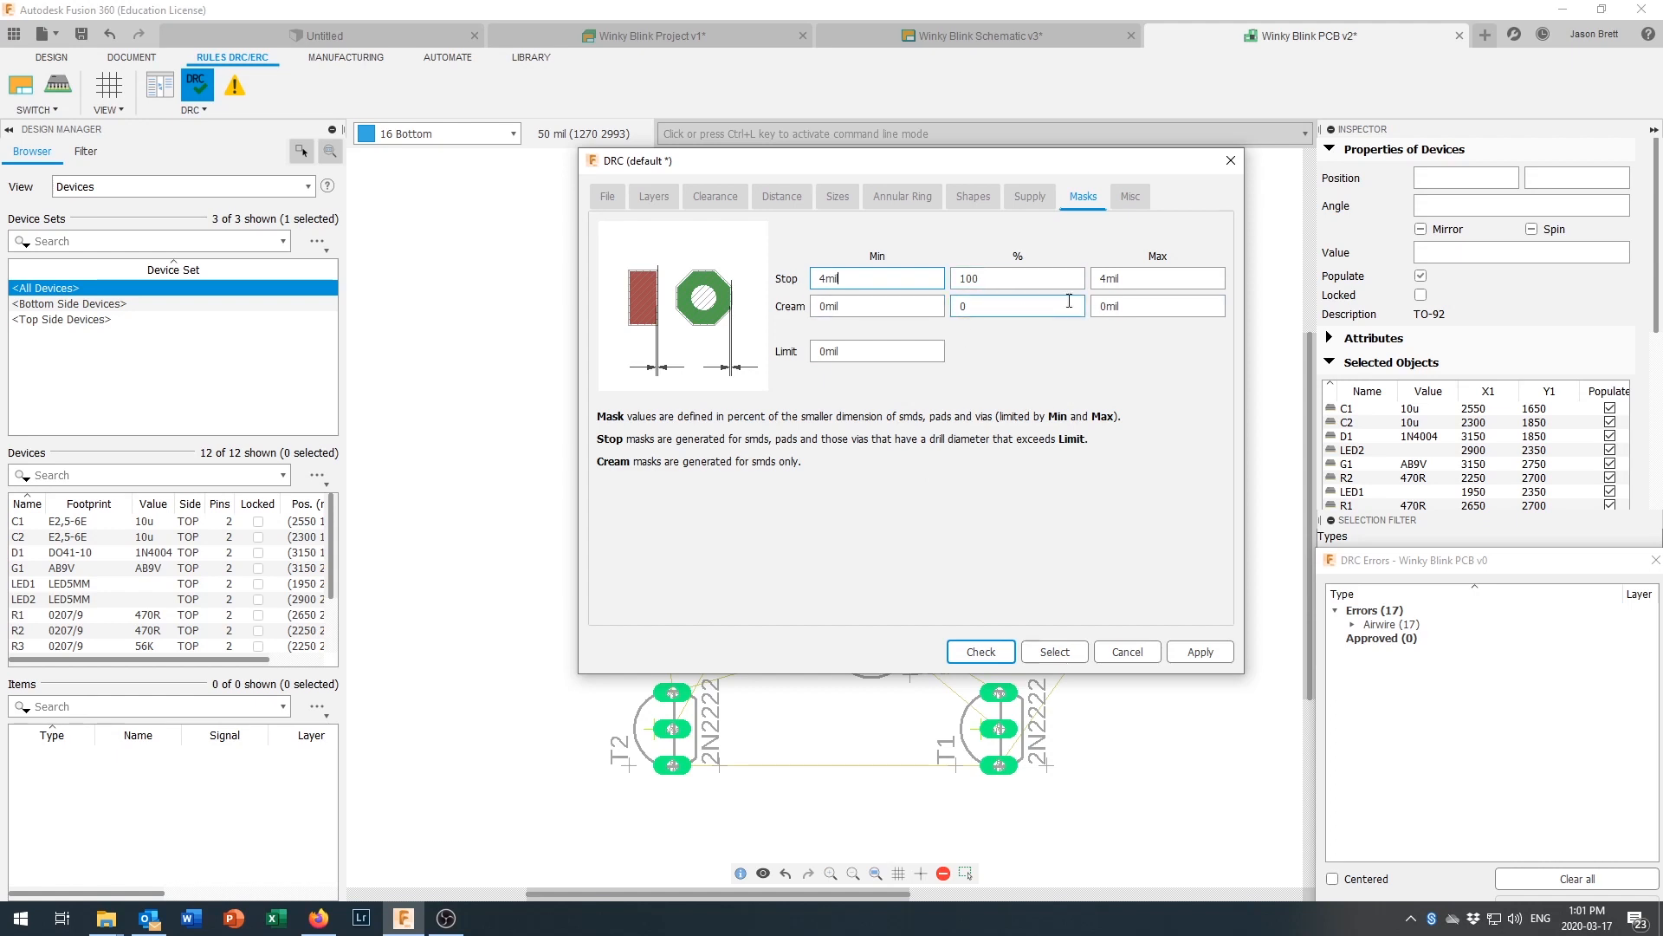
left_click(1128, 198)
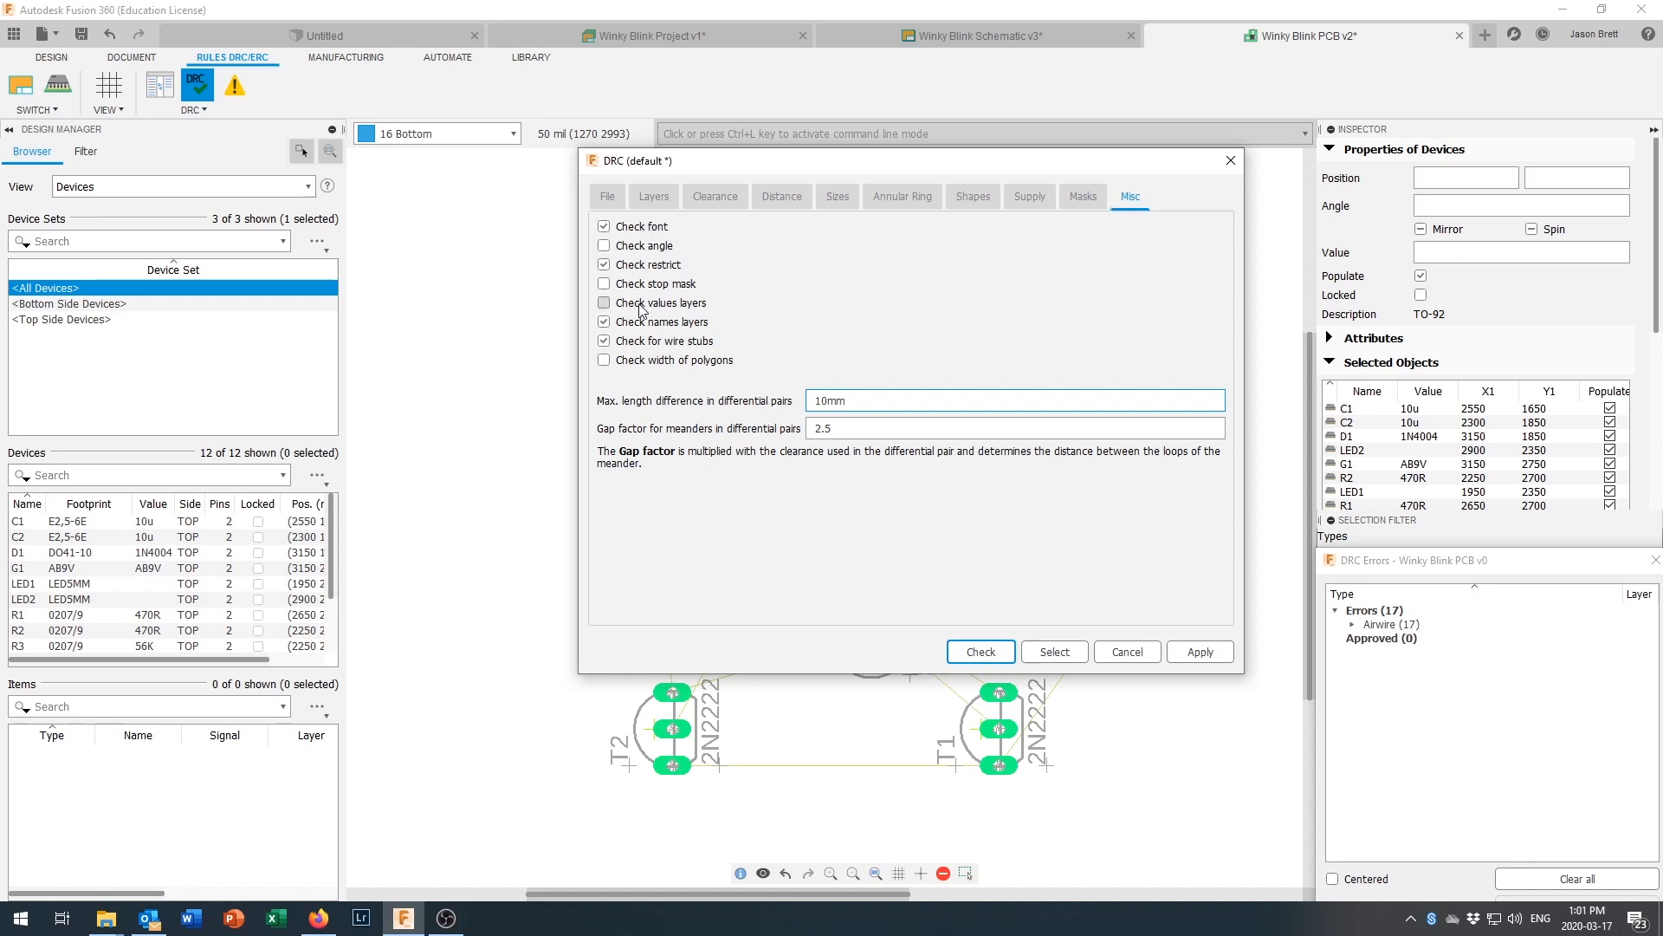
left_click(1200, 653)
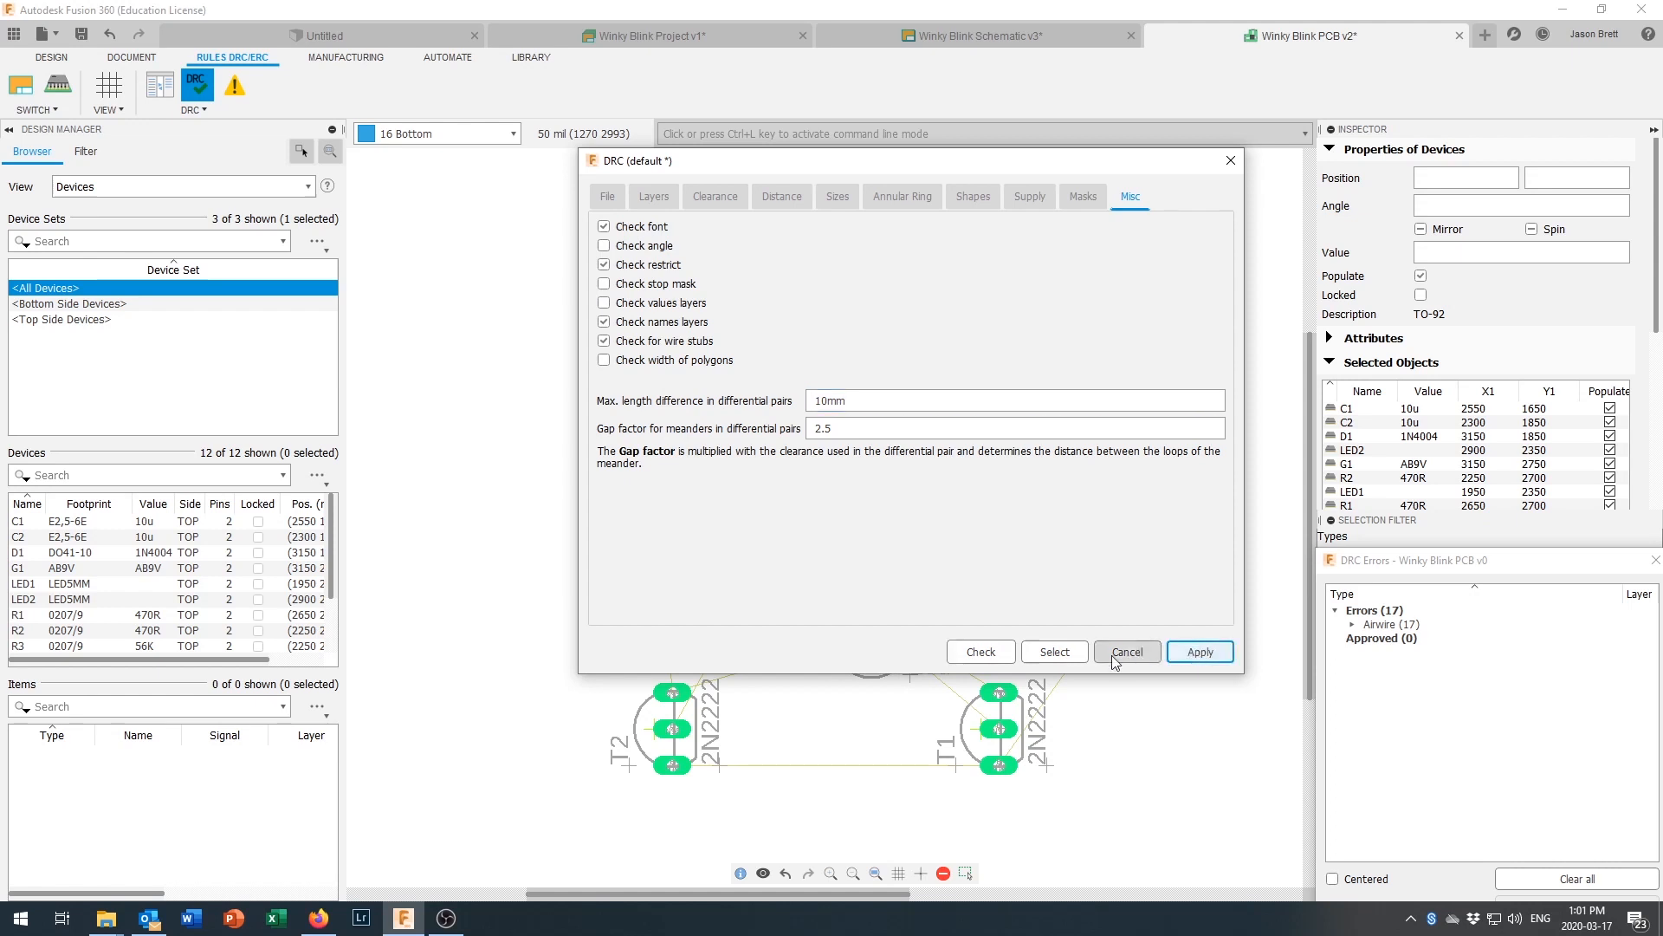
left_click(1231, 160)
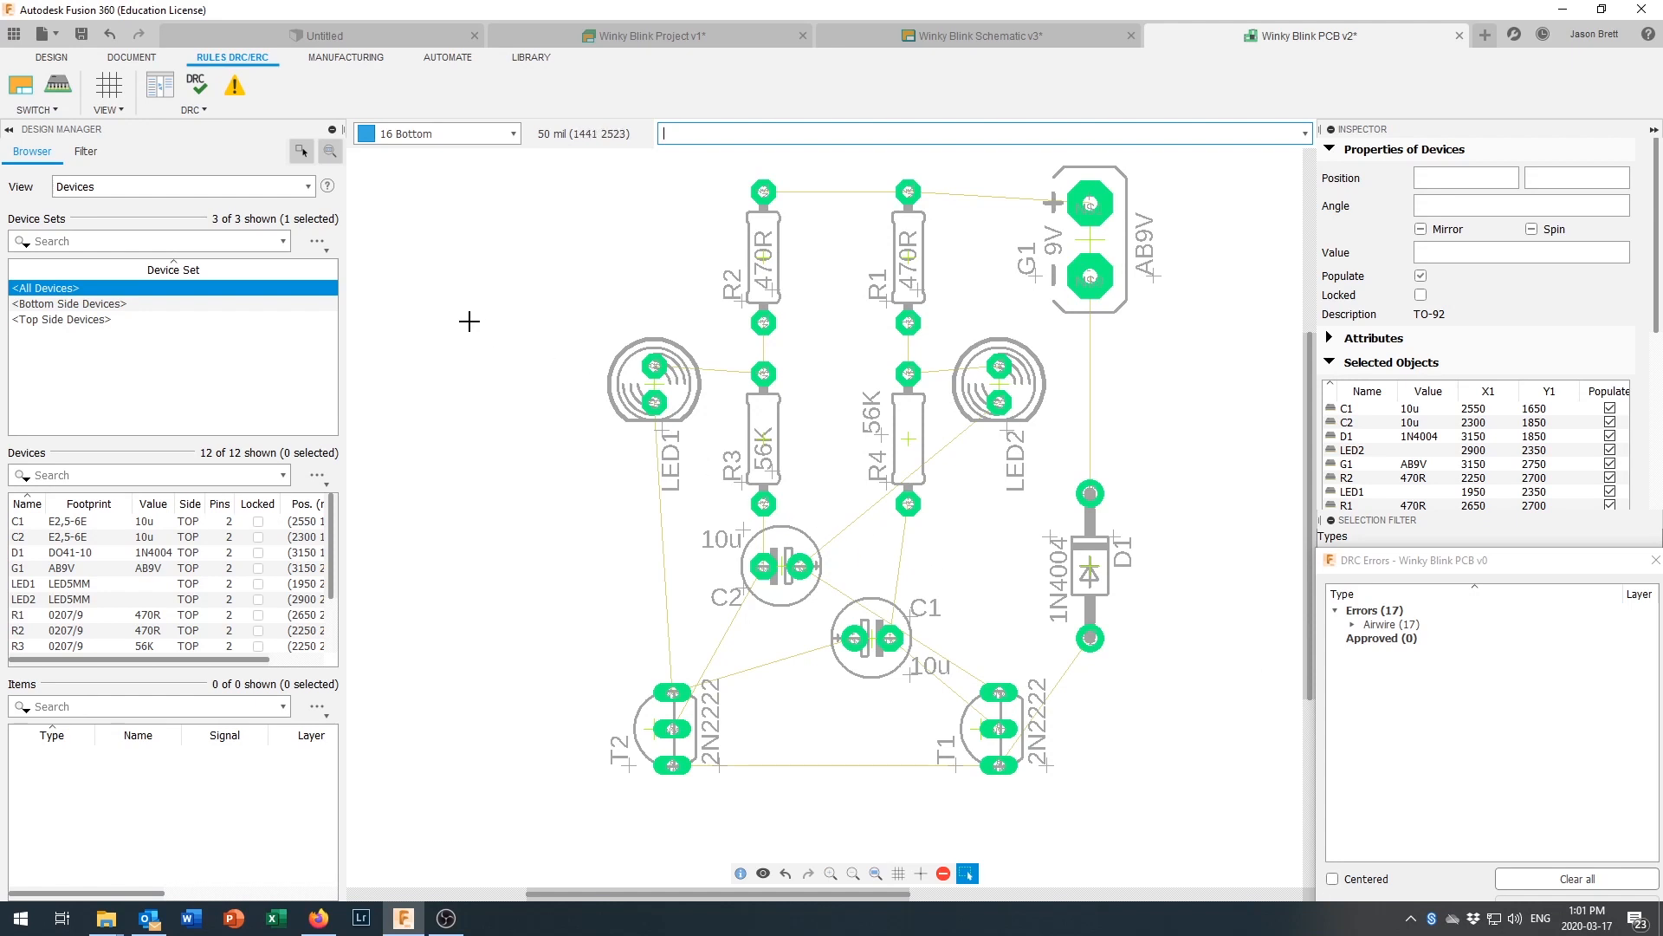
Step: Start manual trace routing and move its options clear of the board's components
left_click(62, 59)
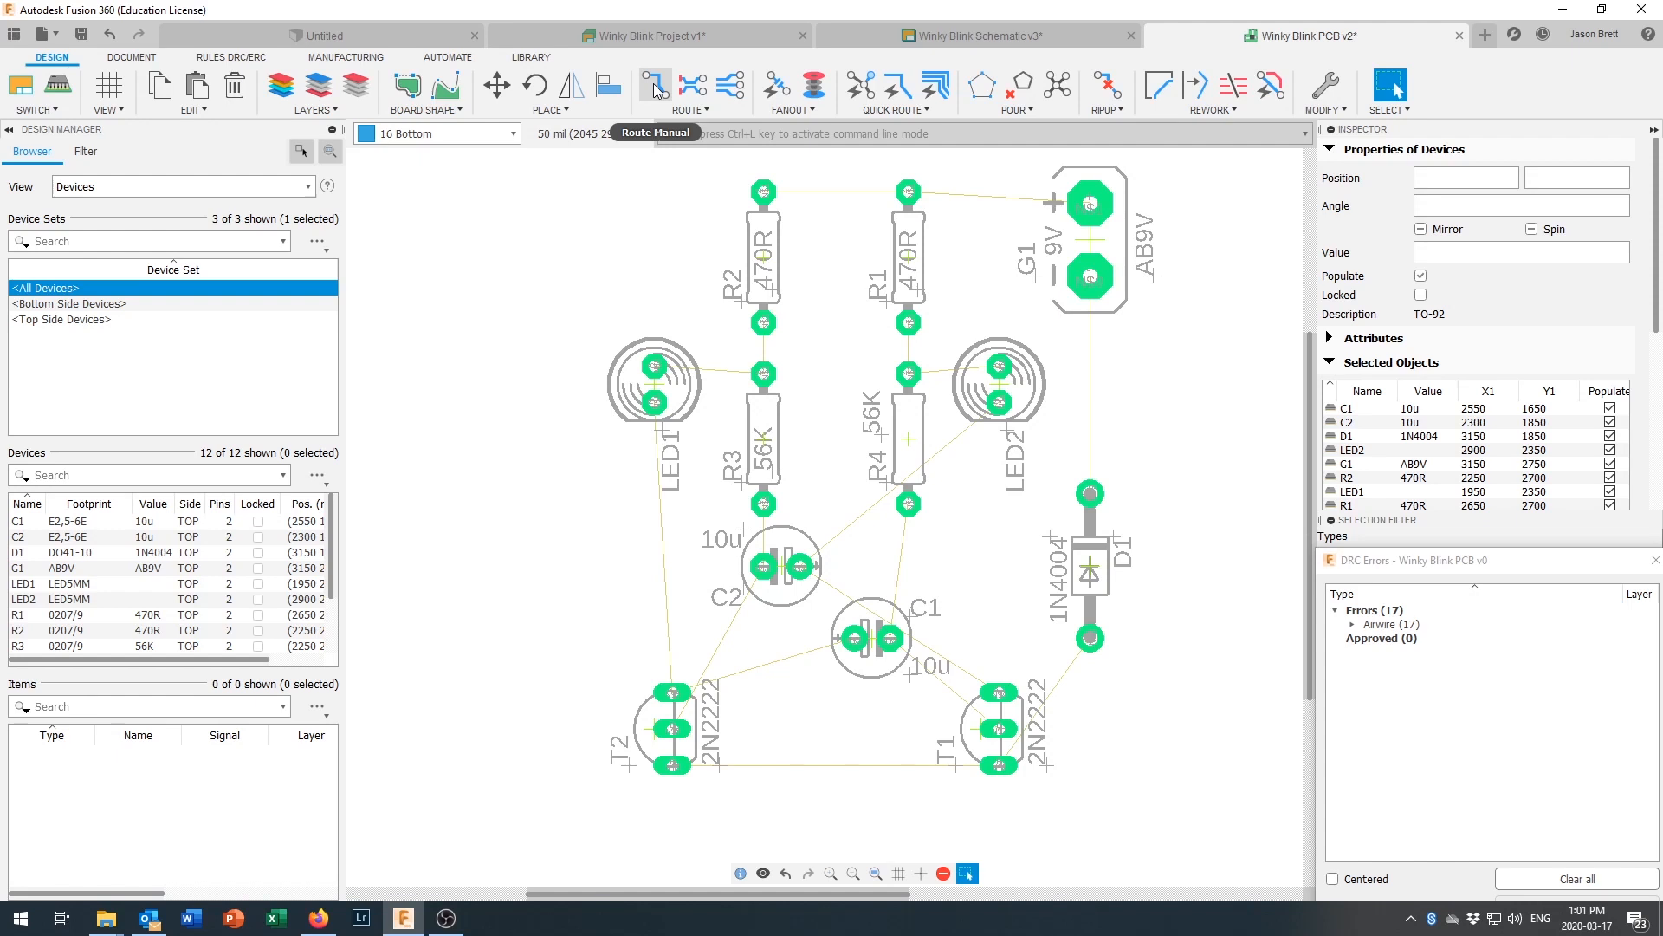
left_click(653, 83)
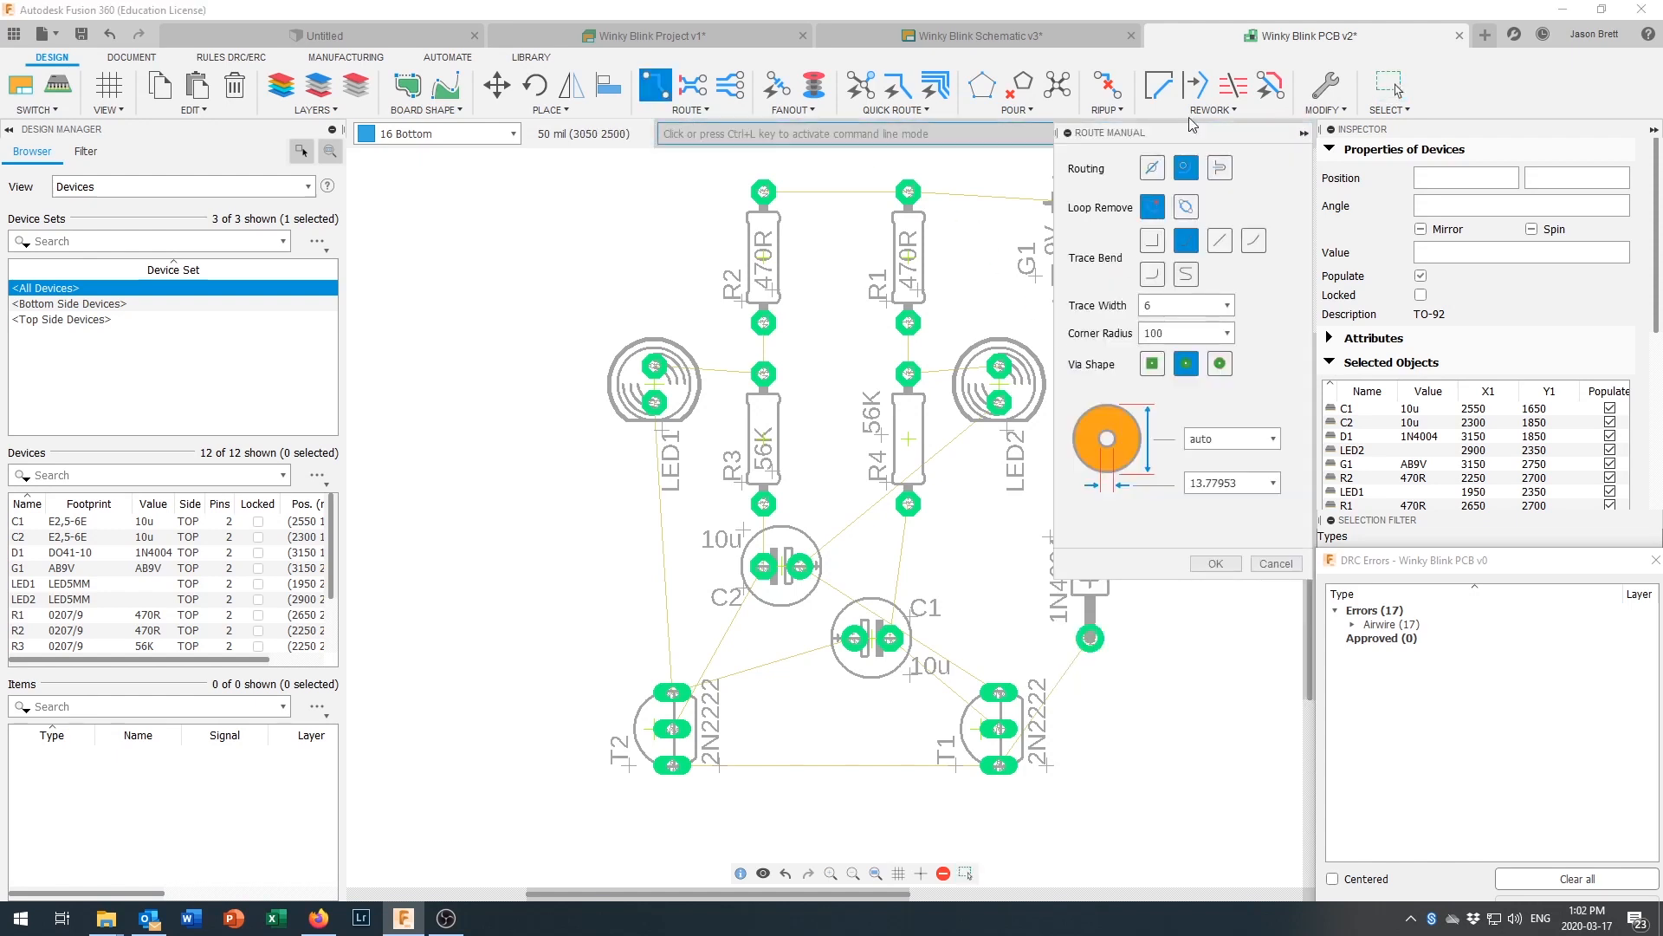
left_click_drag(1183, 134, 1396, 139)
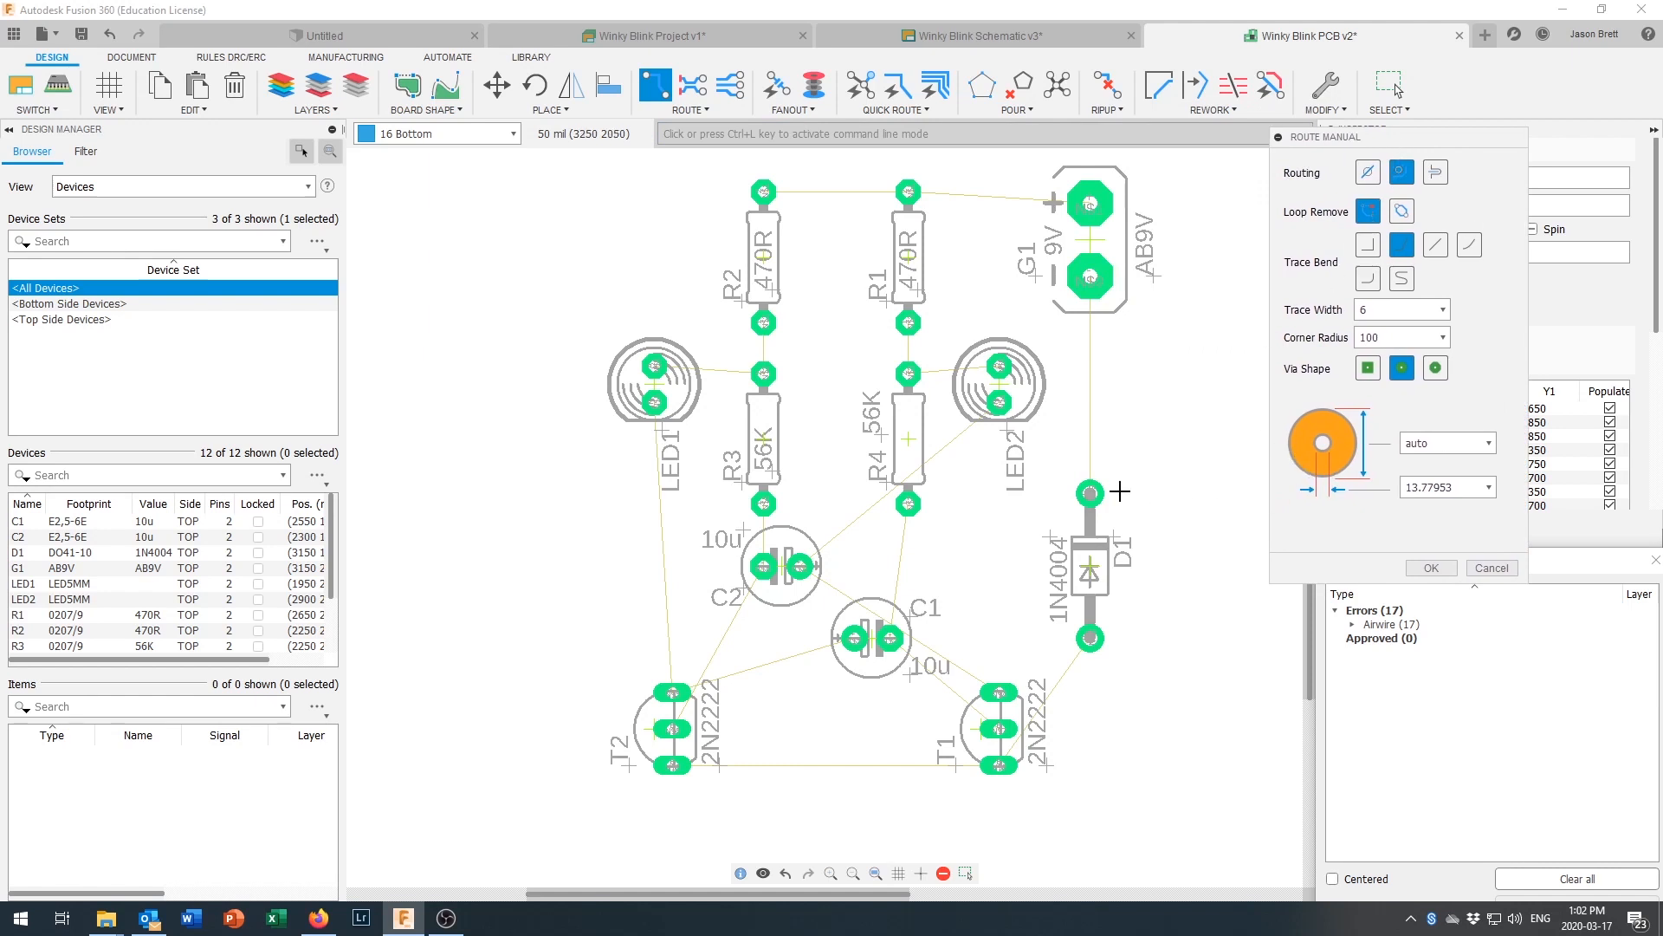
Step: Try to route D1's upper pad to G1's negative pad on the top layer, and undo the trace
left_click(1091, 491)
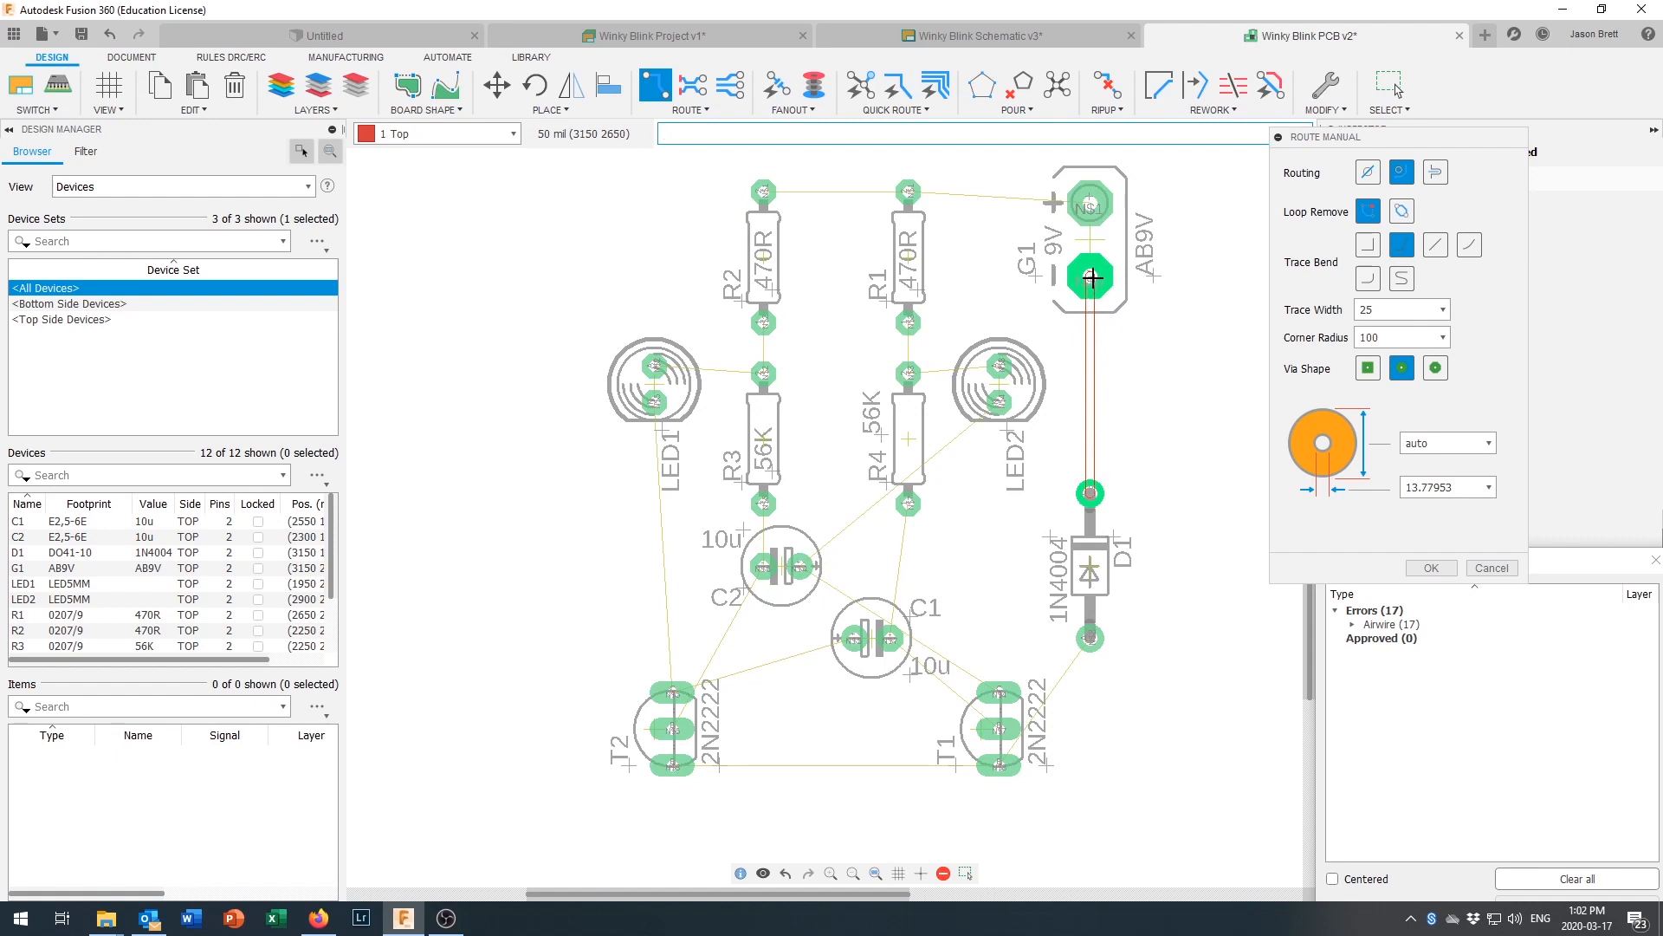
left_click(1091, 277)
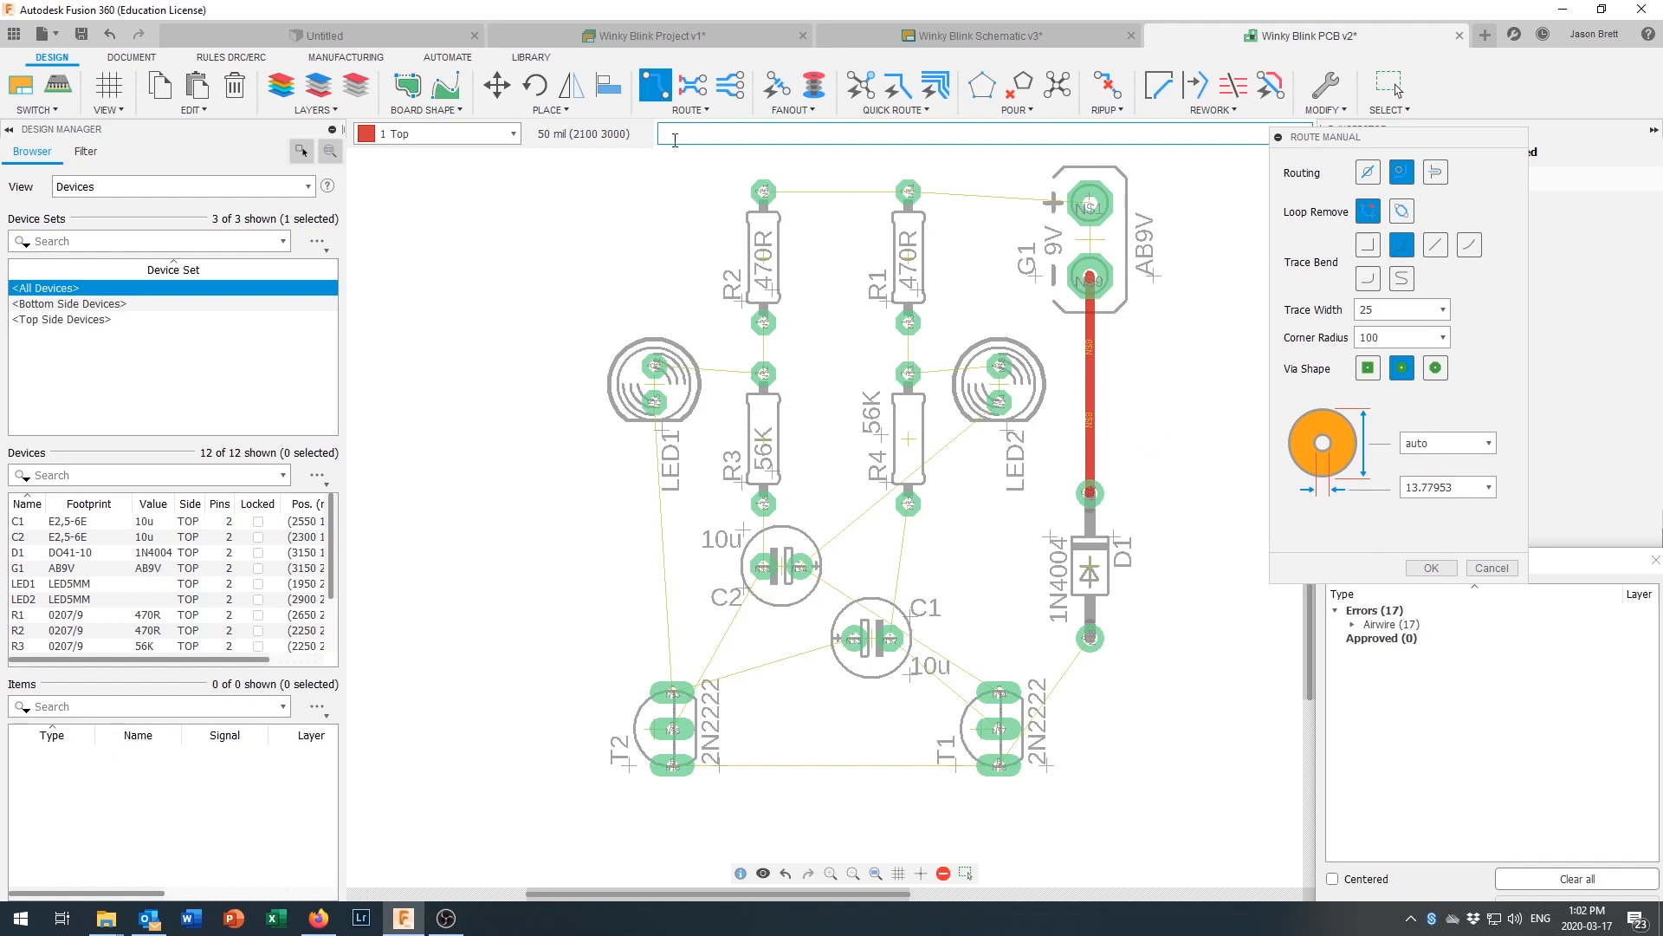
left_click(111, 35)
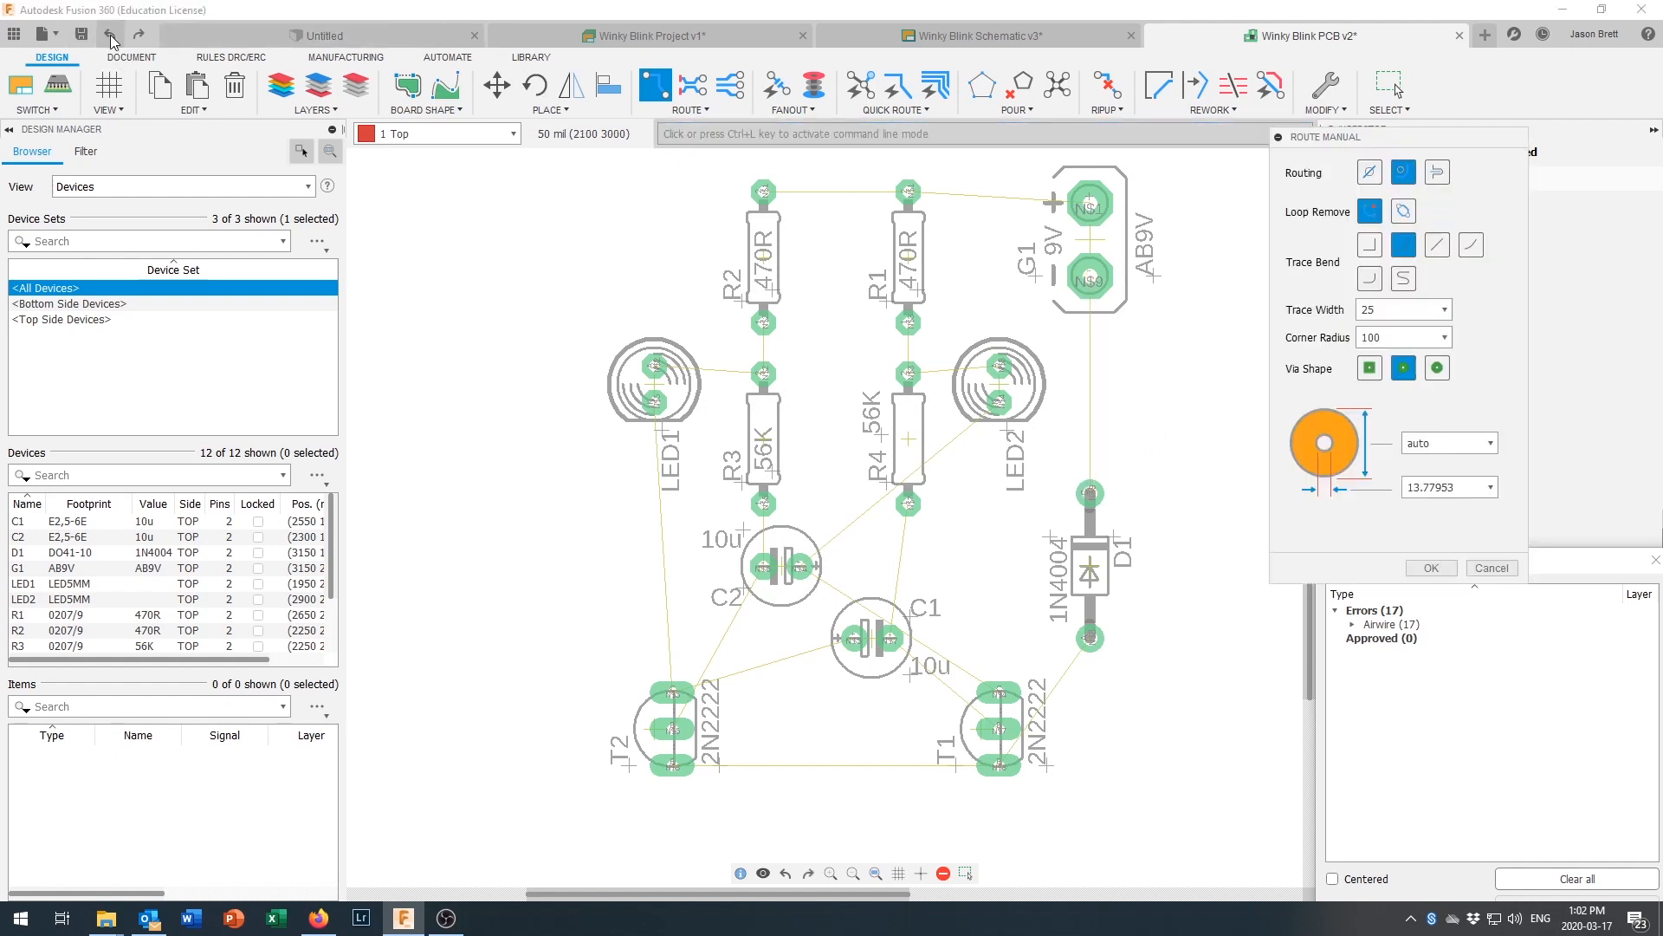
Step: Switch routing to layer 16 Bottom and route a trace from D1's upper pad to G1's negative pad
left_click(514, 135)
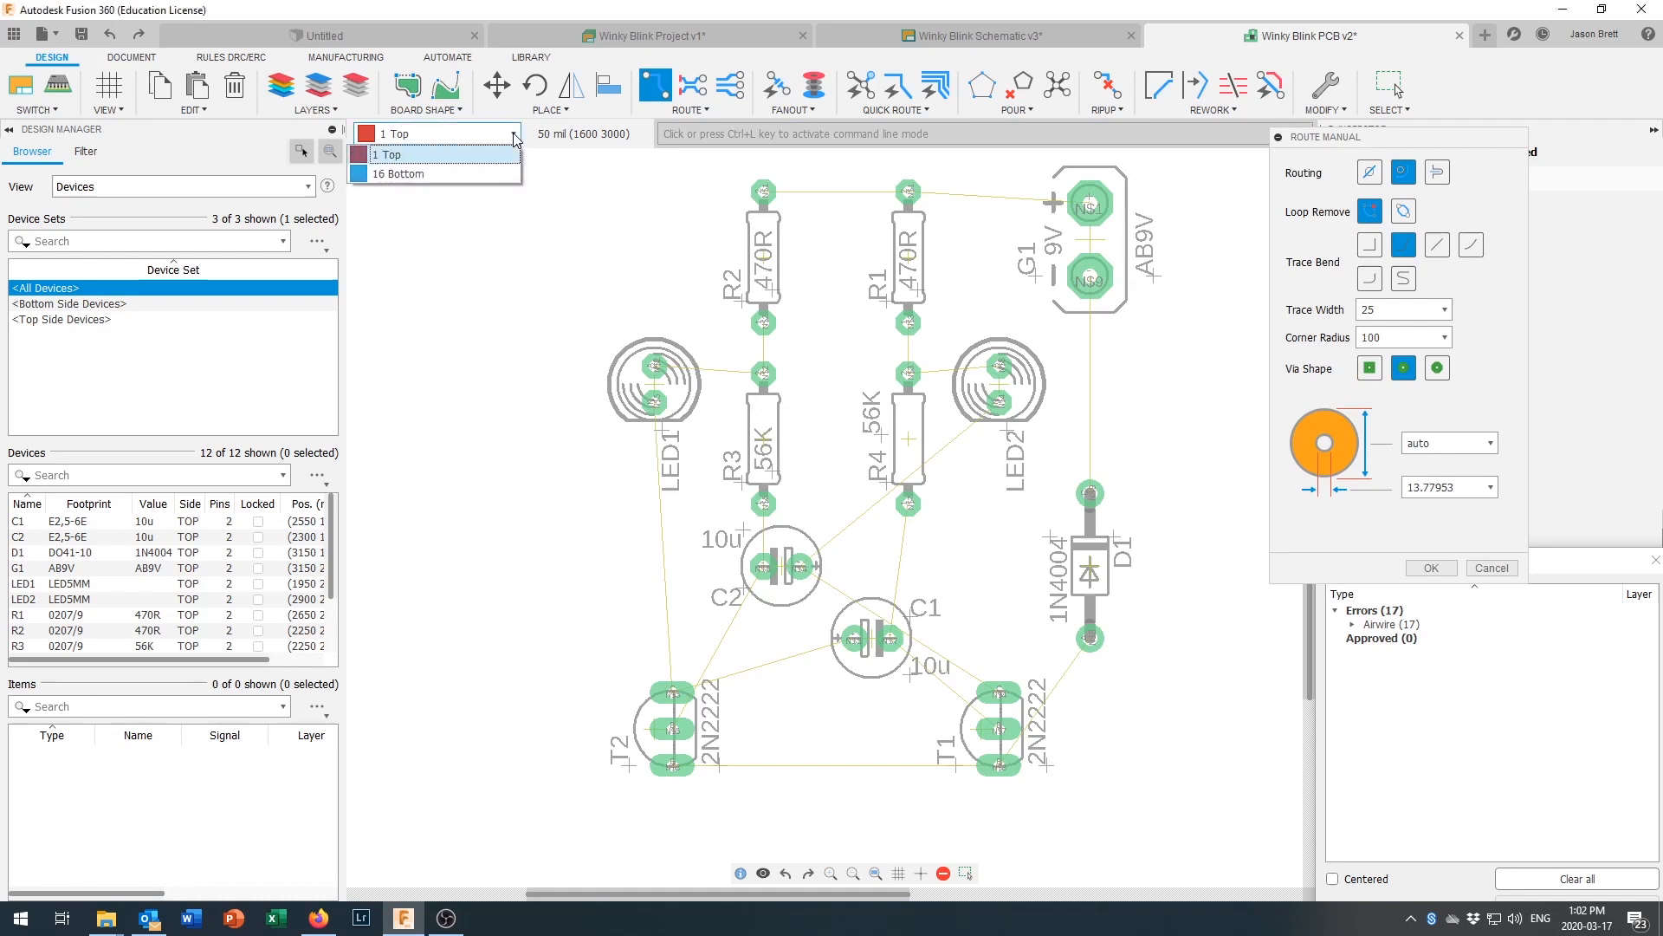
left_click(460, 174)
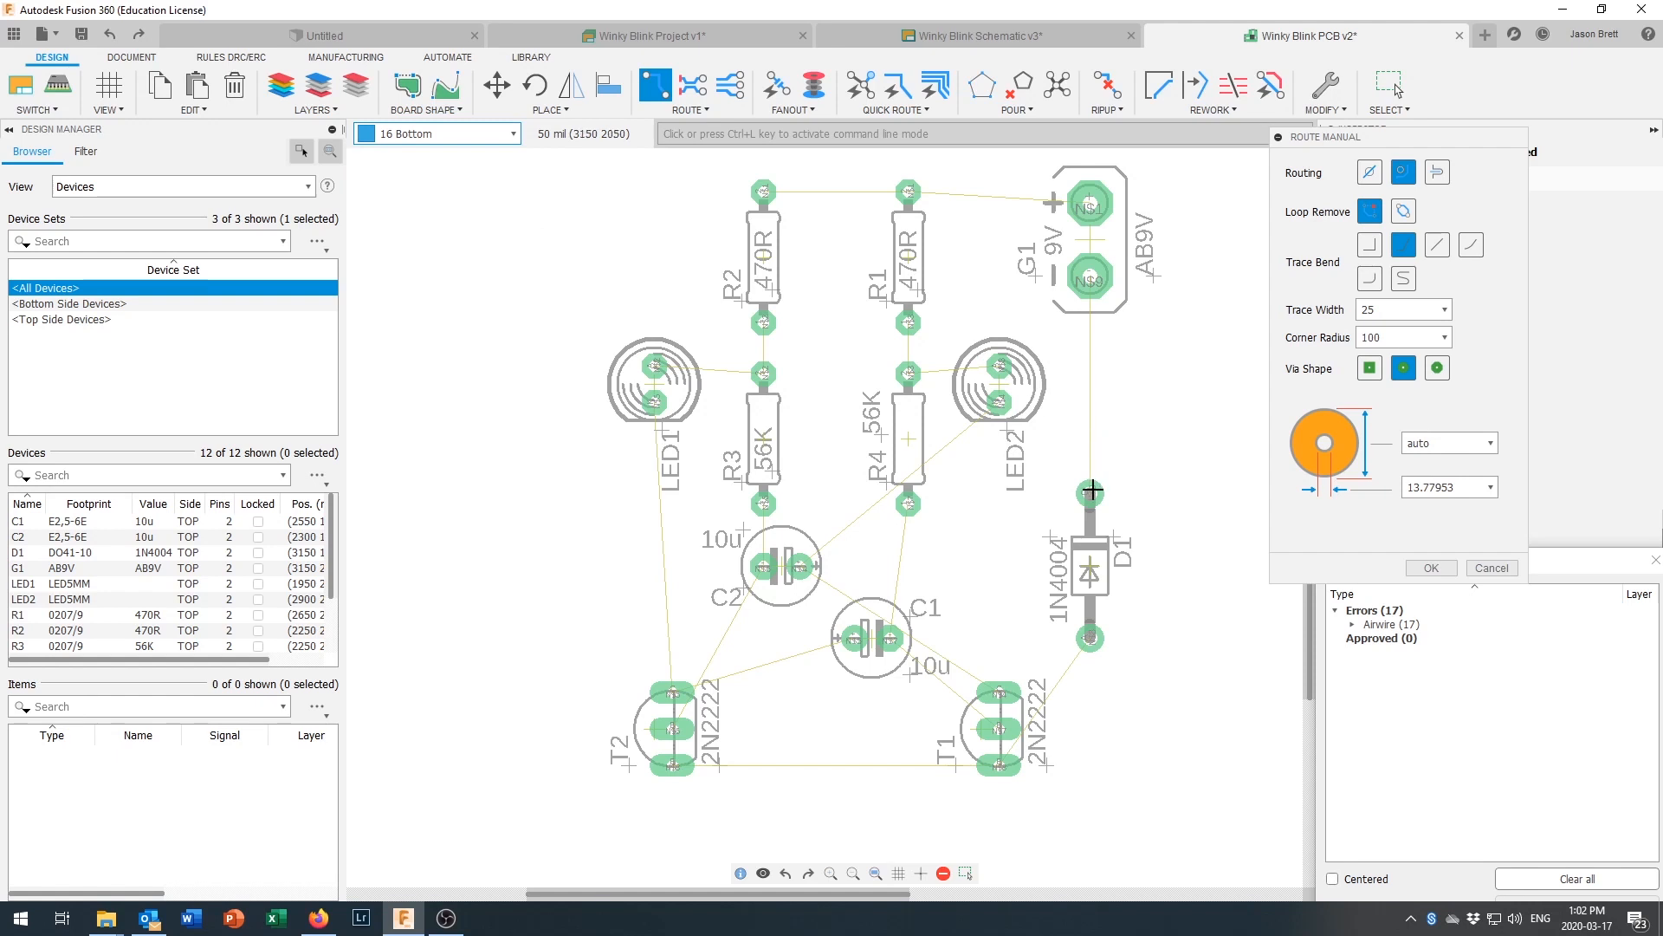
left_click(1089, 492)
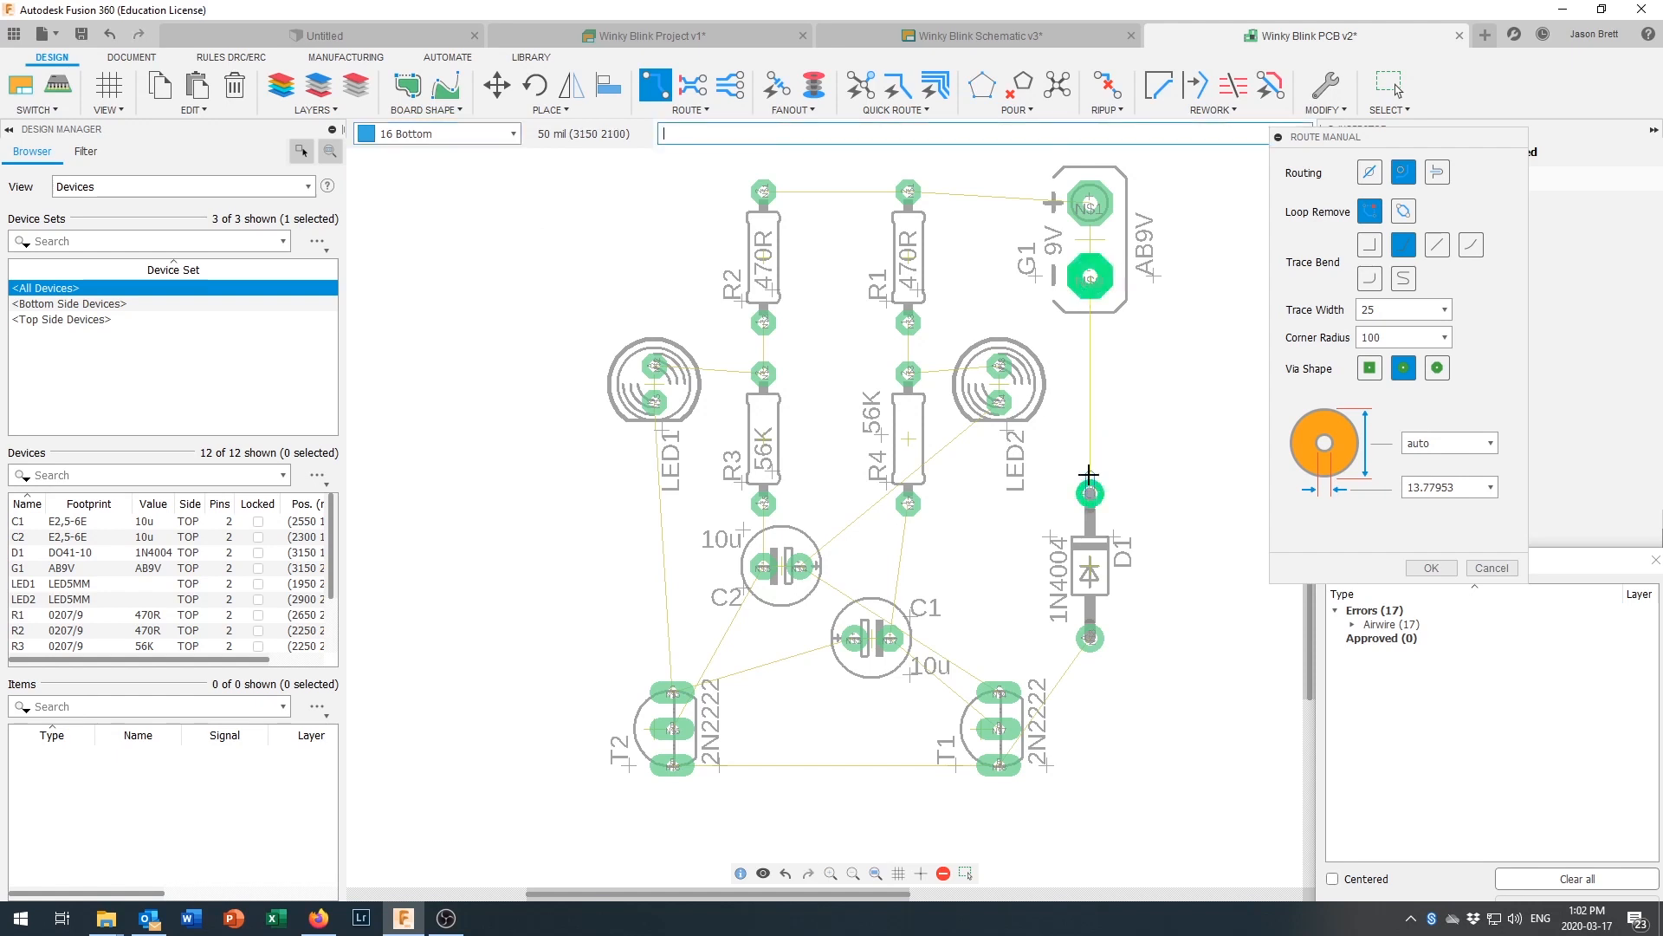
left_click(1090, 276)
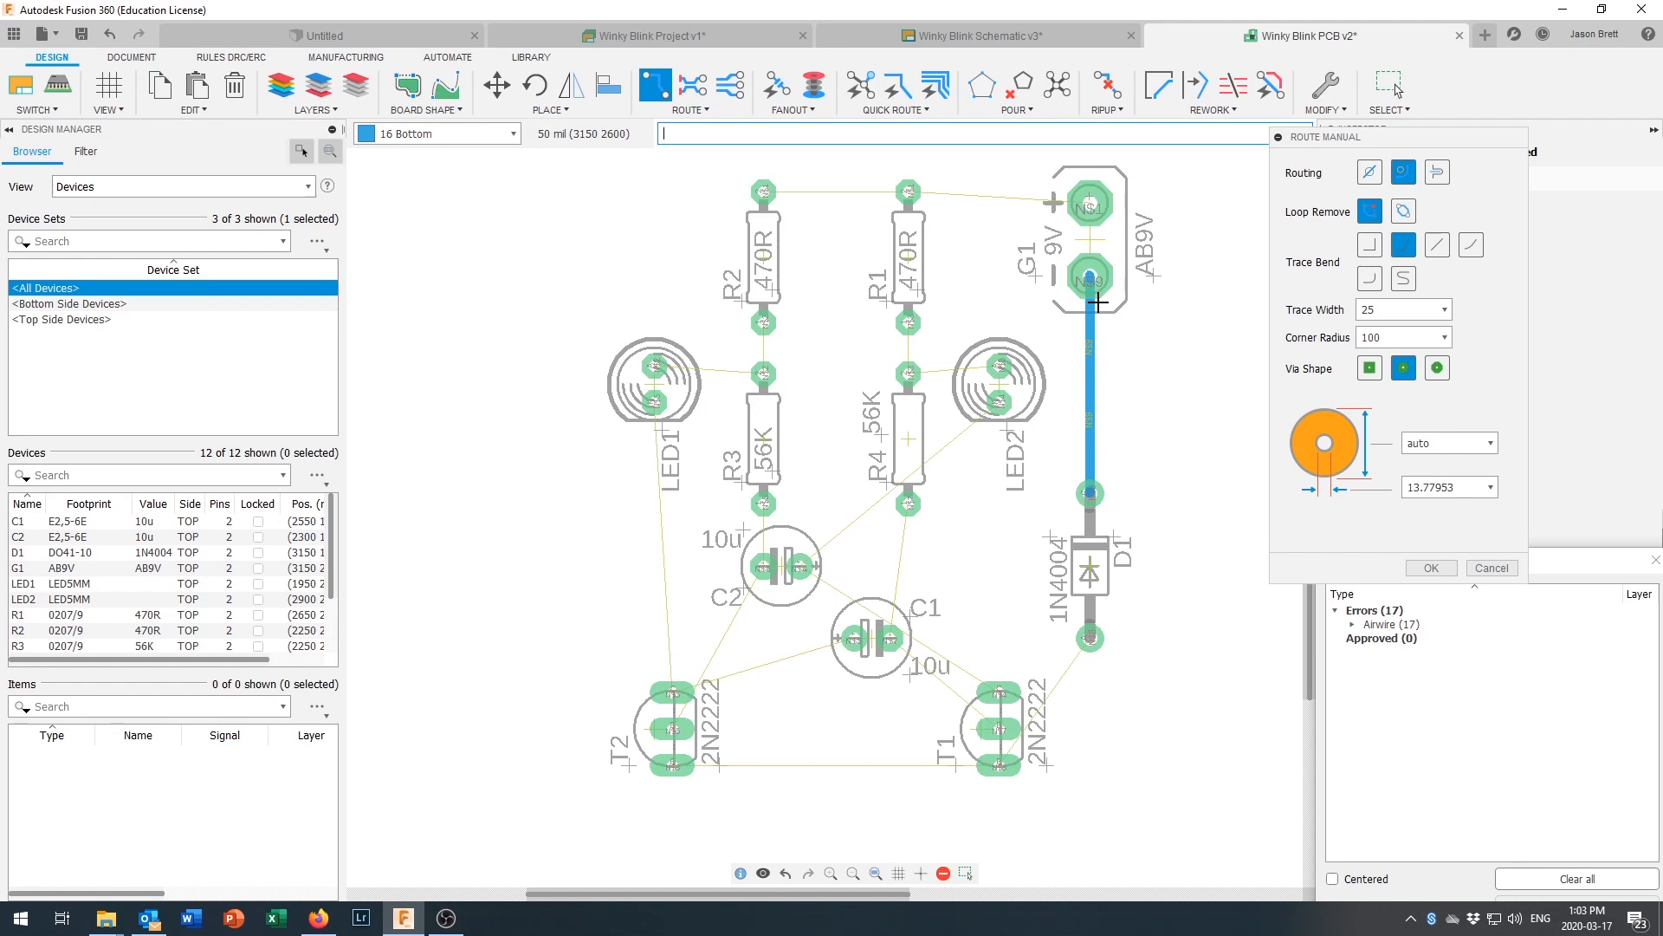
Step: Route G1's positive pad to the upper pad of R1 and continue to the upper pad of R2
left_click(1056, 200)
left_click(908, 197)
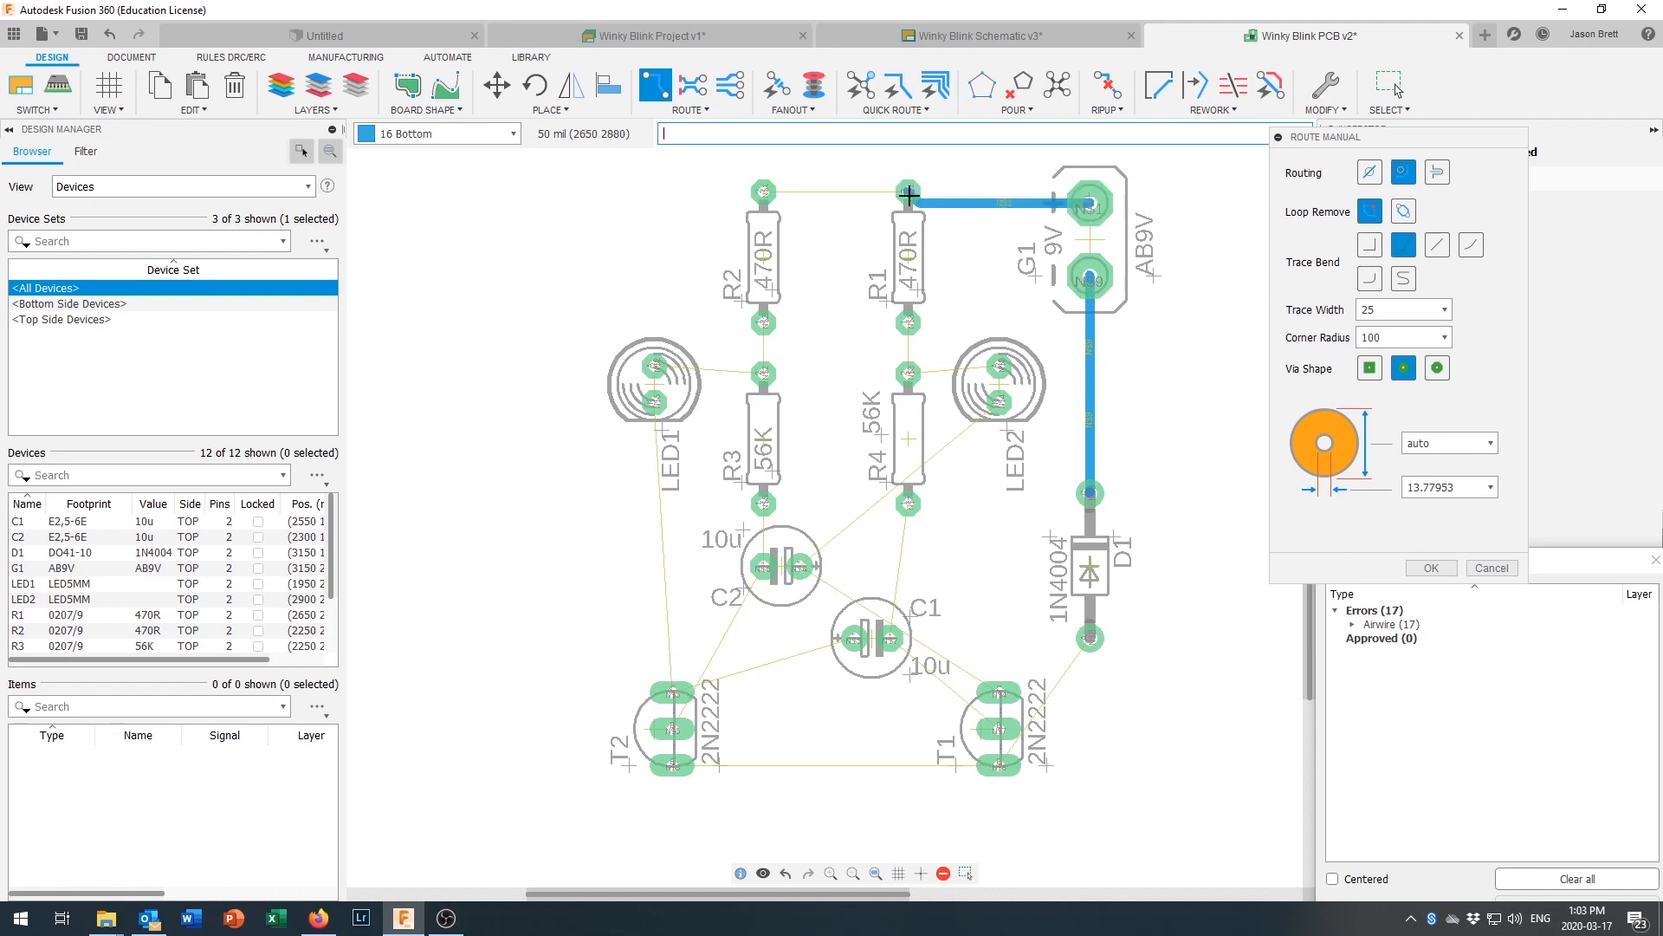
left_click(908, 193)
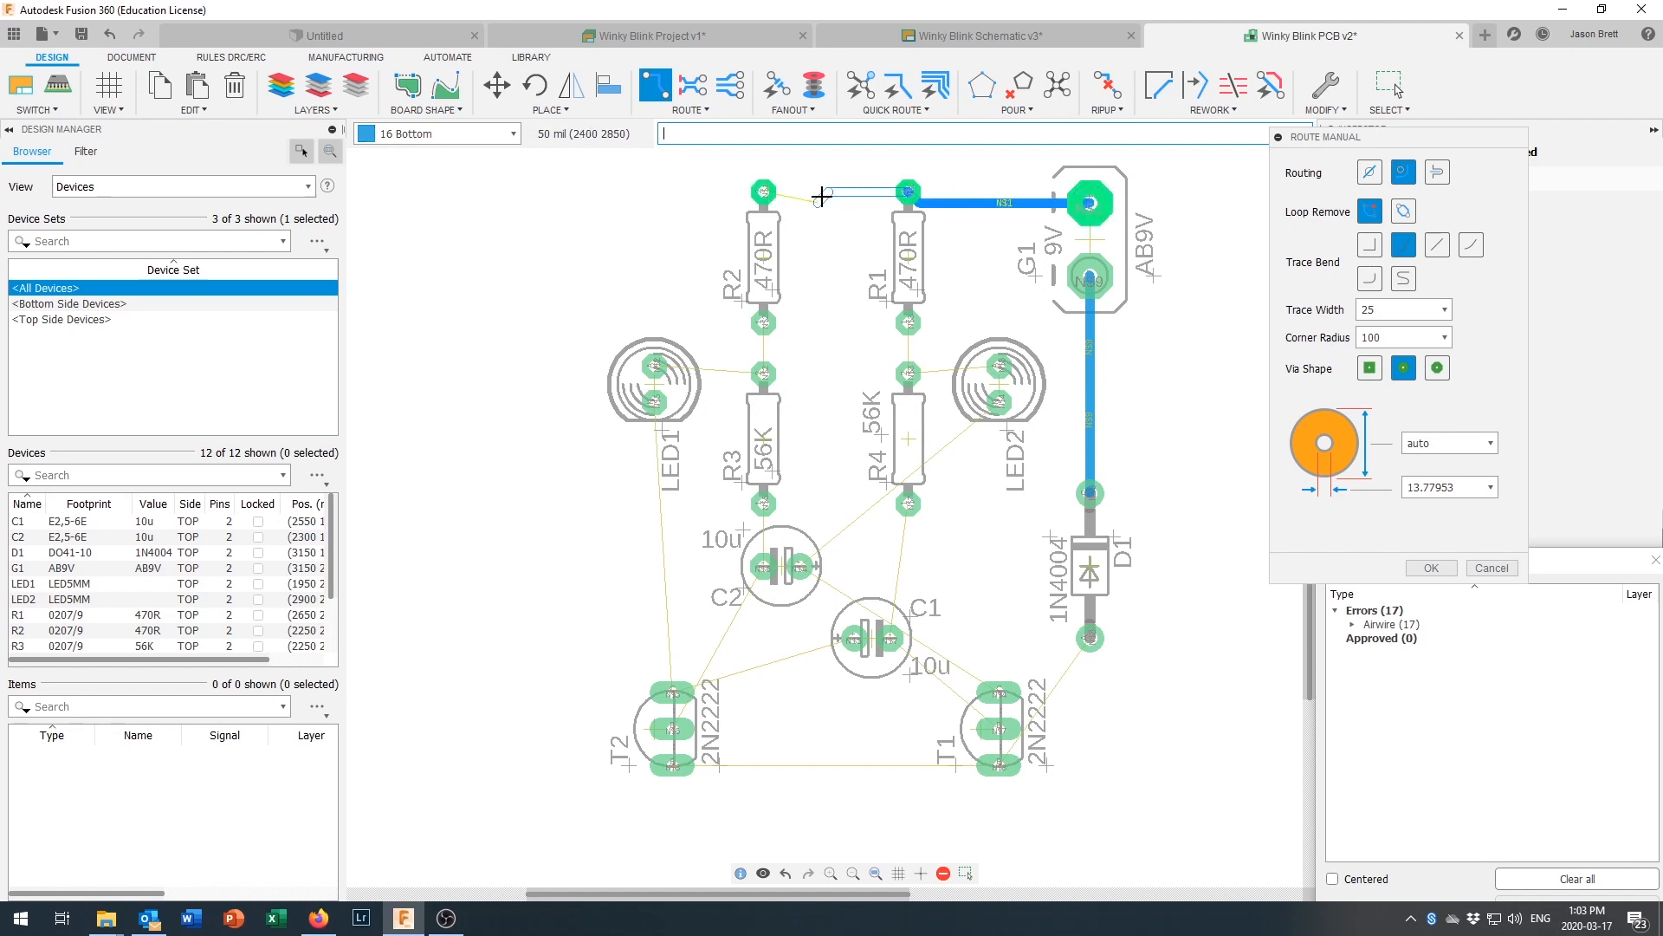
left_click(763, 192)
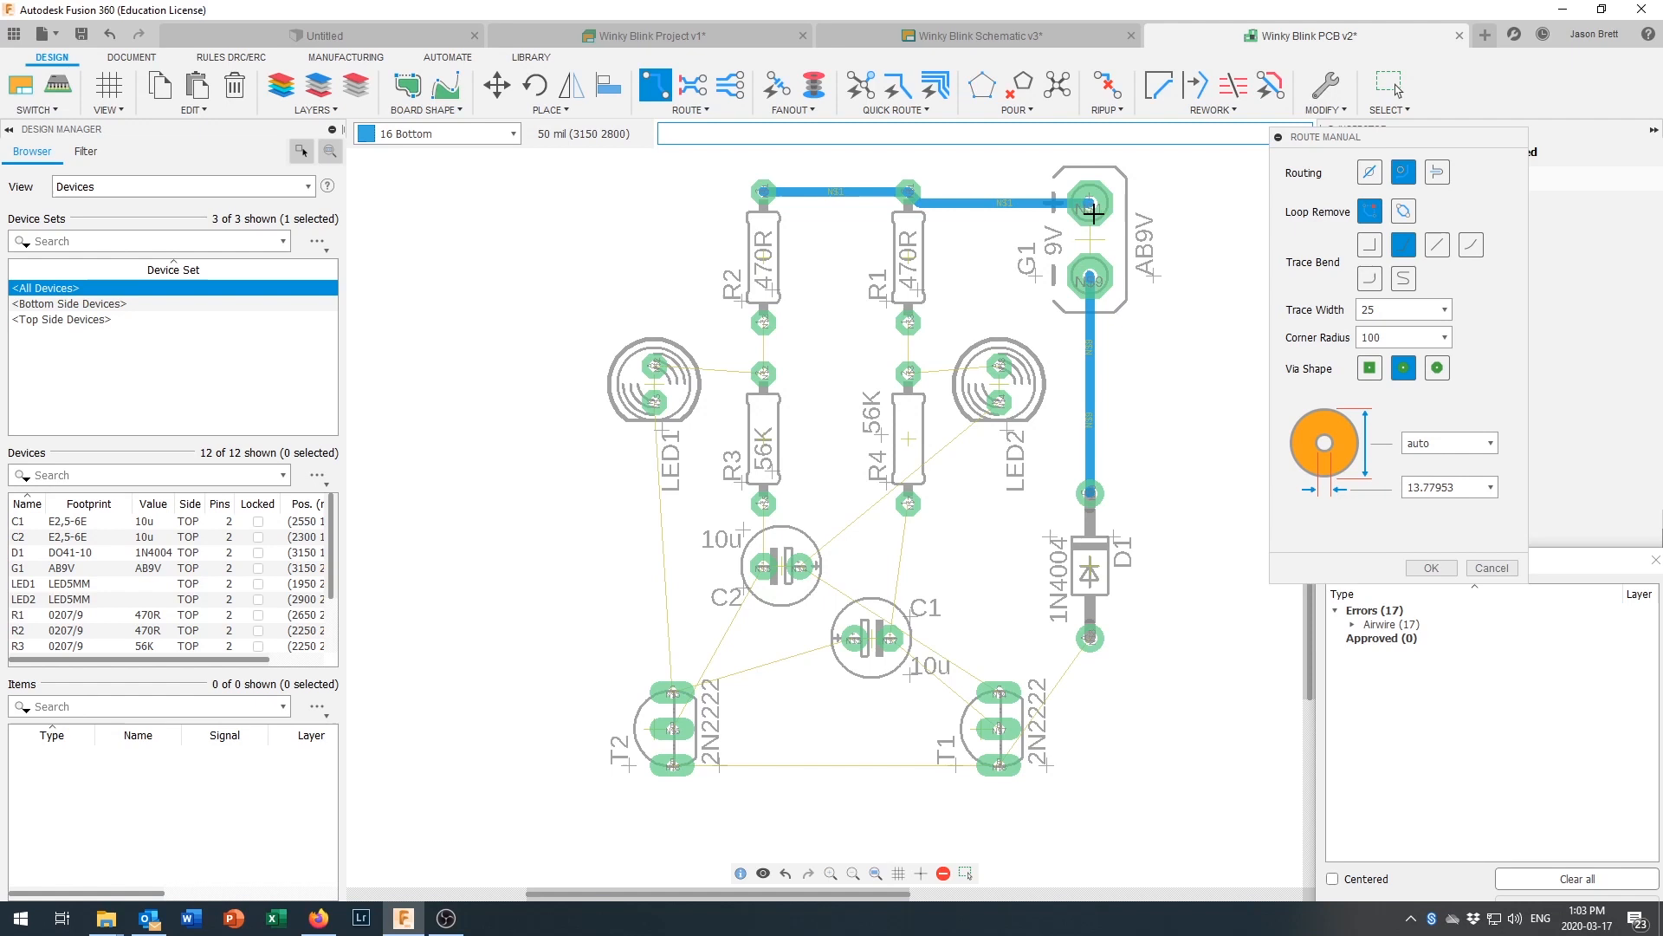
Step: Route R2's lower pad to R3's upper pad, and connect R3's upper pad to LED1's upper pad
left_click(762, 323)
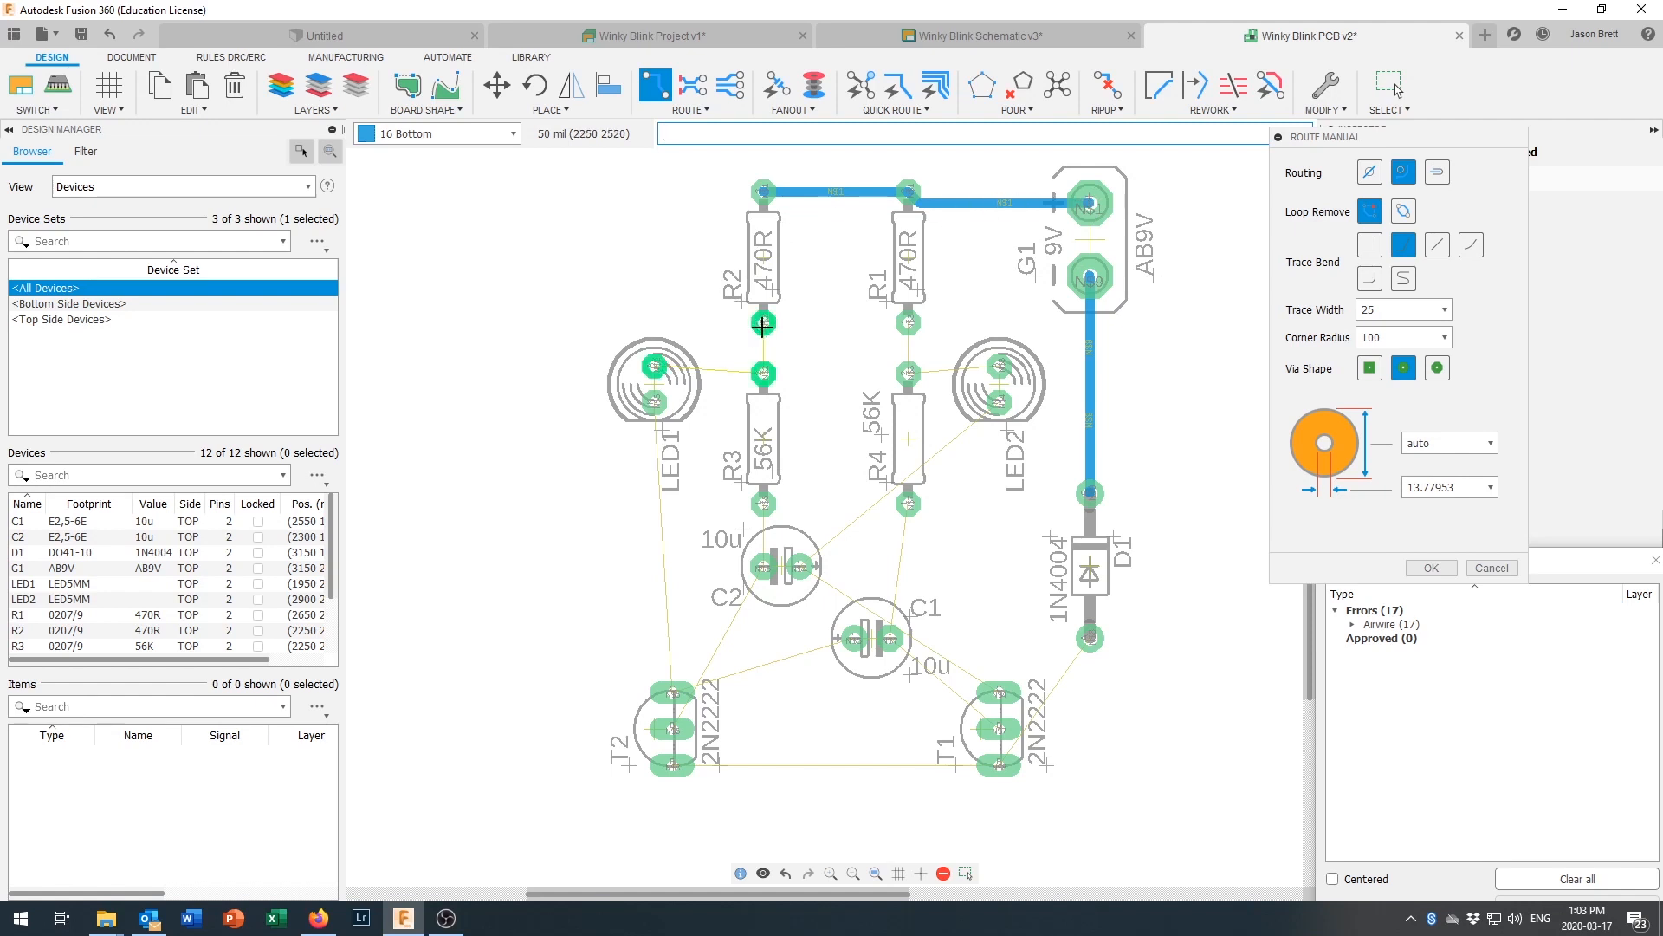
left_click(763, 375)
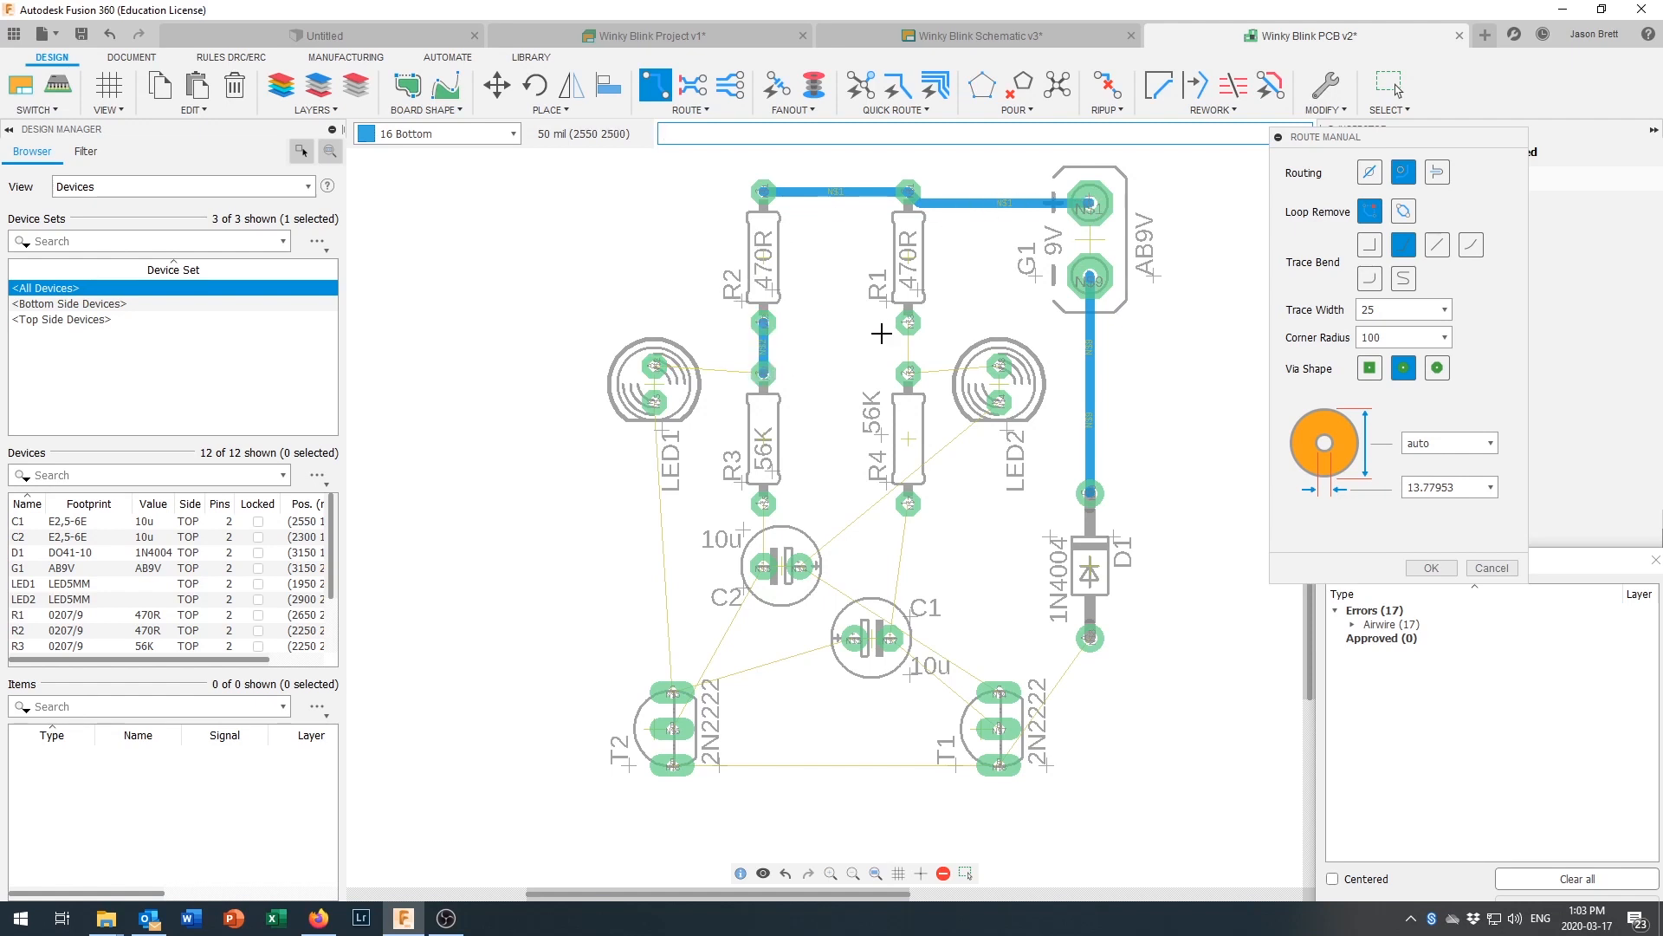
left_click(763, 373)
left_click(663, 364)
Step: Route R1's lower pad through R4's upper pad to LED2's upper pad, and LED1's lower pad to T2's upper pad
left_click(907, 323)
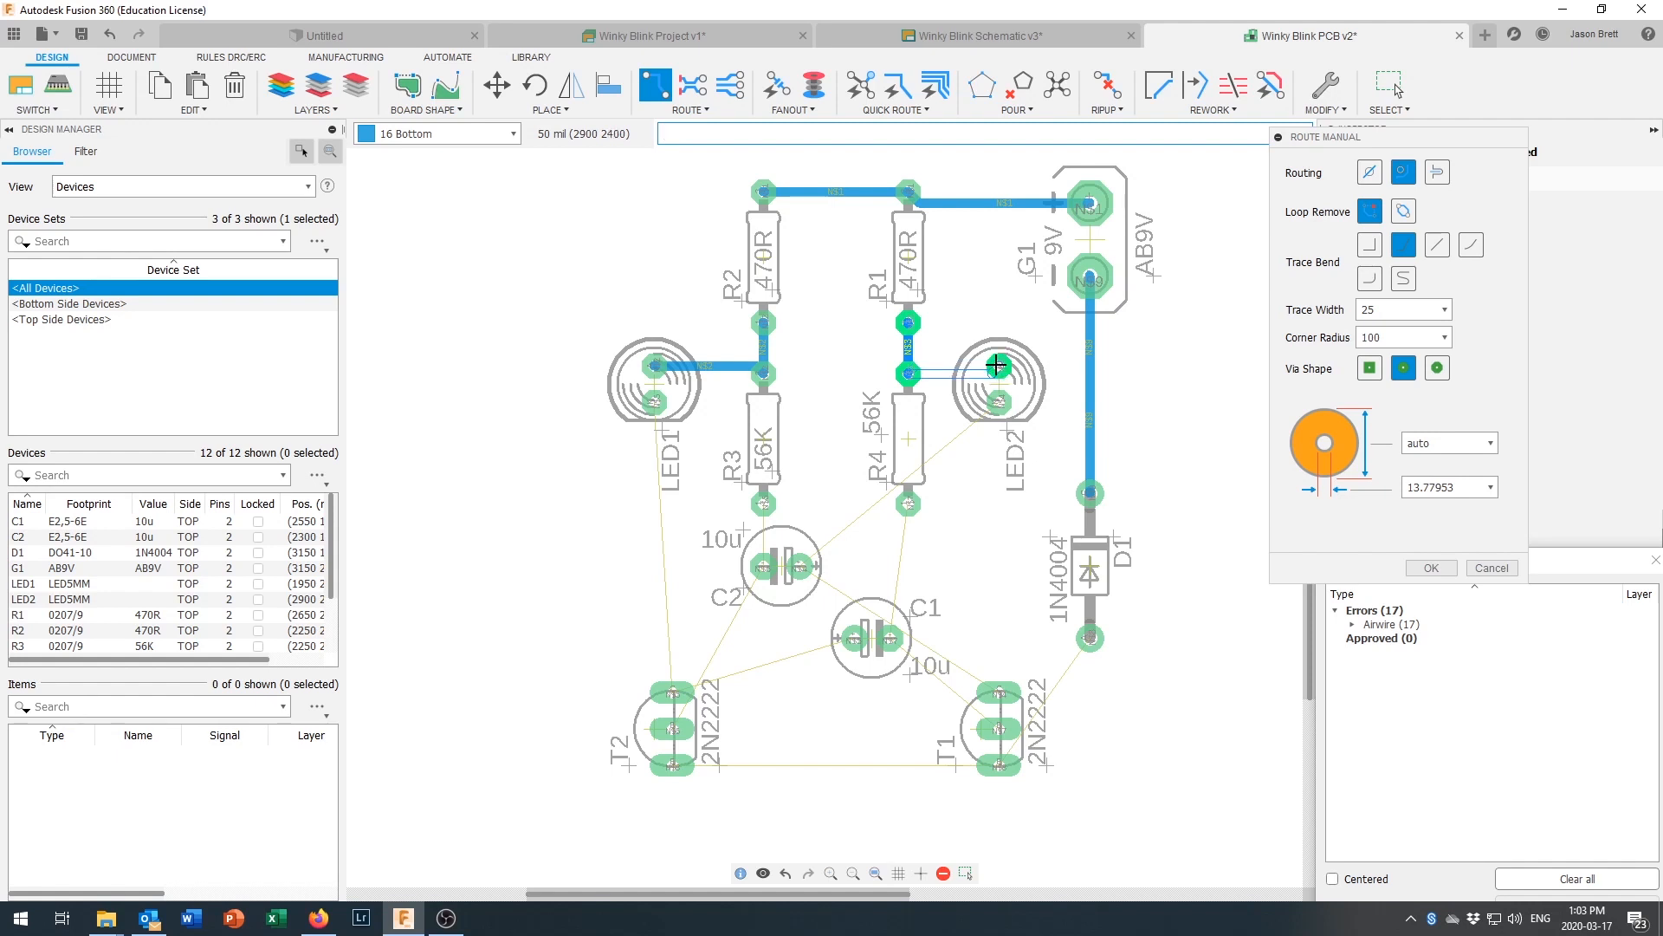
left_click(997, 366)
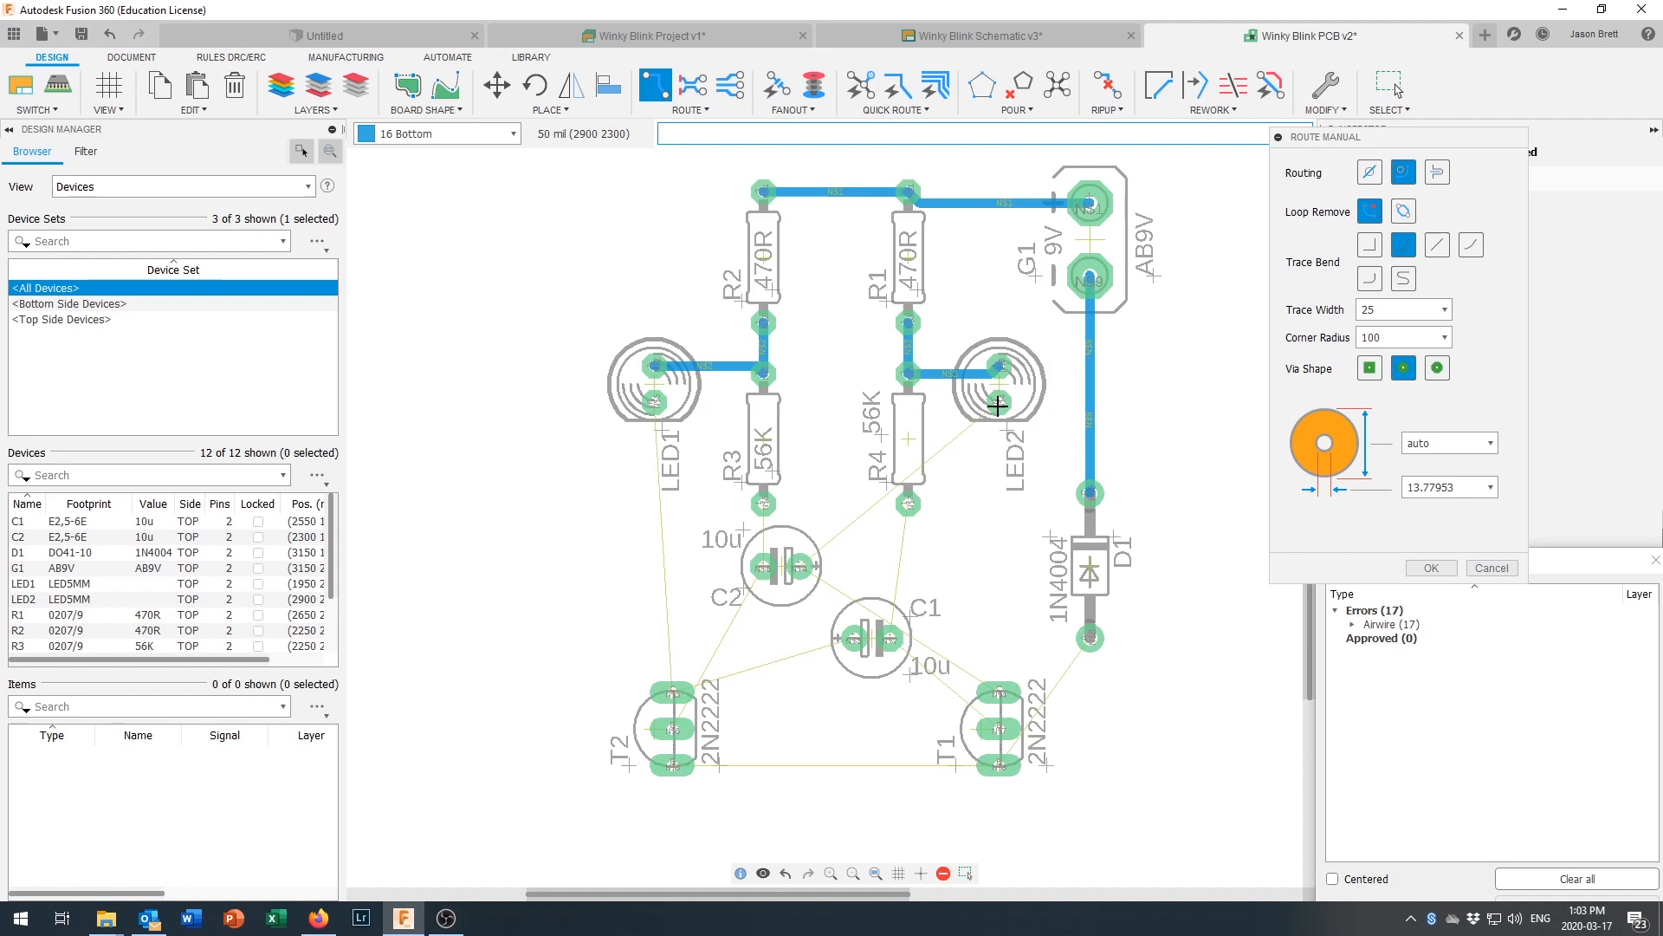
left_click(653, 405)
left_click(667, 690)
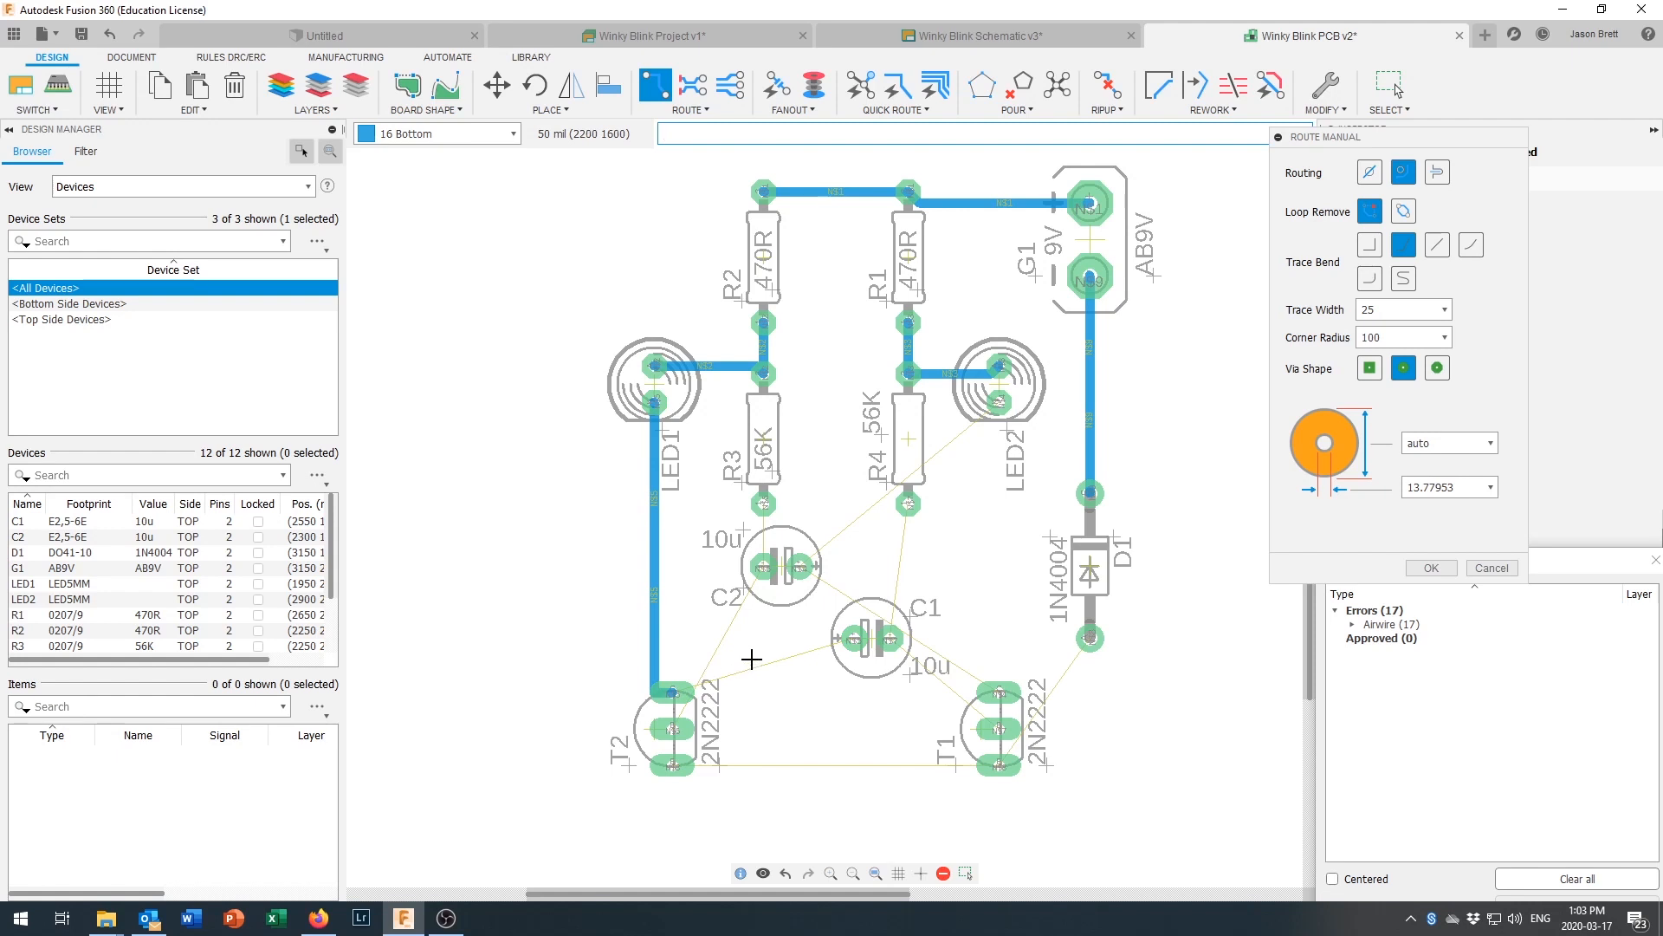
Step: Route R3's lower pad to C2's left pad, and D1's lower pad through T1's lower pad to T2's lower pad
left_click(763, 503)
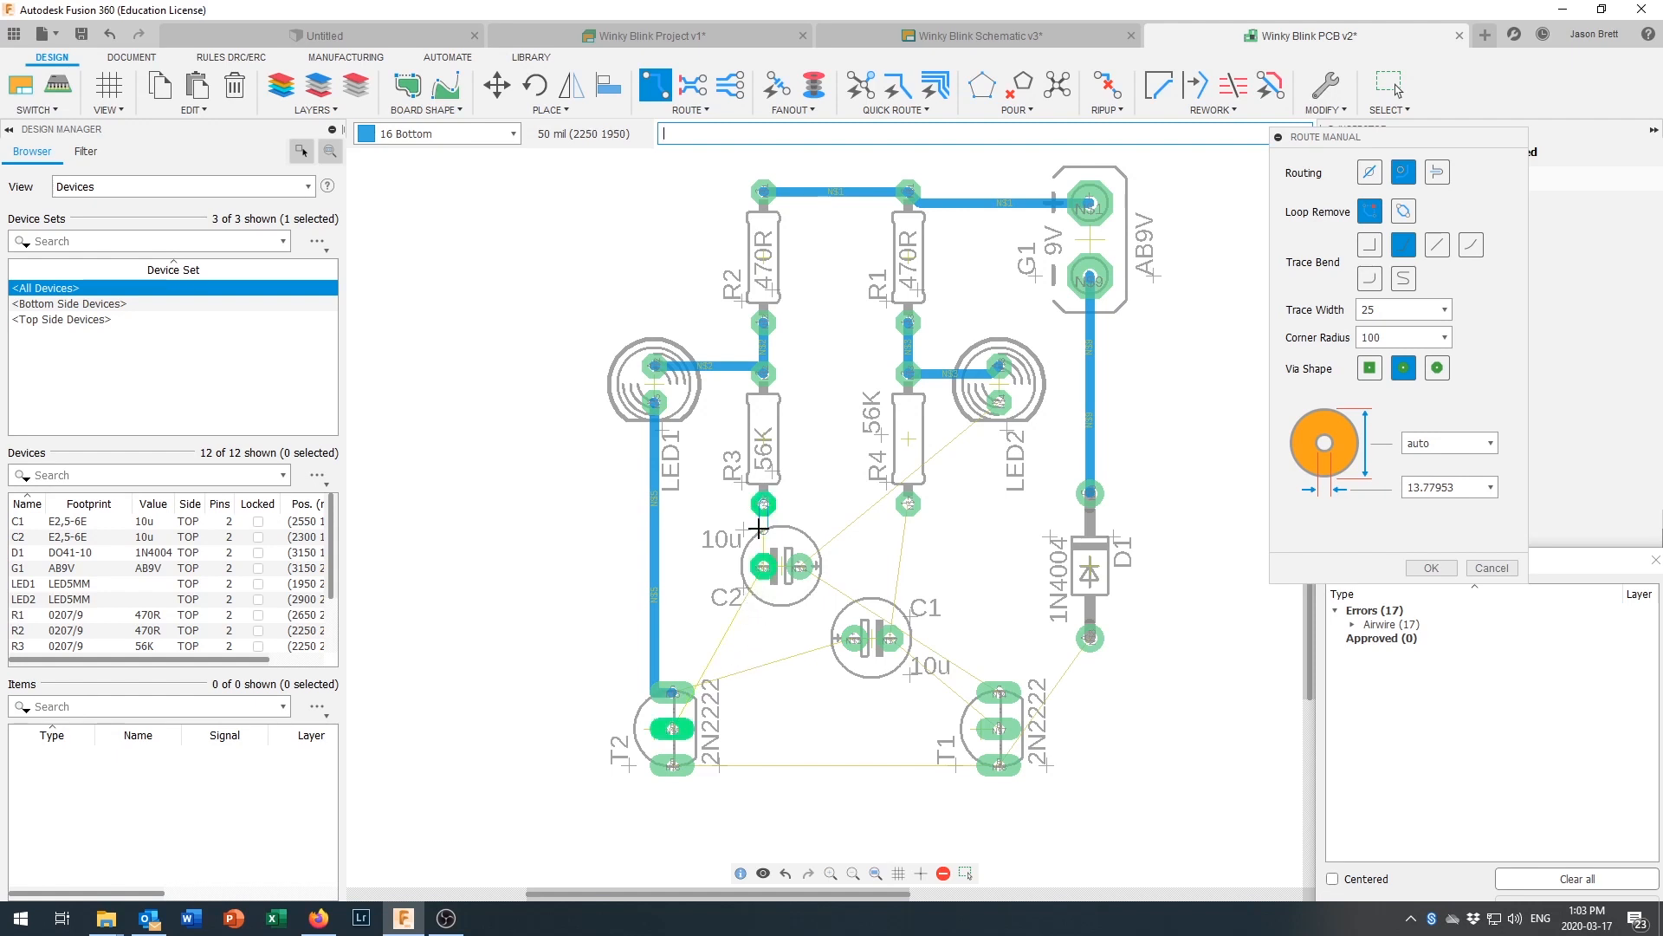
left_click(763, 569)
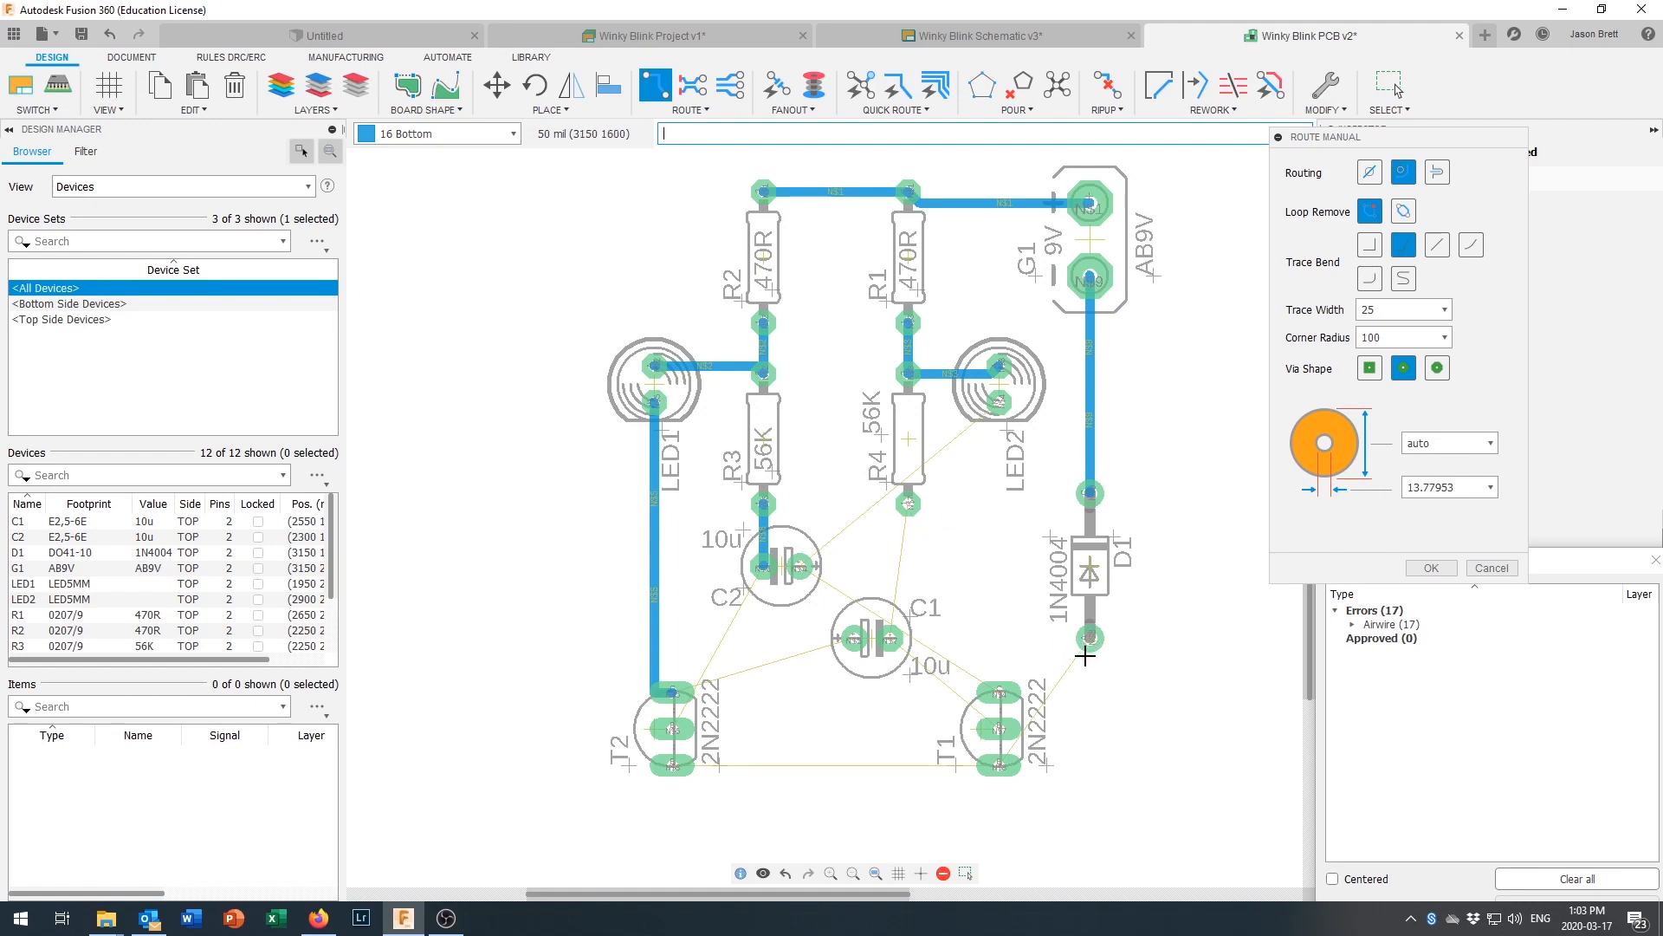
left_click(1090, 640)
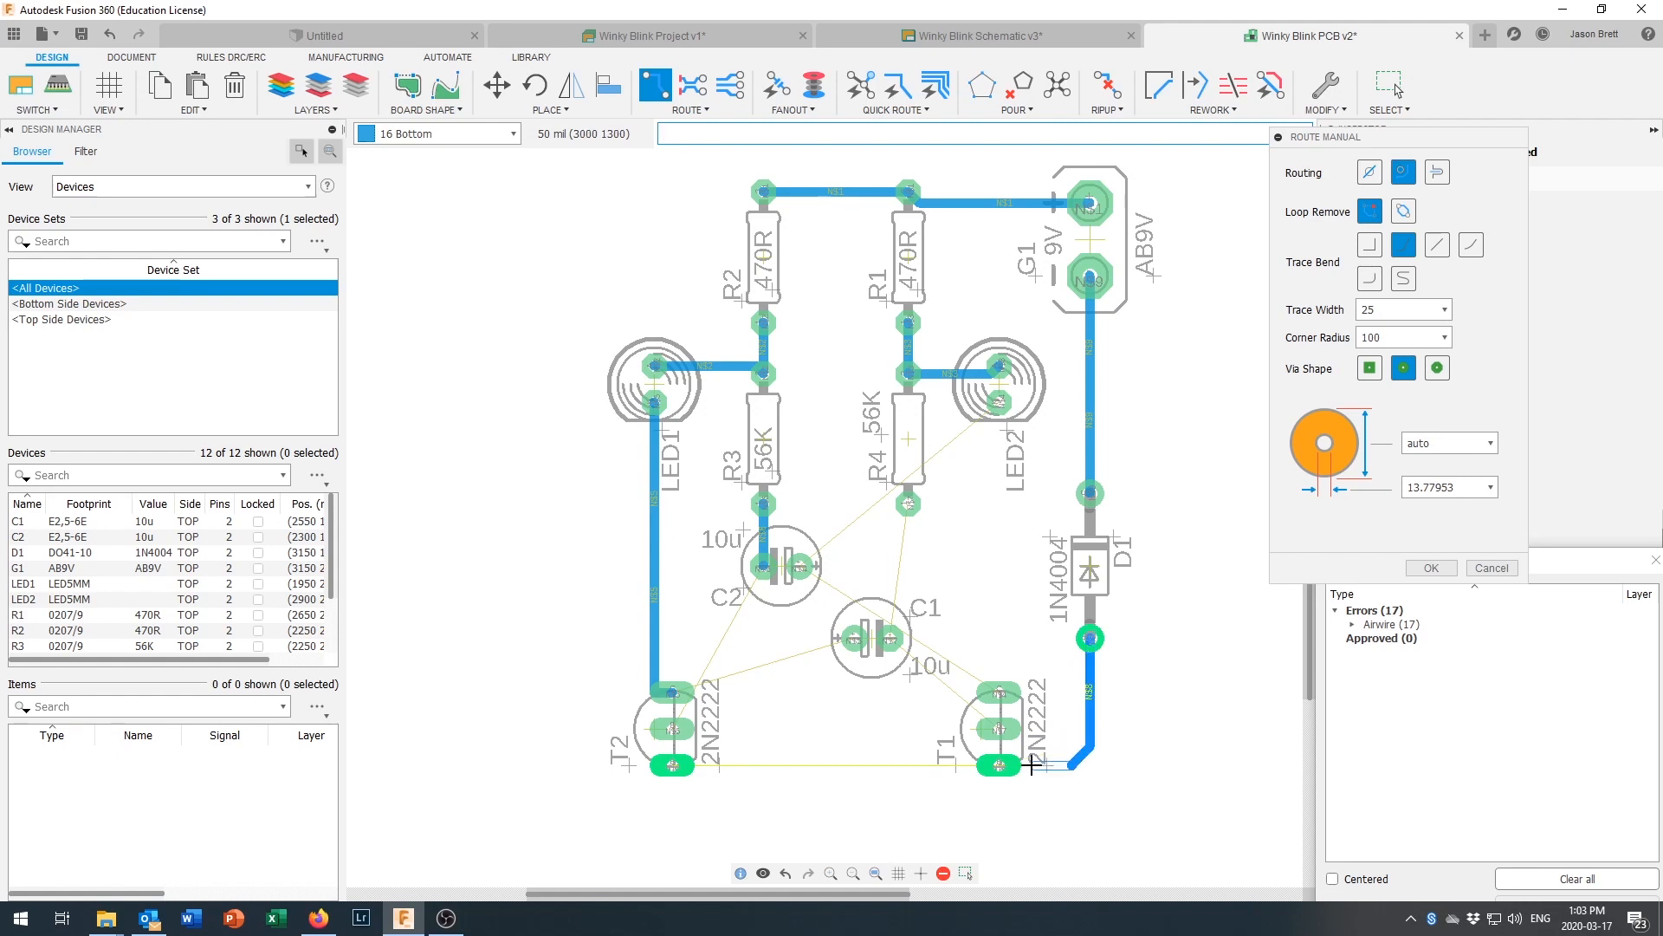
left_click(998, 766)
left_click(998, 765)
left_click(675, 766)
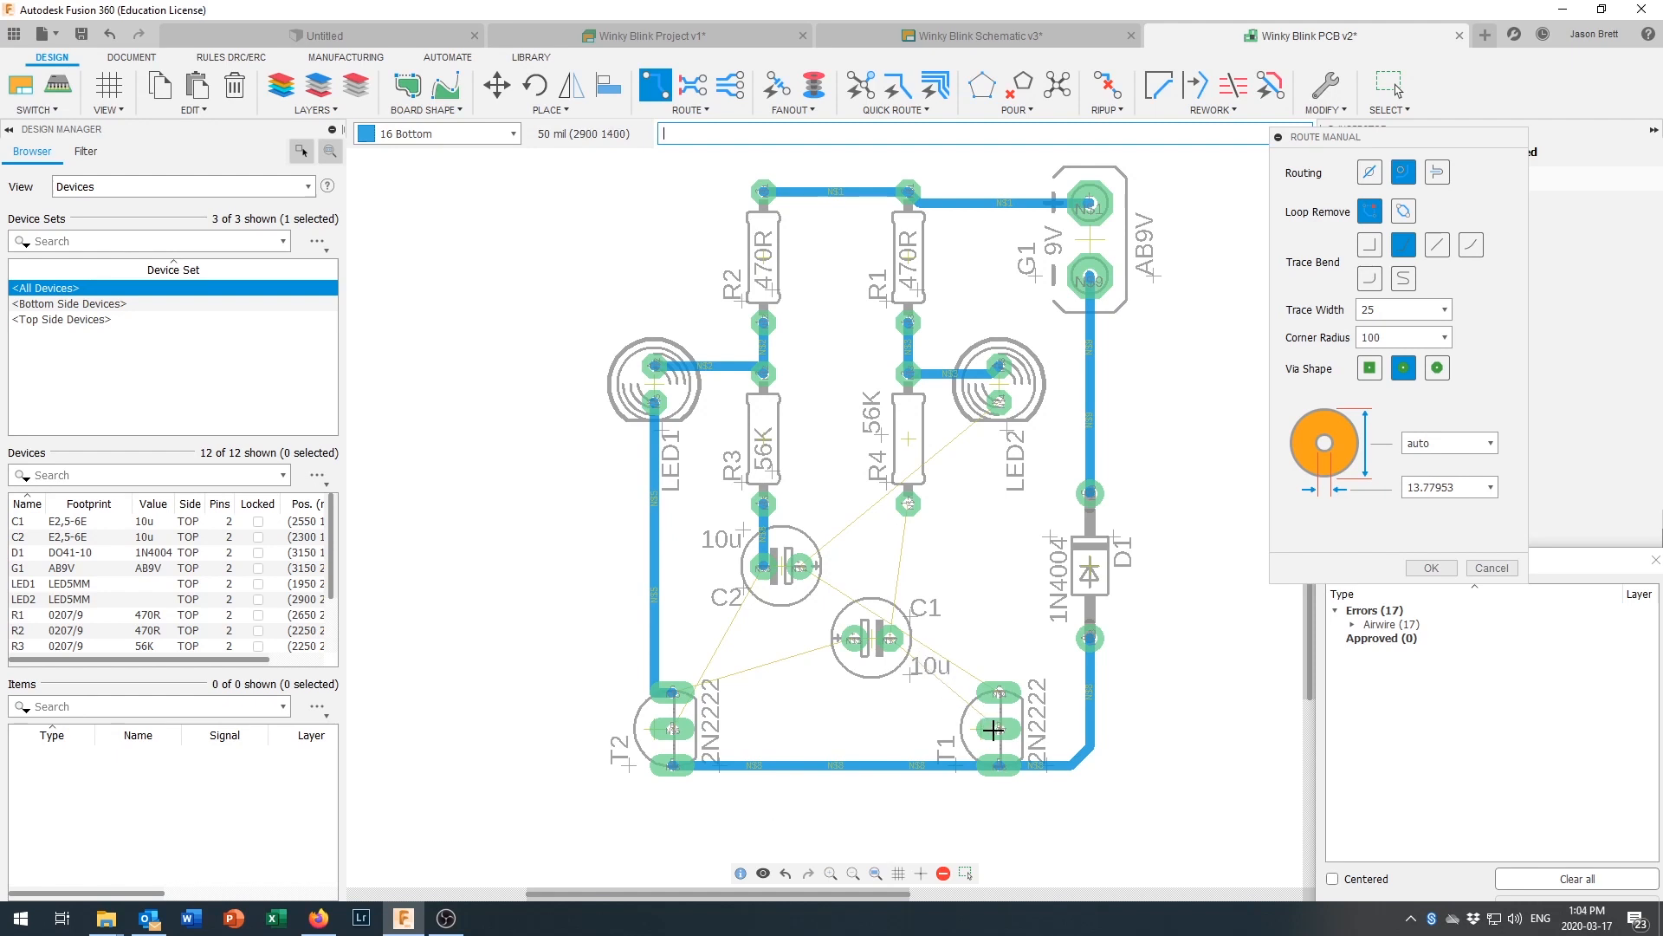
Step: Route T1's middle pad to C1's right pad, and LED2's lower pad between R4's pads to C2's right pad
left_click(994, 729)
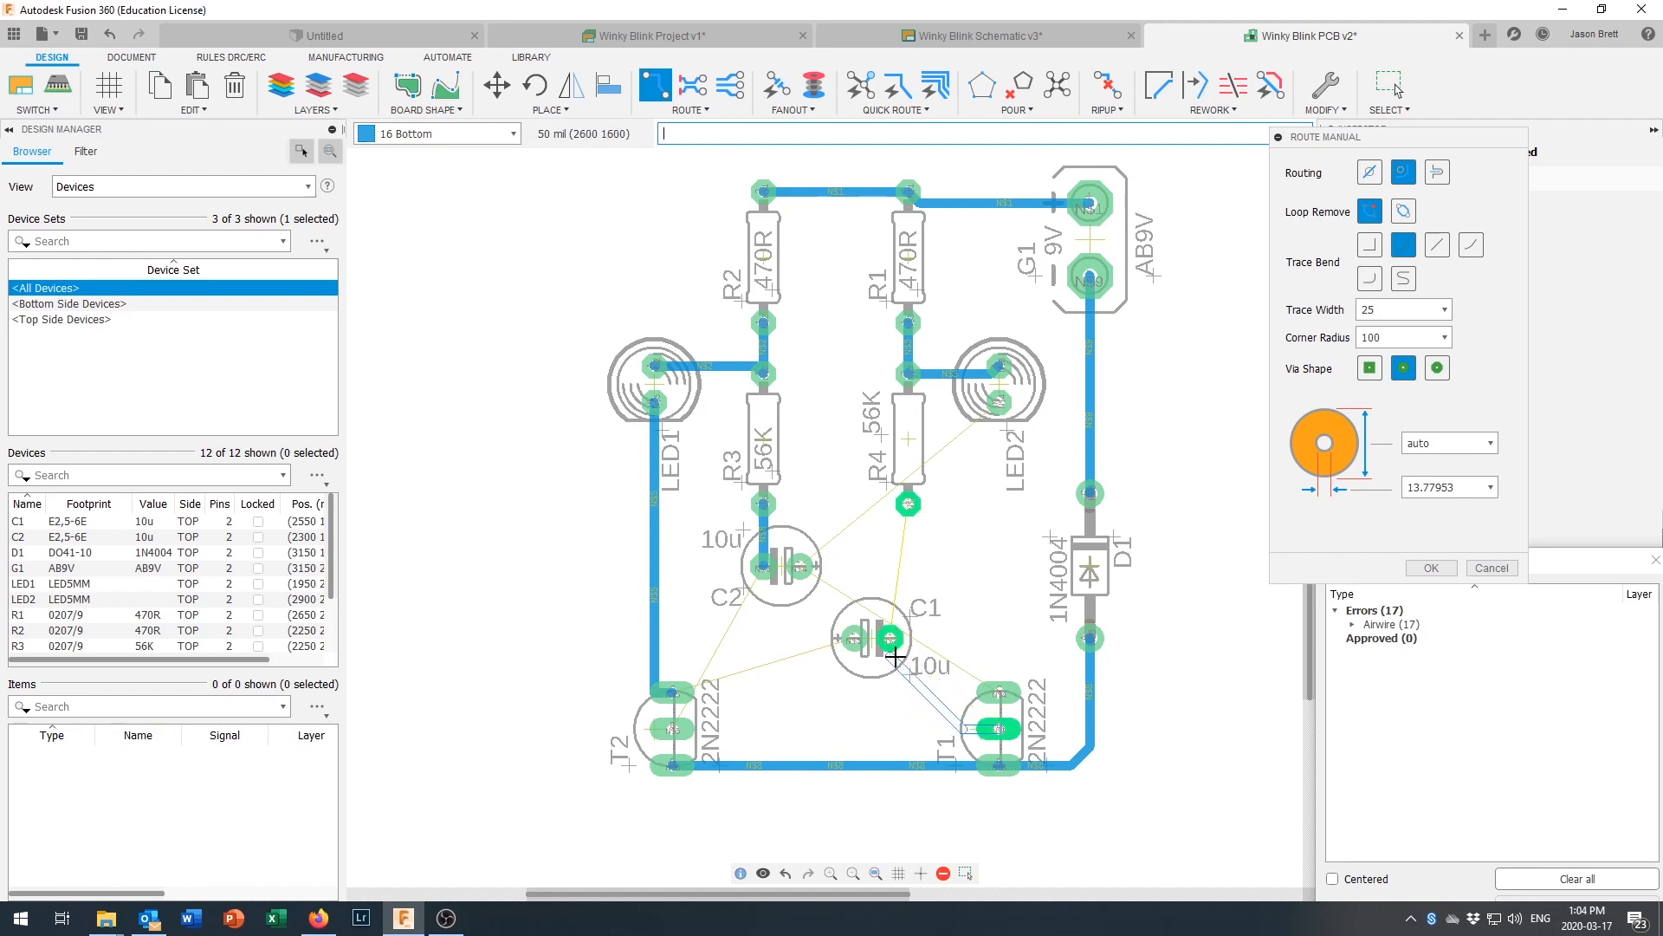
left_click(895, 640)
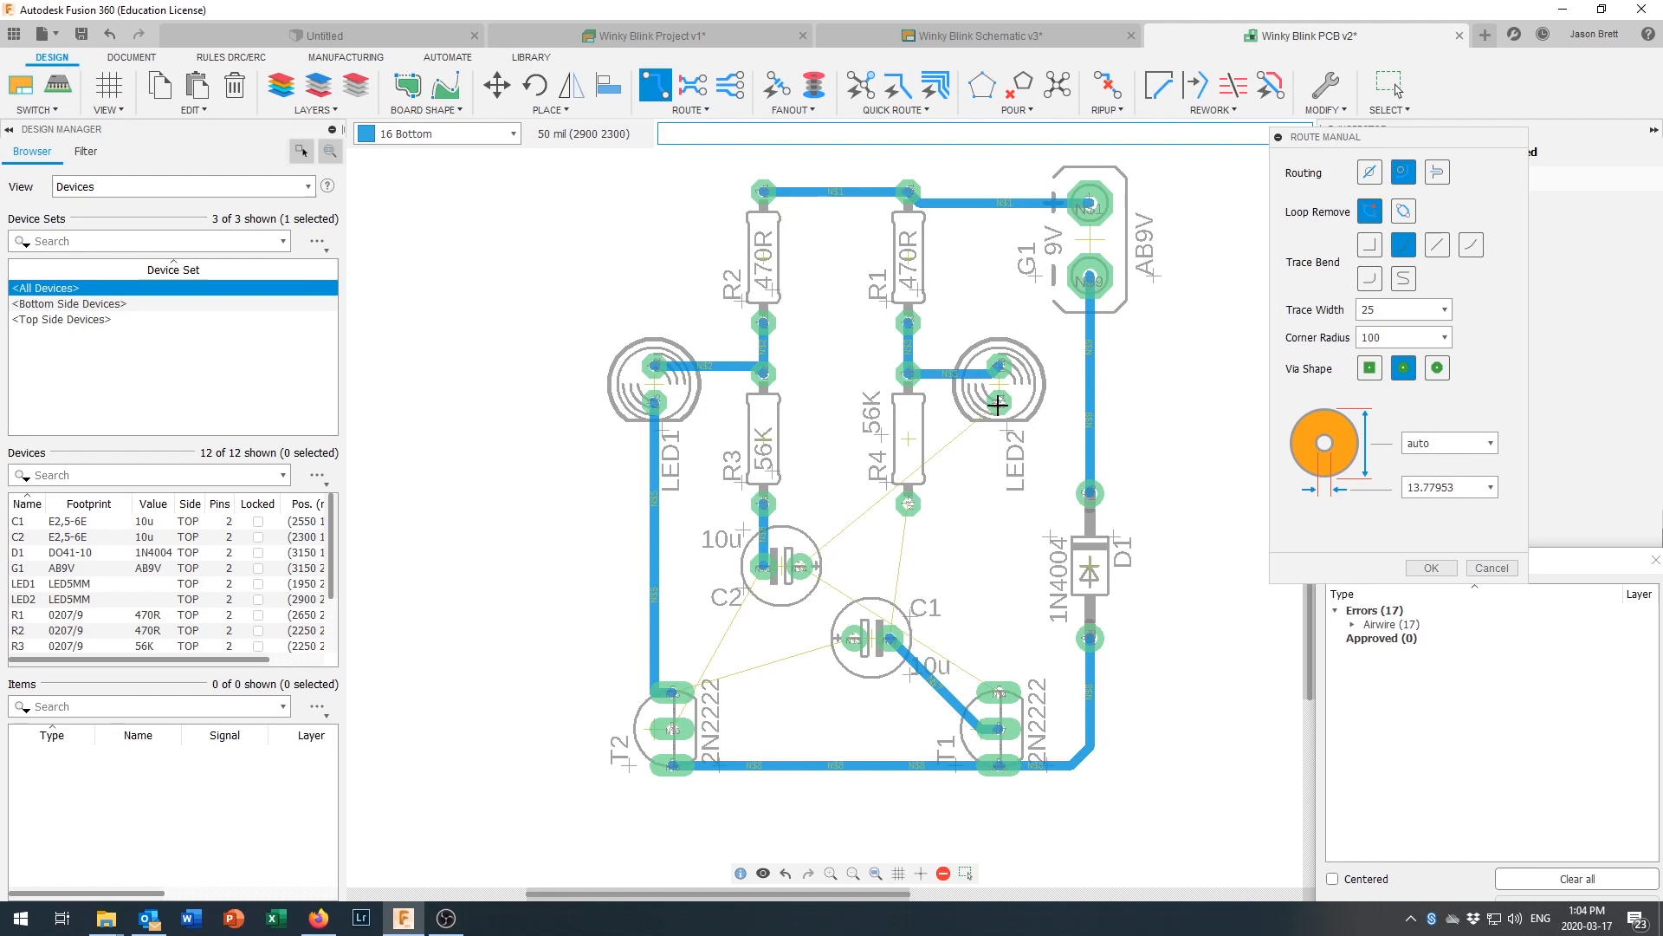
left_click(998, 403)
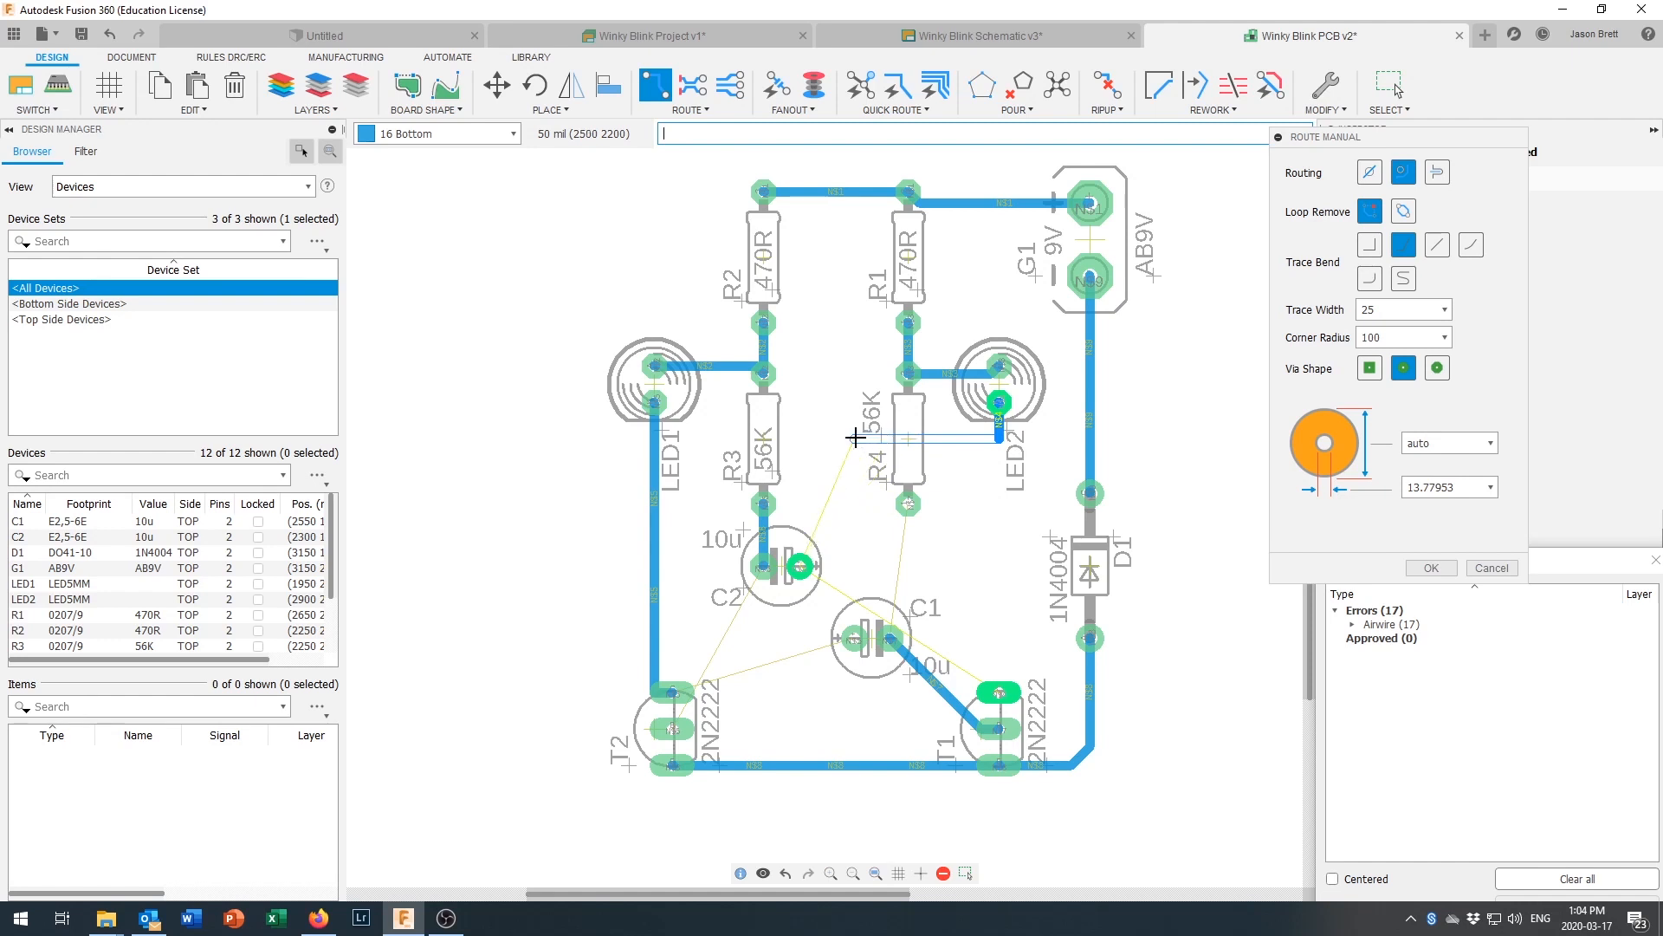
left_click(833, 437)
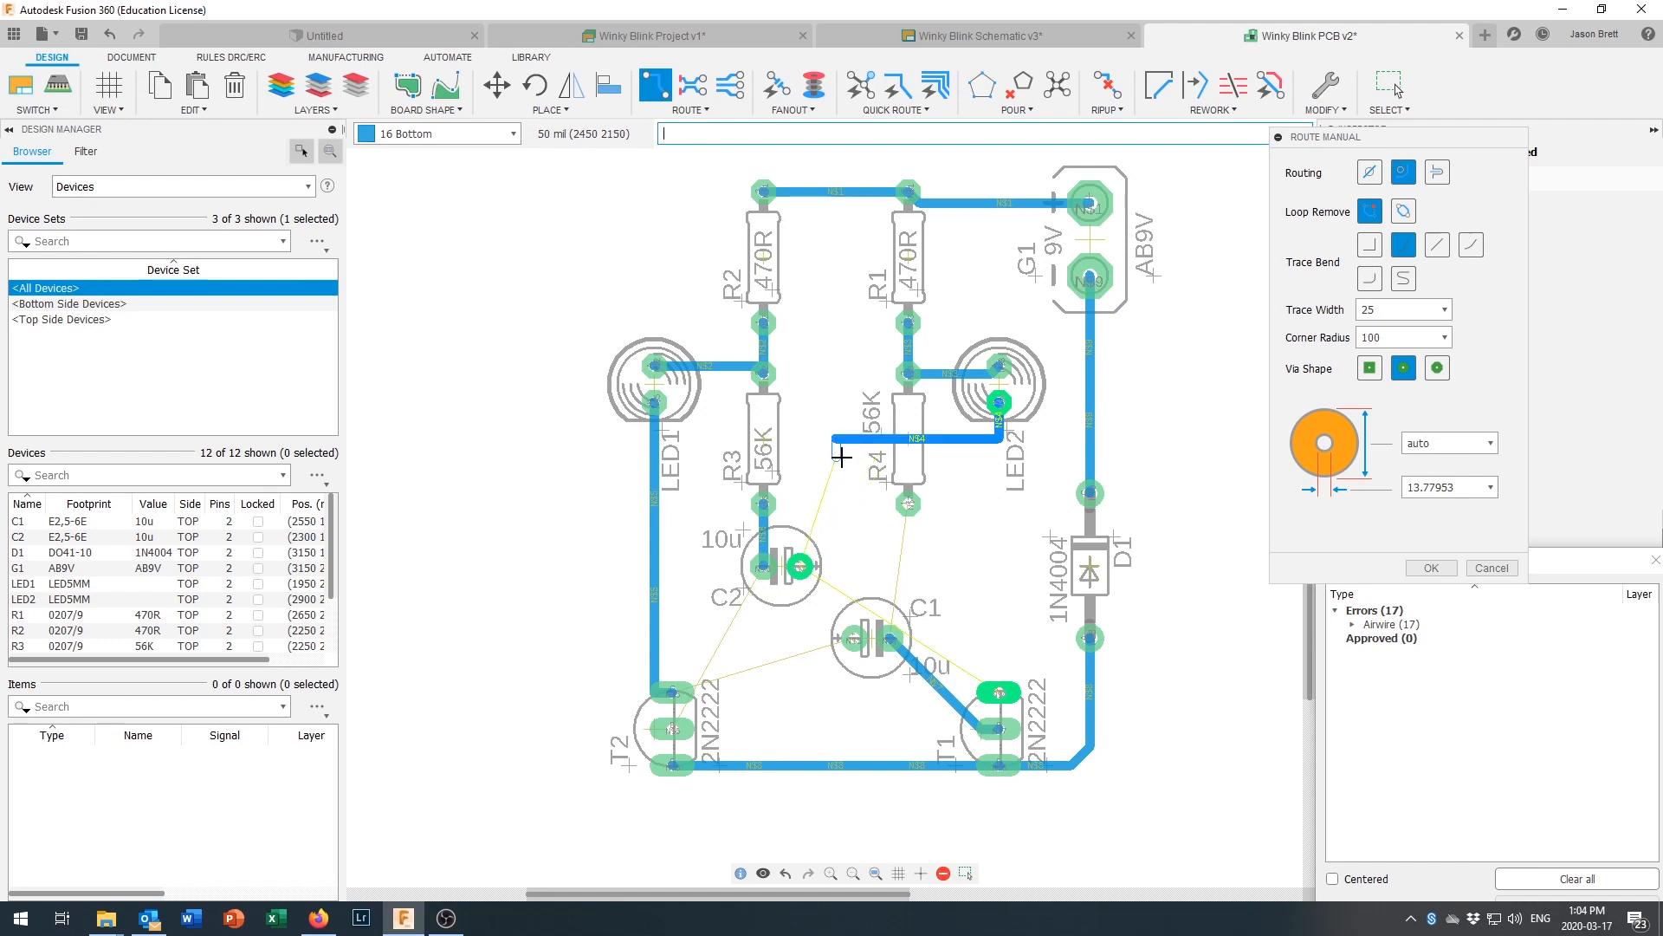
left_click(835, 567)
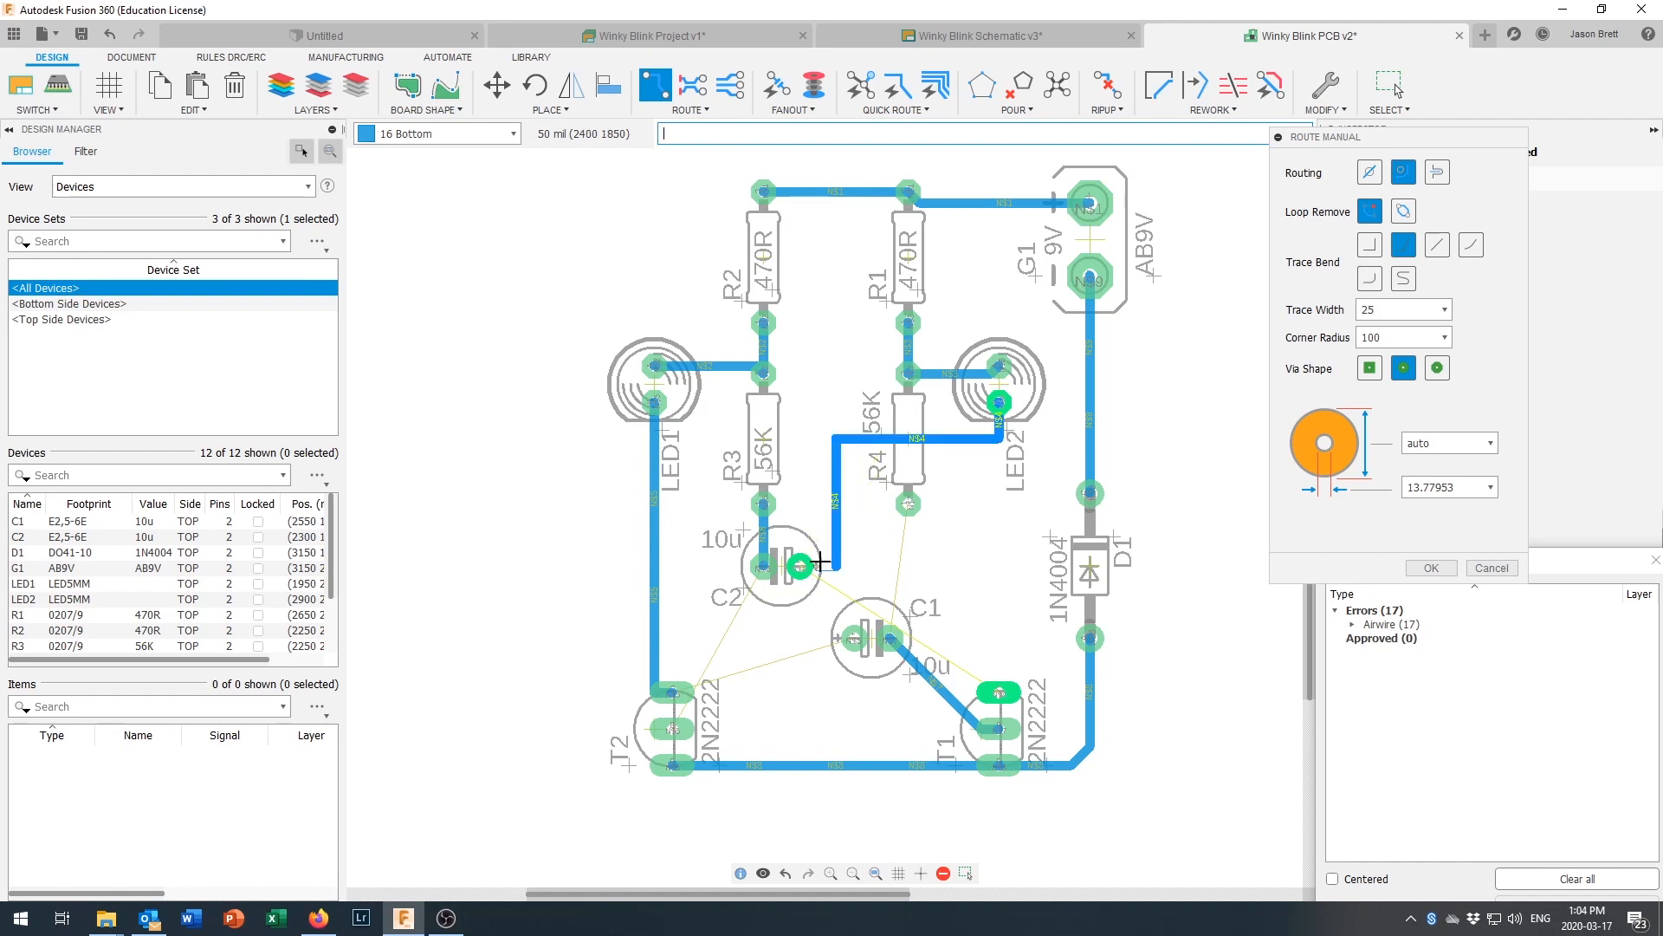
left_click(802, 565)
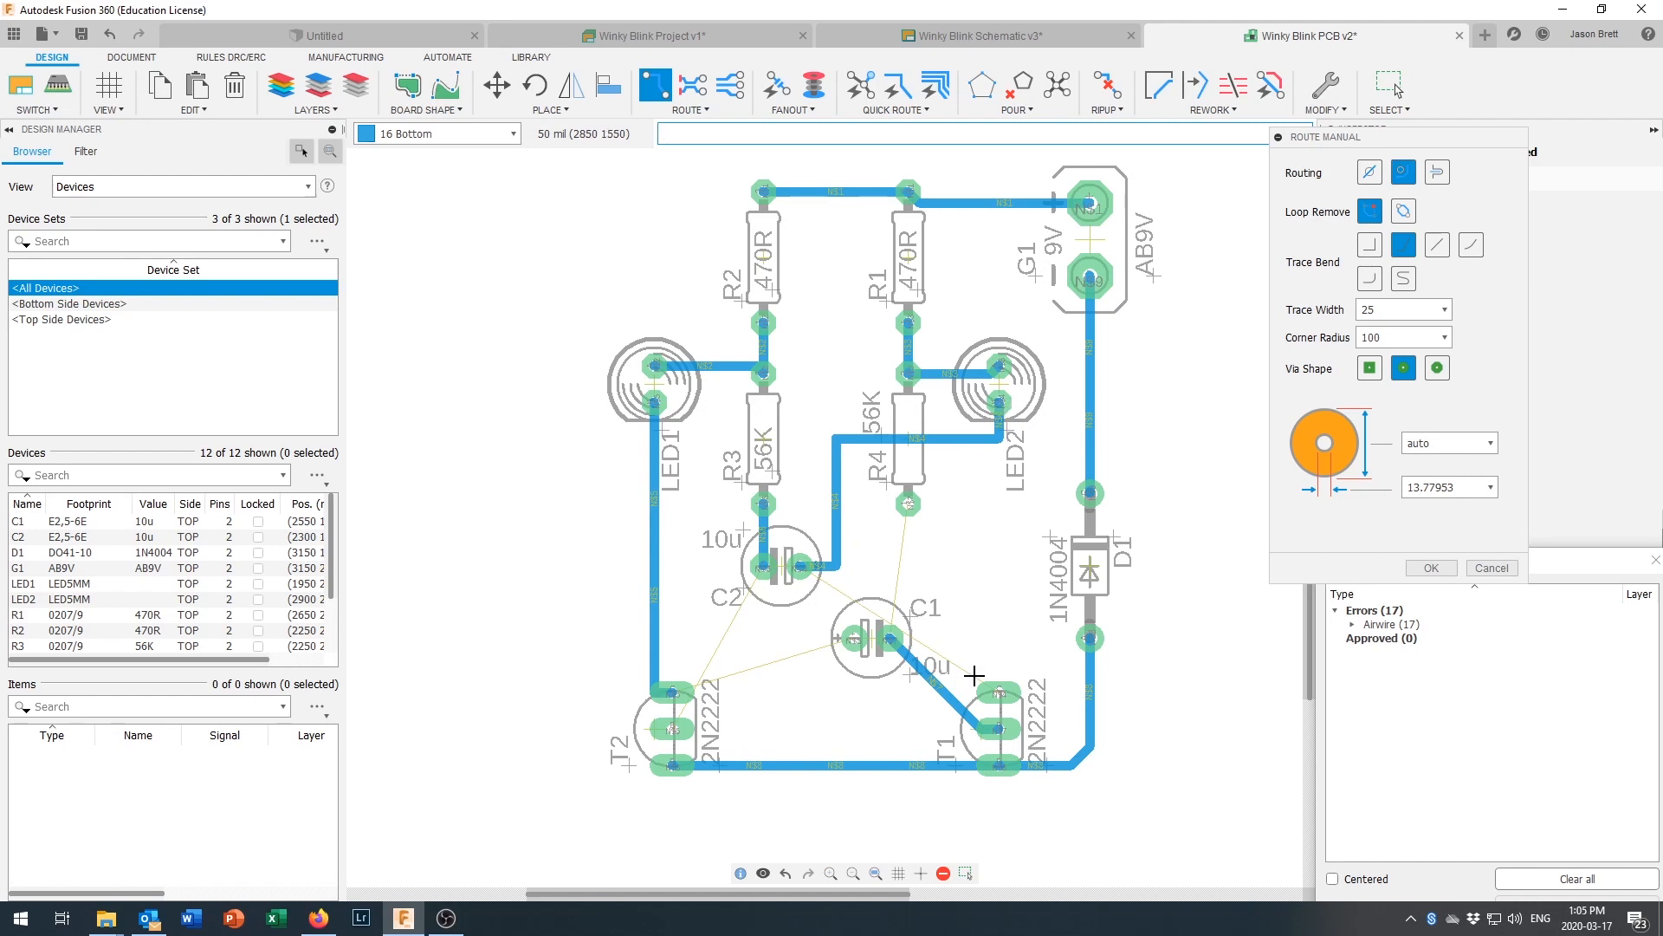
Step: Route T1's upper pad straight up to the trace below LED2, and connect R4's lower pad to C1's right pad
left_click(999, 692)
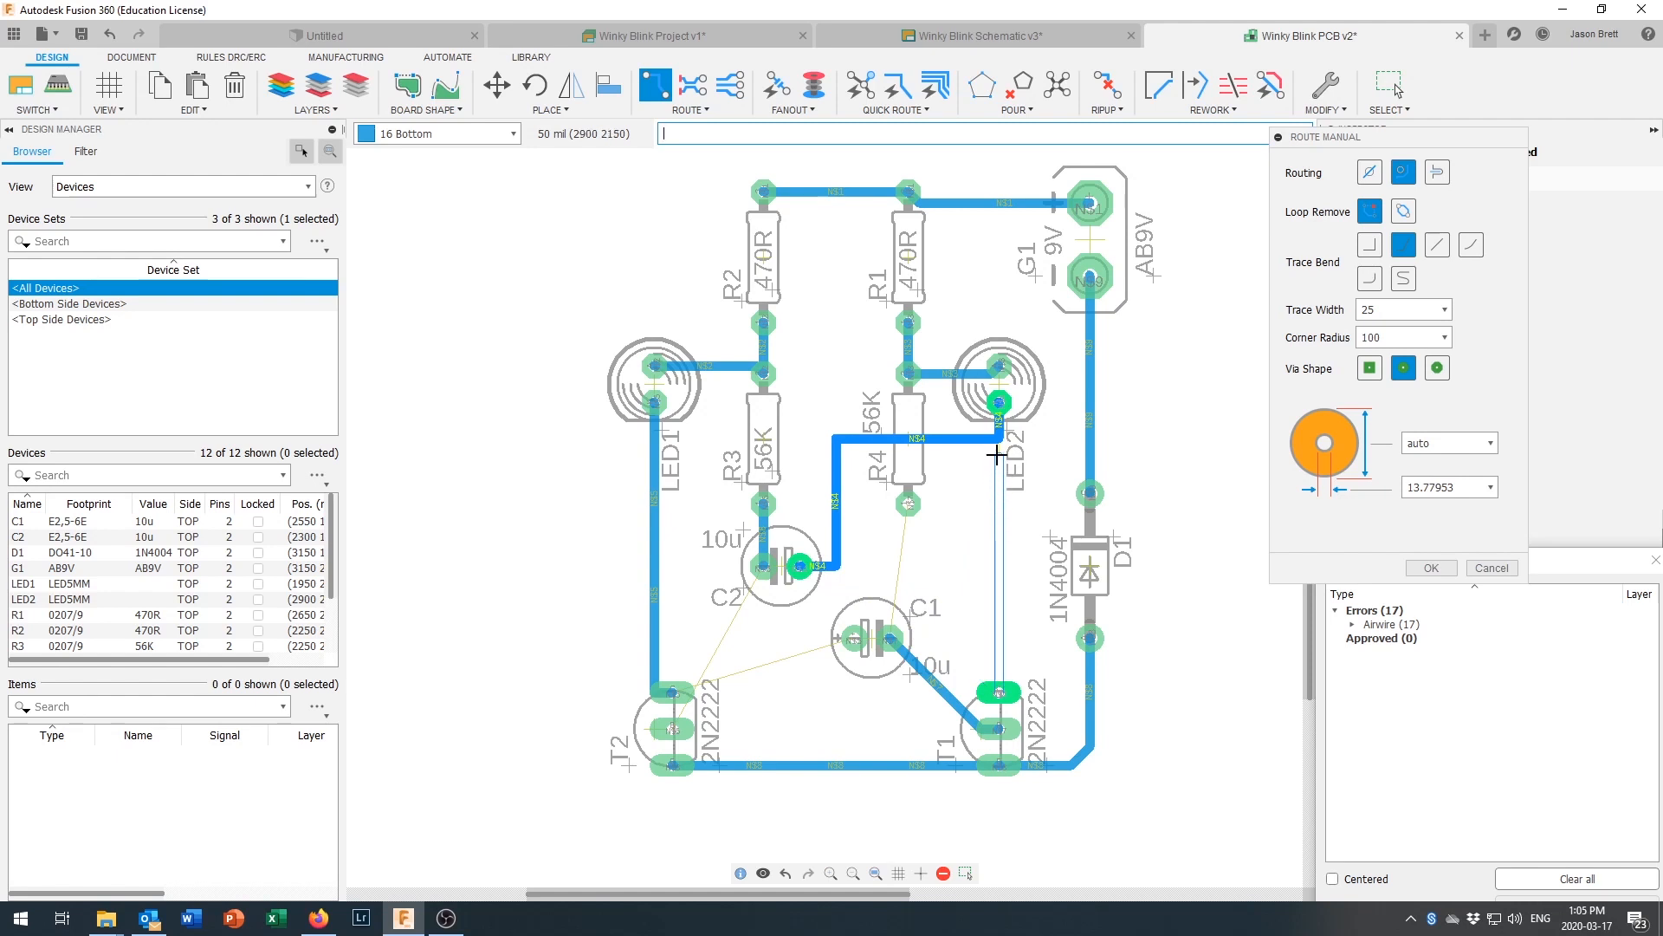
left_click(999, 438)
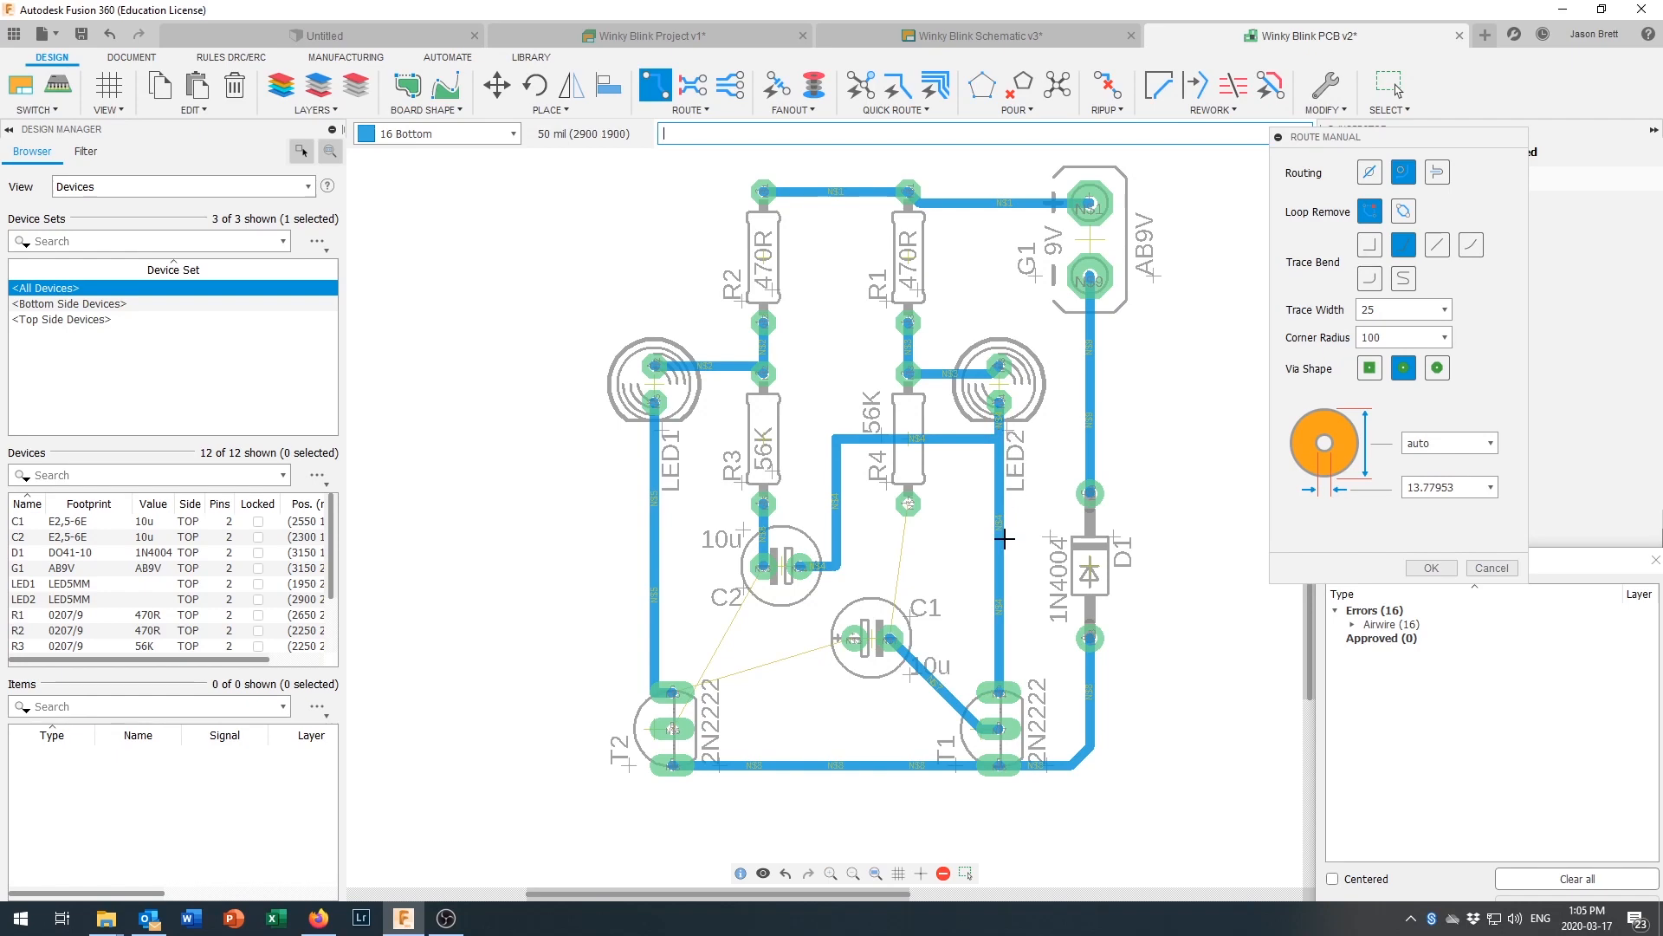
scroll(999, 530, "up", 5)
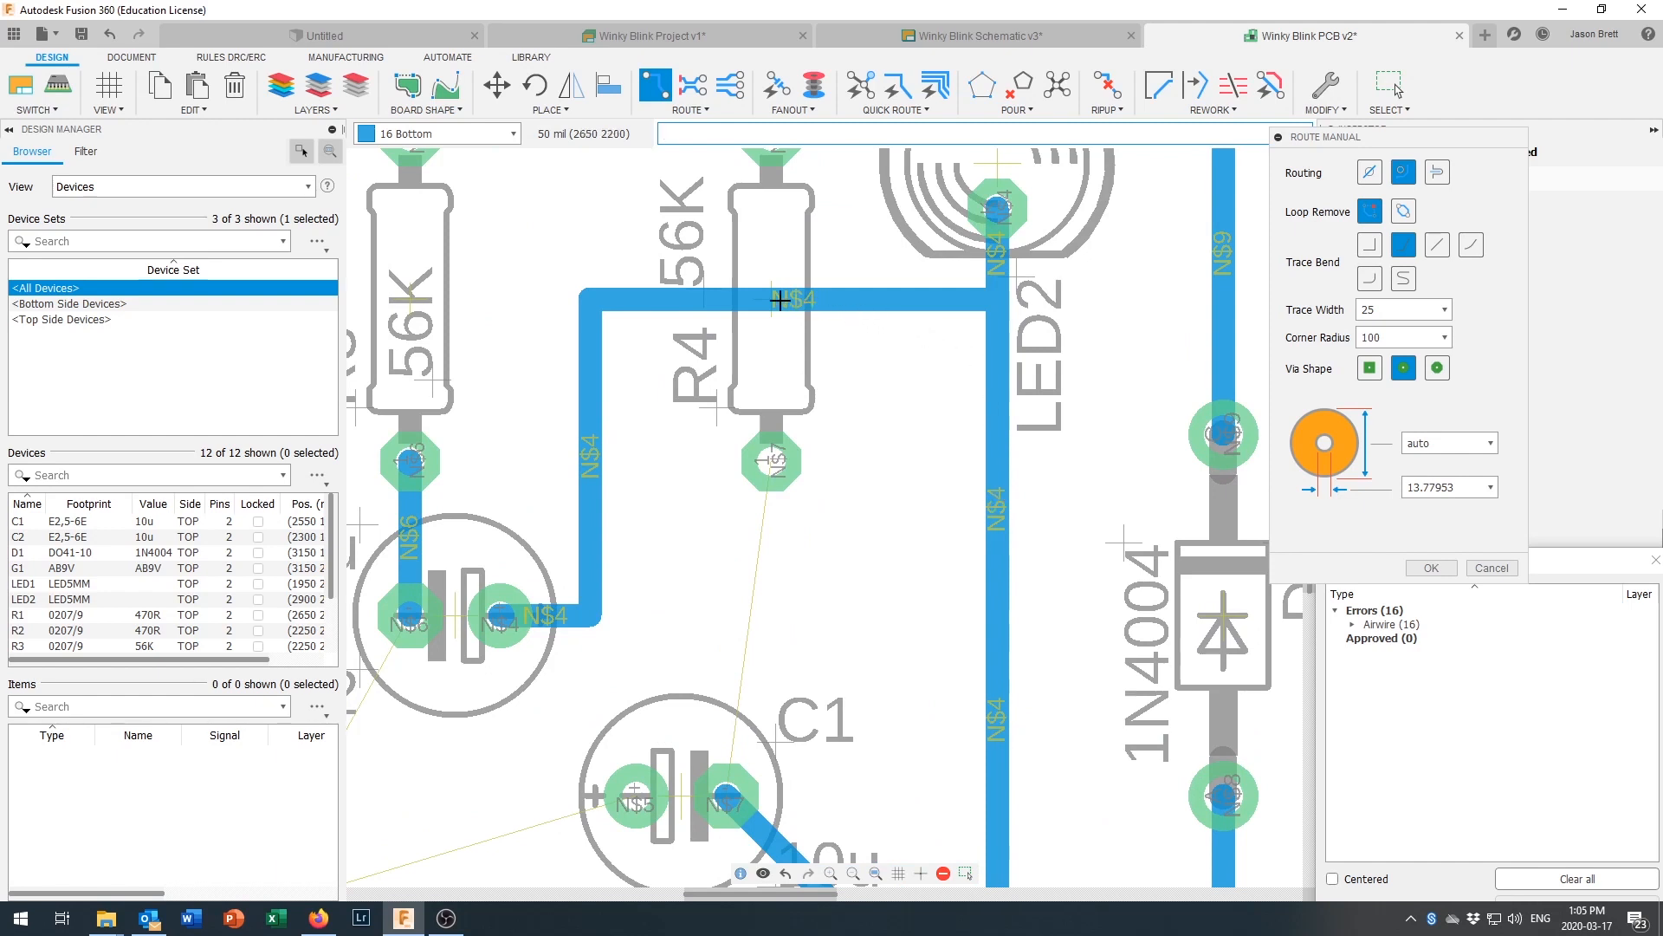
scroll(595, 472, "down", 2)
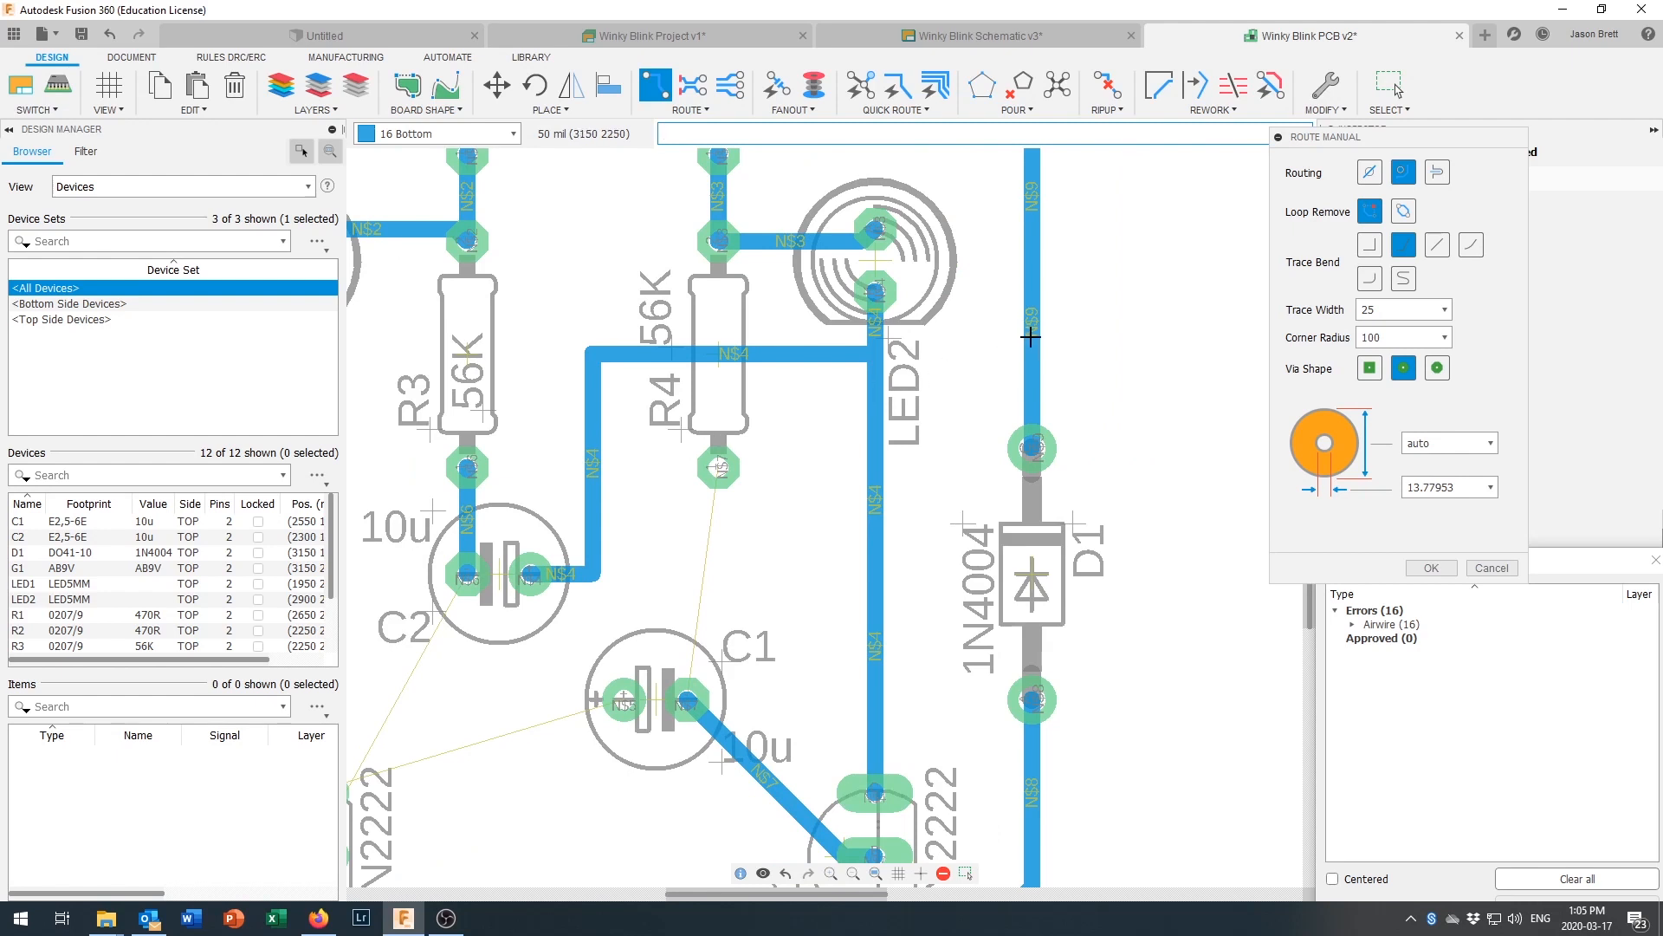
scroll(1030, 342, "down", 2)
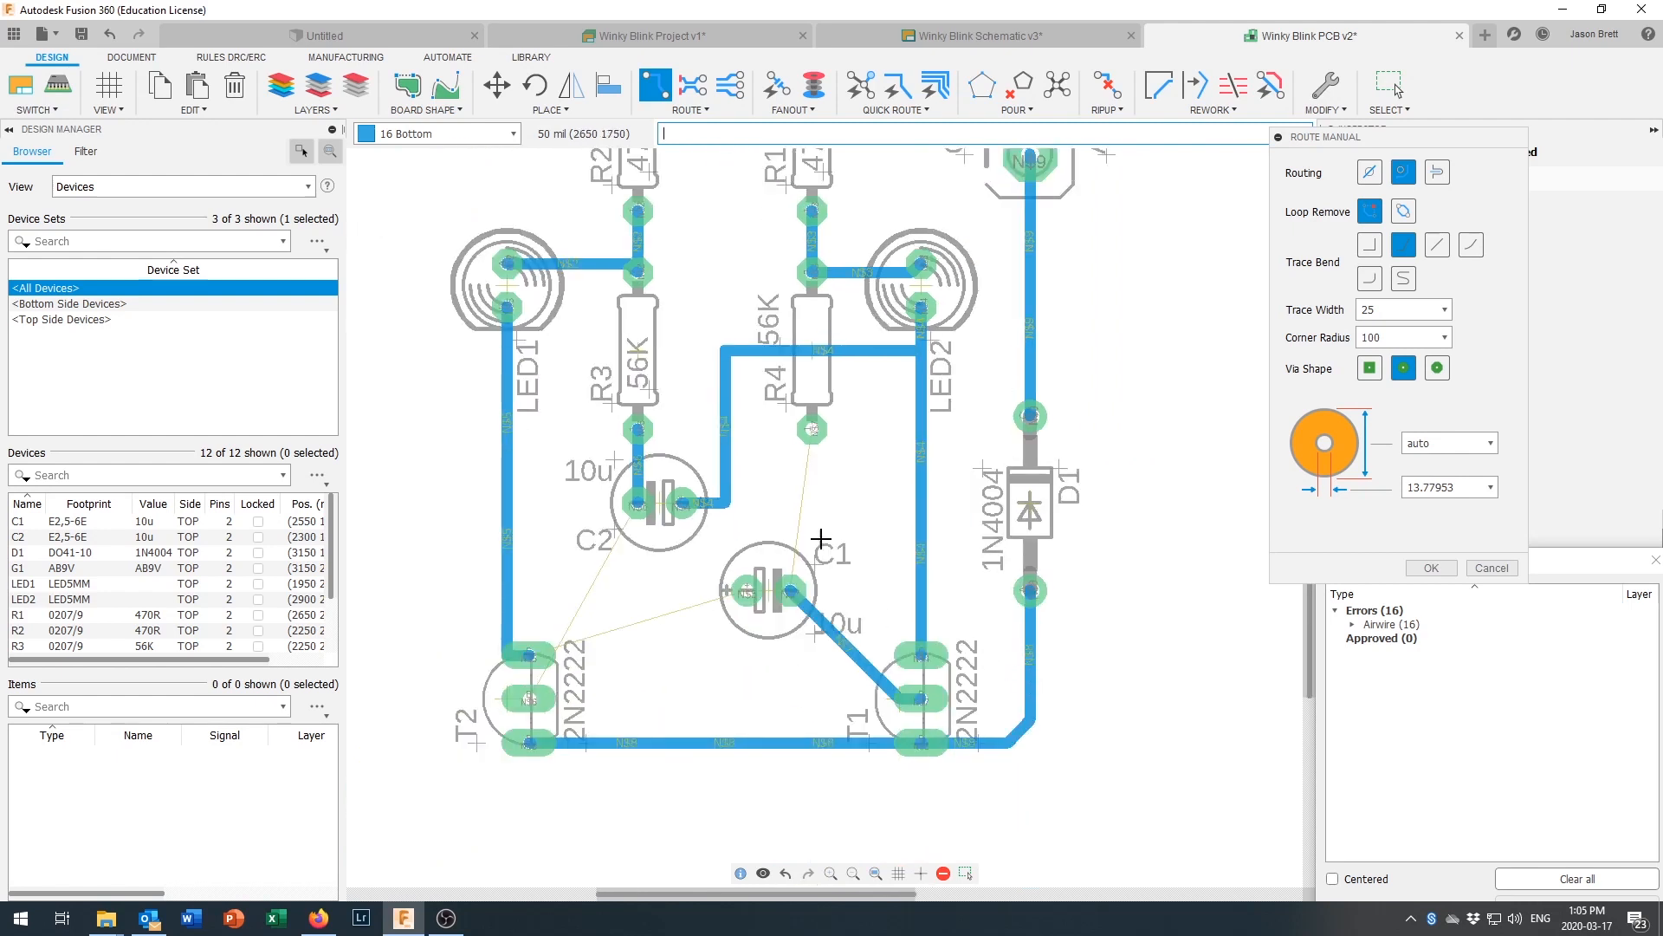
scroll(823, 527, "down", 2)
scroll(840, 505, "up", 1)
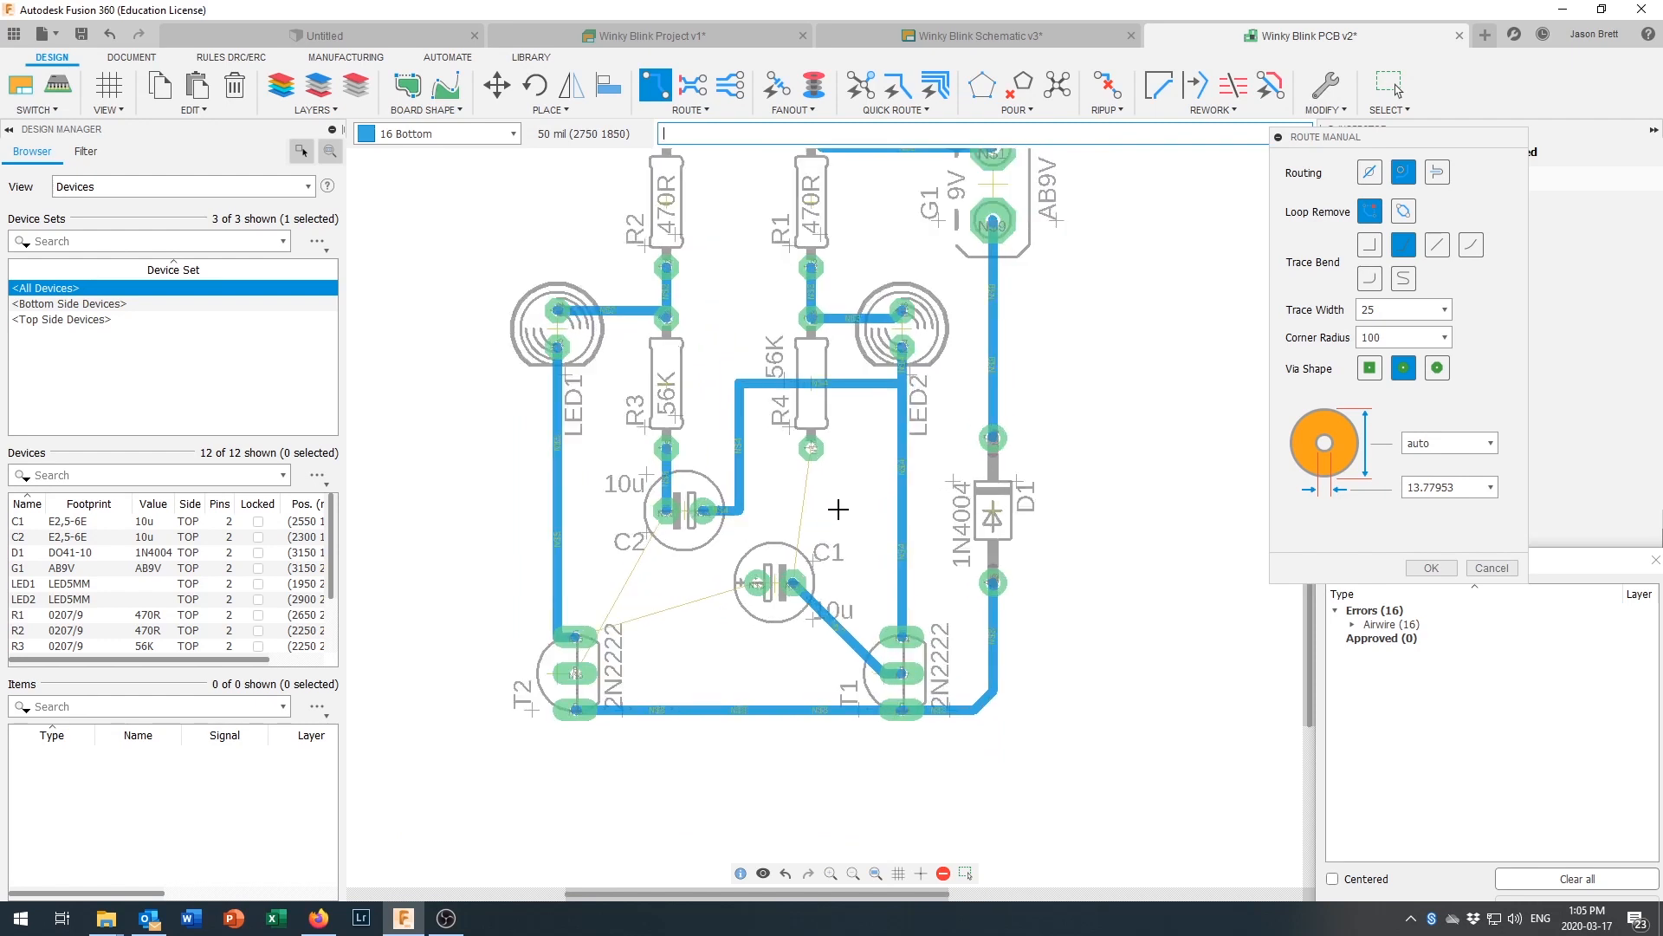
left_click(809, 460)
left_click(796, 580)
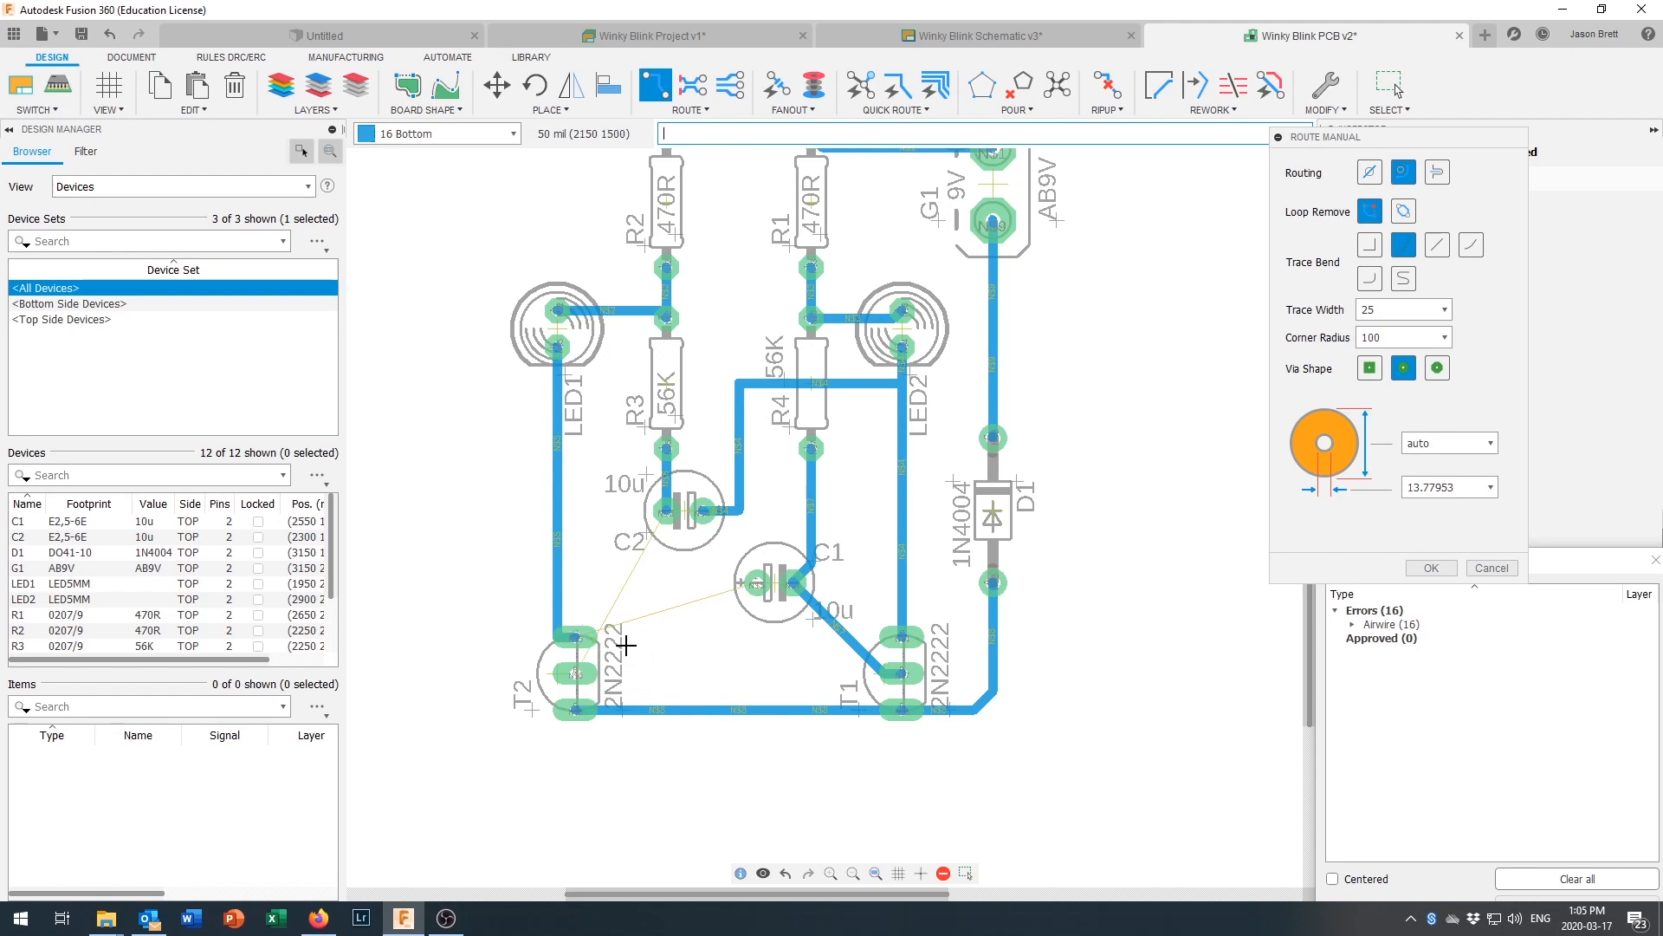
Step: Route C1's left pad to T2's upper pad
scroll(626, 645, "up", 1)
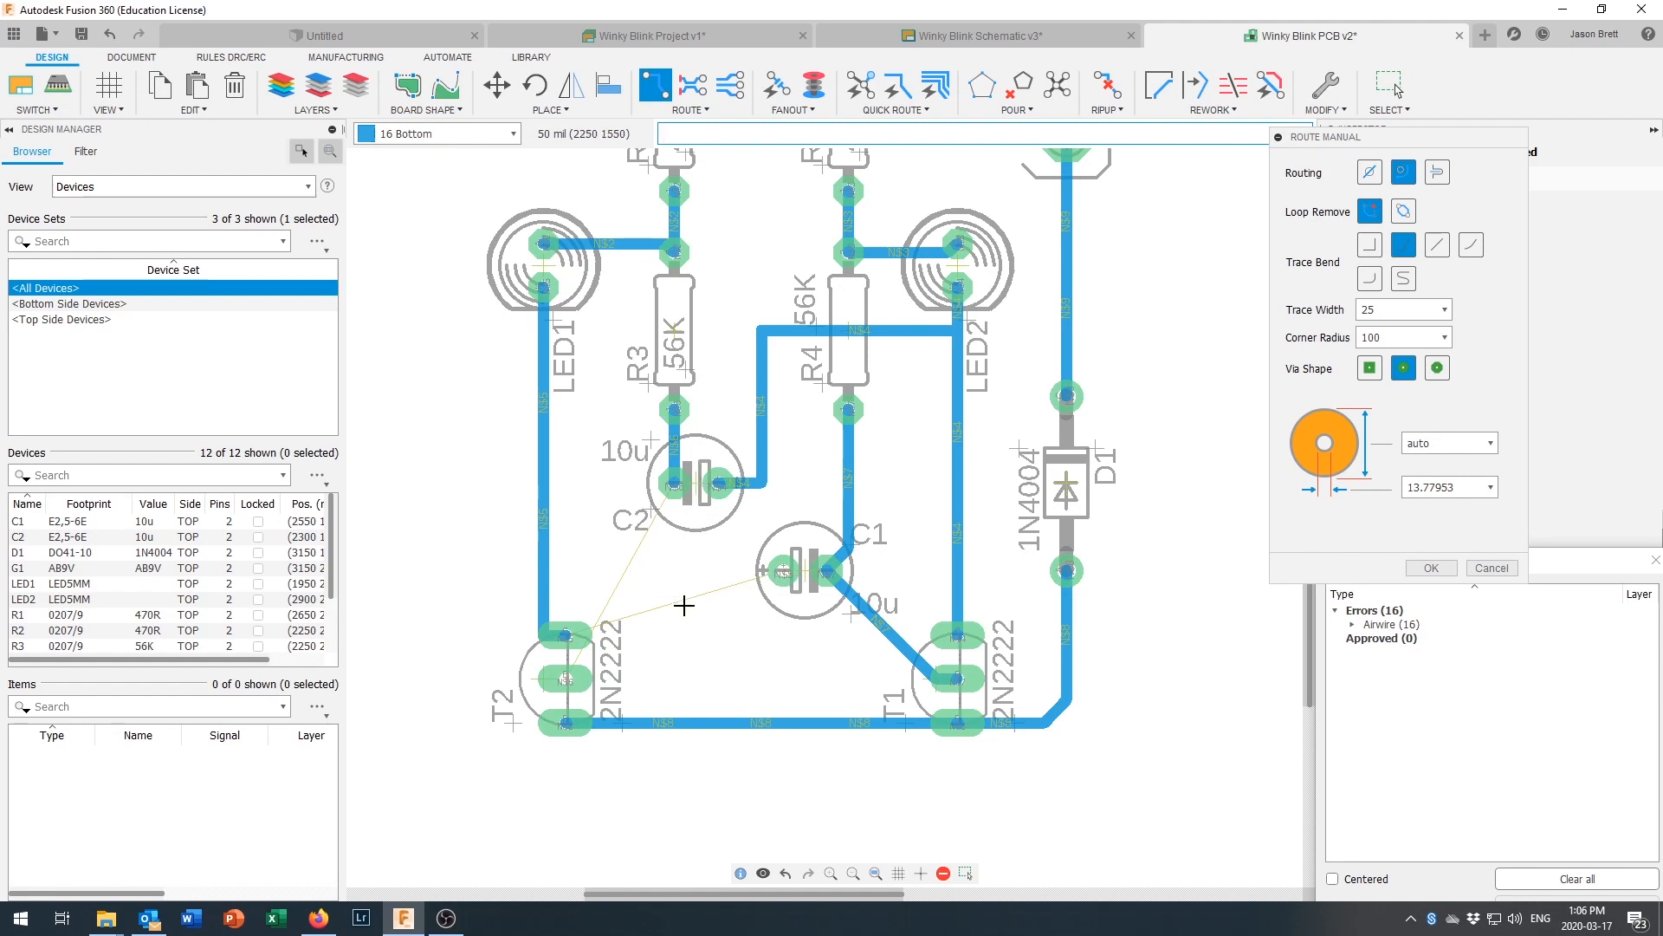
left_click(783, 569)
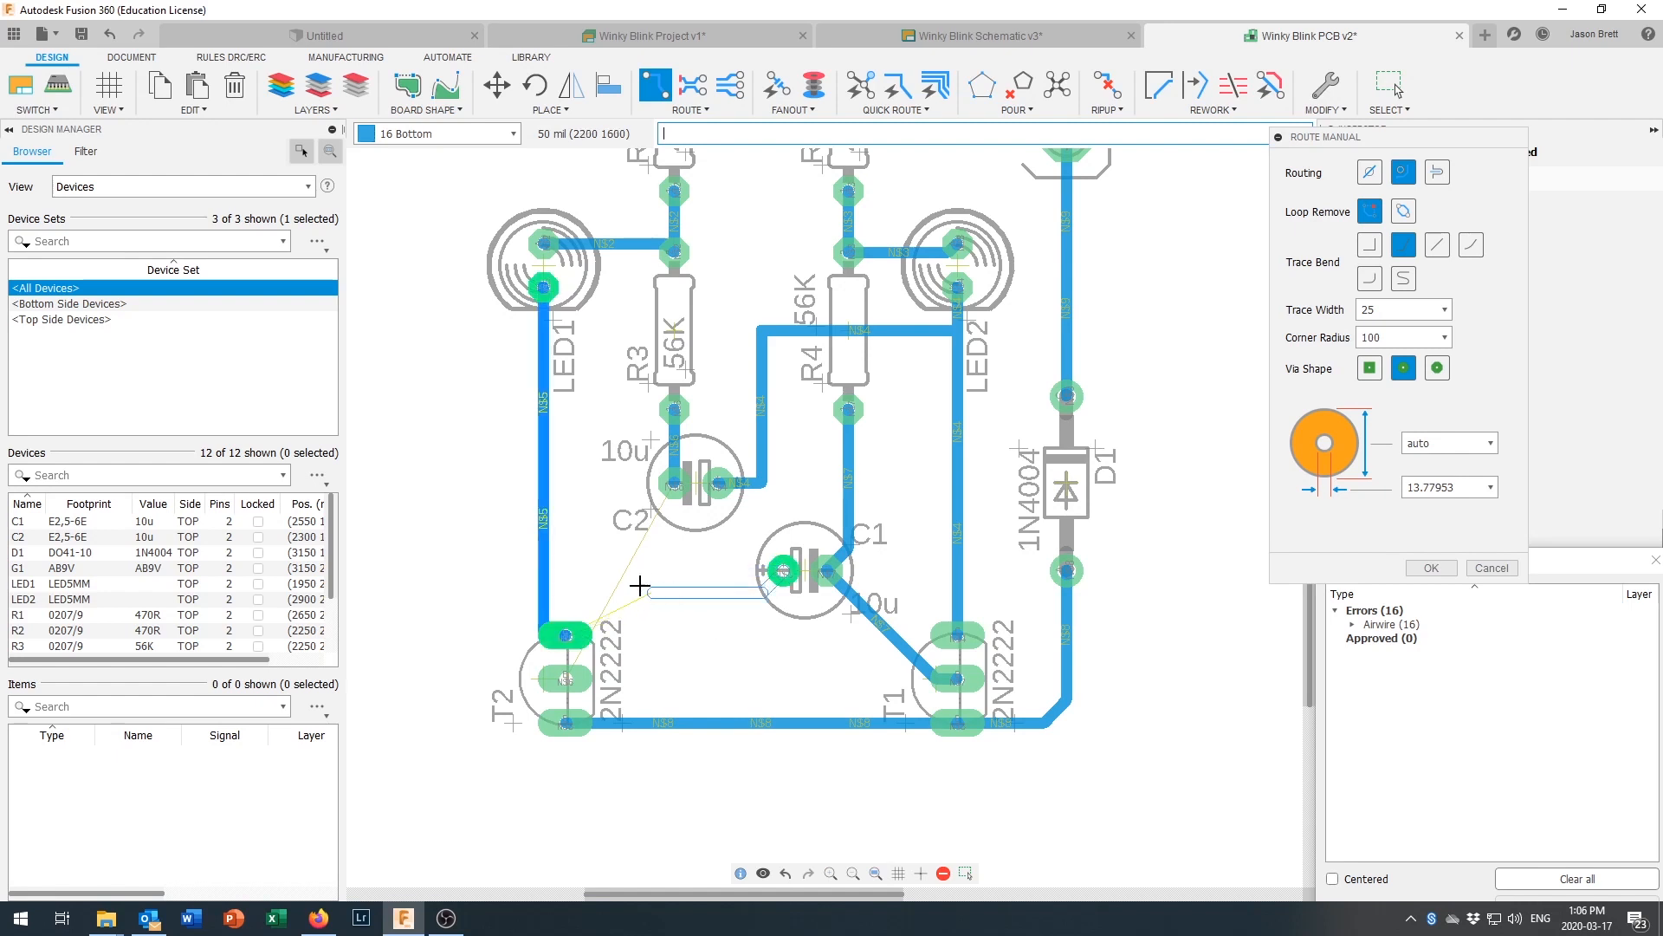
left_click(567, 632)
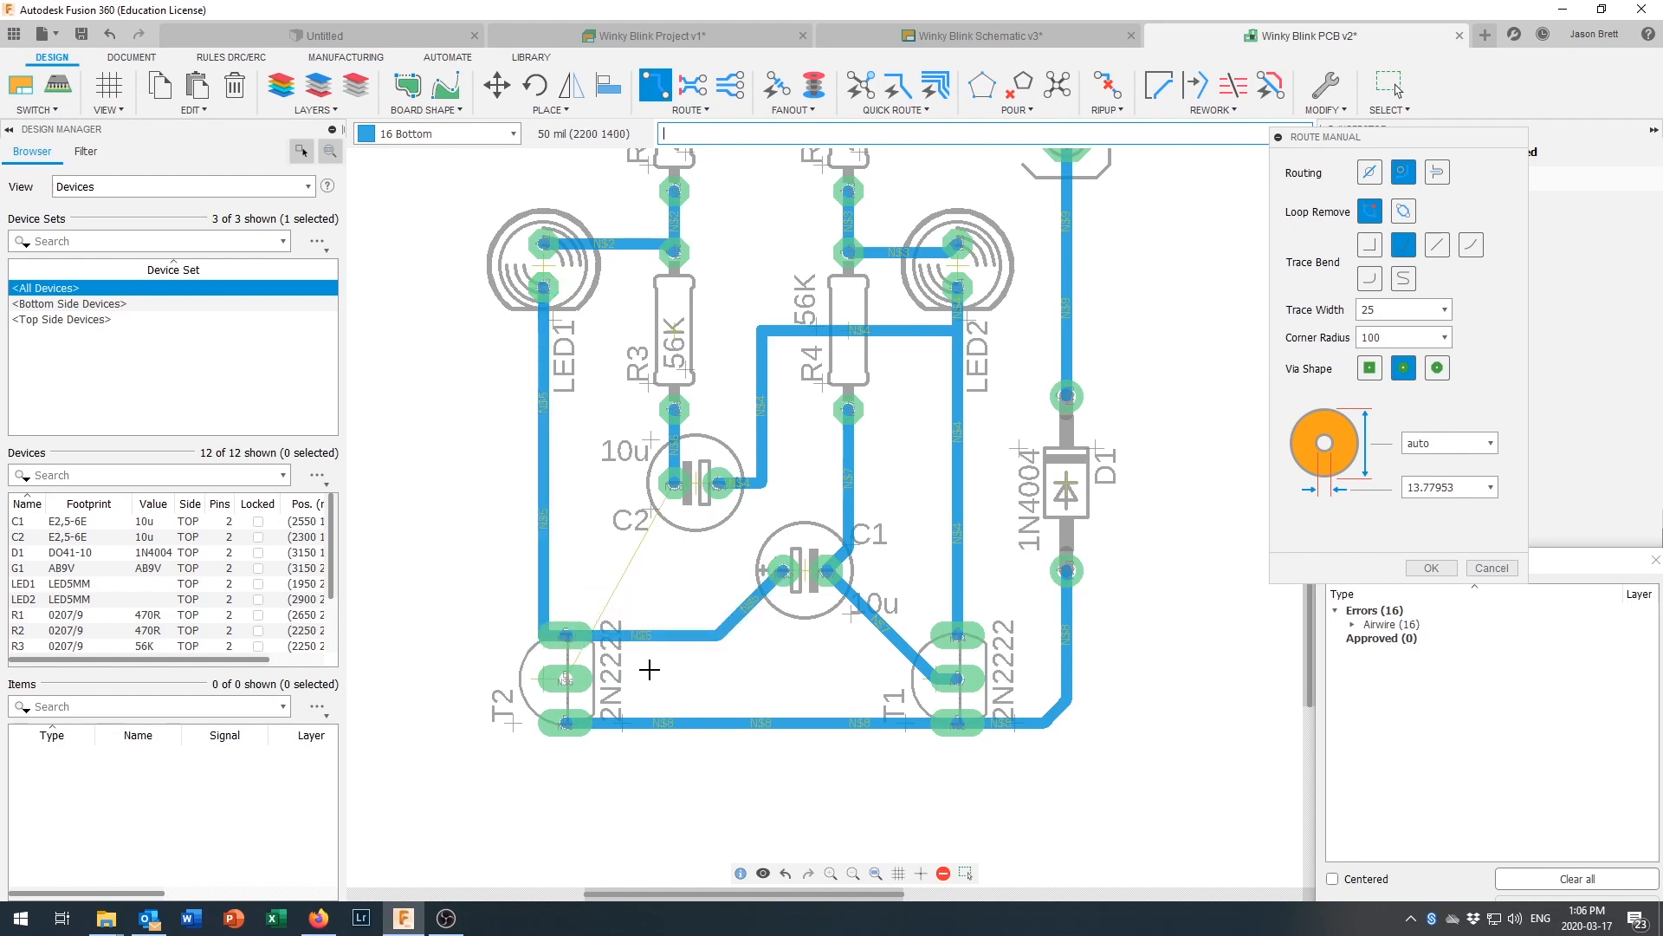
Step: Route R3's lower pad up between its pads, across R2 and around the outside of LED1 to T2's middle pad, and finish manual routing
scroll(715, 581, "down", 1)
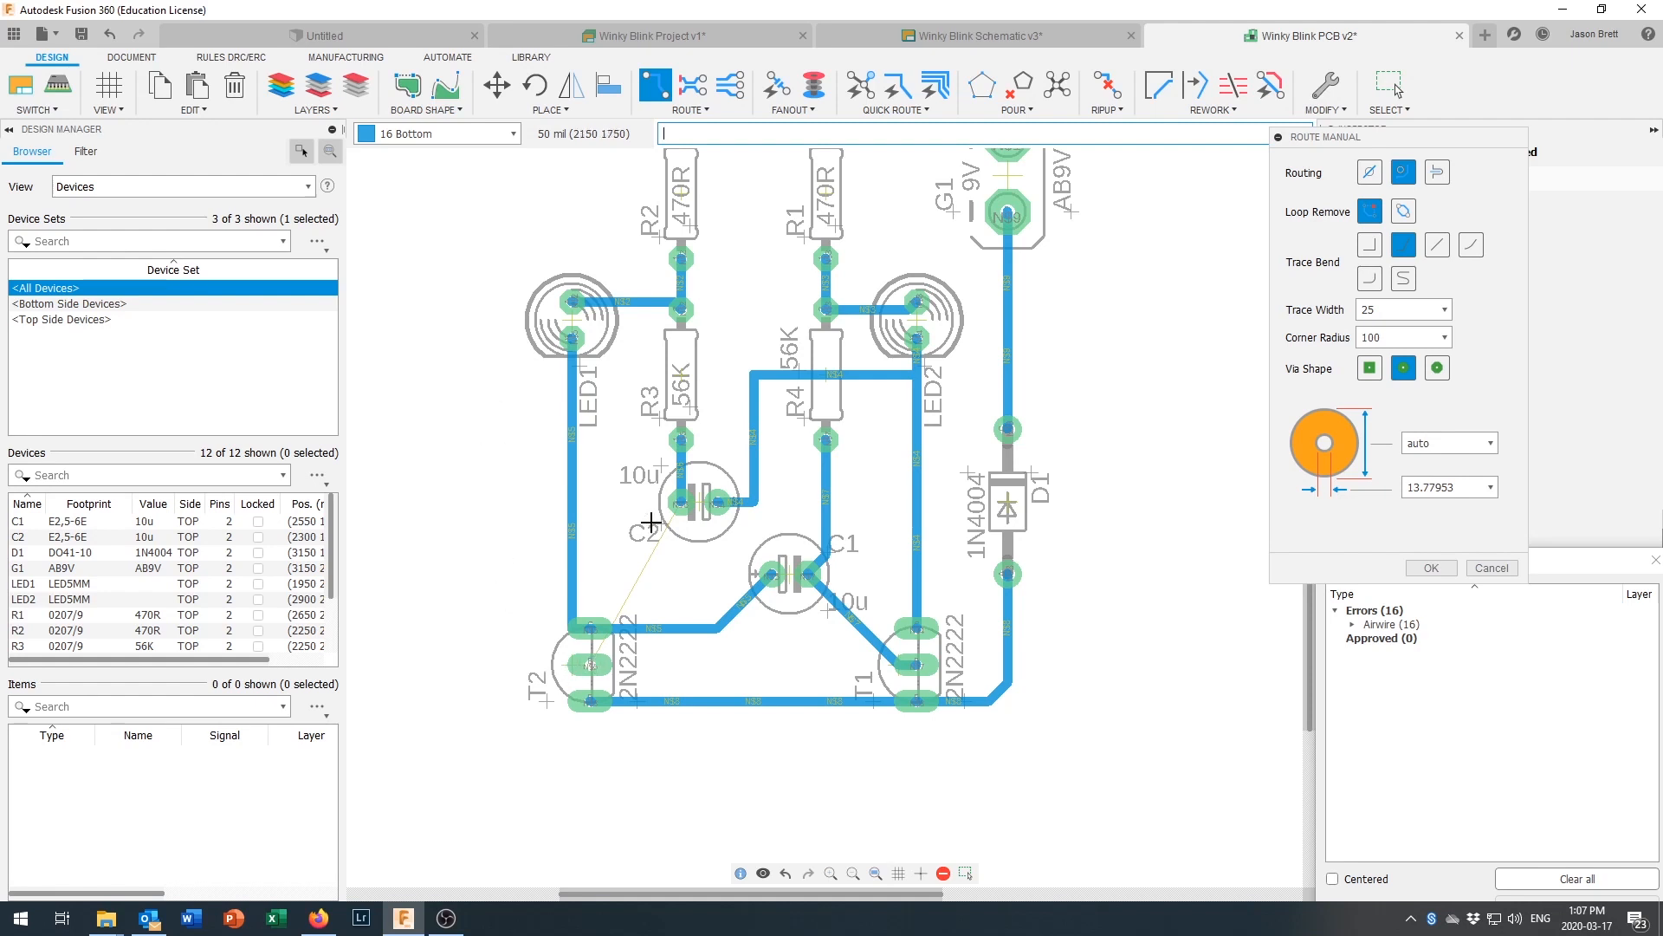
left_click(681, 437)
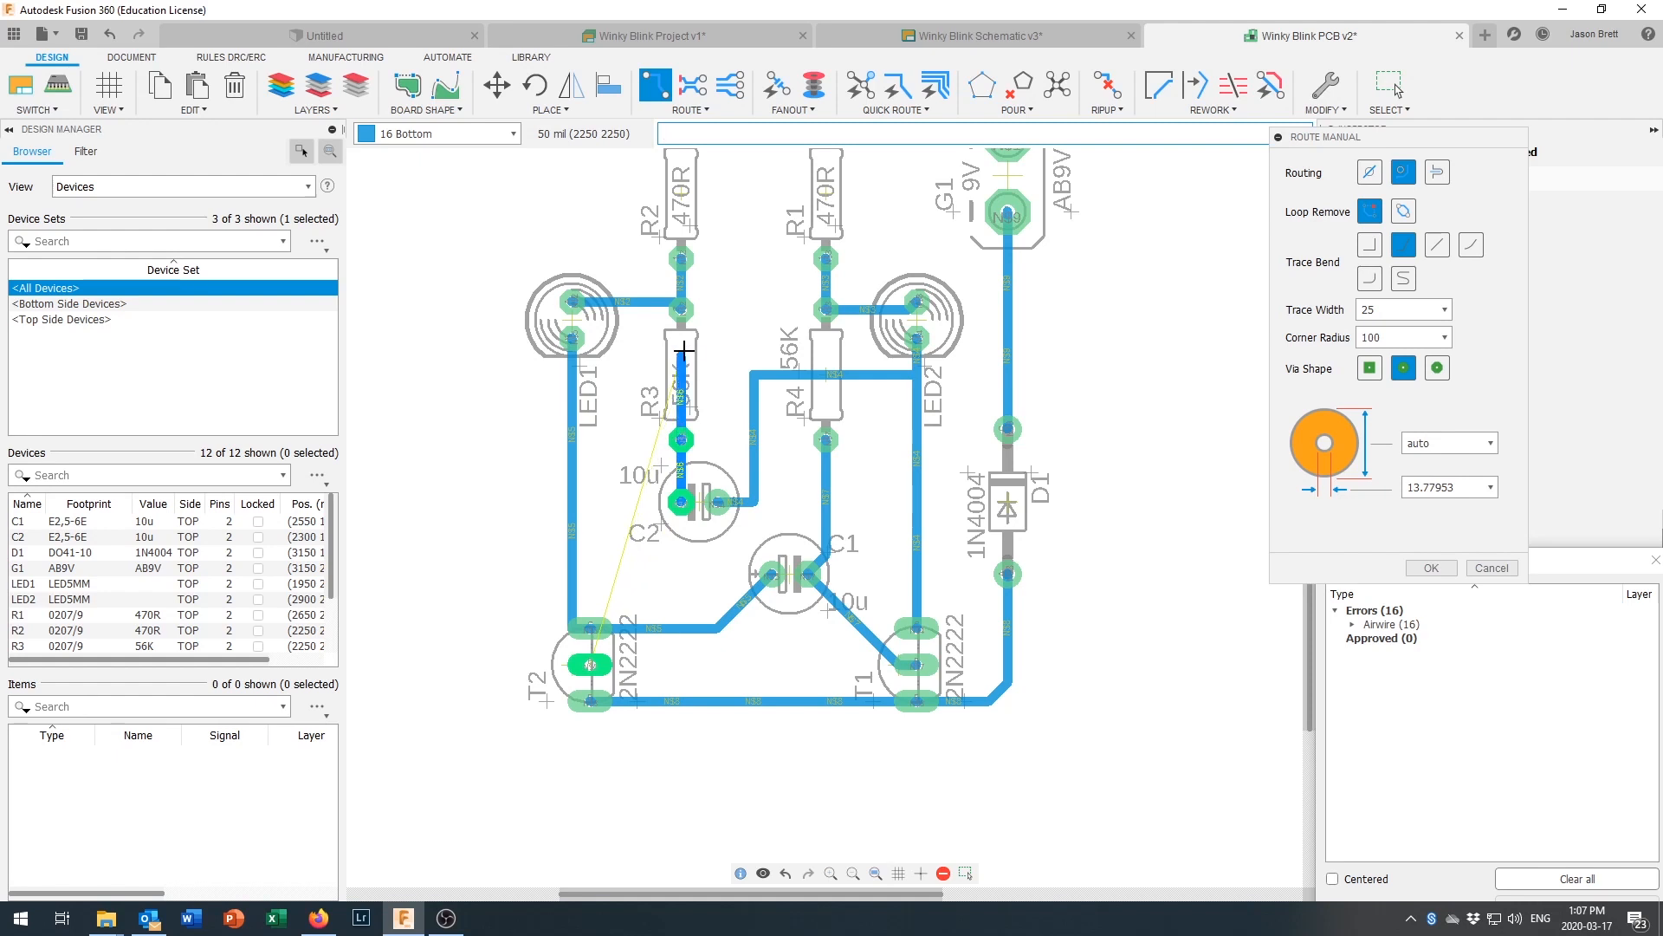
left_click(722, 353)
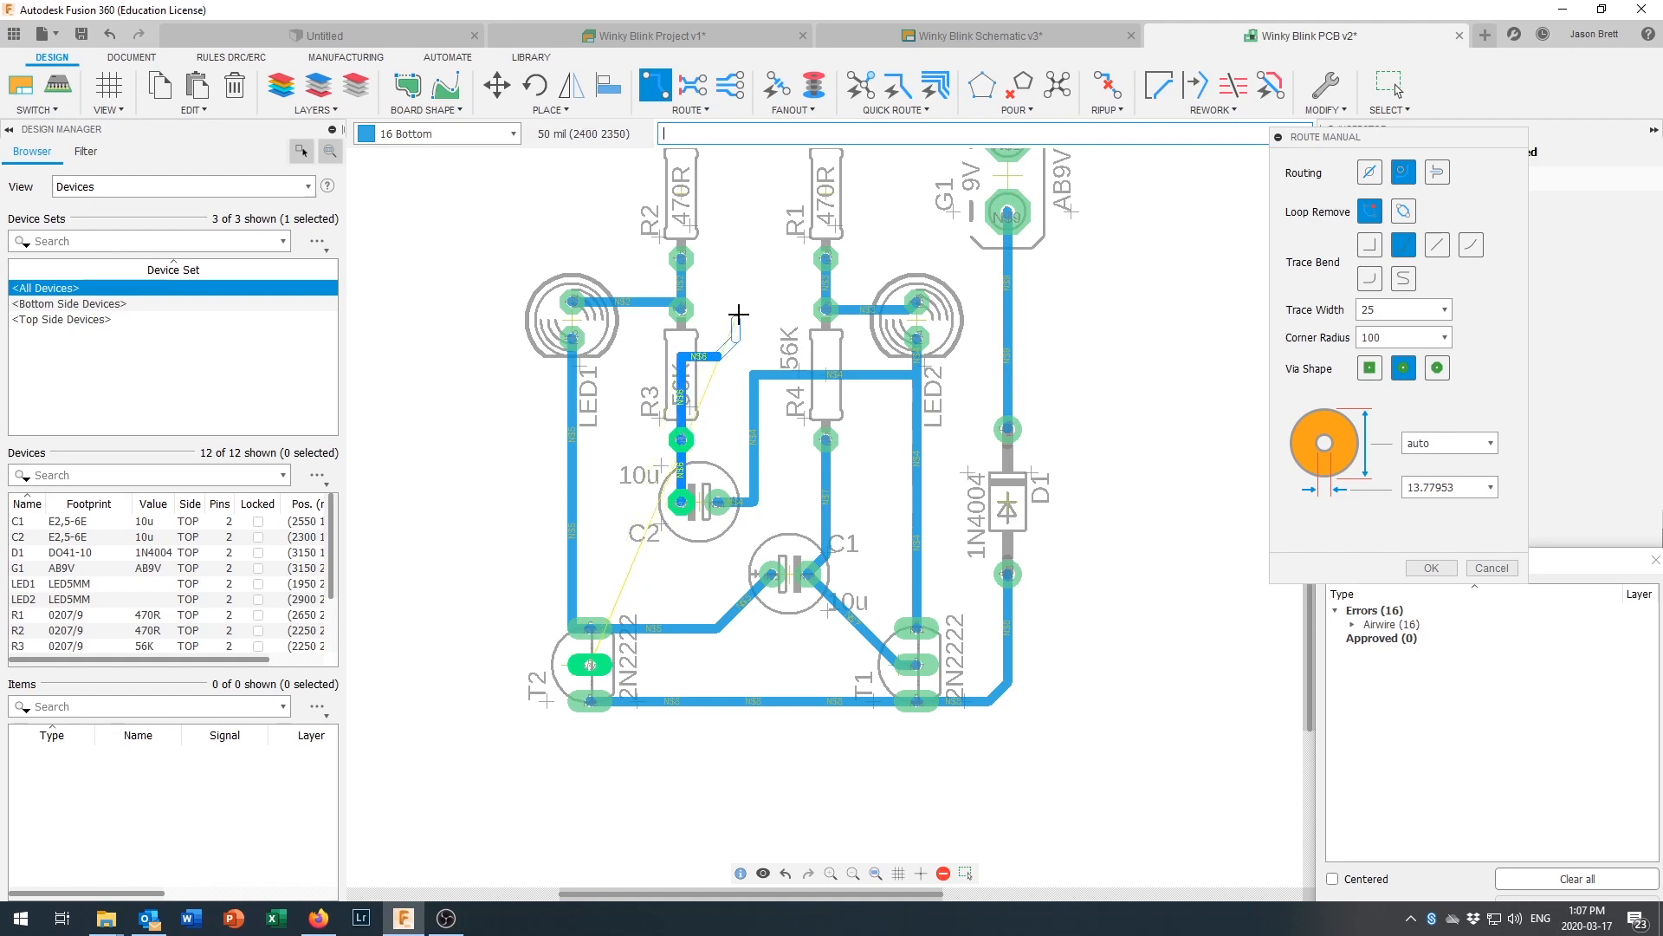
left_click(736, 191)
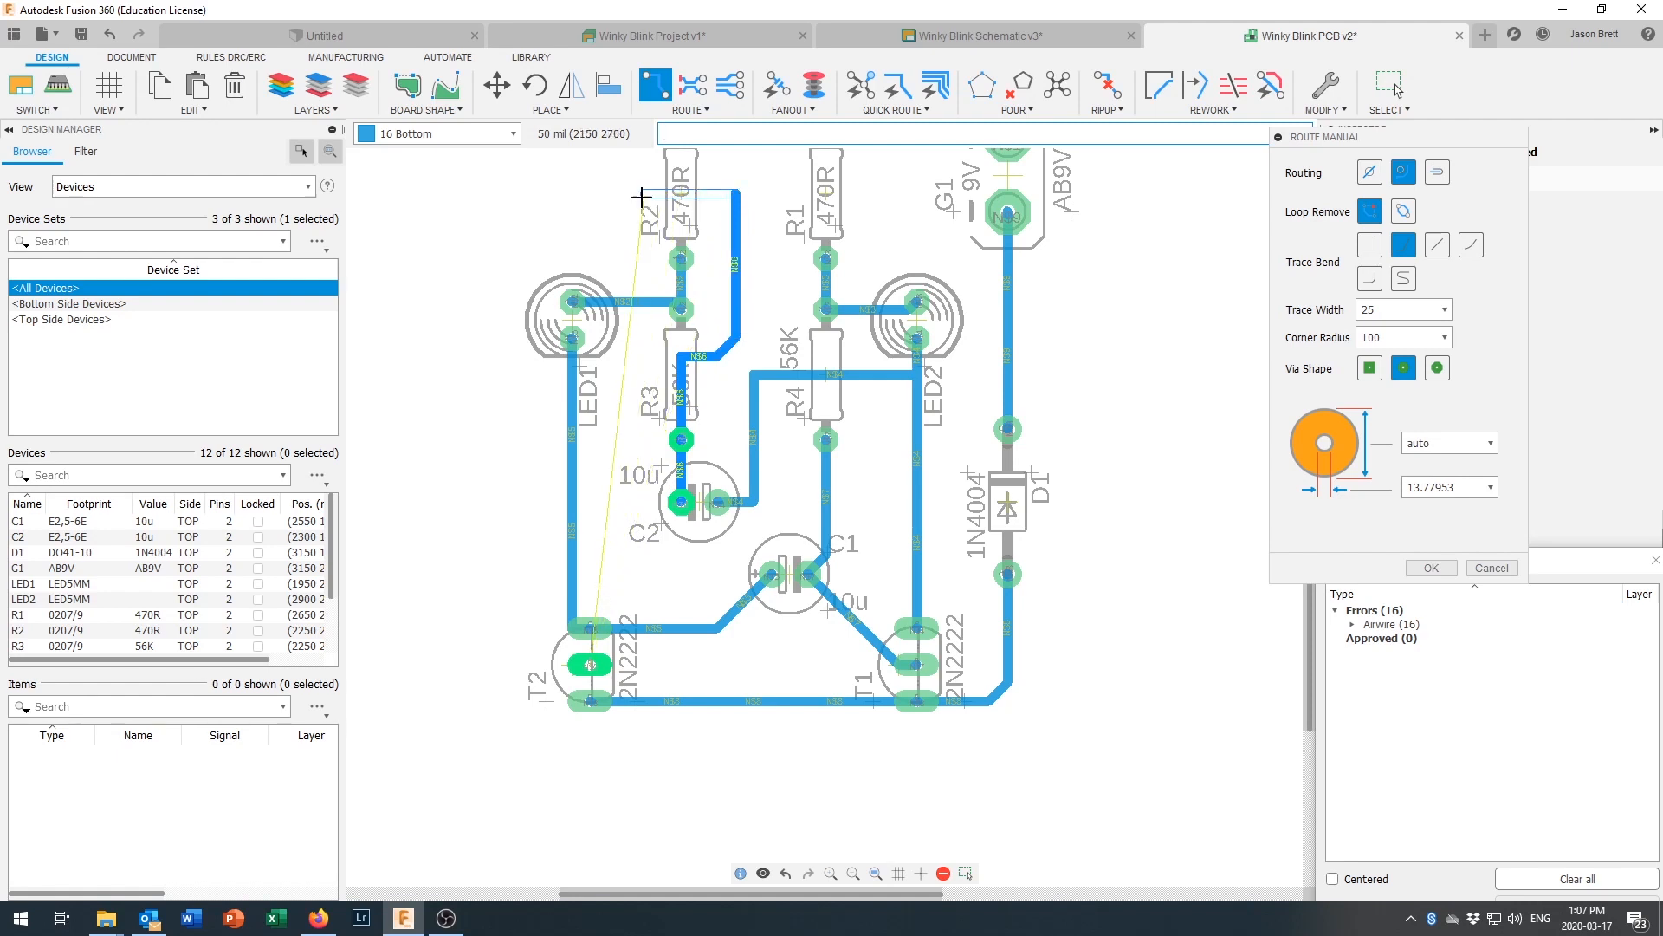
left_click(519, 195)
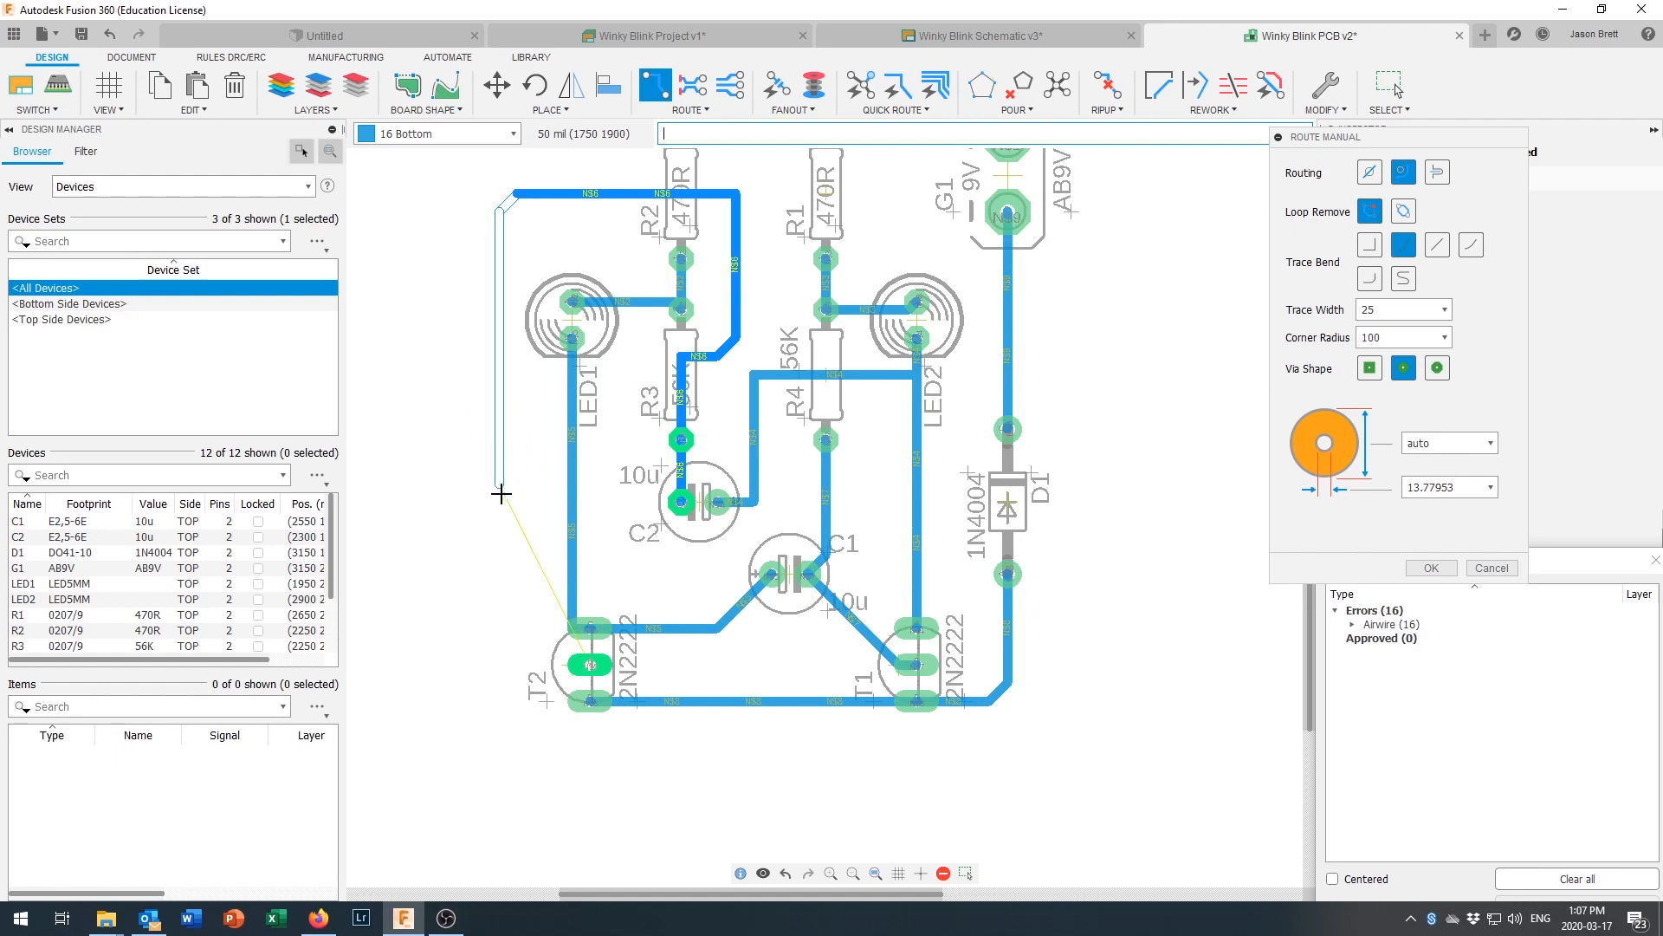
left_click(501, 661)
left_click(588, 665)
scroll(646, 575, "down", 2)
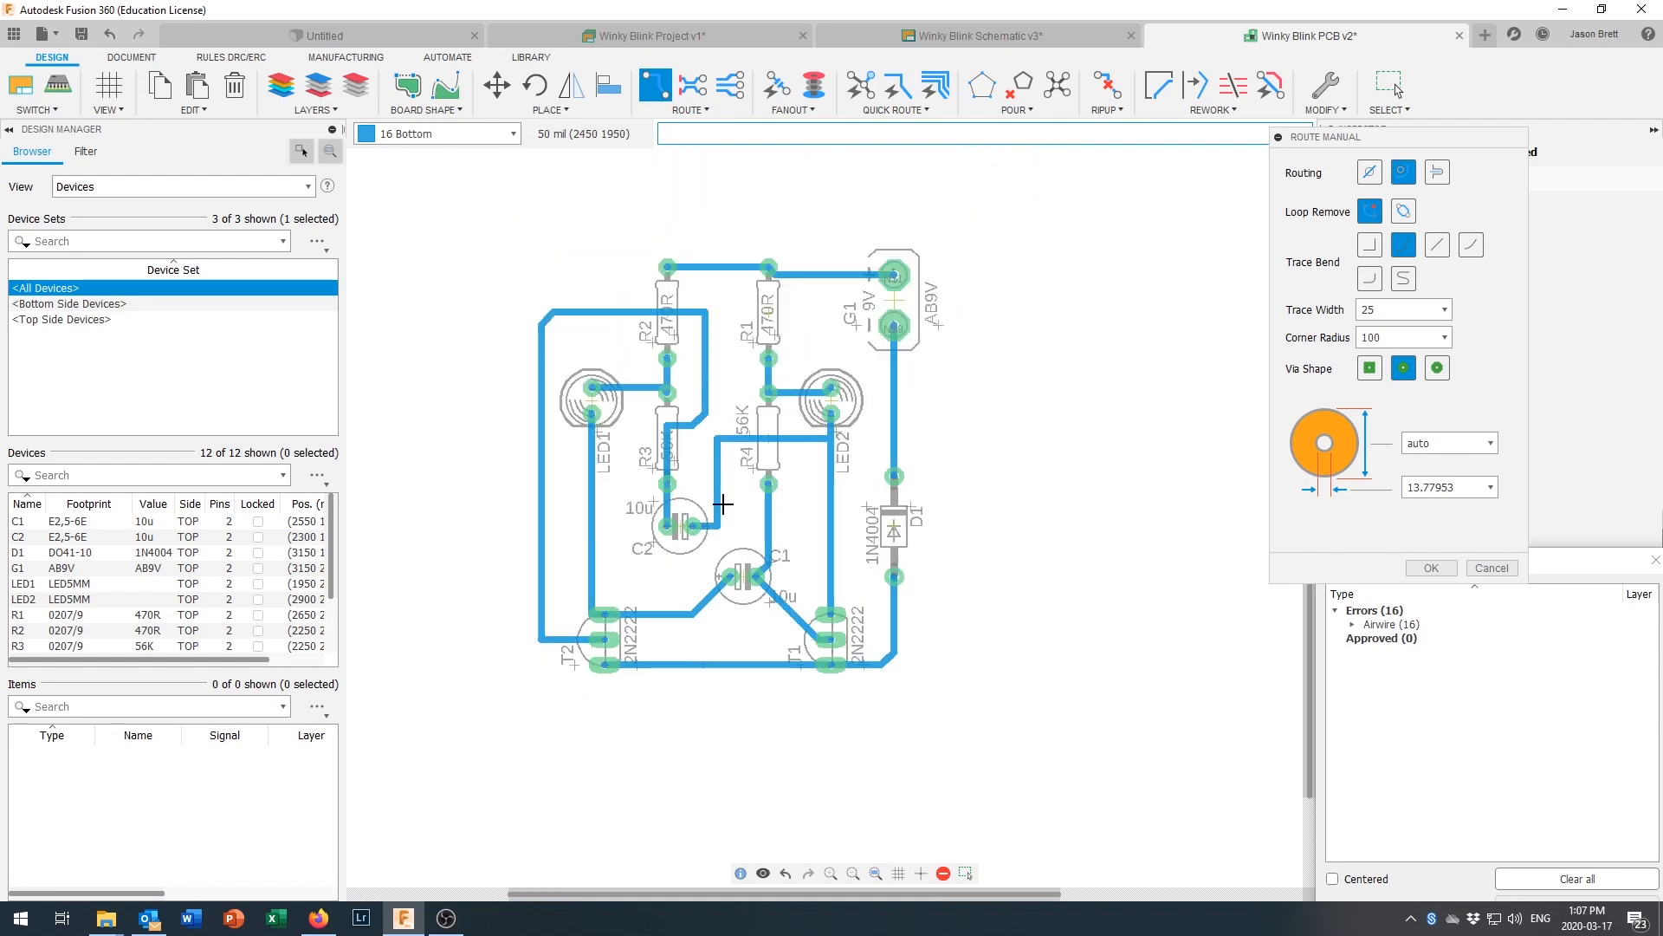
scroll(722, 504, "up", 1)
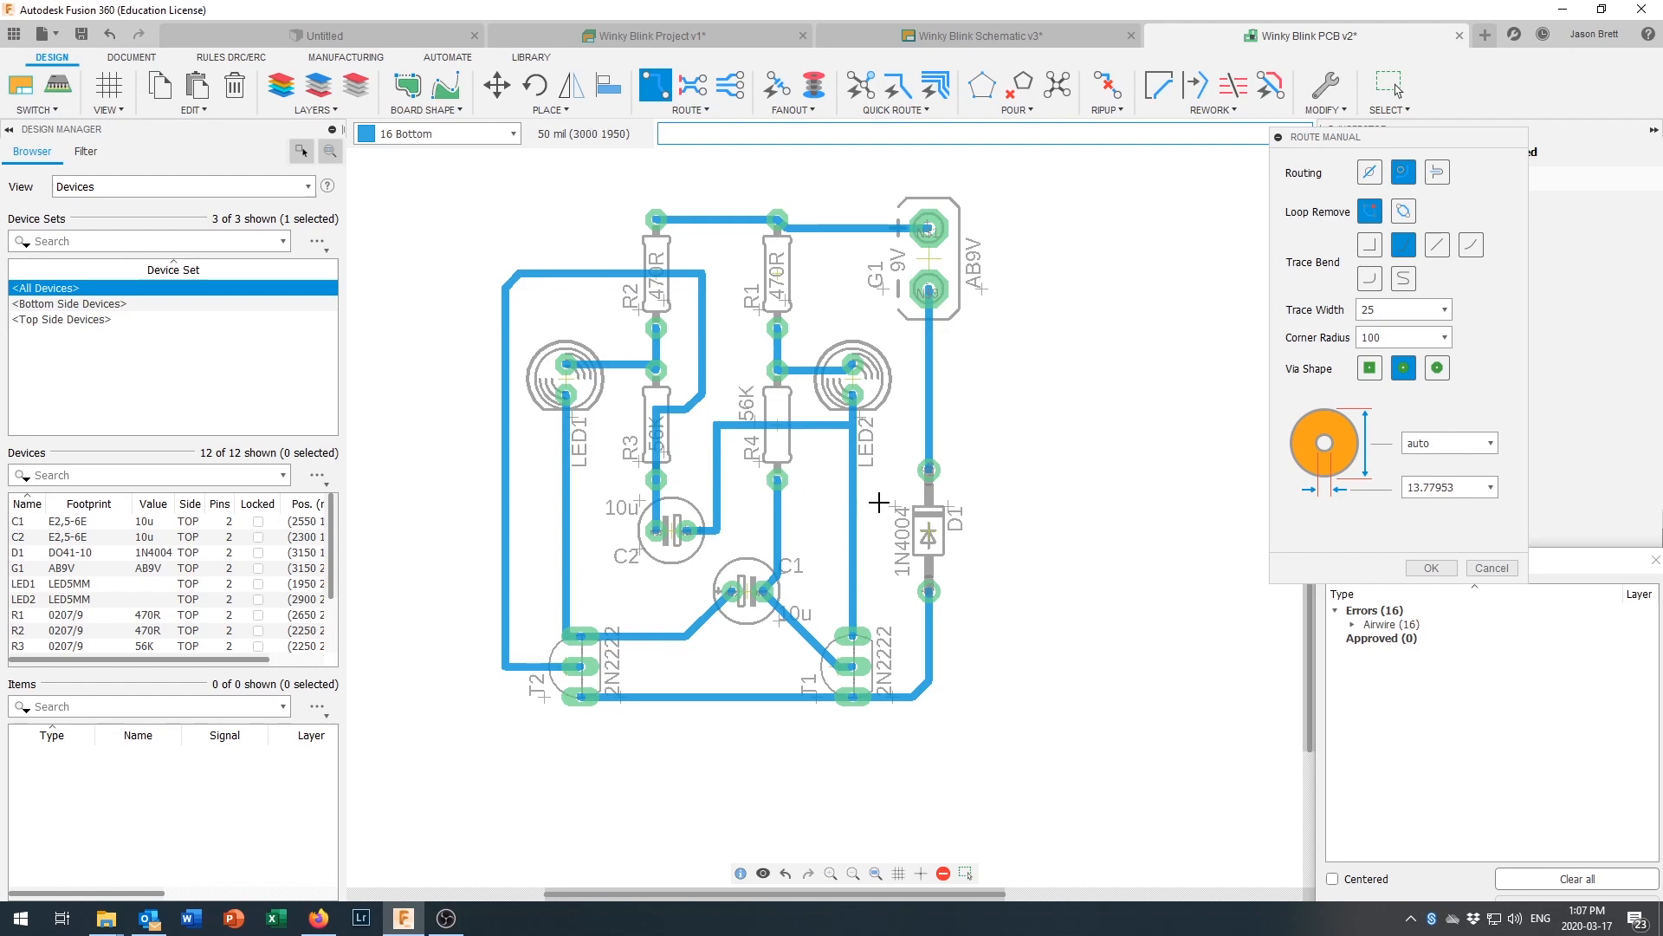
left_click(1432, 569)
left_click(1430, 571)
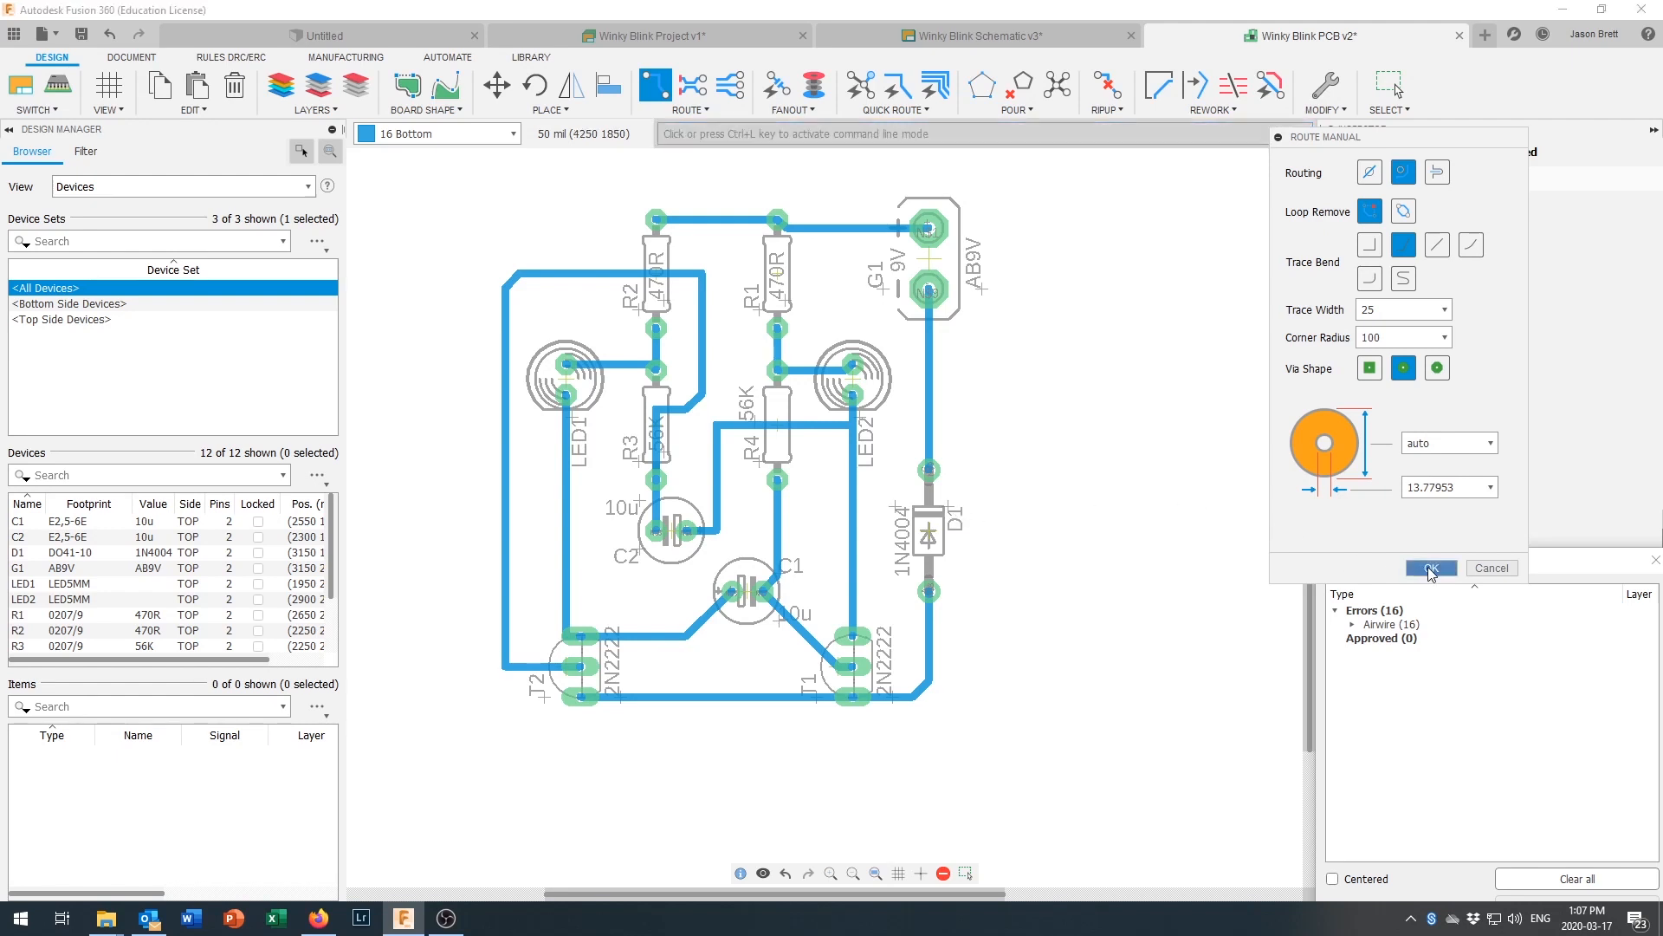
Step: Move G1 left by 100 mil and LED2 left by about 50 mil with their traces attached
left_click(497, 88)
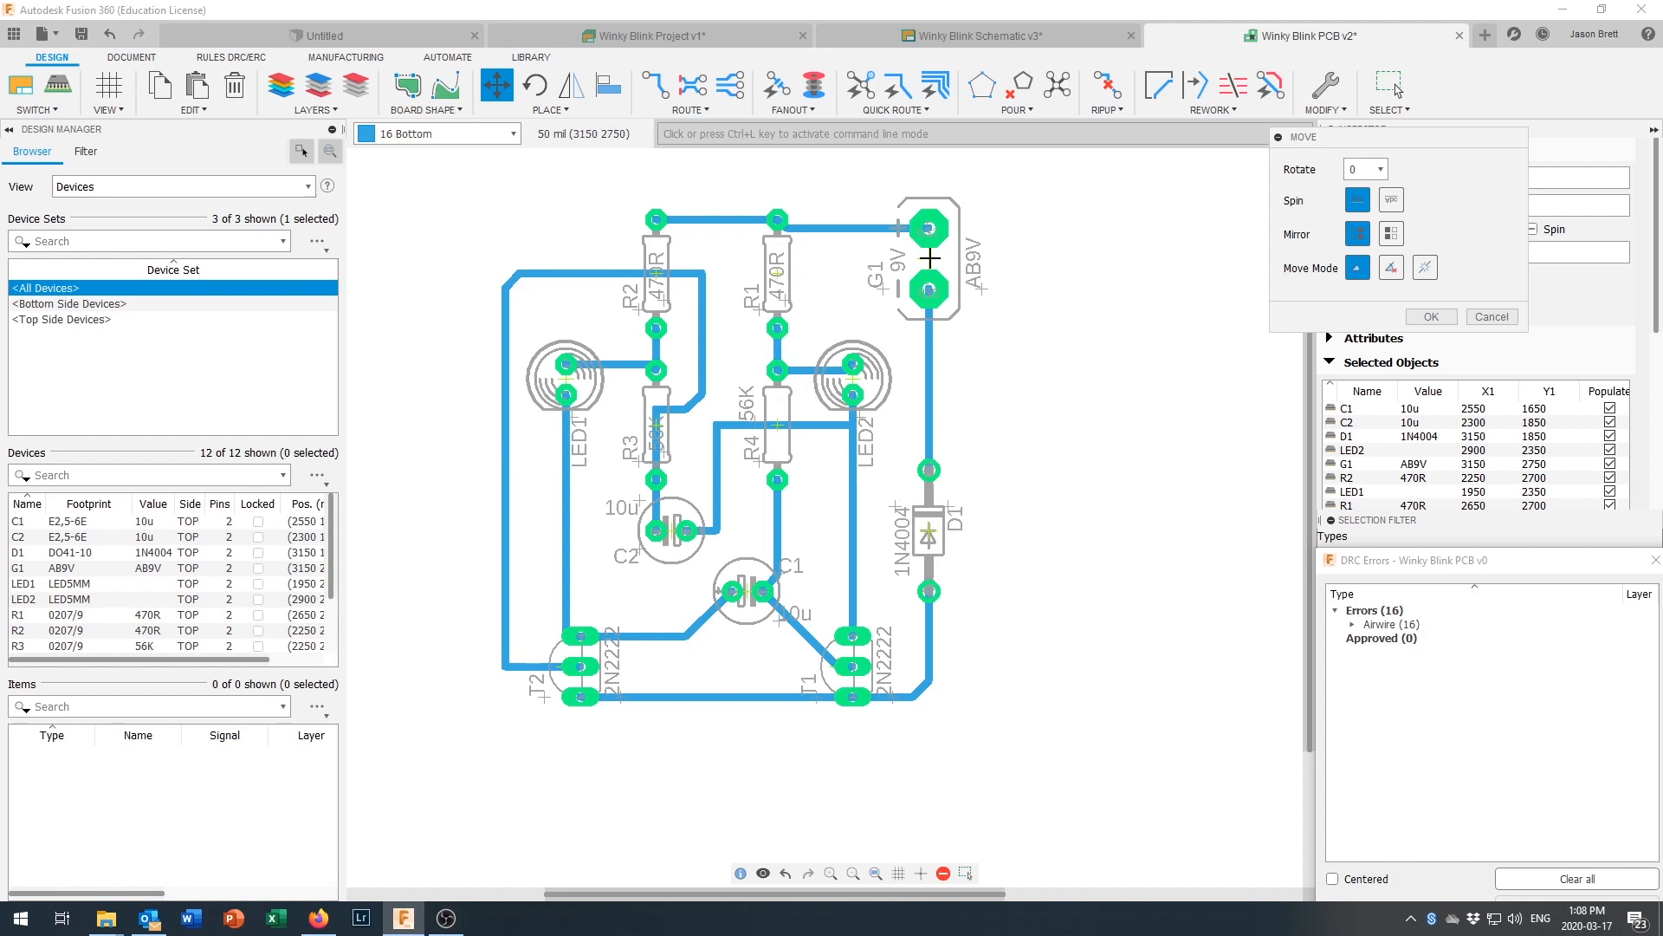
left_click(930, 257)
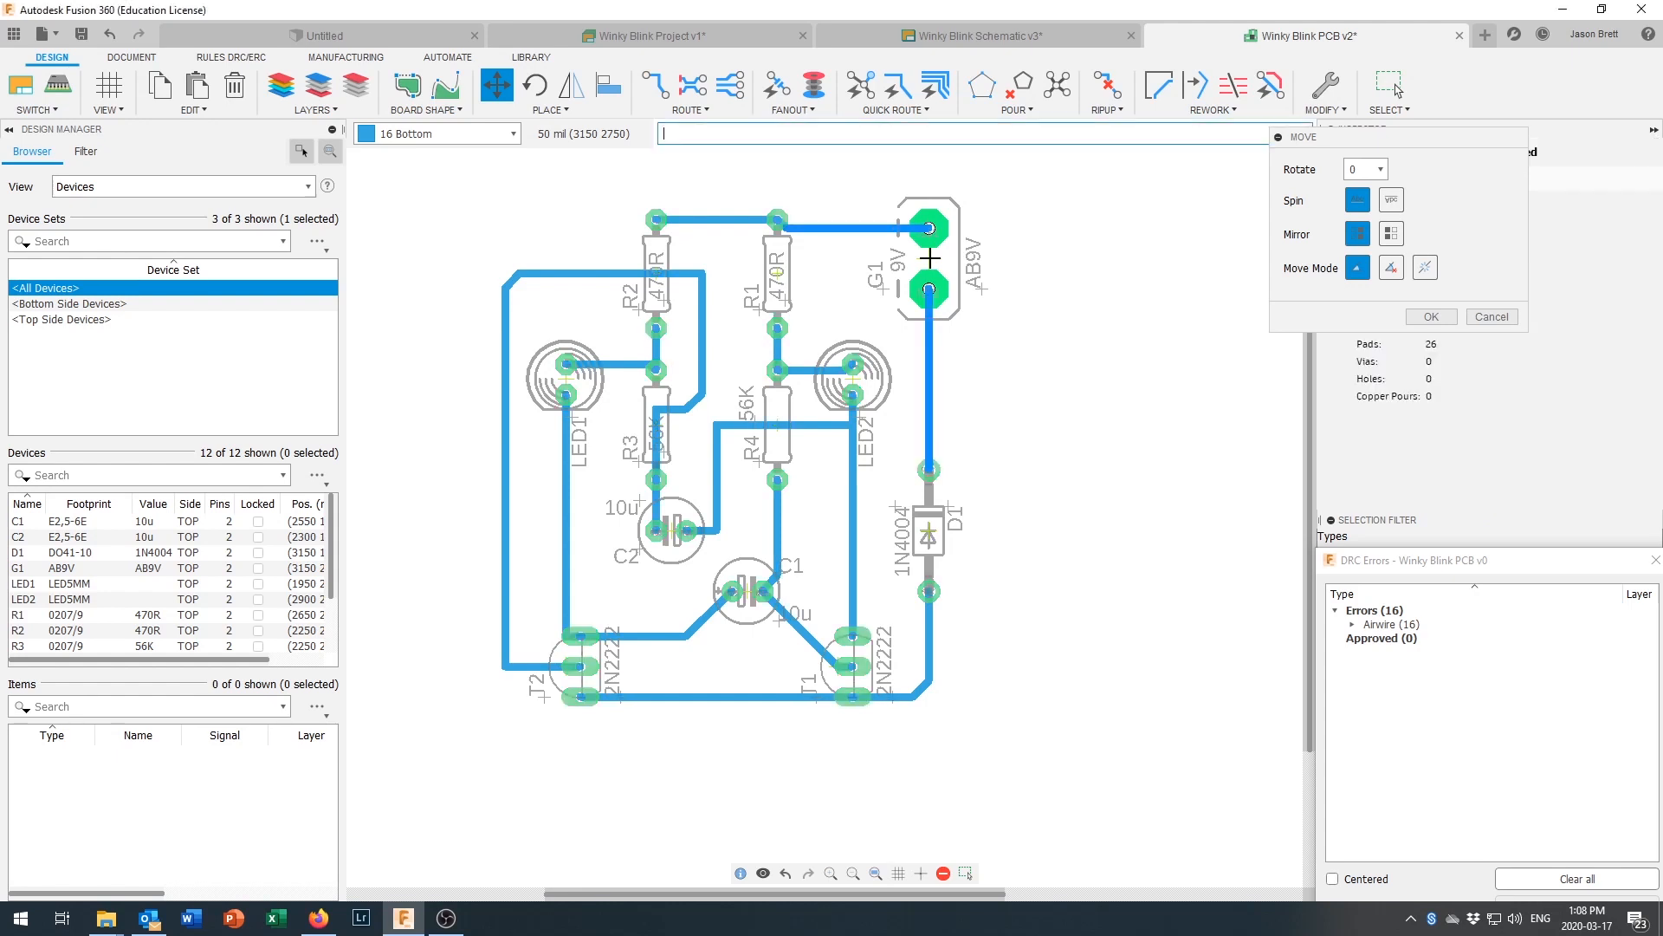
left_click(899, 254)
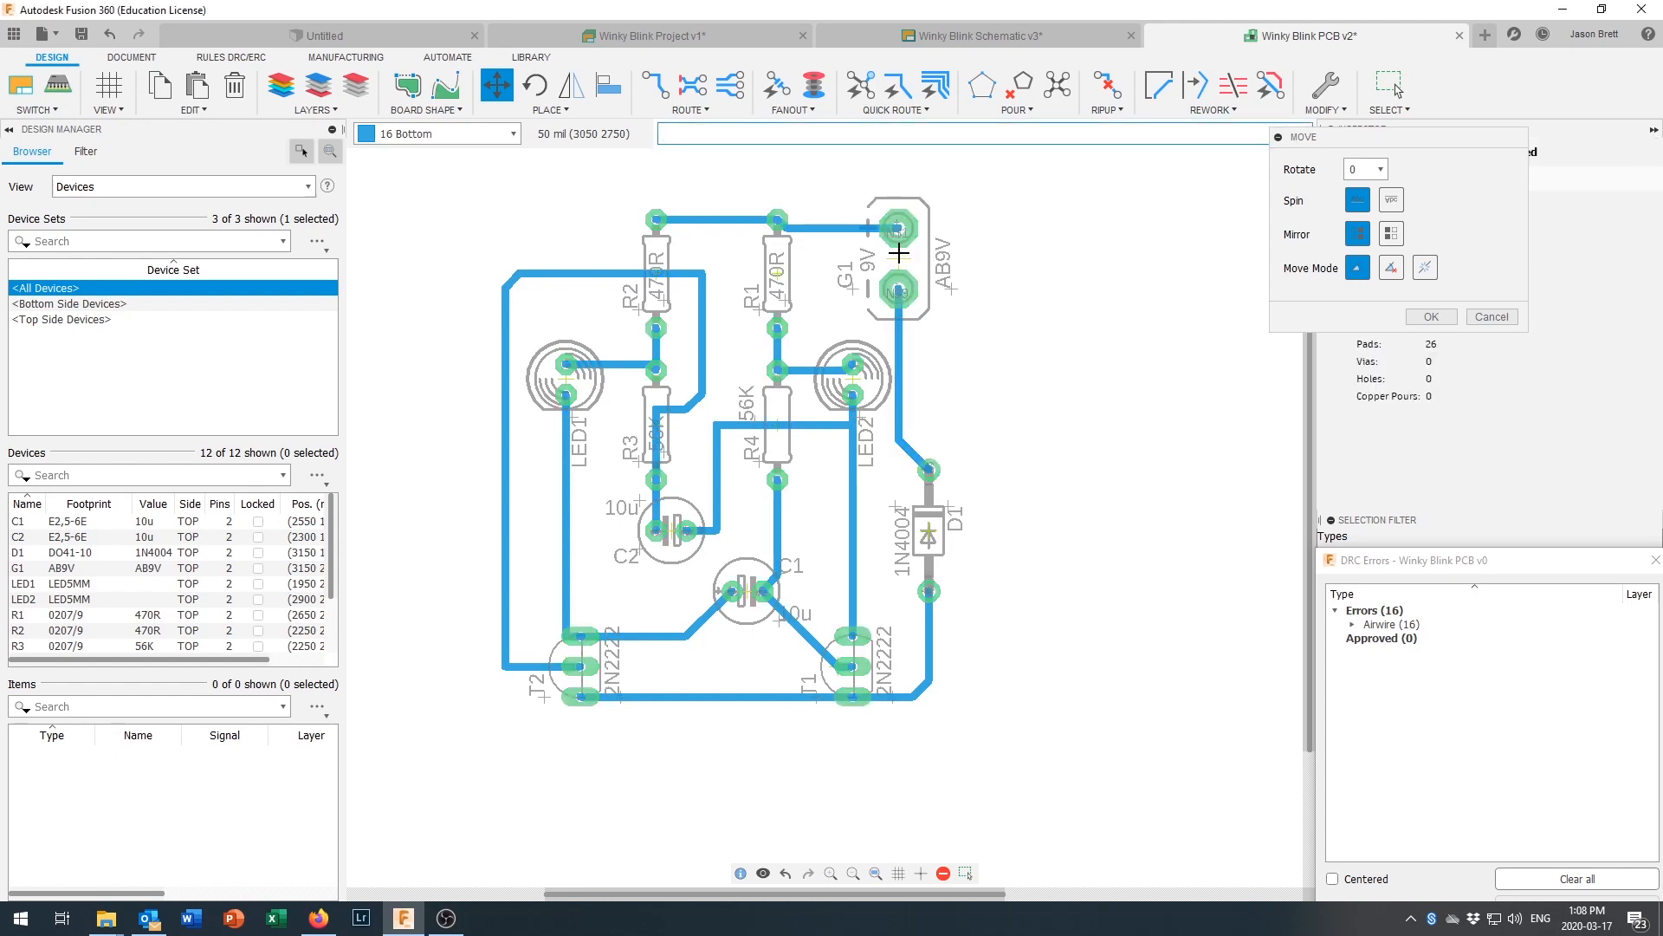
left_click(857, 379)
left_click(831, 379)
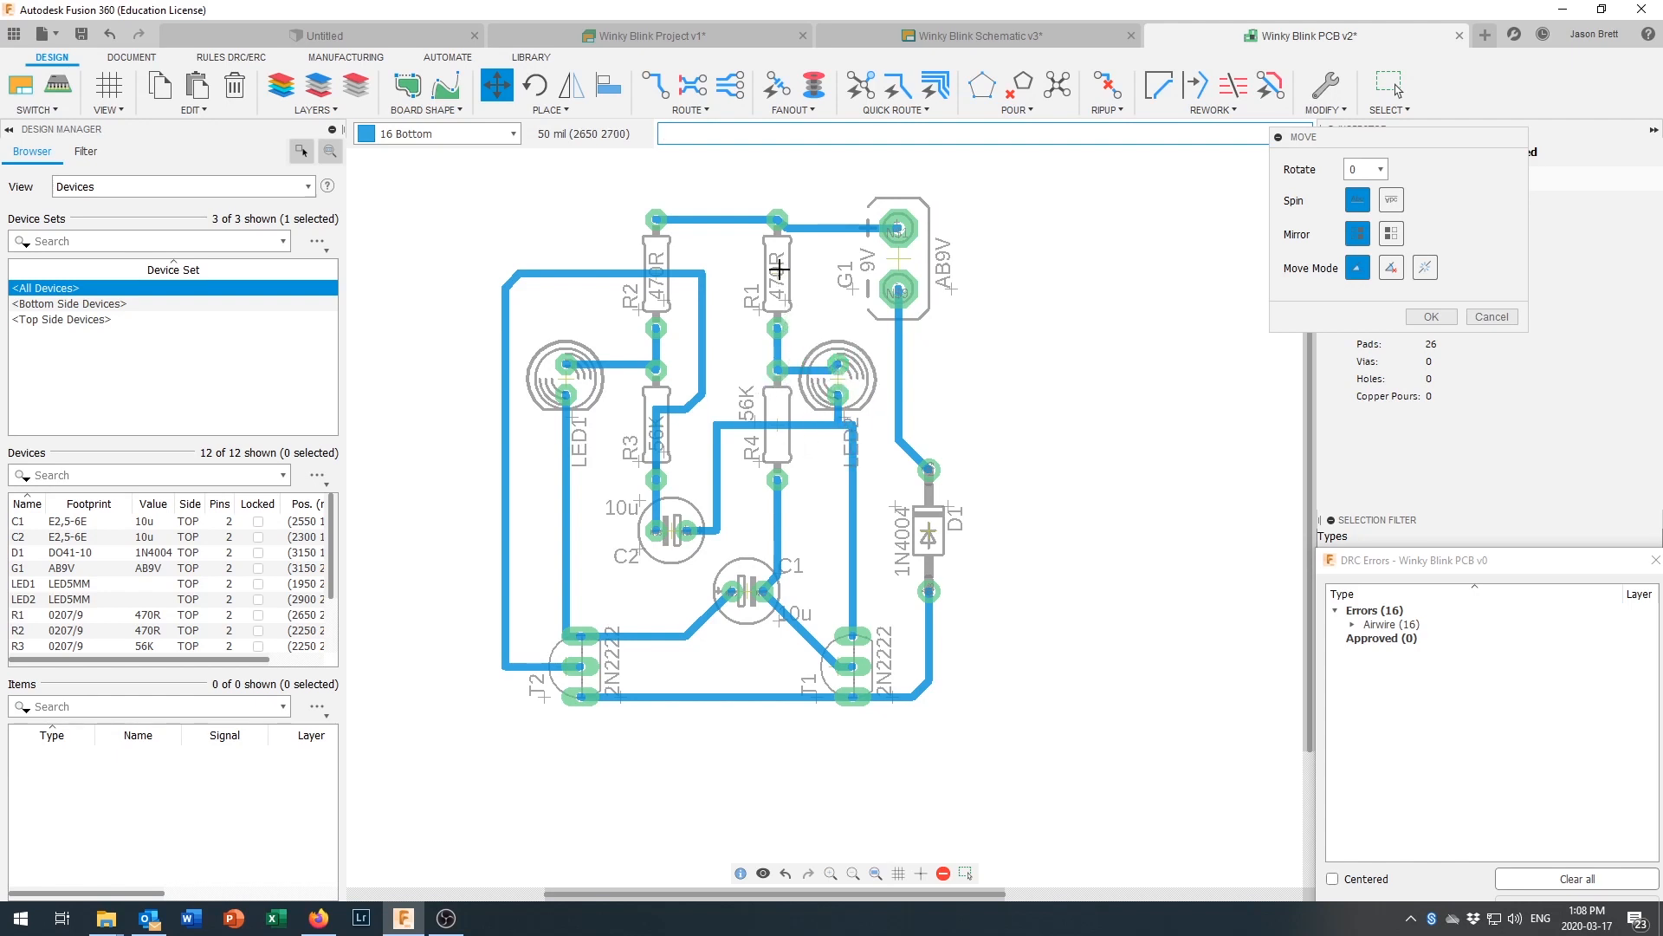
Step: Try repositioning R4 and R3, setting each resistor back at its original location
left_click(777, 425)
left_click(778, 421)
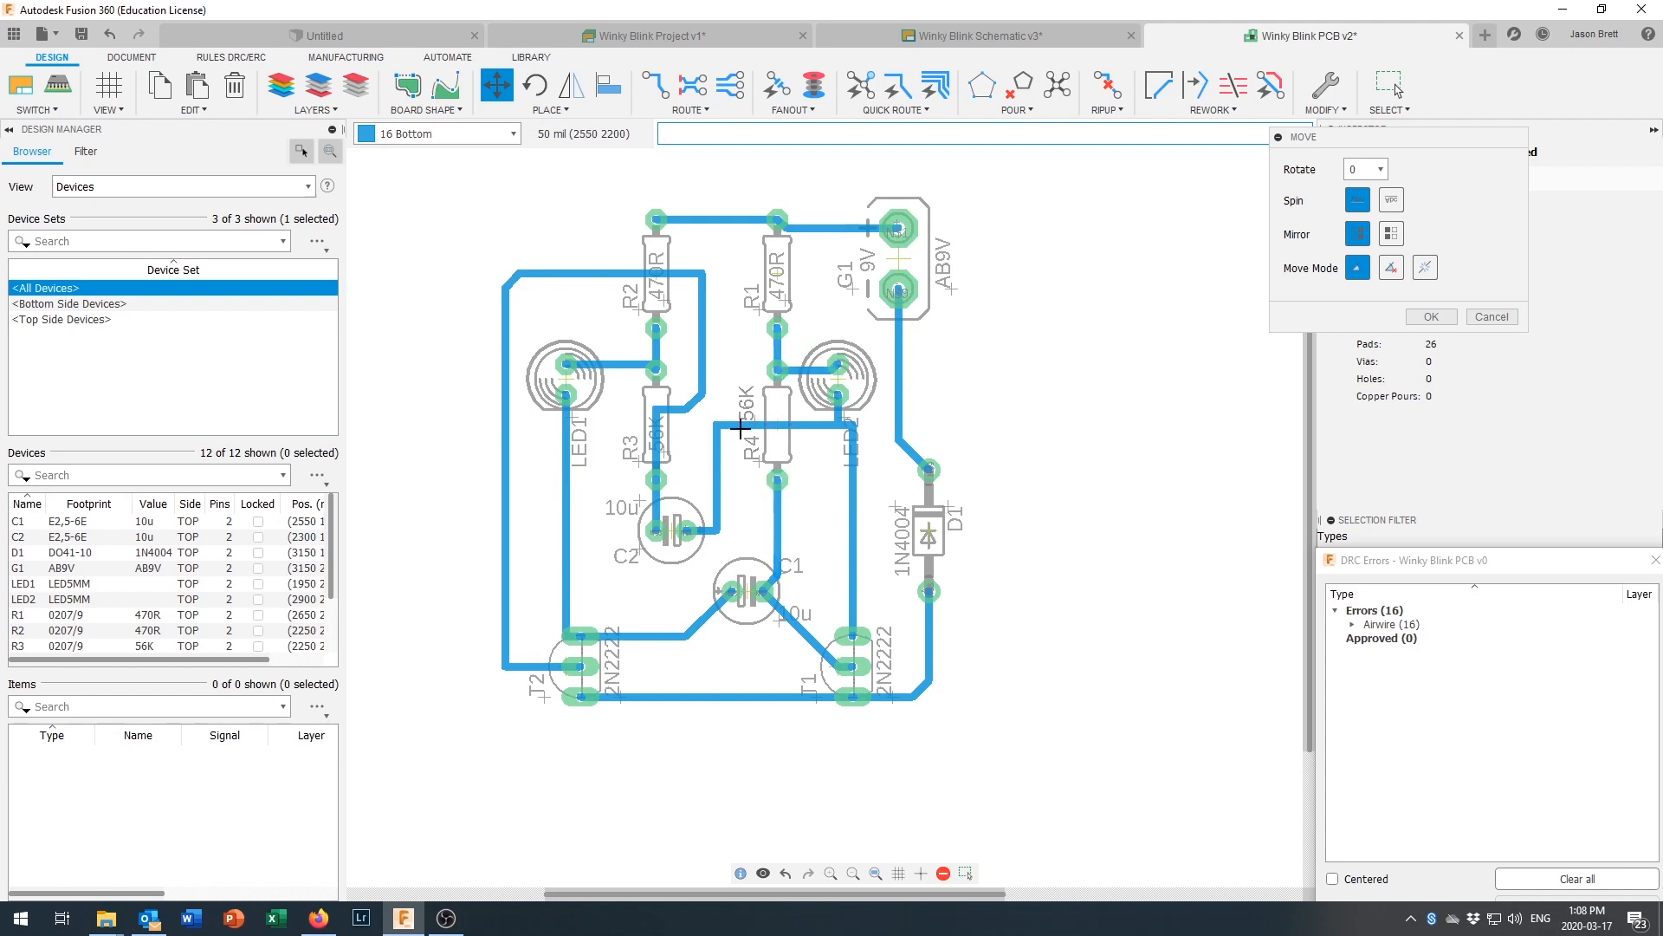
left_click(658, 431)
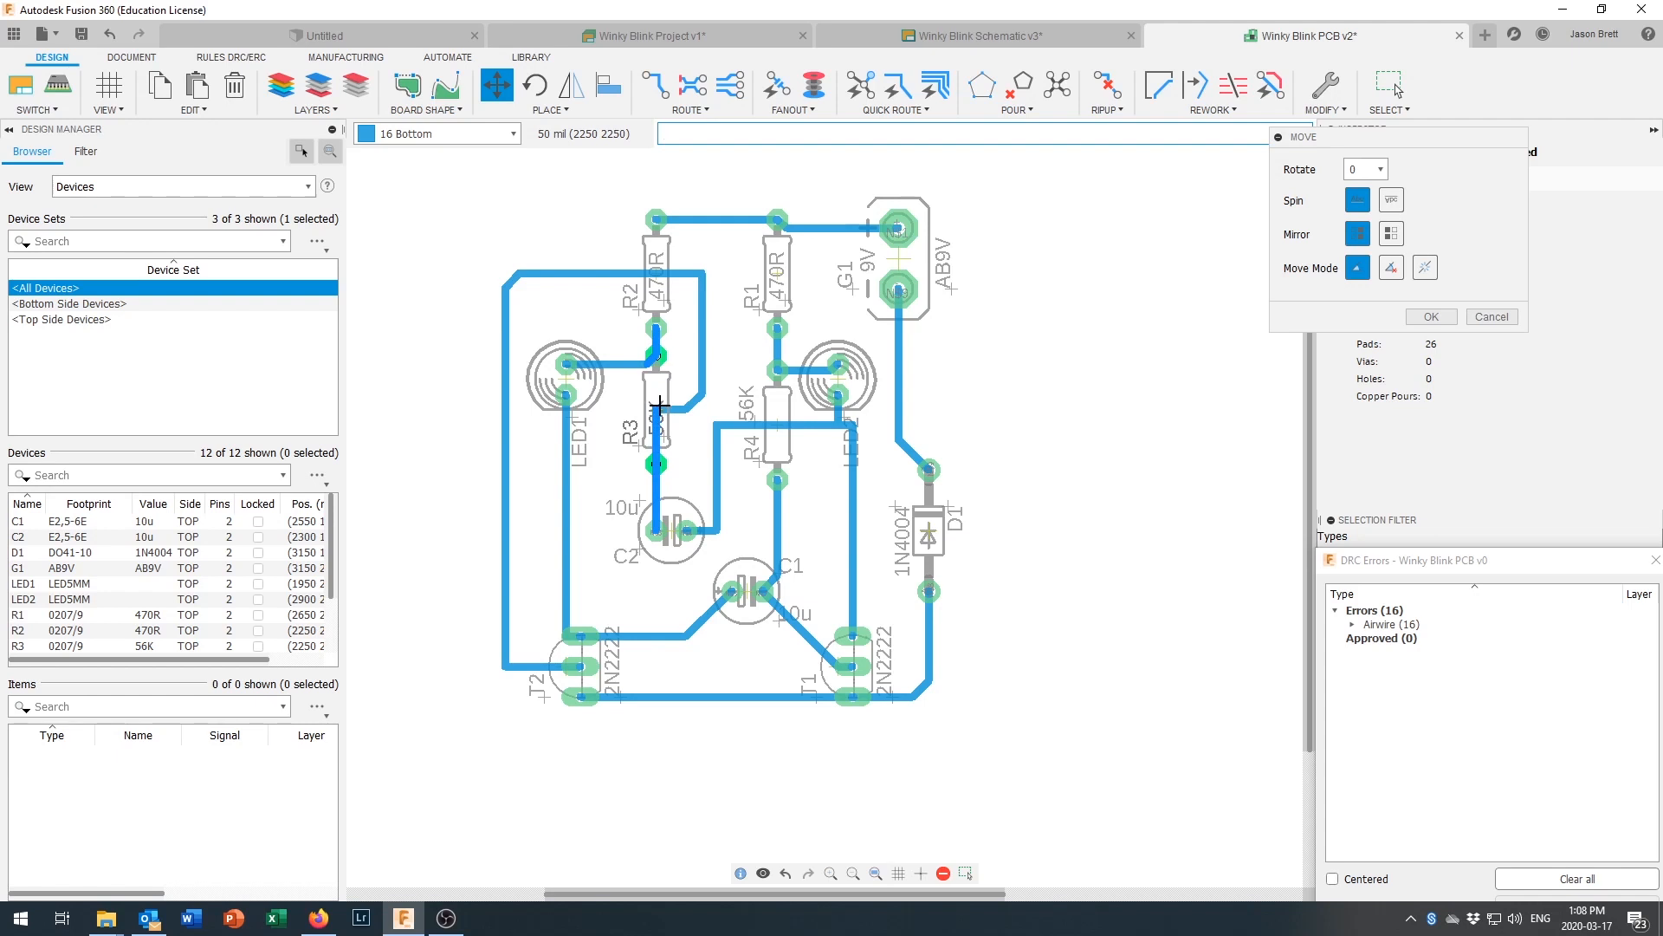
left_click(658, 421)
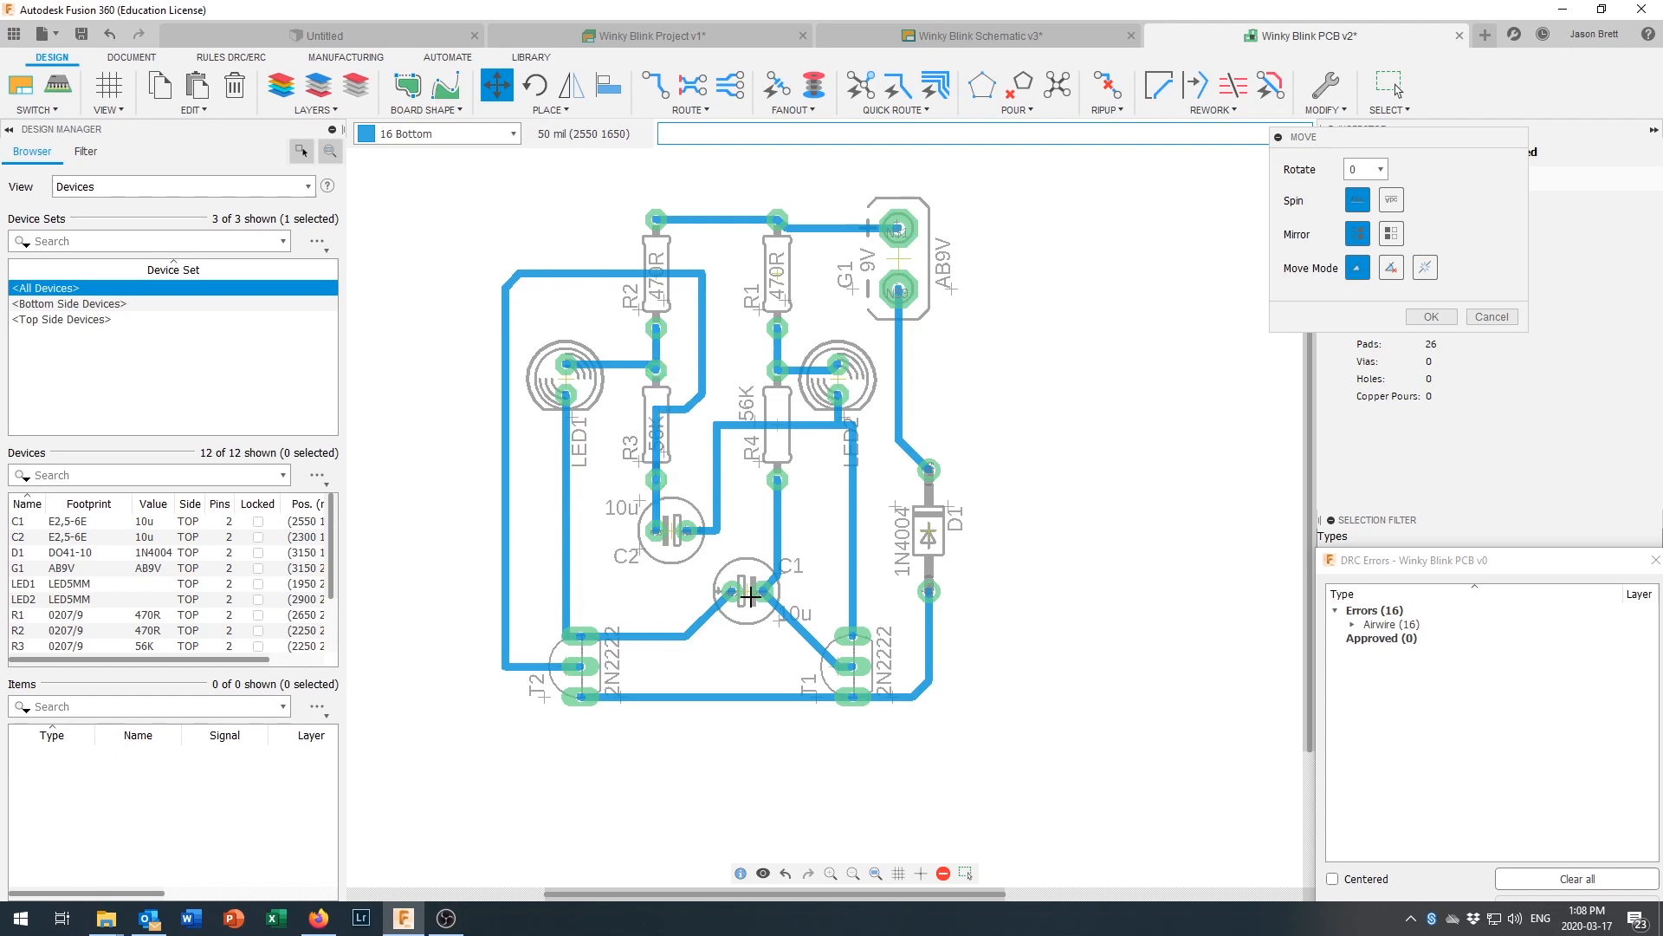
Step: Move LED1 right by 100 mil and T2 right by 100 mil and up by 150 mil, with their traces attached
left_click(568, 381)
left_click(593, 383)
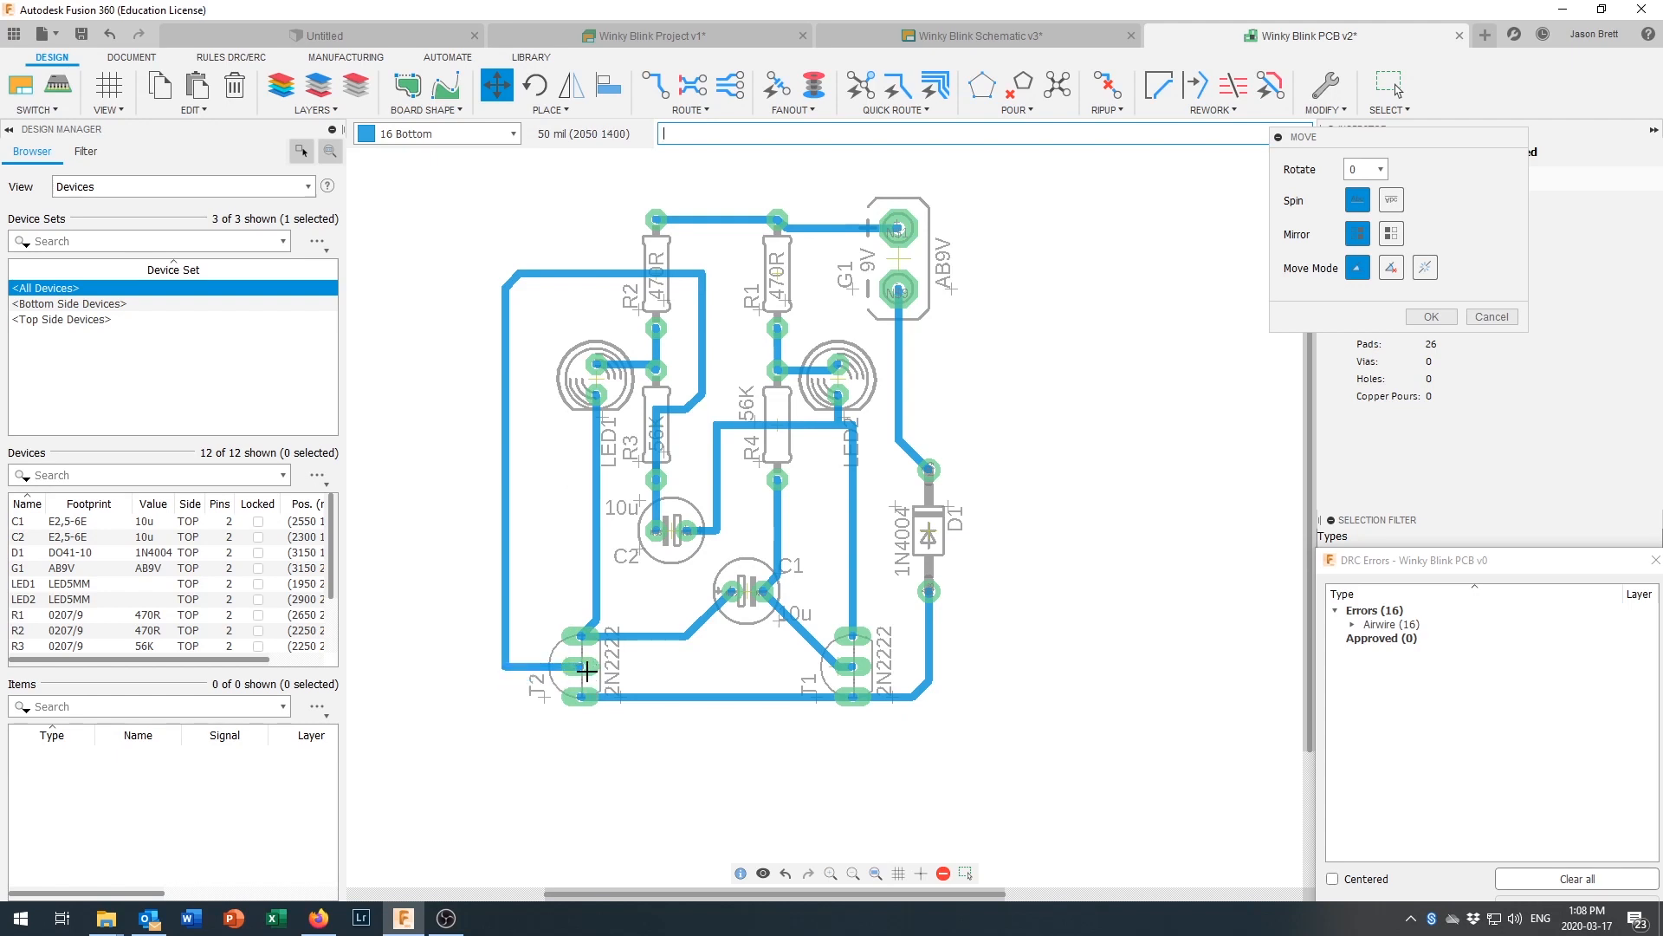
scroll(593, 689, "up", 4)
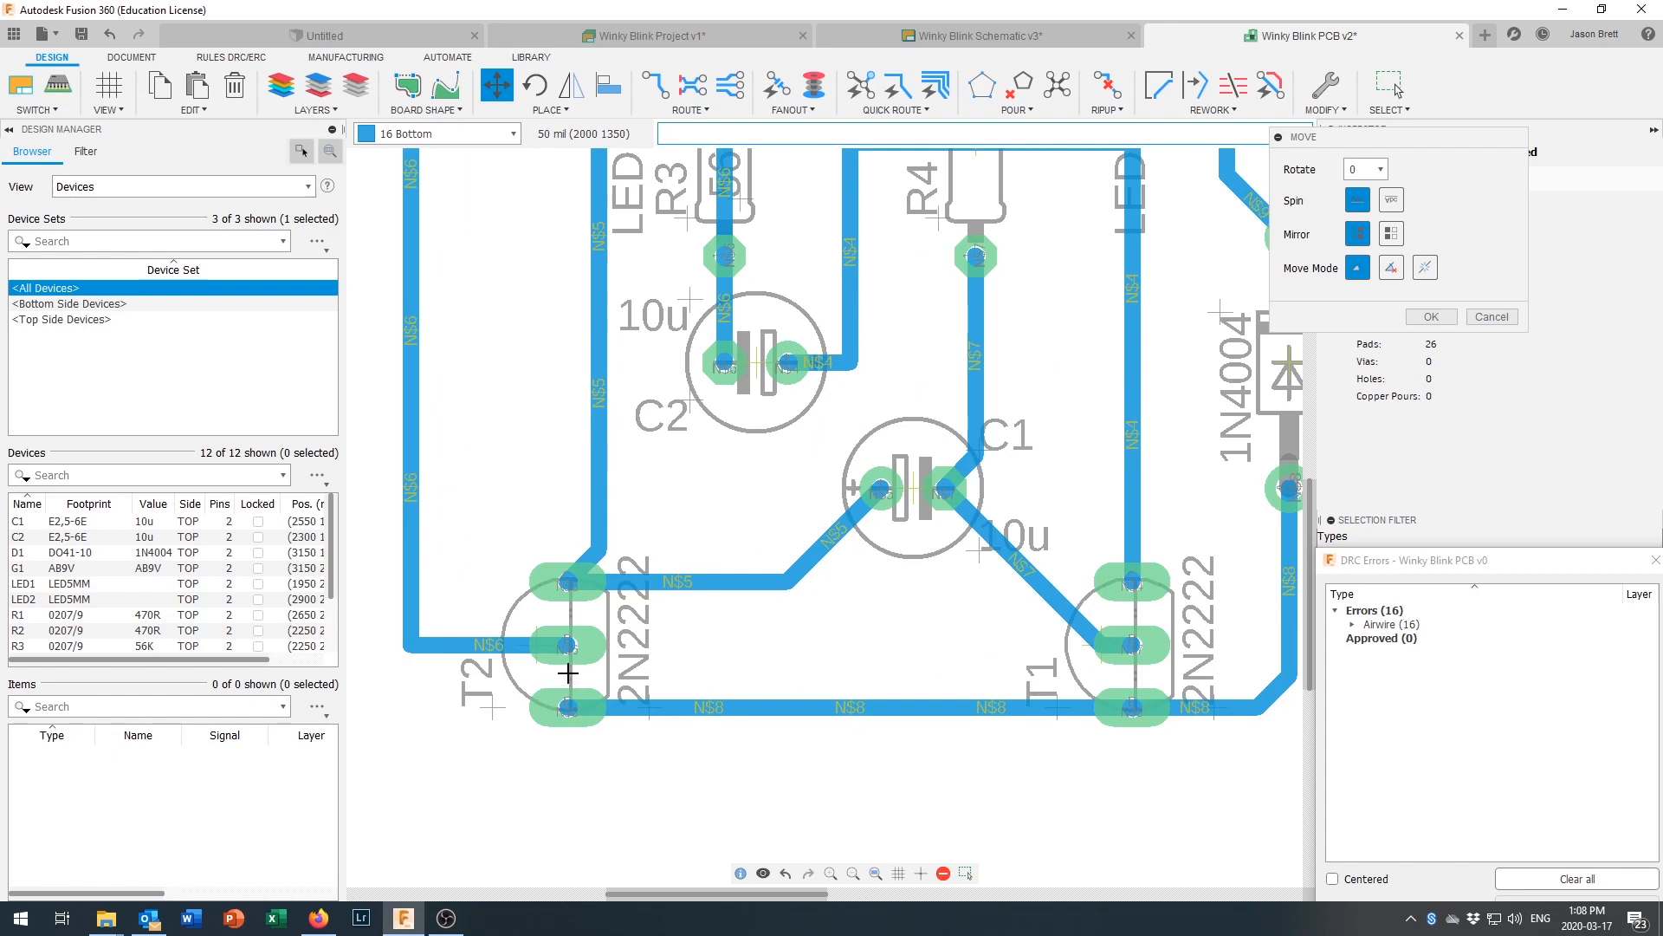
left_click(538, 647)
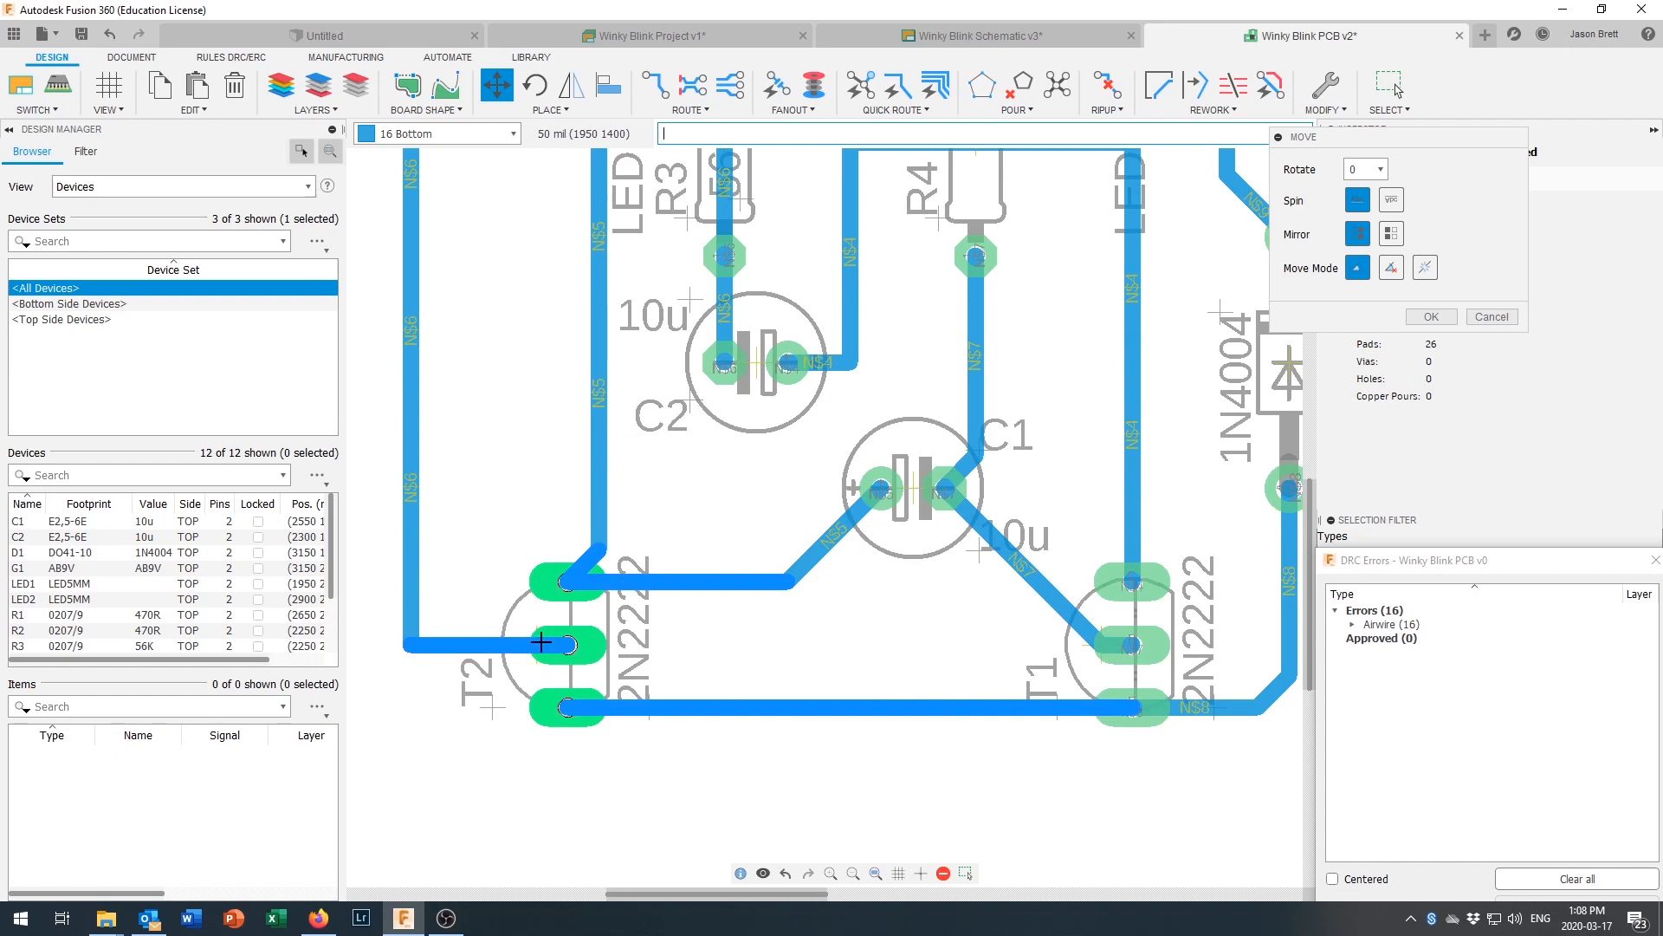
scroll(676, 557, "down", 2)
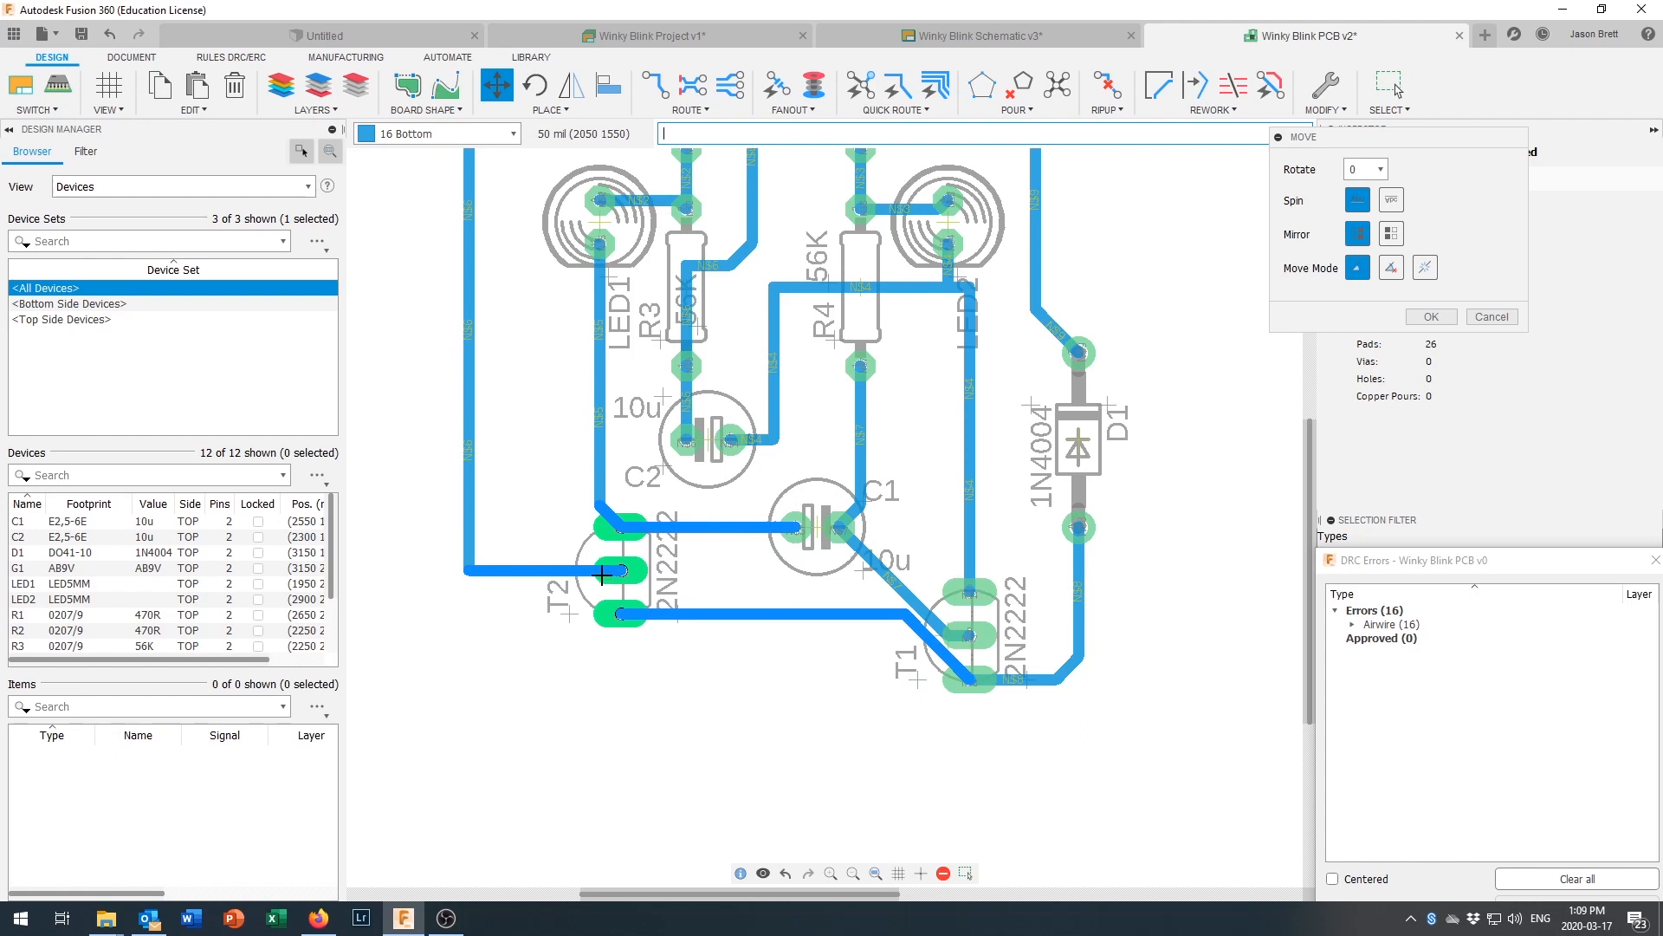
left_click(603, 574)
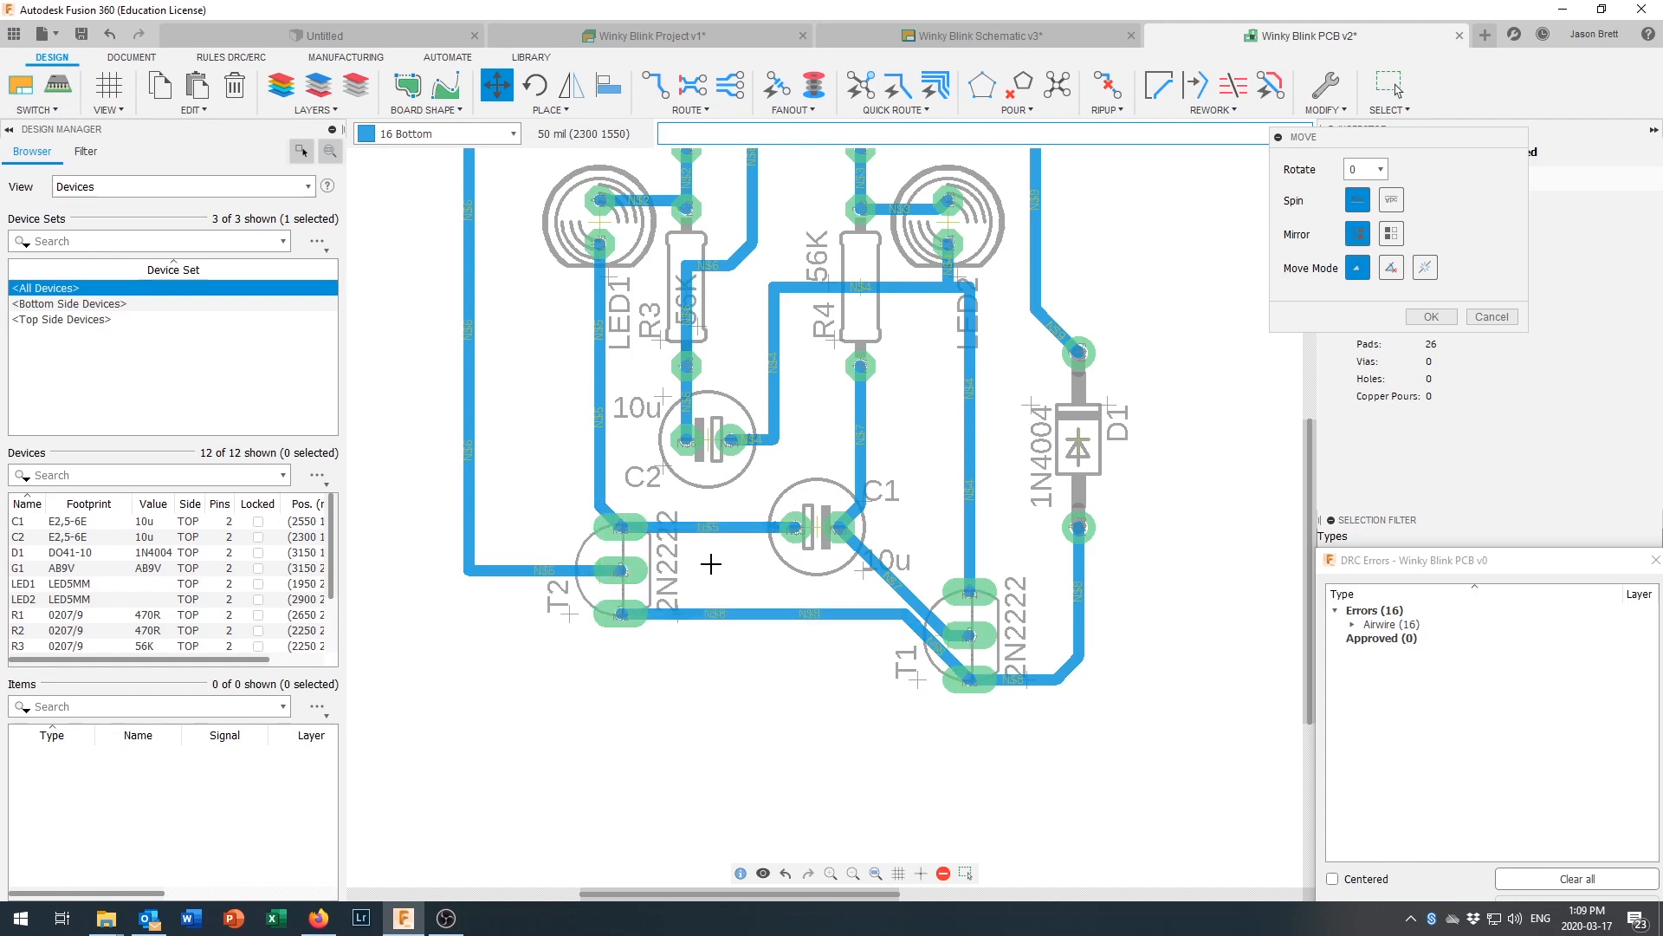
Step: Move C1 up by 50 mil and T1 up by 150 mil, keeping their traces attached
left_click(819, 530)
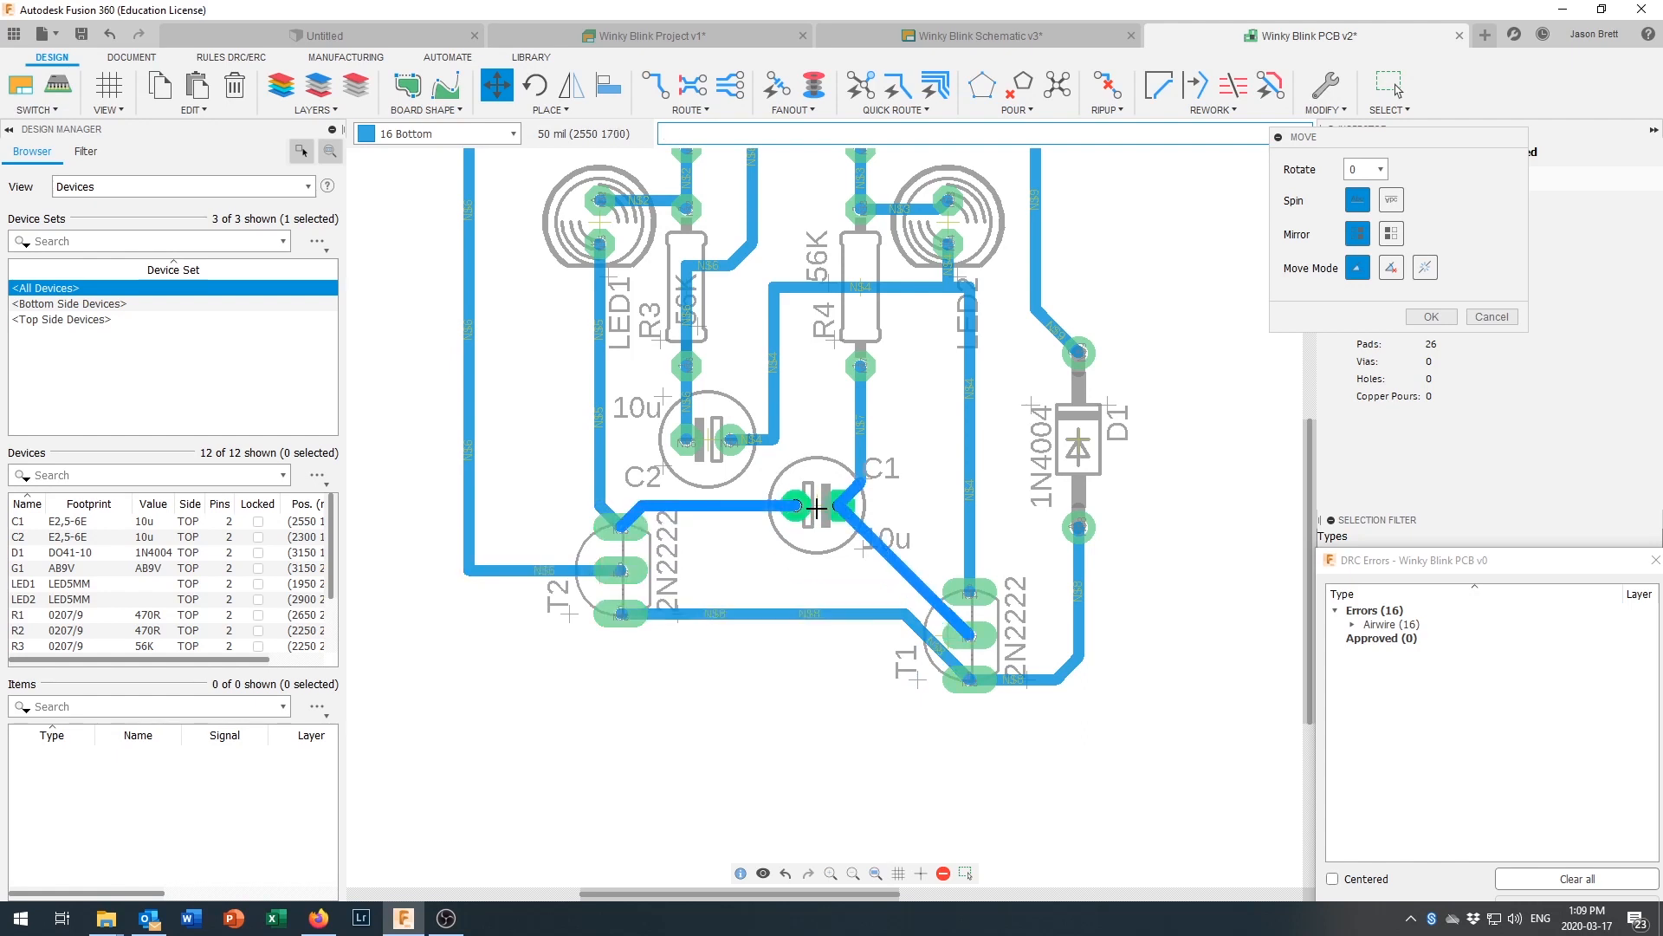
left_click(817, 495)
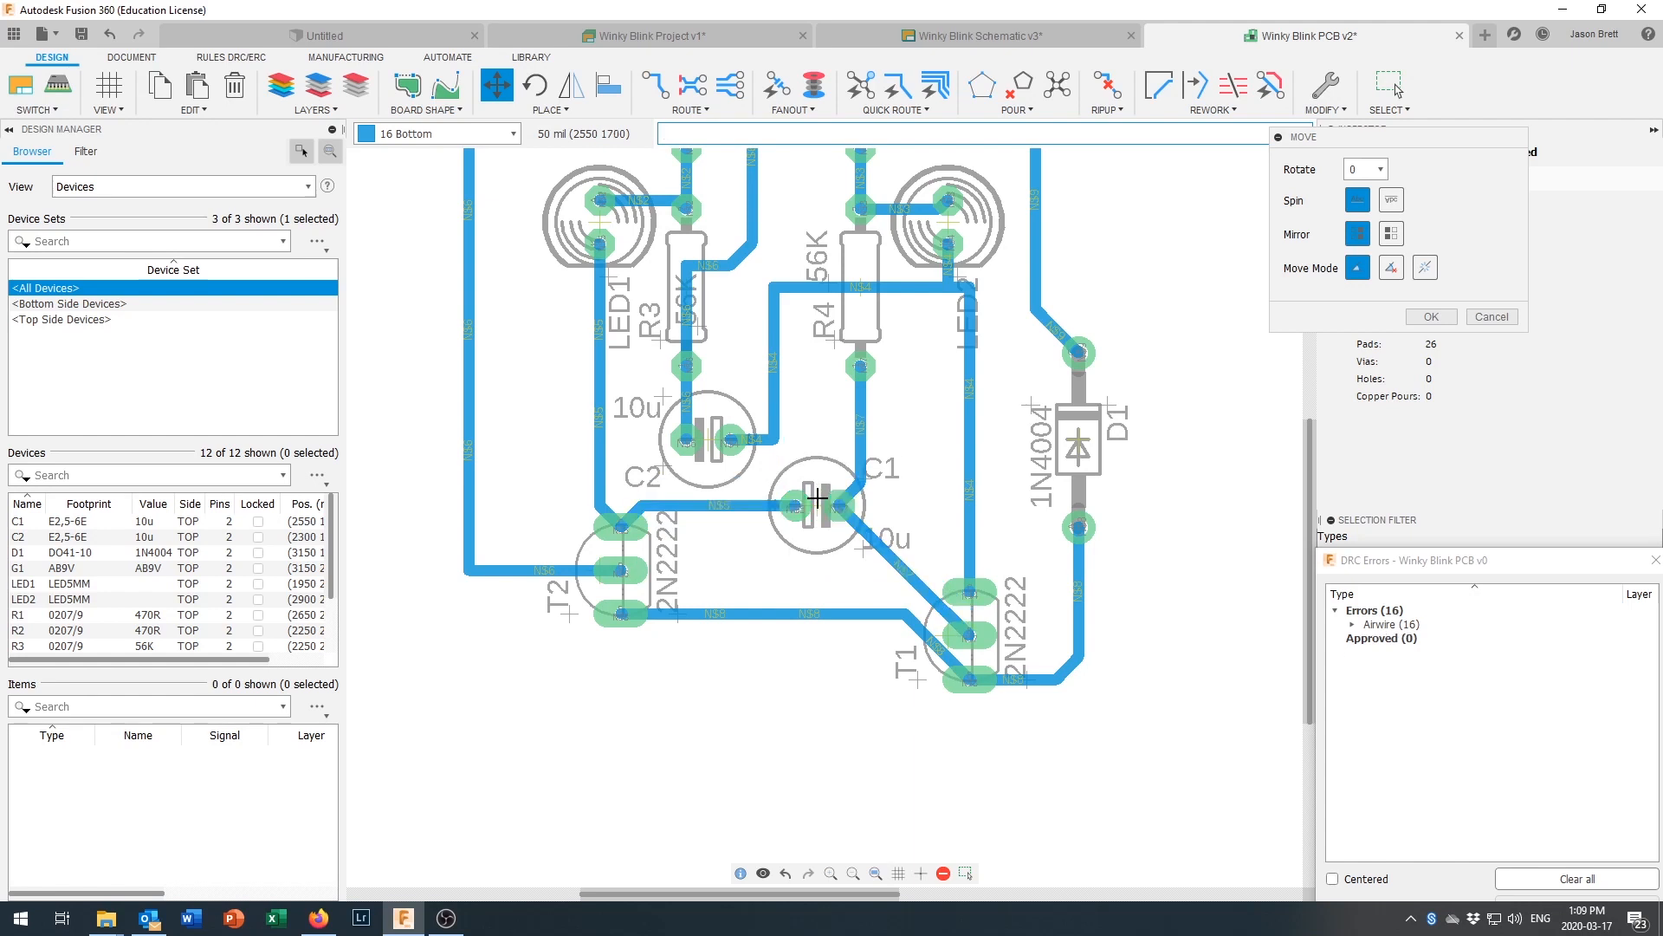
left_click(942, 640)
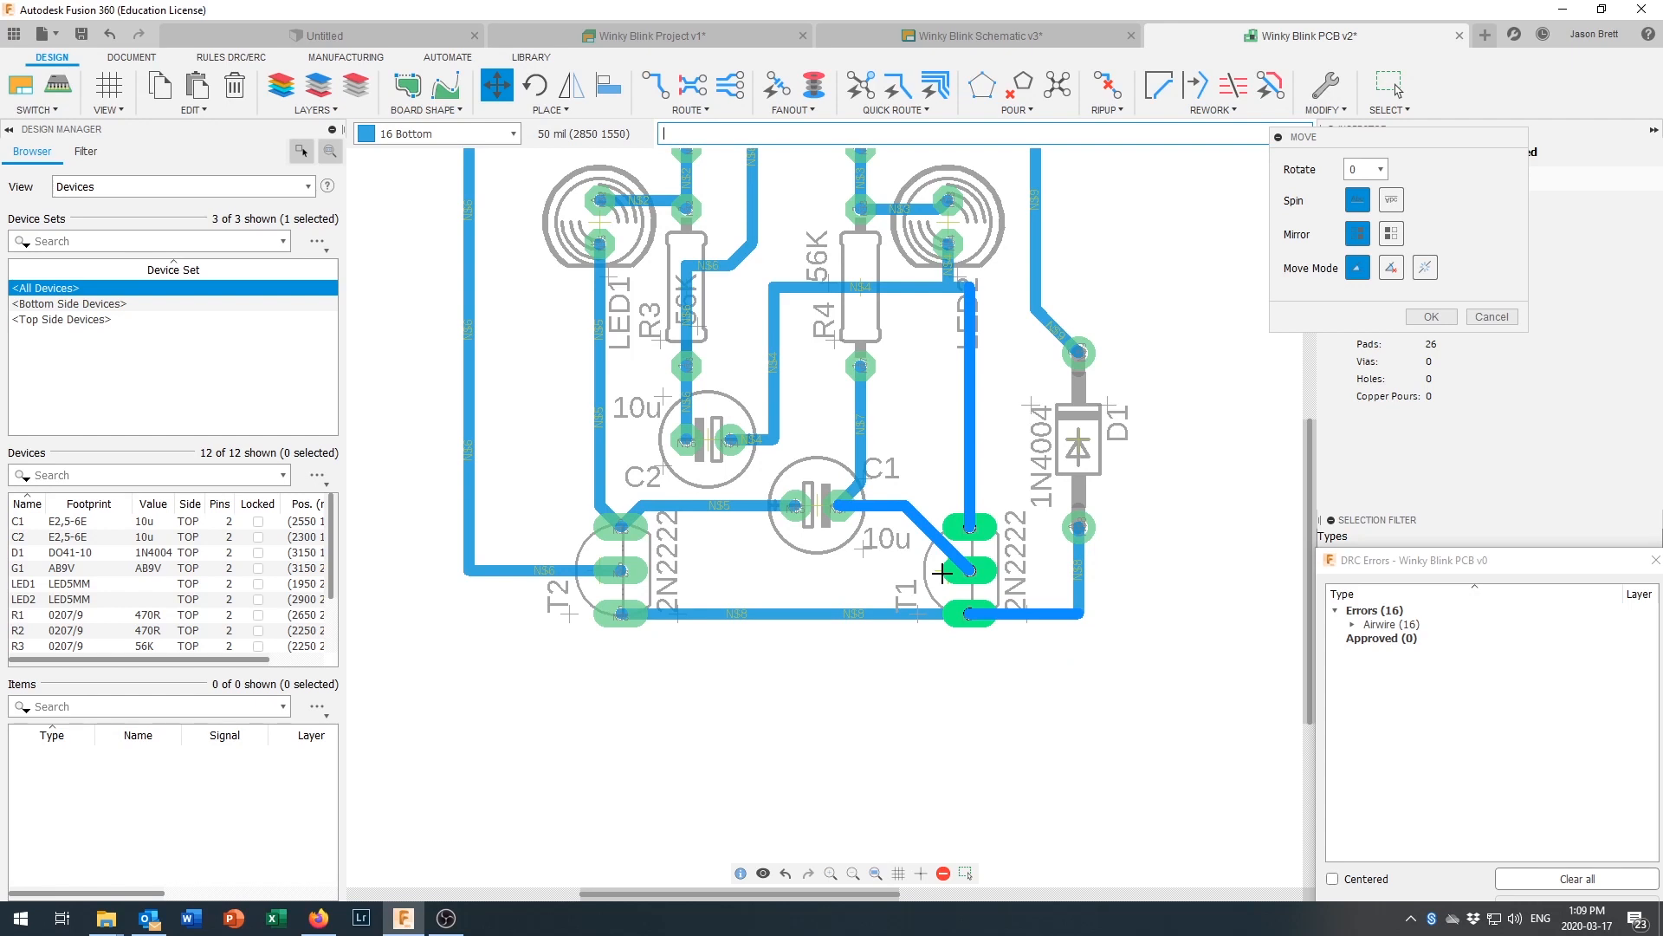
left_click(942, 572)
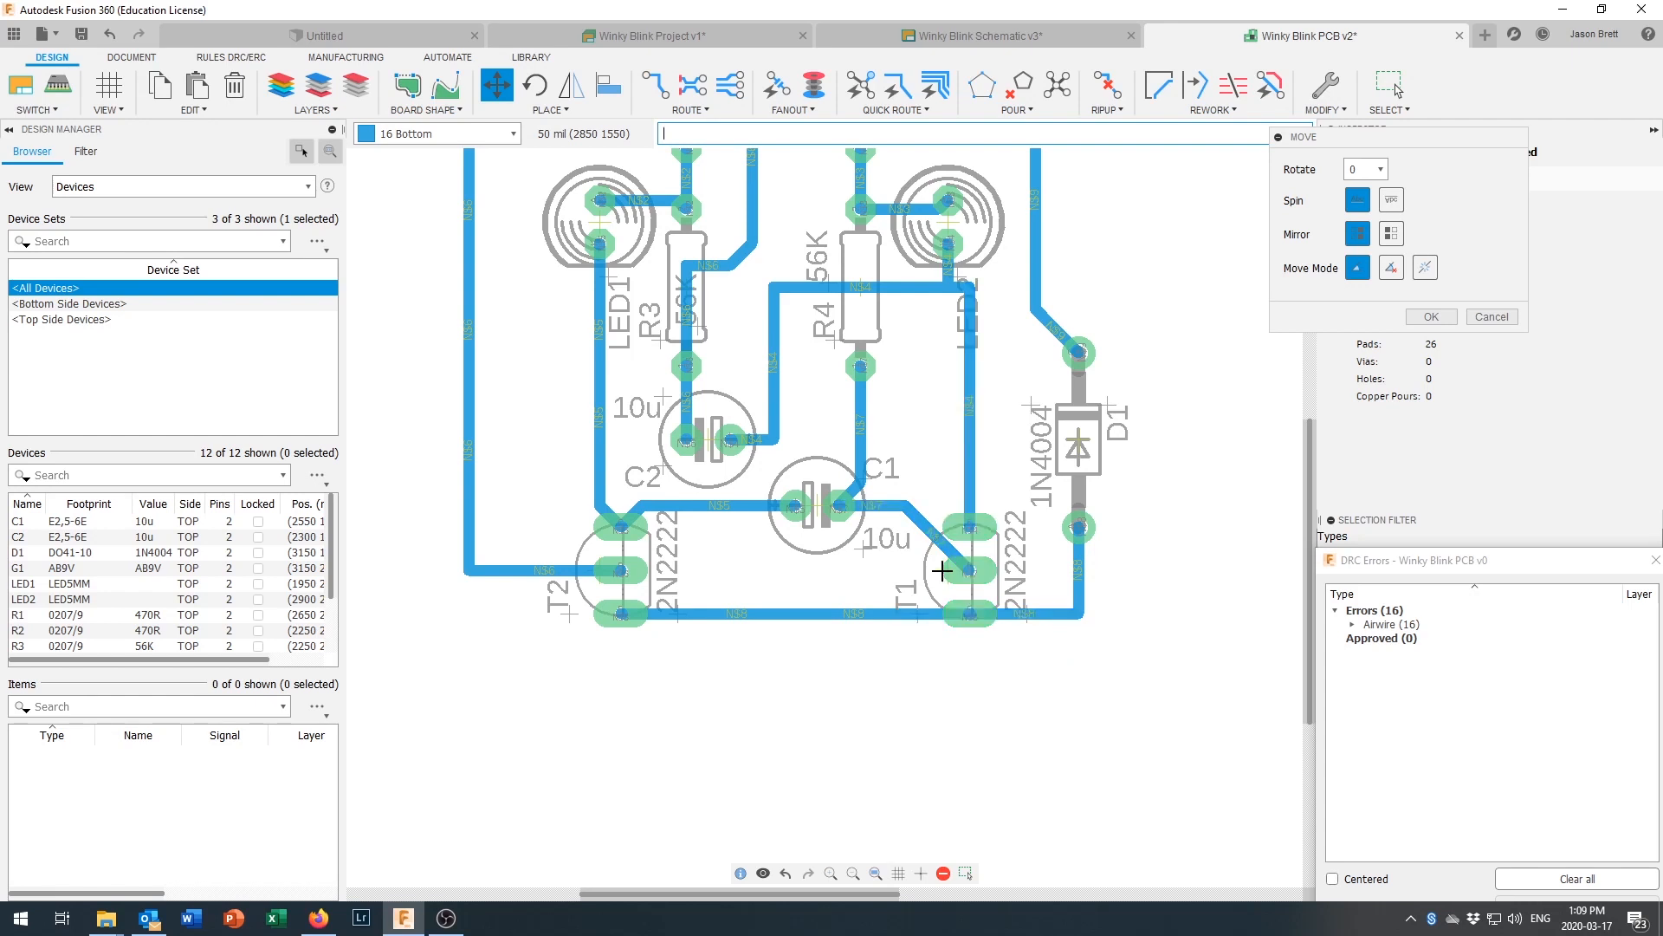
Step: Reshape the trace between C1's right pad and T1's middle pad to run diagonally from C1 and enter T1 horizontally
scroll(942, 573, "up", 3)
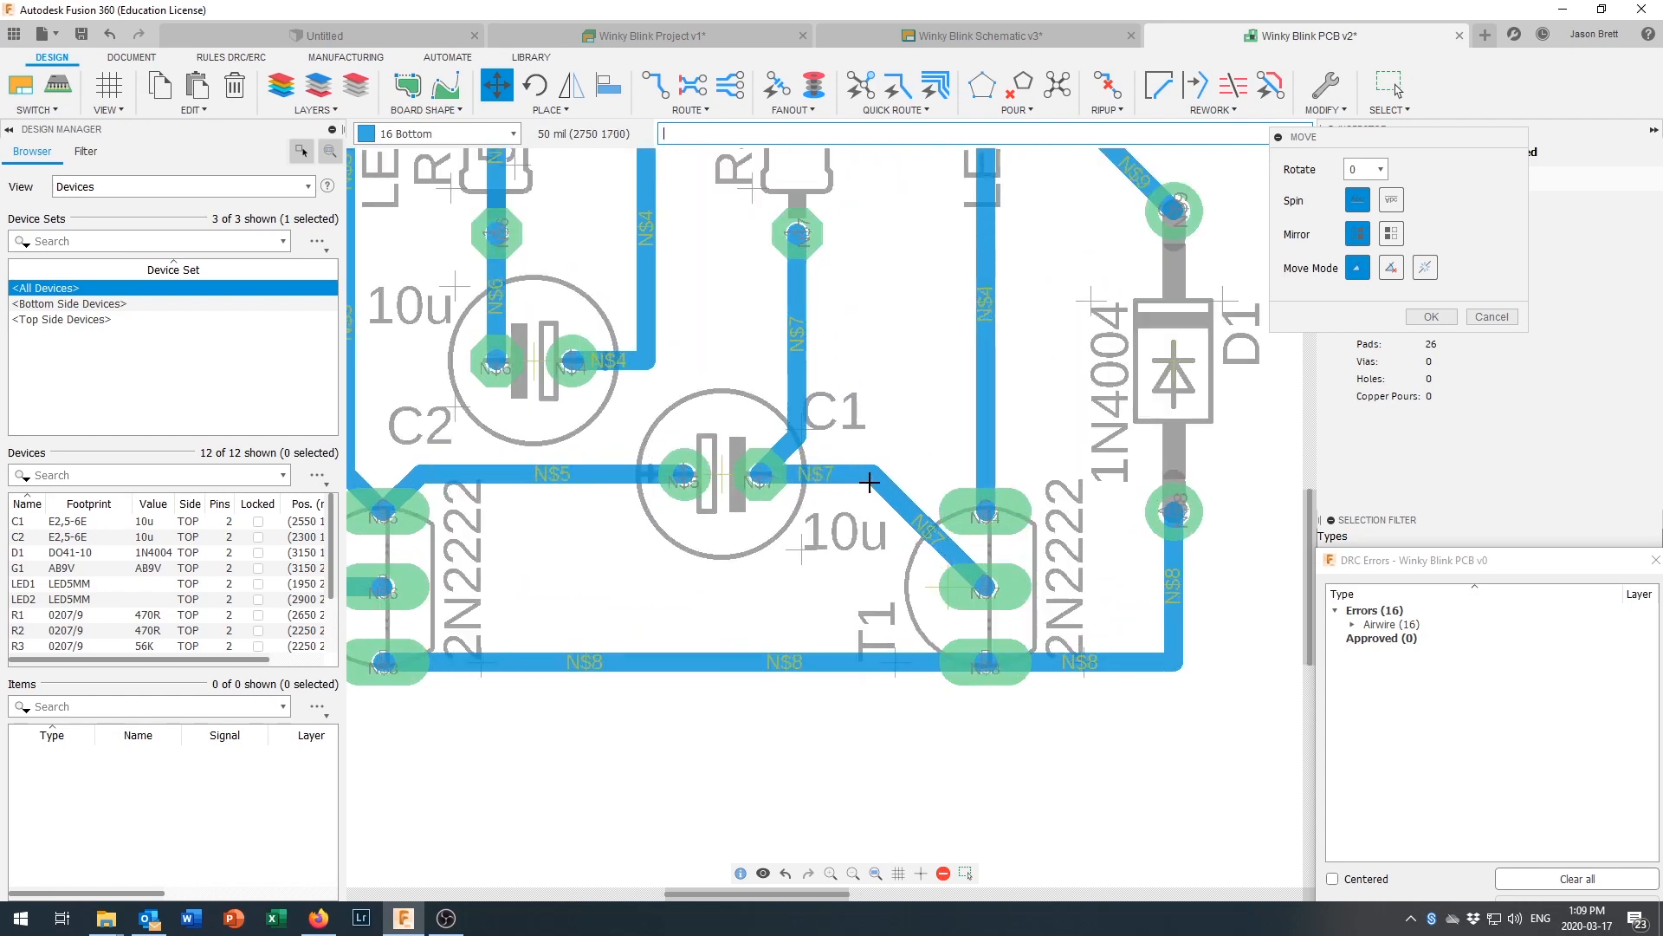
left_click(841, 480)
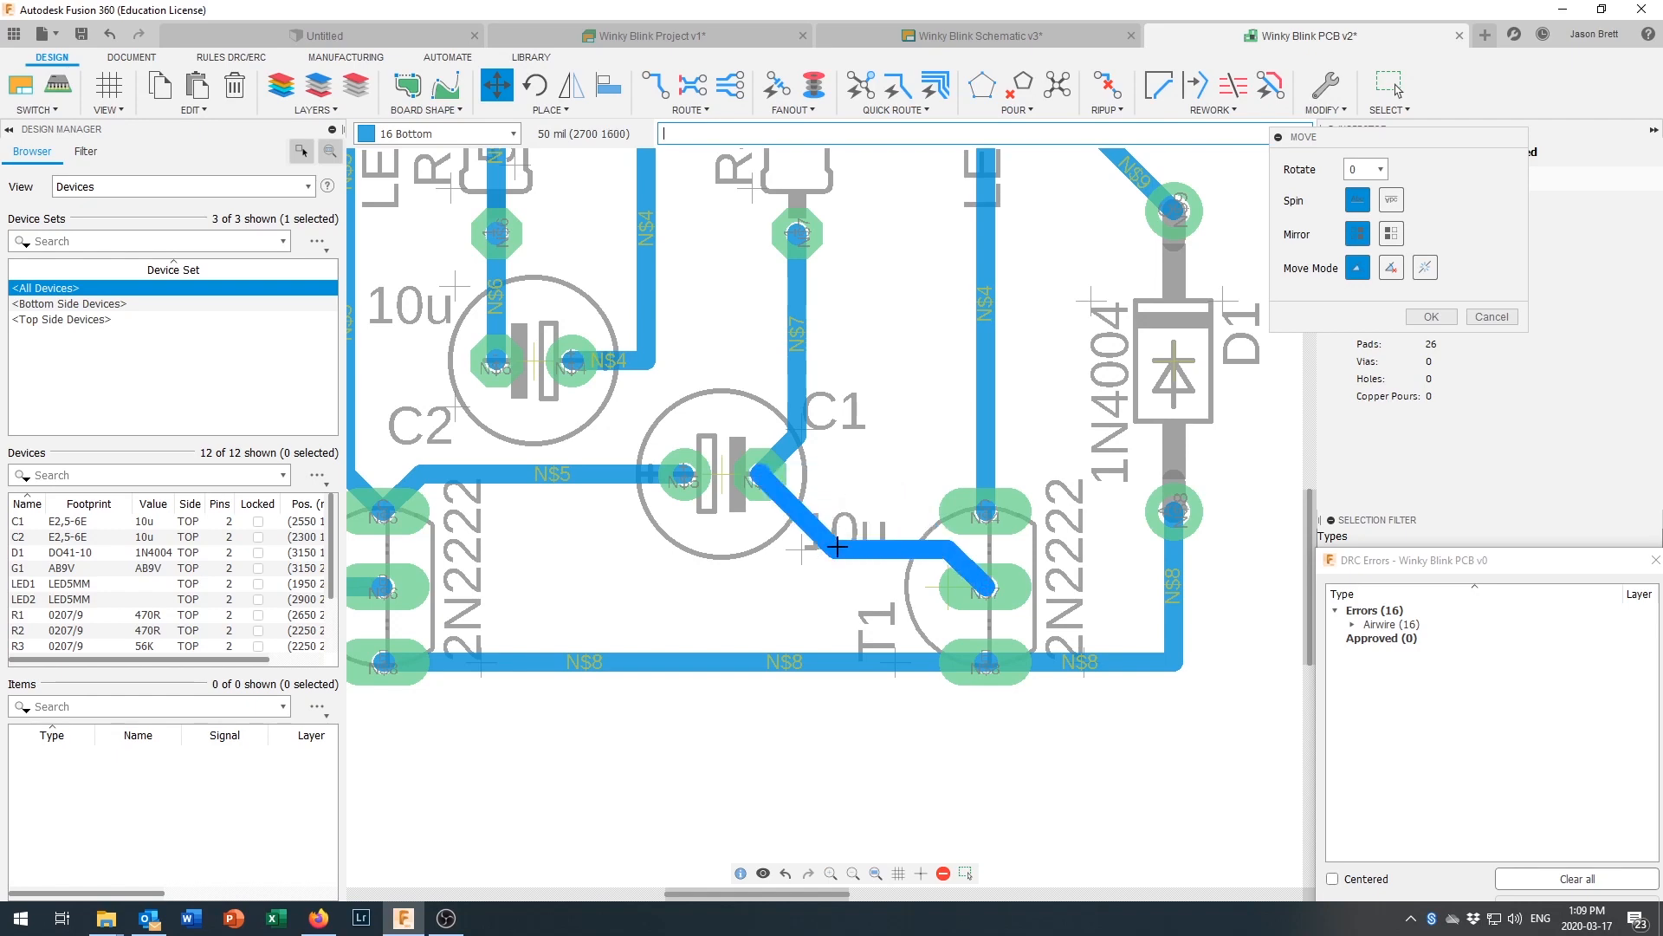
left_click(876, 586)
scroll(771, 545, "down", 3)
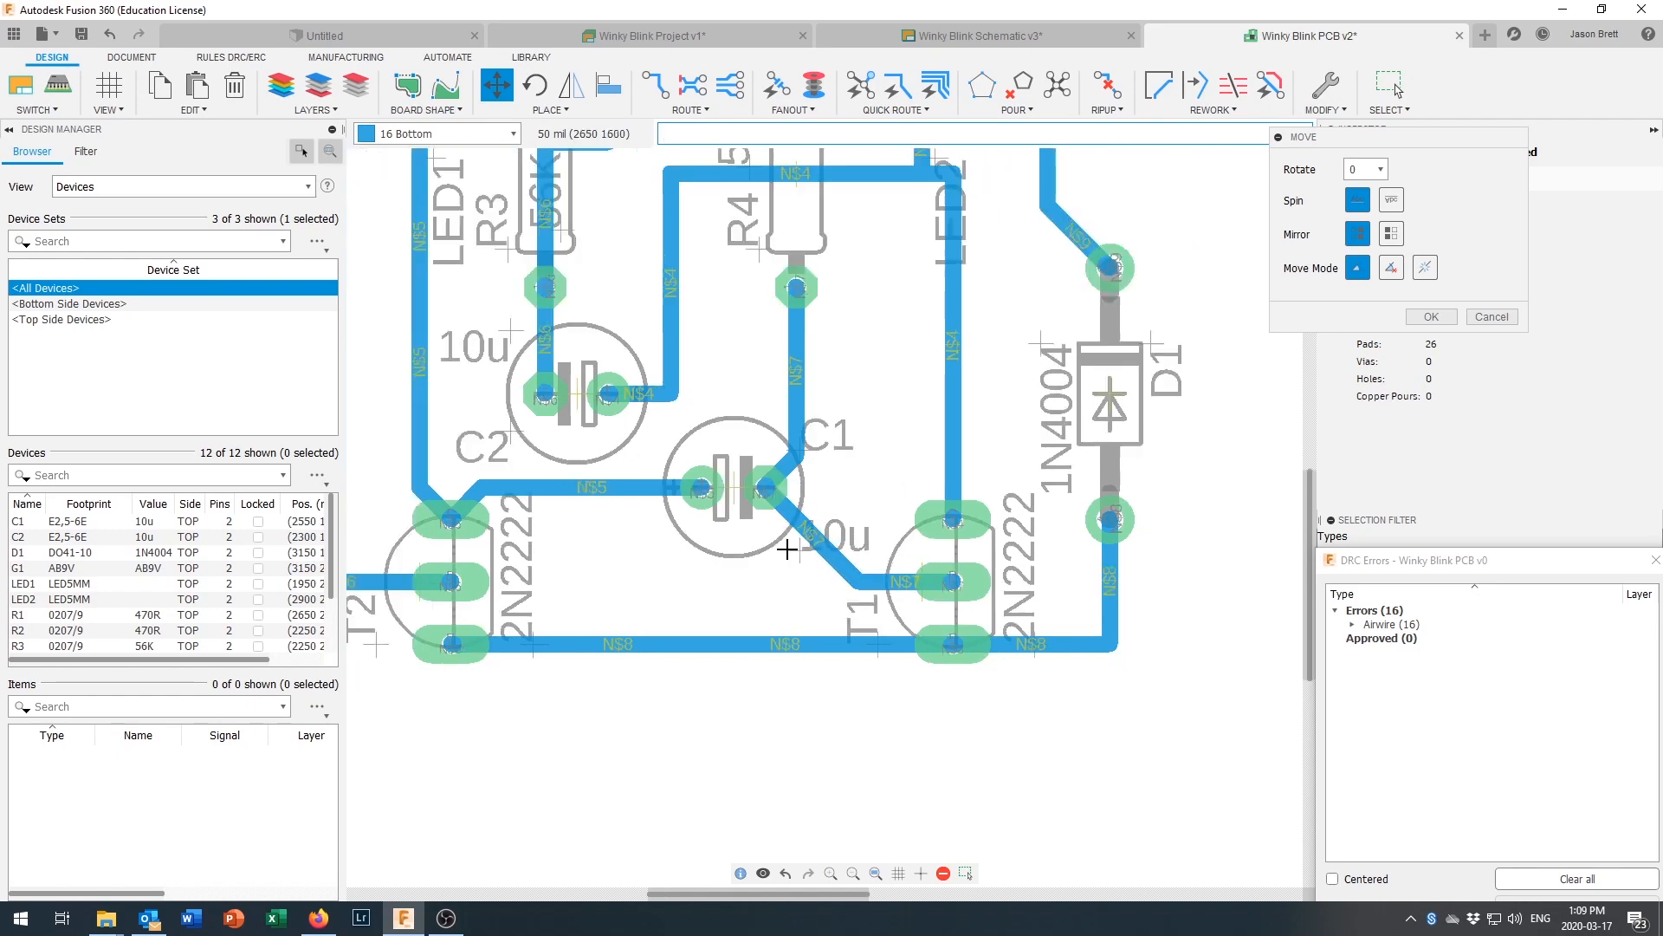
Step: Examine the tightened component placement and traces around C1, C2 and R4, and finish moving parts
scroll(762, 532, "down", 1)
scroll(741, 524, "down", 1)
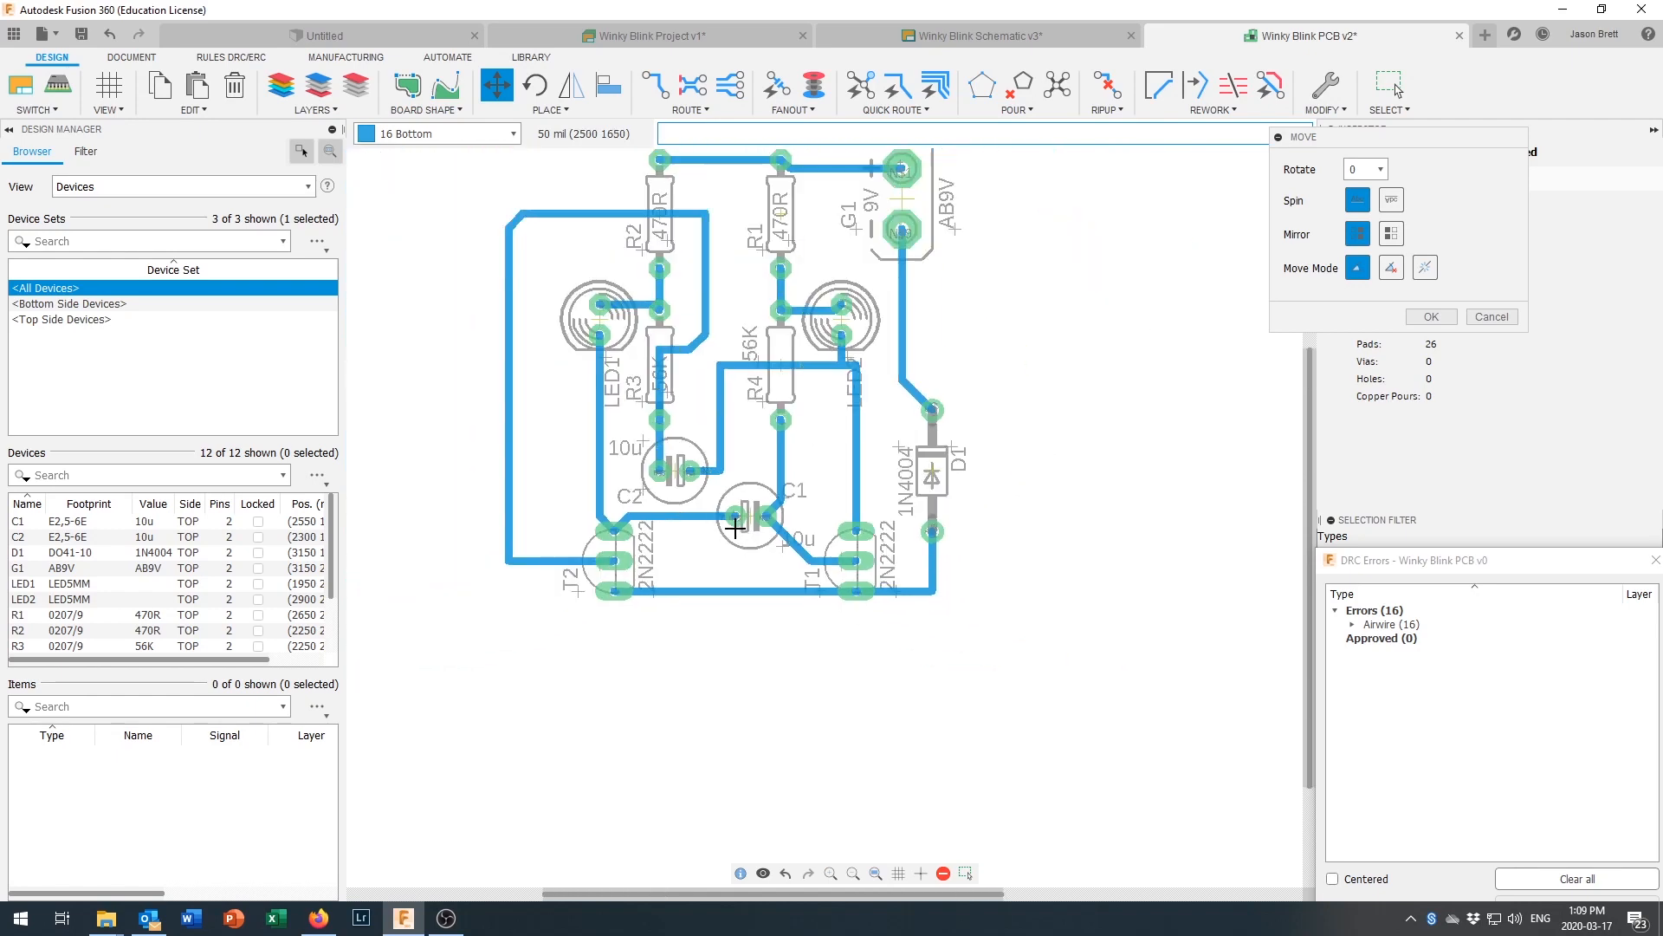
scroll(731, 518, "up", 1)
scroll(732, 490, "up", 1)
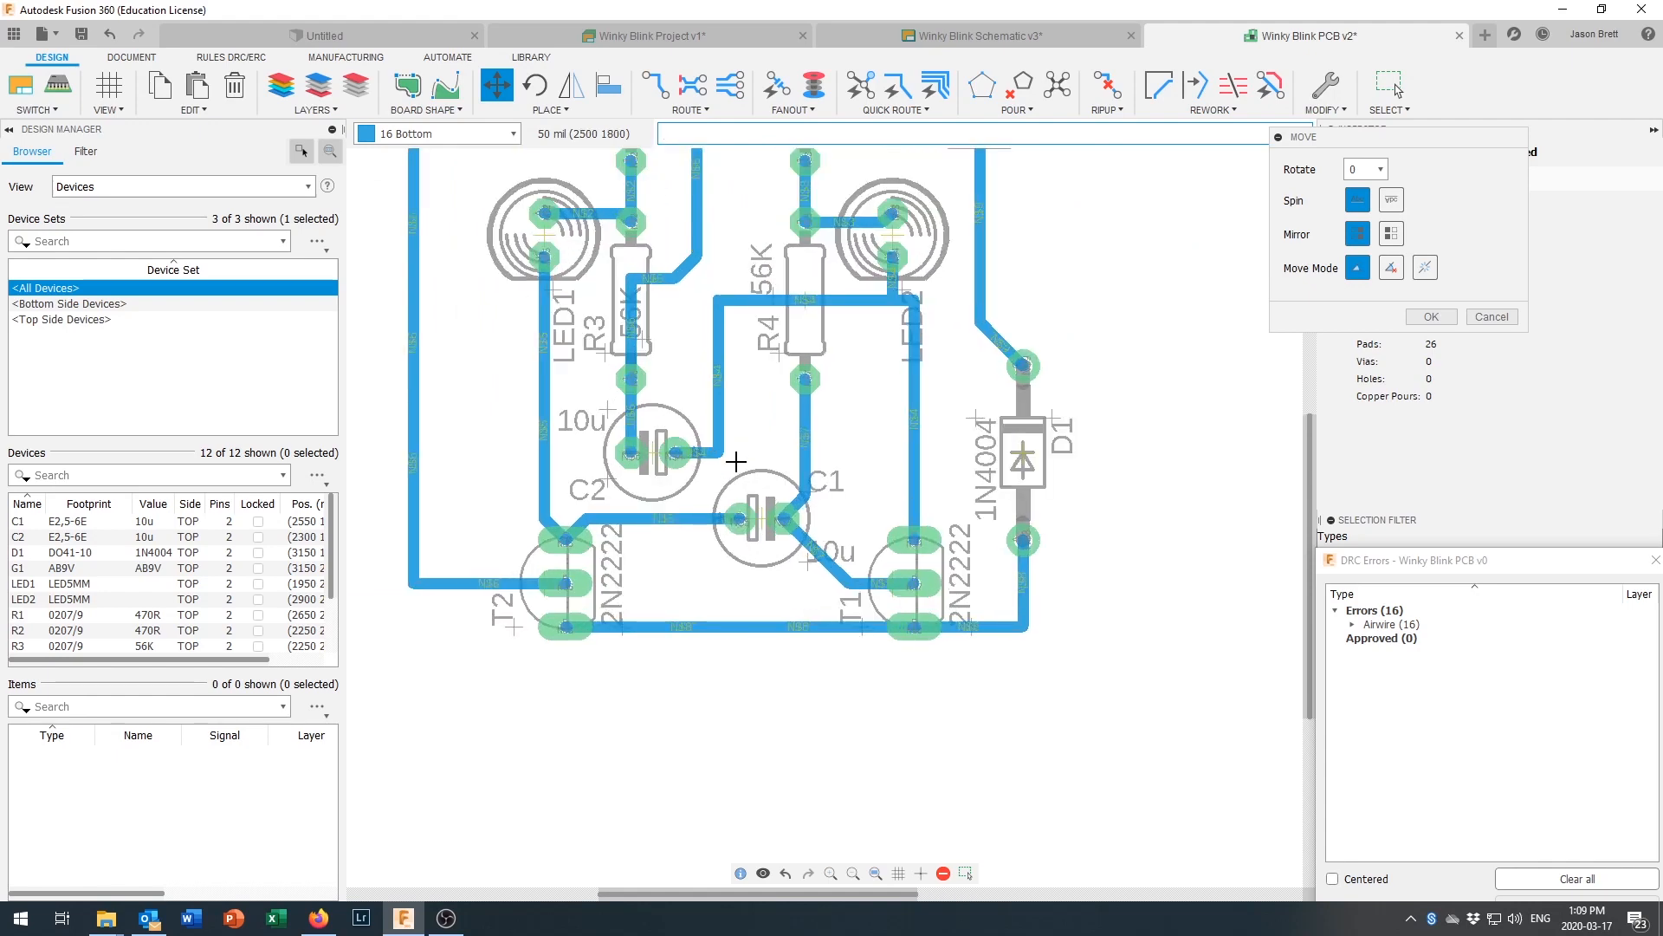
scroll(749, 416, "down", 2)
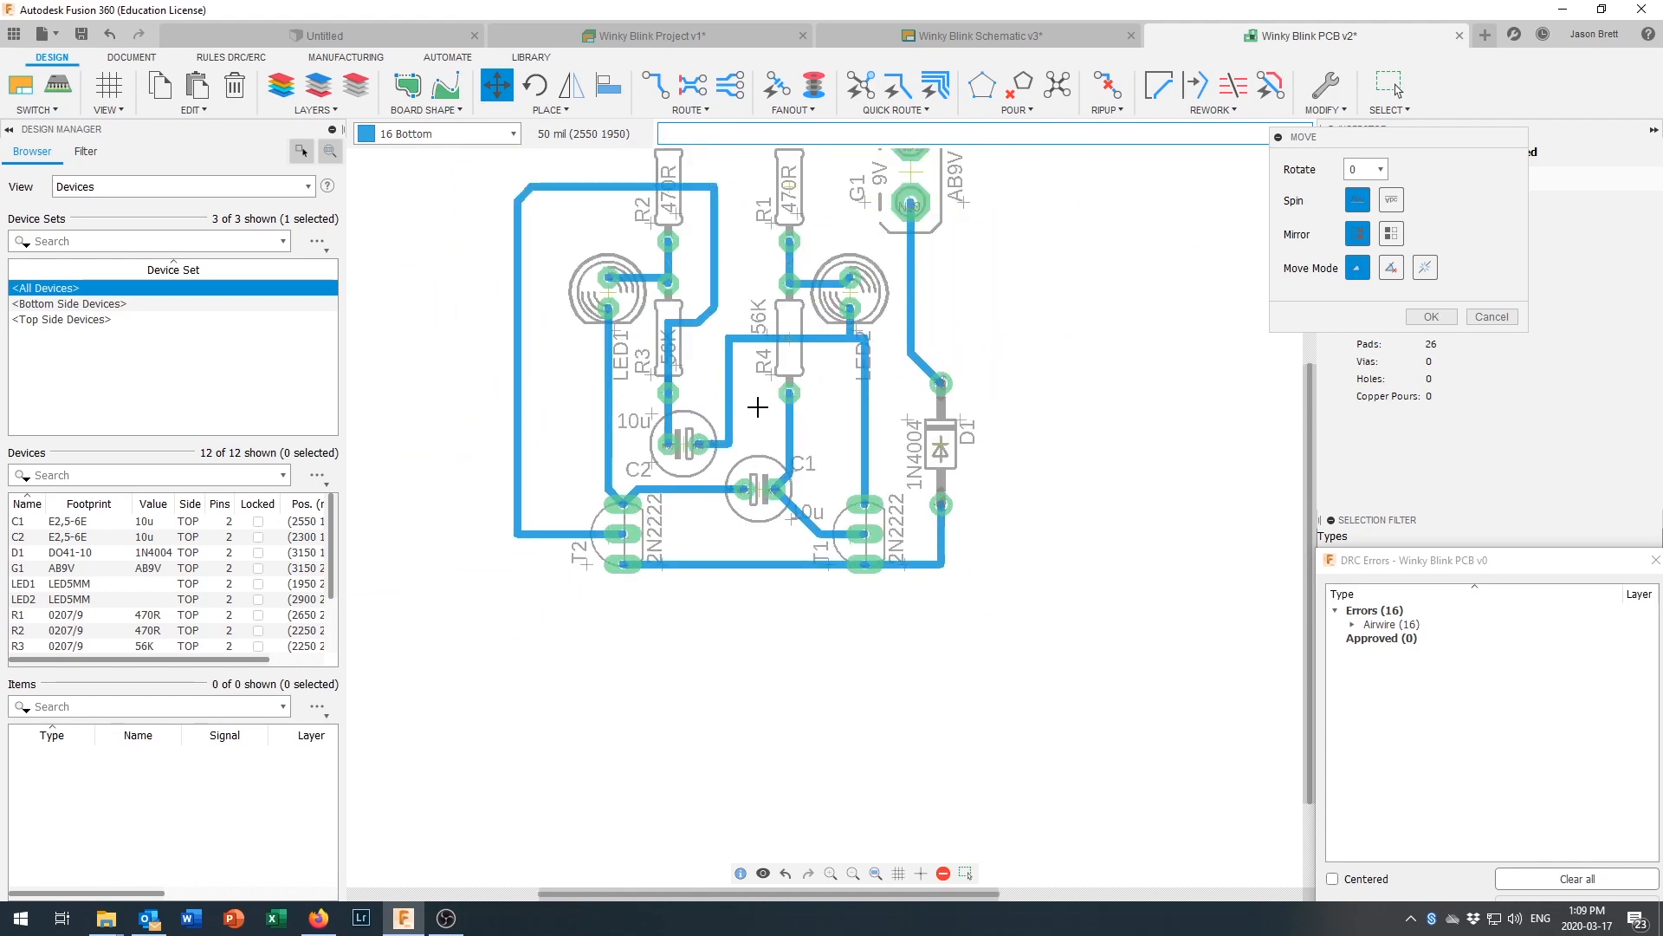
scroll(731, 345, "up", 2)
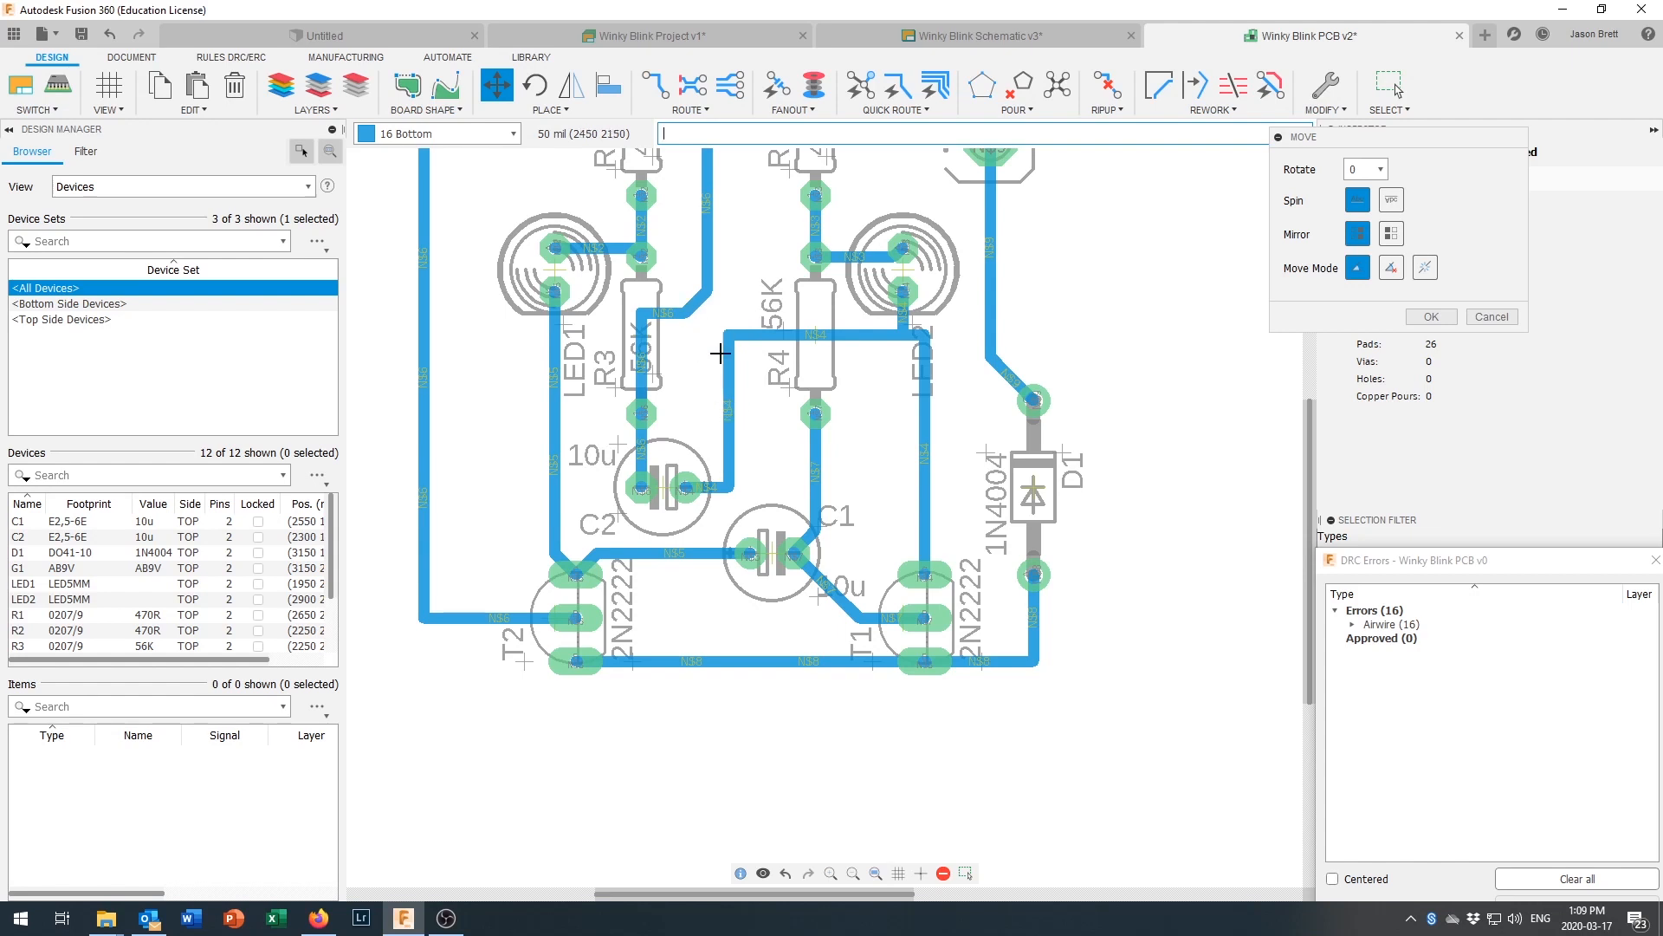
scroll(759, 436, "down", 1)
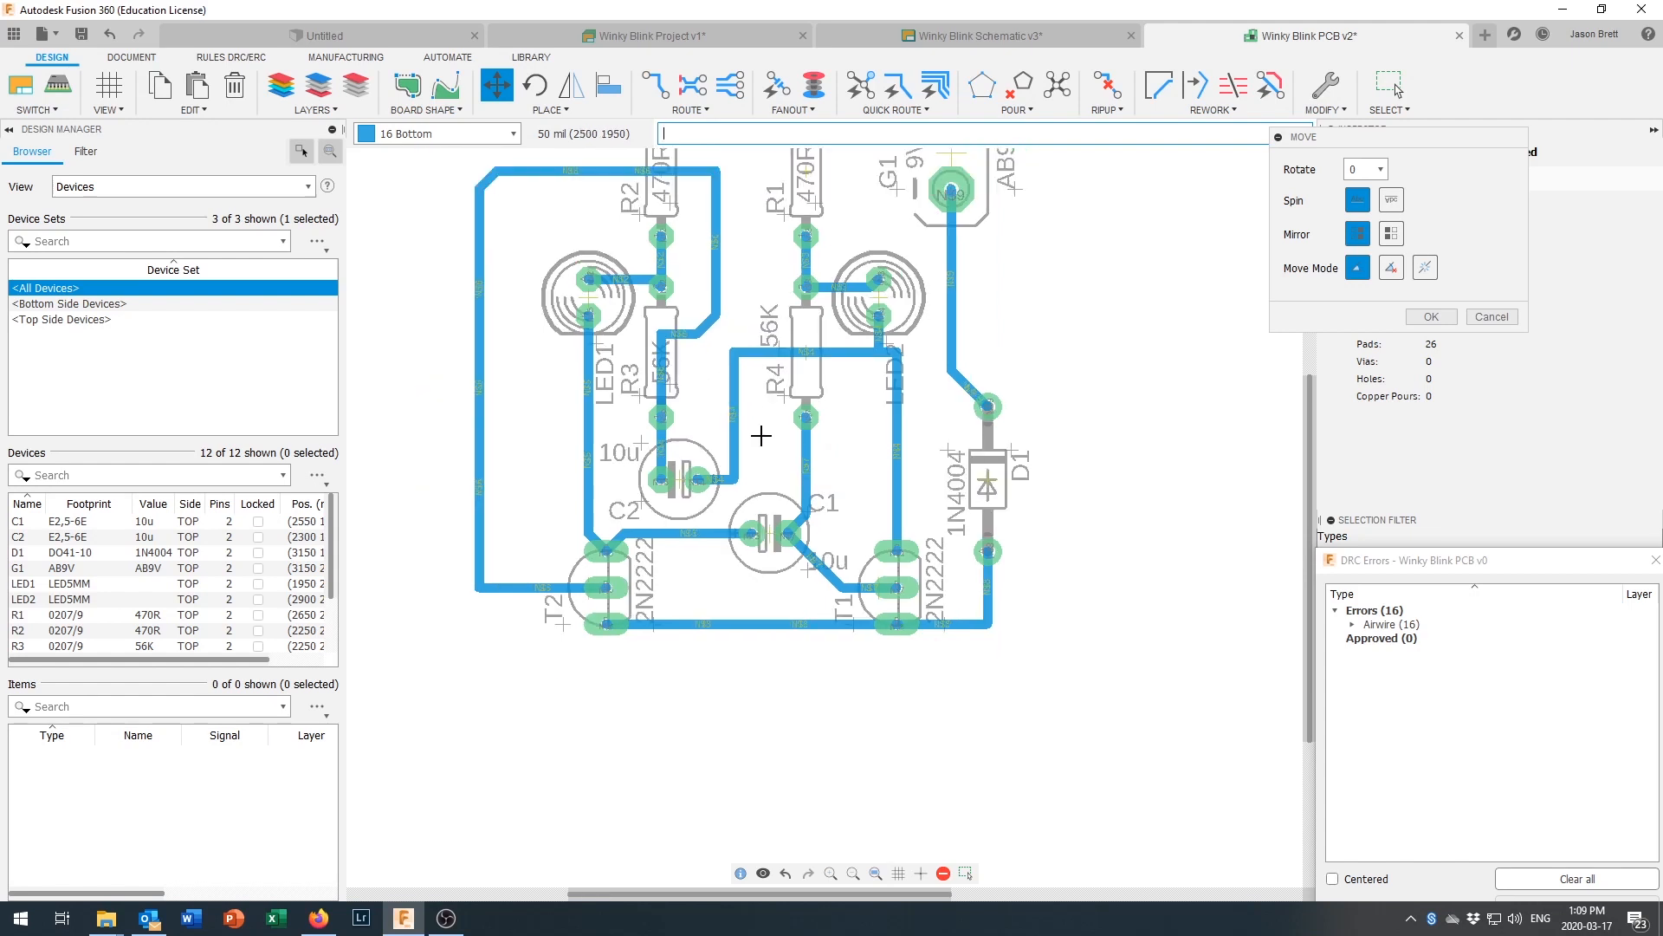
scroll(759, 436, "down", 1)
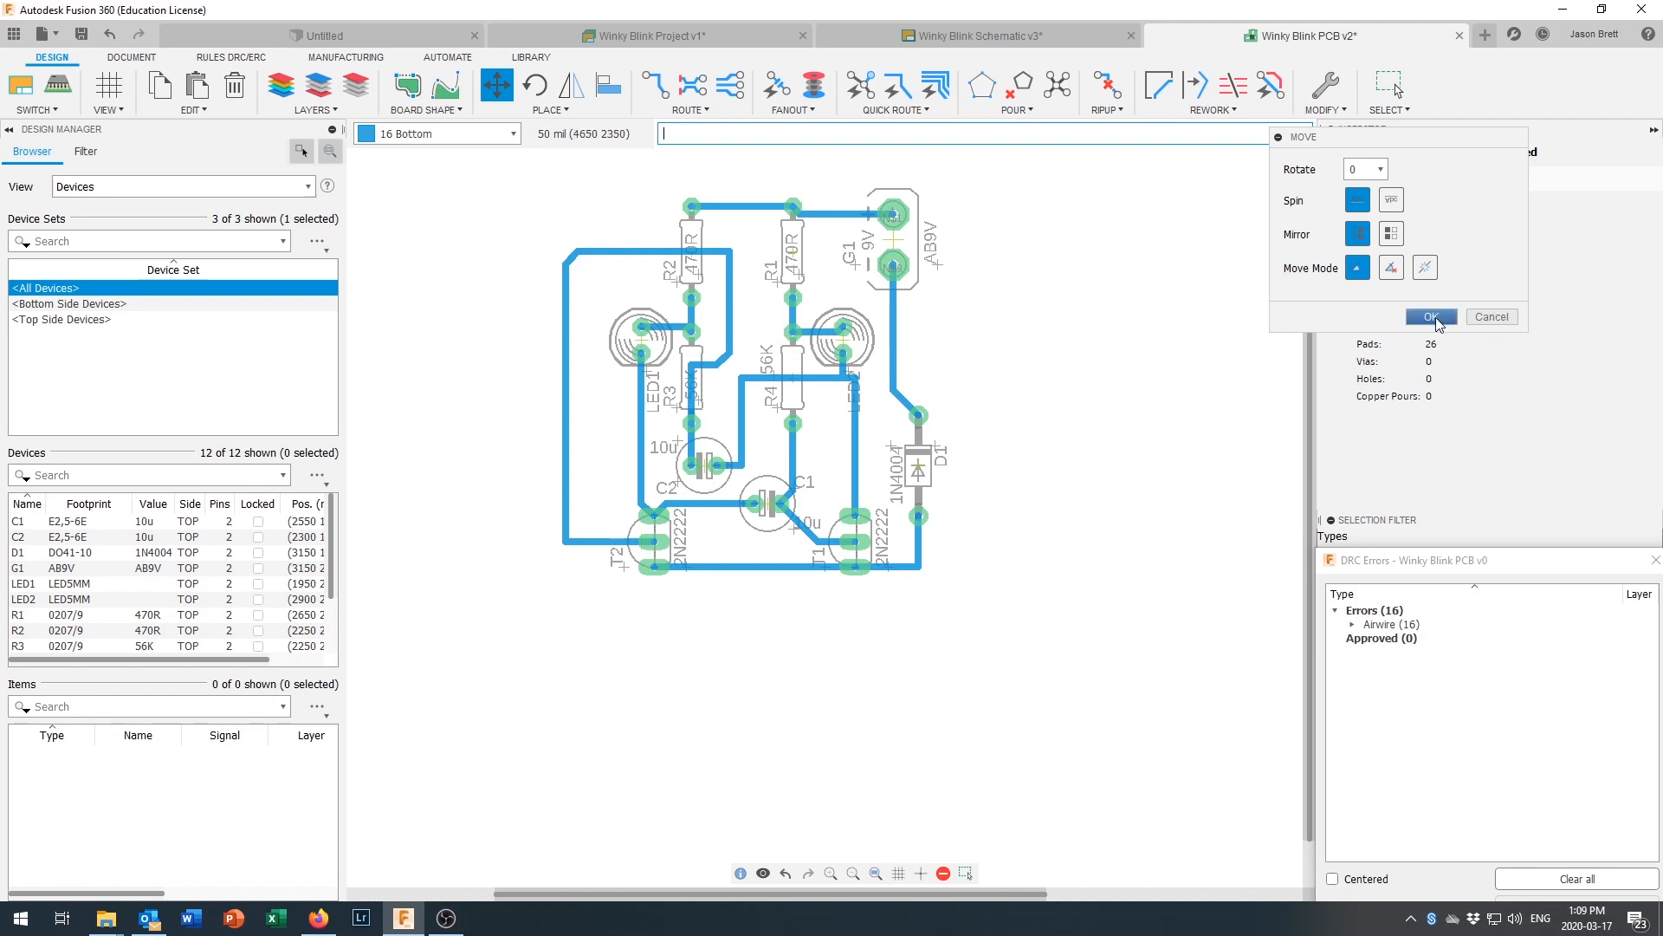
left_click(1432, 317)
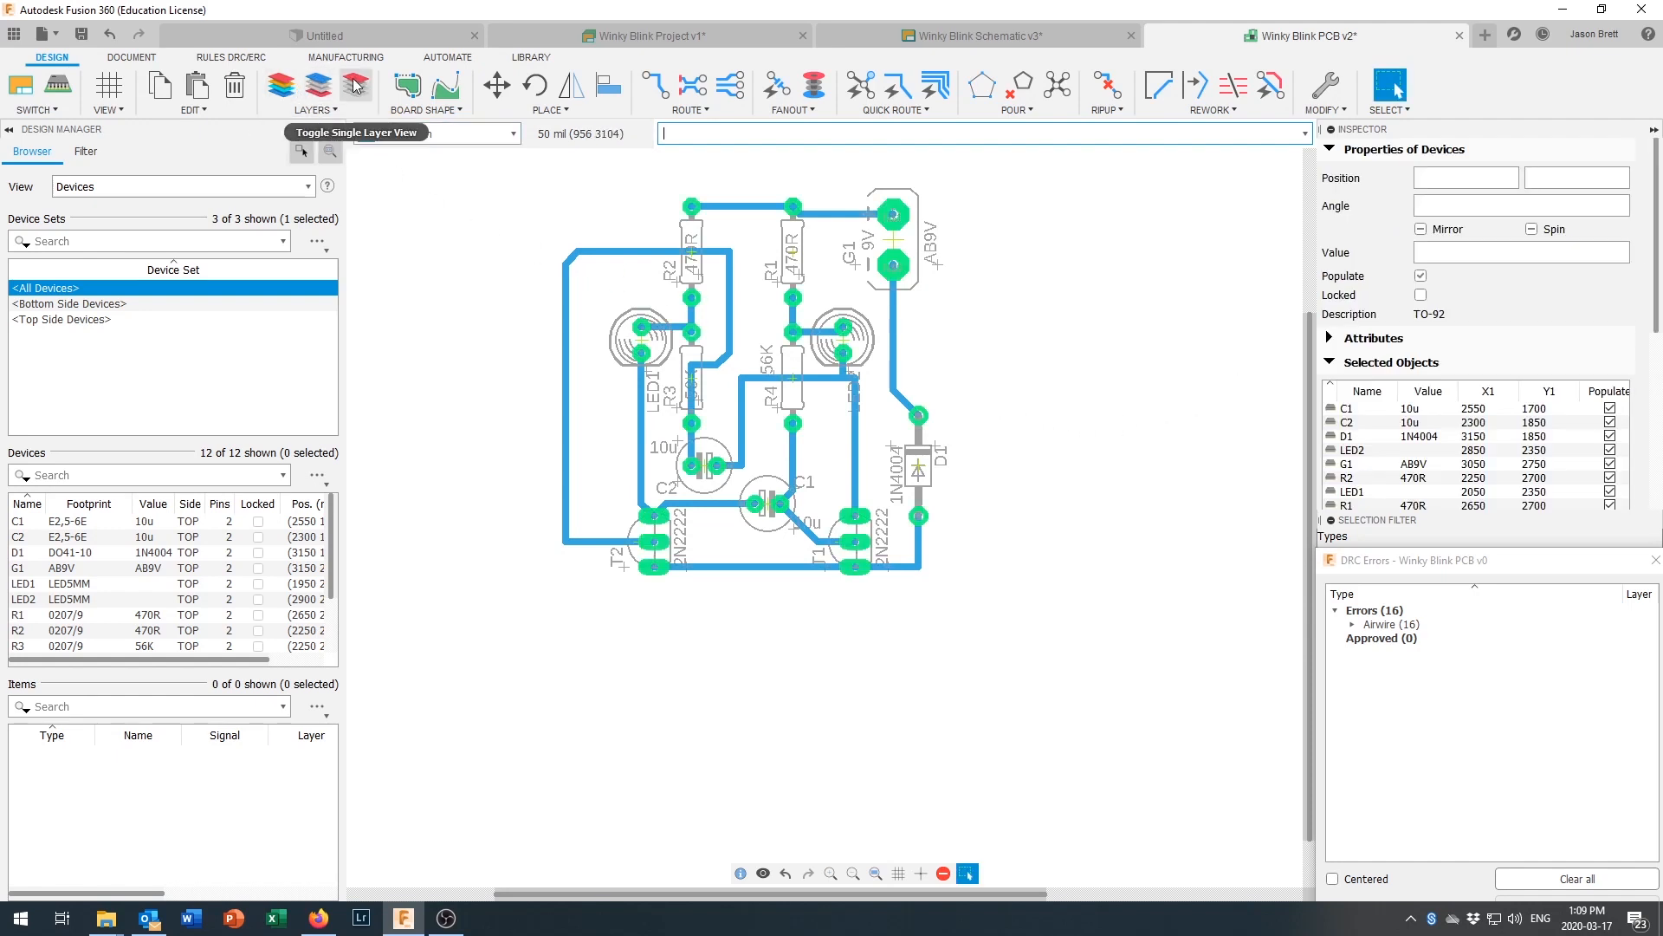
Step: Hide all board layers, from Top through routoute, in the visible layers settings
left_click(282, 87)
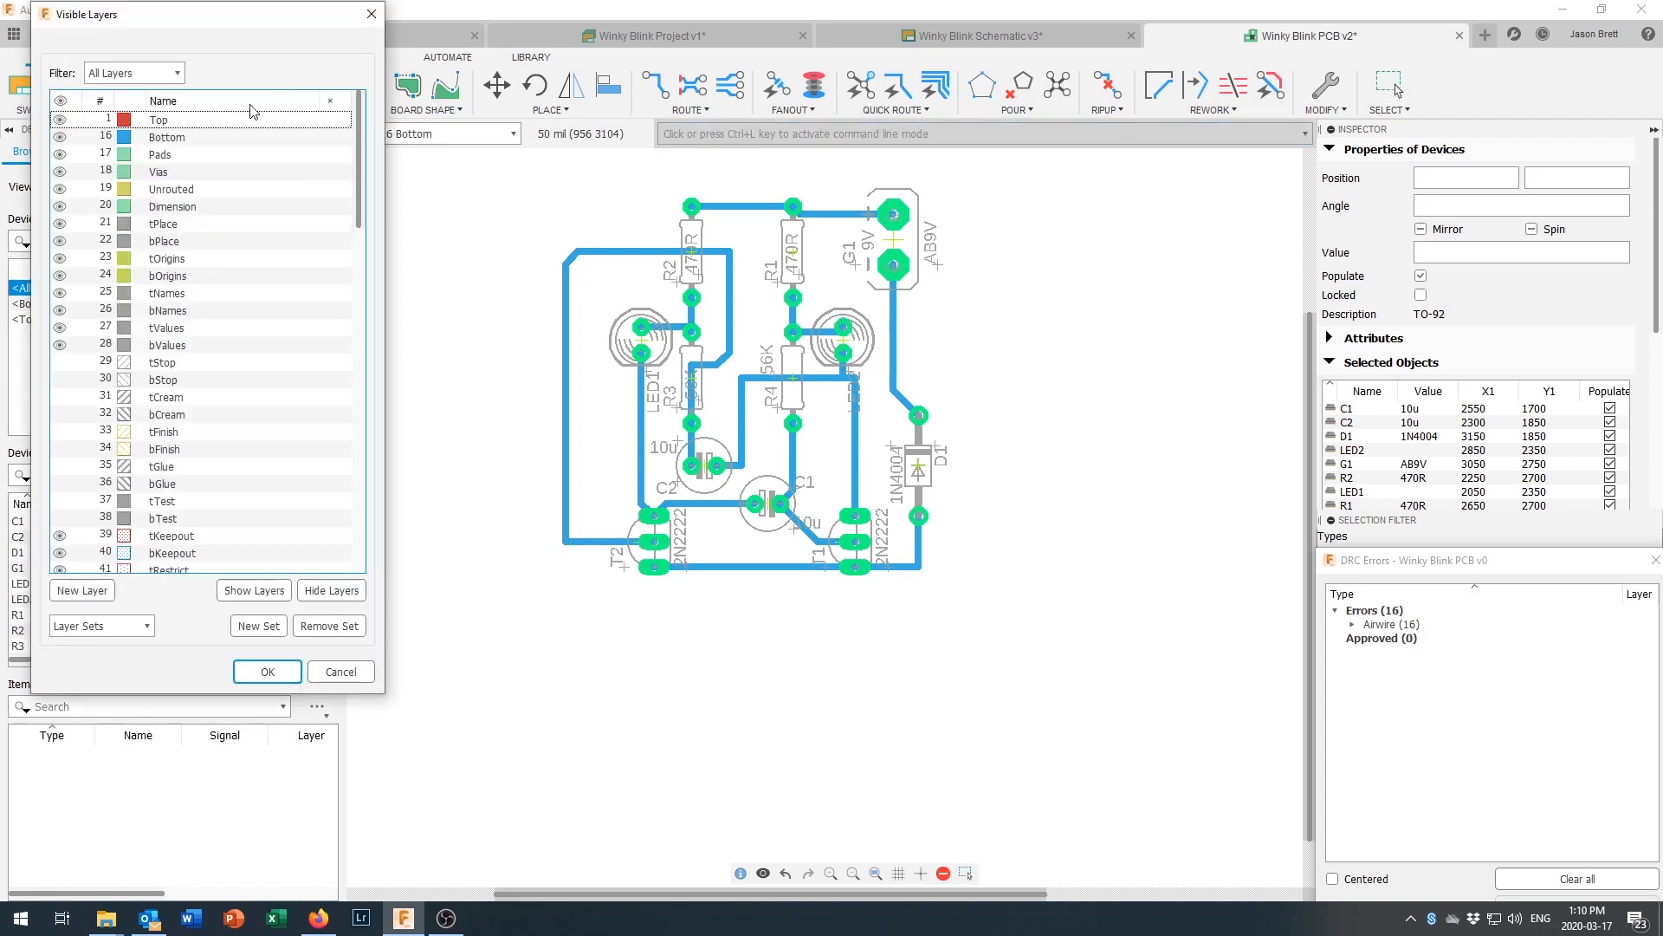
left_click_drag(200, 23, 286, 117)
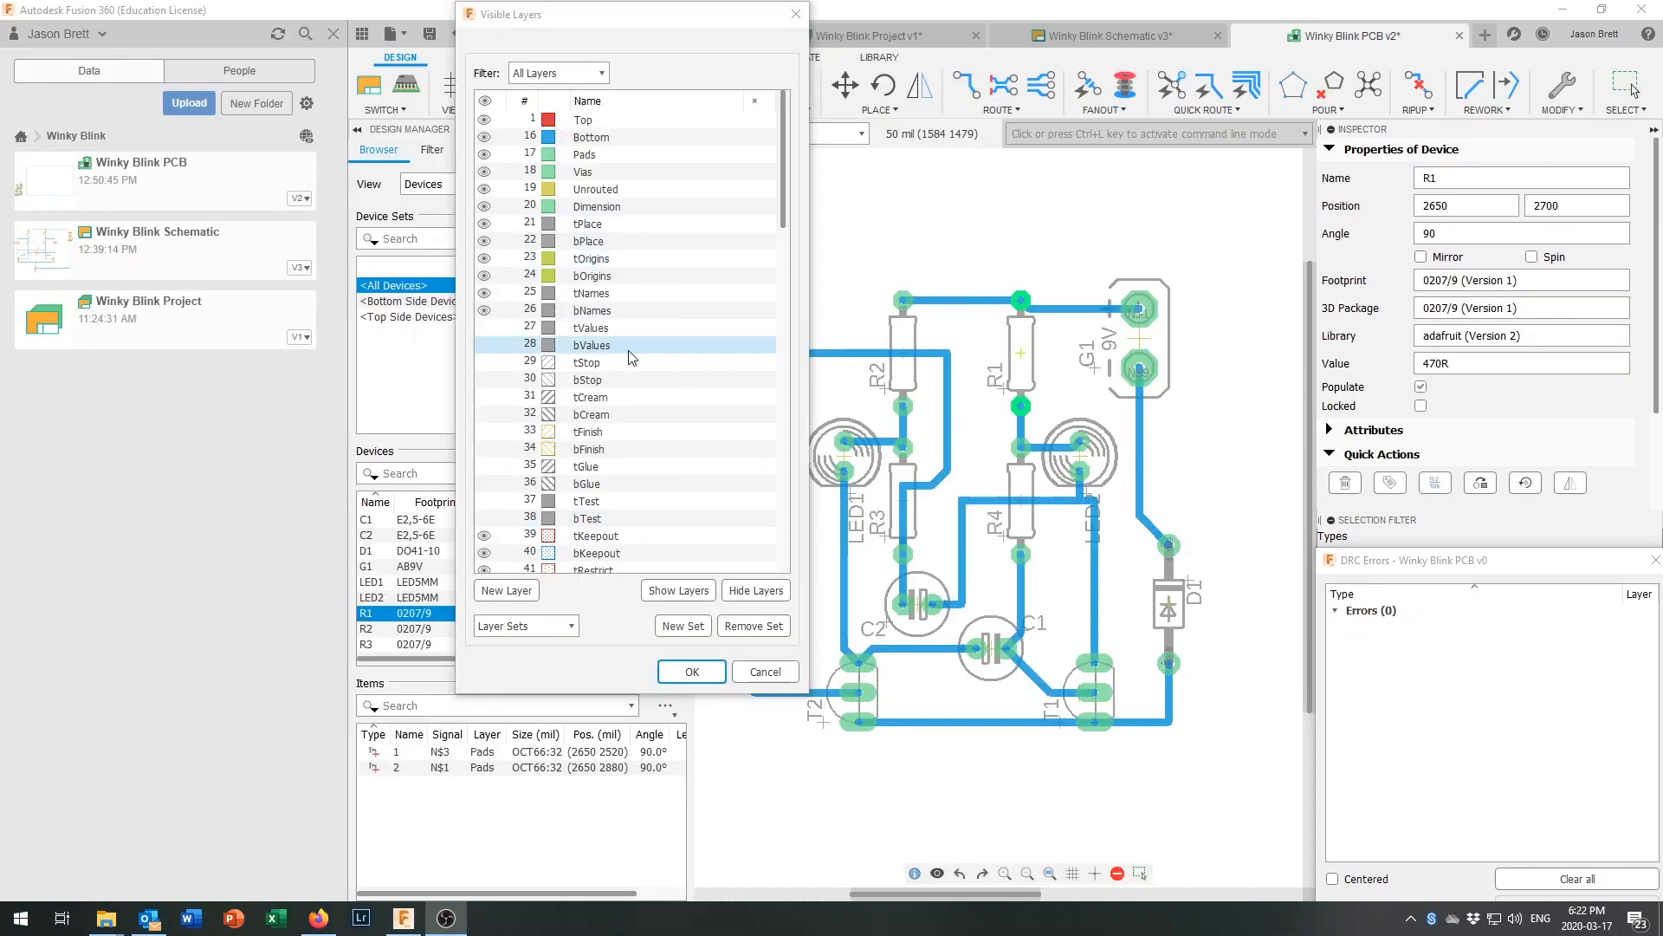
left_click(592, 139)
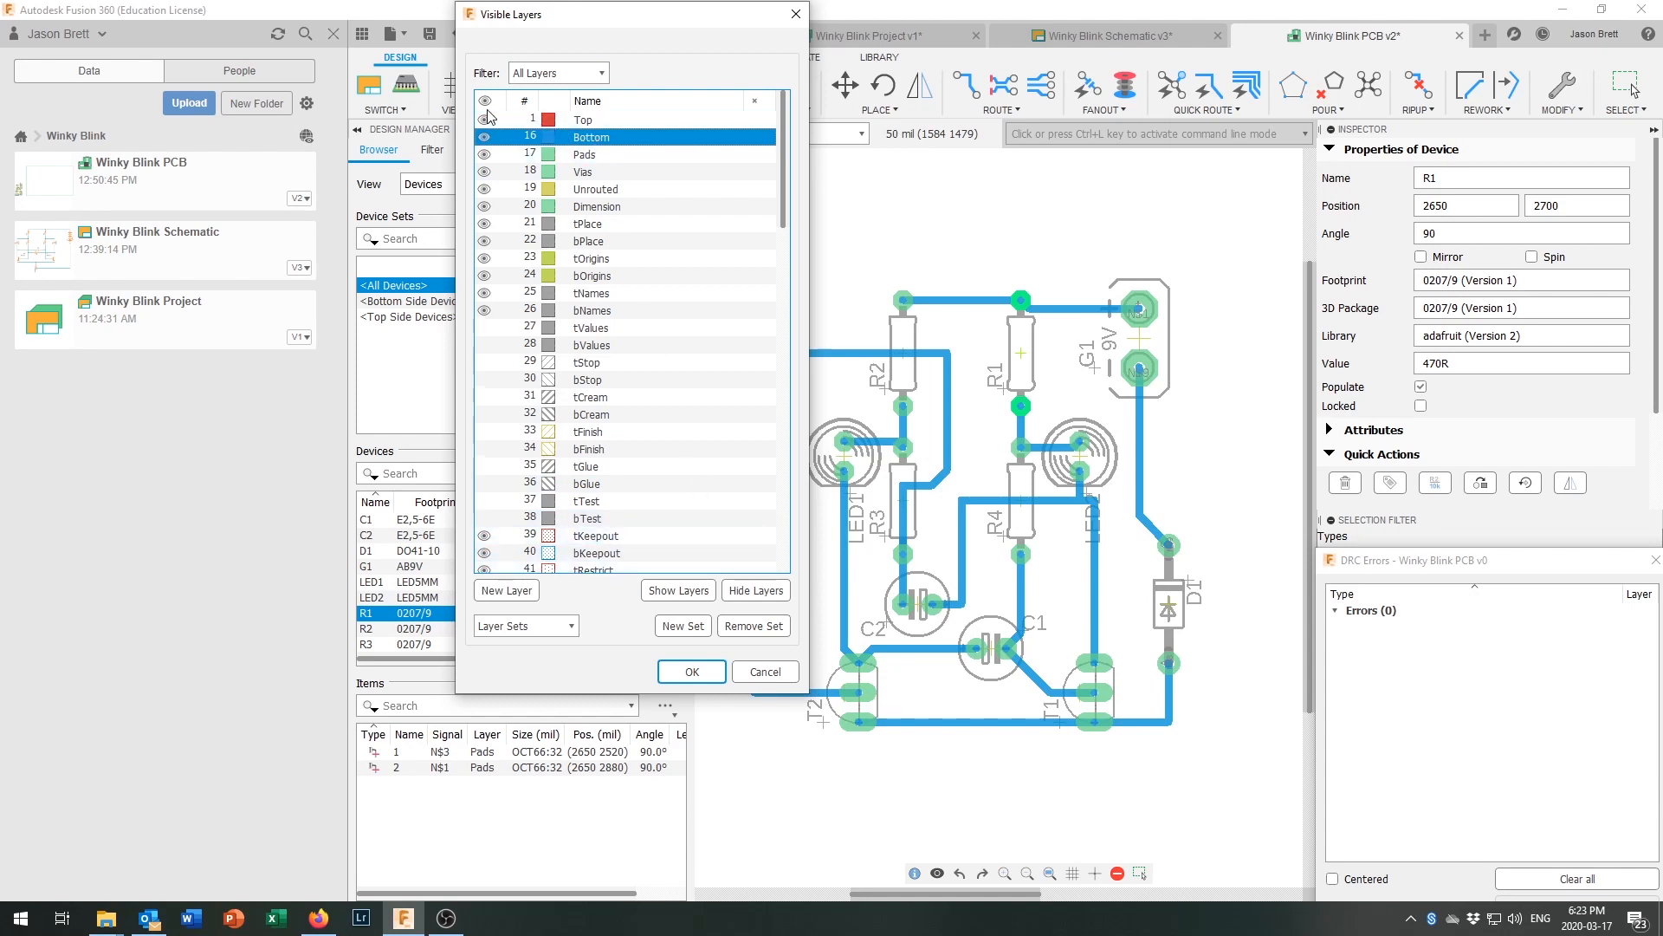
left_click(581, 119)
scroll(700, 324, "down", 8)
scroll(700, 324, "down", 12)
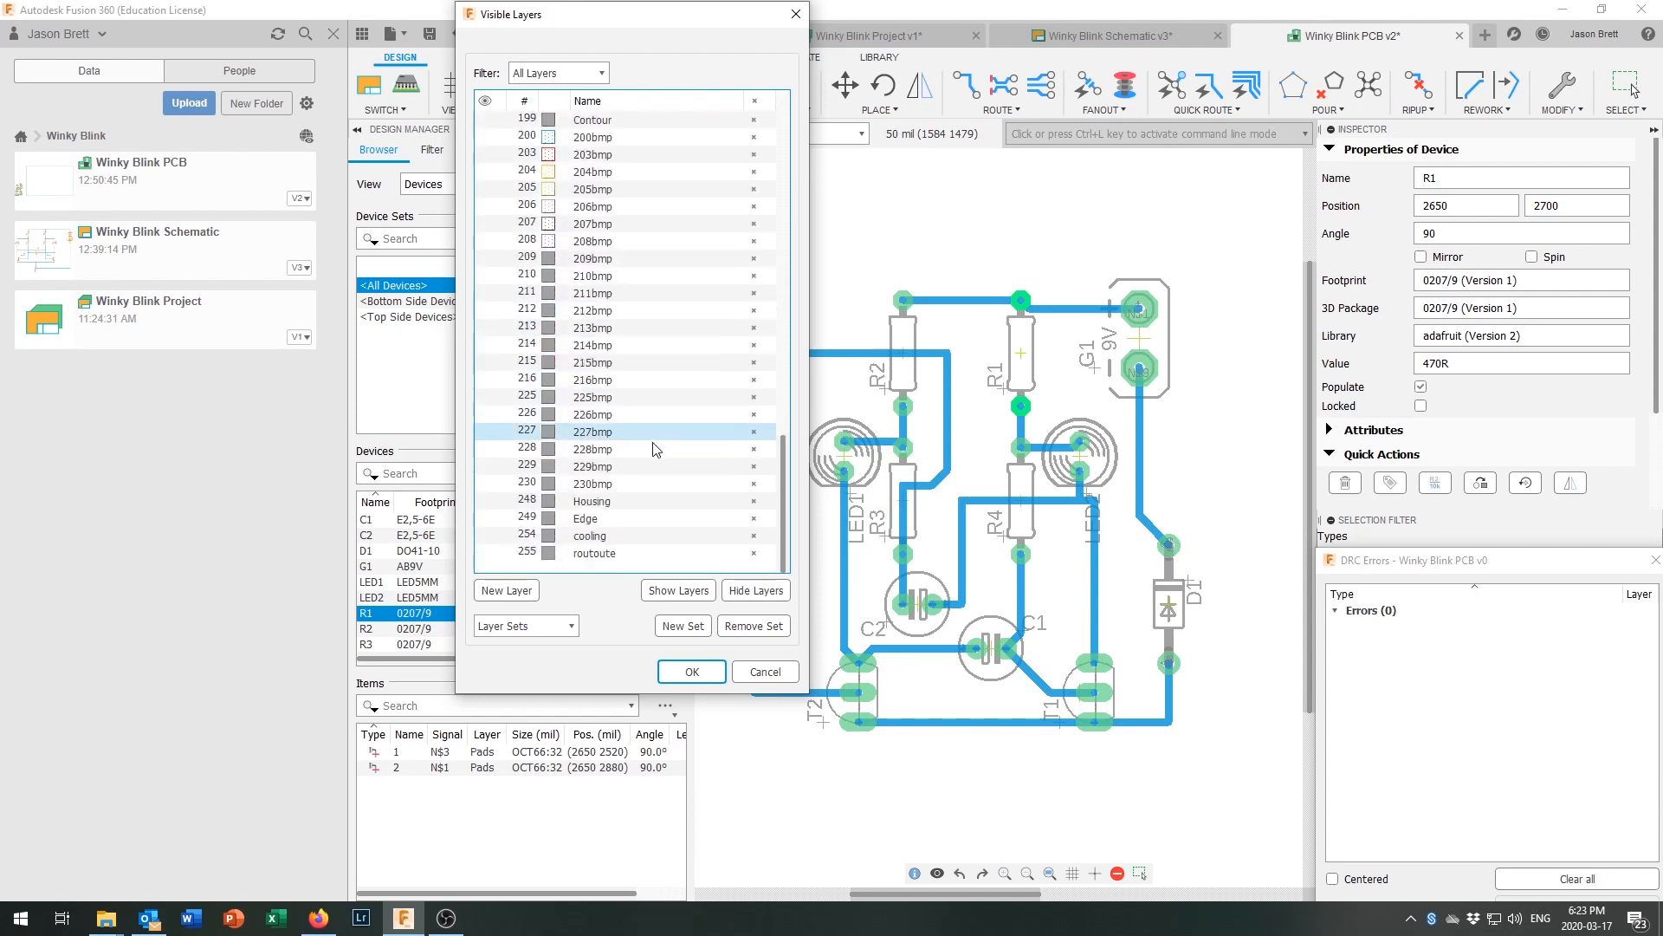
left_click(614, 555, "shift")
scroll(621, 538, "up", 20)
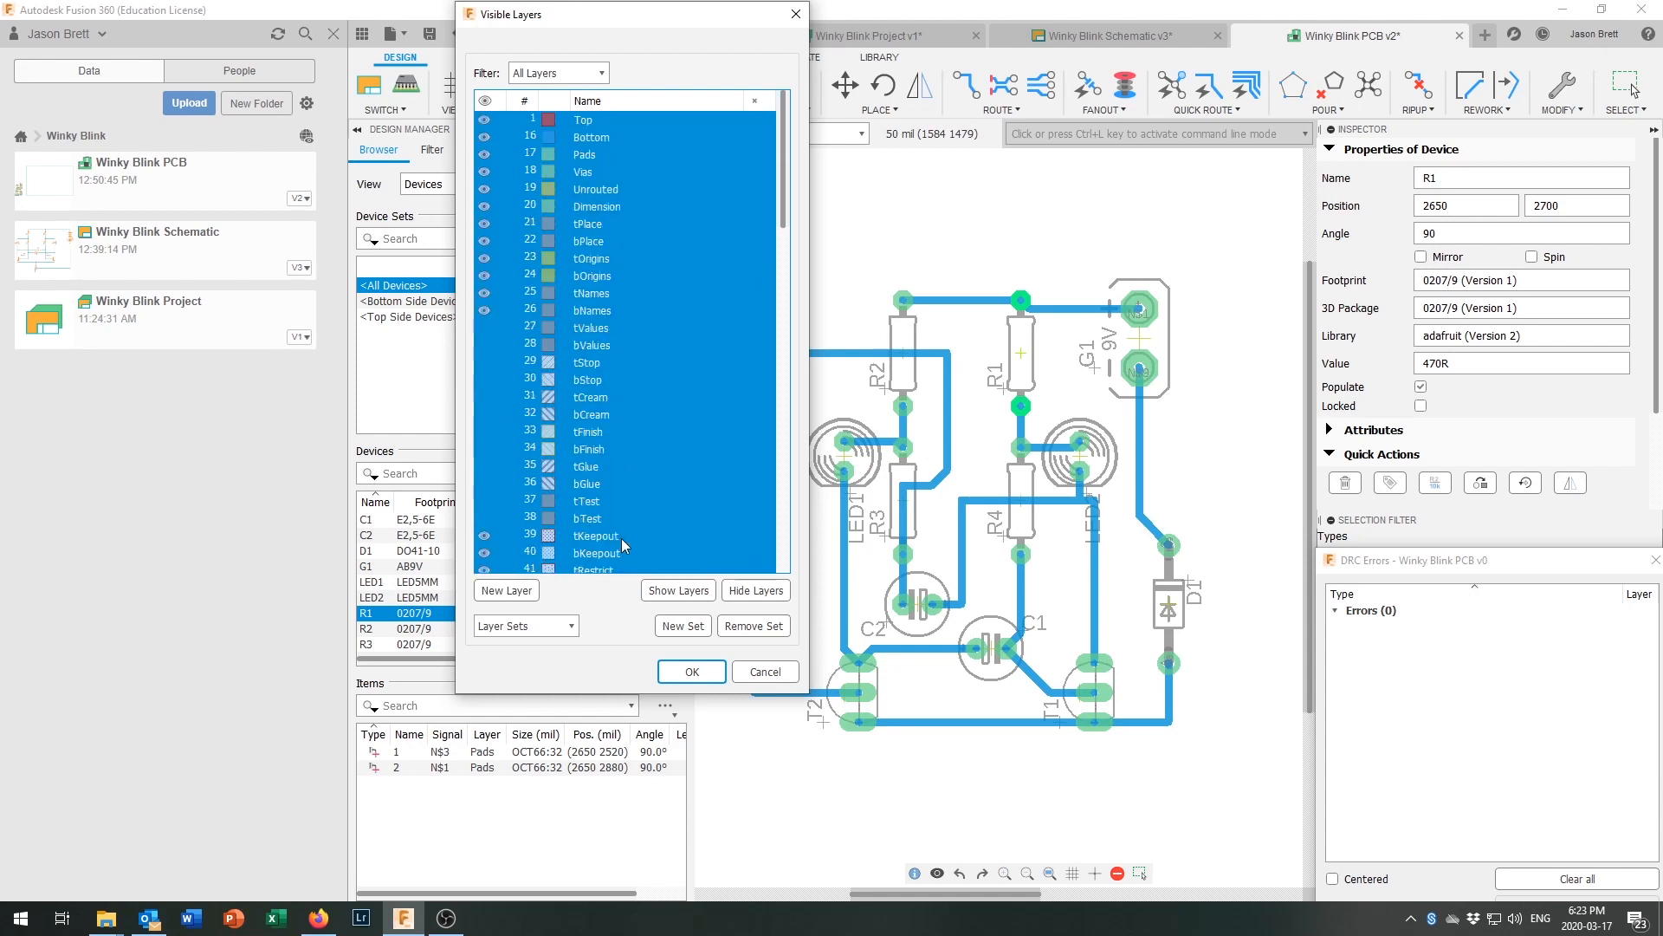
left_click(750, 592)
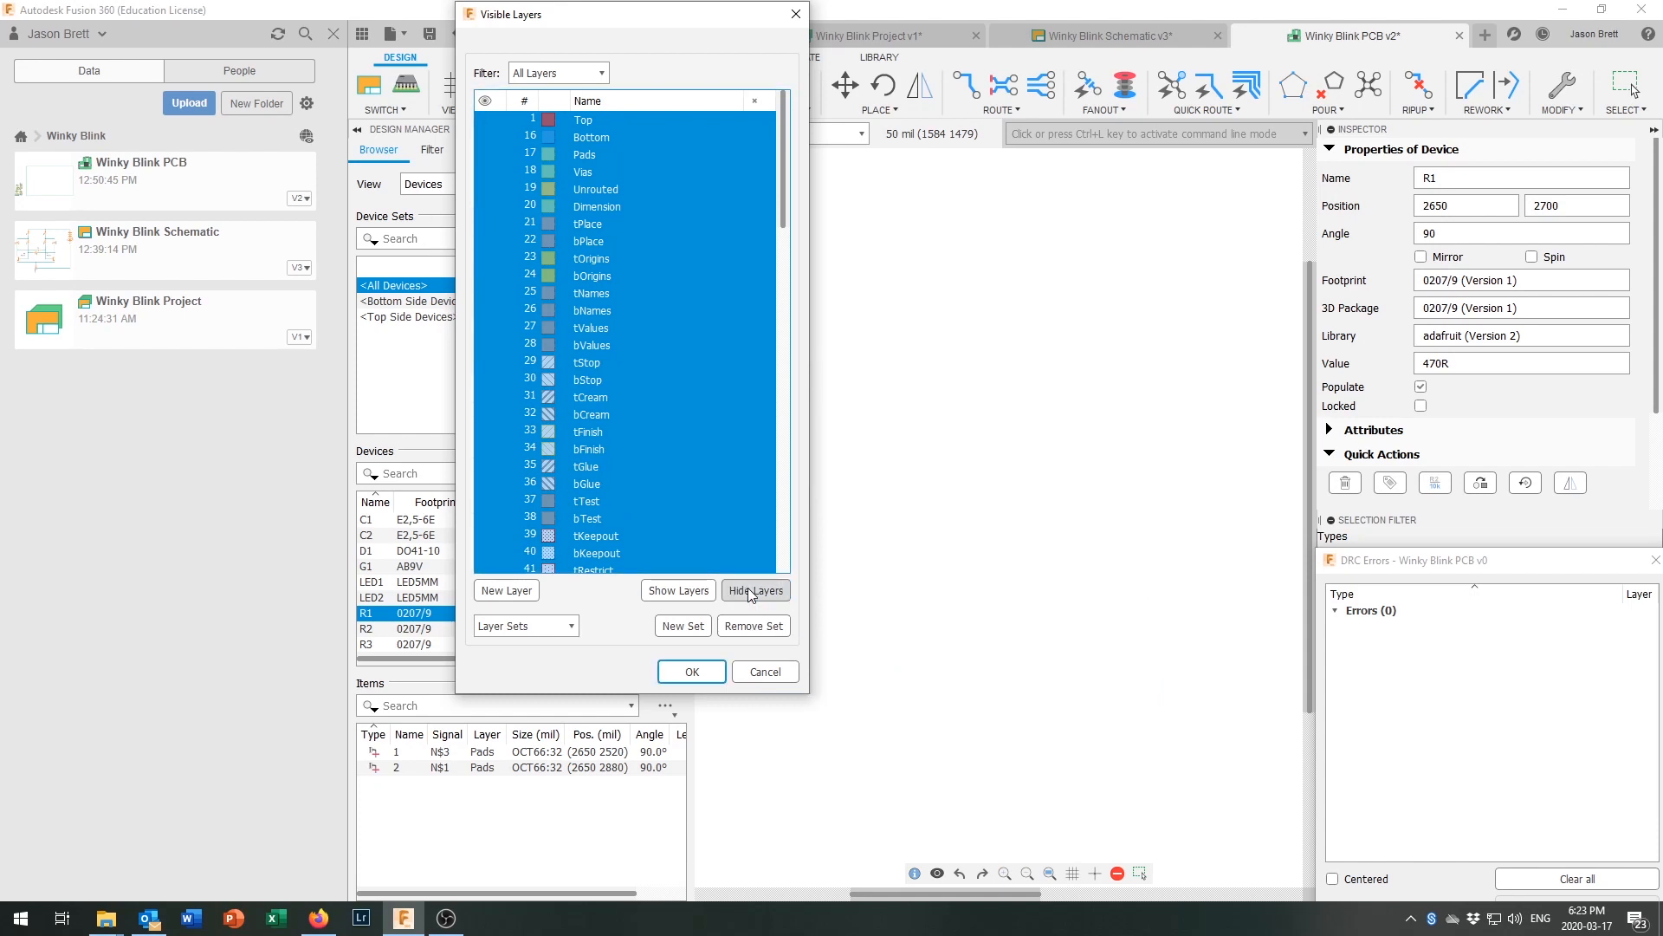
Step: Make only the Bottom and Pads layers visible and apply the layer settings
left_click(613, 140)
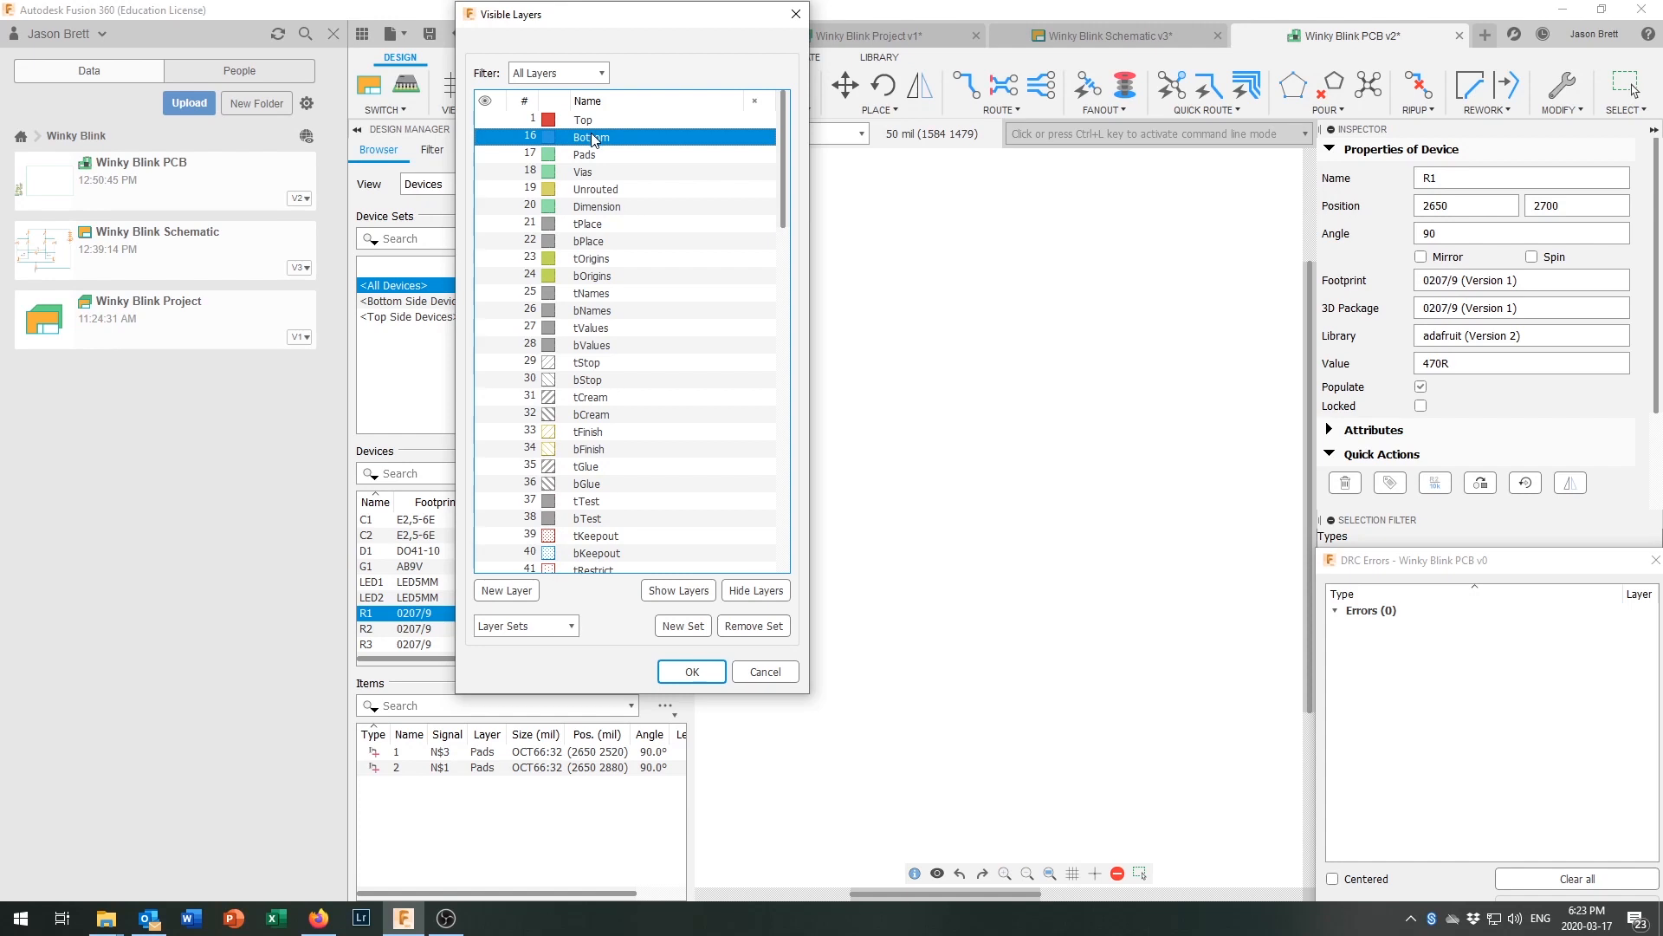
left_click(679, 591)
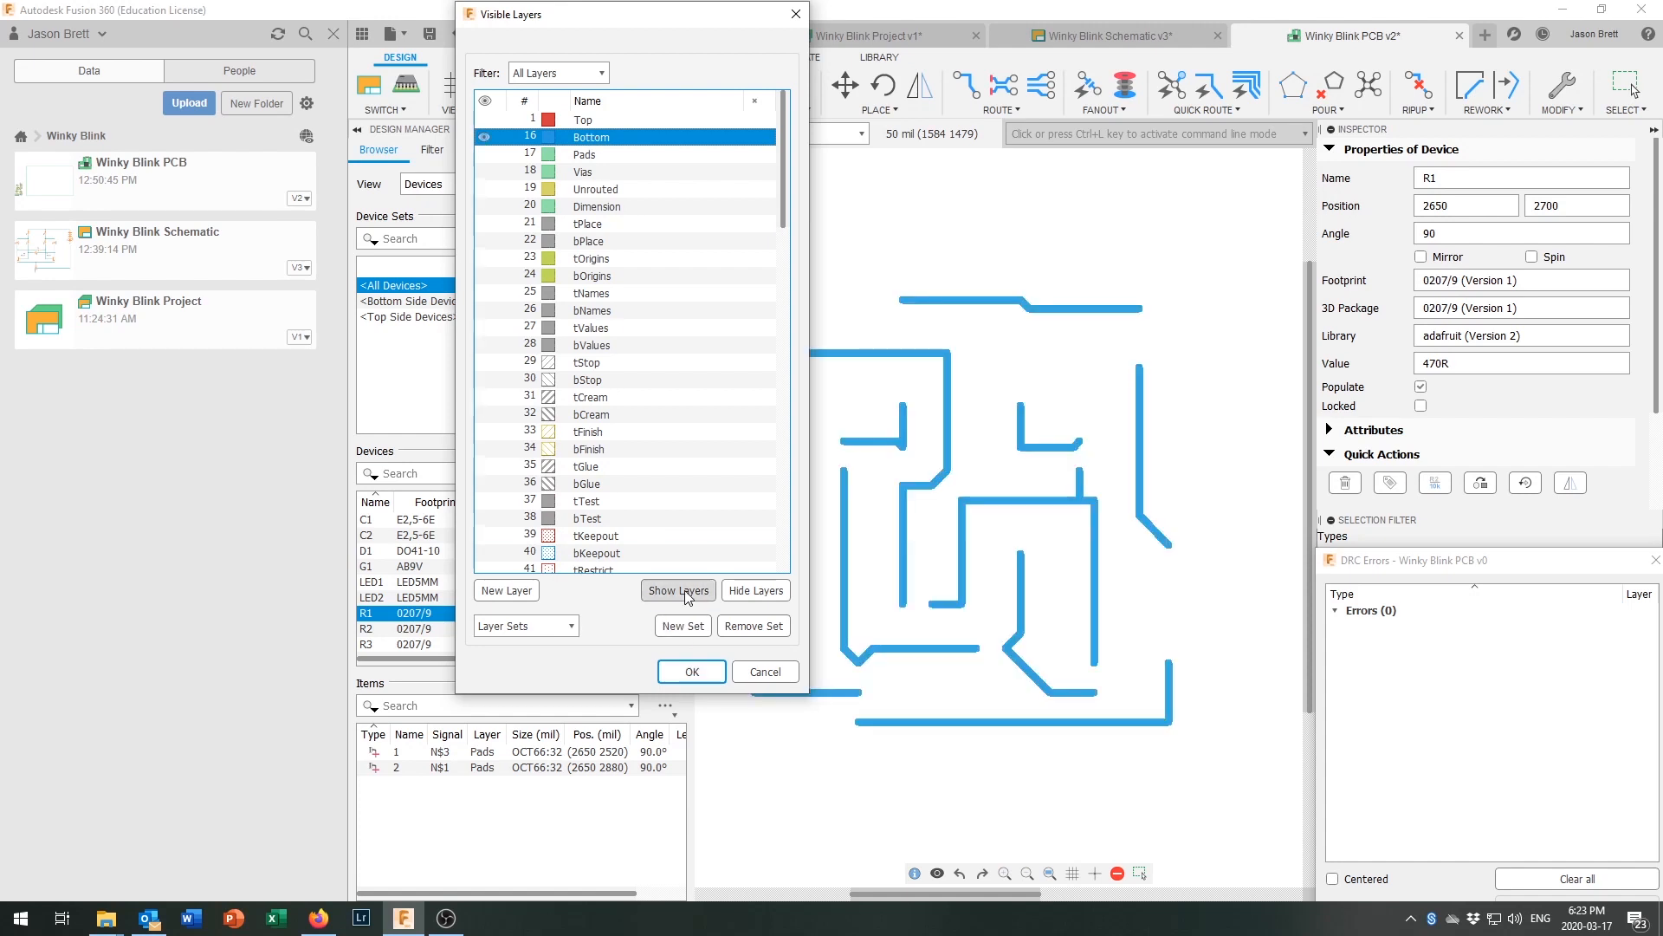
left_click_drag(696, 27, 599, 82)
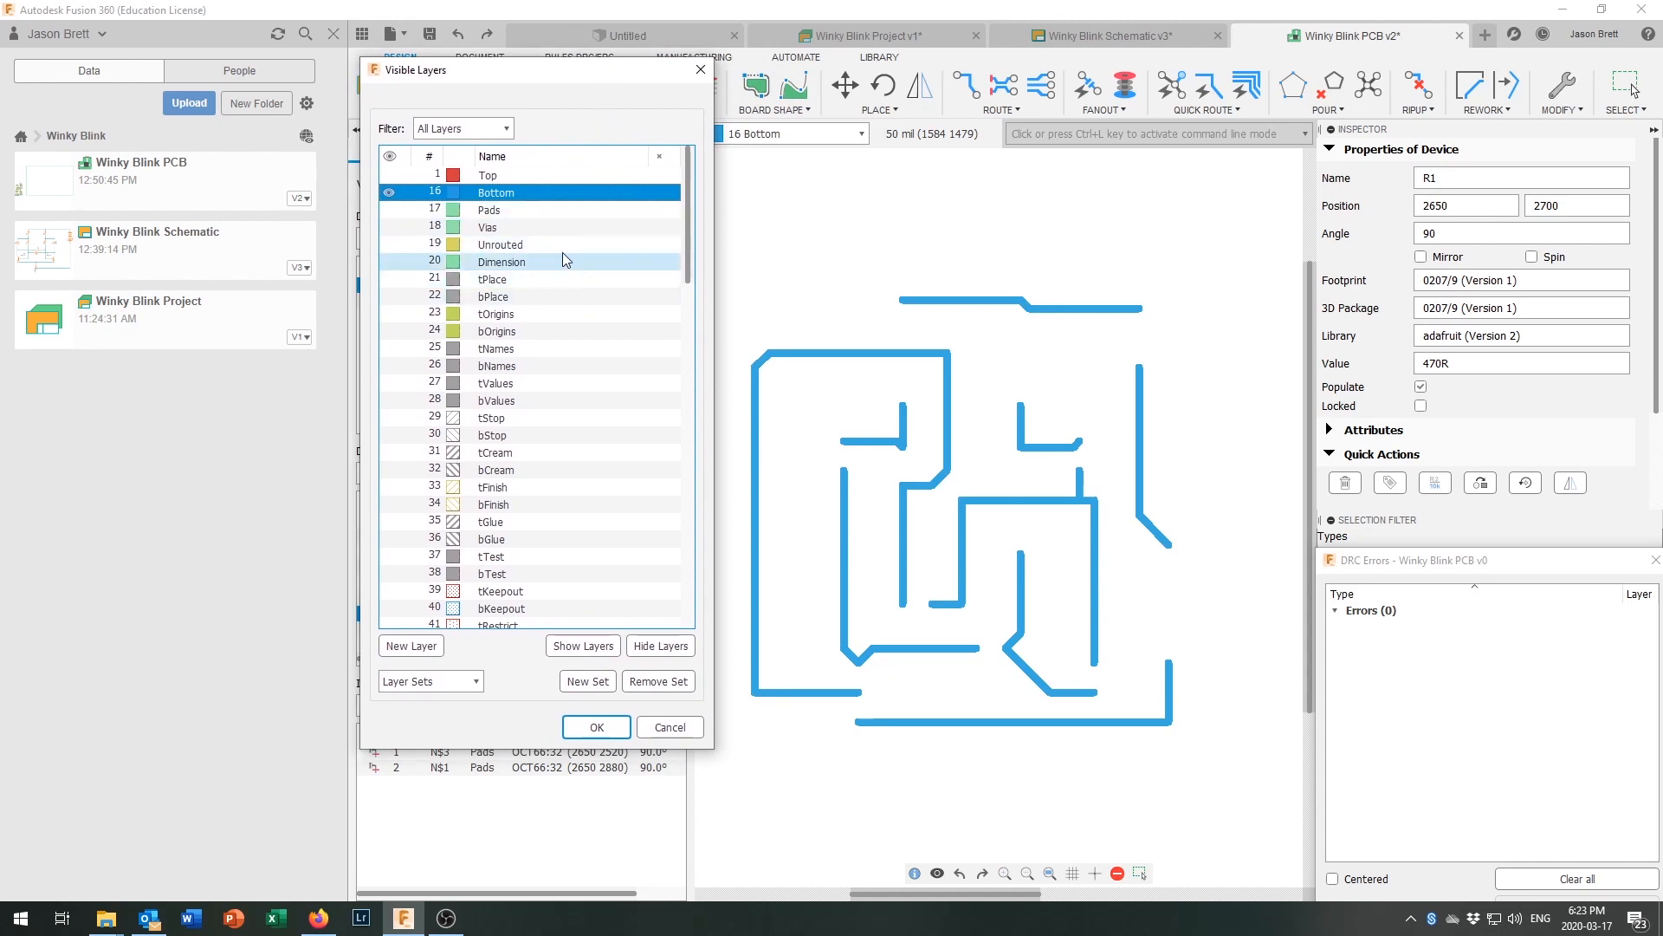
left_click(504, 213)
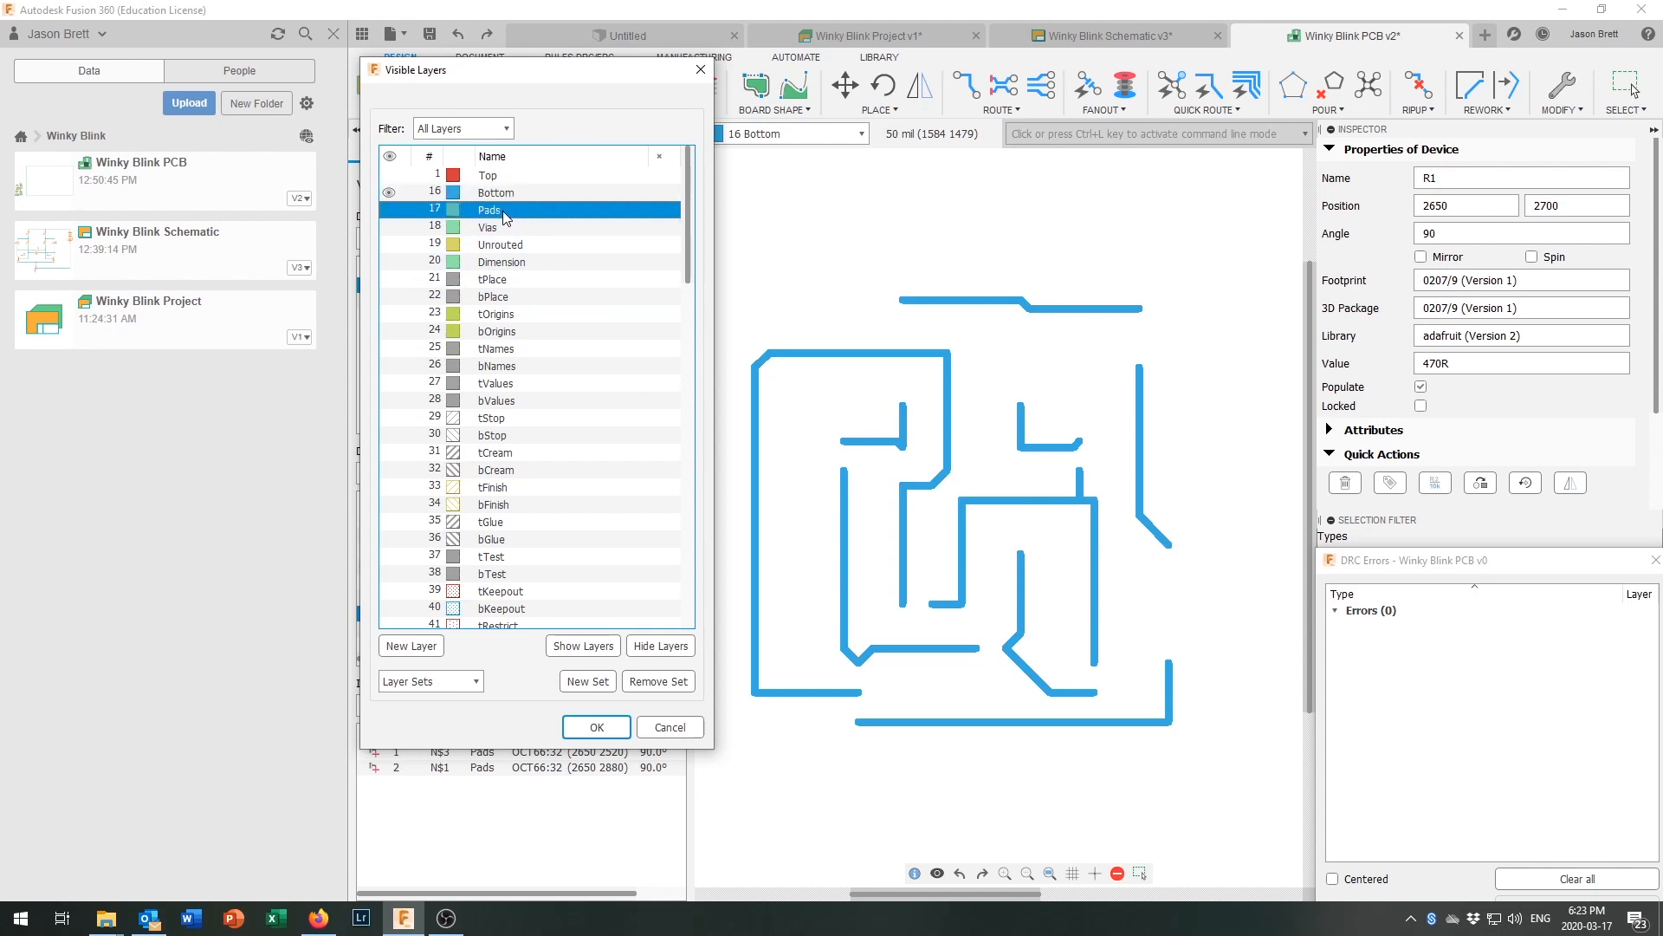
left_click(582, 652)
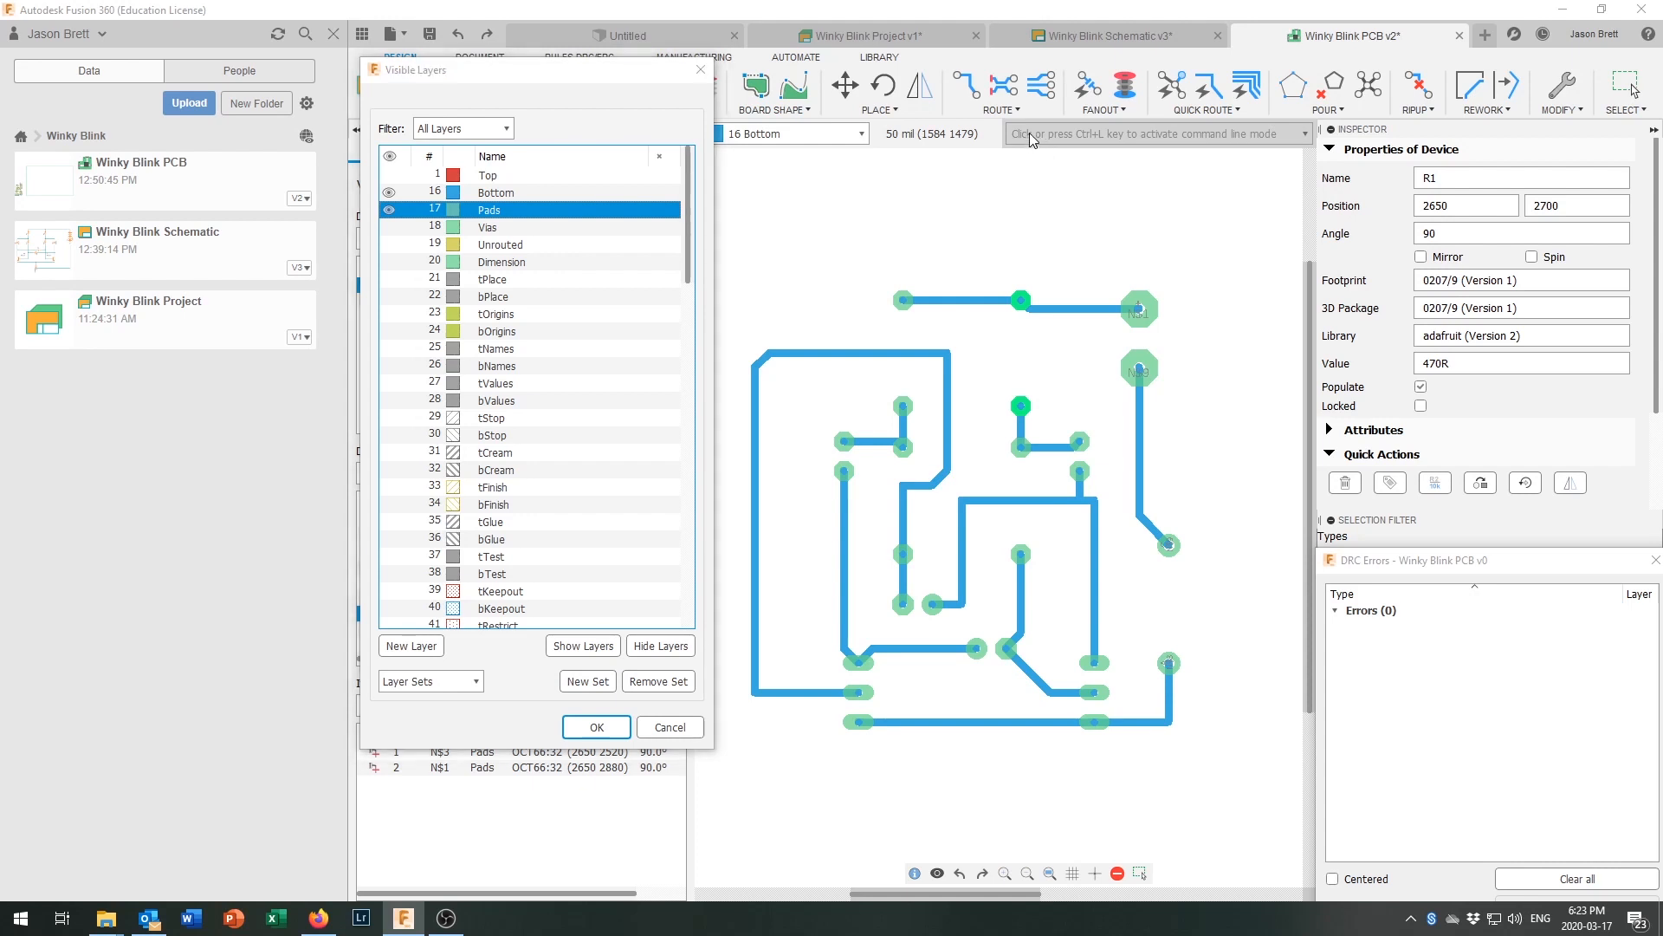
left_click(597, 727)
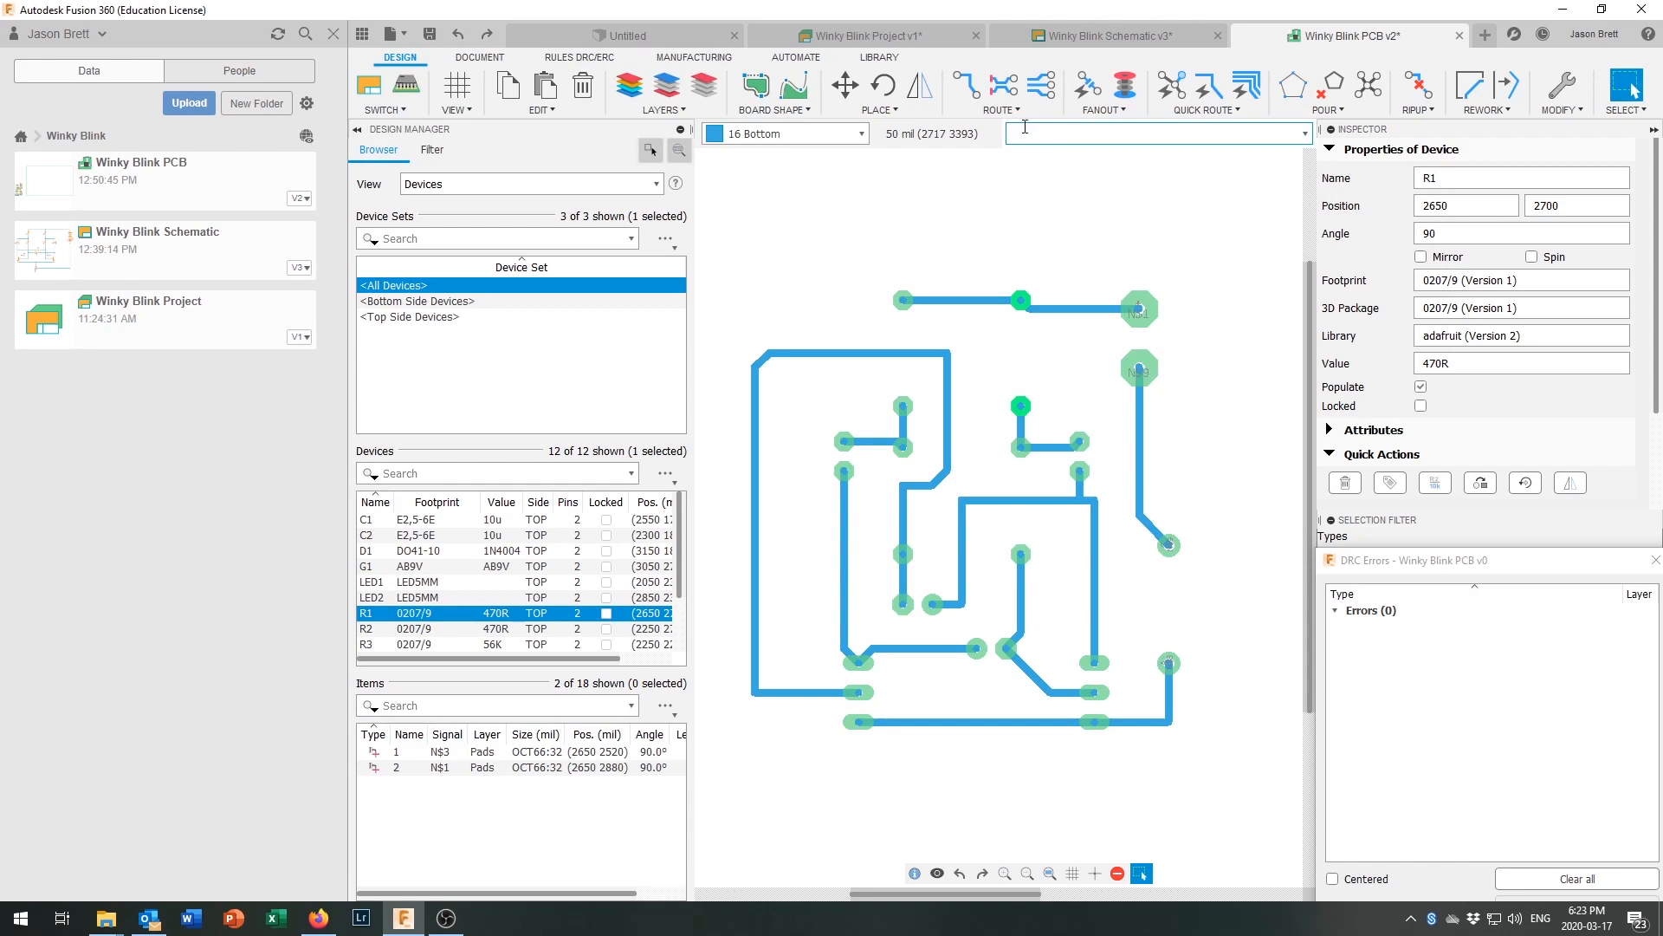
Step: Preview the board print with Black and Solid enabled and Caption disabled, and leave the print setup without printing
type("print")
key("Return")
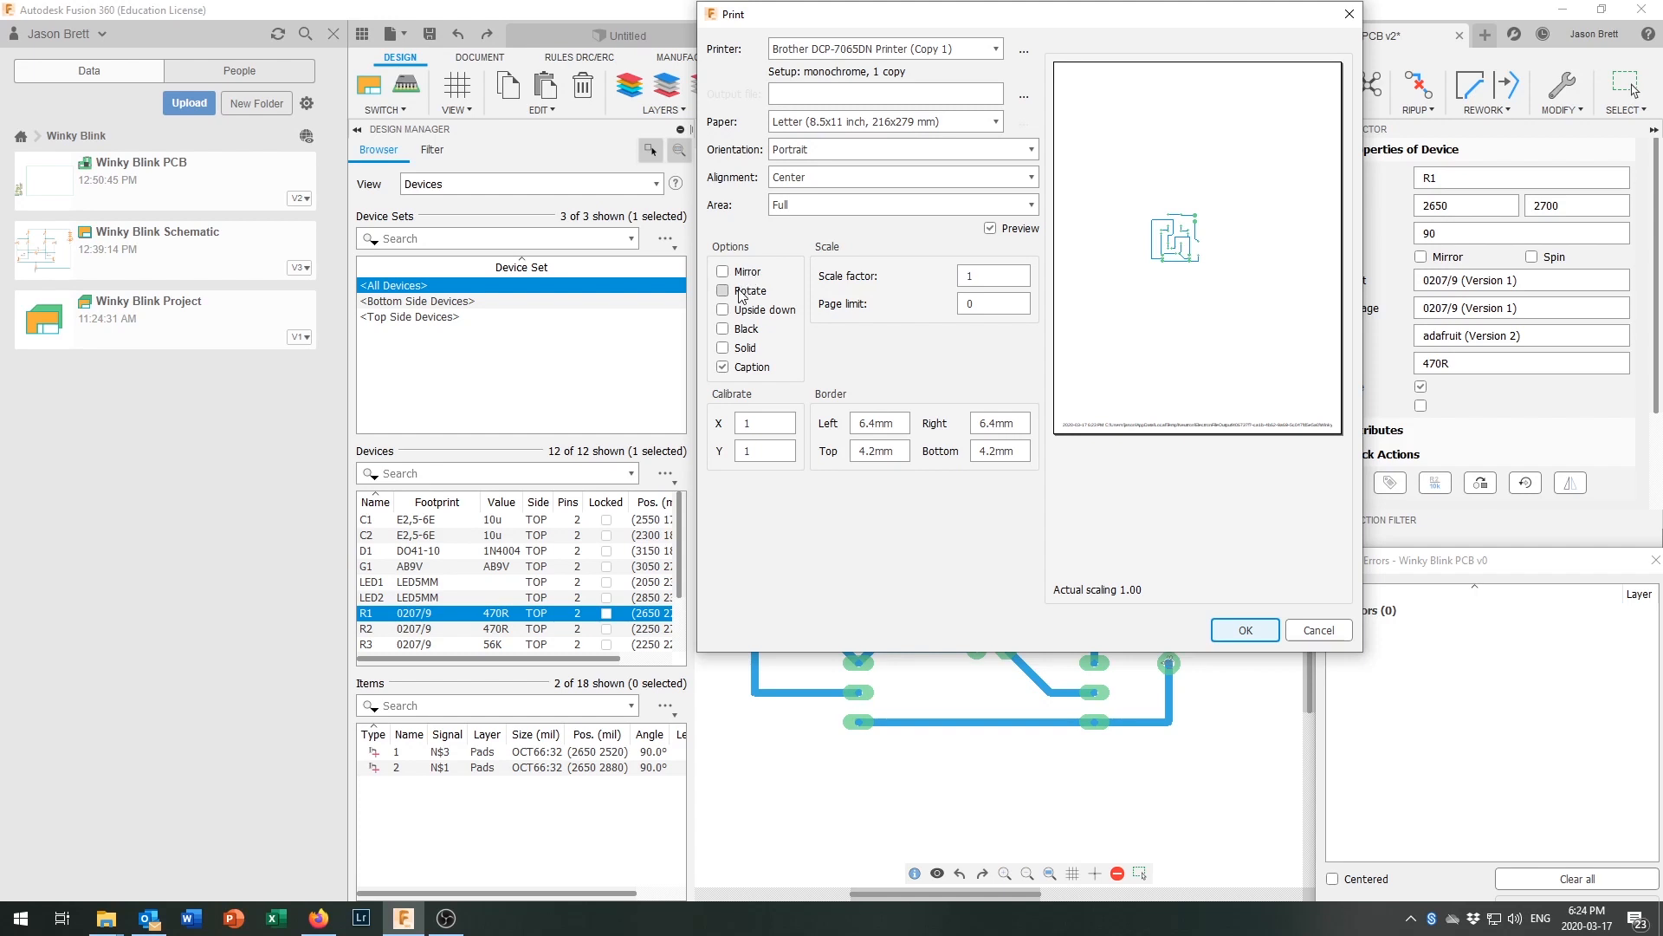
left_click(723, 330)
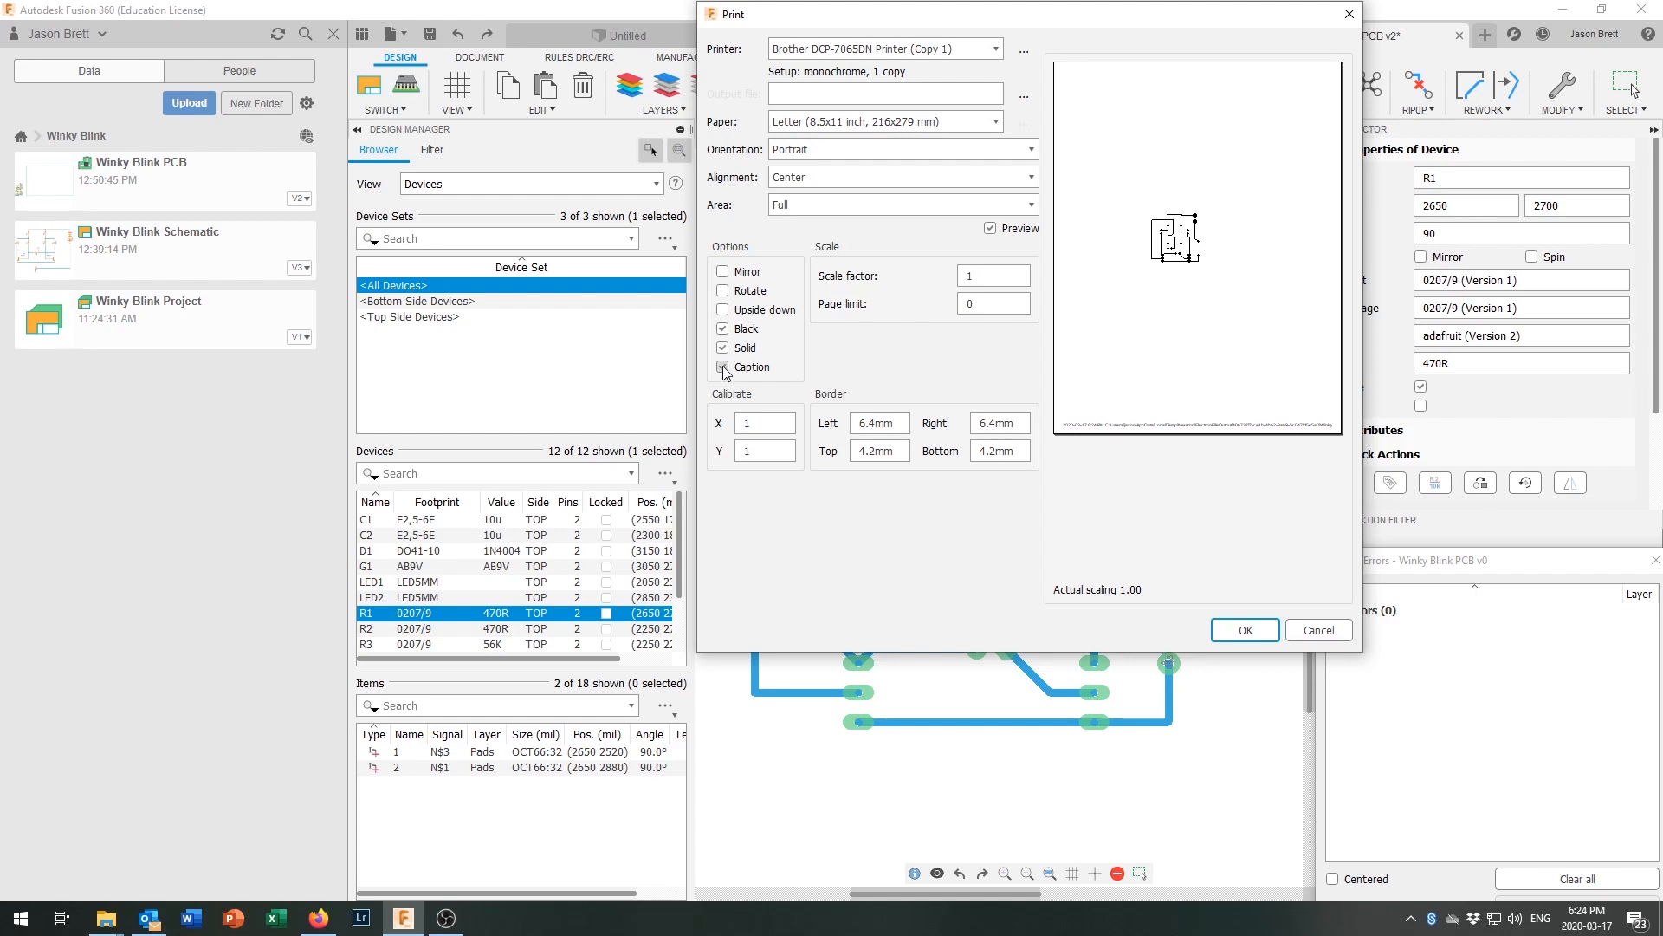
left_click(724, 367)
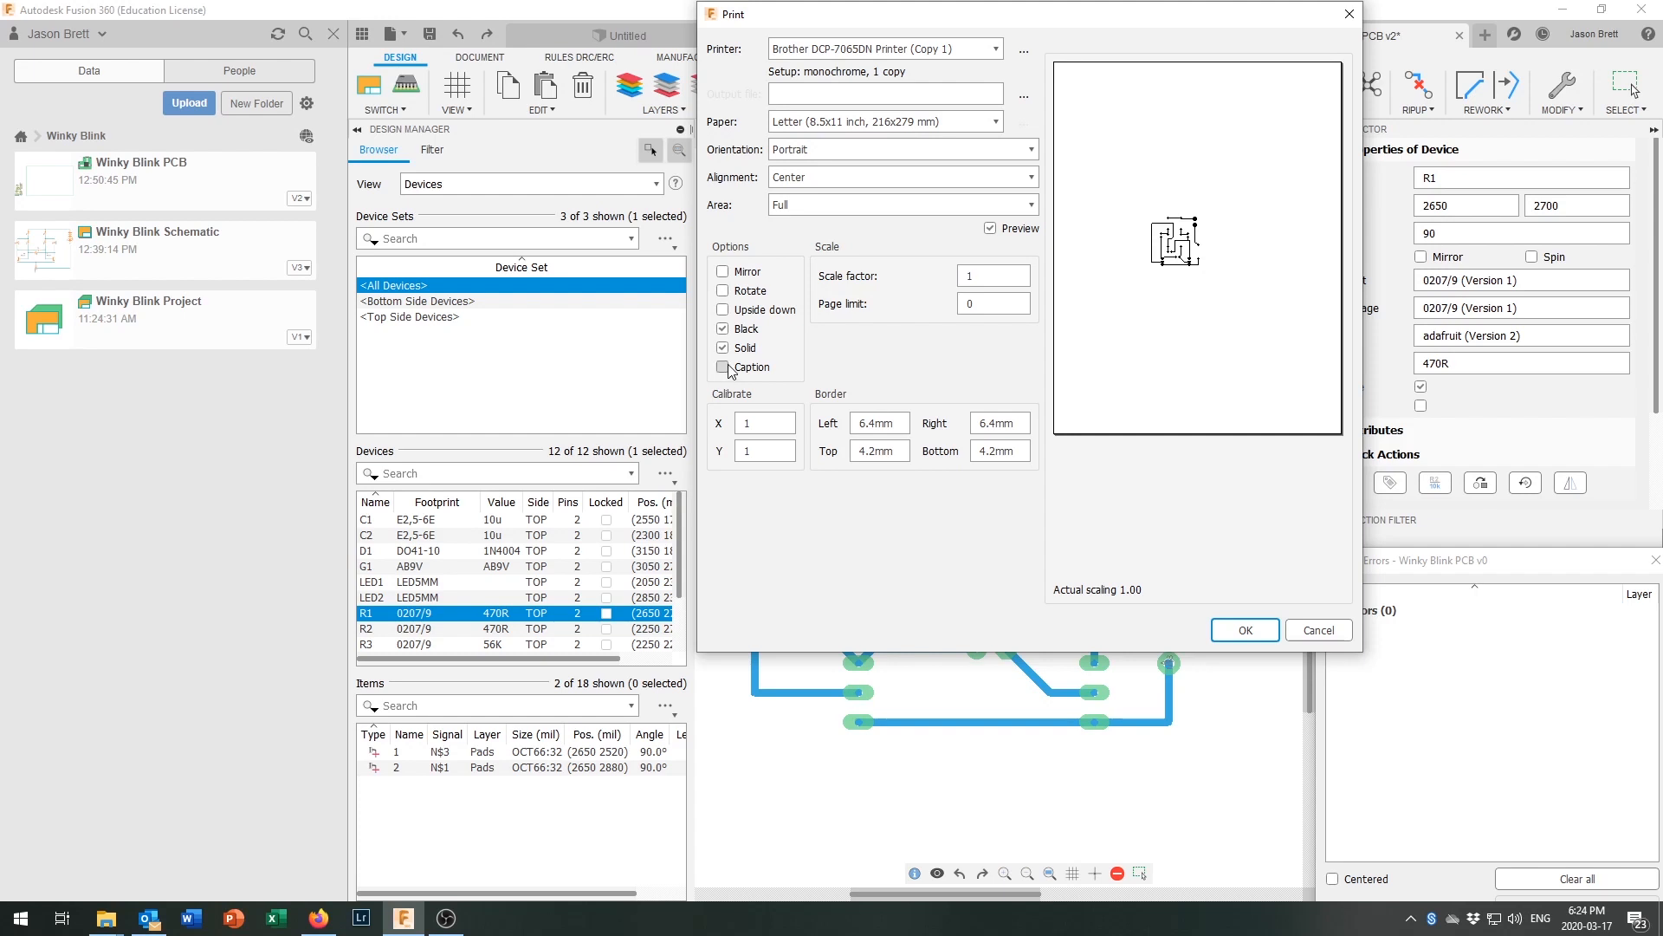
left_click(1319, 635)
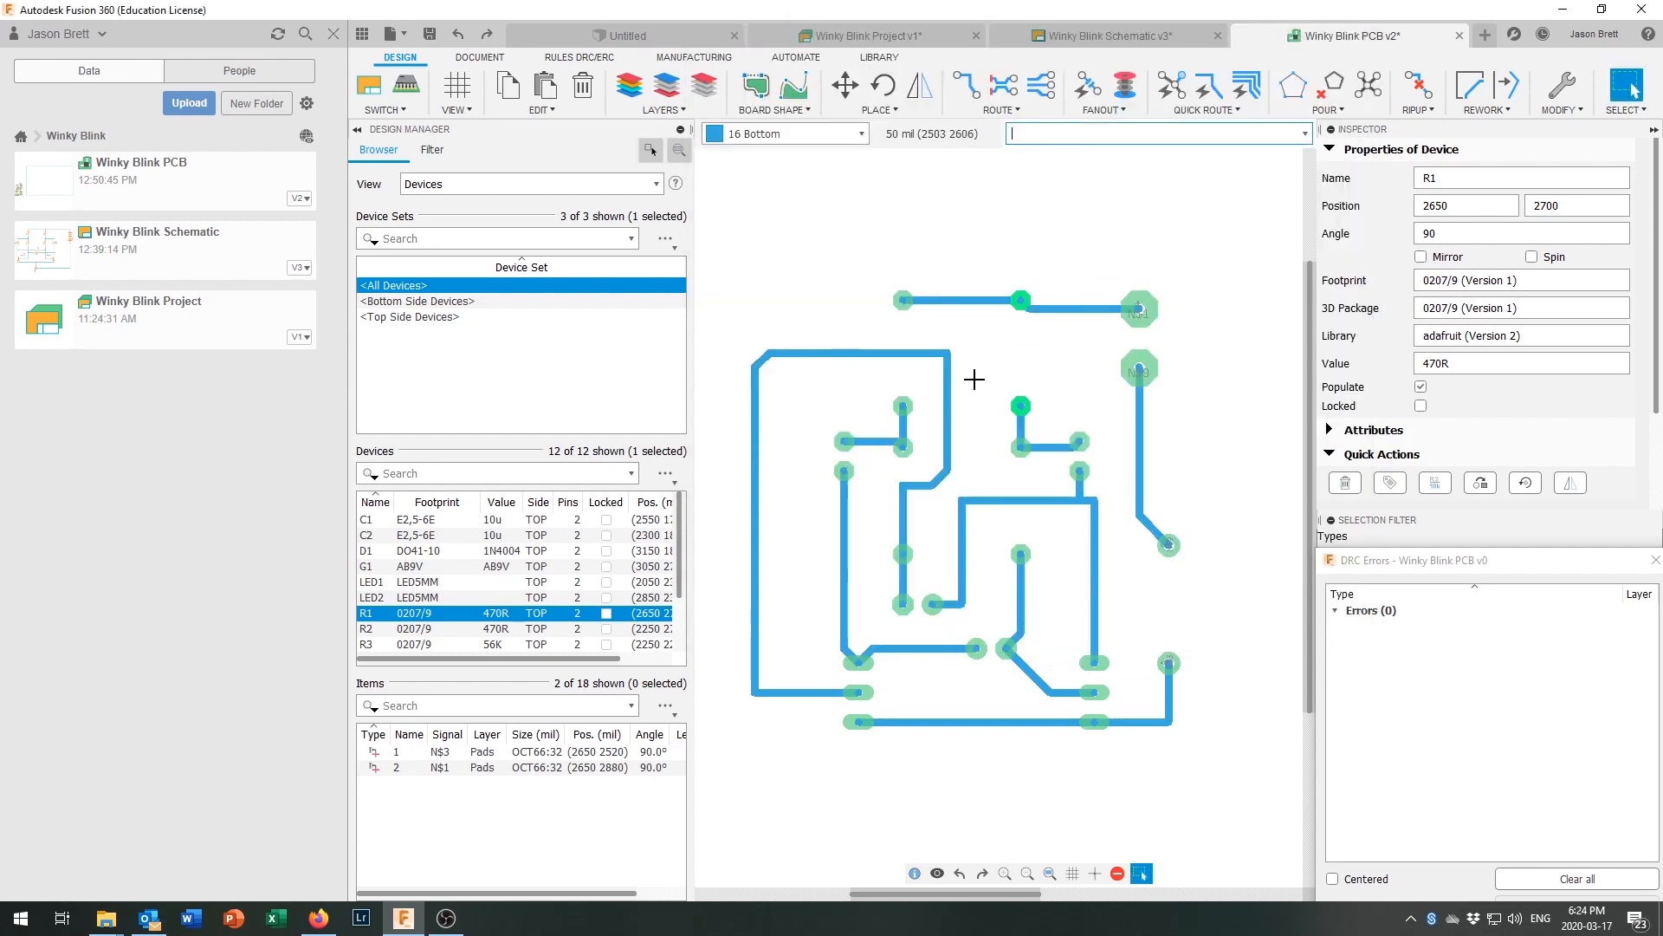
Step: Restore the board's visible layers with the Preset_Standard layer set and apply the layer settings
left_click(626, 84)
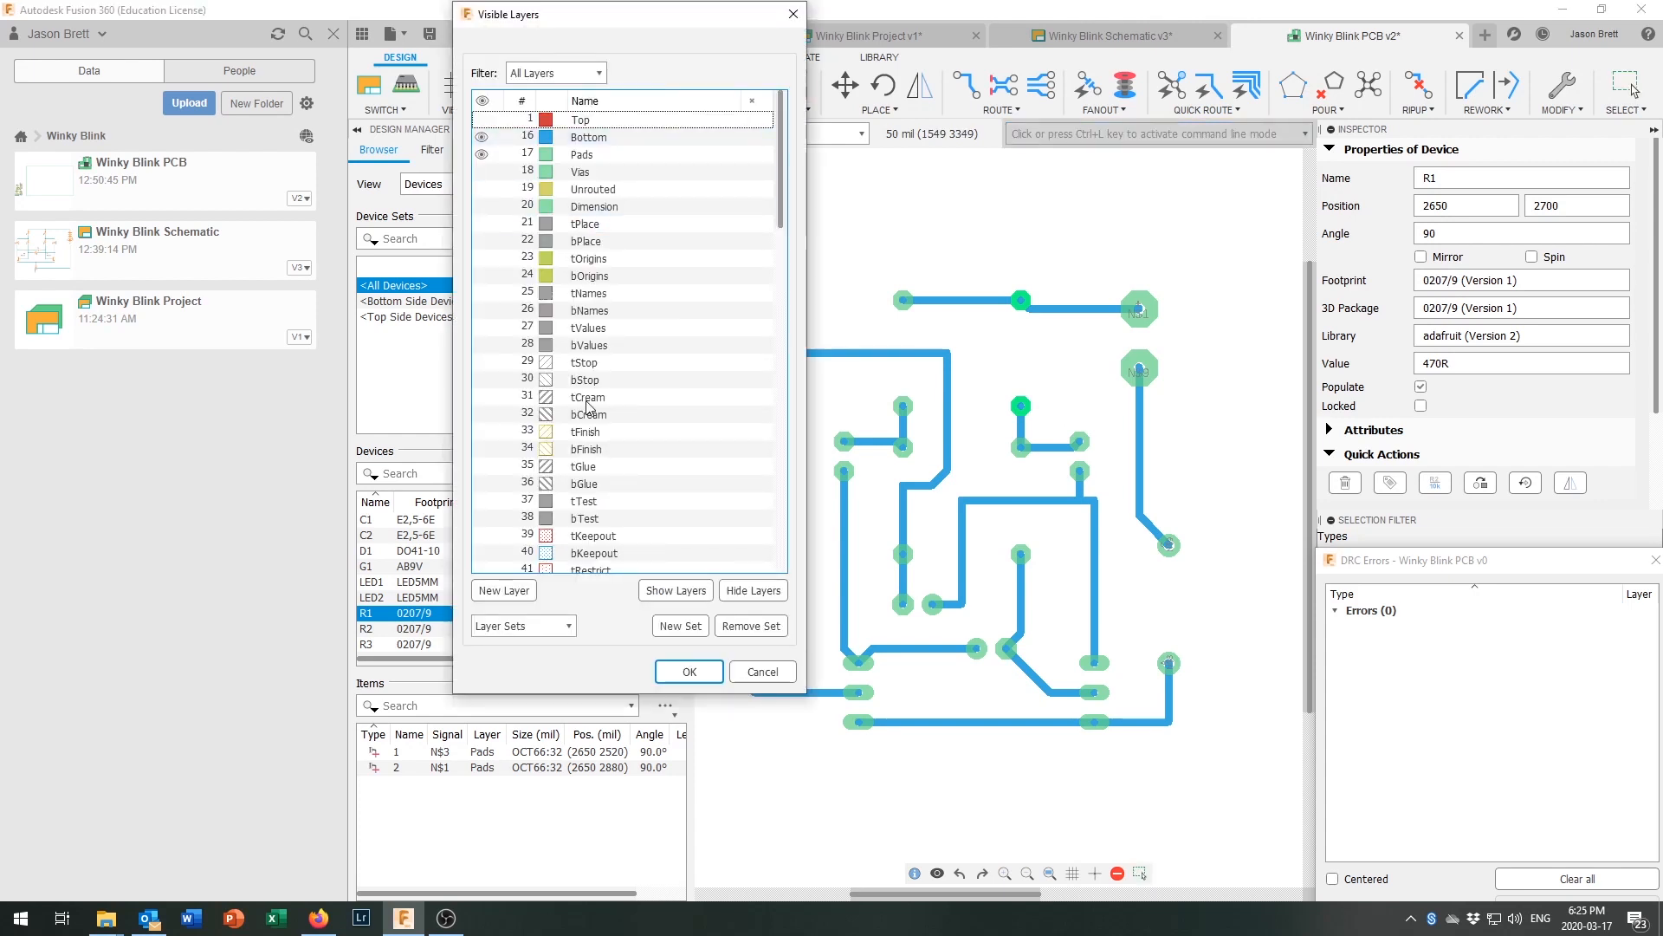
left_click(544, 625)
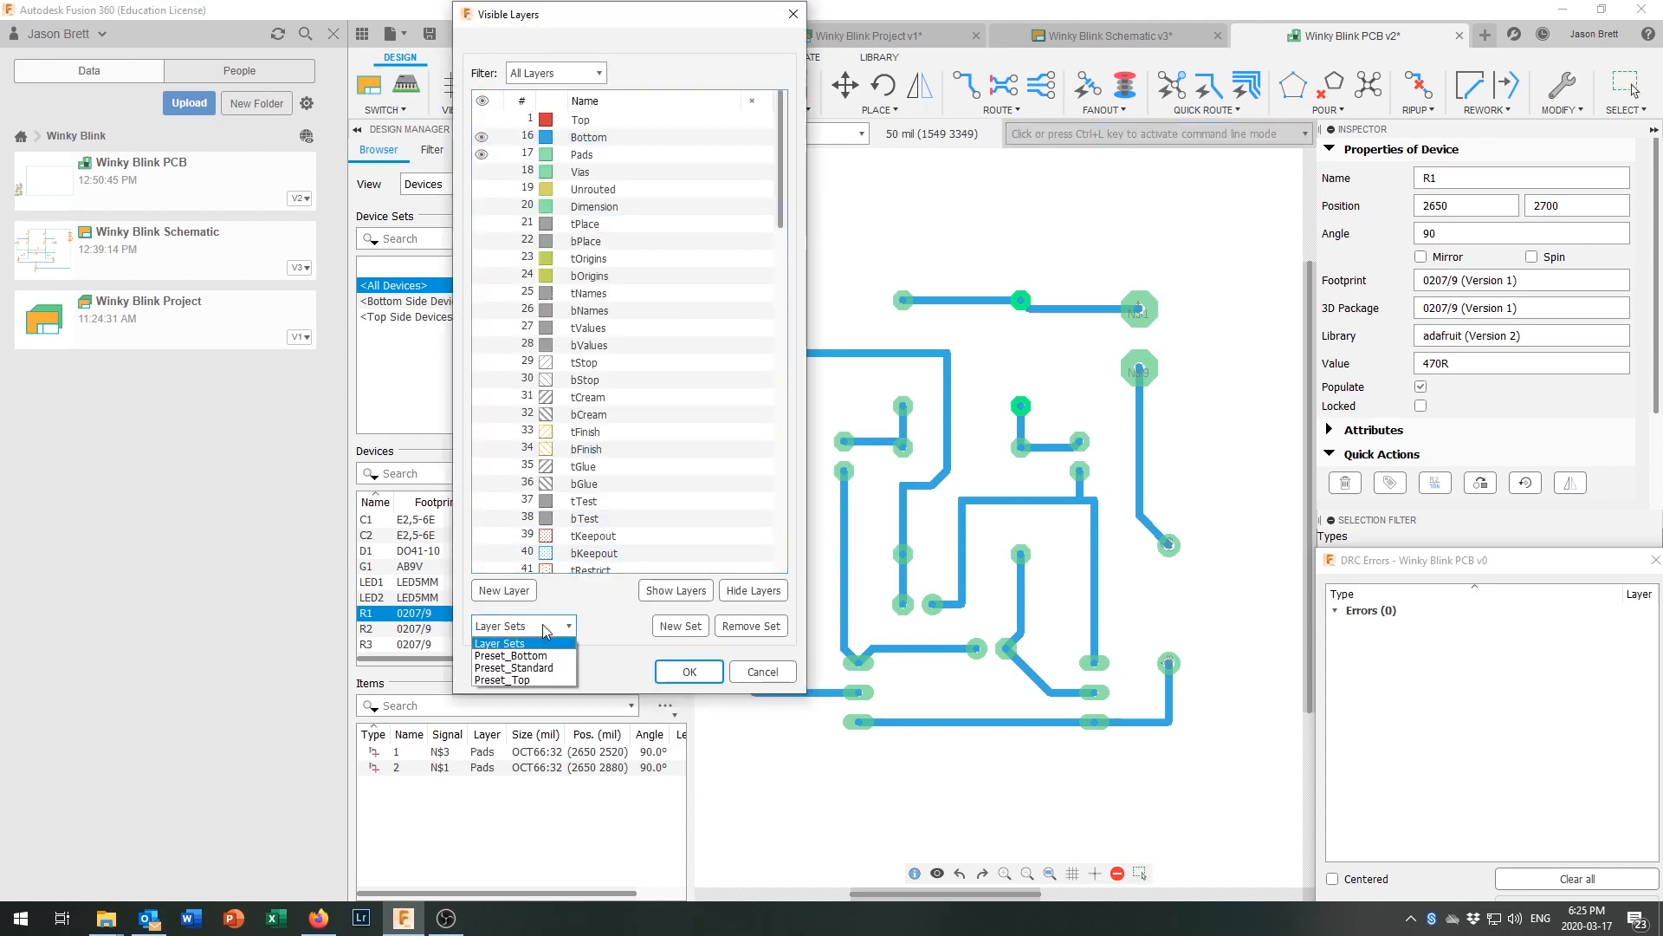
left_click(541, 668)
left_click(680, 593)
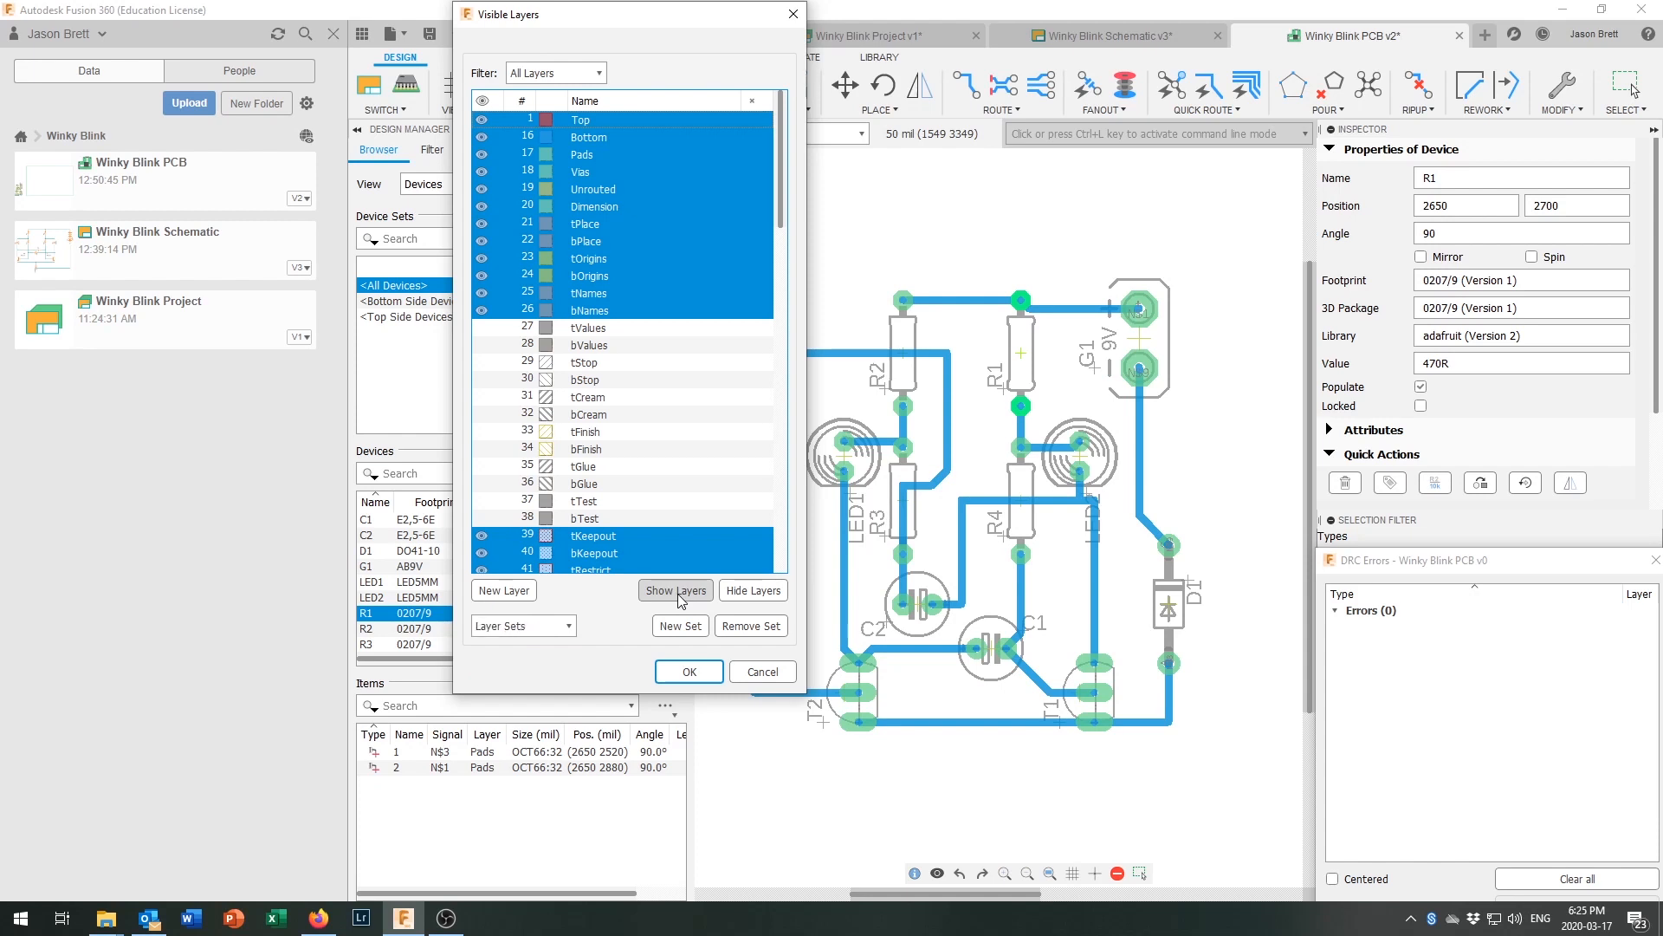
left_click(689, 673)
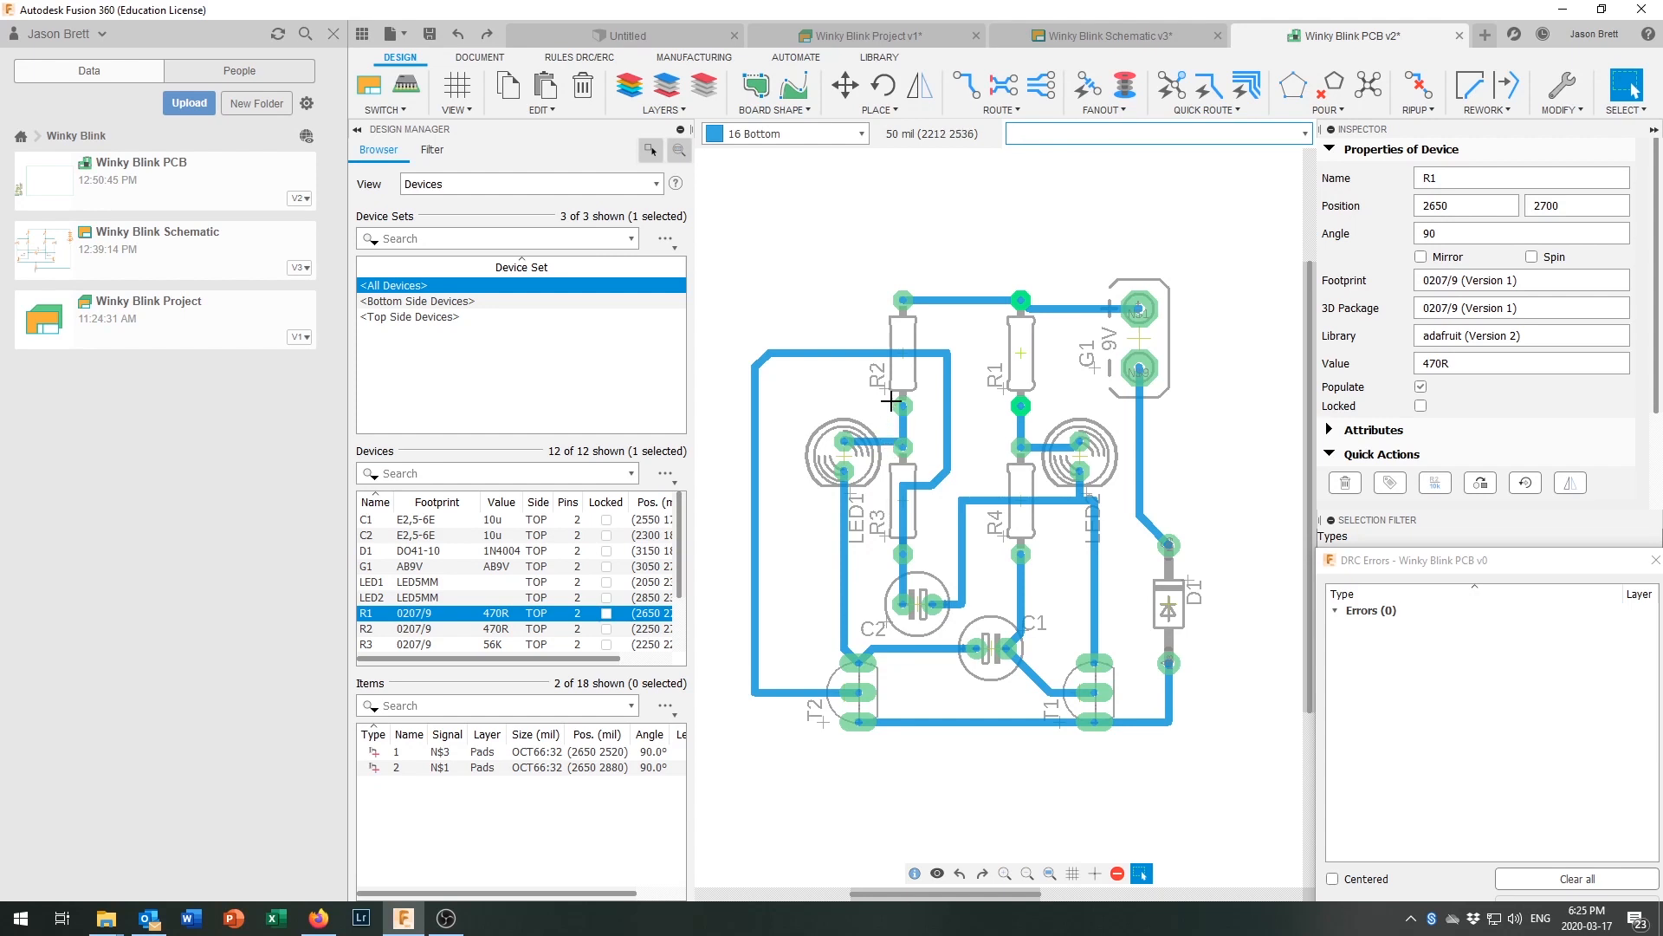
Step: Rotate the R1, R2, R3, R4, G1, D1, LED1, LED2, T1 and T2 name labels by 90 degrees so they read horizontally
left_click(883, 87)
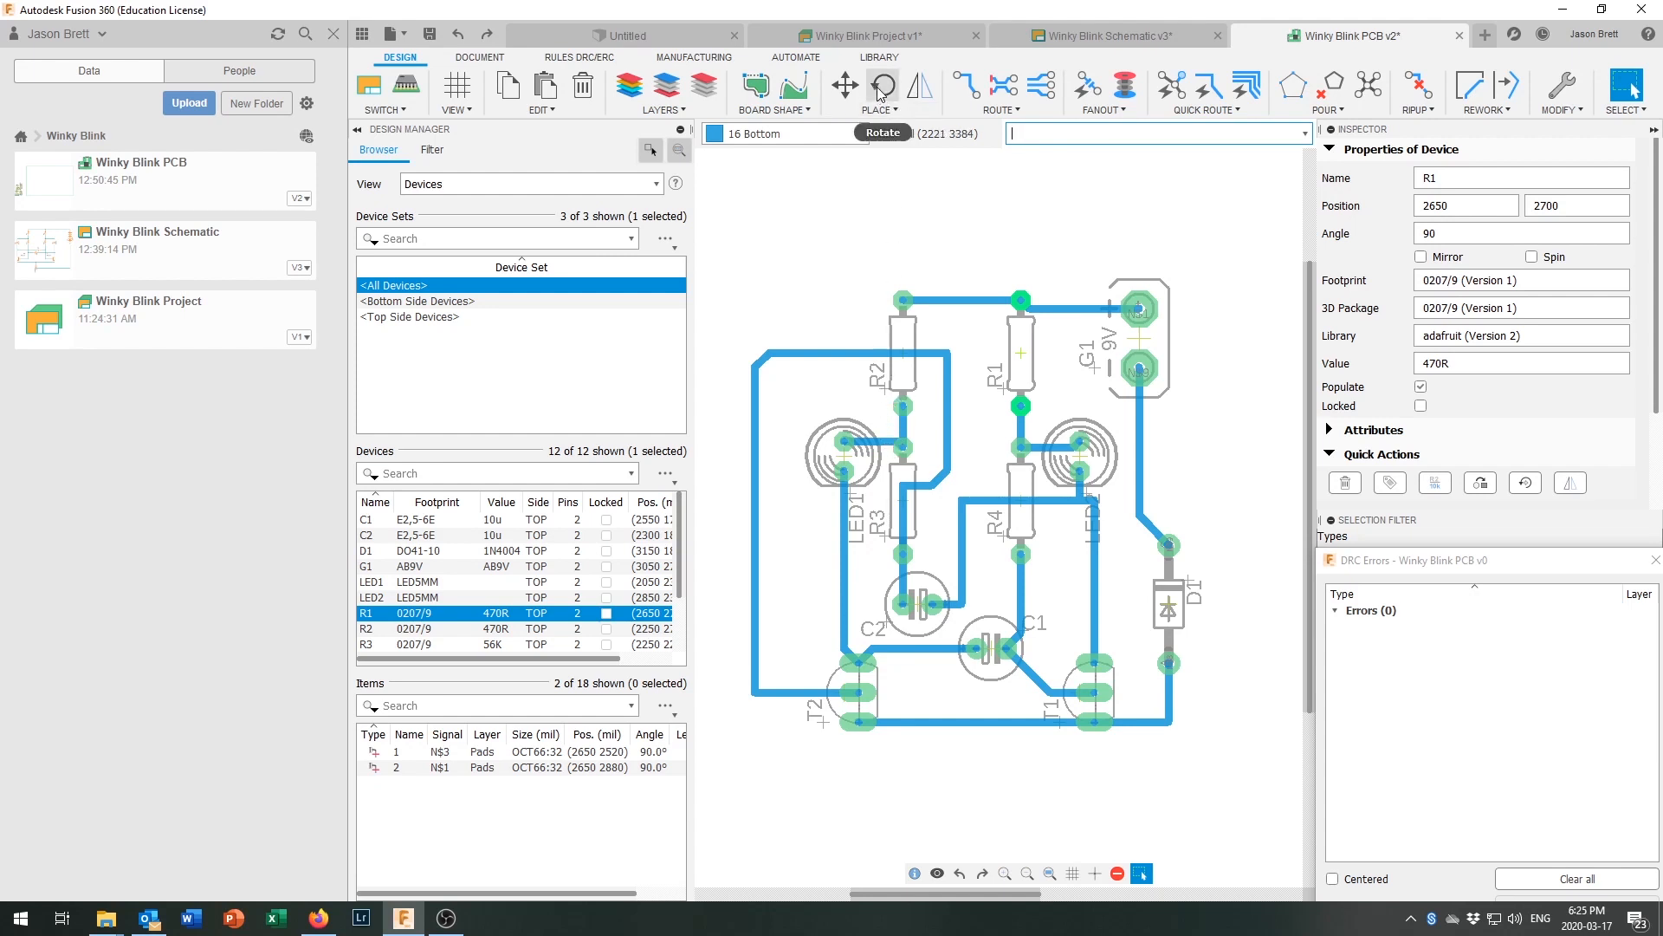
left_click(883, 392)
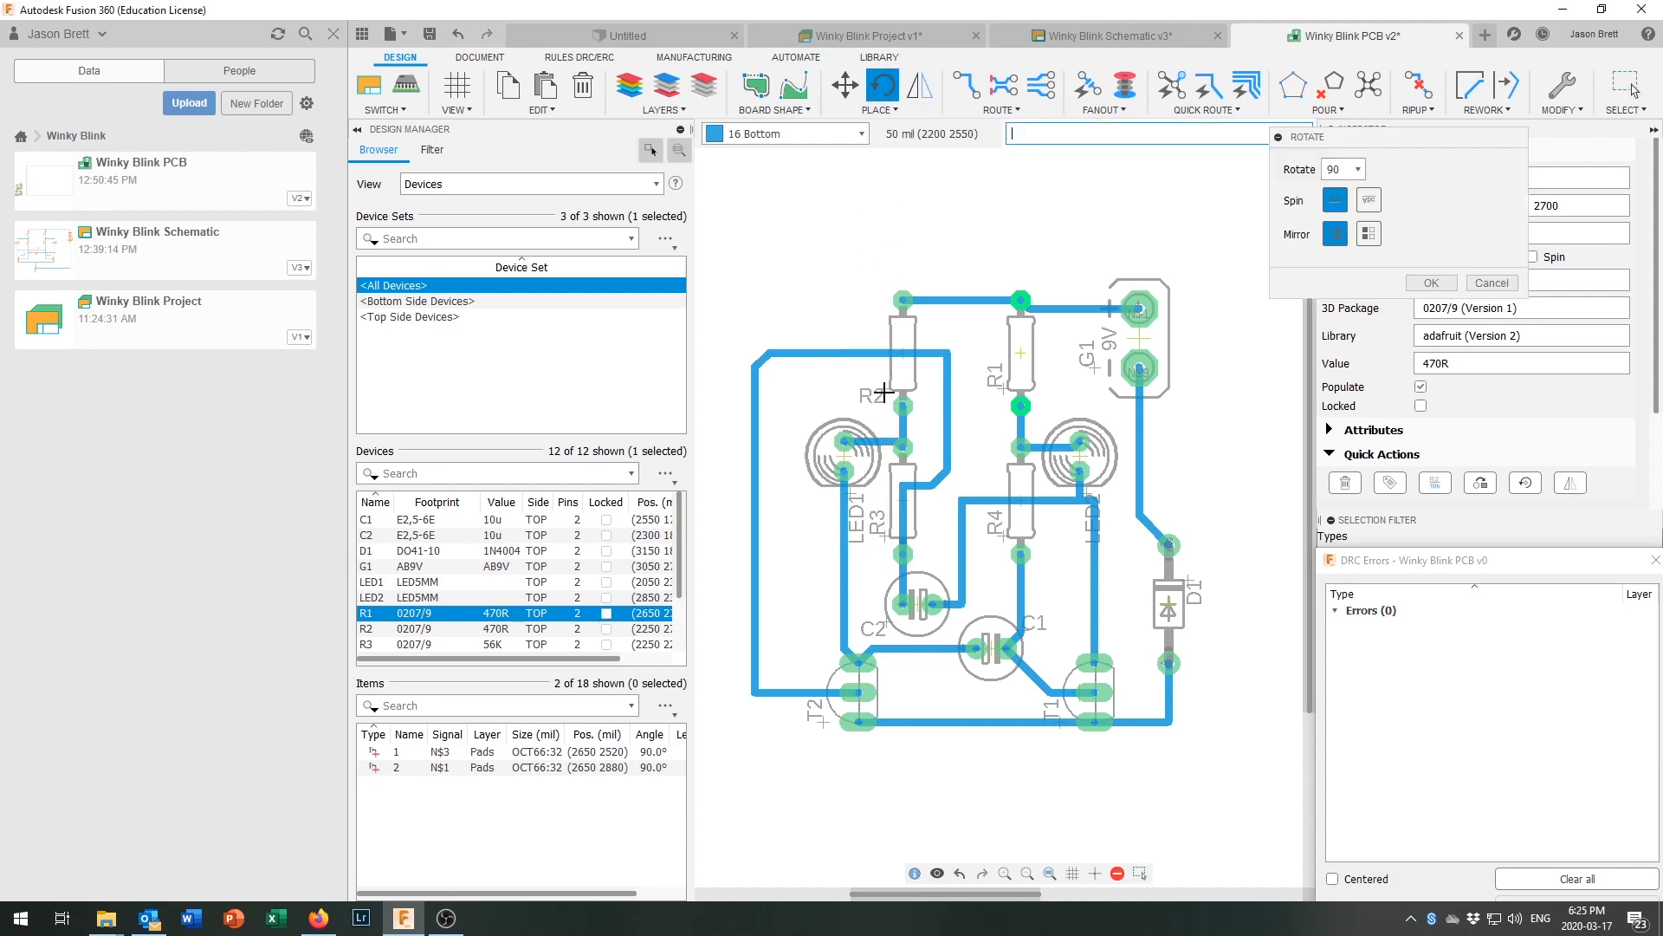
left_click(1096, 370)
left_click(1191, 595)
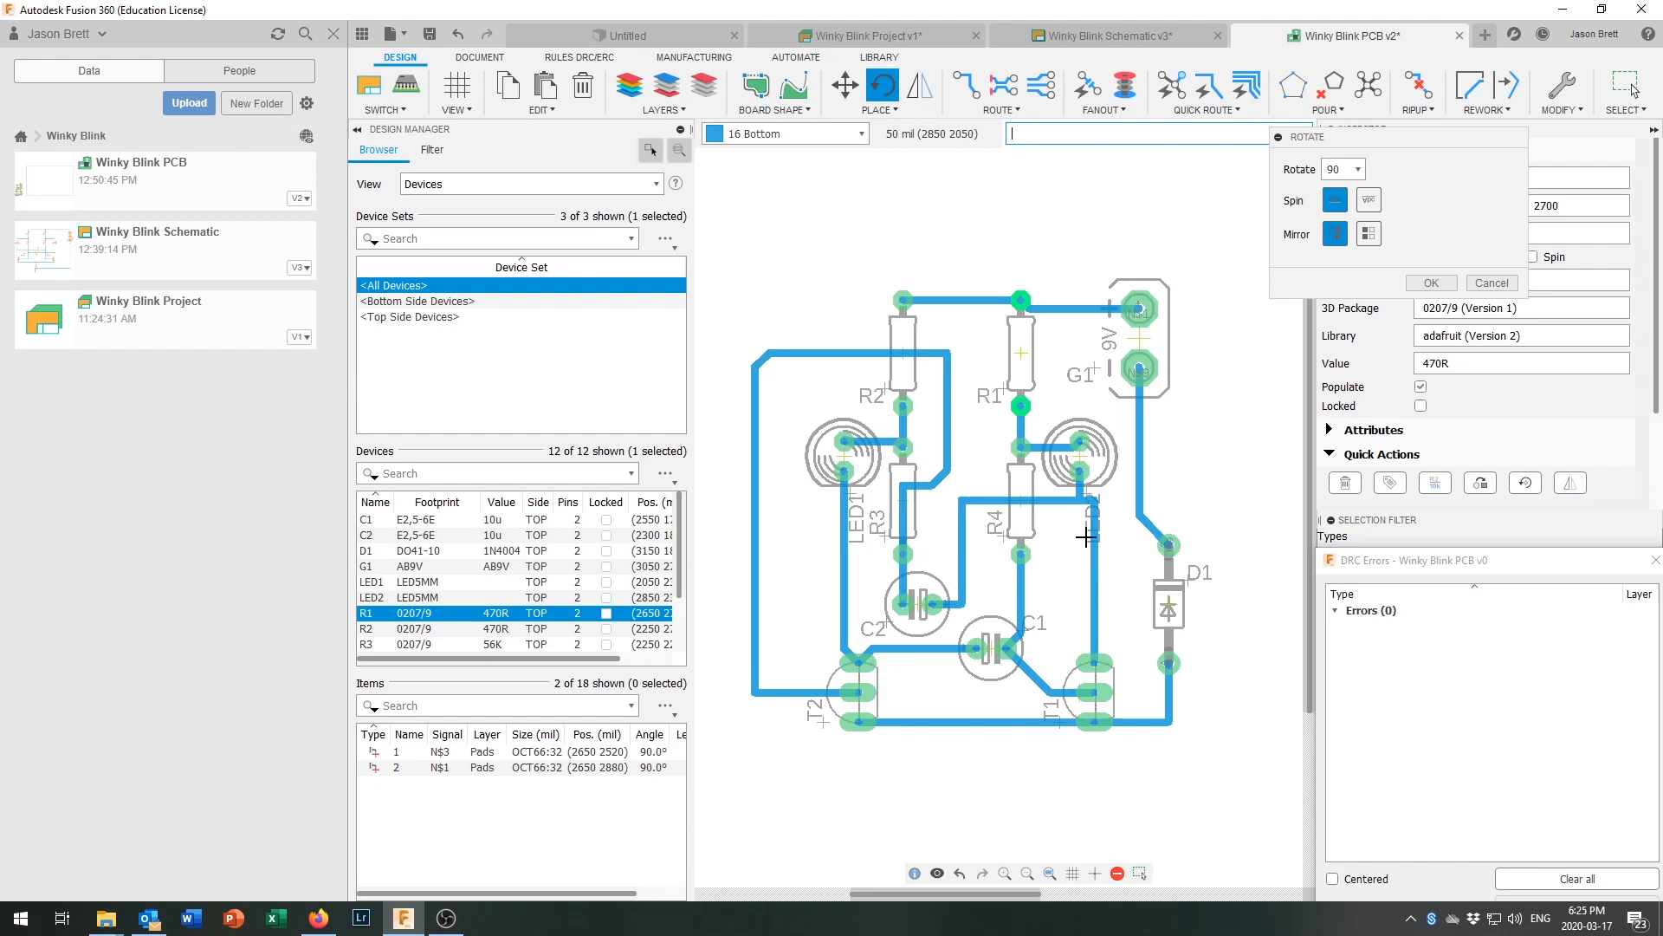
left_click(1087, 493)
left_click(1055, 726)
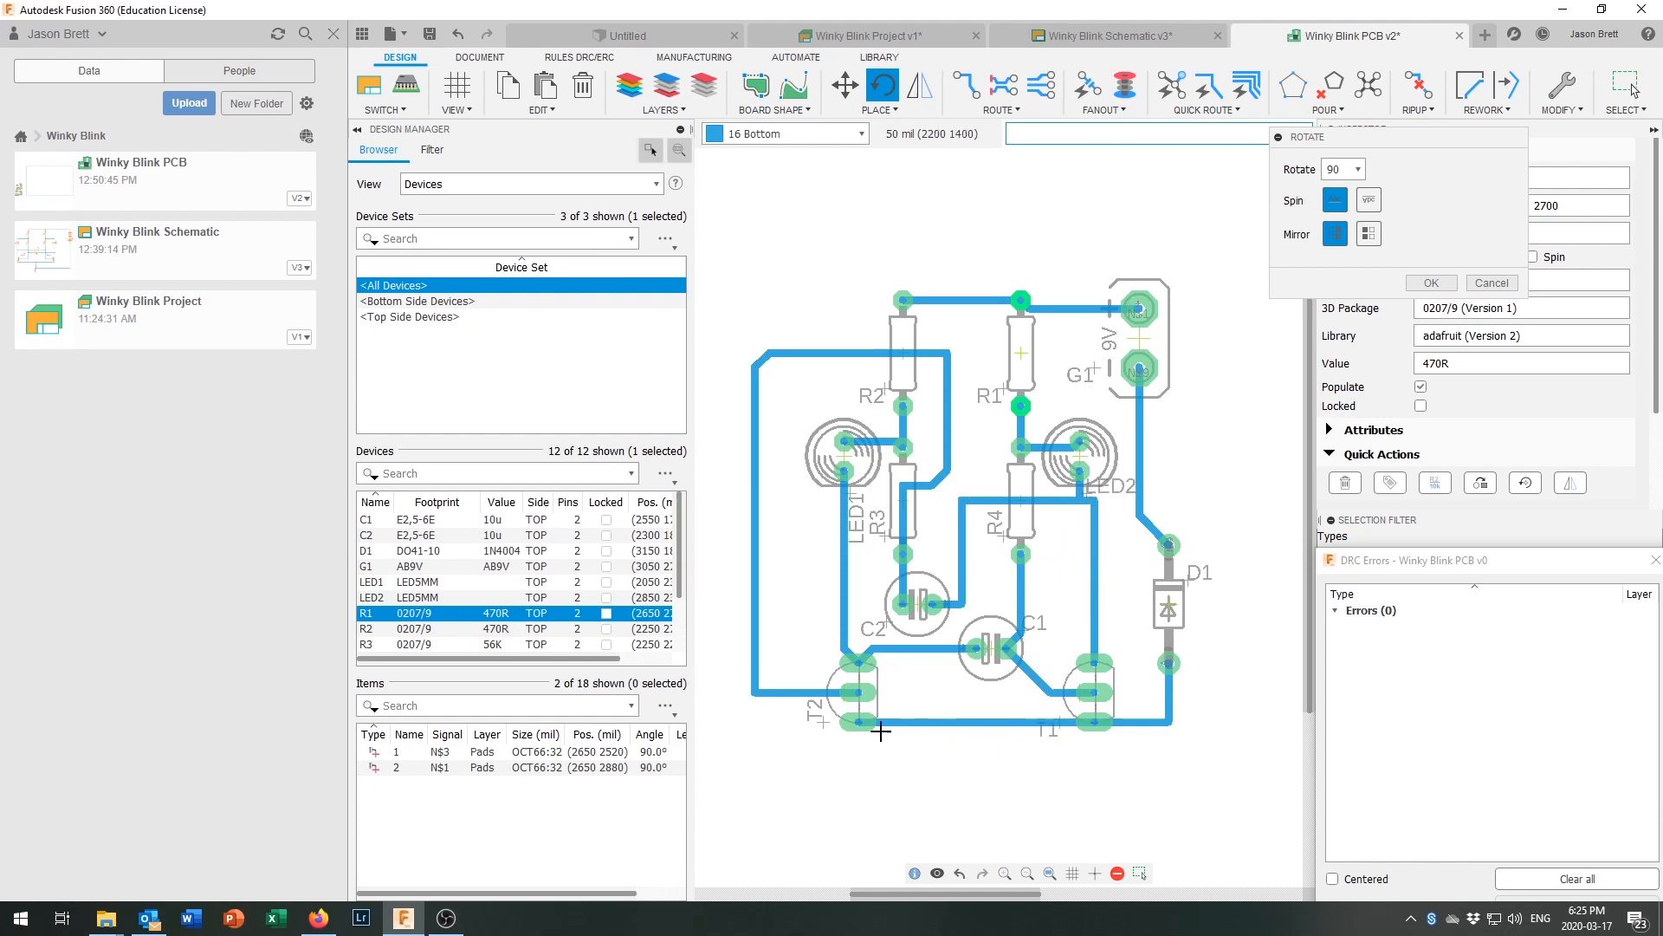
left_click(818, 719)
left_click(851, 493)
left_click(881, 539)
left_click(999, 537)
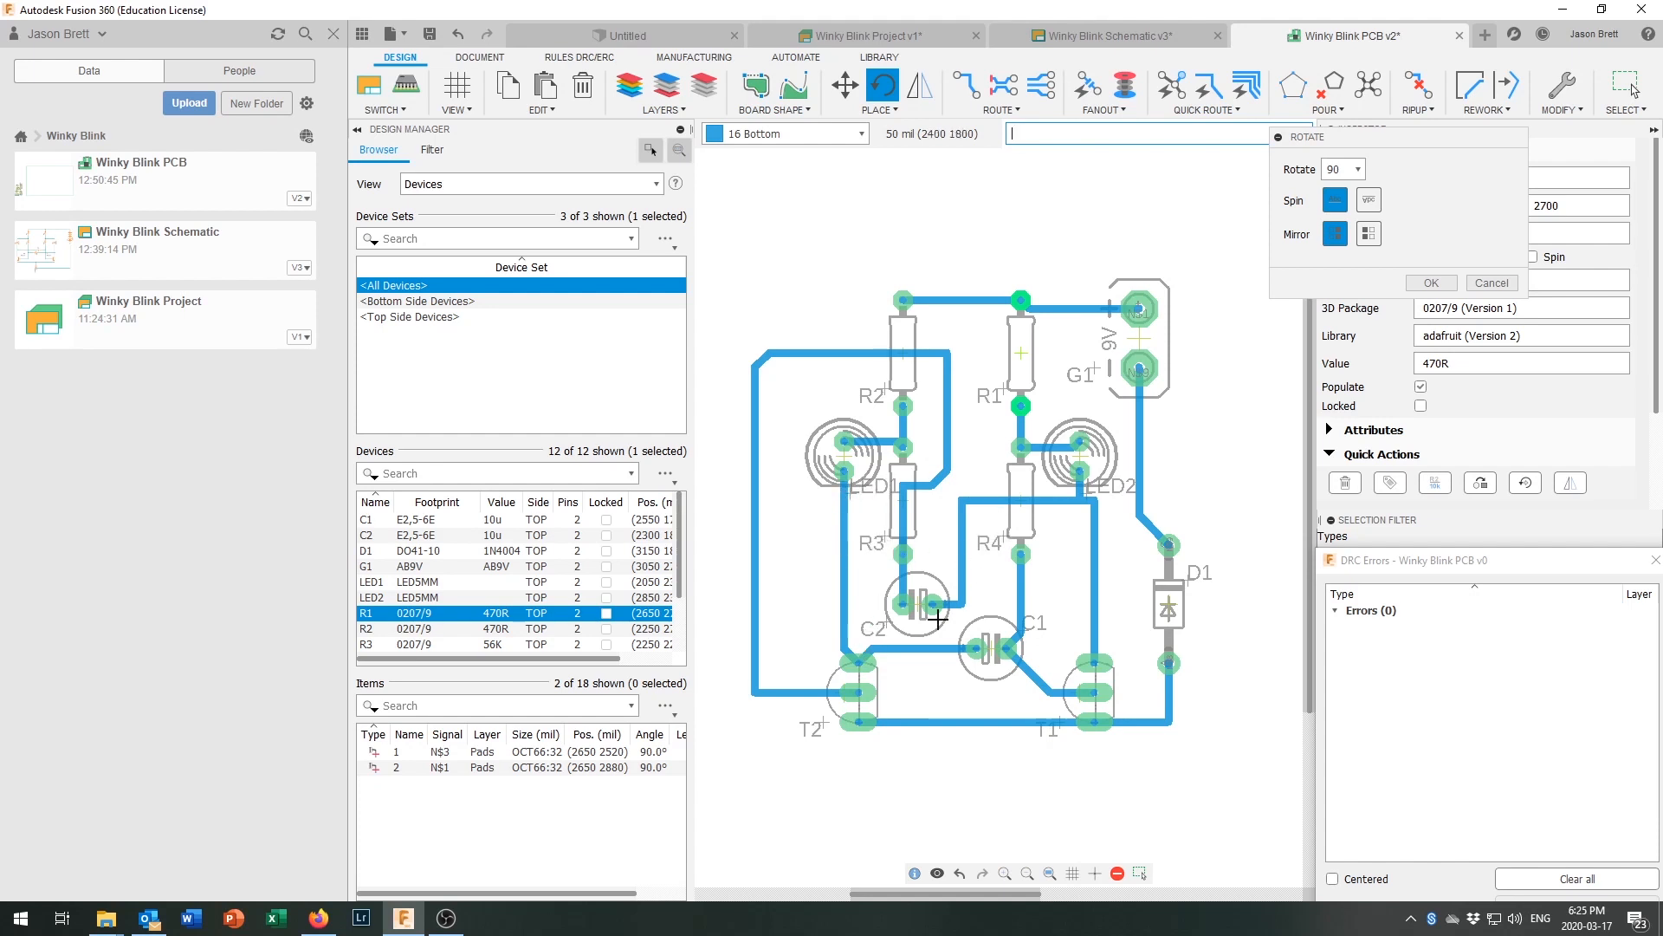
Step: Move the R2 and R1 labels beside the upper ends of their resistors and the G1 label above the battery connector
left_click(842, 87)
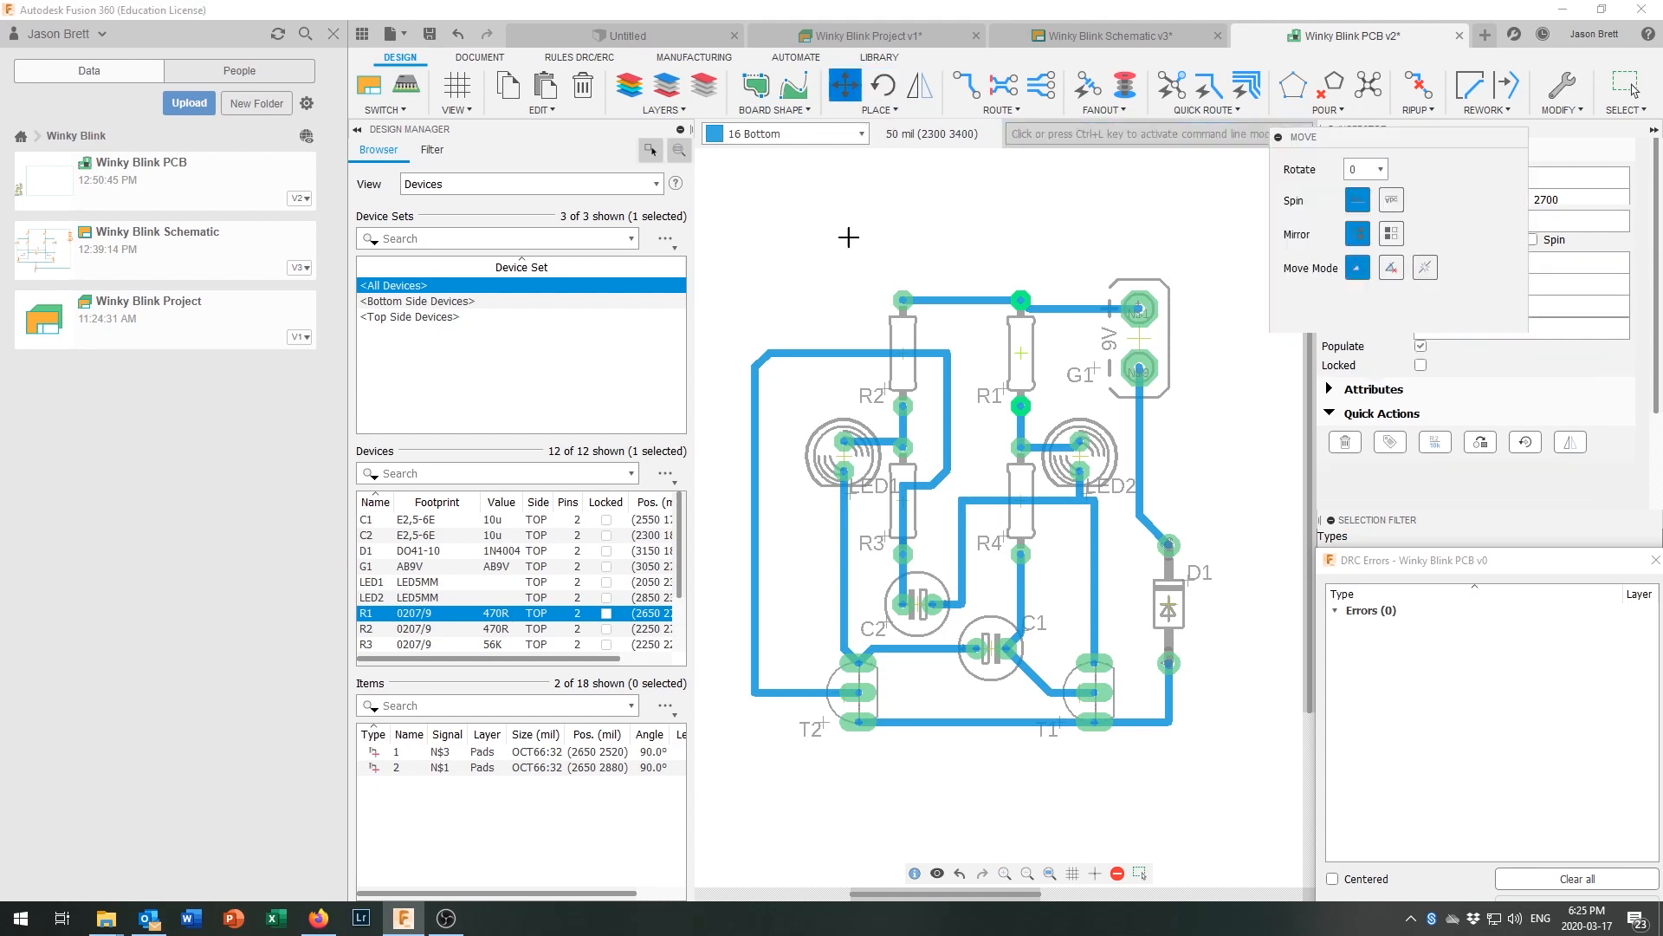
left_click(882, 359)
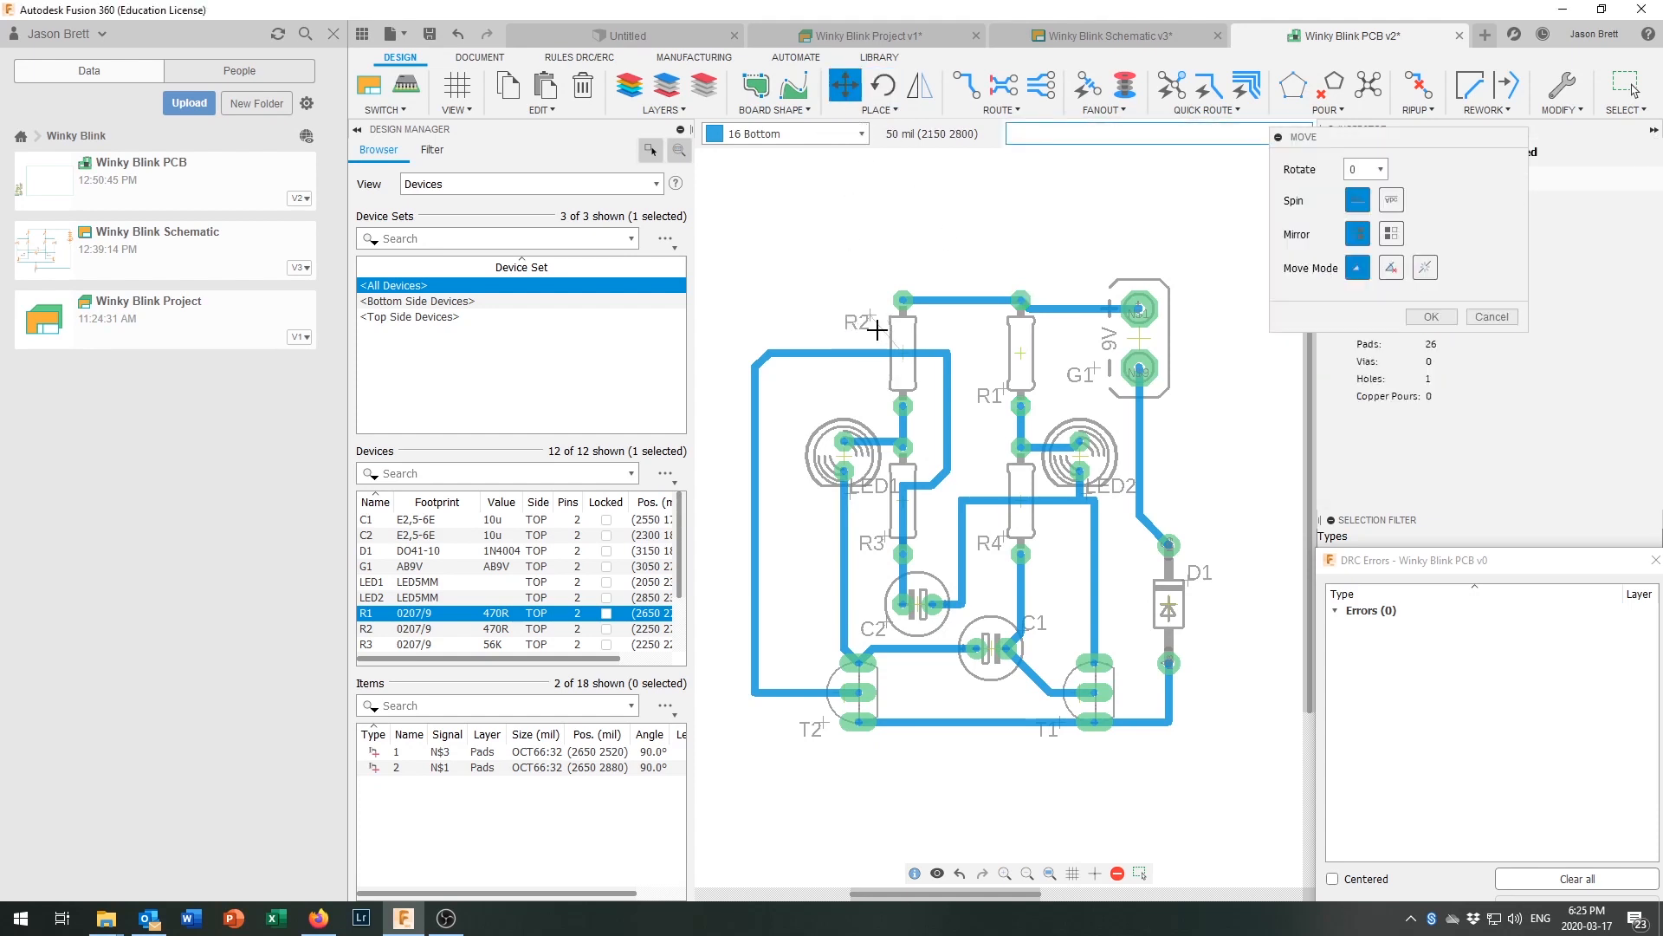
left_click(871, 330)
left_click(1003, 381)
left_click(1003, 308)
left_click(1097, 370)
left_click(1126, 249)
Step: Move the LED2 and LED1 labels directly above their LED outlines, clear of the traces
left_click(1089, 479)
left_click(1052, 401)
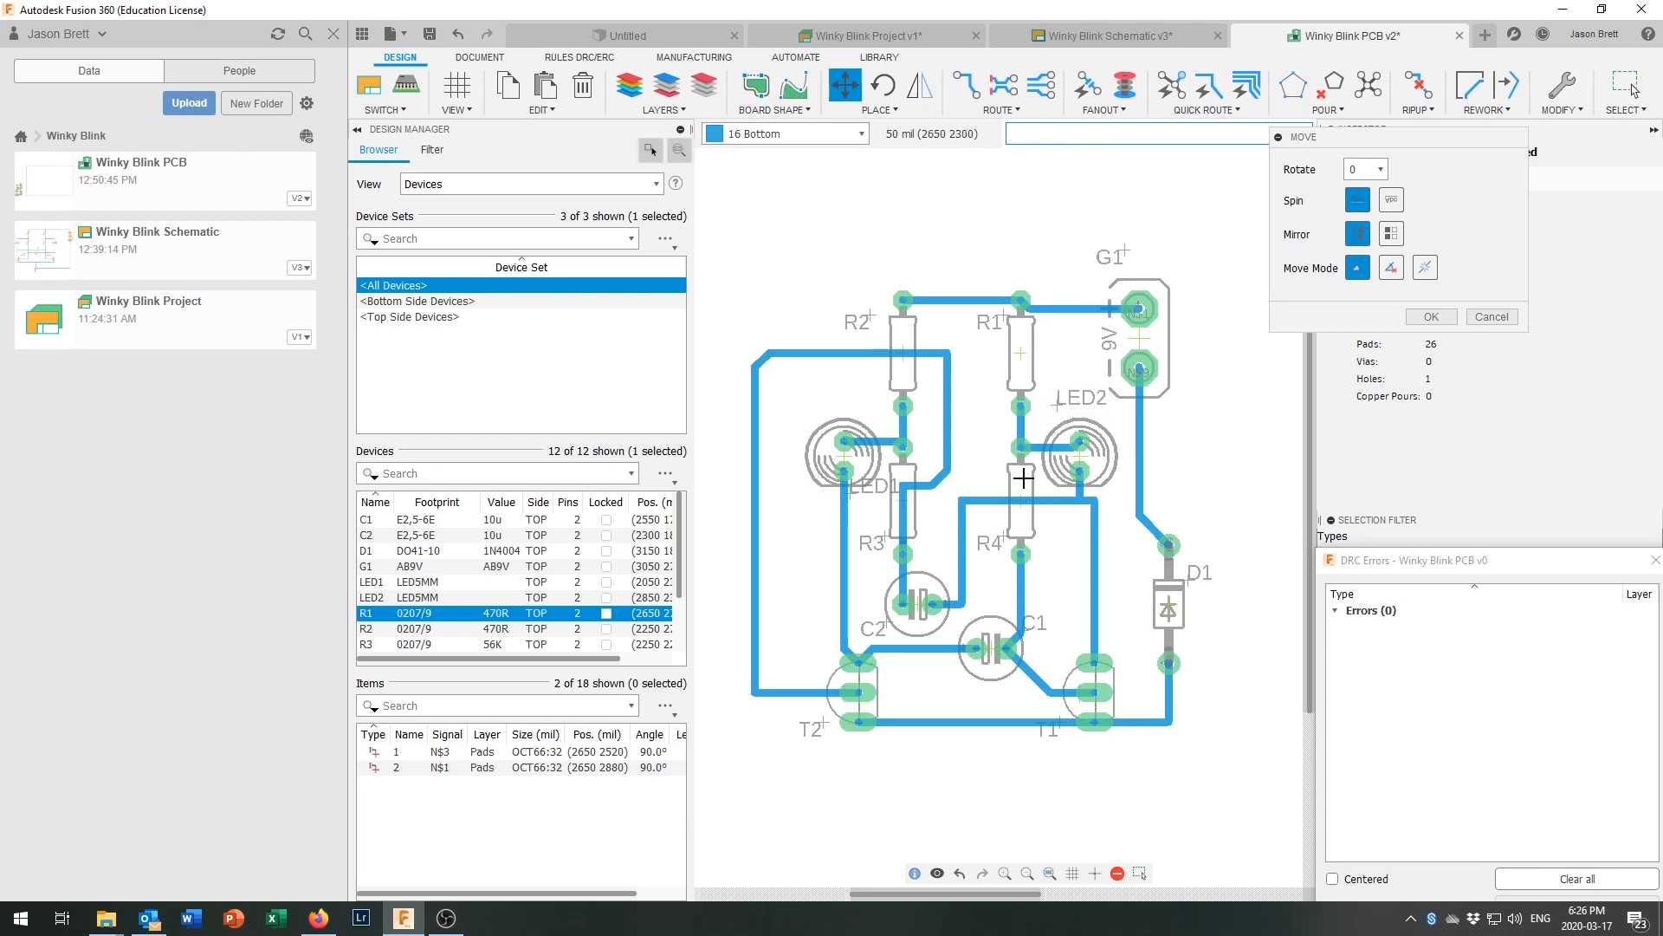
left_click(854, 497)
left_click(829, 413)
Step: Move the R3 and R4 labels alongside their resistors and the C1 label below its capacitor
left_click(884, 539)
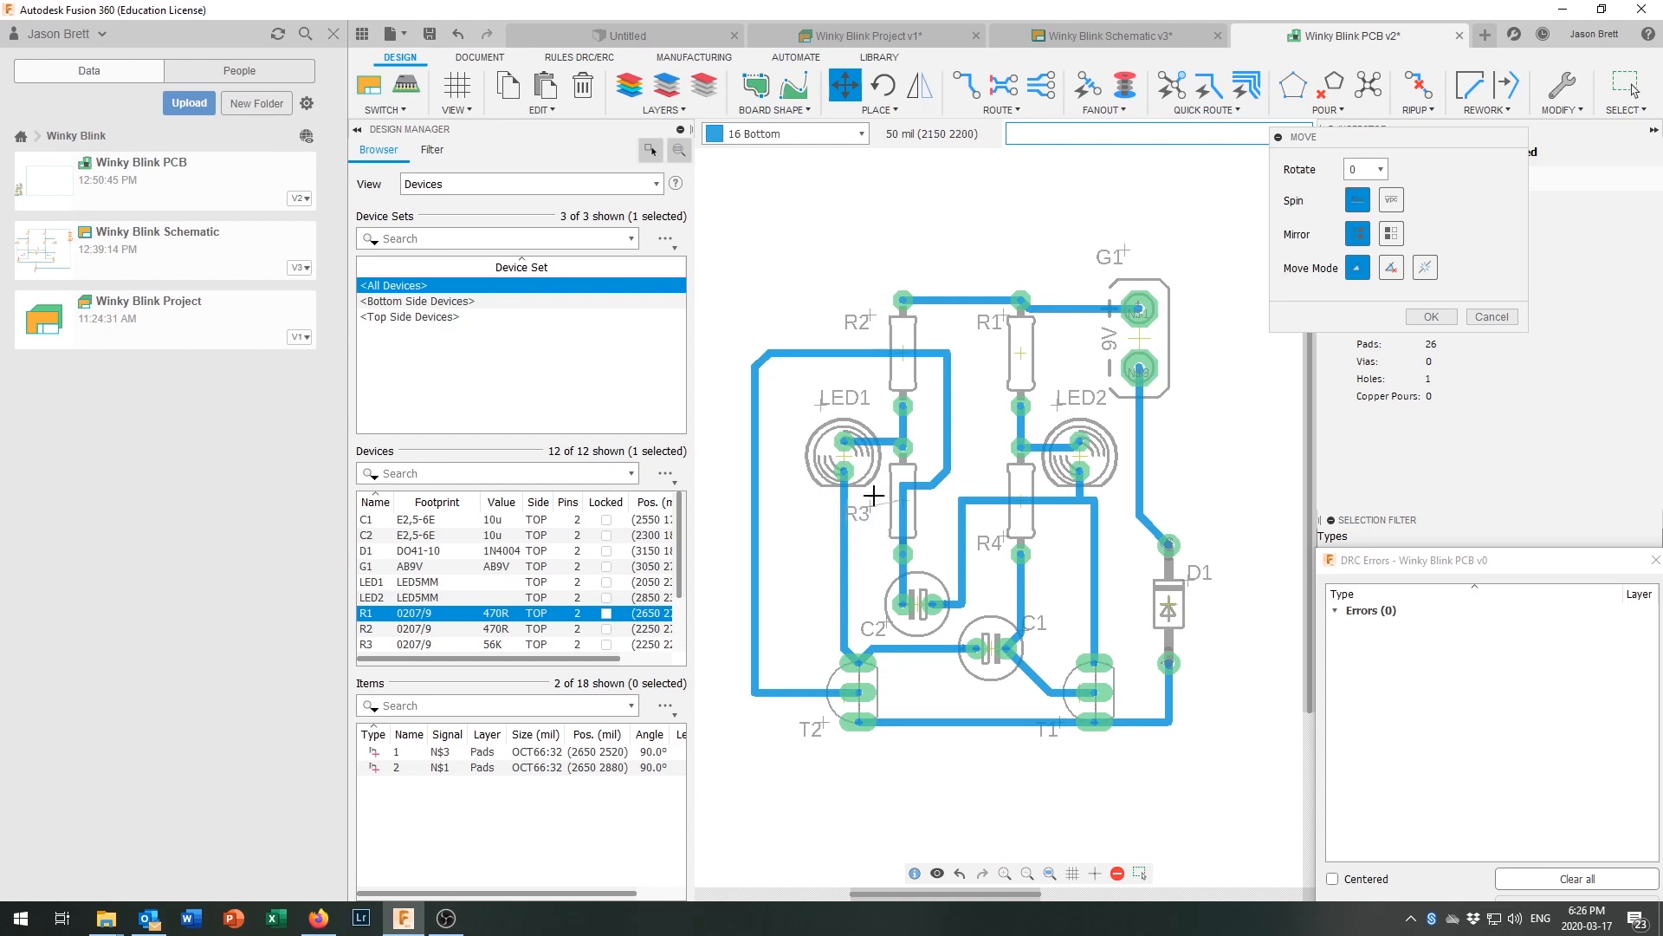
left_click(886, 492)
left_click(999, 530)
left_click(1060, 500)
left_click(1029, 628)
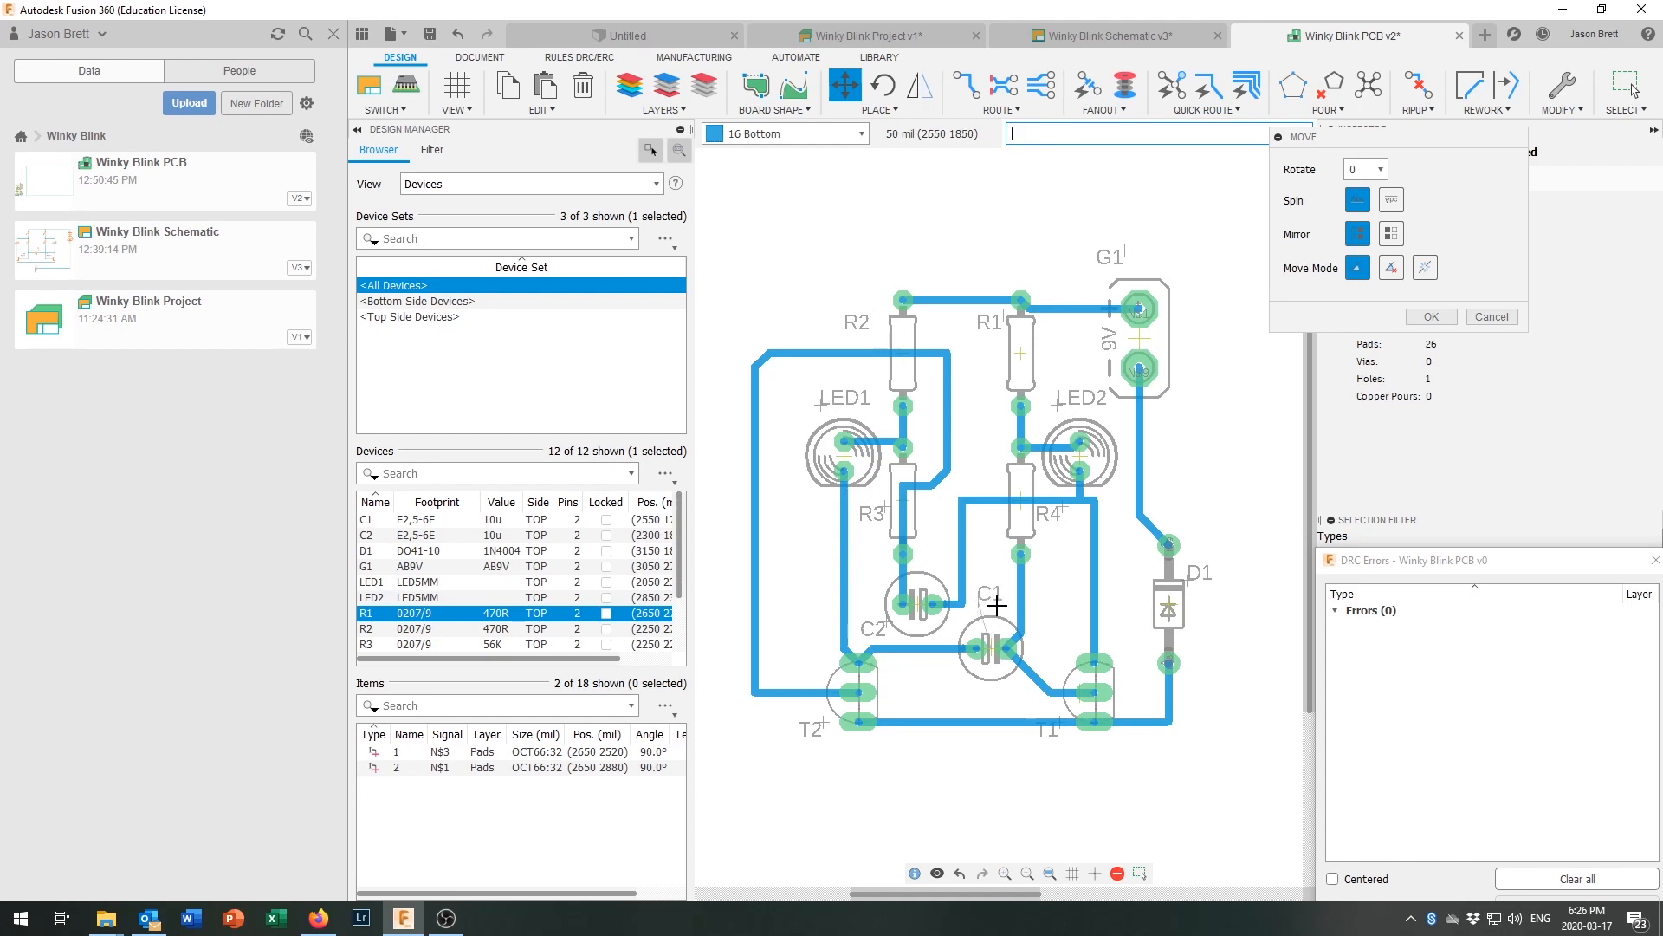
left_click(988, 698)
Step: Move the T1 and T2 labels below their transistors, shift D1's label beside the diode, and finish moving with nothing selected
left_click(1053, 729)
left_click(1103, 739)
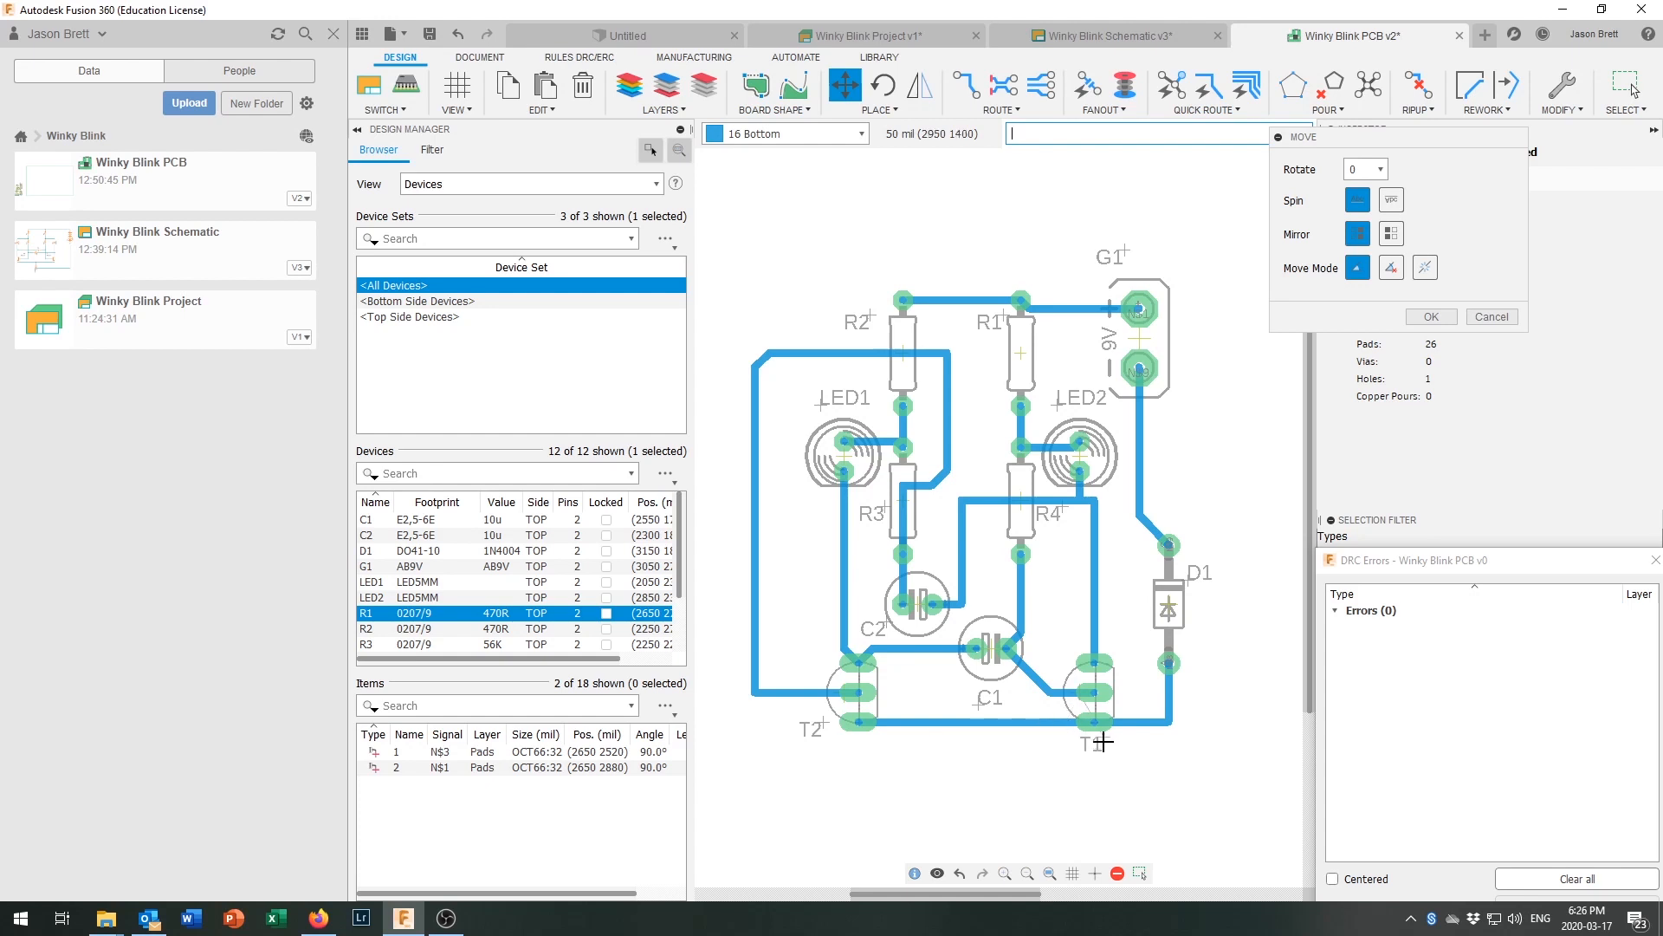
left_click(828, 726)
left_click(875, 742)
left_click(1195, 587)
left_click(1198, 593)
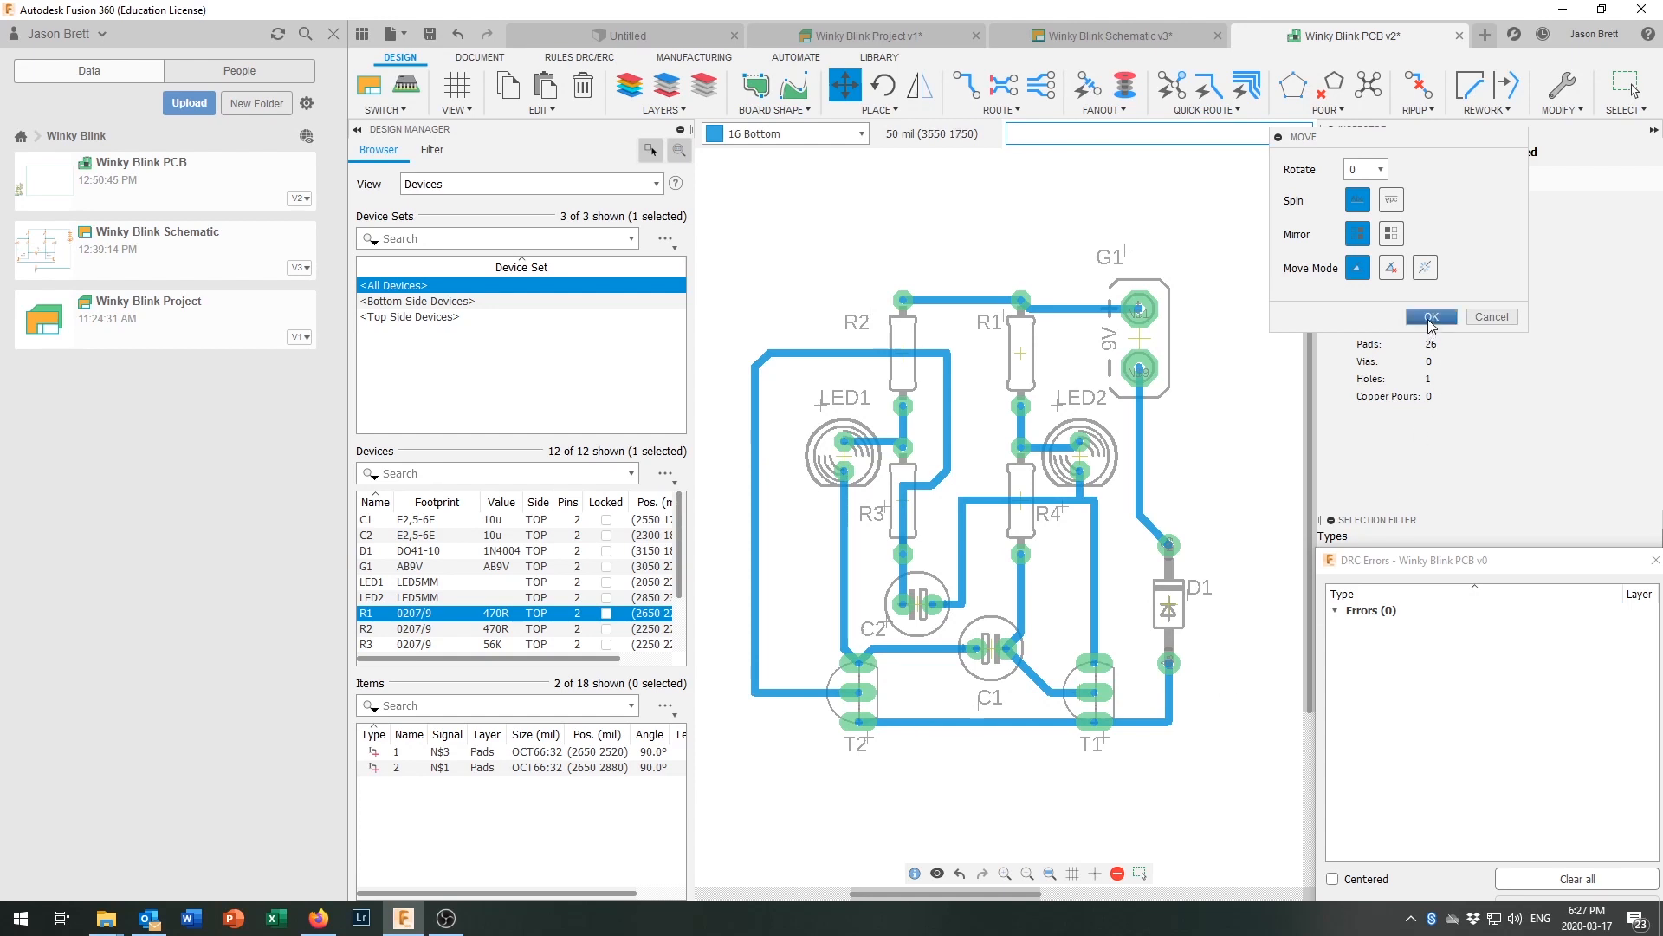
left_click(1431, 317)
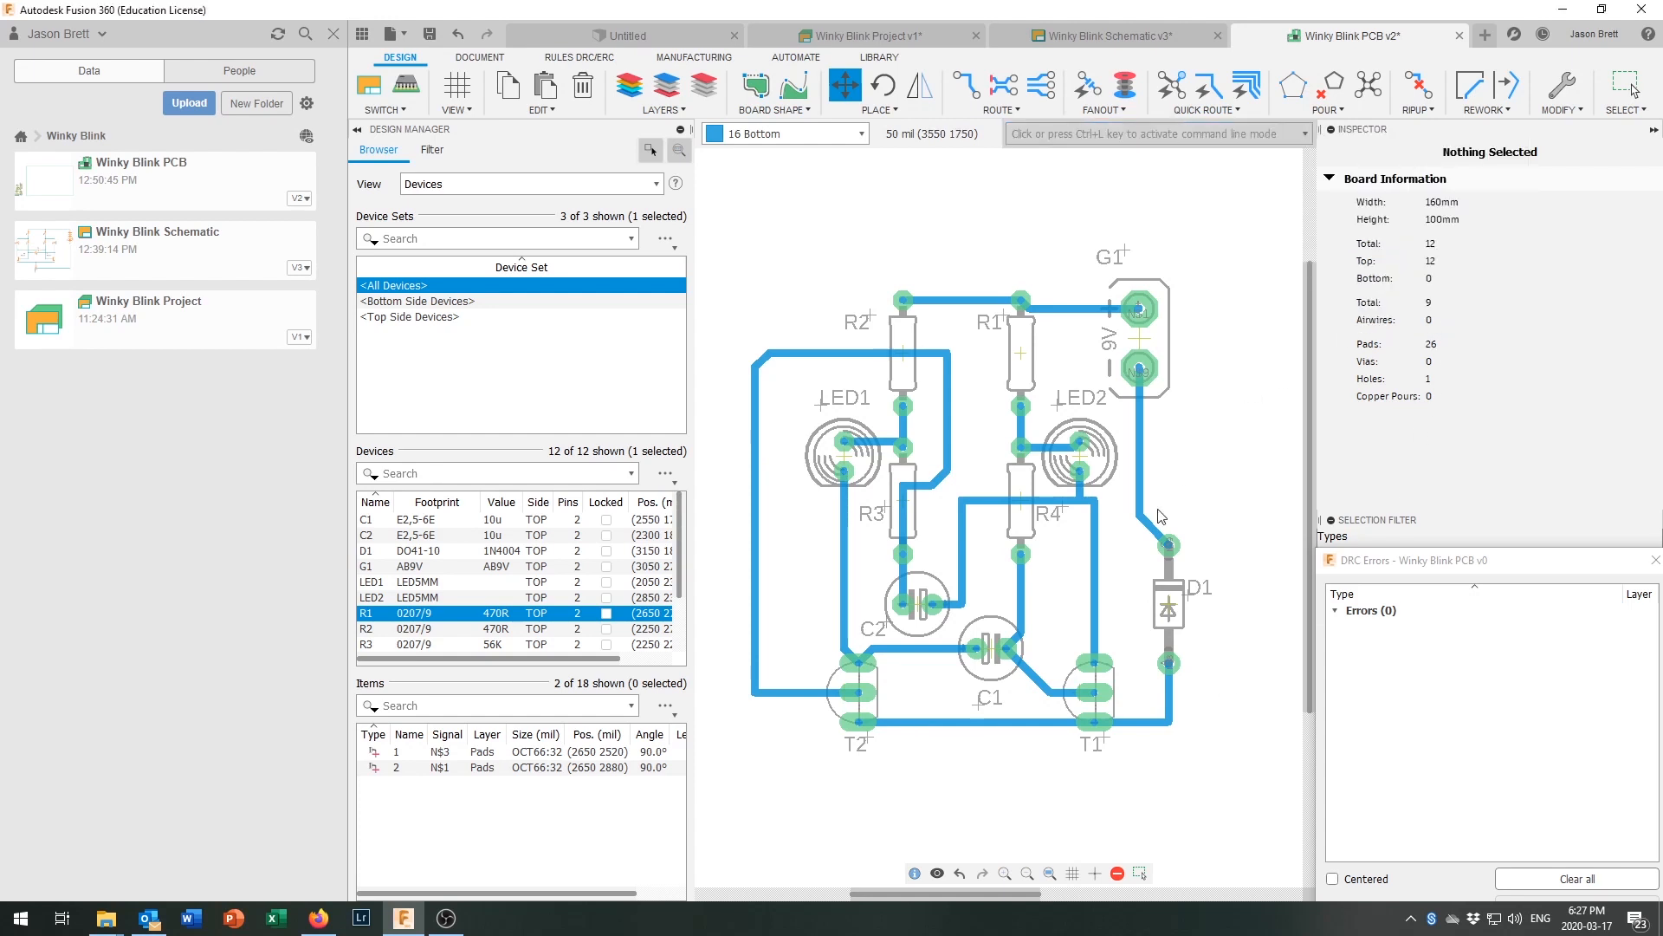
key("Escape")
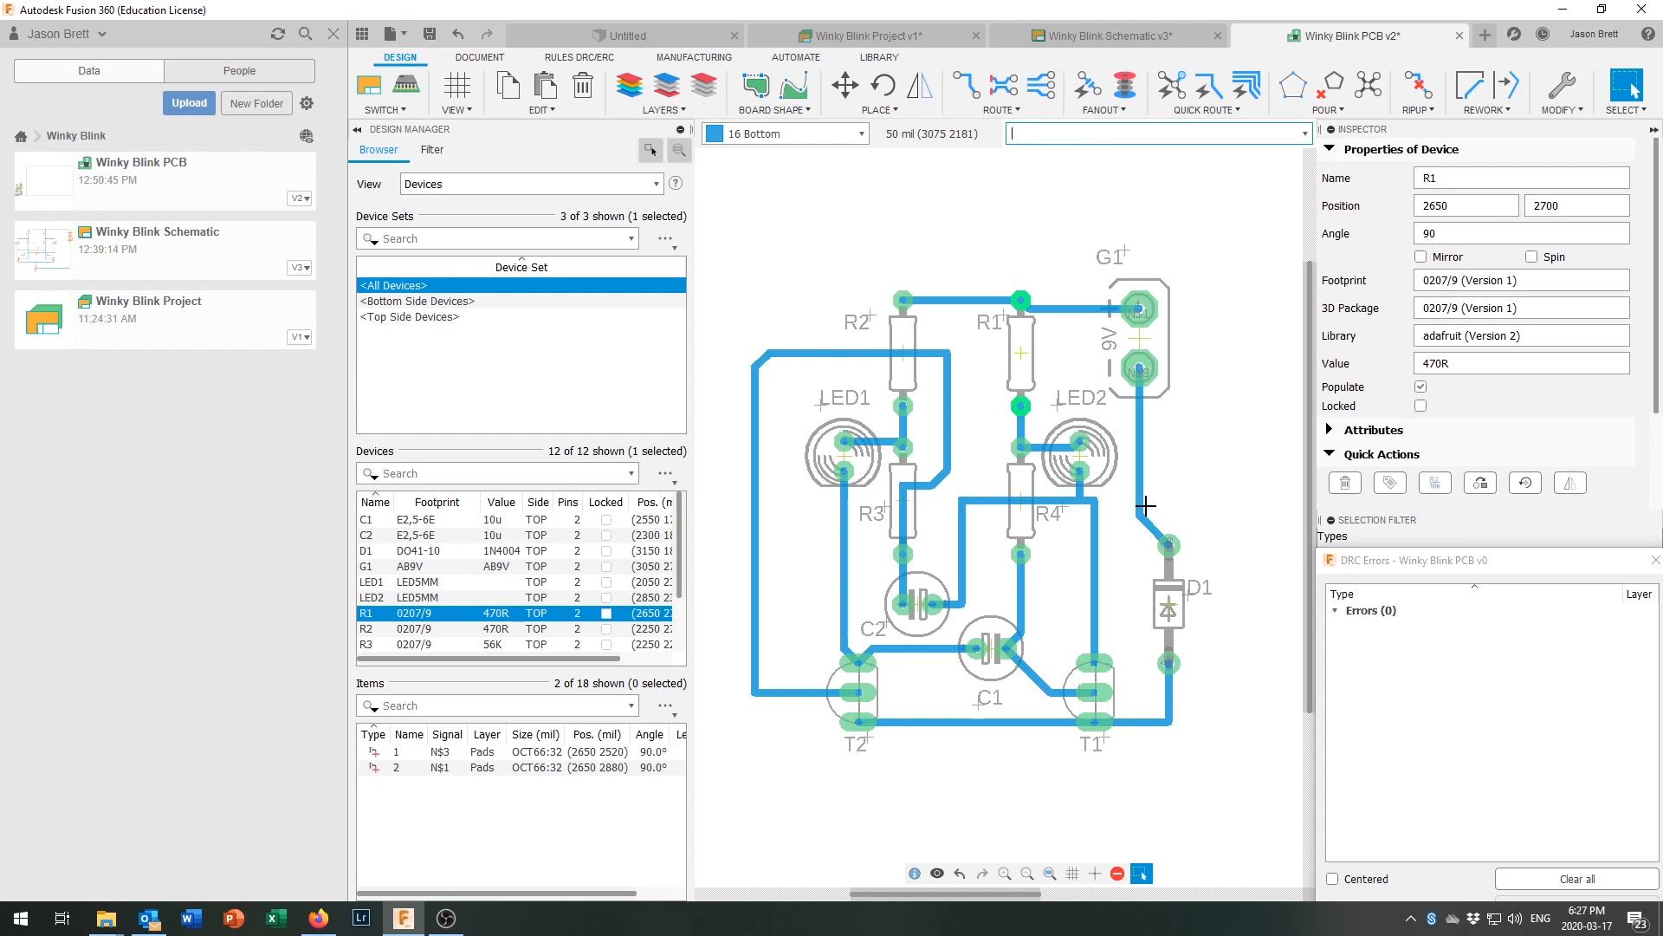
key("Escape")
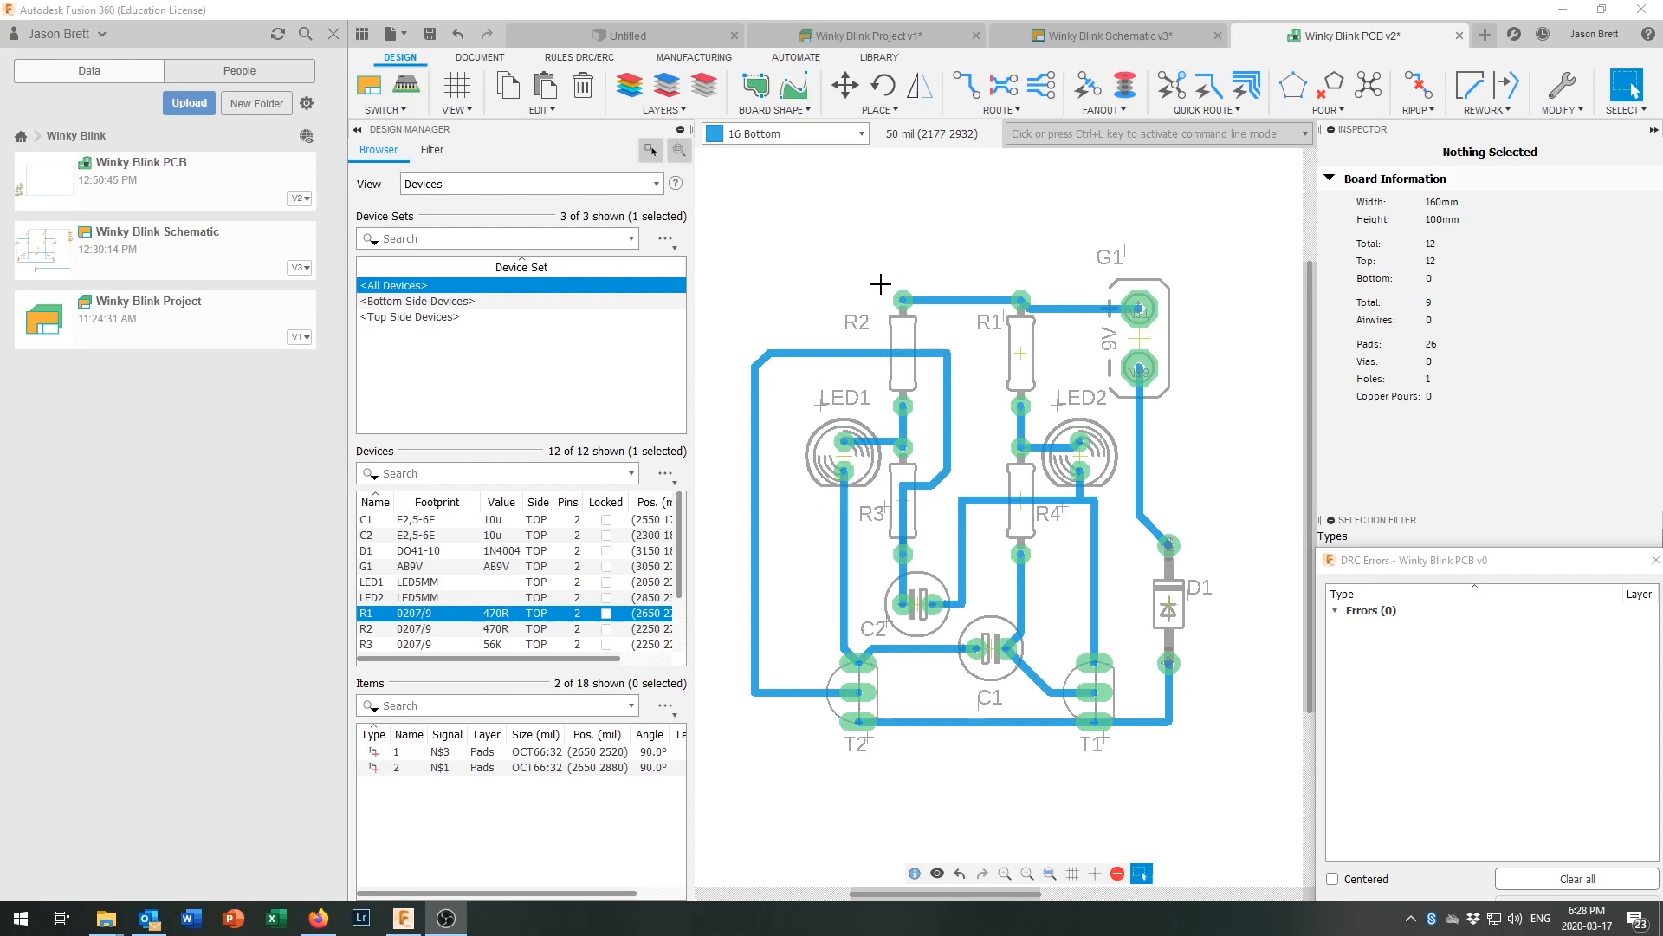
left_click(895, 111)
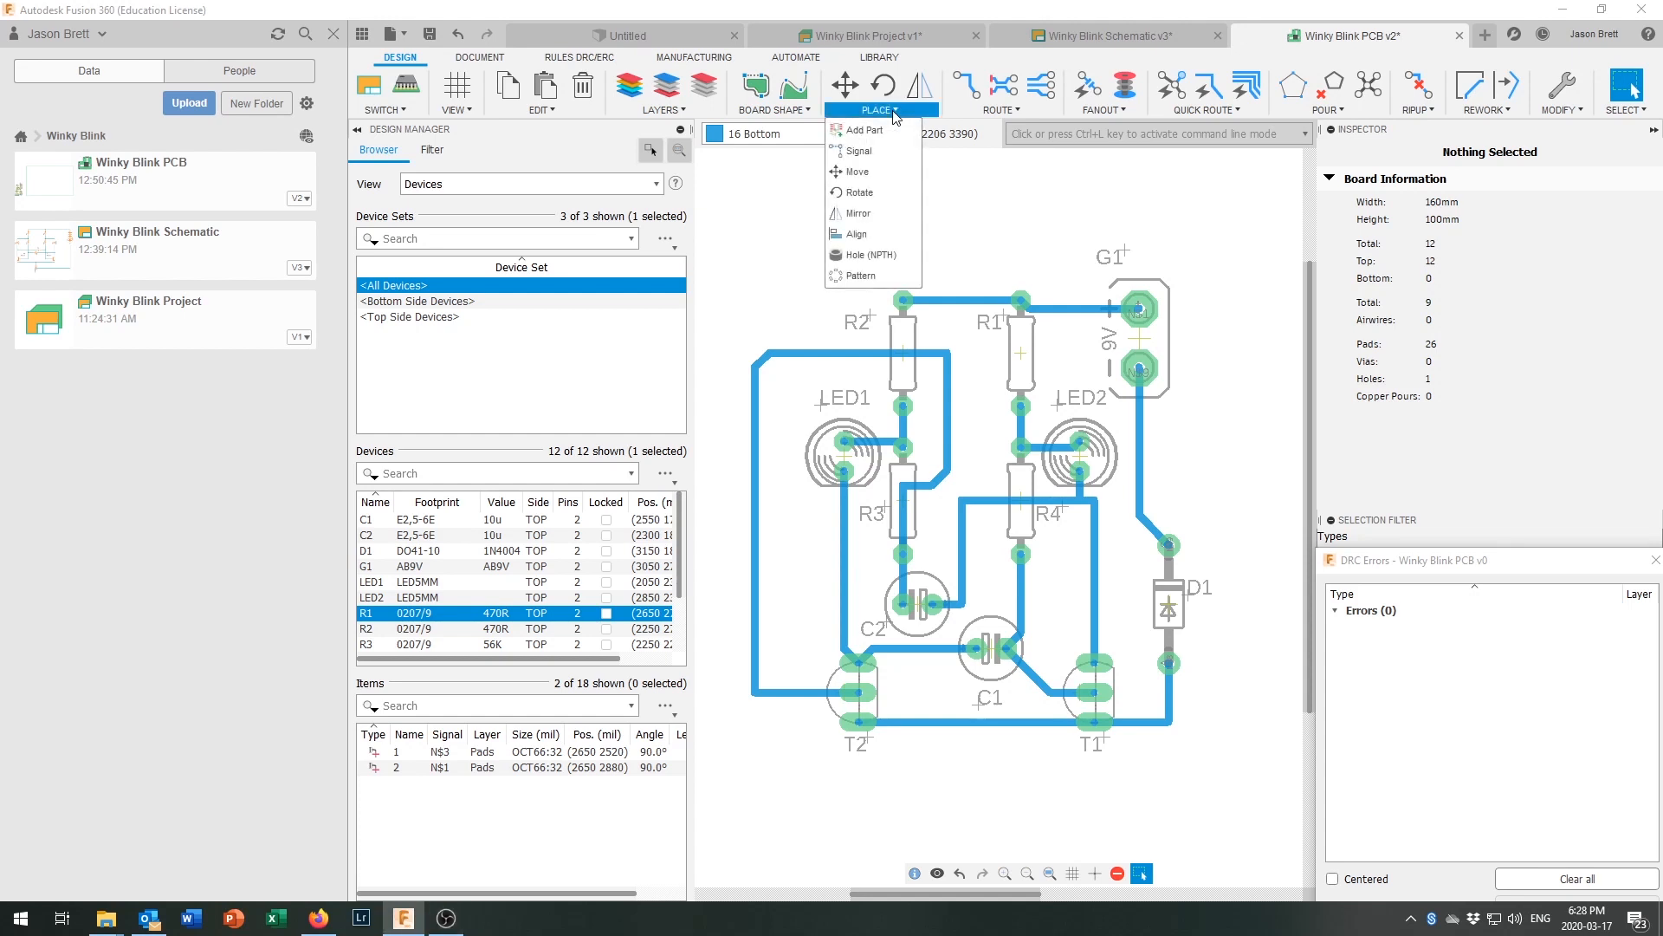
left_click(869, 255)
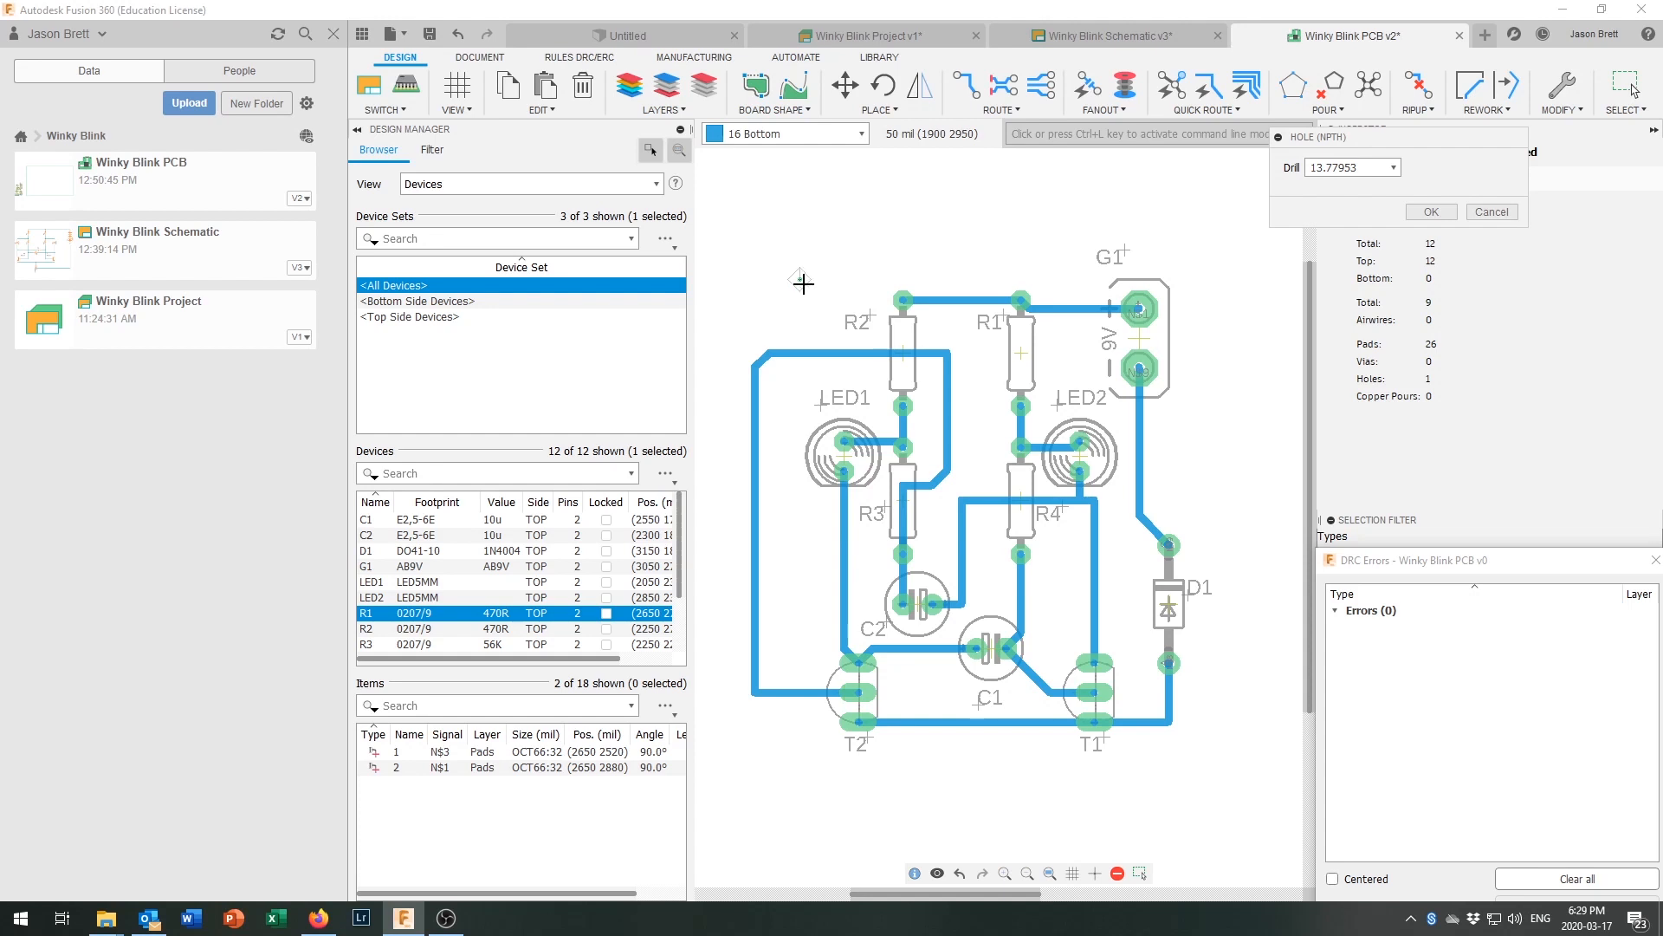
left_click(1484, 213)
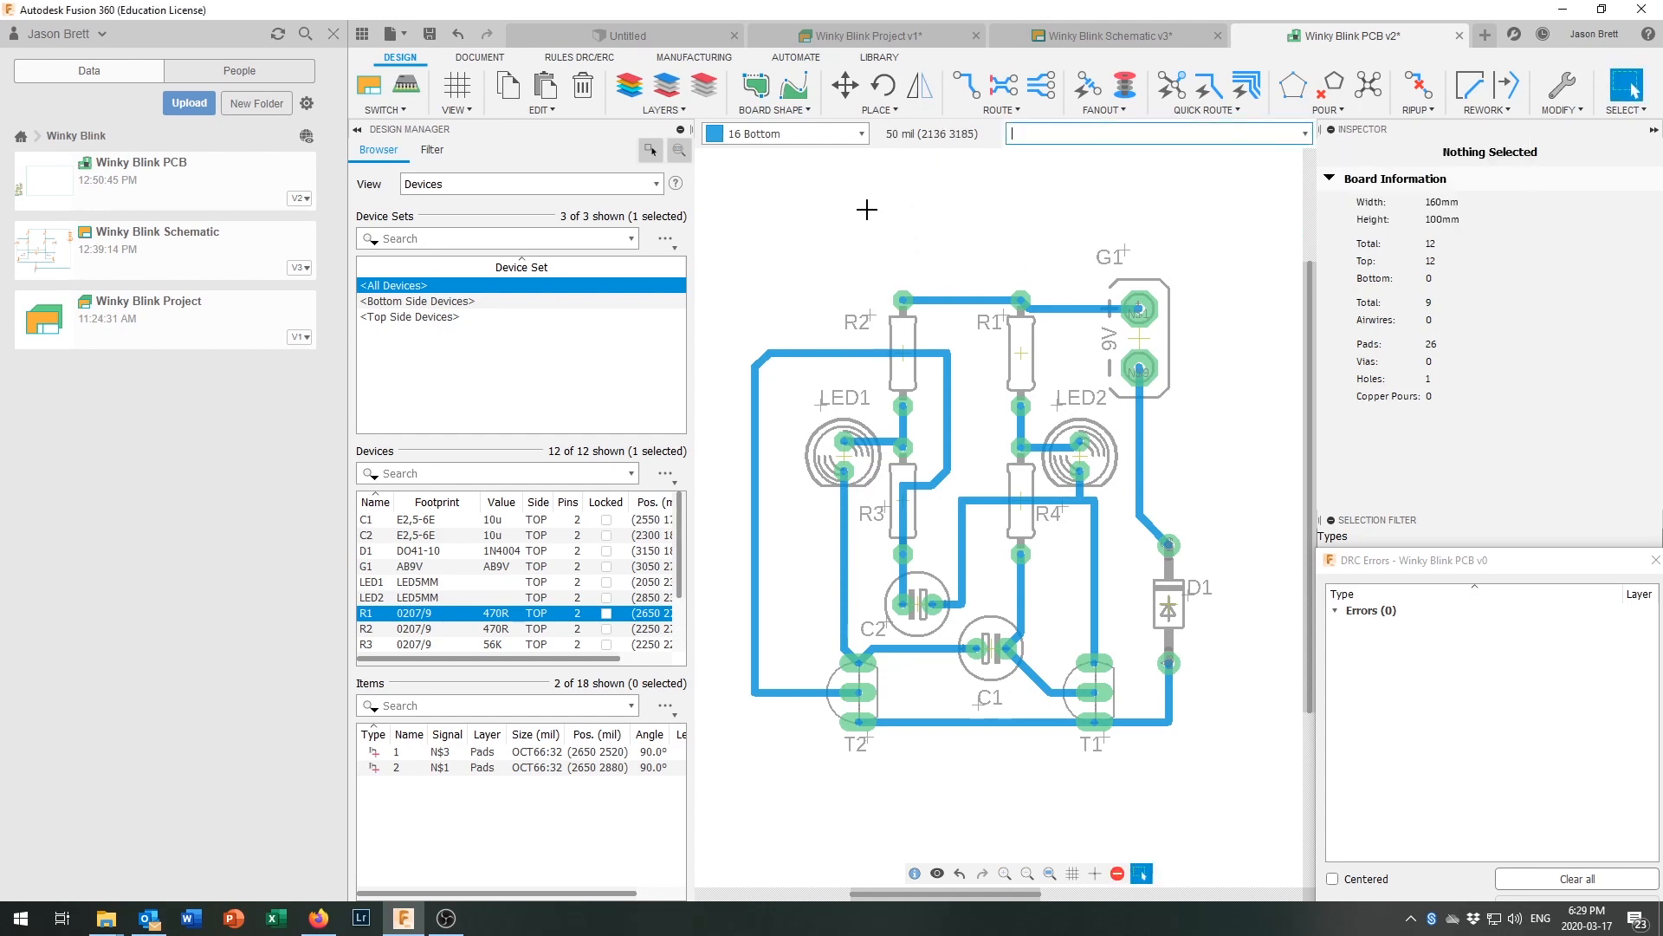
Step: Draw four small circles with line width 25 on the Bottom layer, one near each corner around the circuit
left_click(476, 58)
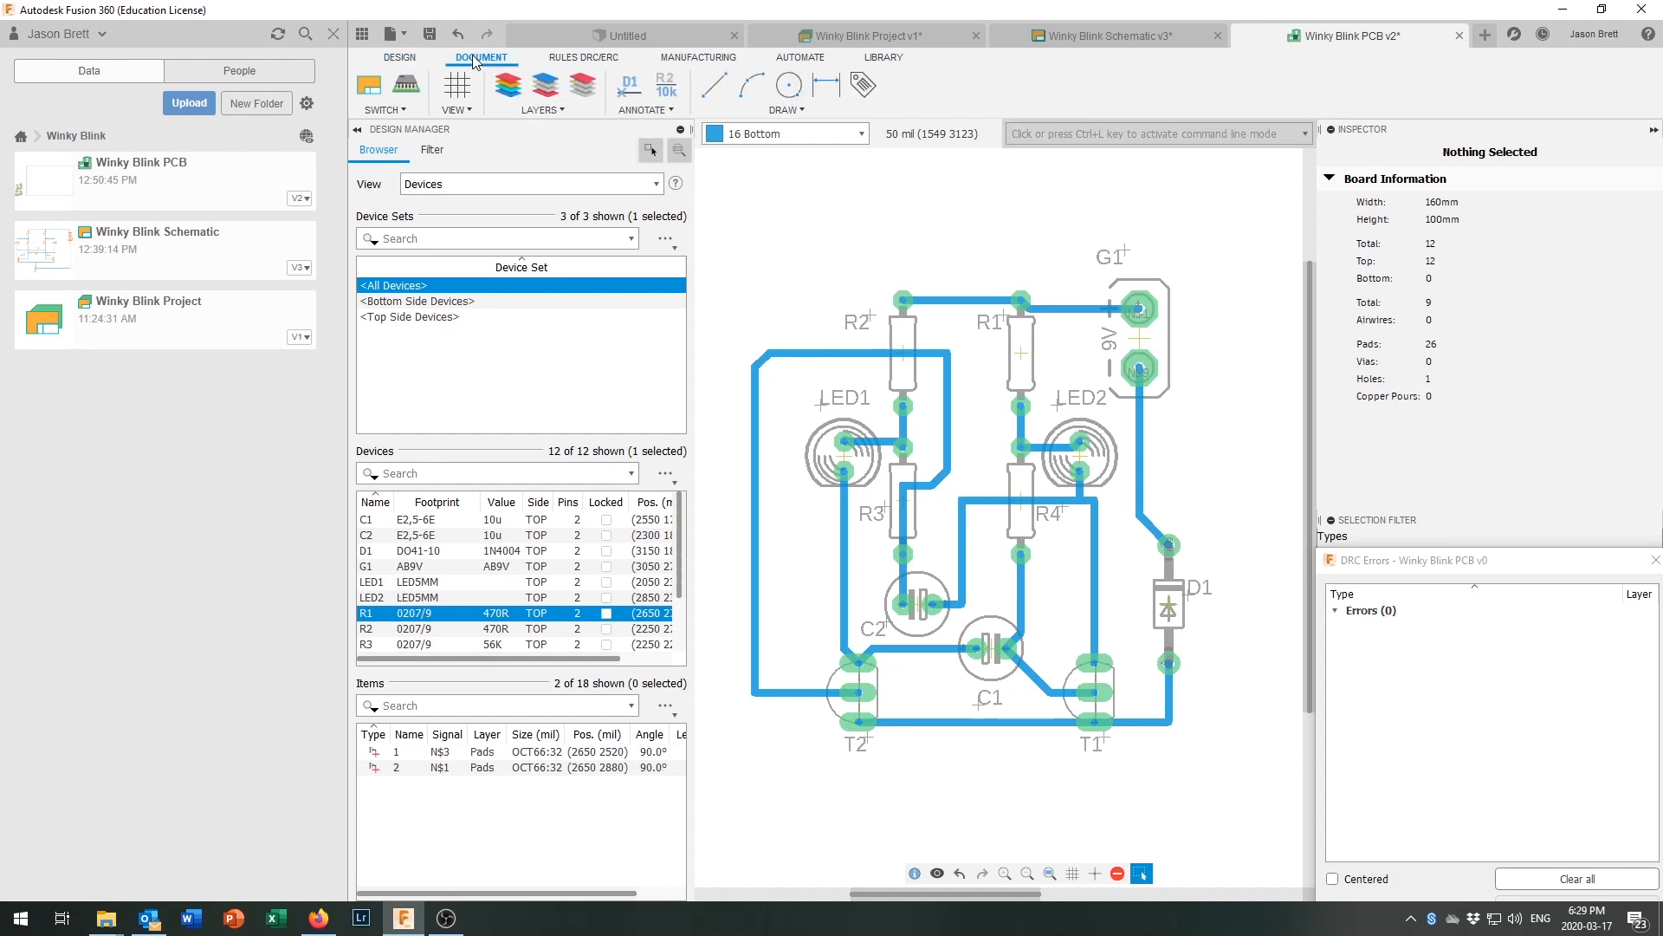
left_click(789, 88)
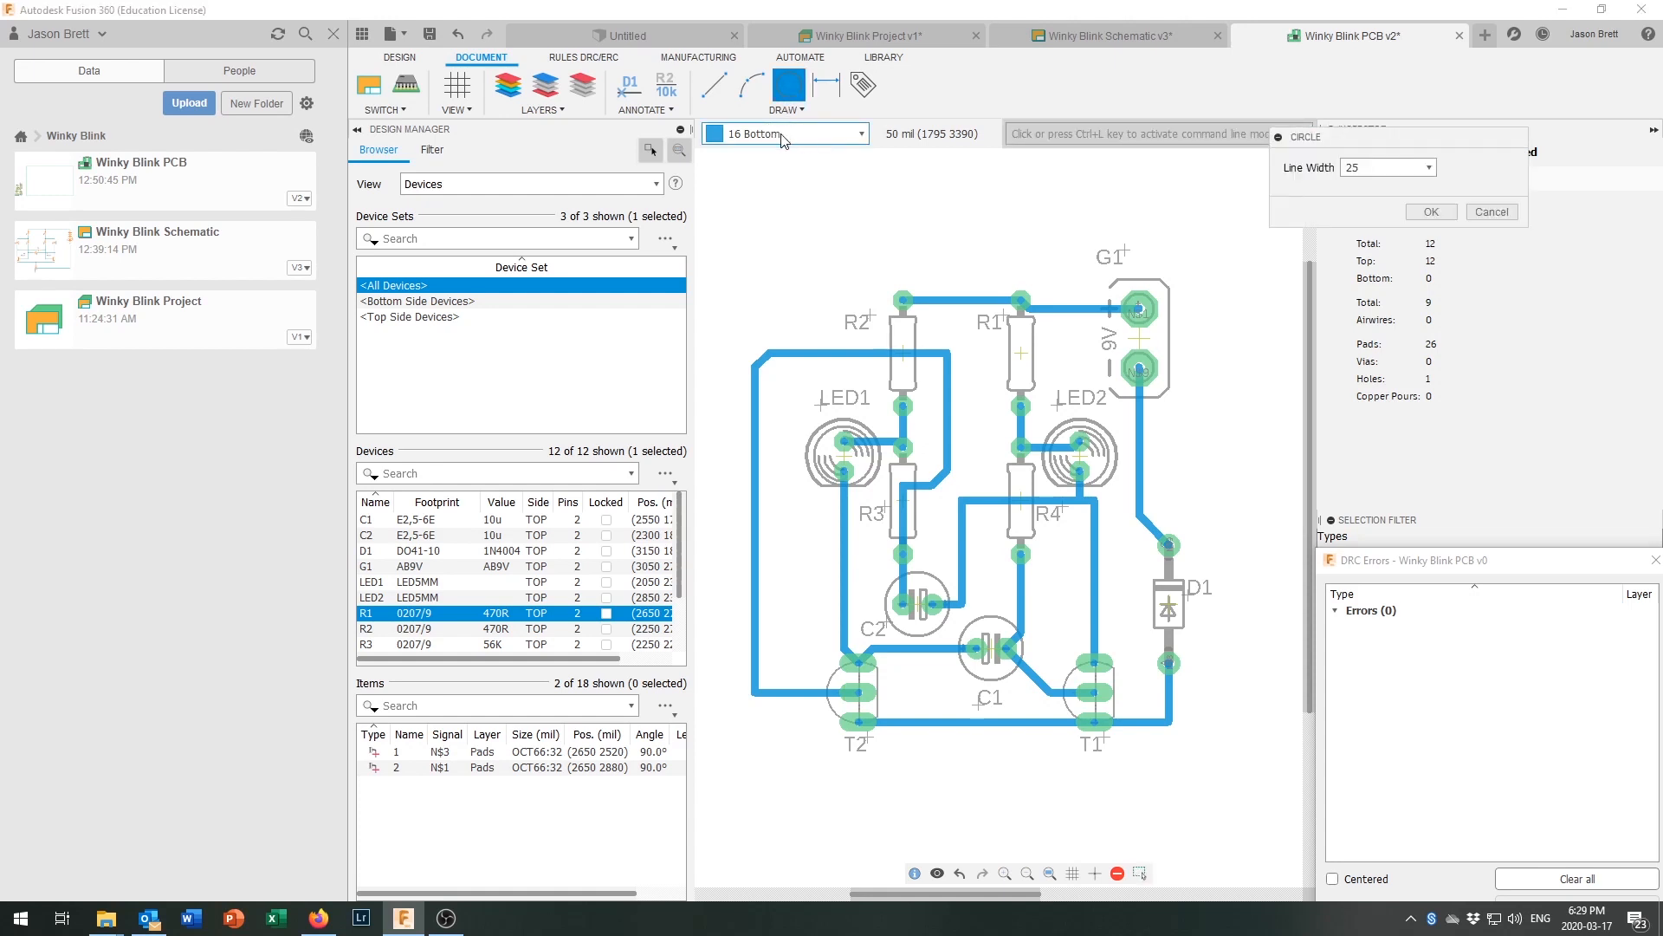
left_click(770, 279)
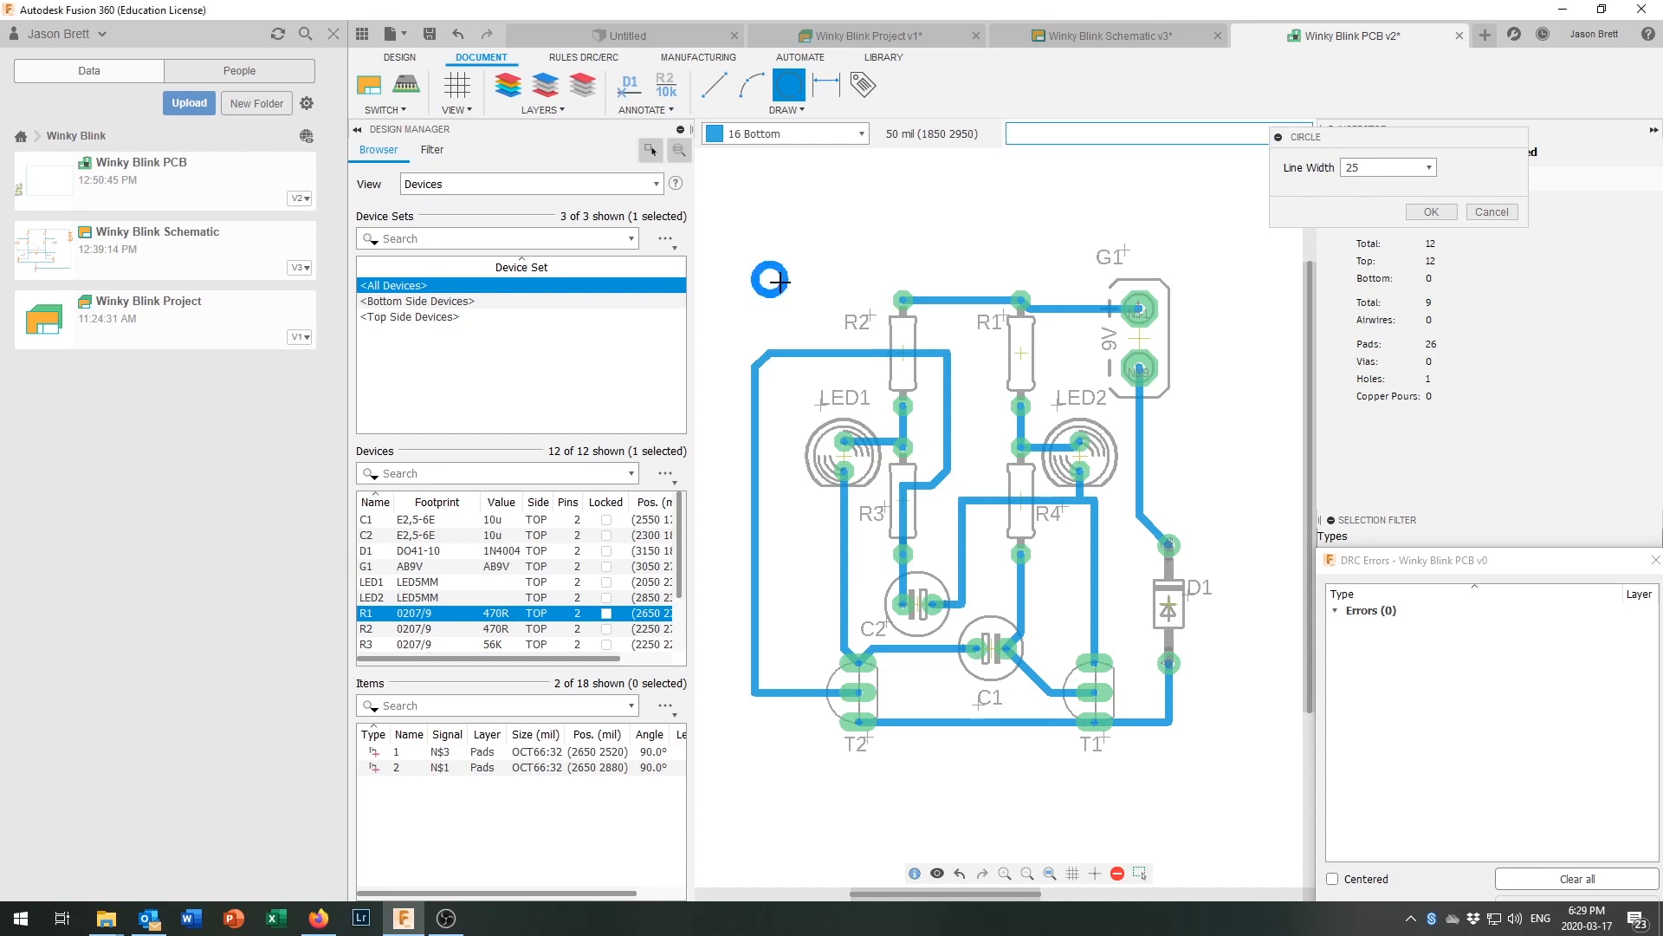
left_click(780, 281)
left_click(770, 737)
left_click(774, 726)
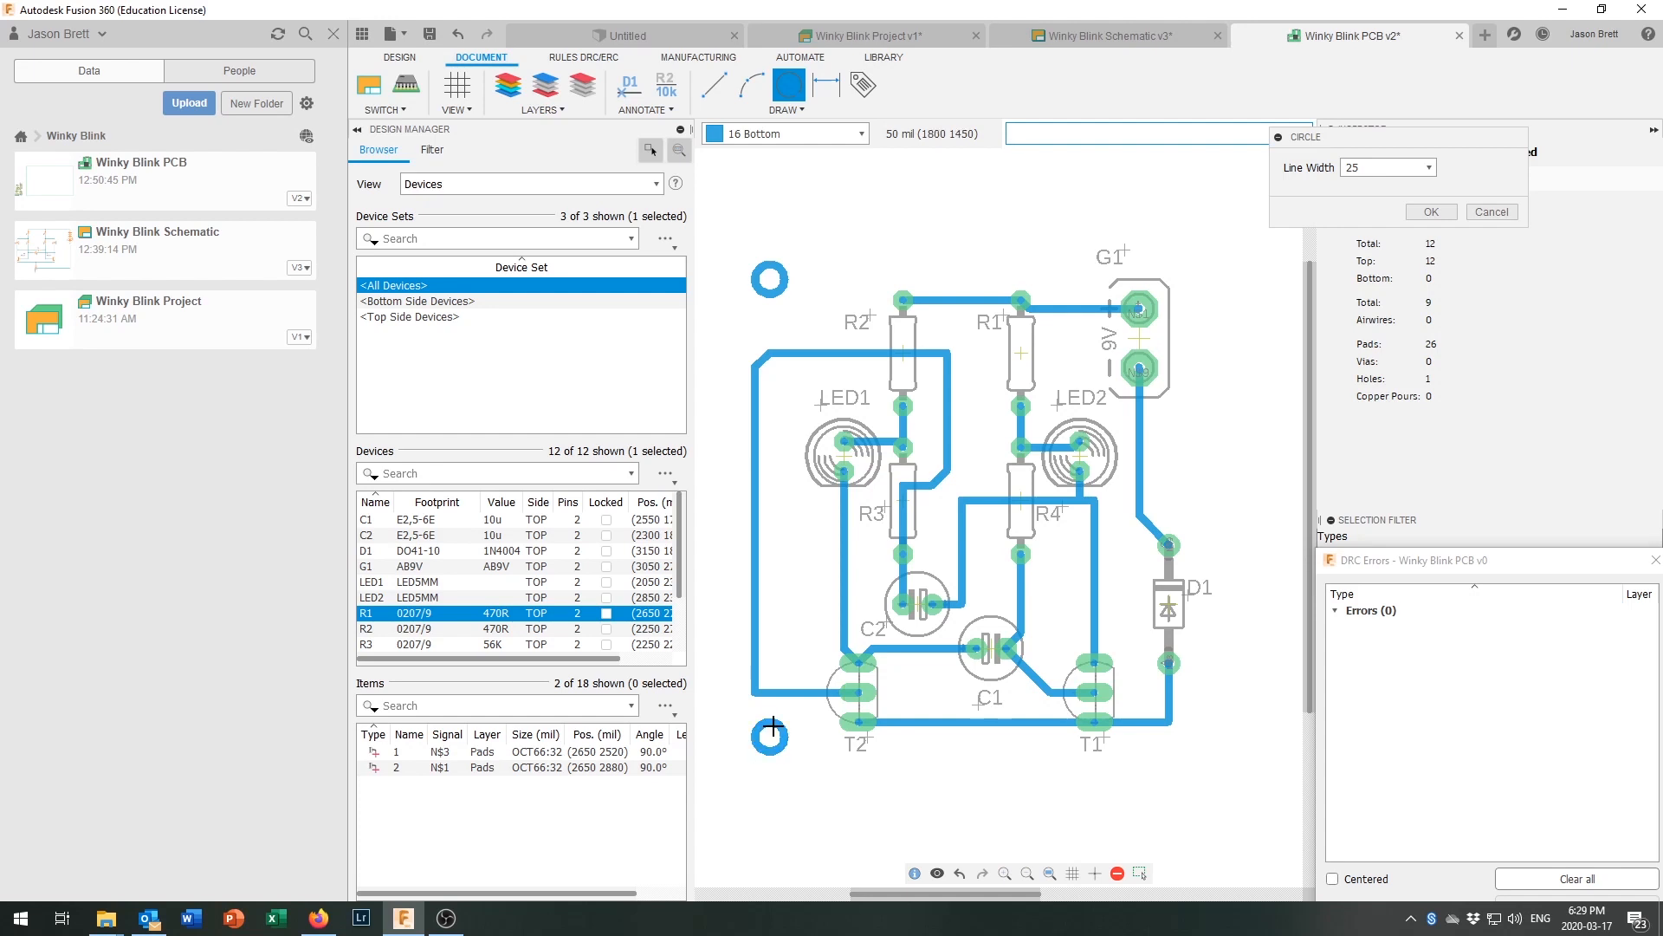
left_click(1210, 736)
left_click(1215, 712)
left_click(1190, 266)
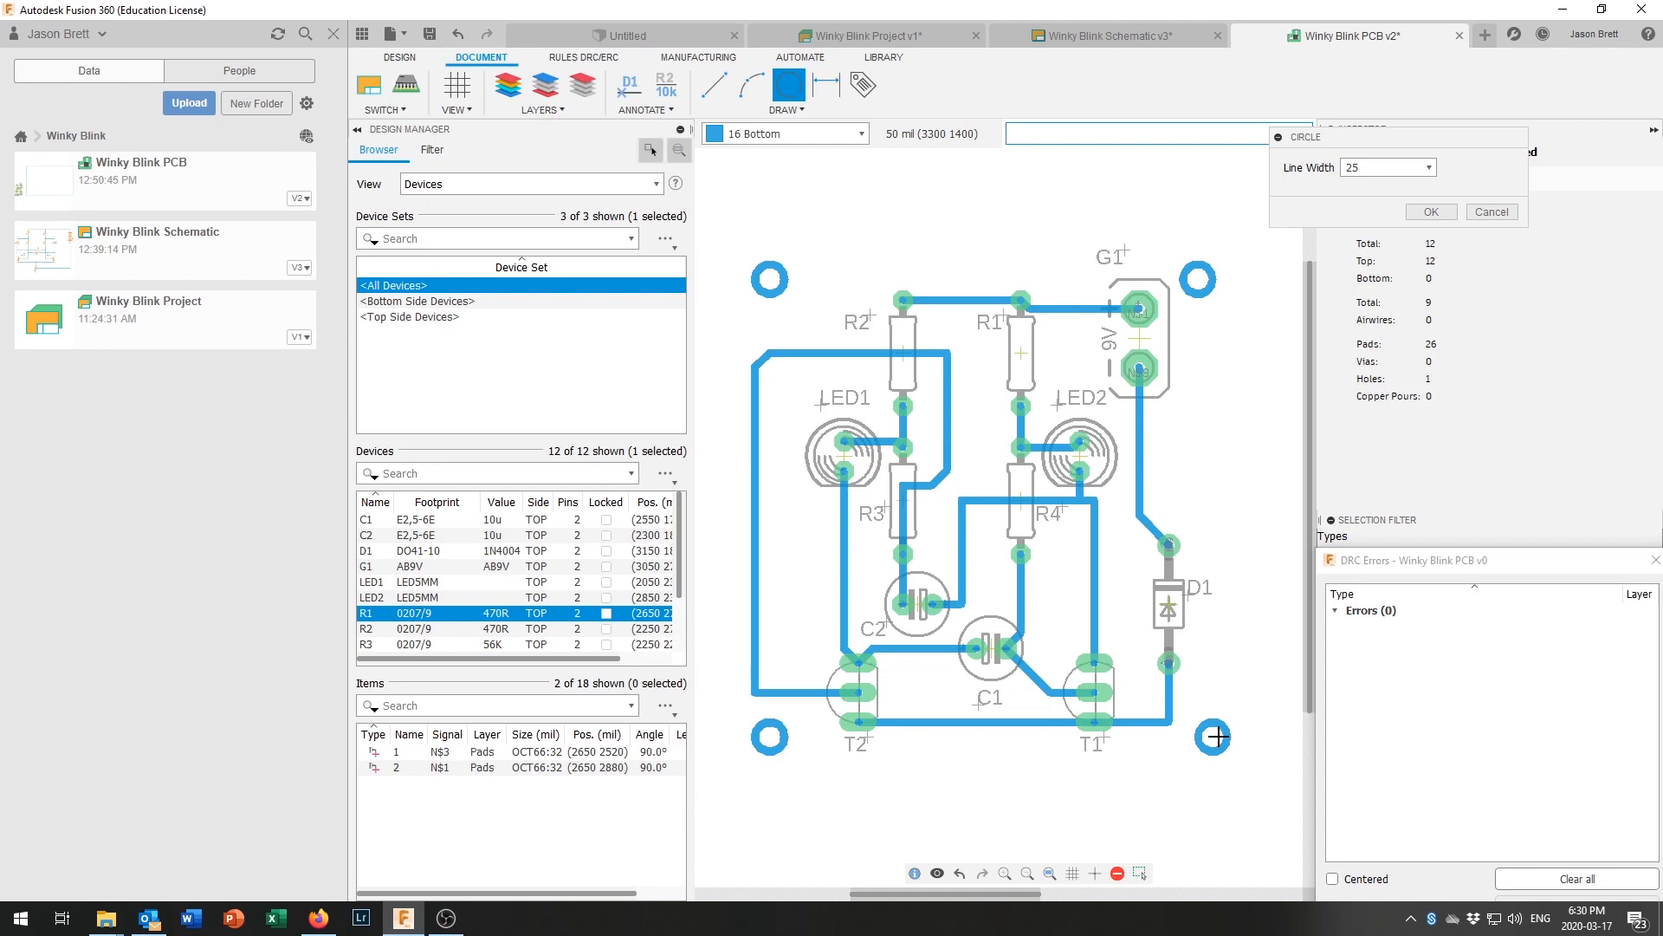
left_click(1430, 214)
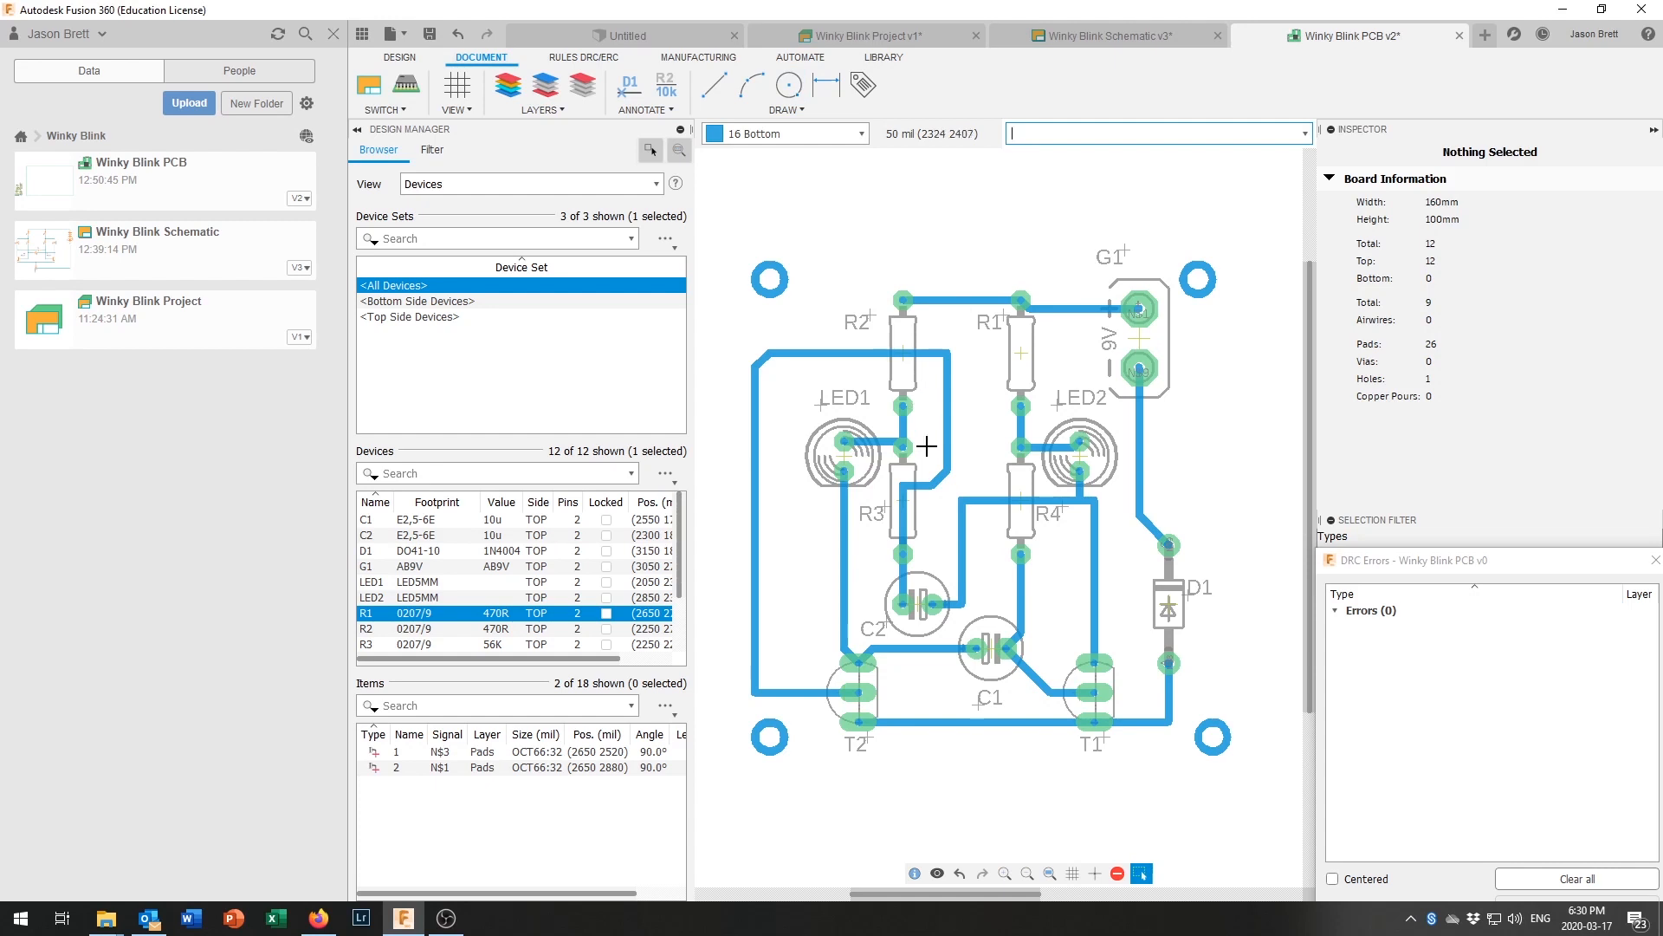
Step: Pull all four board outline edges inward to fit closely around the circuit and corner circles, making the board about 1900 mil wide
scroll(977, 482, "down", 5)
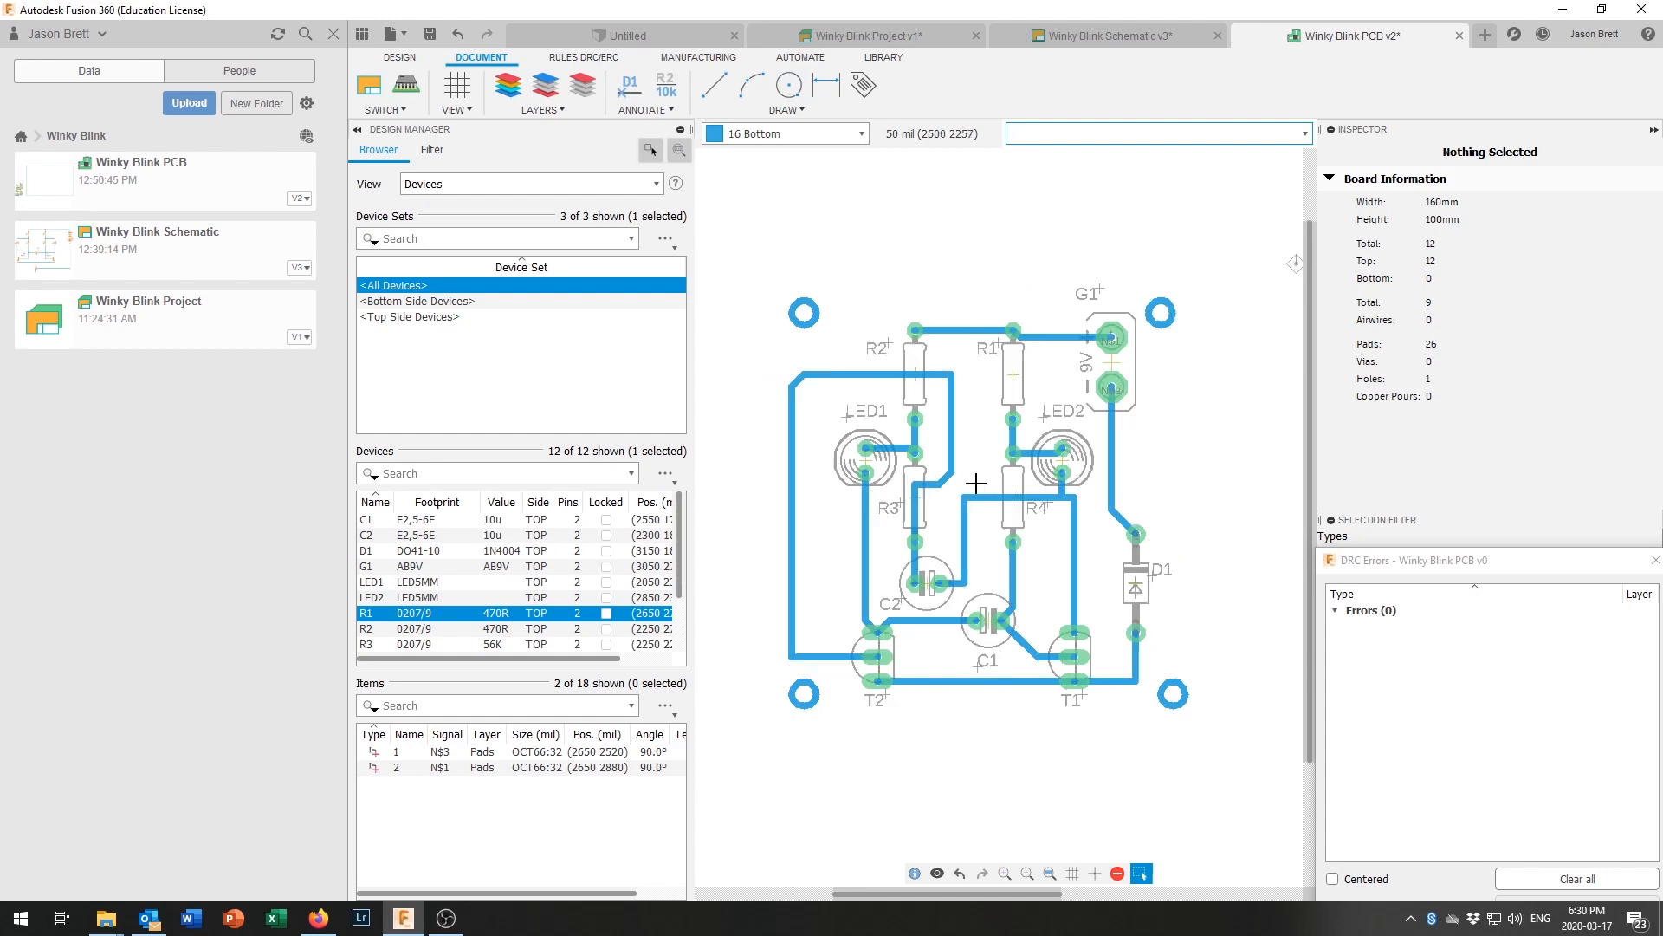
scroll(976, 482, "down", 2)
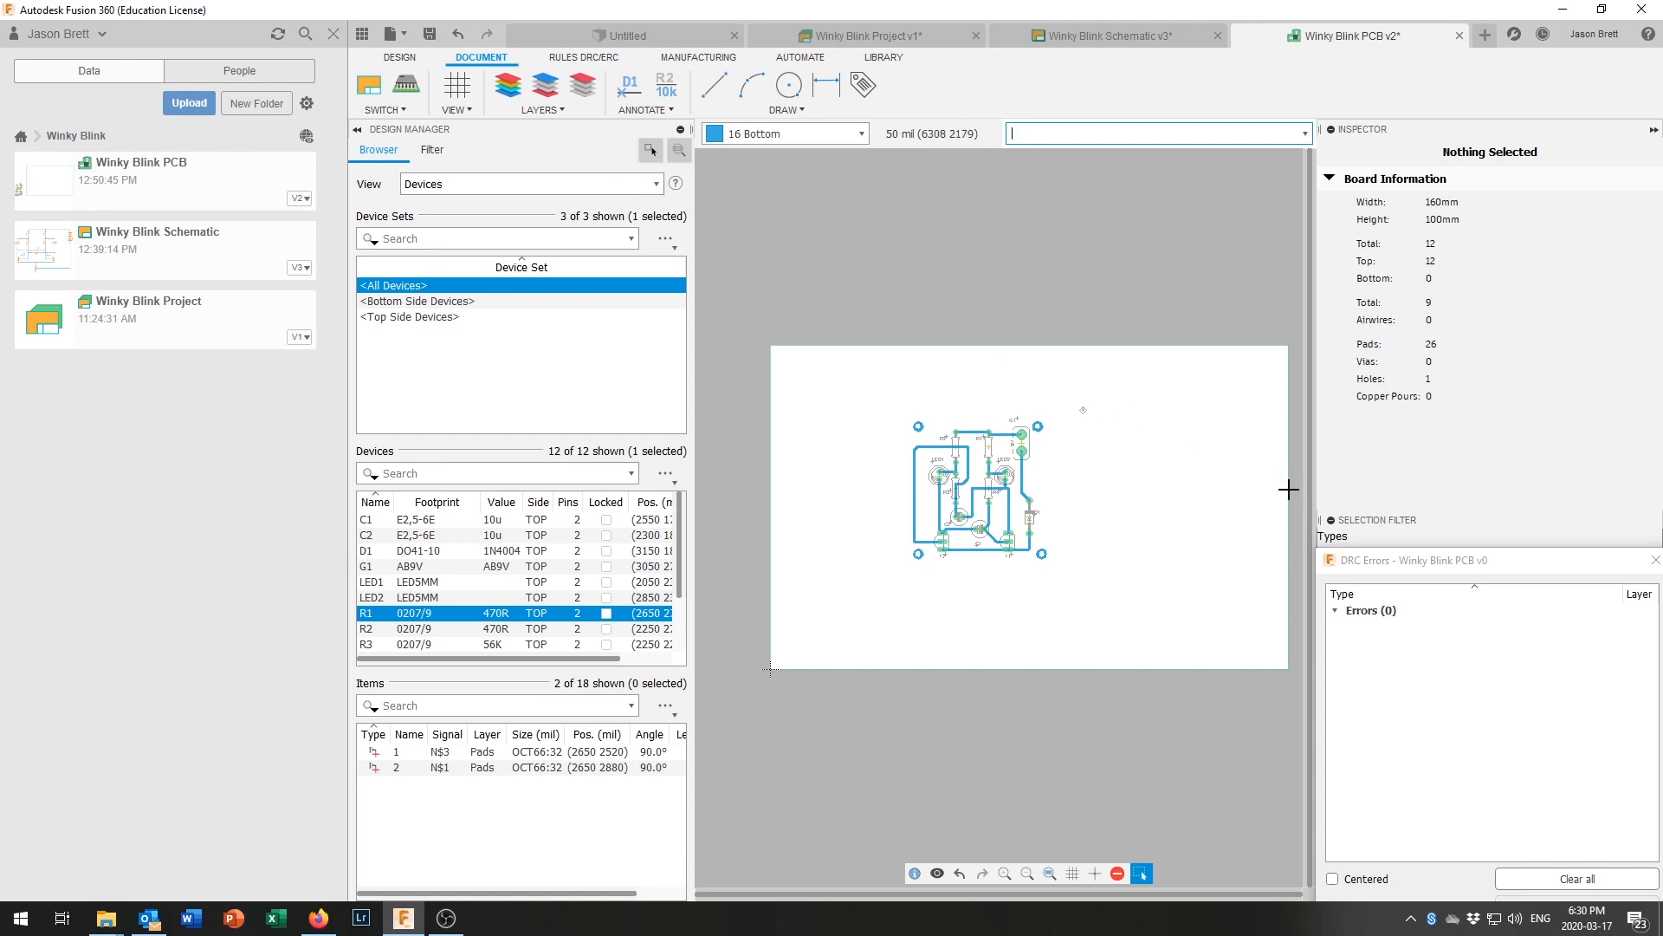
left_click_drag(1289, 488, 1054, 486)
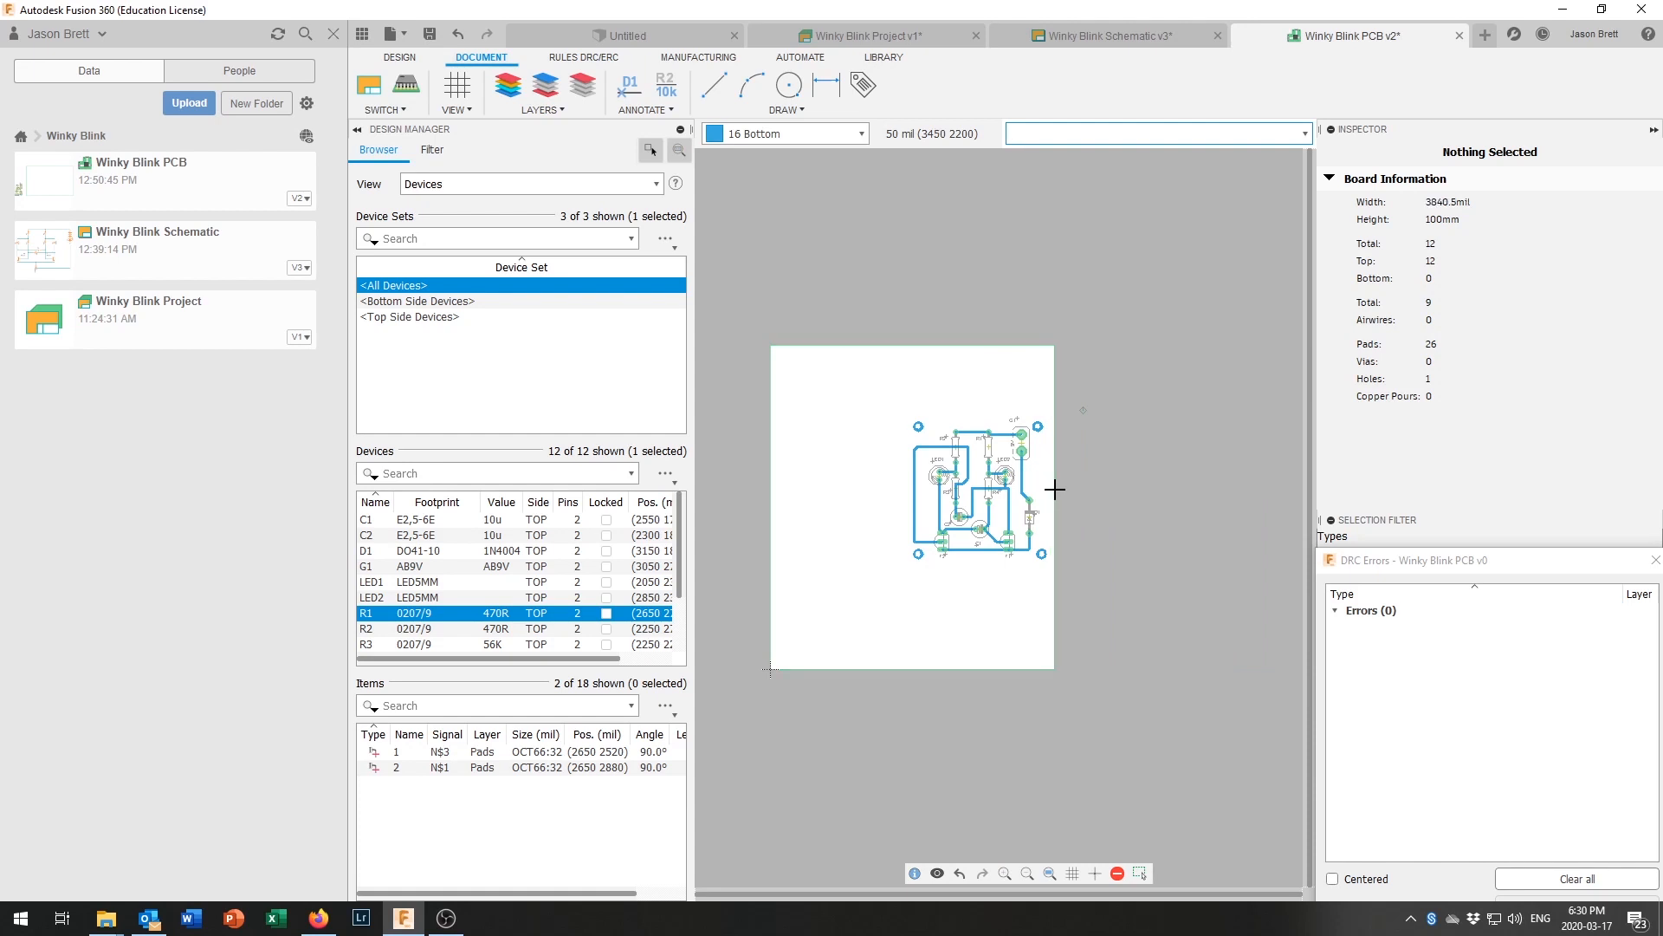
left_click_drag(773, 501, 899, 495)
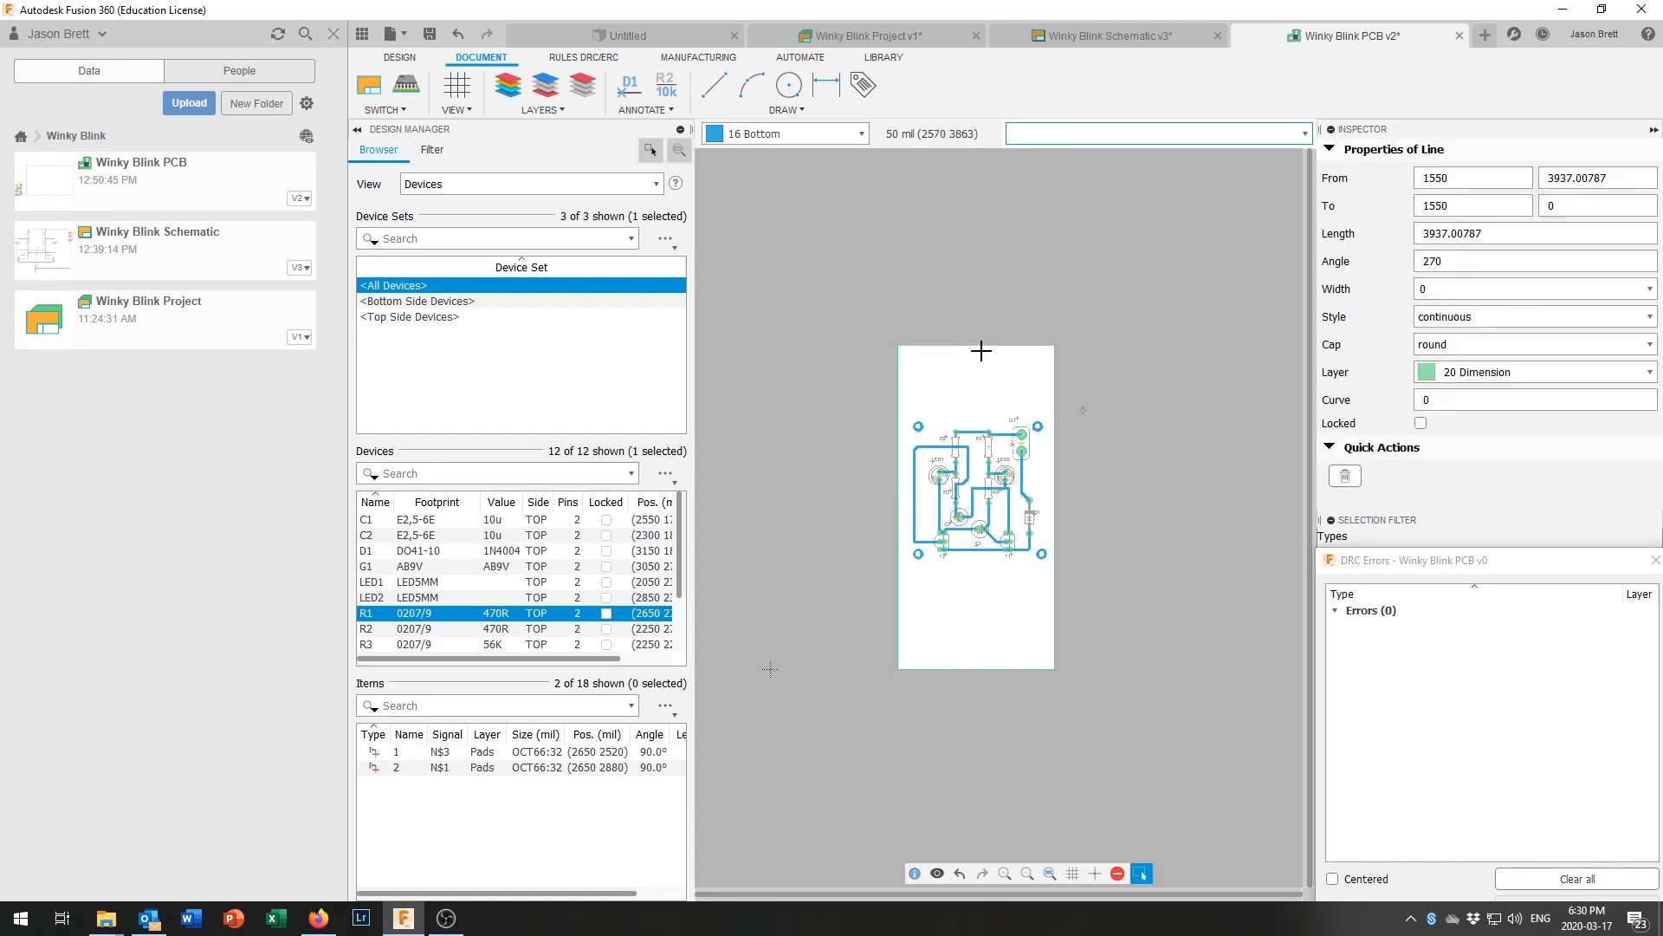
left_click_drag(980, 348, 980, 409)
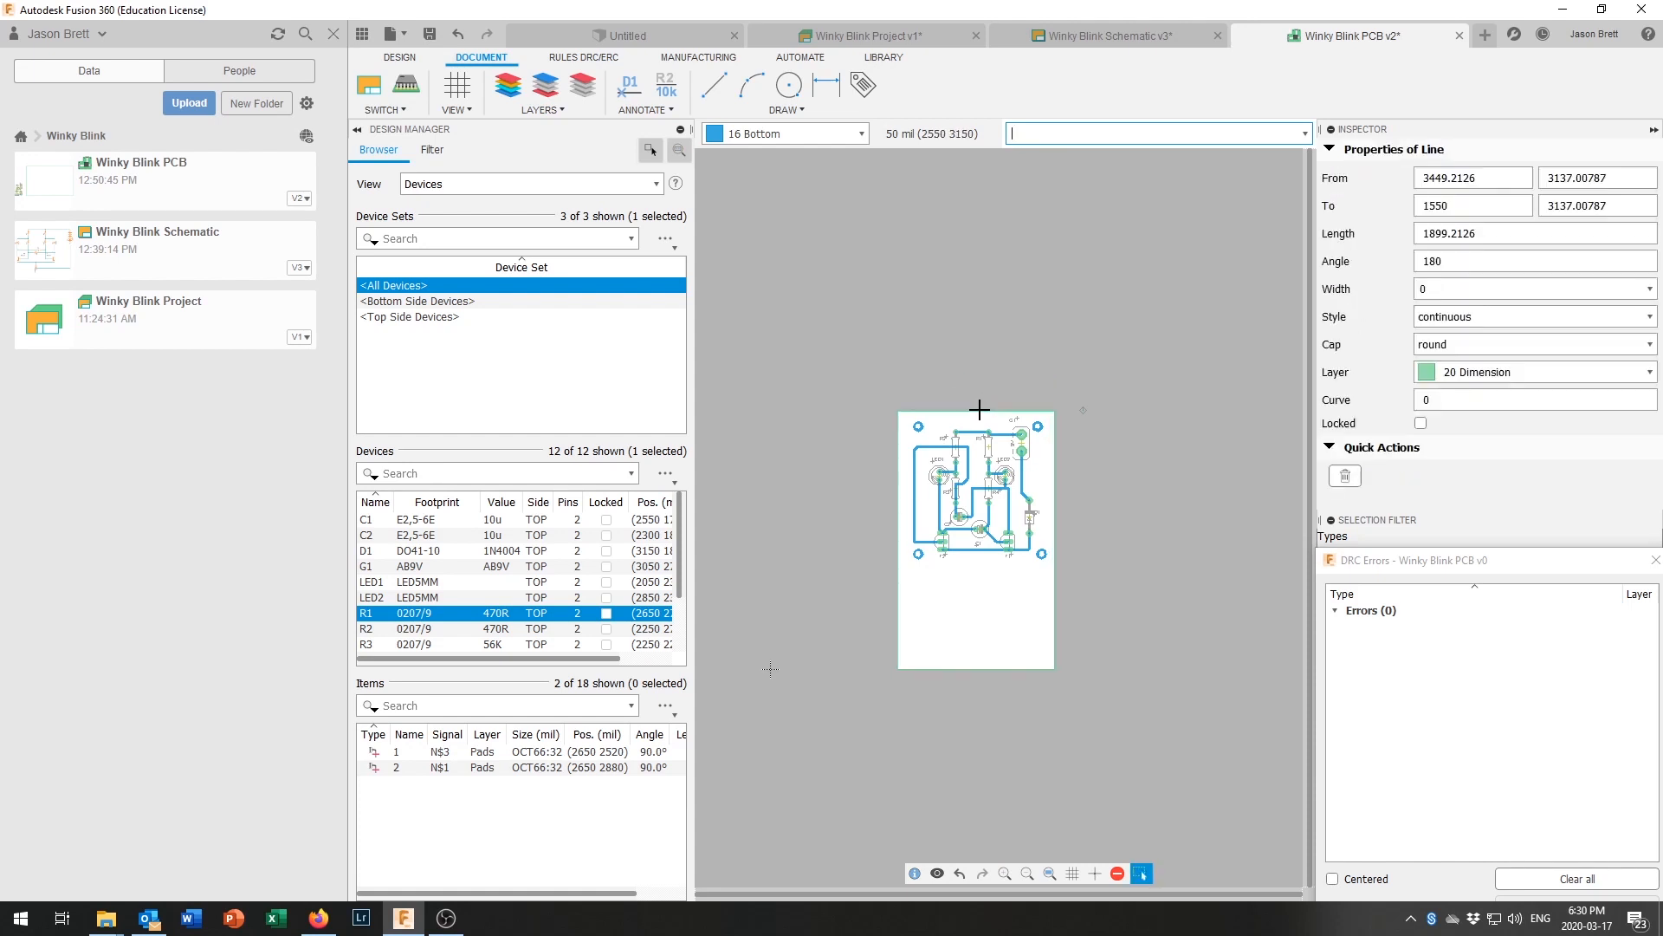
left_click_drag(1000, 668, 1005, 587)
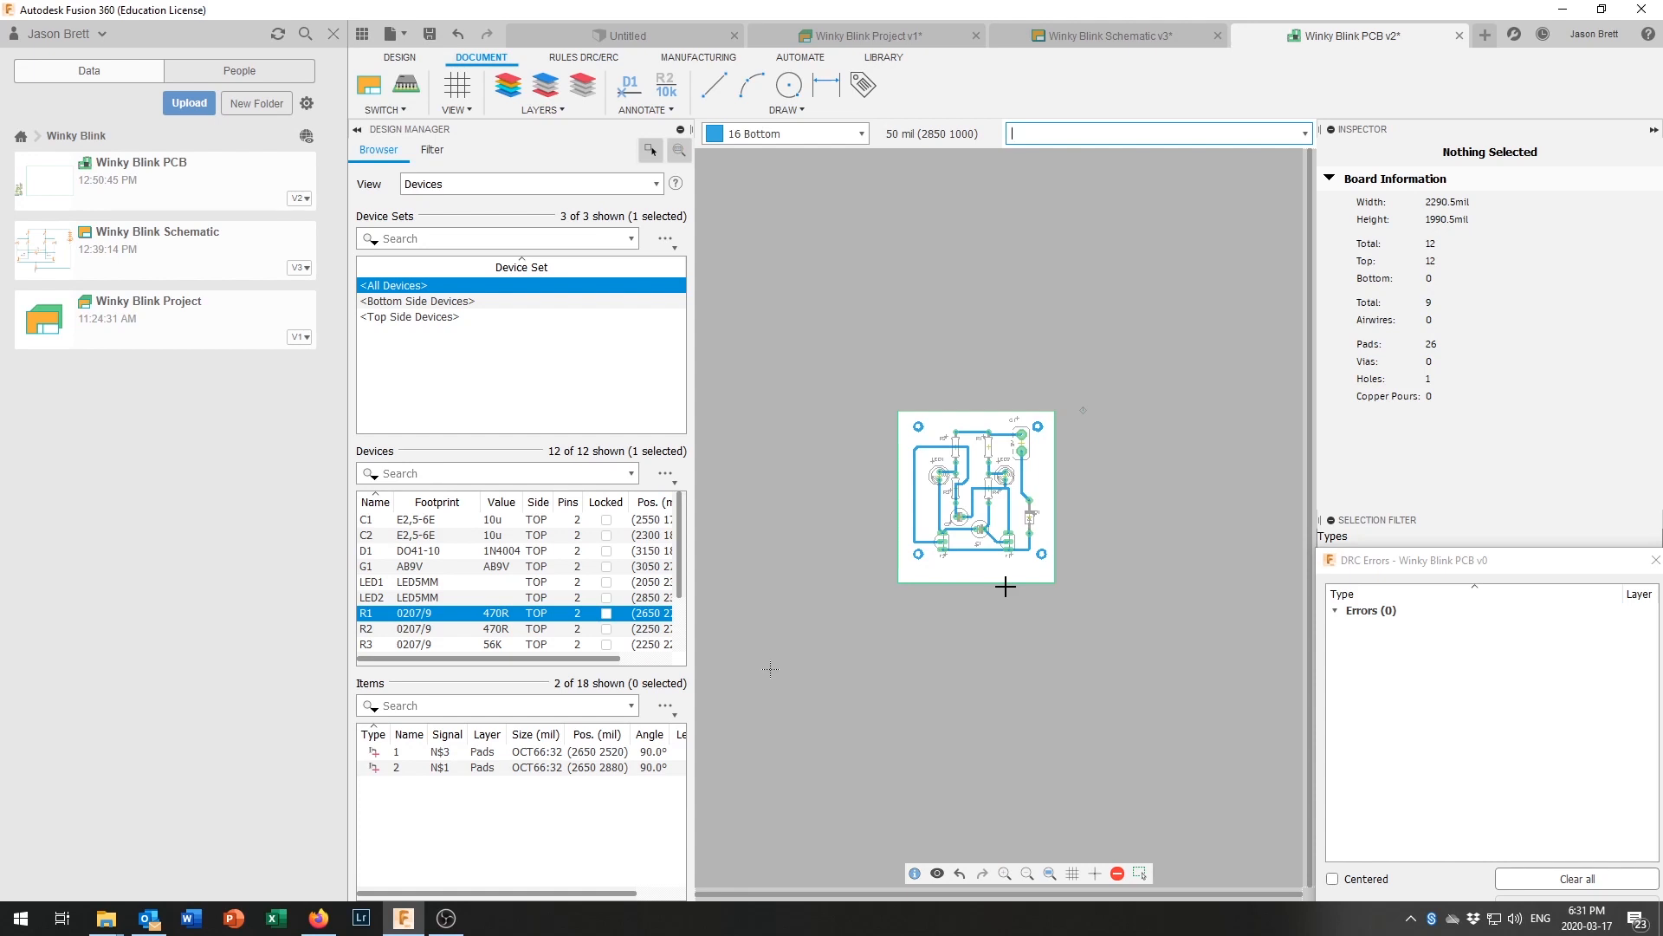
left_click_drag(1005, 586, 1006, 572)
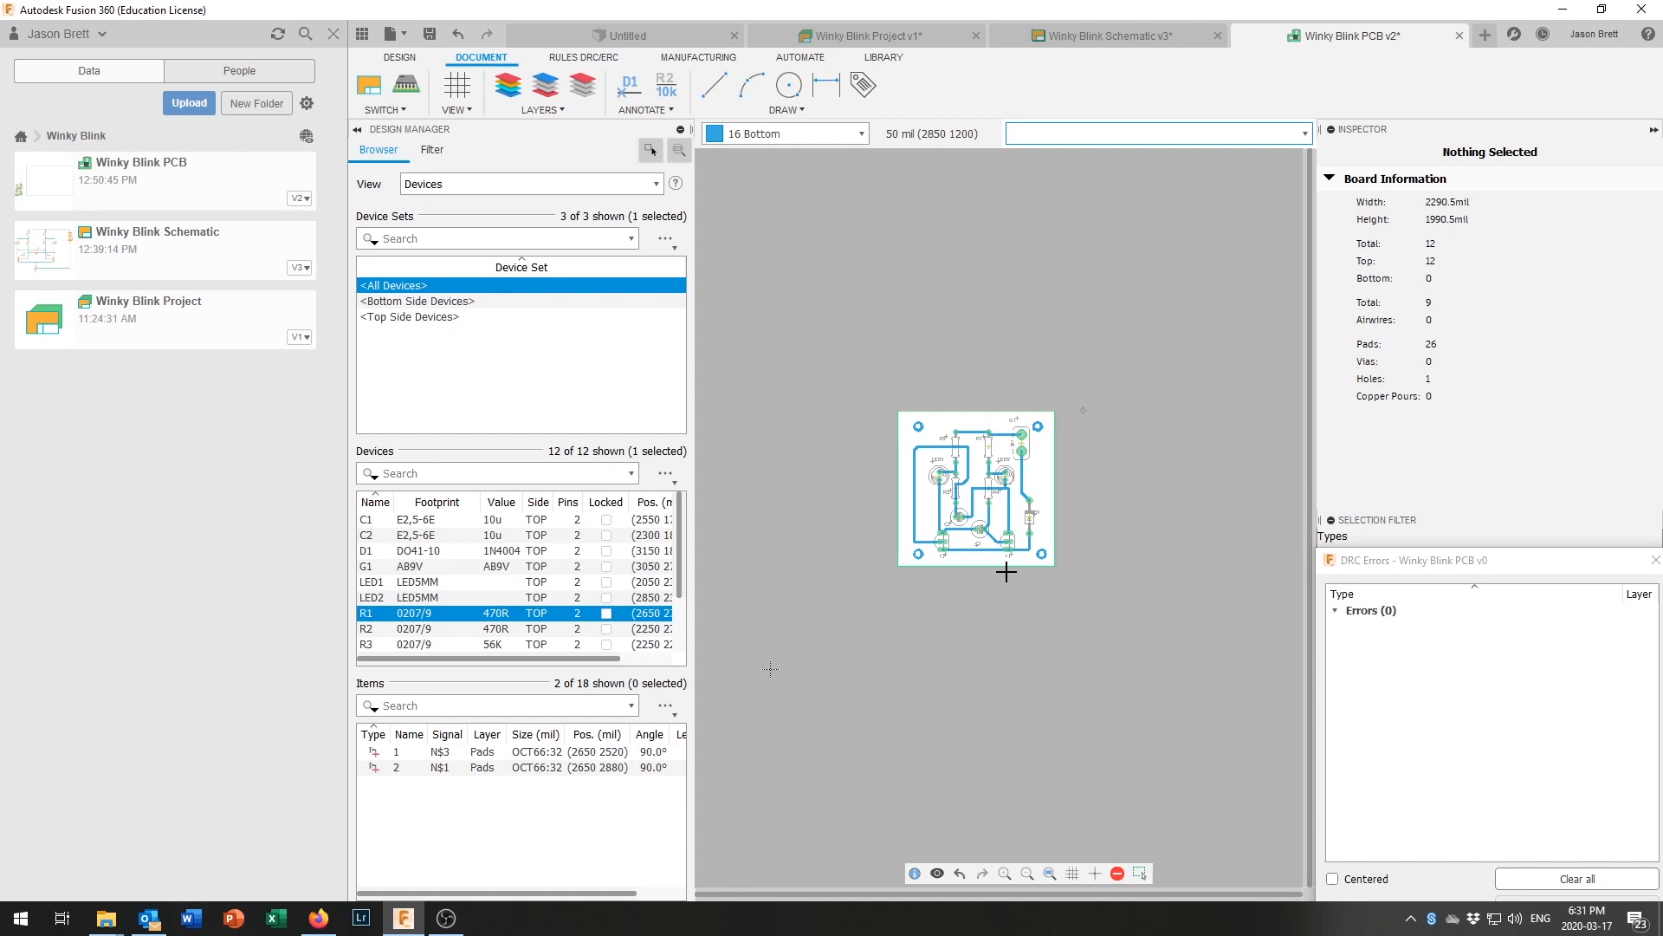
Step: Move the lower edge of the board outline up 50 mil, to y 1250
left_click_drag(1006, 572, 1009, 569)
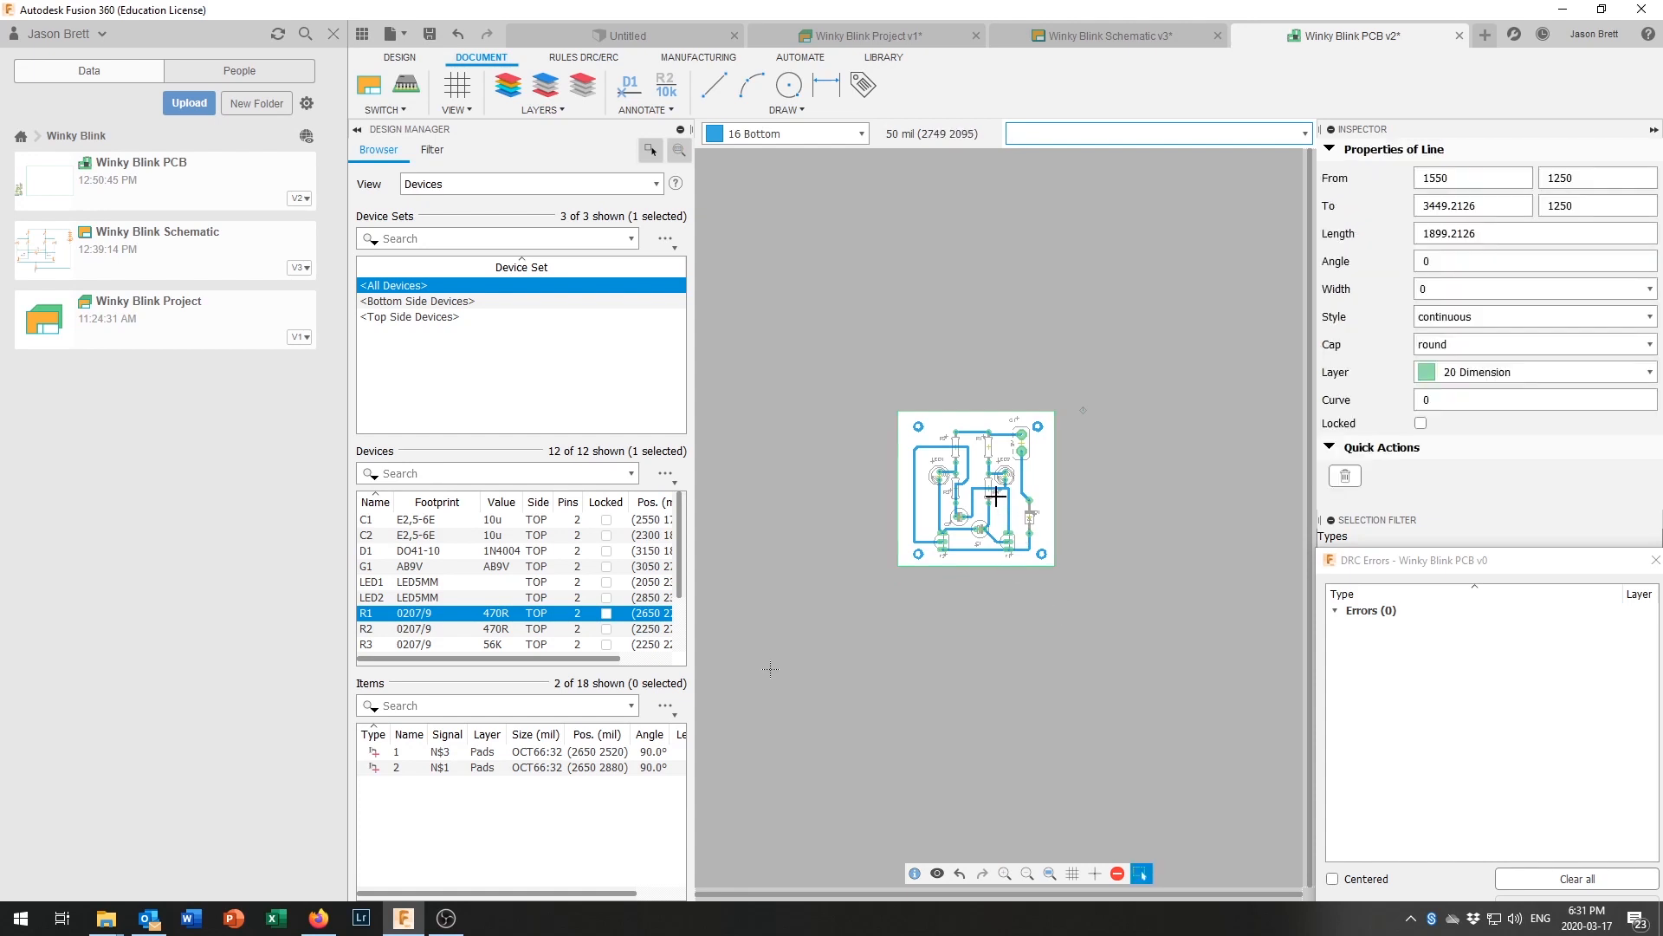
scroll(995, 495, "up", 5)
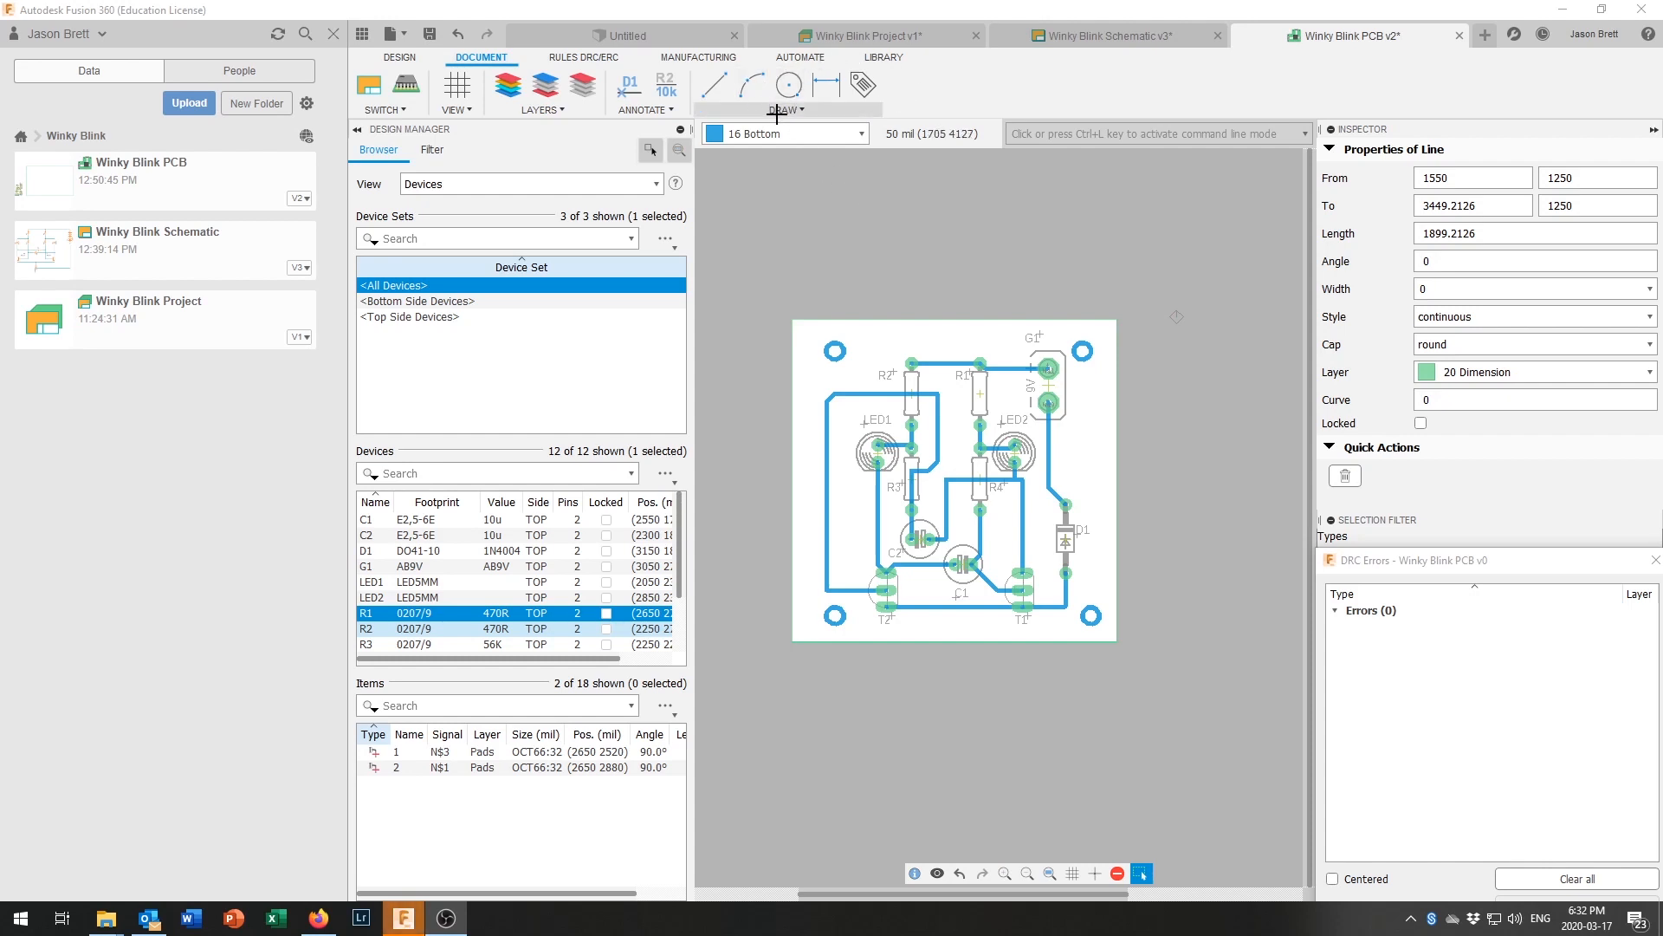
Step: Start a new text on the Bottom layer with three lines: Winky Blink, the designer's abbreviated name, and March 2020
left_click(777, 110)
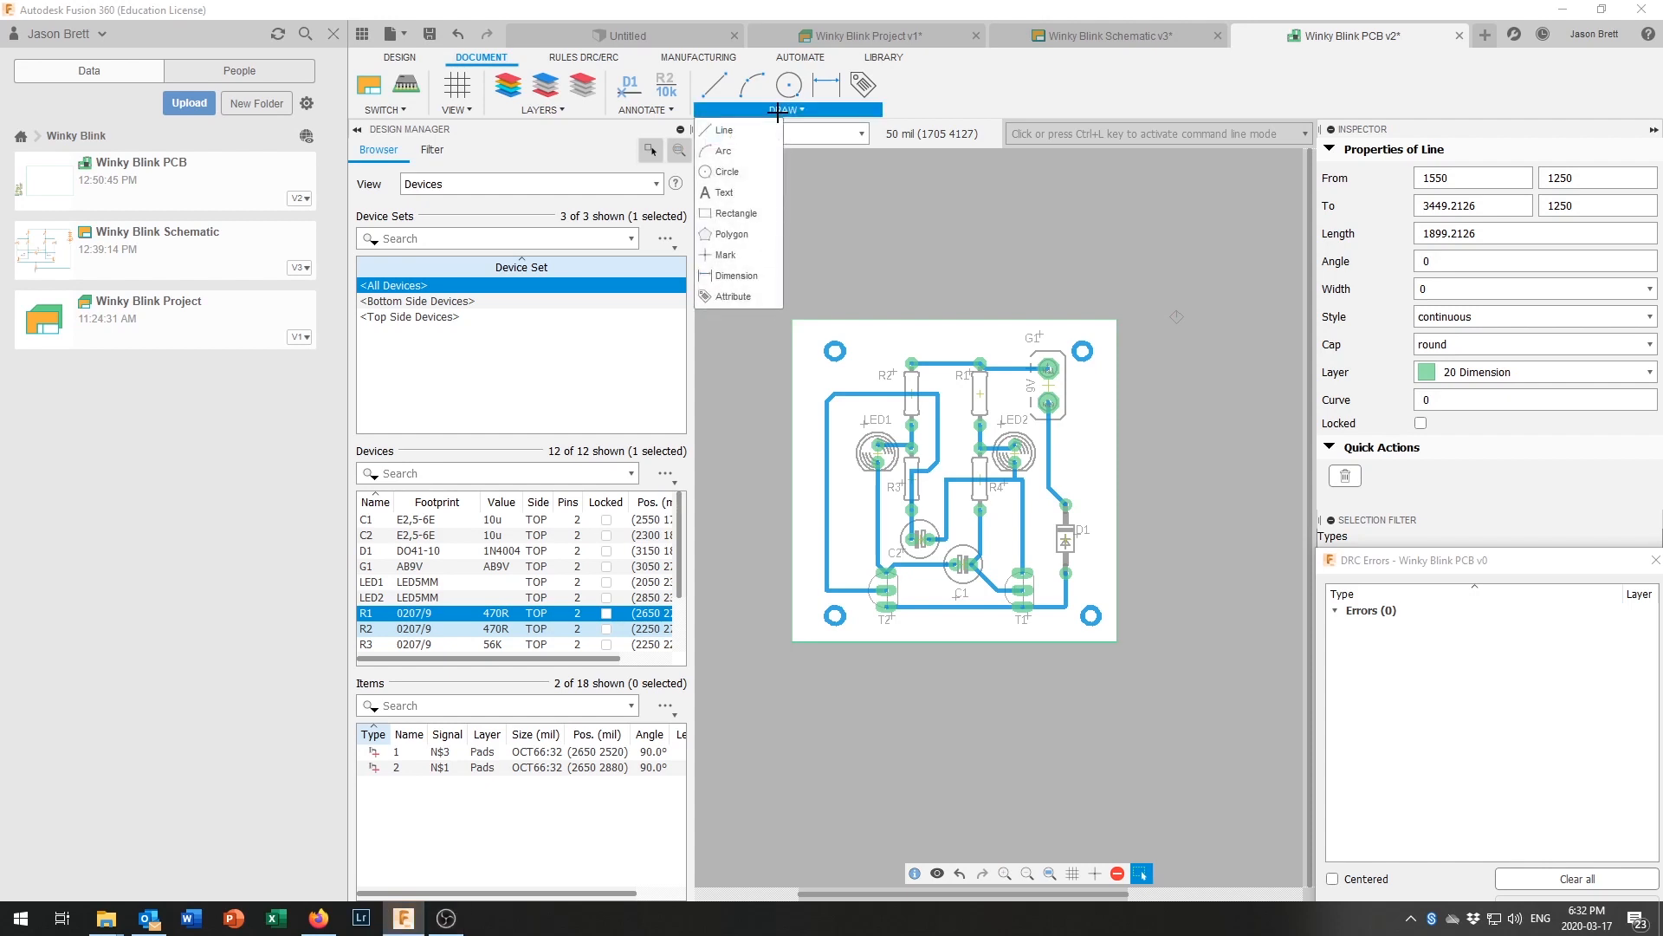
left_click(741, 190)
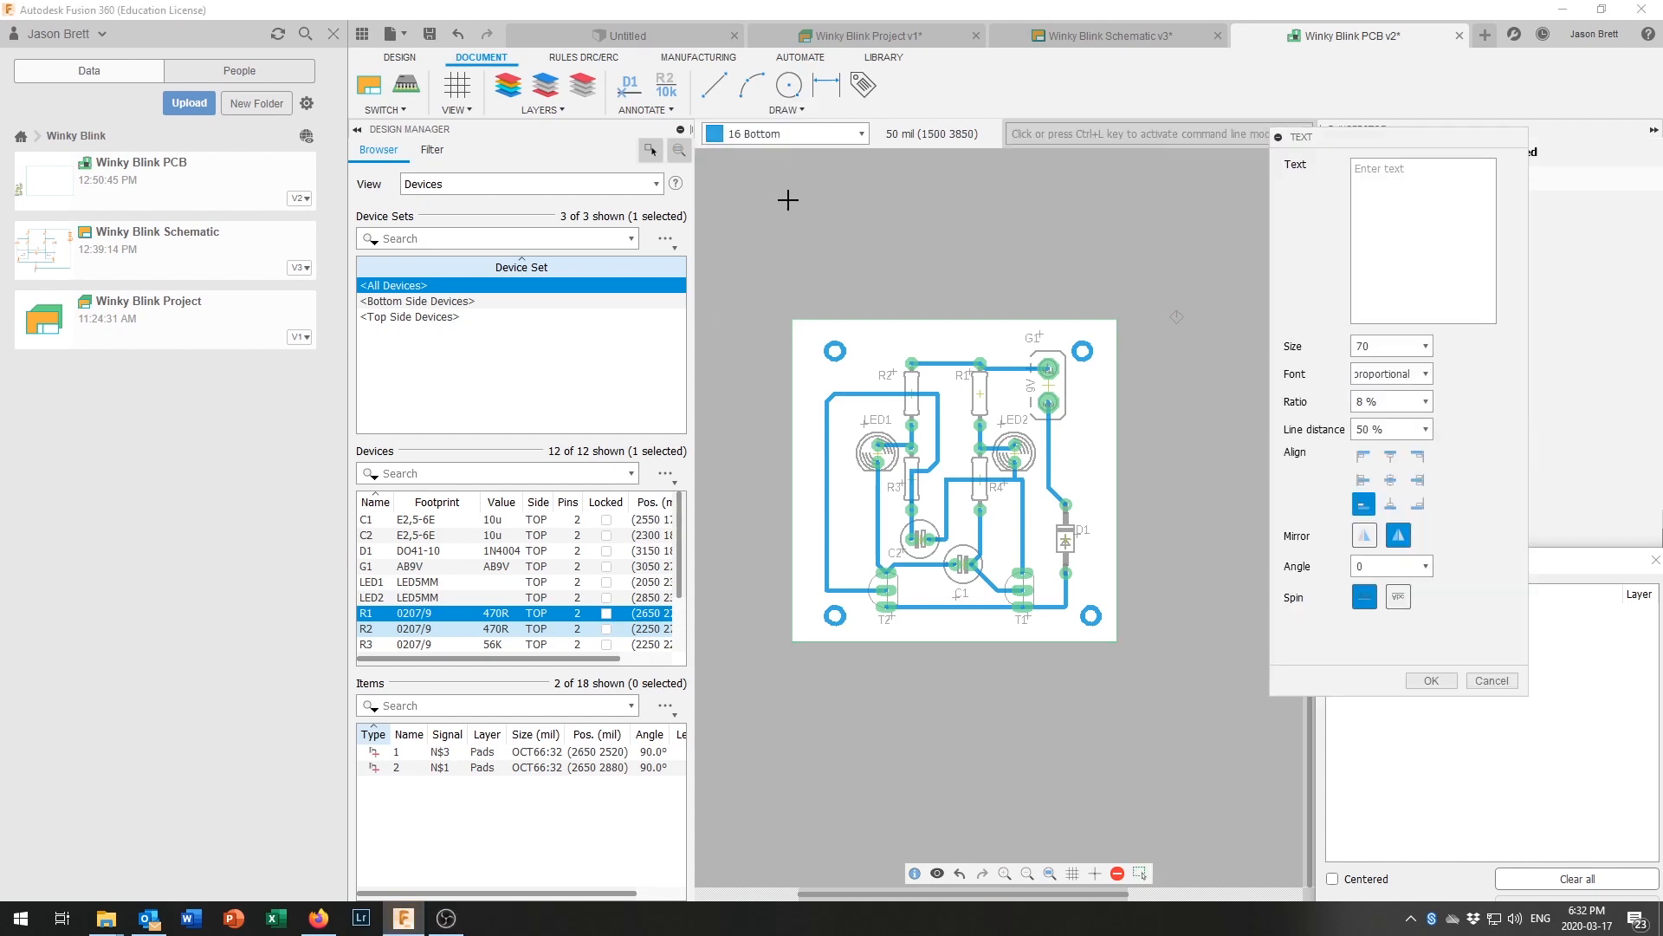
left_click(1372, 177)
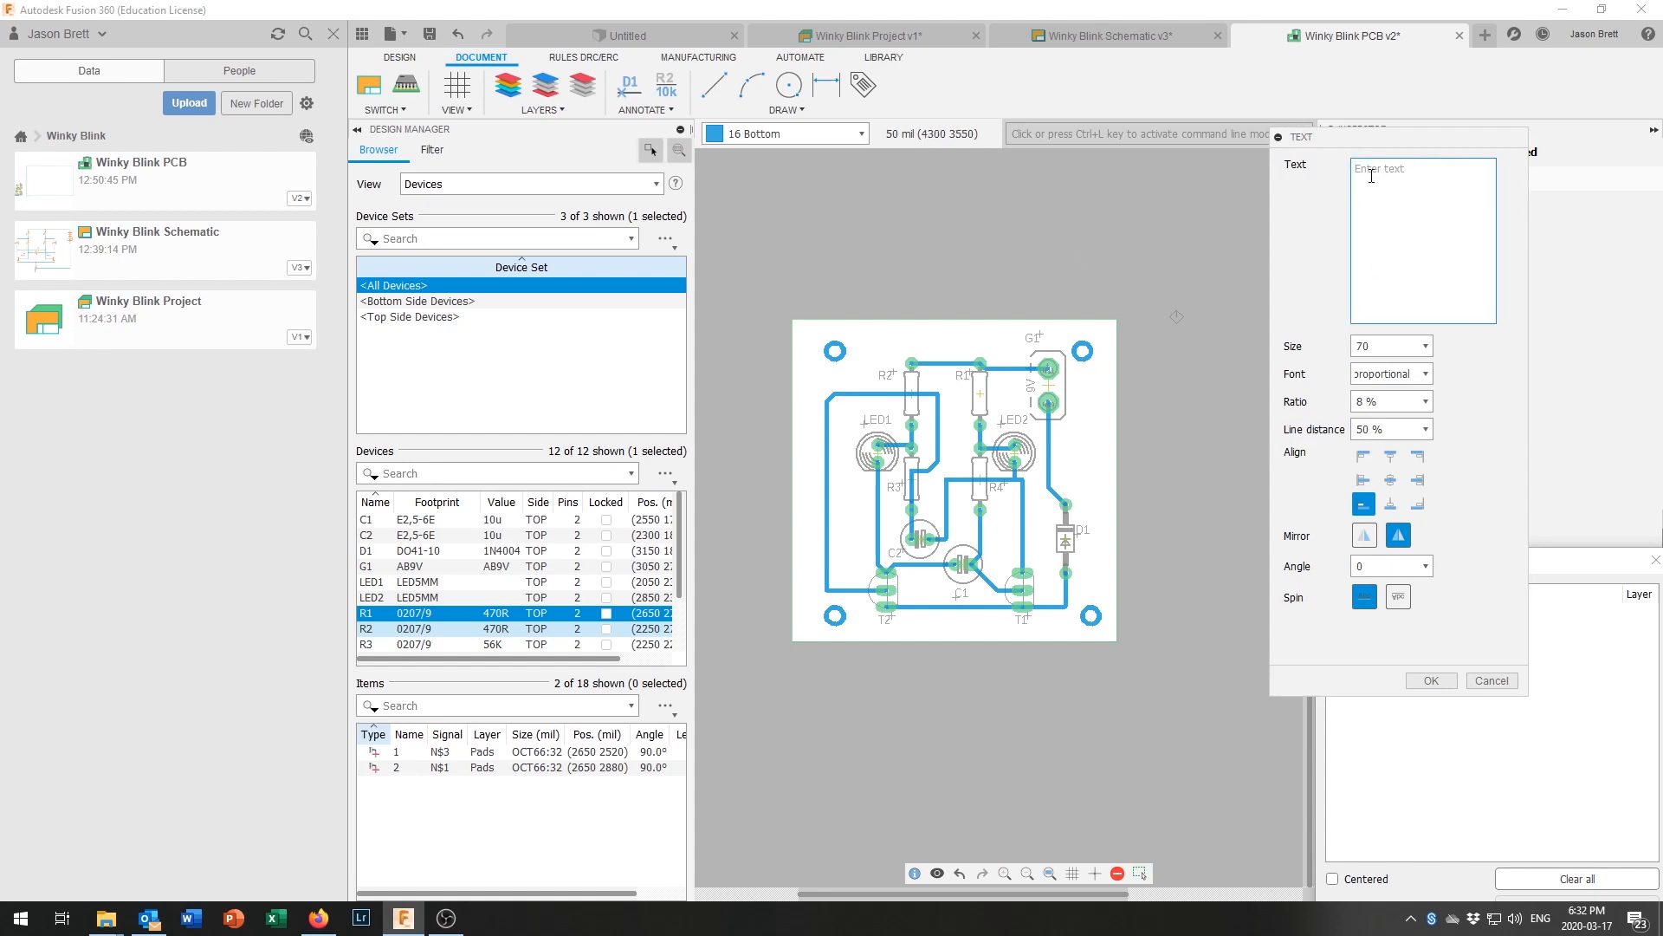
type("Winky")
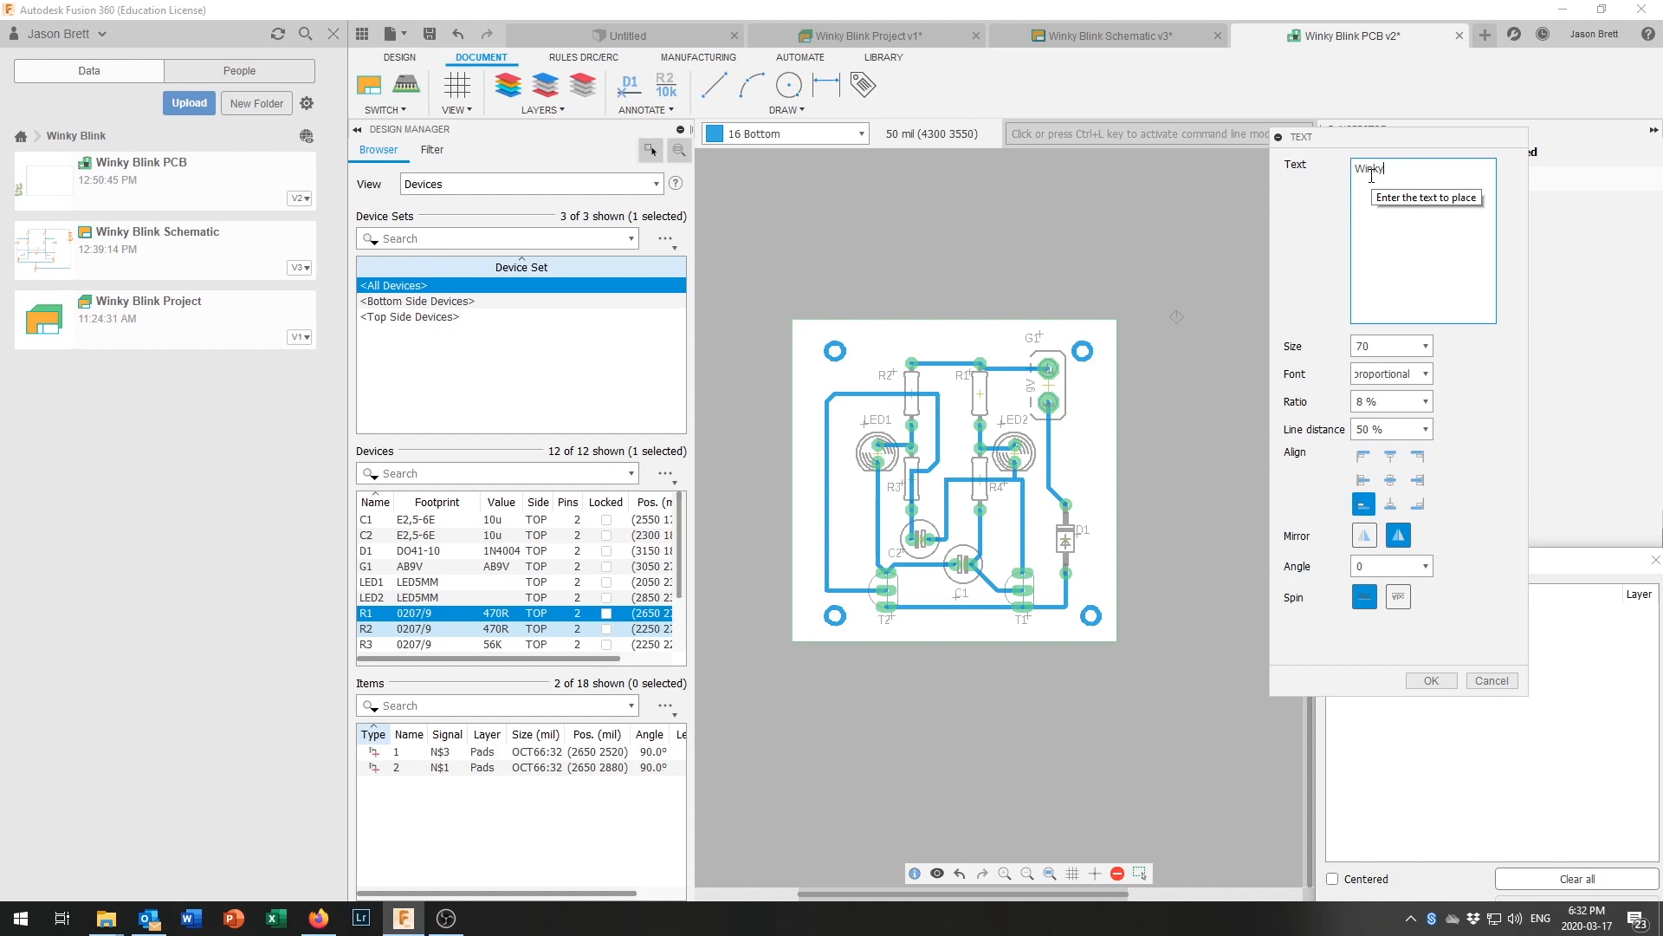
type(" Blink ")
type("J.Brett")
key("Return")
type("March 2020")
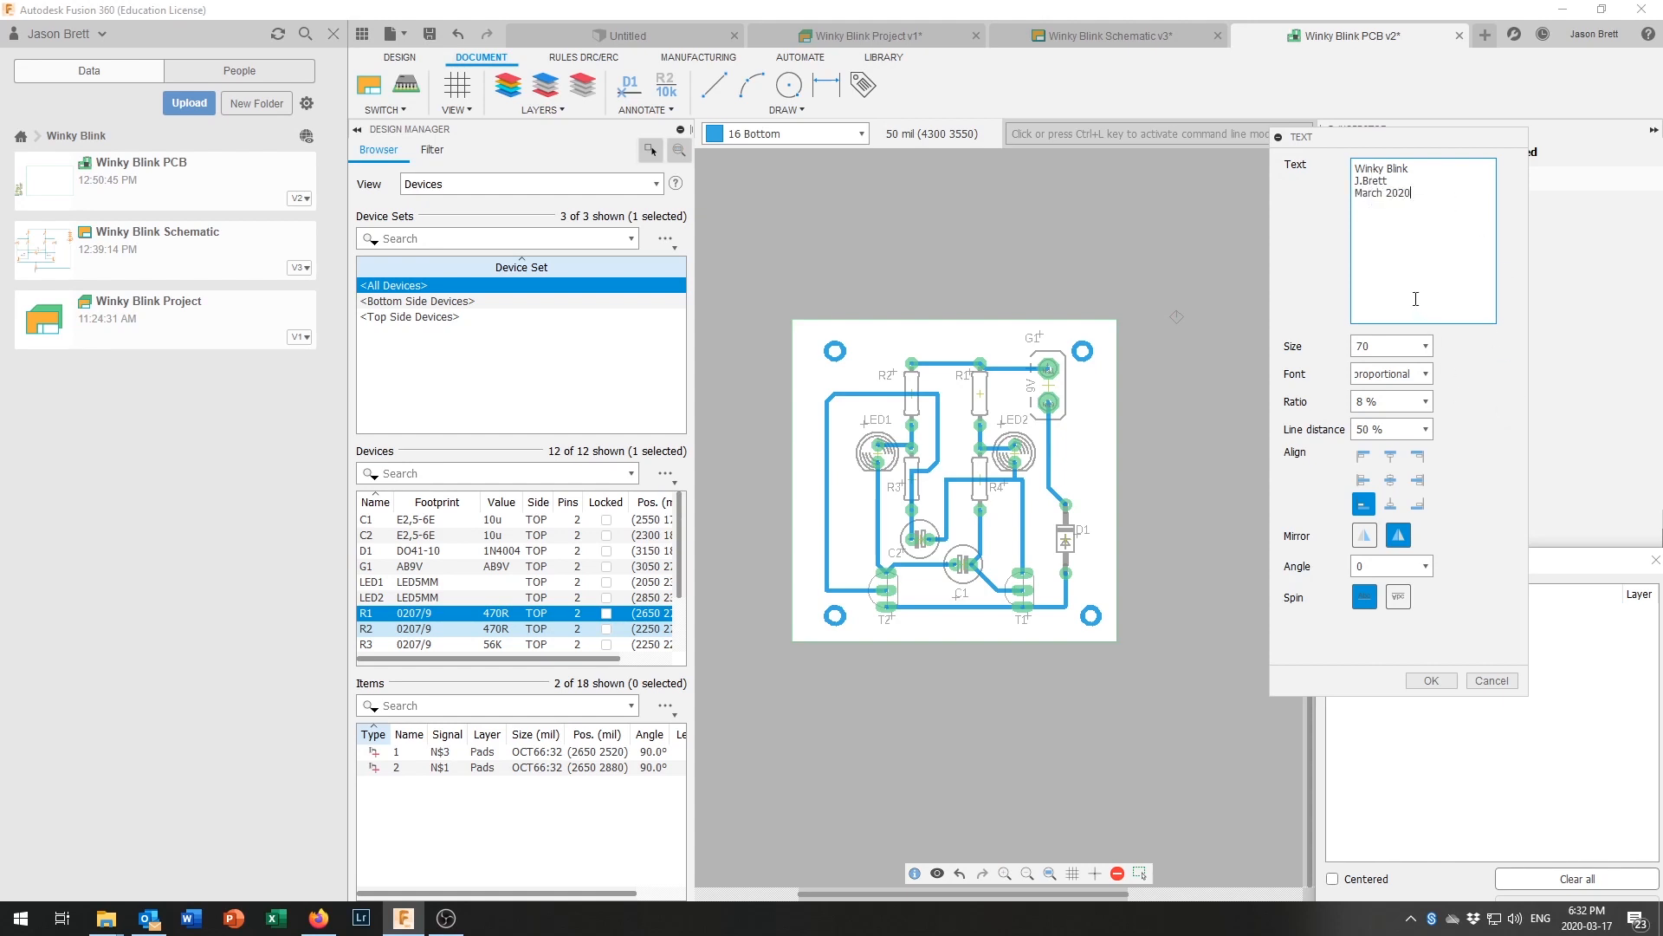
Step: Set the text size to 32 and place the mirrored text in the free area between G1 and D1, beside the trace
left_click(1417, 348)
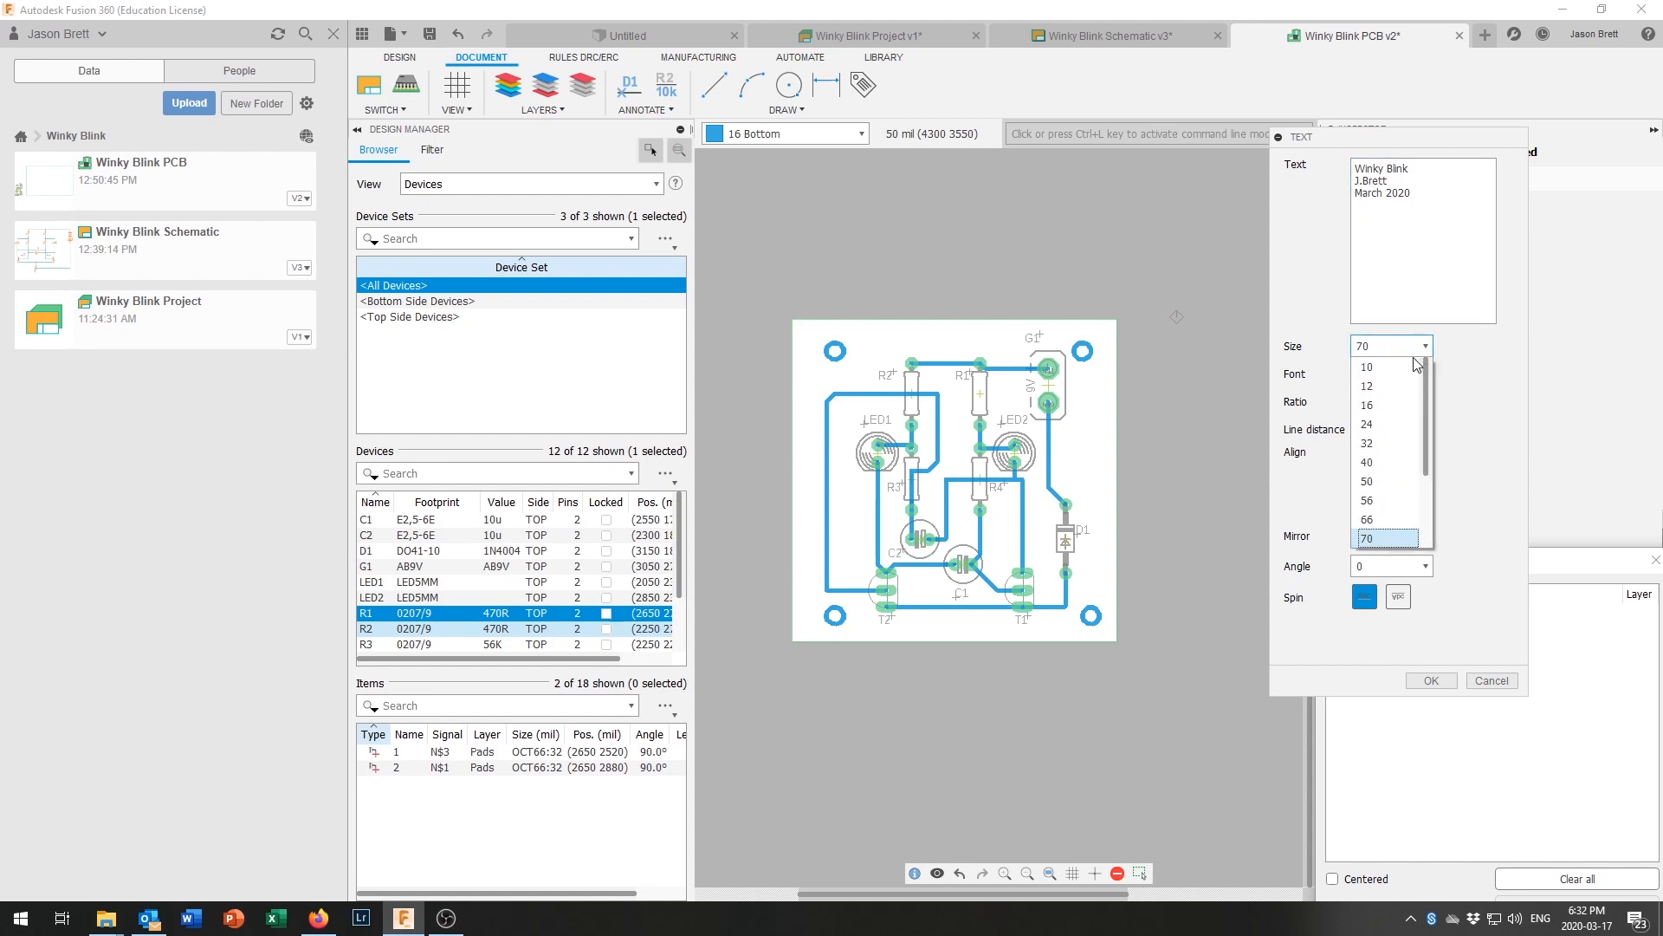
left_click(1378, 462)
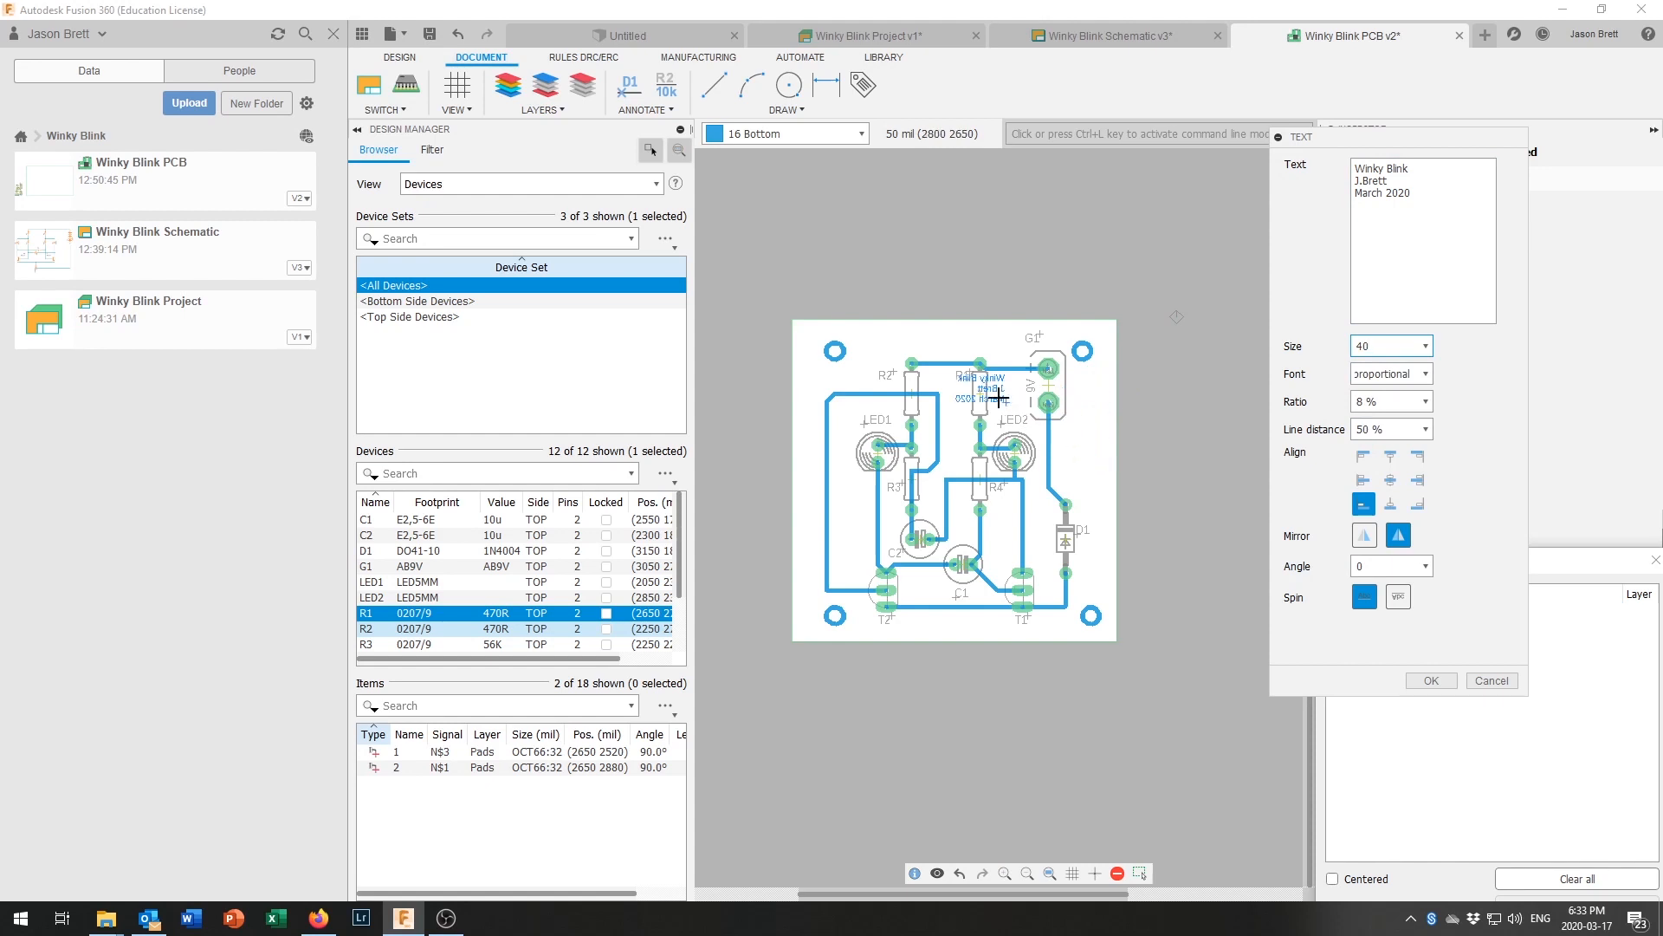
left_click(1423, 347)
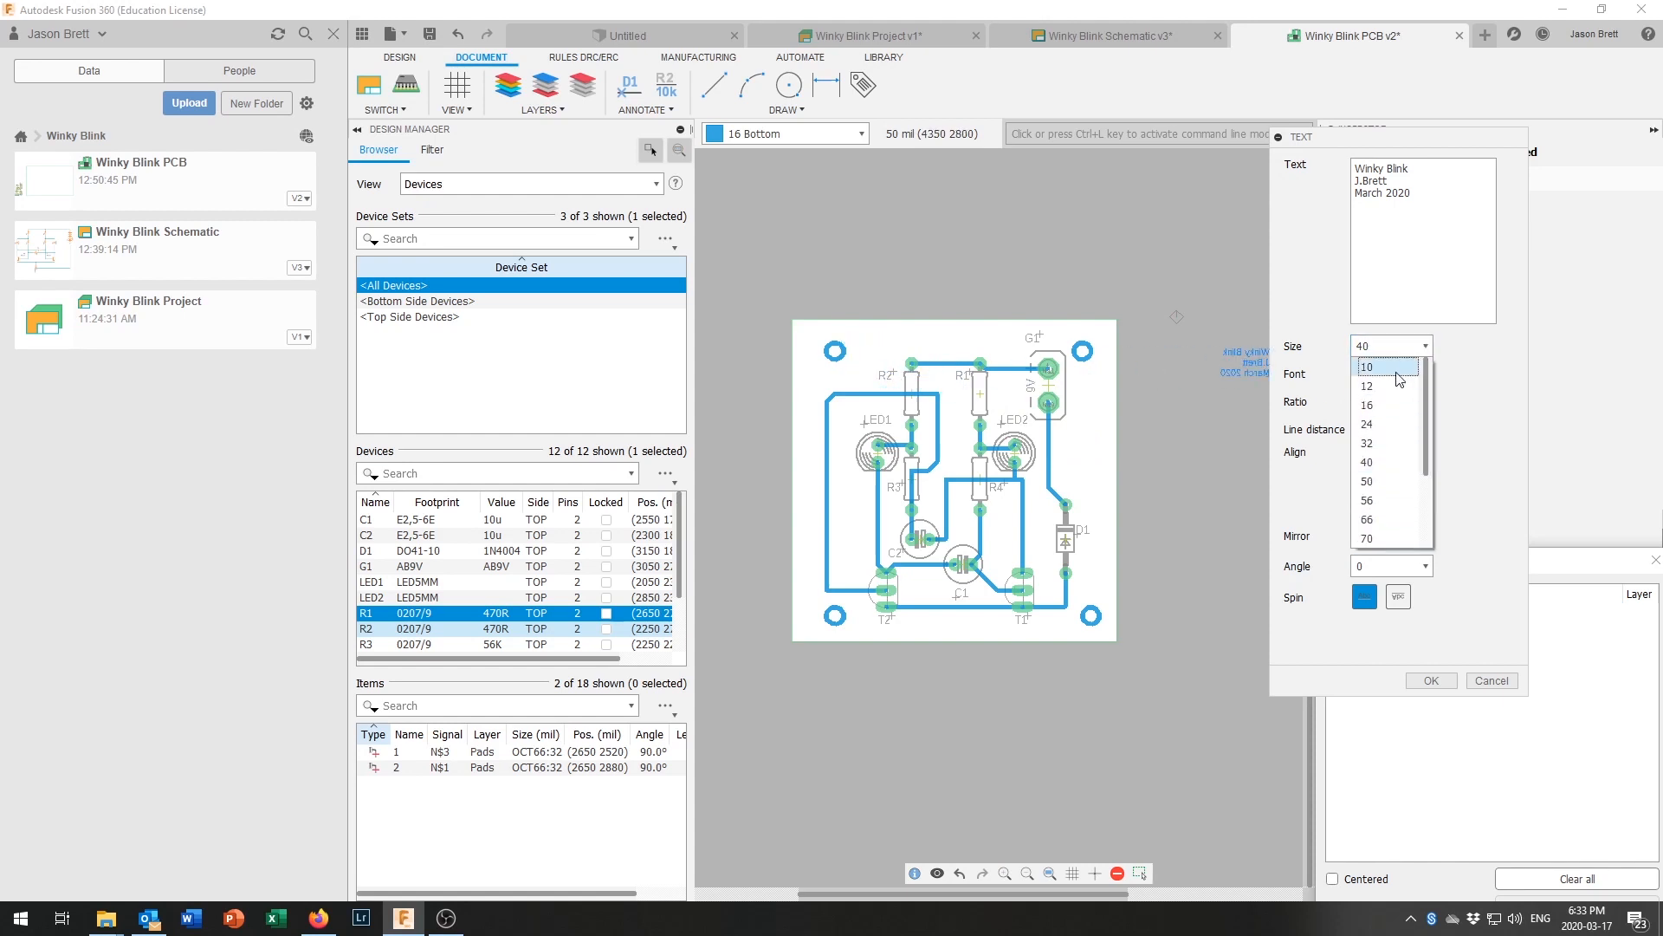
left_click(1393, 443)
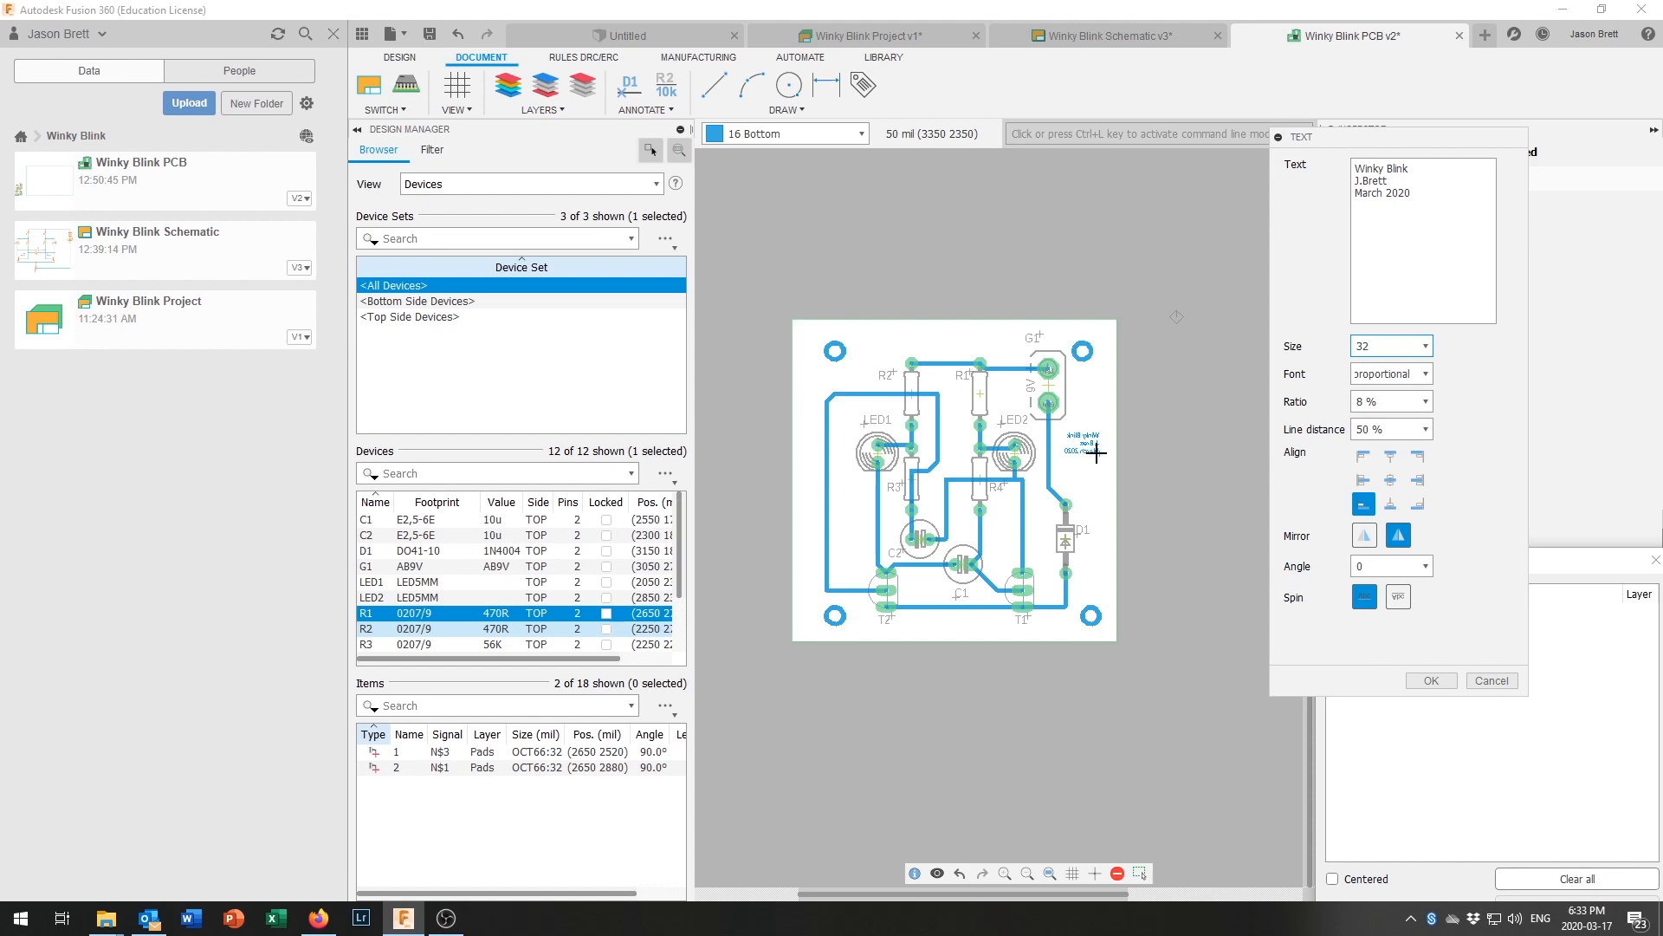
left_click(1096, 451)
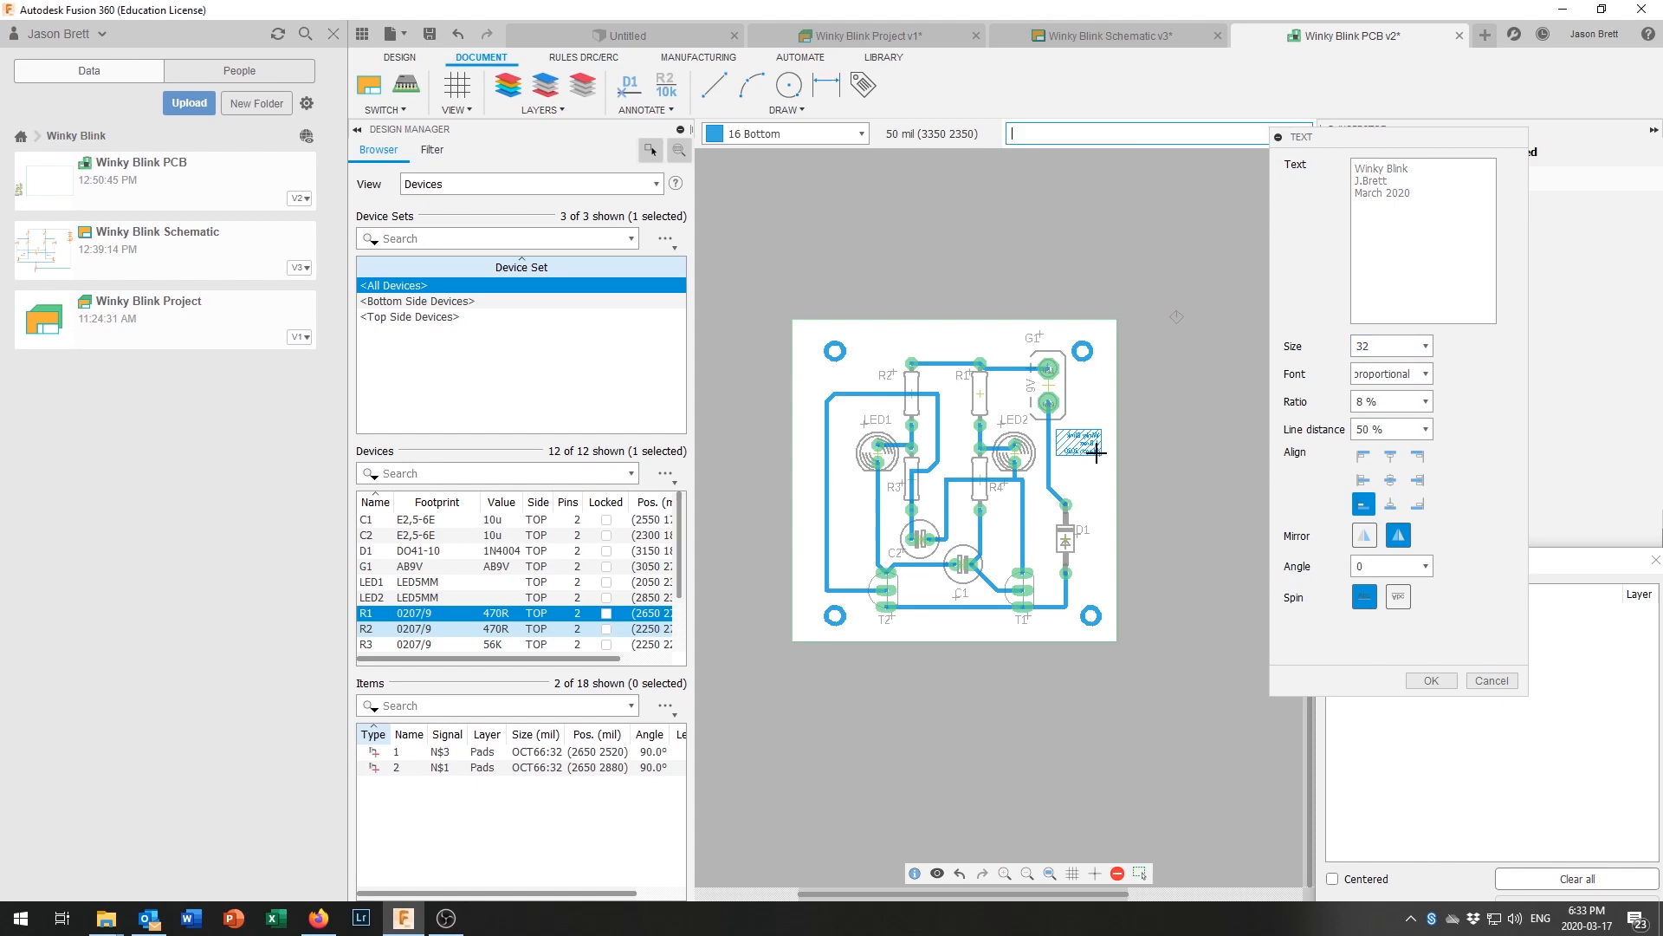
left_click(1434, 681)
Step: Examine the placed mirrored text up close and compare its position with the rest of the board
scroll(1094, 468, "up", 2)
scroll(1094, 468, "up", 4)
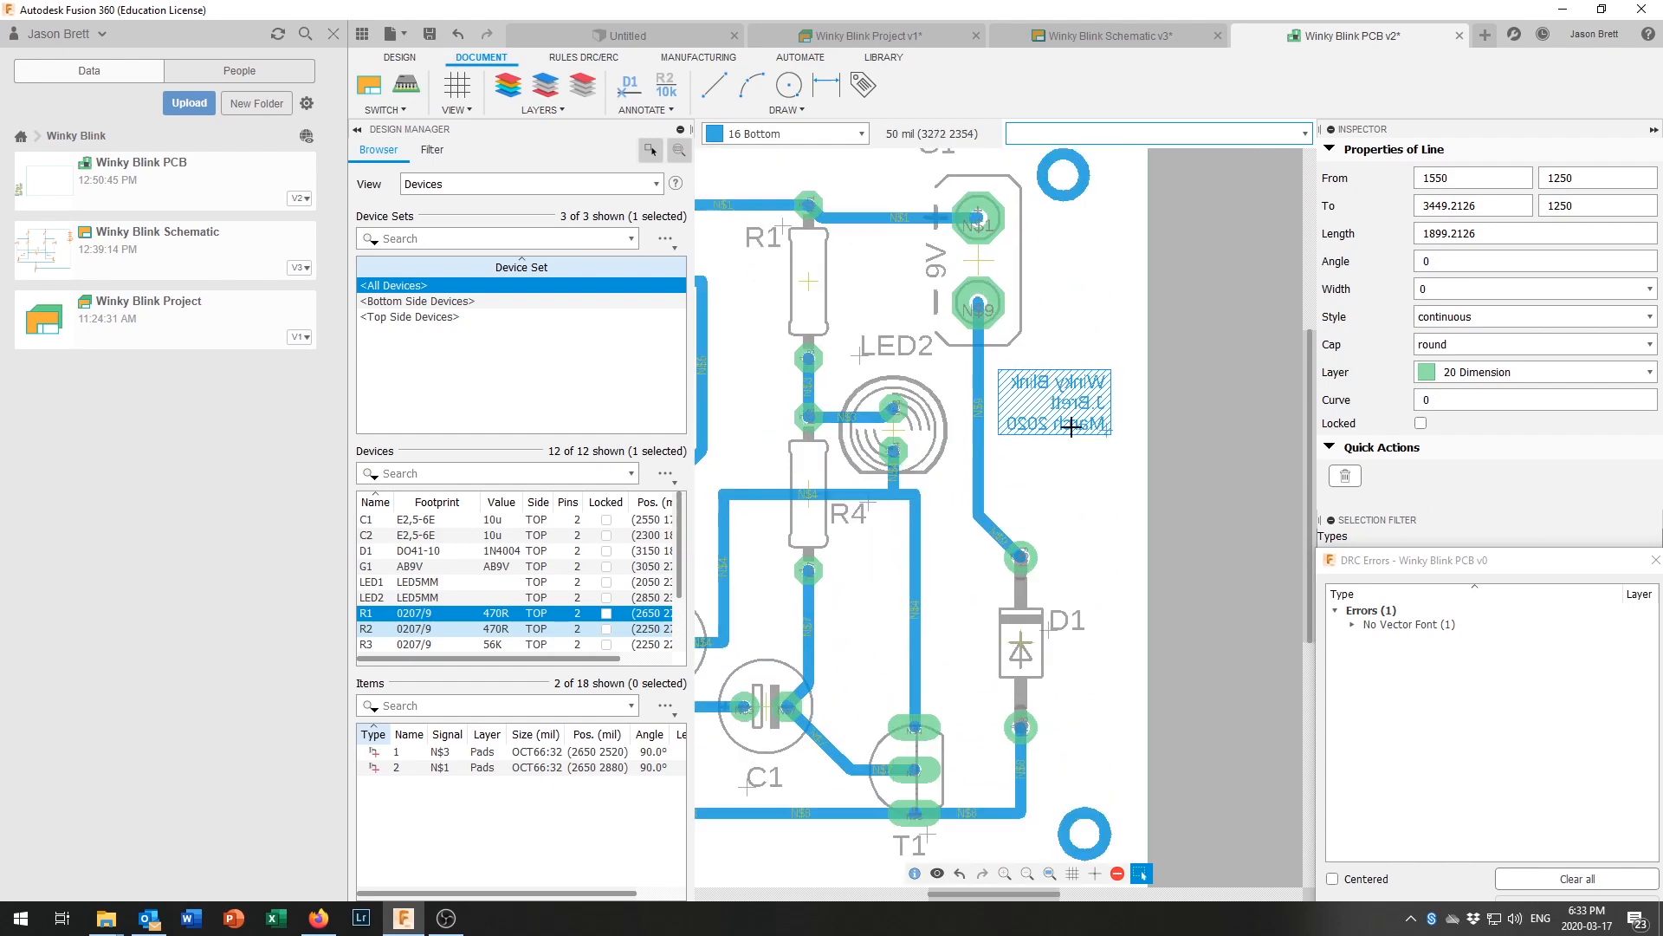
scroll(1072, 424, "up", 1)
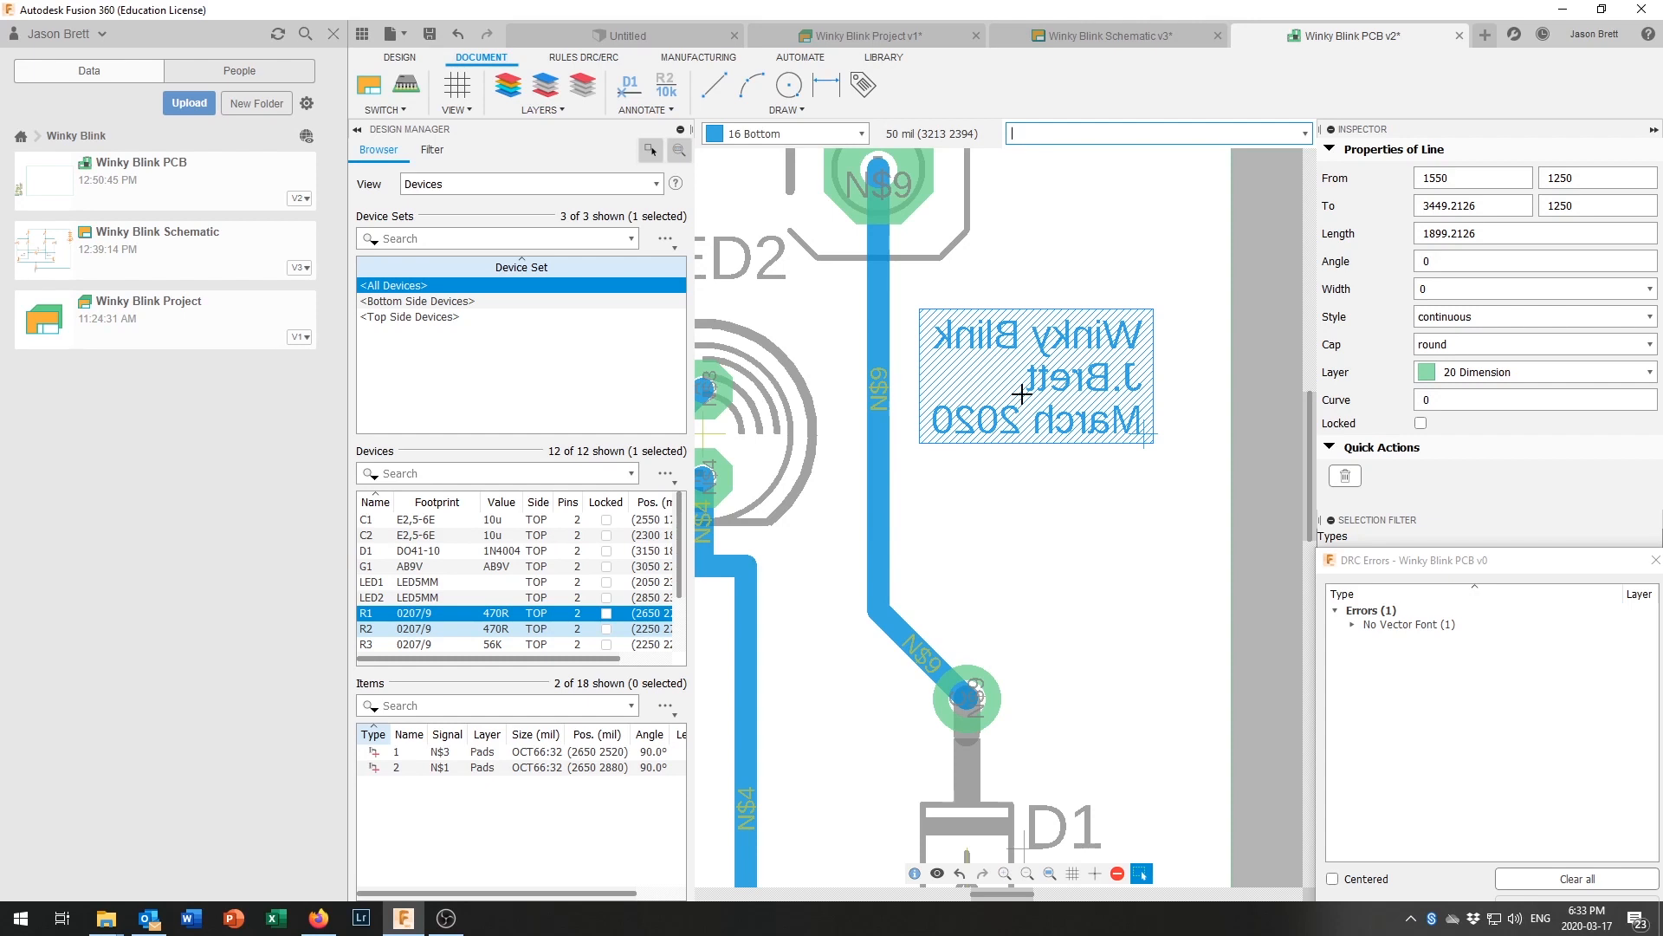
scroll(1023, 394, "down", 1)
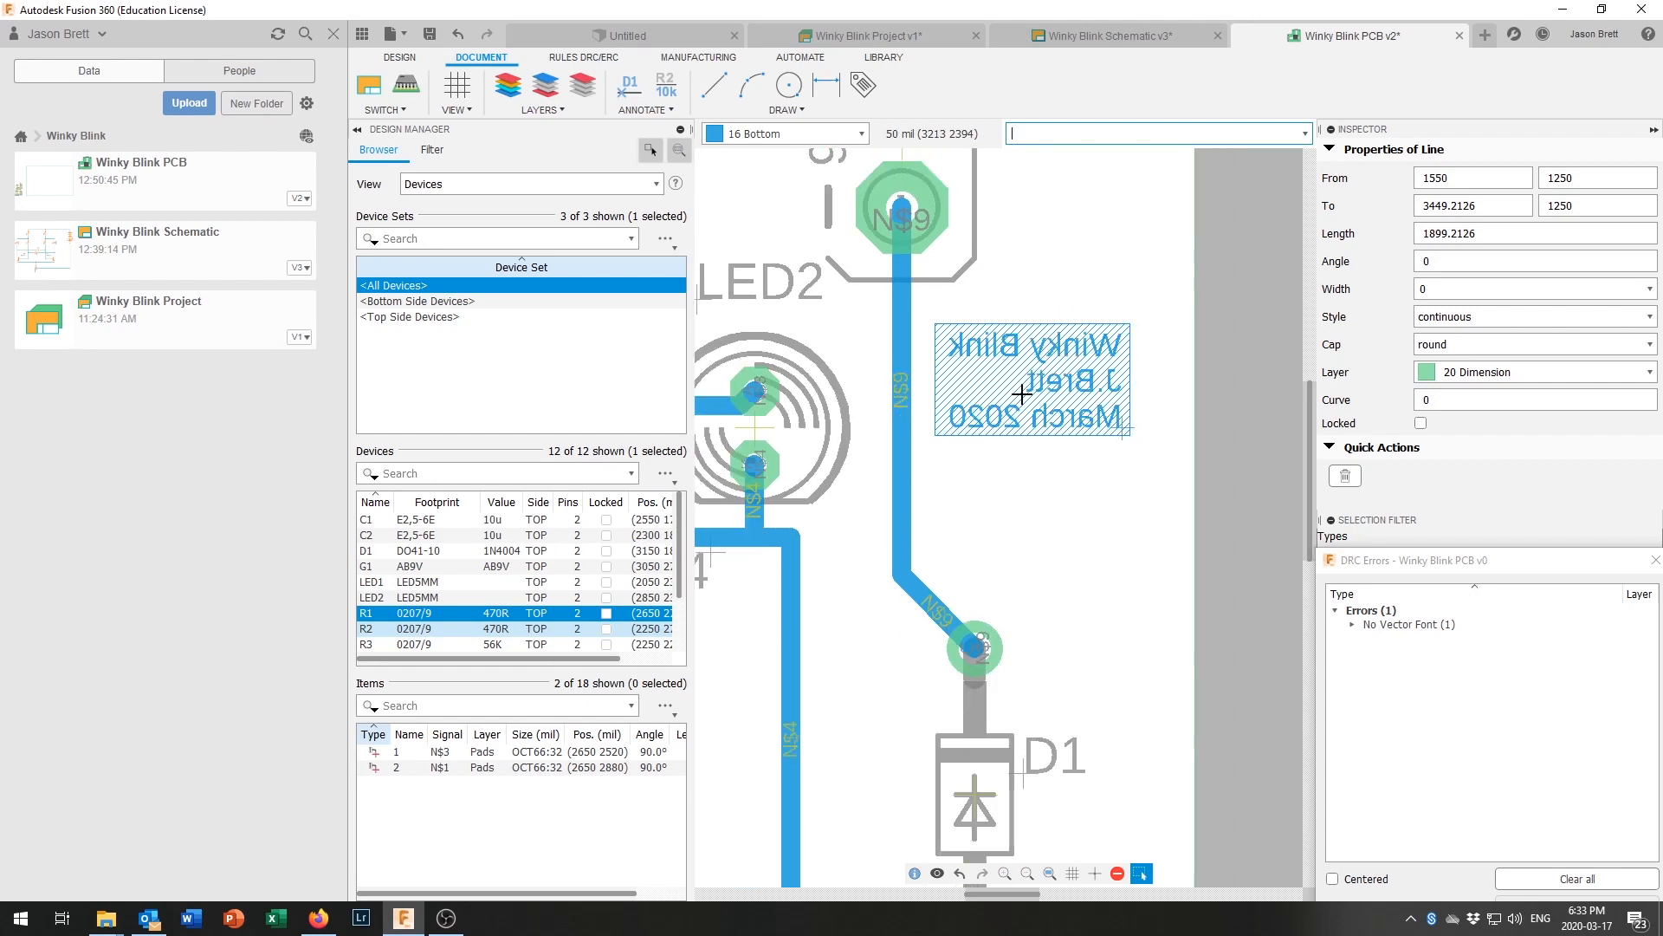
scroll(1023, 394, "down", 2)
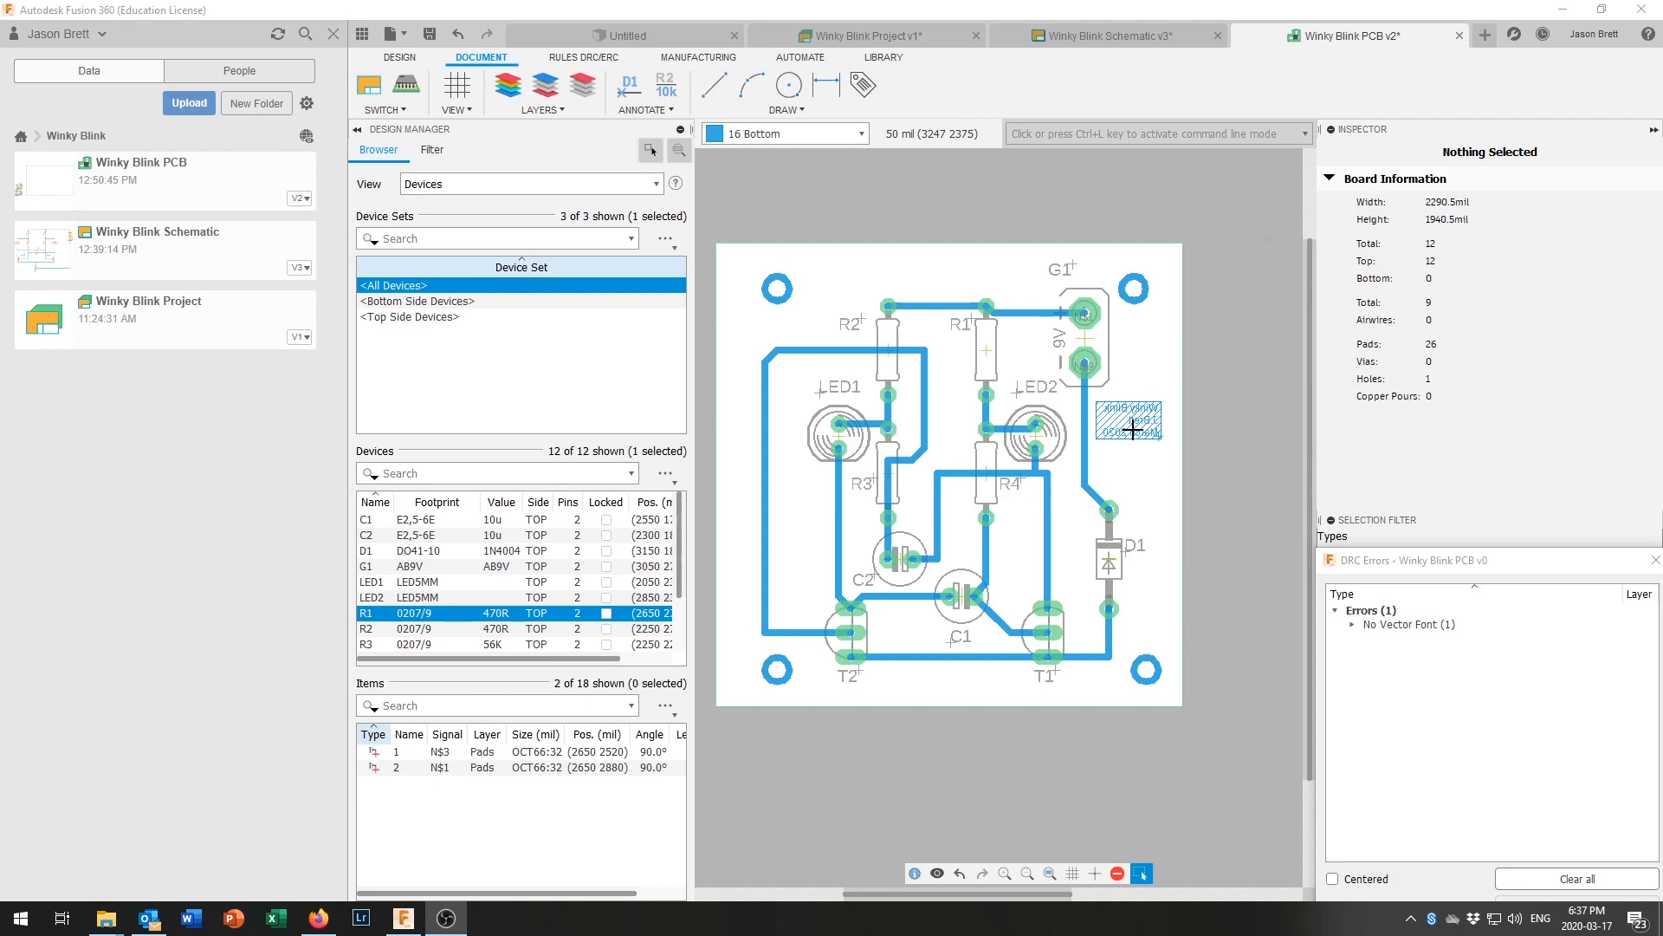
scroll(1133, 429, "up", 5)
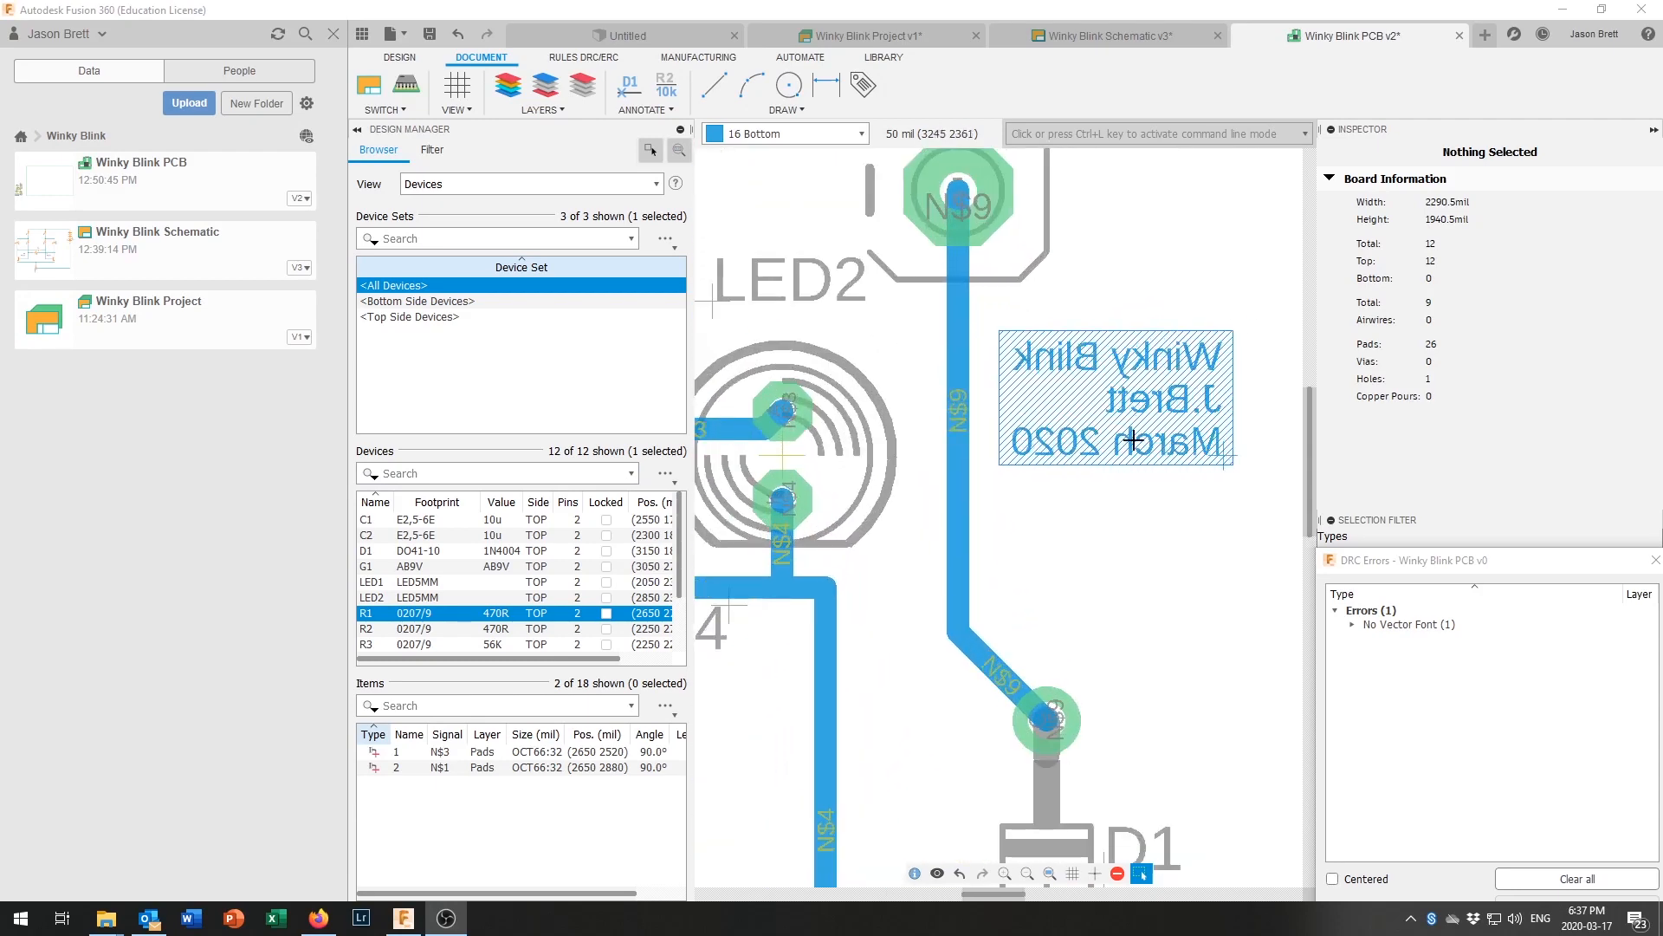
scroll(1131, 439, "down", 5)
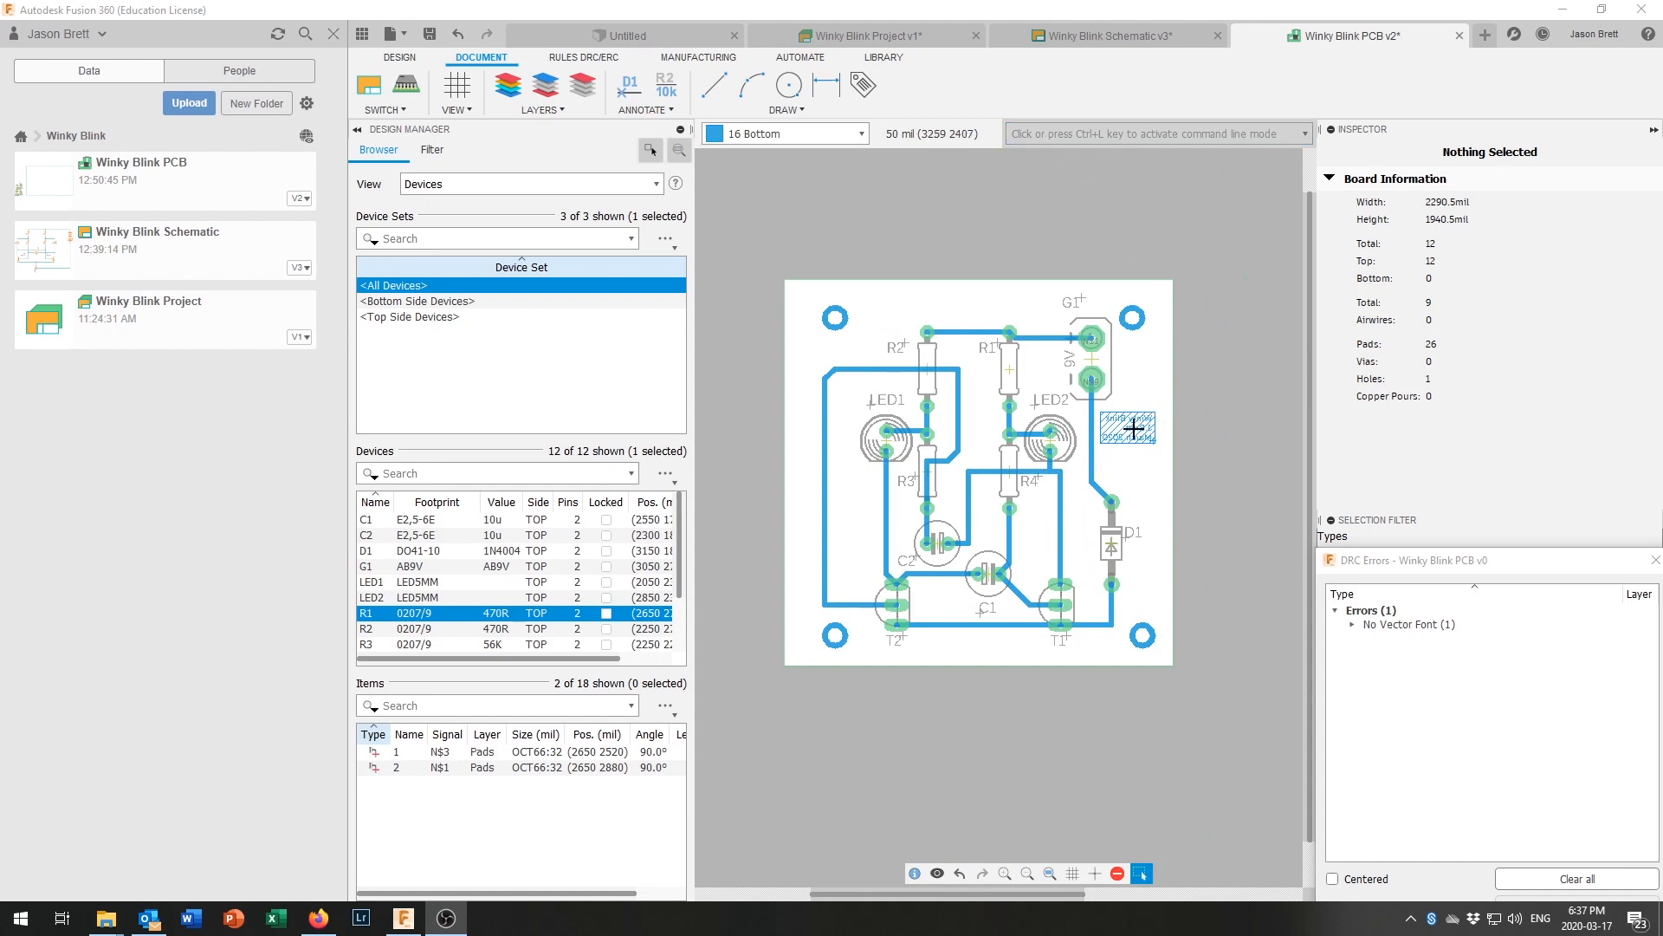
scroll(1134, 428, "up", 1)
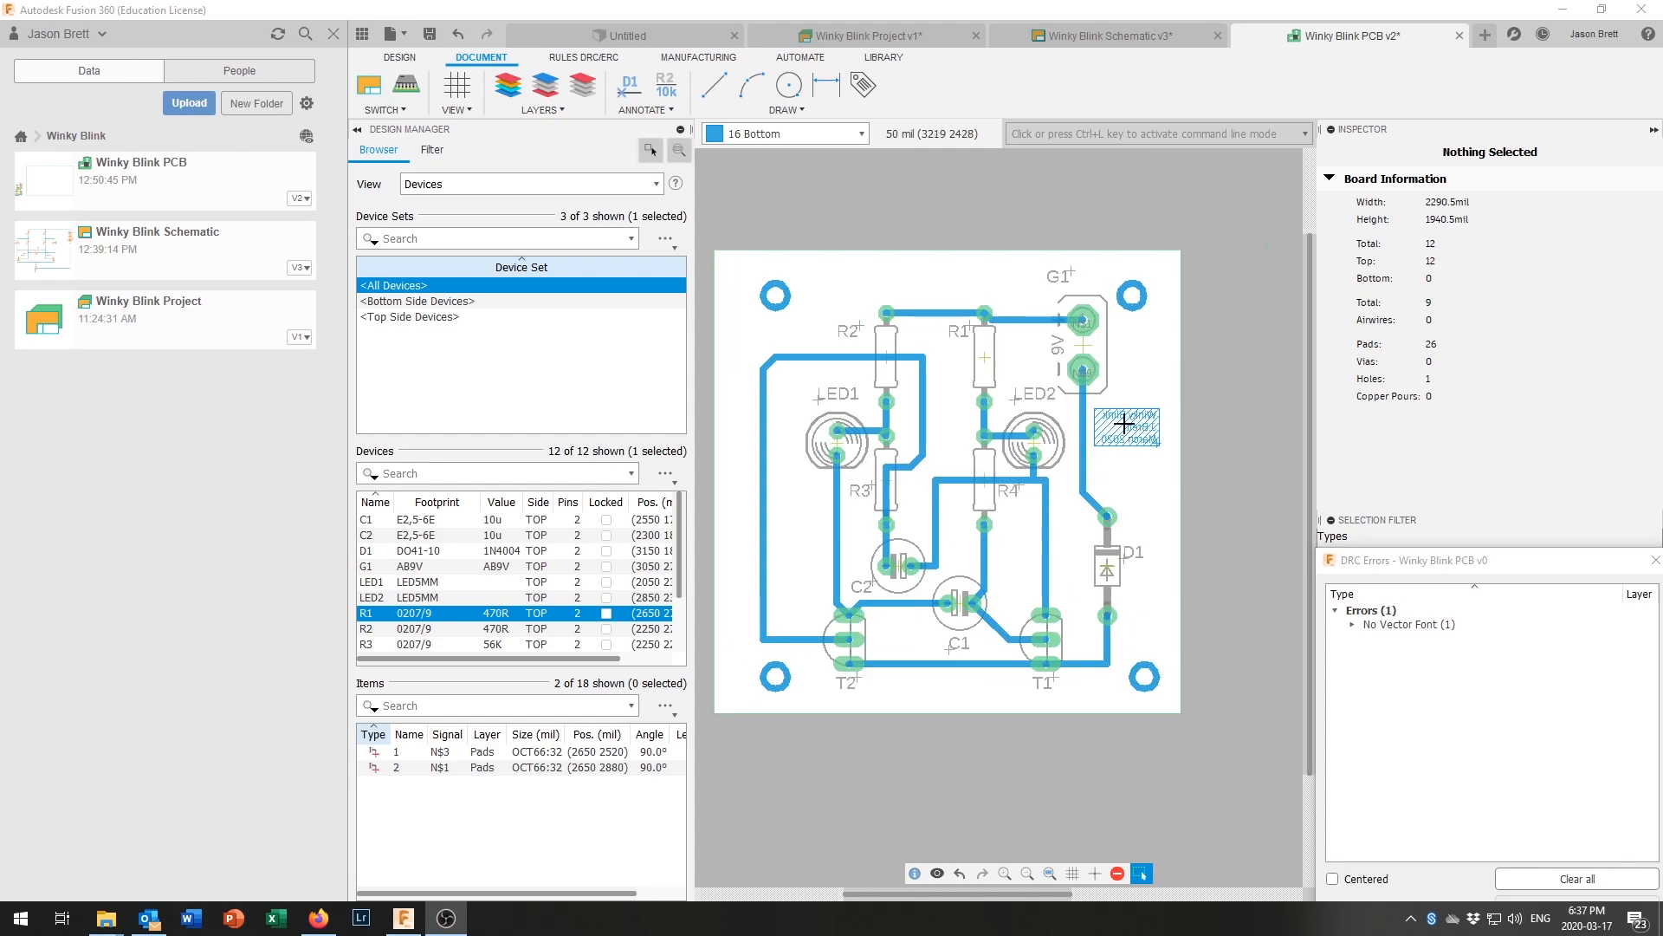
middle_click_drag(1123, 423, 1173, 421)
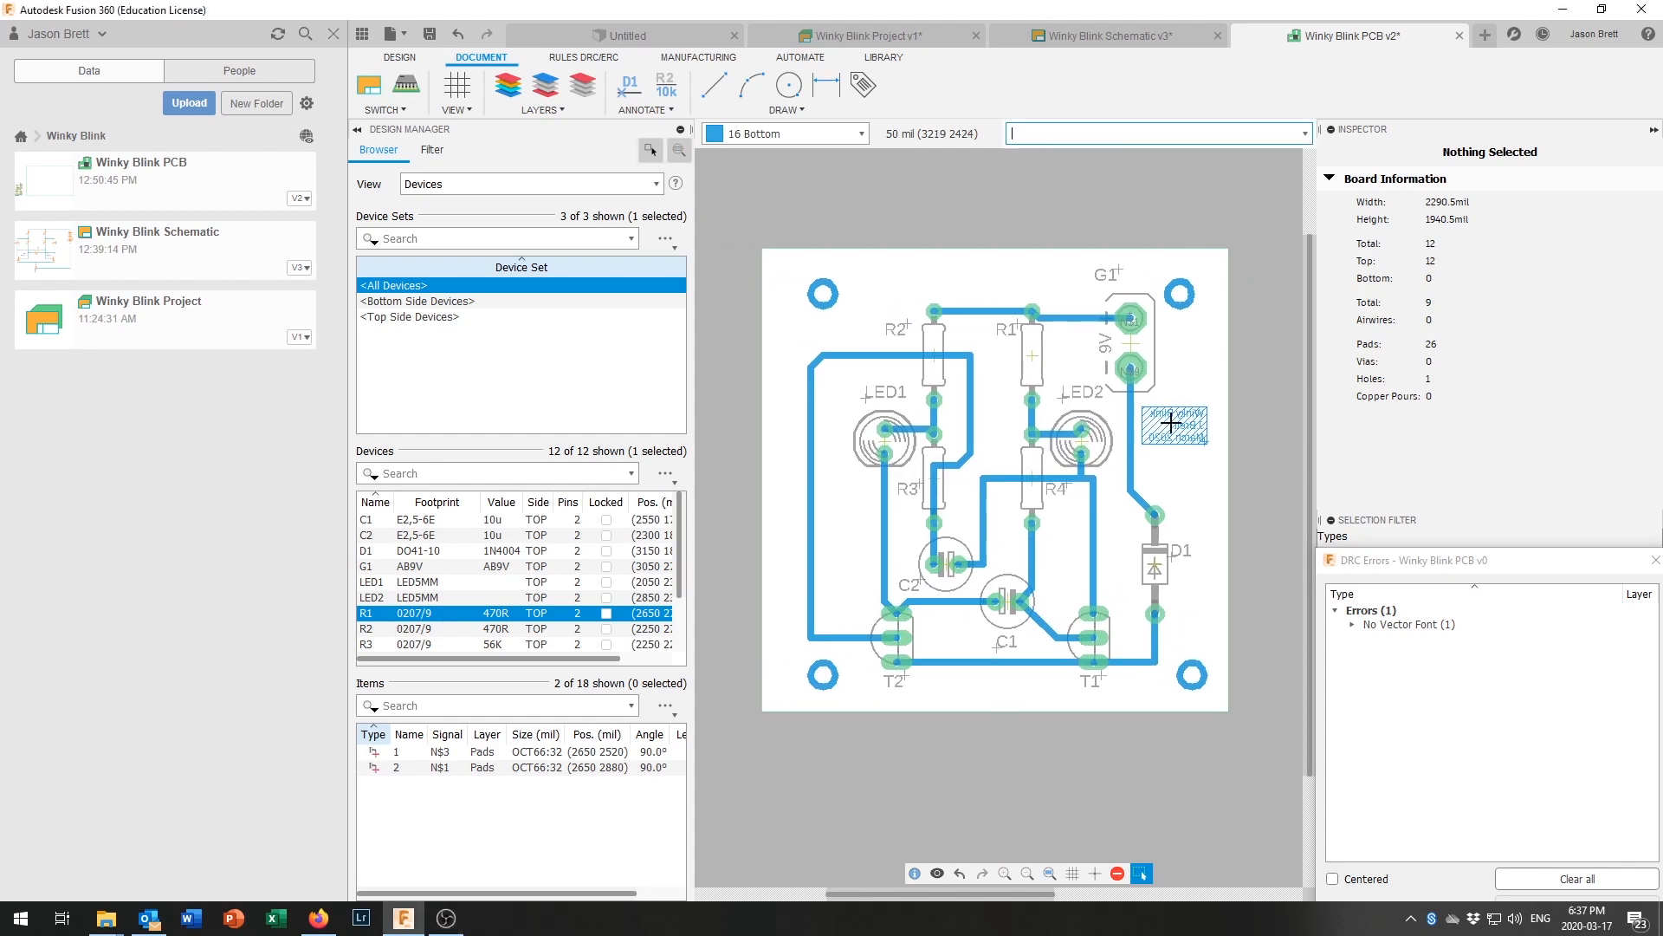
scroll(1159, 428, "up", 1)
scroll(1158, 431, "down", 1)
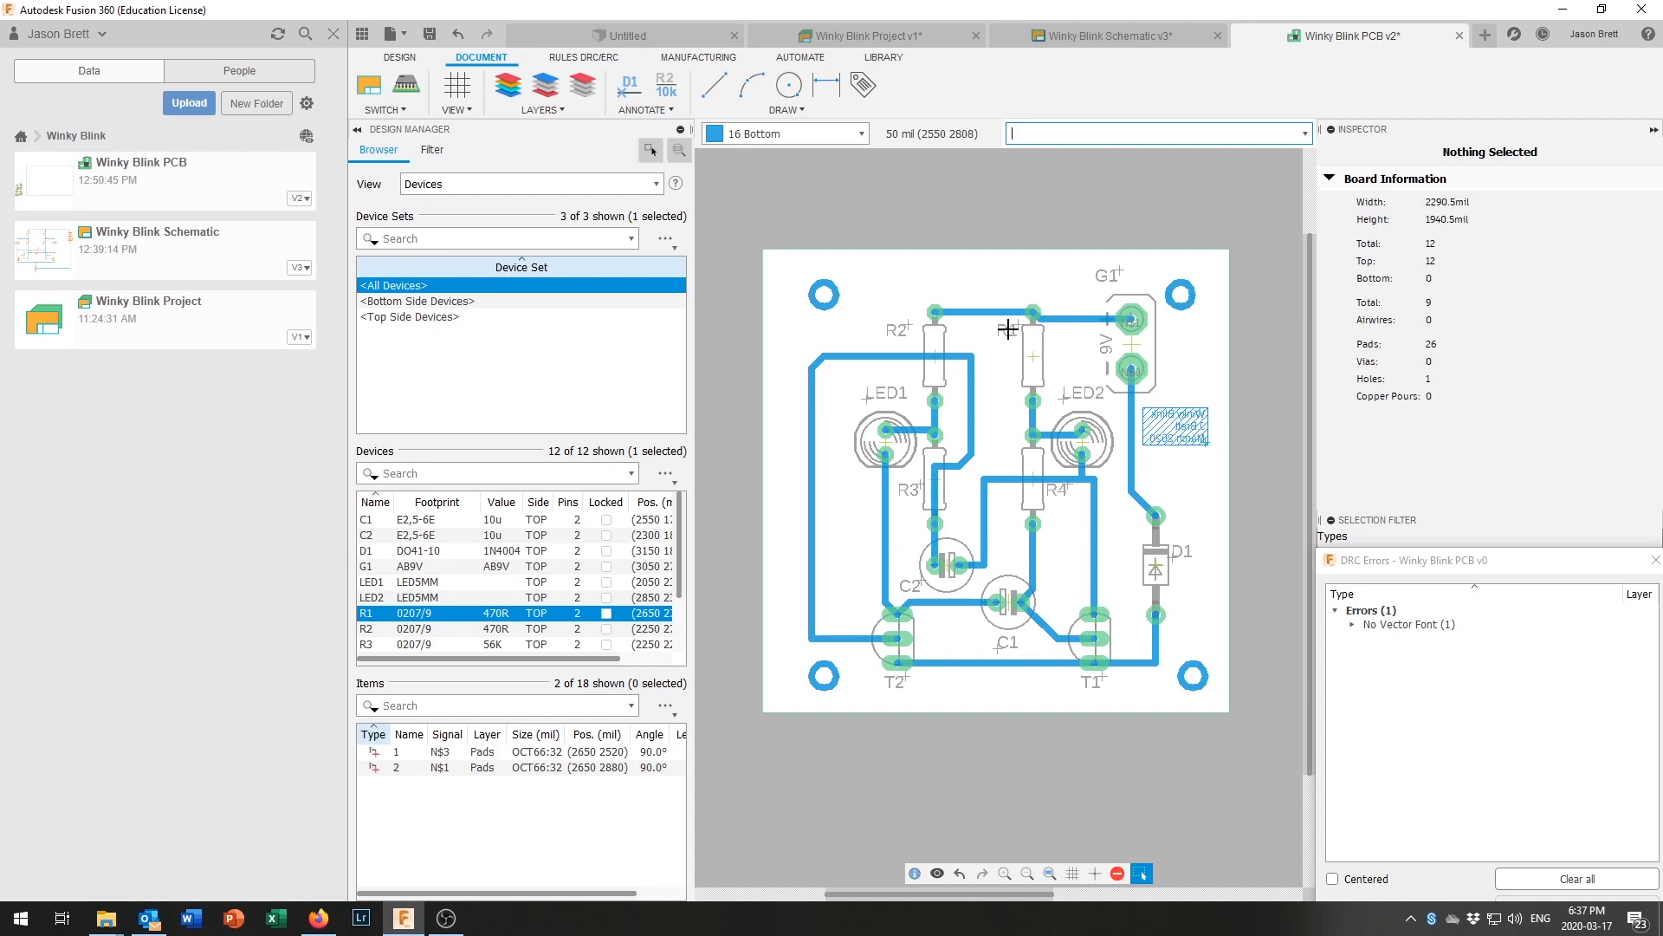
Step: Run a design rule check on the board with the default rules and select the No Vector Font error
left_click(580, 58)
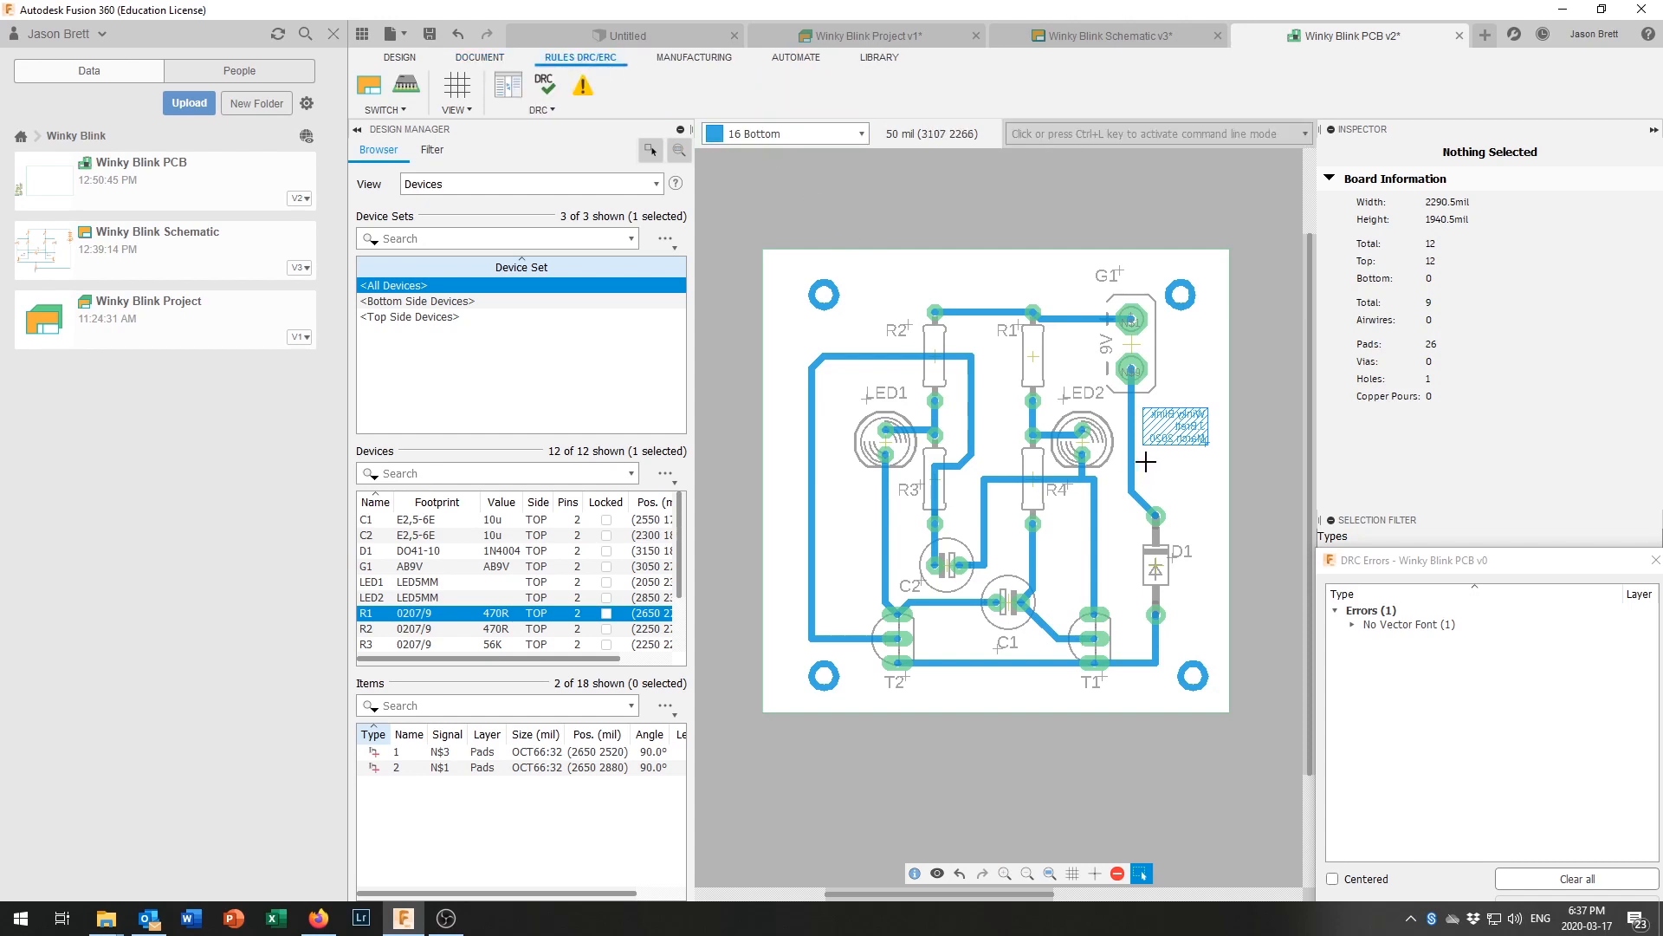
left_click(546, 85)
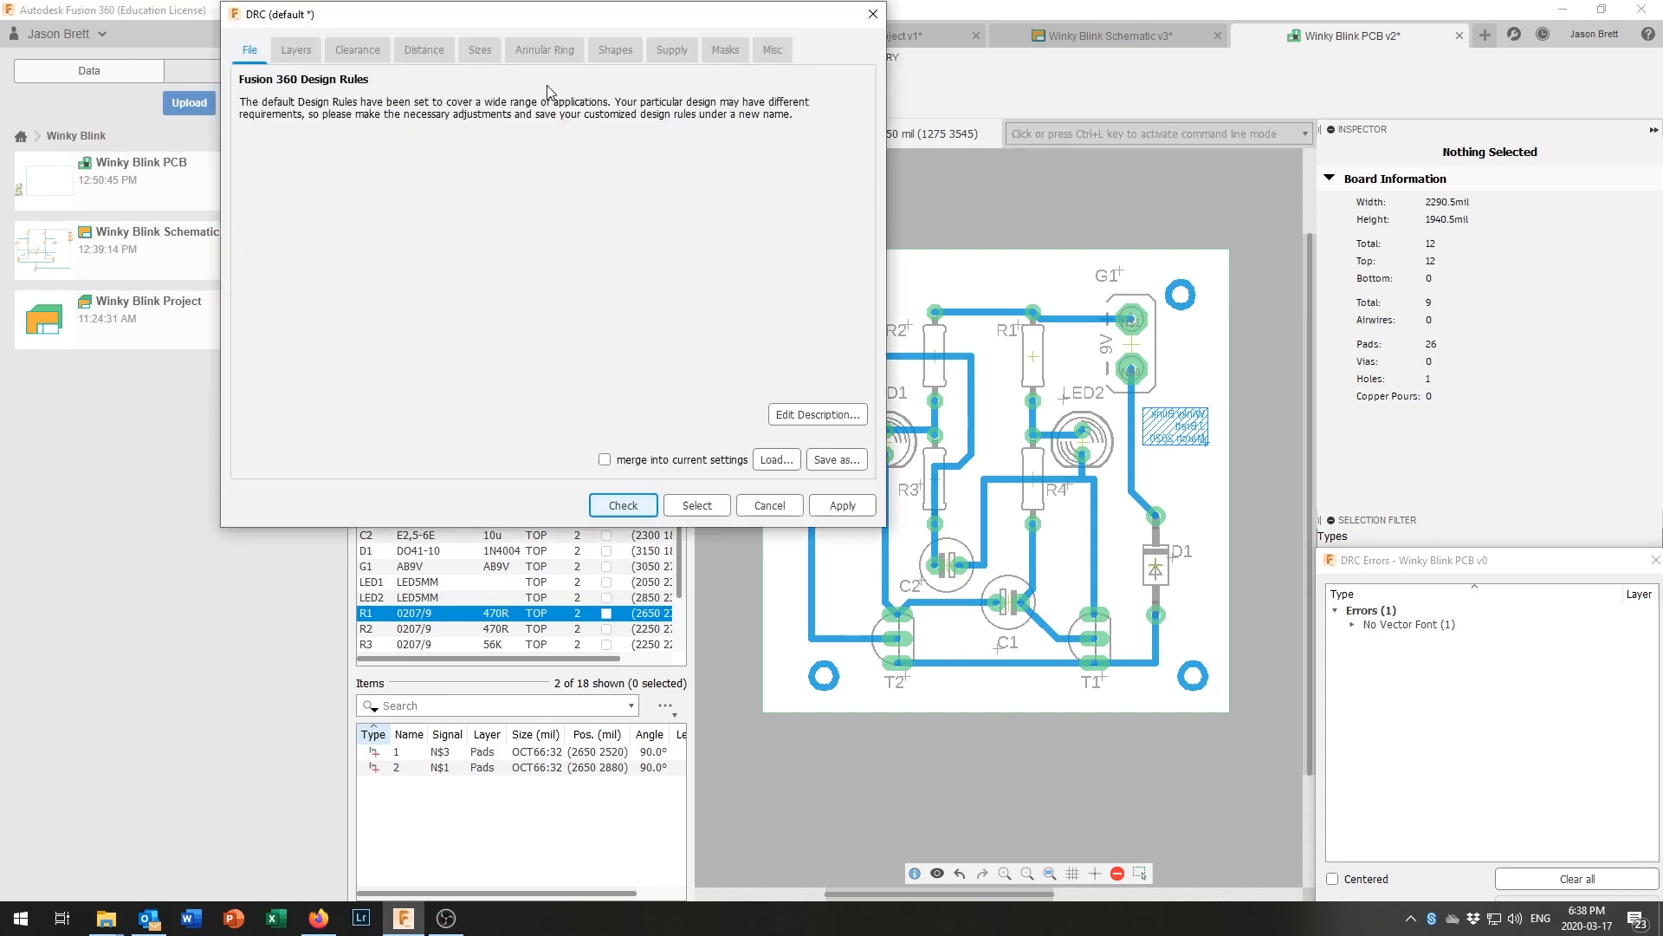
left_click_drag(544, 21, 627, 86)
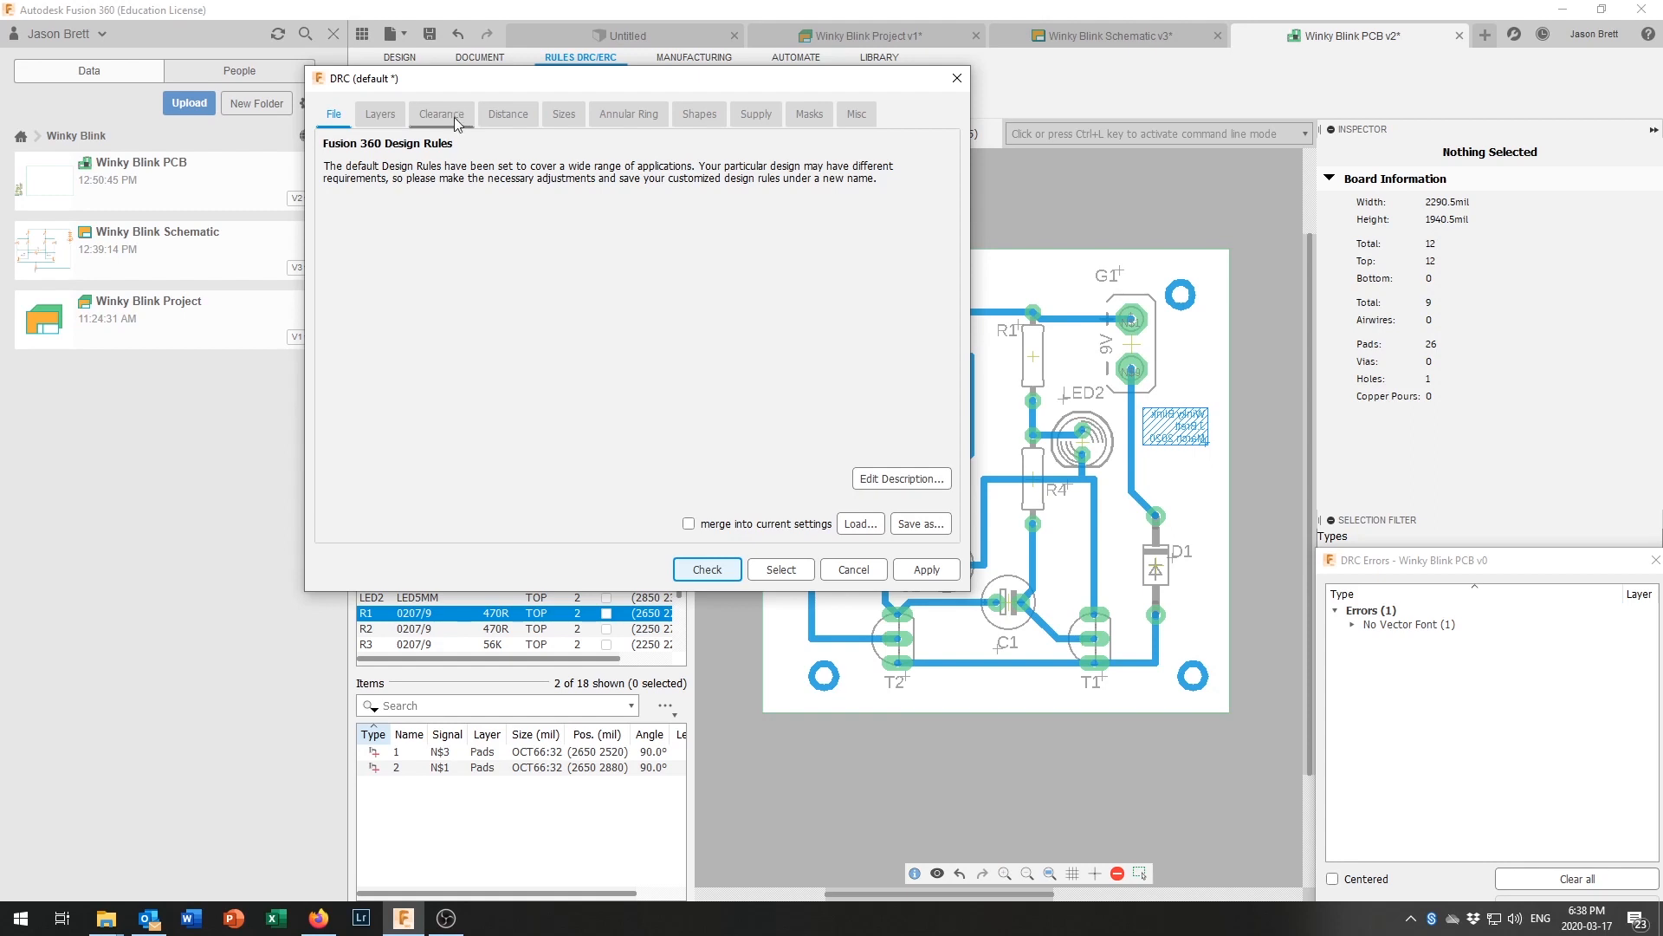
left_click(708, 572)
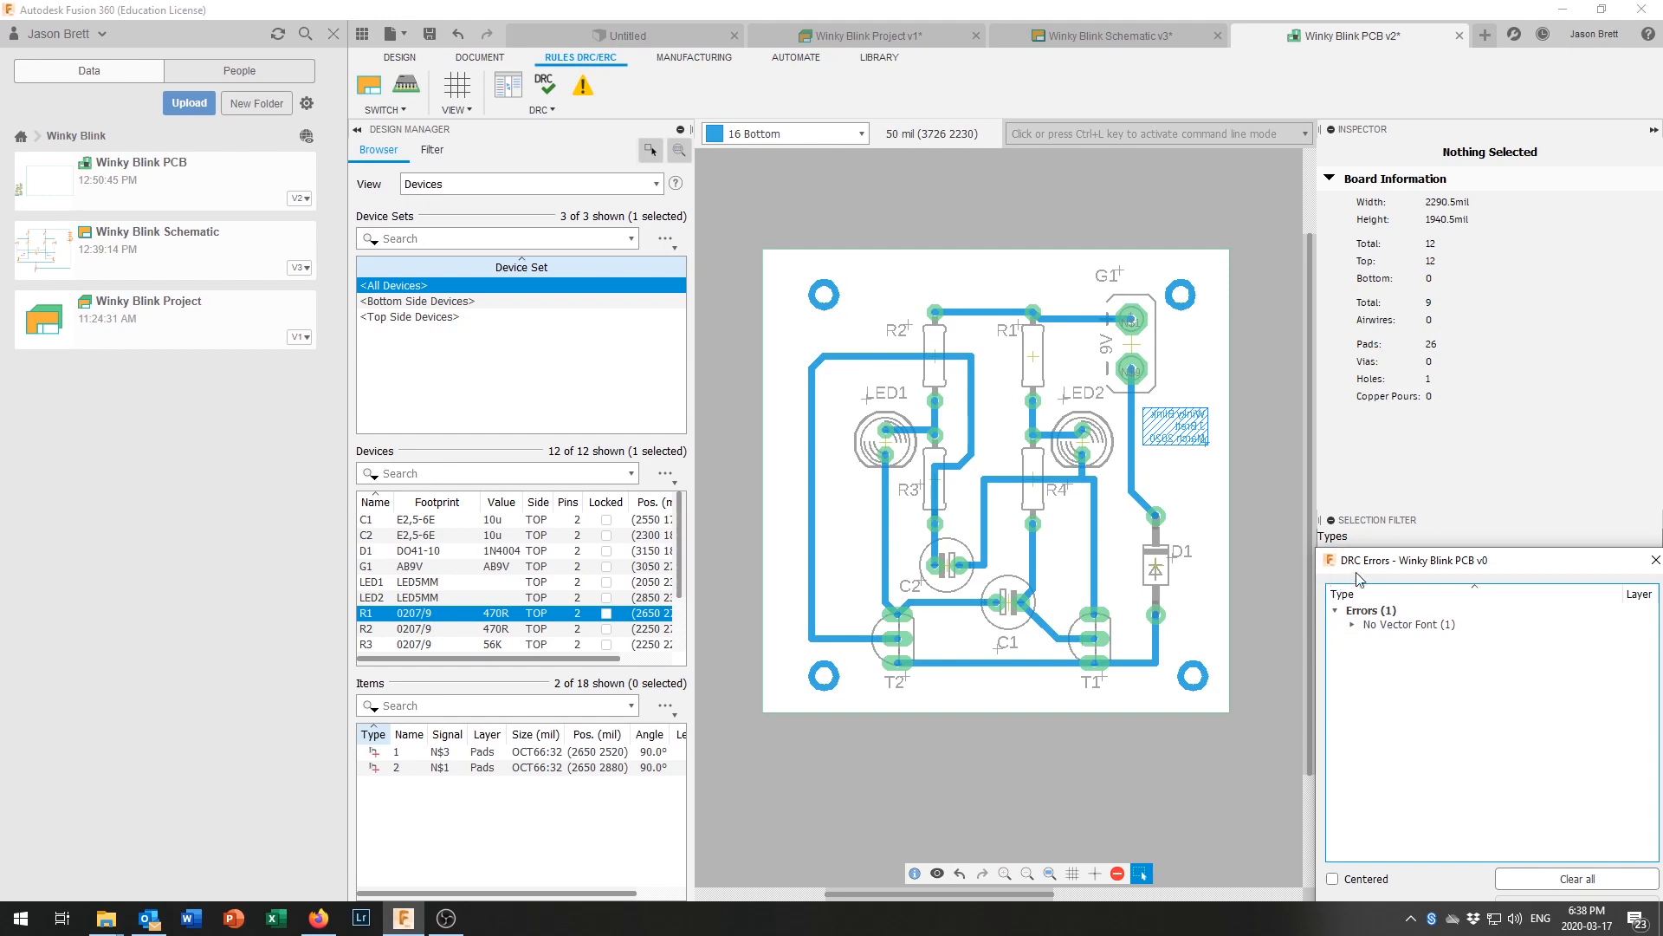
left_click(1389, 626)
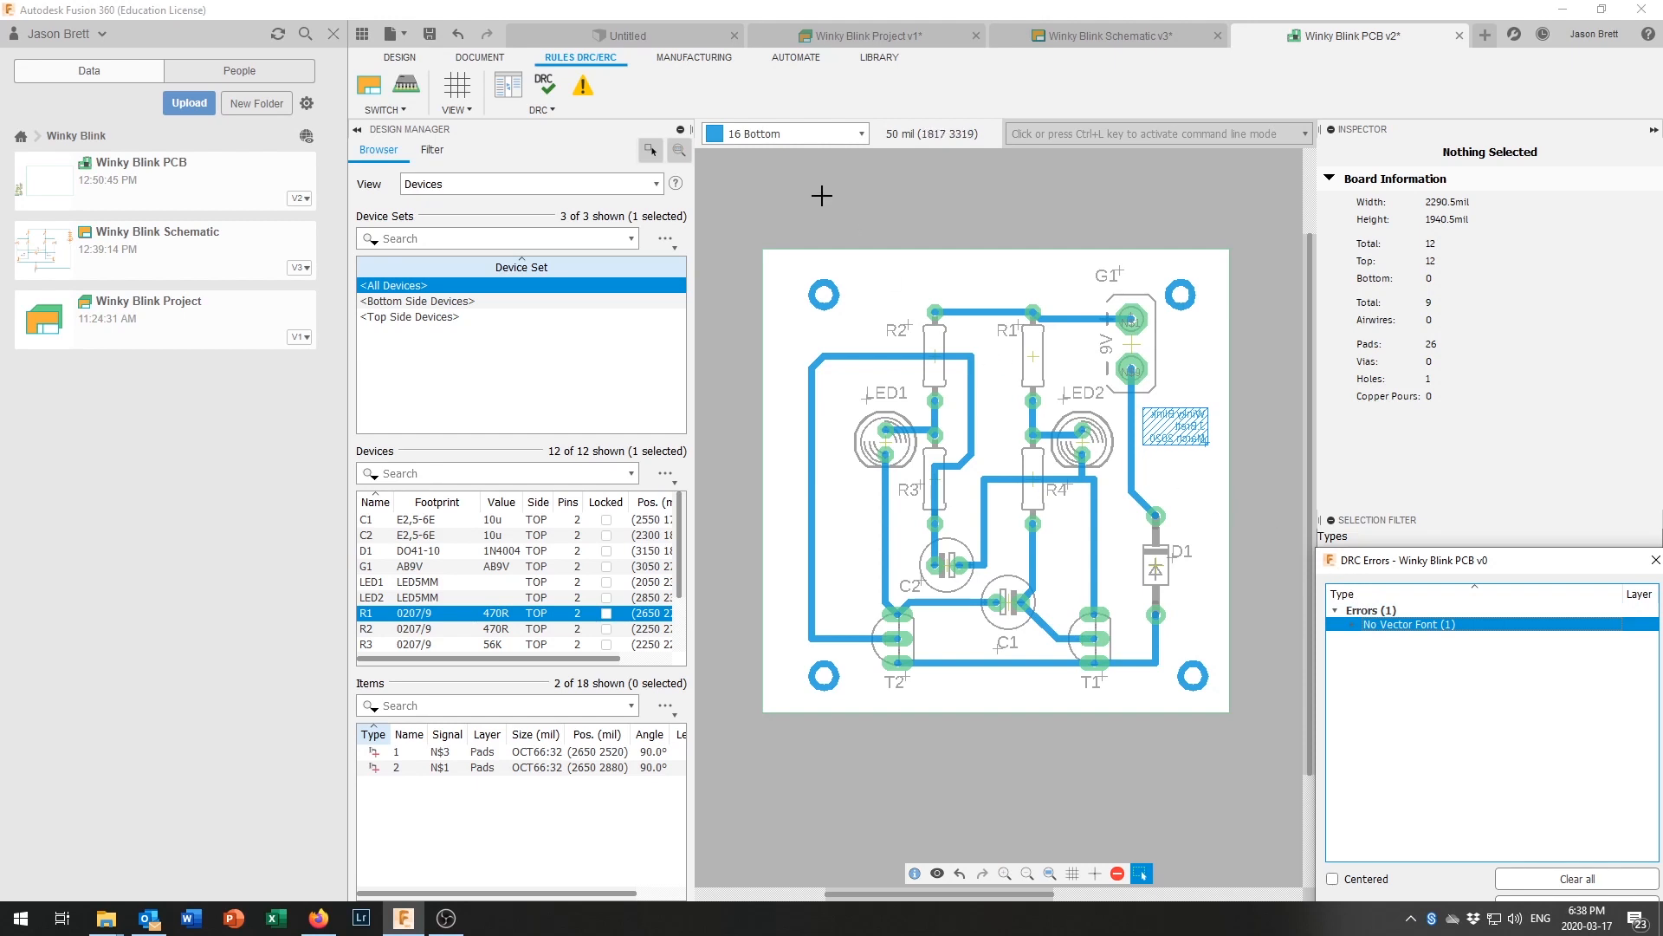
Step: Move diode D1 left to x 2800 mil so its traces overlap those around transistor T1
left_click(411, 63)
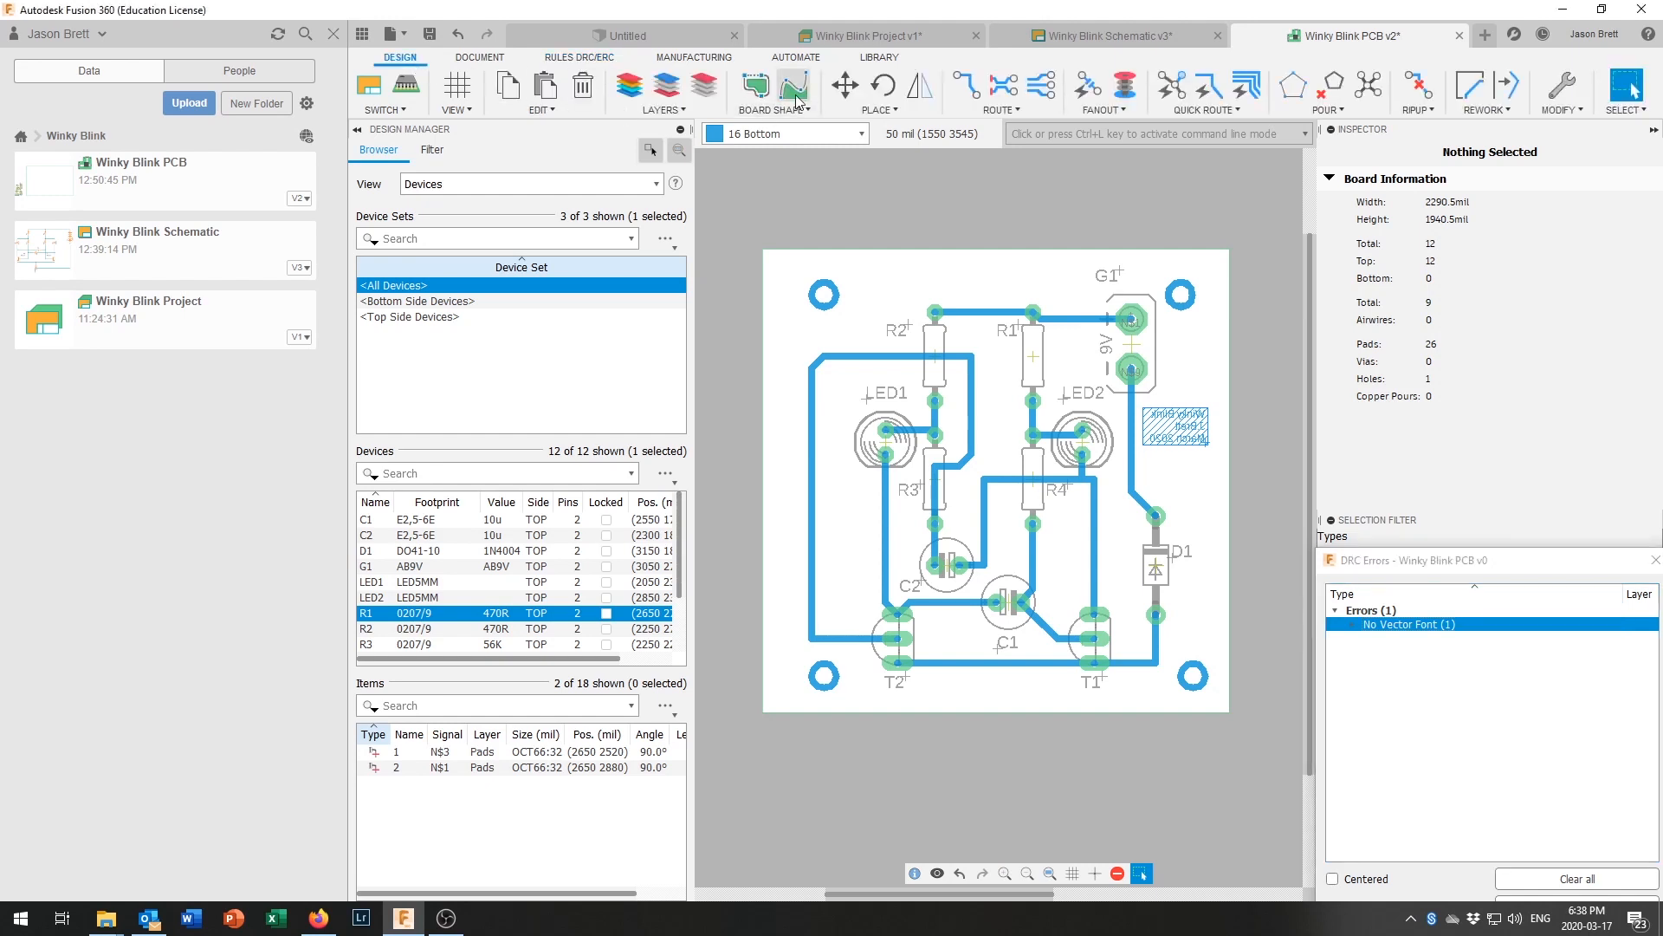
left_click(846, 87)
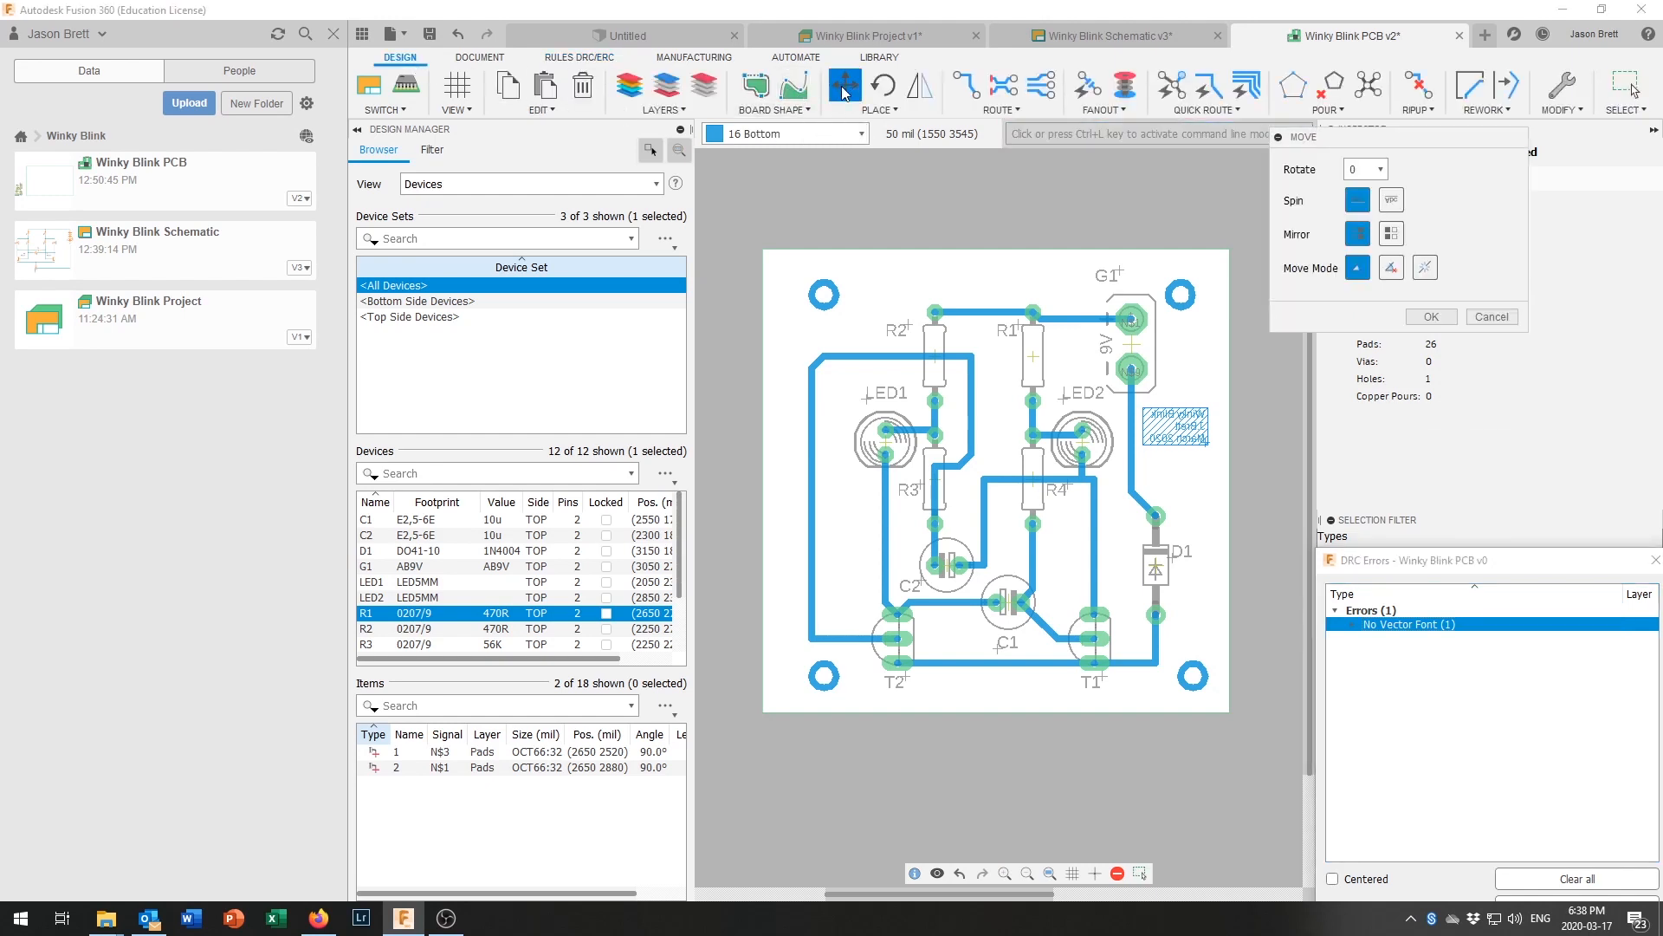
left_click(1157, 564)
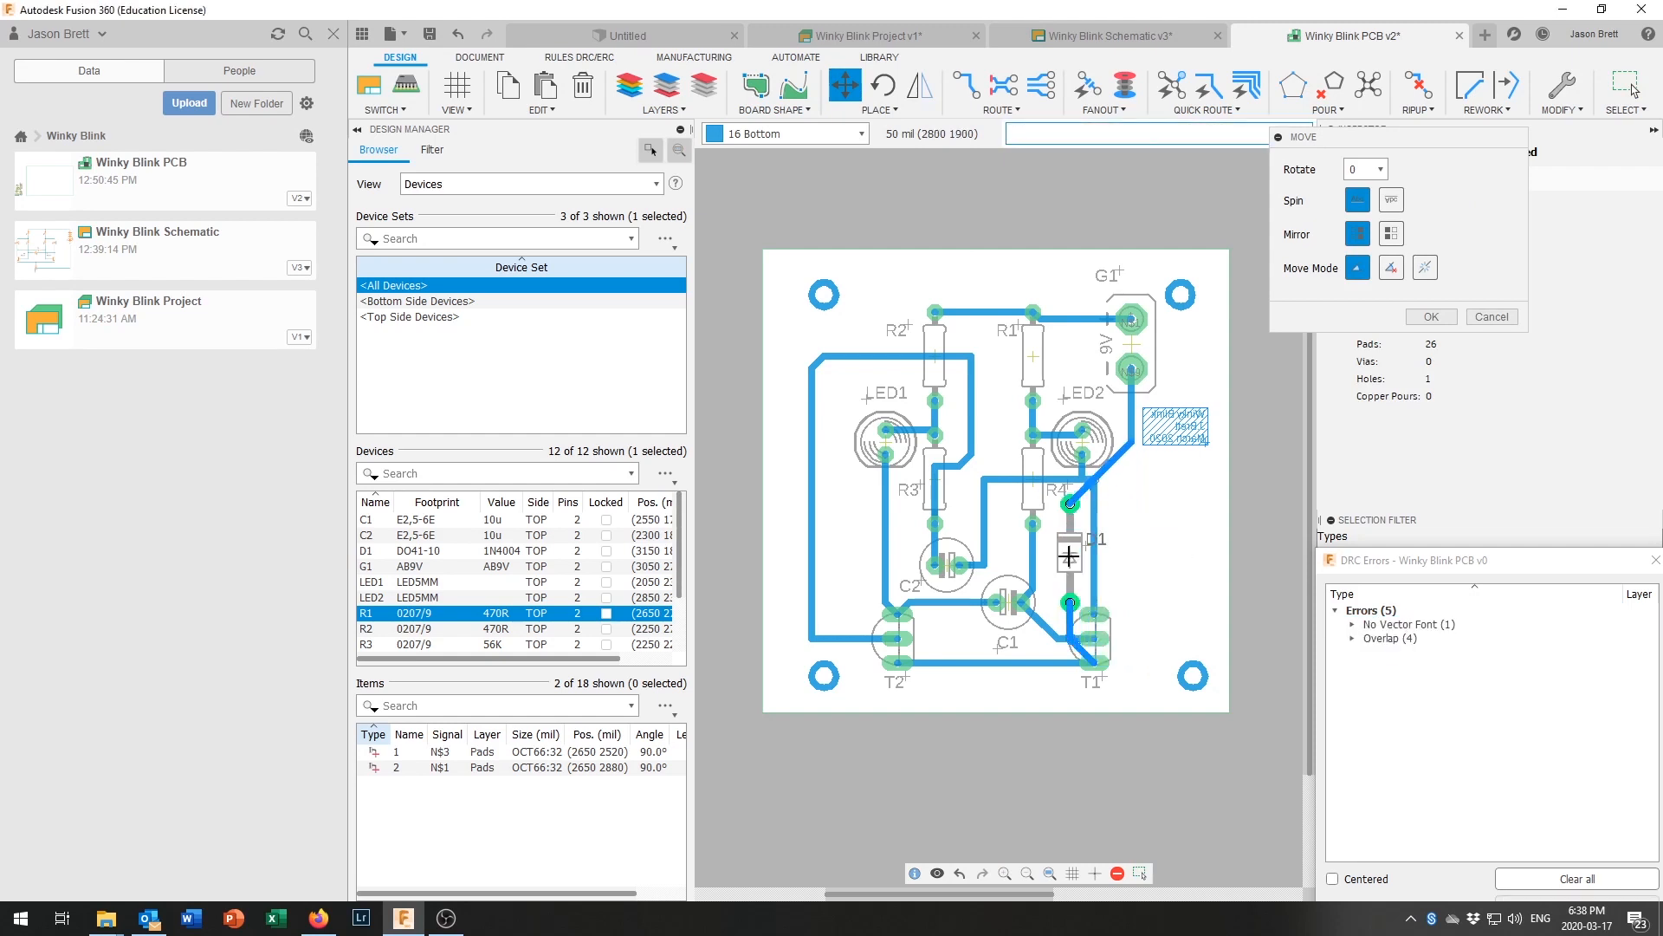
left_click(1070, 567)
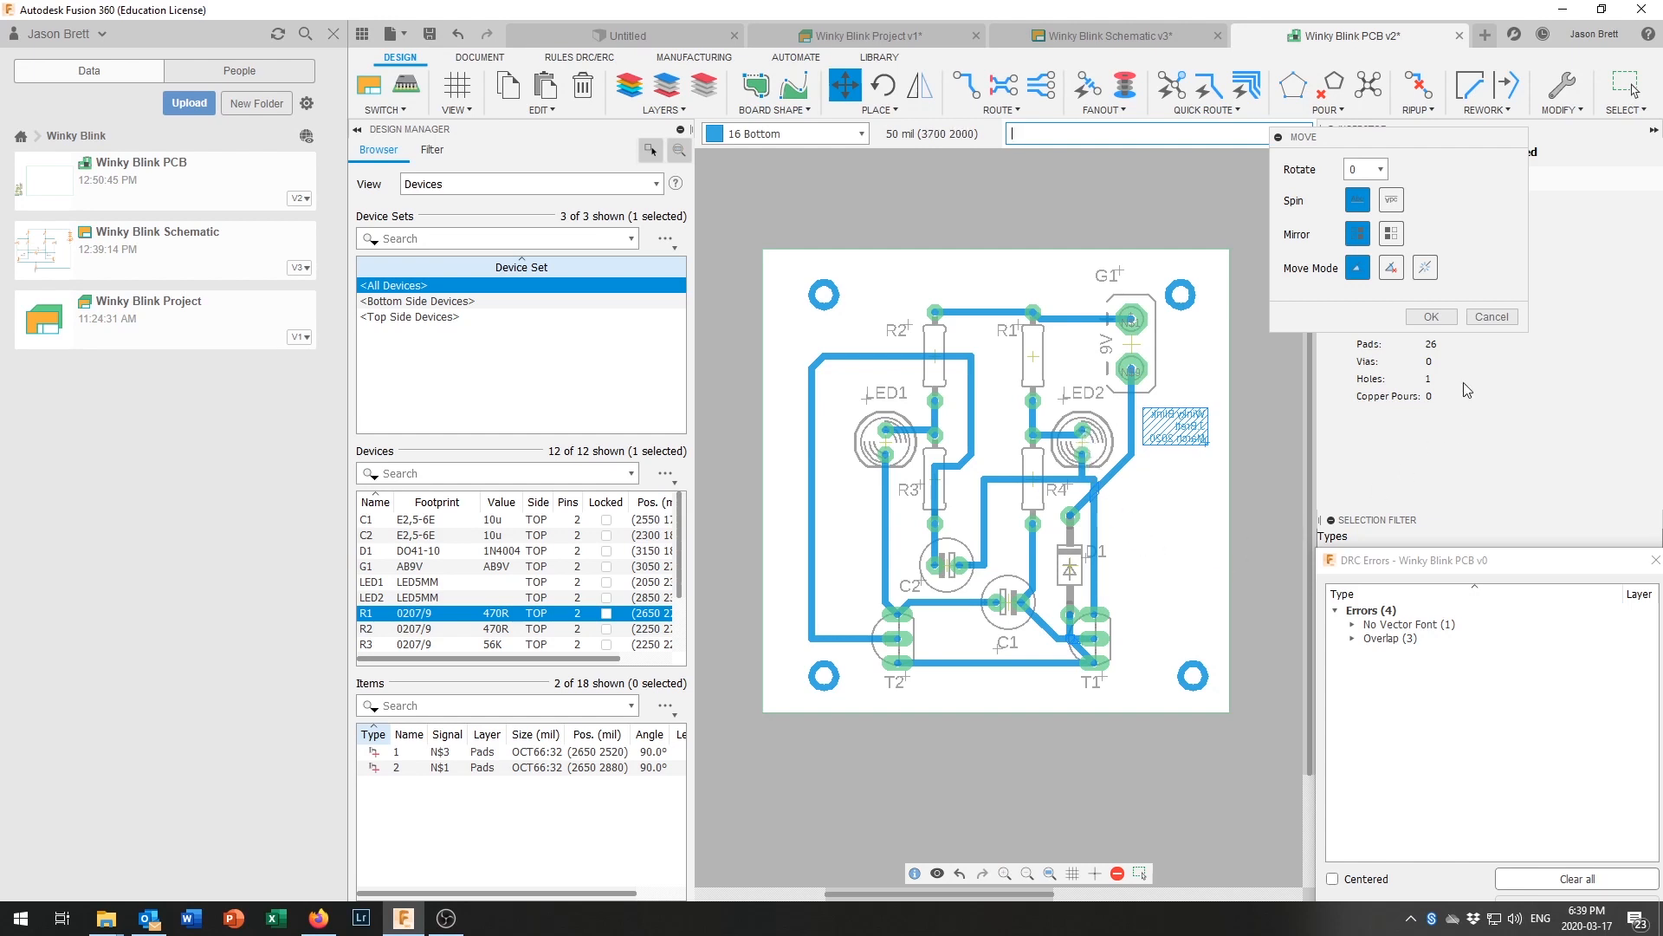
left_click(1431, 317)
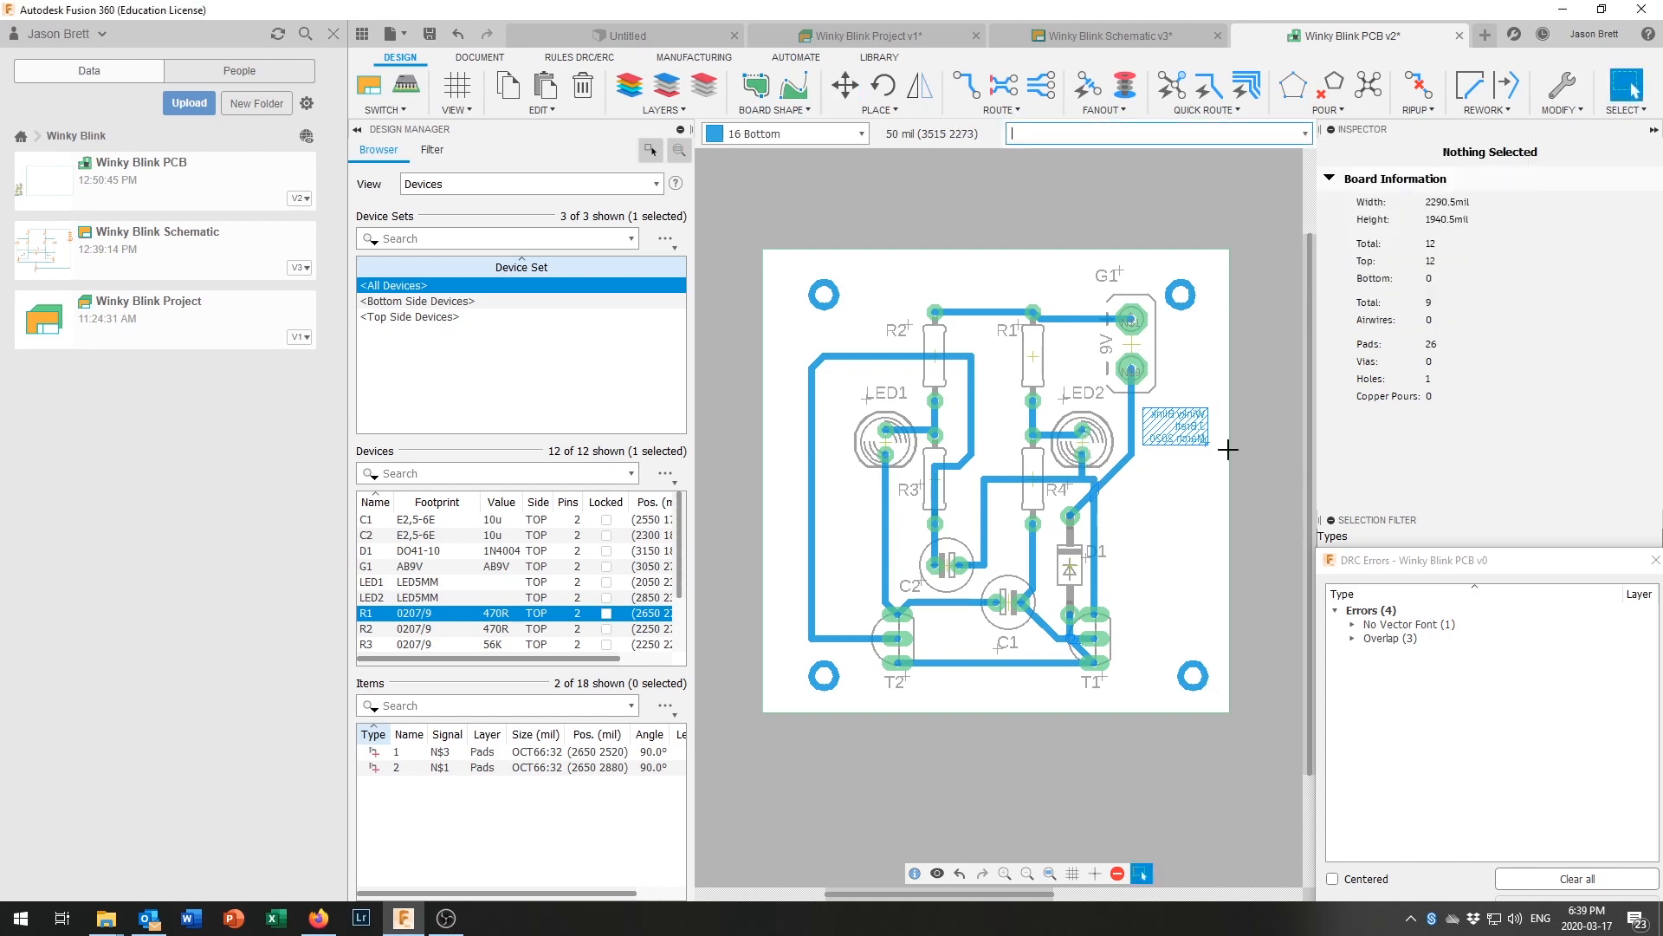
Step: Rerun the design rule check with D1 in its overlapping position and select the Overlap errors
left_click(588, 58)
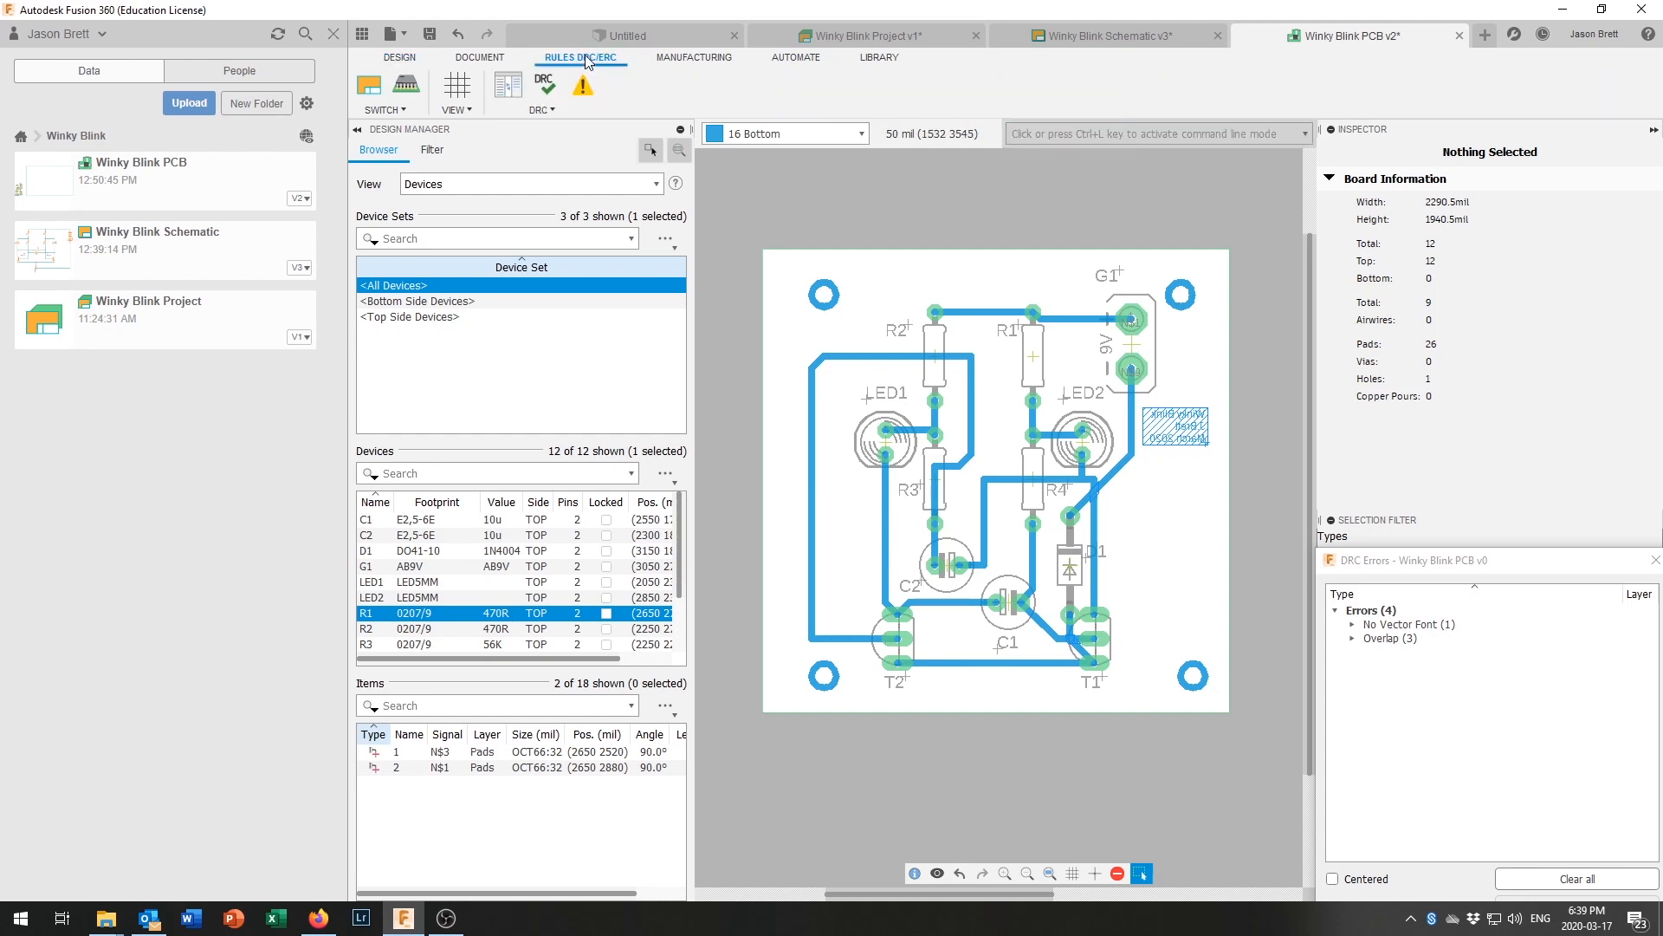
left_click(545, 85)
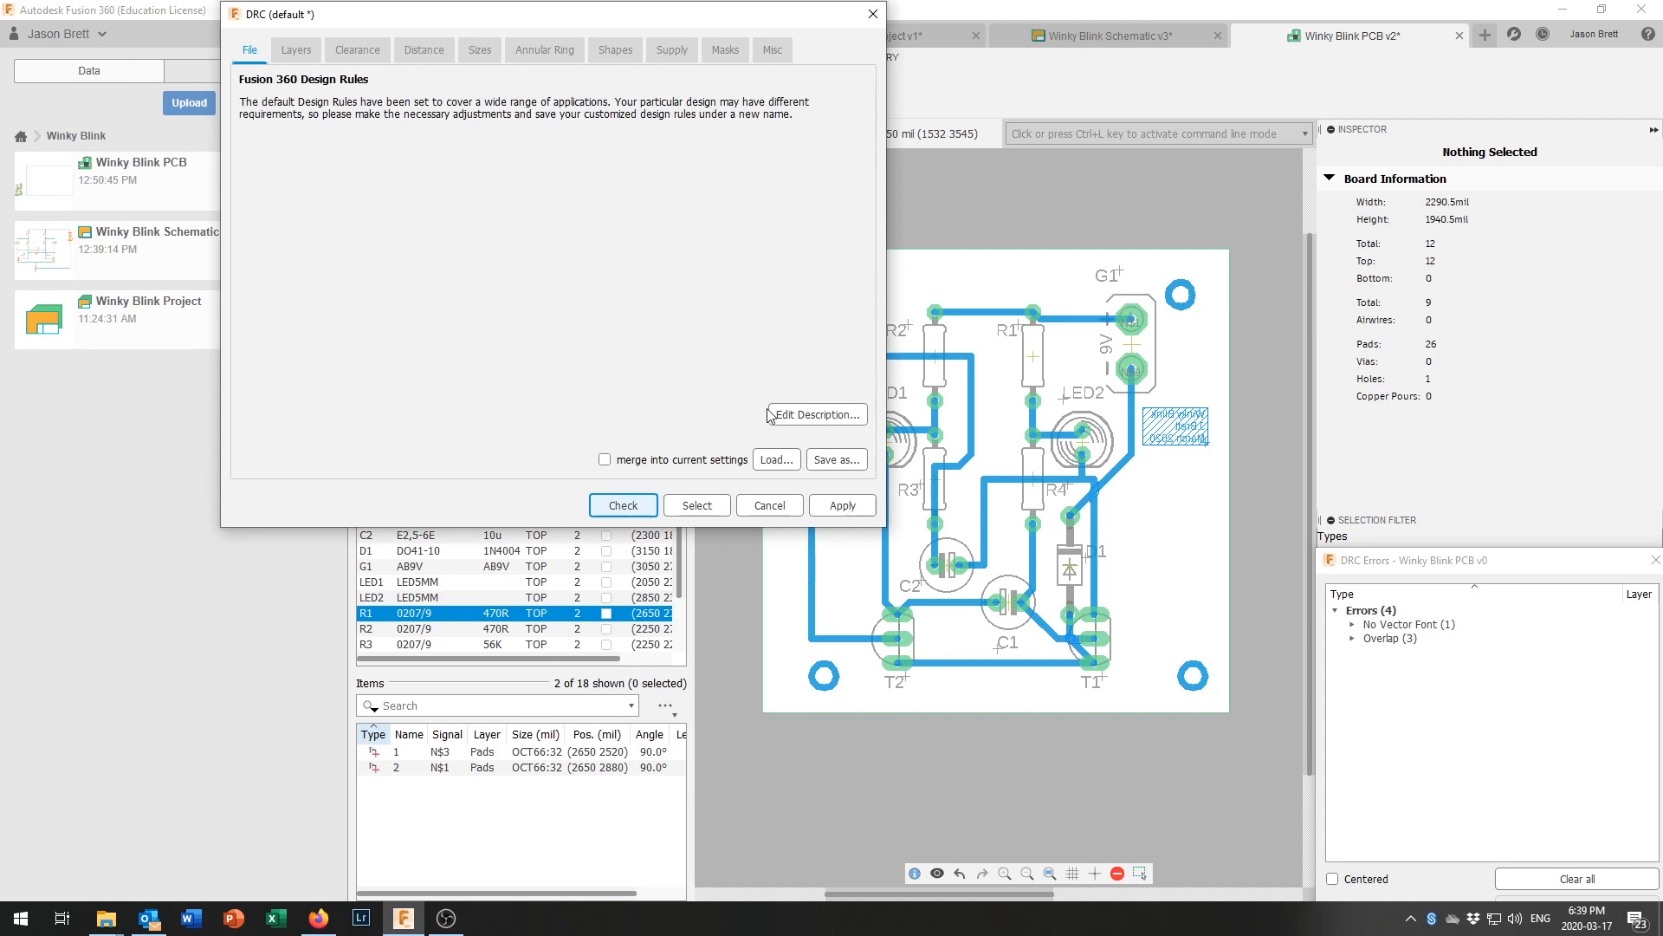
left_click(622, 515)
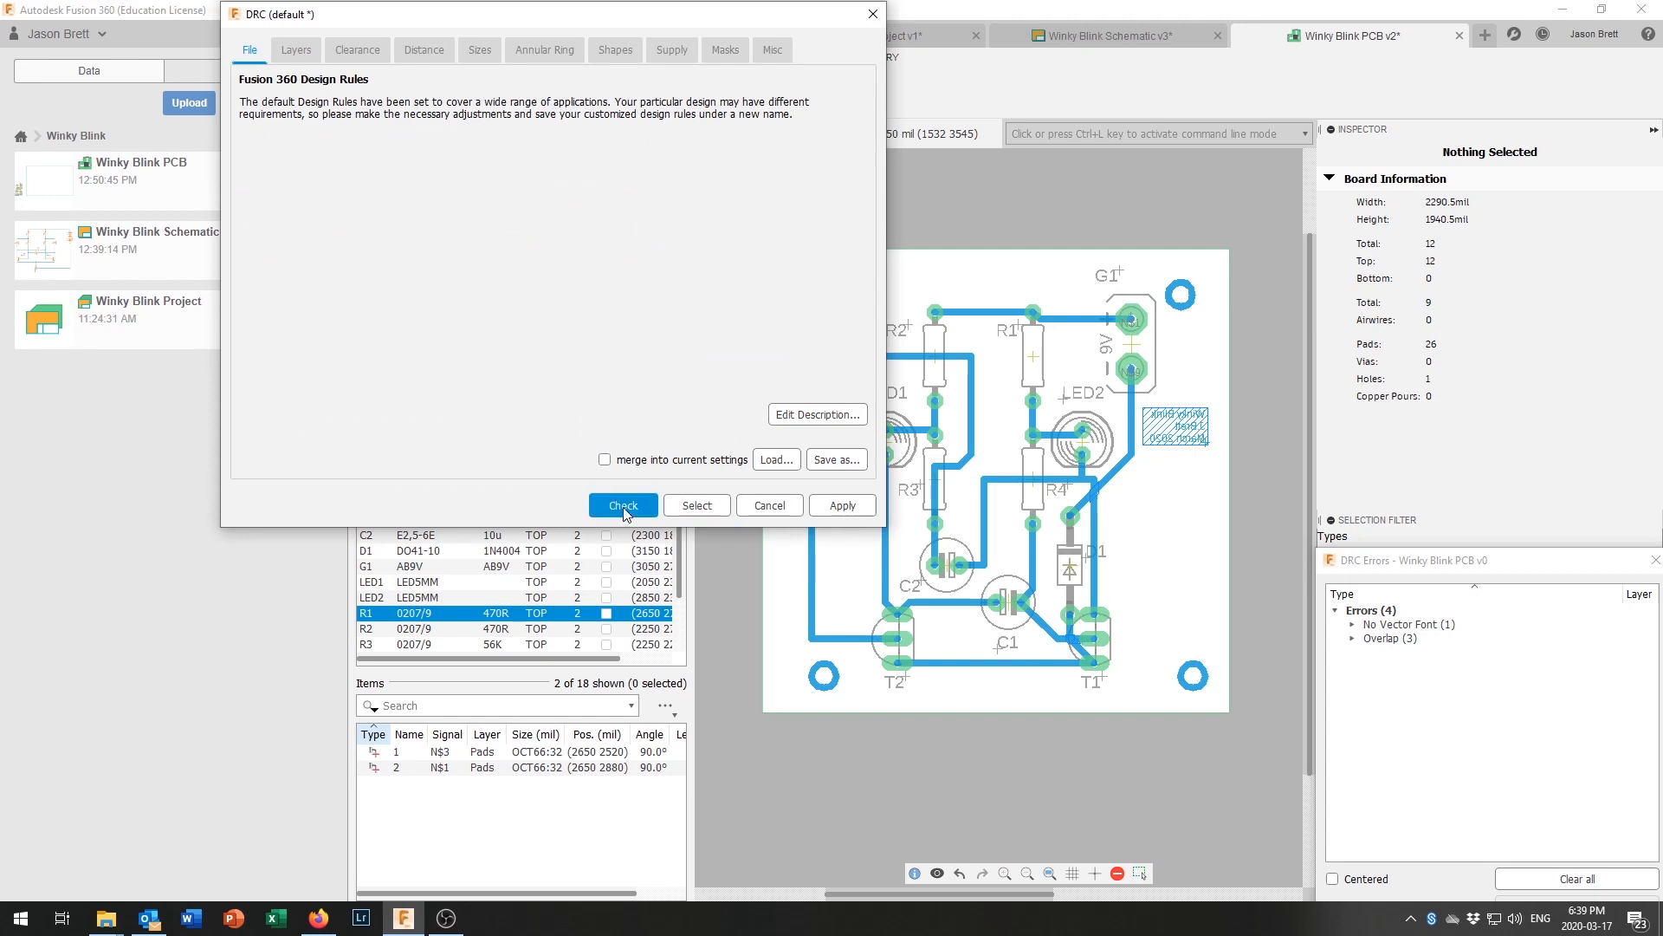
left_click(1391, 641)
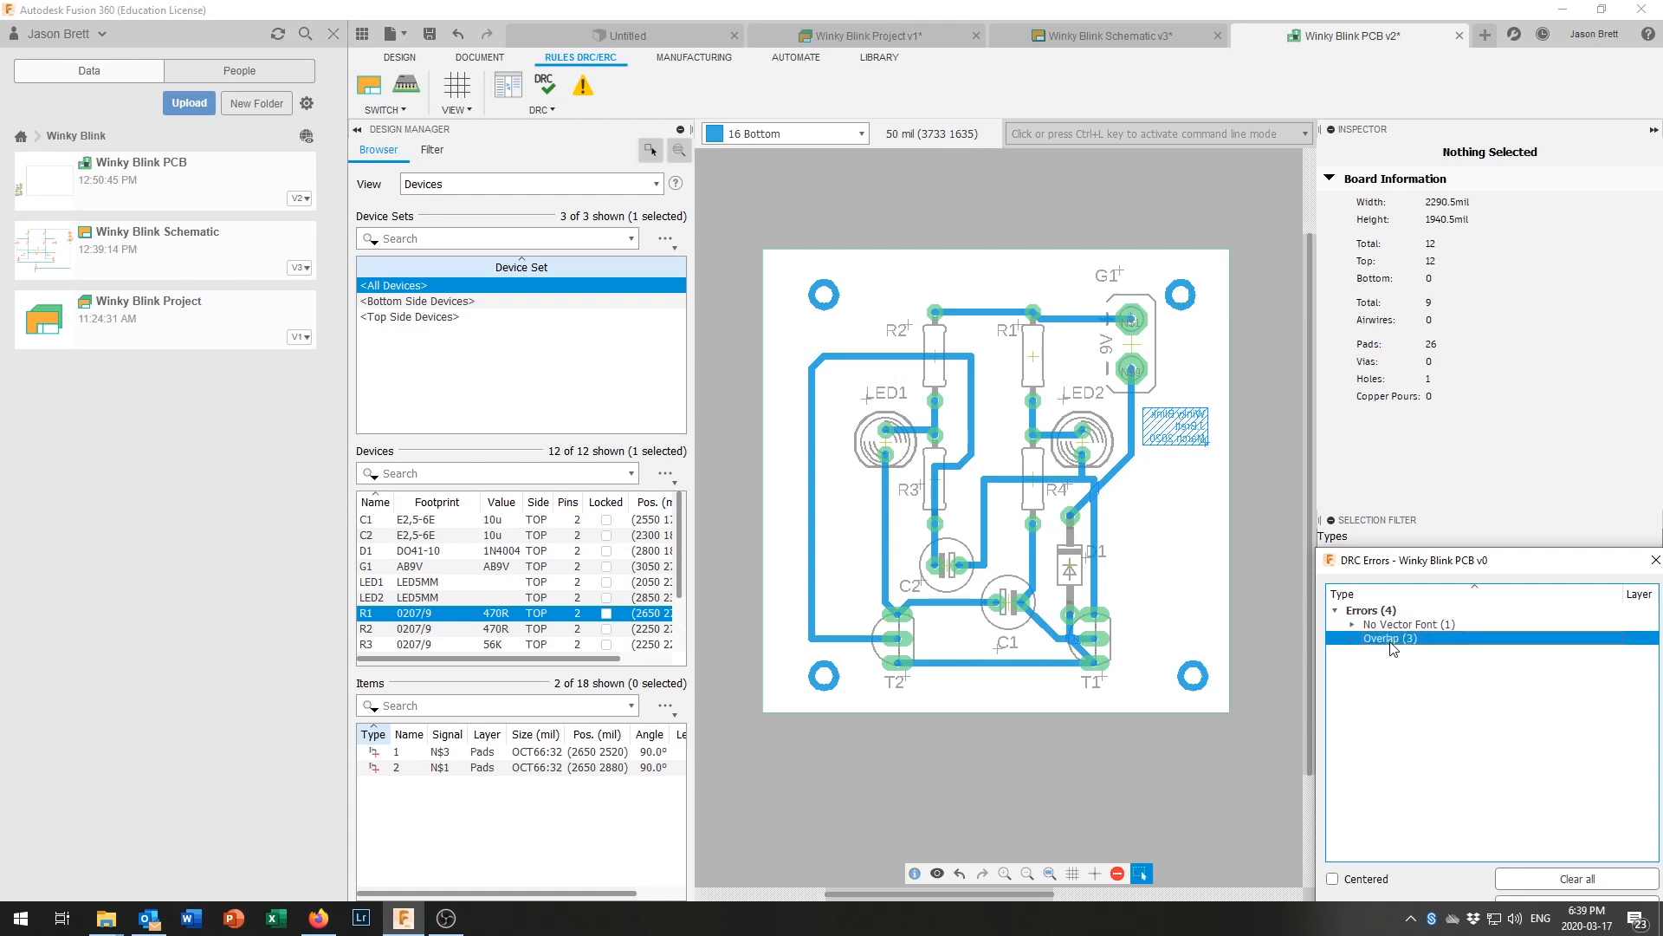
Step: Expand the Overlap group in the DRC results and locate each of its errors on the board
left_click(1353, 639)
left_click(1414, 653)
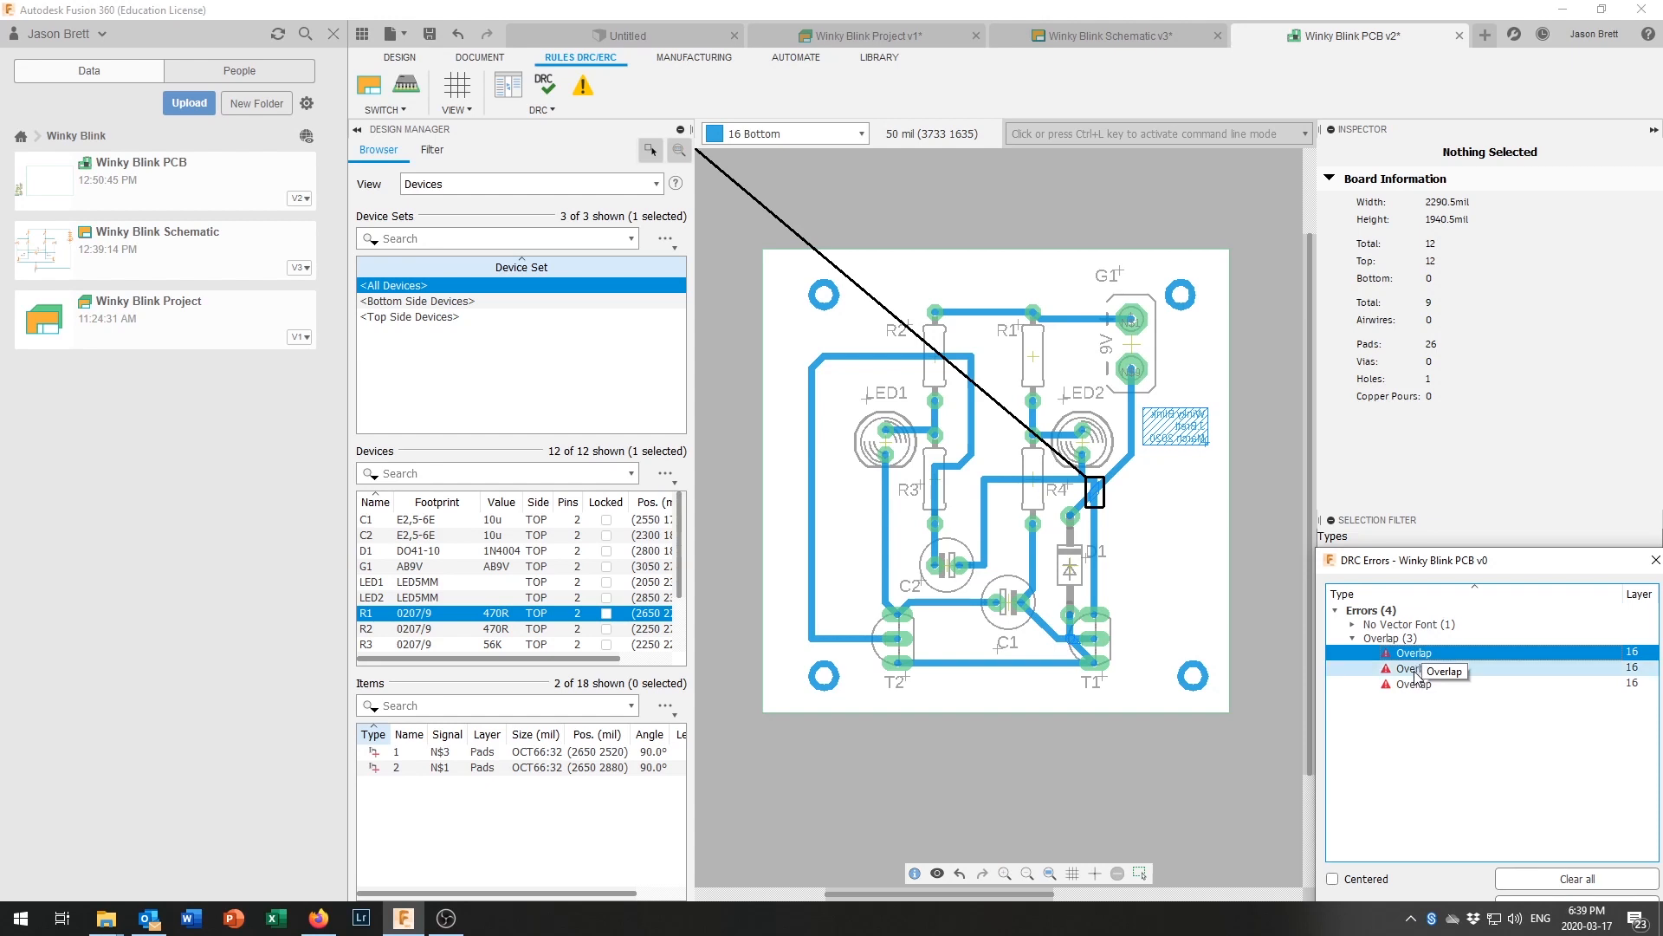
left_click(1415, 669)
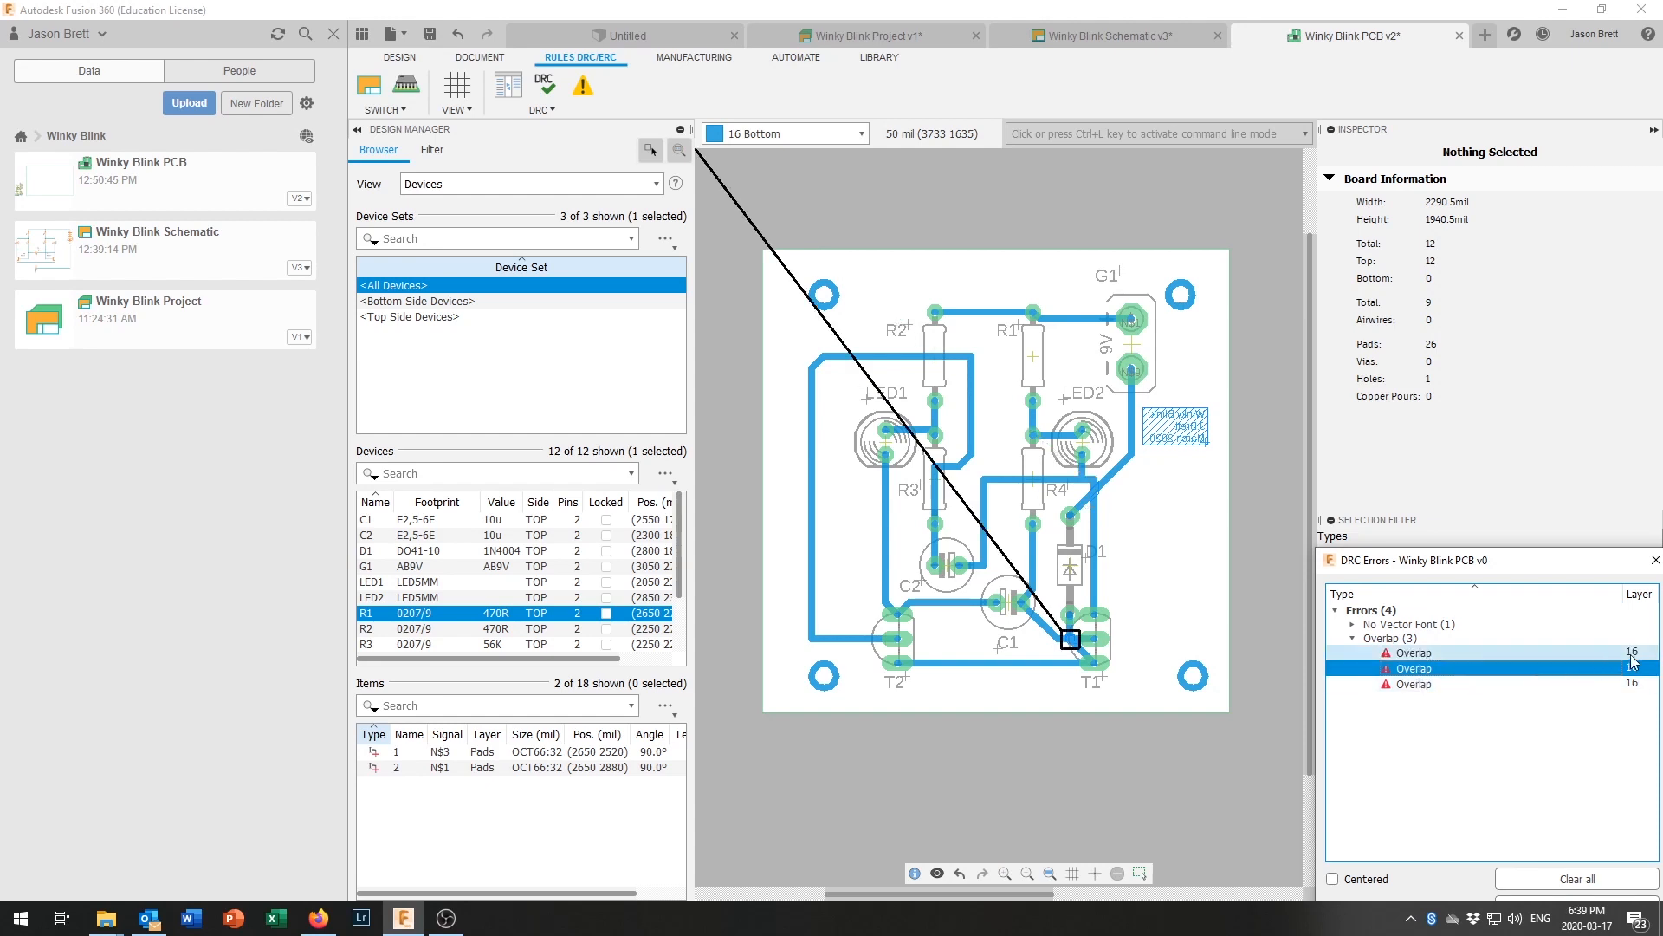
left_click(1418, 685)
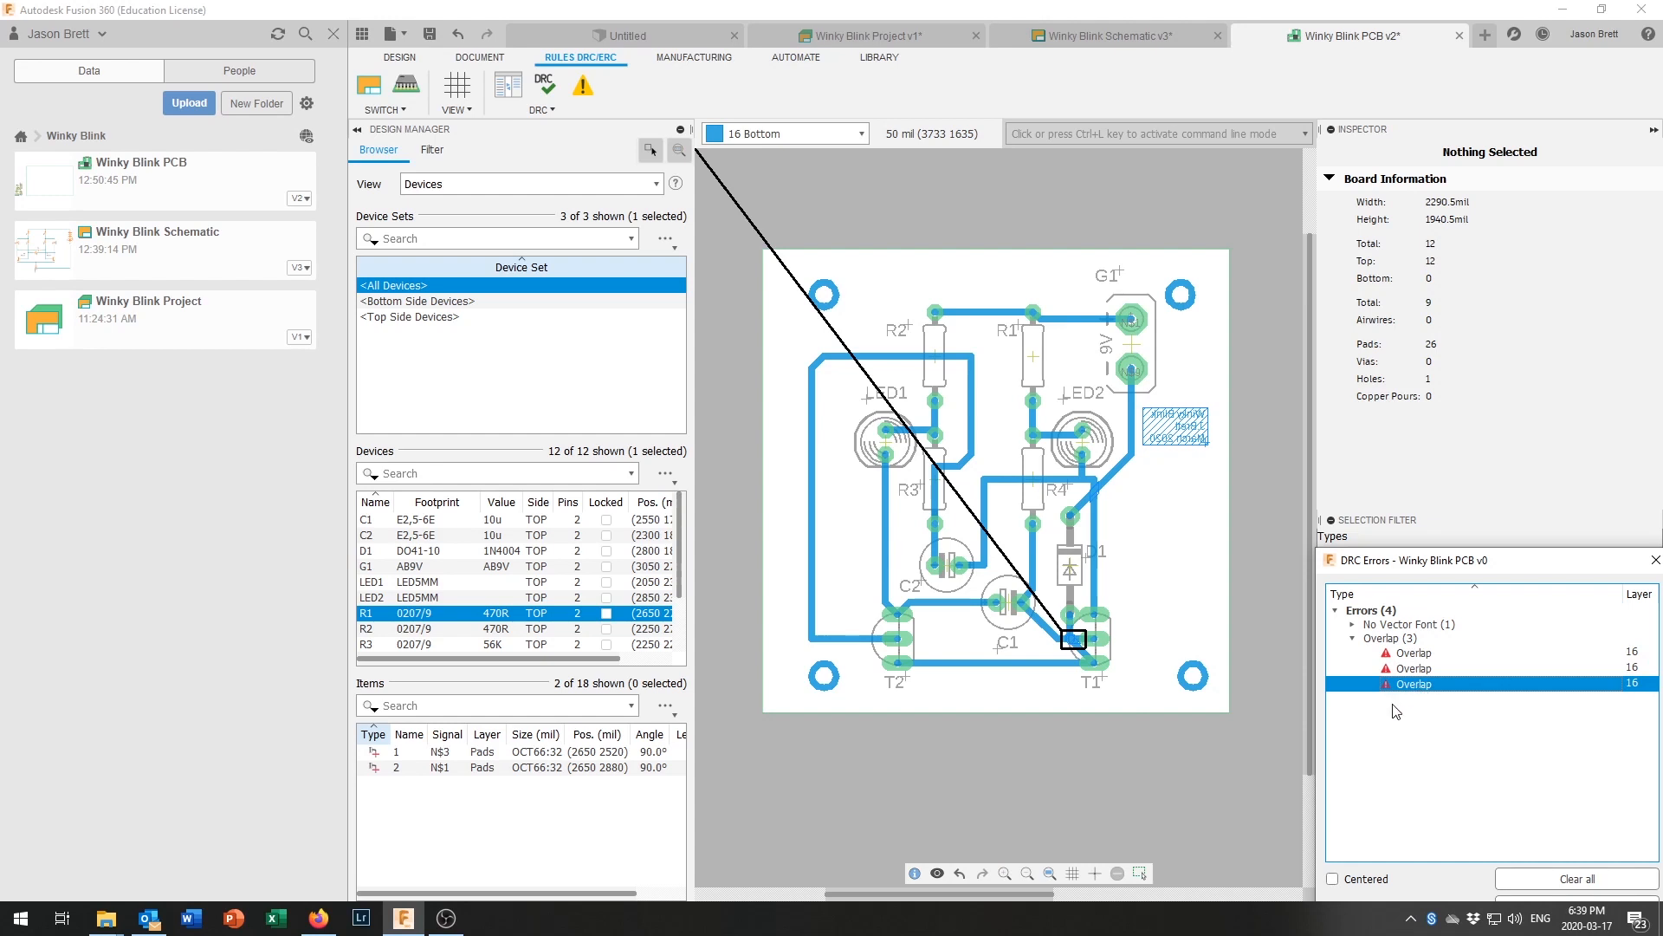
Step: Clear the DRC error list and undo the last move of diode D1
left_click(1547, 878)
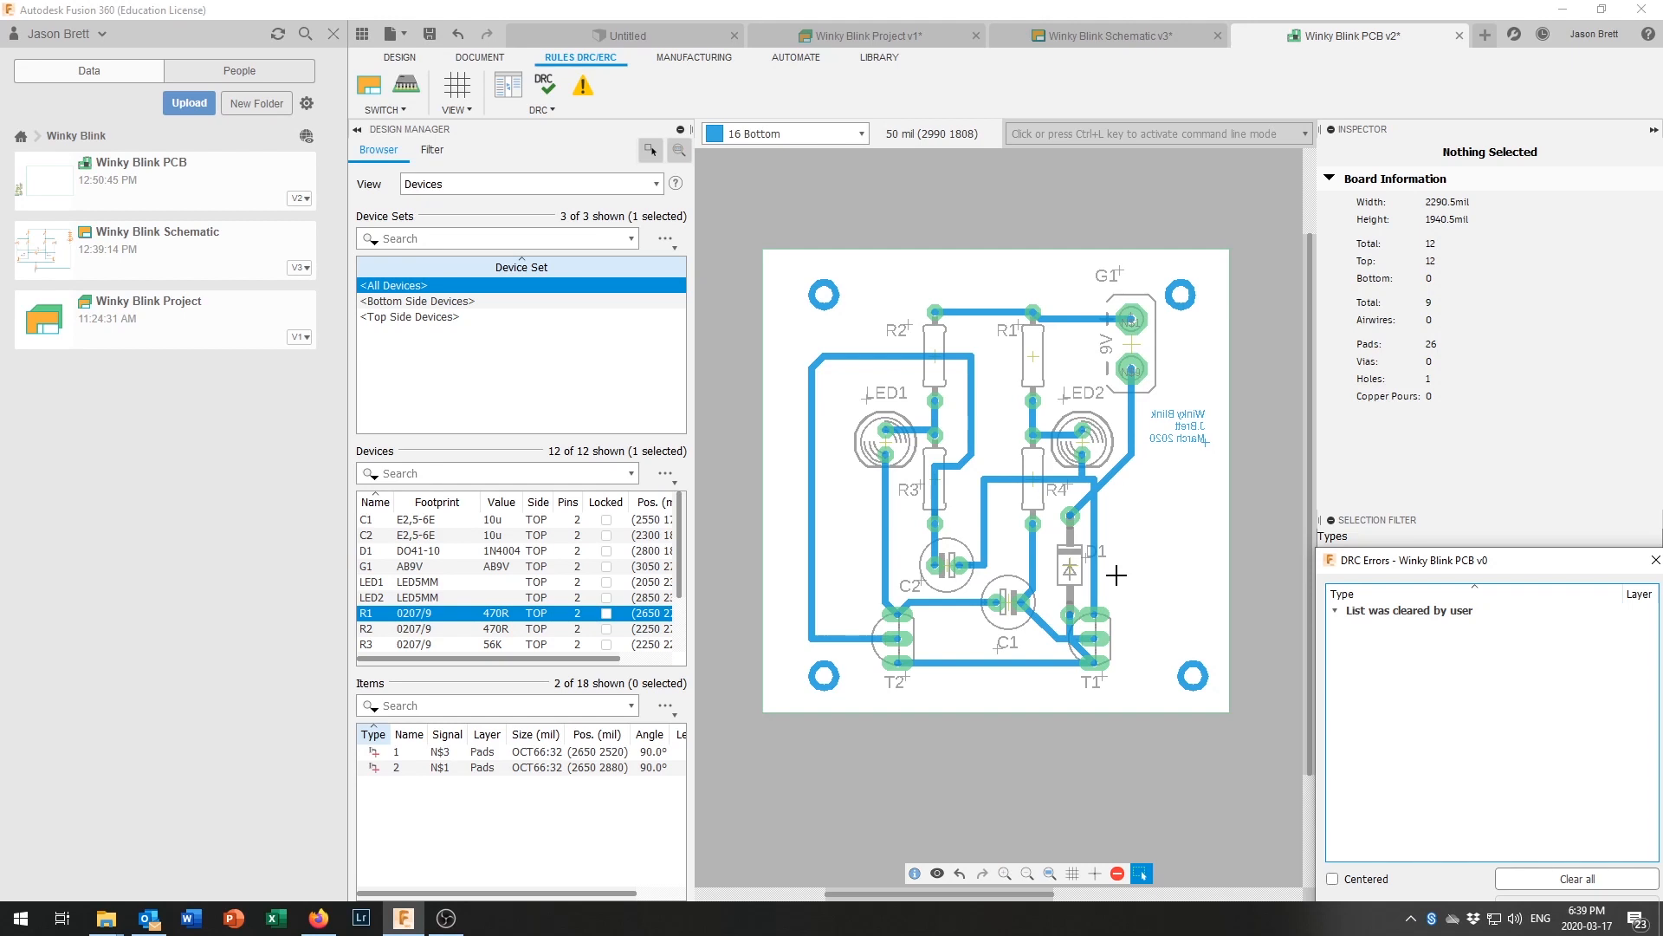
key("ctrl+l")
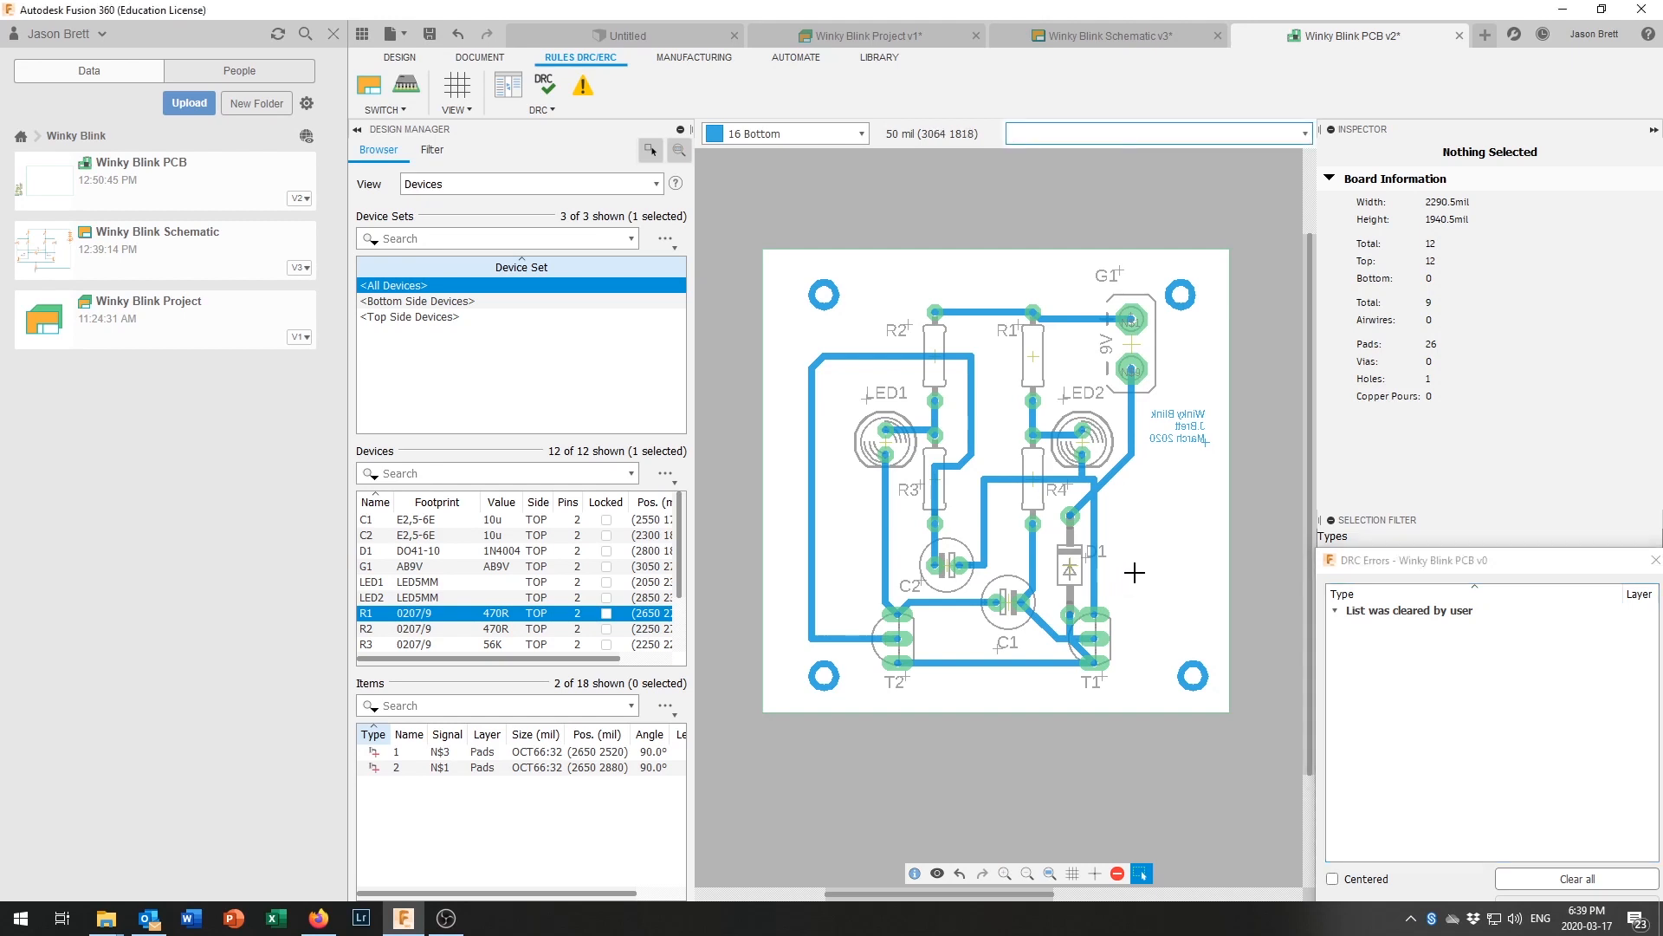
key("ctrl+z")
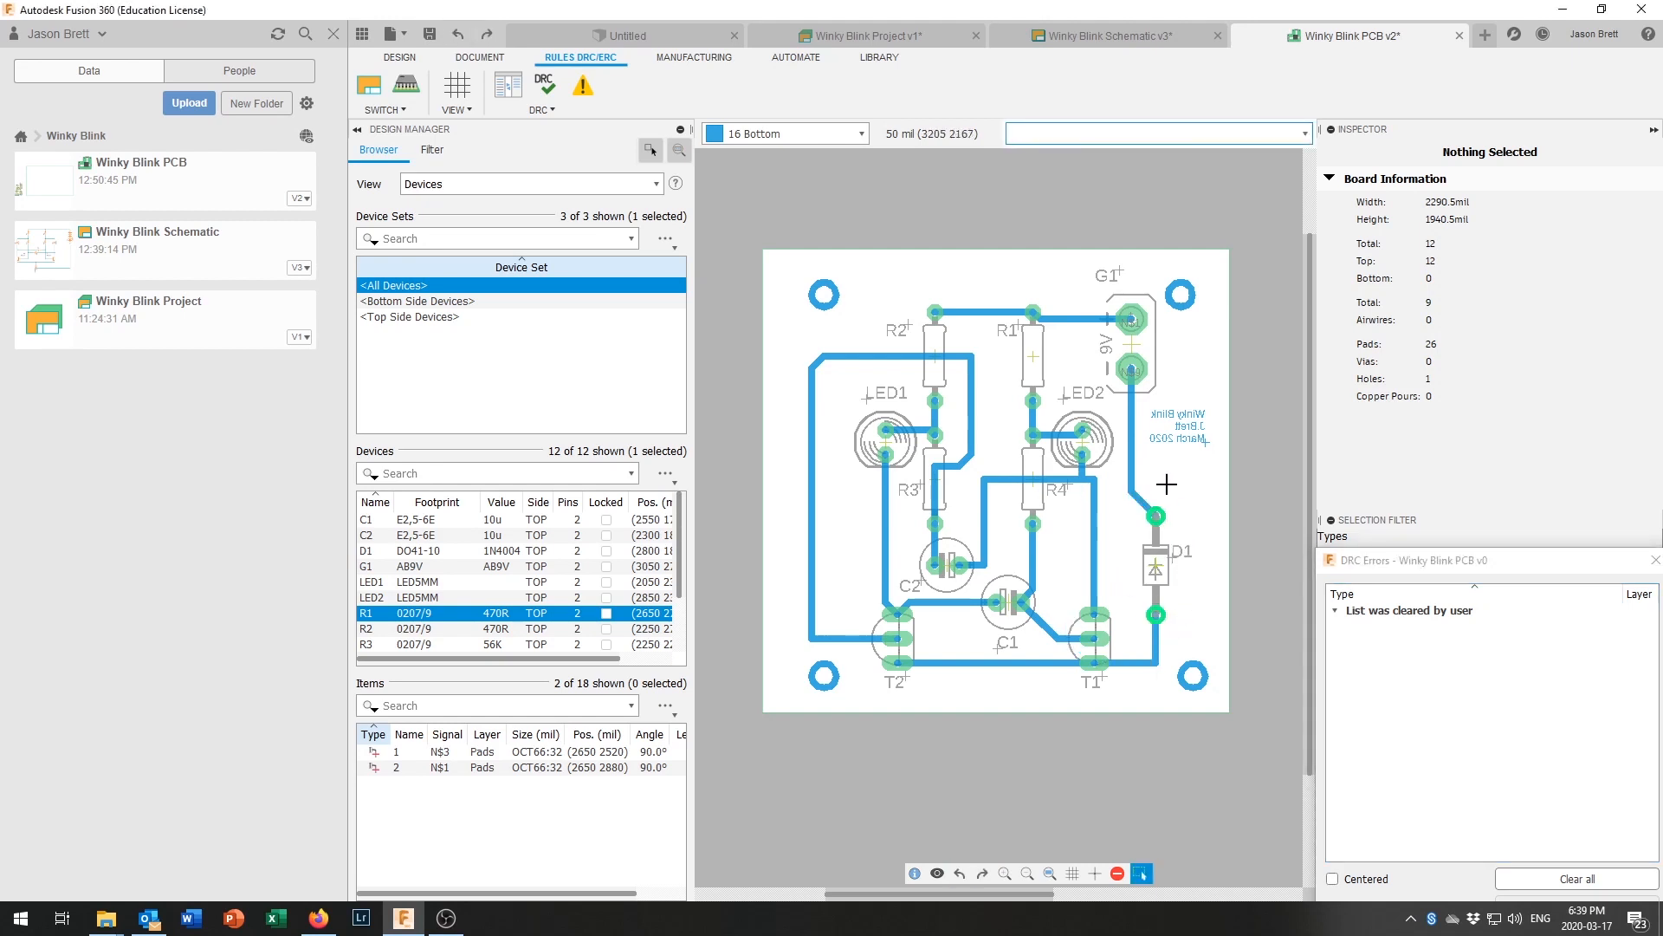
Step: Rerun the design rule check with the default rules and locate the No Vector Font error on the board
left_click(546, 84)
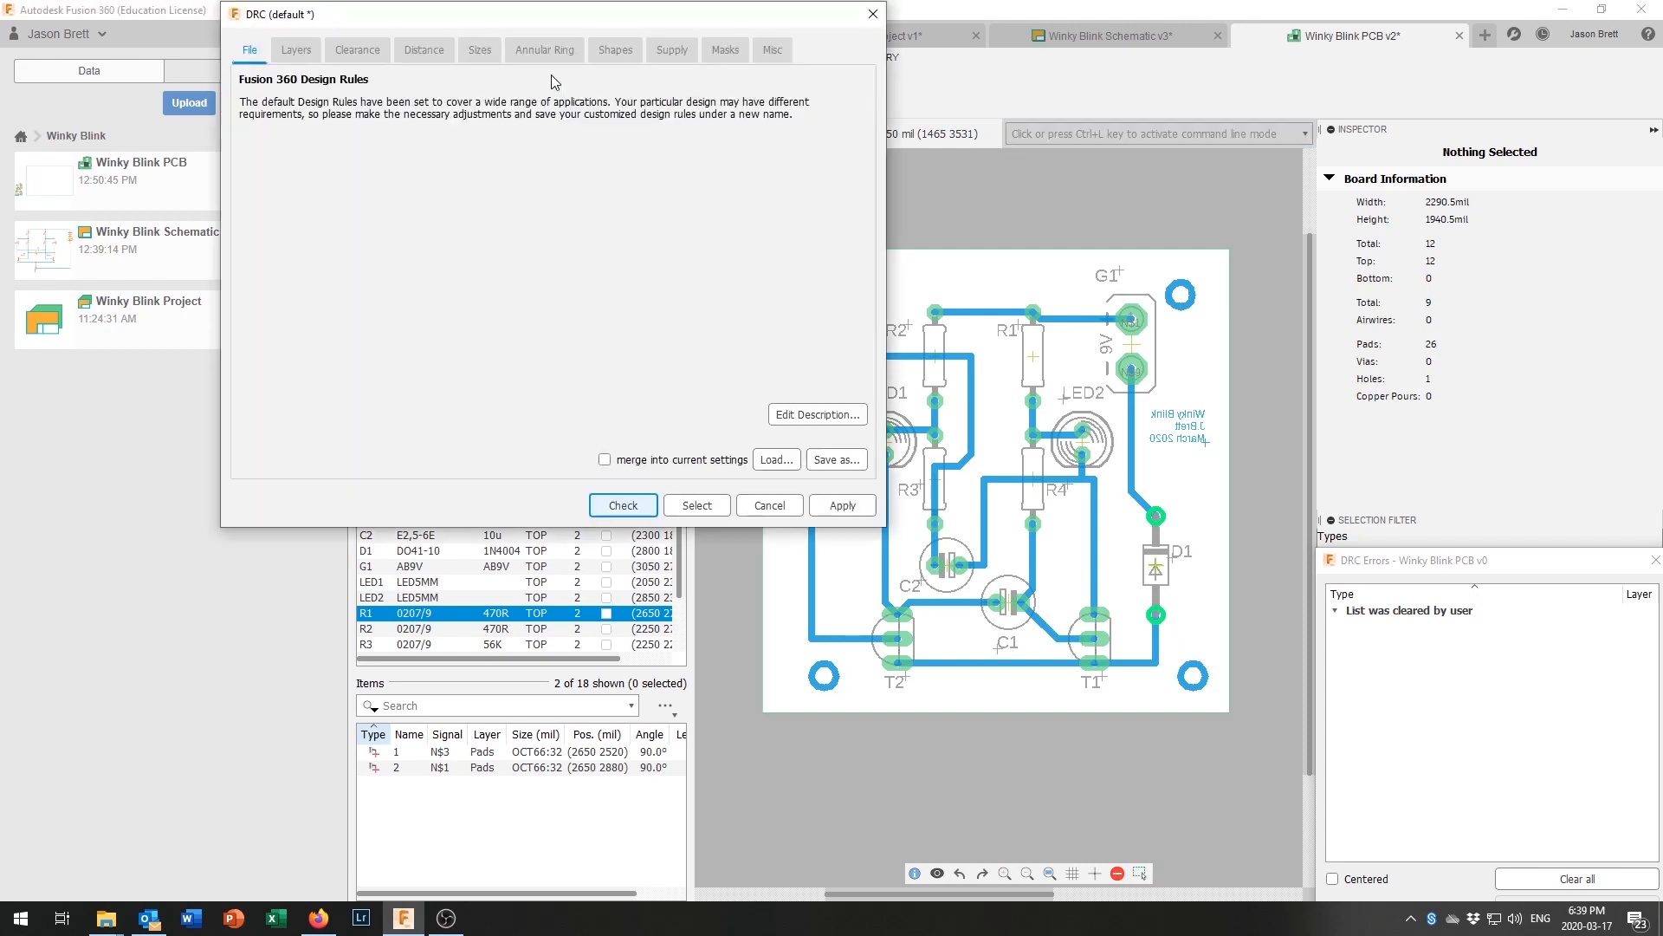
left_click(623, 505)
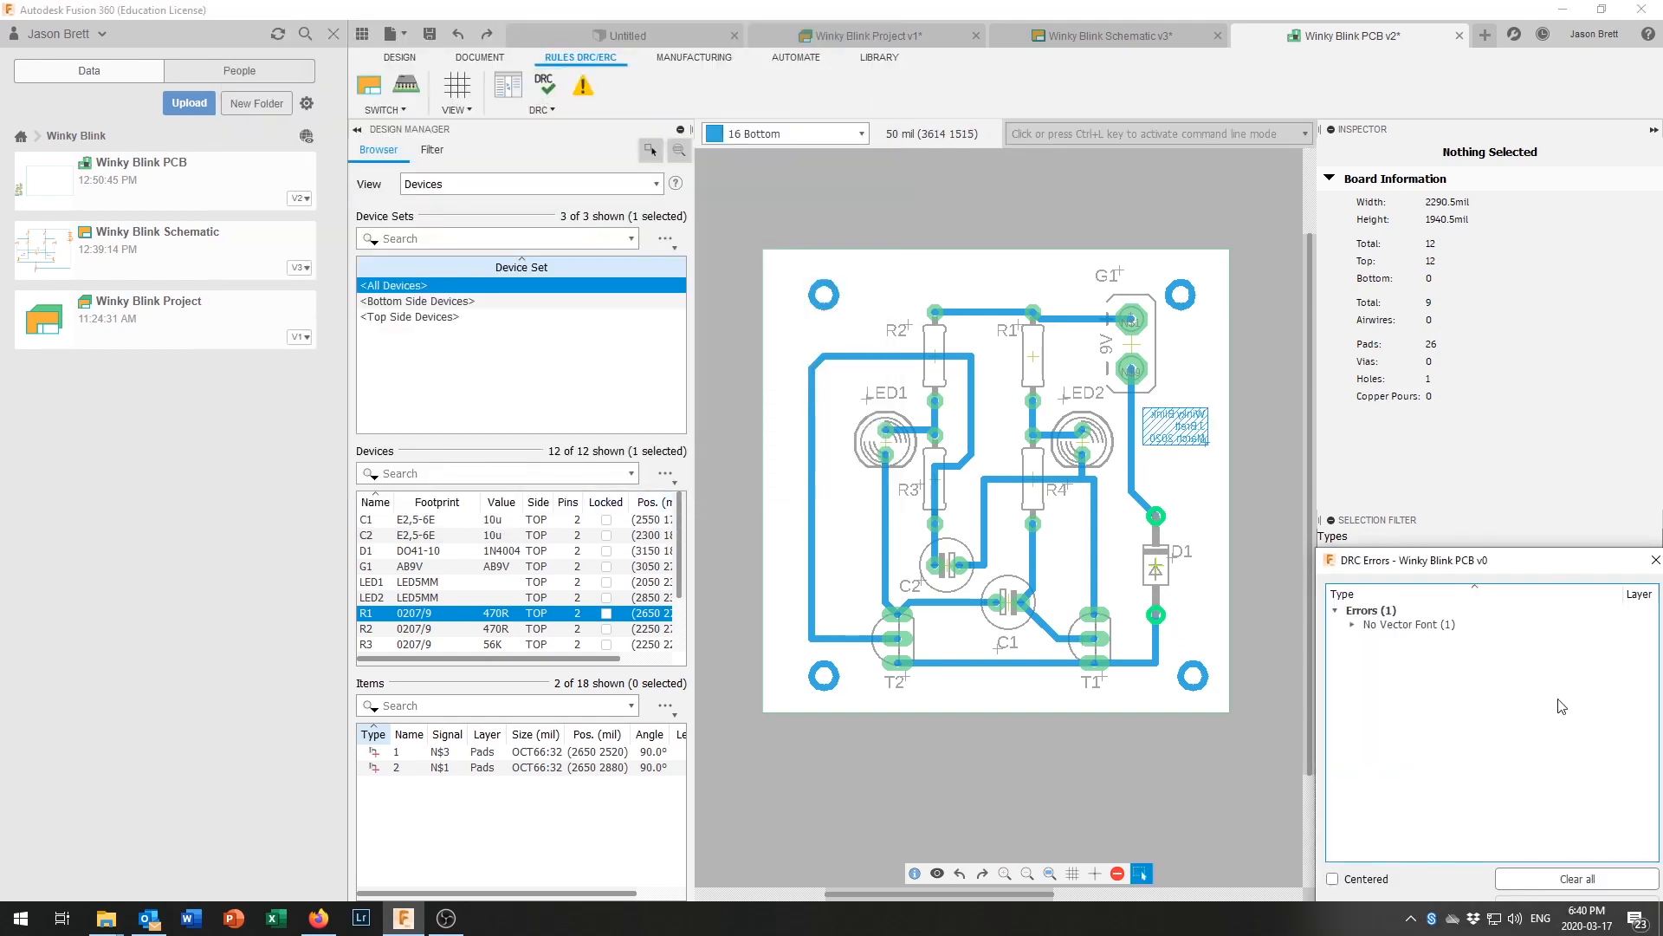
left_click(1402, 630)
left_click(1353, 624)
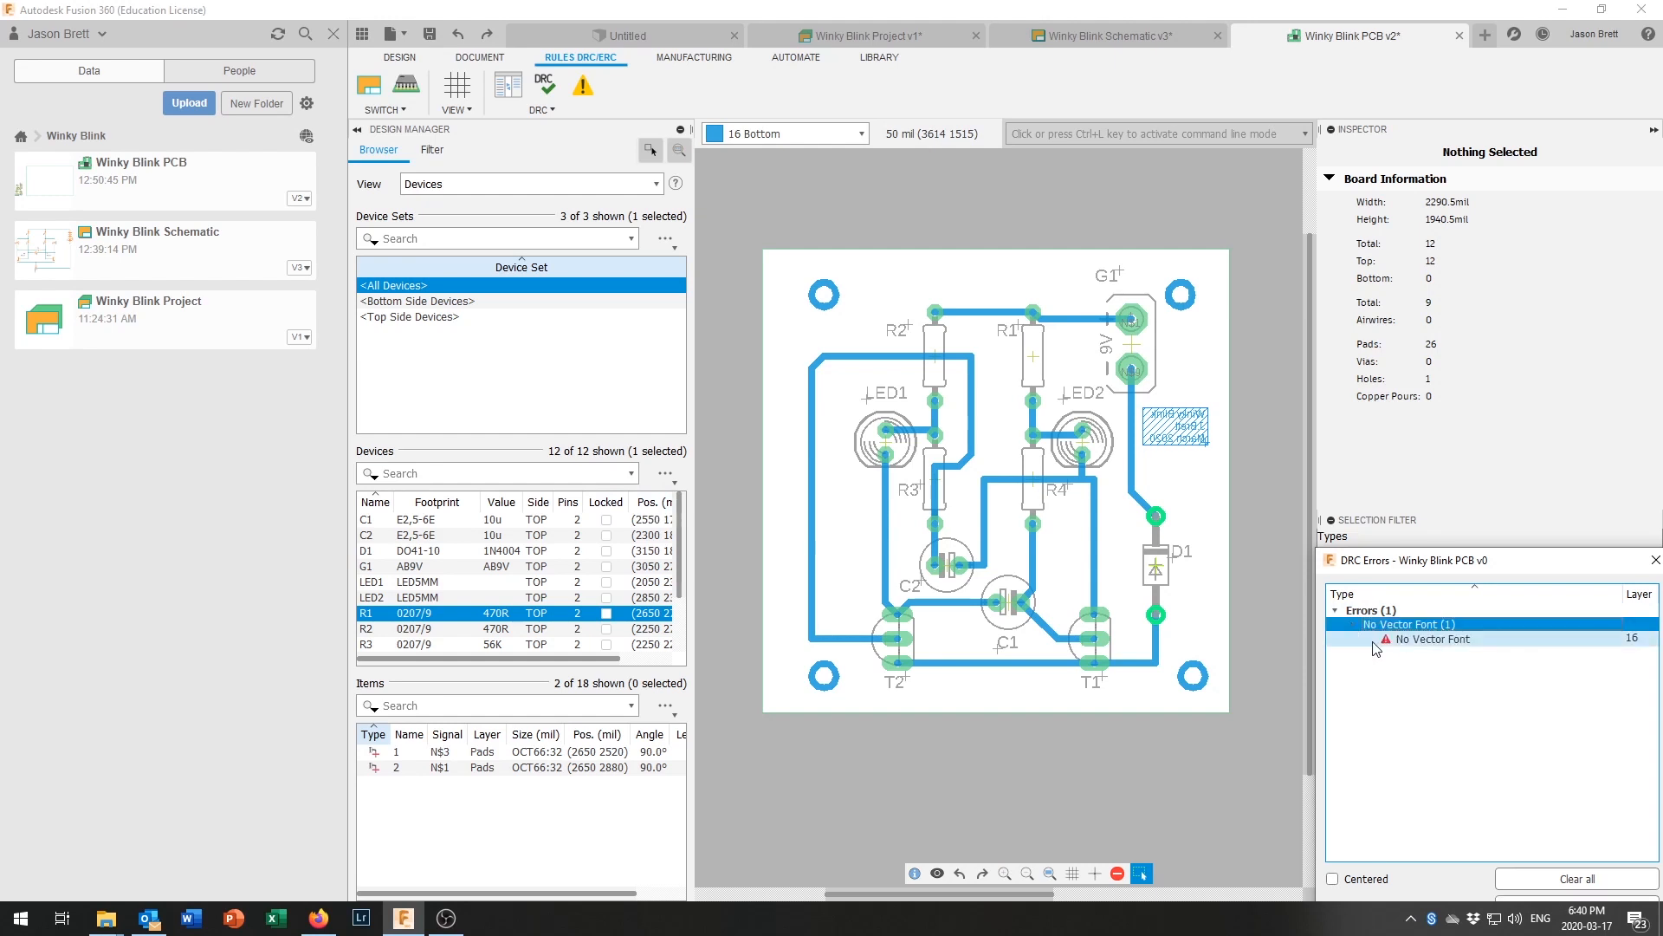
left_click(1399, 642)
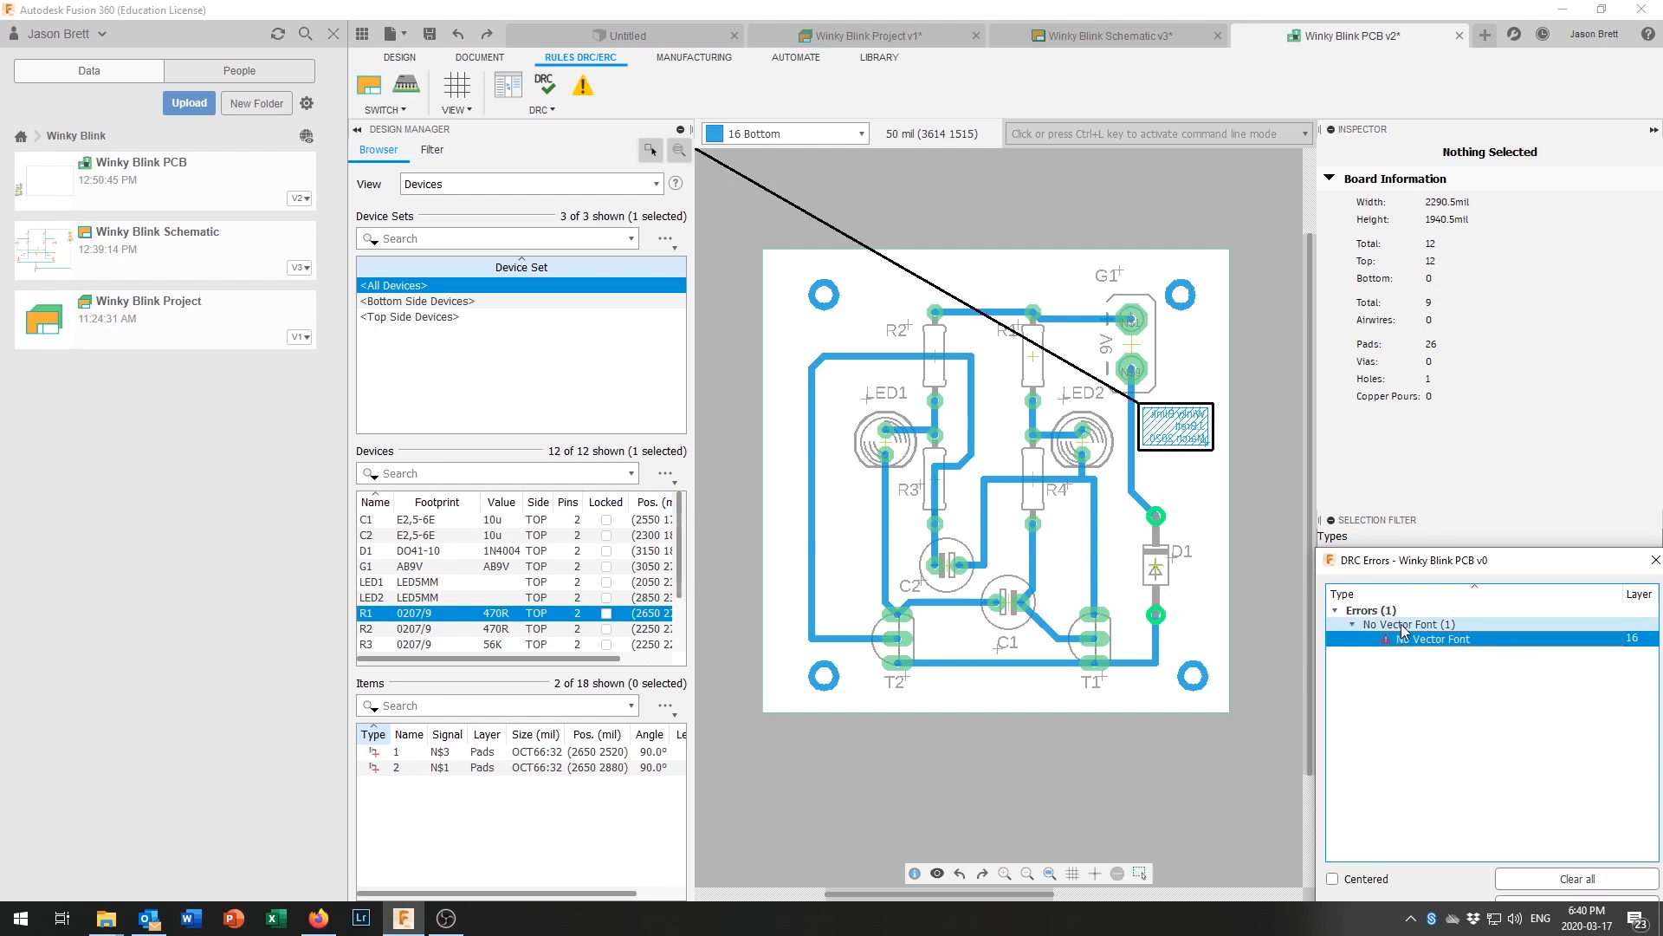
left_click(1401, 626)
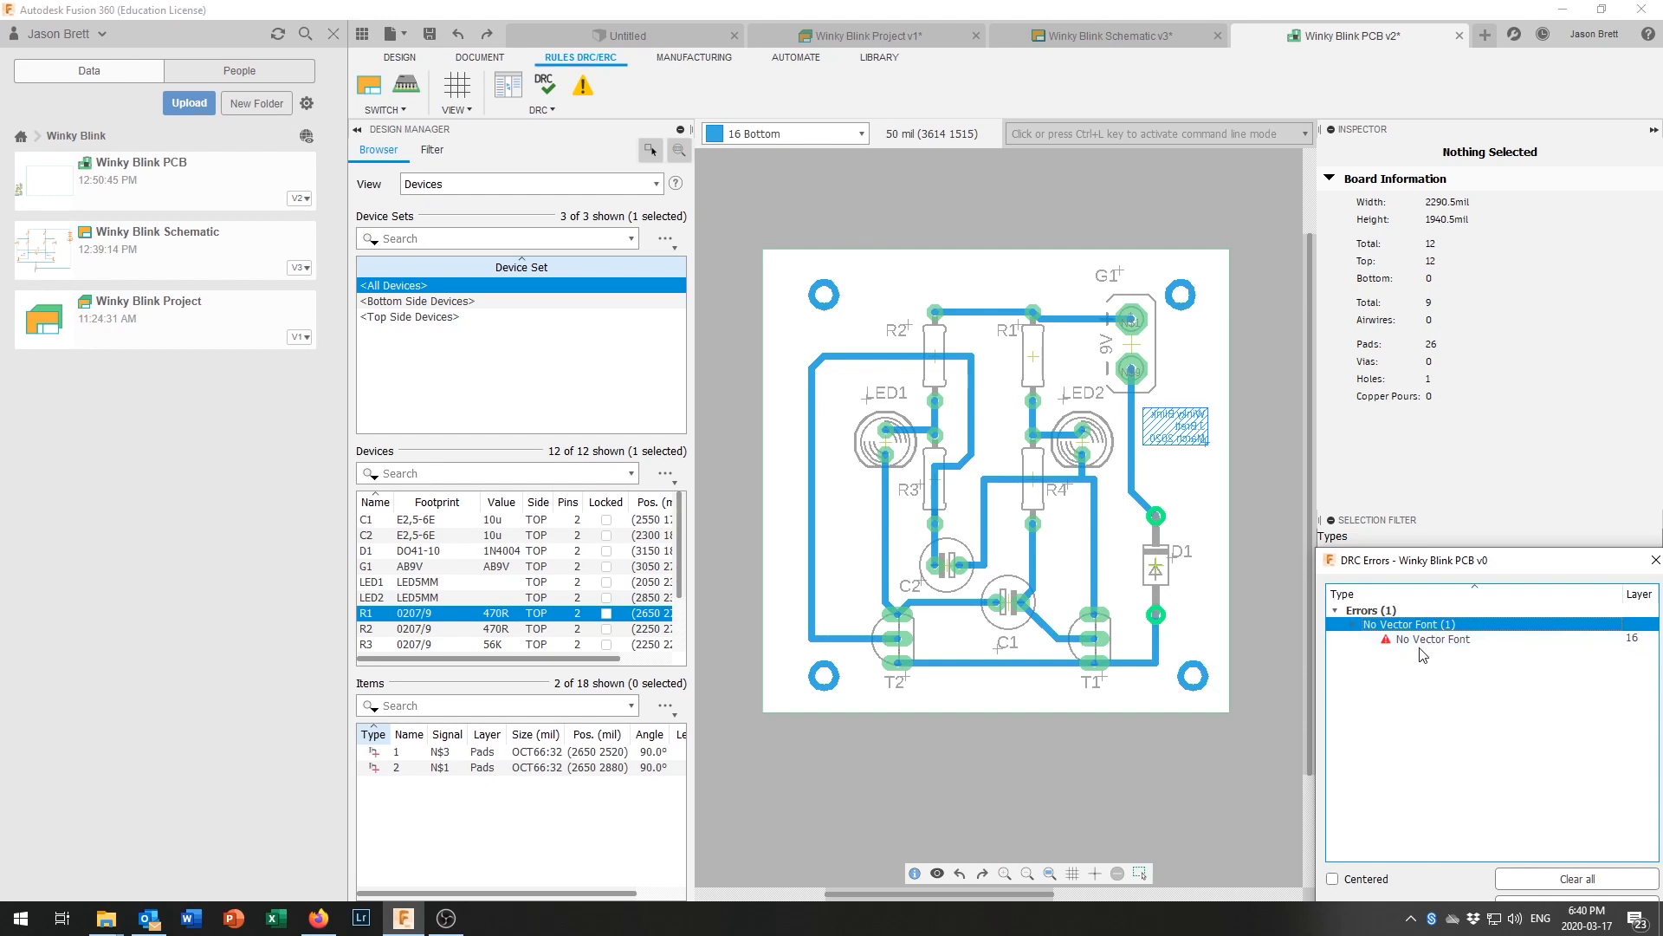
left_click(1375, 611)
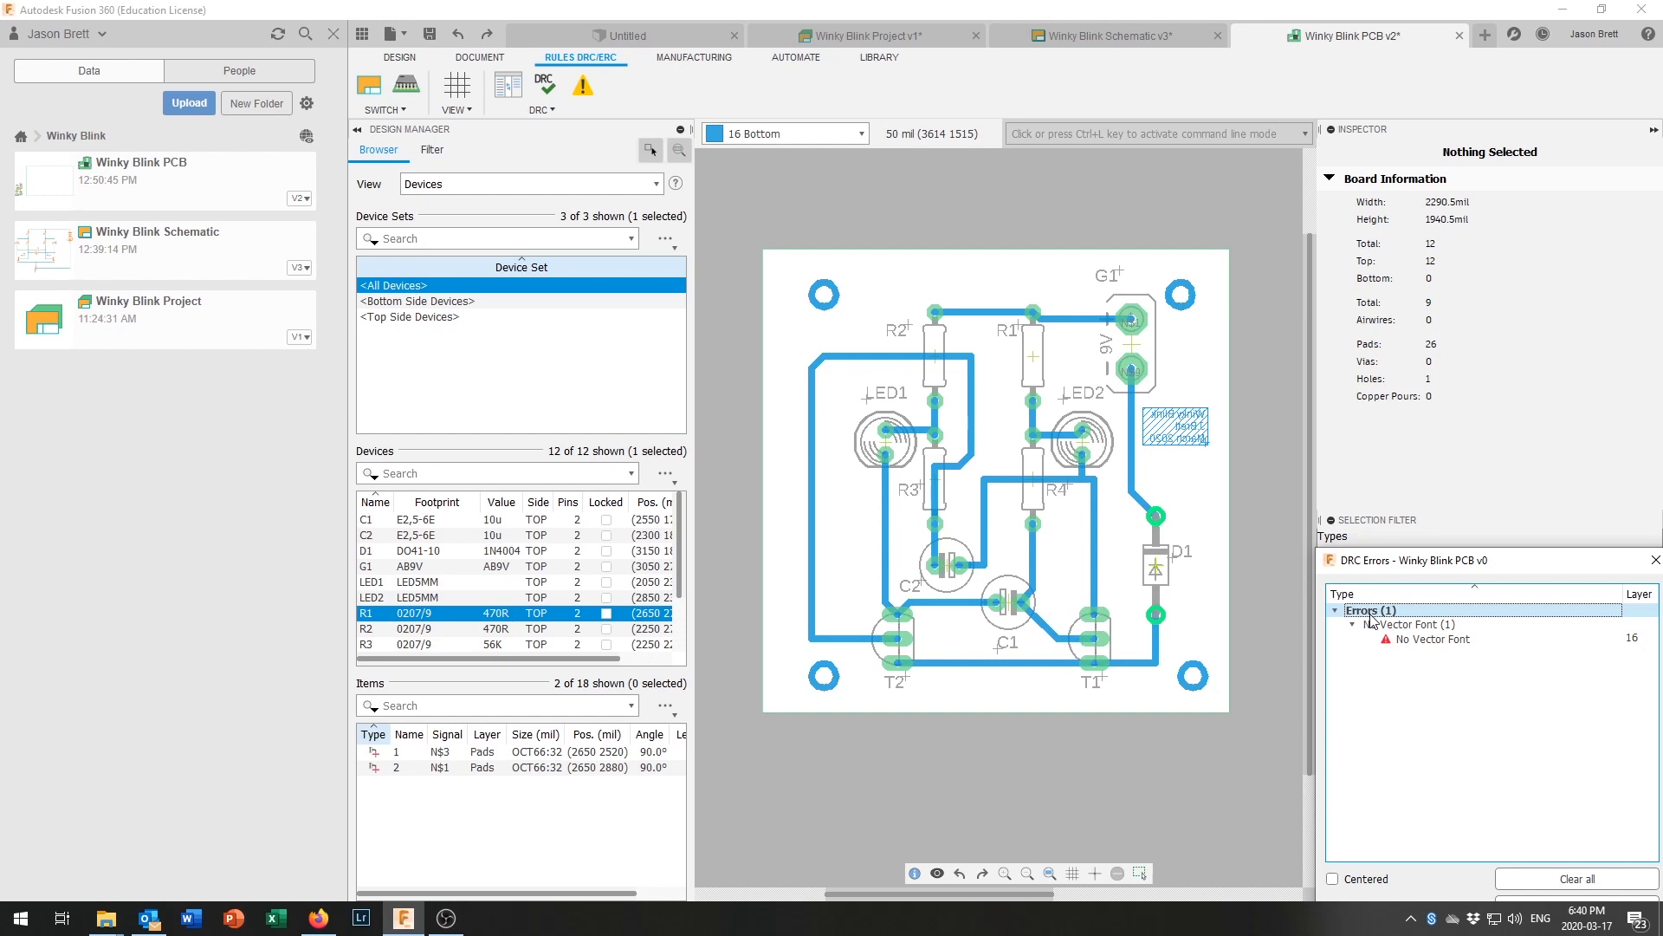
left_click(1142, 873)
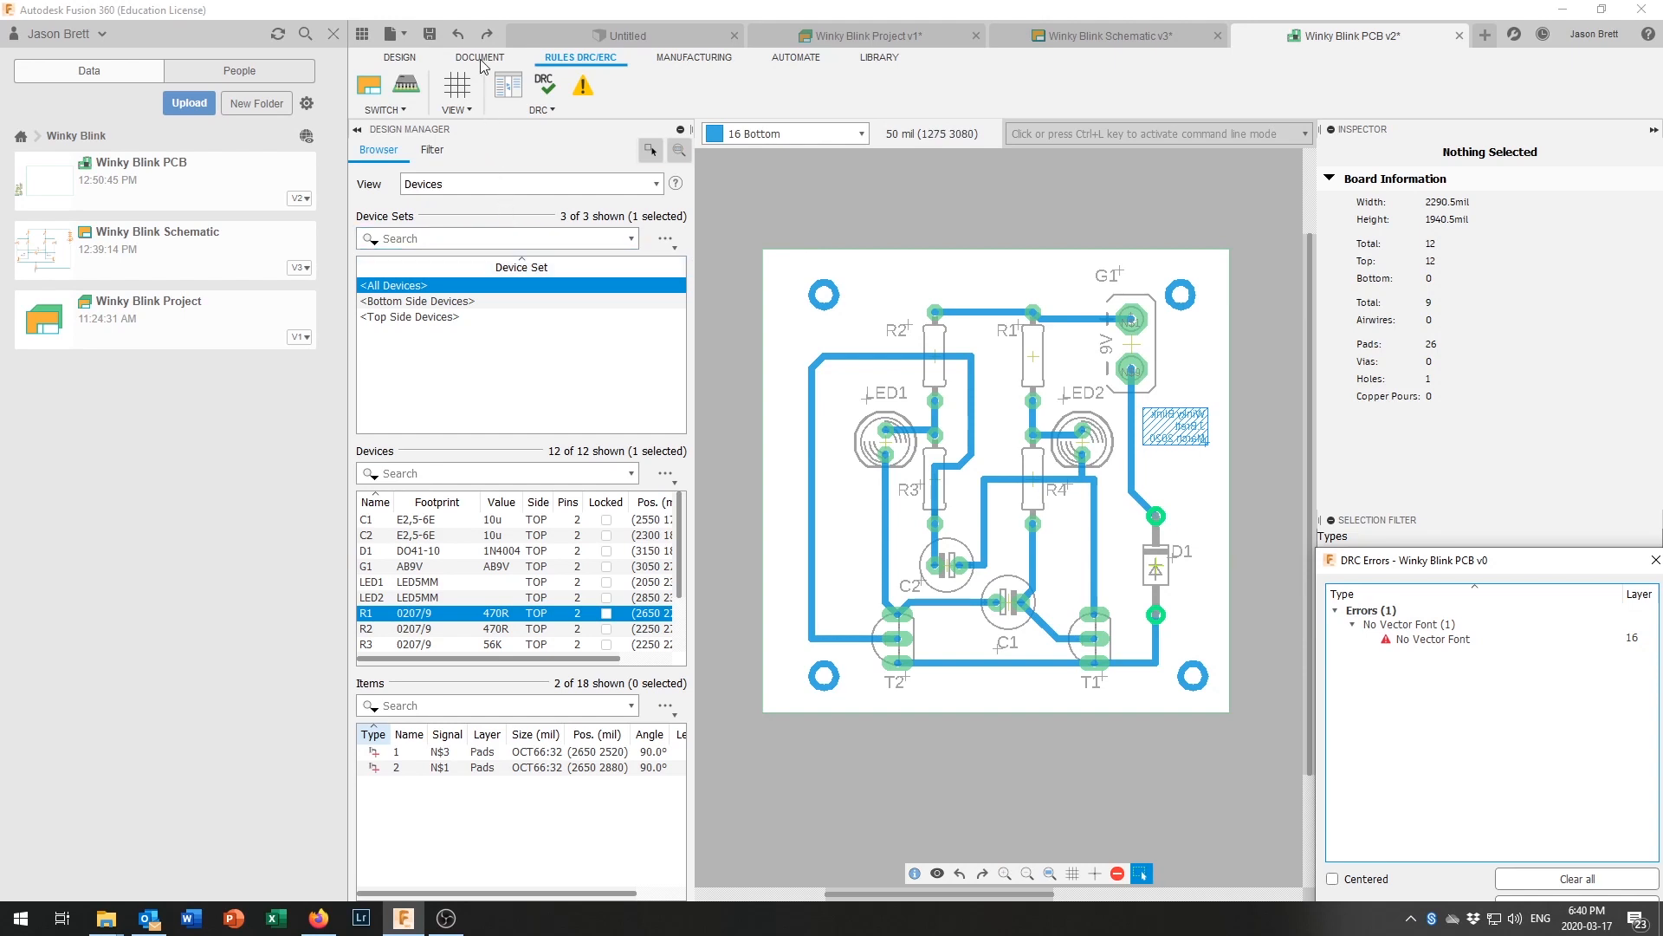
Step: Select the Preset_Standard layer set in the board's visible layers and hide all of its layers
left_click(401, 58)
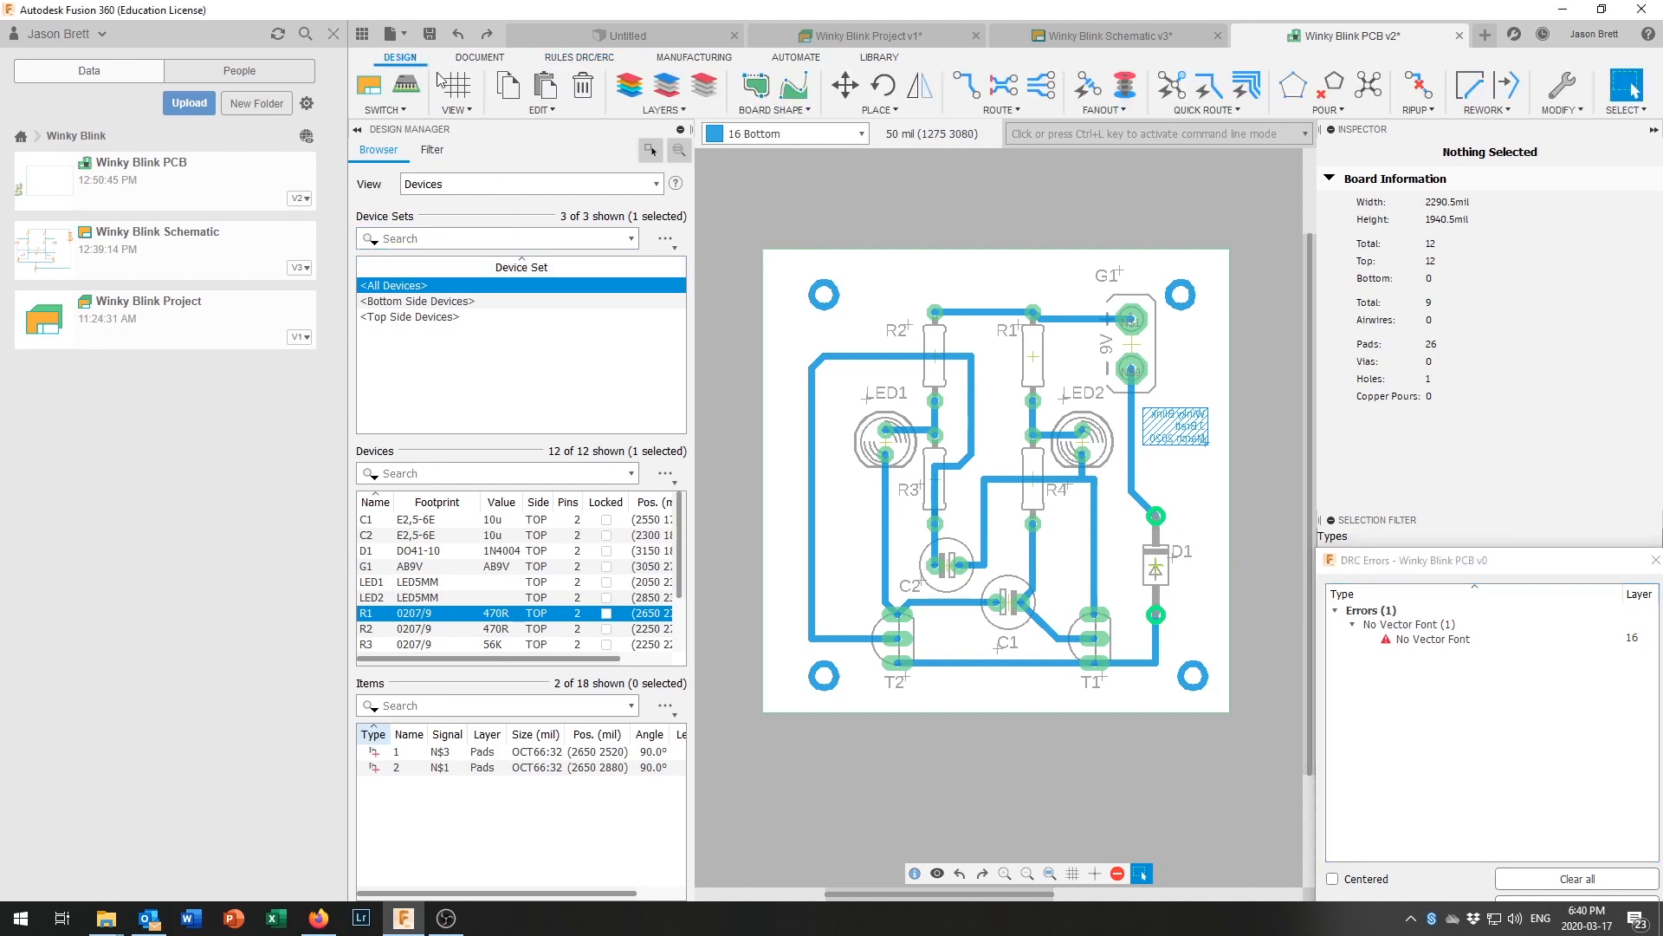
left_click(629, 90)
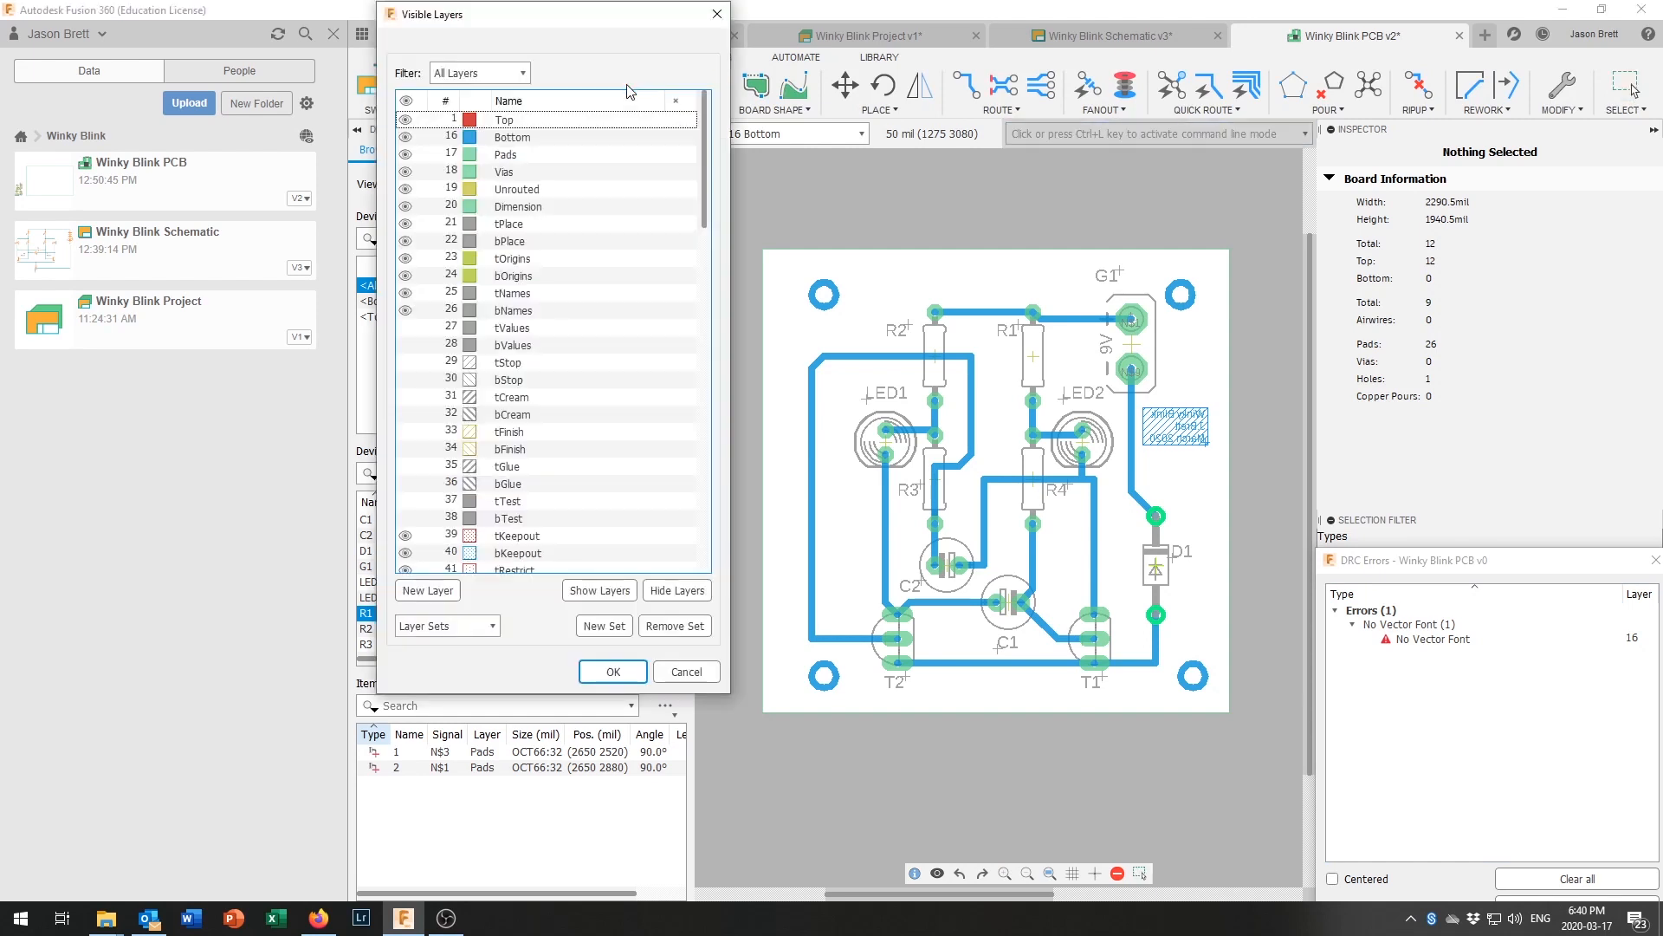
left_click(474, 629)
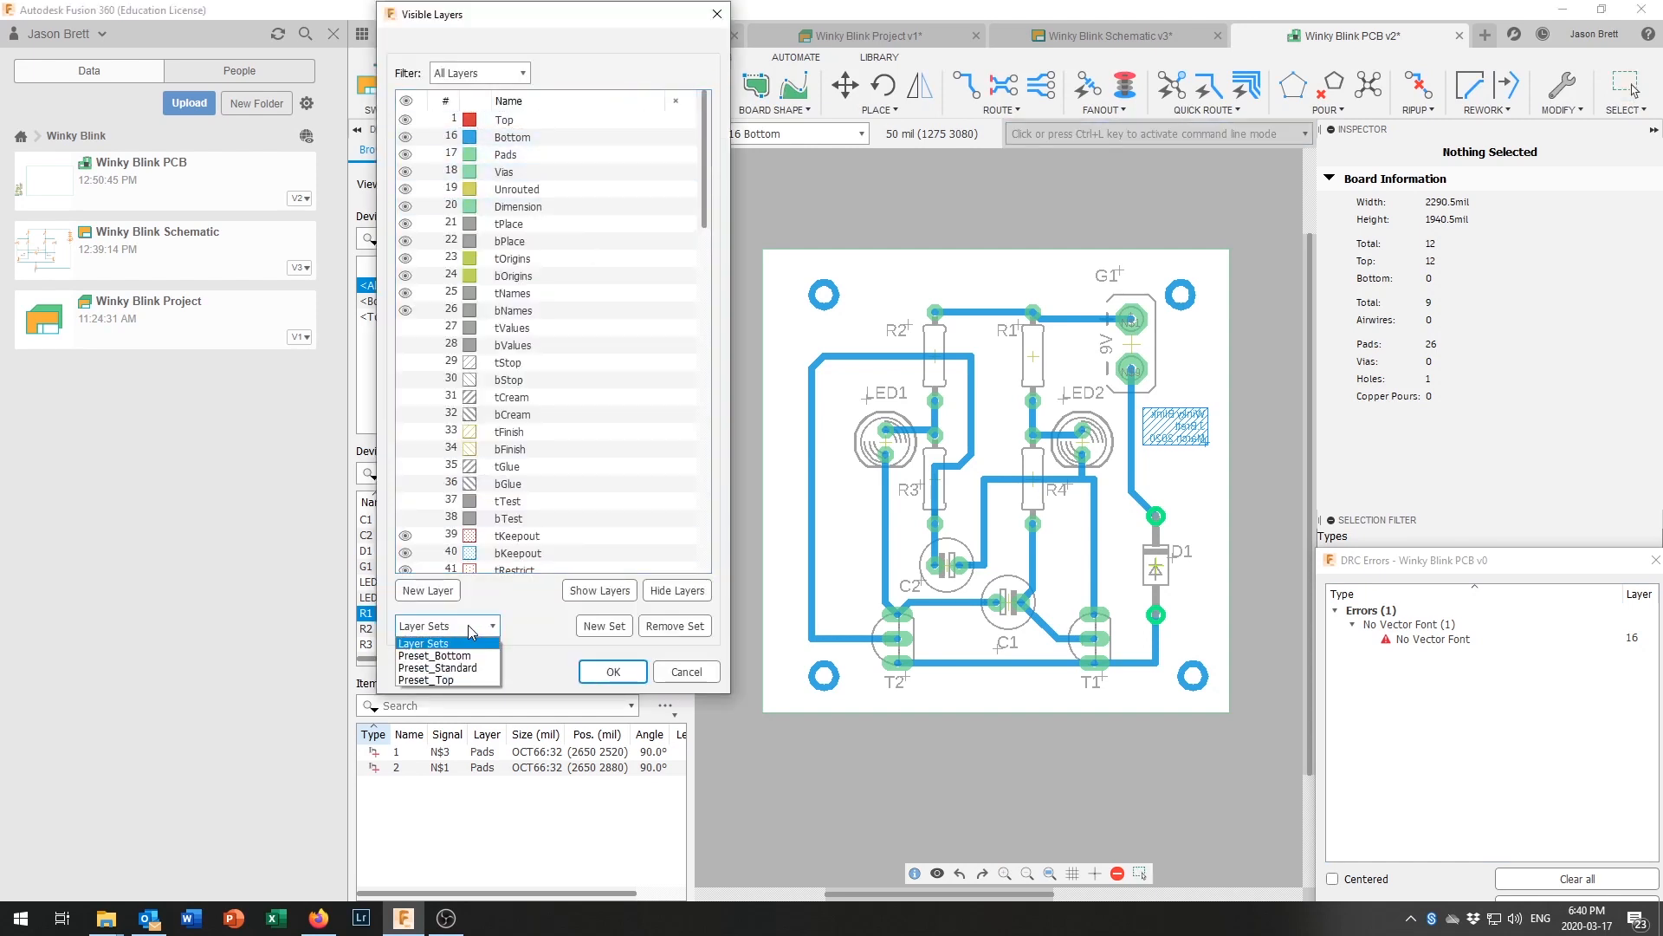
left_click(462, 668)
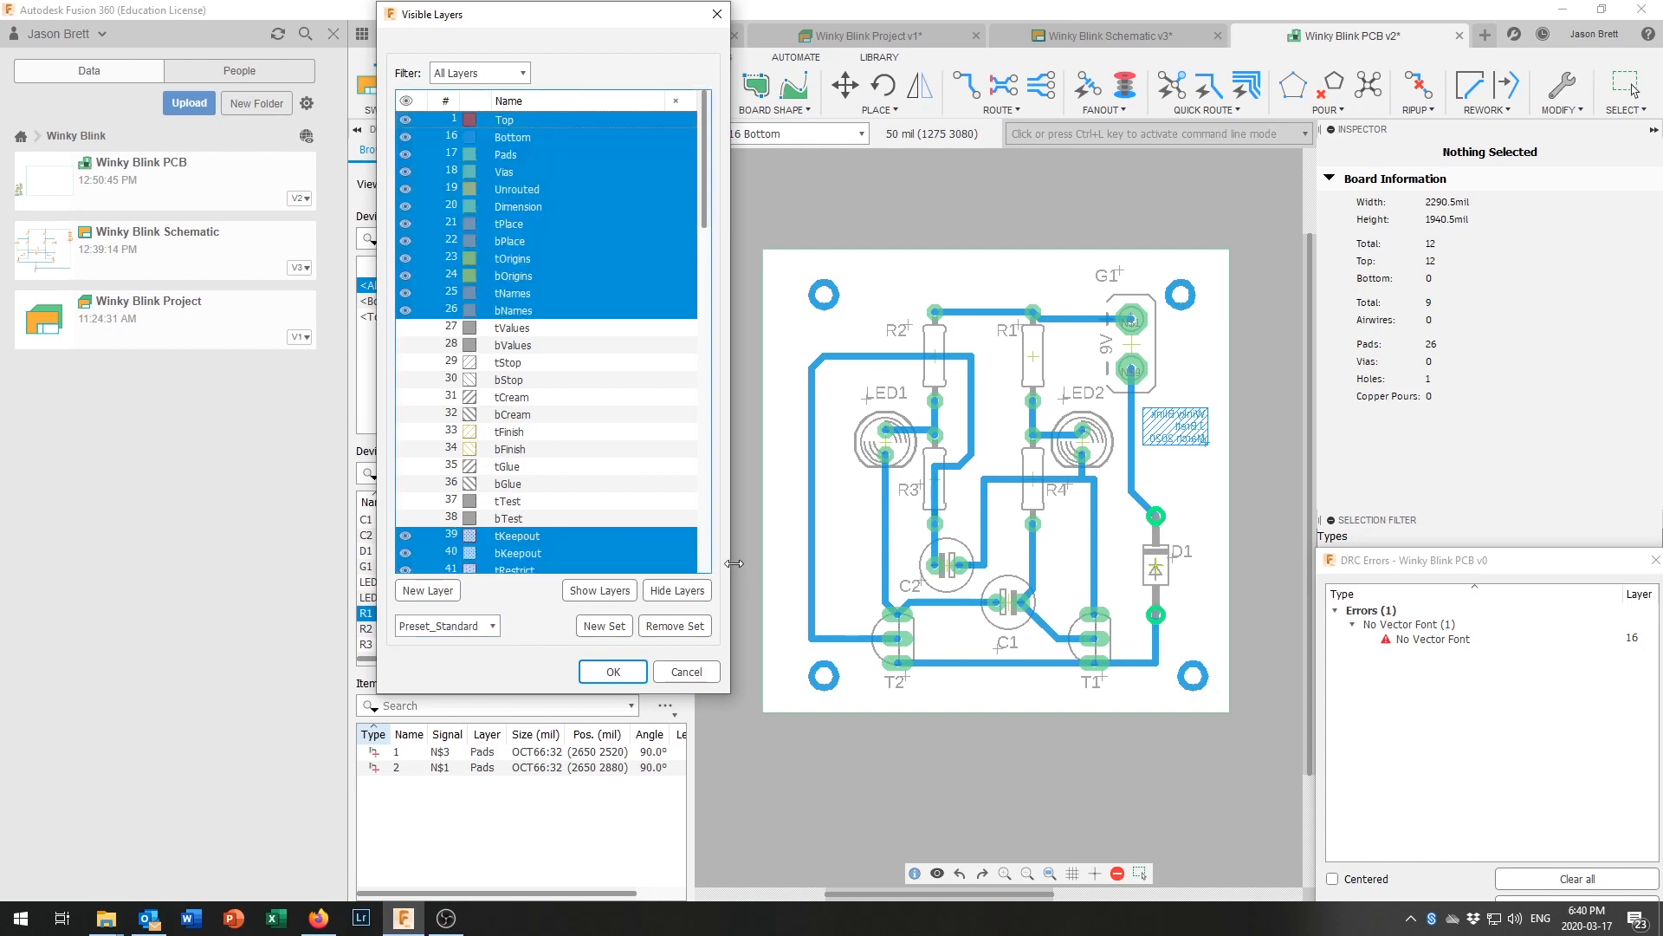
left_click(677, 592)
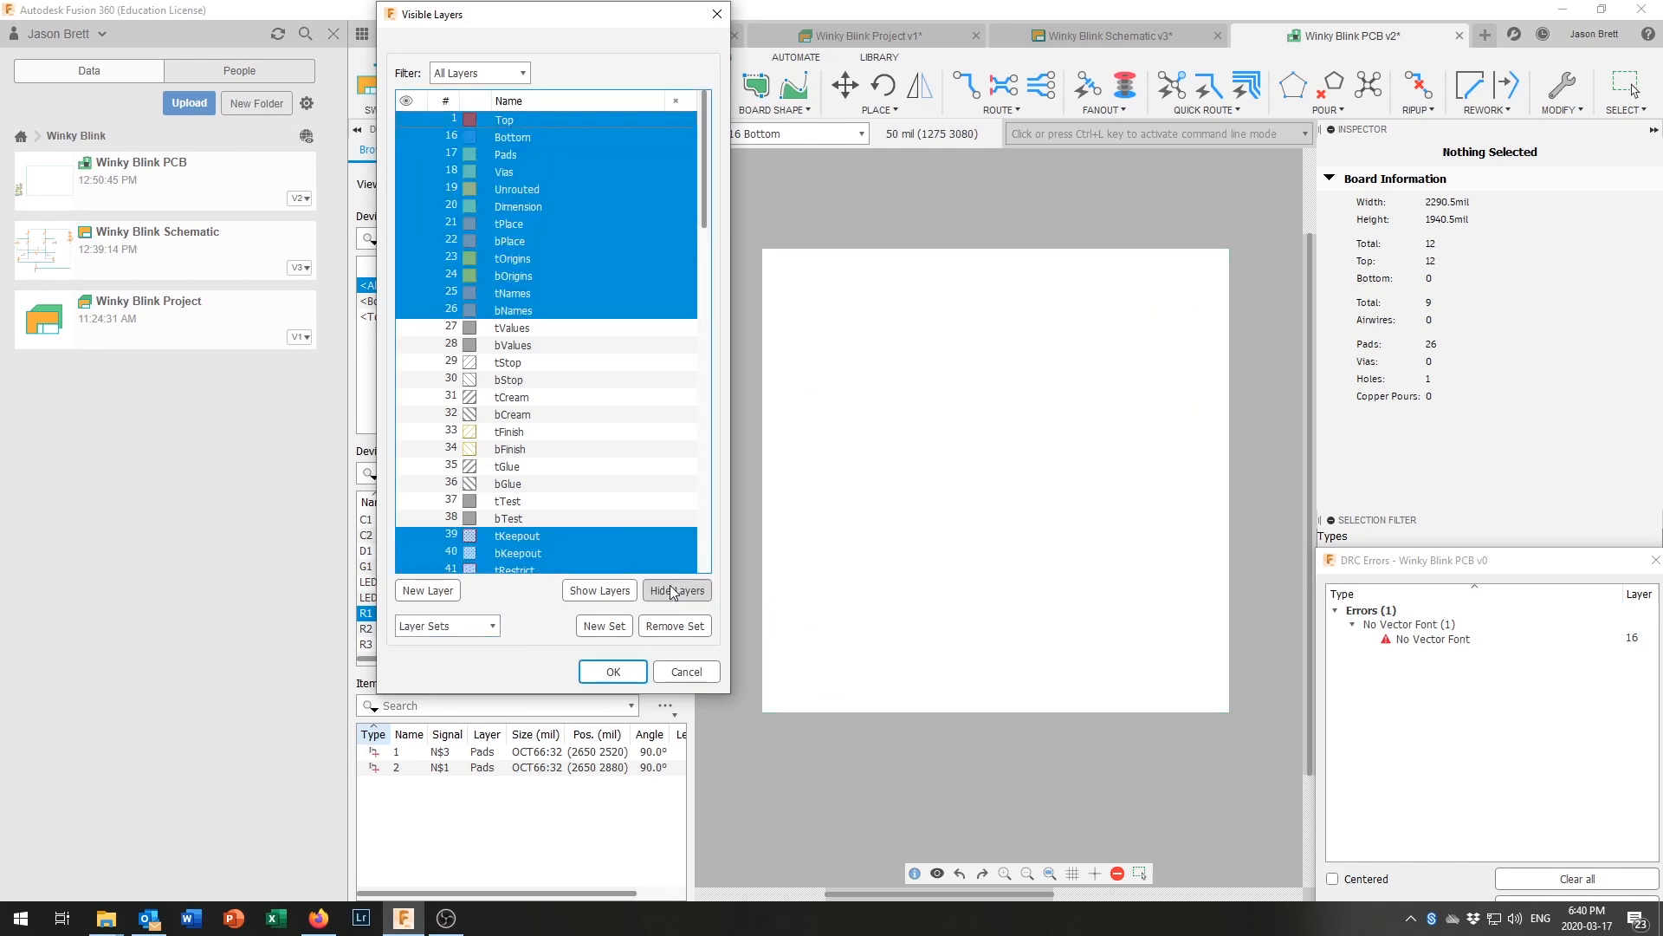
Step: Show only layers 16 Bottom and 17 Pads on the board
left_click(507, 139)
left_click(503, 159)
left_click(505, 140)
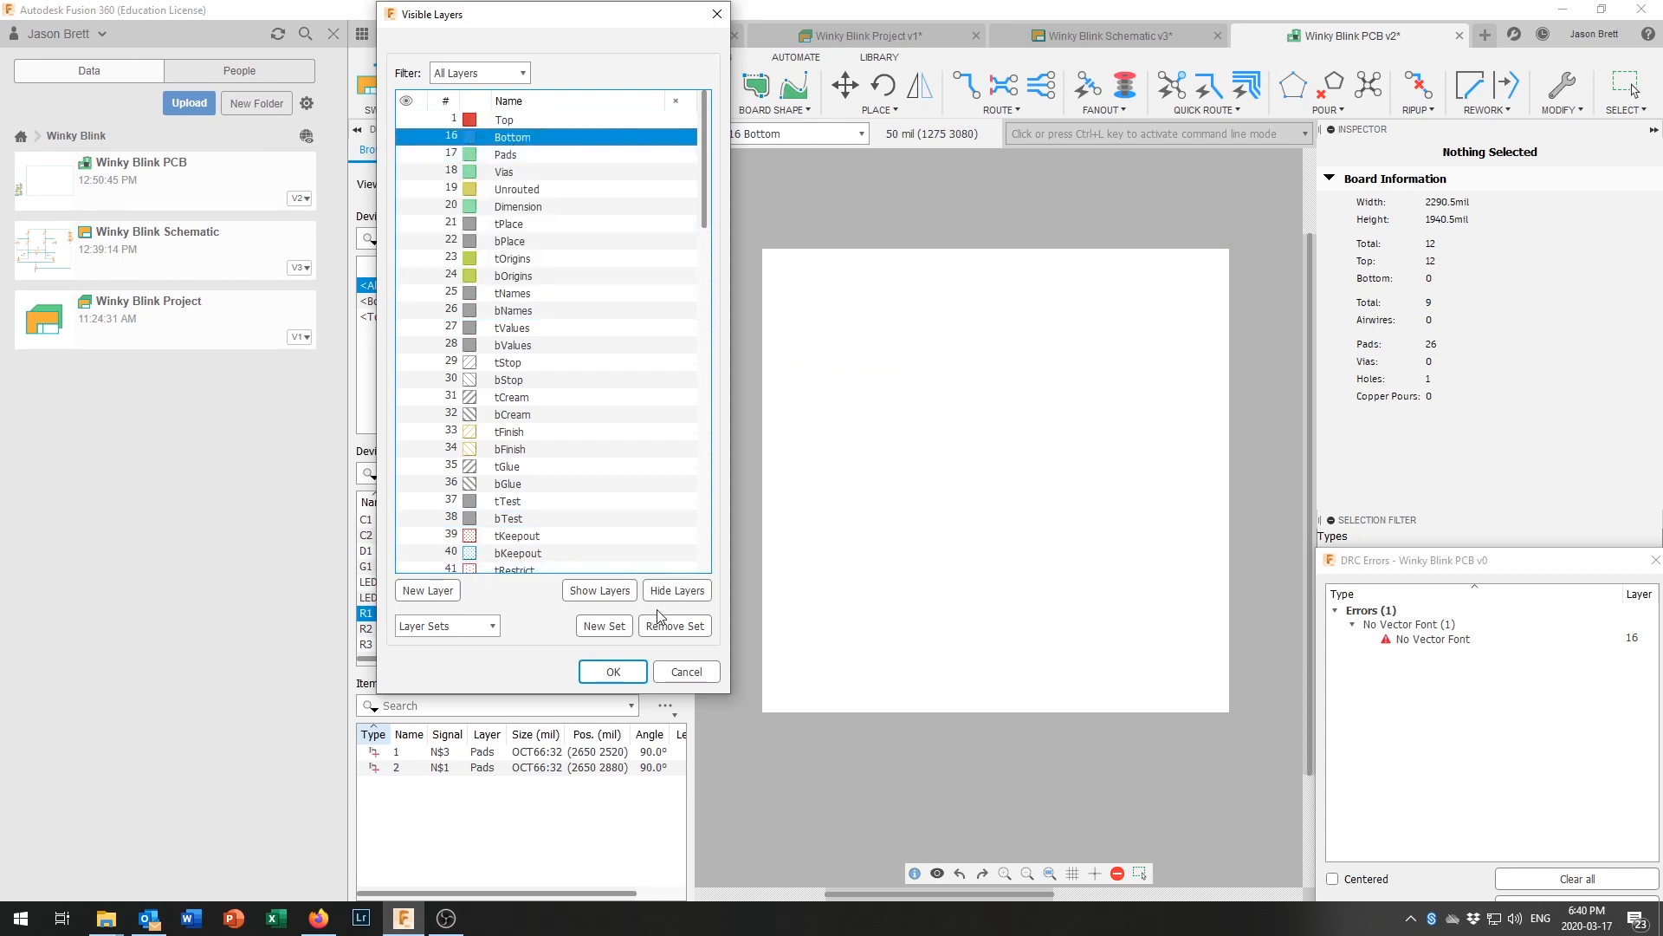
left_click(610, 593)
left_click(491, 159)
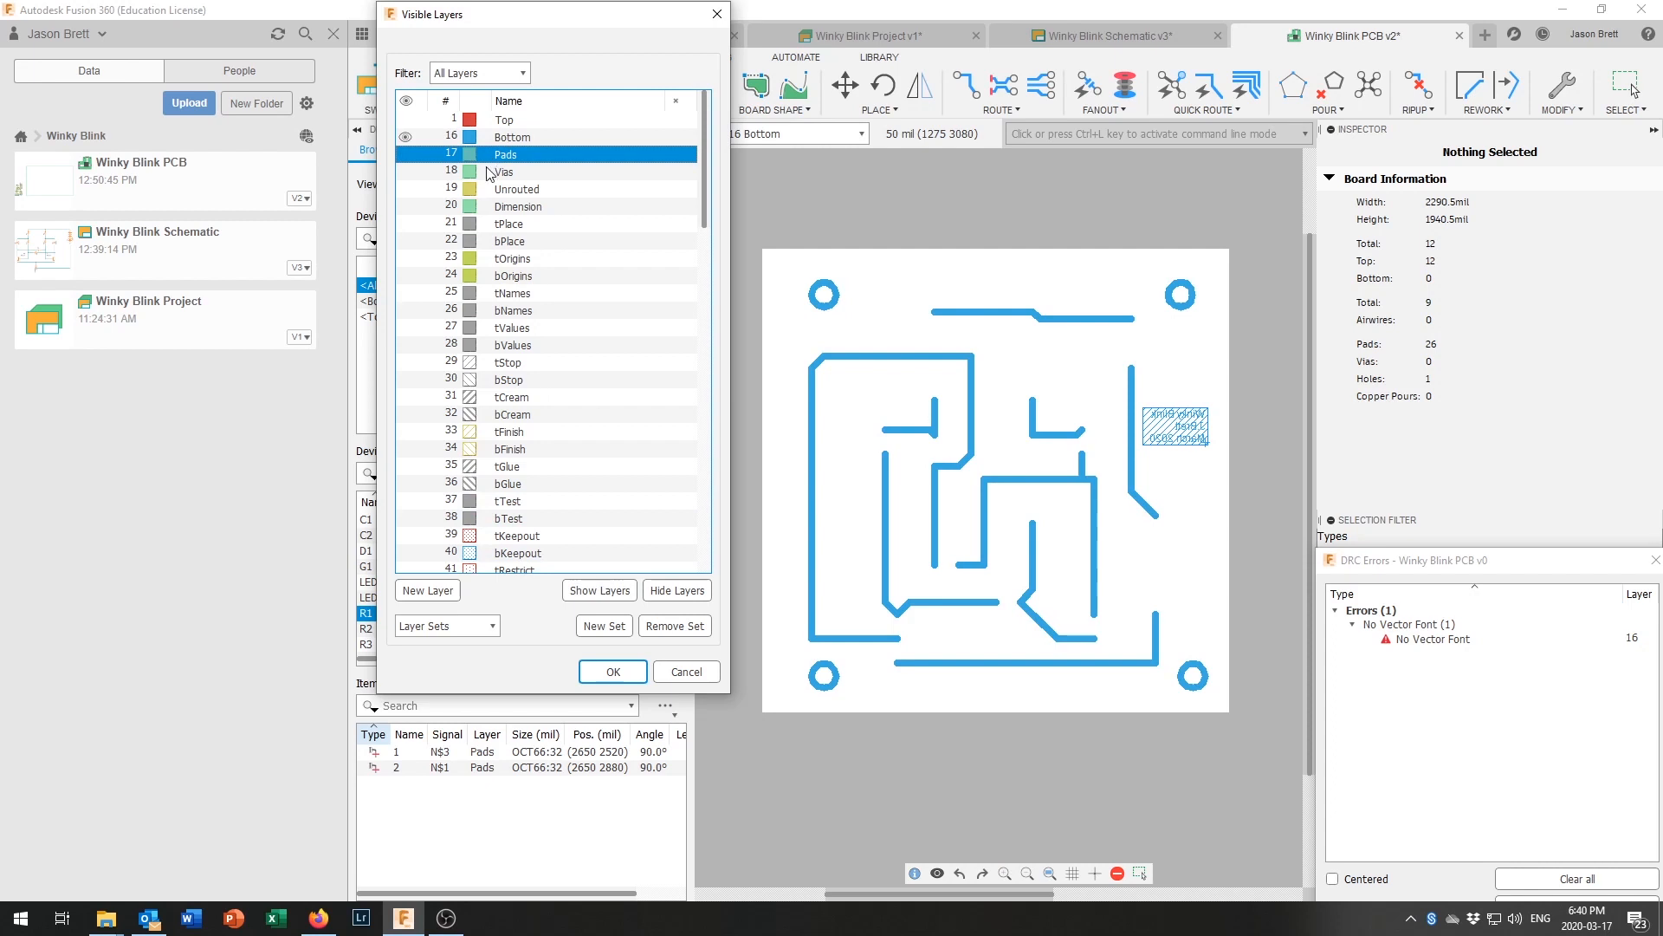
left_click(606, 592)
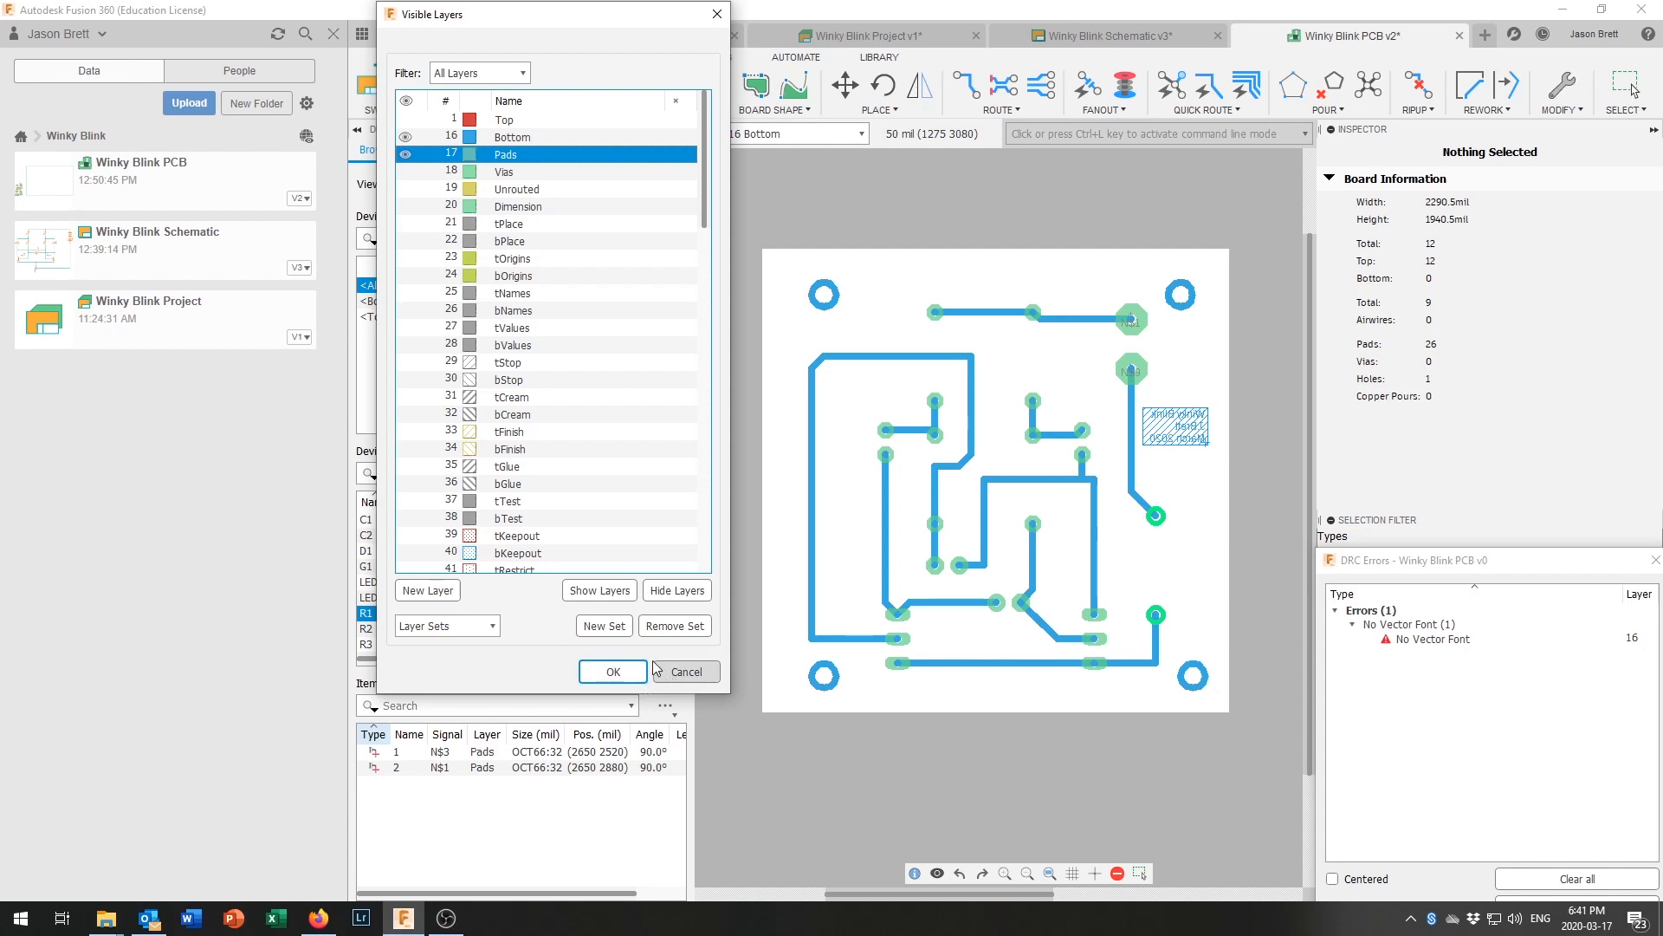
Step: Show all layers of the Preset_Standard set again and apply the layer visibility
left_click(479, 628)
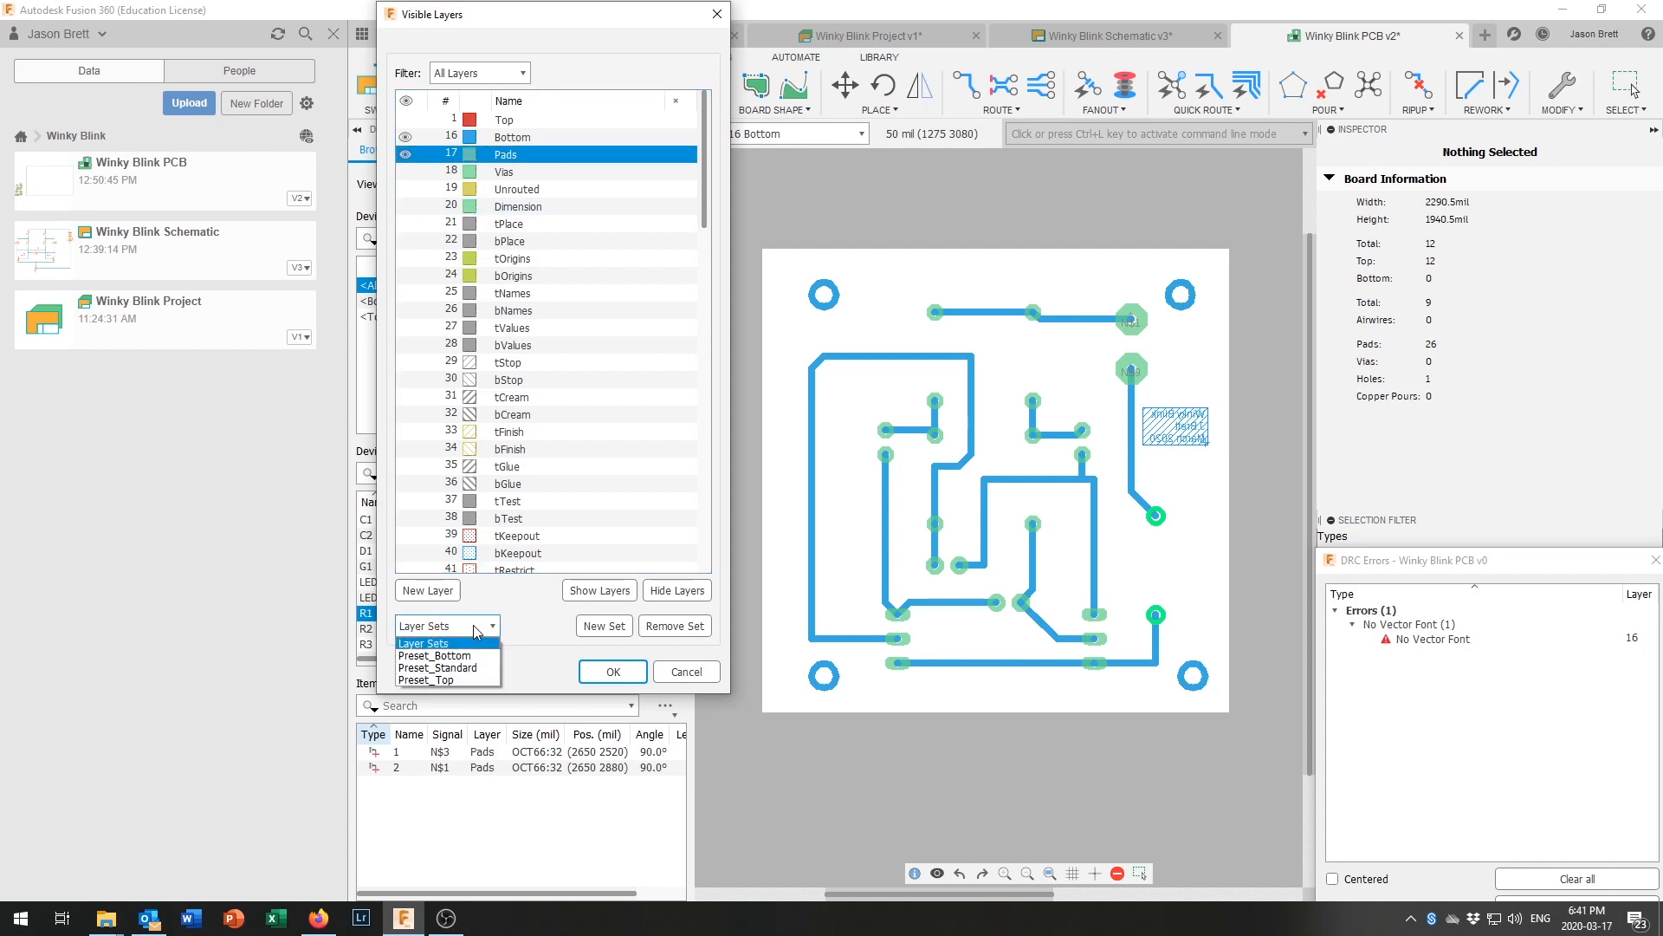
left_click(452, 668)
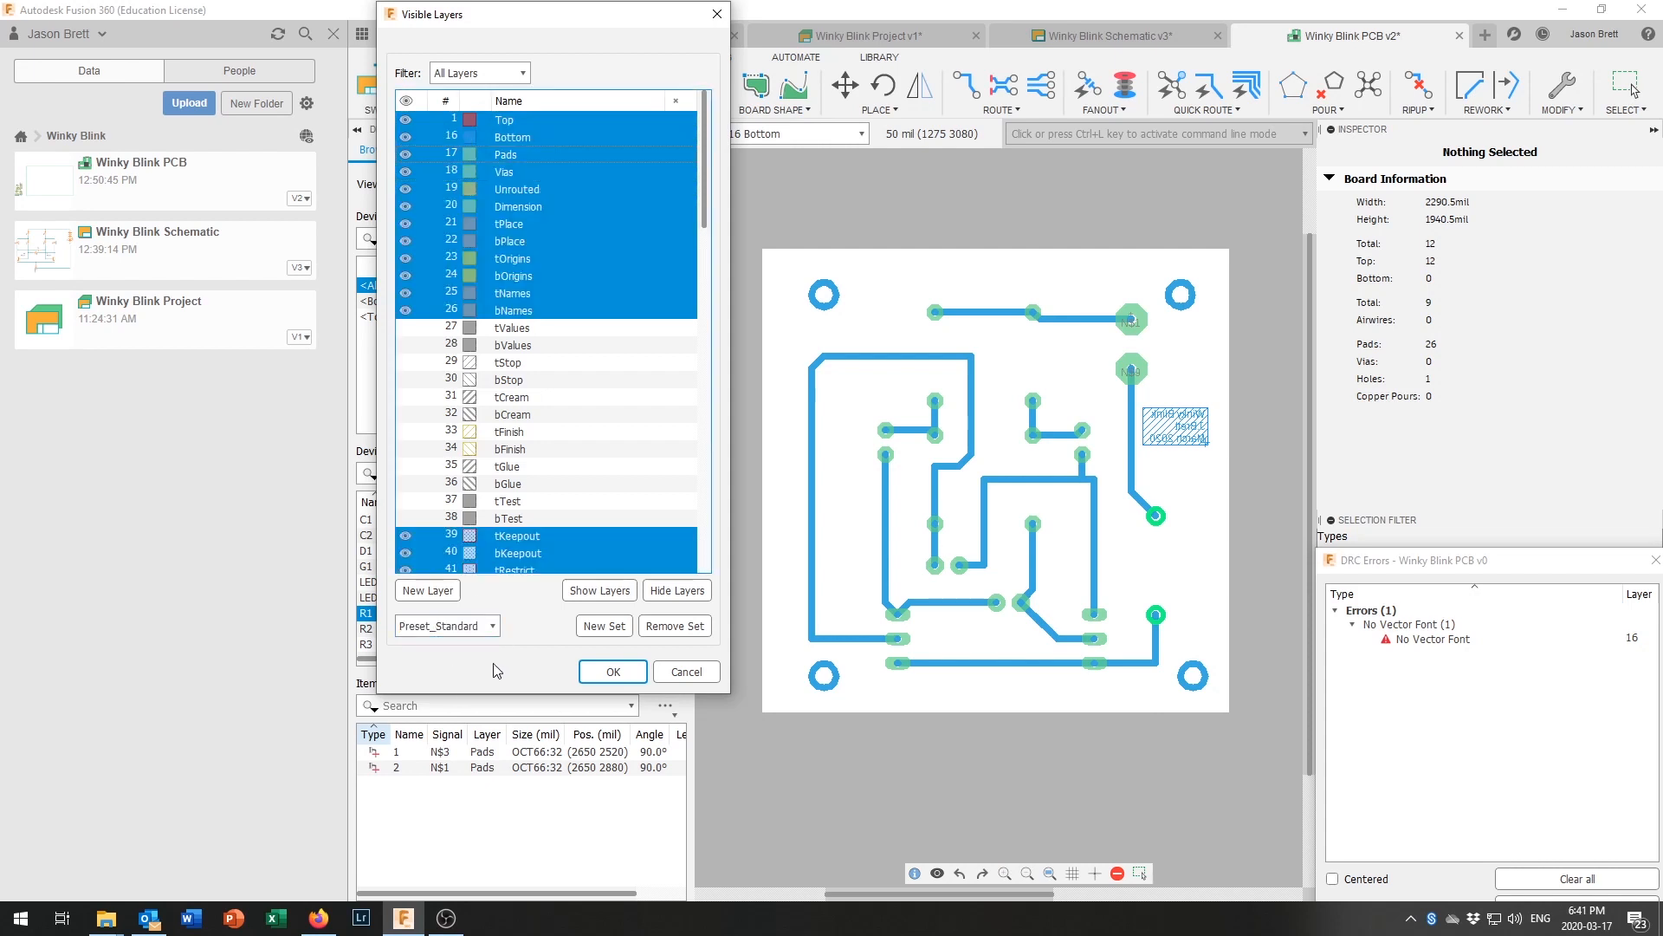
left_click(597, 593)
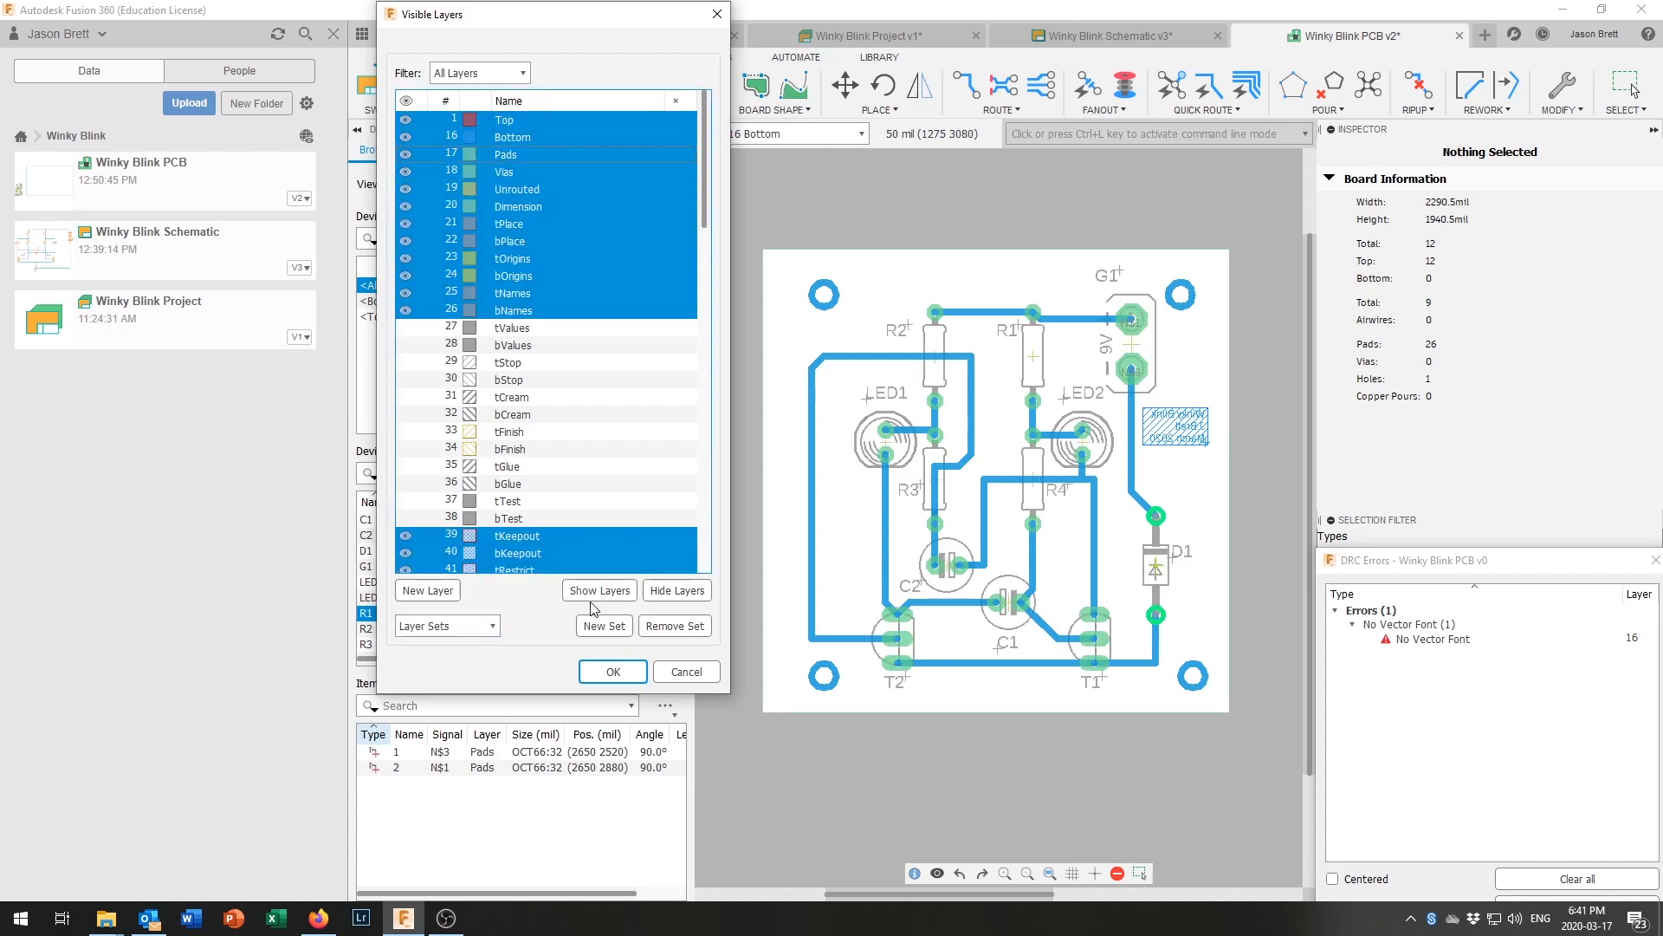
left_click(602, 673)
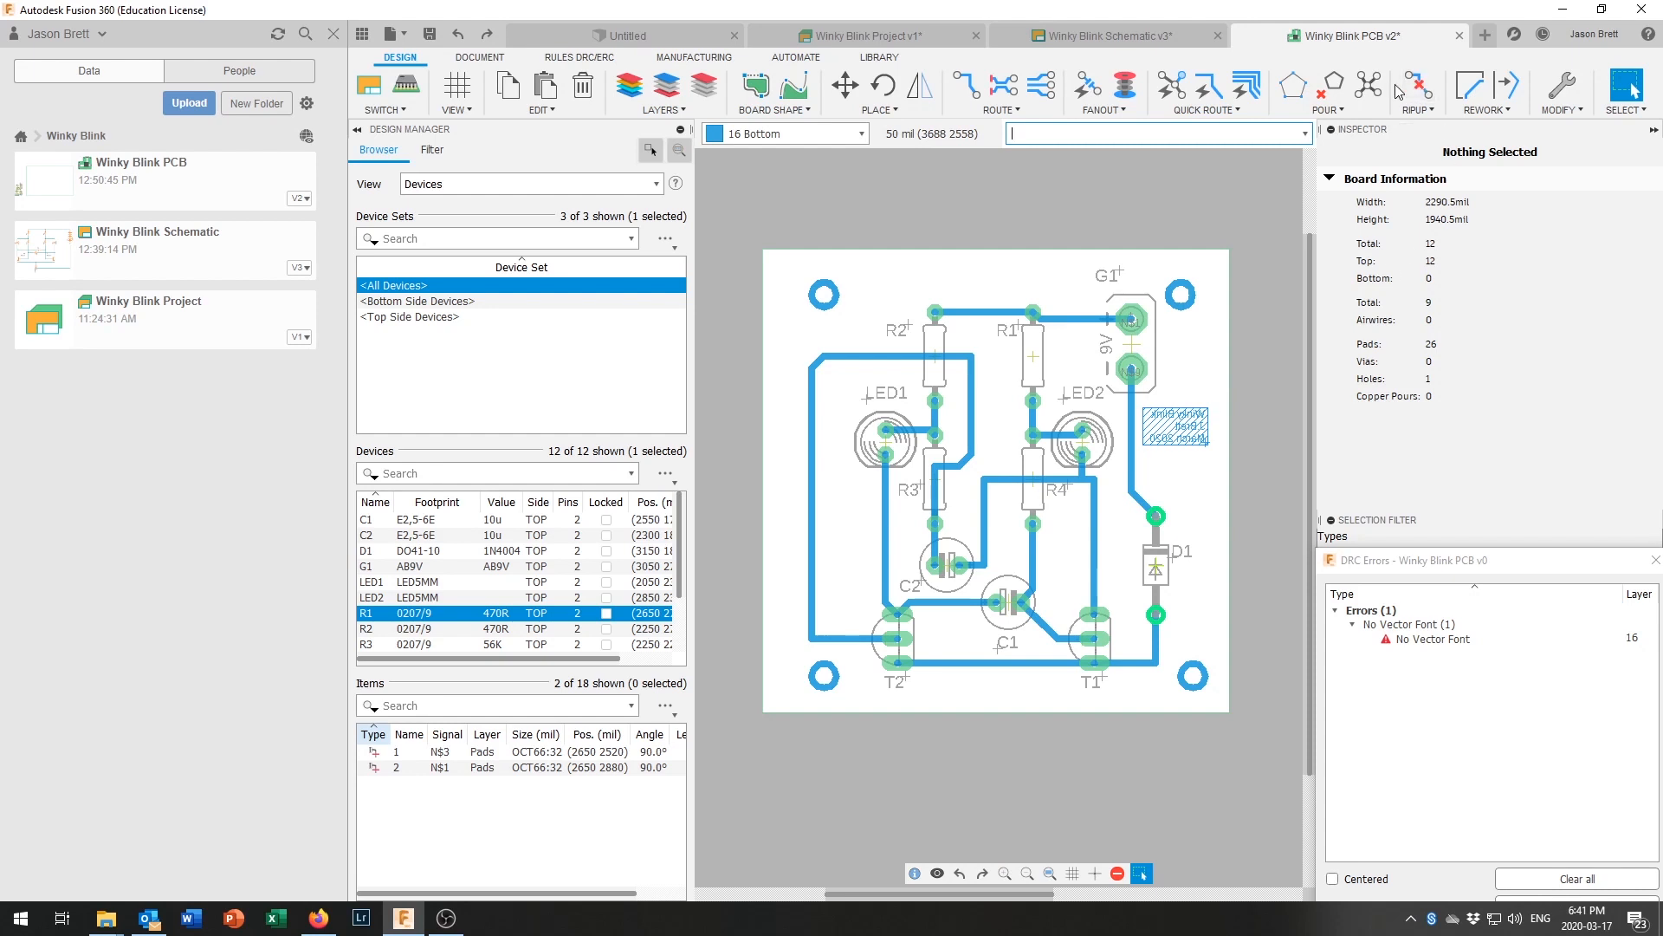
Step: Save the Winky Blink PCB with the version description "User Saved"
left_click(387, 36)
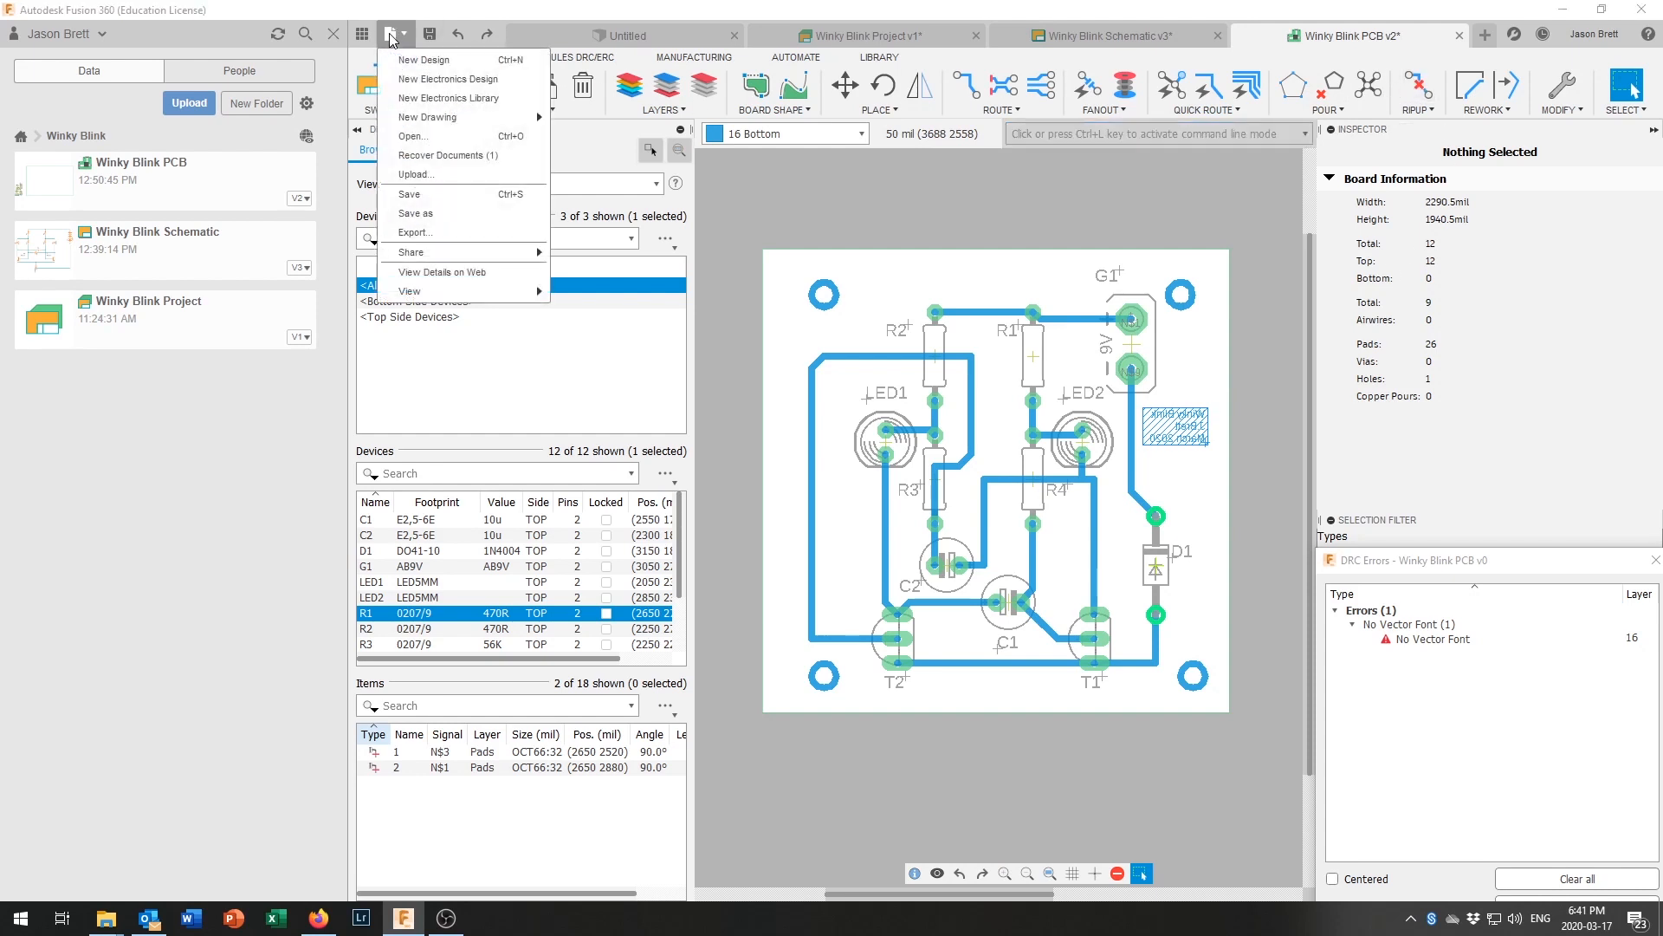
left_click(413, 196)
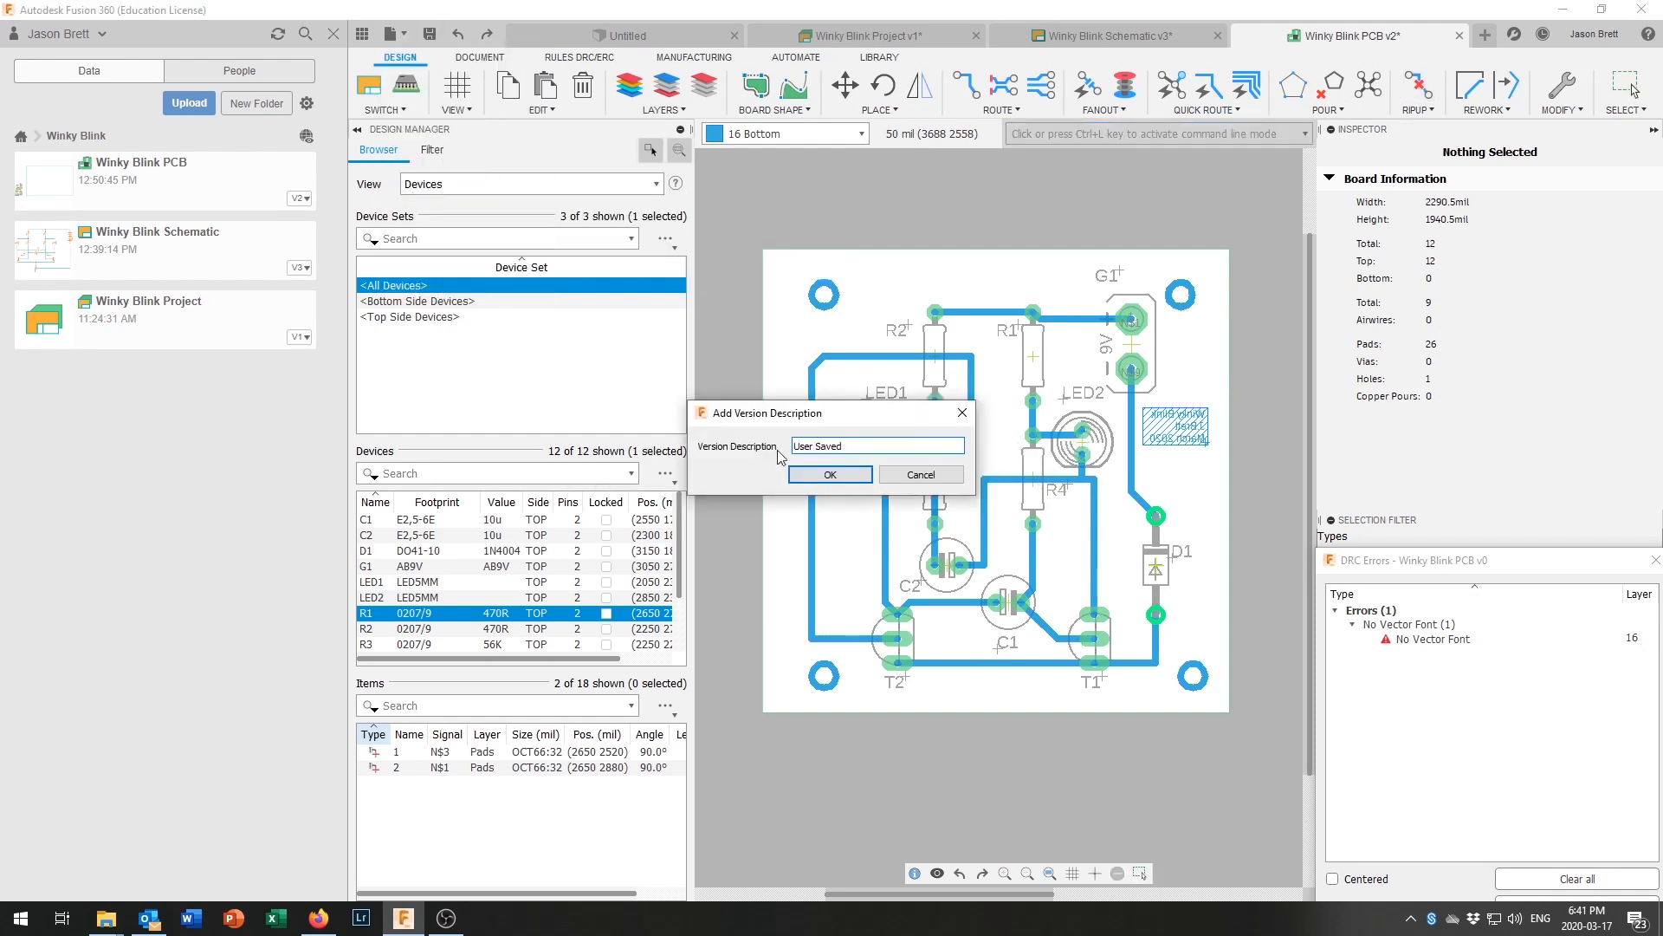
left_click(828, 475)
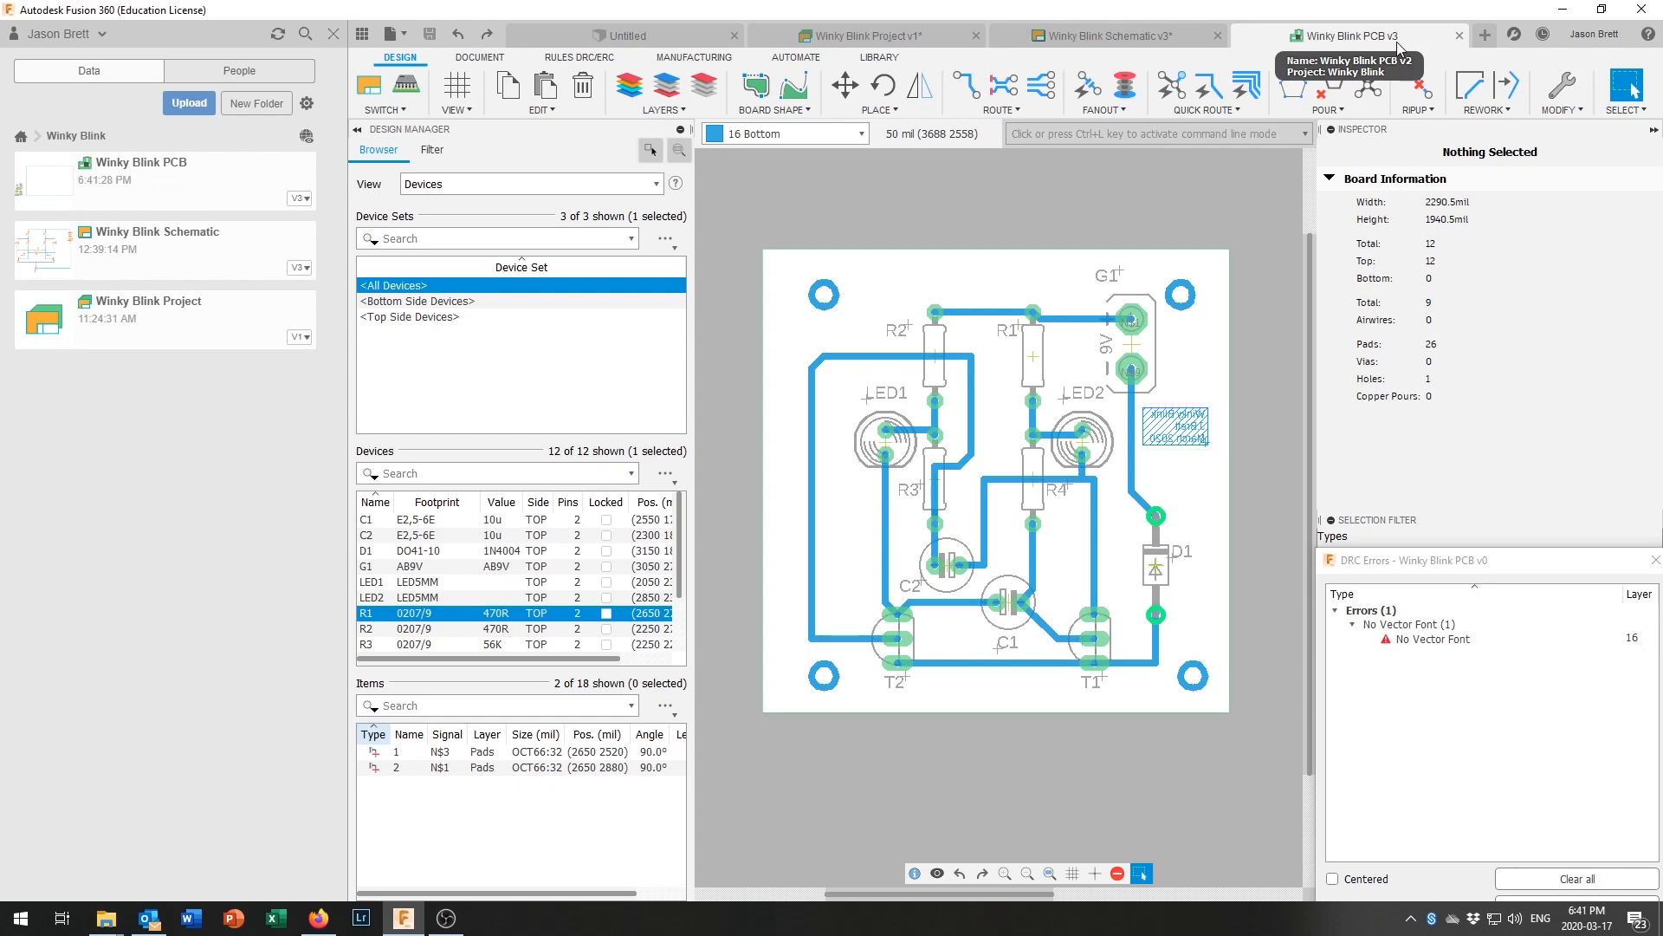
Step: Switch to the Winky Blink Schematic and save it as a new version
left_click(1119, 31)
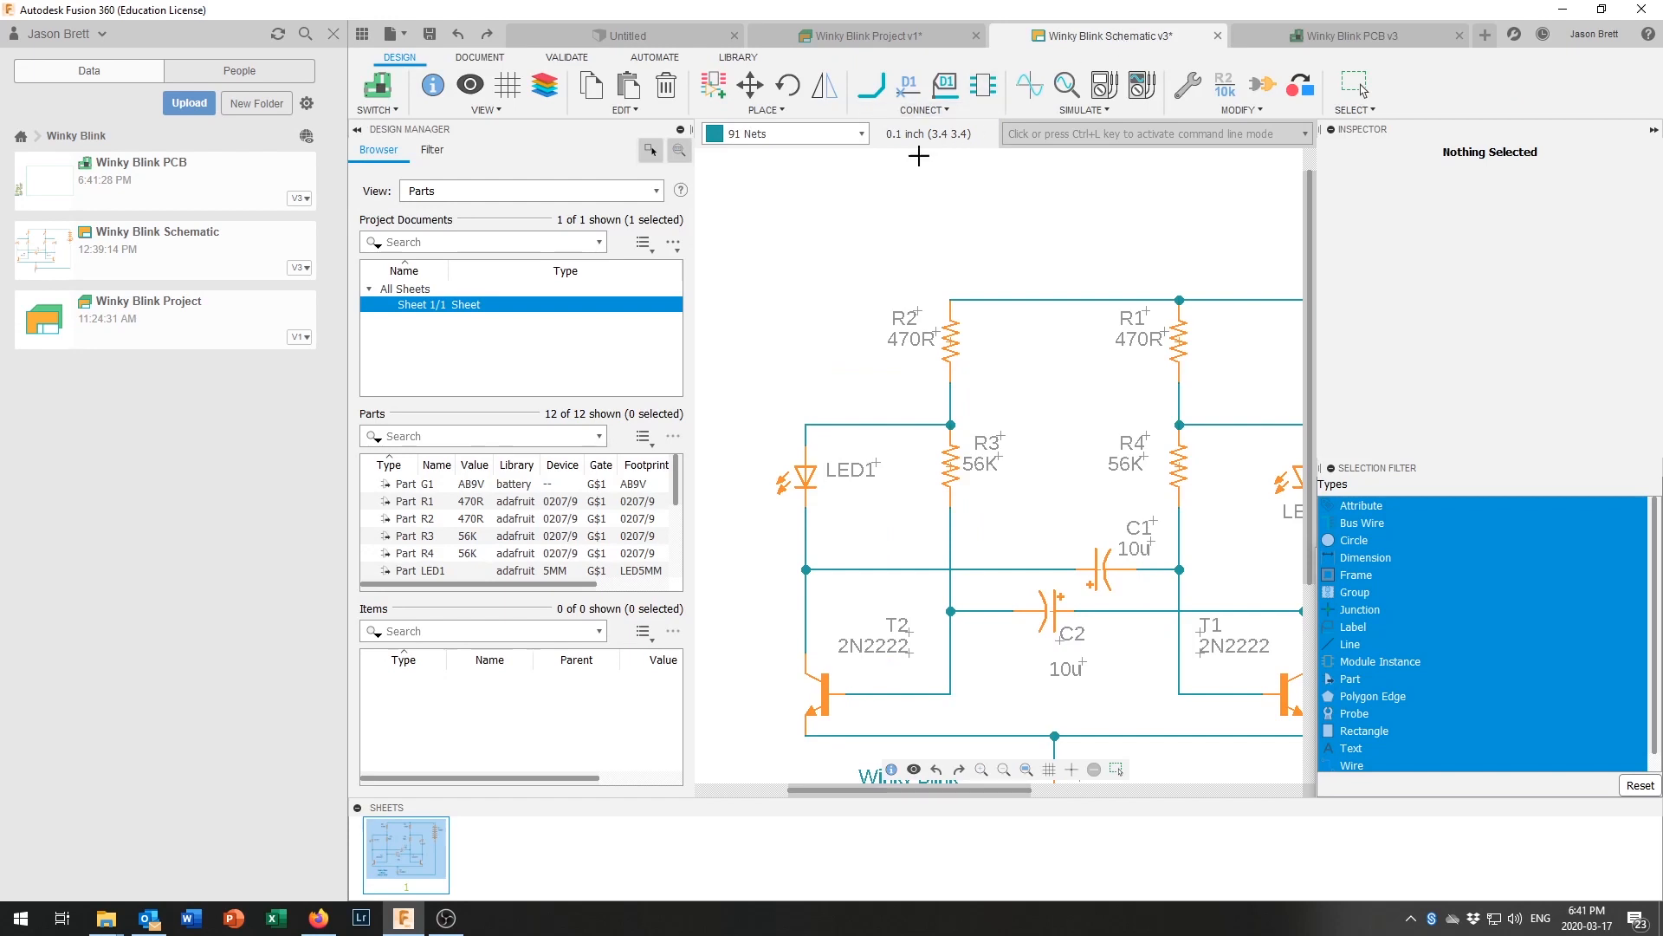
scroll(1072, 465, "down", 4)
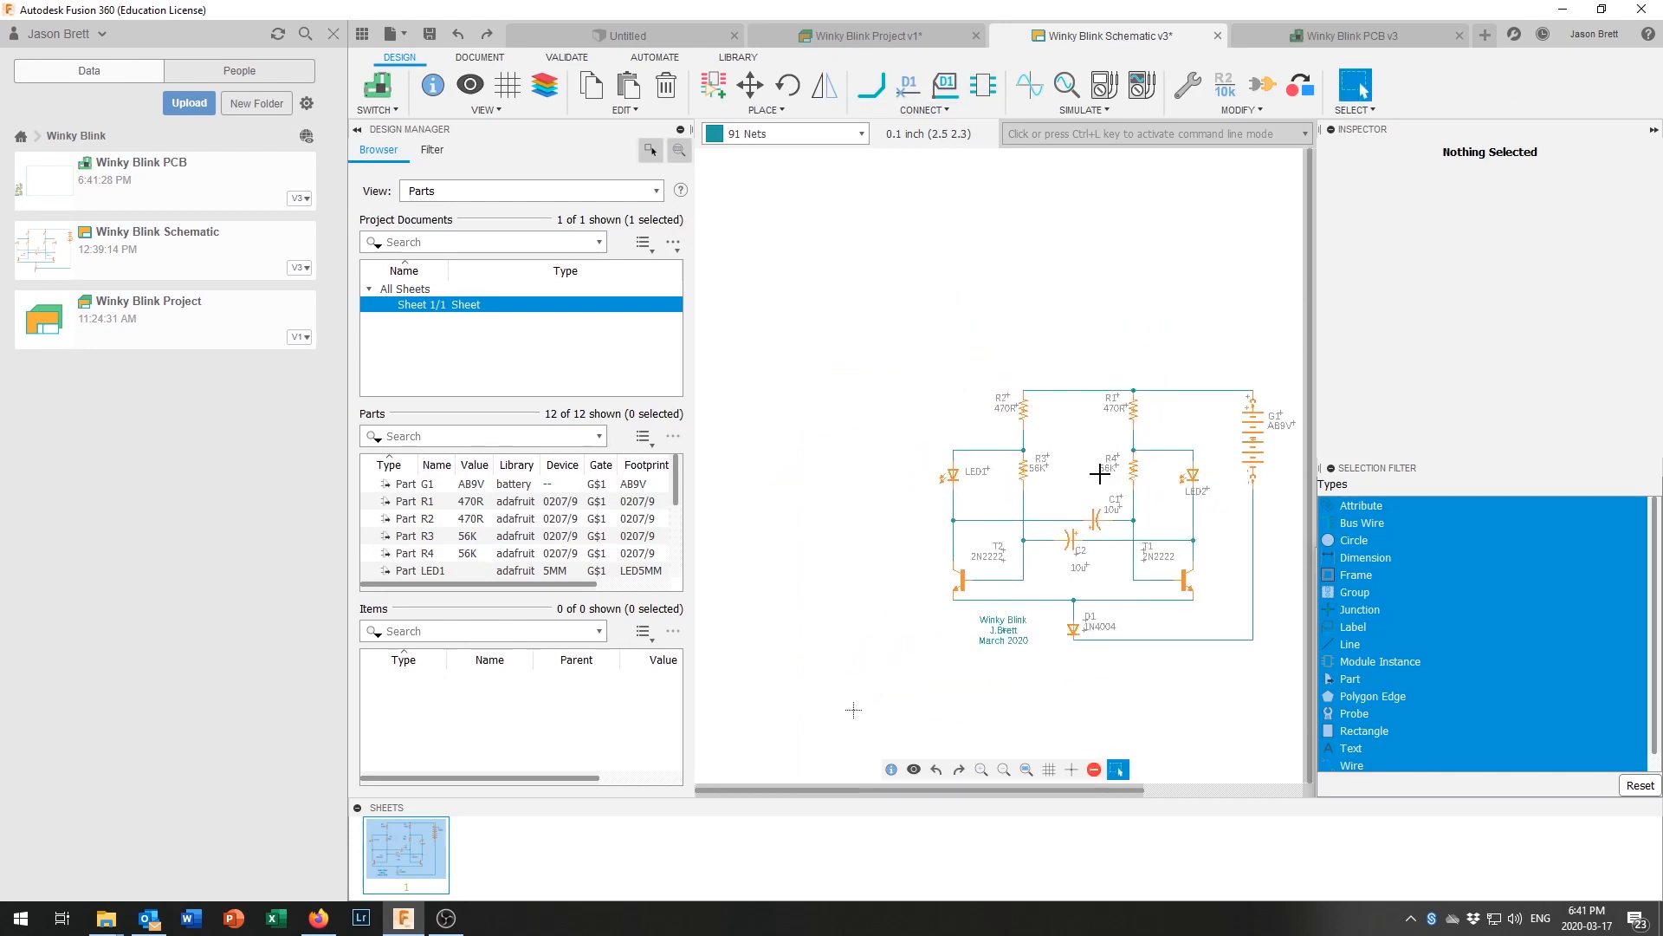
scroll(1010, 428, "up", 2)
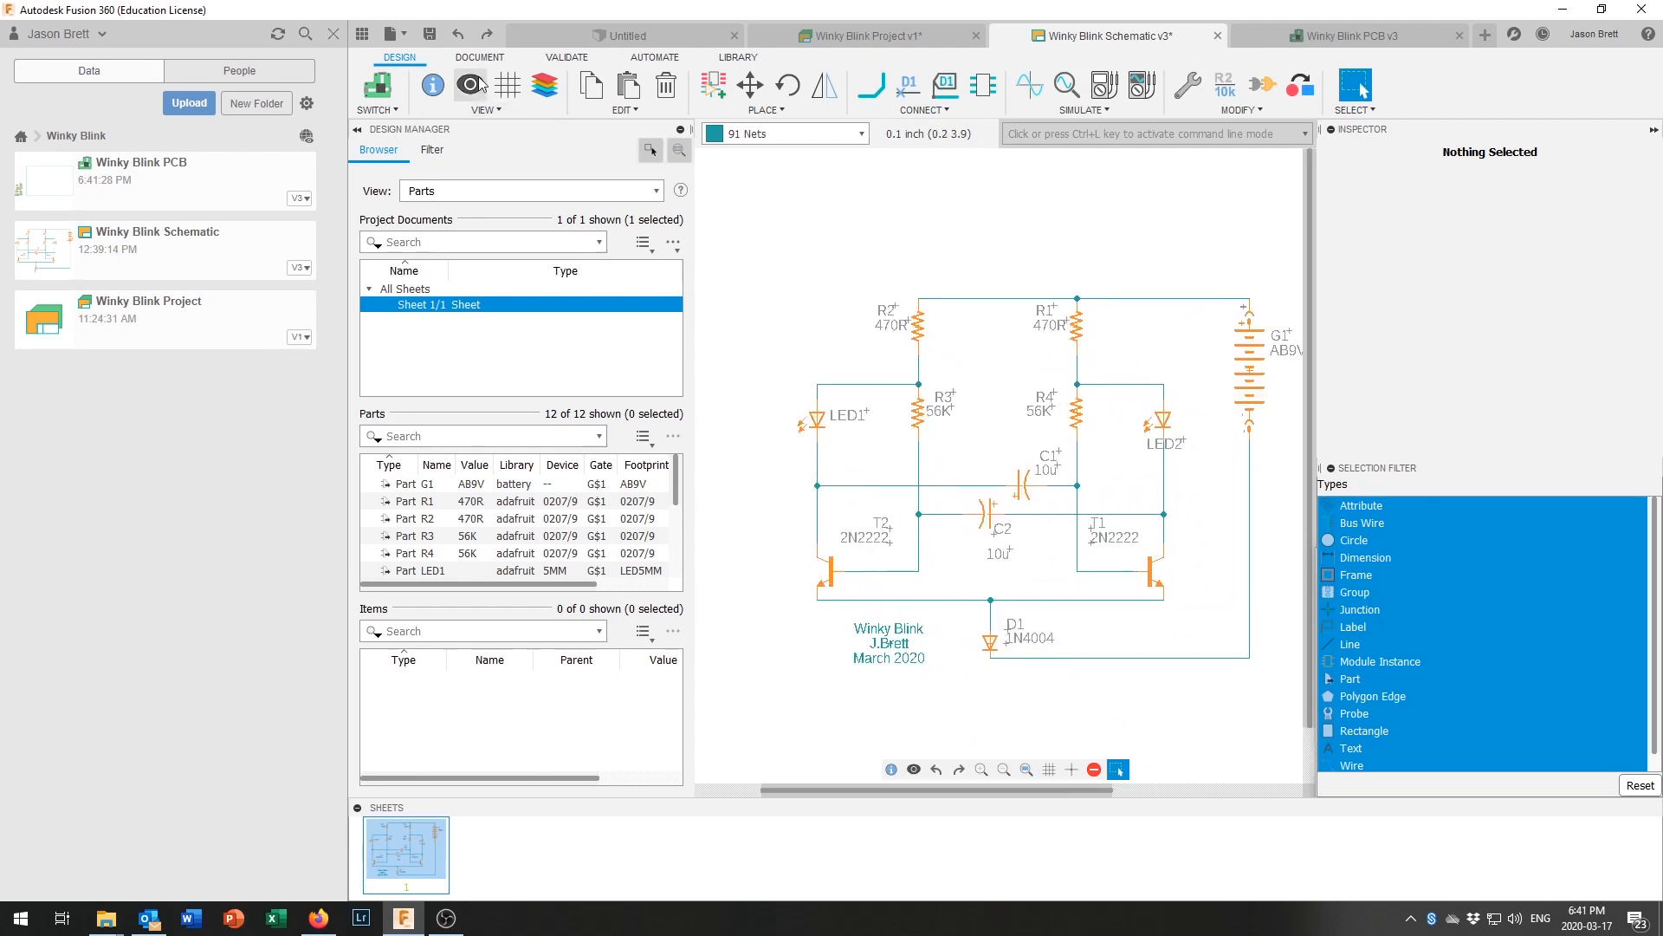
left_click(429, 35)
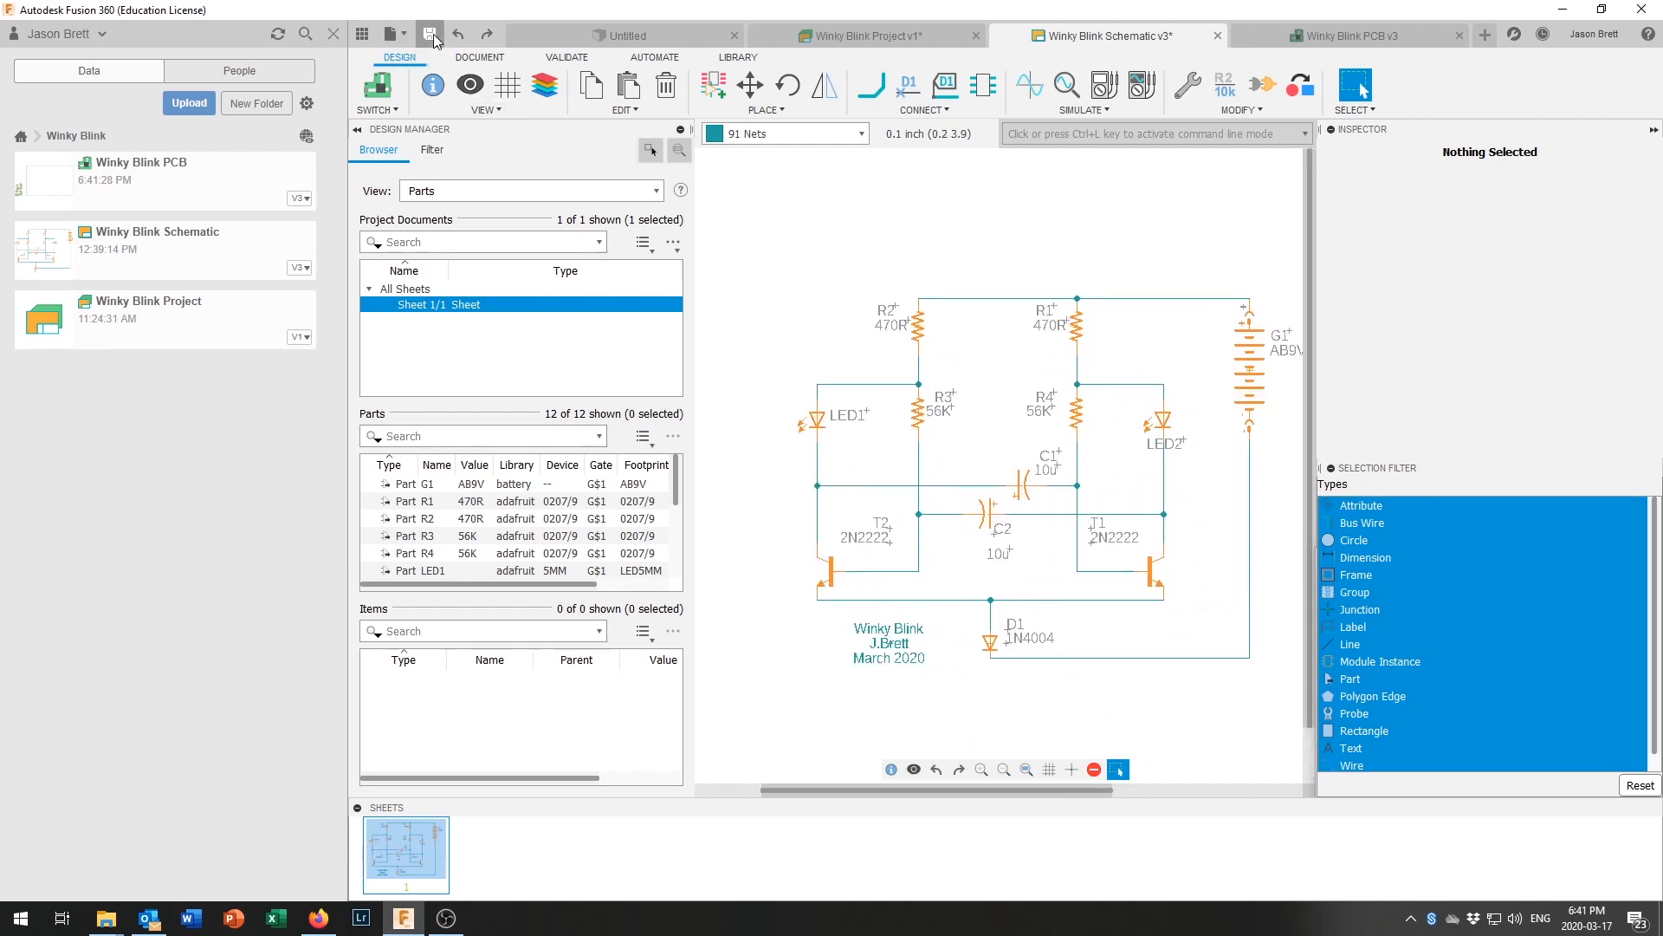
left_click(830, 474)
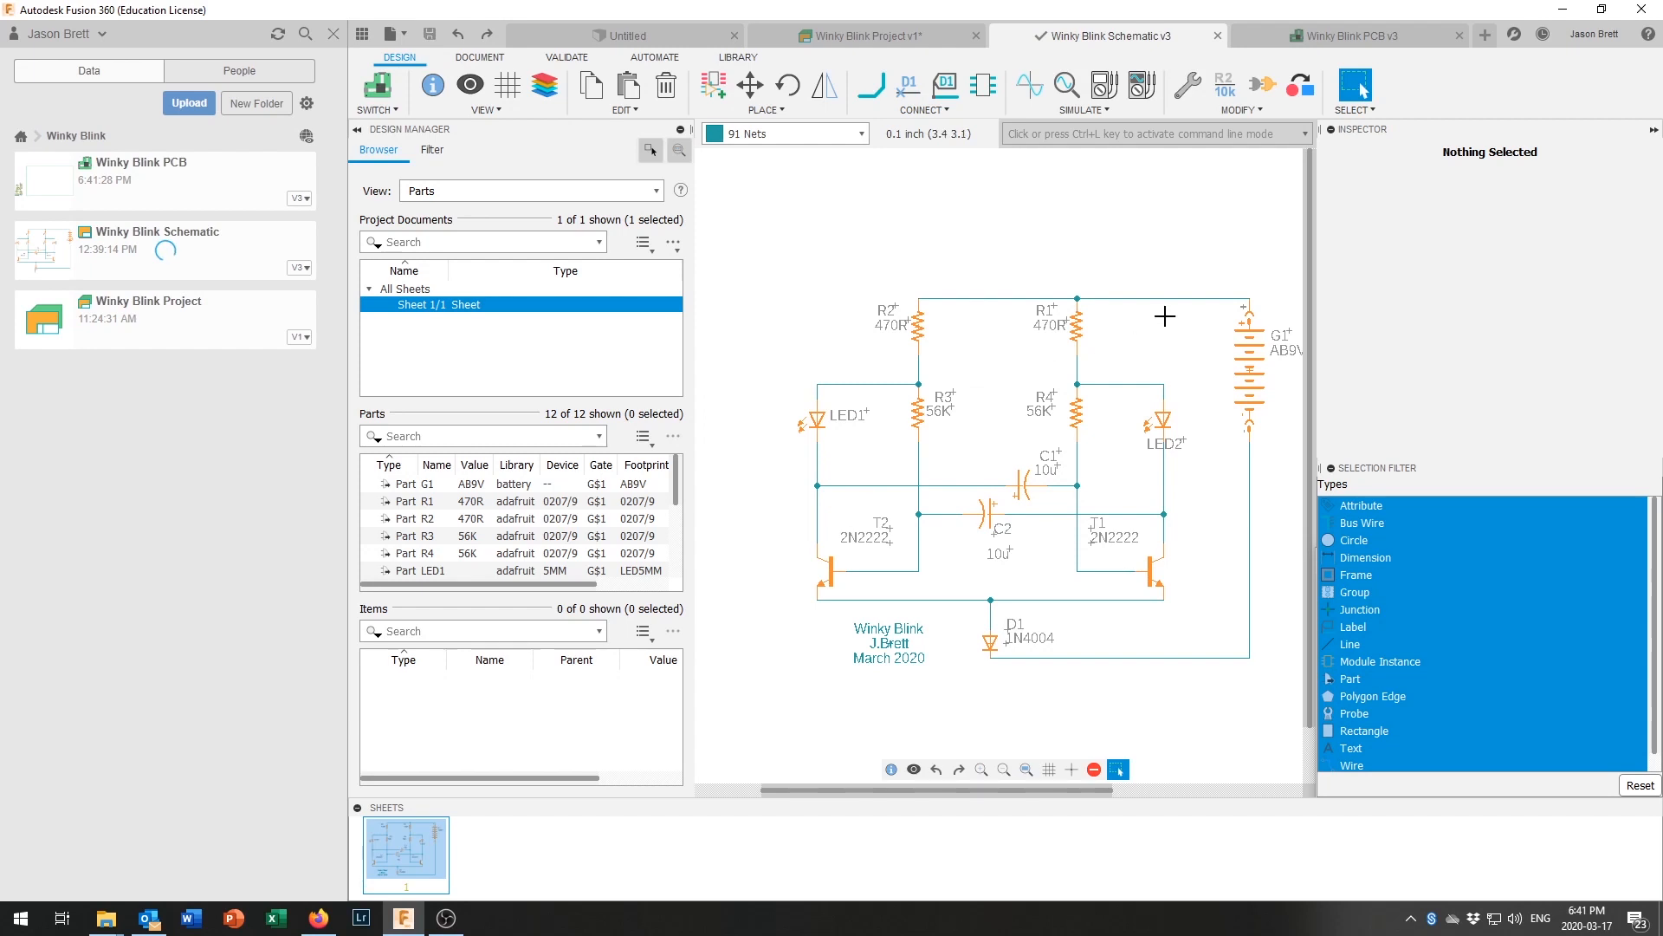
Step: Switch to the Winky Blink Project and save it as a new version
left_click(854, 40)
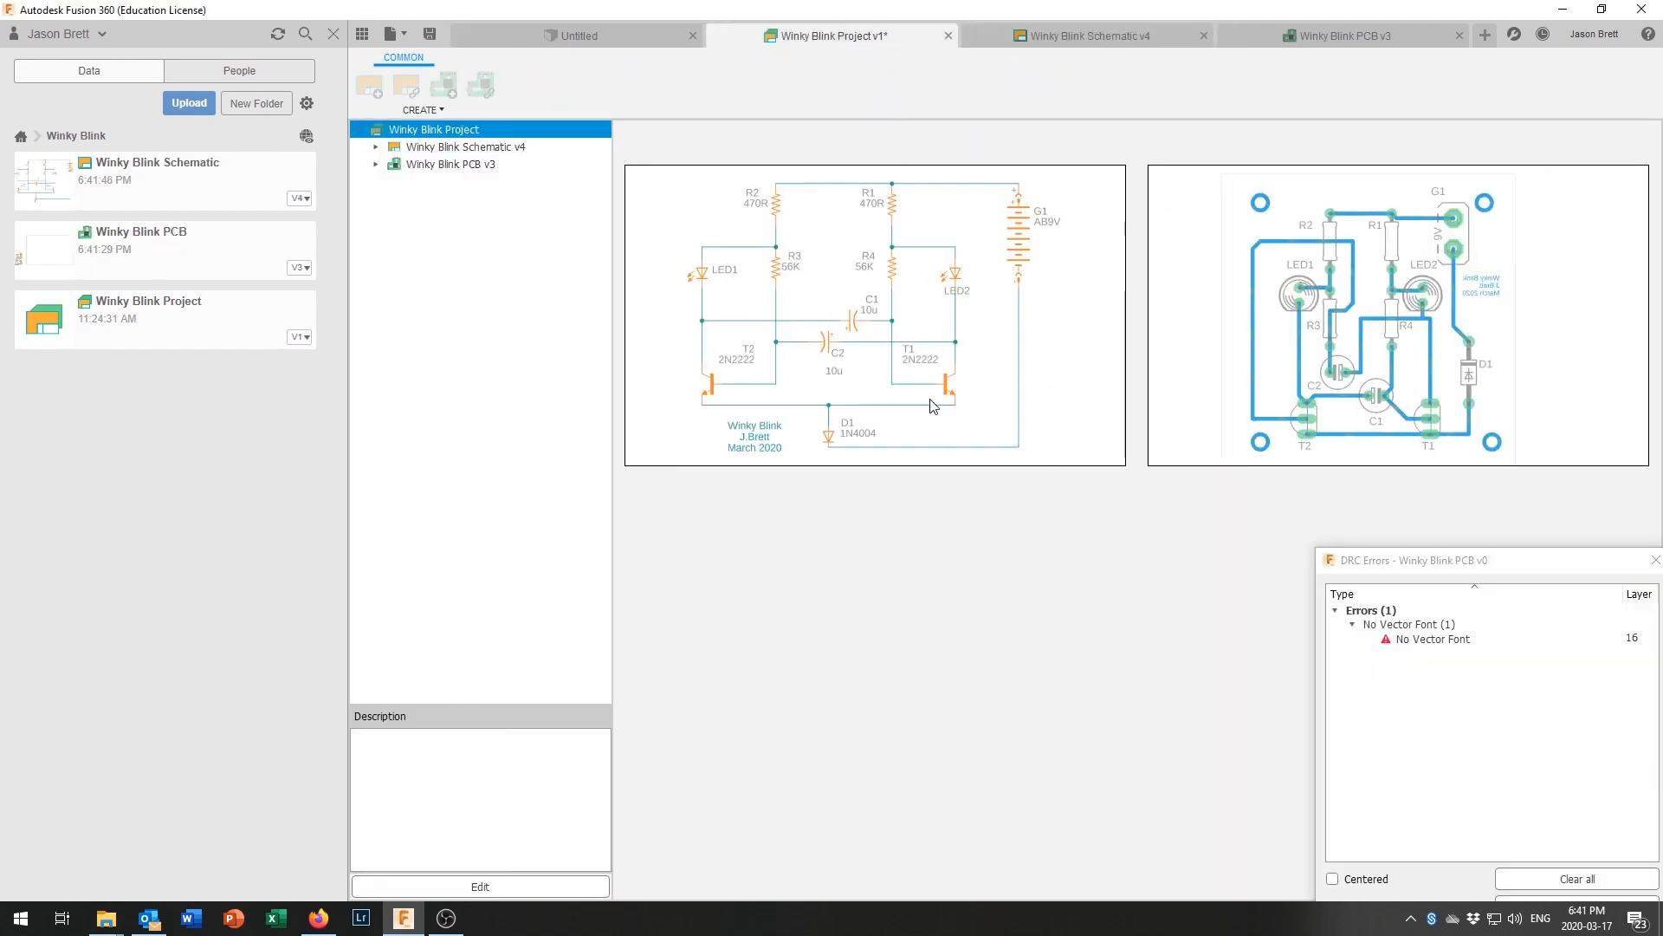
left_click(430, 33)
left_click(832, 475)
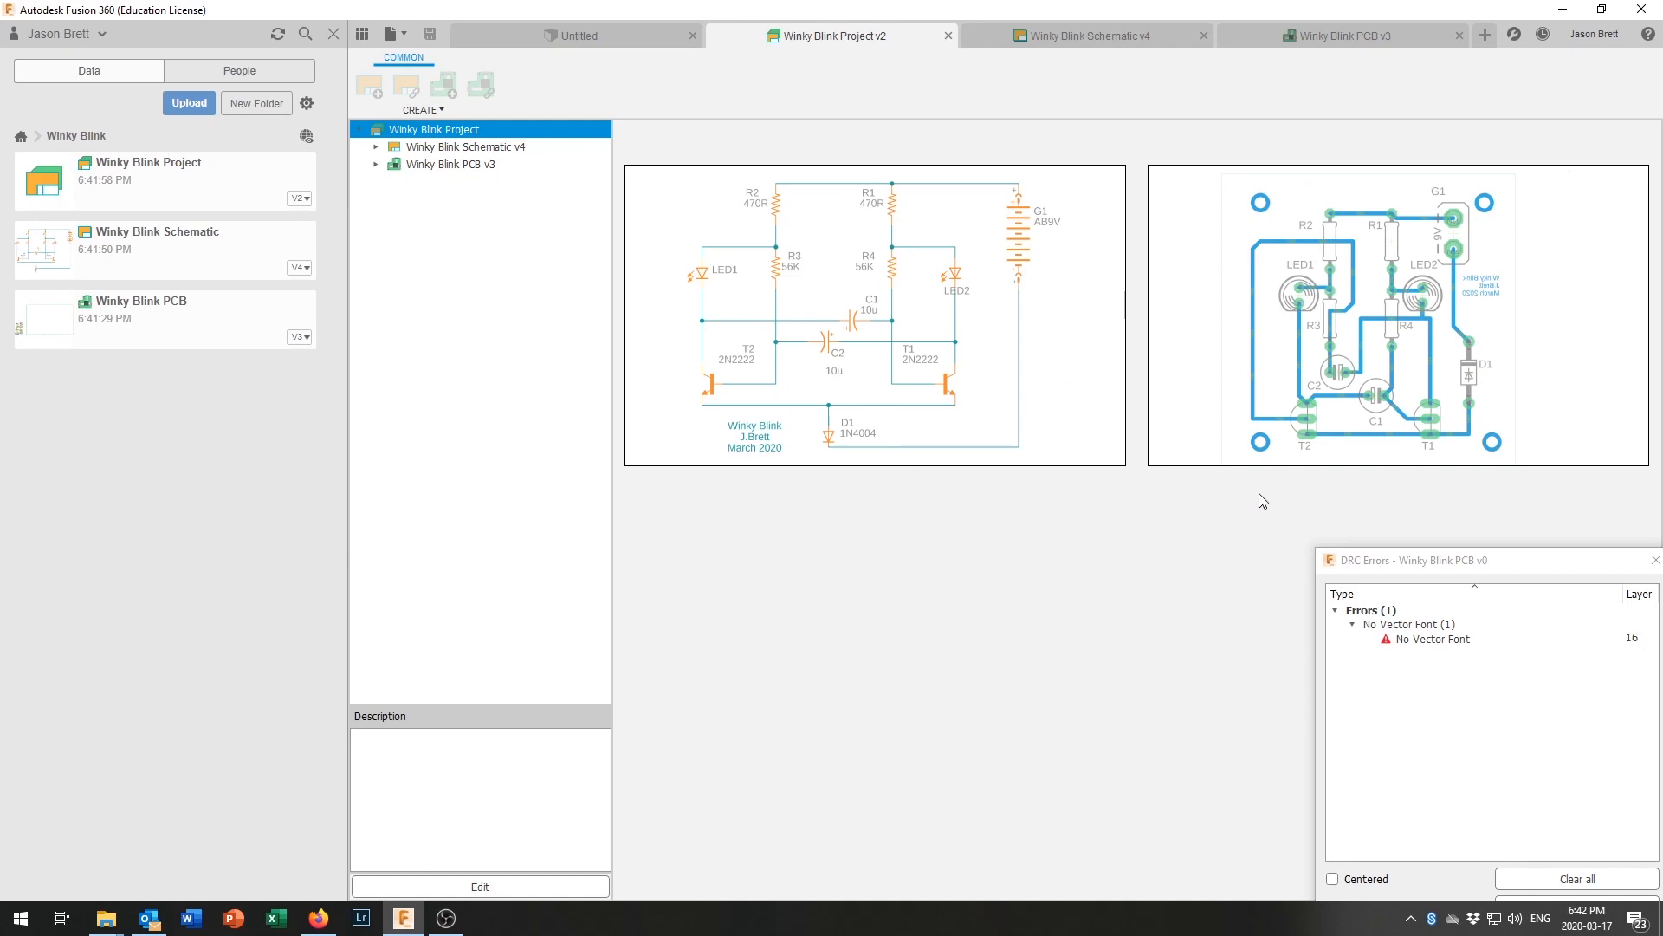
left_click(241, 75)
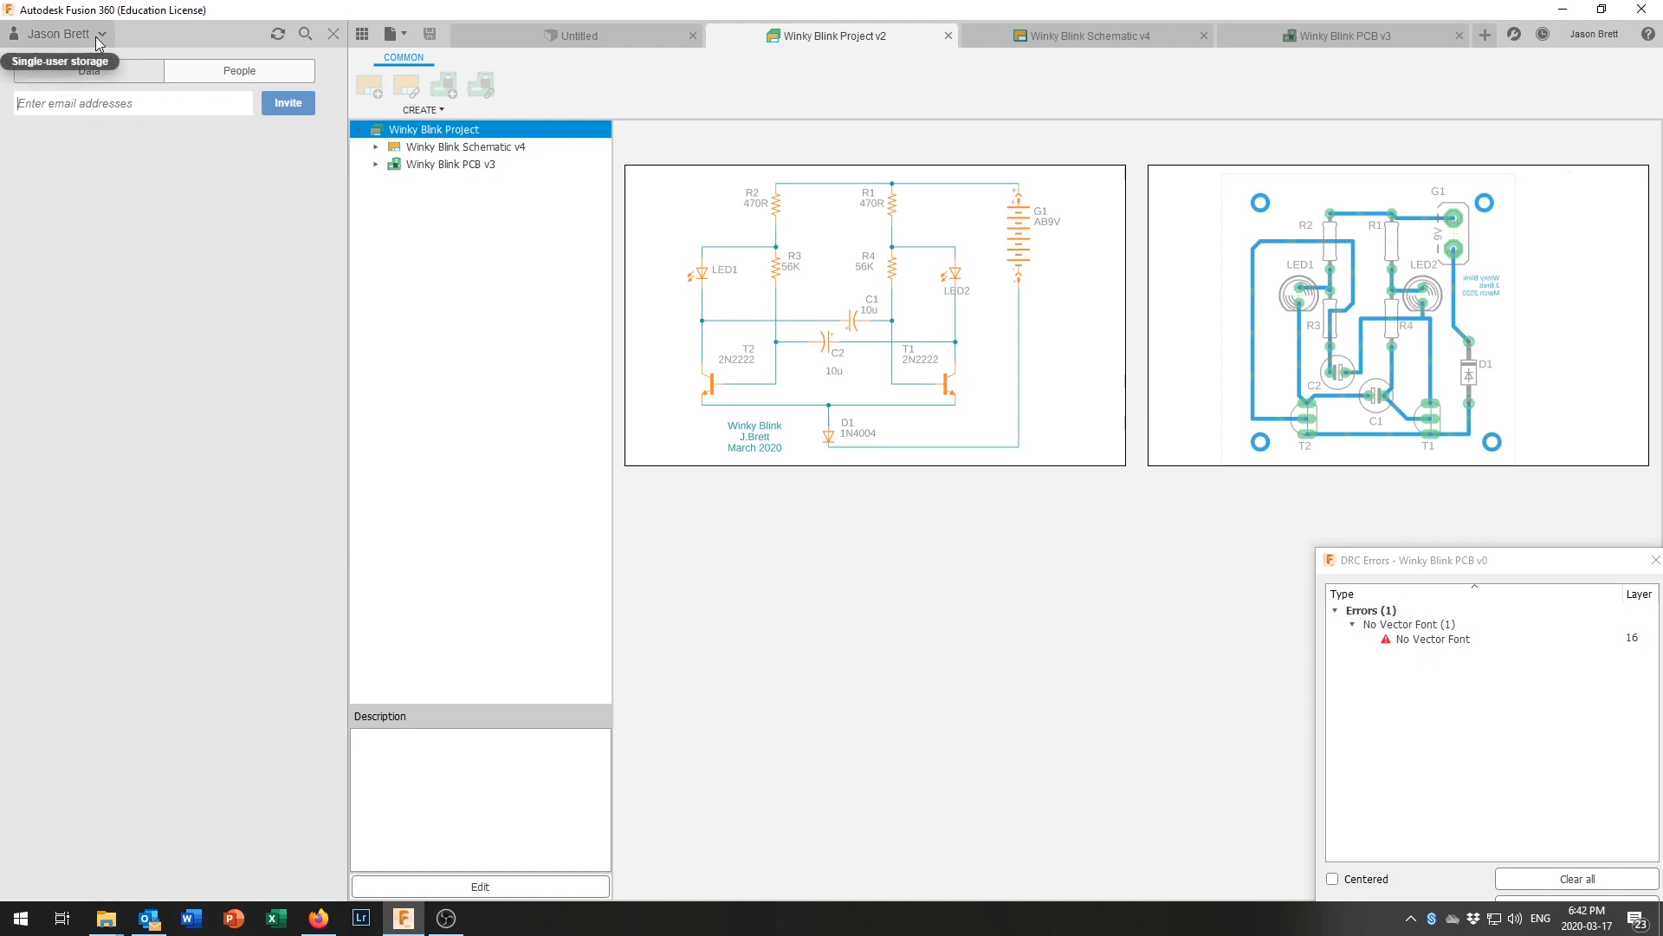
left_click(130, 80)
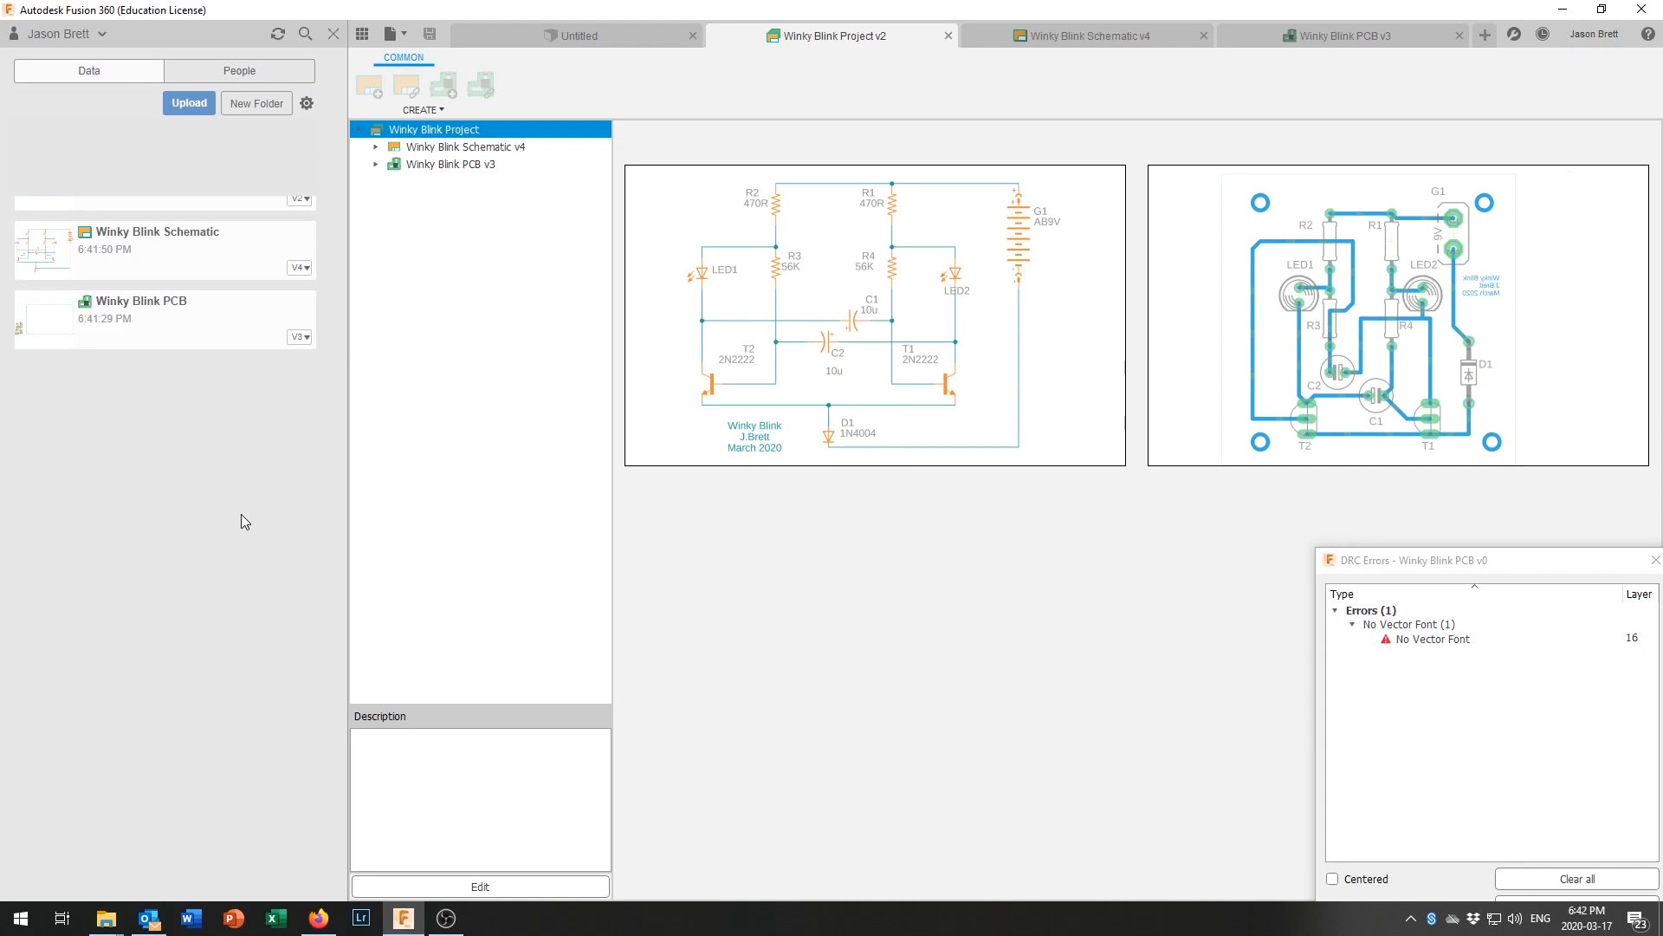